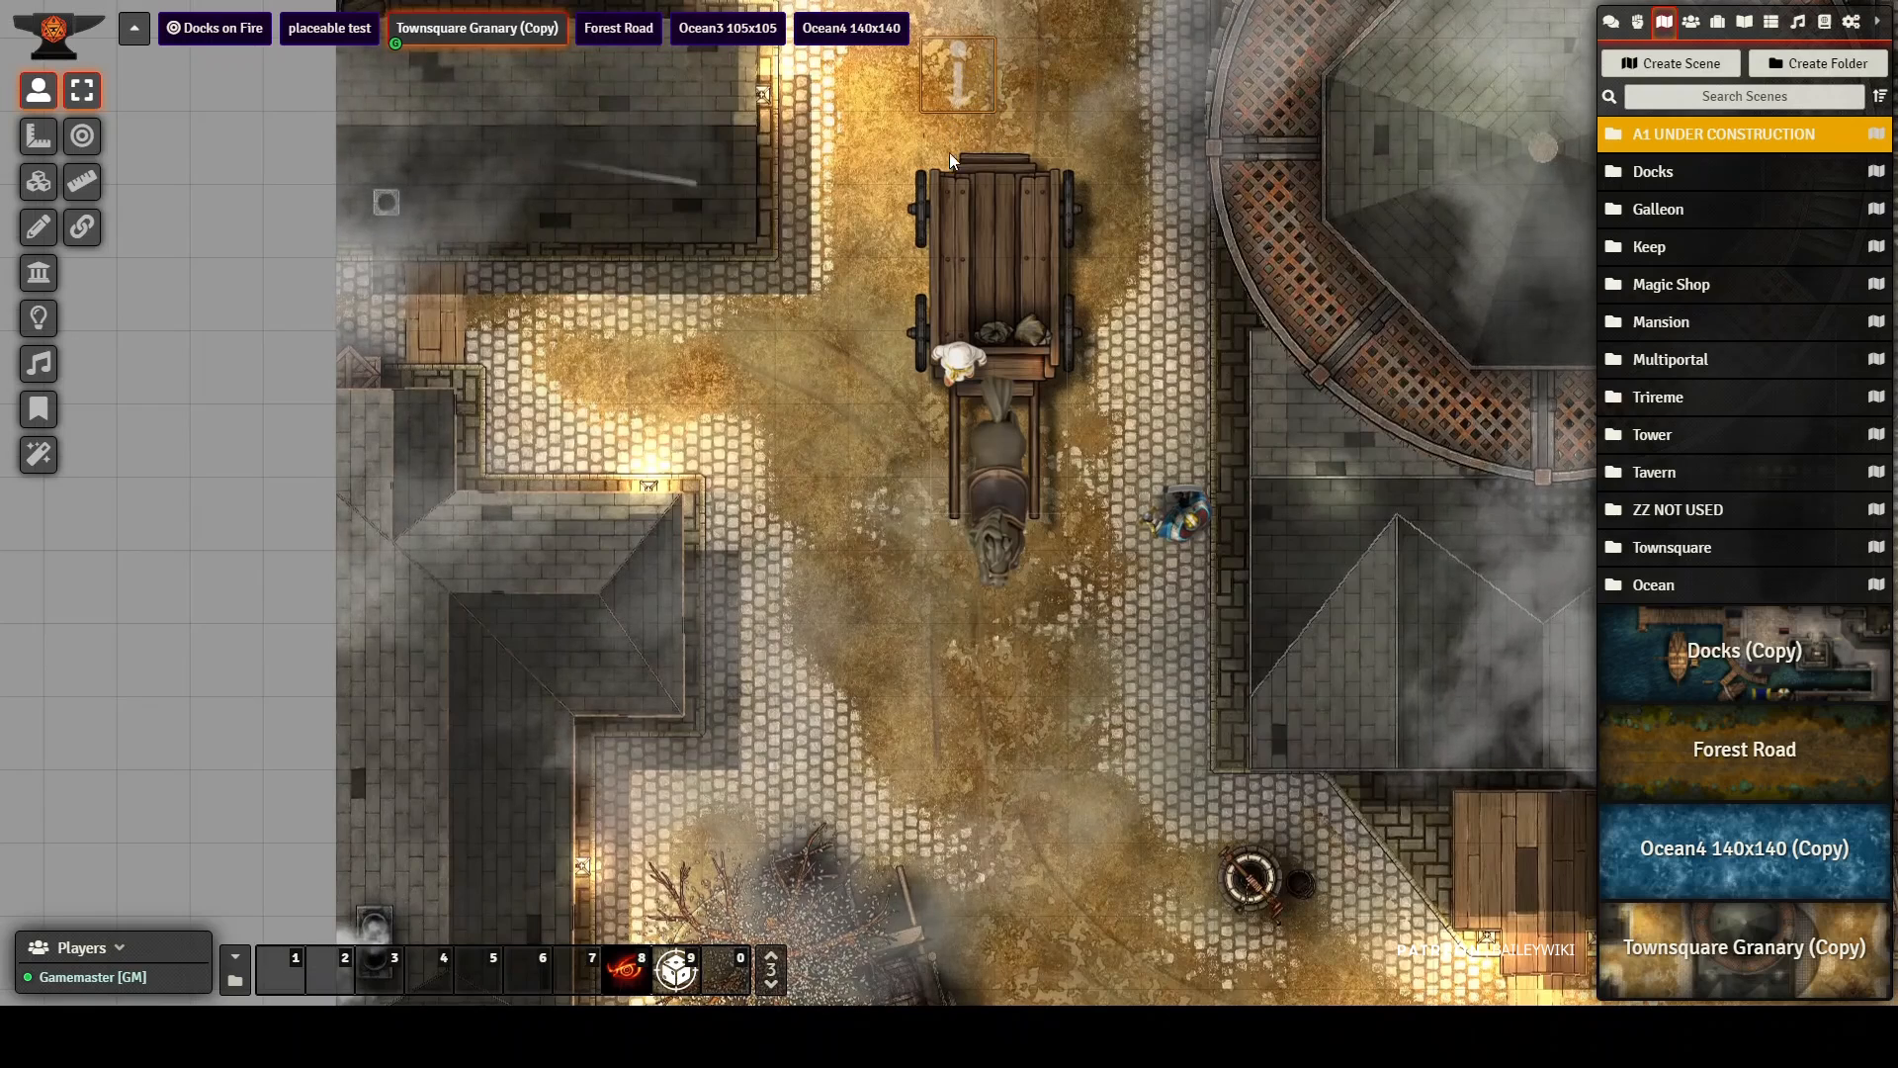
Step: Move the wagon one square down the street with its control token and place the blue-clad character on the wagon bed
key("Down")
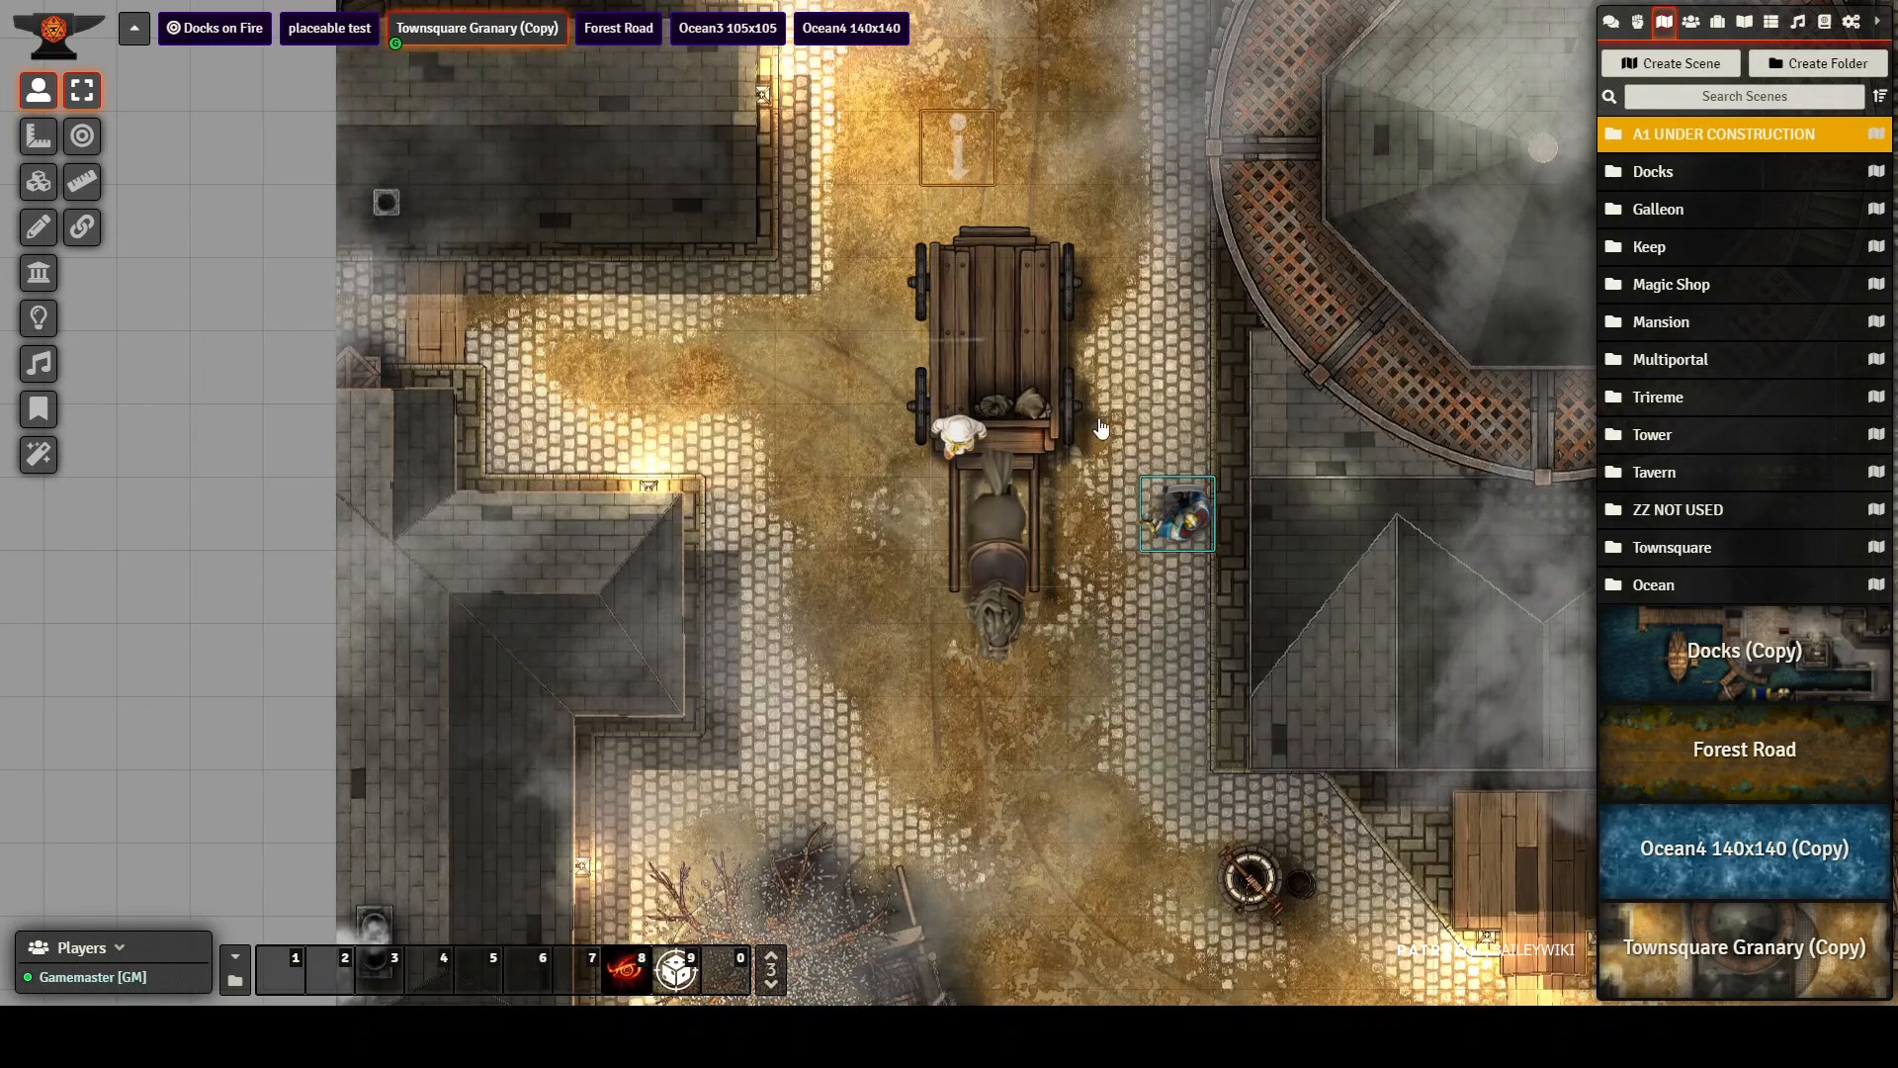
left_click_drag(1199, 527, 1053, 381)
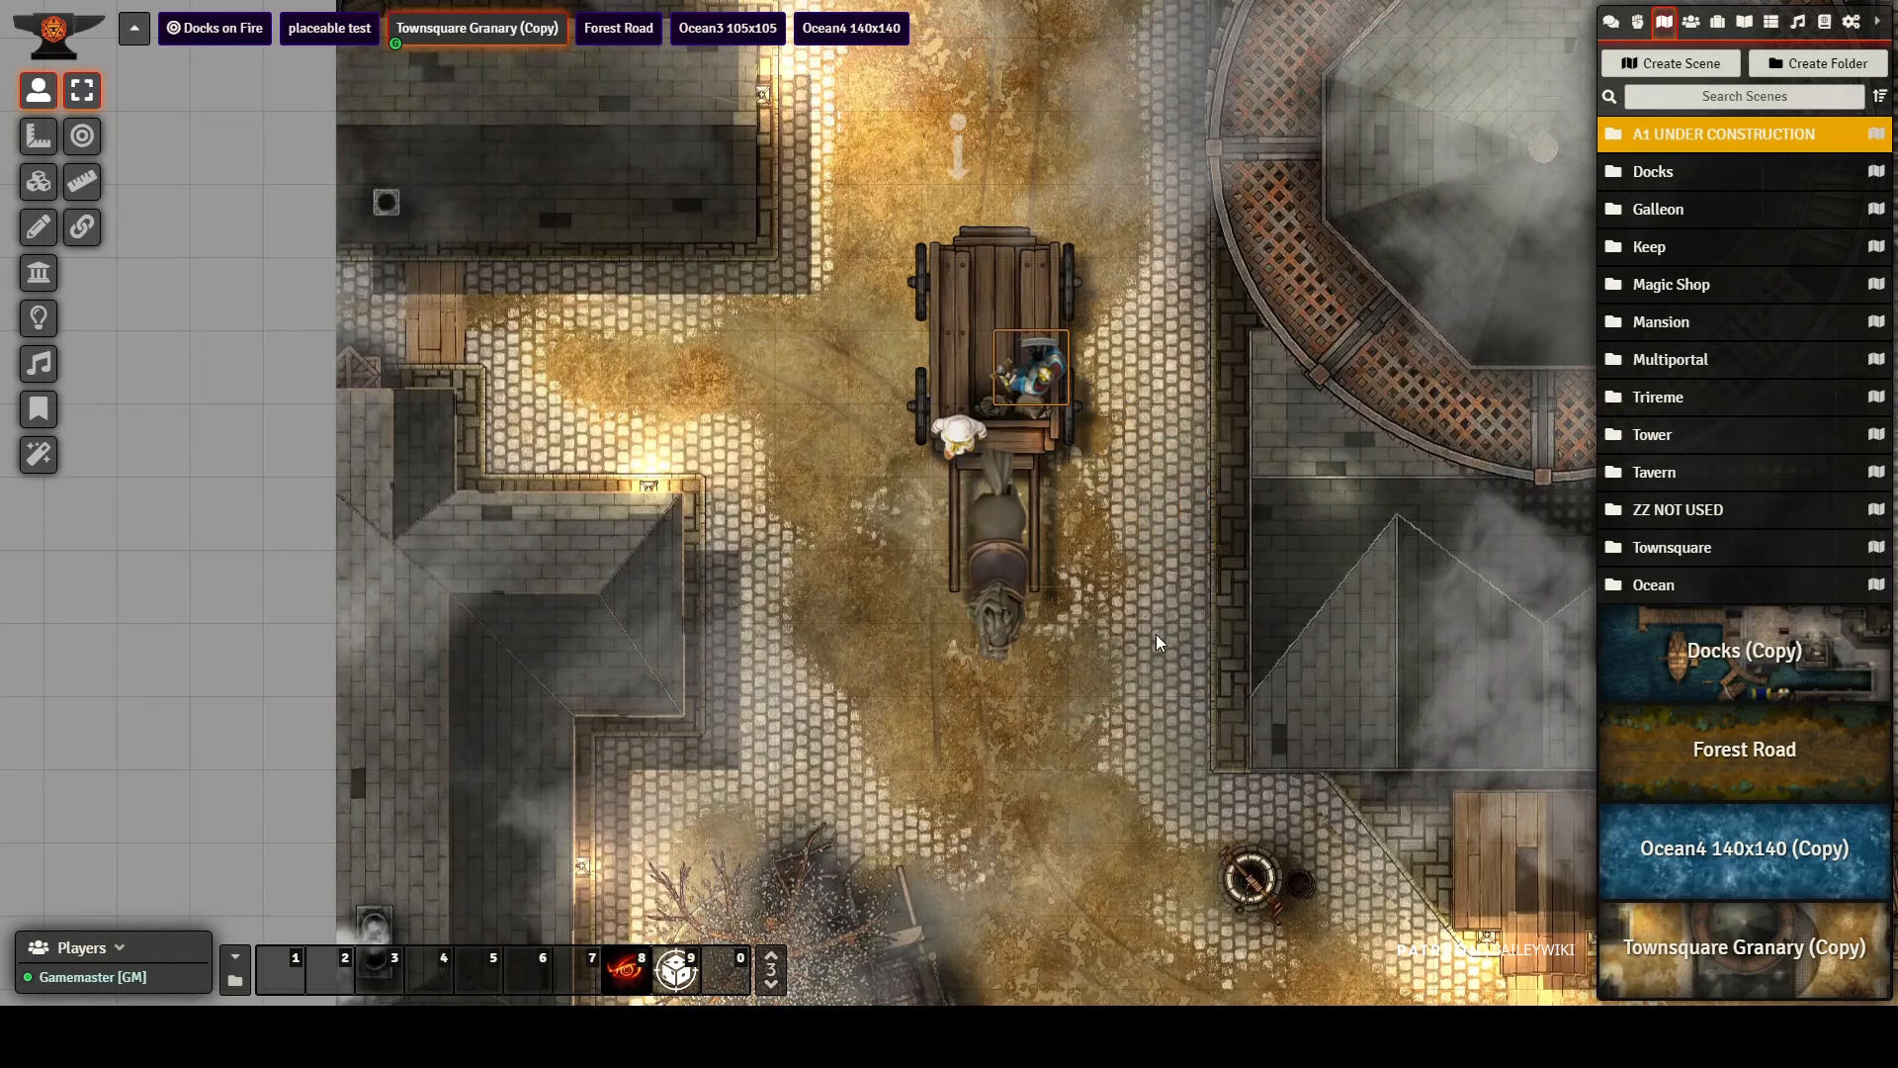
Step: Switch the horse in front of the wagon to the brown horse artwork
left_click_drag(1157, 639, 1163, 551)
left_click(680, 969)
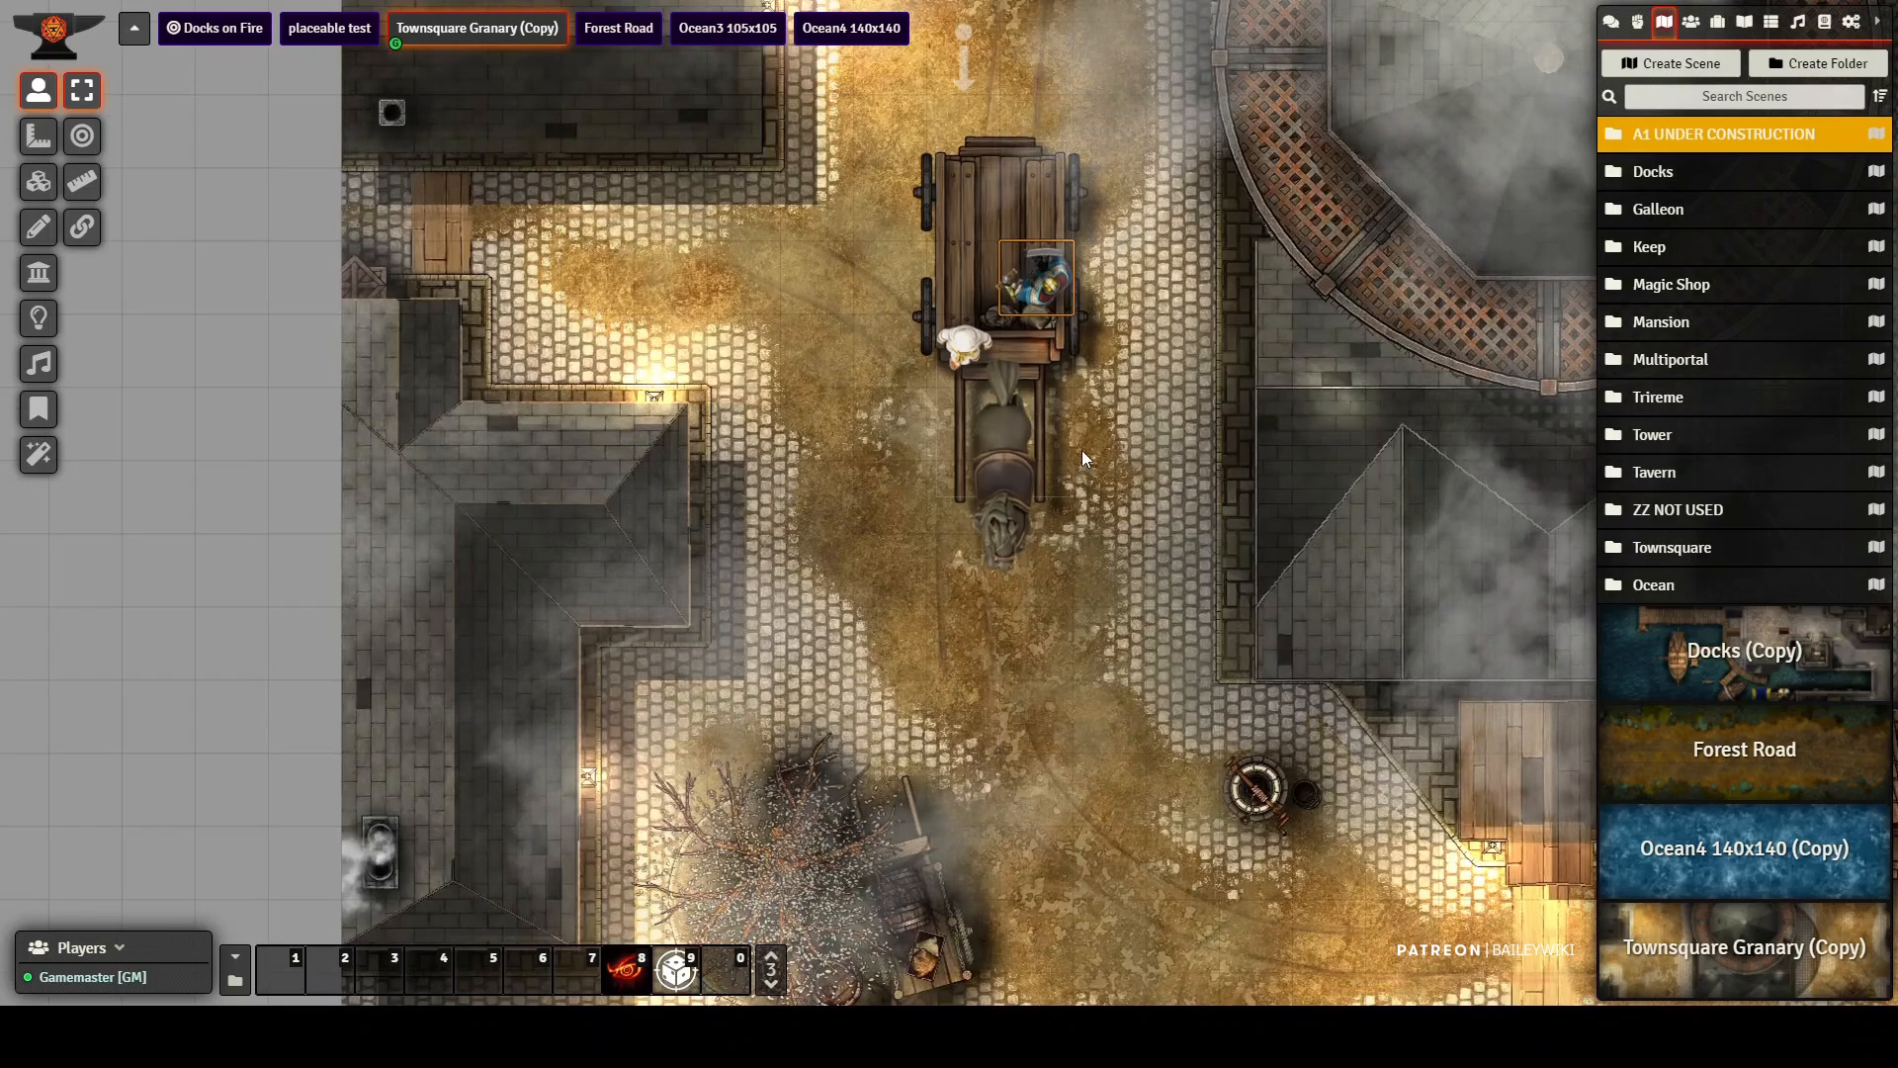
left_click(1004, 516)
left_click(675, 969)
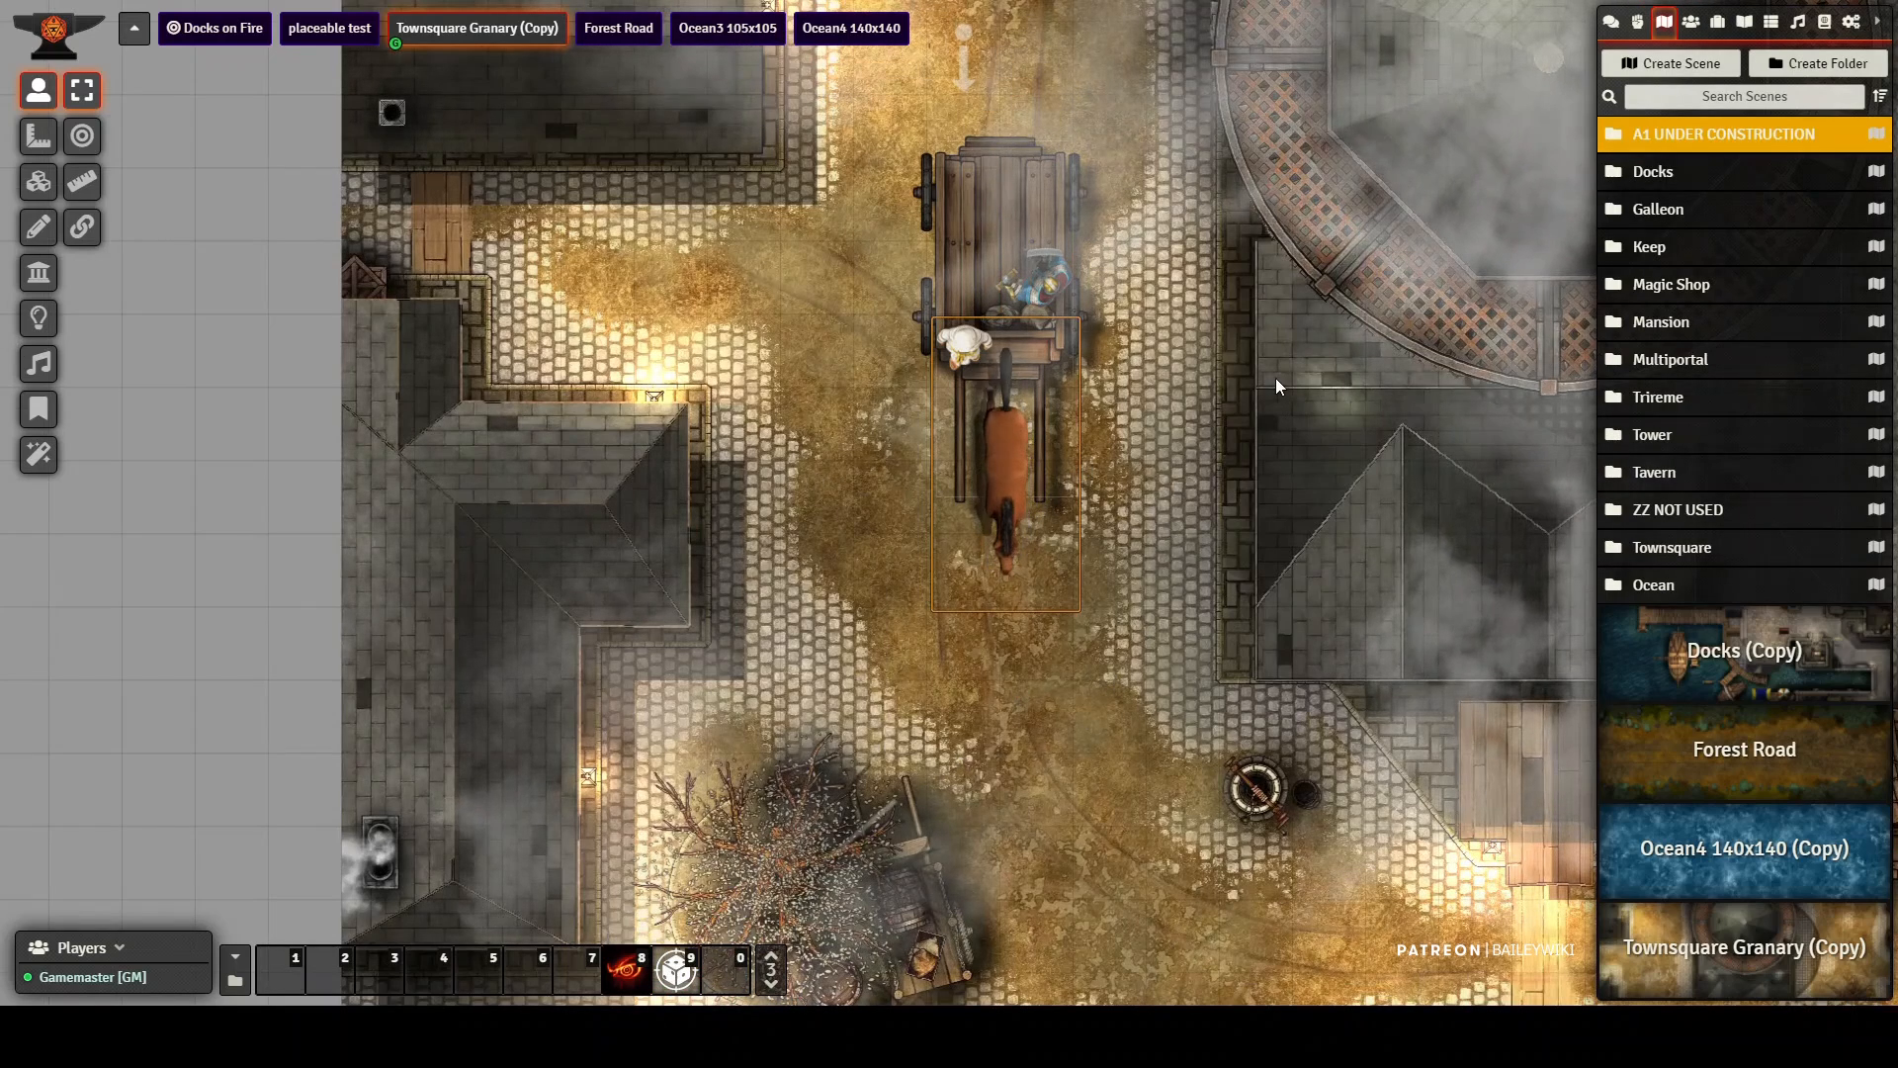
Step: Drive the horse-drawn wagon with its passengers farther down the street using the control token
left_click(963, 62)
key("Down")
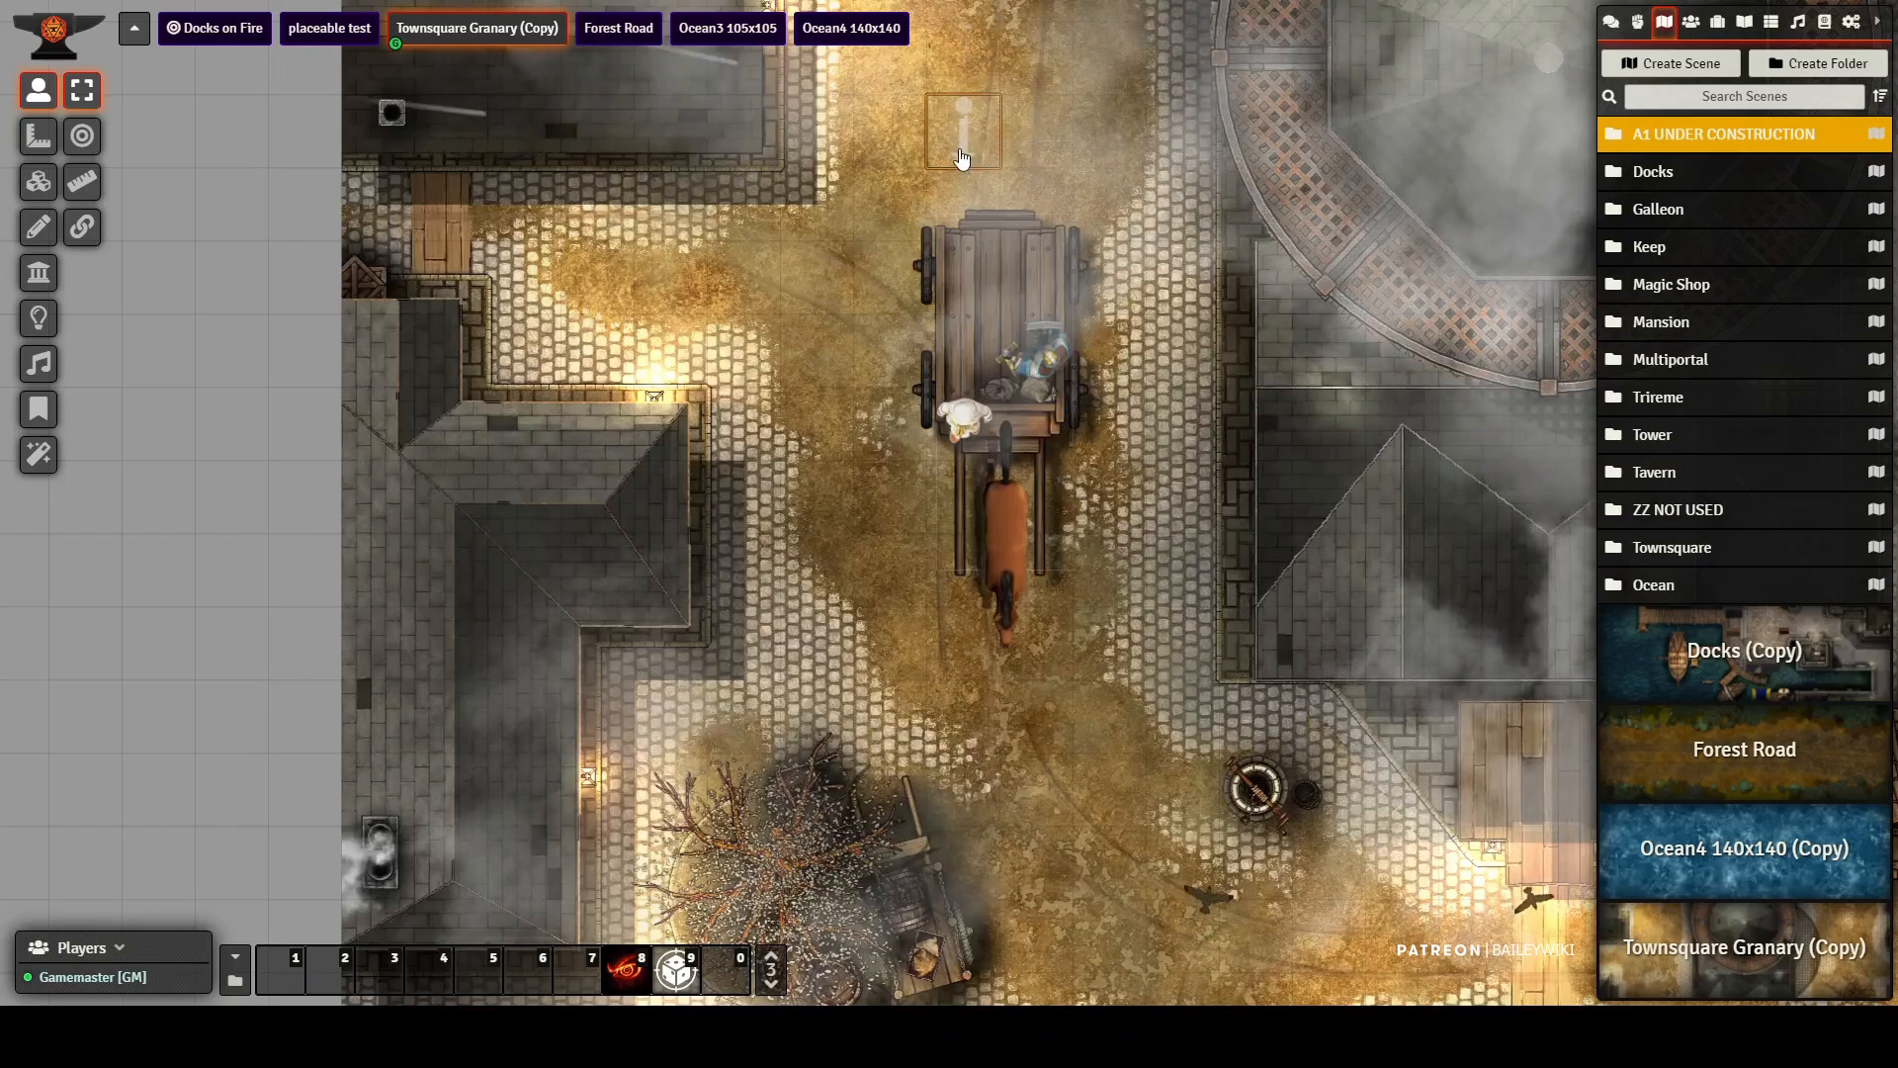
key("Down")
key("Down")
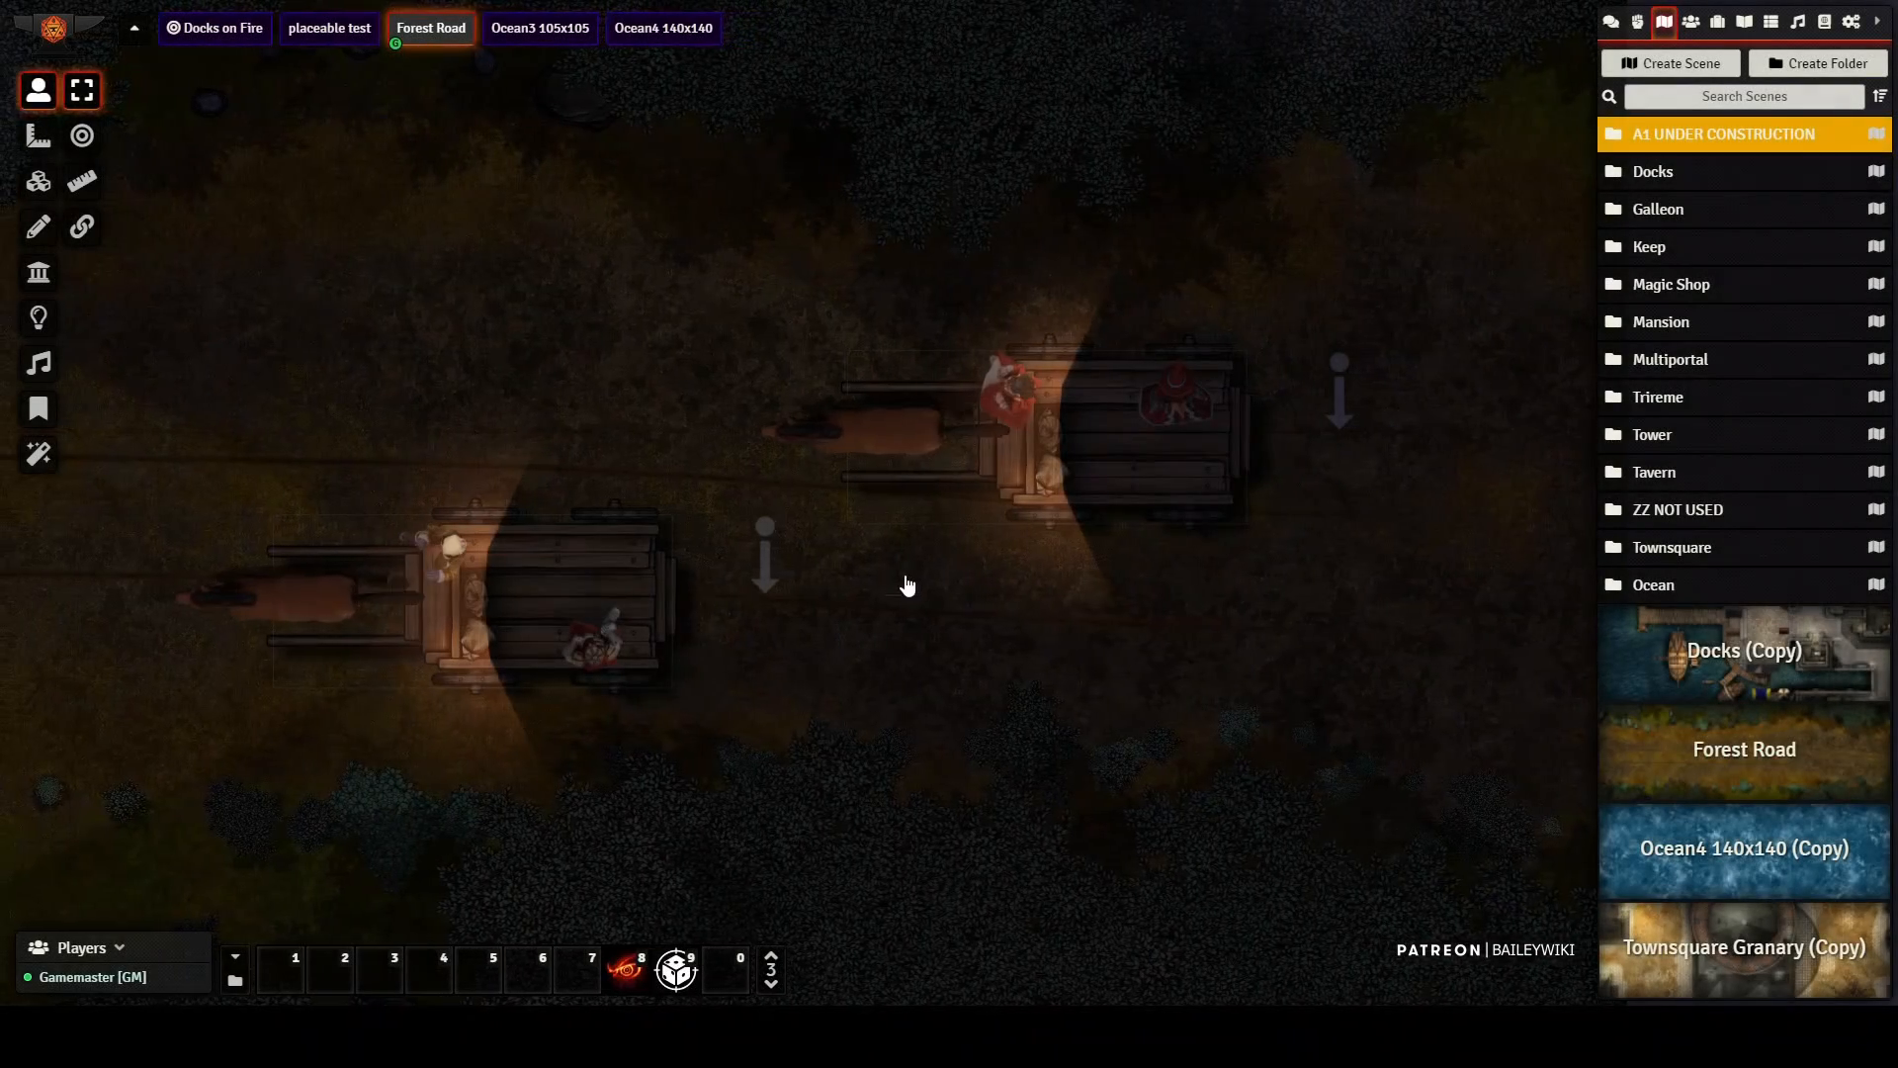
Step: In the Forest Road scene, drive the rear wagon back and forth along the road with its control token
scroll(902, 584, "up", 3)
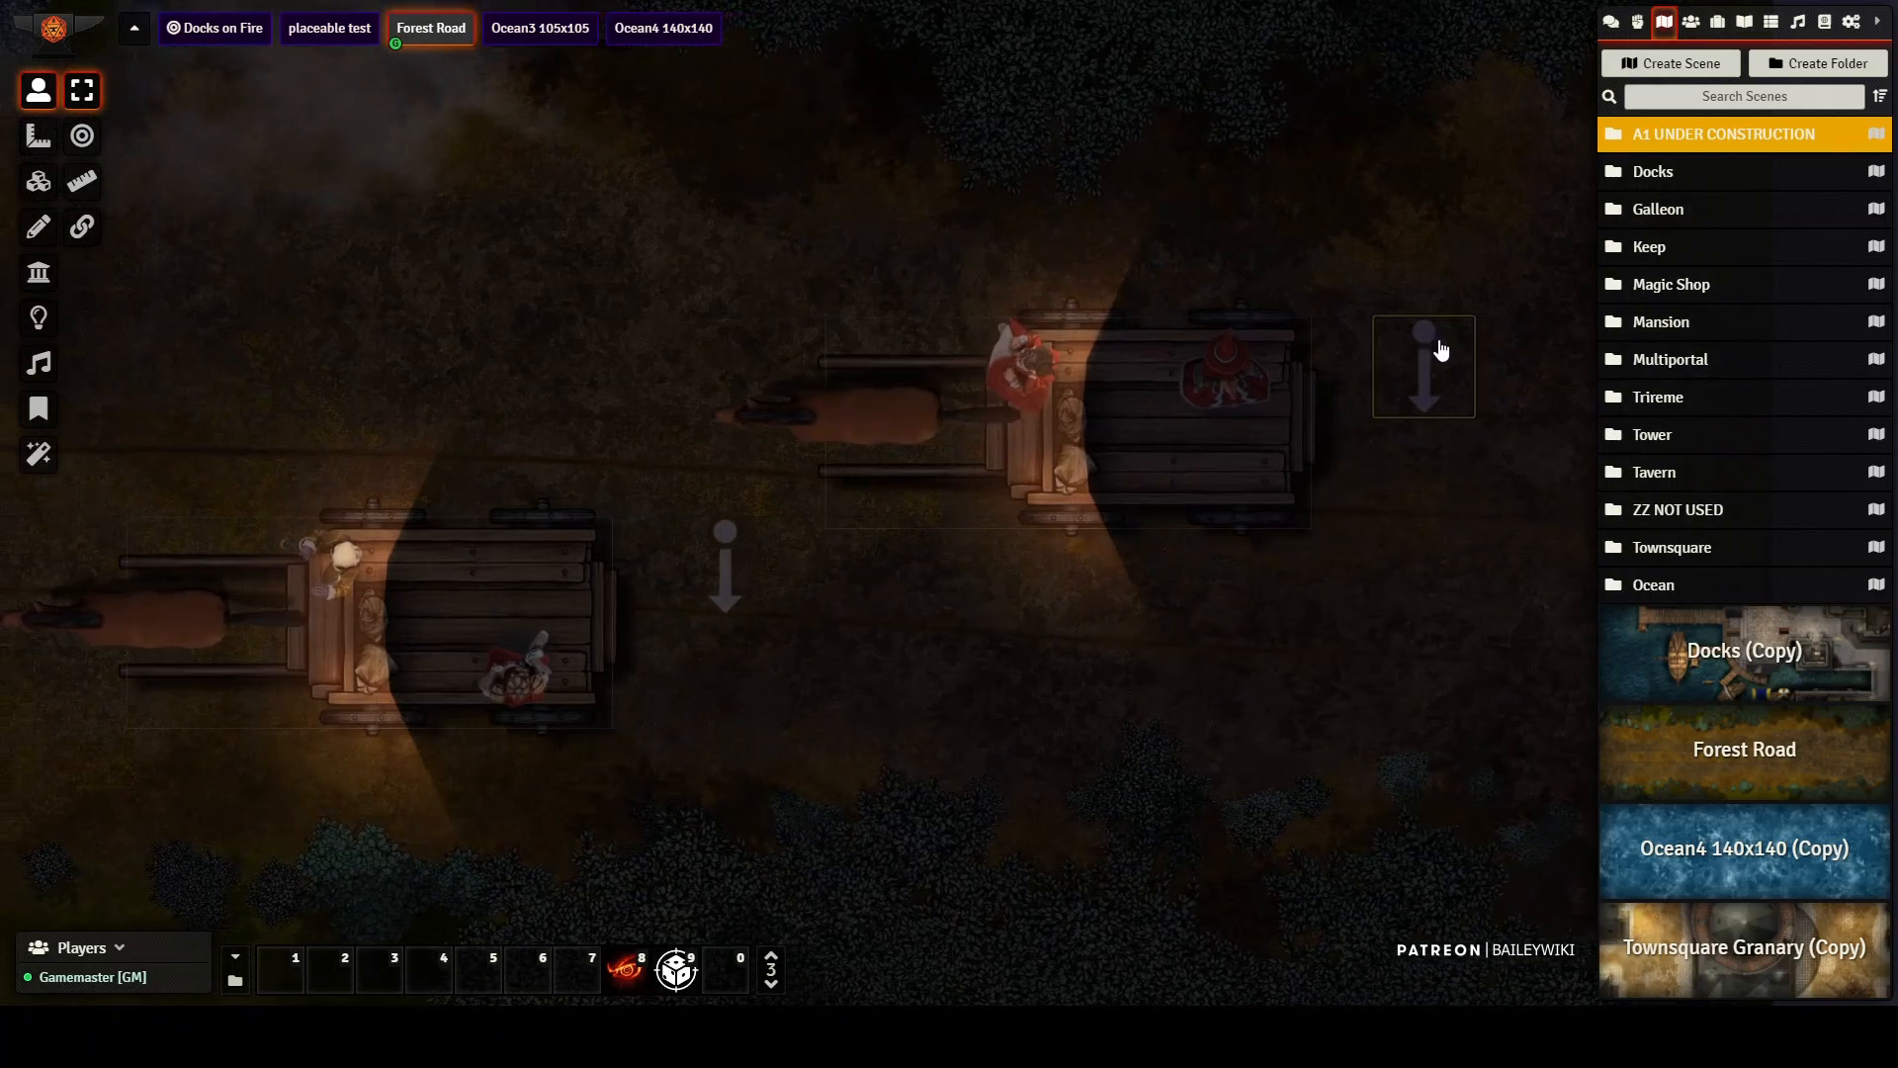
key("Right")
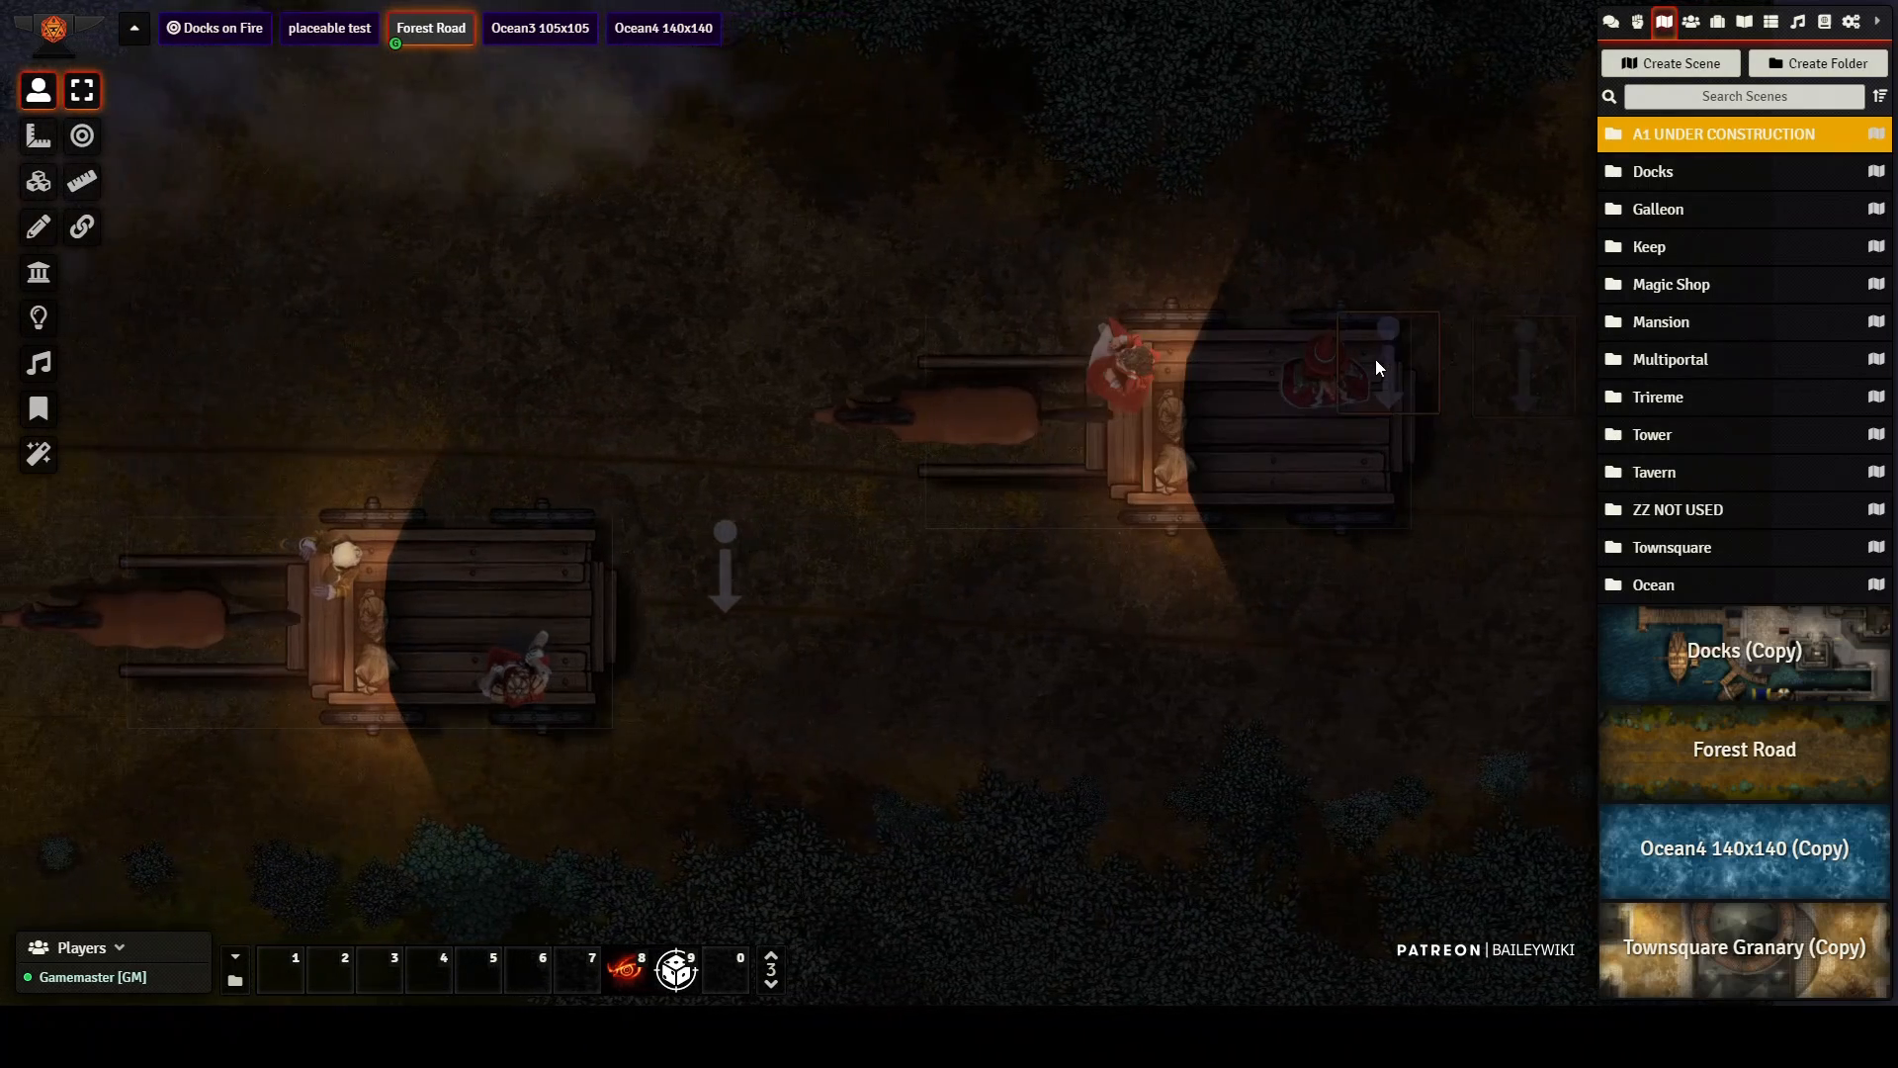
key("Left")
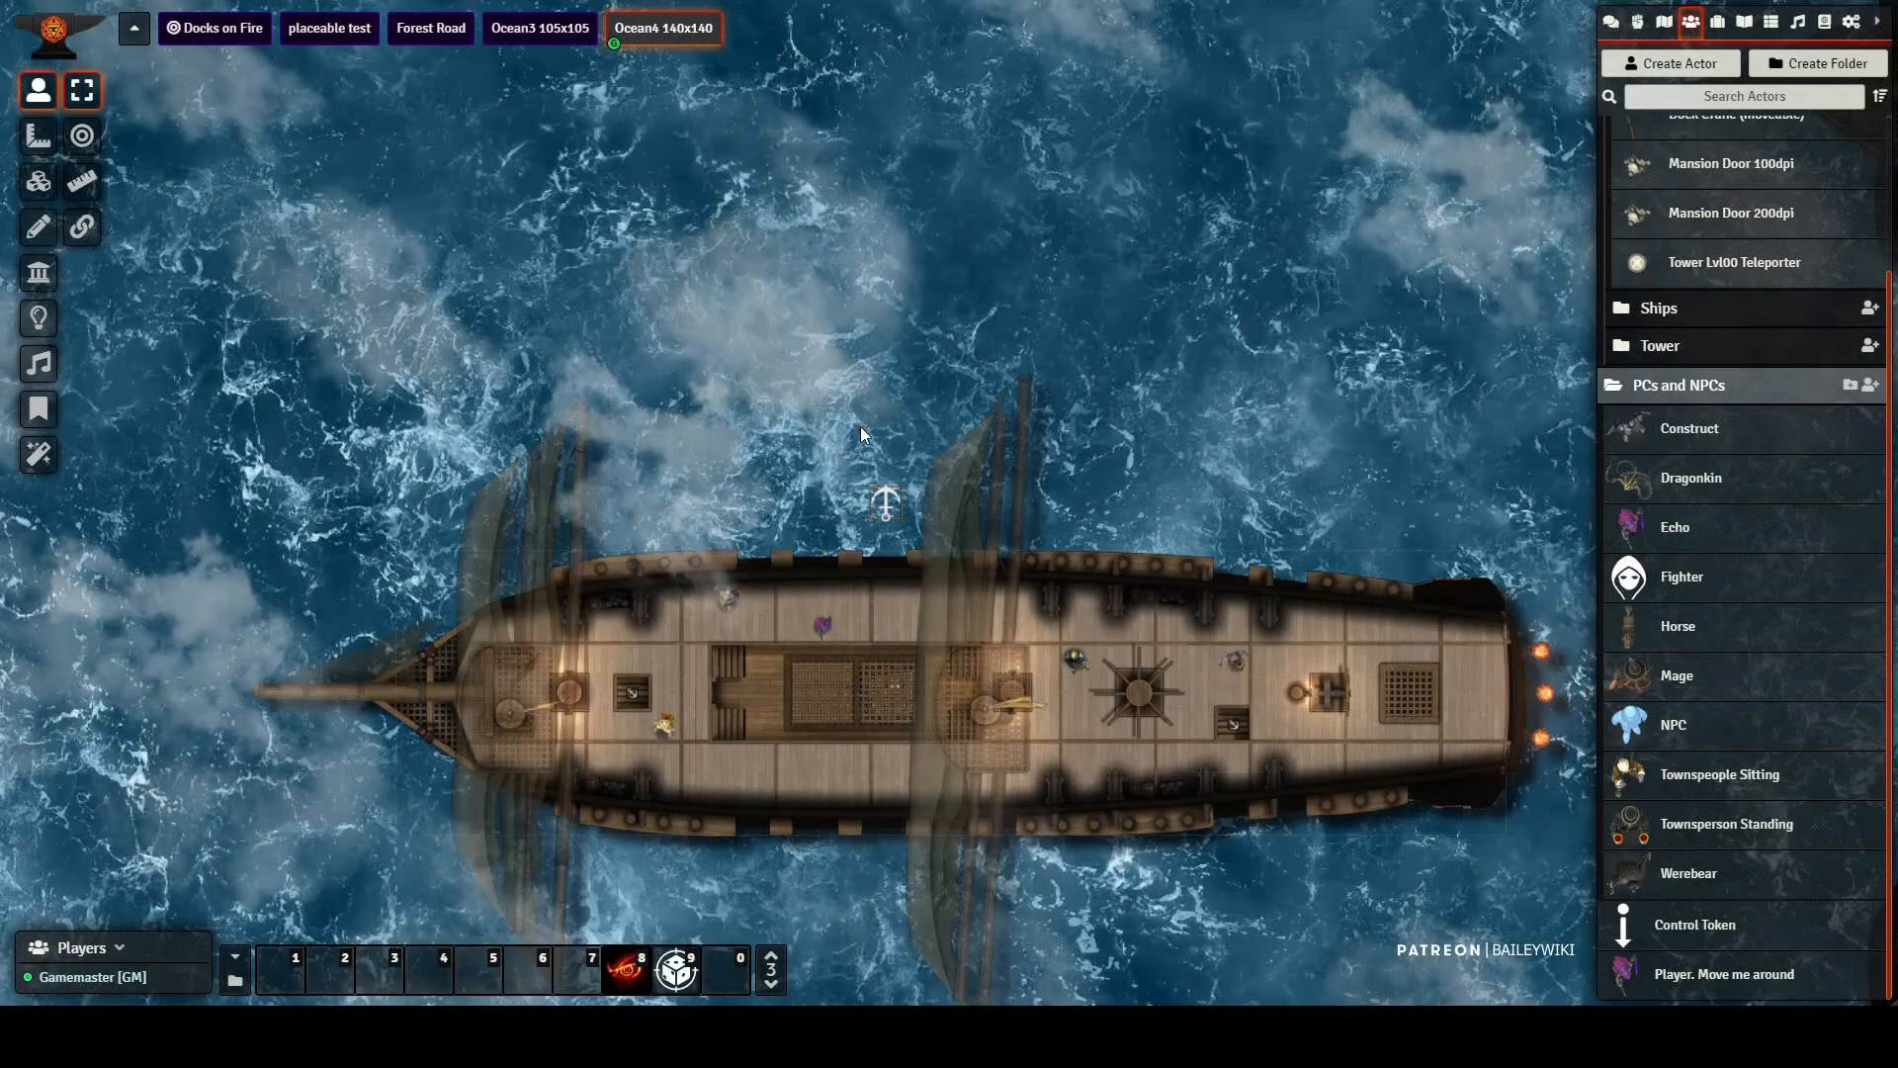
key("Left")
key("Left")
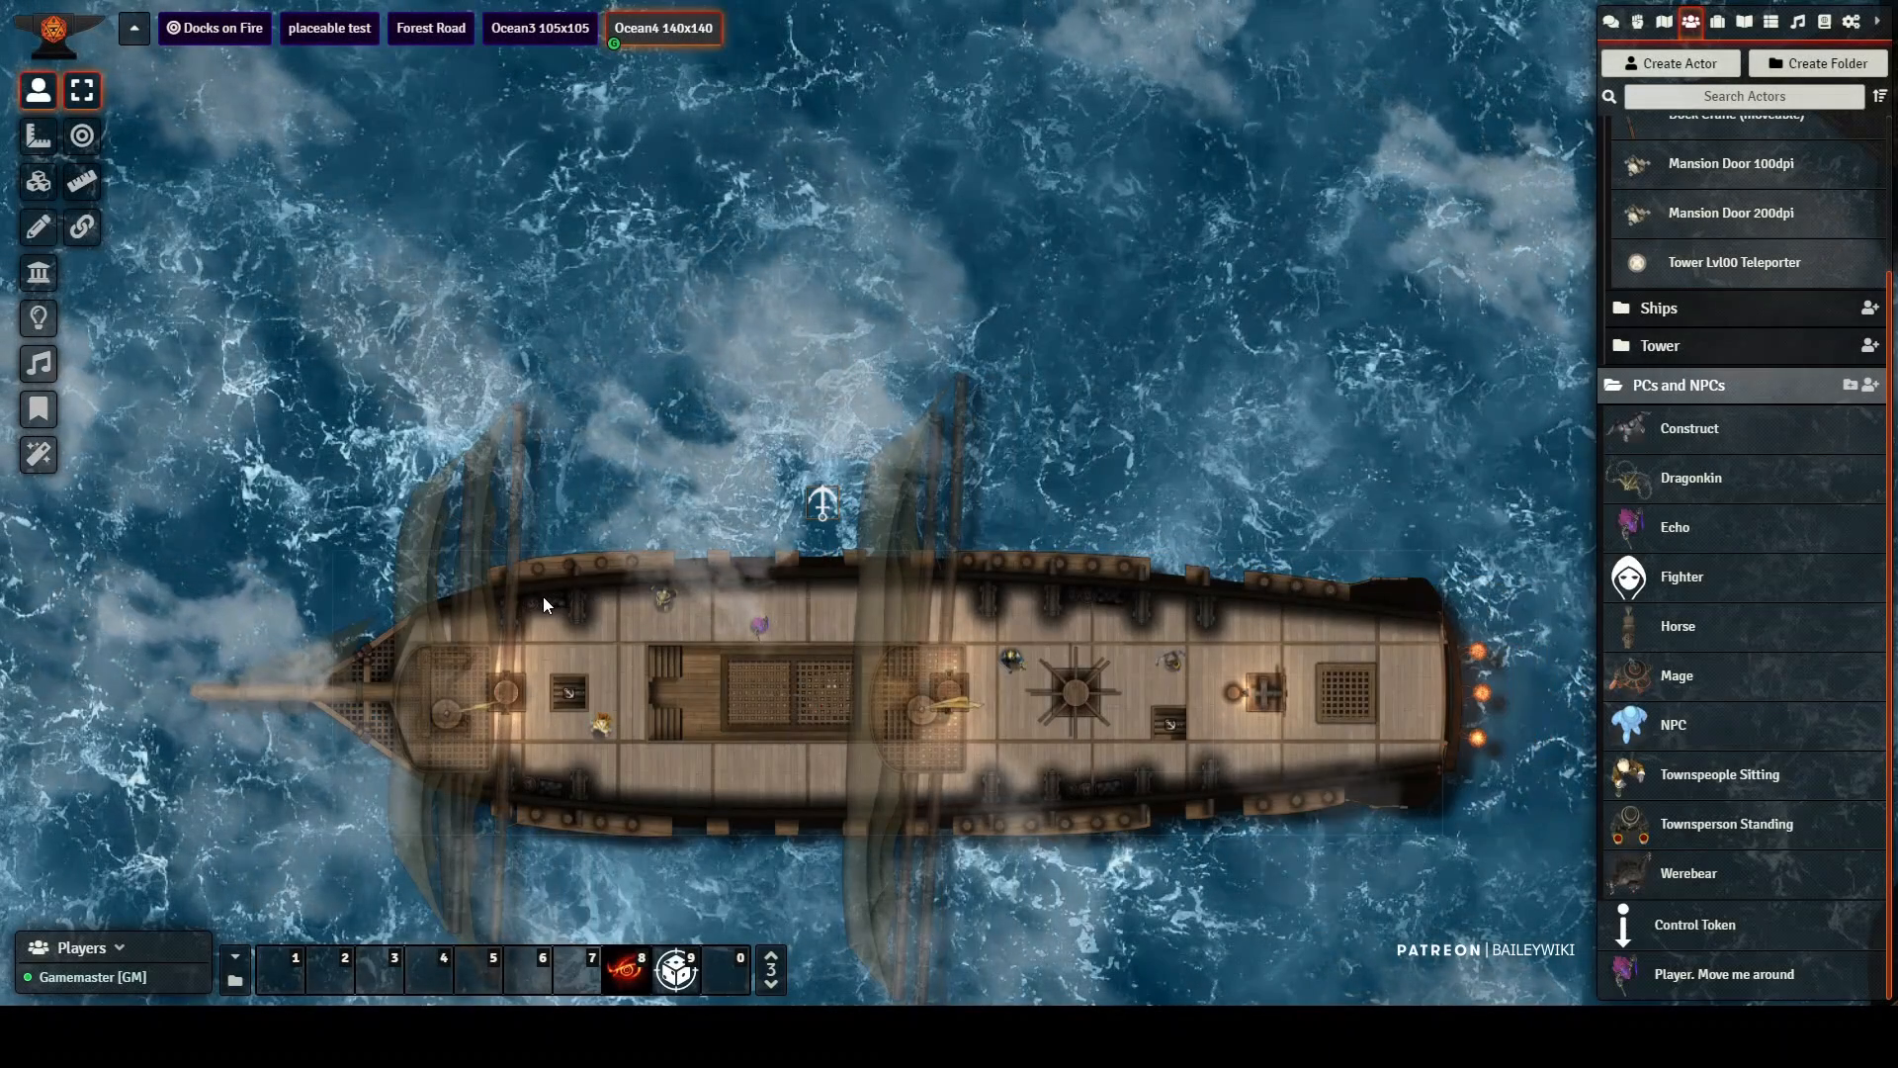
Step: In the Ocean4 140x140 scene, rotate the ship in both directions with its anchor control token, turning everyone on deck with it
scroll(543, 597, "up", 1, "shift")
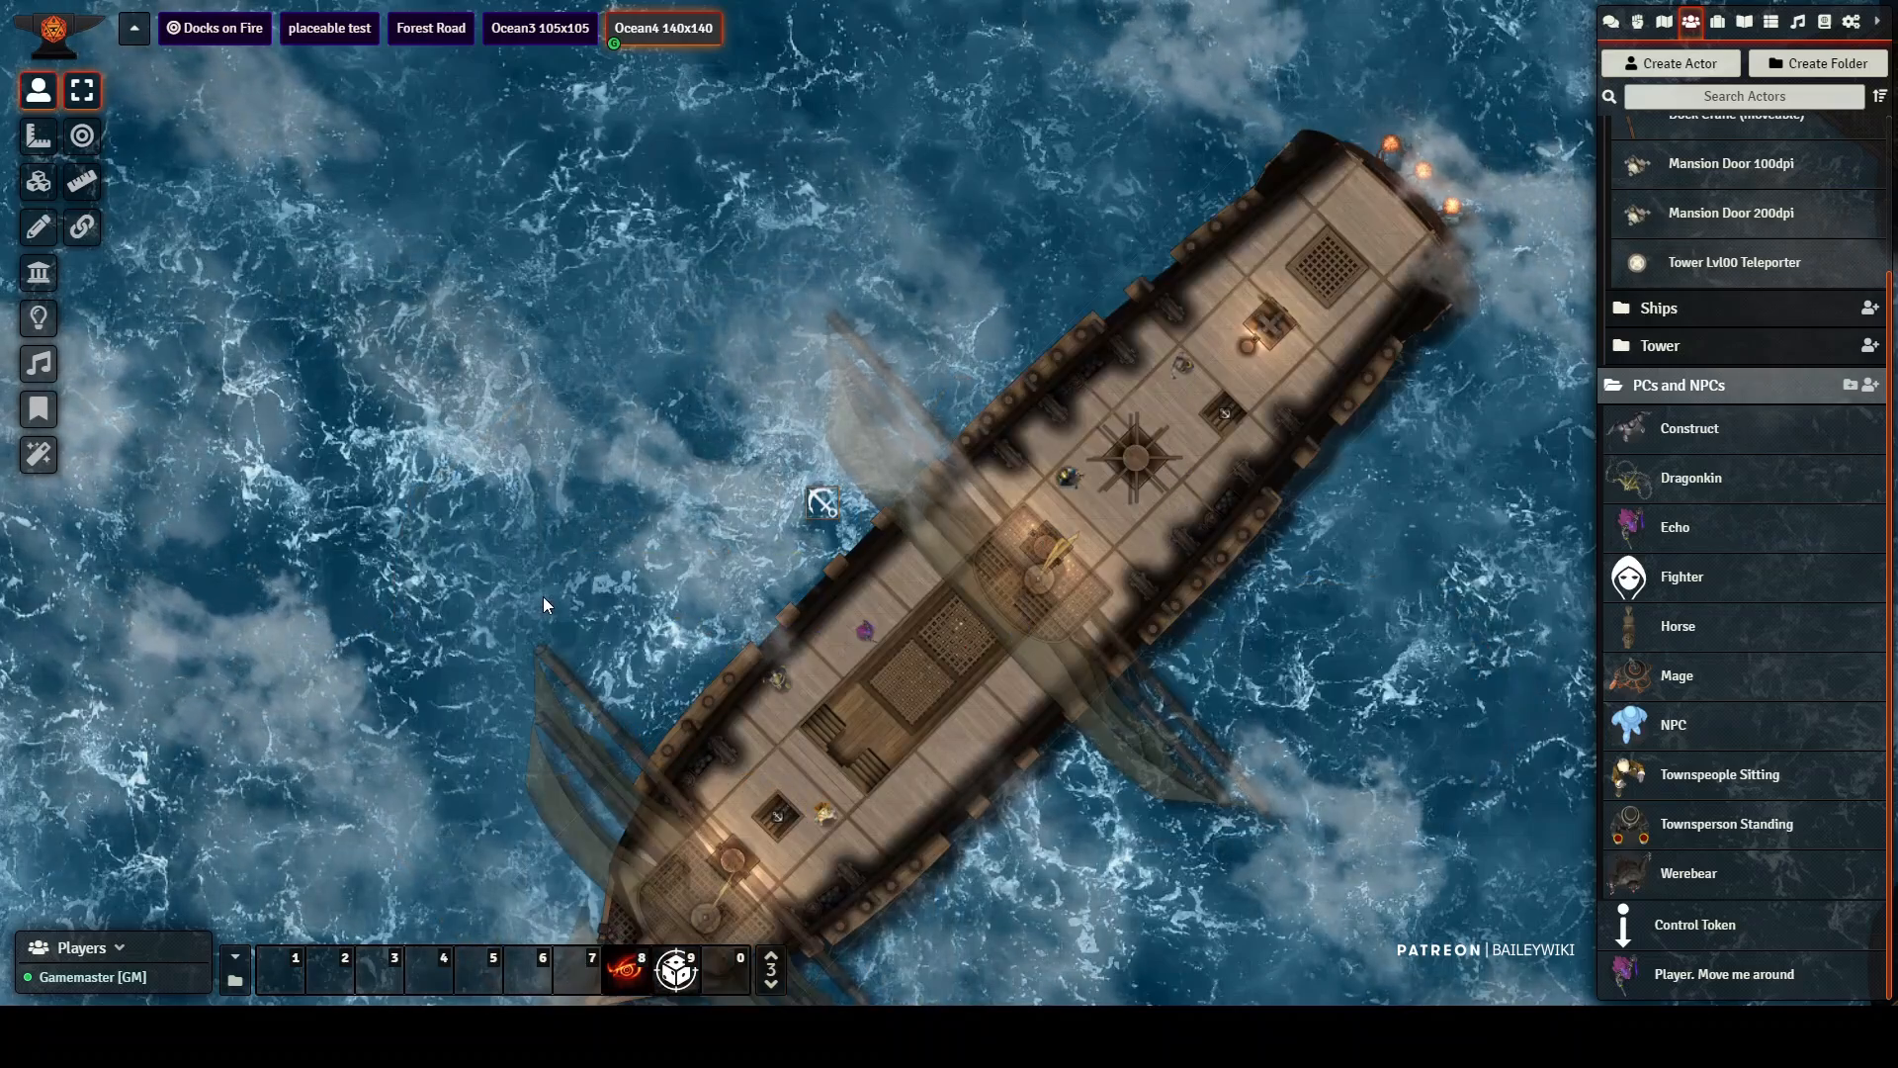
scroll(542, 597, "down", 1)
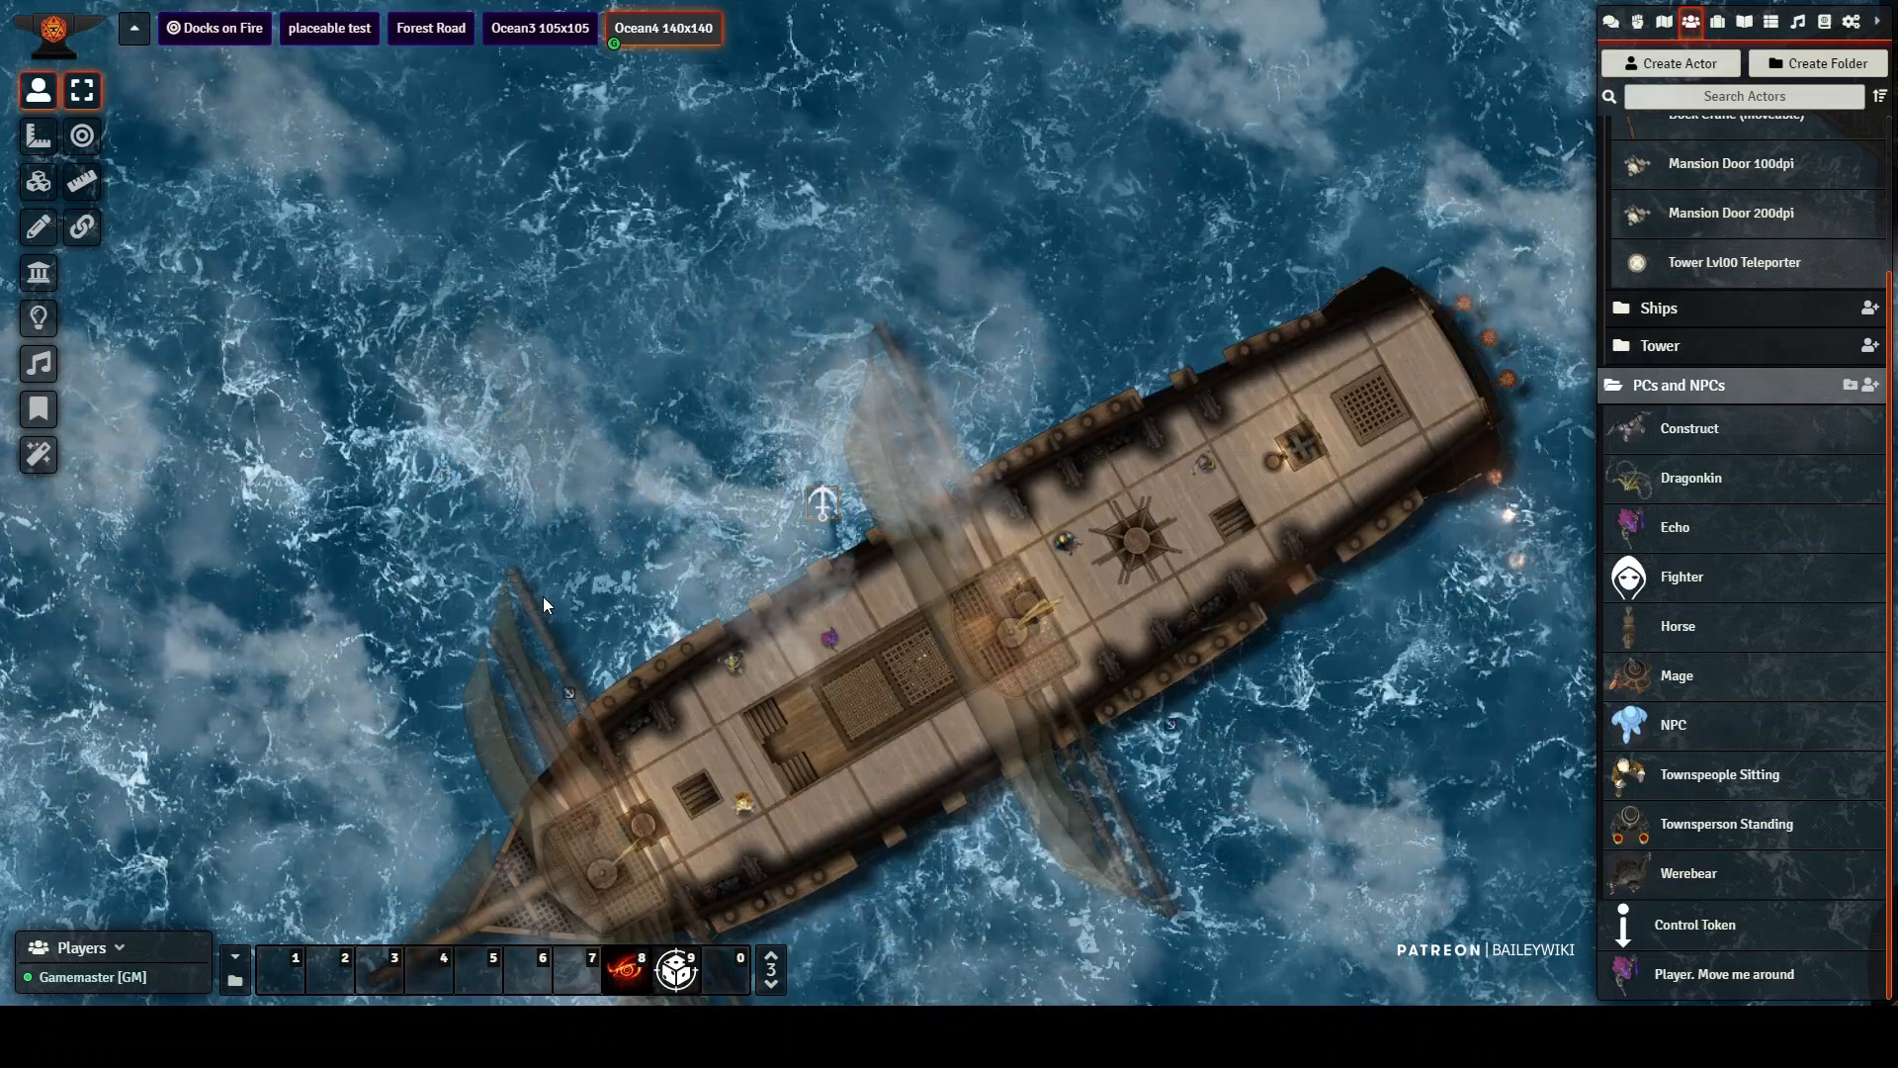
scroll(543, 596, "down", 2)
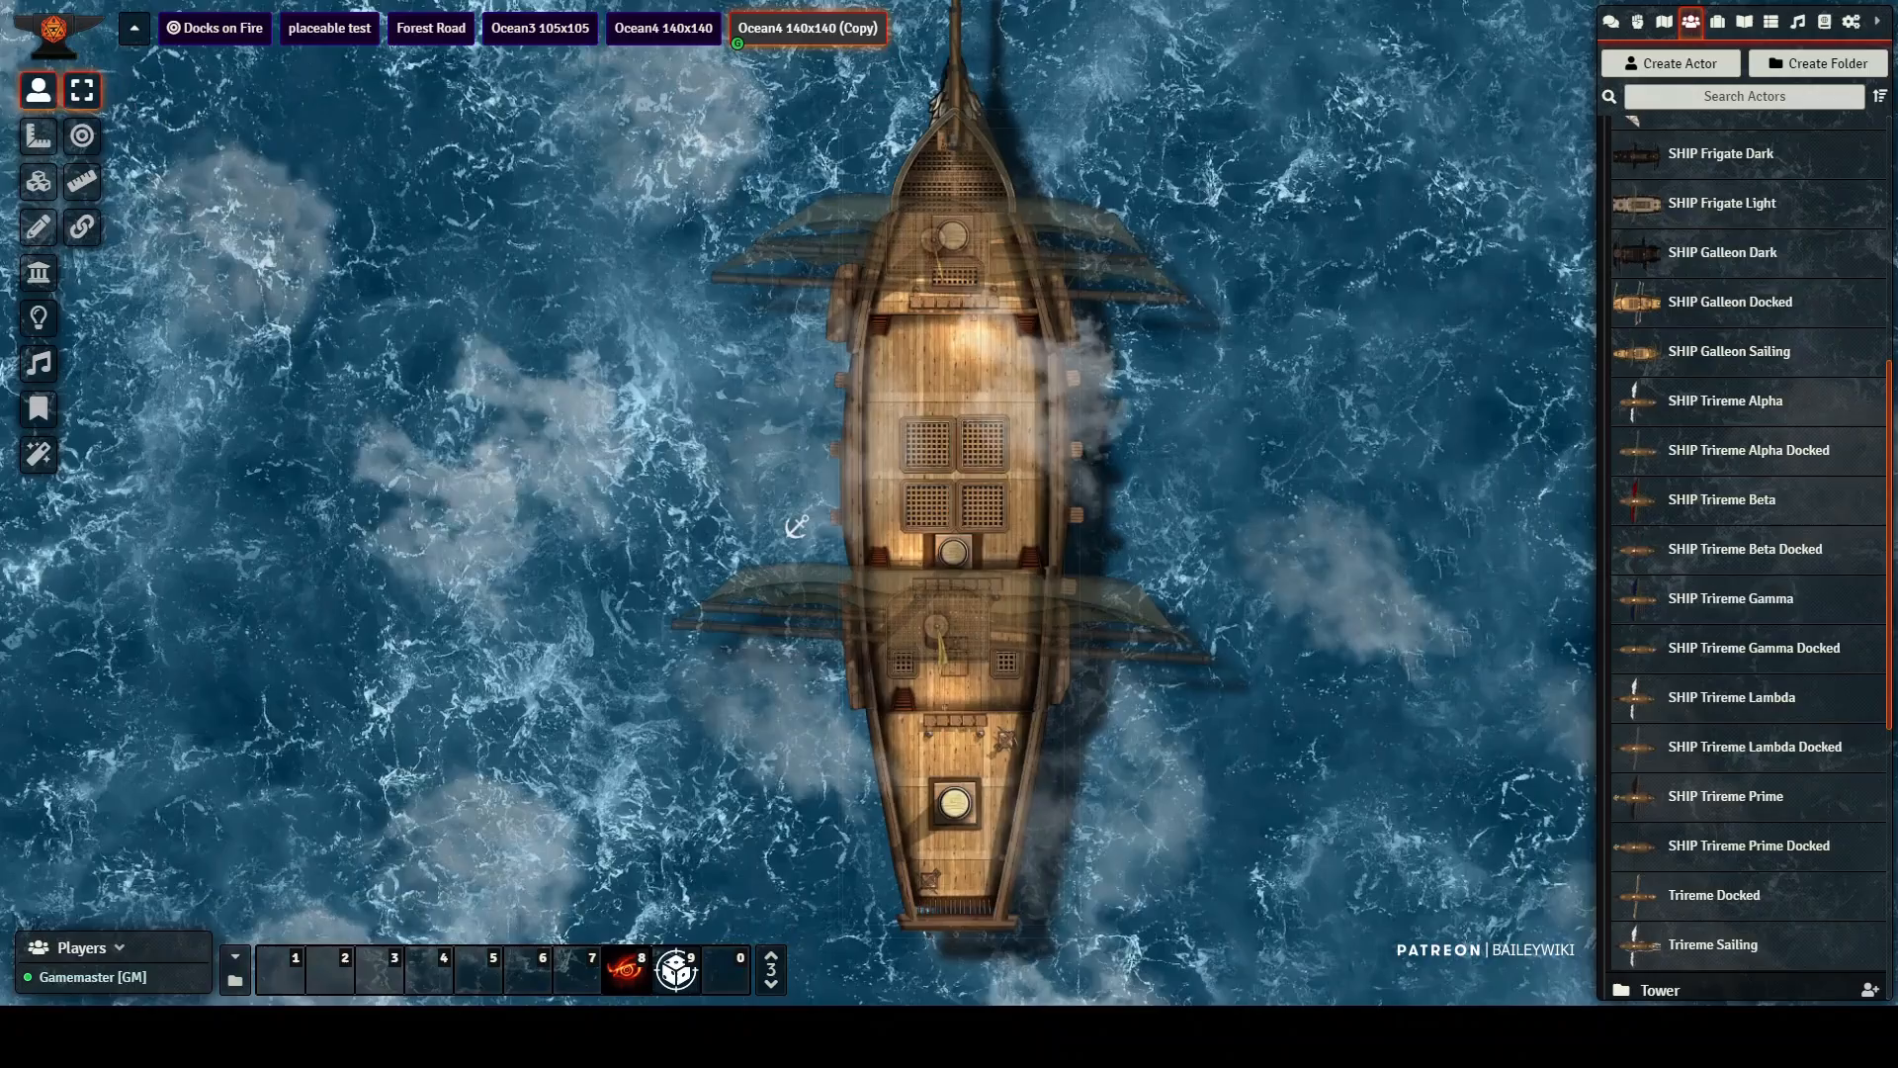
scroll(946, 497, "down", 10)
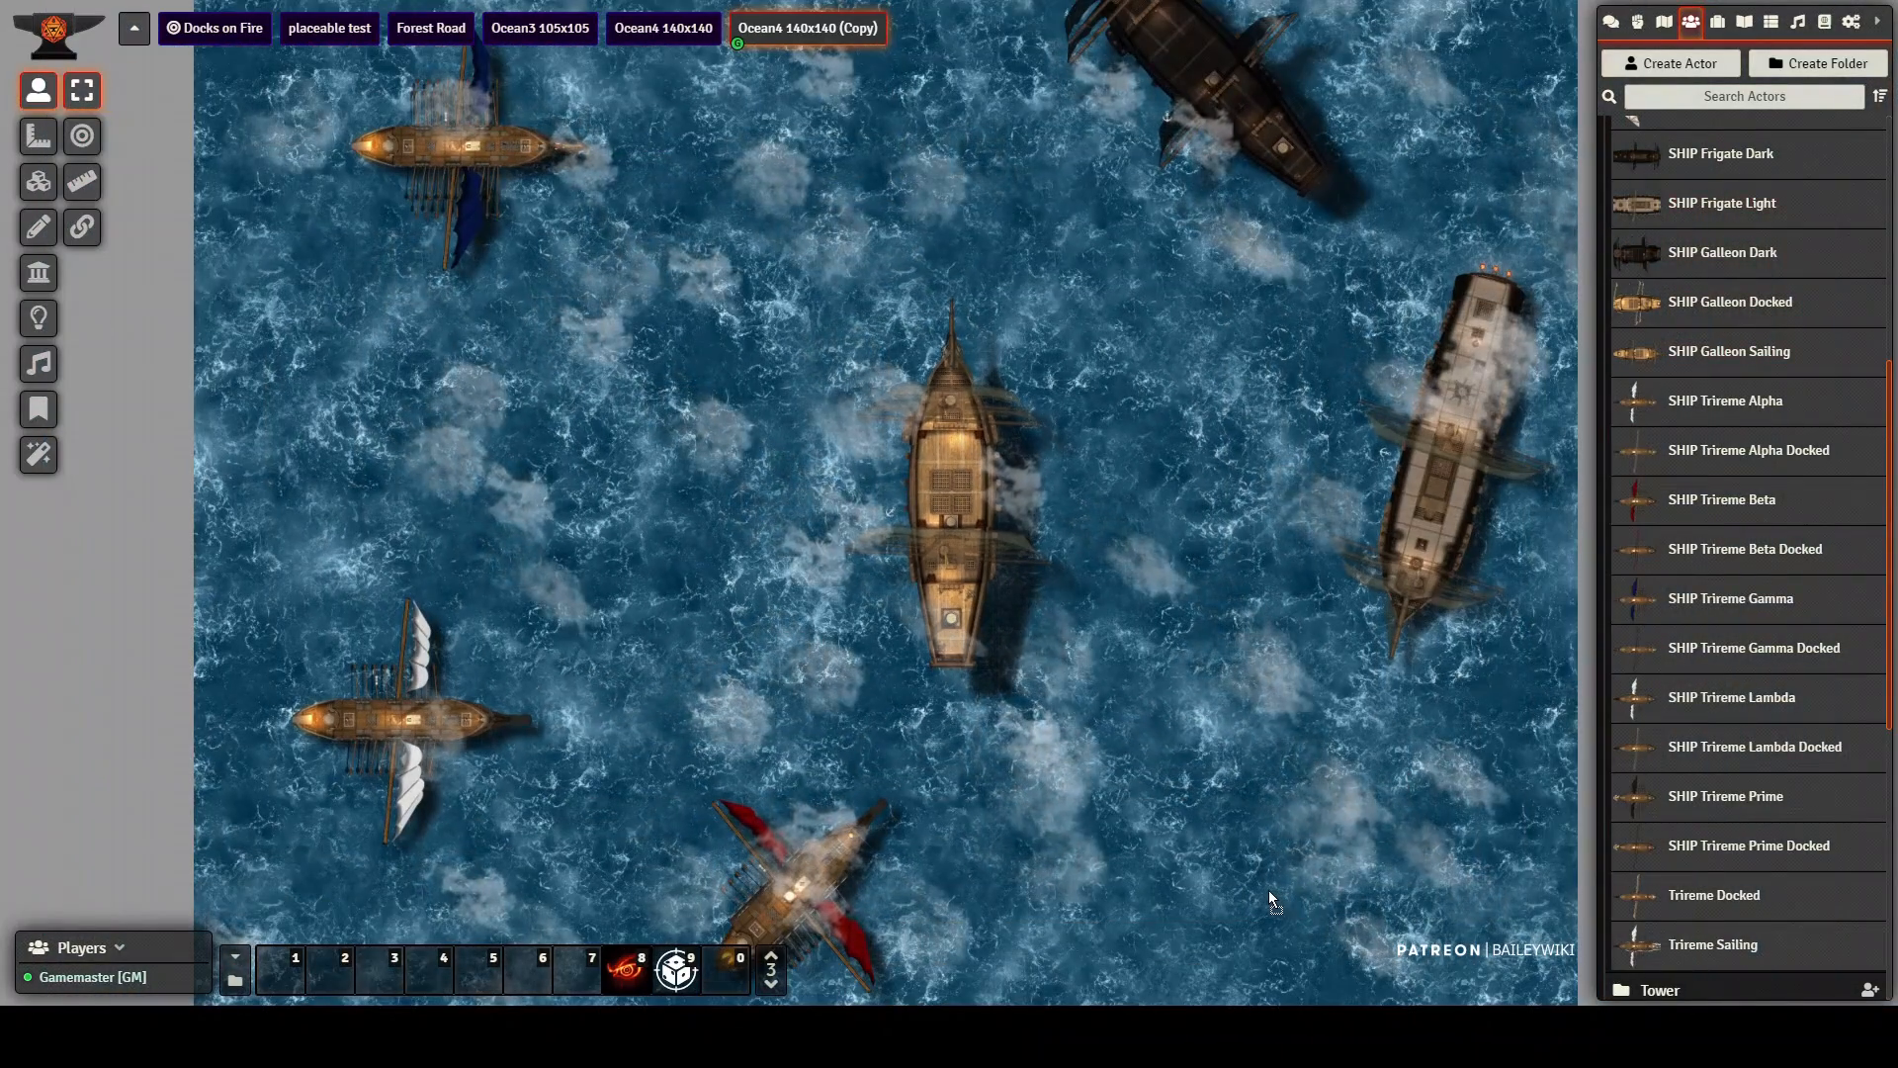
Step: Place another light frigate on the open water beside the red-sailed trireme in the Ocean4 140x140 (Copy) scene
key("ctrl+v")
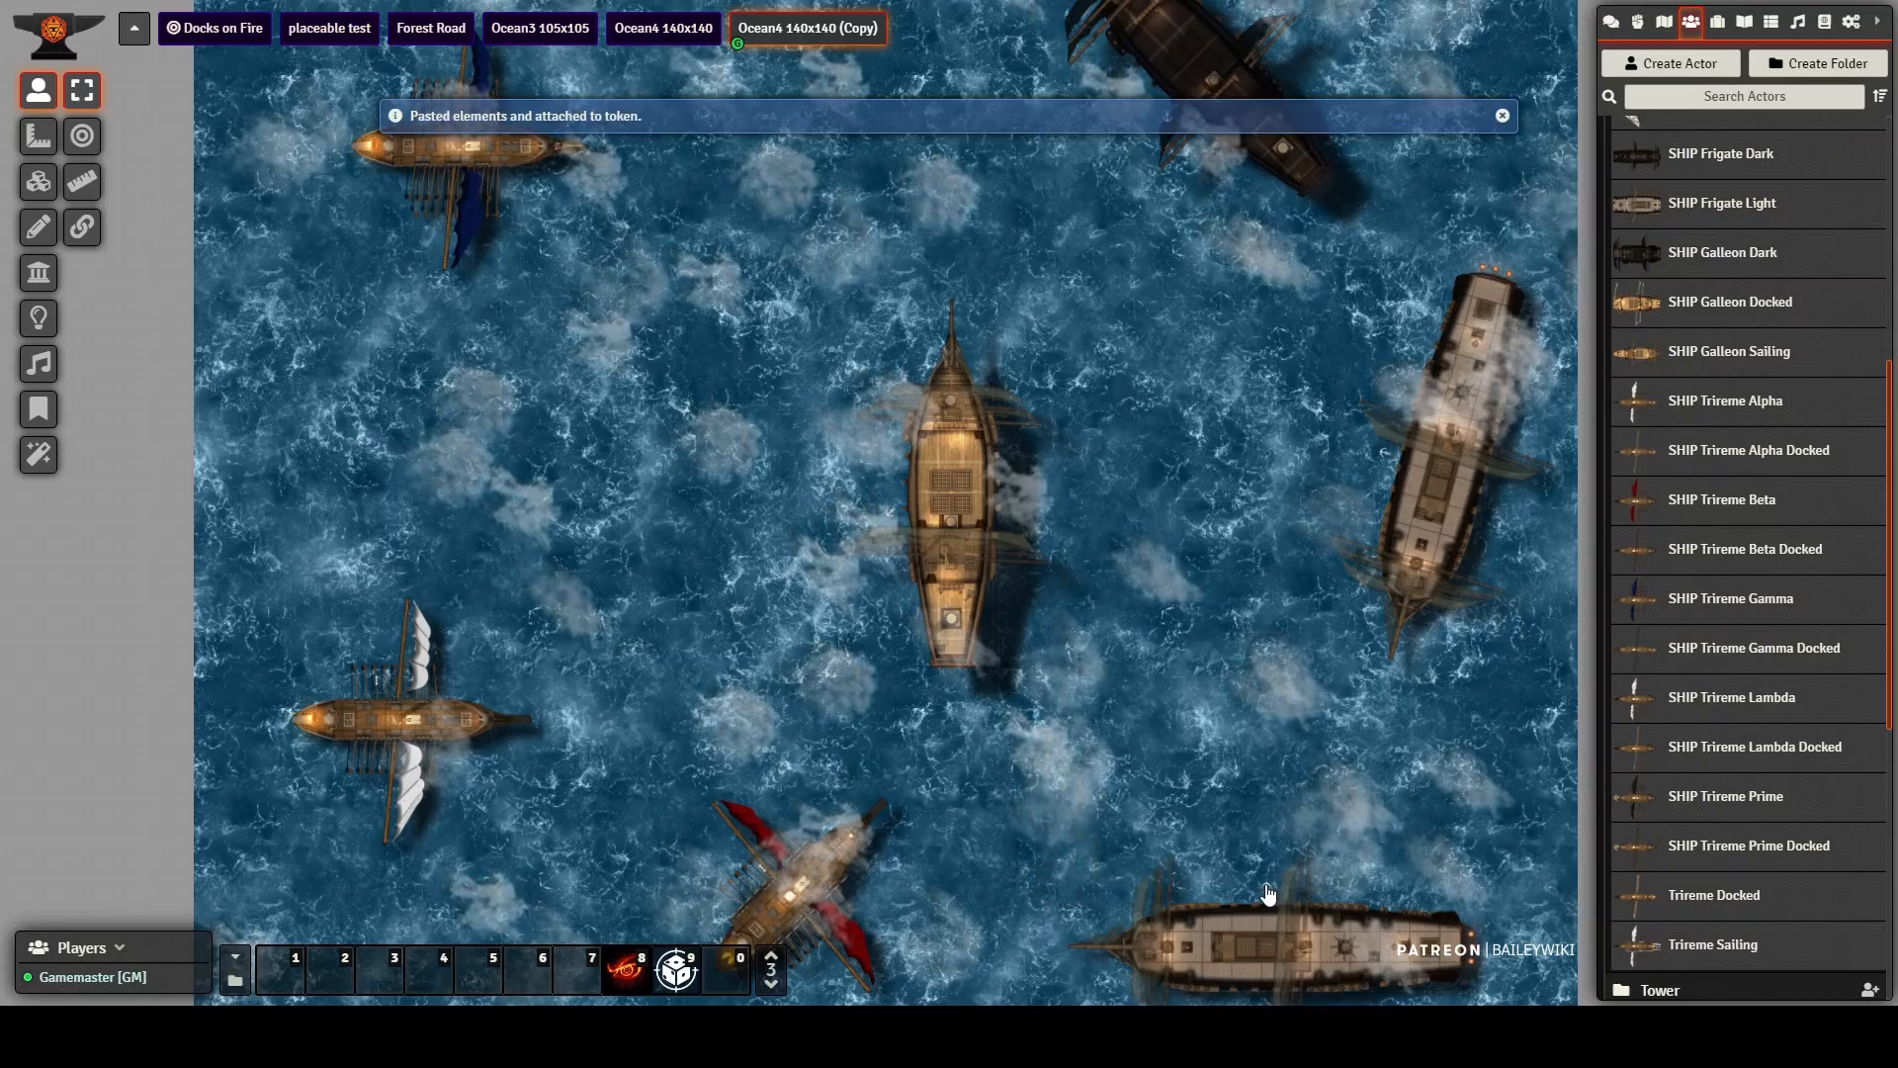
scroll(1505, 847, "up", 5)
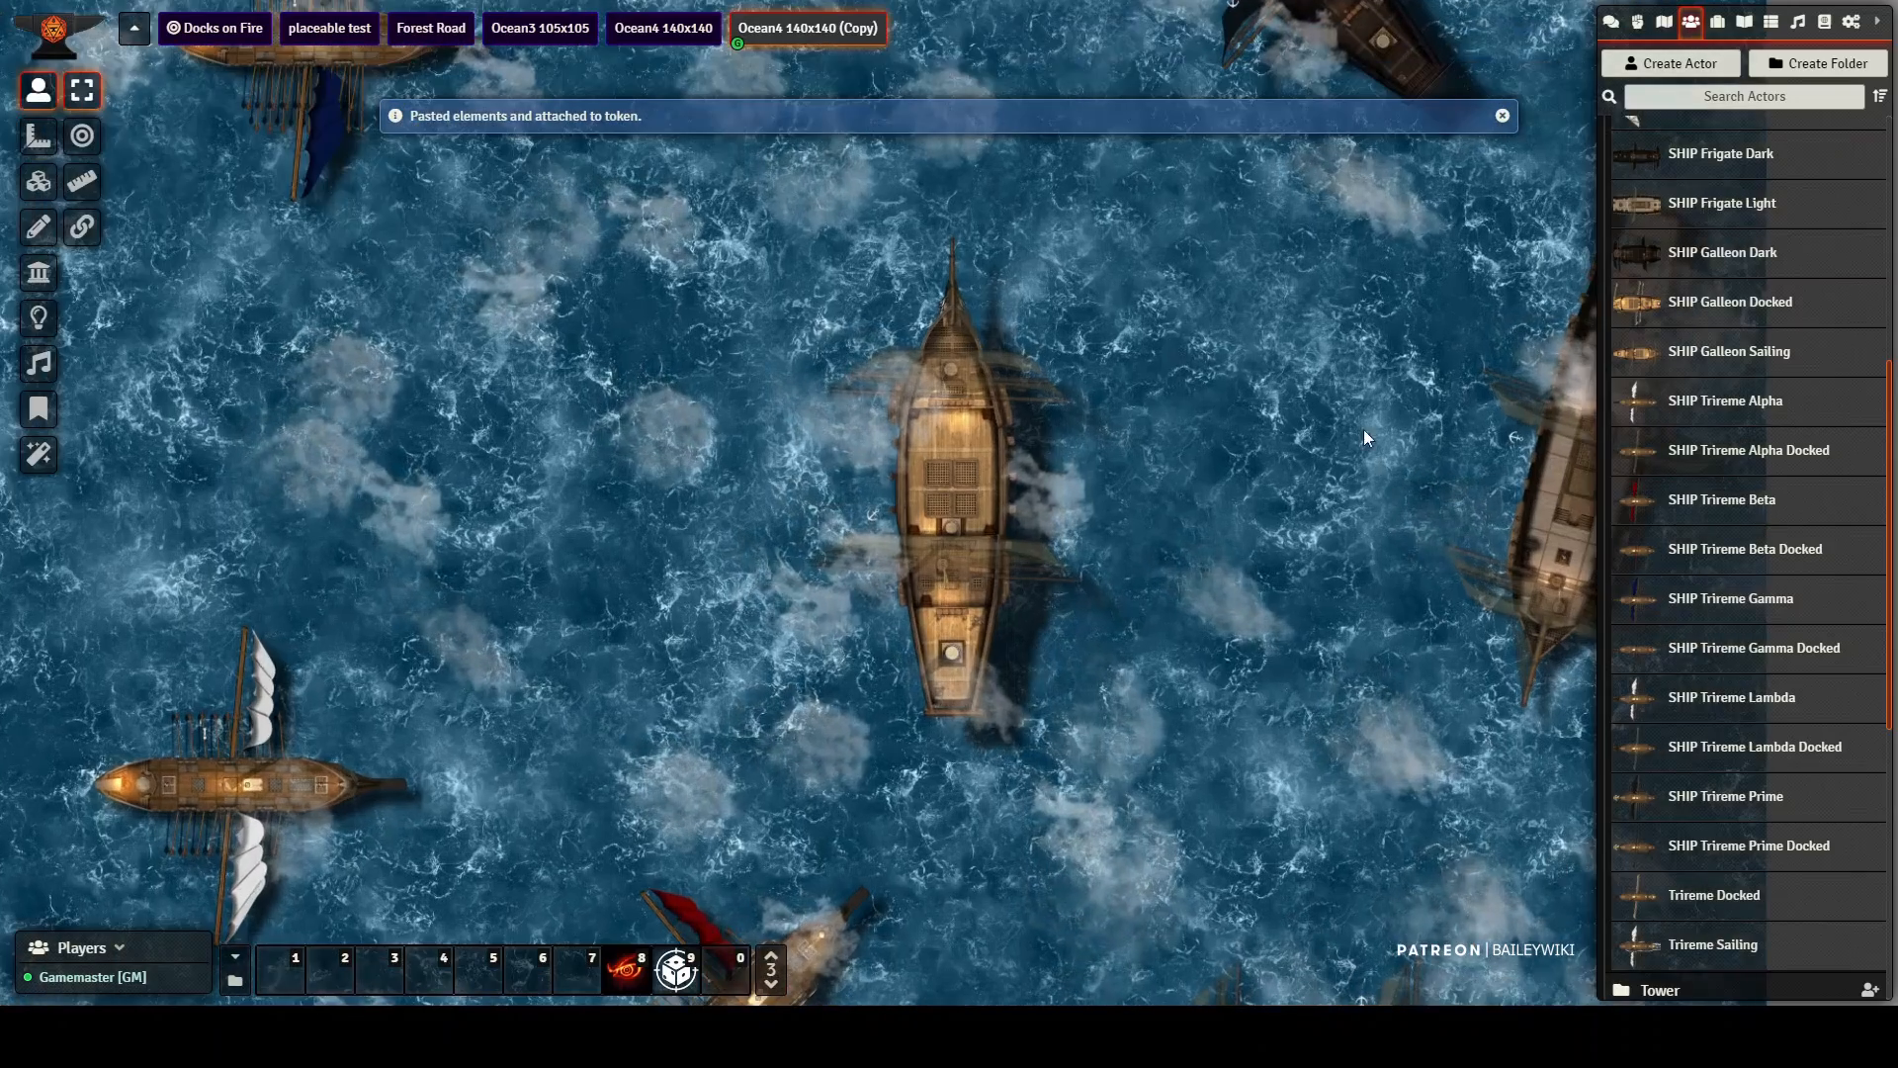
scroll(1461, 425, "up", 3)
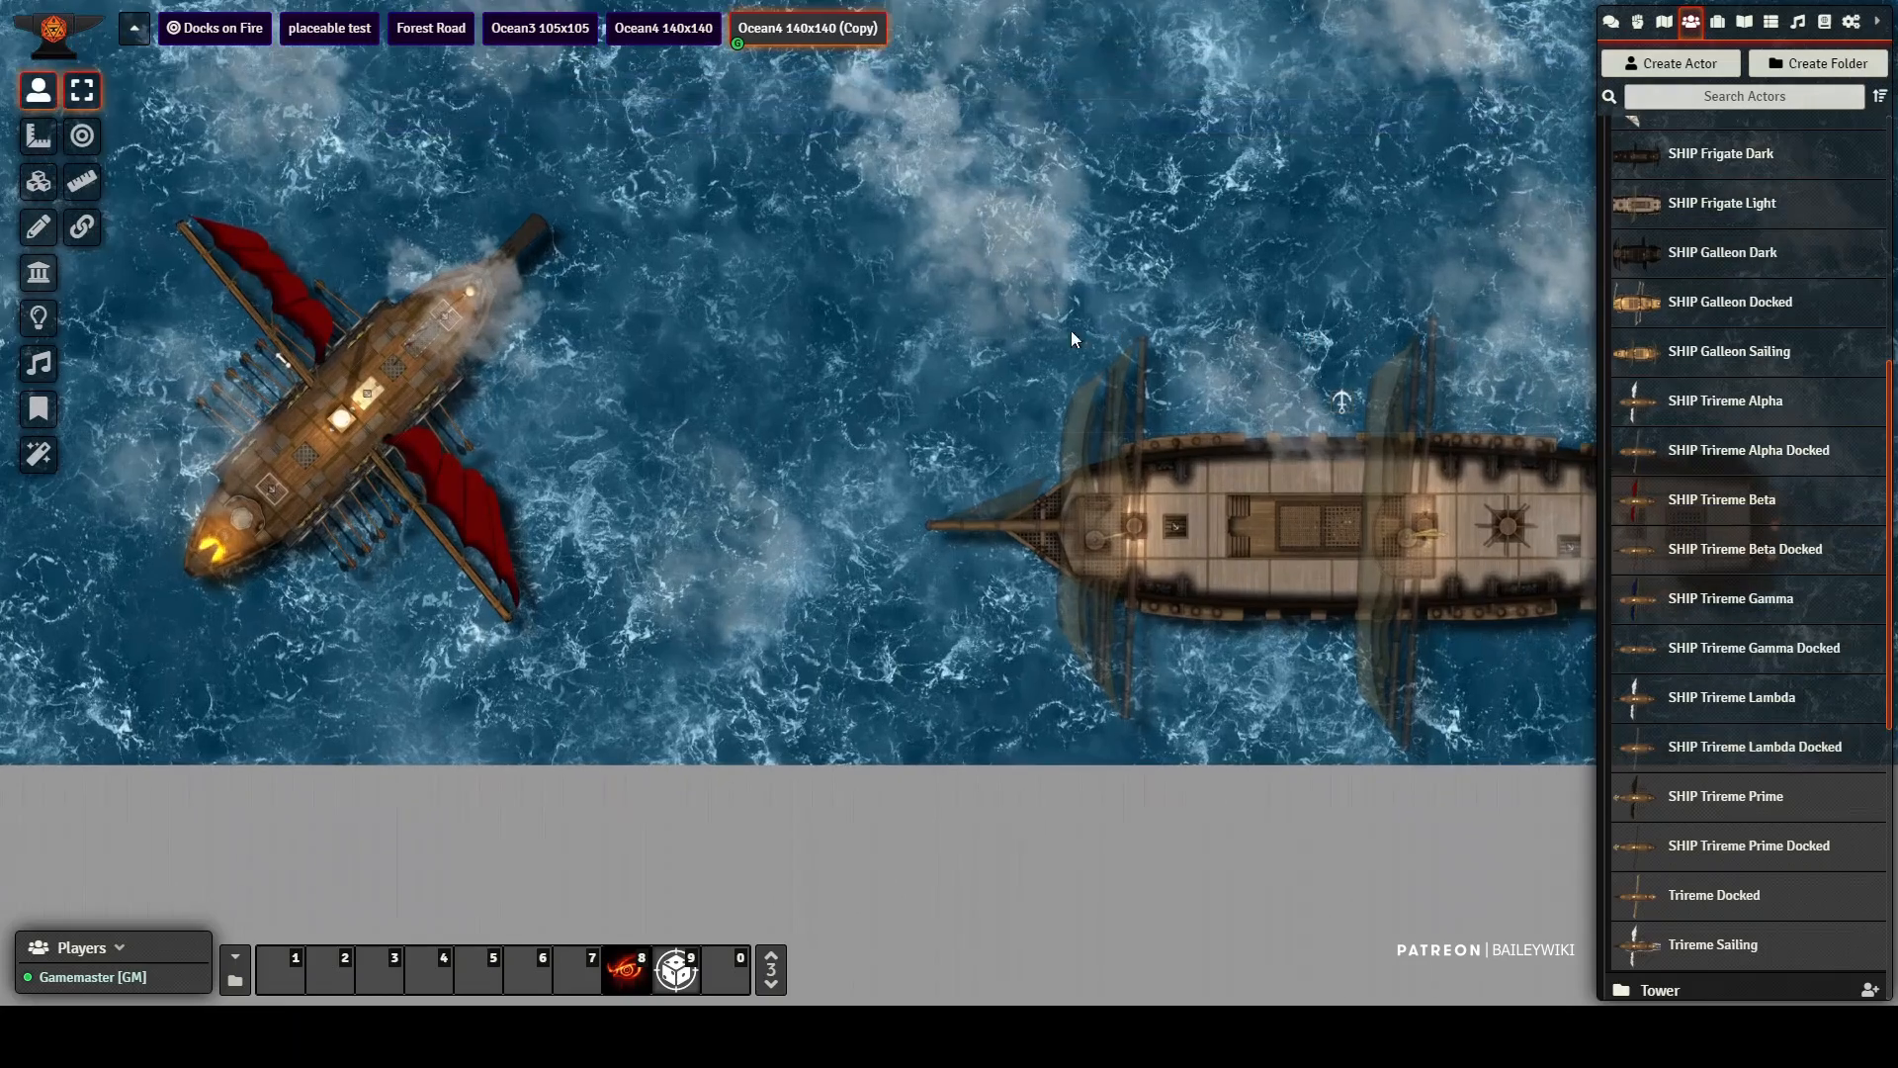
left_click_drag(1071, 330, 758, 332)
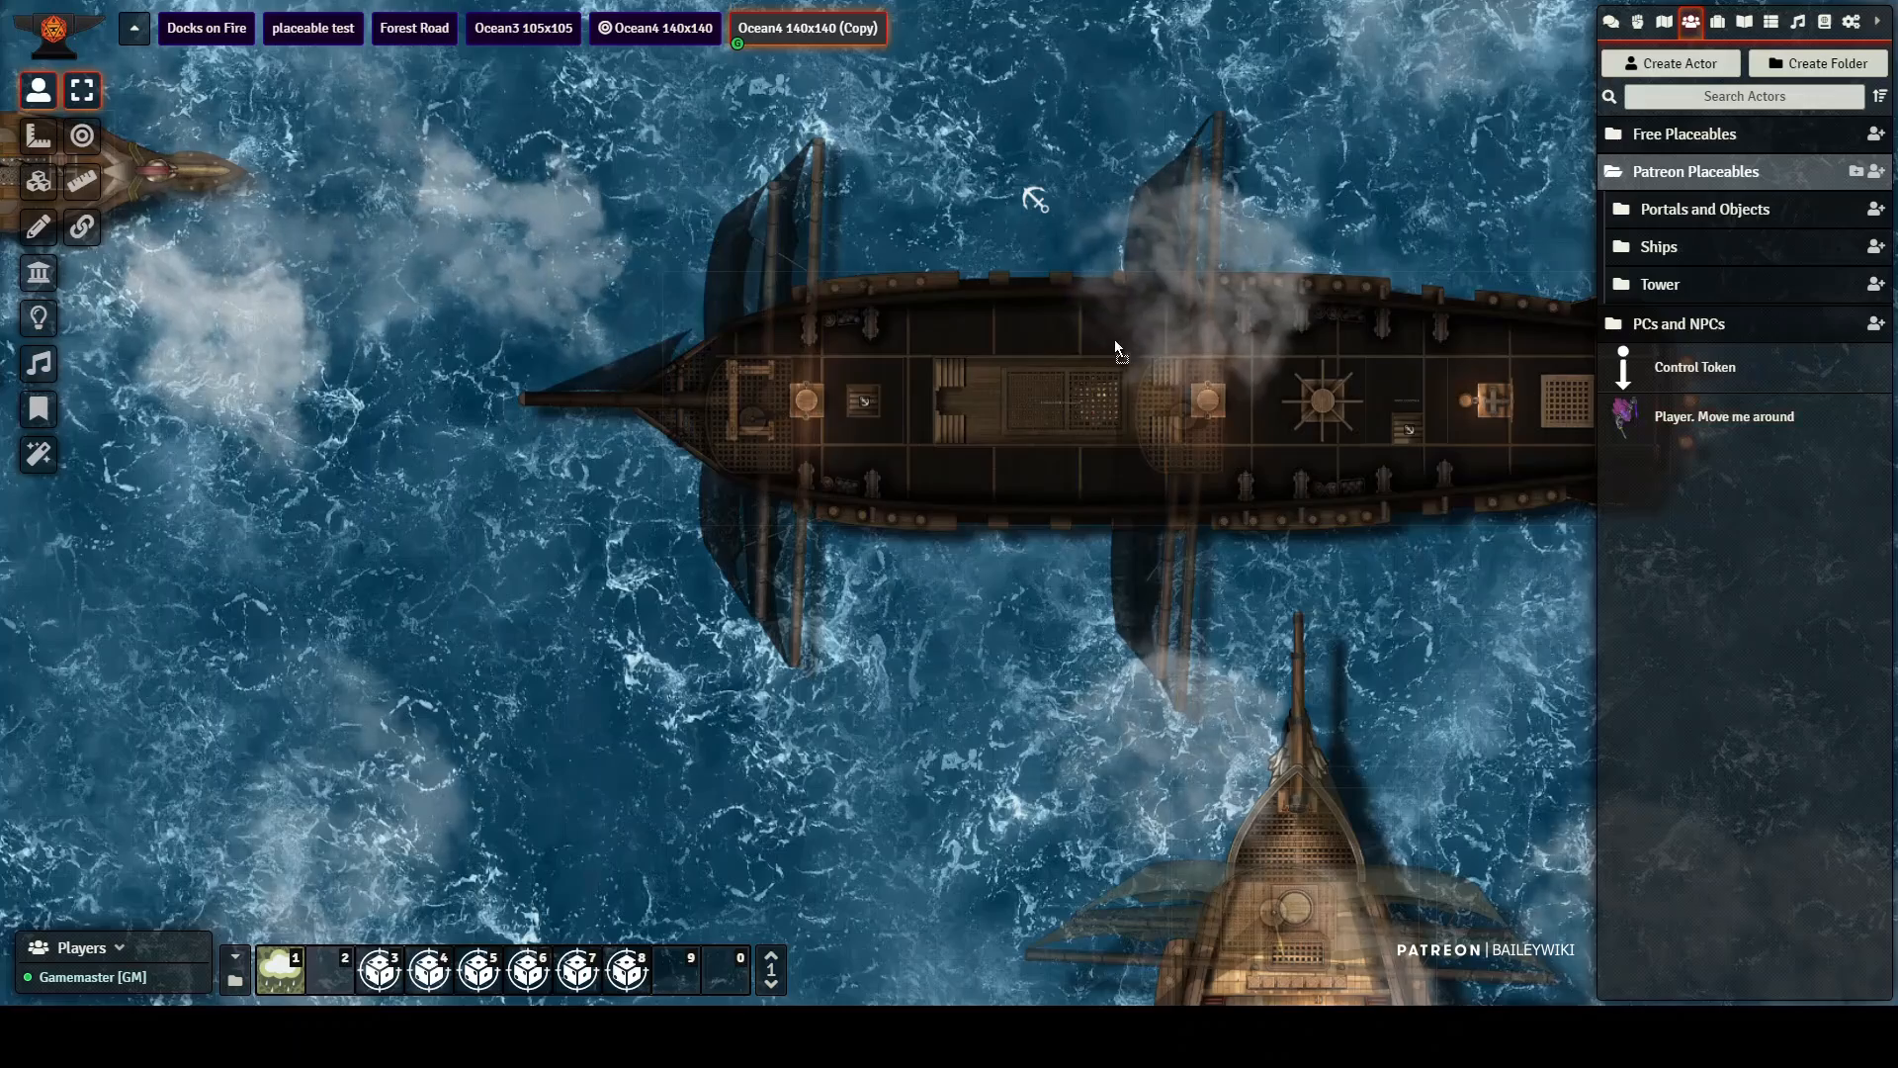
Step: Place the player token on the dark frigate's deck and move it onto the stairs leading below
left_click(993, 326)
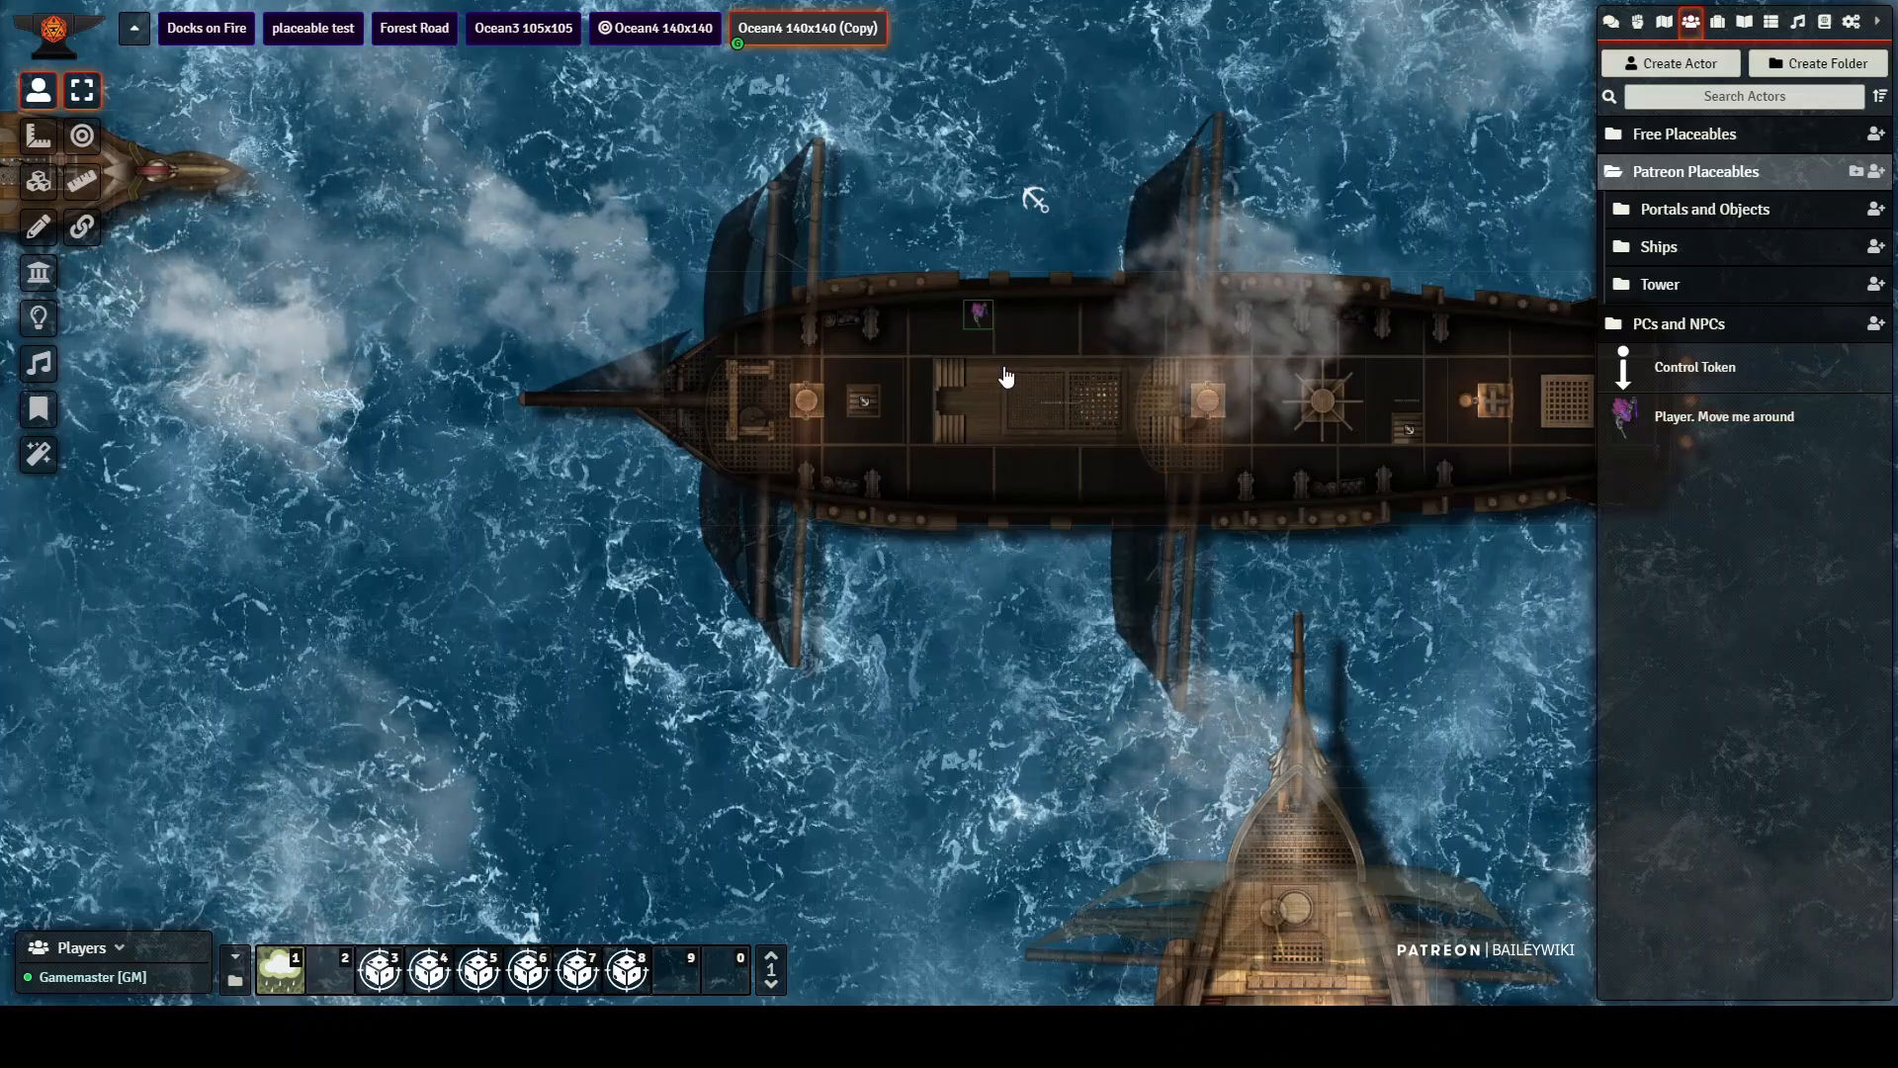
scroll(1010, 373, "up", 4)
scroll(1013, 376, "up", 2)
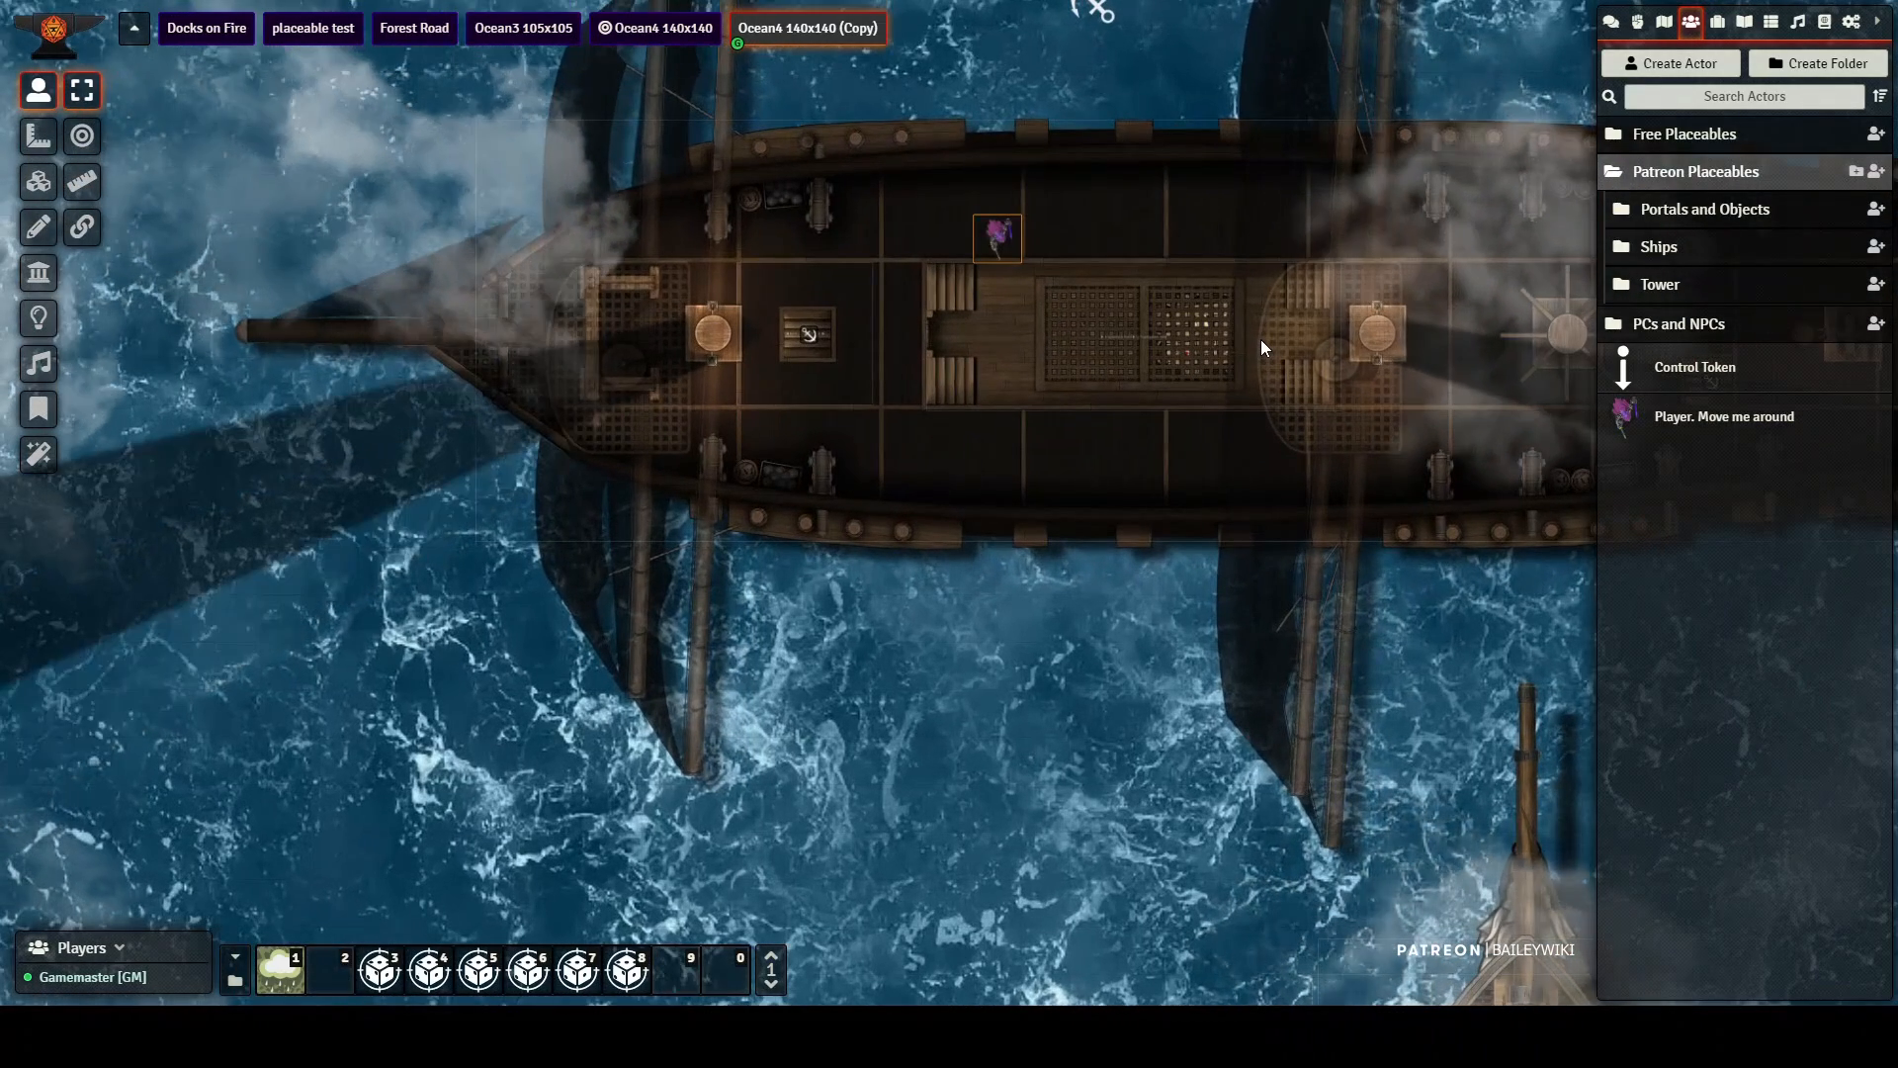
key("Down")
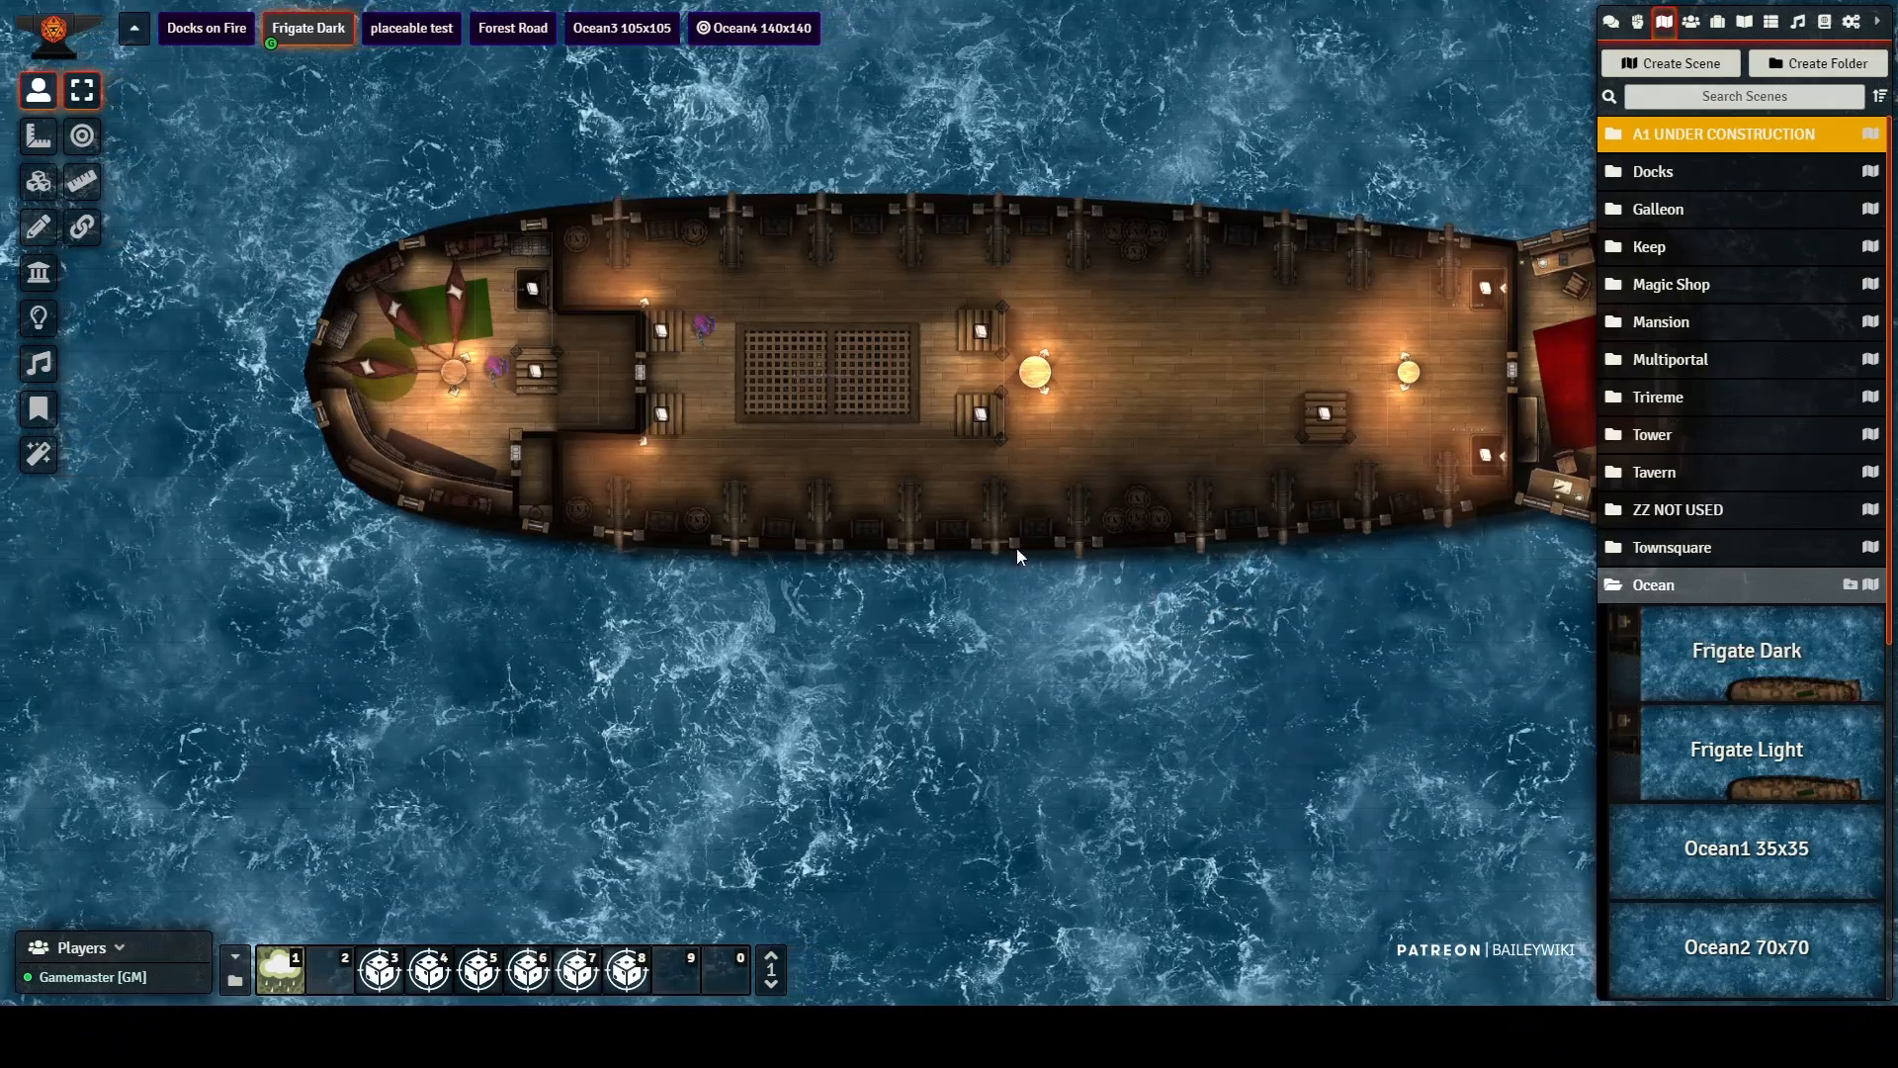
Step: In the Frigate Dark scene, walk the player token by the stairs across the deck grating and back
scroll(707, 400, "up", 4)
scroll(636, 336, "up", 1)
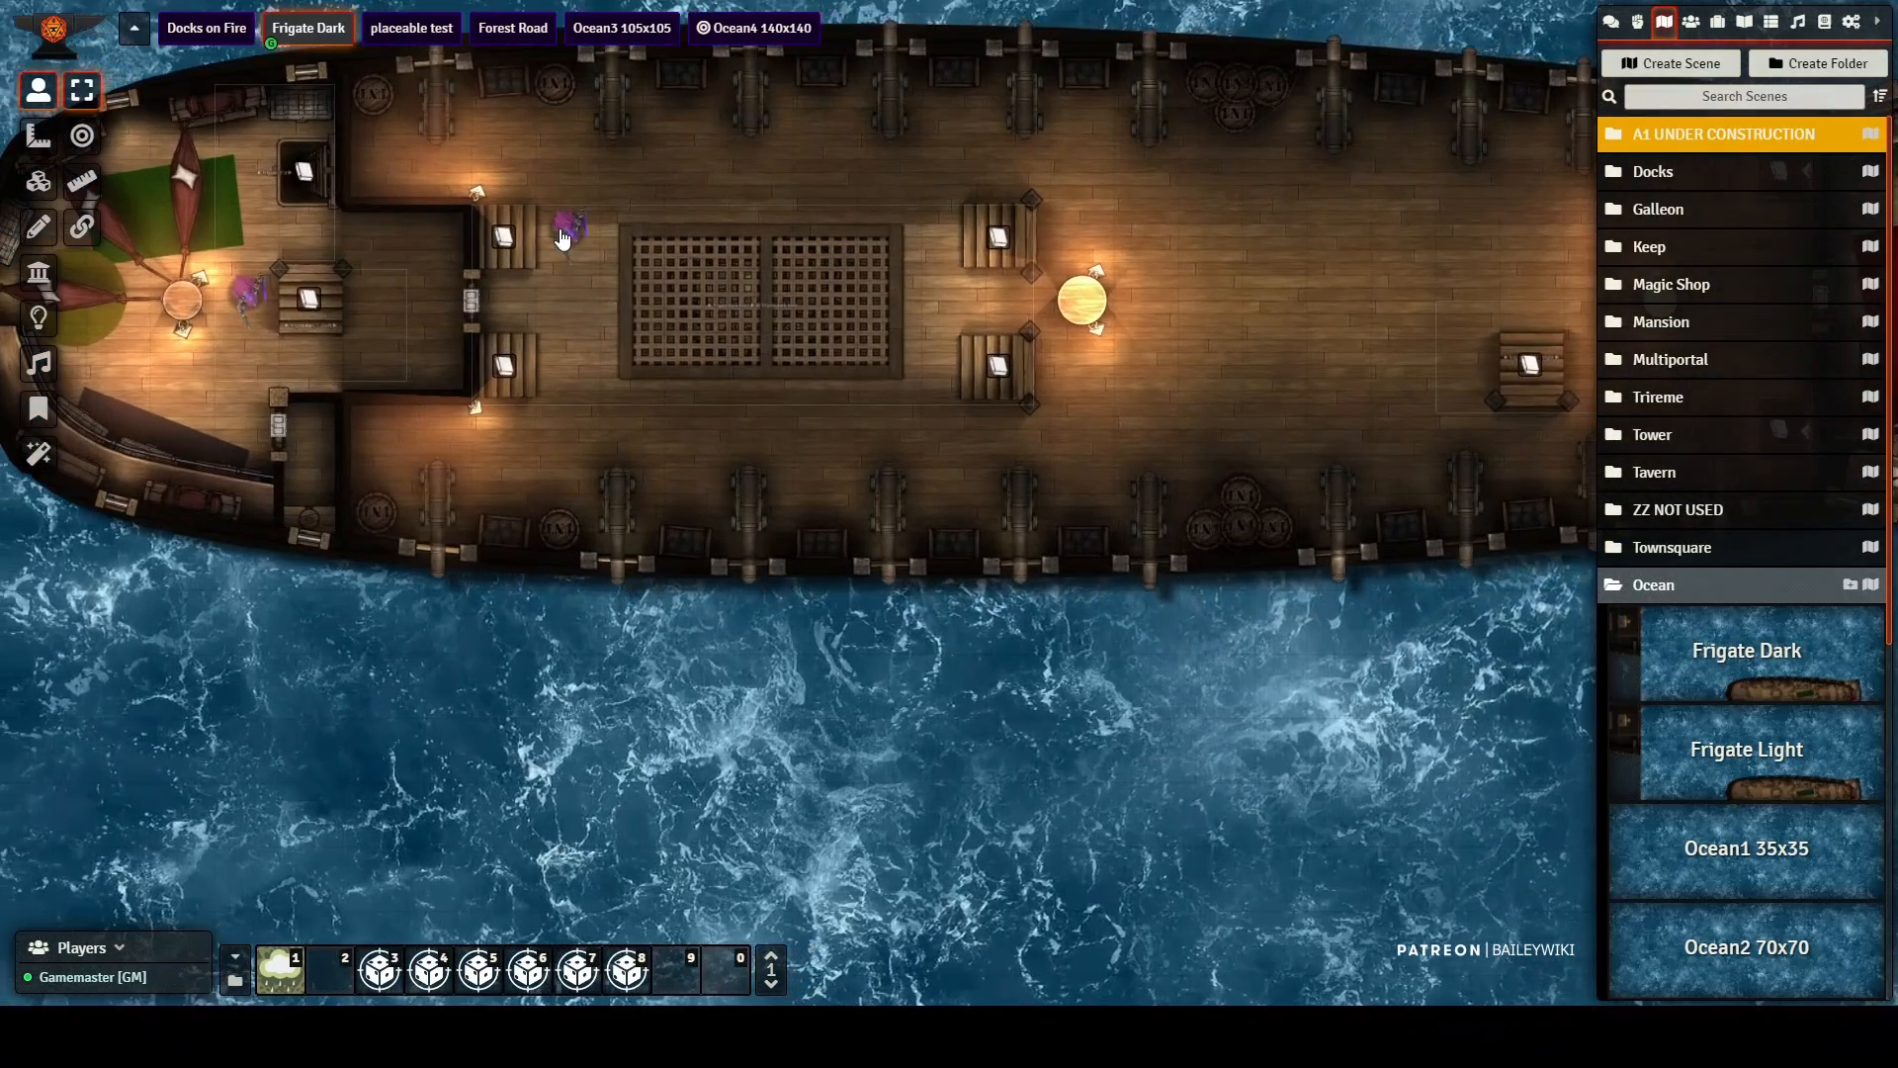
left_click(569, 234)
key("Right")
key("Right")
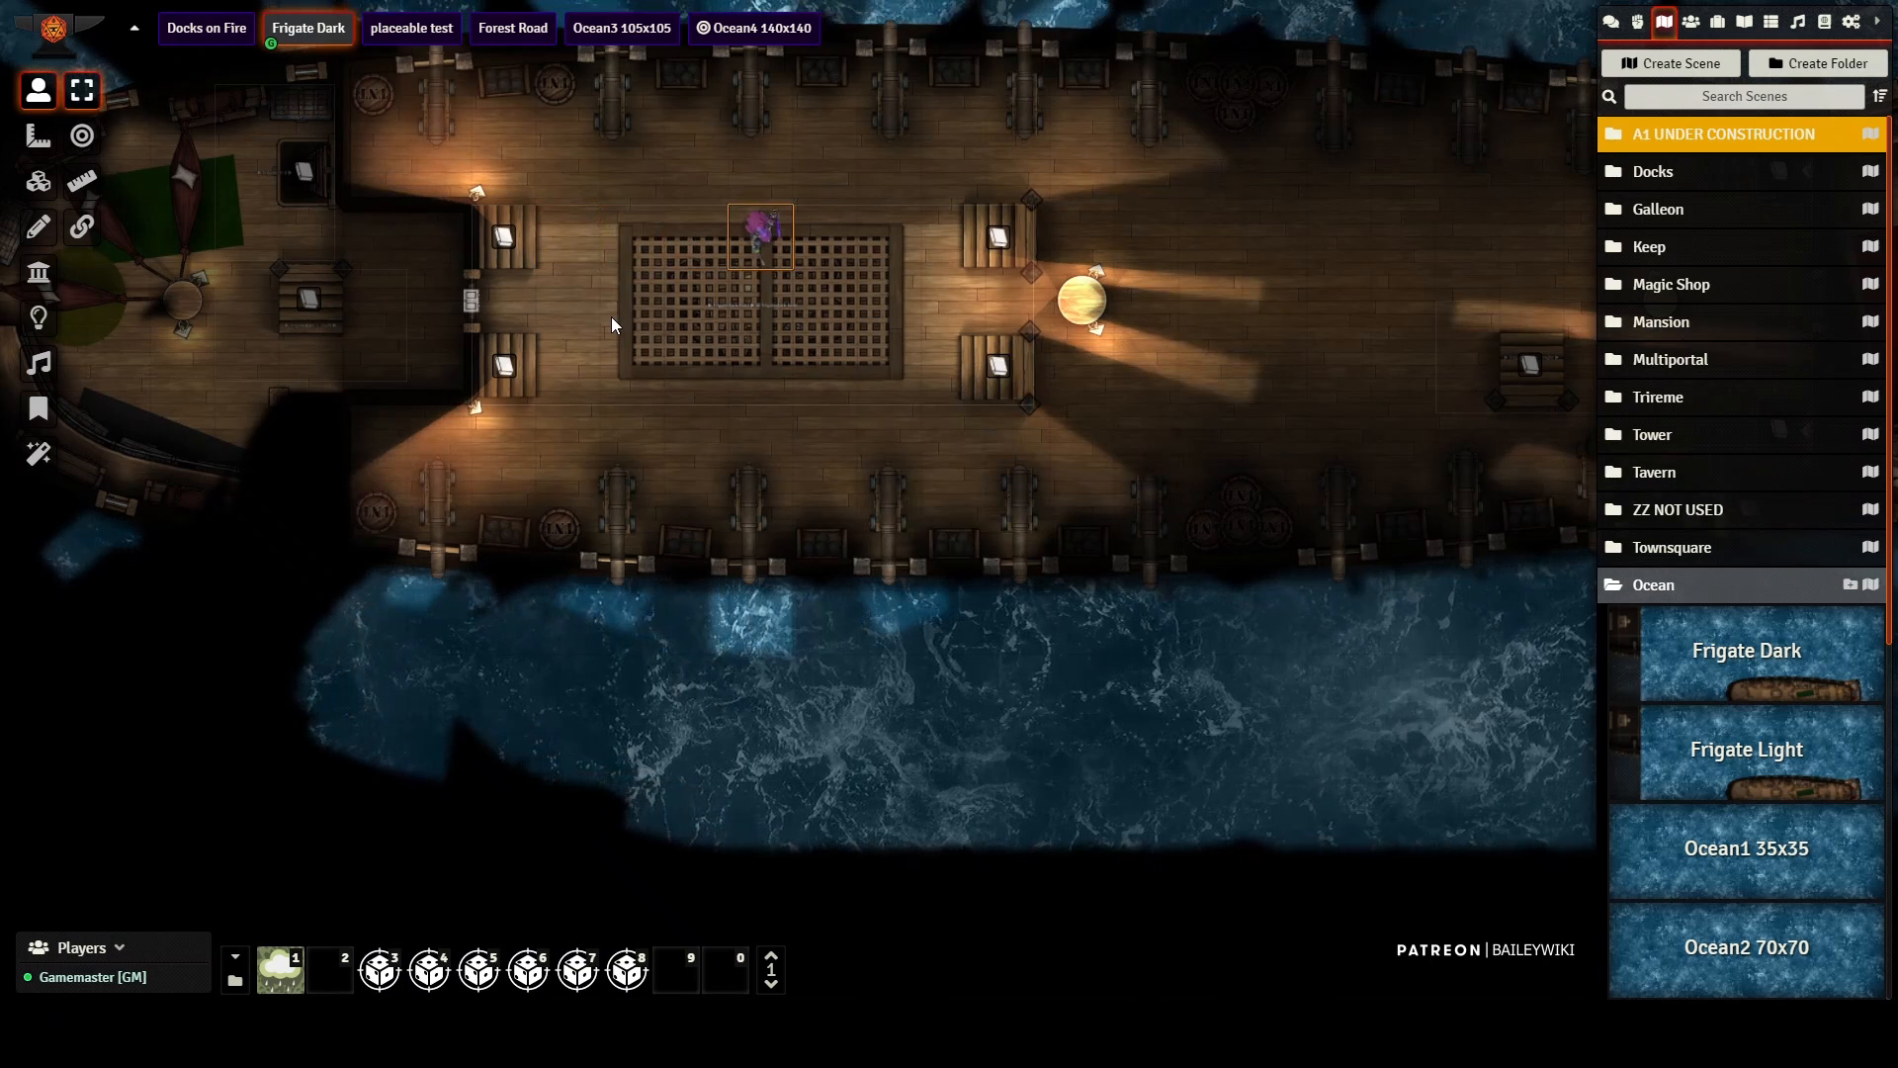
key("Down")
key("Left")
key("Left")
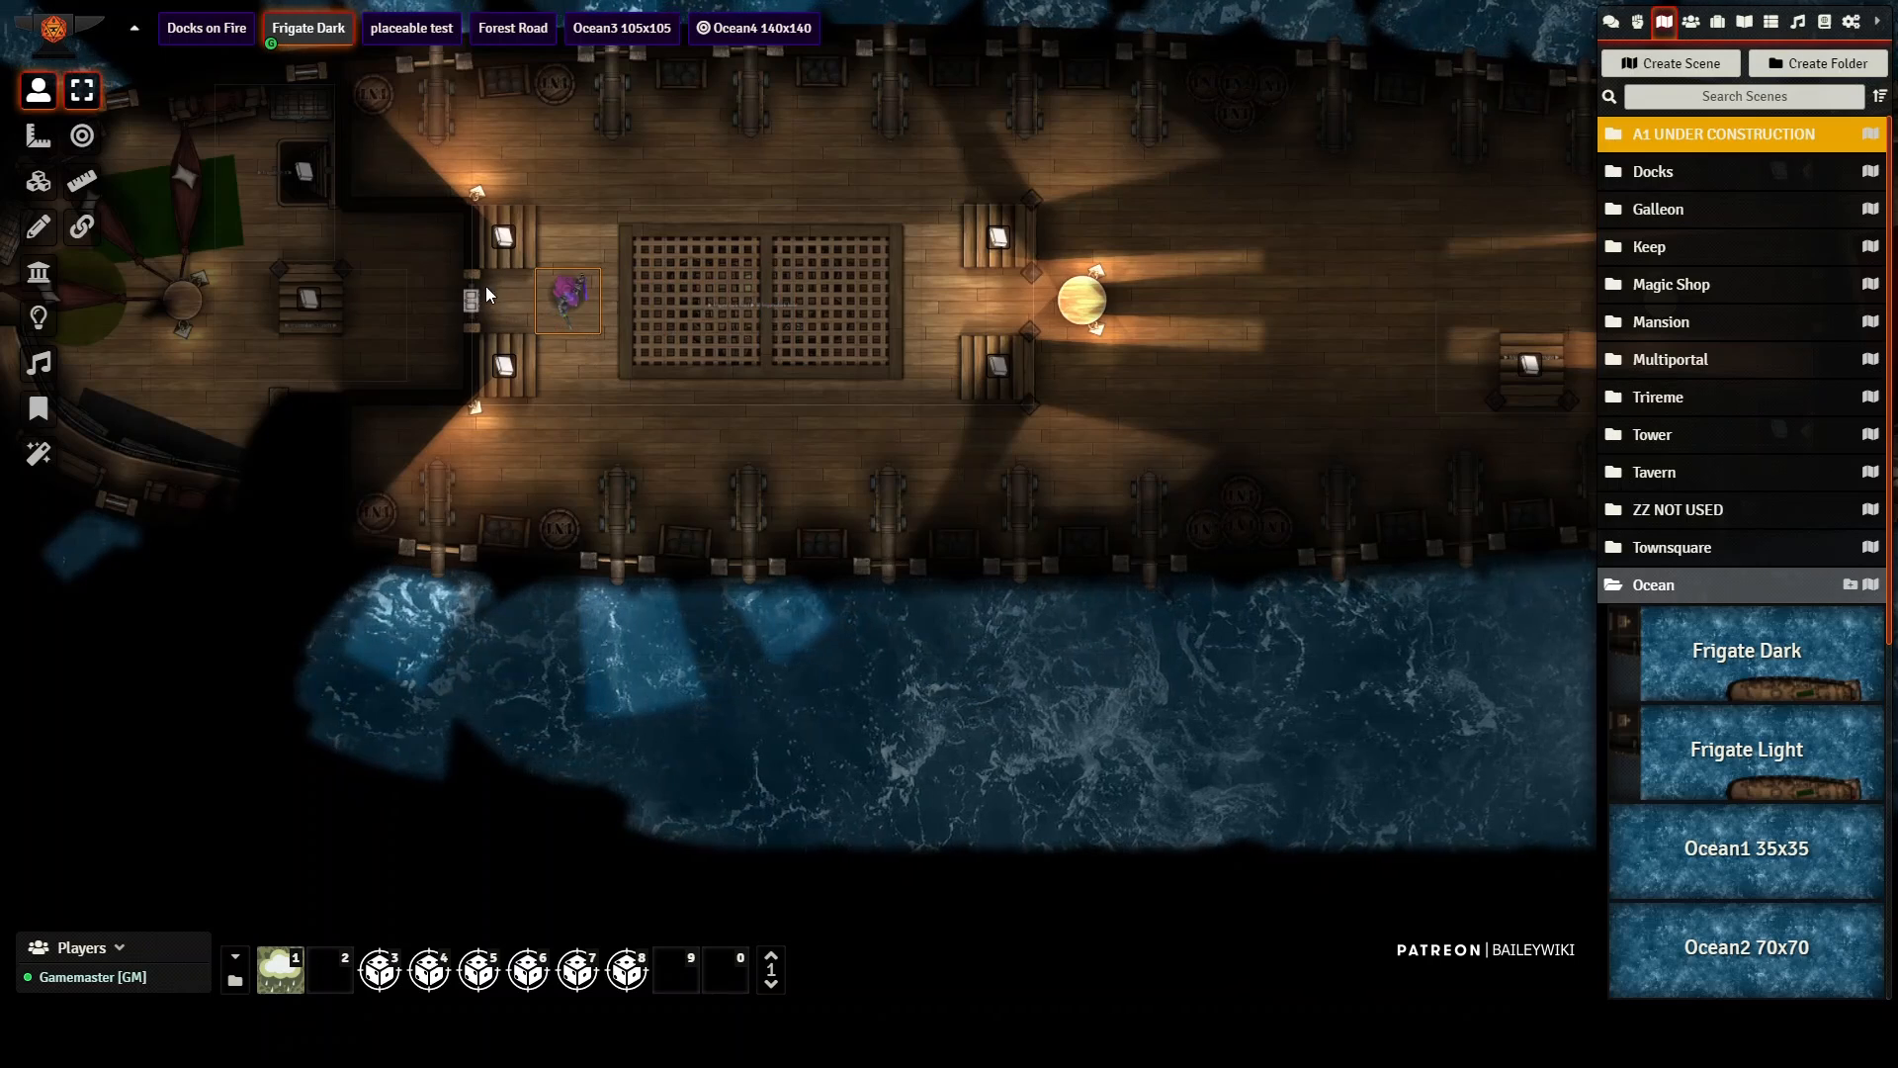
Step: Move the player token onto the upper stairs beside the grating to return it to the frigate's top deck
key("Up")
left_click(502, 236)
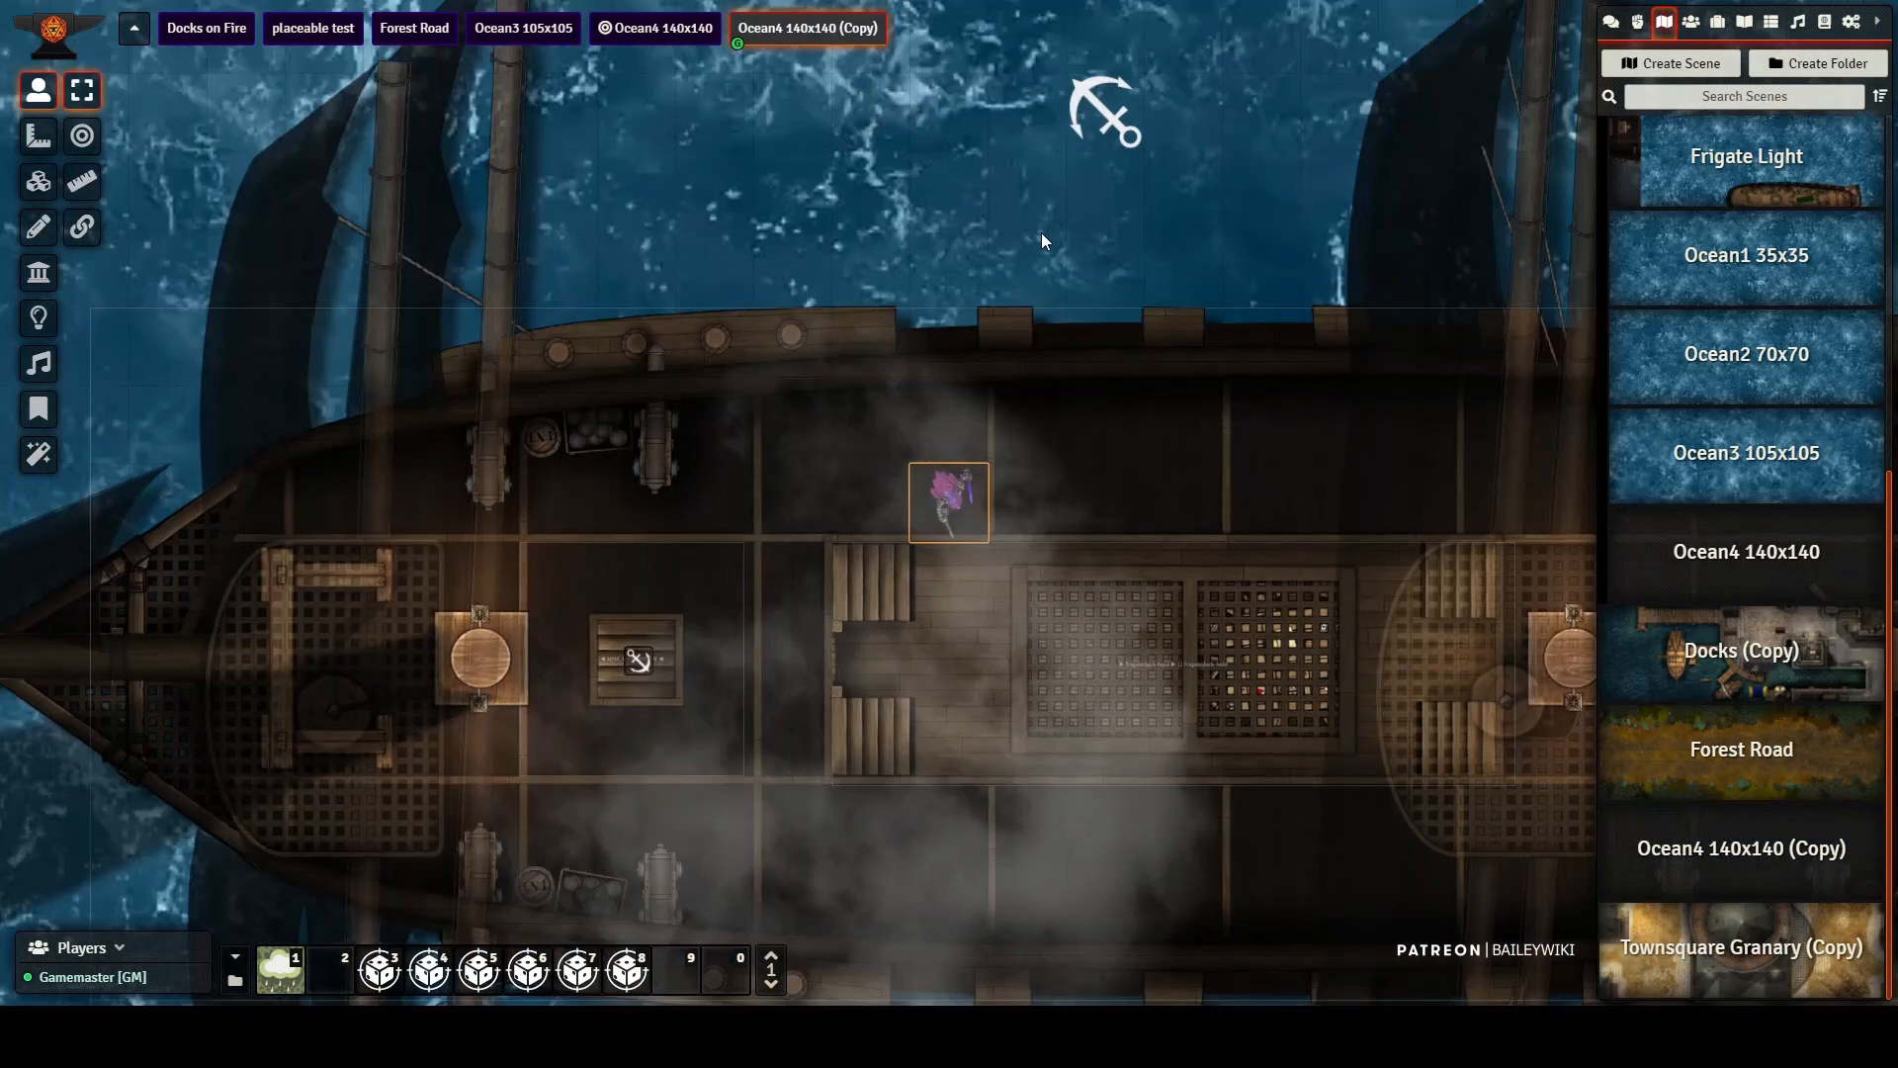
key("Left")
key("Left")
key("Left")
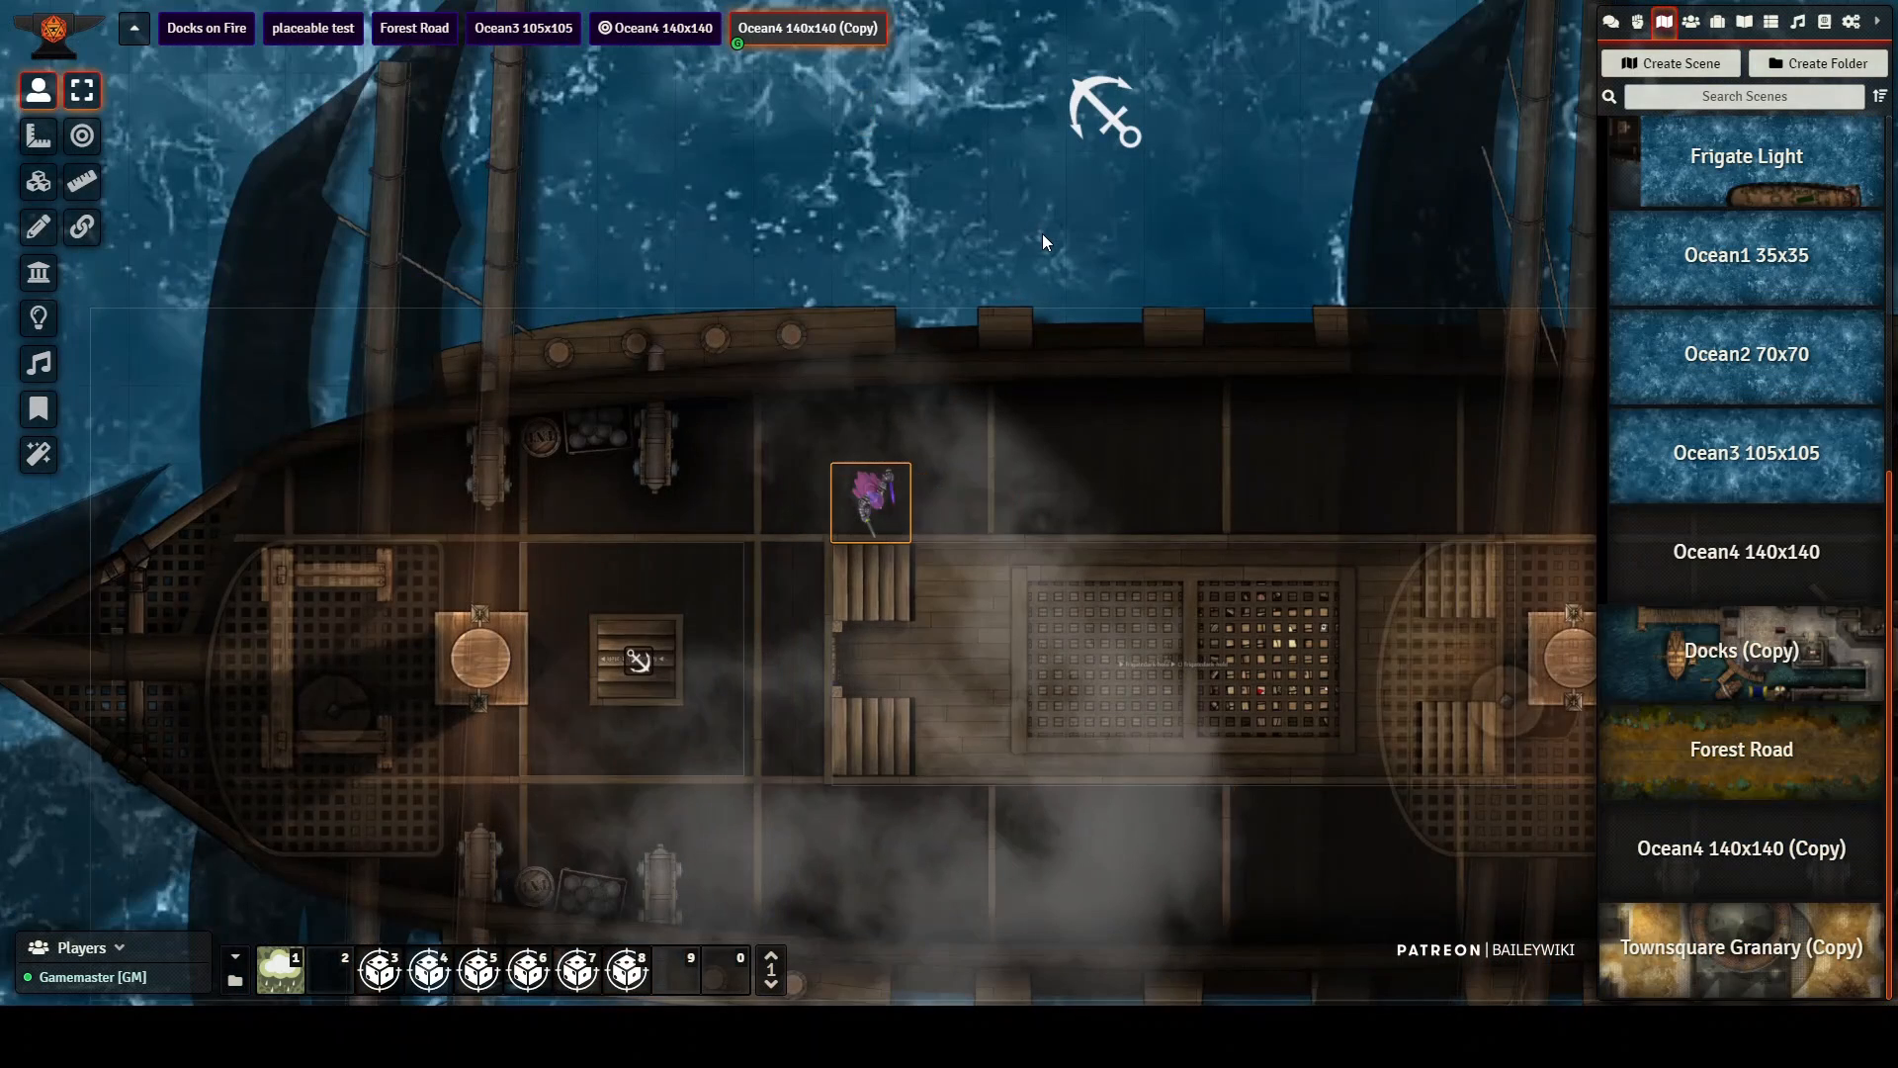
Step: Walk the player token across the dark frigate's top deck to the forward hatch and view the surrounding fleet
key("Down")
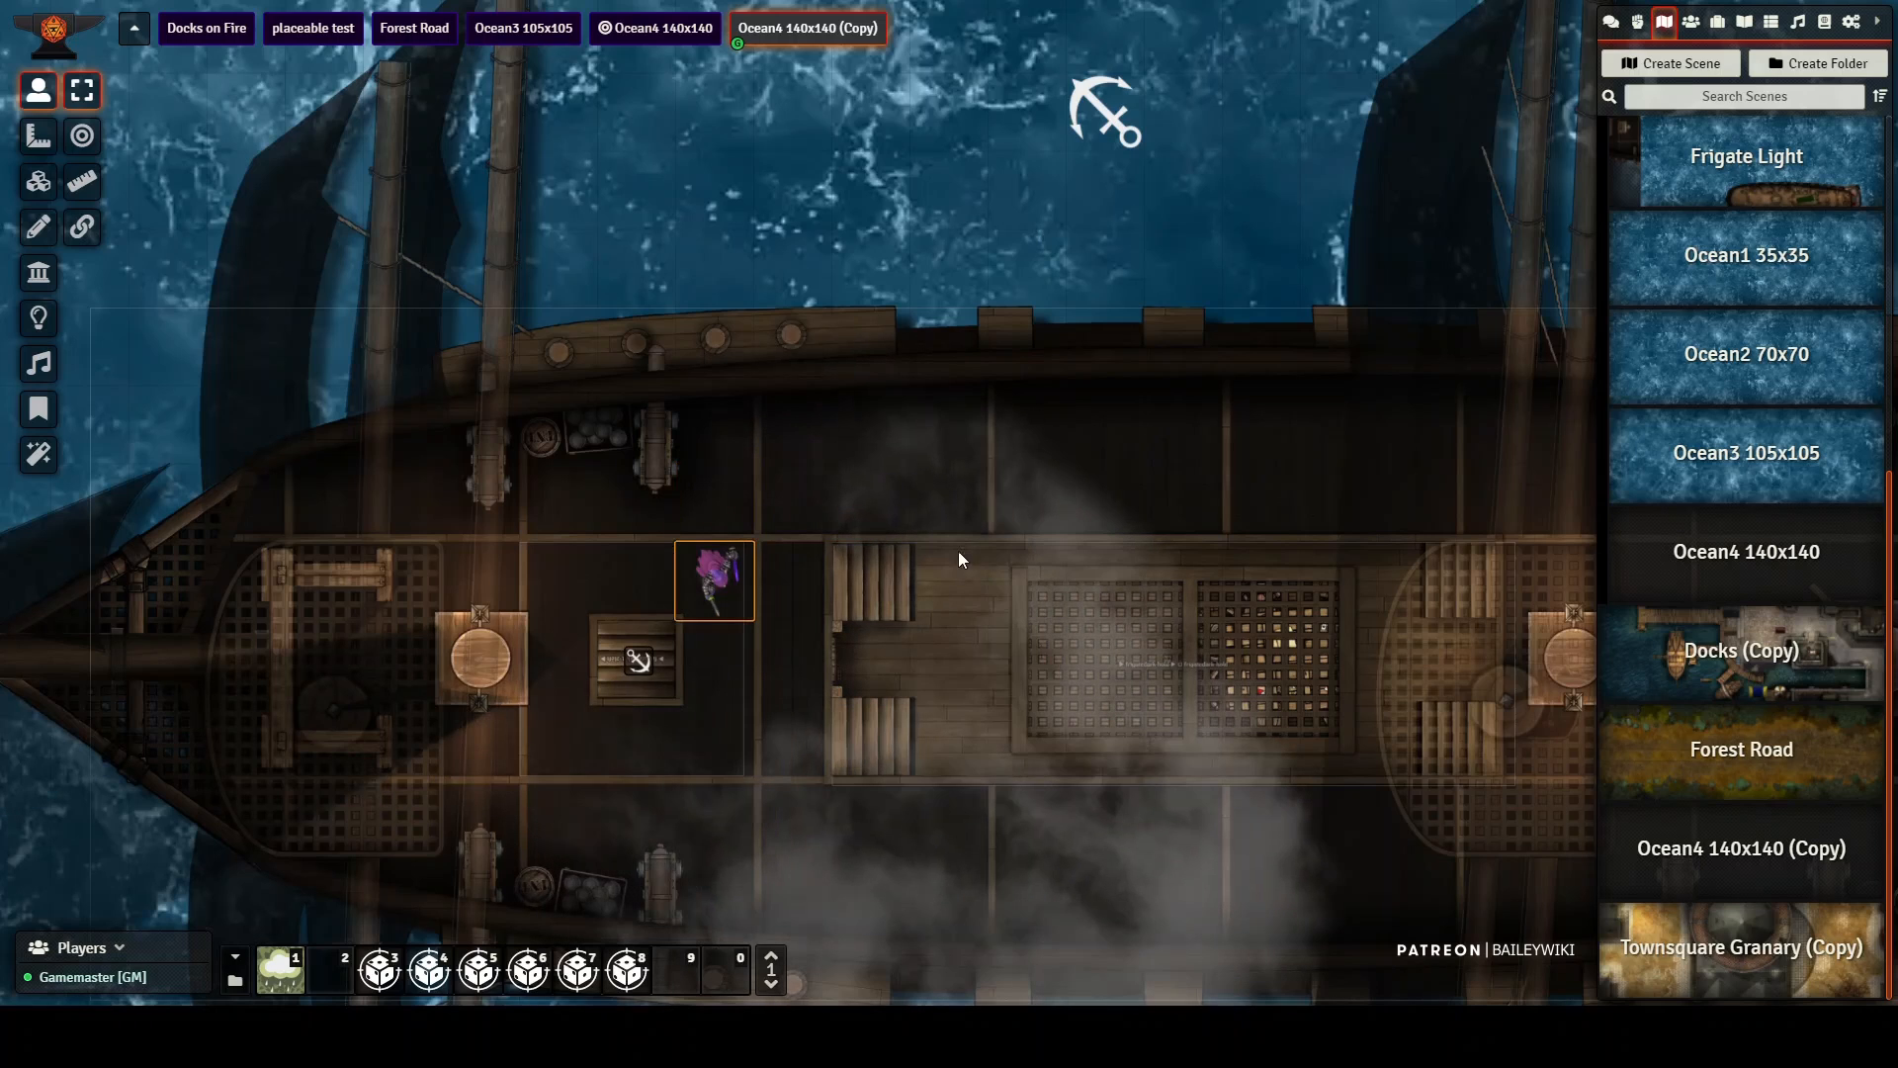
key("Left")
scroll(963, 581, "down", 1)
scroll(963, 582, "down", 4)
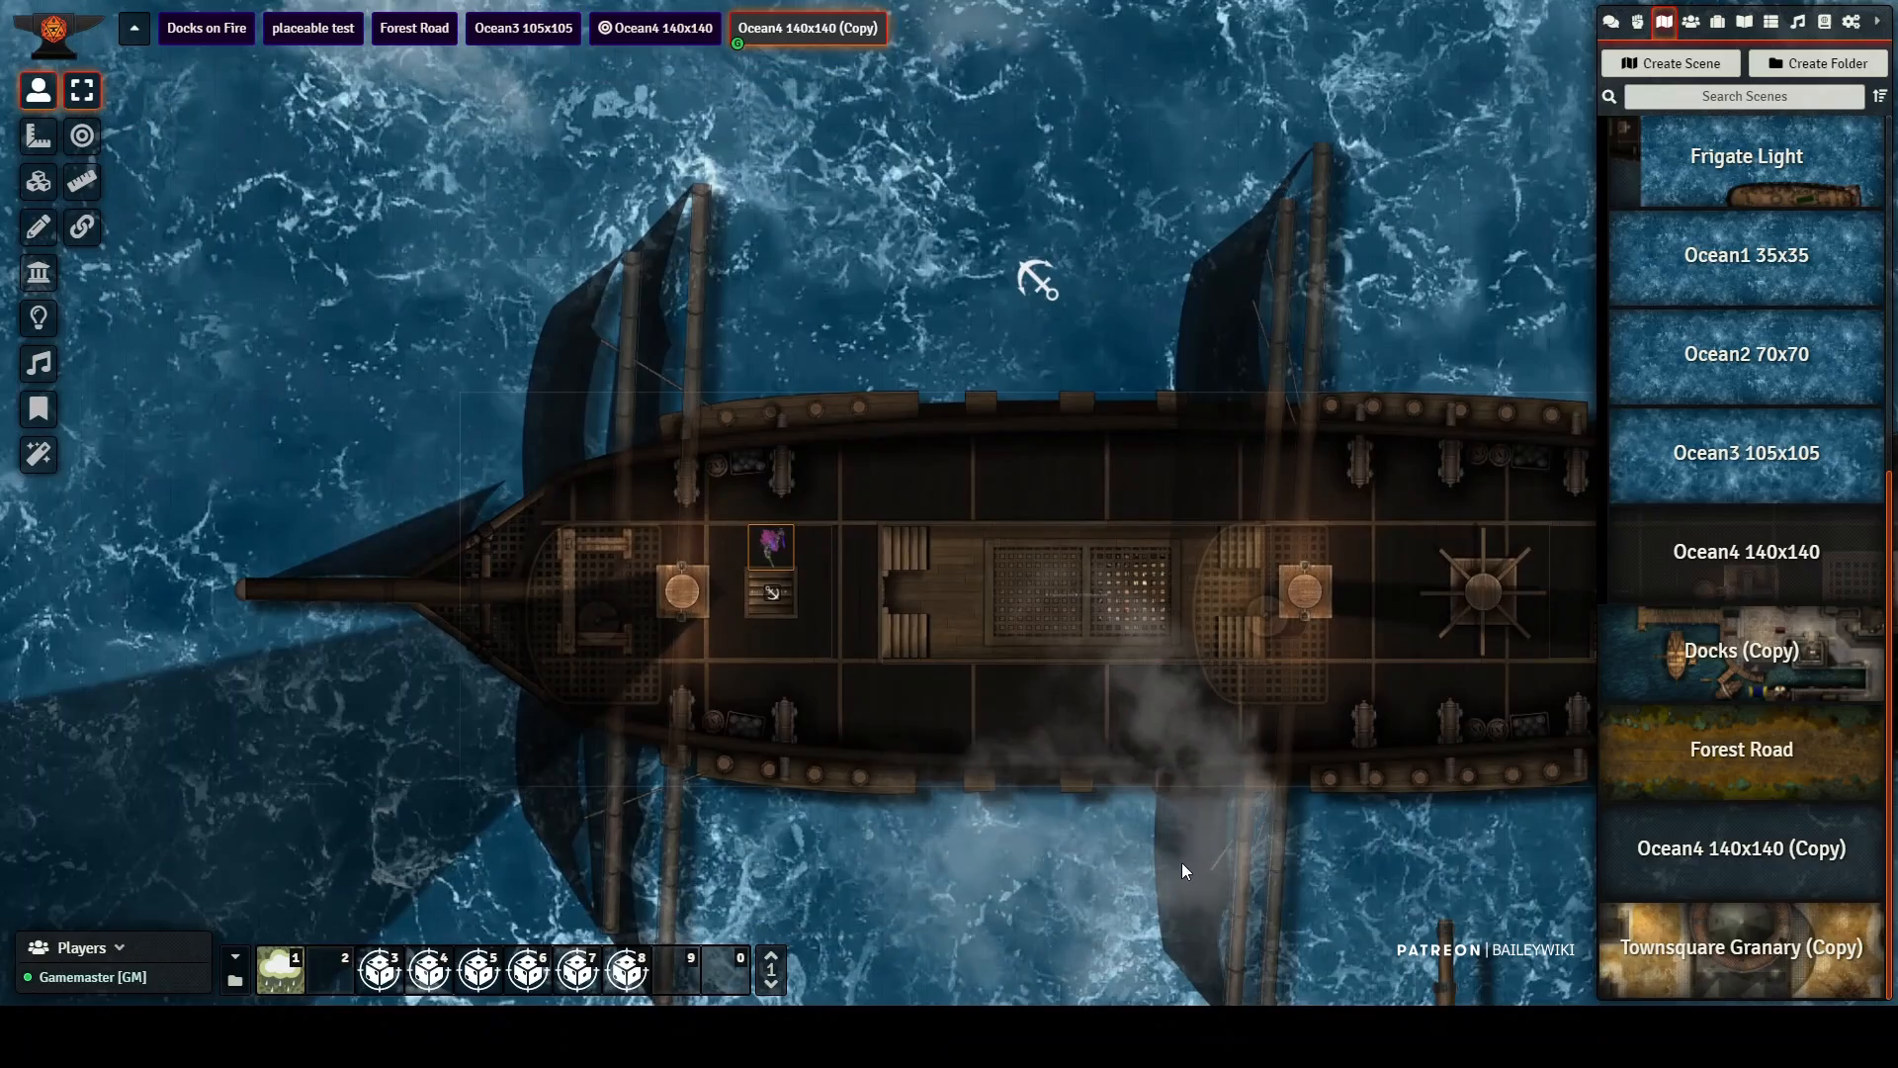
scroll(1194, 898, "down", 3)
scroll(1198, 910, "down", 4)
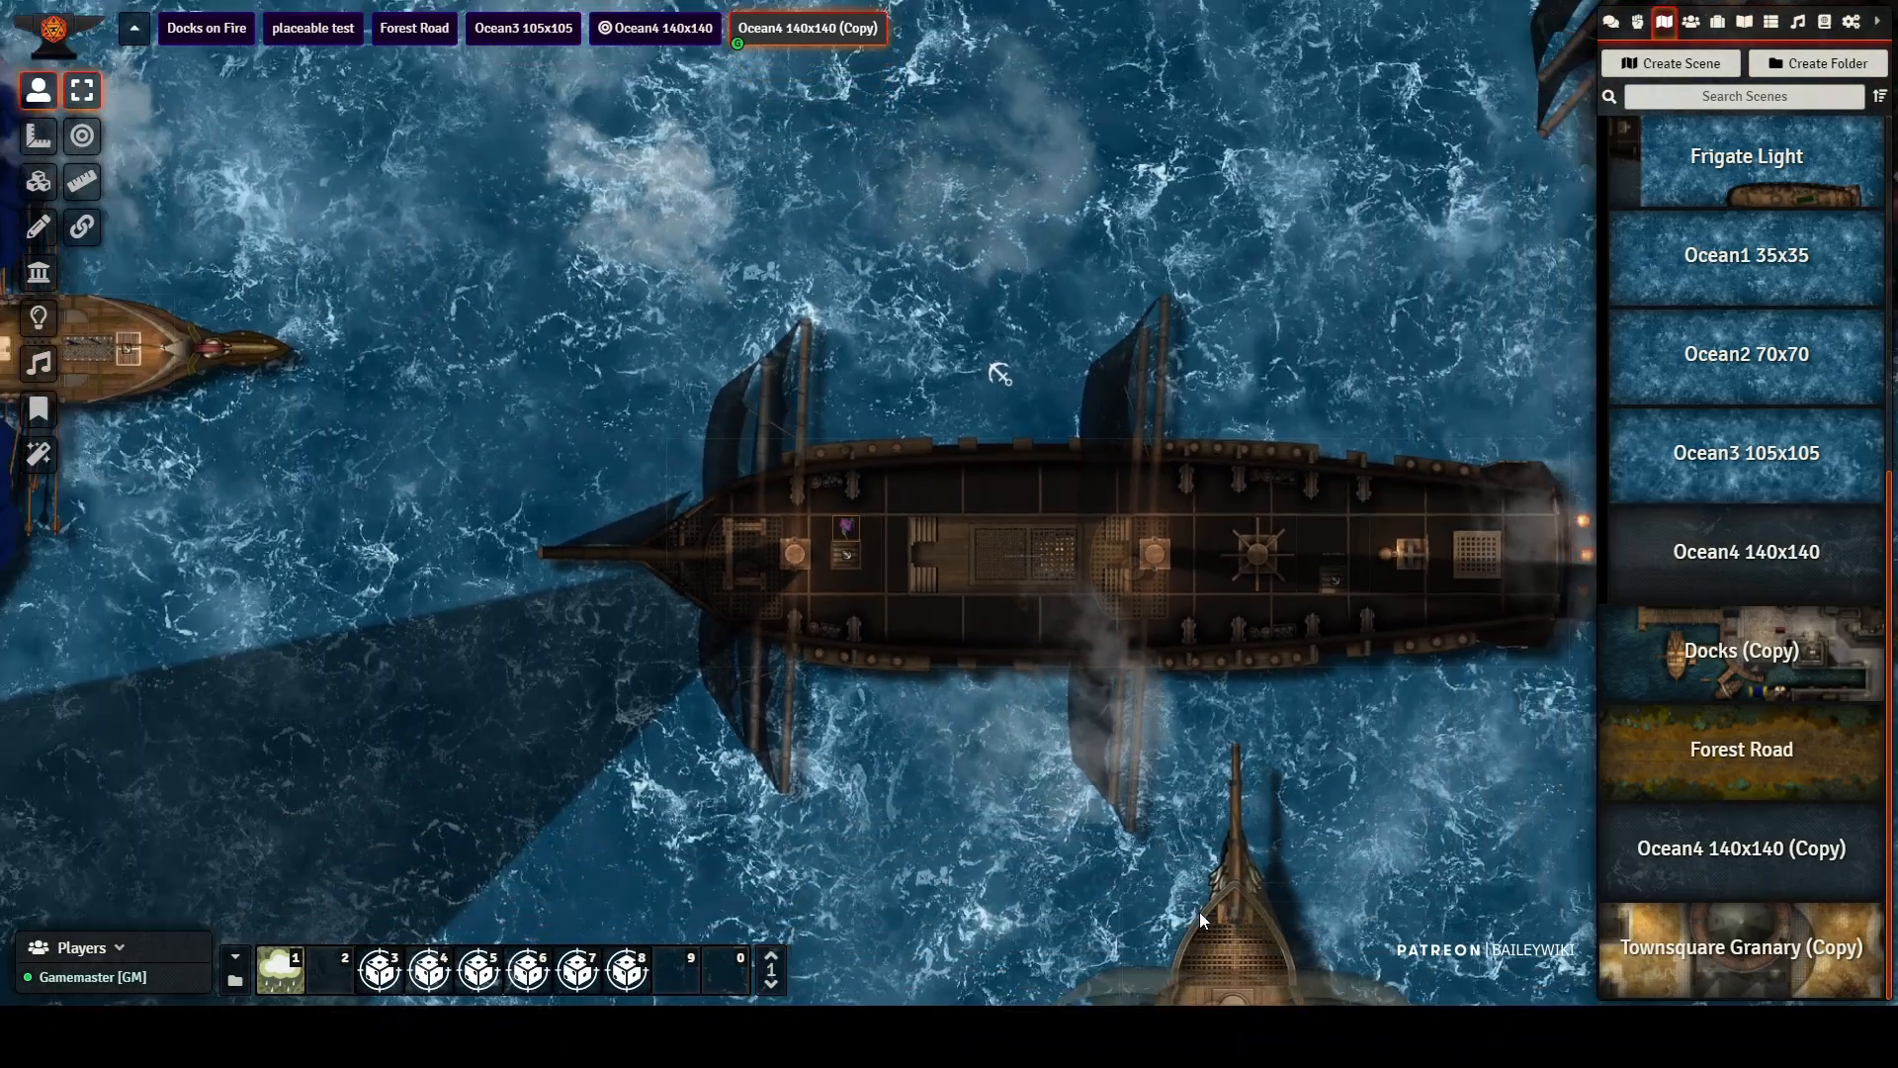
scroll(1230, 952, "down", 3)
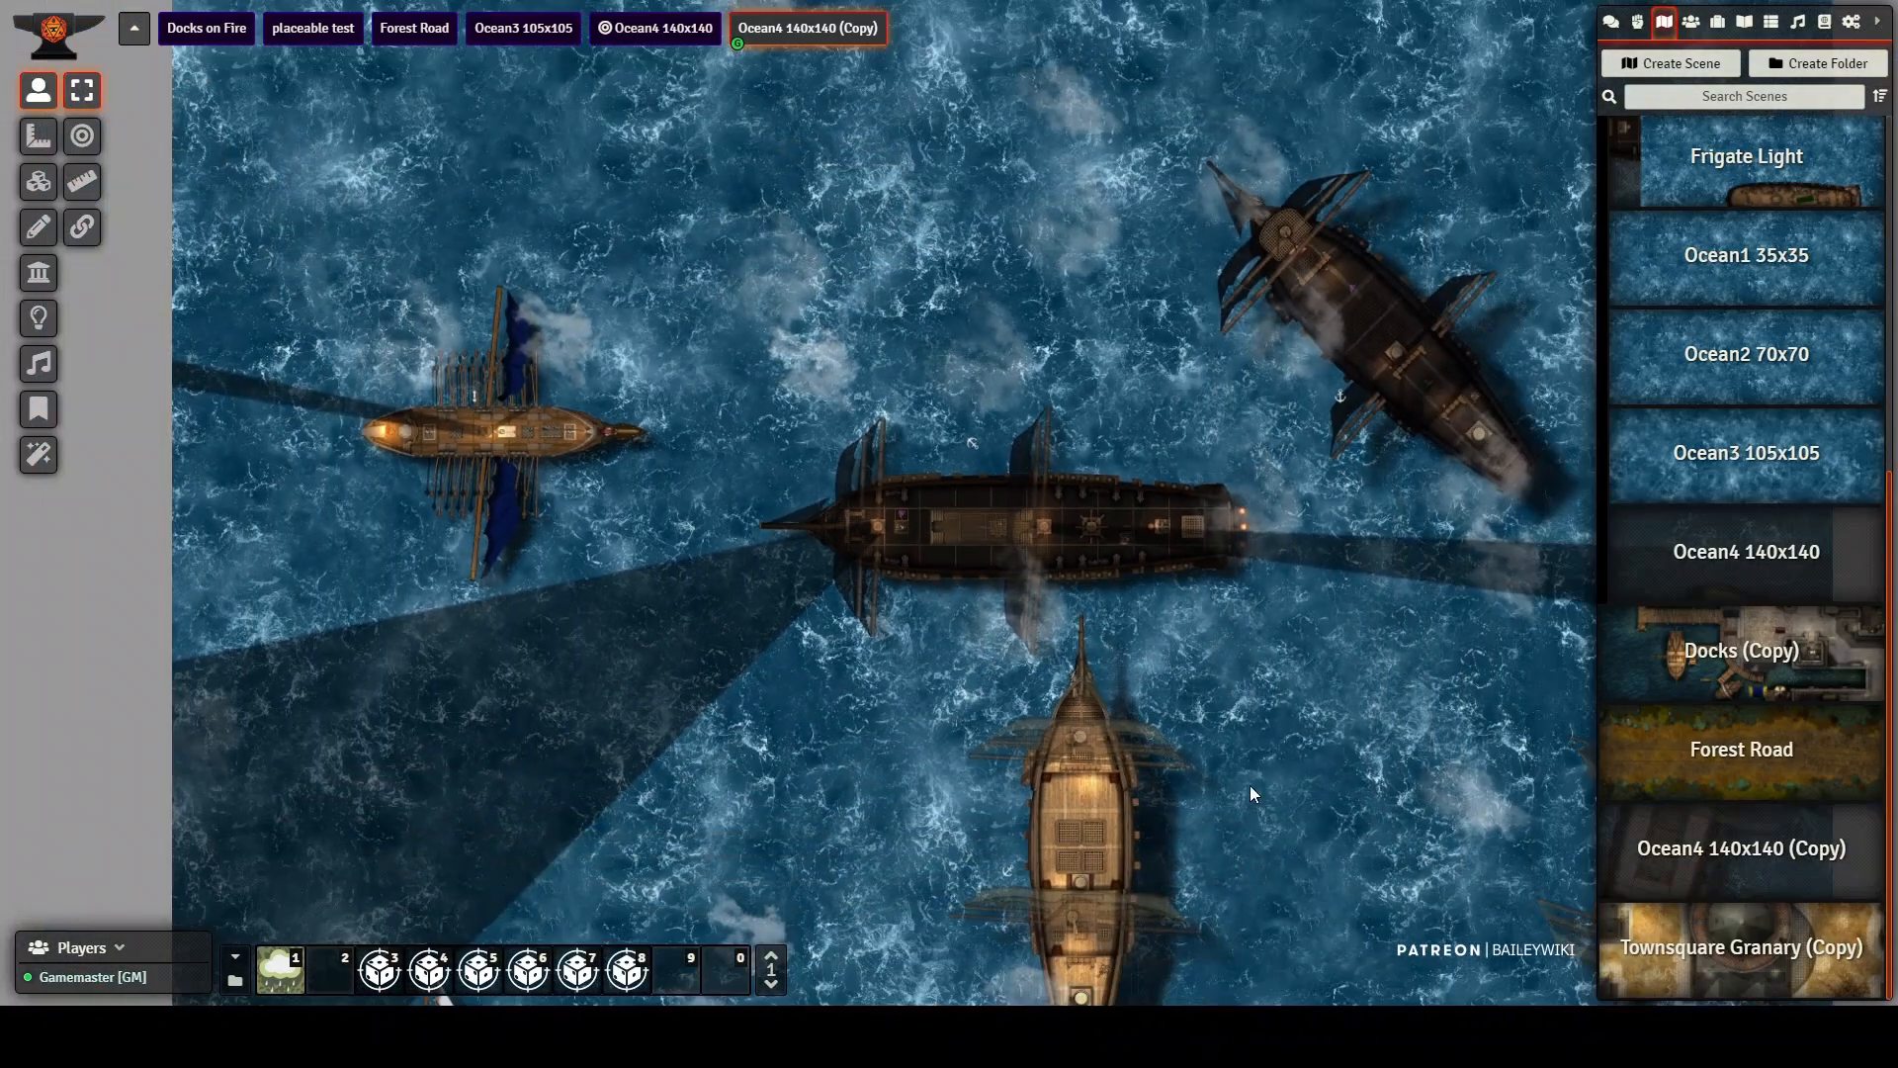
left_click_drag(1213, 802, 1172, 504)
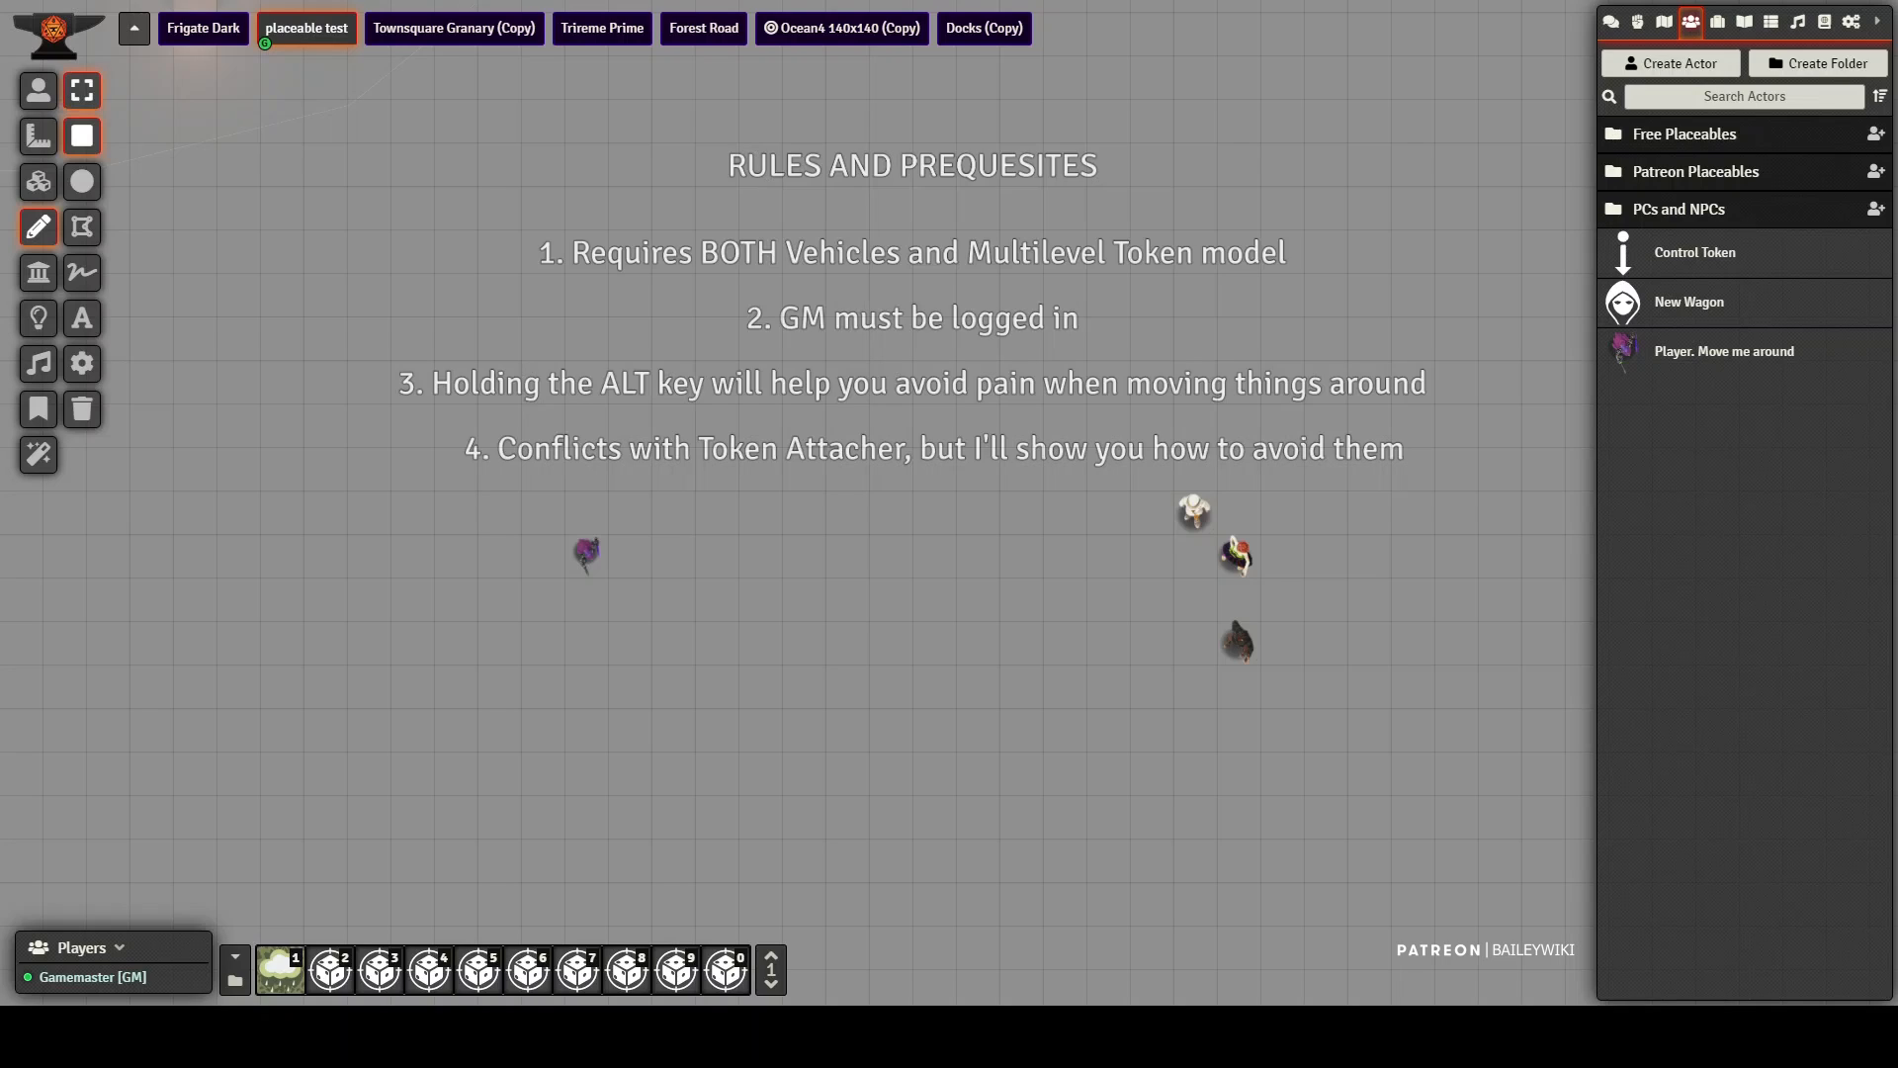
Step: Draw a rectangle on the placeable test scene below the rules text, between the player token and the three character tokens
mouse_move(690, 531)
left_mouse_down()
mouse_move(797, 665)
mouse_move(1144, 762)
mouse_move(1155, 723)
mouse_move(1133, 718)
left_mouse_up()
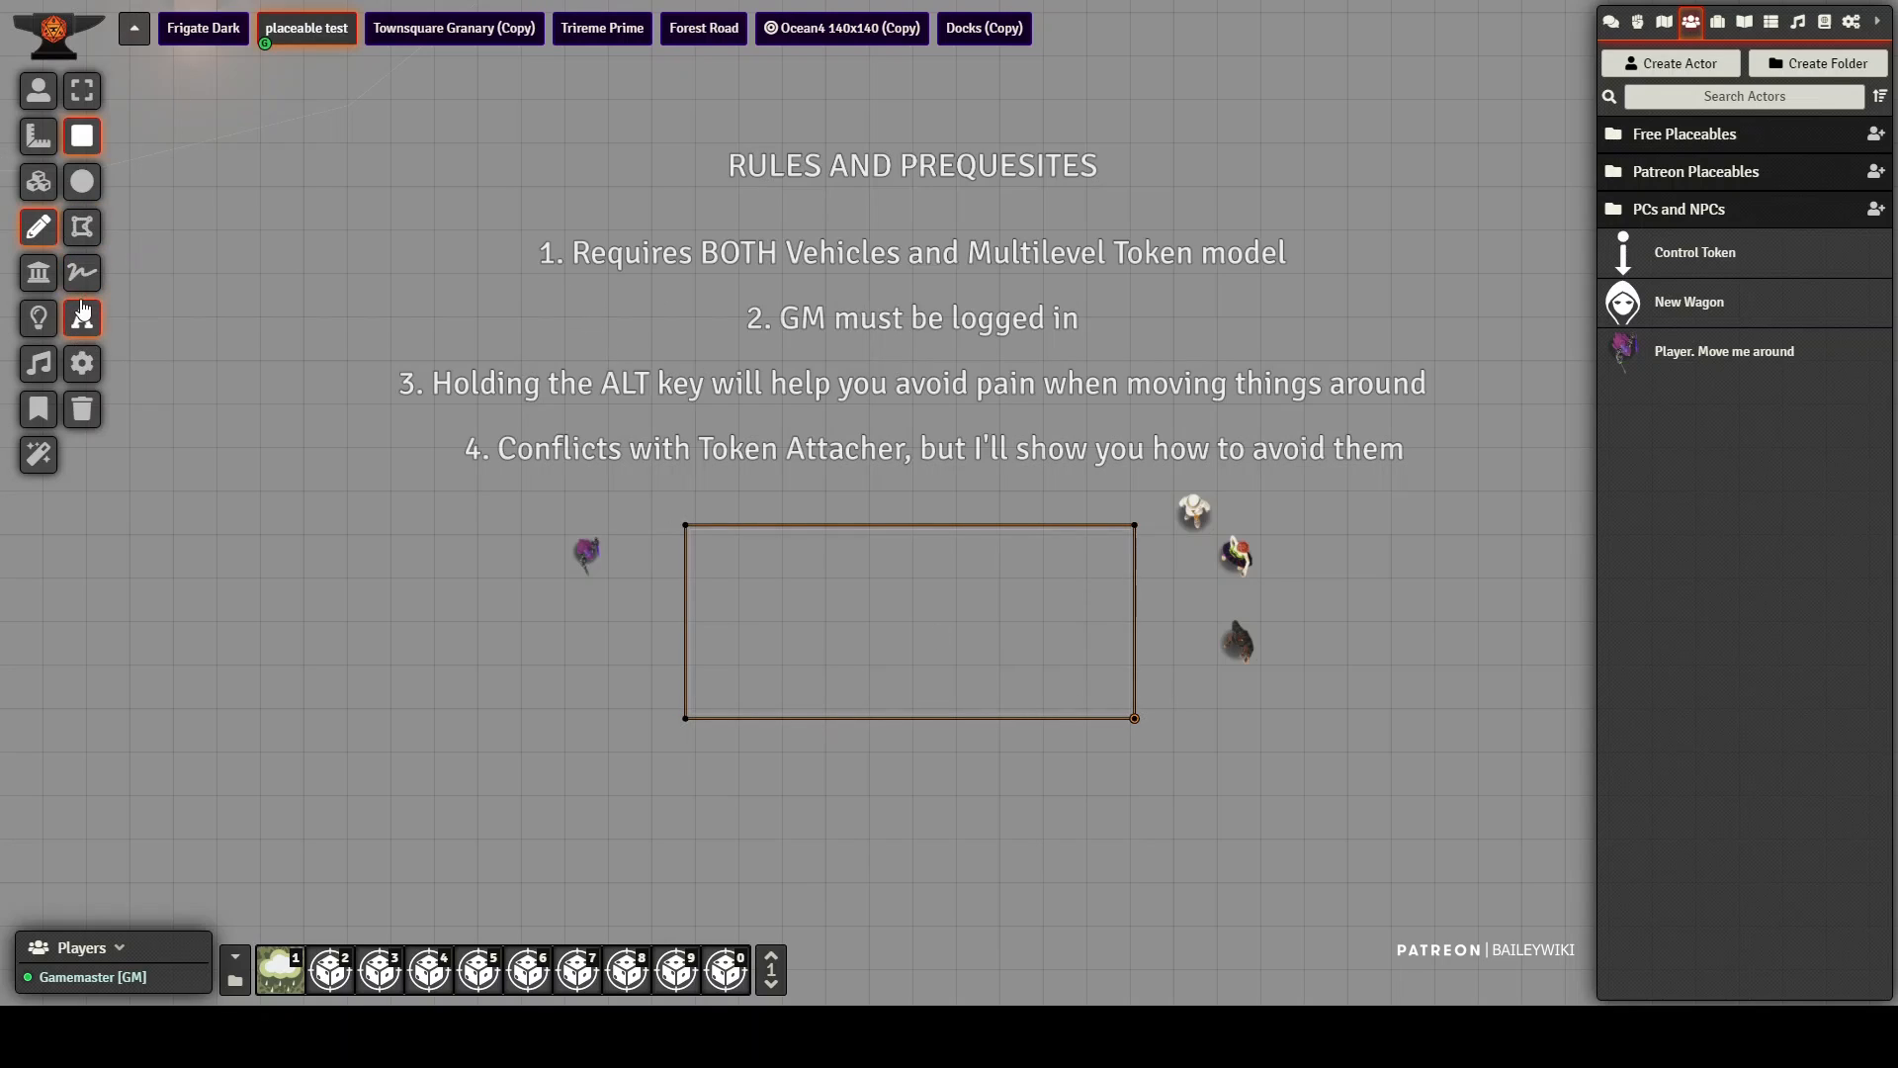
Step: Examine the line, fill, text, multilevel and vehicle settings of the default drawing configuration, keeping the rectangle in view
left_click(83, 364)
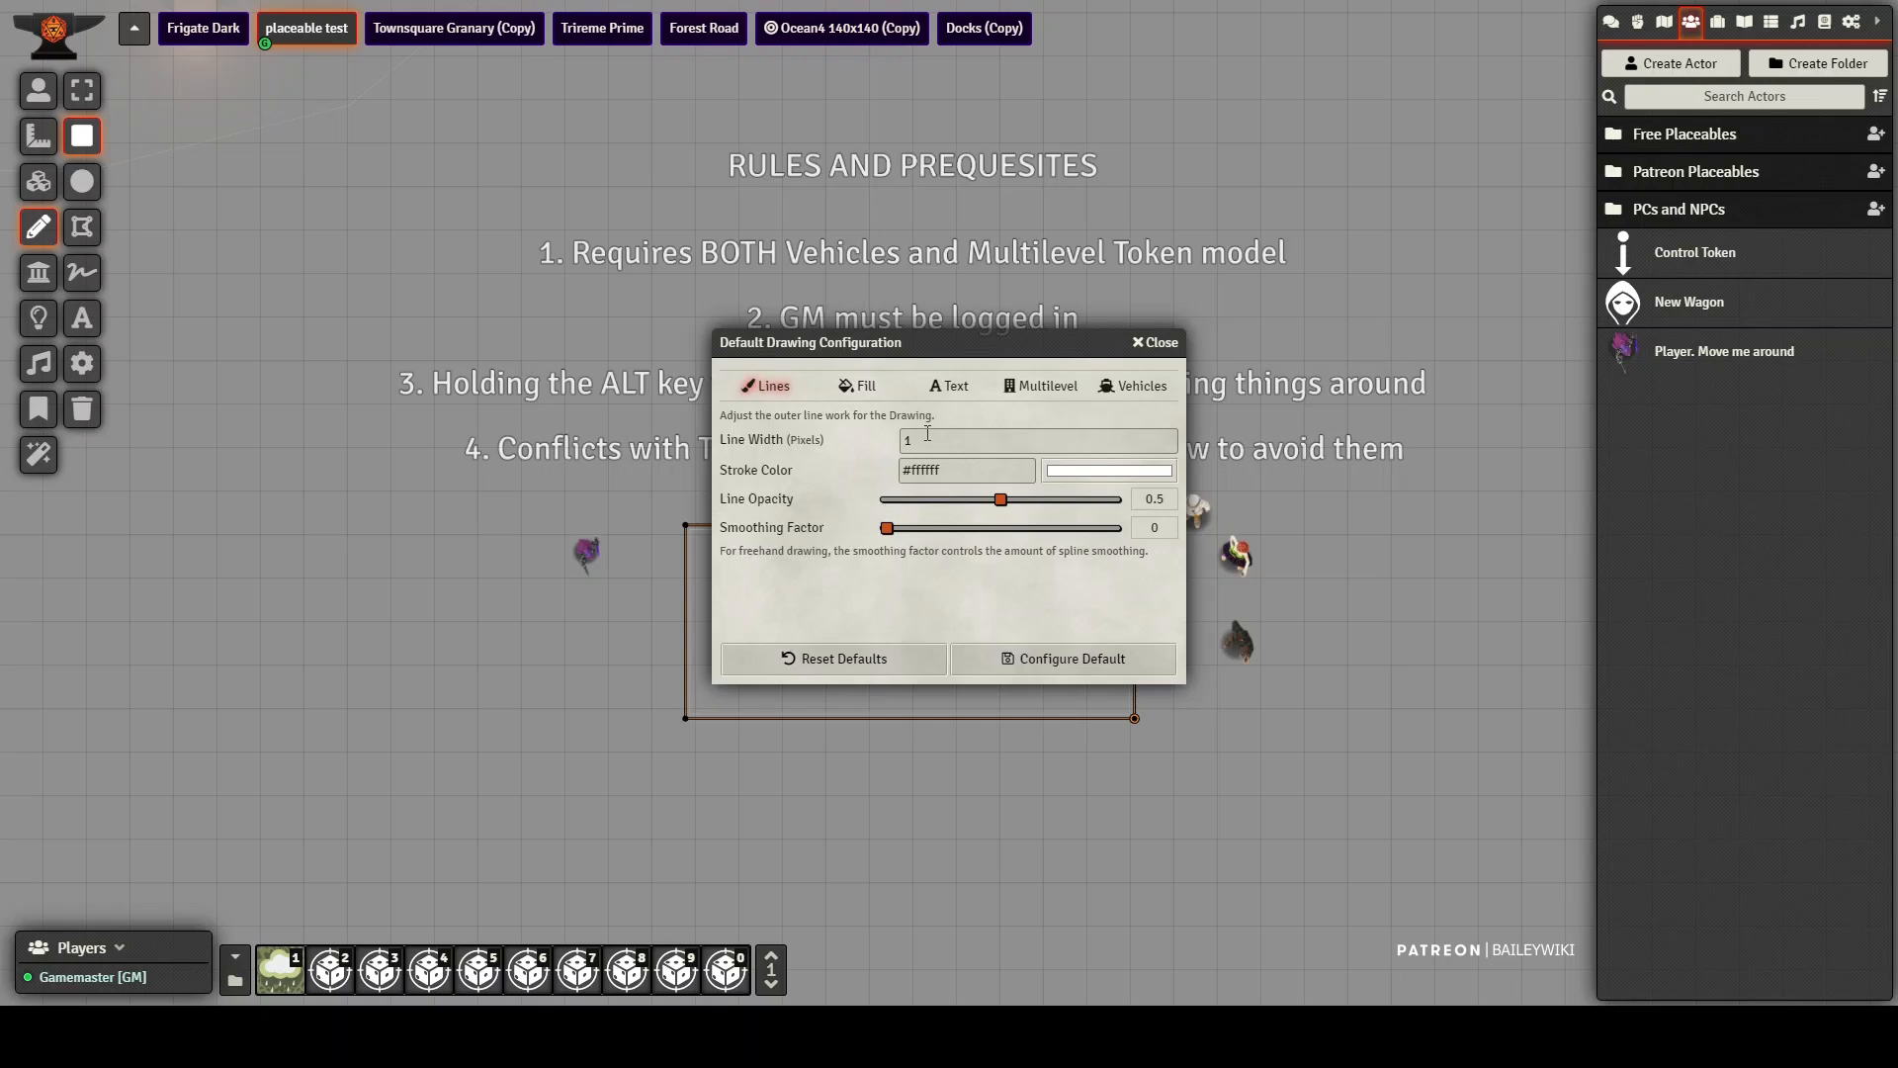
left_click(866, 398)
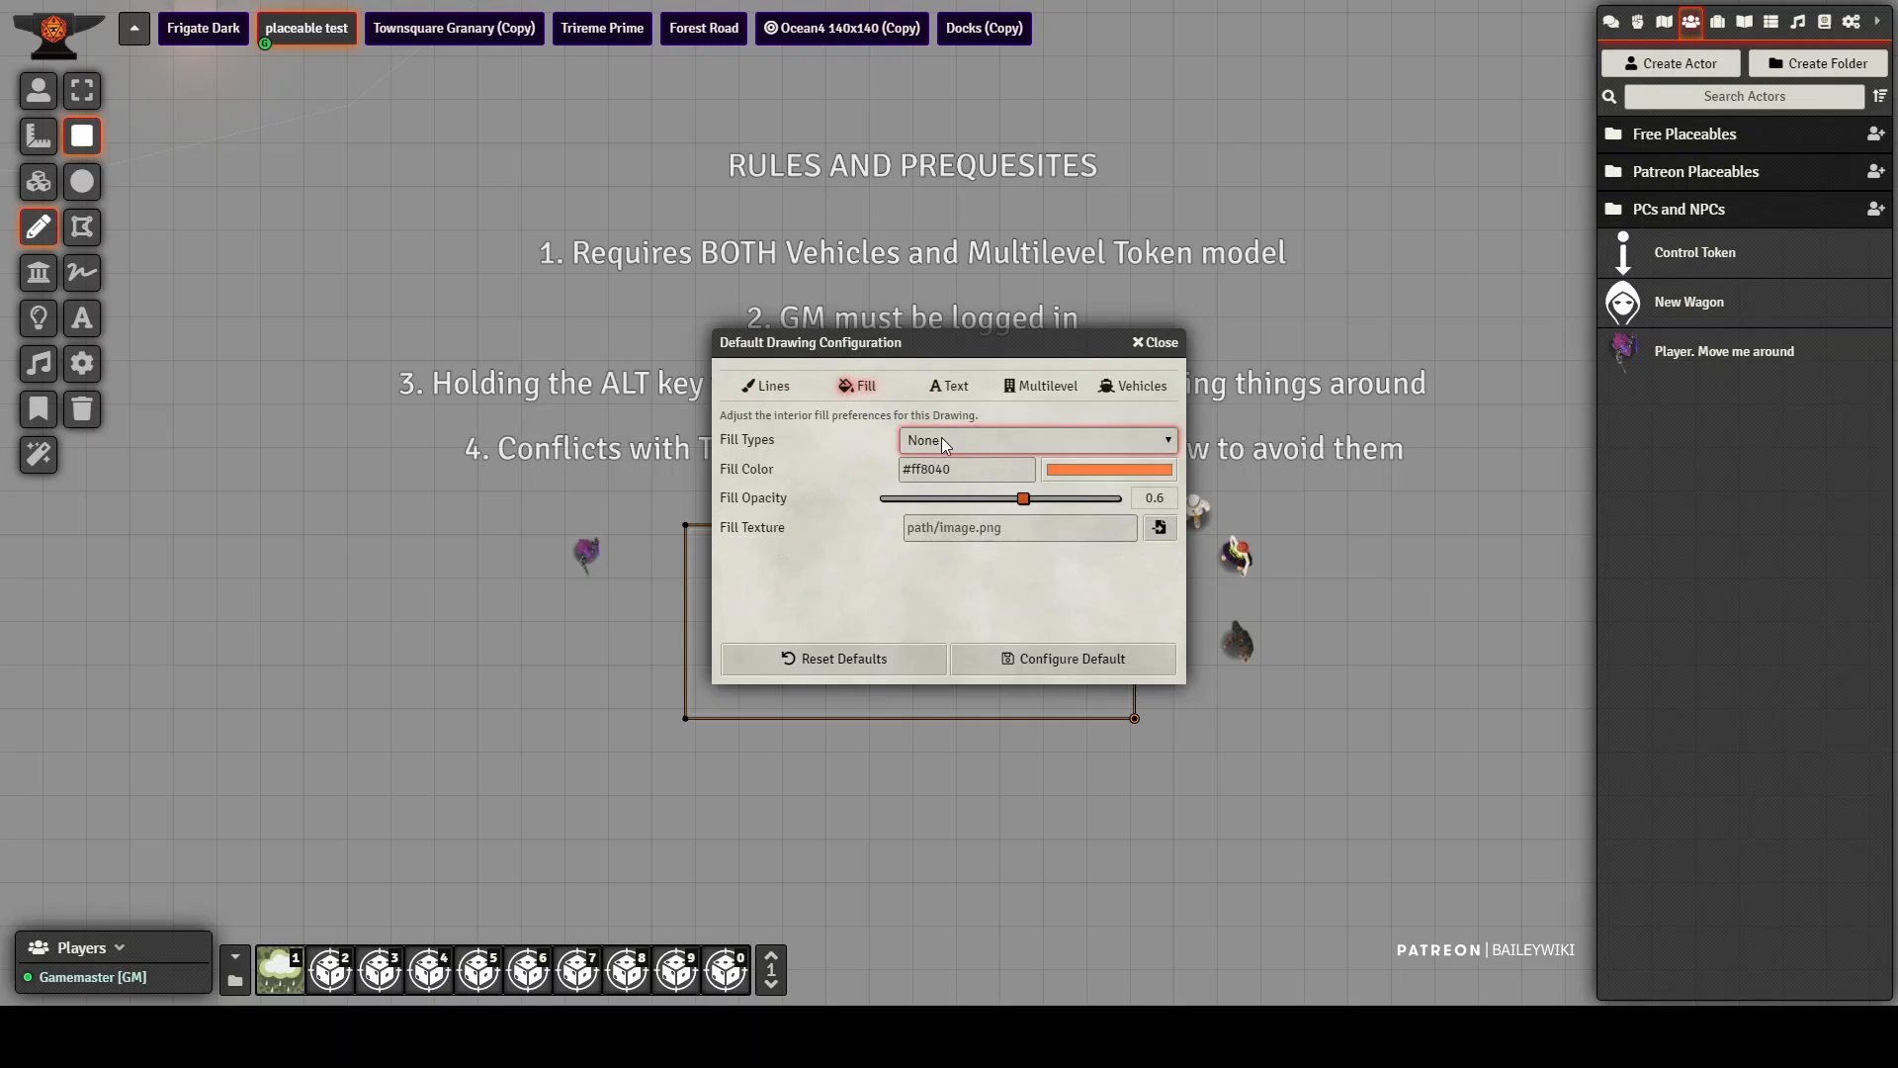
left_click(951, 390)
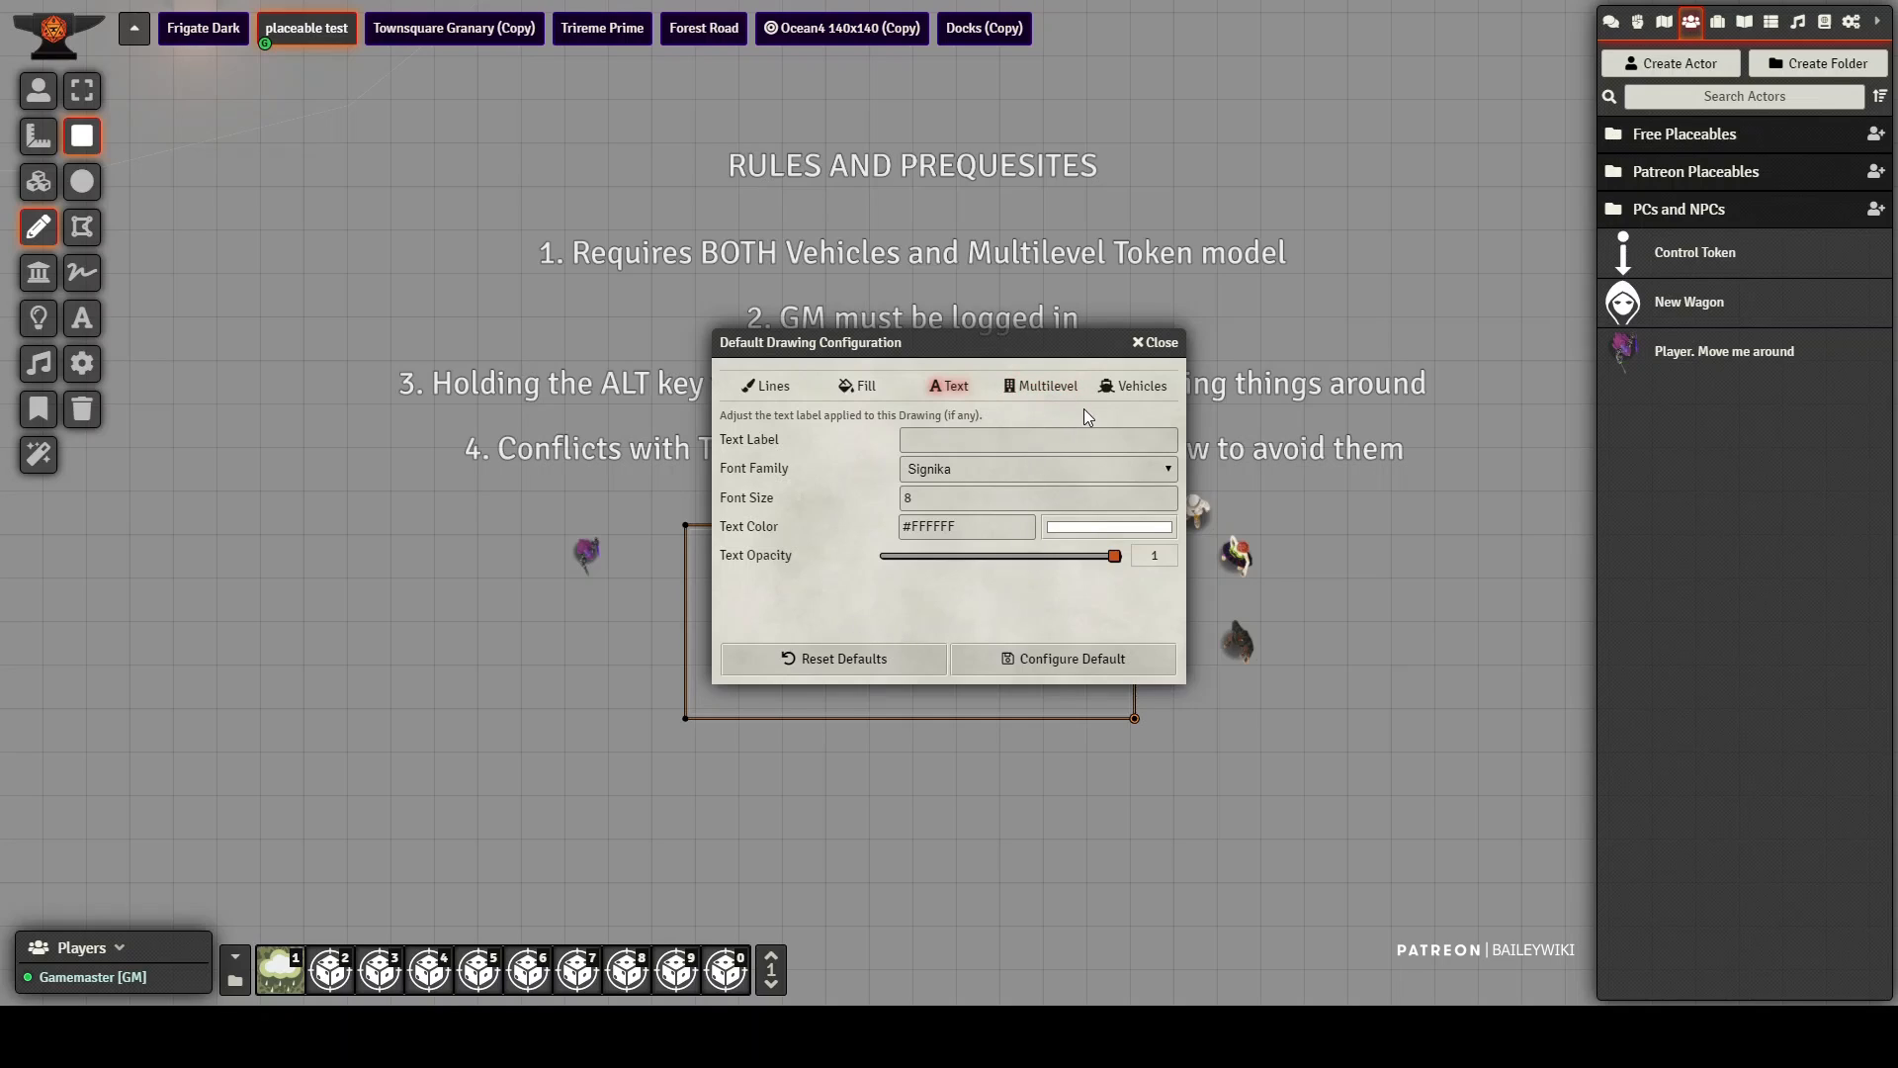
left_click(1051, 395)
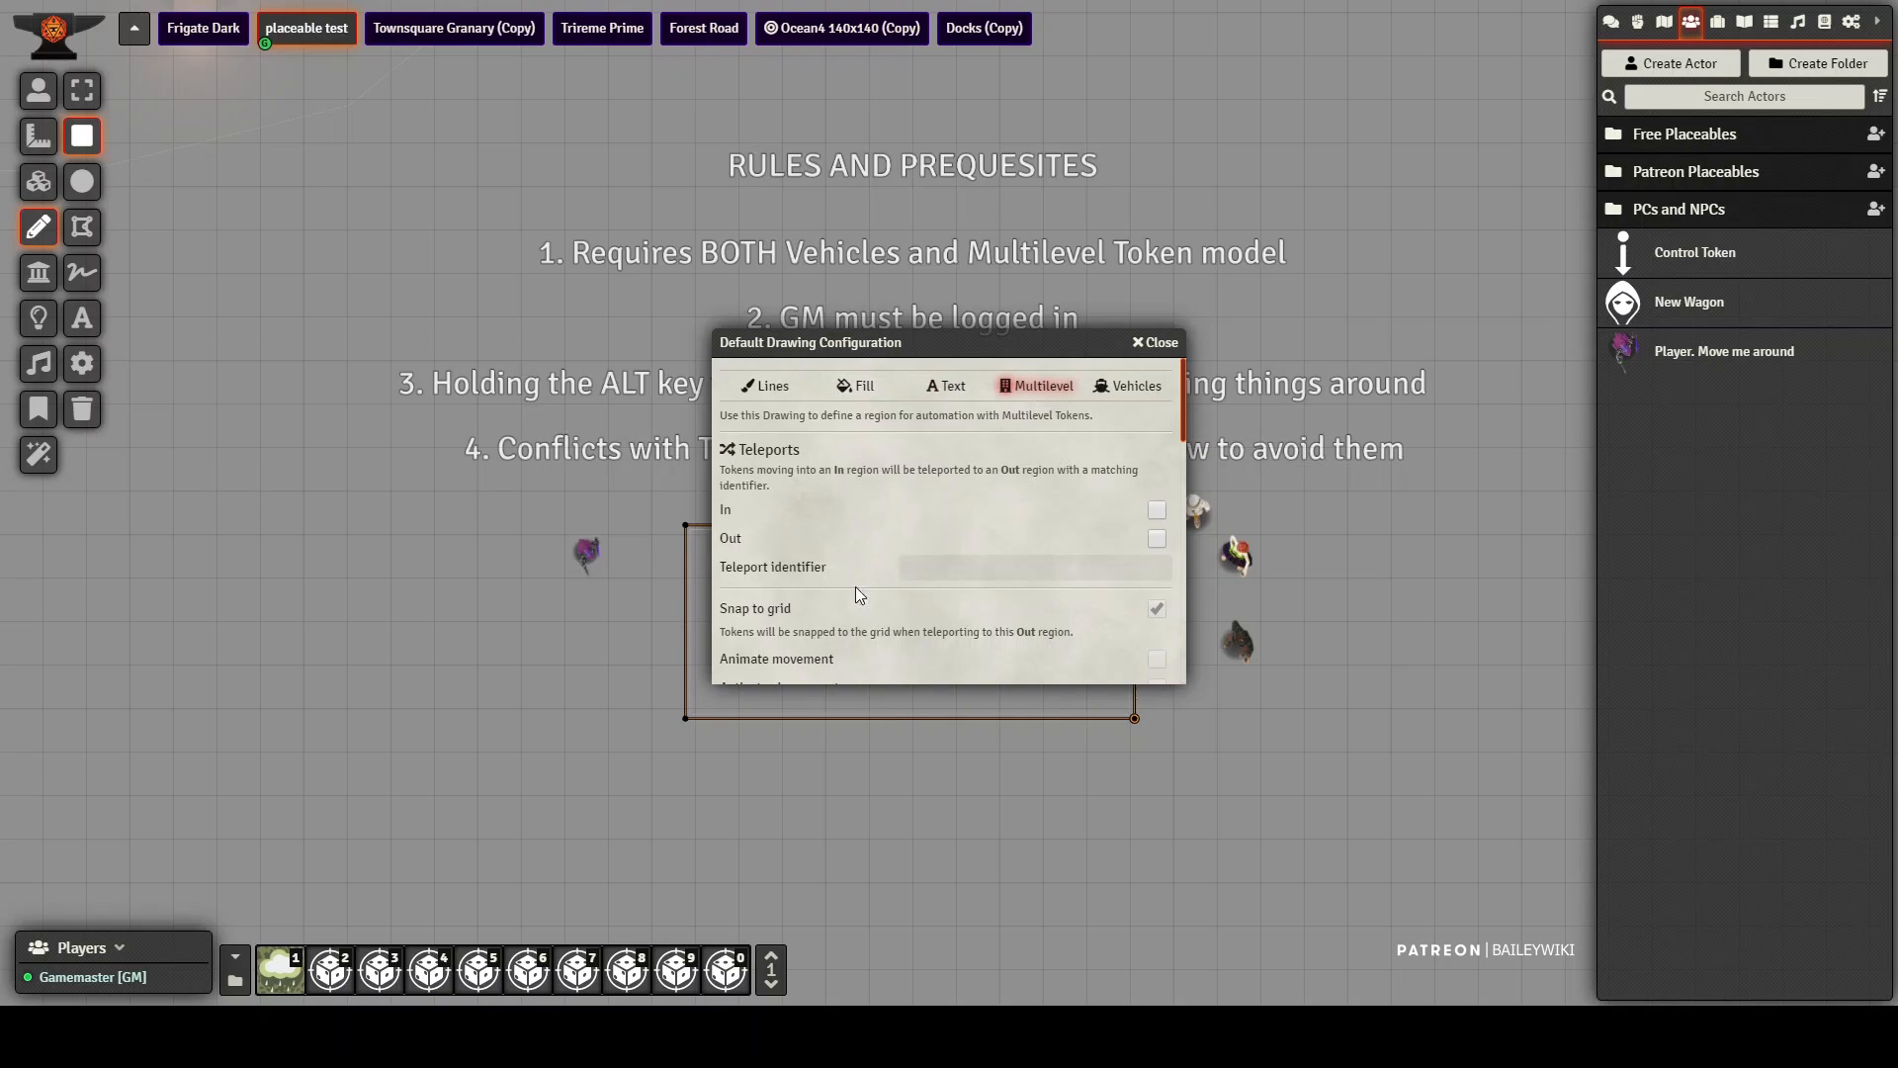
left_click(1137, 393)
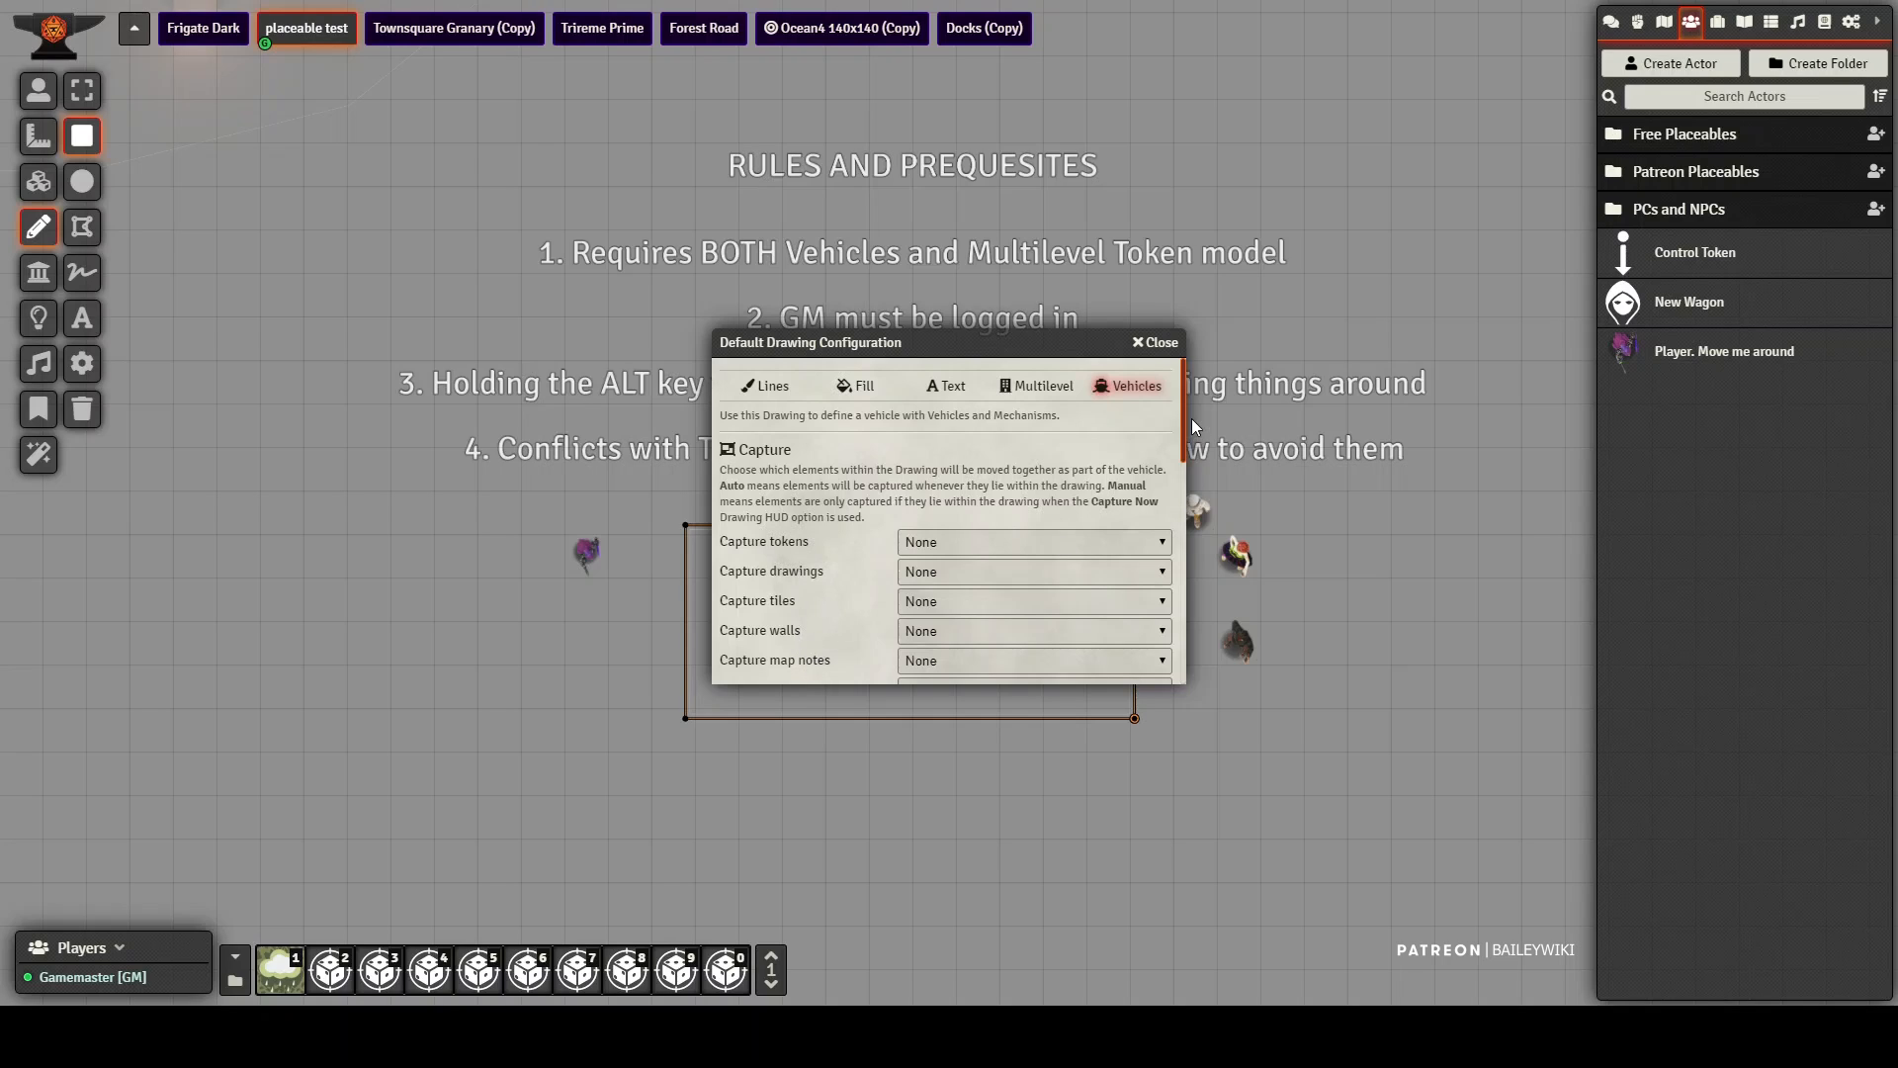
left_click_drag(1183, 407, 1182, 430)
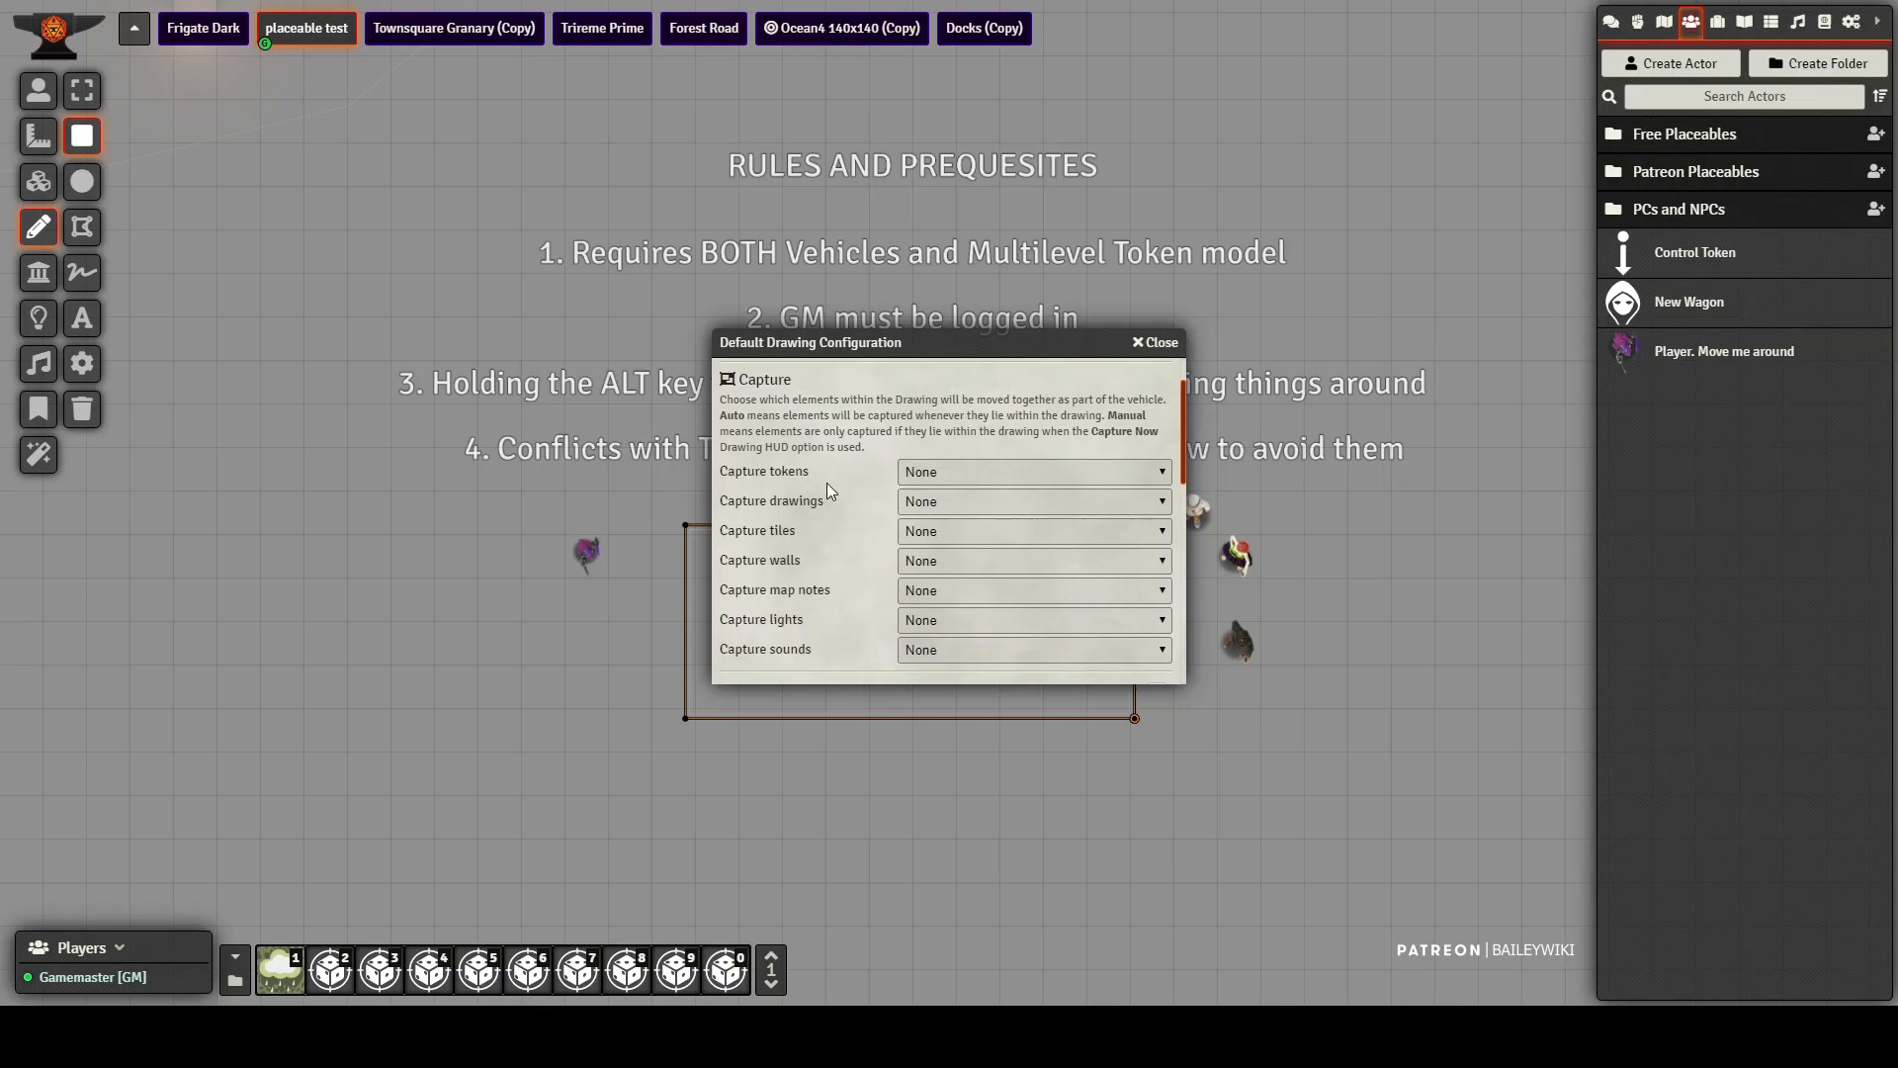
left_click_drag(819, 337, 879, 133)
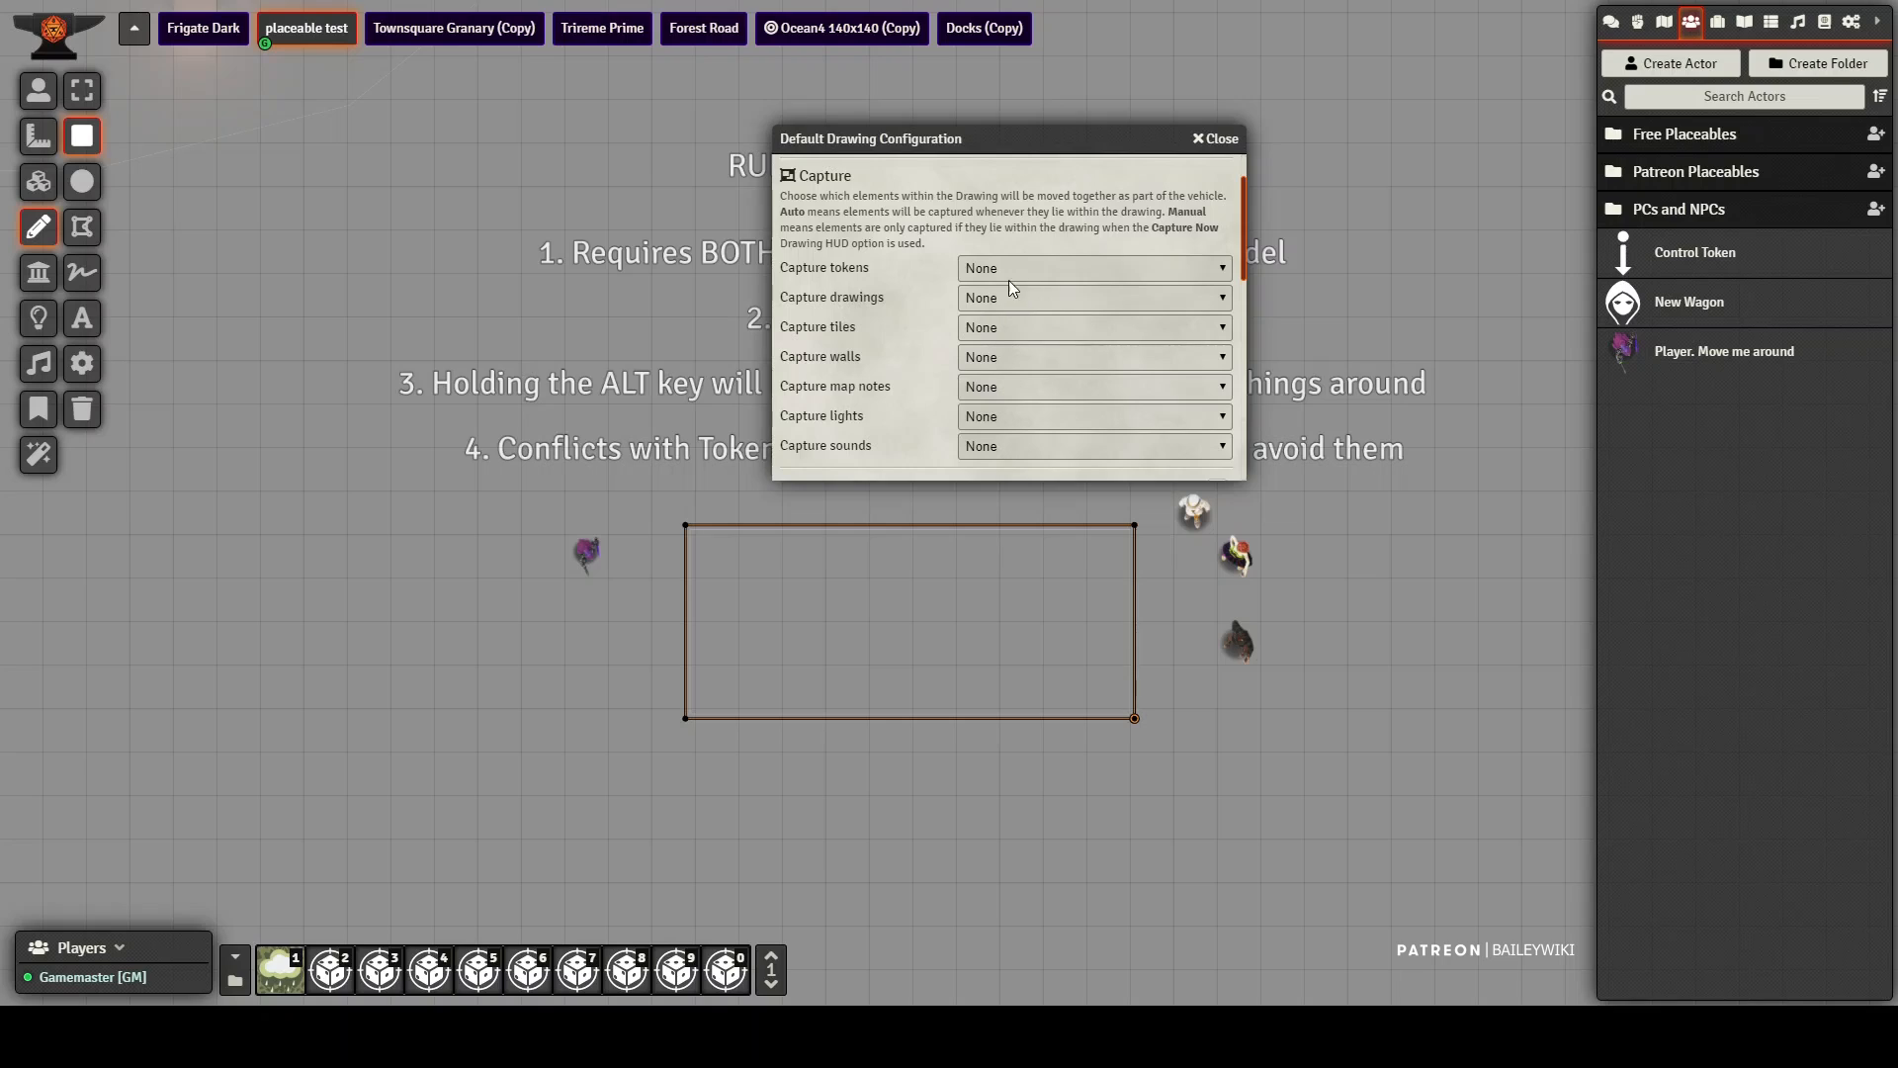
Step: Review the choices for capturing tokens and drawings, and the token orientation, wall collision and controller token settings
left_click(1107, 263)
key("Down")
left_click(996, 334)
left_click(1071, 298)
left_click(1042, 388)
left_click_drag(1242, 211, 1236, 276)
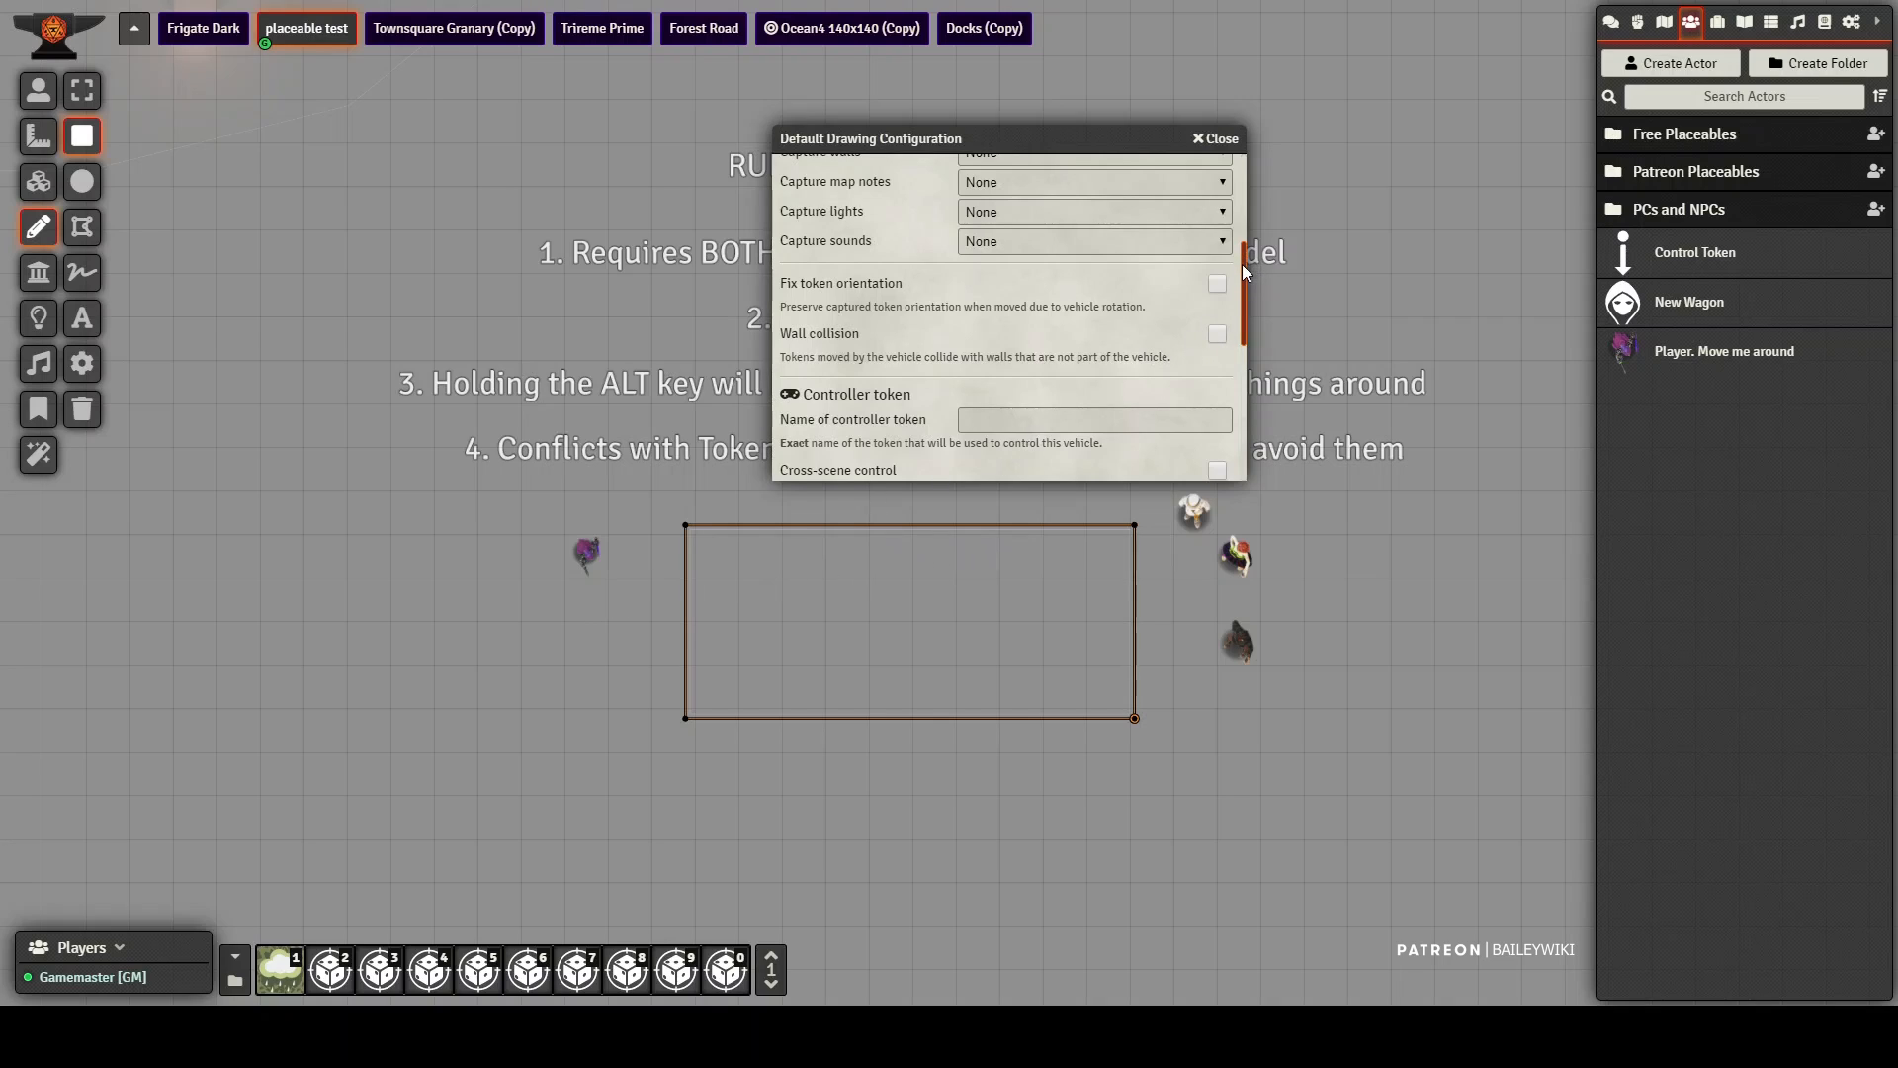
left_click_drag(1241, 264, 1243, 320)
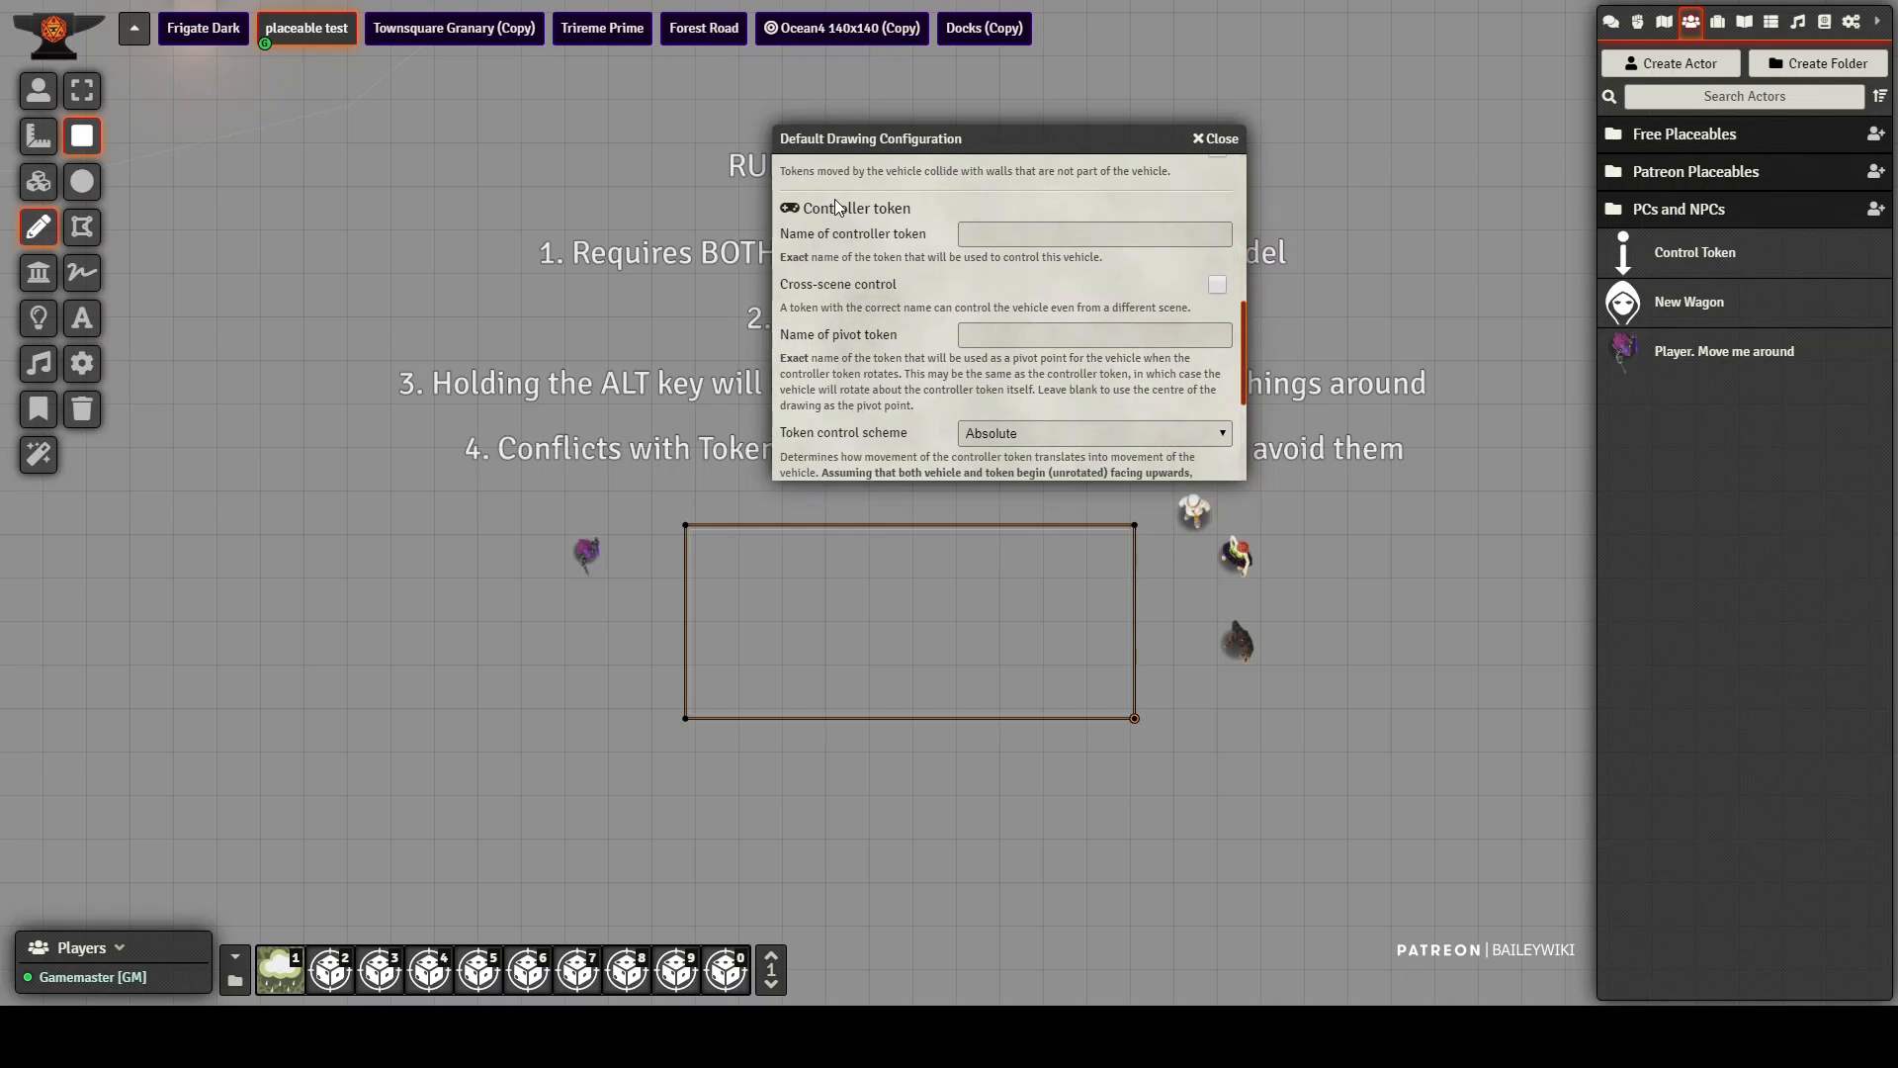
Step: Try entering "cart" as the default controller token name, clear it again, and look at the pivot token name
left_click(1020, 233)
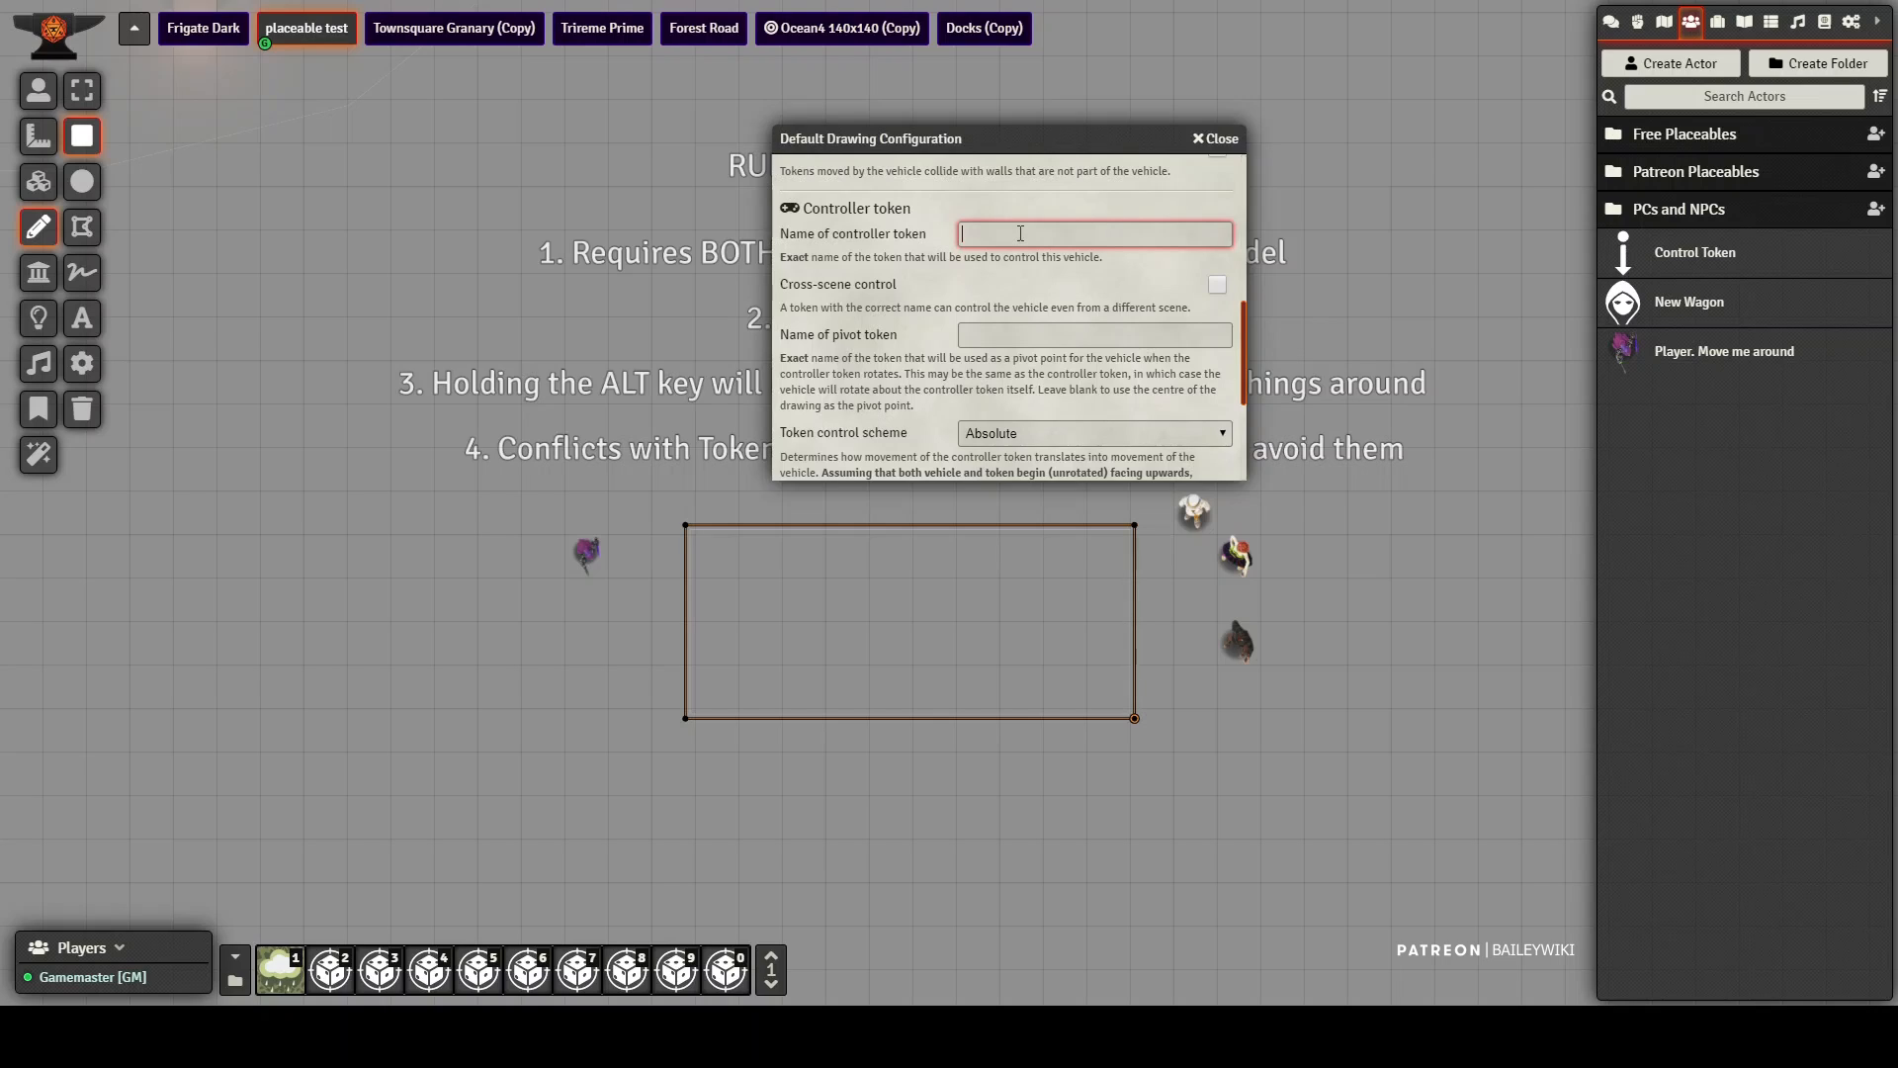
type("cart")
double_click(971, 234)
left_click(1001, 232)
type("2")
double_click(1010, 243)
key("BackSpace")
left_click(1007, 338)
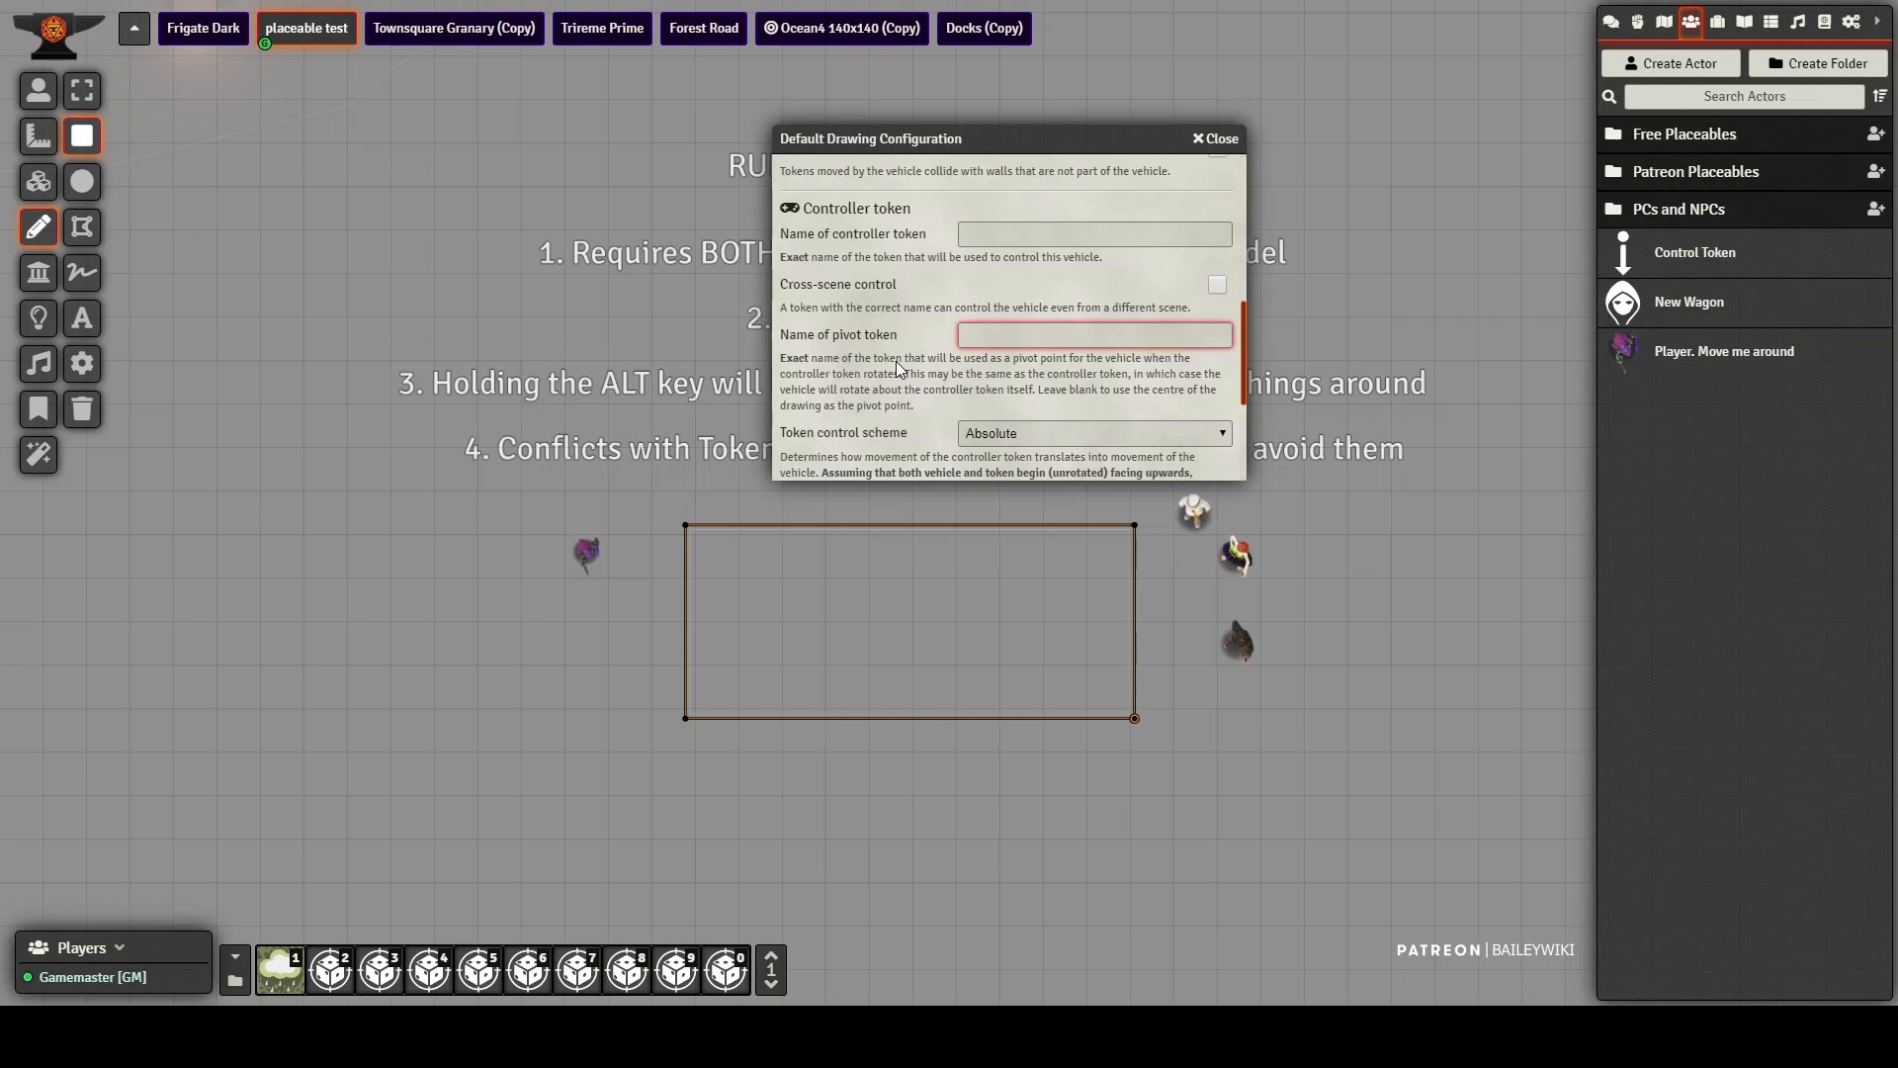
Step: Try the Tank token control scheme in the default drawing configuration and return it to Absolute
scroll(887, 358, "down", 2)
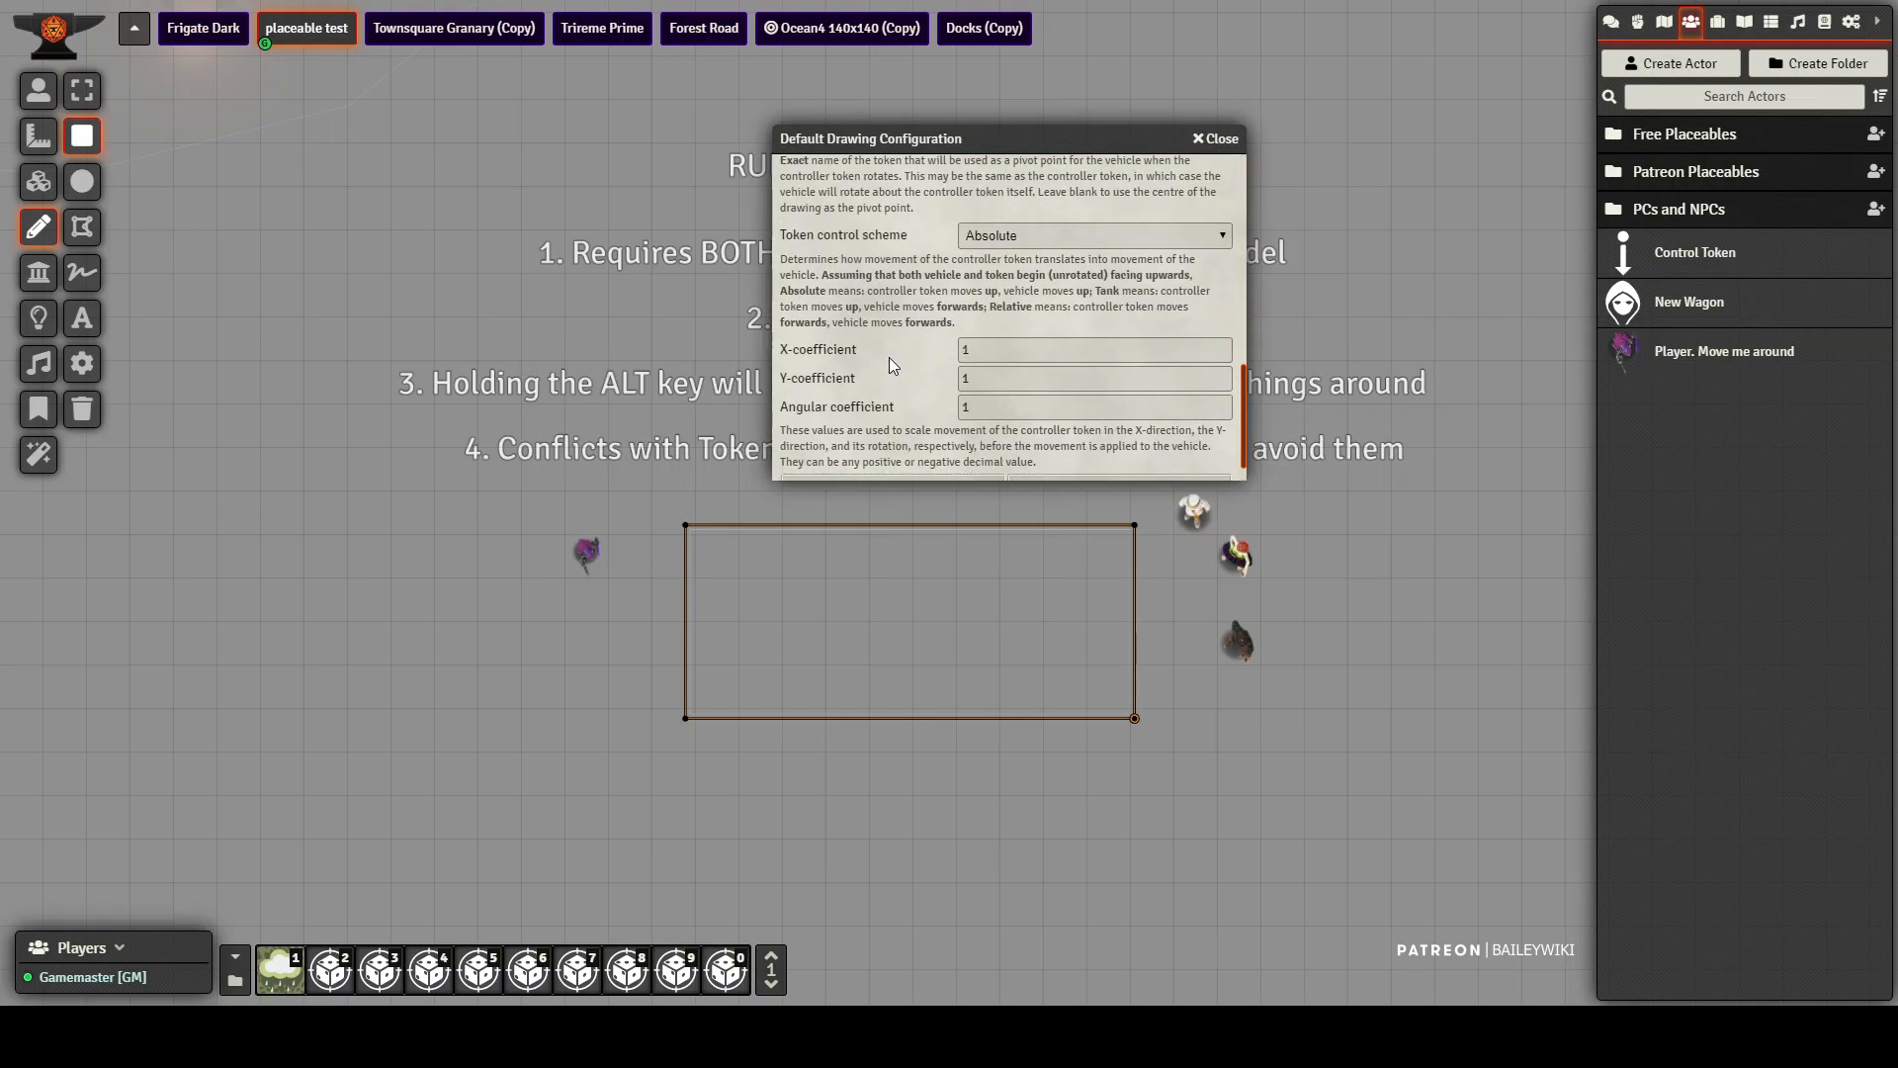
left_click(1080, 233)
left_click(1069, 299)
left_click(1053, 237)
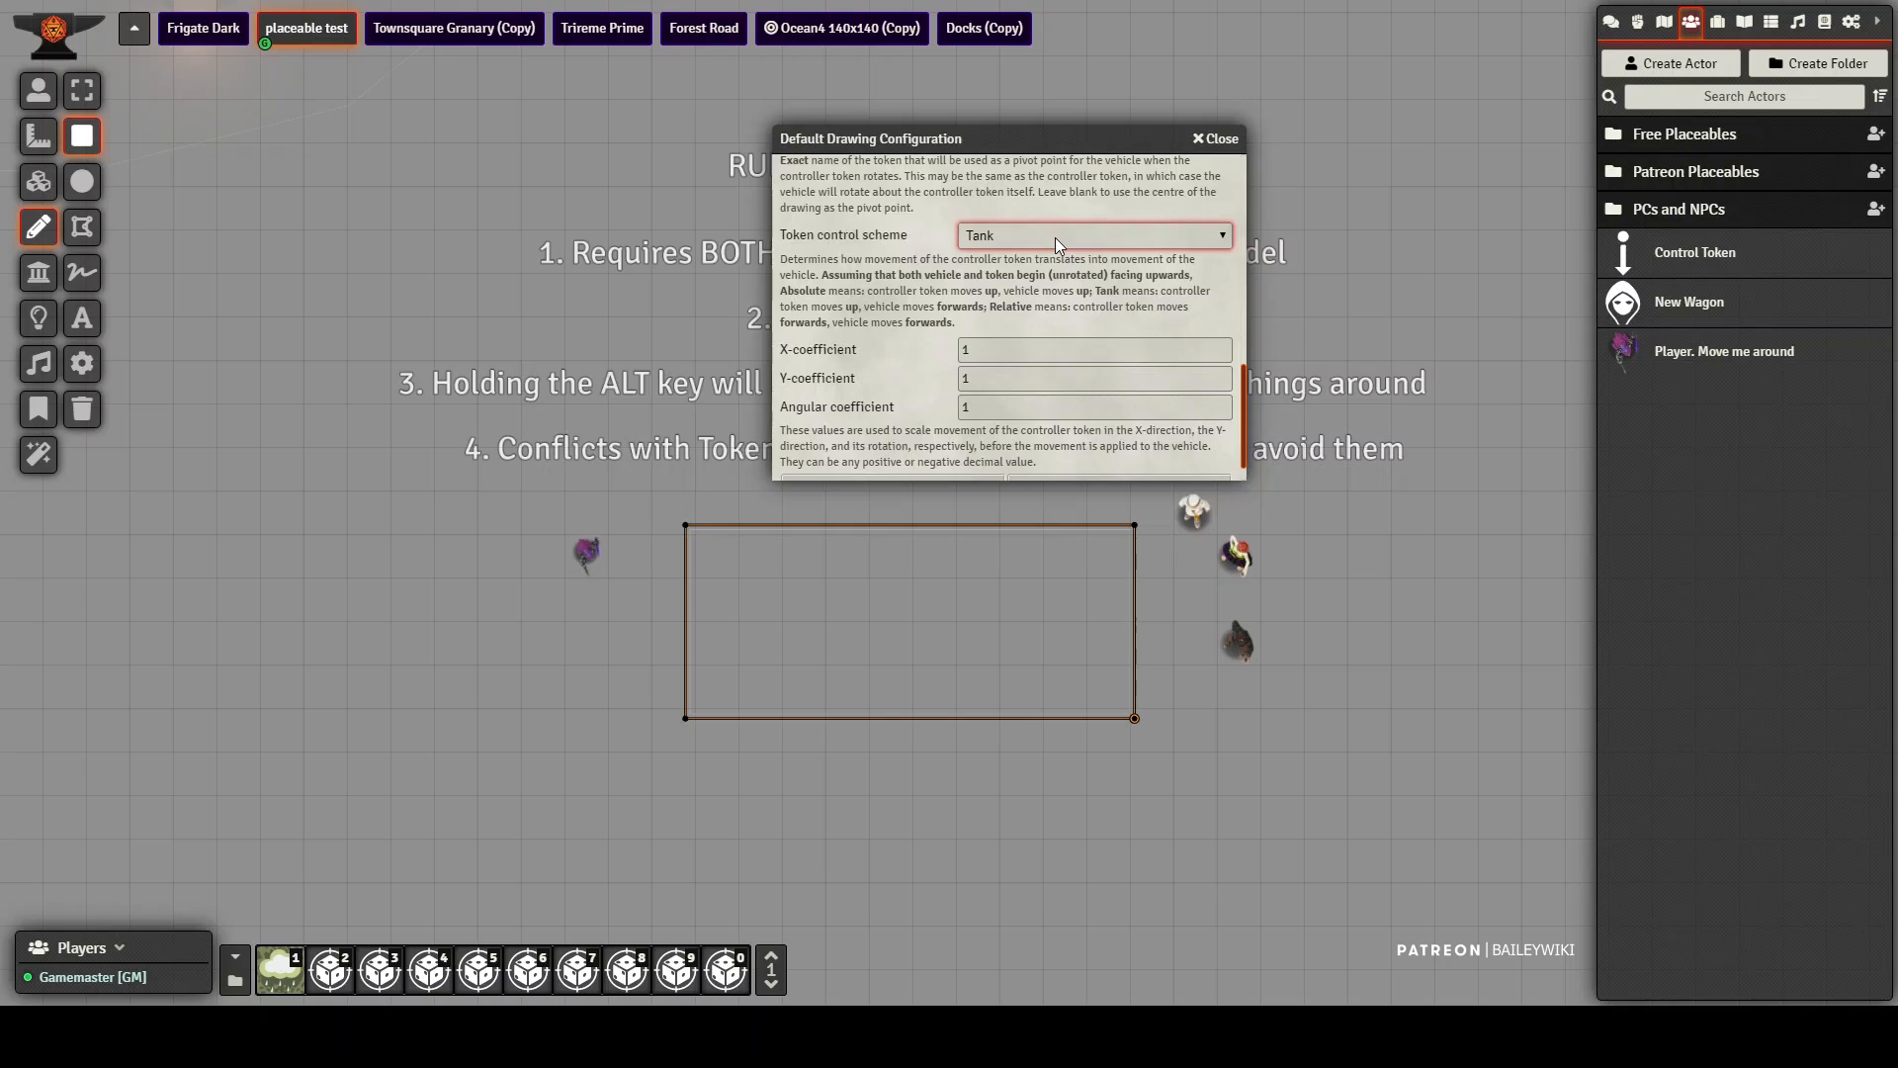
left_click(1072, 330)
left_click(1040, 267)
Step: Review the X, Y and angular coefficients and save the default drawing configuration
left_click(998, 352)
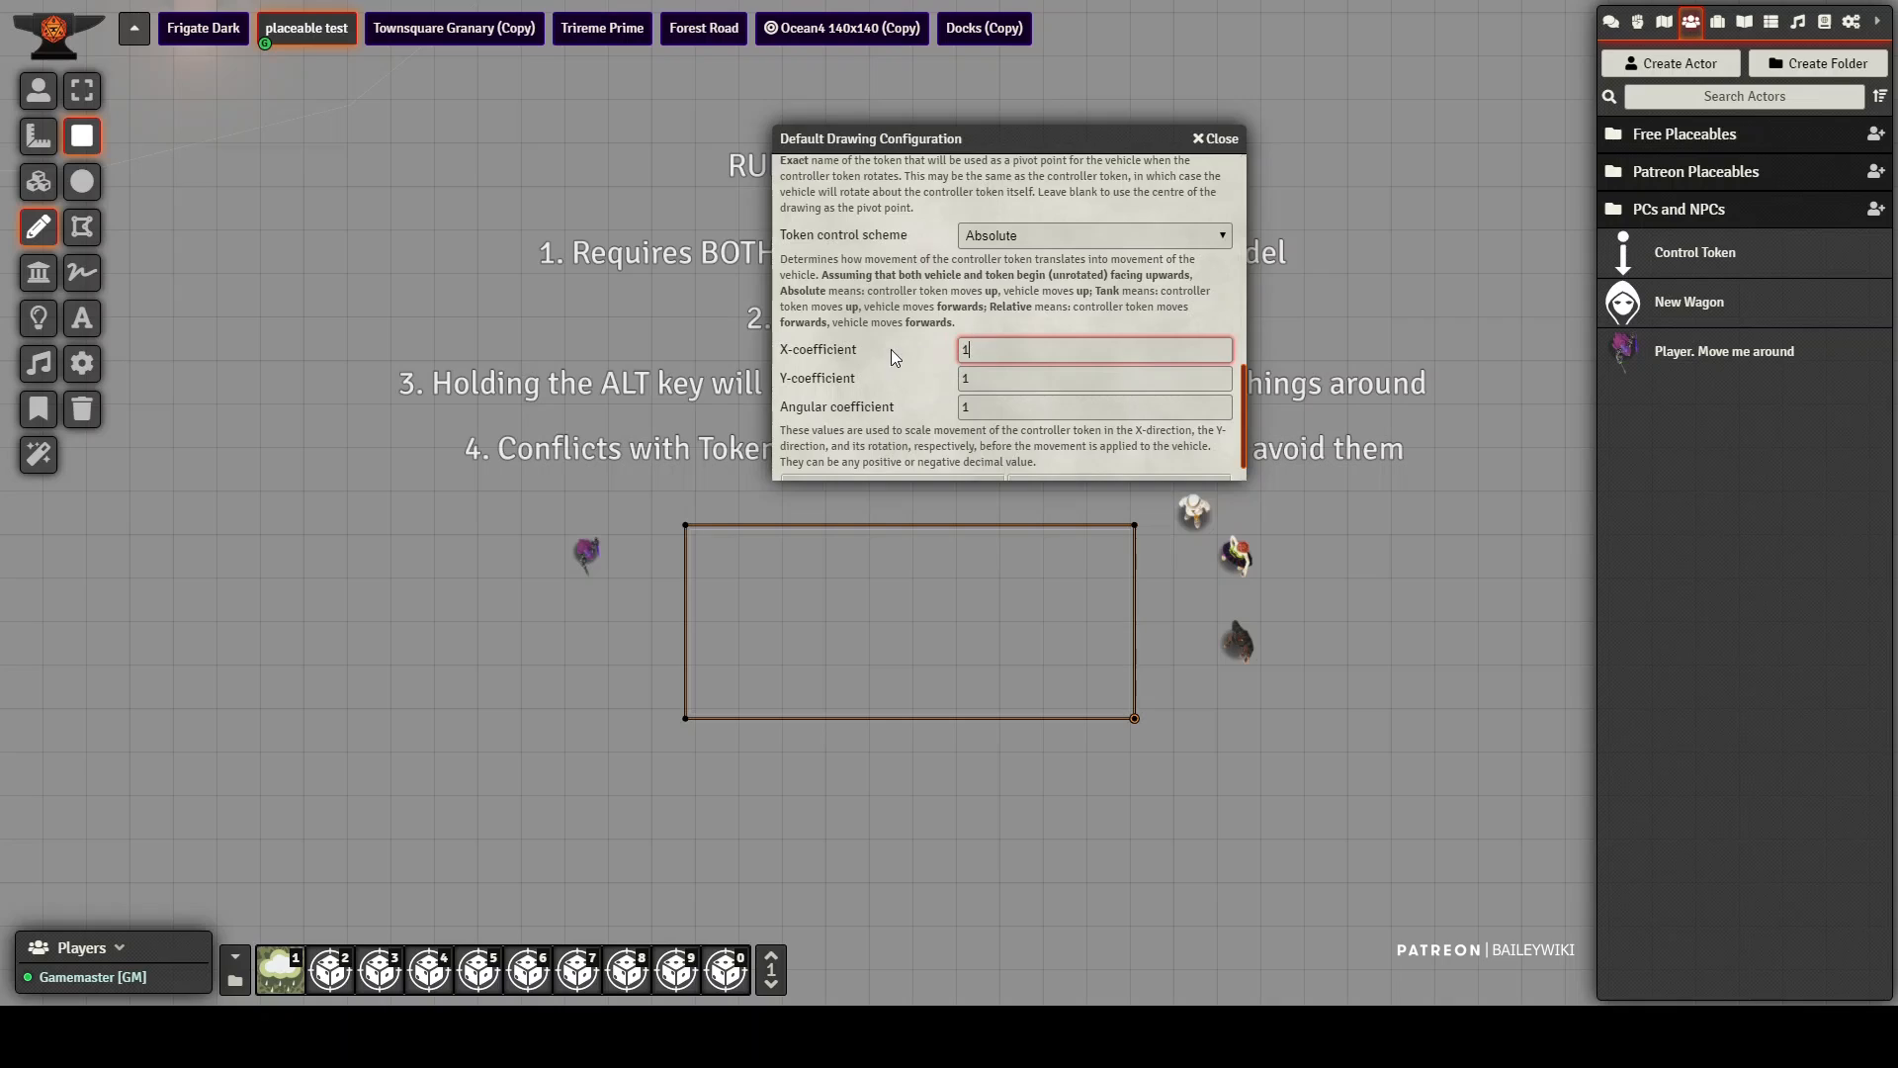
left_click(1035, 410)
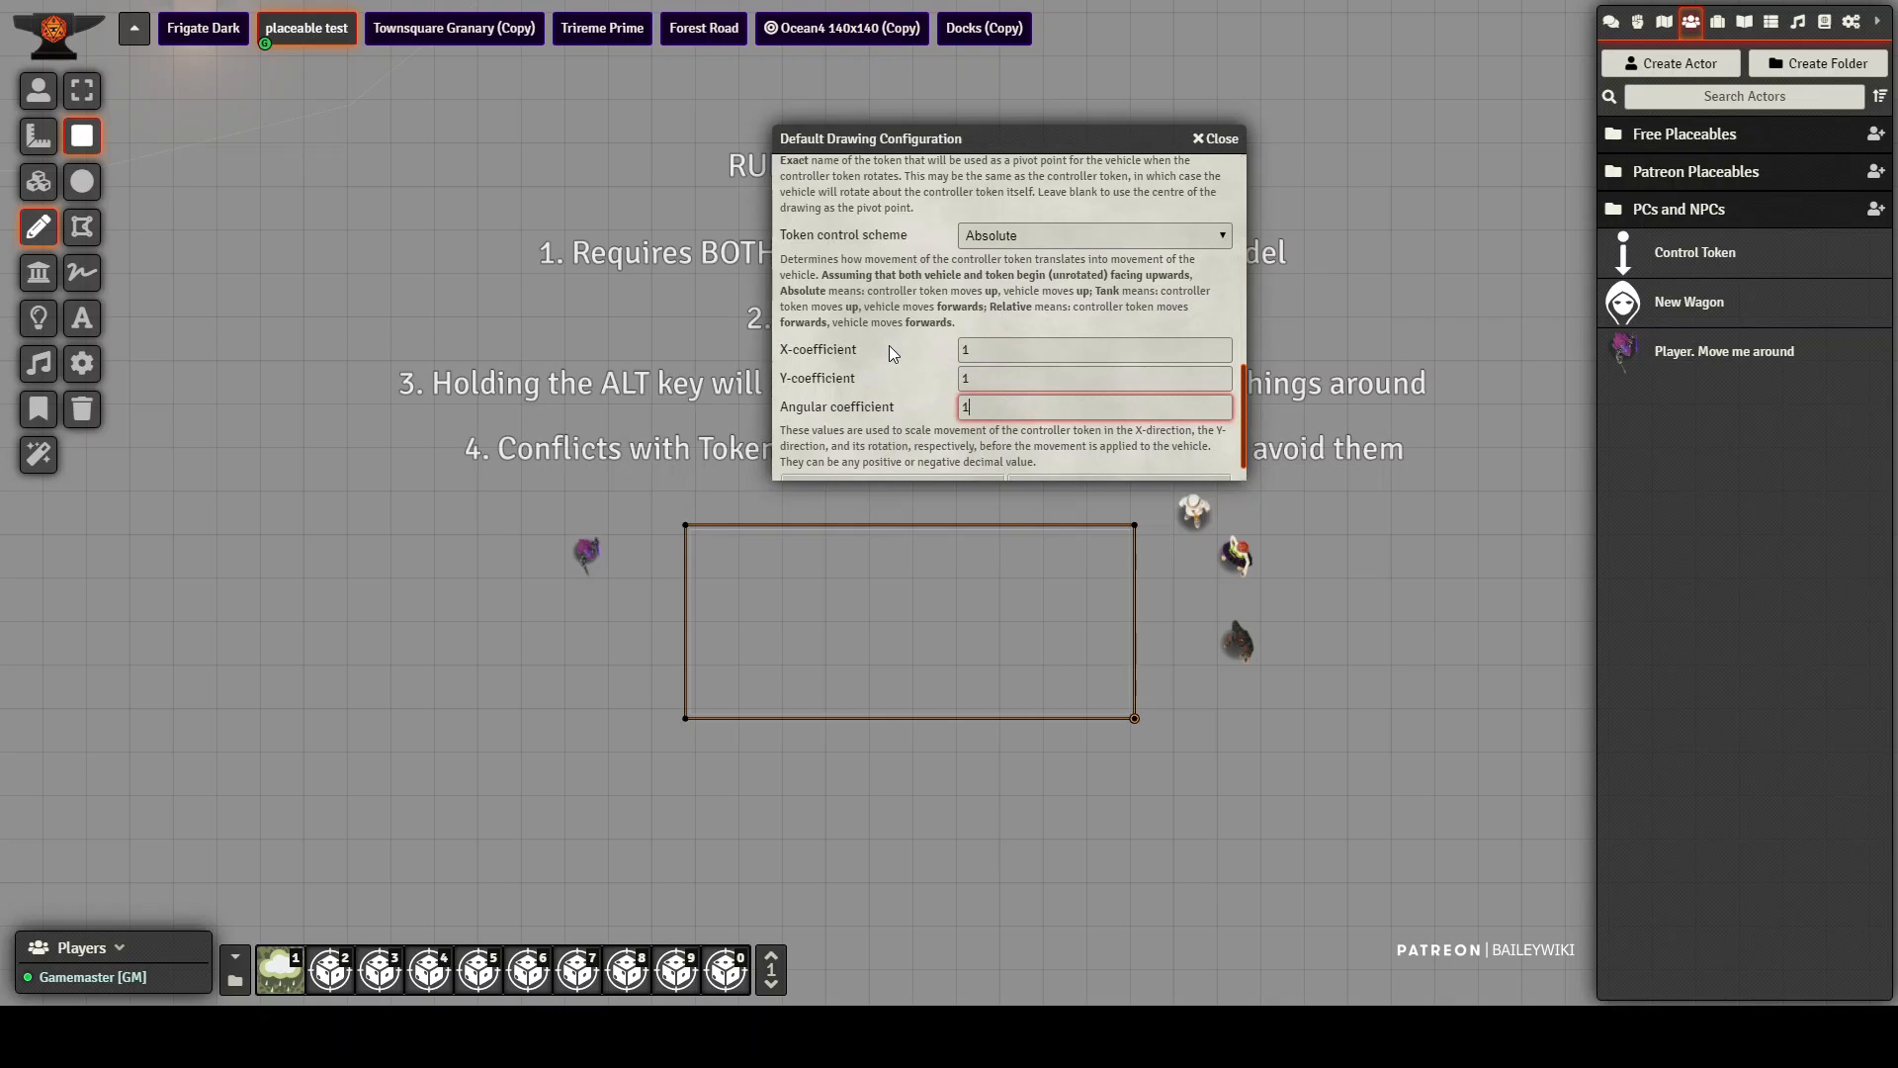
scroll(893, 353, "down", 1)
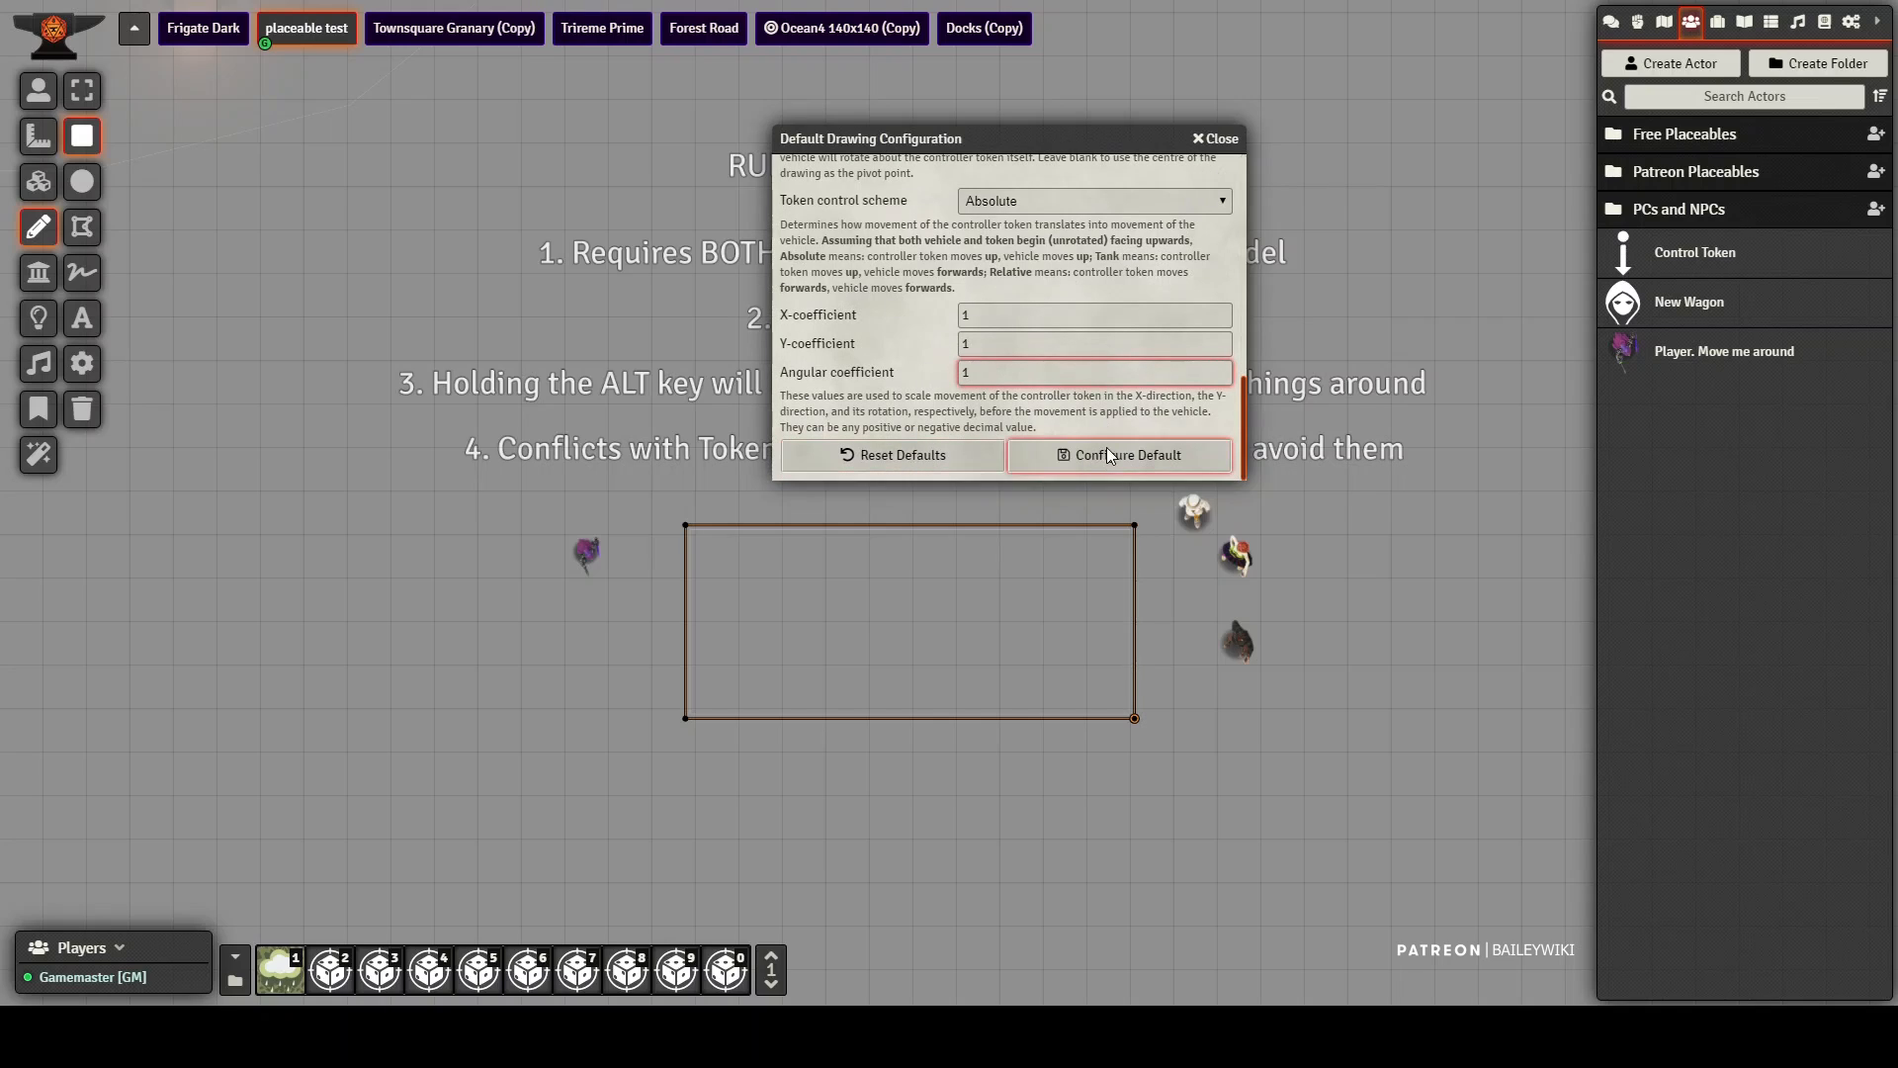
left_click(1153, 457)
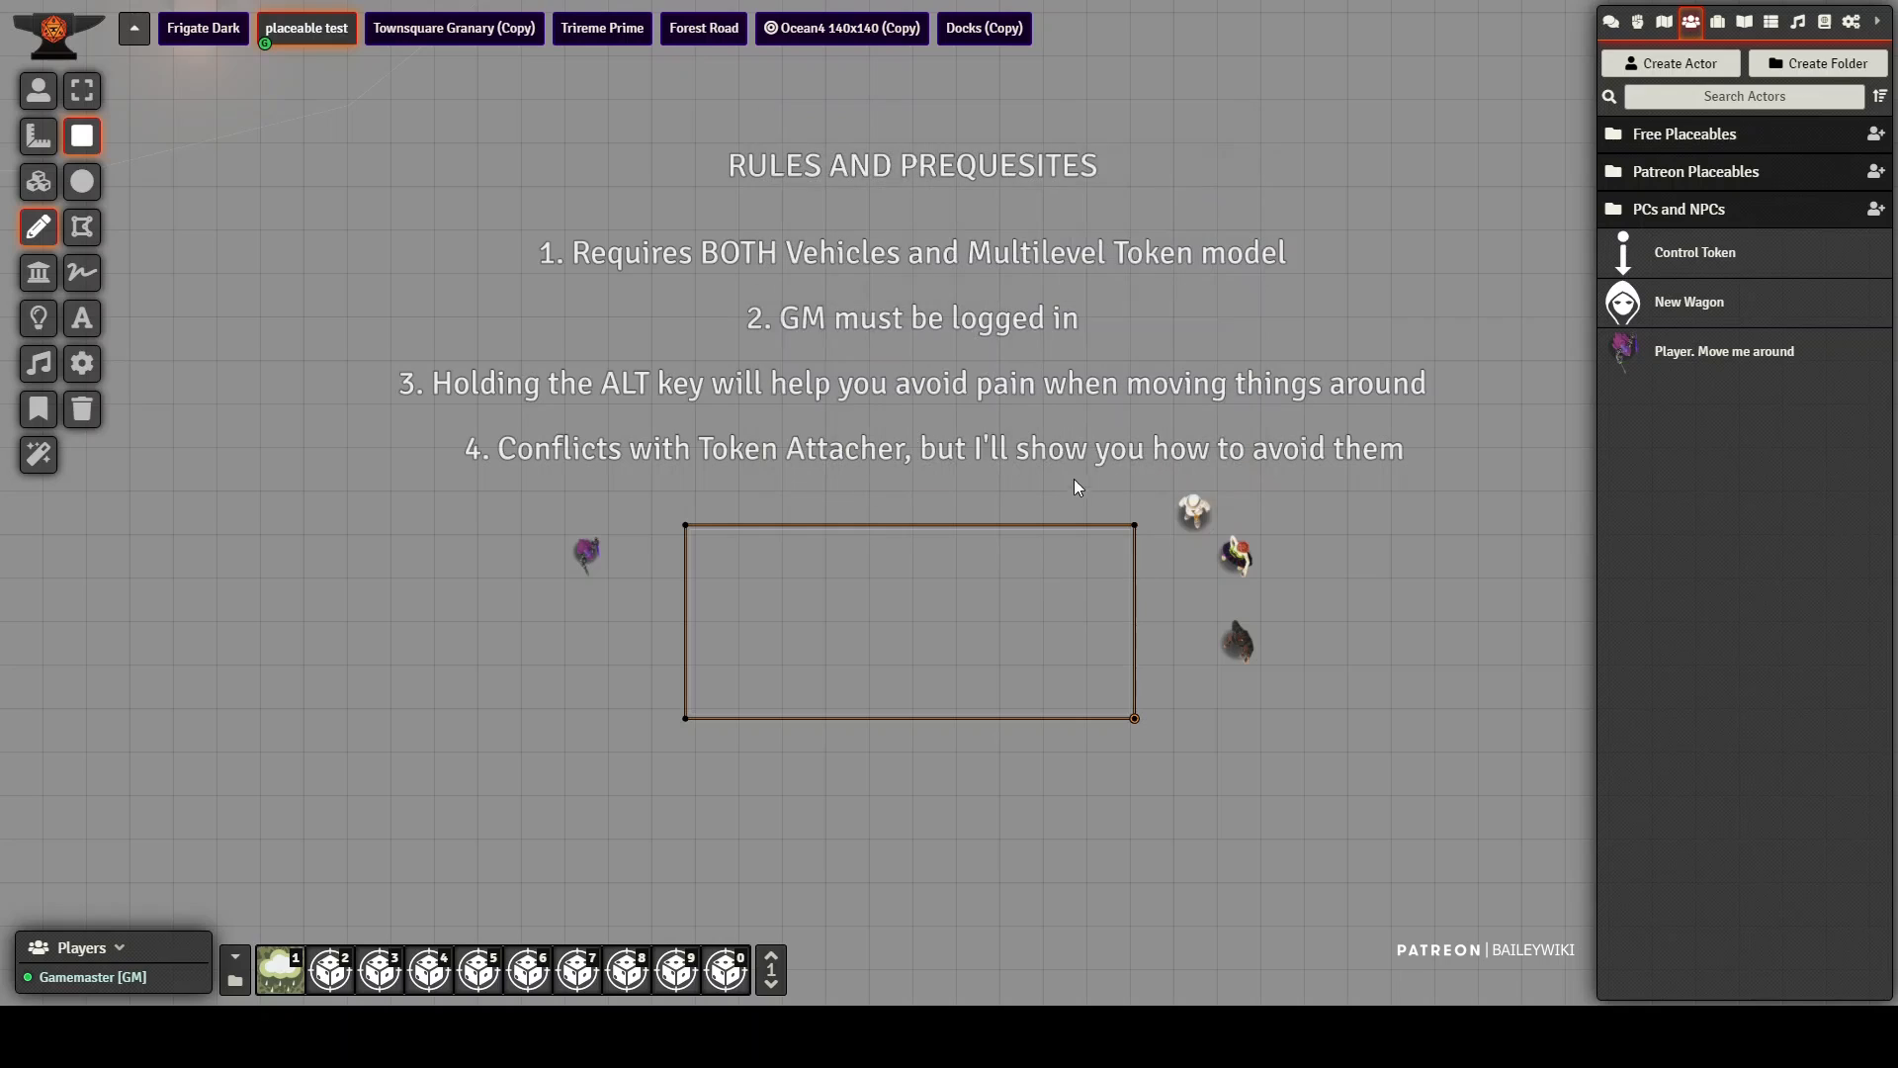
Step: In the rectangle's vehicle settings, set token capture to Auto and drawing capture to Manual, and update the drawing
double_click(1022, 567)
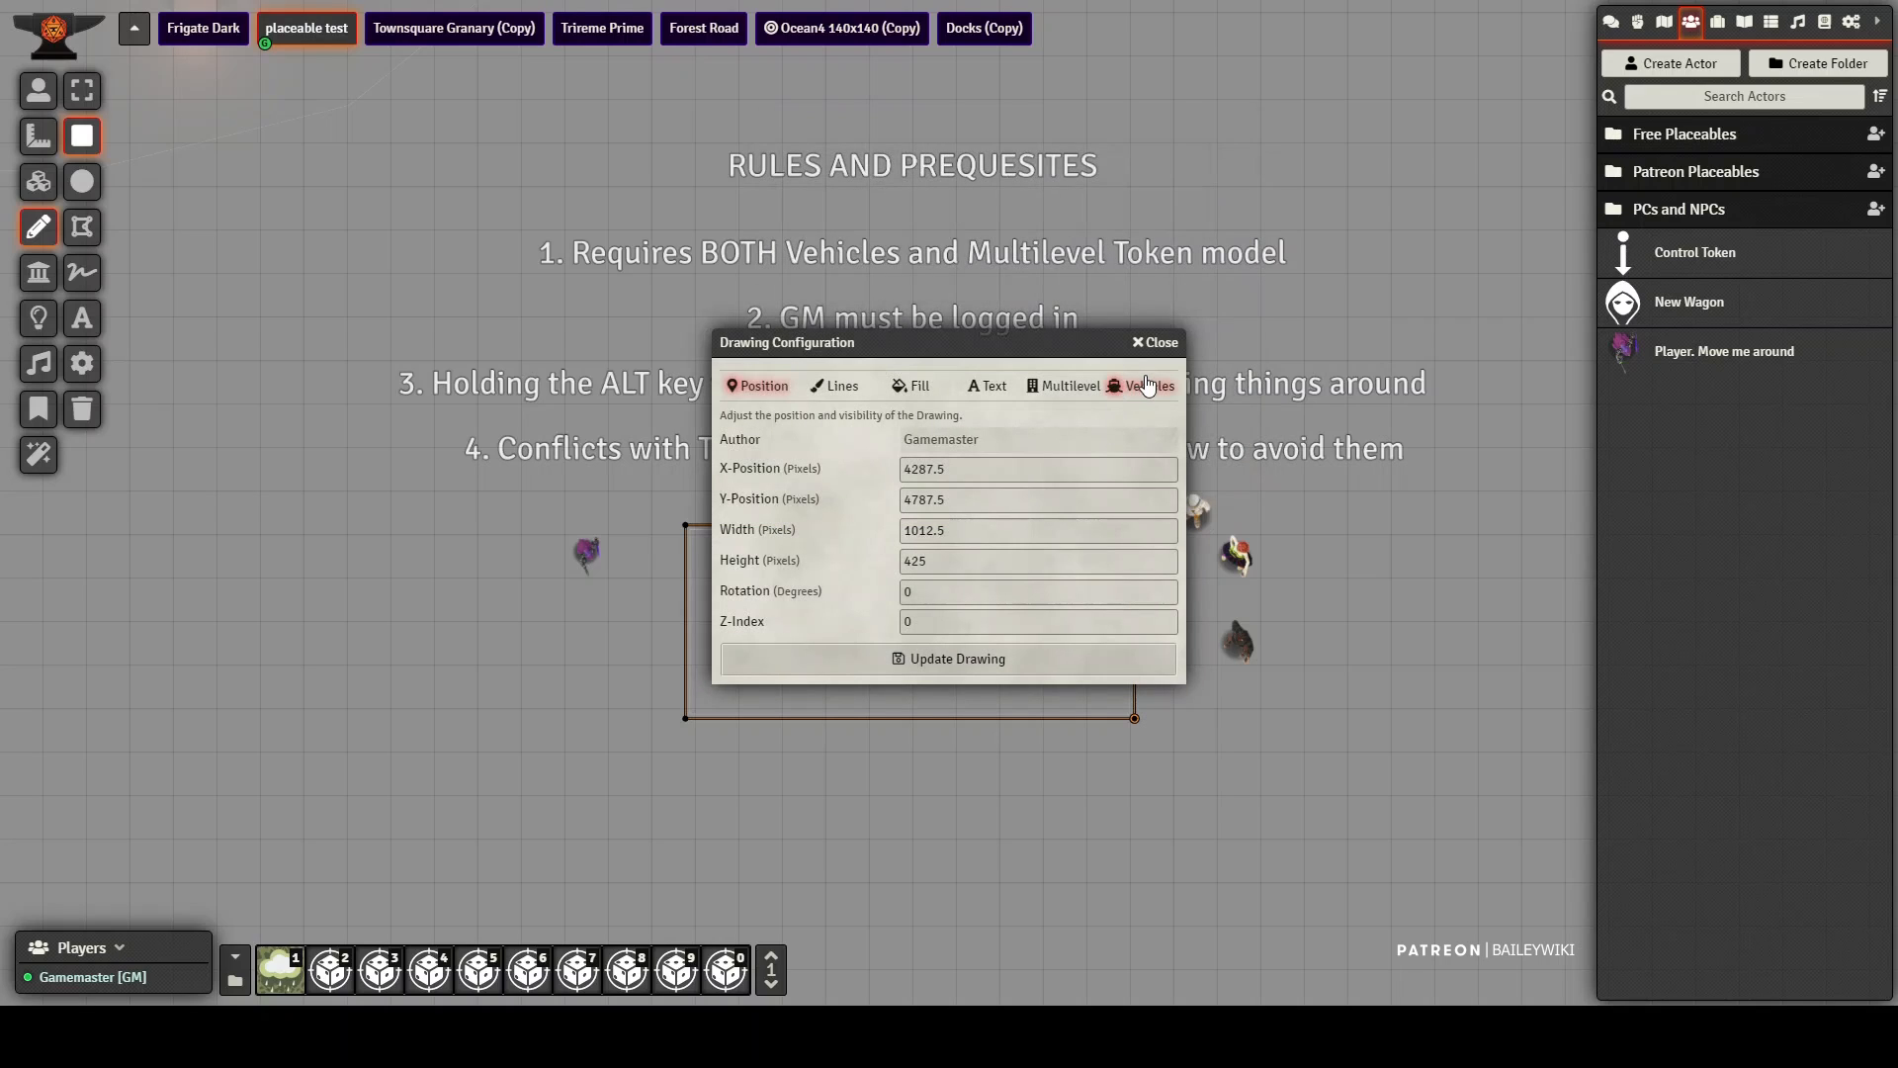
left_click(1137, 385)
left_click(955, 542)
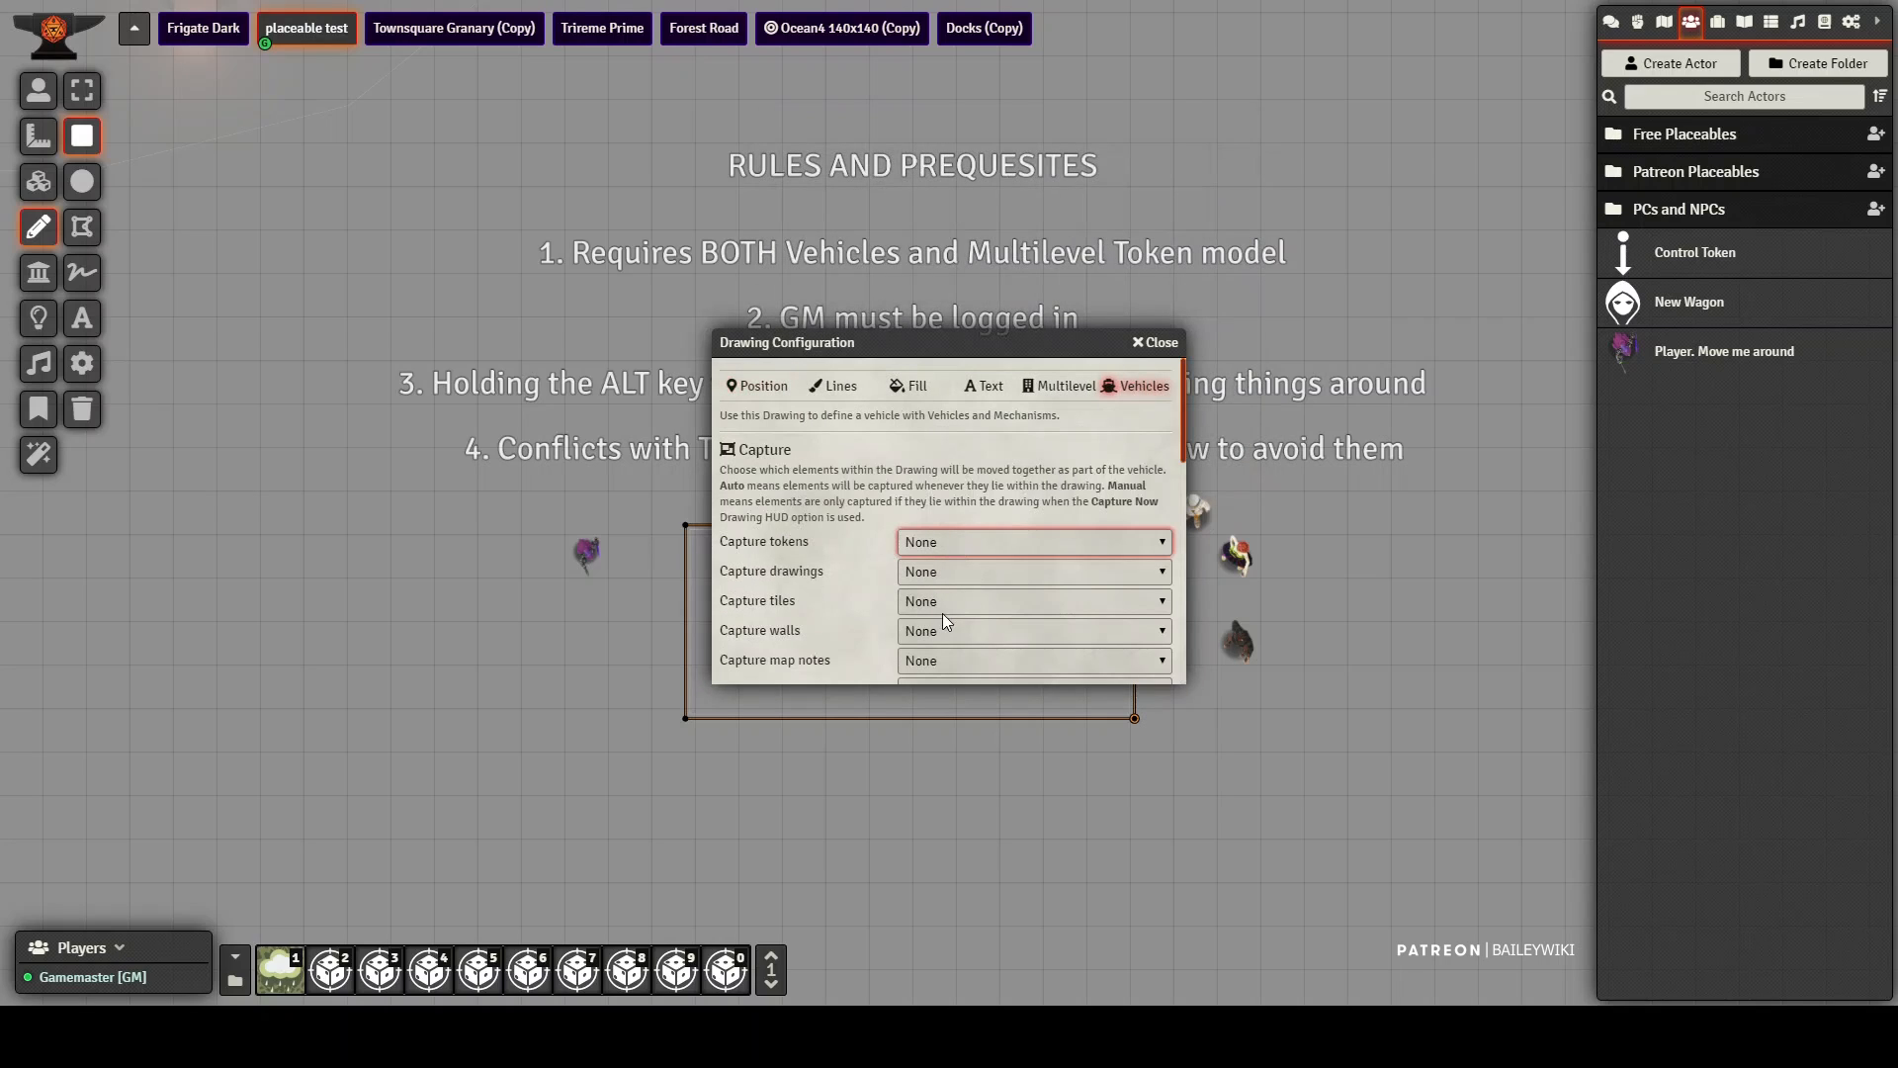
left_click(930, 570)
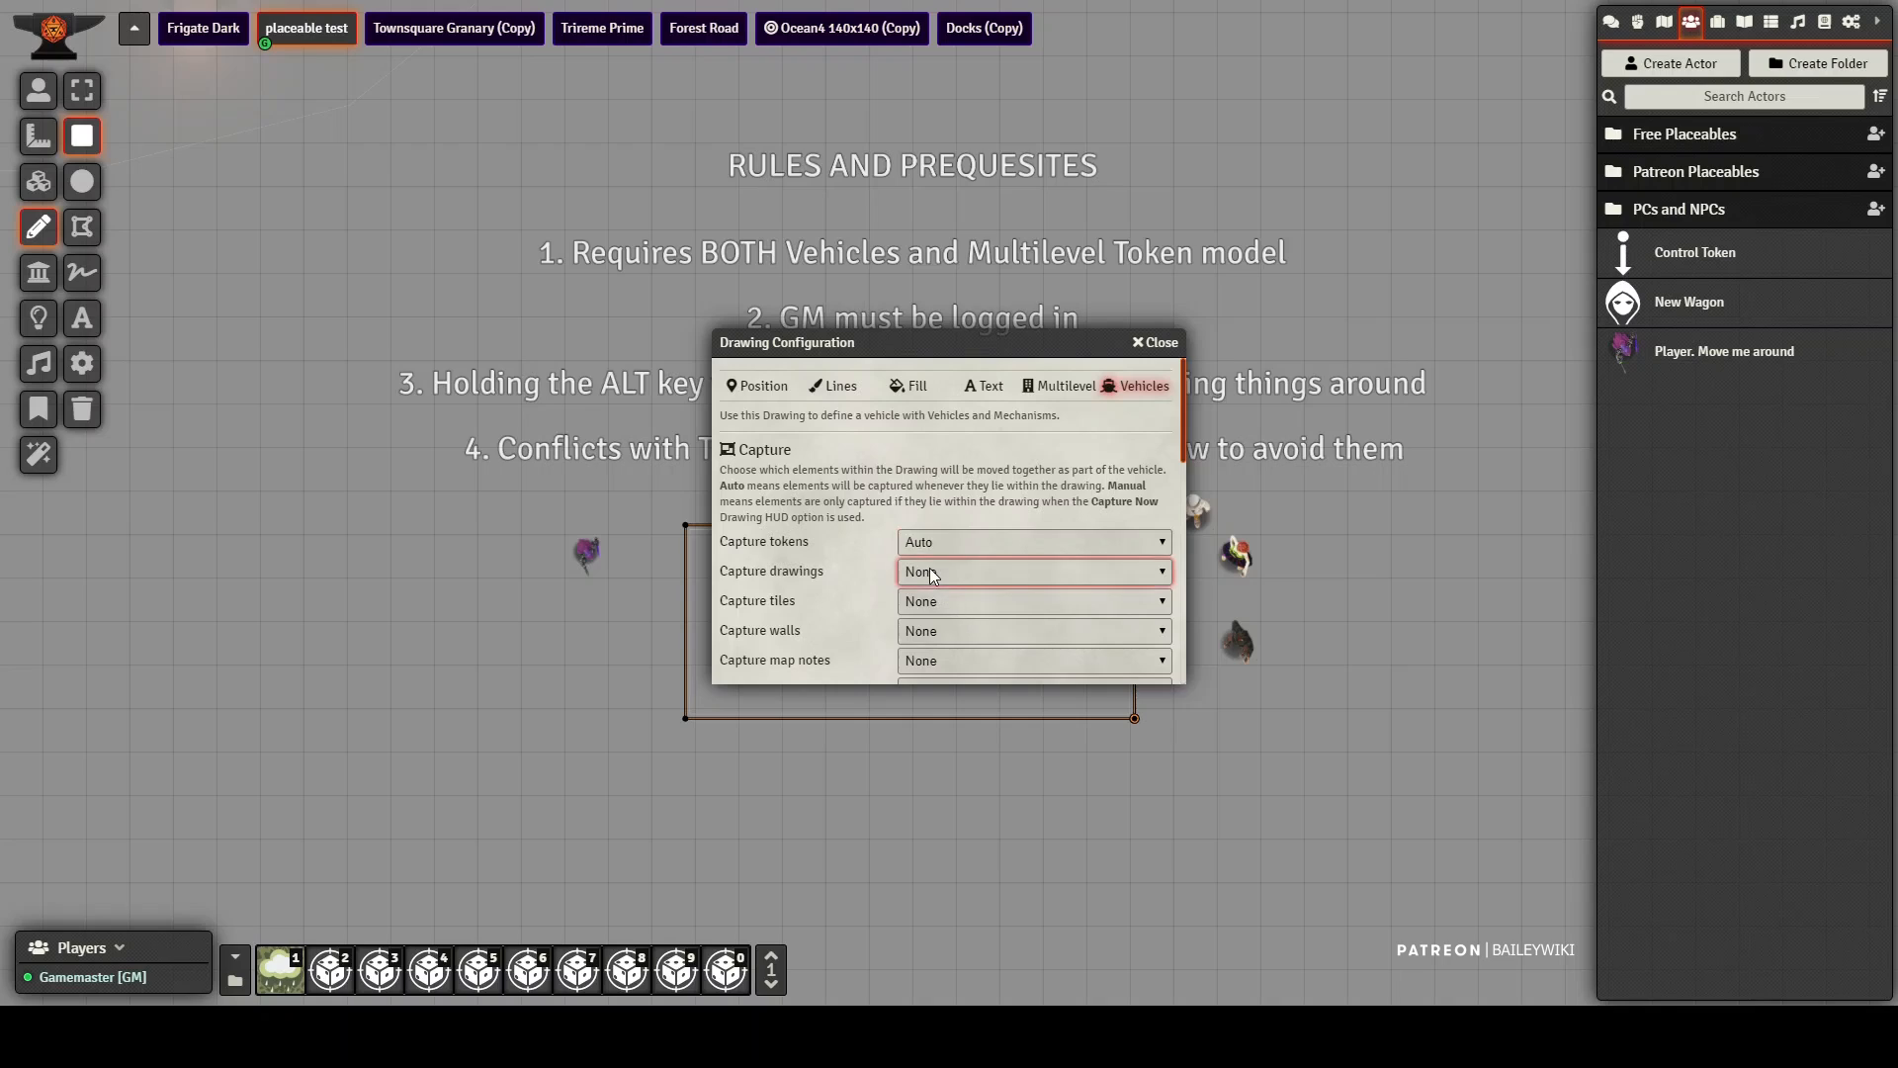
left_click(951, 659)
scroll(833, 602, "down", 5)
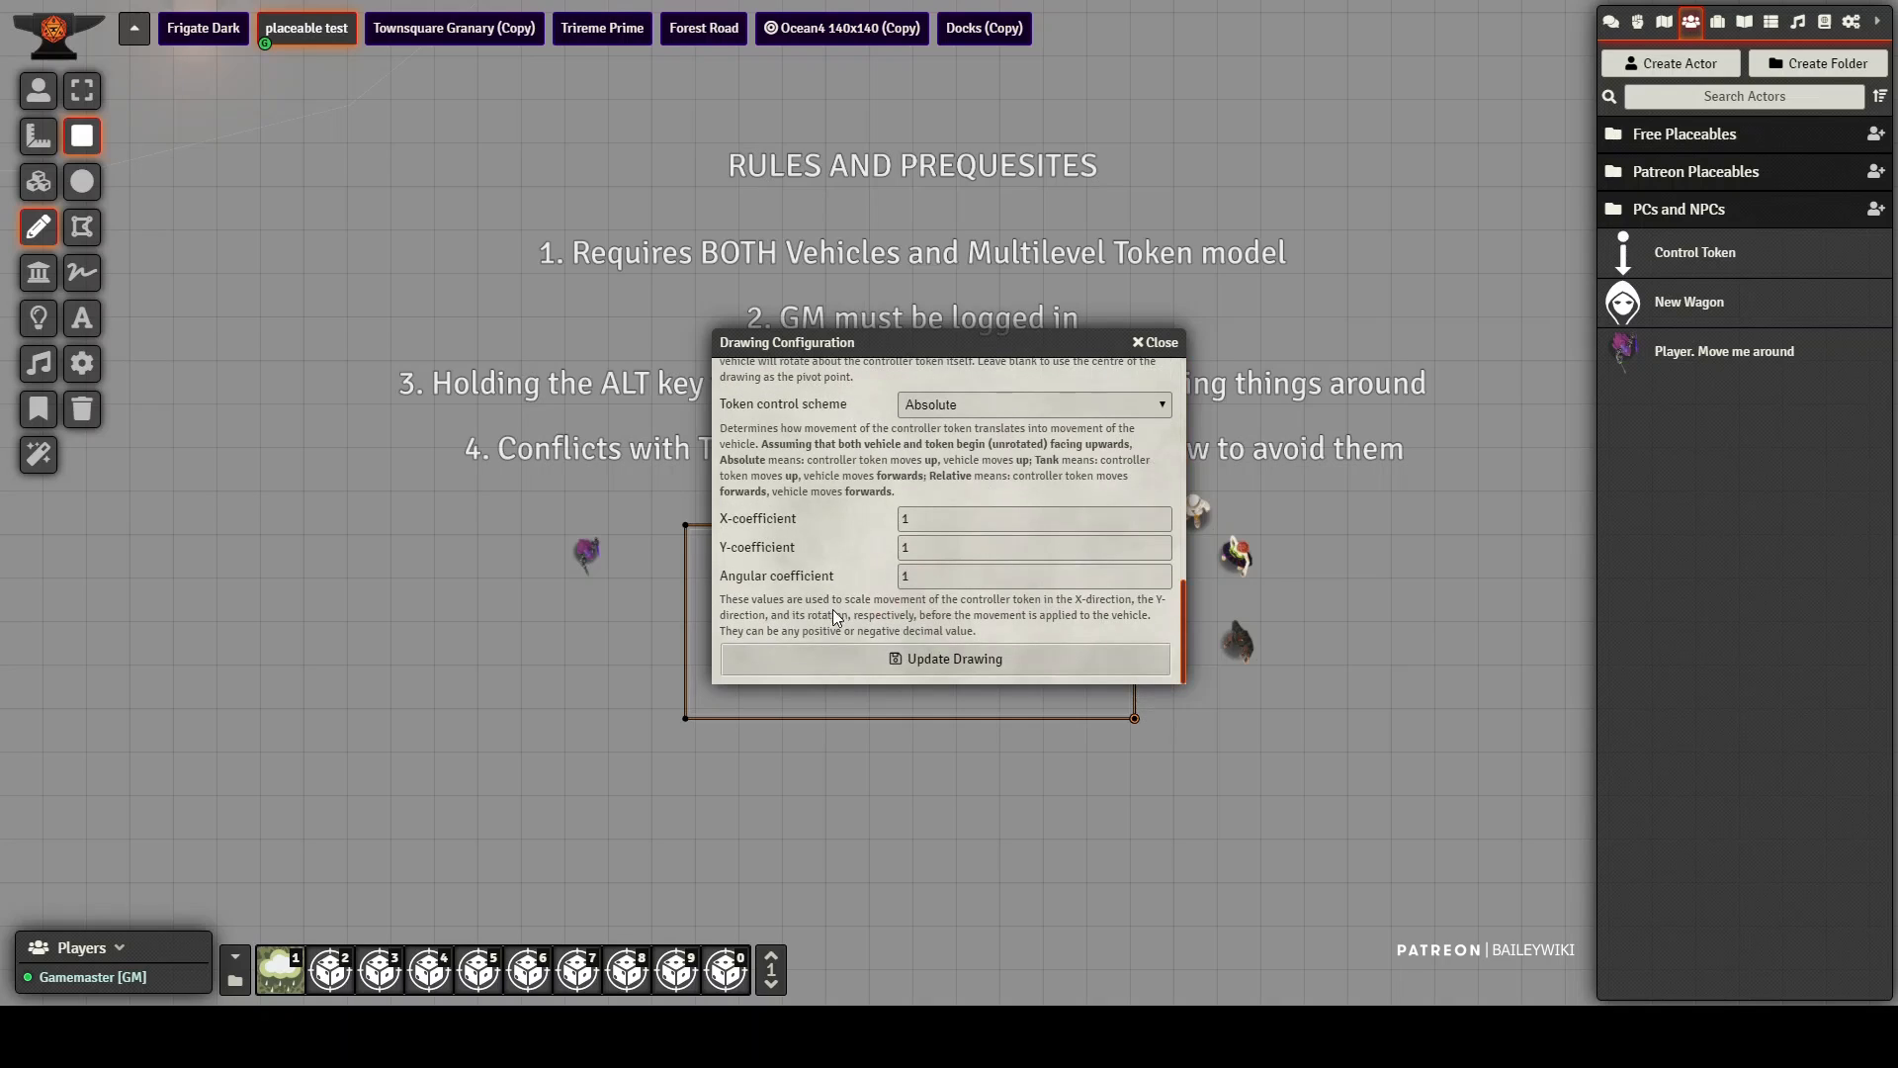
left_click(975, 662)
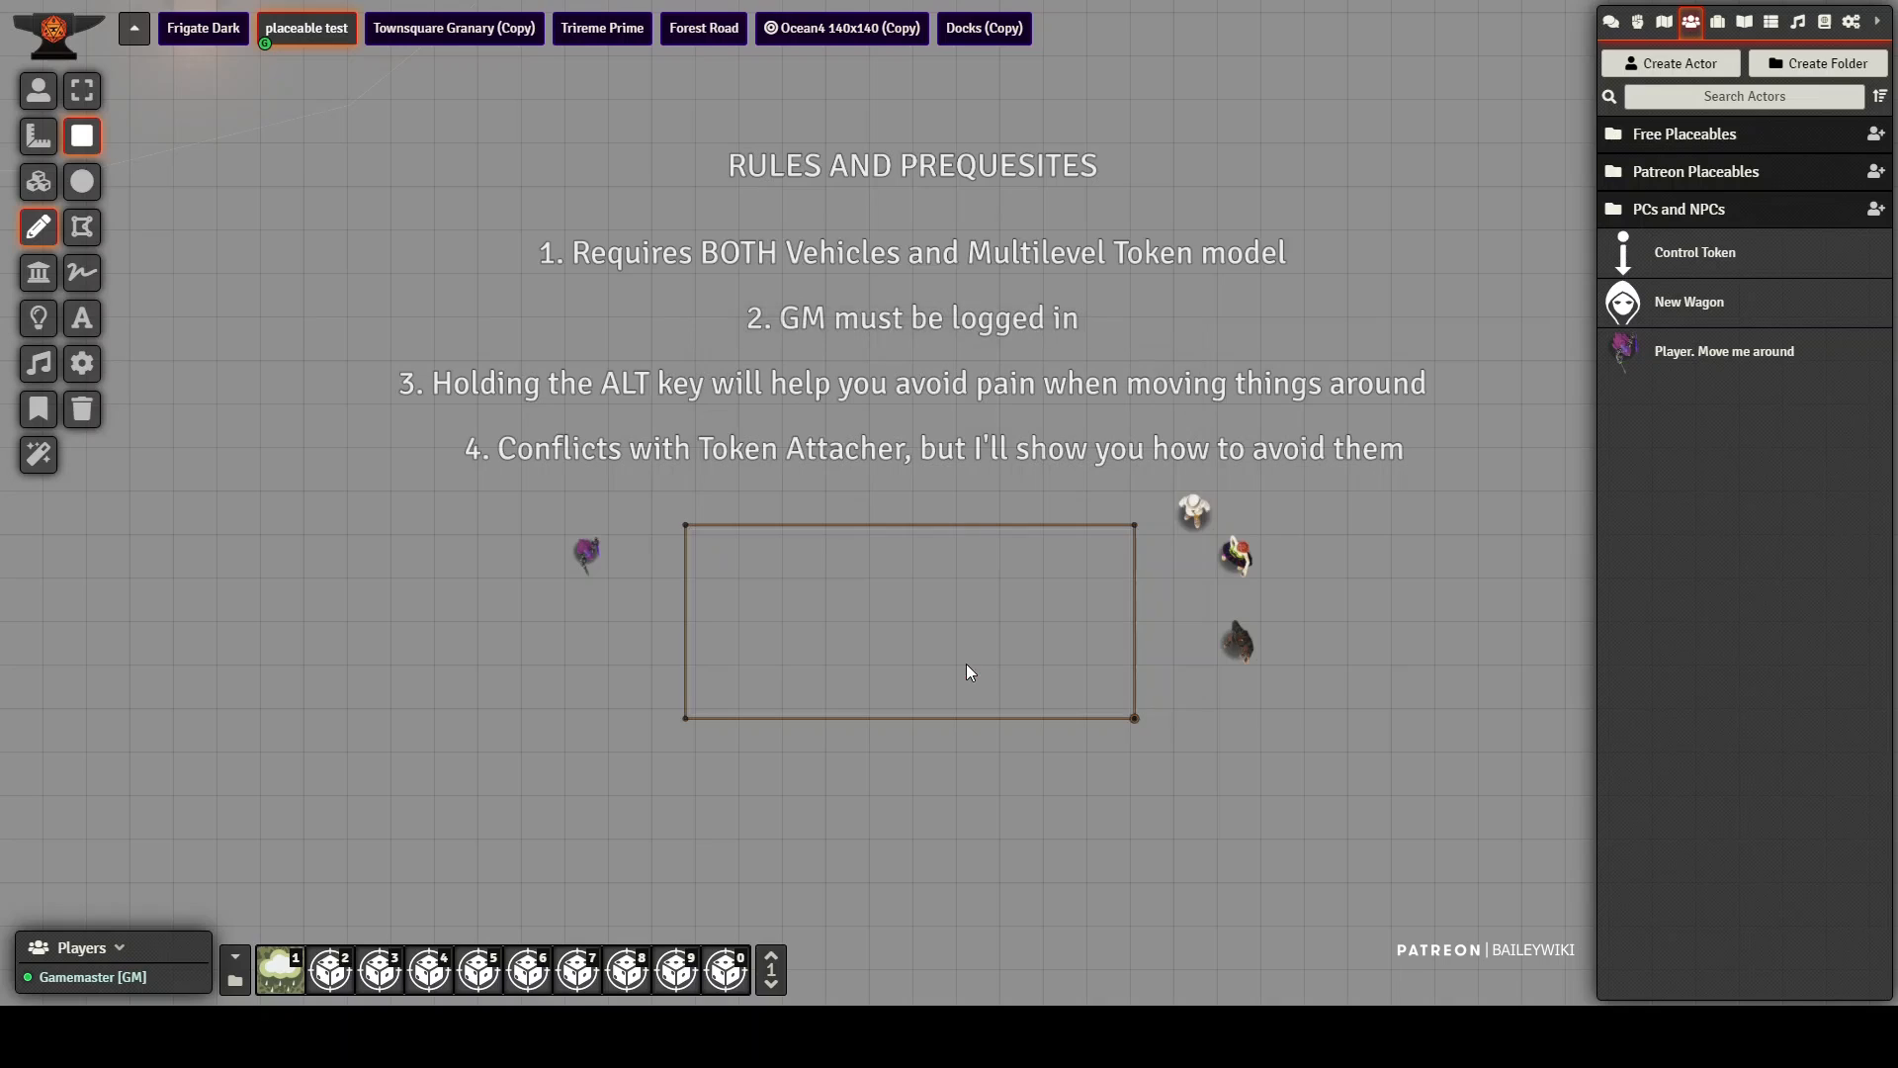
Step: Set the rectangle's controller token name to test1 in its vehicle settings and update the drawing
double_click(914, 643)
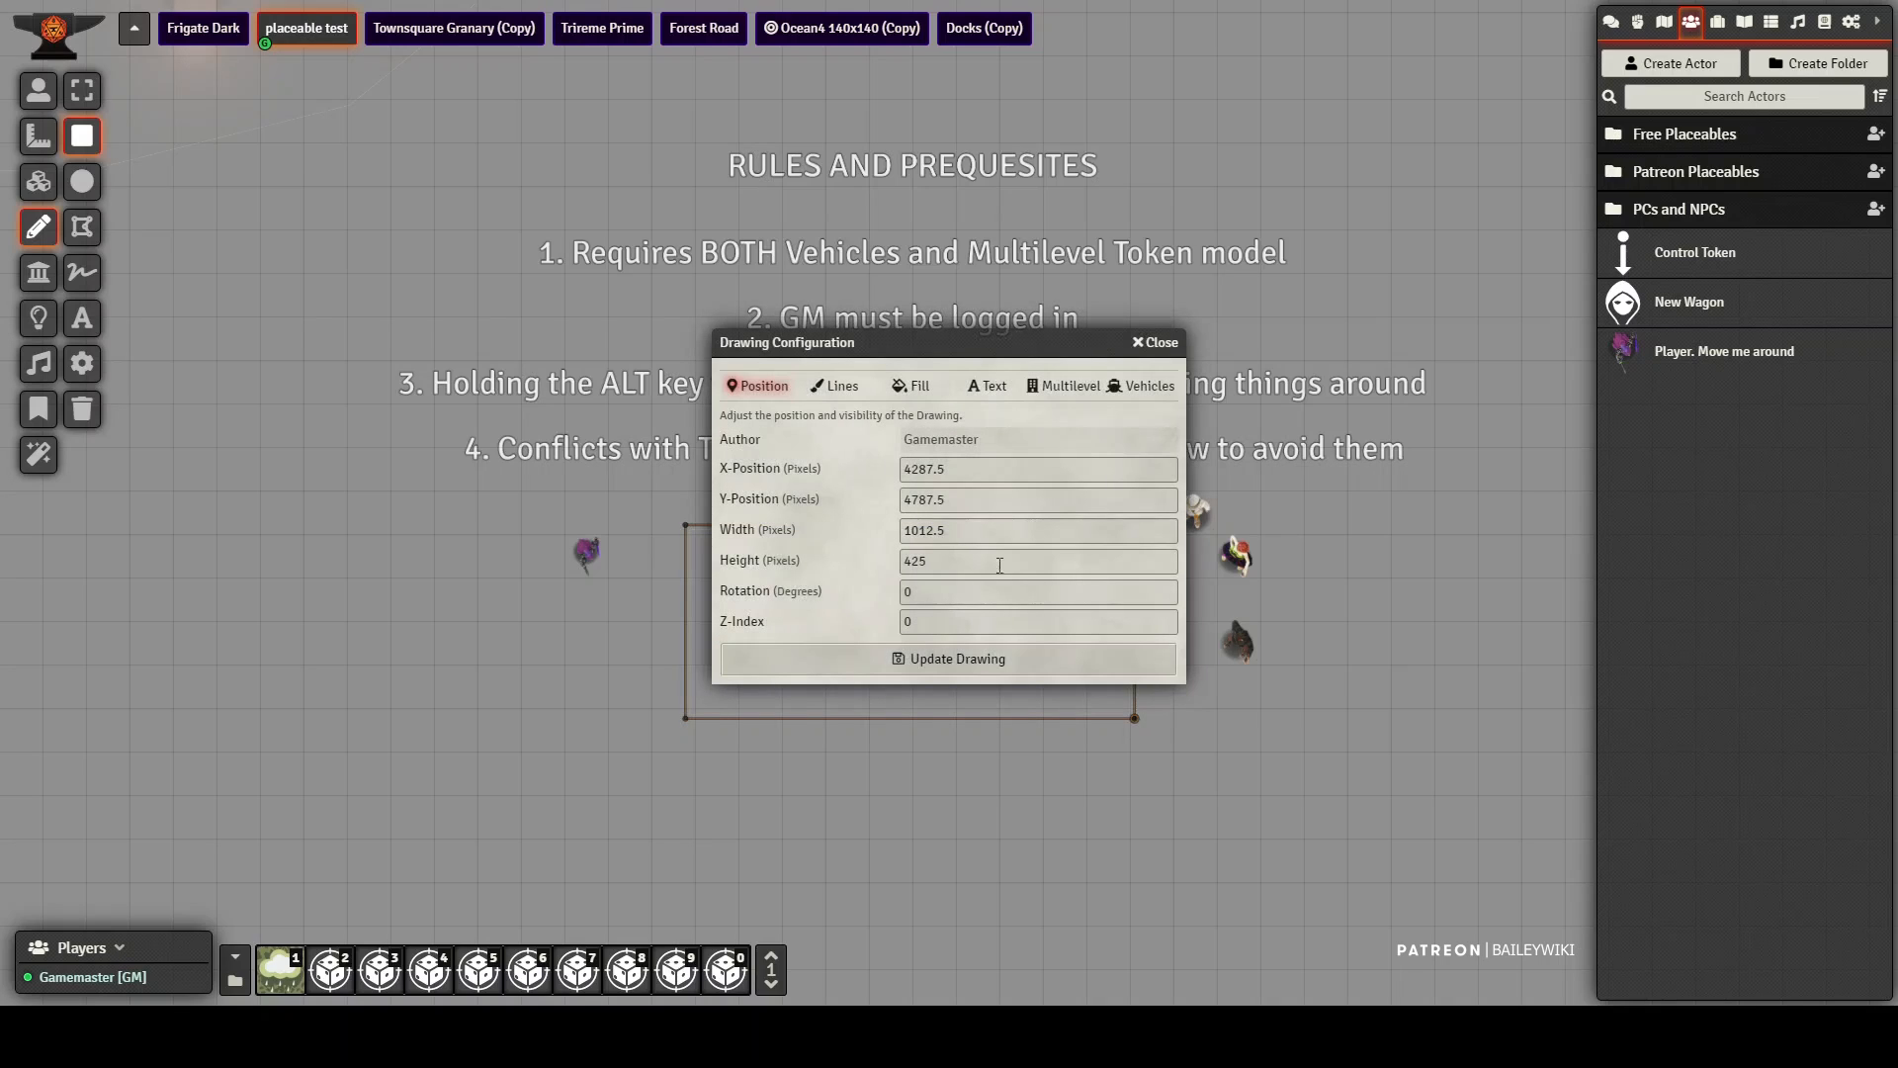
left_click(1137, 386)
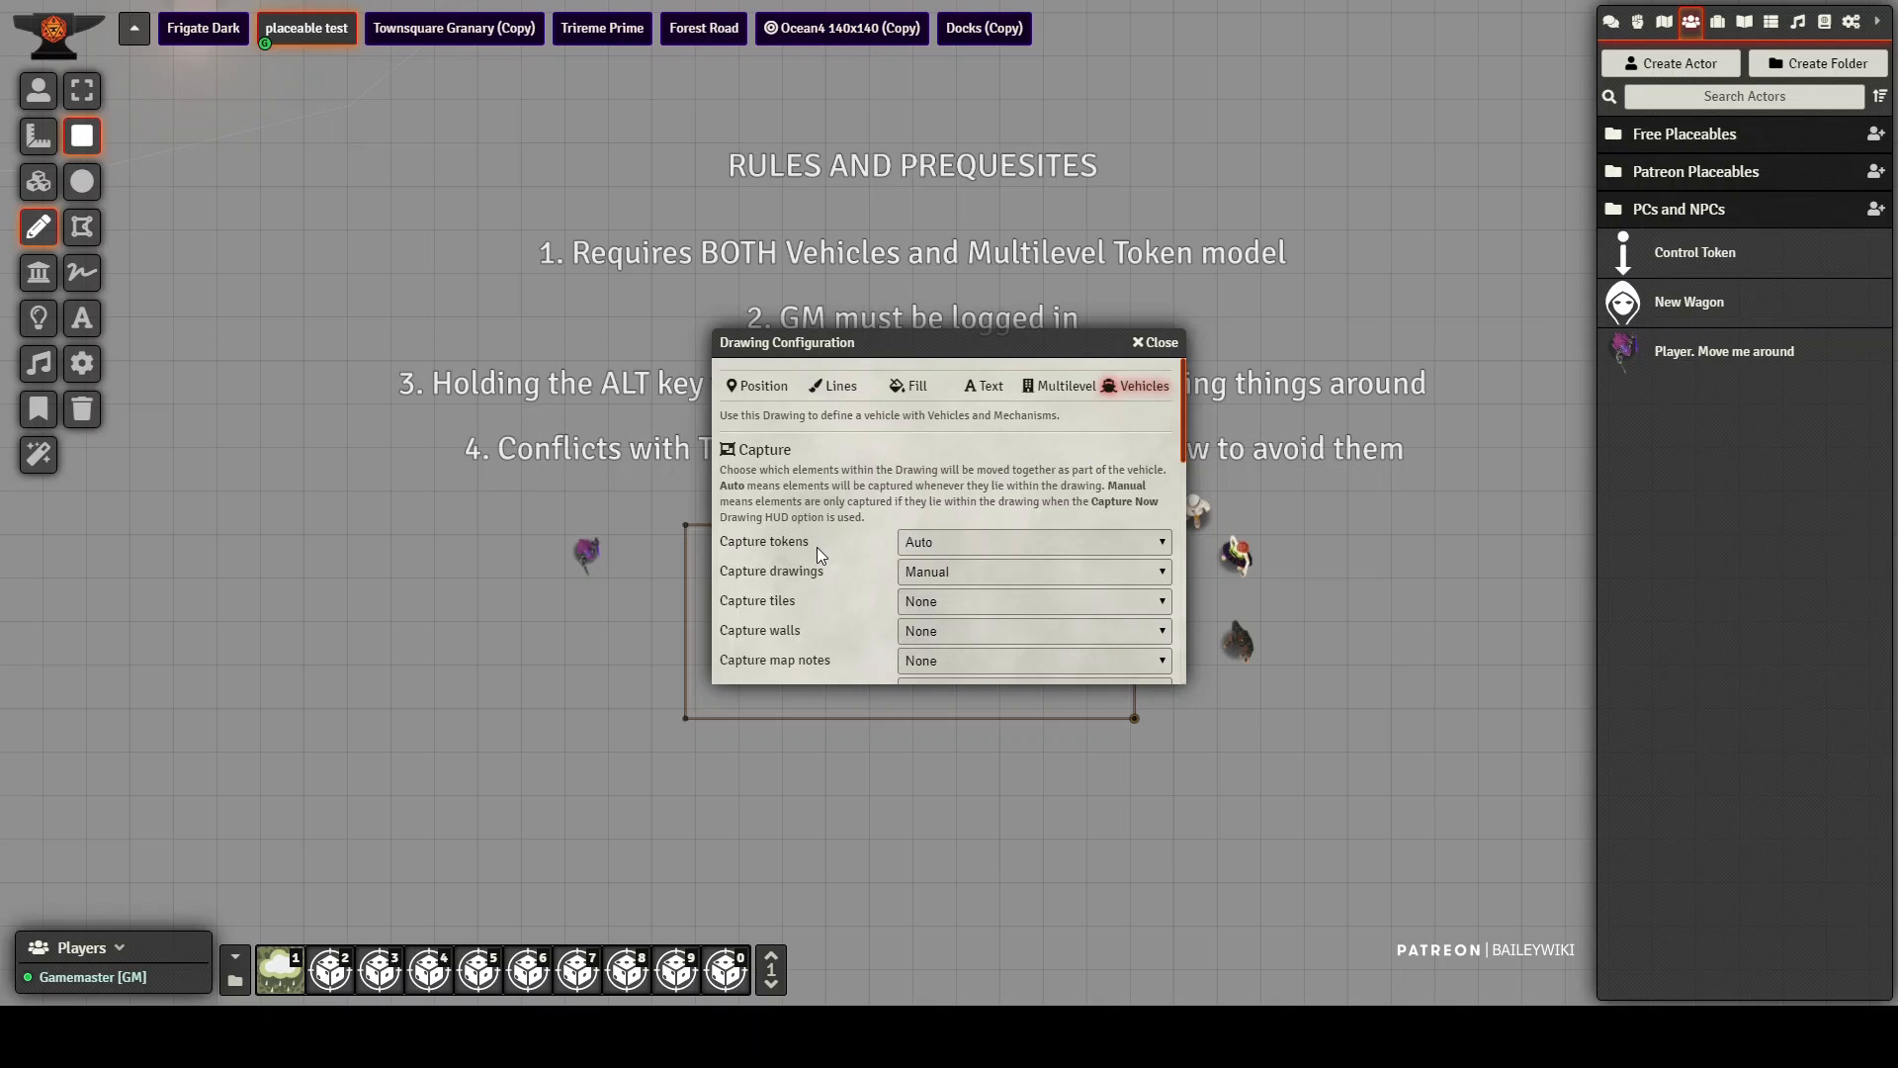
scroll(826, 551, "down", 3)
left_click(949, 591)
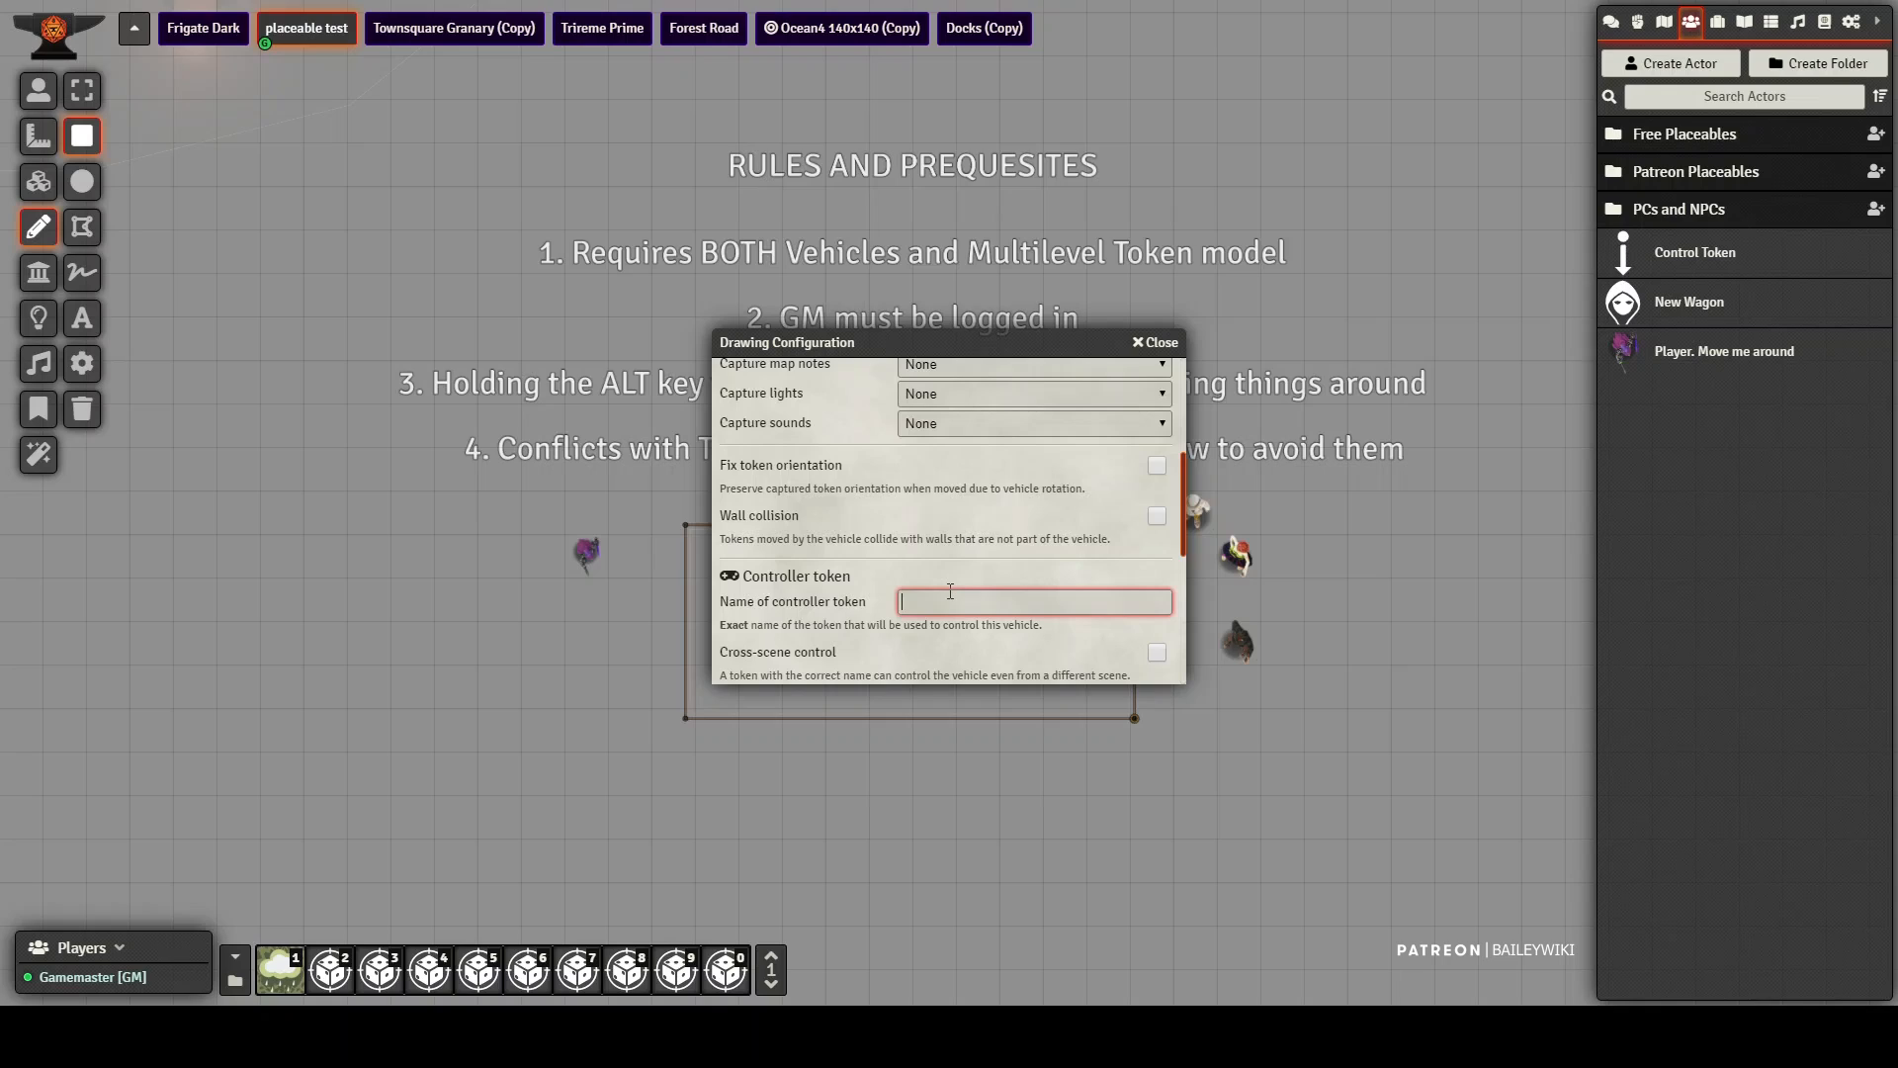
type("test1")
key("Return")
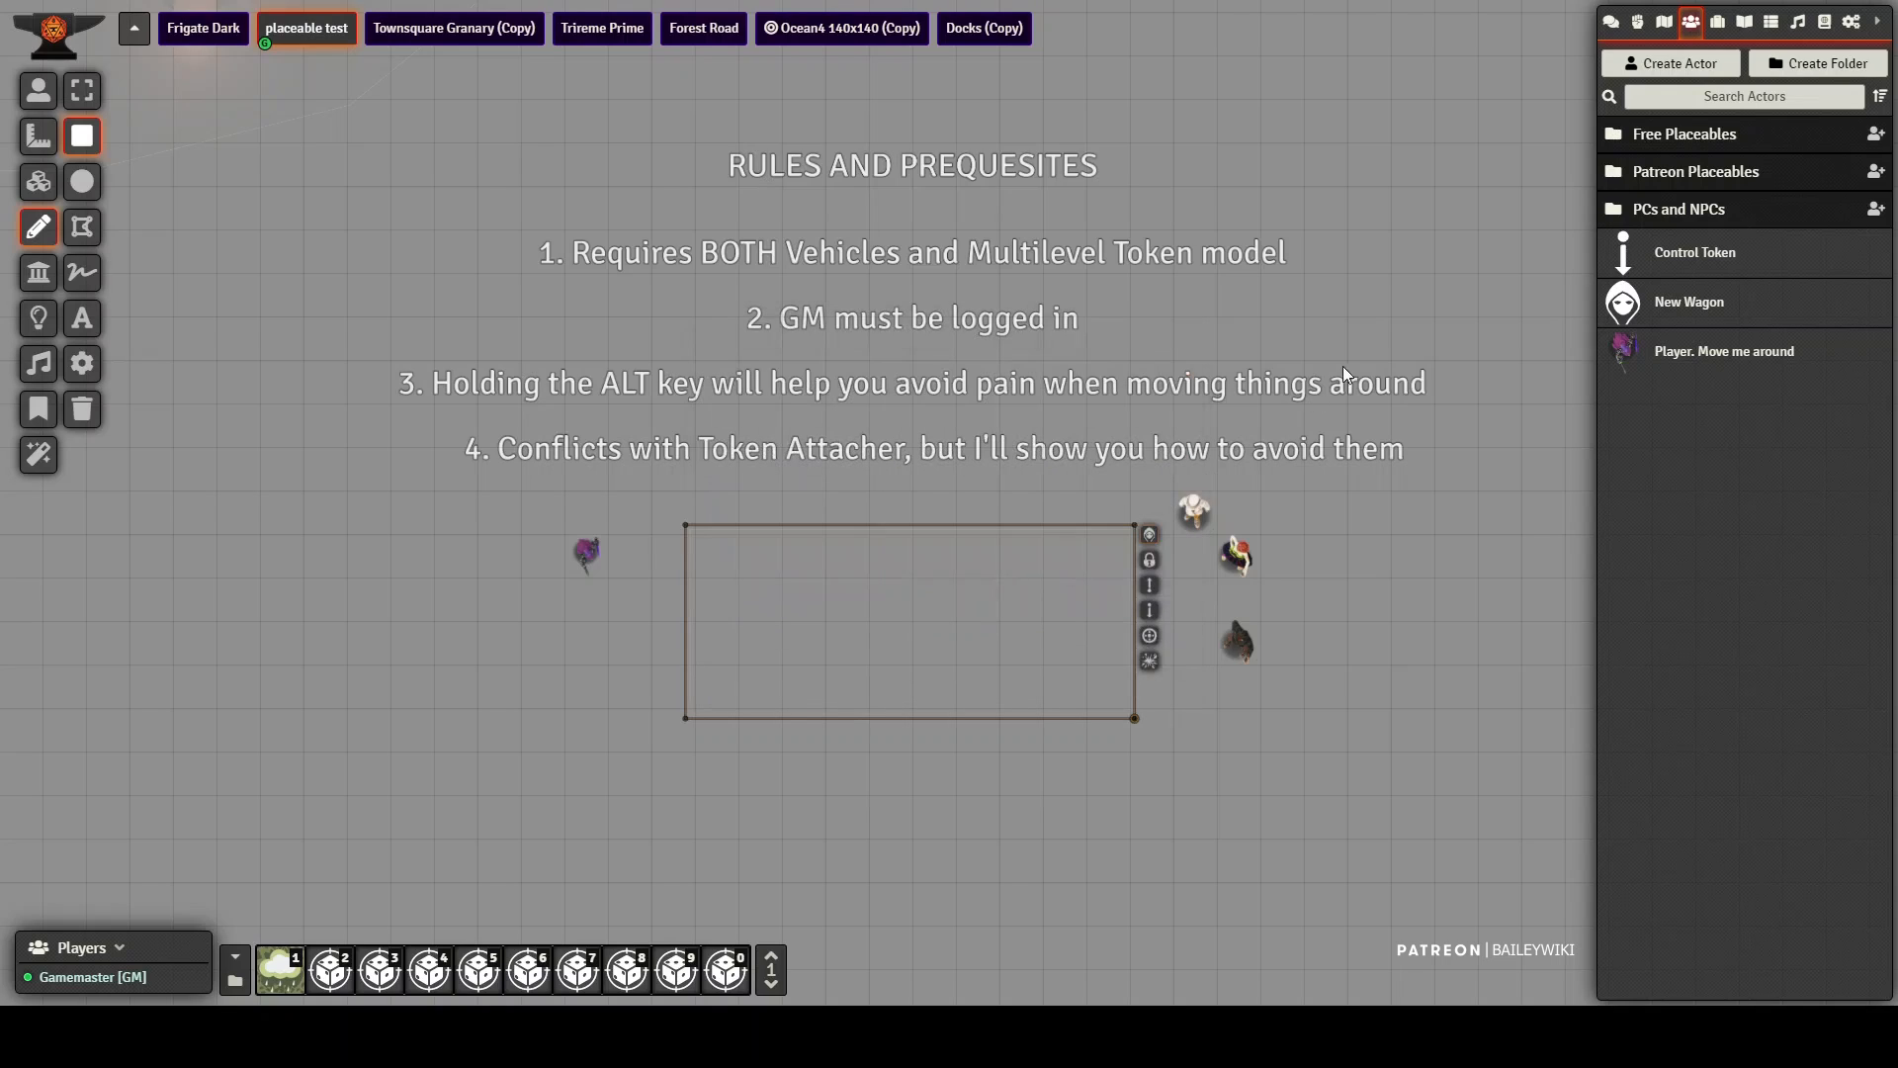
left_click(1149, 534)
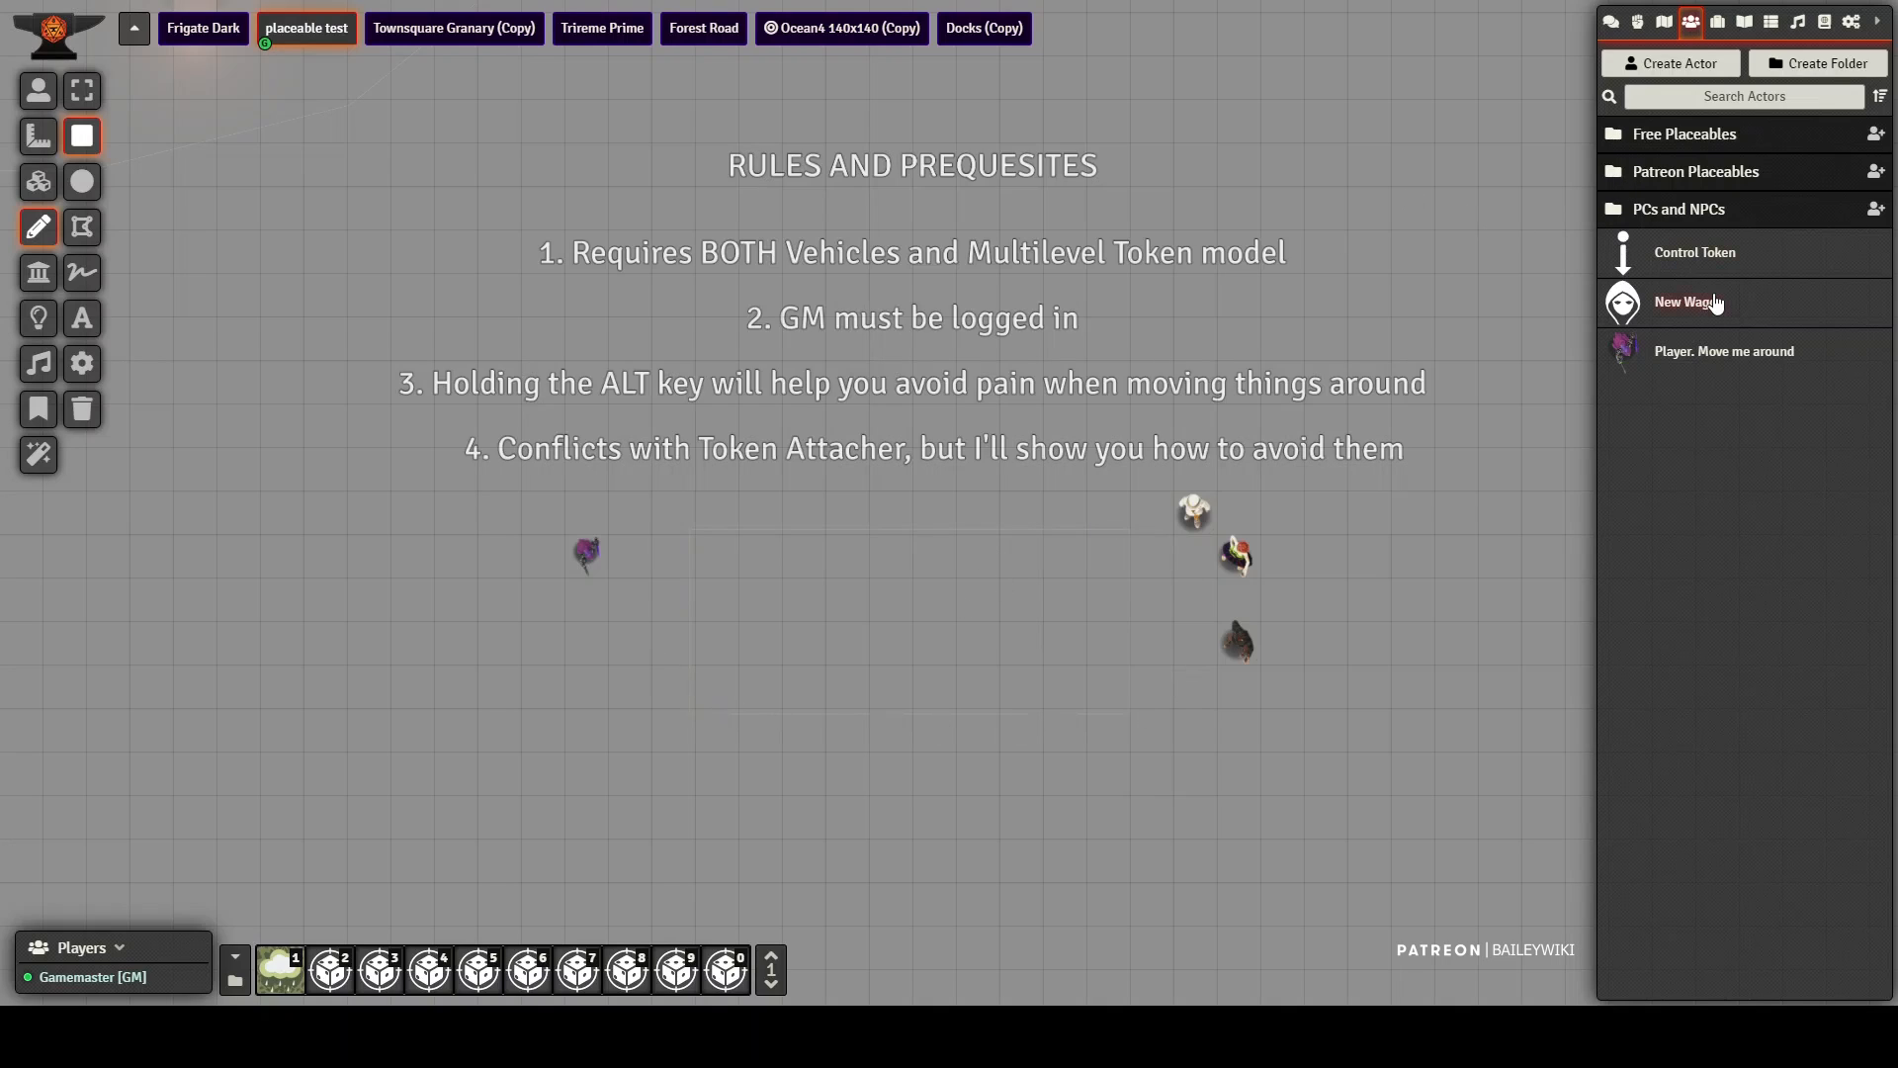
Step: Place a Control Token inside the rectangle and rename the token test1
left_click_drag(1683, 251, 929, 605)
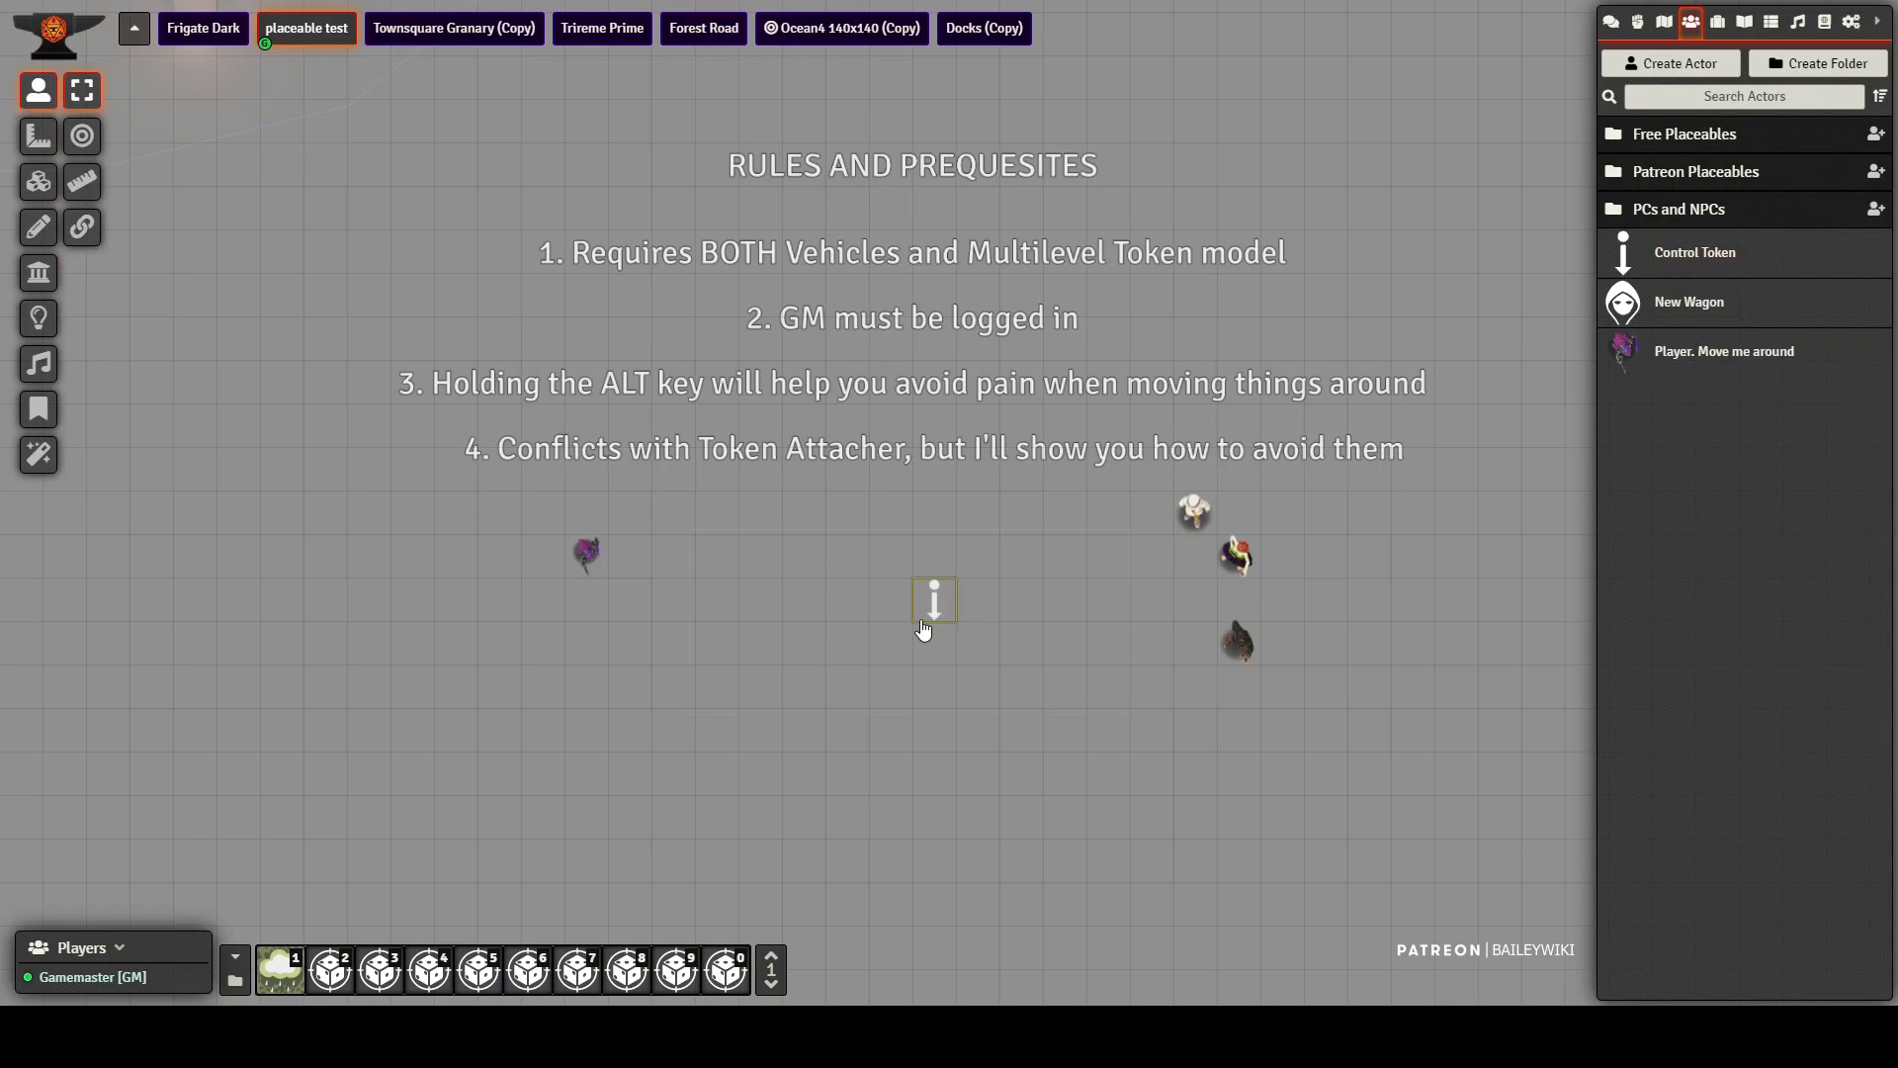
right_click(936, 599)
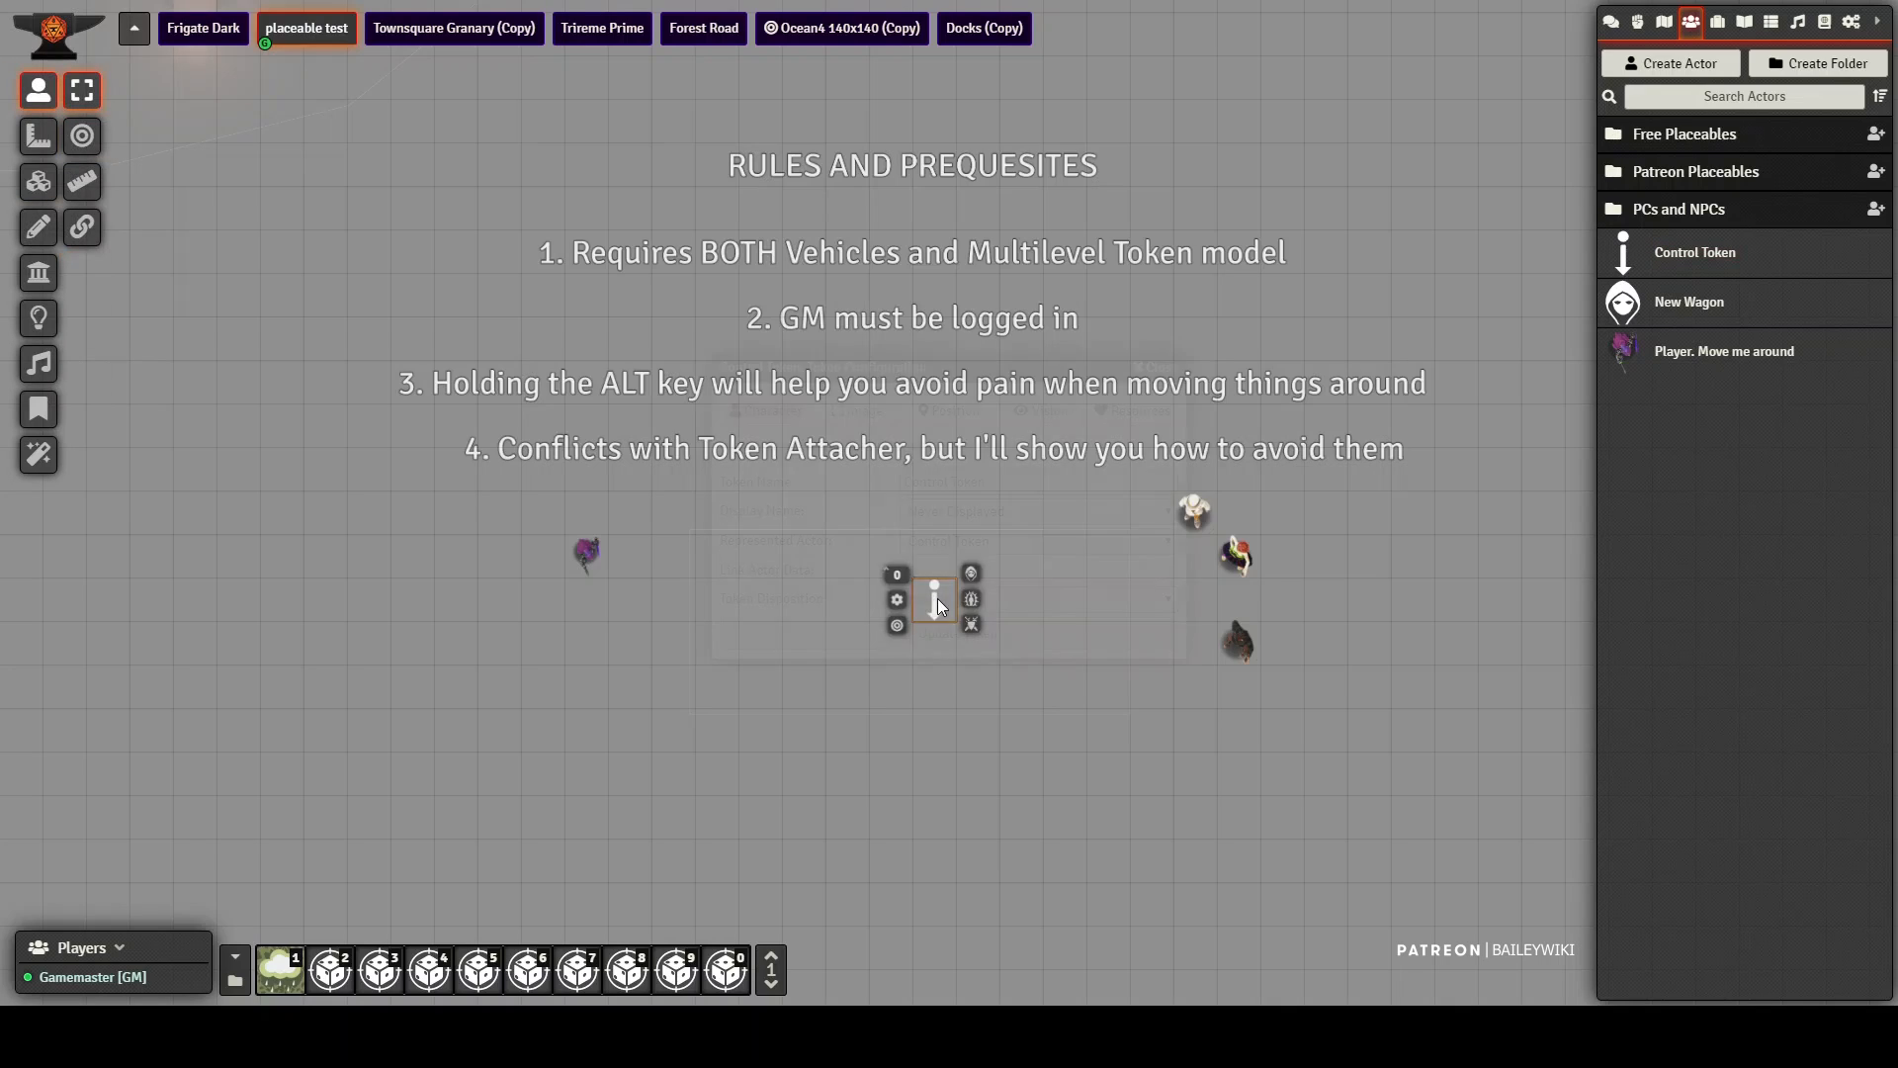
right_click(937, 598)
left_click_drag(984, 481, 806, 495)
type("test1")
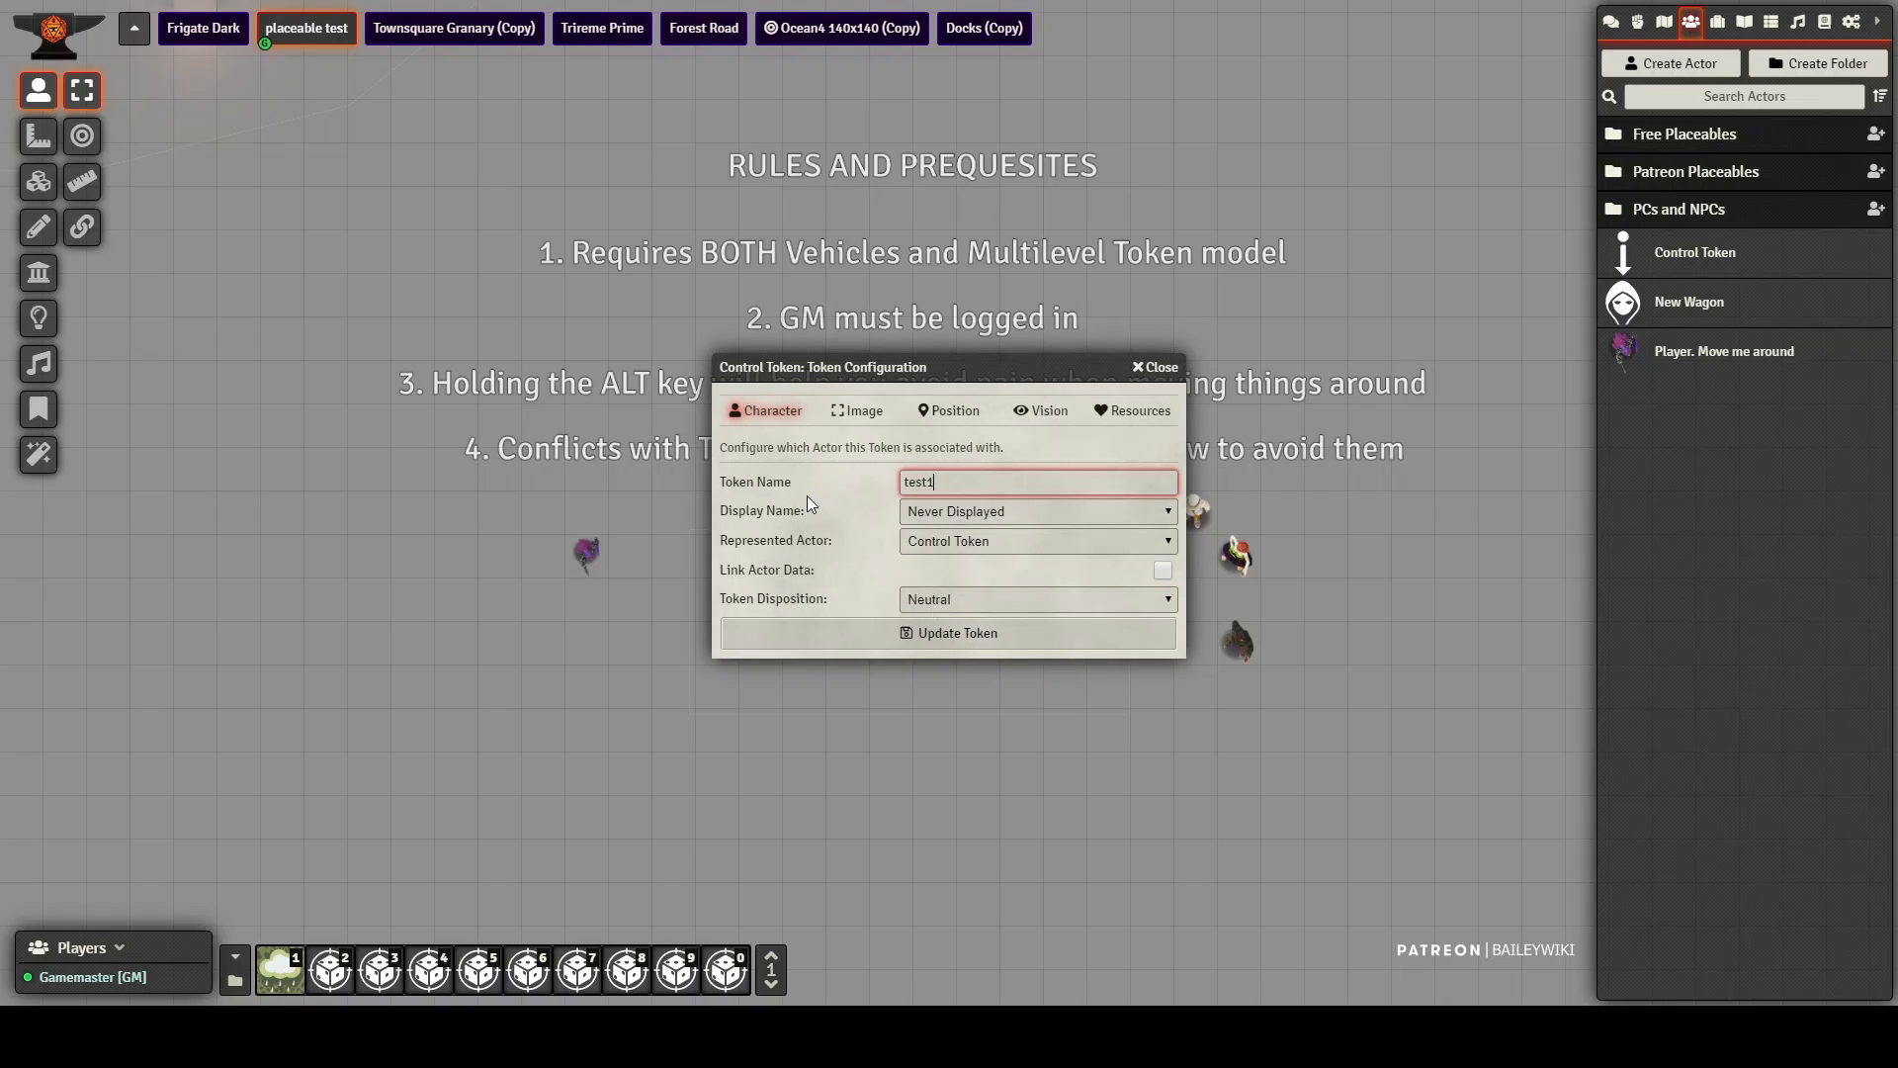
key("Return")
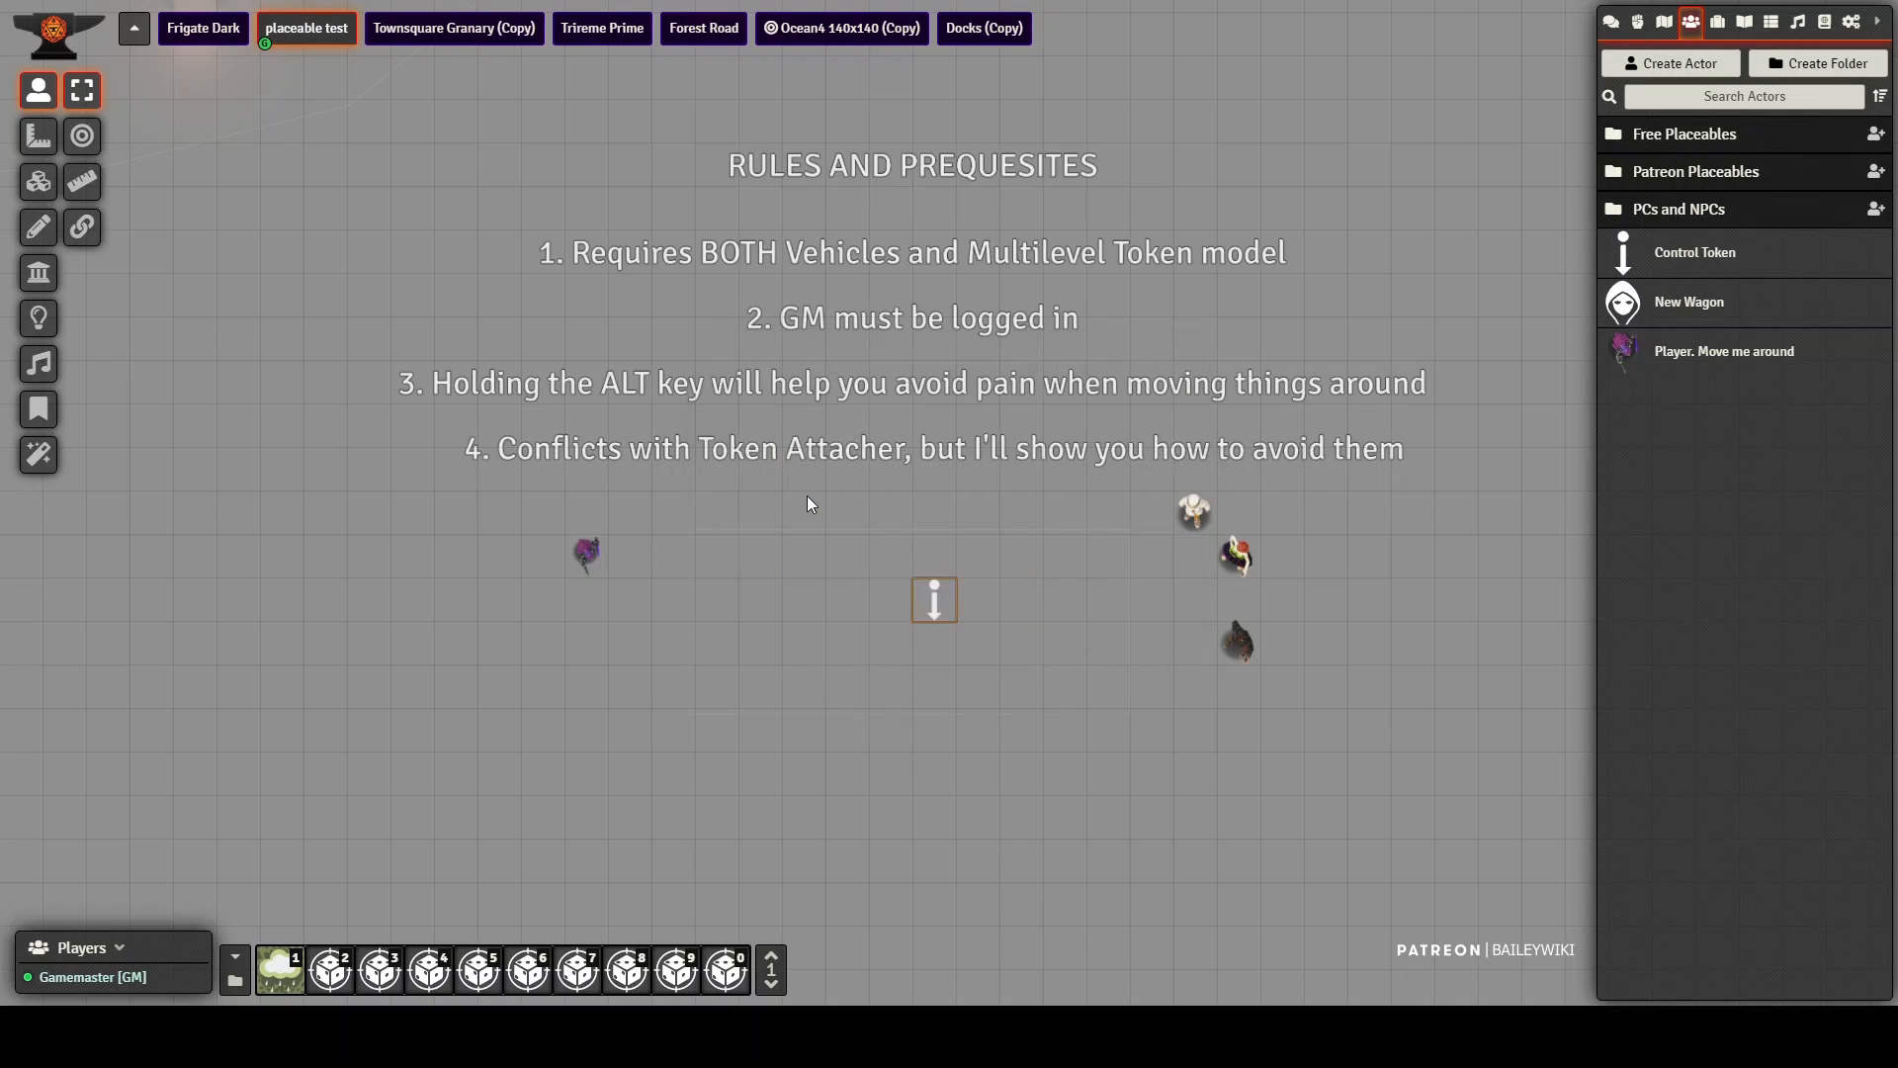
Step: Move the test1 control token one square left and bring the player token inside the vehicle rectangle
left_click_drag(930, 613, 893, 603)
left_click_drag(586, 556, 717, 555)
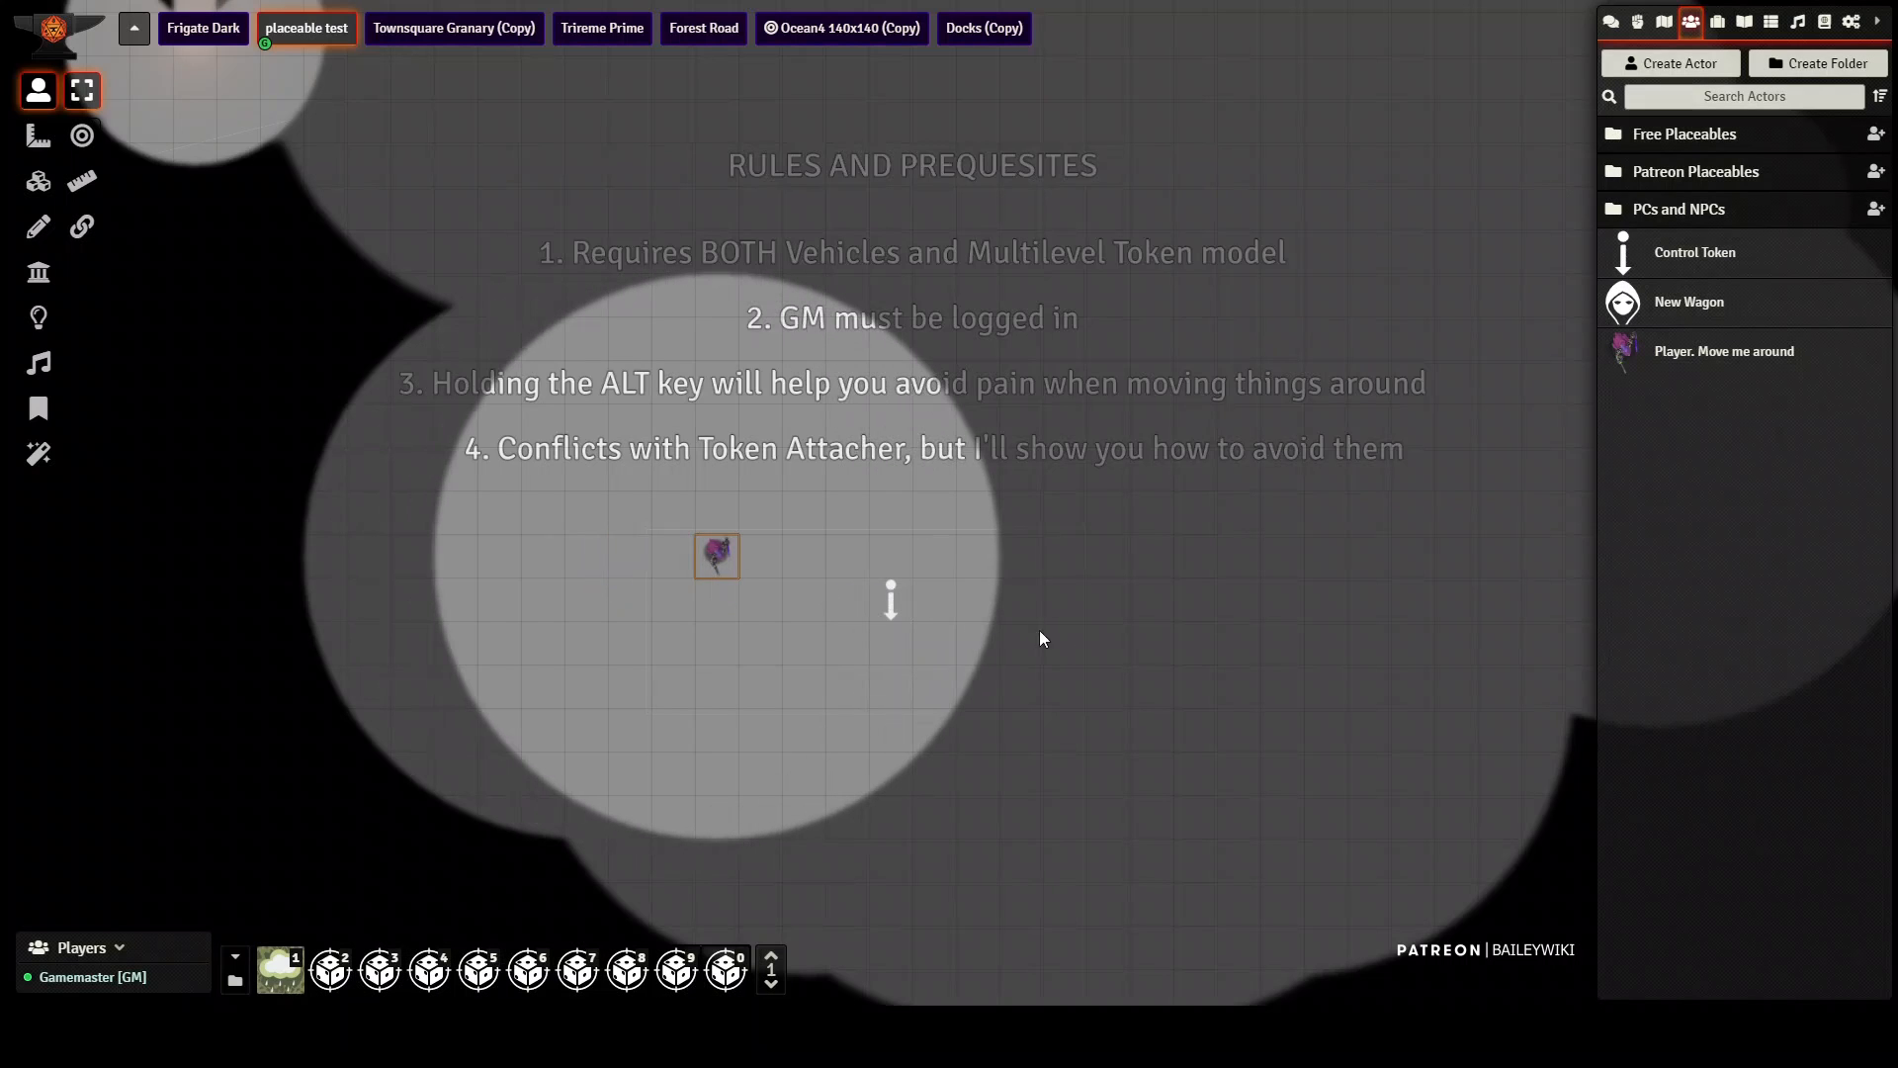
left_click(1222, 654)
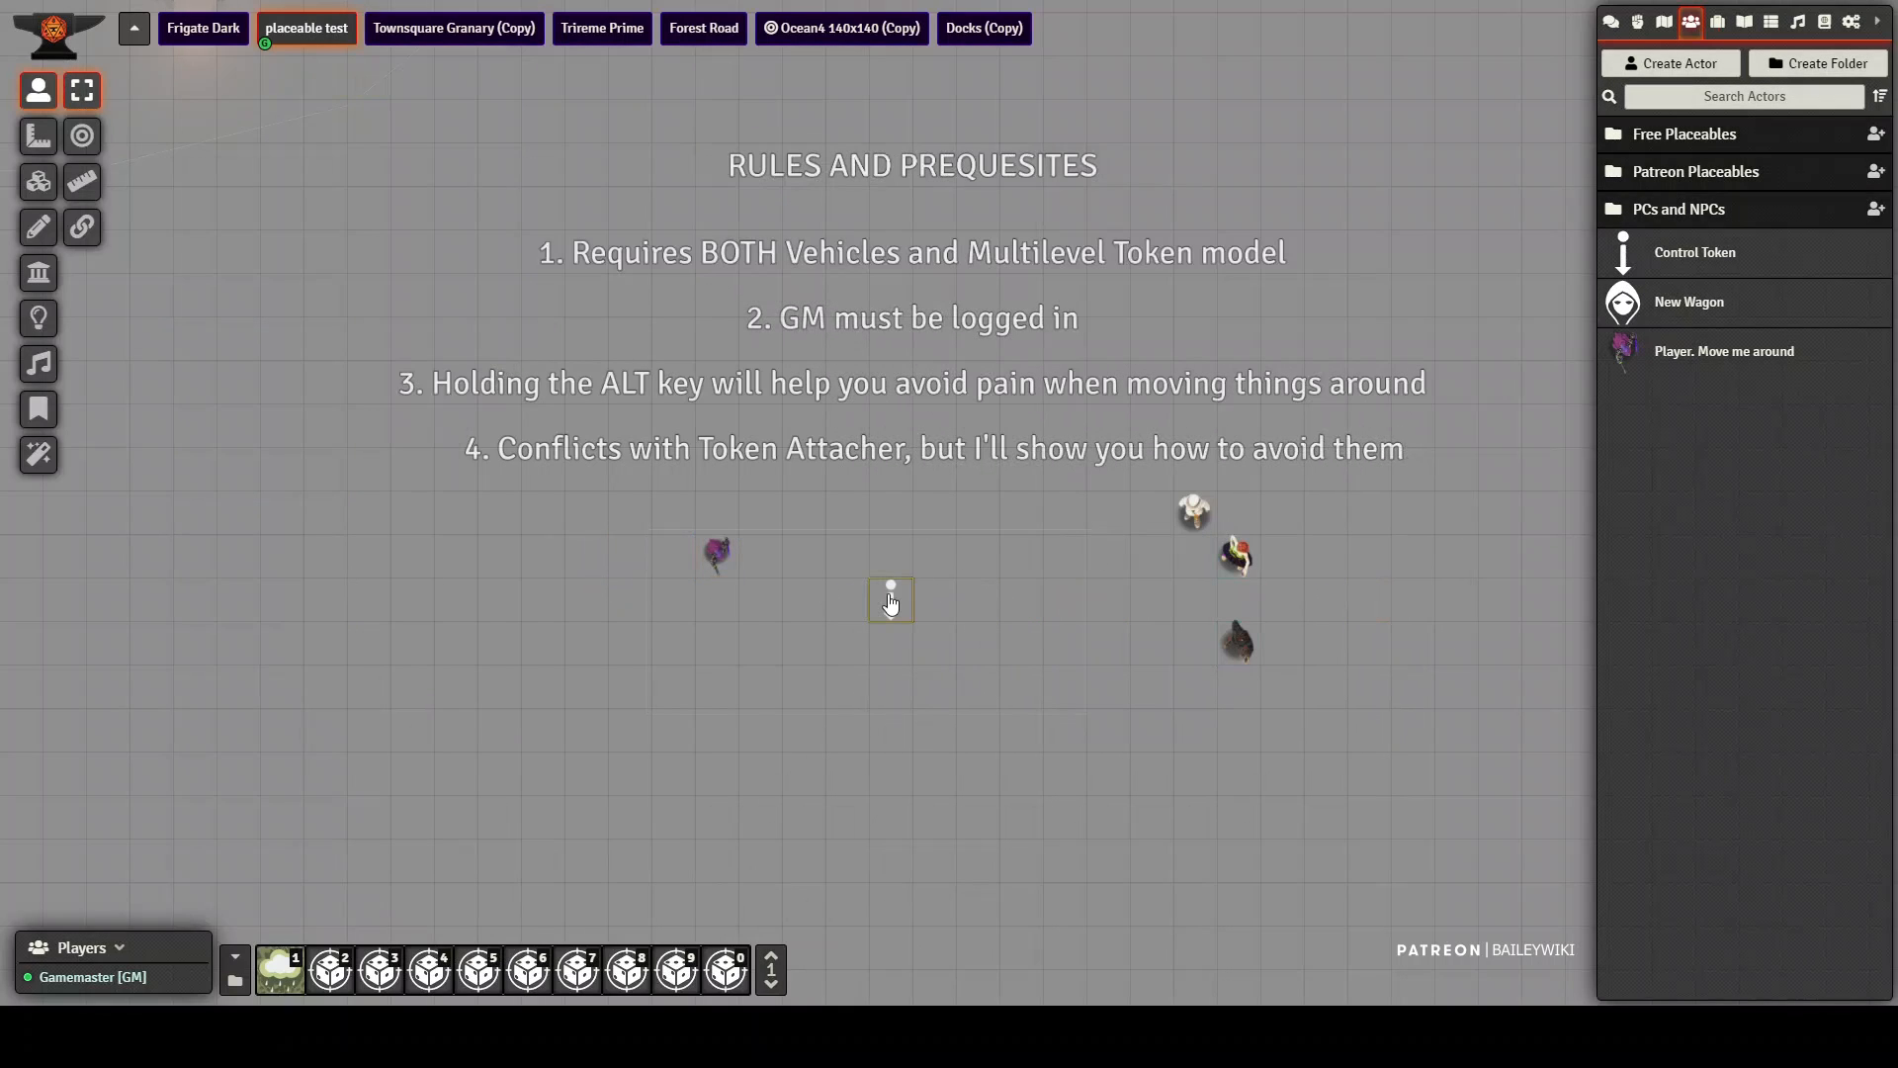
Step: Move the test1 control token left and right across the scene so the vehicle carries the player token
left_click_drag(891, 603, 765, 609)
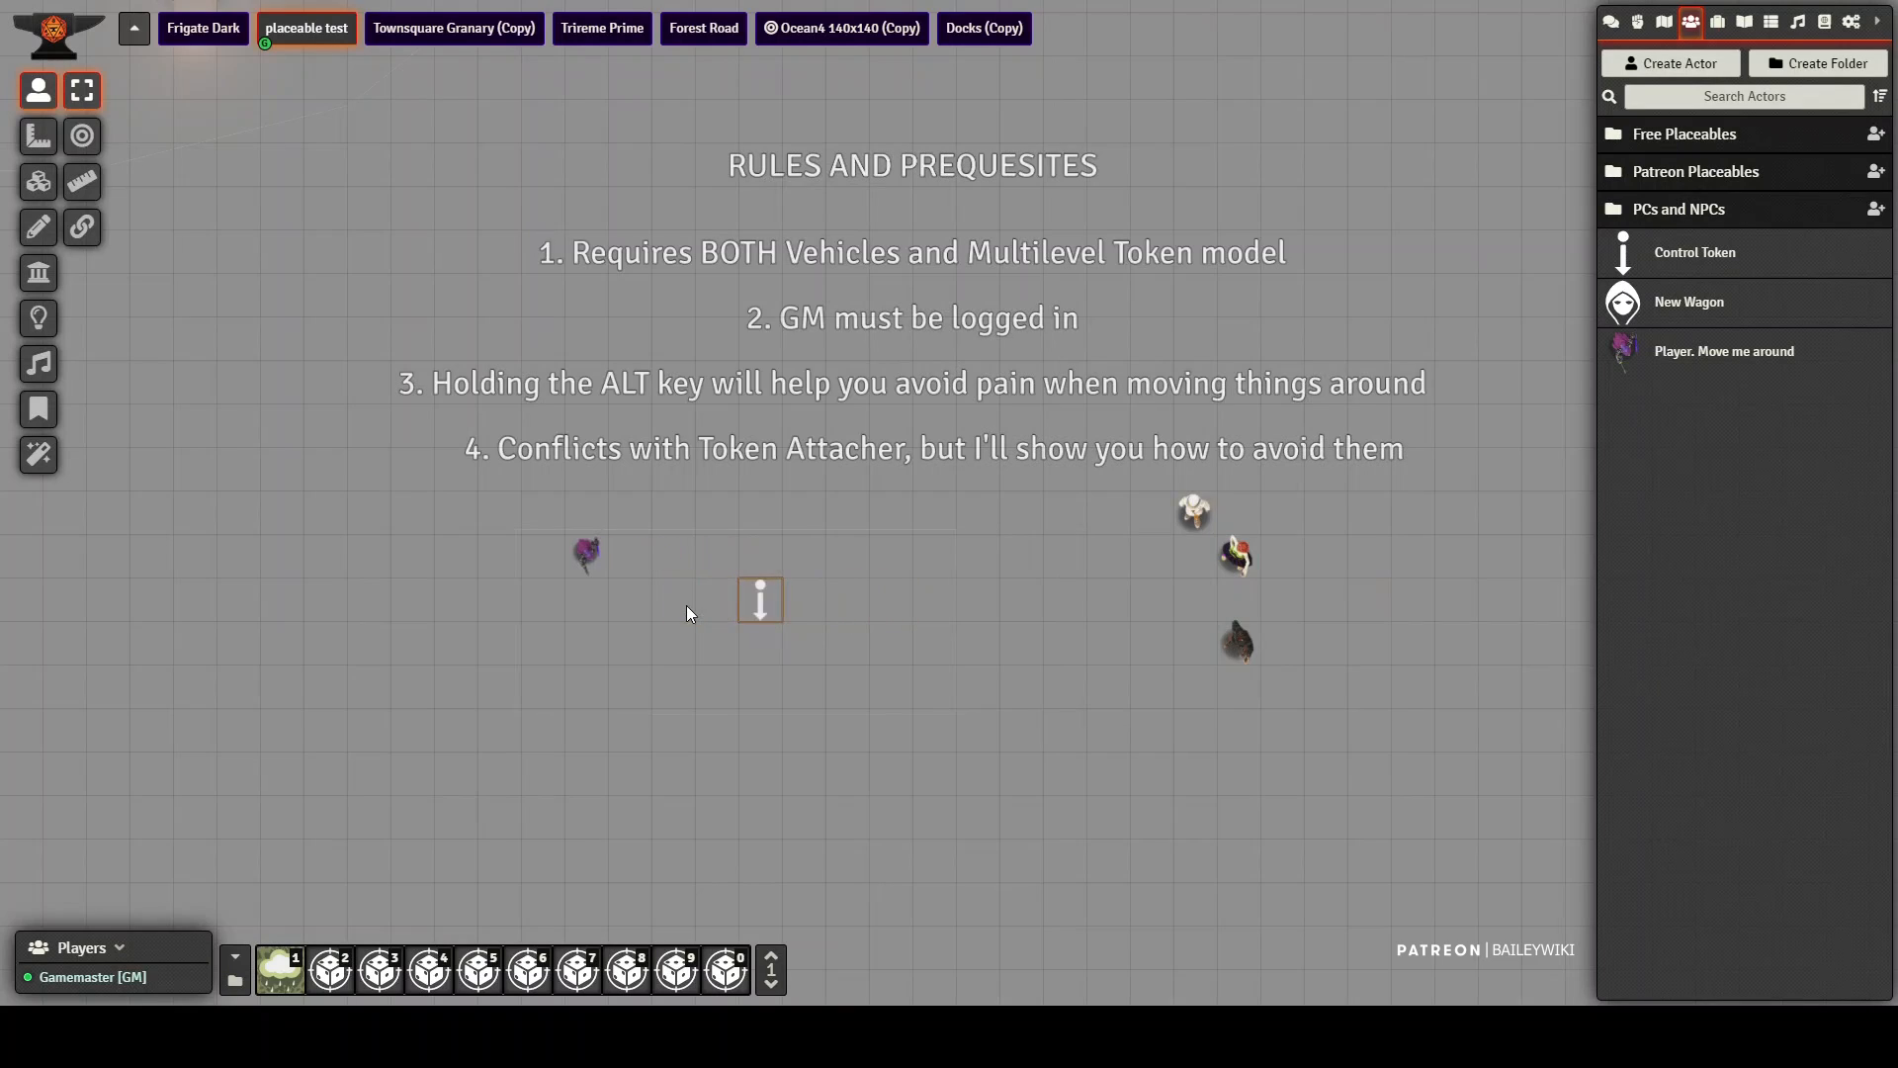
key("Left")
key("Left")
left_click_drag(620, 607, 716, 603)
key("Right")
key("Right")
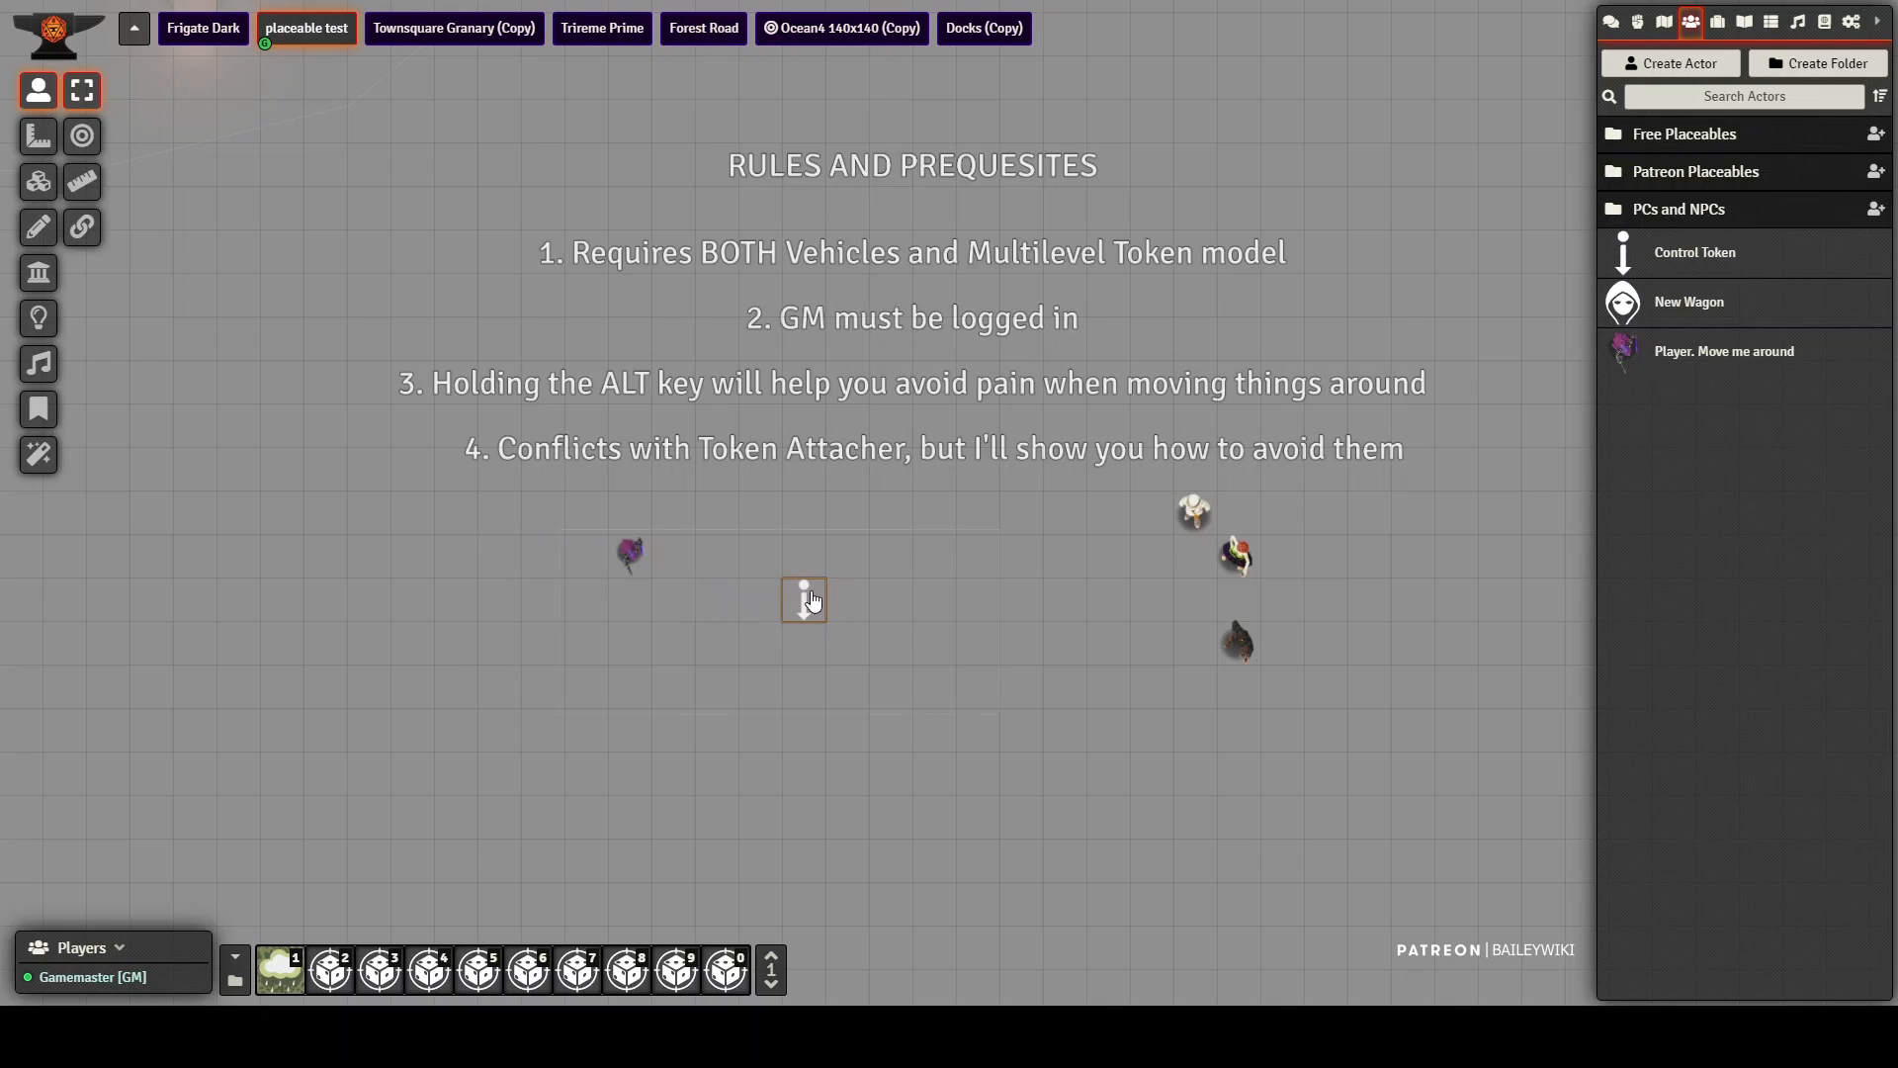
Step: Move the test1 control token toward the three standing character tokens and back, so the vehicle picks them up with the player token
key("alt")
left_click_drag(795, 604, 1001, 596)
key("alt")
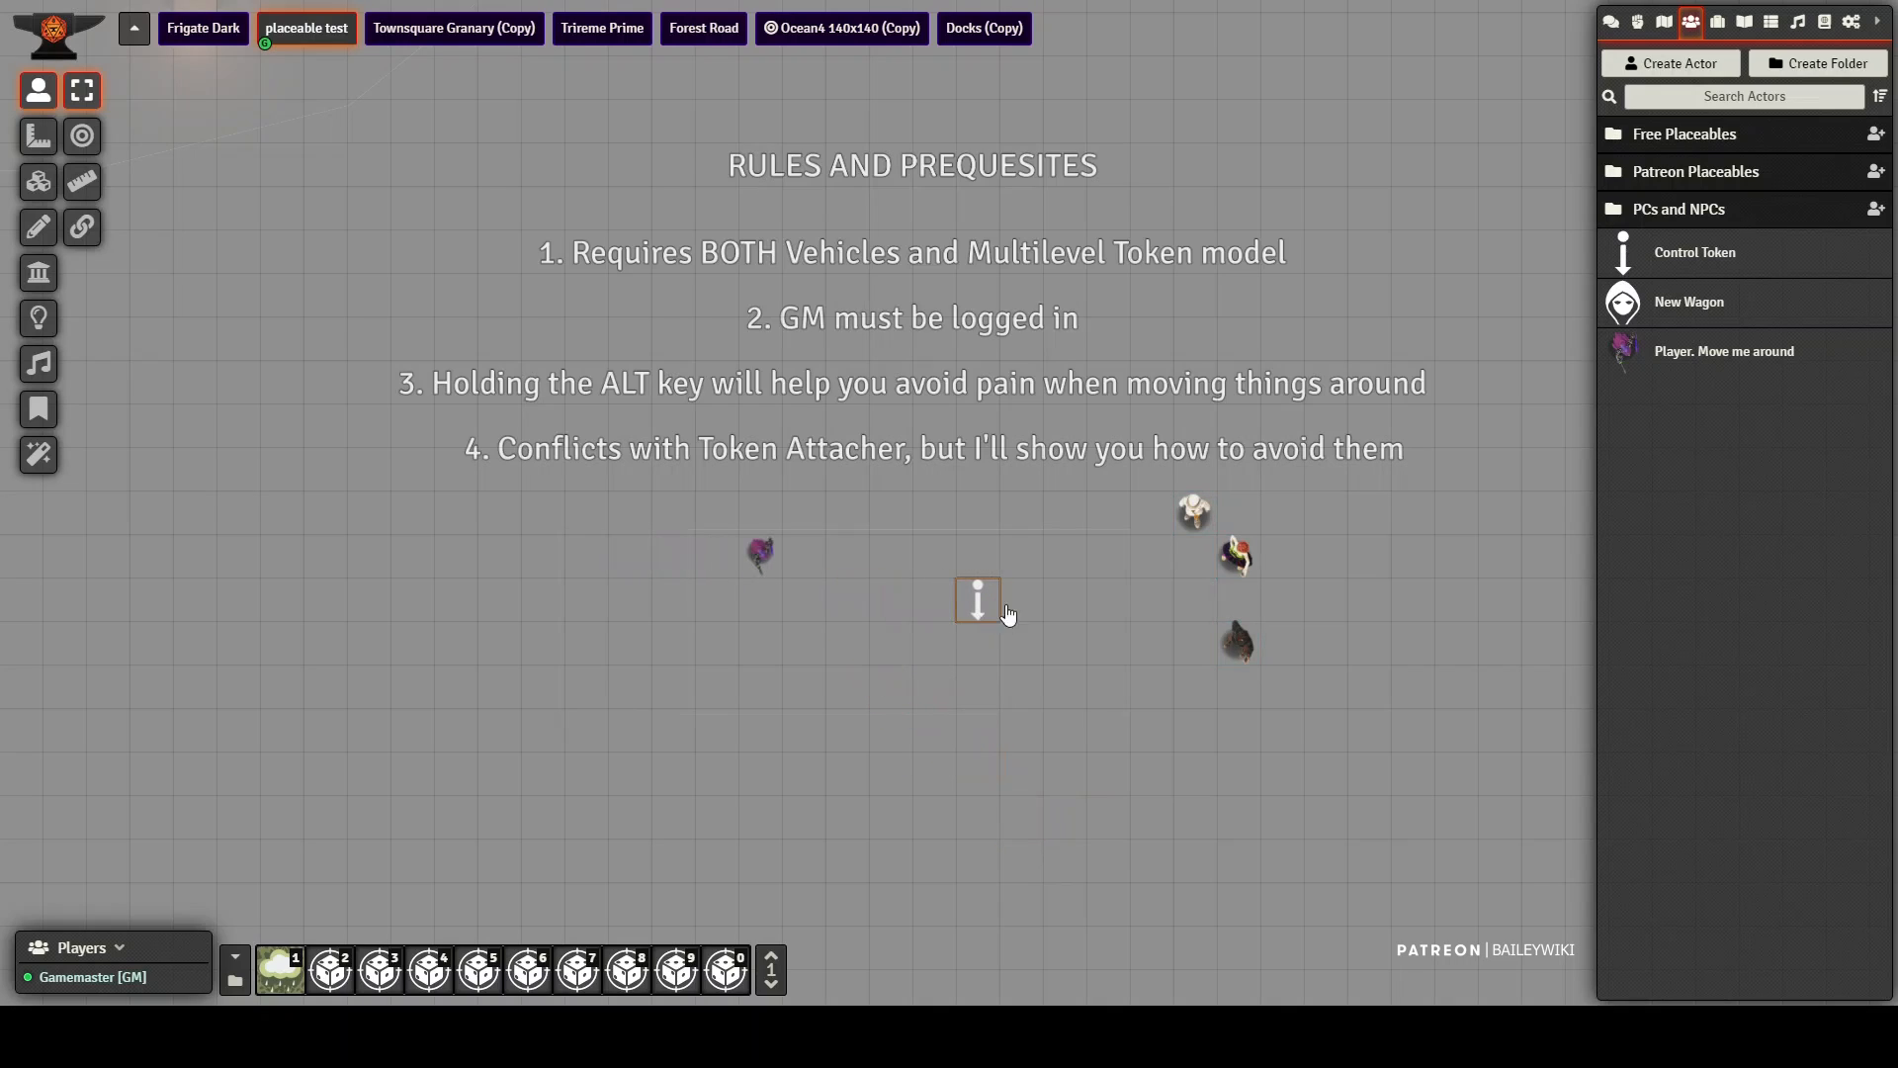
left_click_drag(1116, 590, 1194, 540)
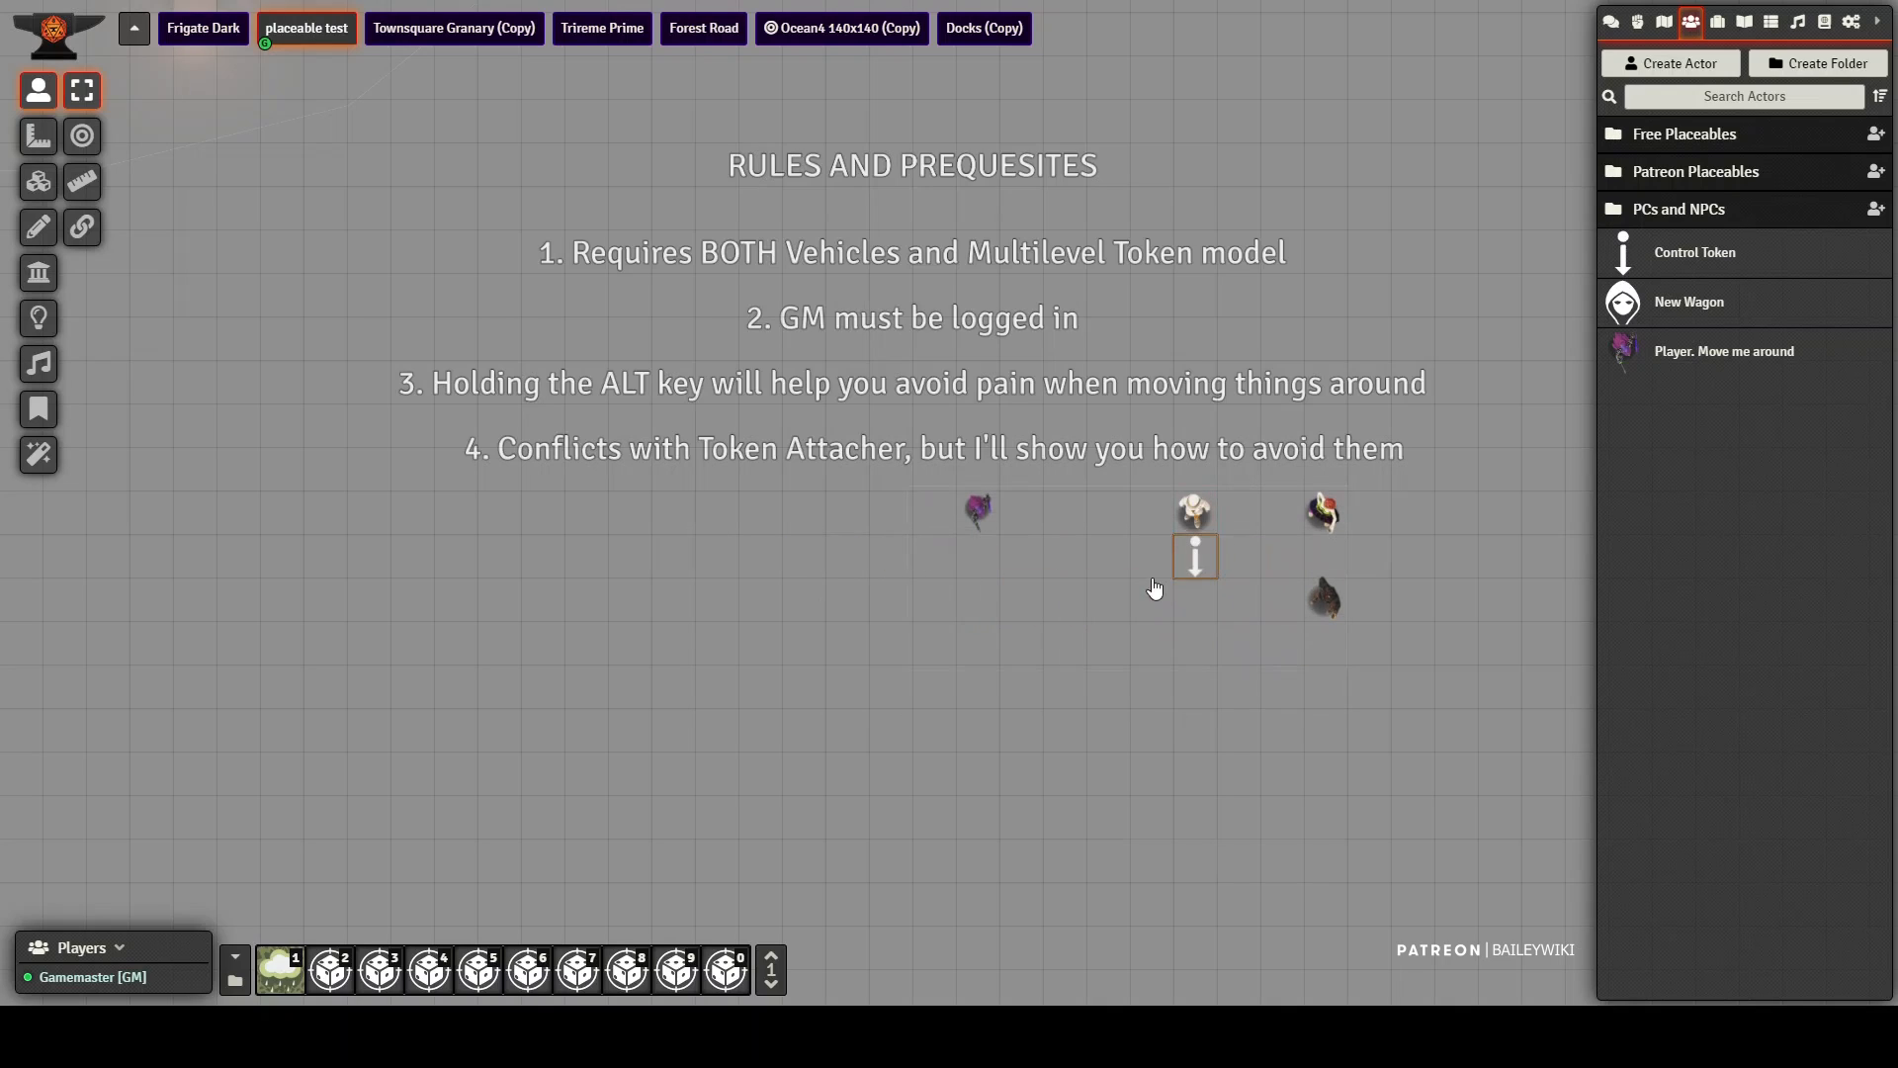
left_click_drag(1101, 628, 852, 655)
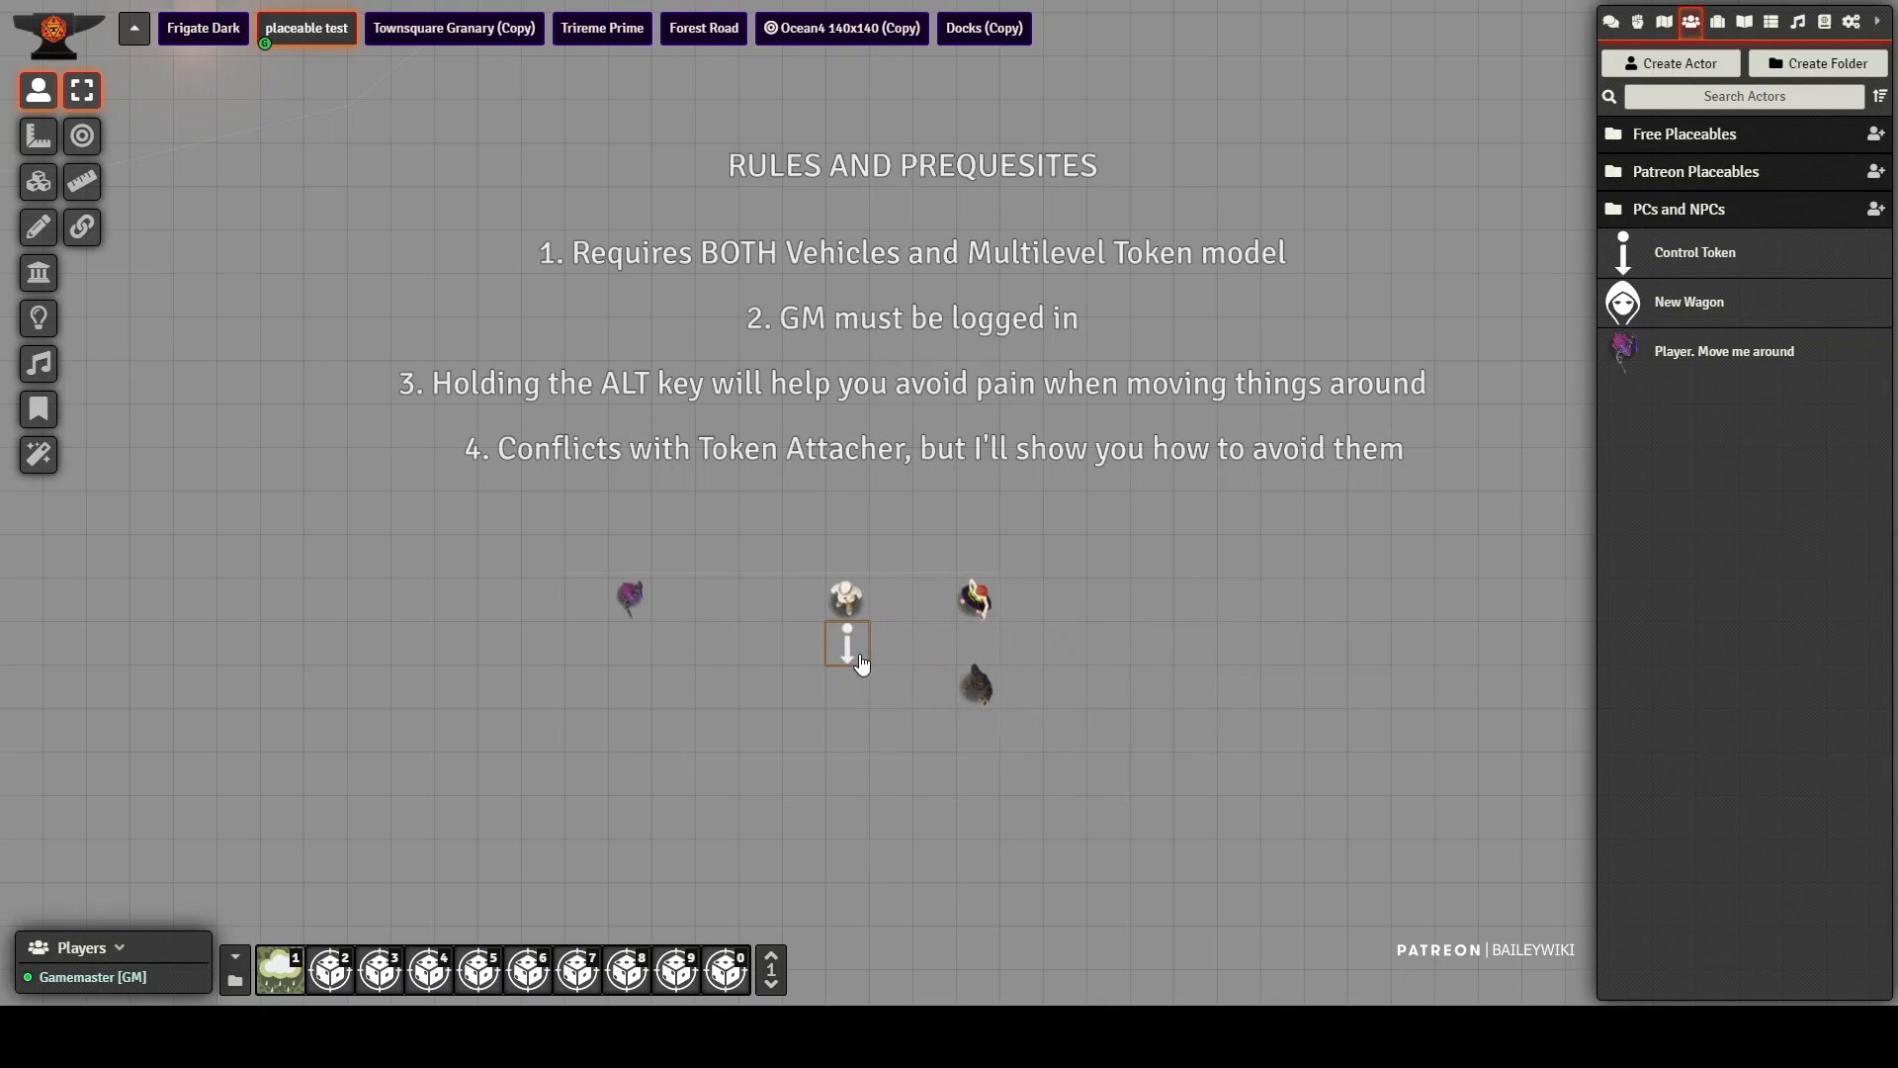
Step: Place the horse tile from modules/baileywiki-maps-premium/maps/misc/vehicles inside the vehicle area between the player and control tokens
left_click(38, 183)
left_click(82, 181)
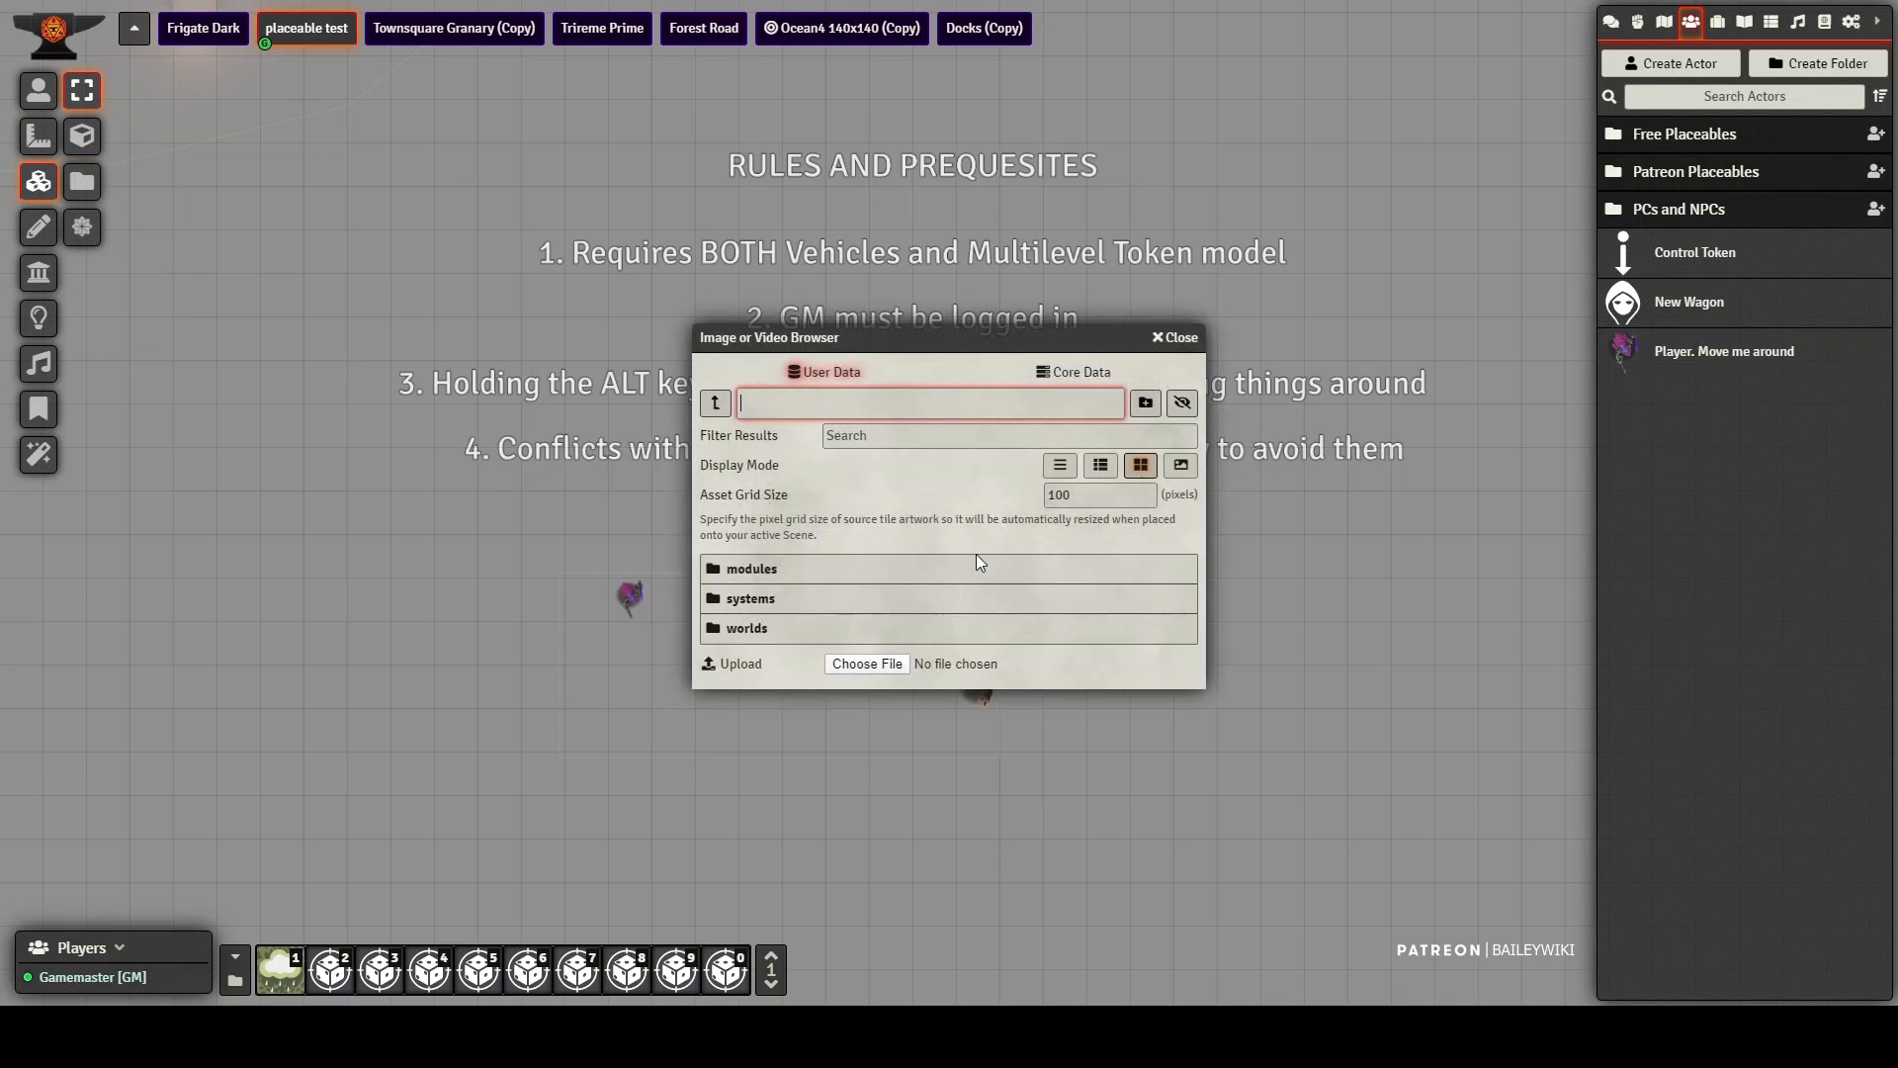
left_click(746, 574)
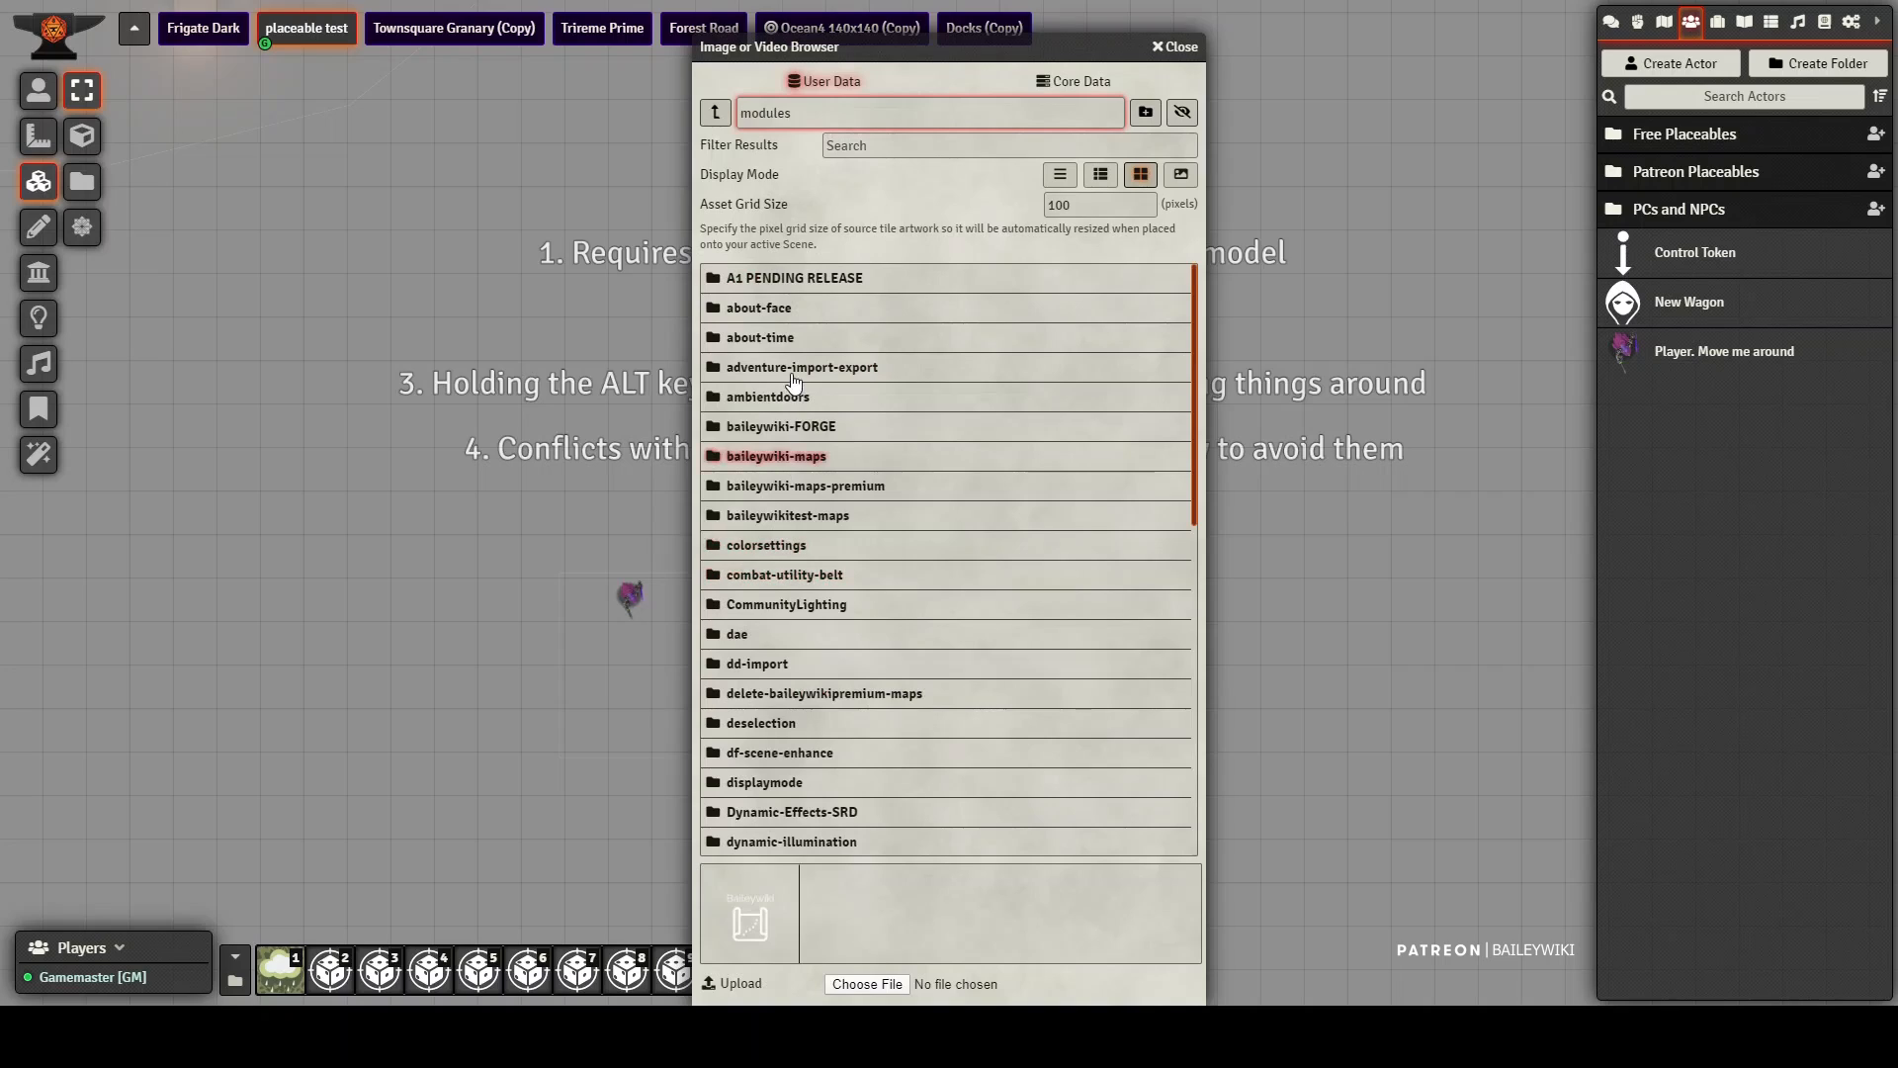
left_click(808, 486)
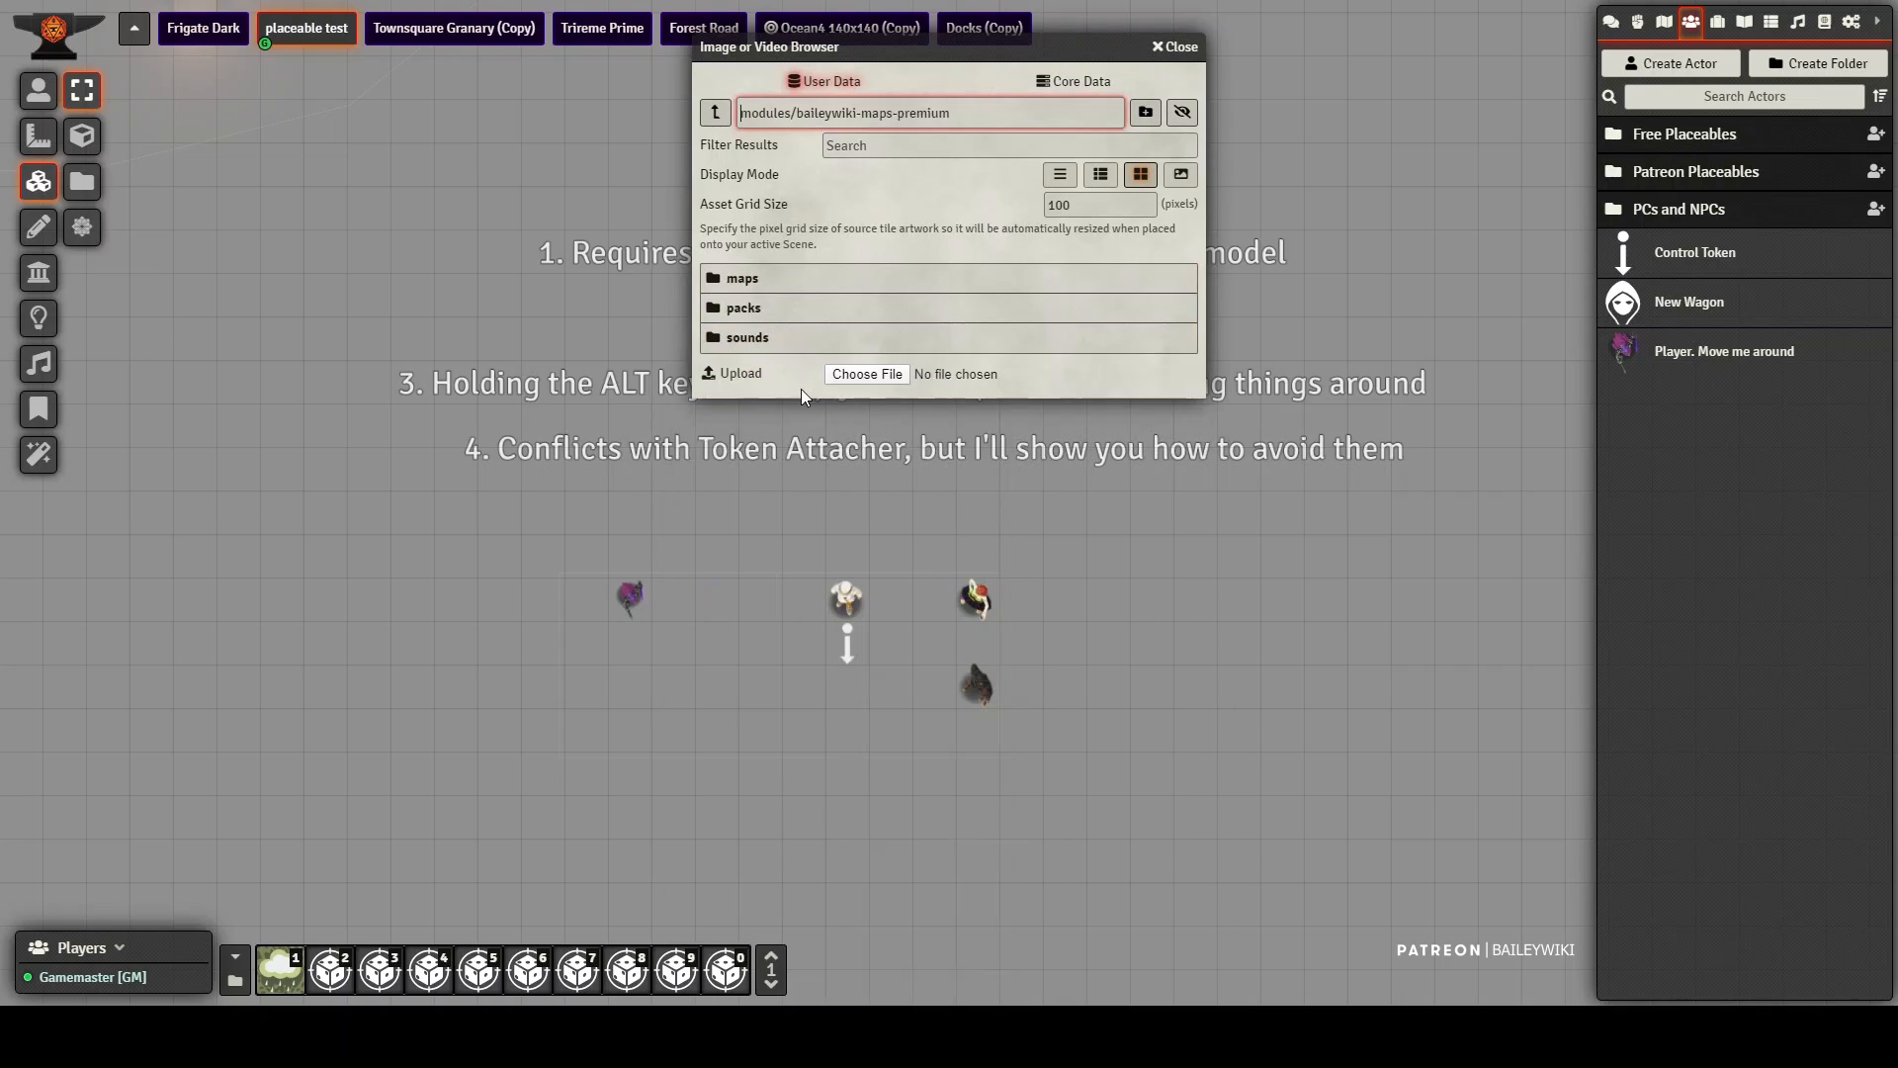
left_click(744, 280)
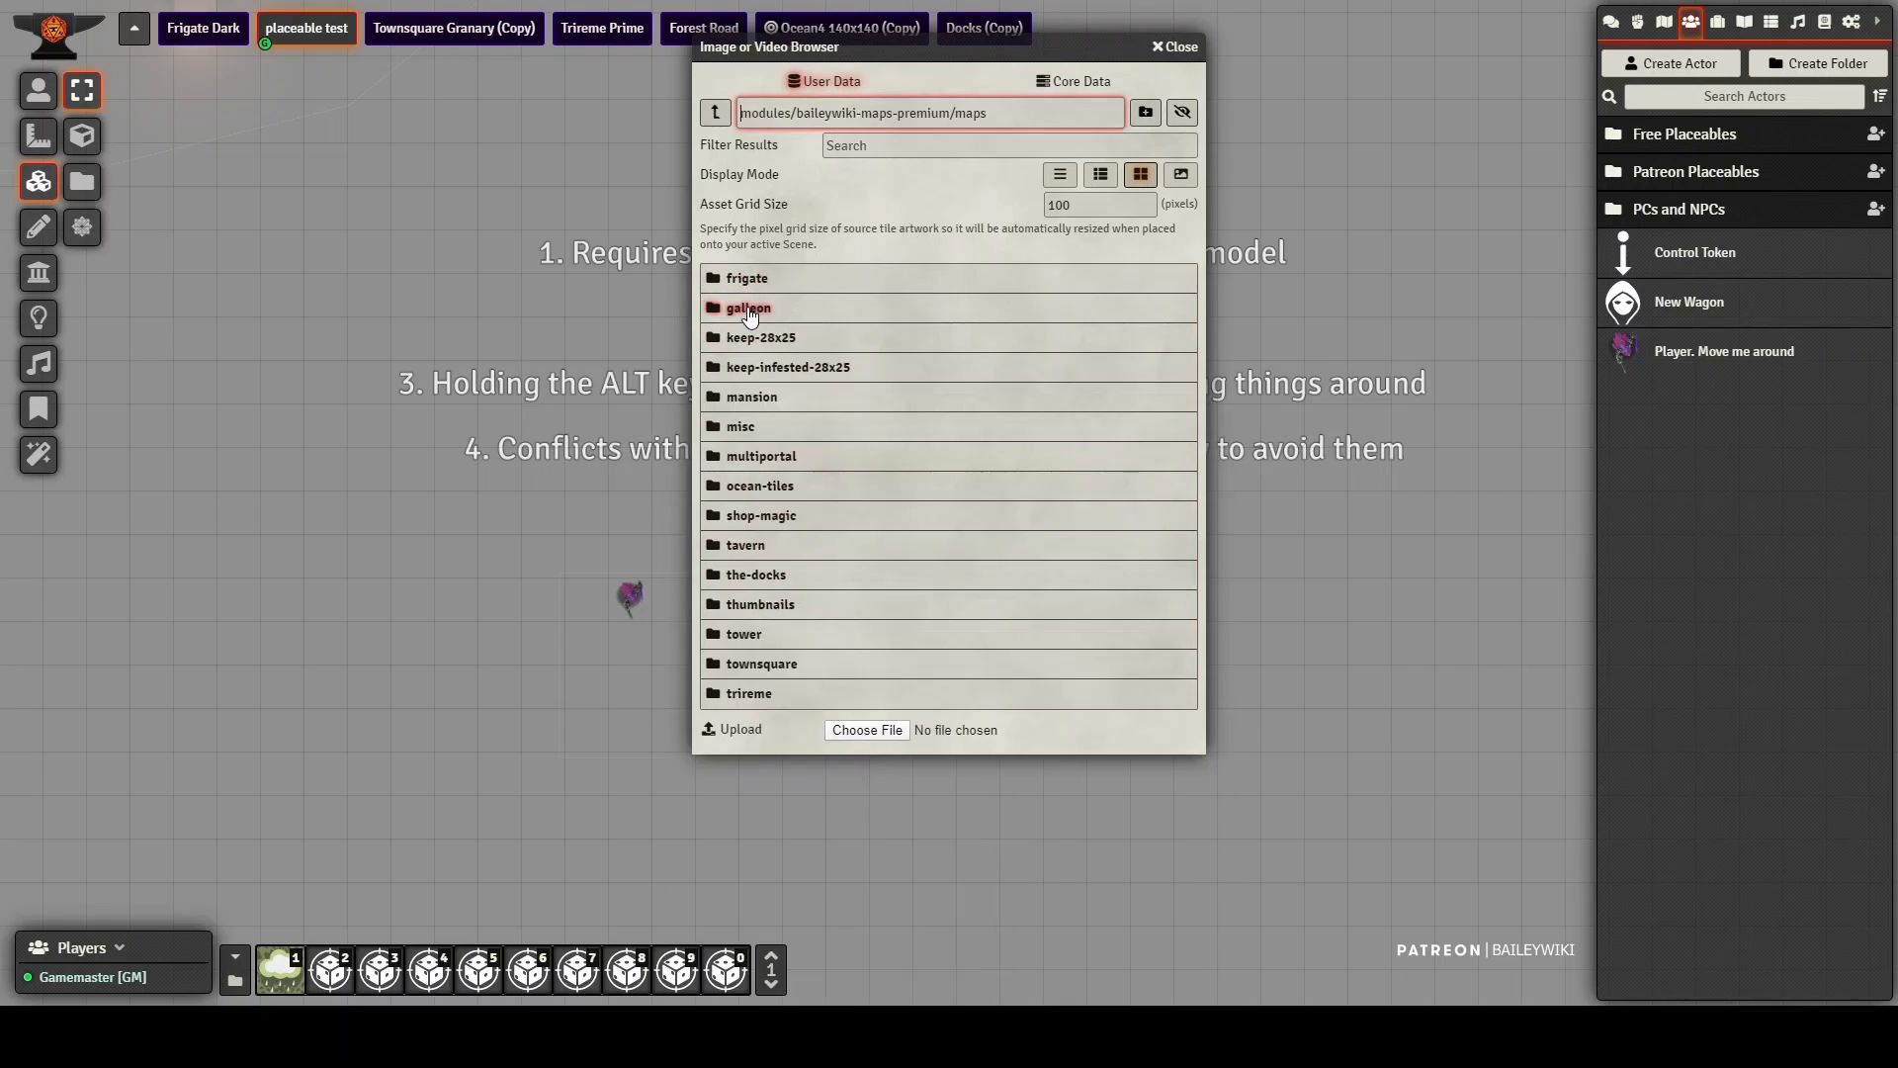
left_click(740, 428)
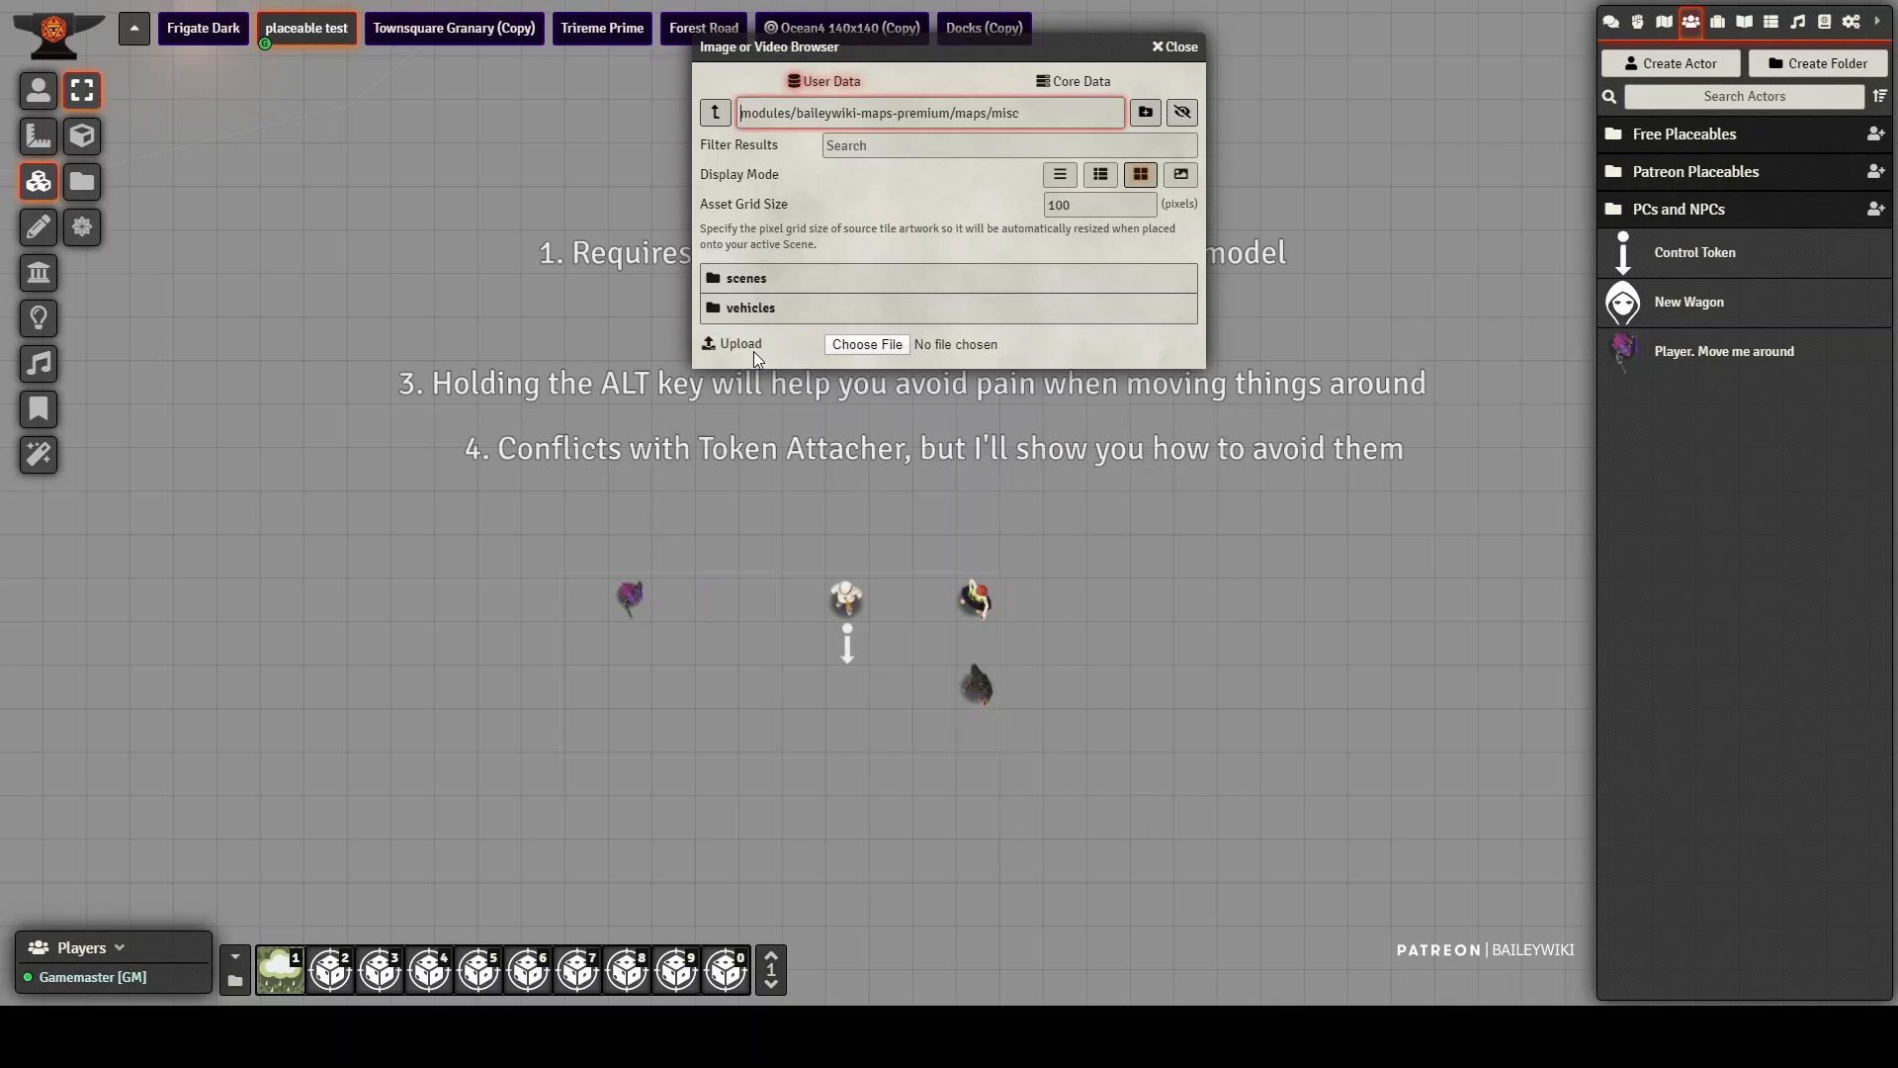
left_click(751, 310)
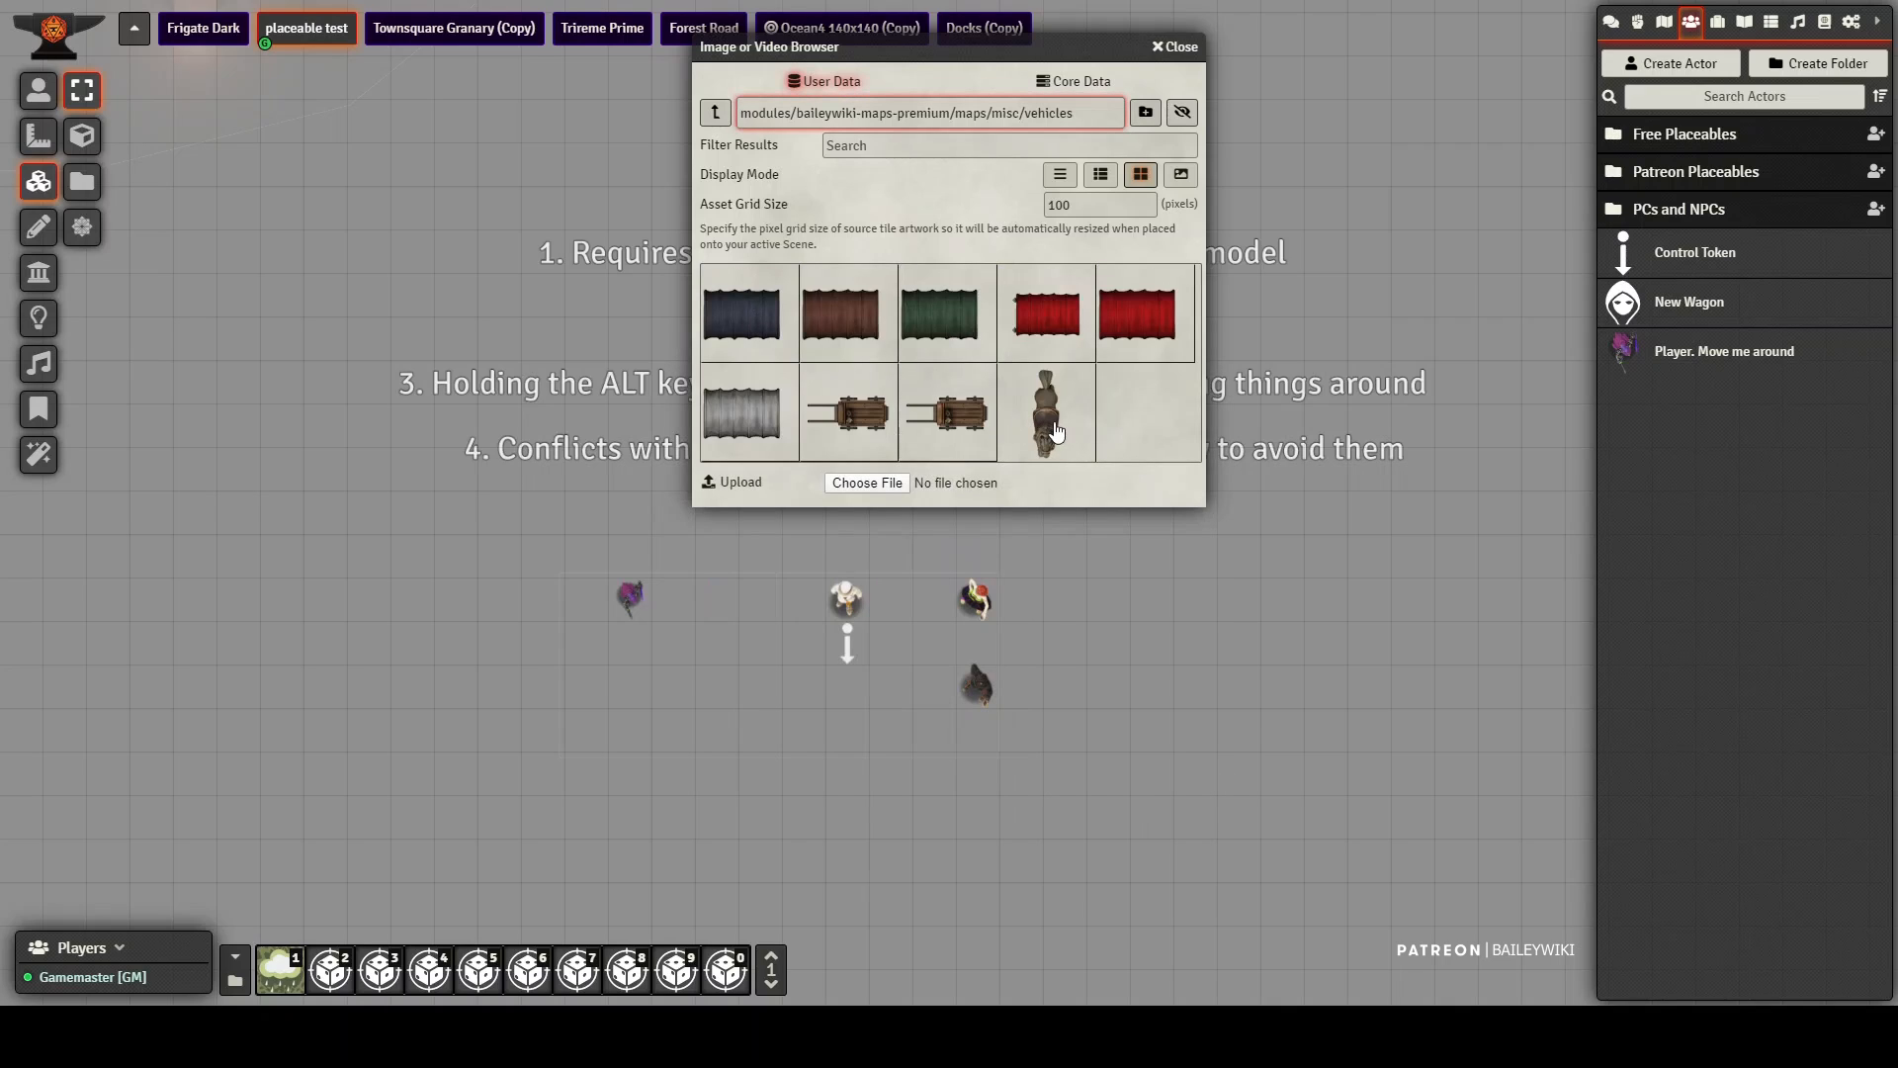
left_click_drag(745, 644, 743, 644)
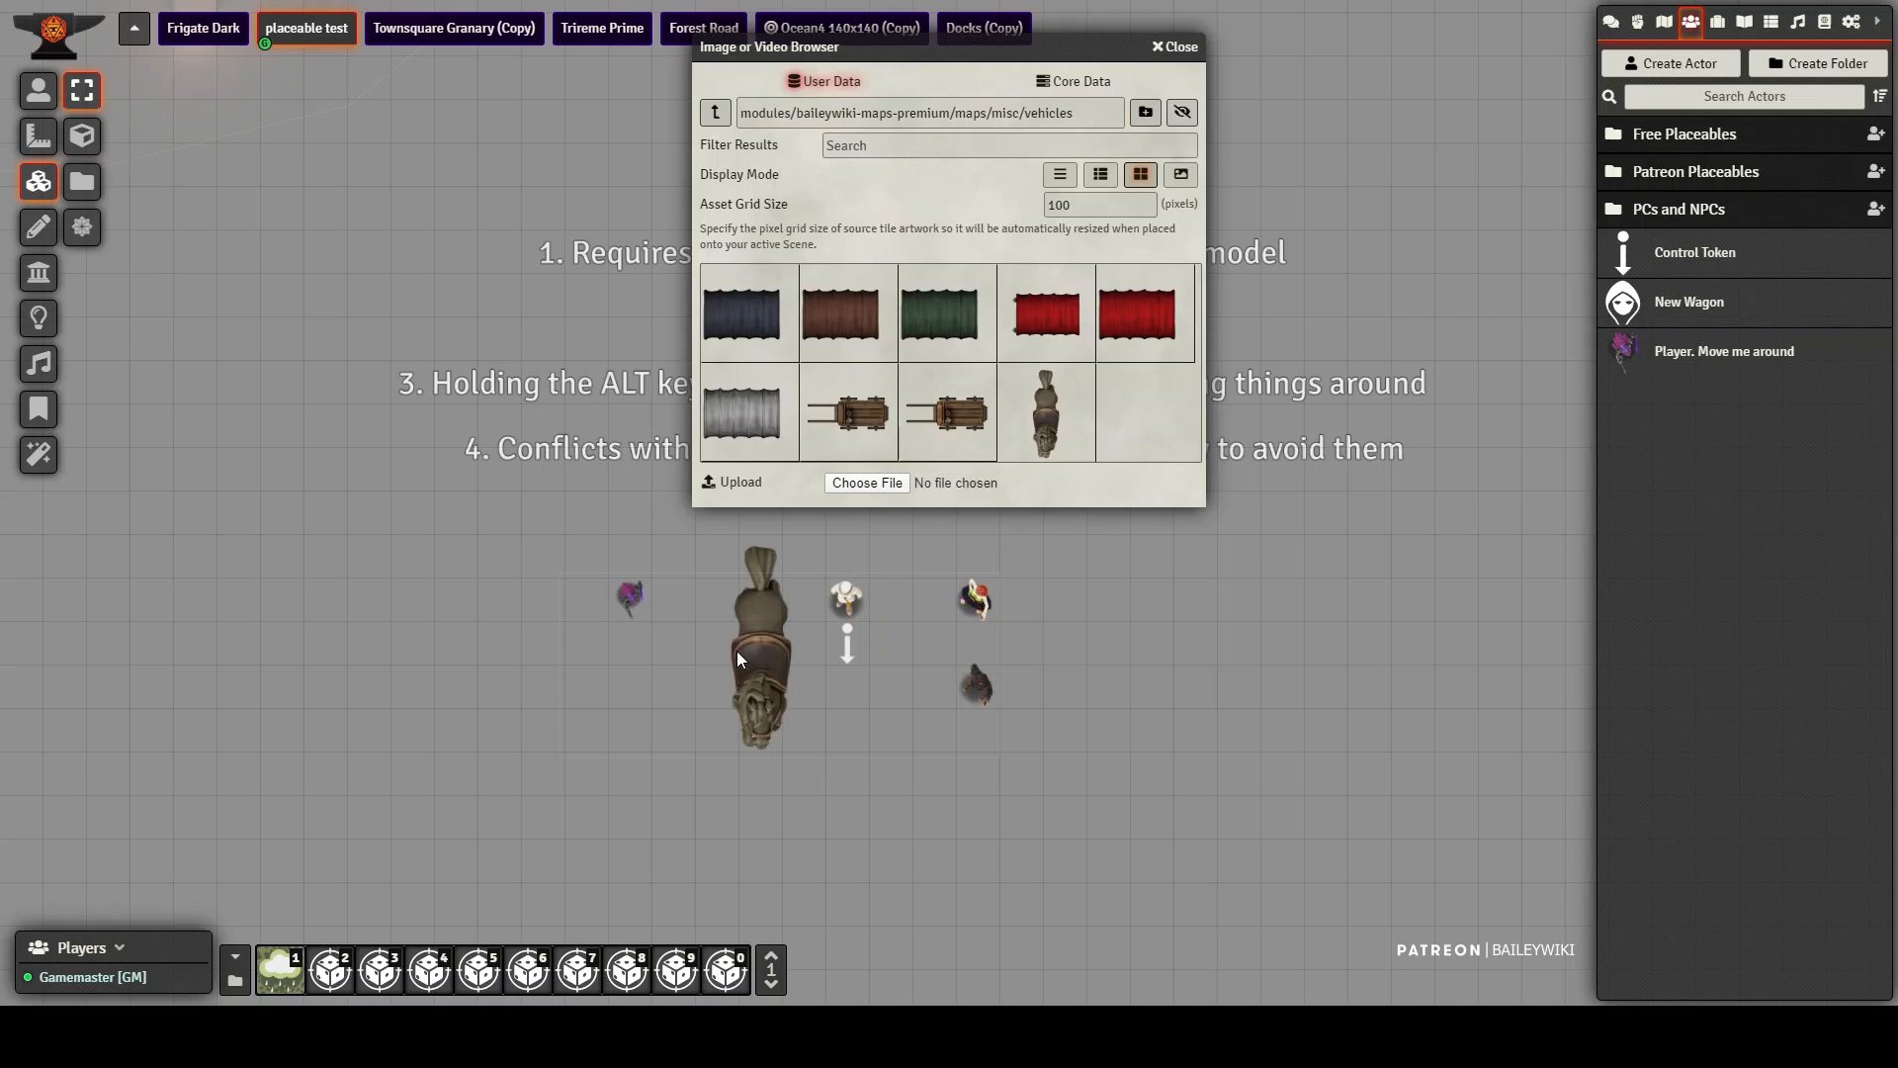
left_click(1182, 47)
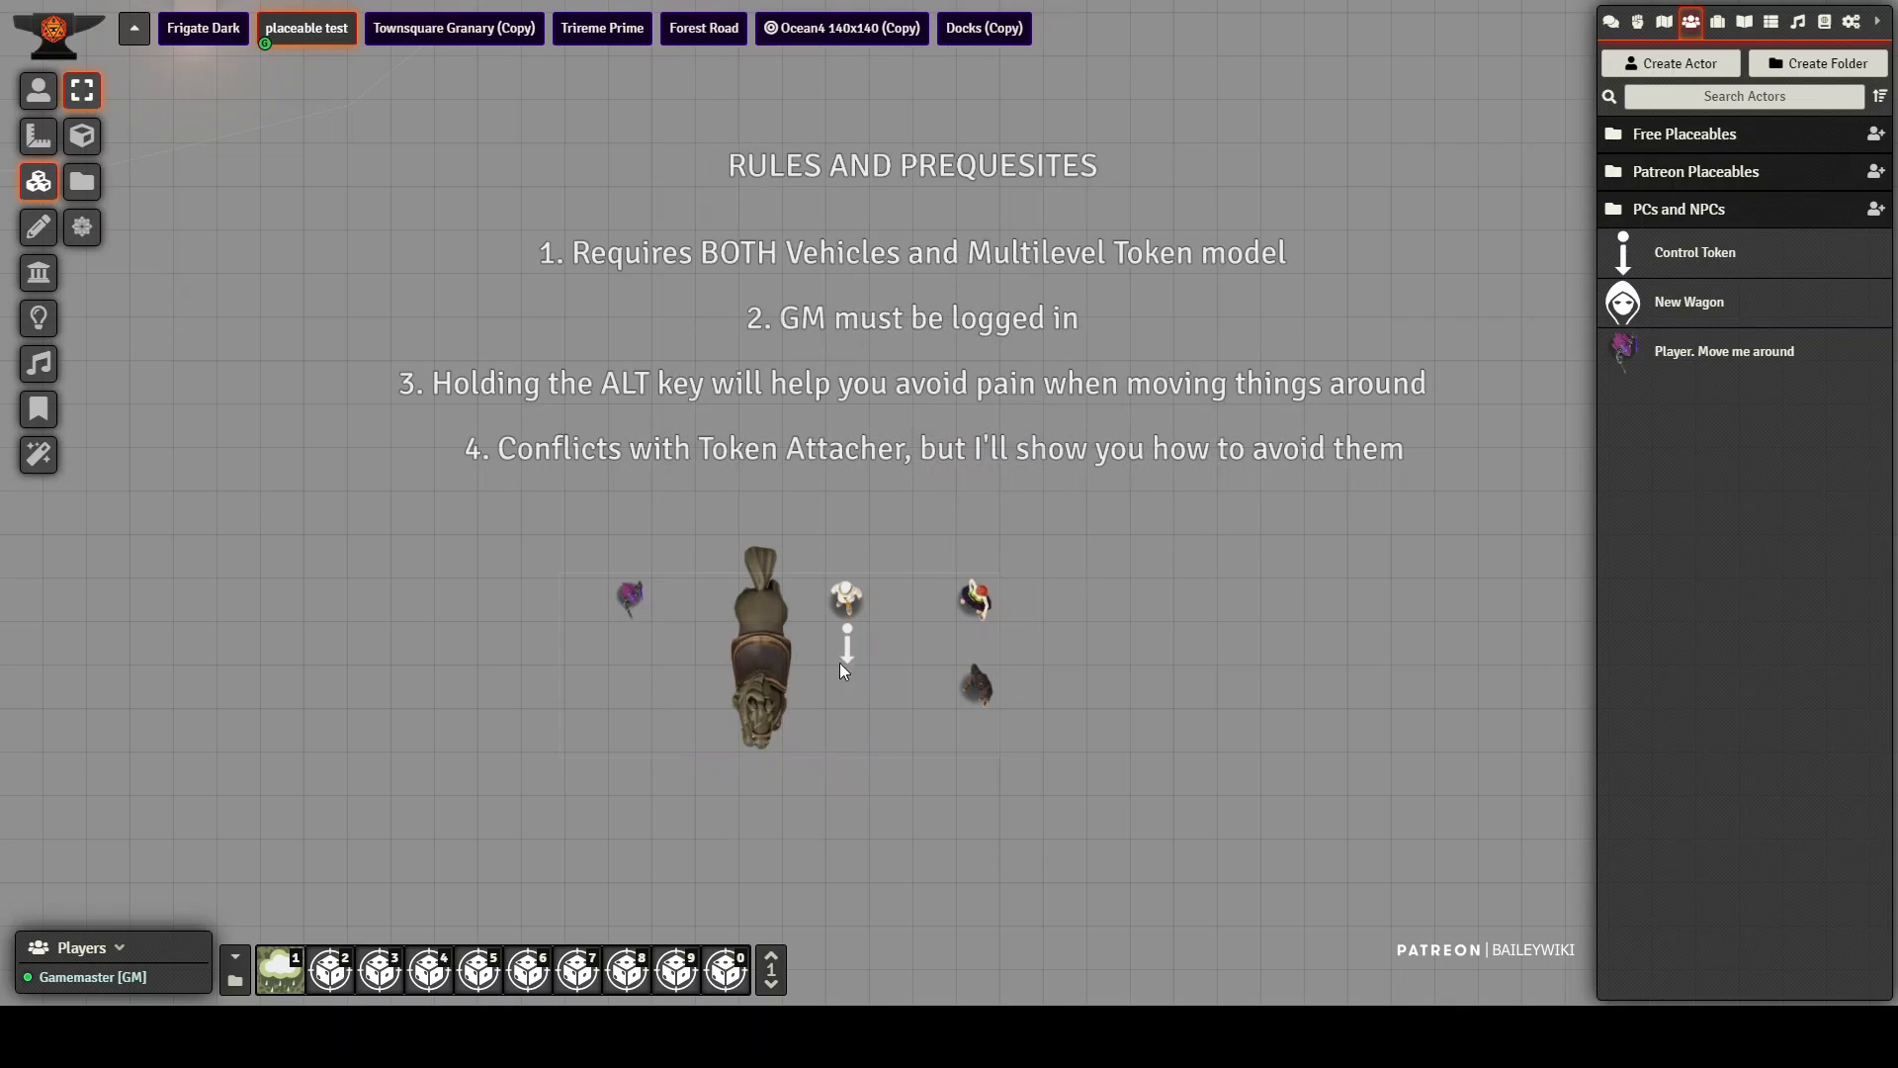
Step: Reposition the horse tile beside the player token, leaving the control token uncovered
left_click(852, 637)
left_click_drag(852, 637, 914, 637)
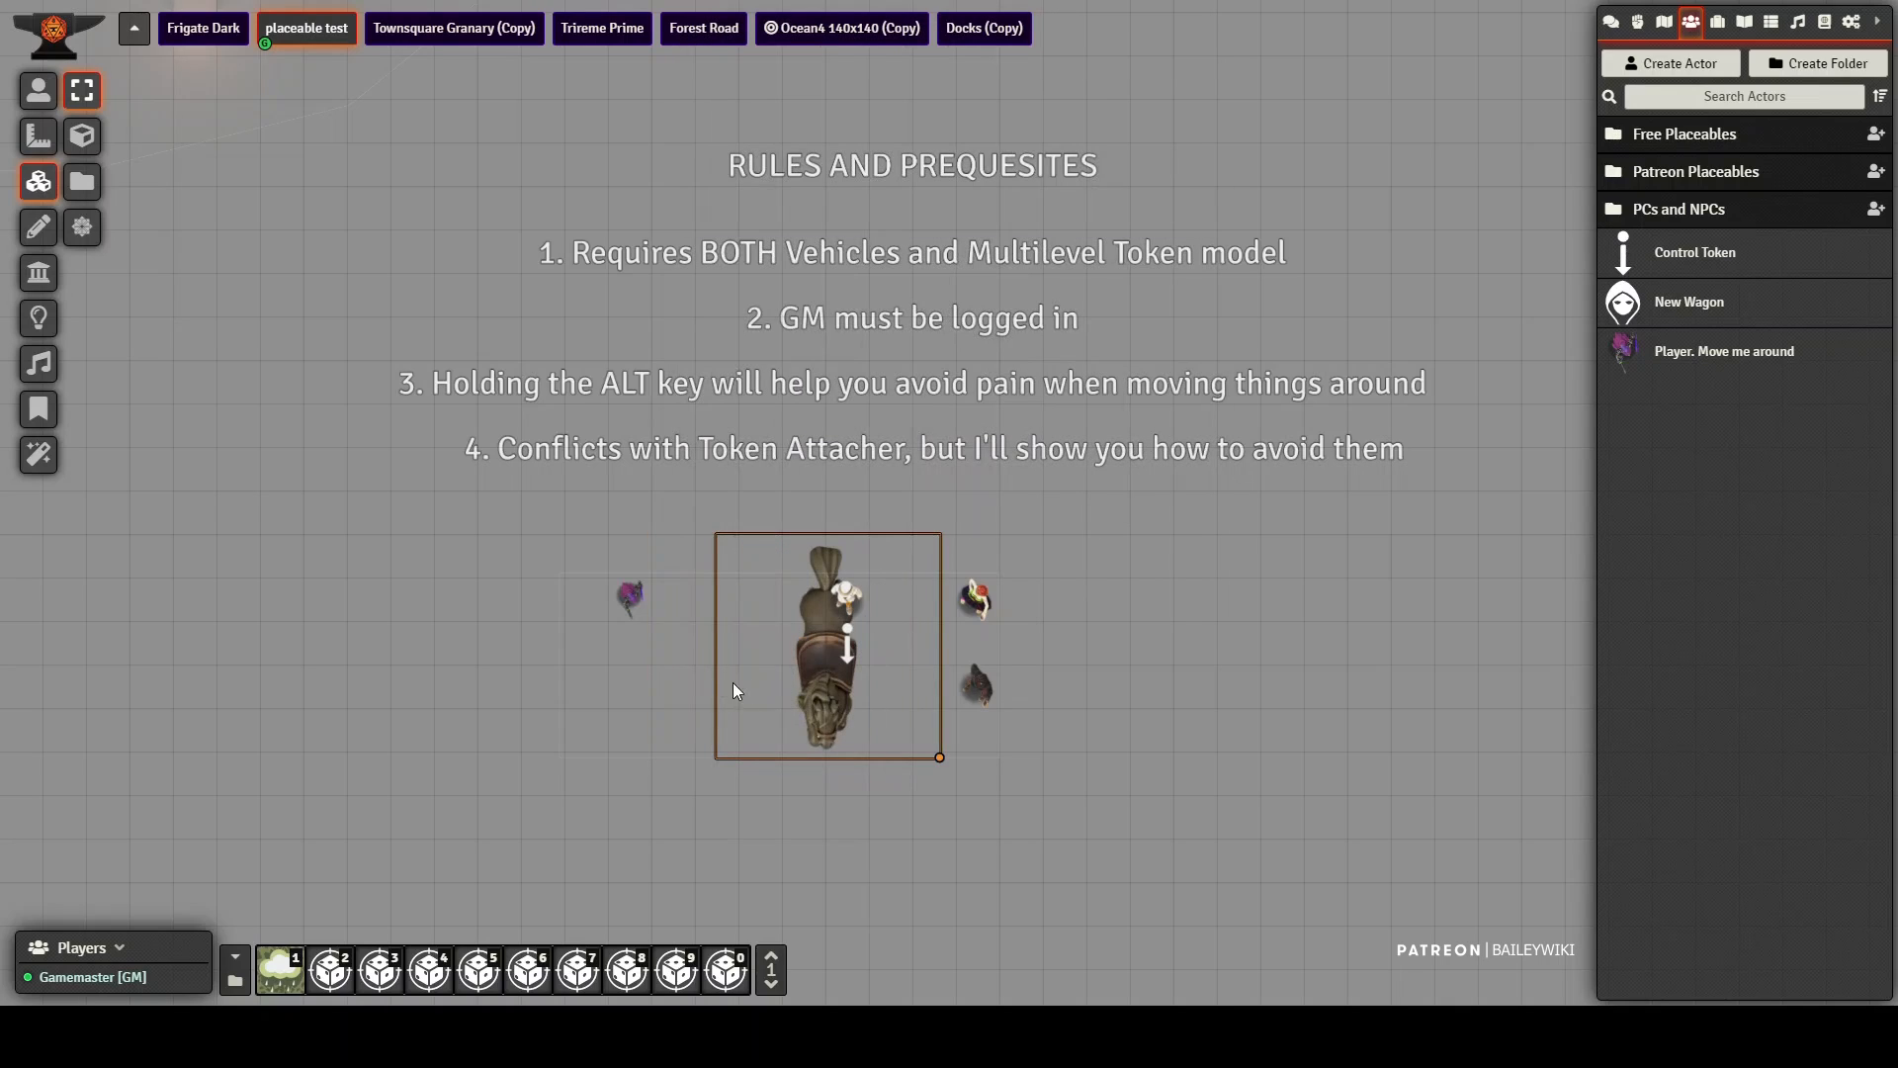
left_click_drag(732, 683, 604, 683)
Step: Move the test1 control token right and back left to test whether the vehicle carries the horse tile
left_click(37, 90)
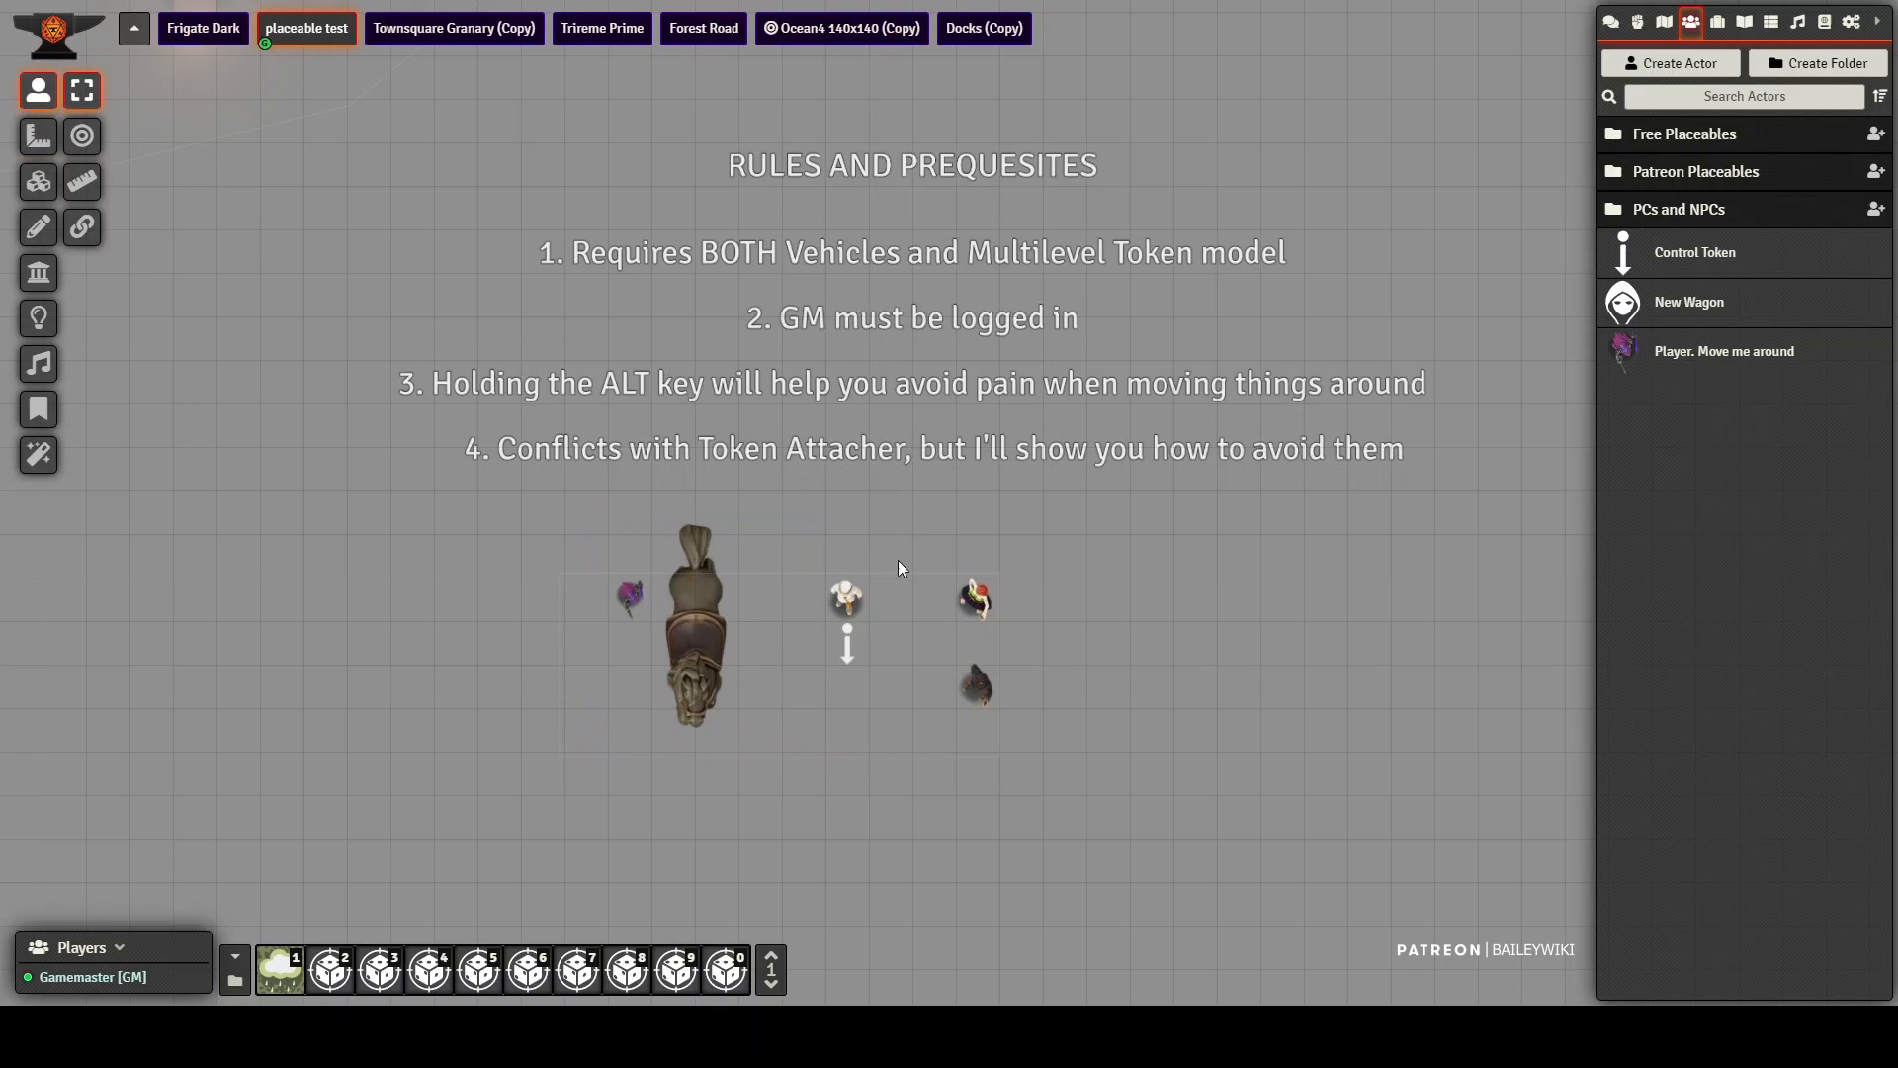
left_click_drag(853, 661, 939, 642)
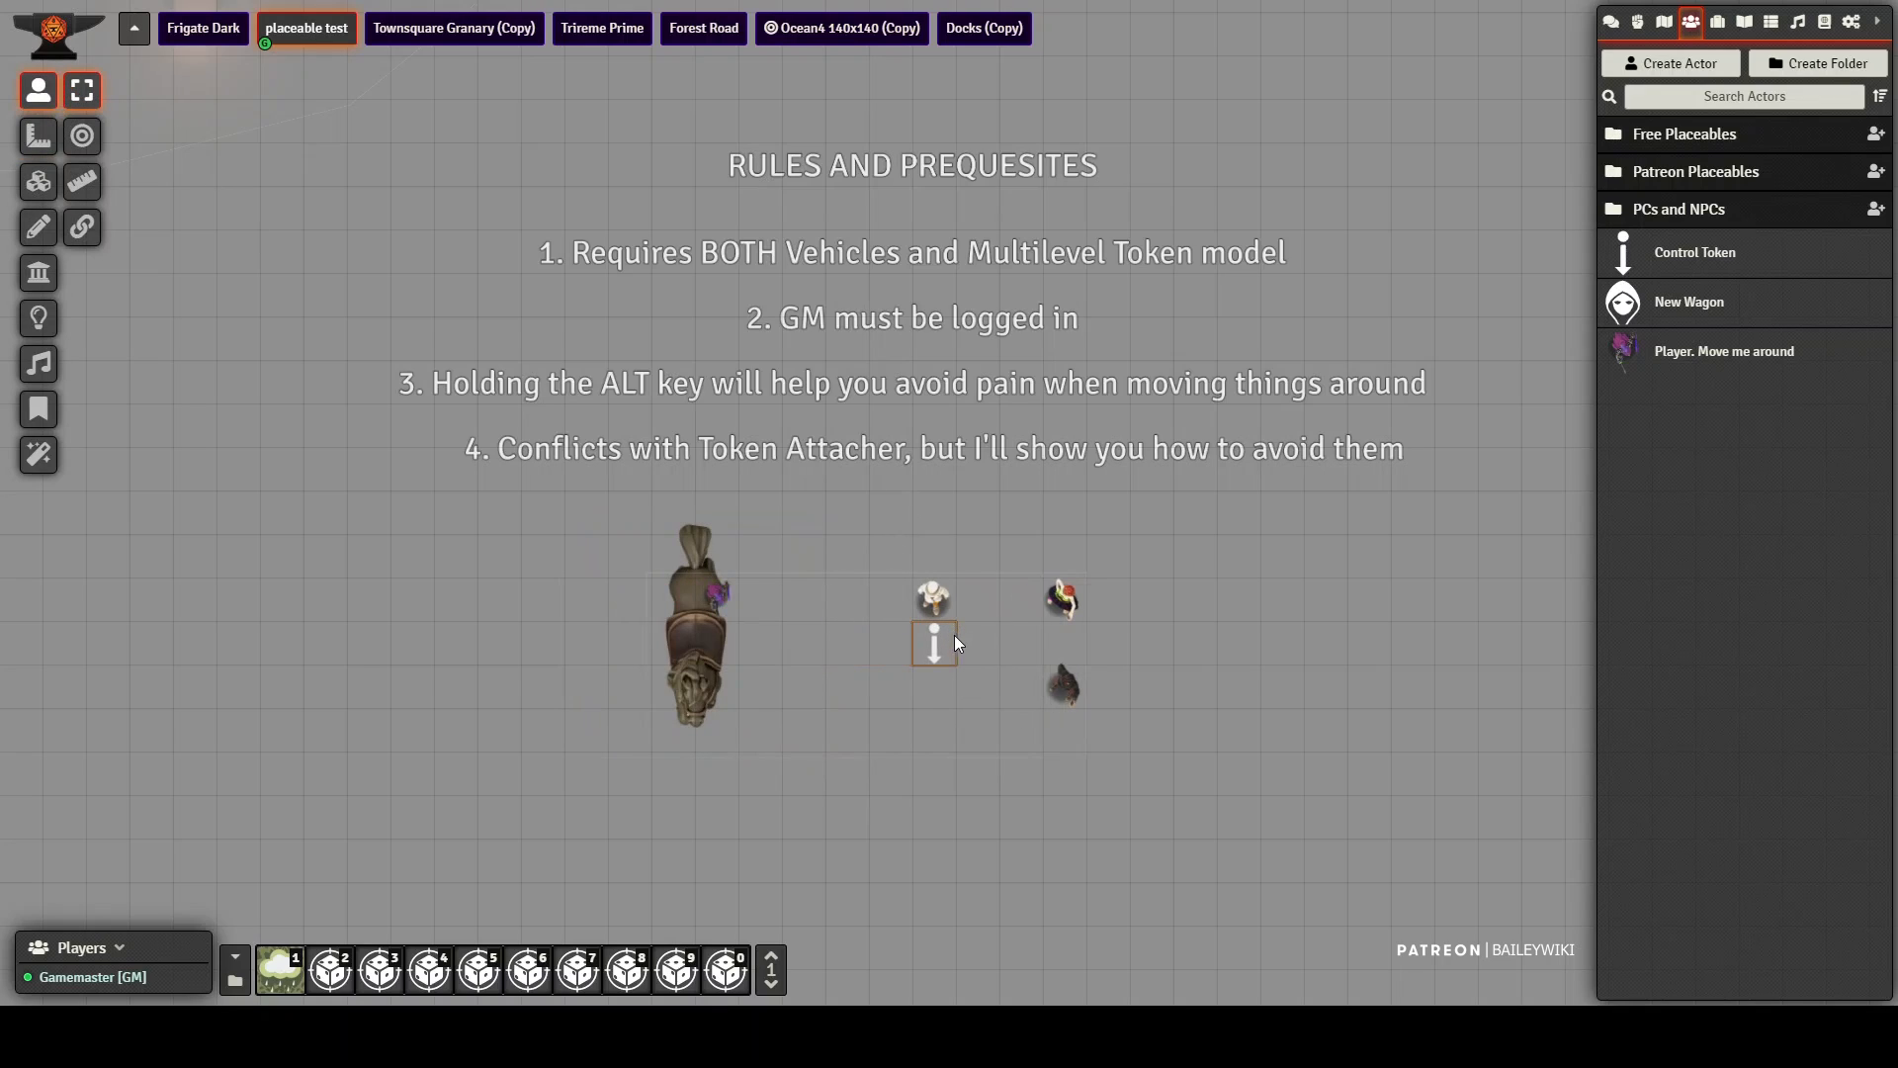
left_click_drag(822, 640, 828, 644)
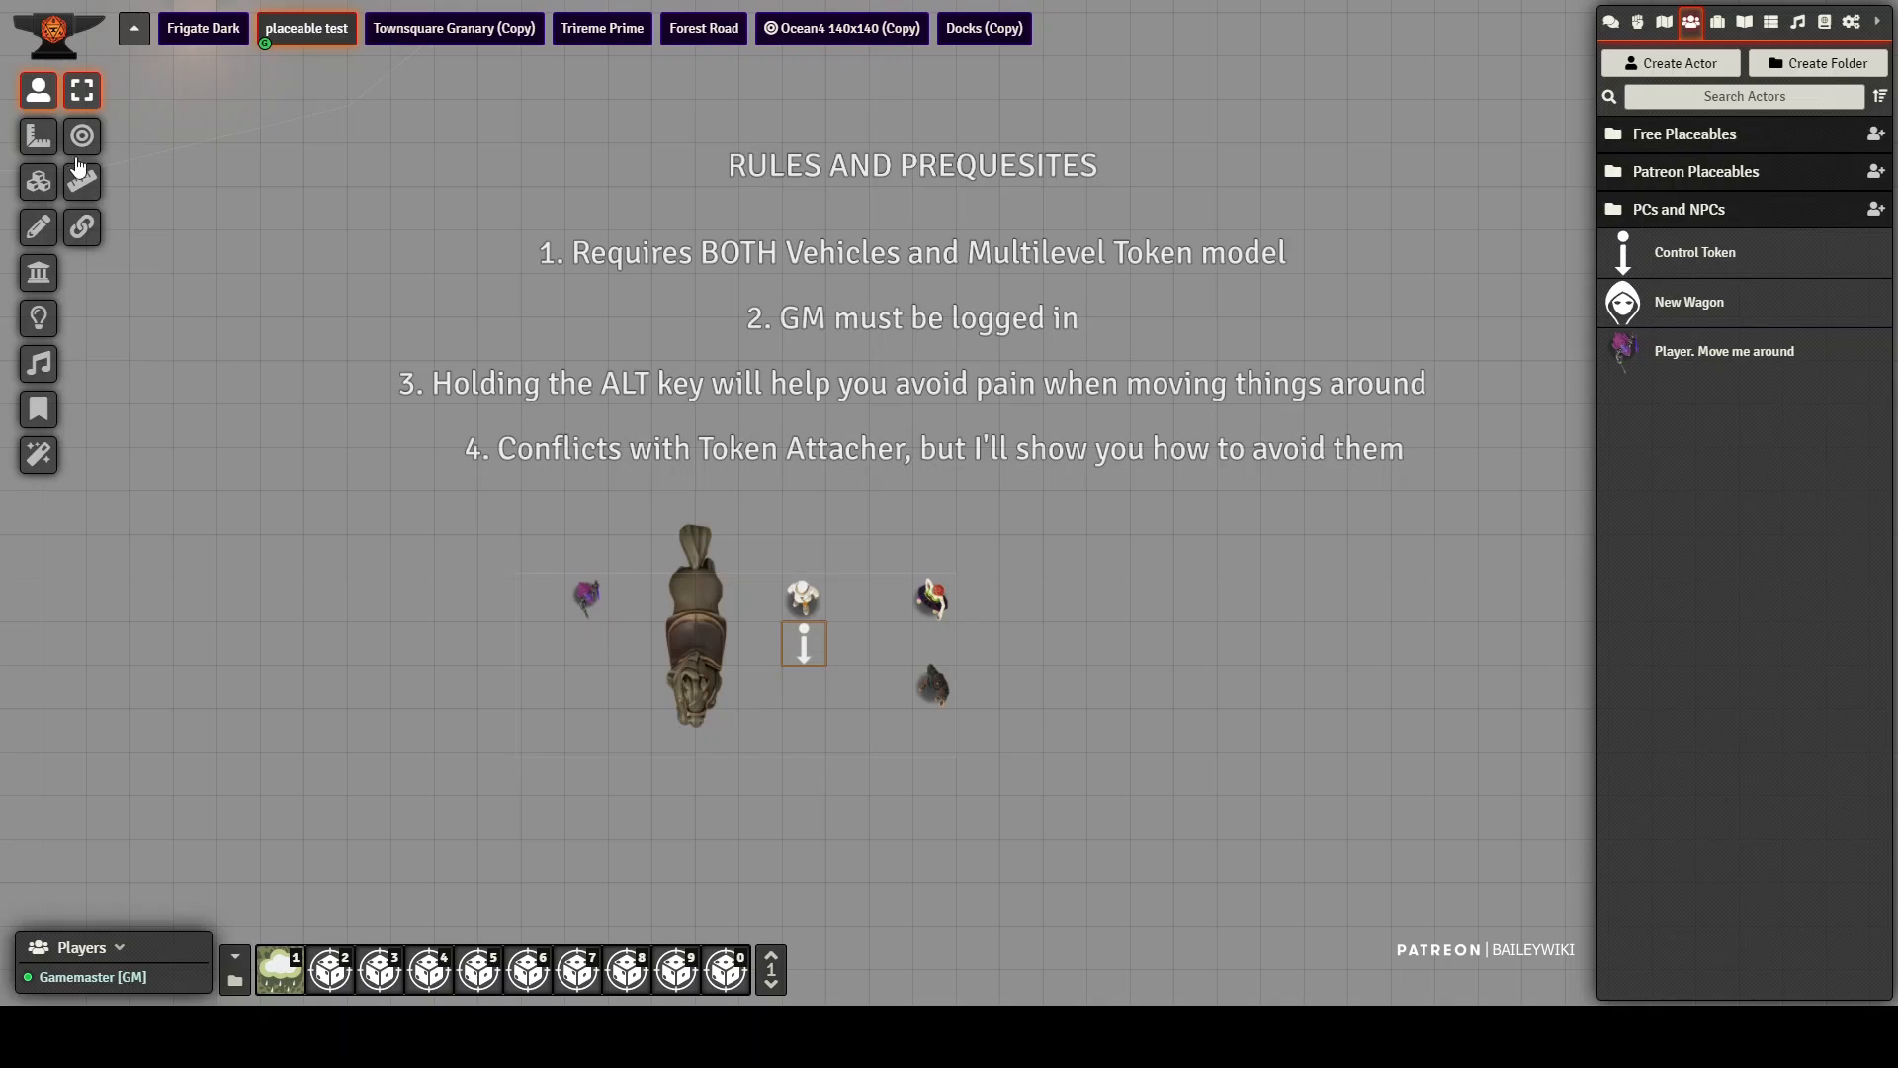
Step: Try to capture the horse tile into the vehicle with the rectangle drawing's Capture Now option
left_click(40, 227)
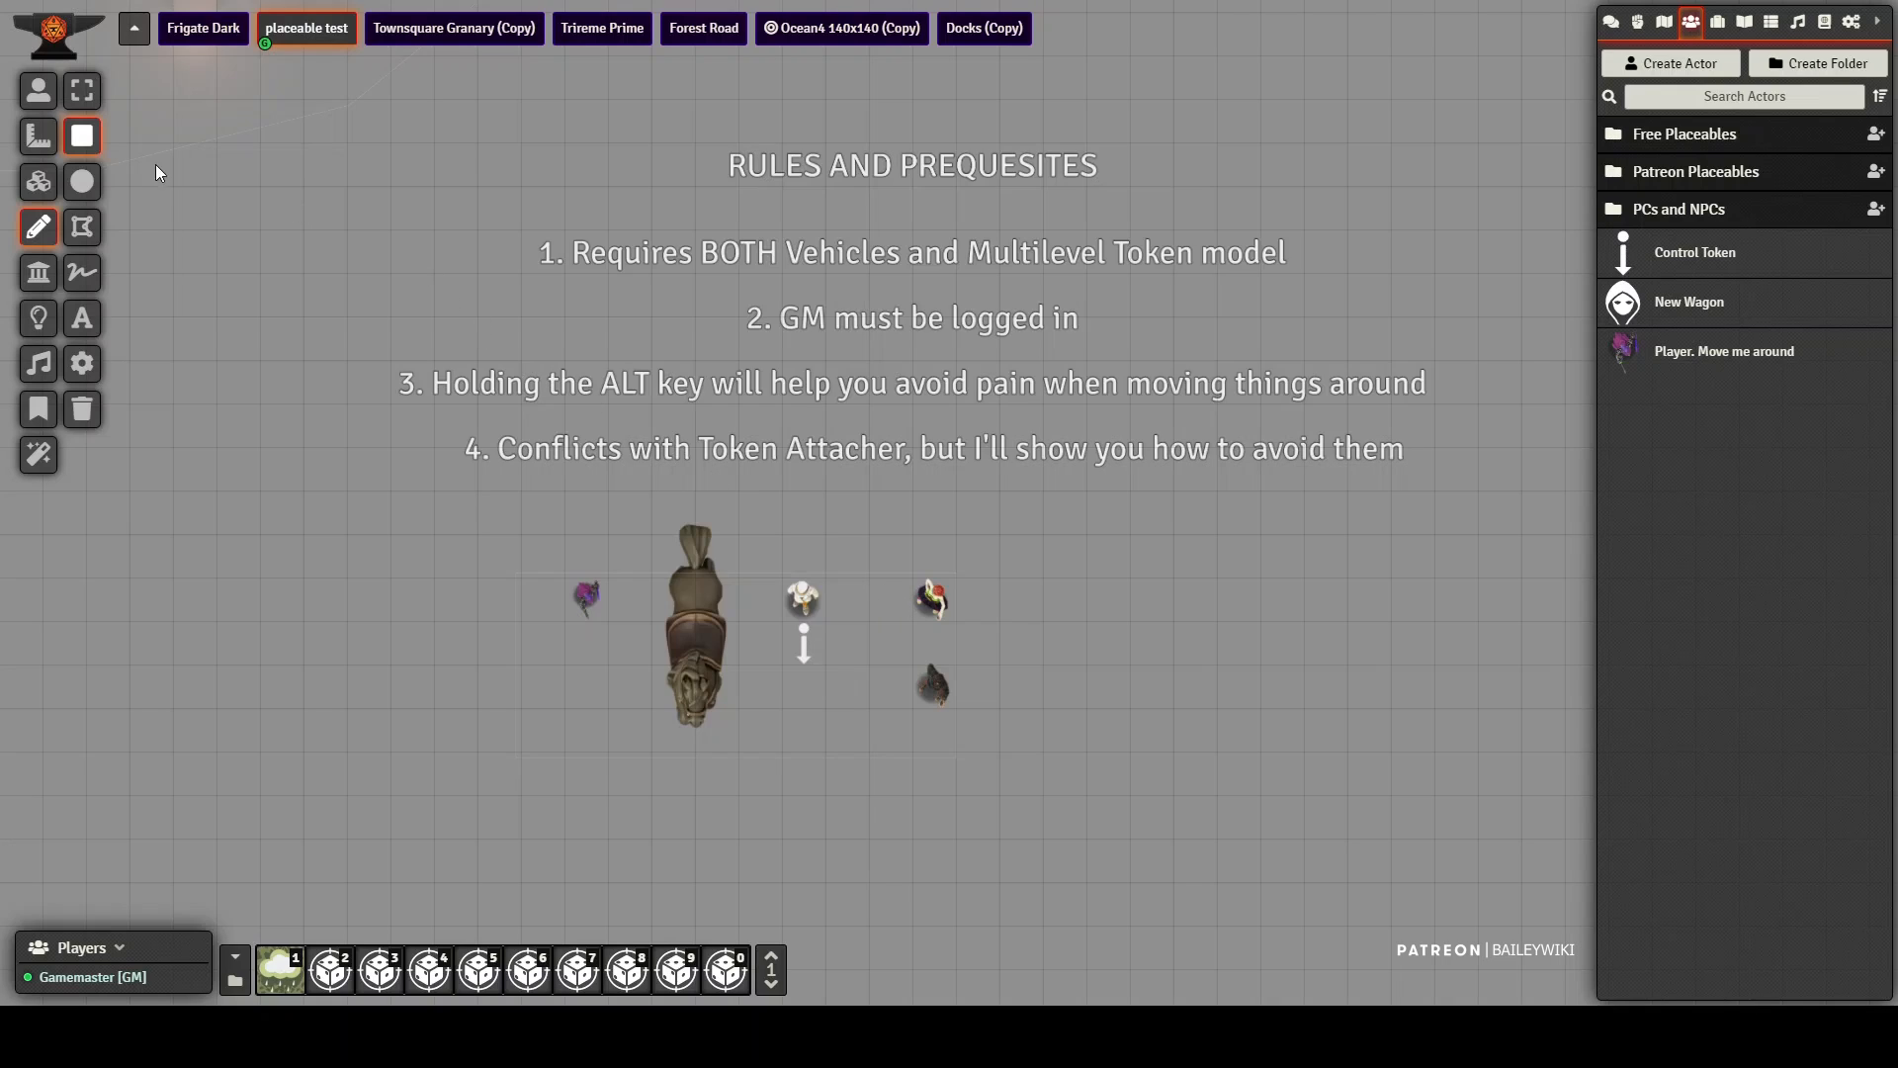
left_click(84, 90)
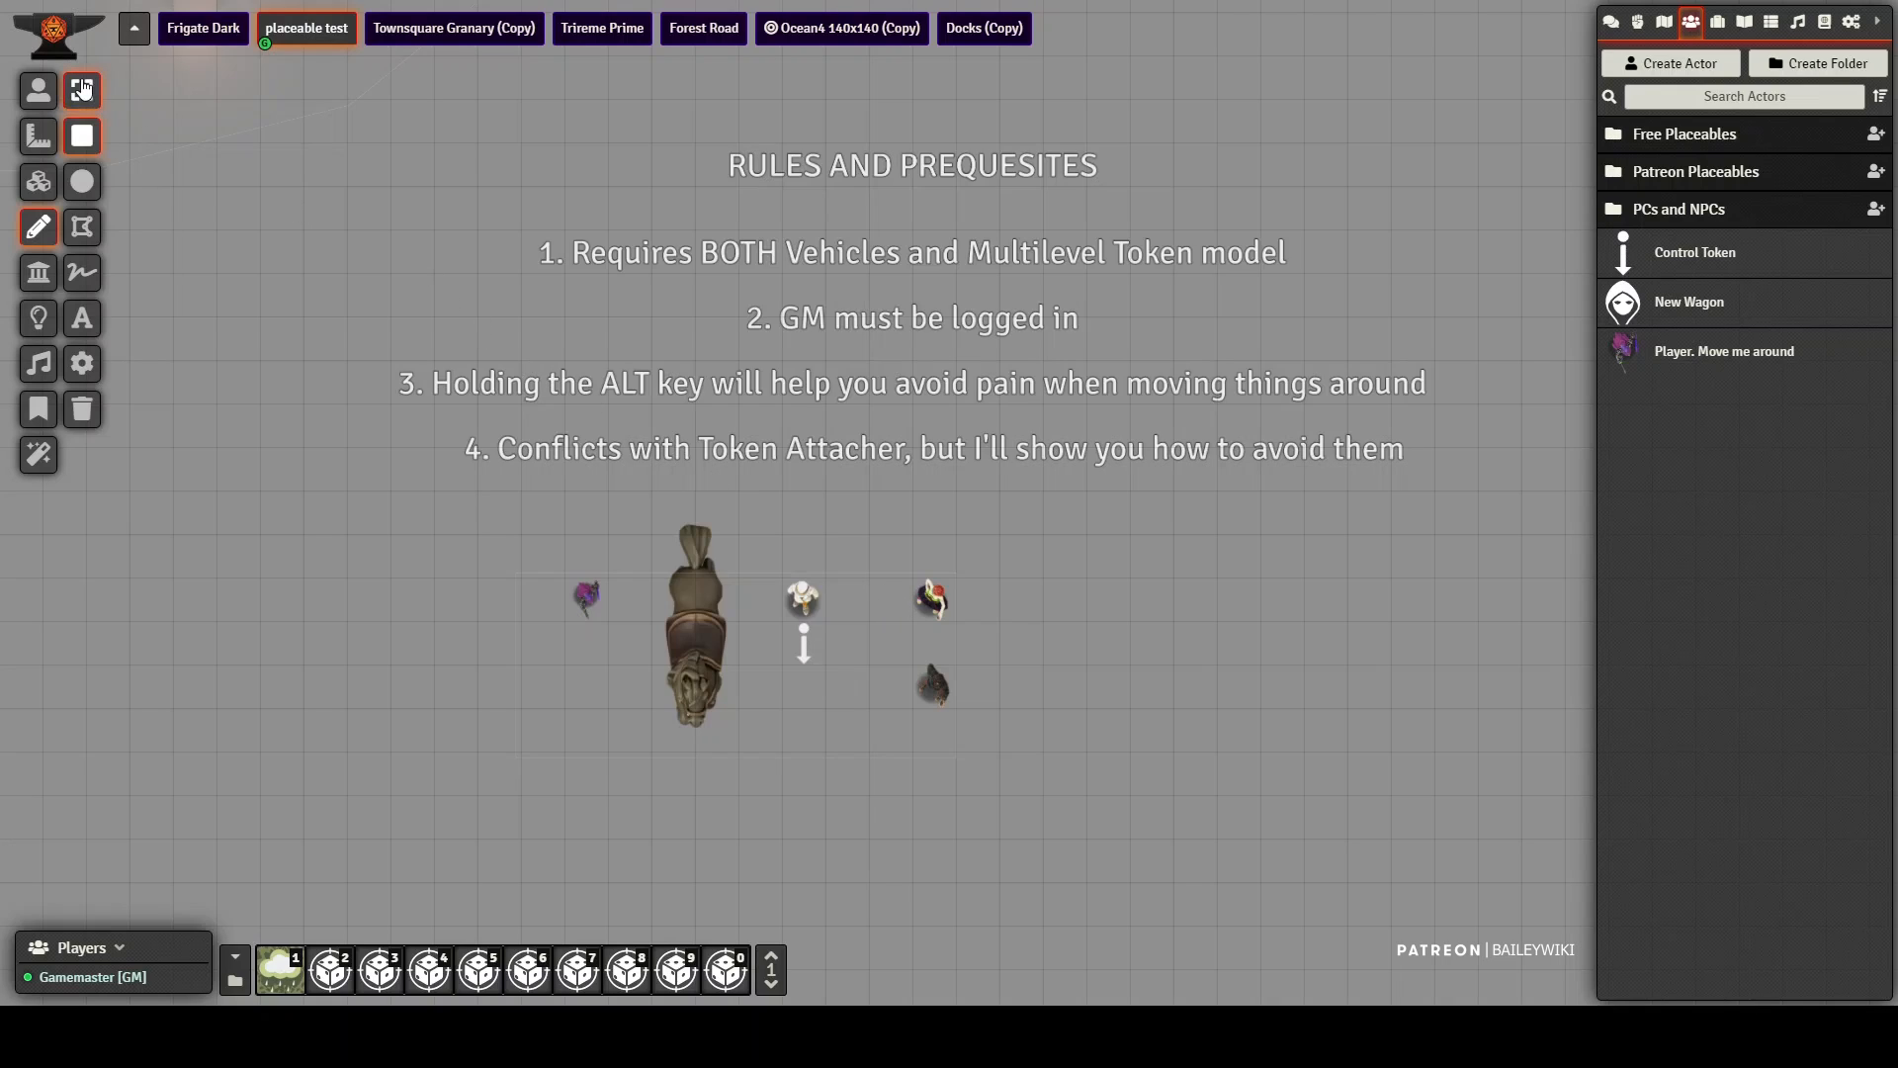
right_click(864, 620)
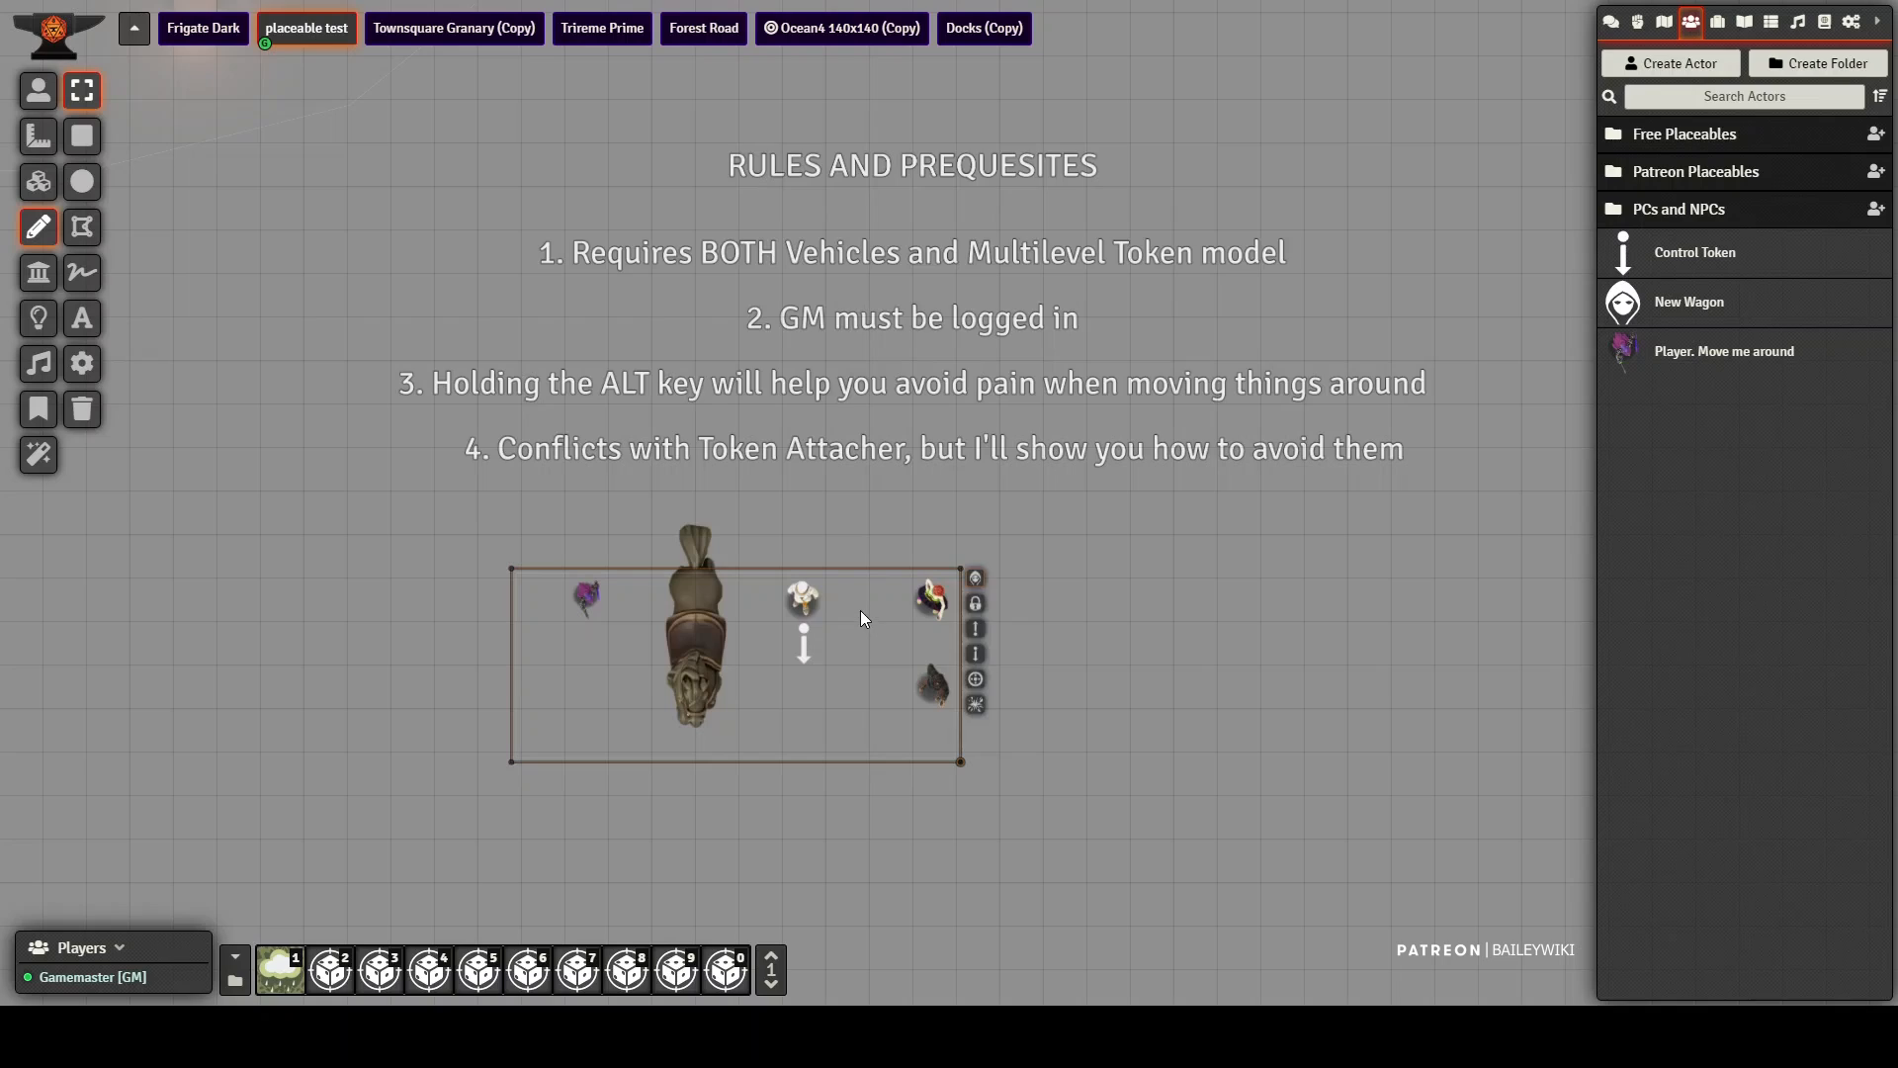
left_click(976, 681)
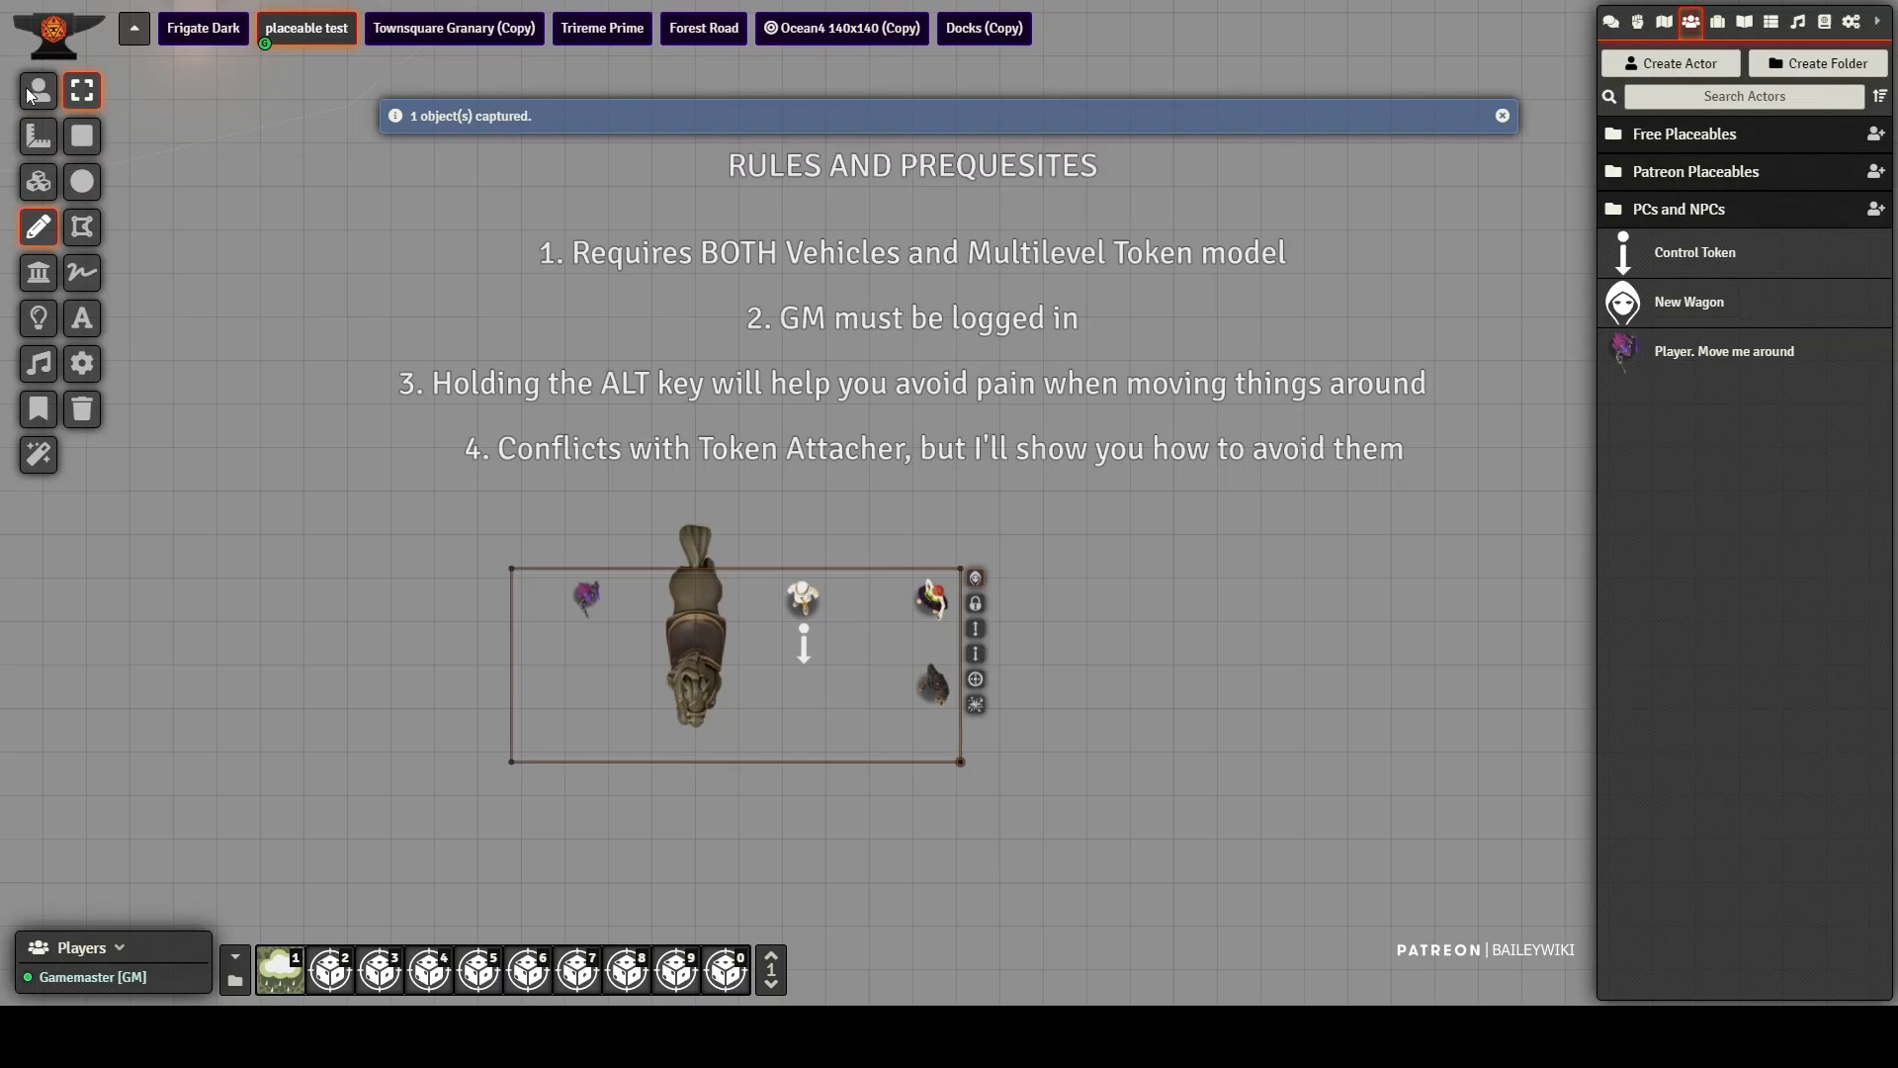
Step: Move the test1 control token one square up to test whether the horse tile follows the vehicle
left_click(28, 92)
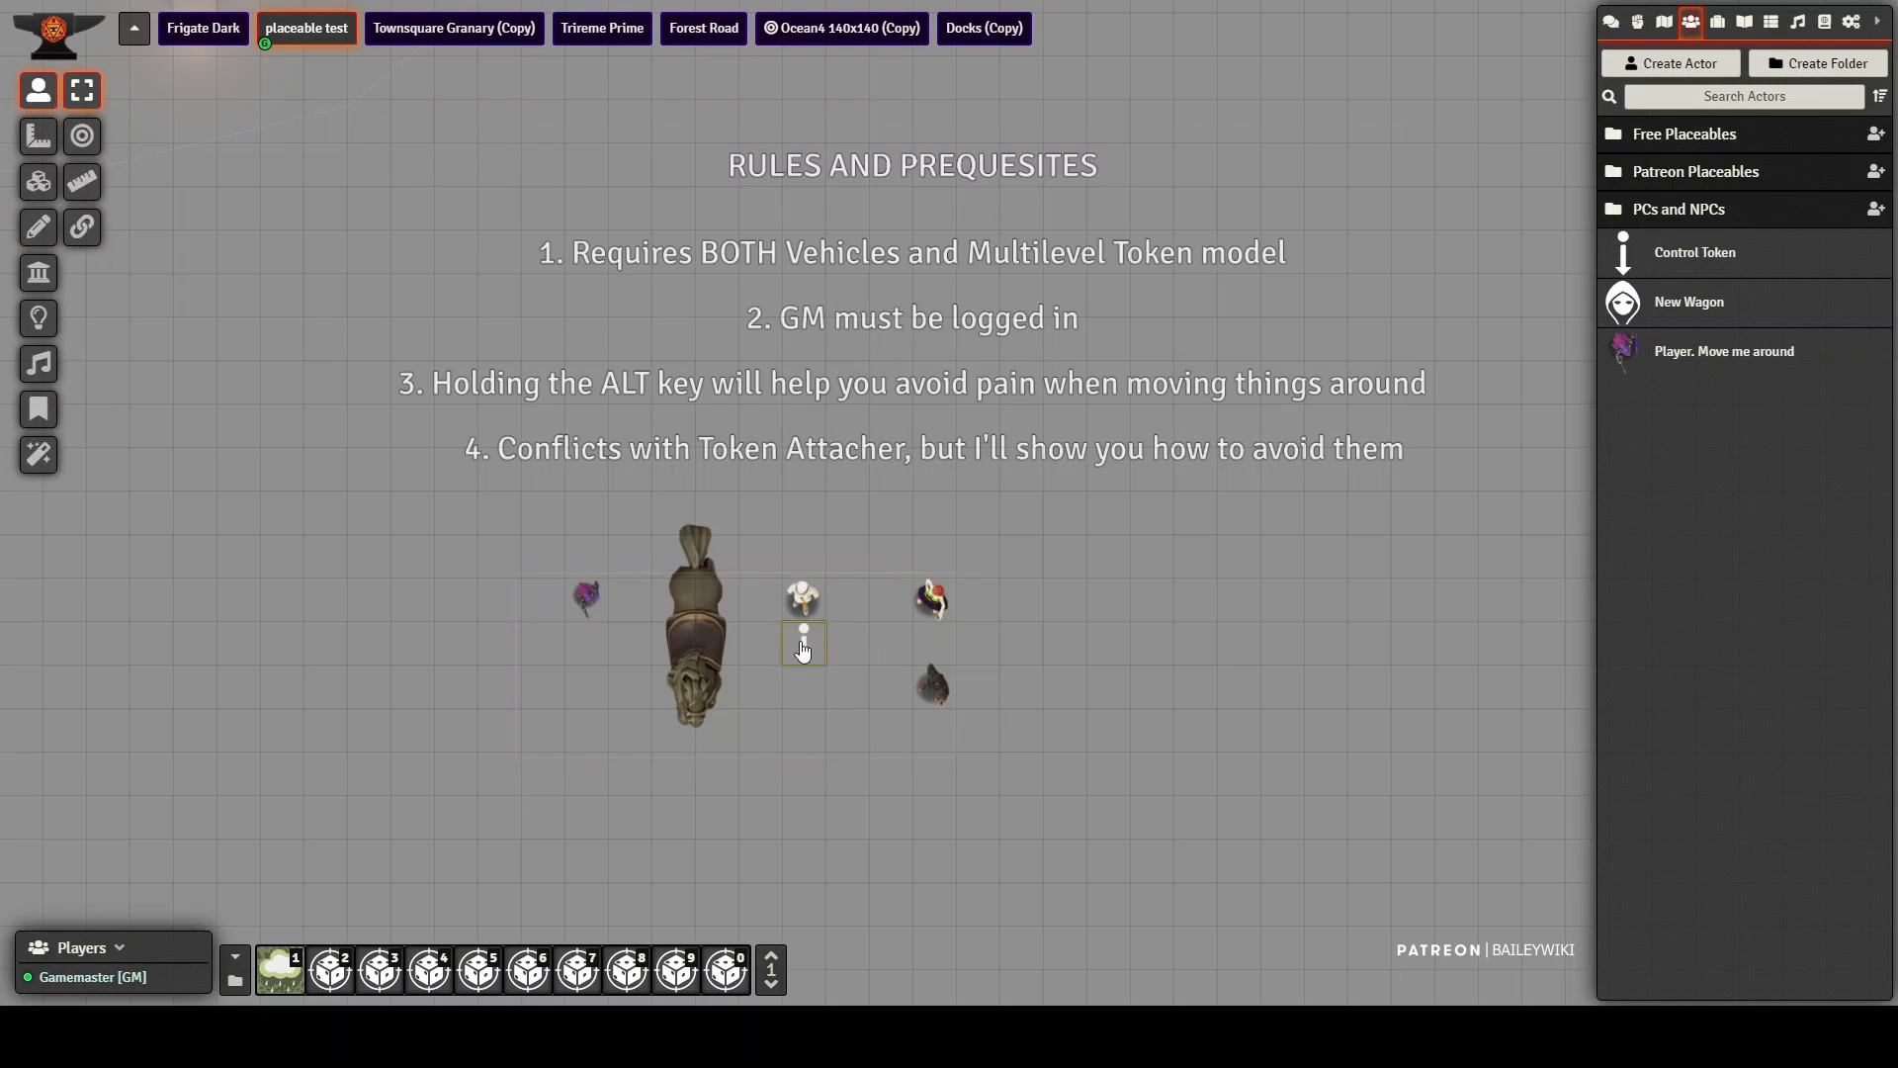
mouse_move(804, 645)
left_mouse_down()
mouse_move(890, 645)
mouse_move(777, 638)
left_mouse_up()
left_click_drag(788, 525, 798, 629)
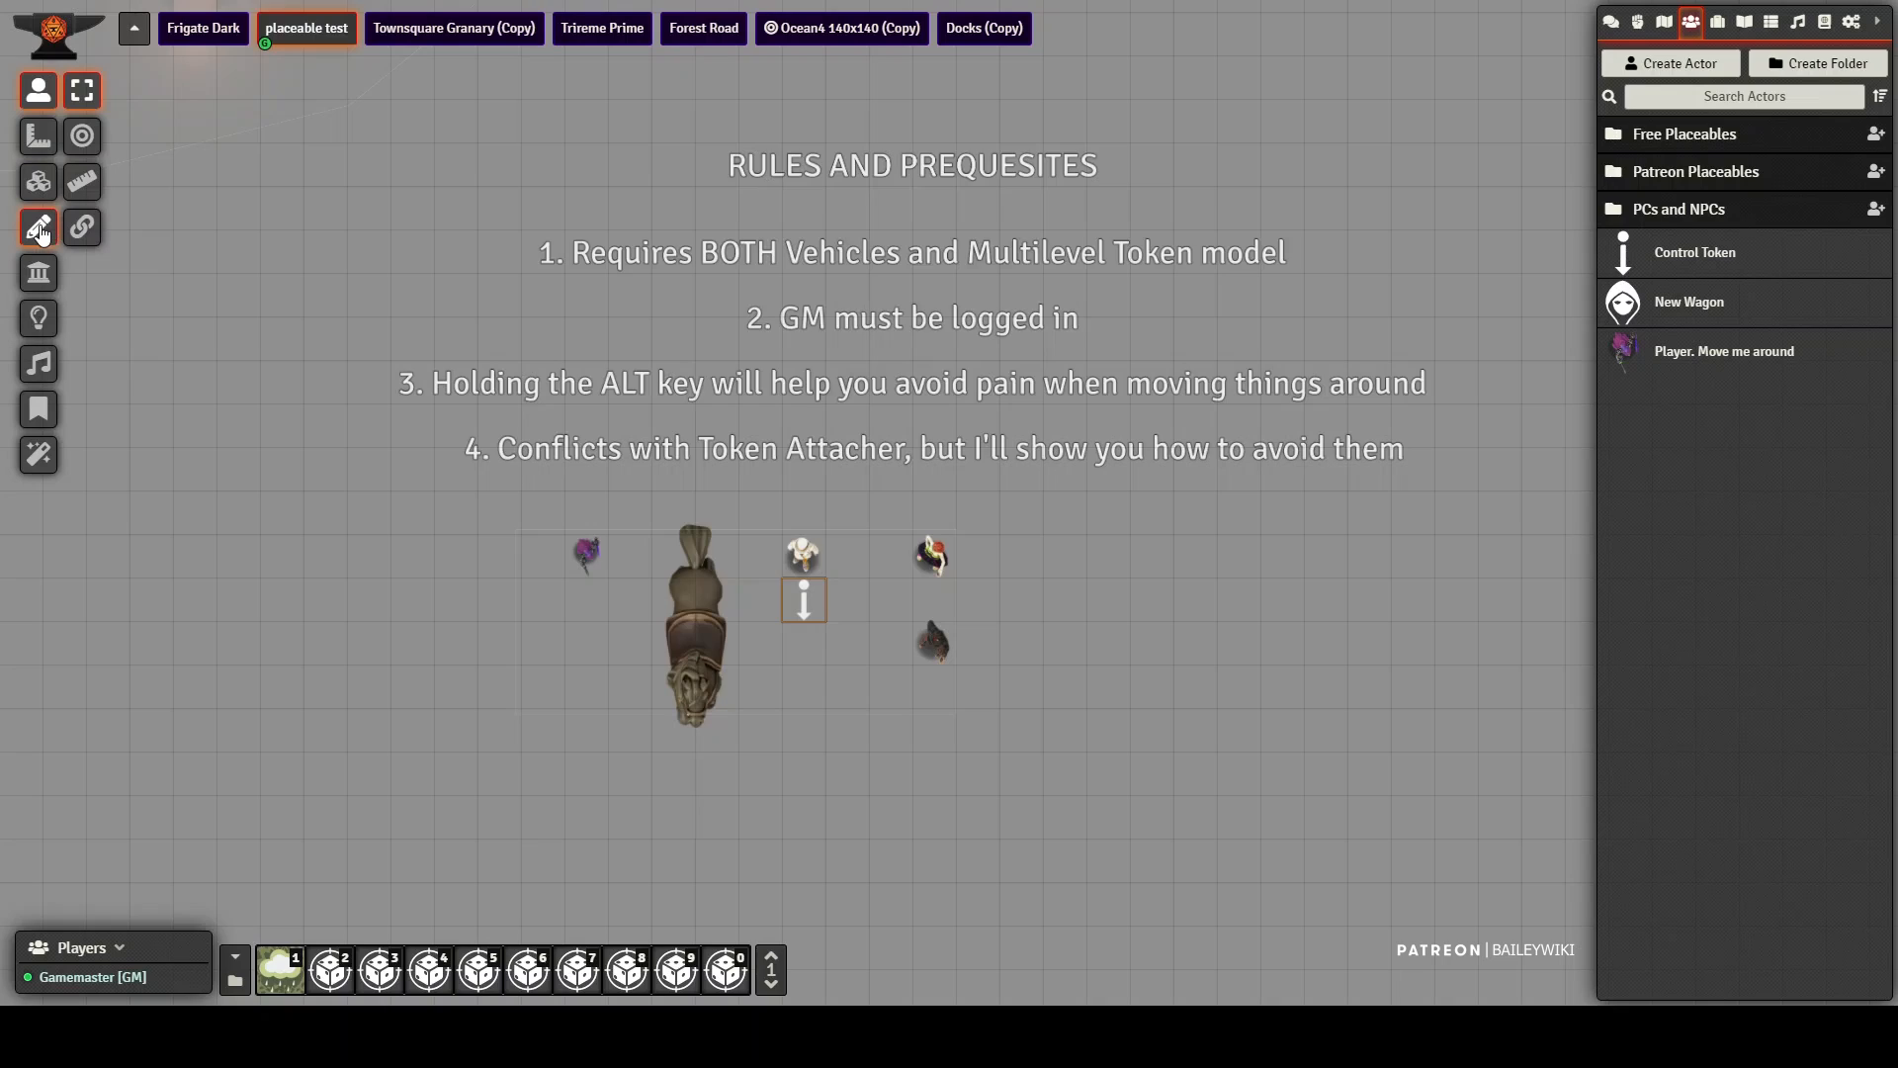
Step: Enable tile capture in the rectangle's vehicle settings and update the drawing
left_click(39, 226)
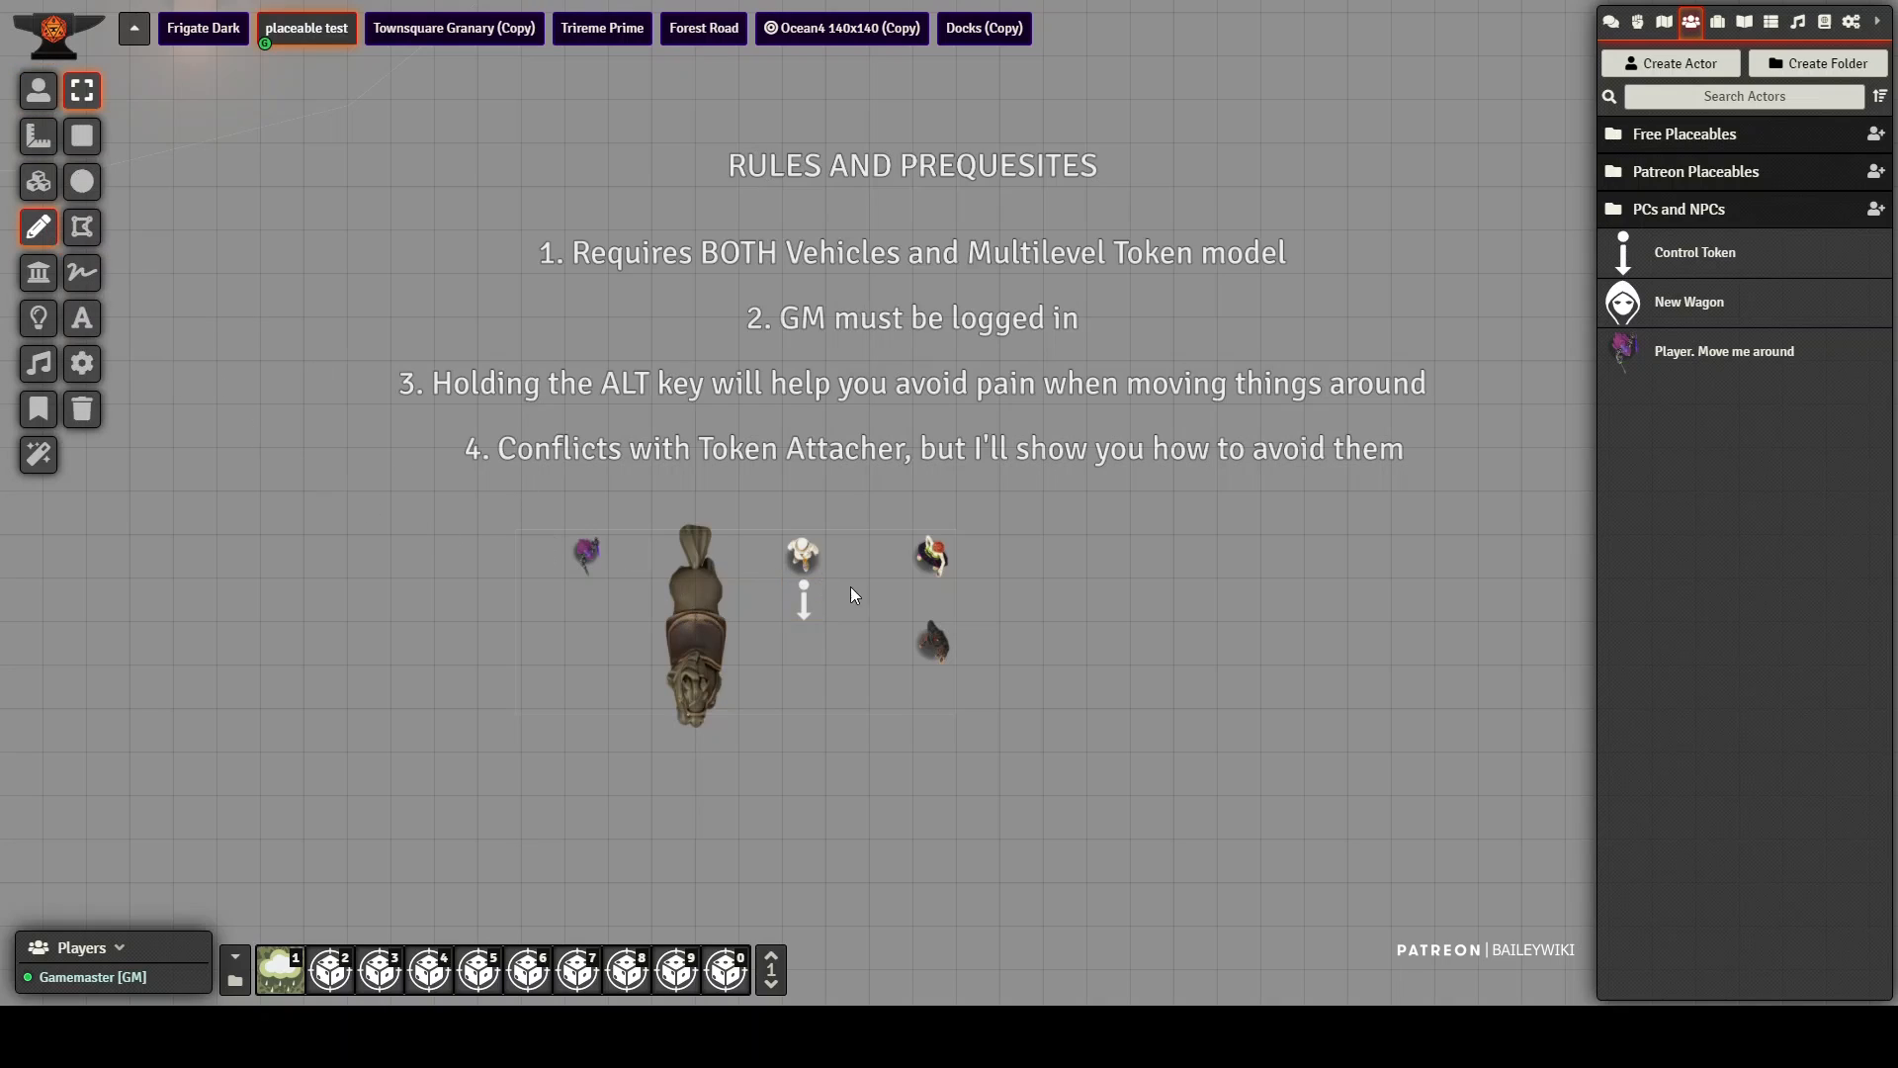
right_click(799, 596)
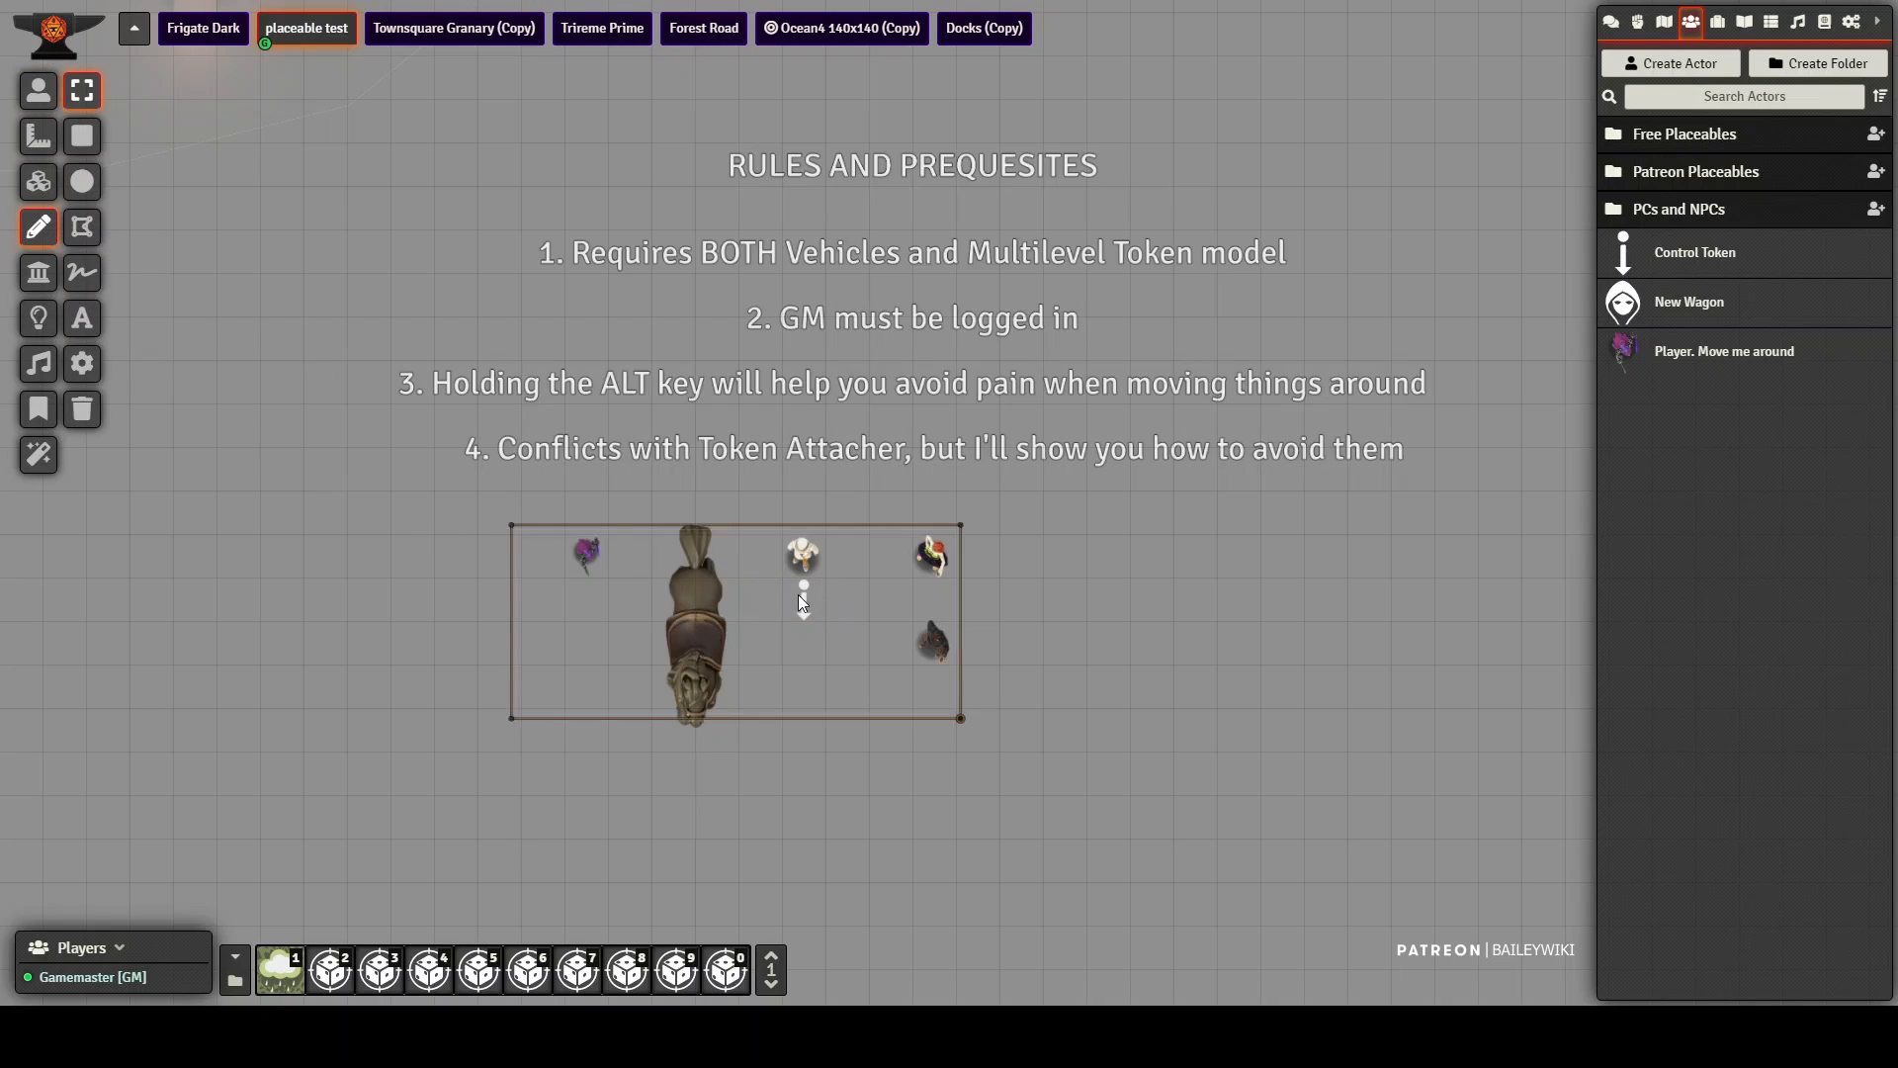
double_click(797, 591)
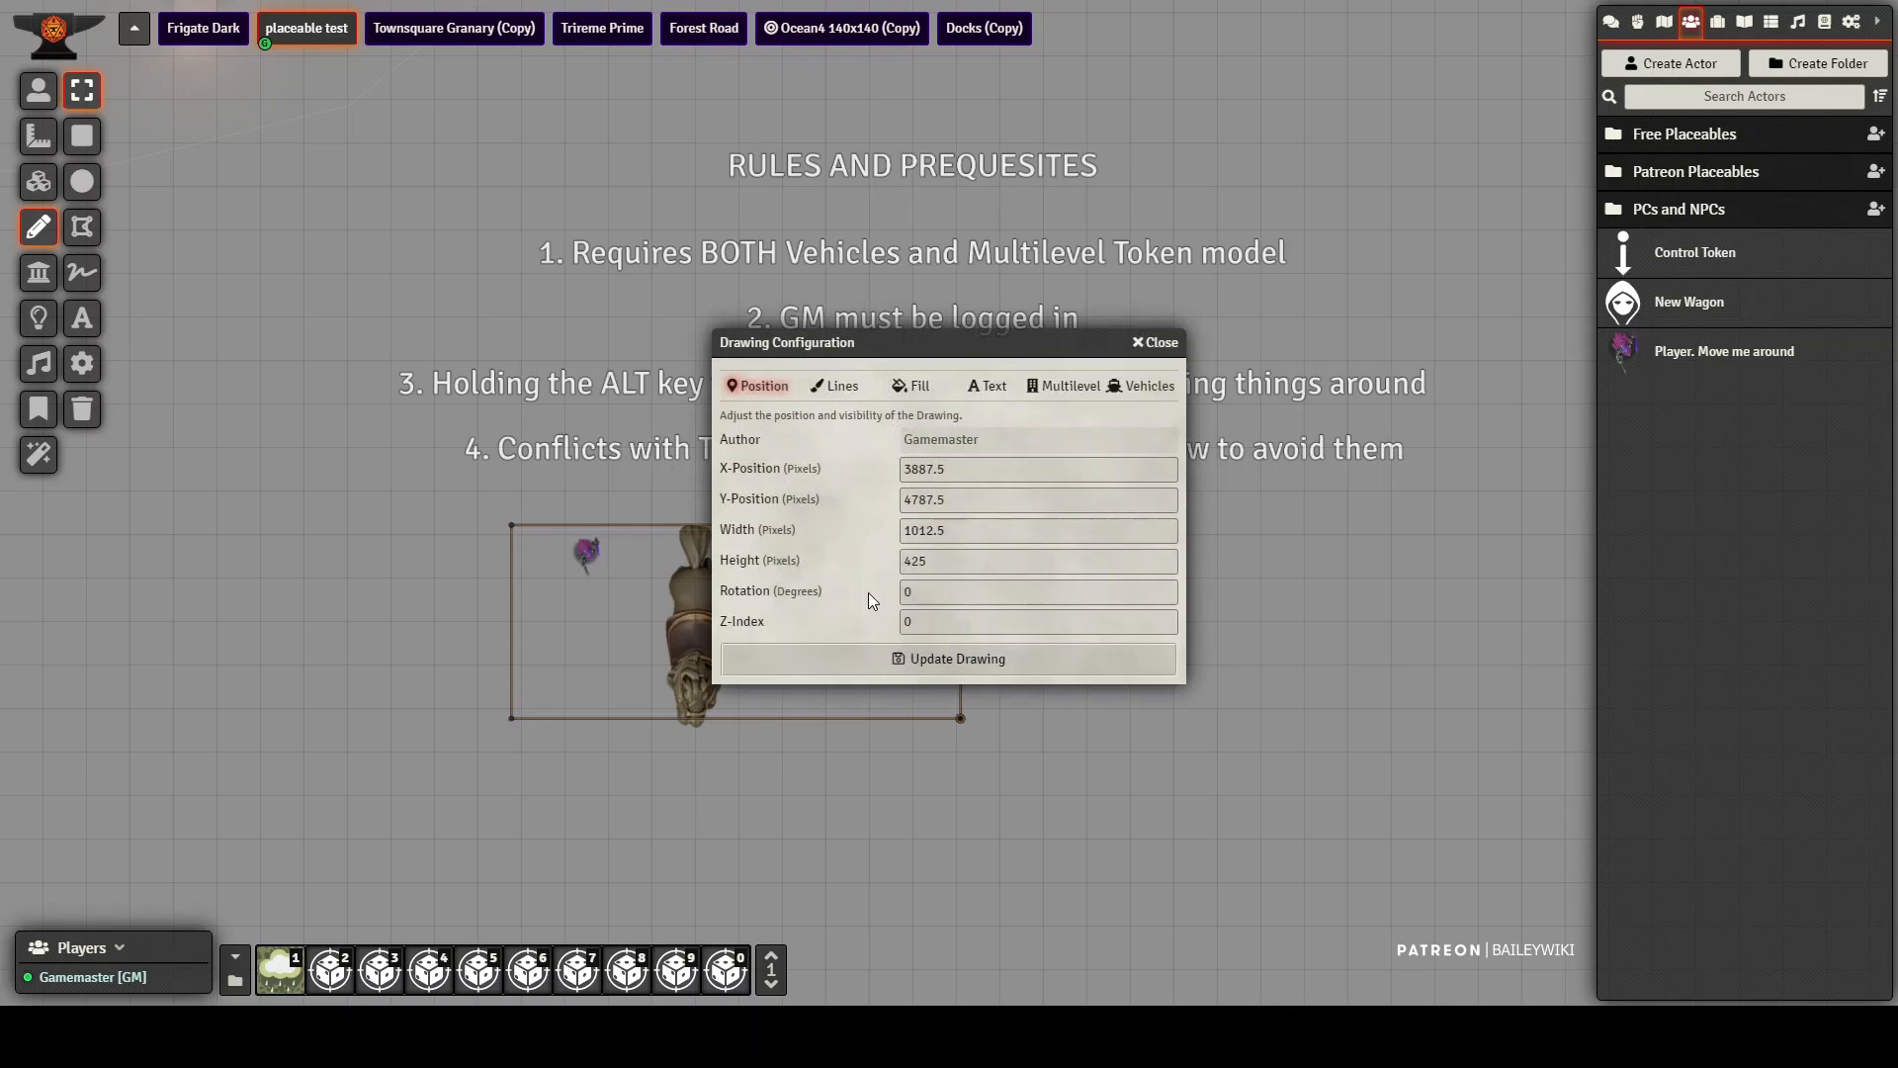
left_click(1149, 388)
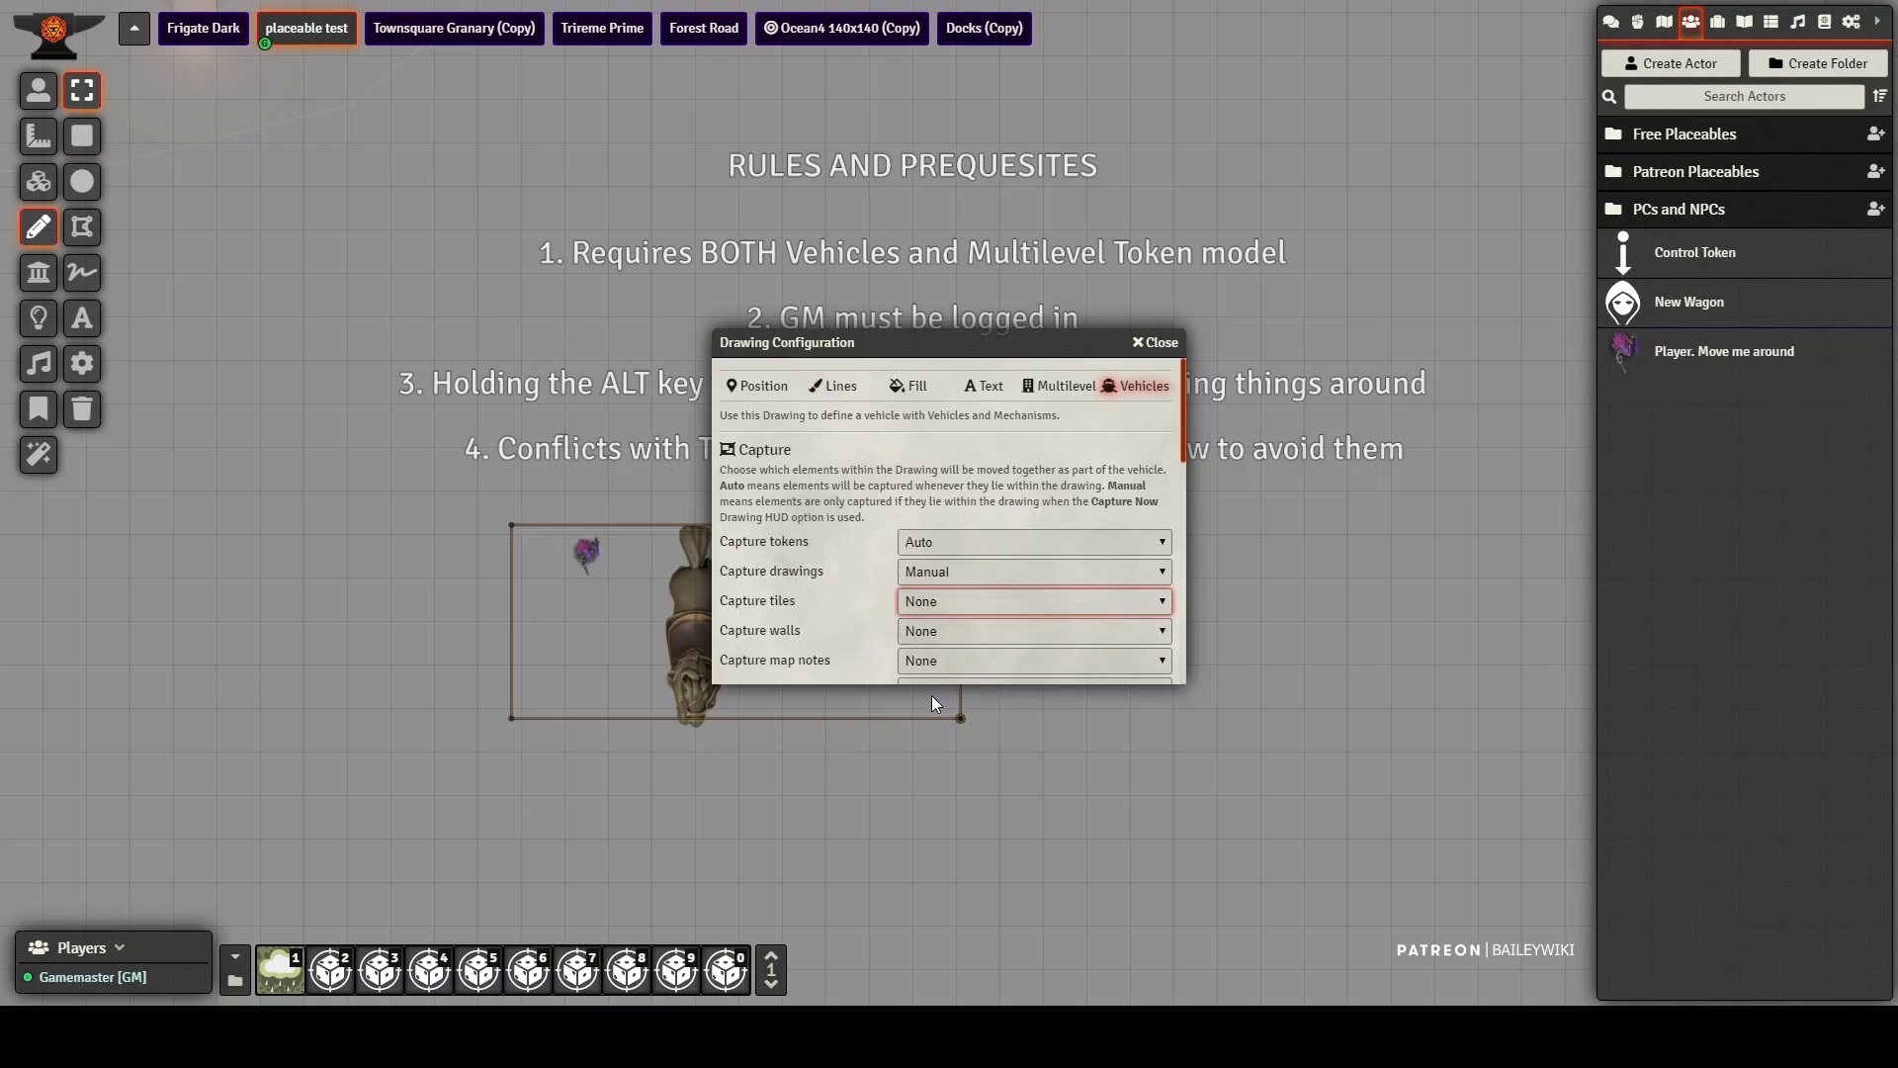
key("Down")
scroll(854, 598, "down", 5)
left_click(951, 668)
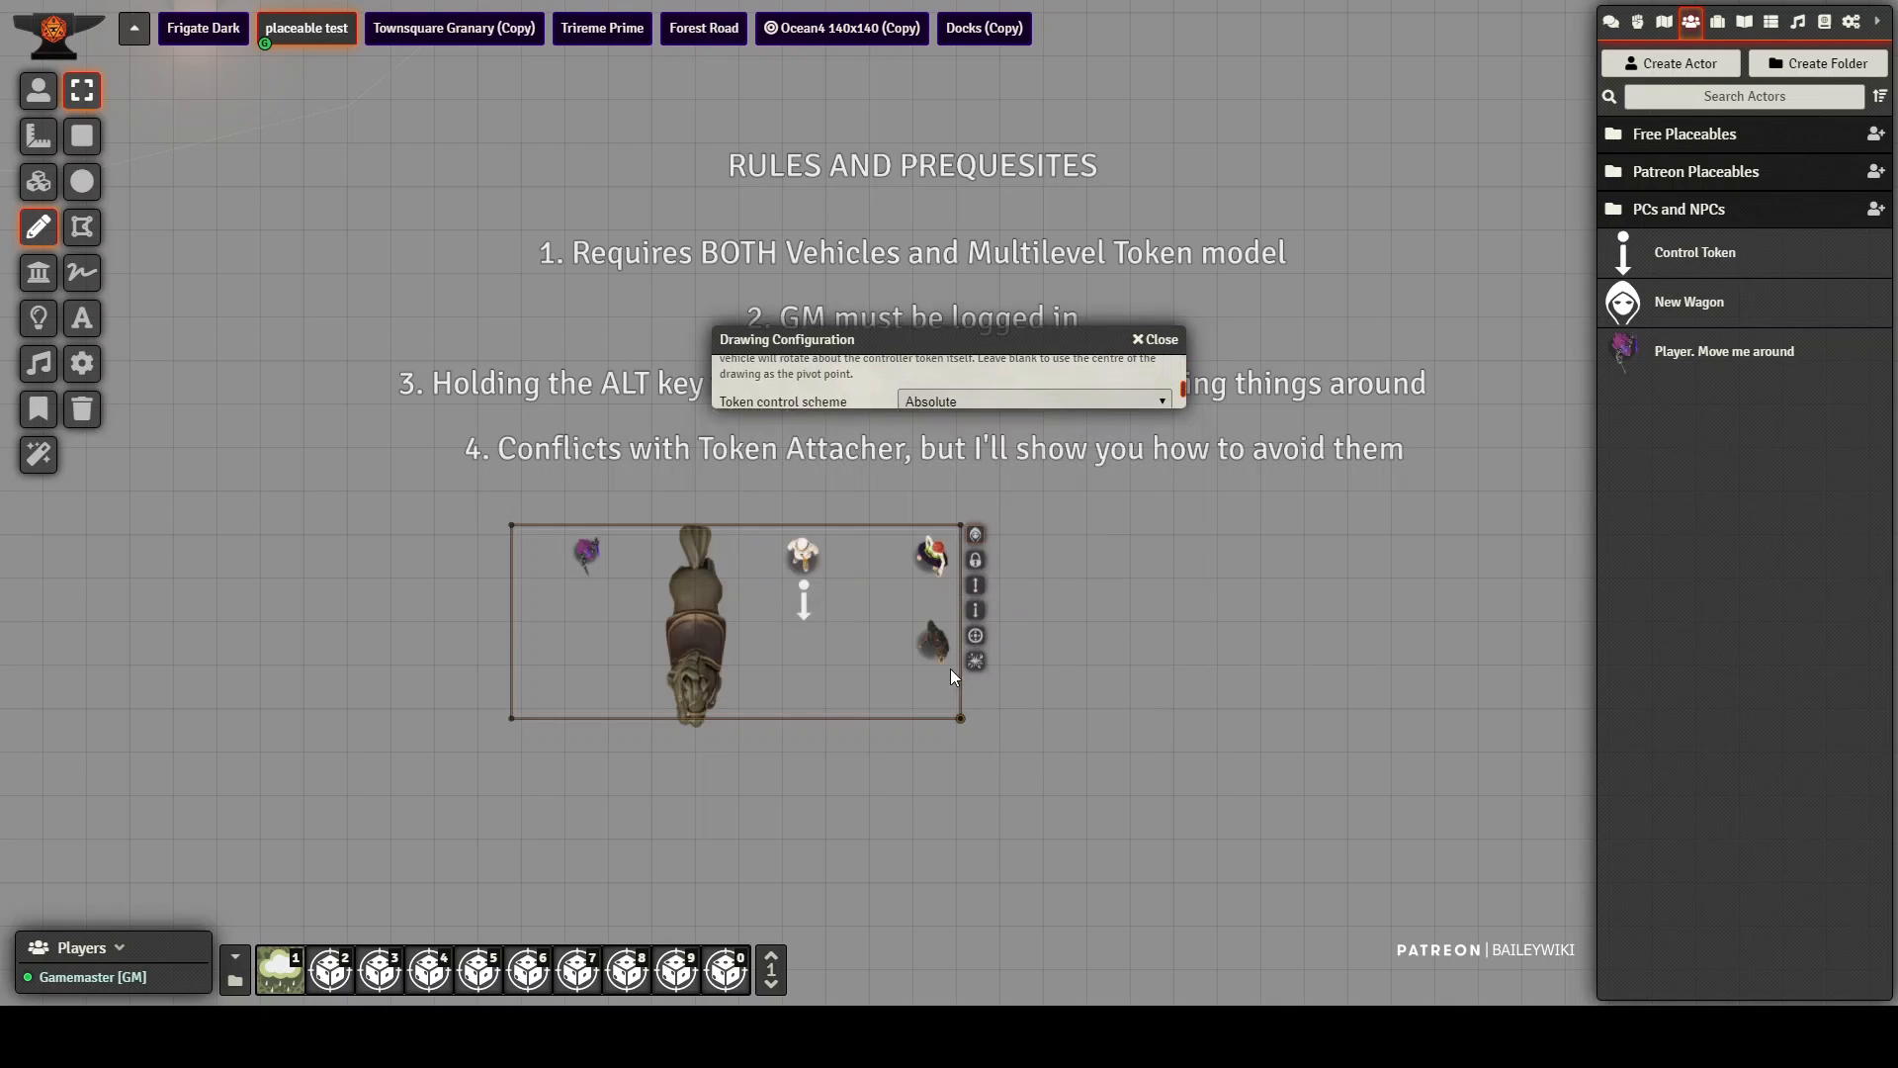
Step: Run Capture Now on the vehicle rectangle, and move the test1 control token to carry the horse tile along with the other tokens
left_click(37, 91)
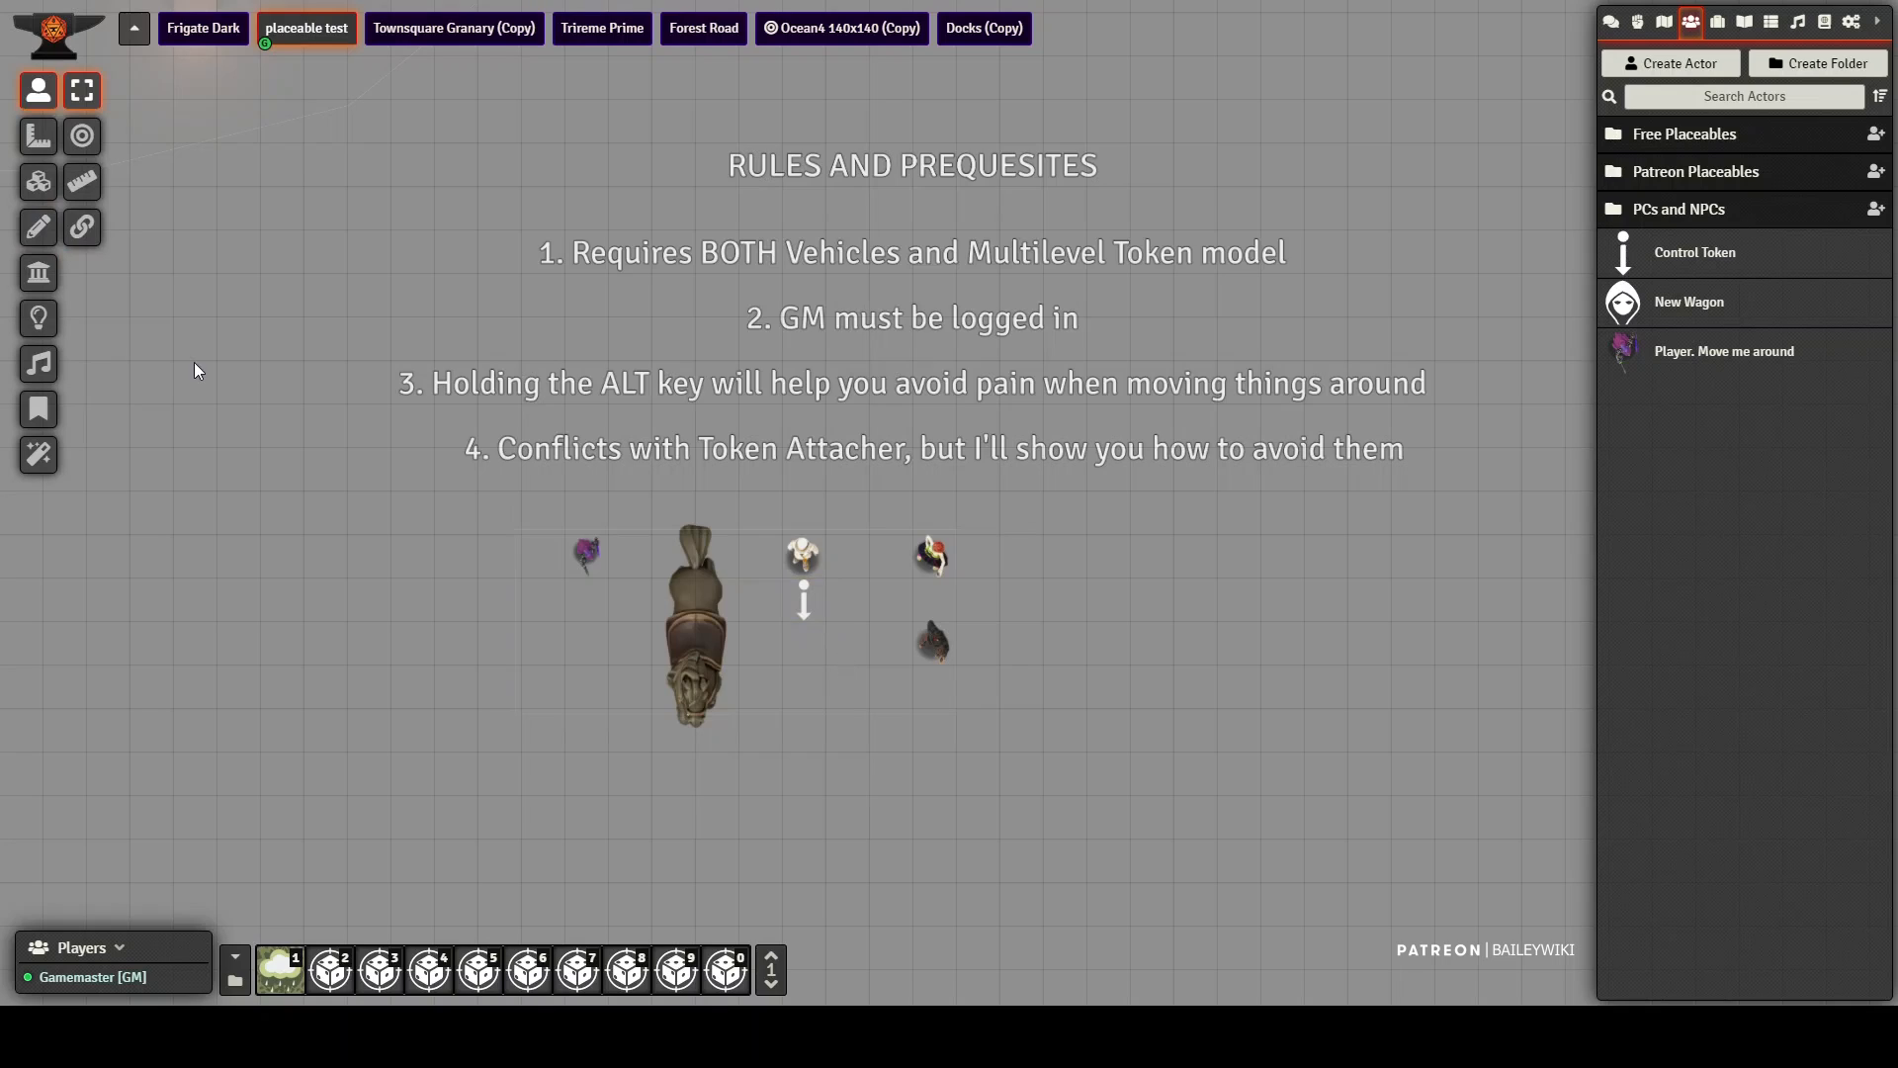
left_click(35, 233)
left_click(857, 659)
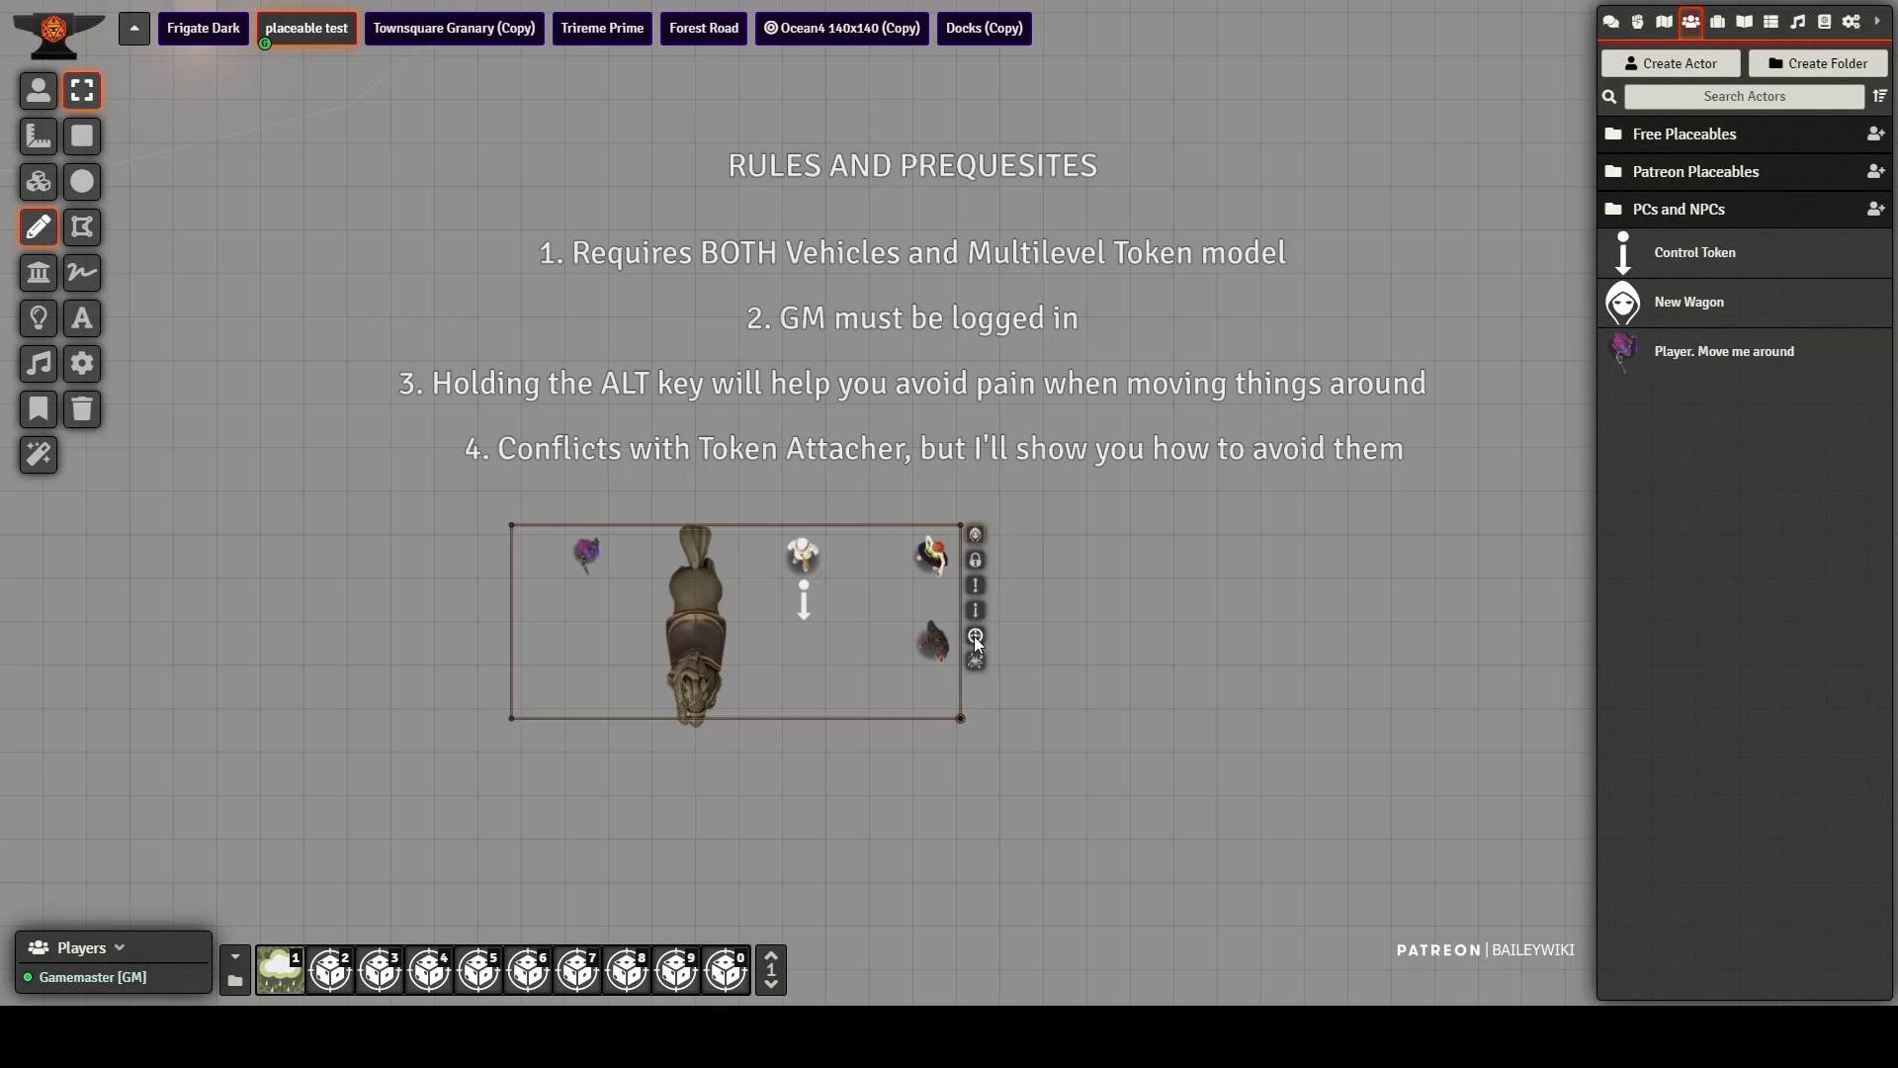
left_click(976, 638)
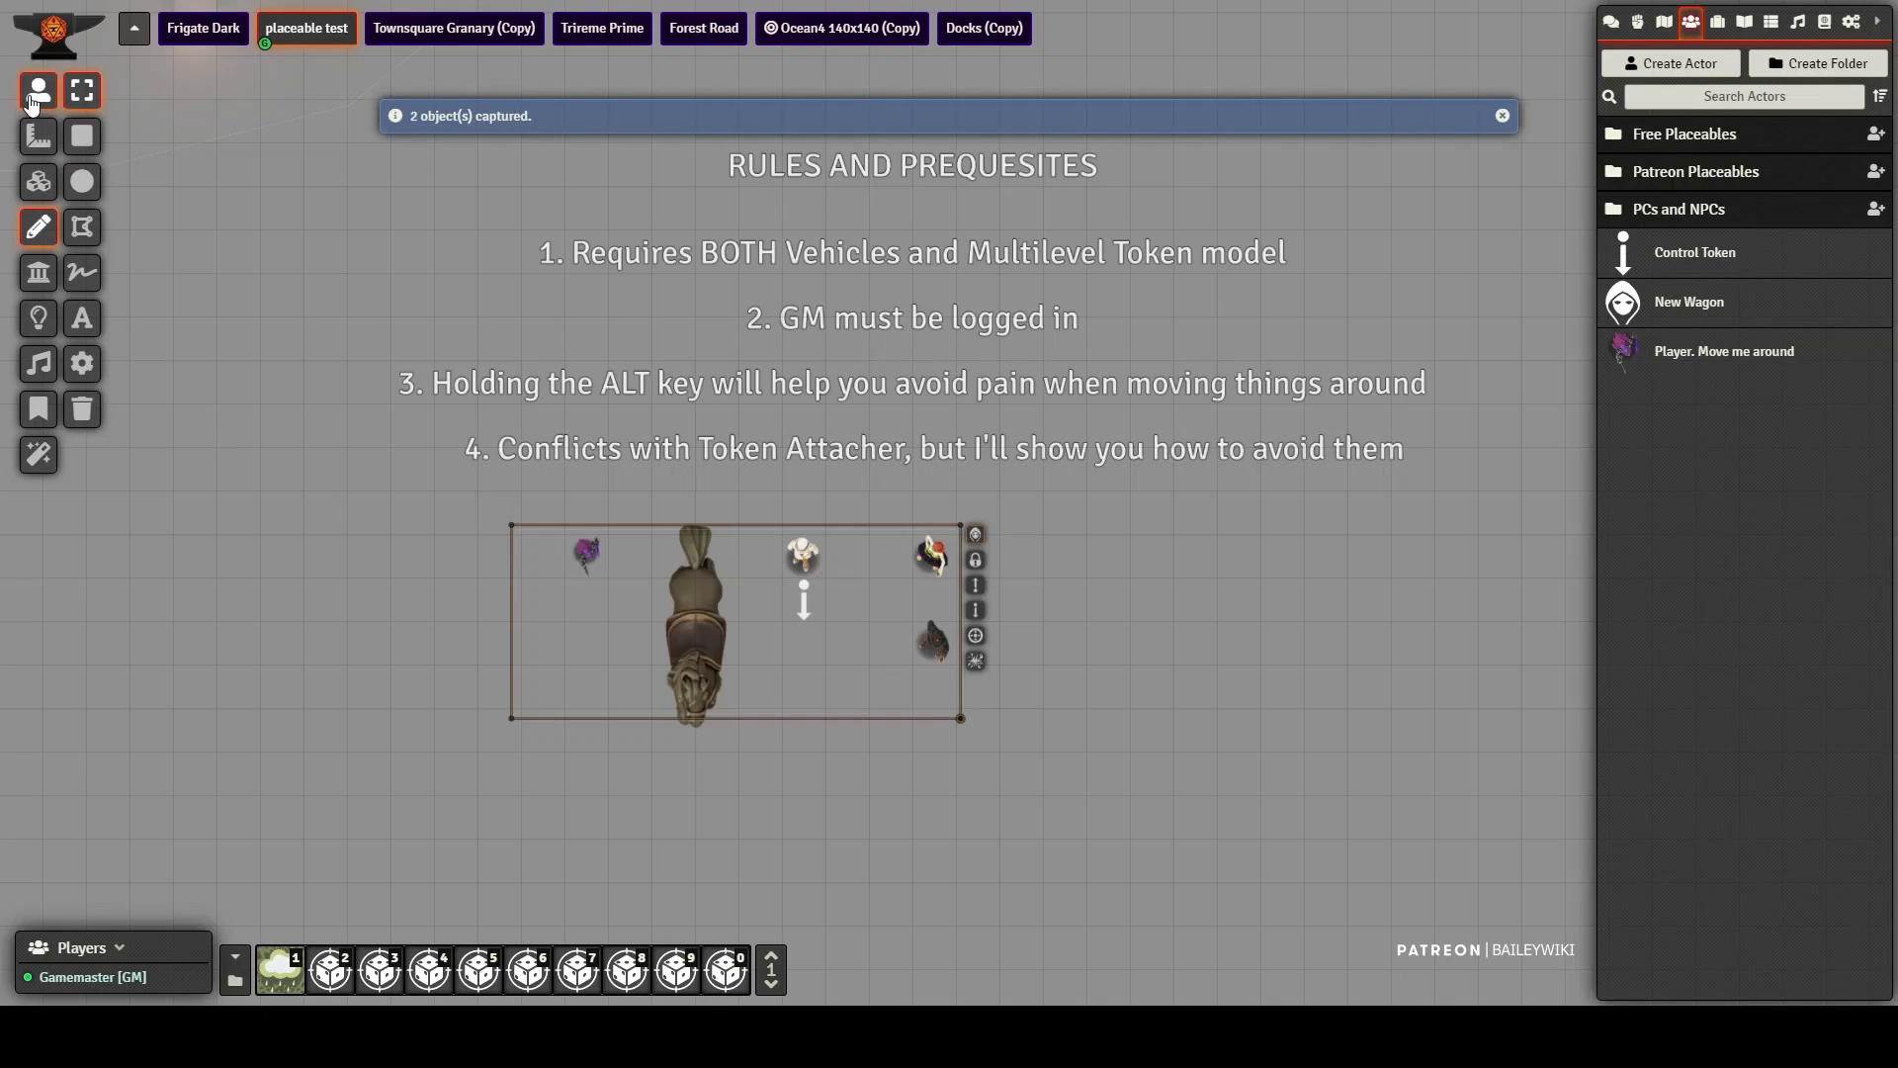
left_click(35, 95)
left_click_drag(788, 610, 845, 590)
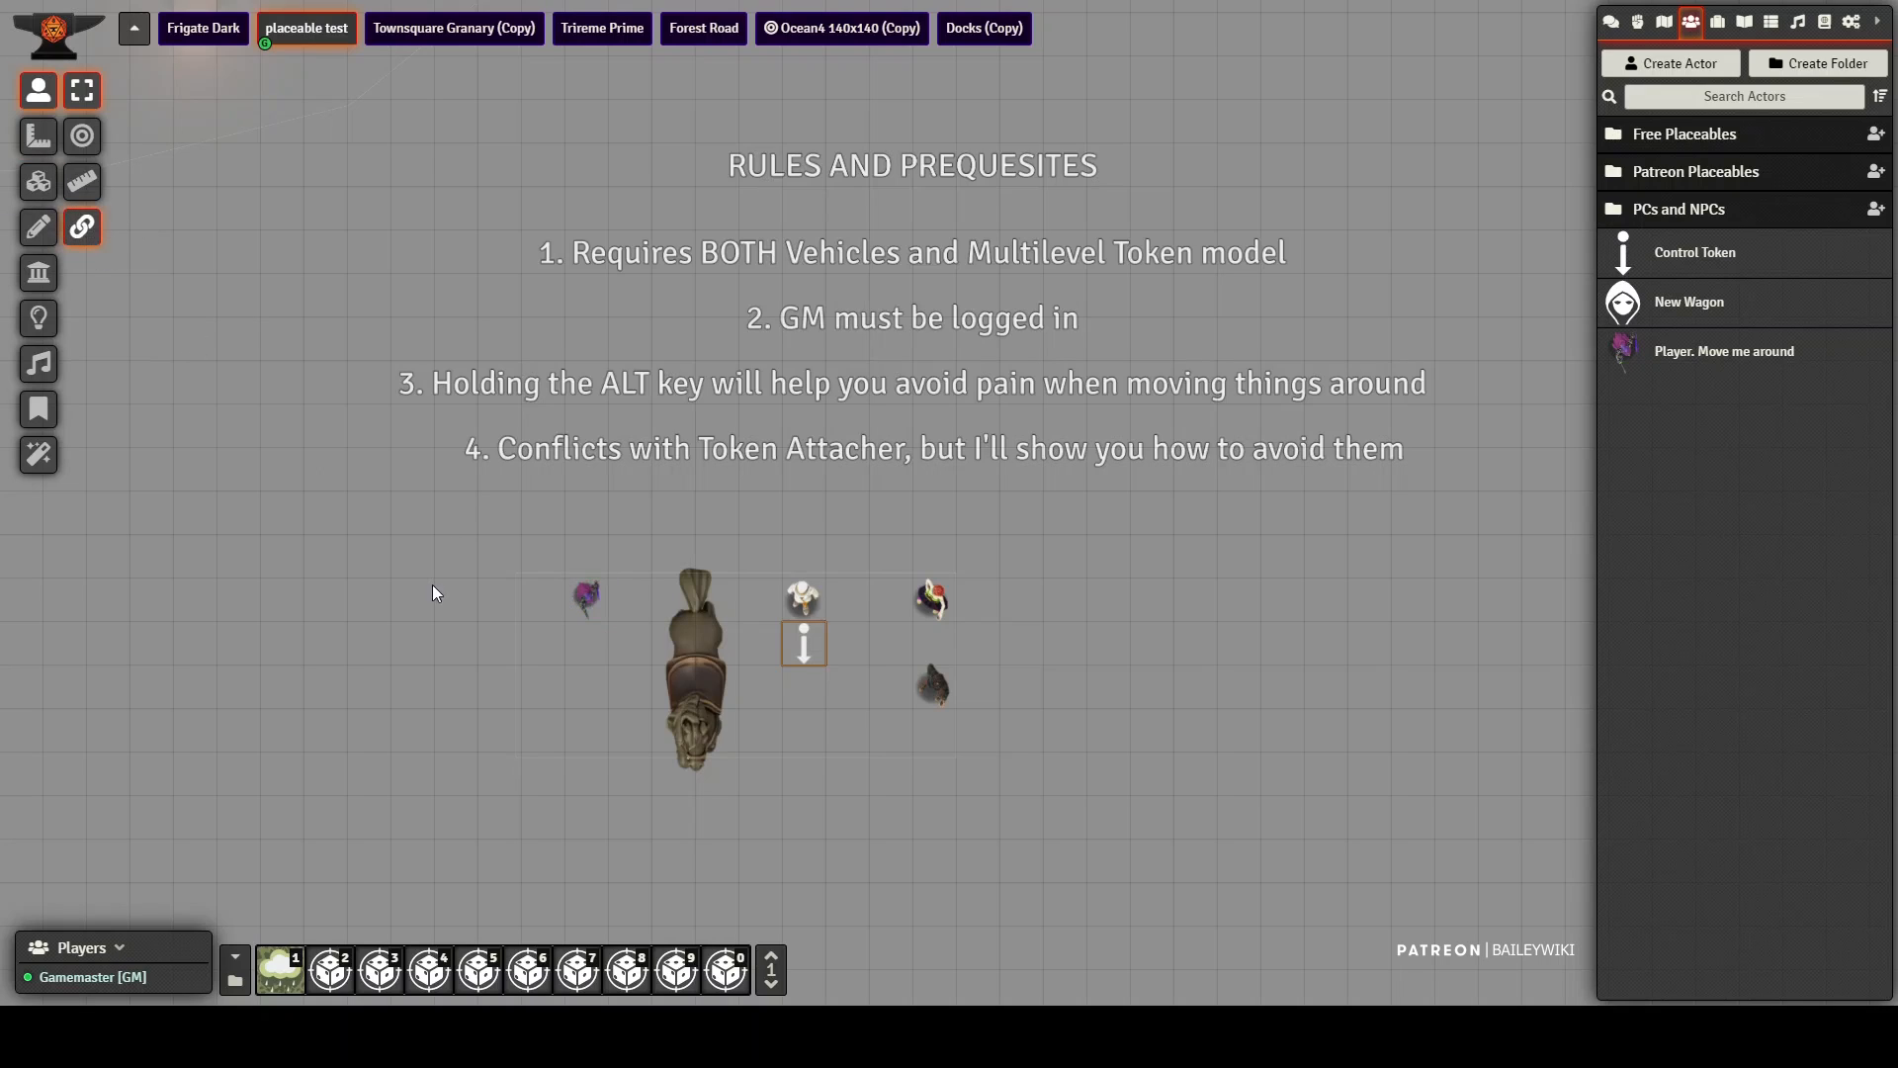
Step: Attach the vehicle rectangle to the player token with Token Attacher and close the attaching interface
left_click(588, 600)
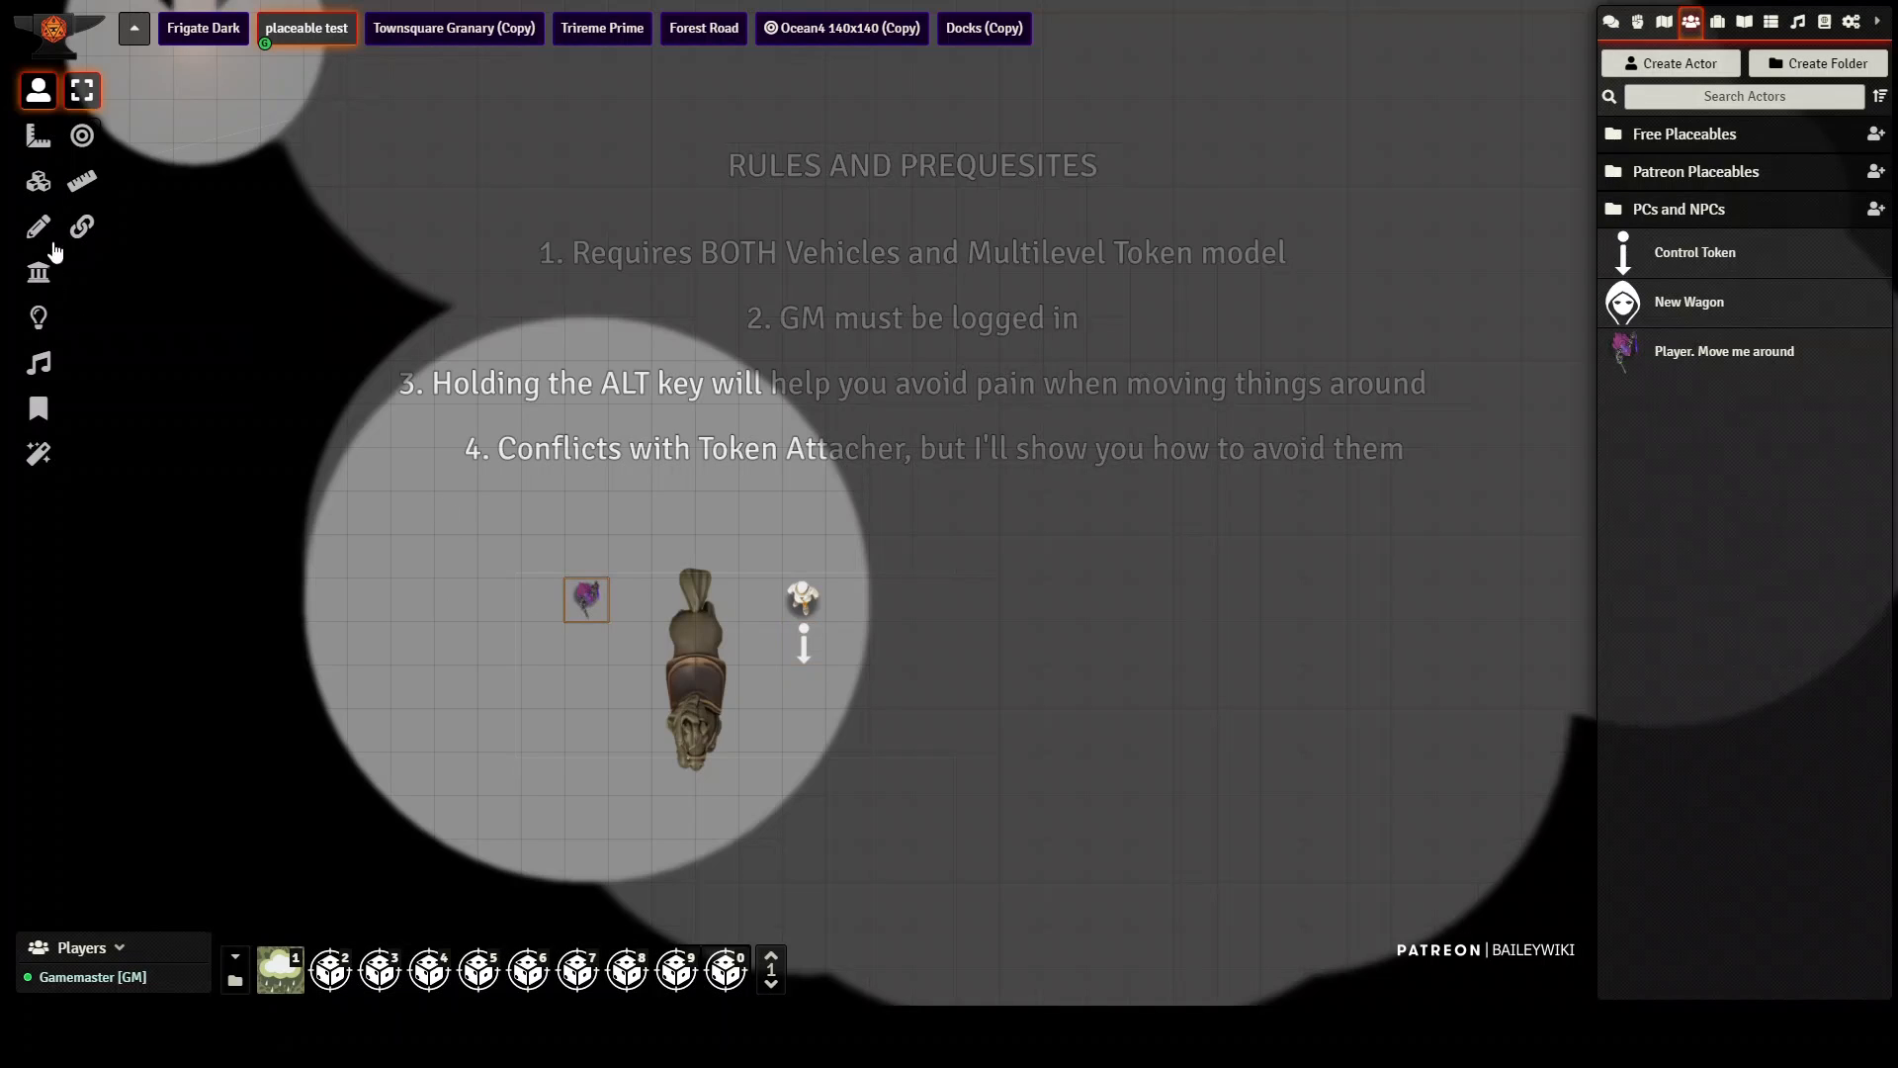
left_click(82, 228)
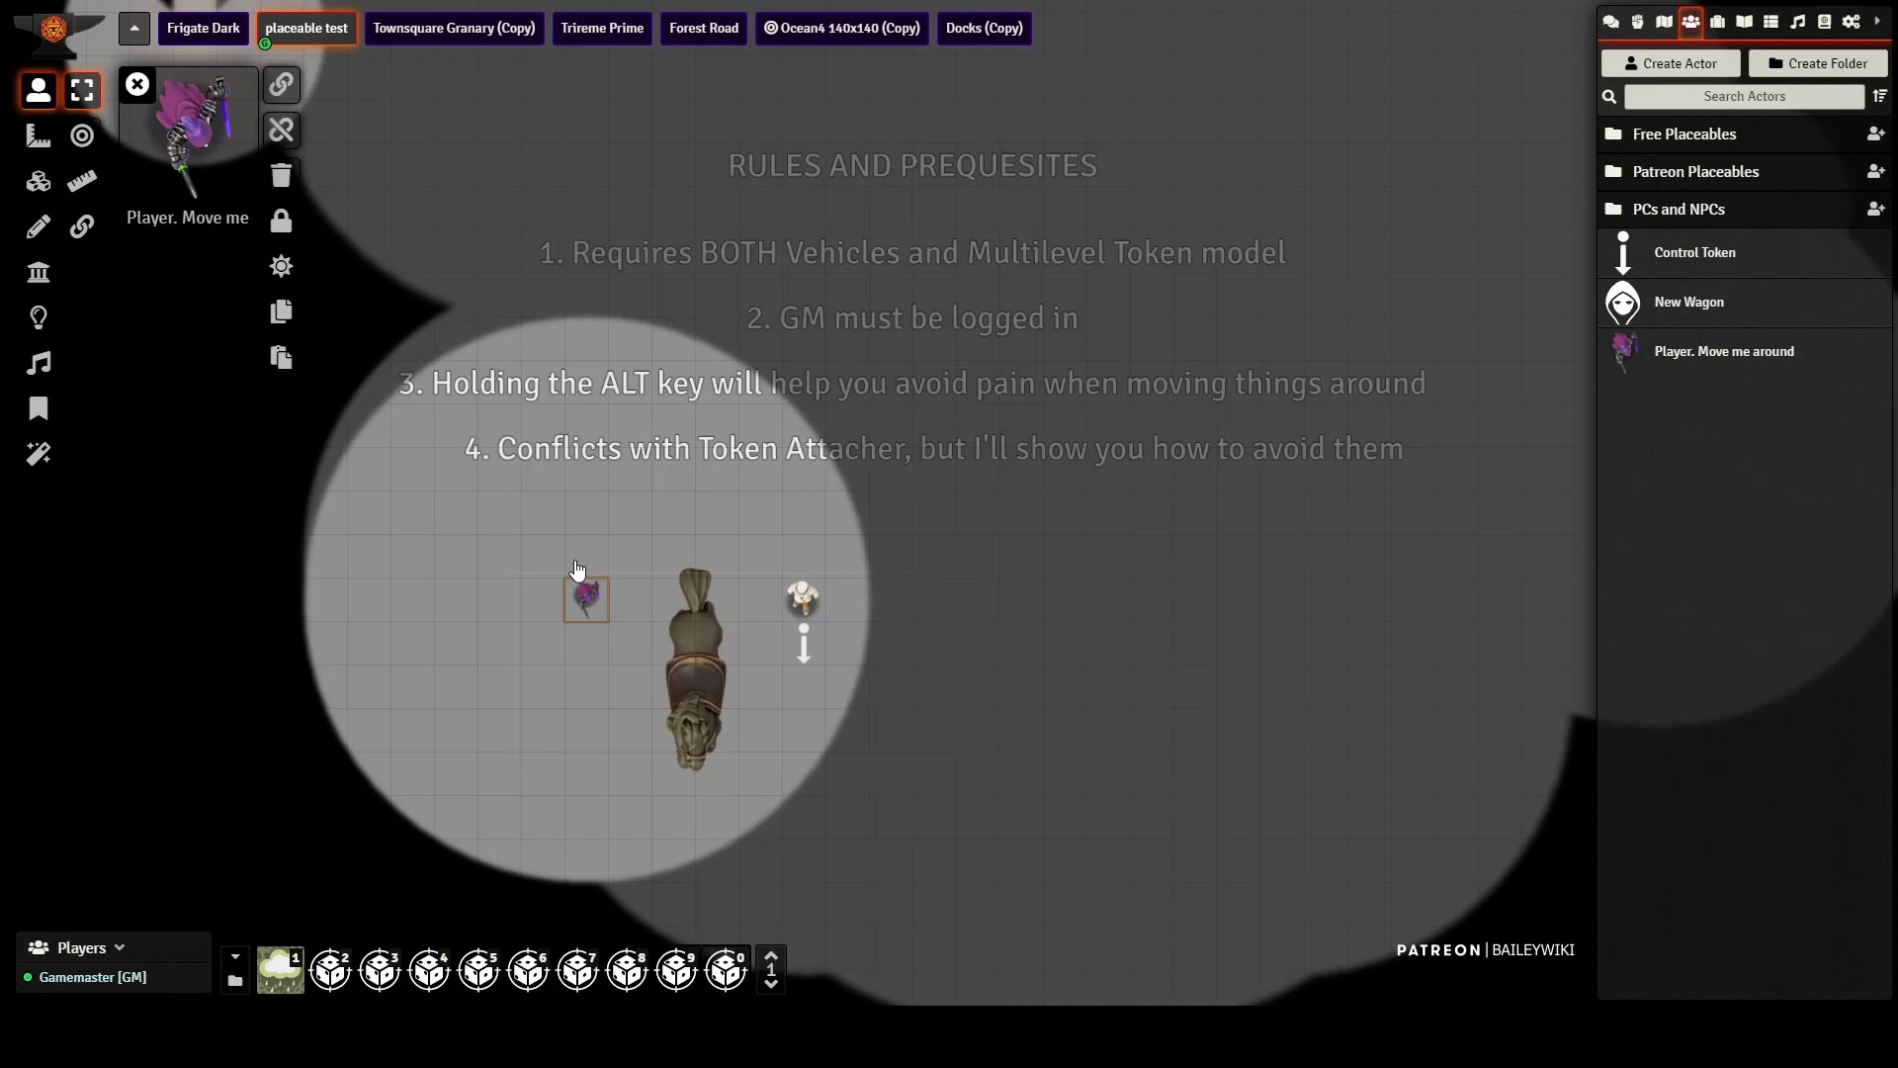
left_click(40, 229)
left_click(284, 87)
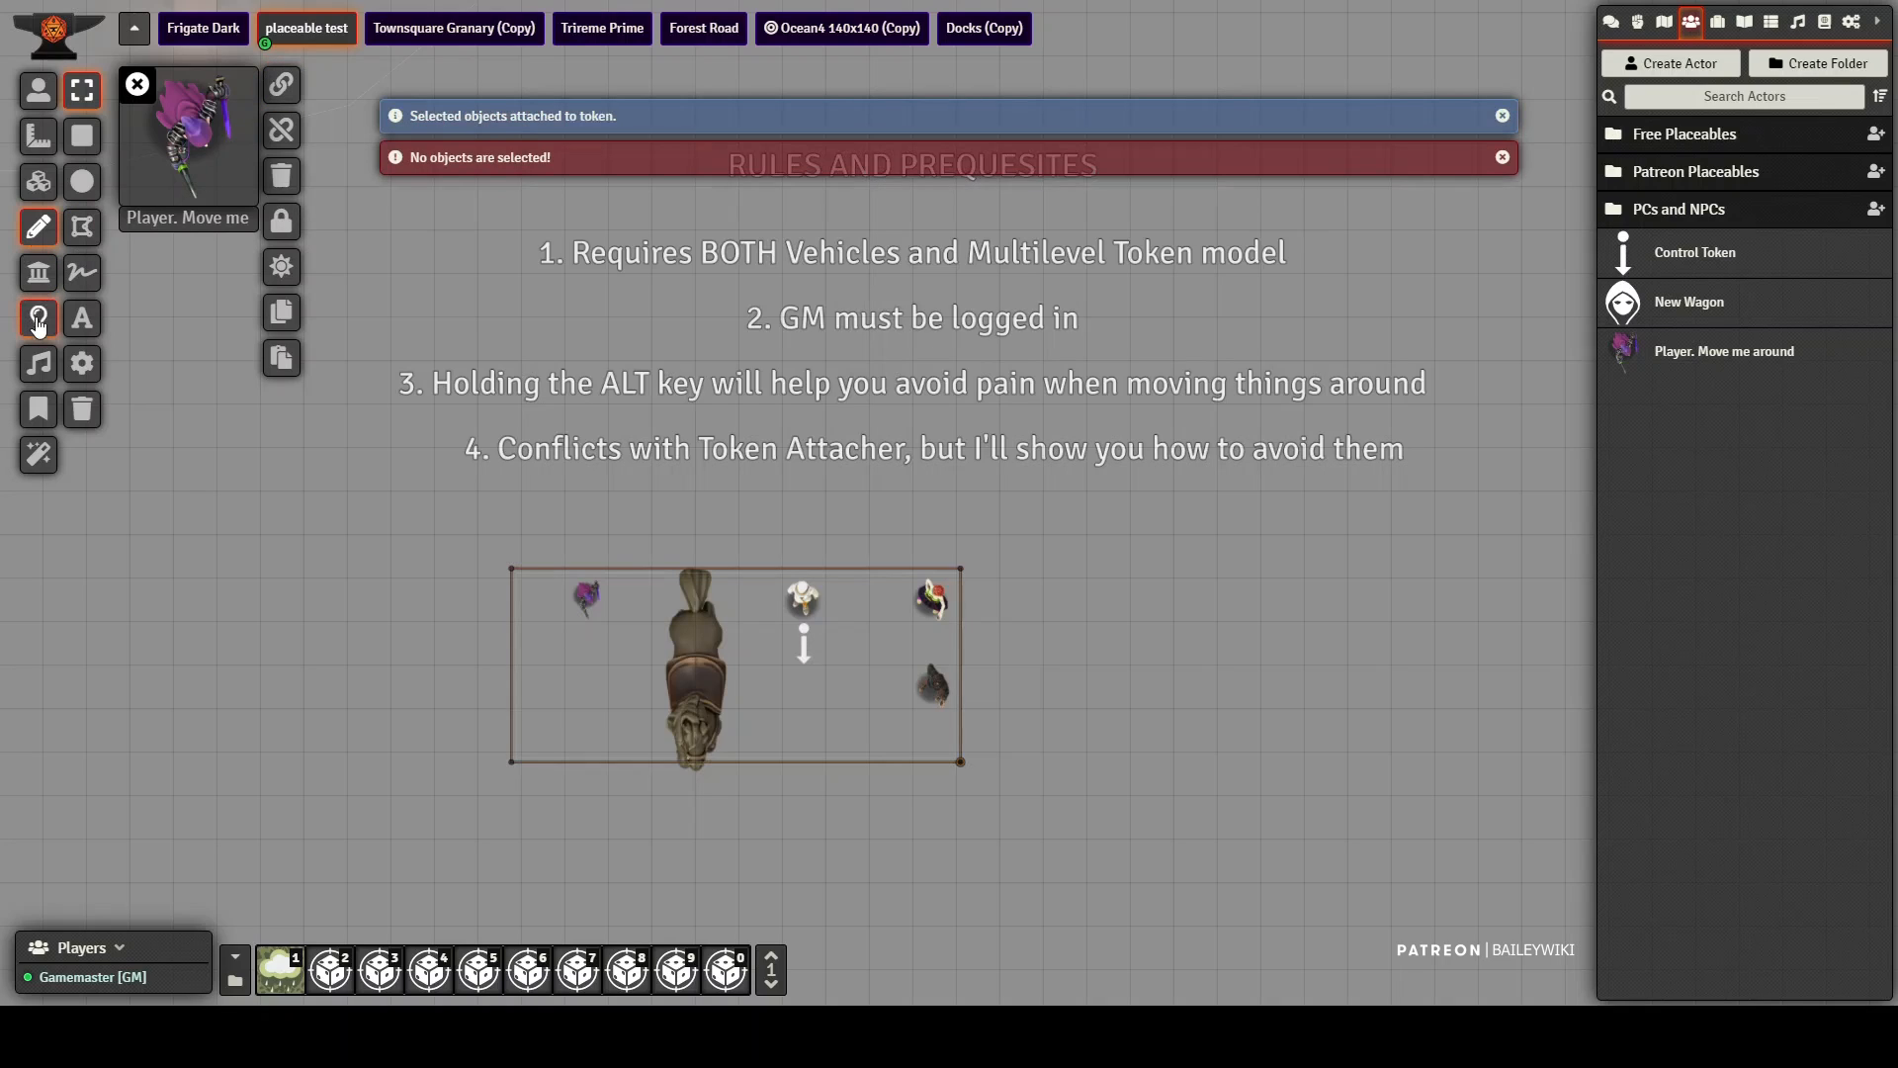
left_click(286, 94)
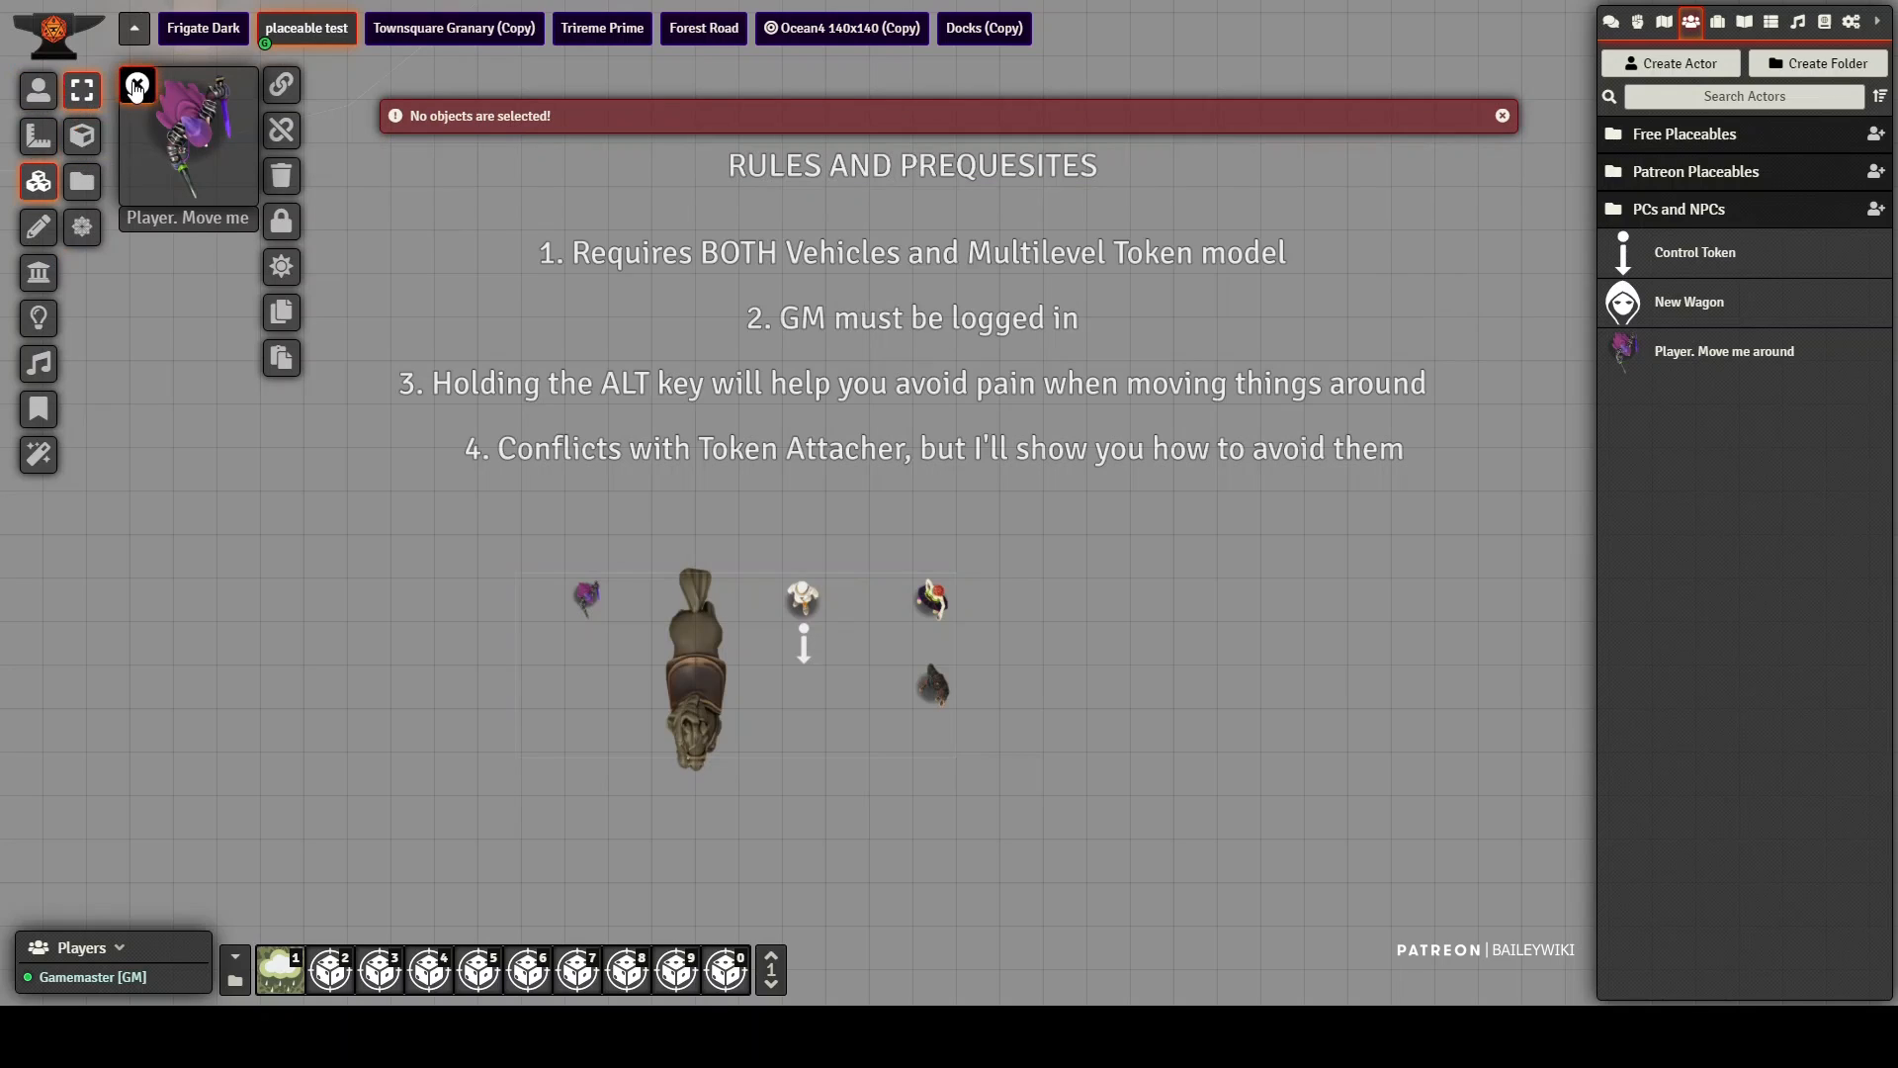
left_click(136, 85)
left_click(49, 95)
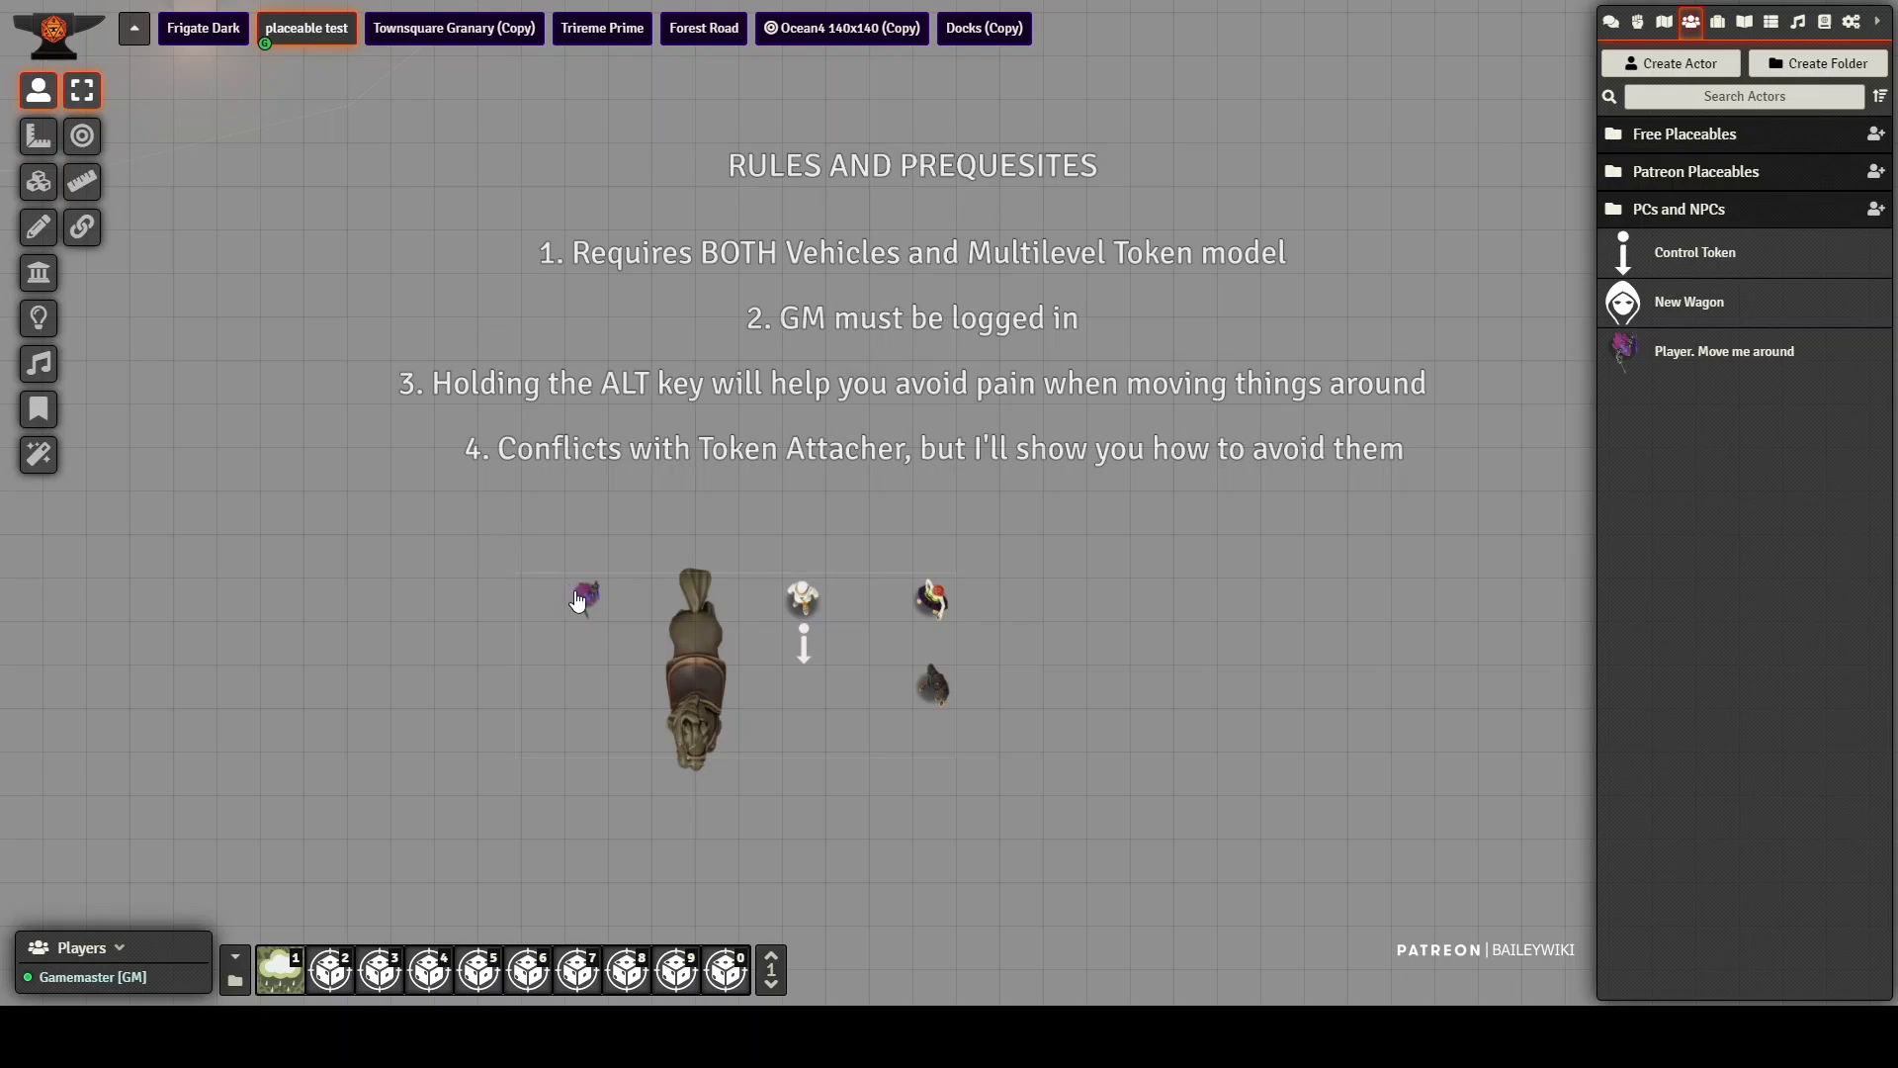
Step: Move the player token several squares right, and move the test1 control token back and forth to demonstrate the Token Attacher conflict
left_click_drag(586, 600, 907, 619)
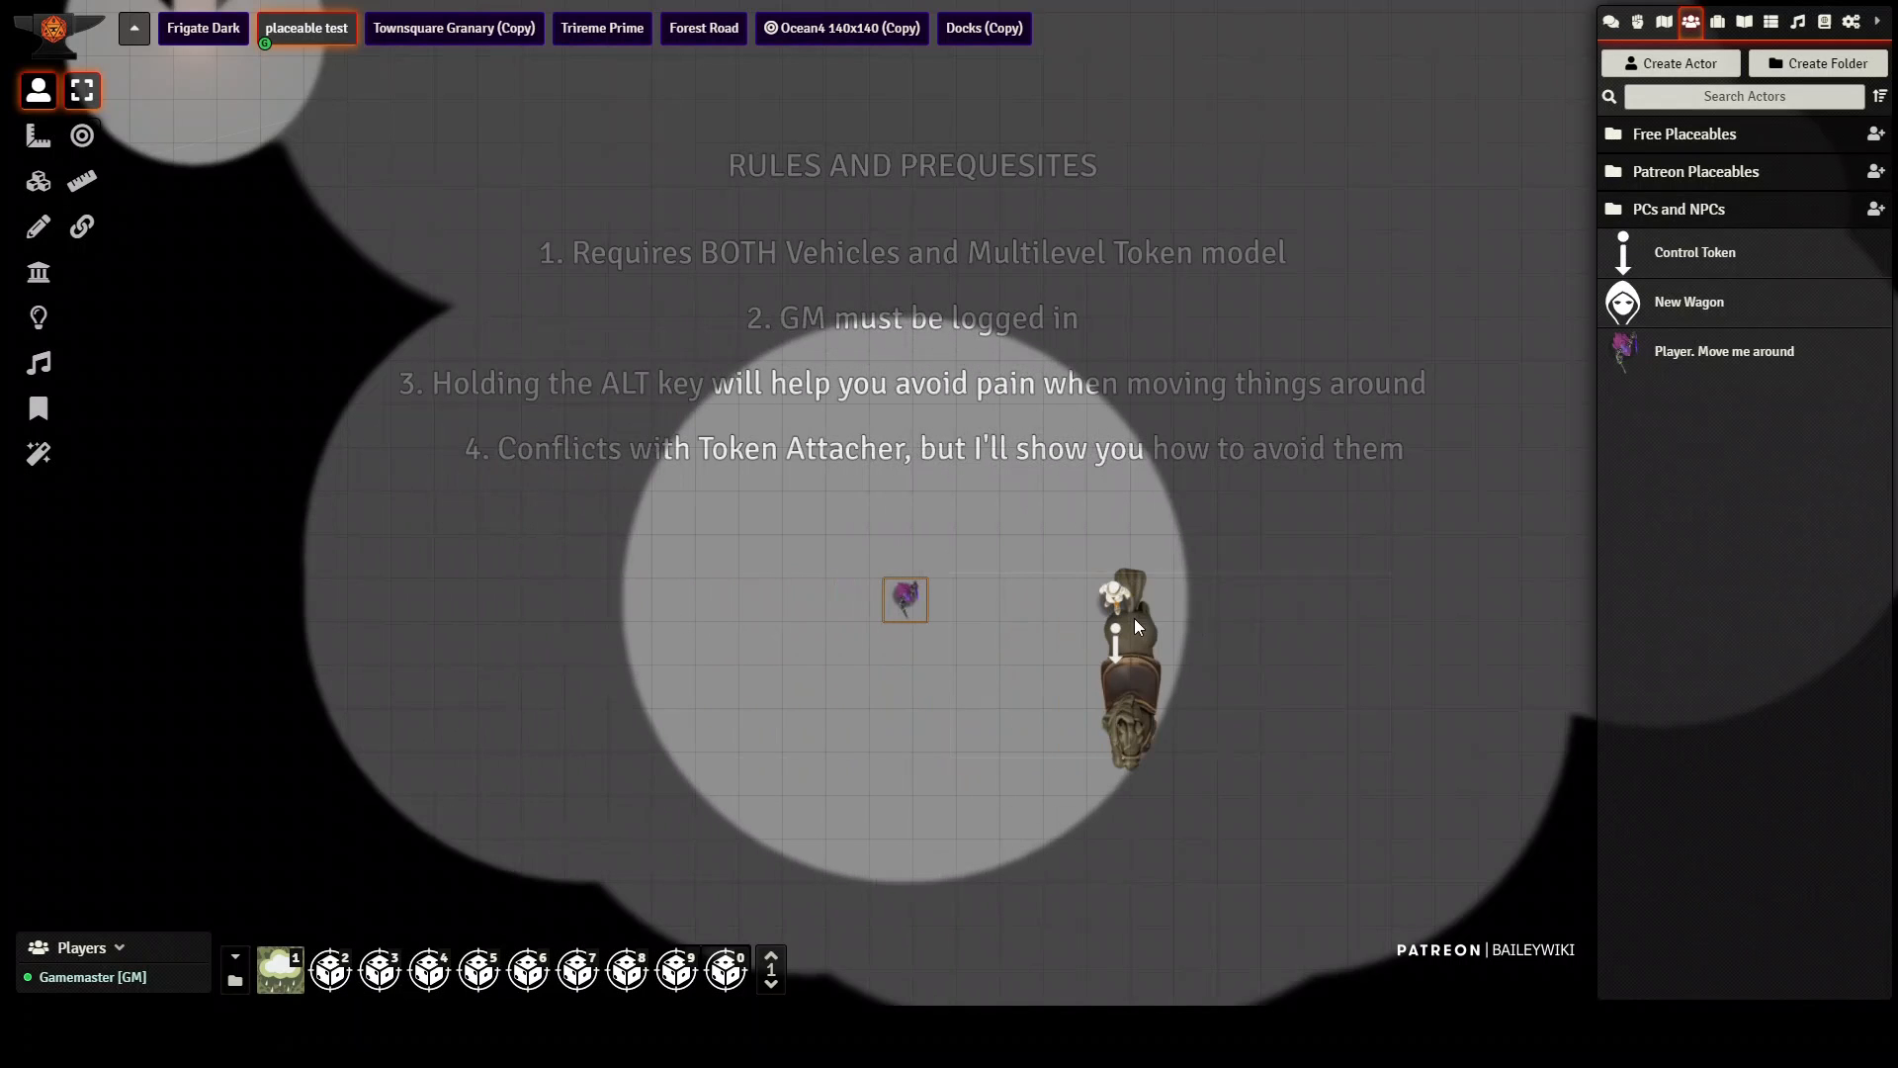
left_click_drag(1115, 647, 1026, 692)
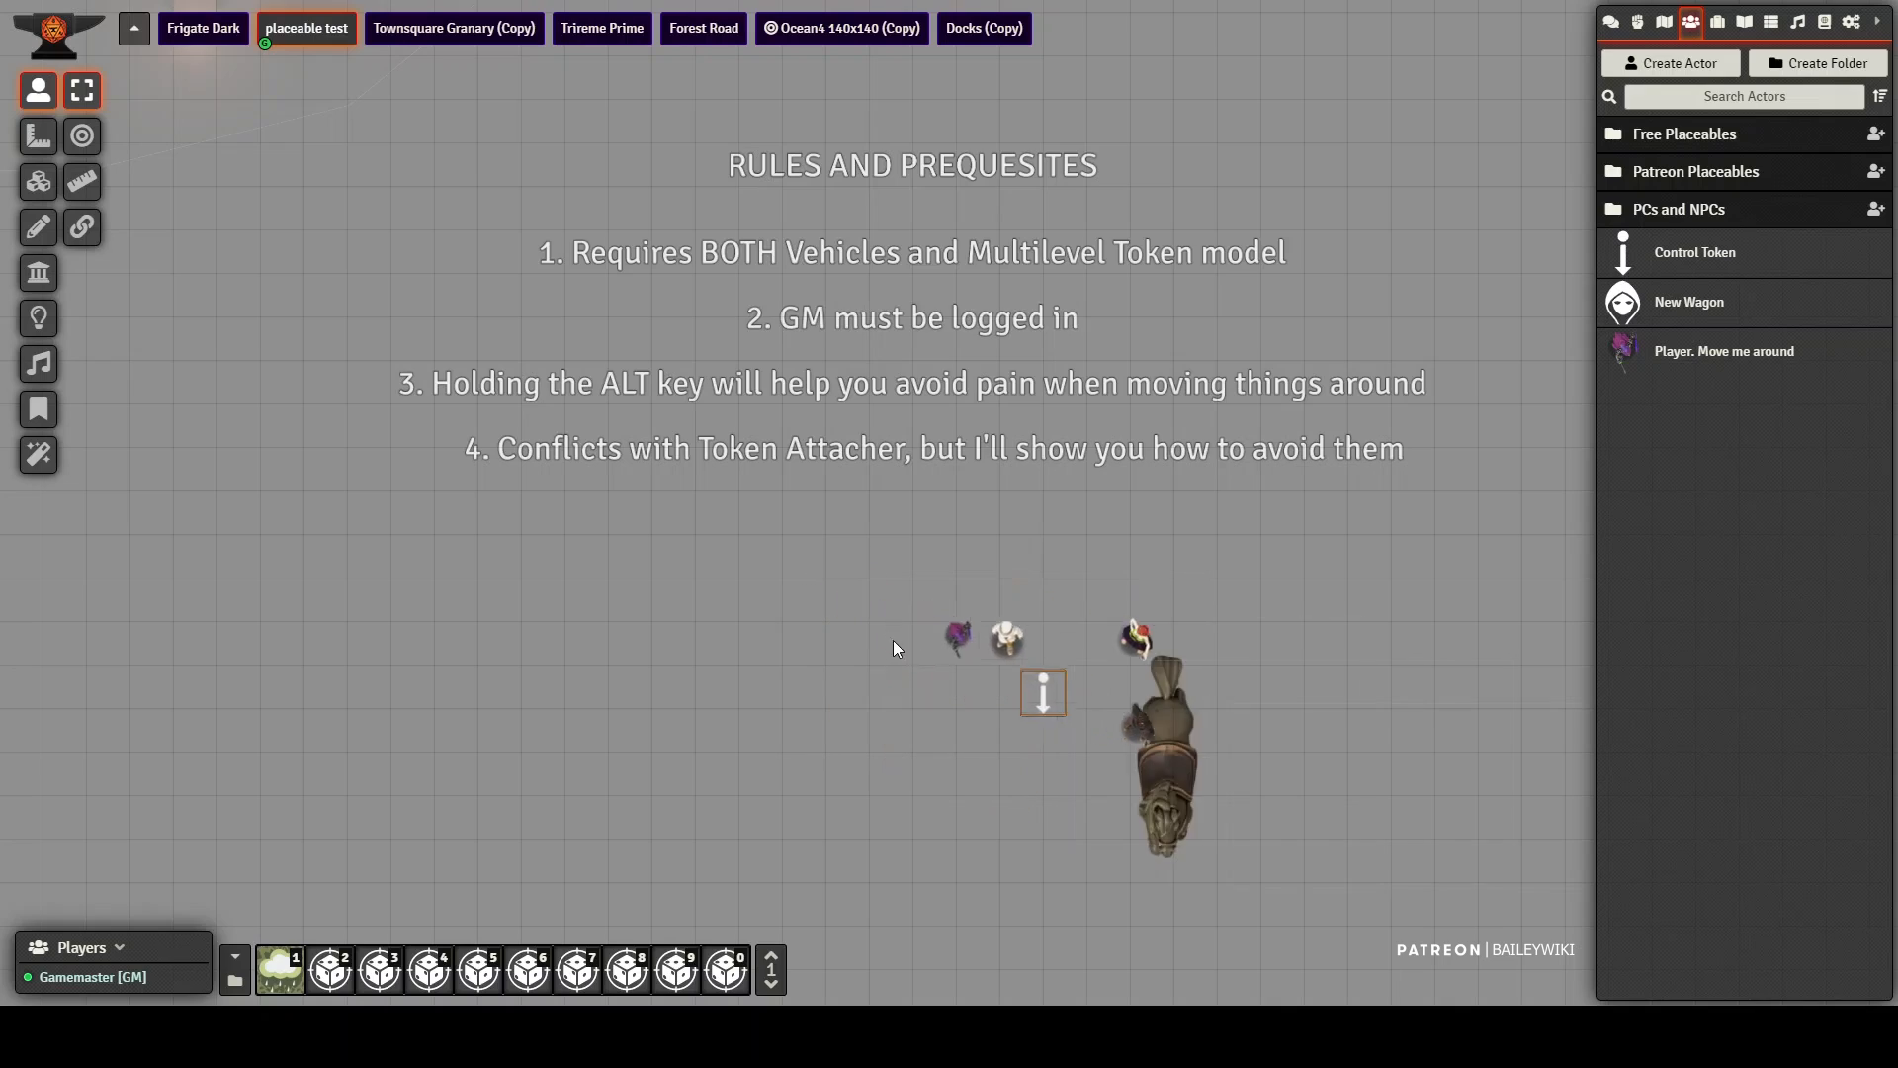
left_click_drag(1226, 739, 1109, 729)
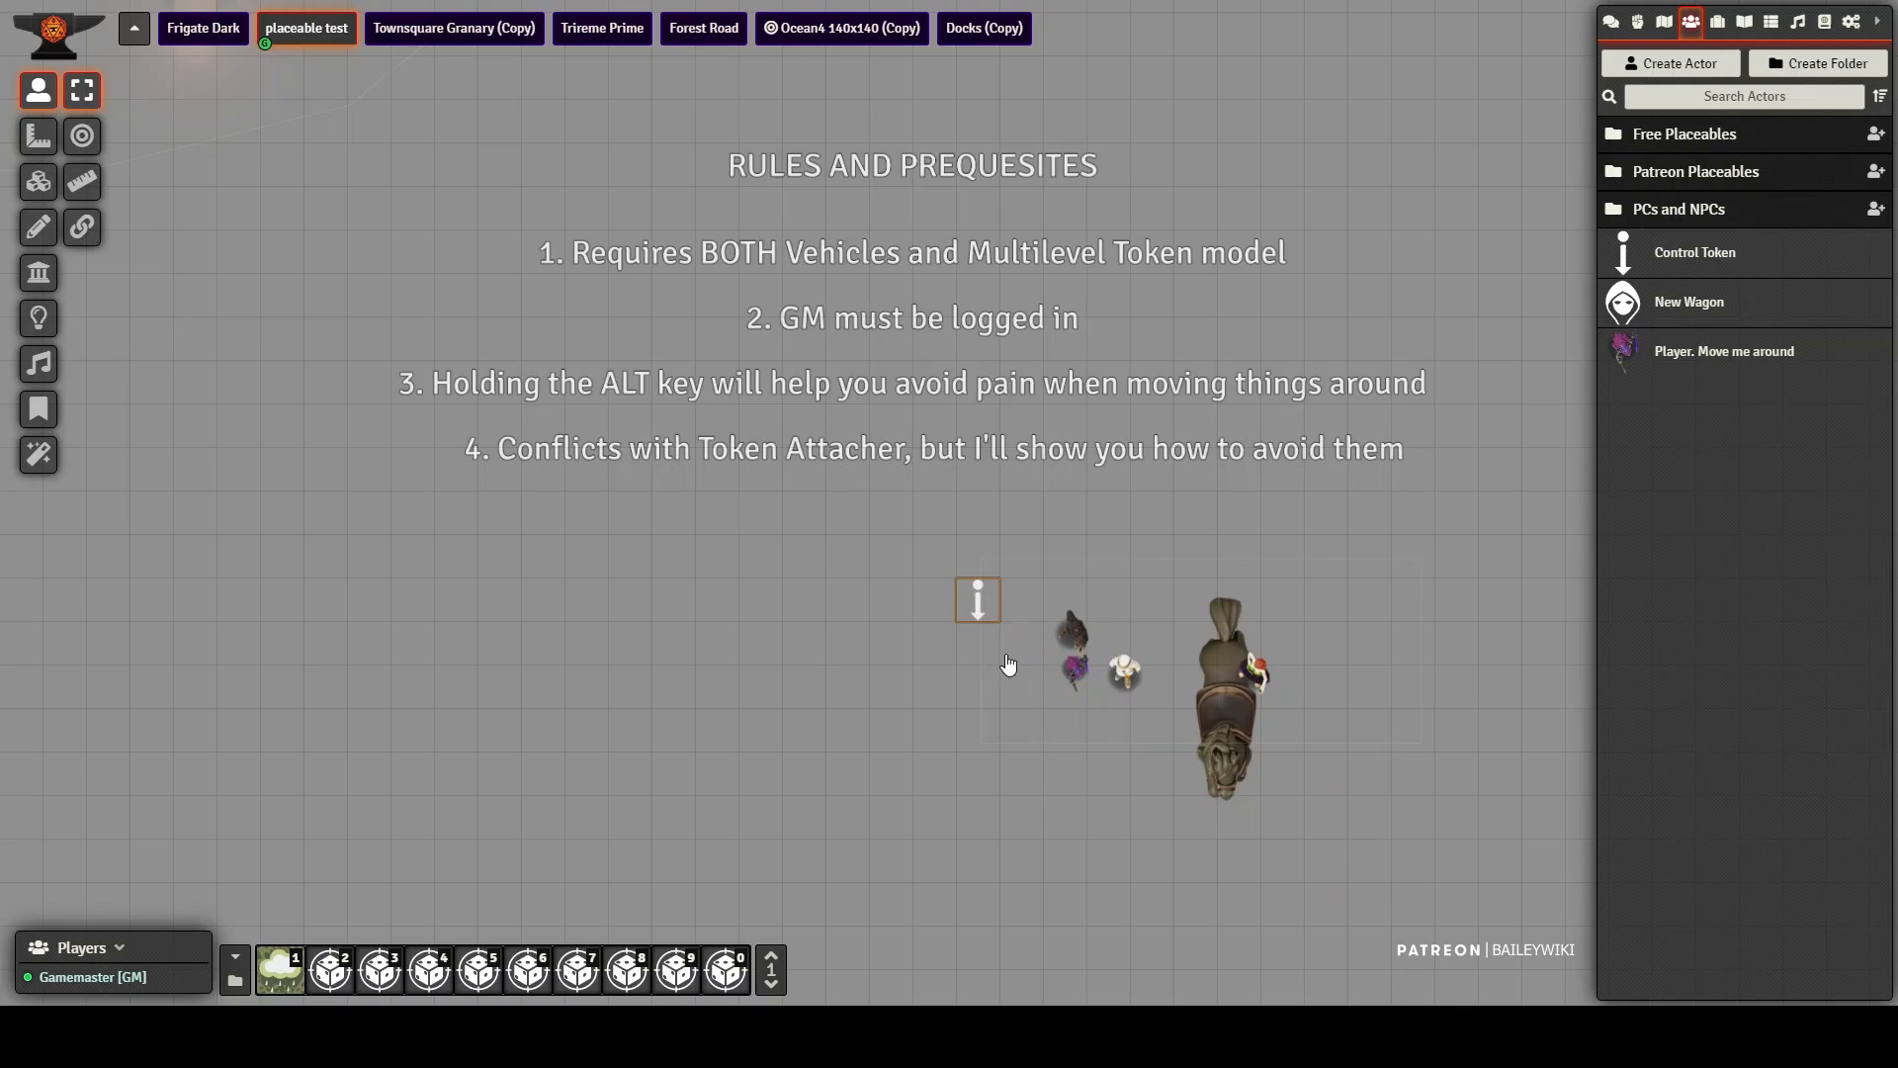
left_click_drag(1033, 667, 1133, 766)
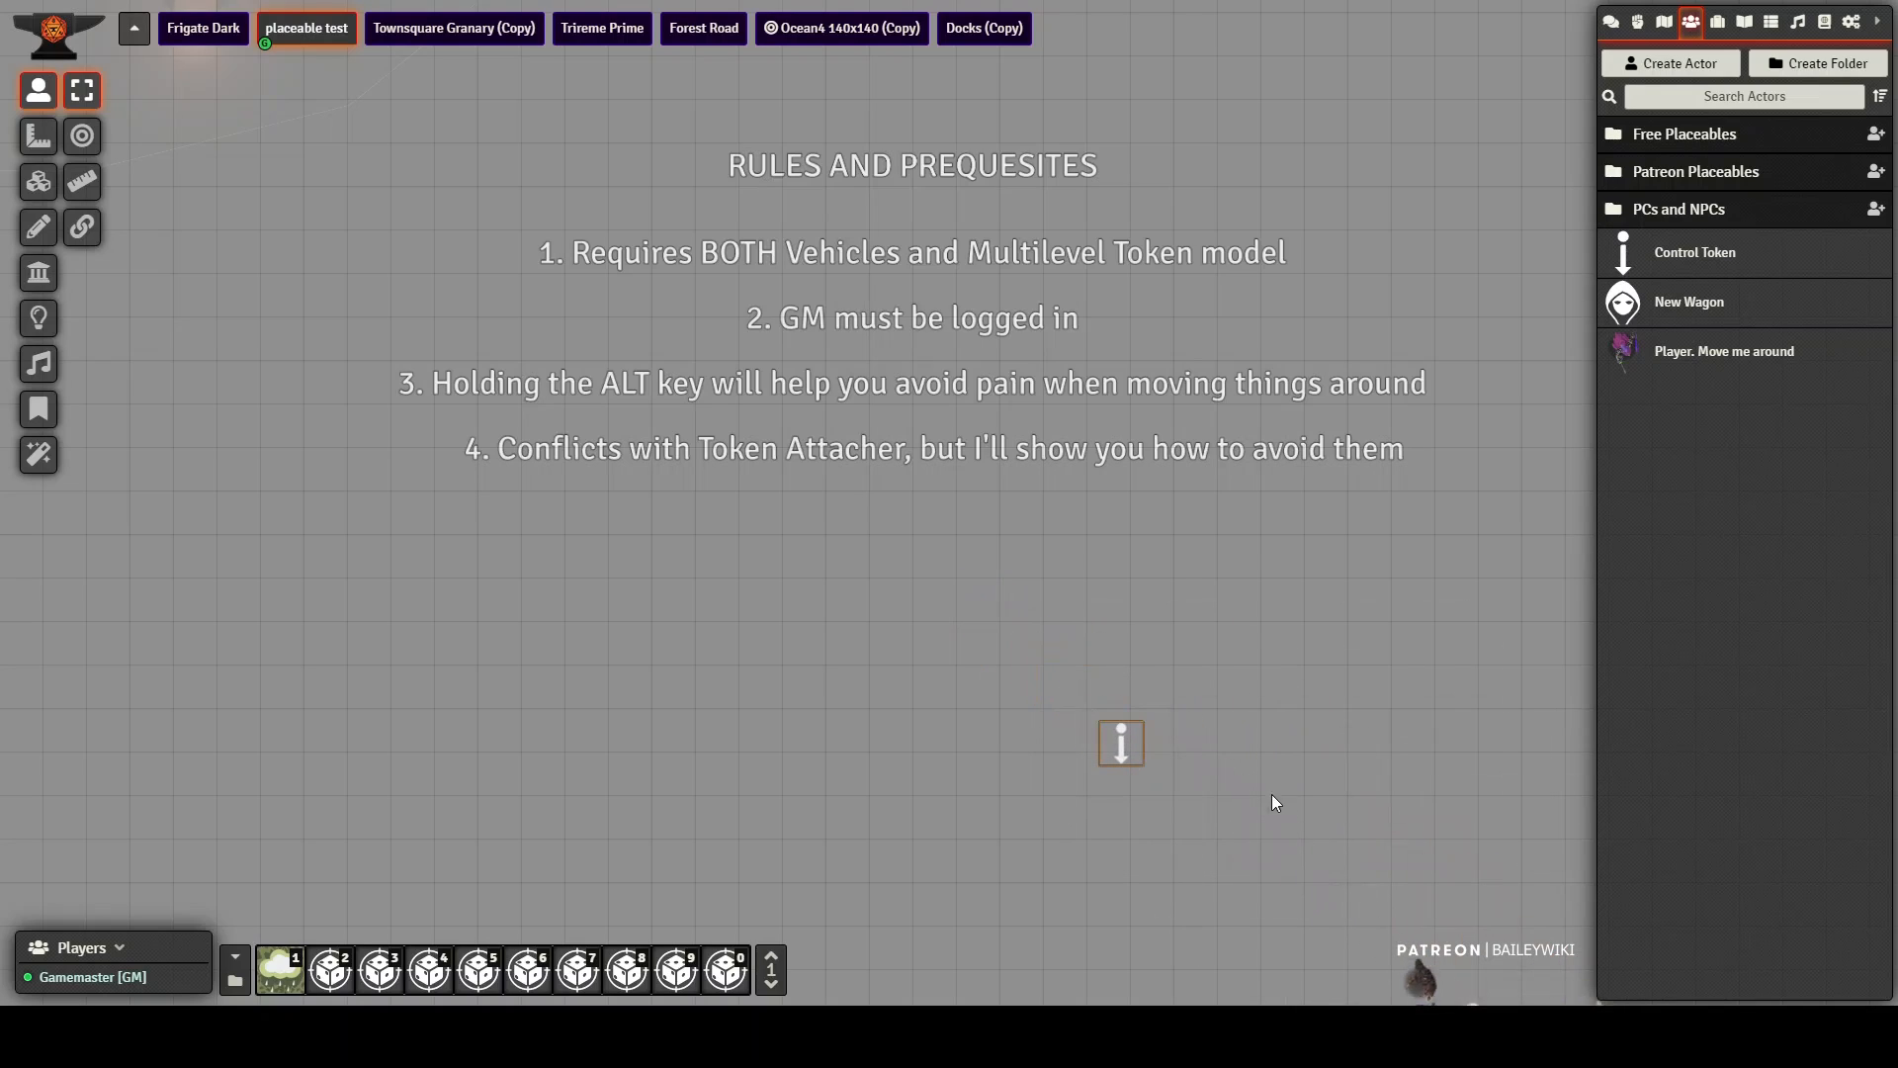
left_click_drag(528, 478, 533, 478)
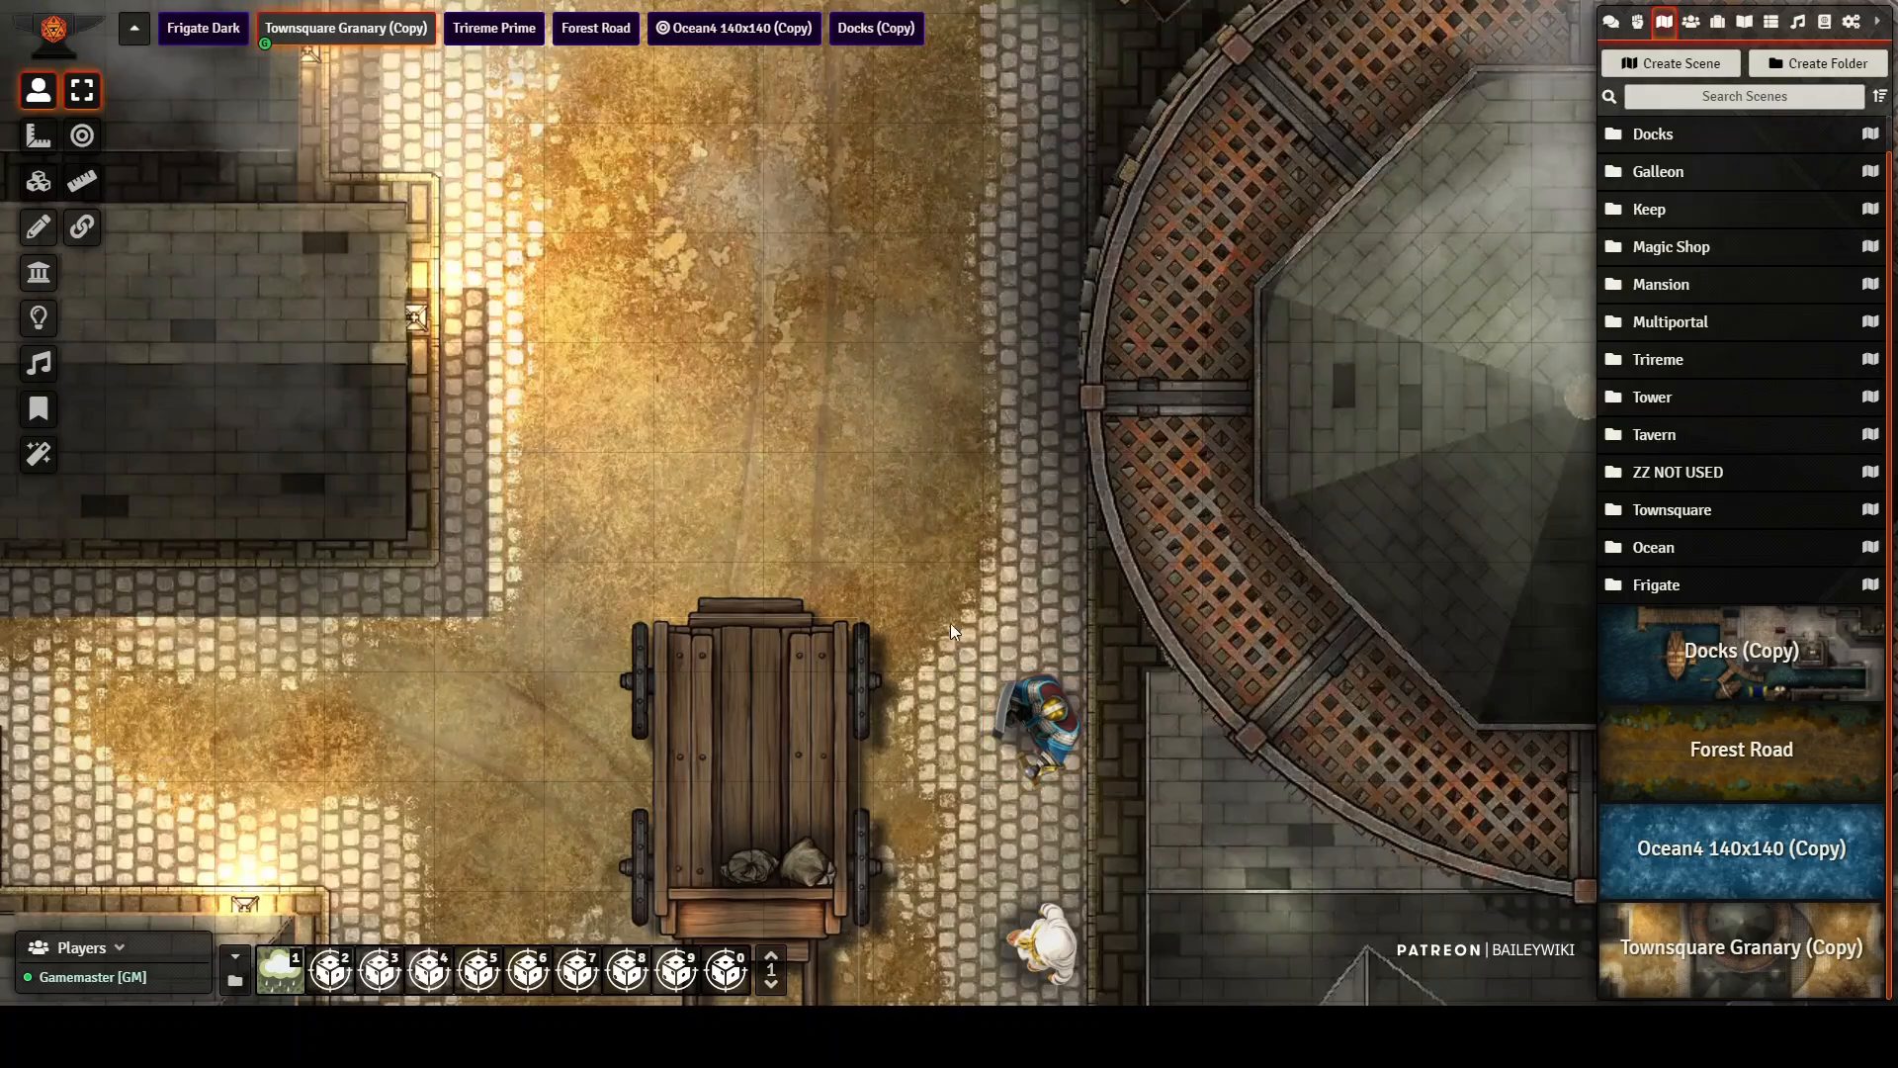
Step: Examine the wagon and its surroundings in the Townsquare Granary (Copy) scene
left_click_drag(904, 668, 874, 501)
scroll(1183, 546, "down", 3)
scroll(1184, 544, "down", 20)
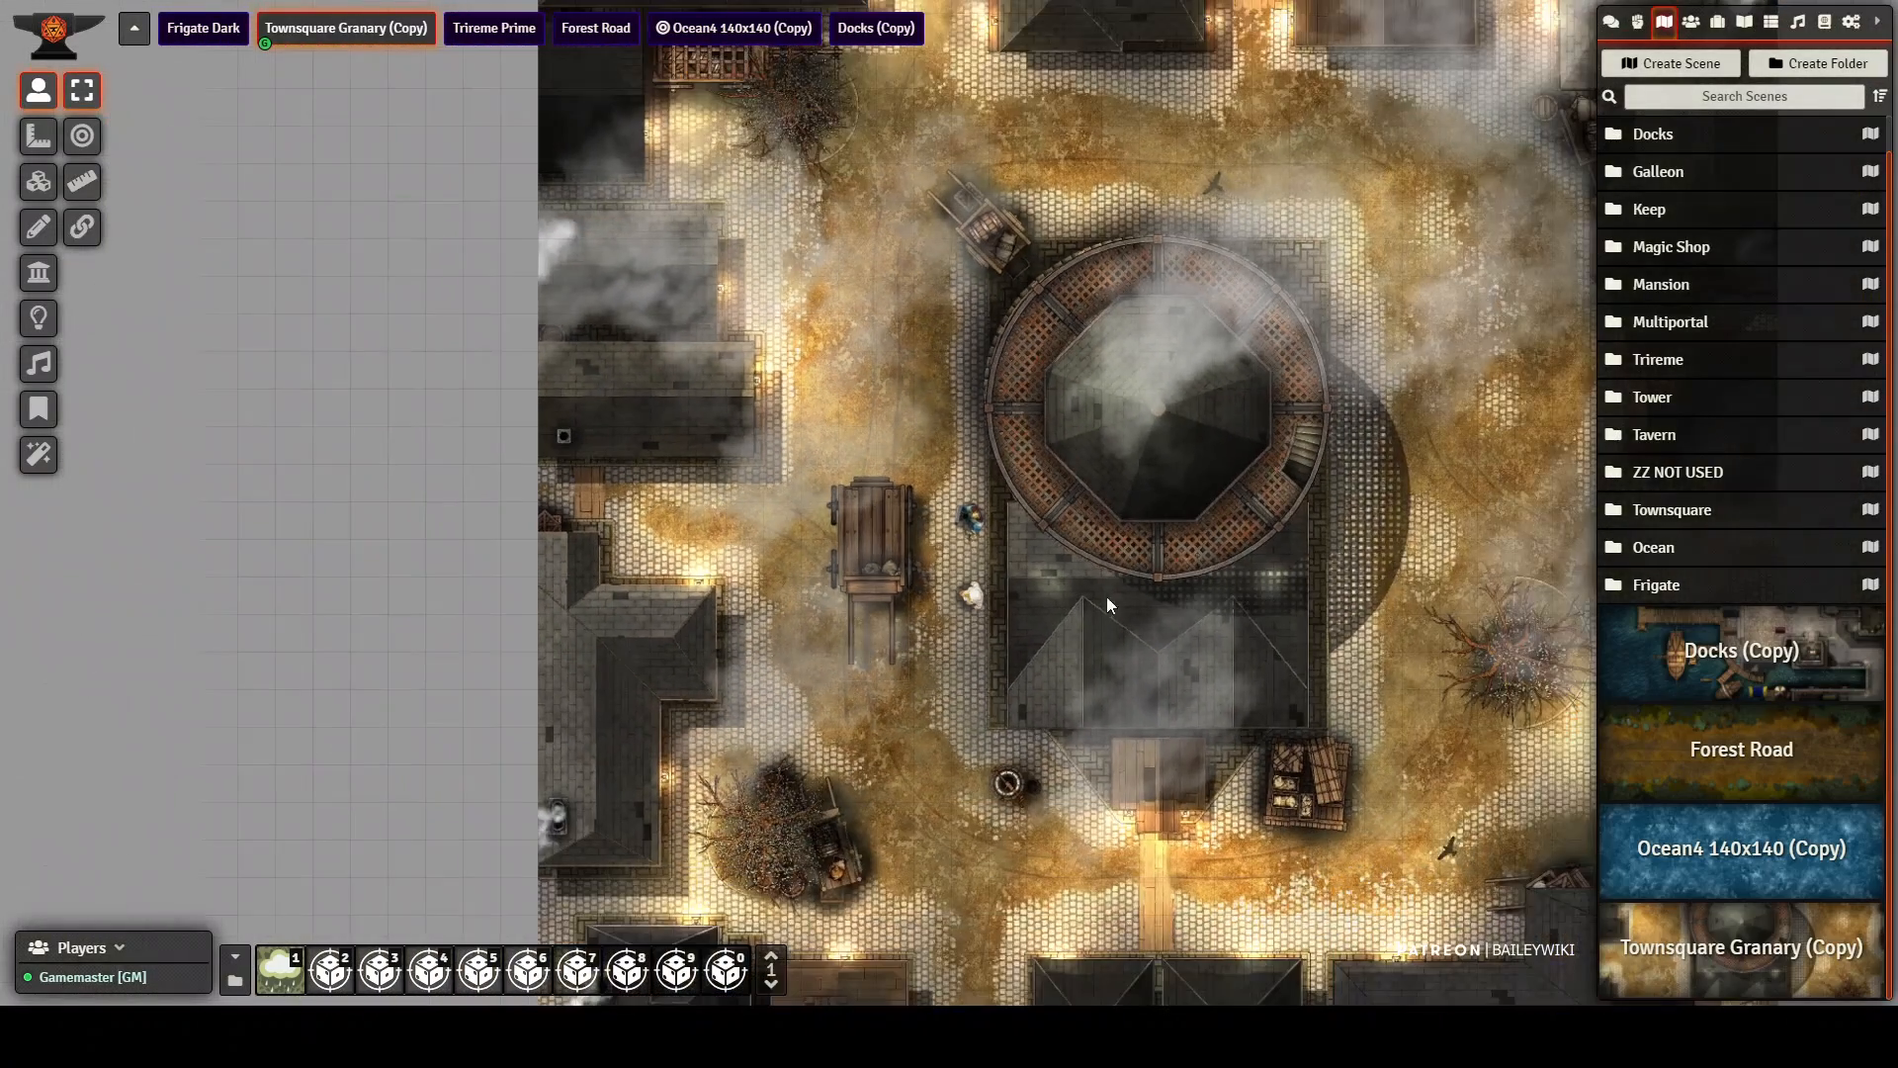
left_click_drag(1106, 596, 886, 566)
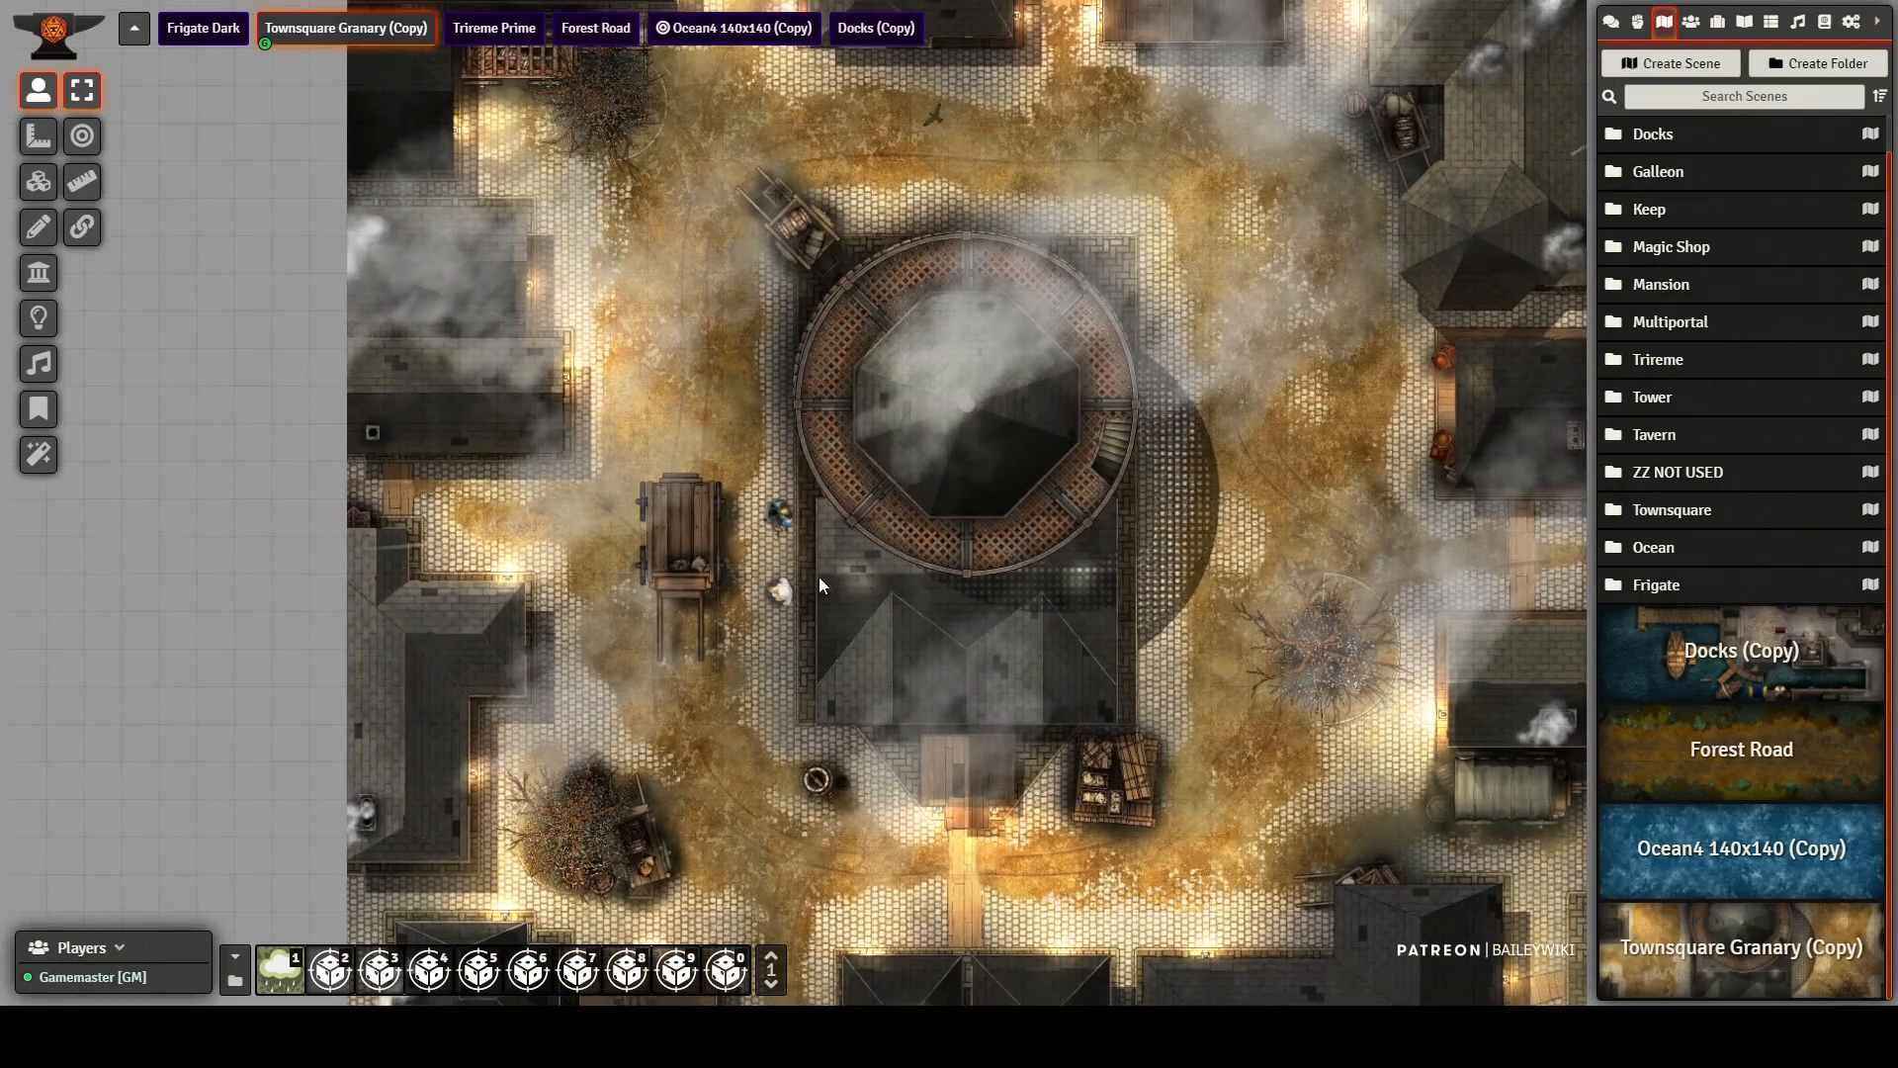
scroll(799, 585, "up", 10)
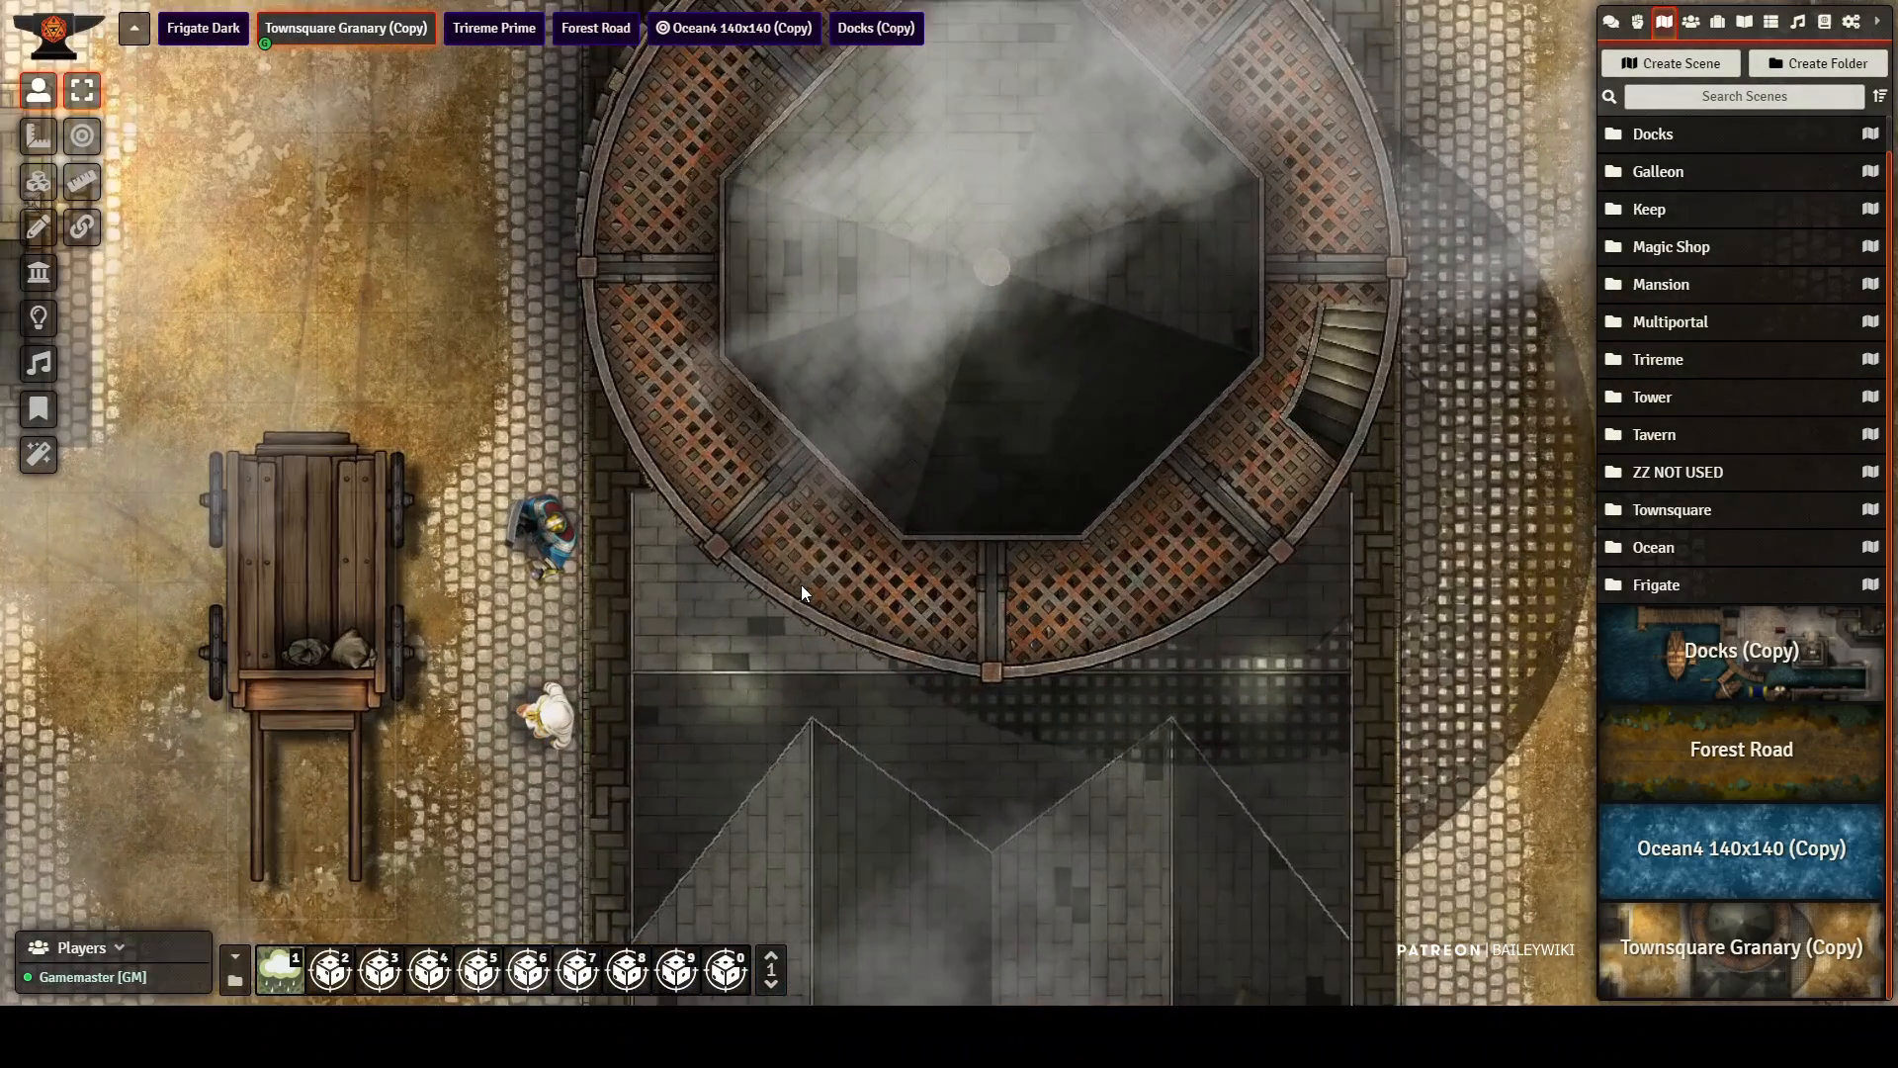
left_click_drag(815, 513, 1260, 526)
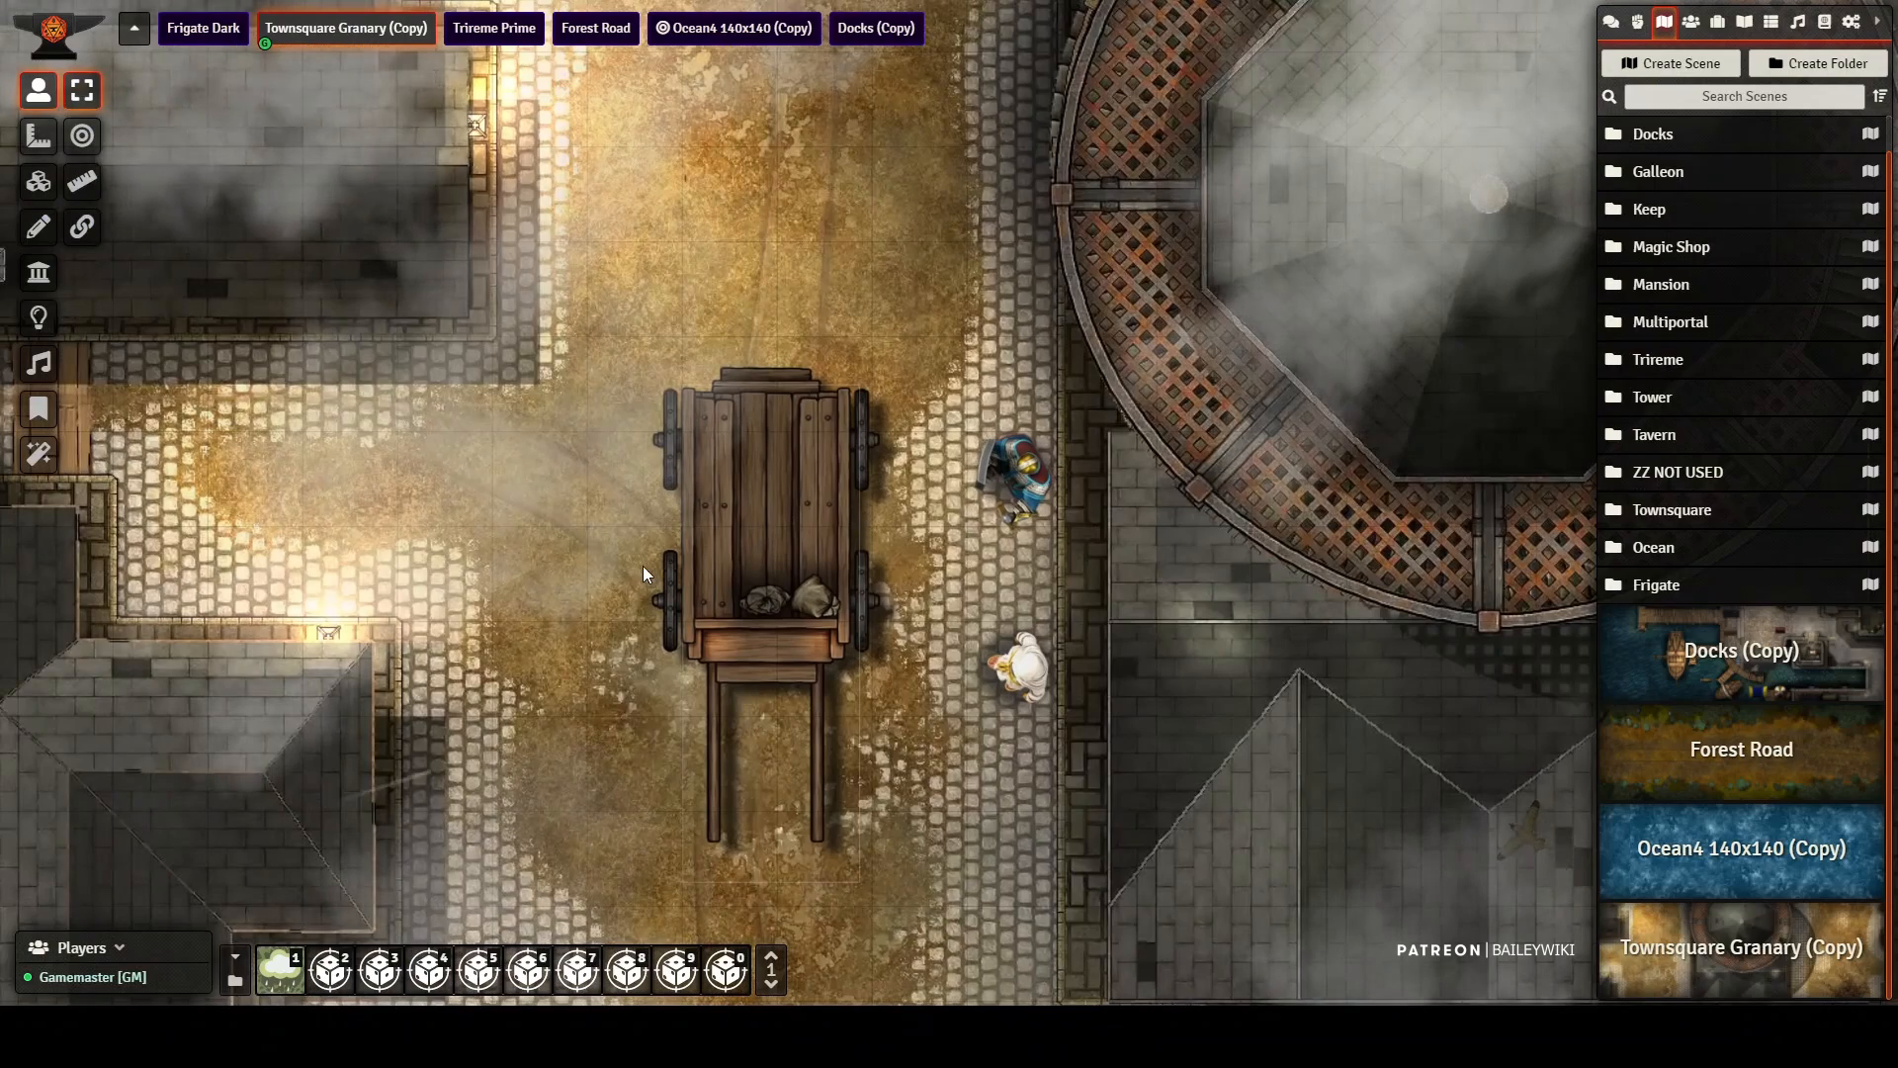
scroll(648, 572, "up", 5)
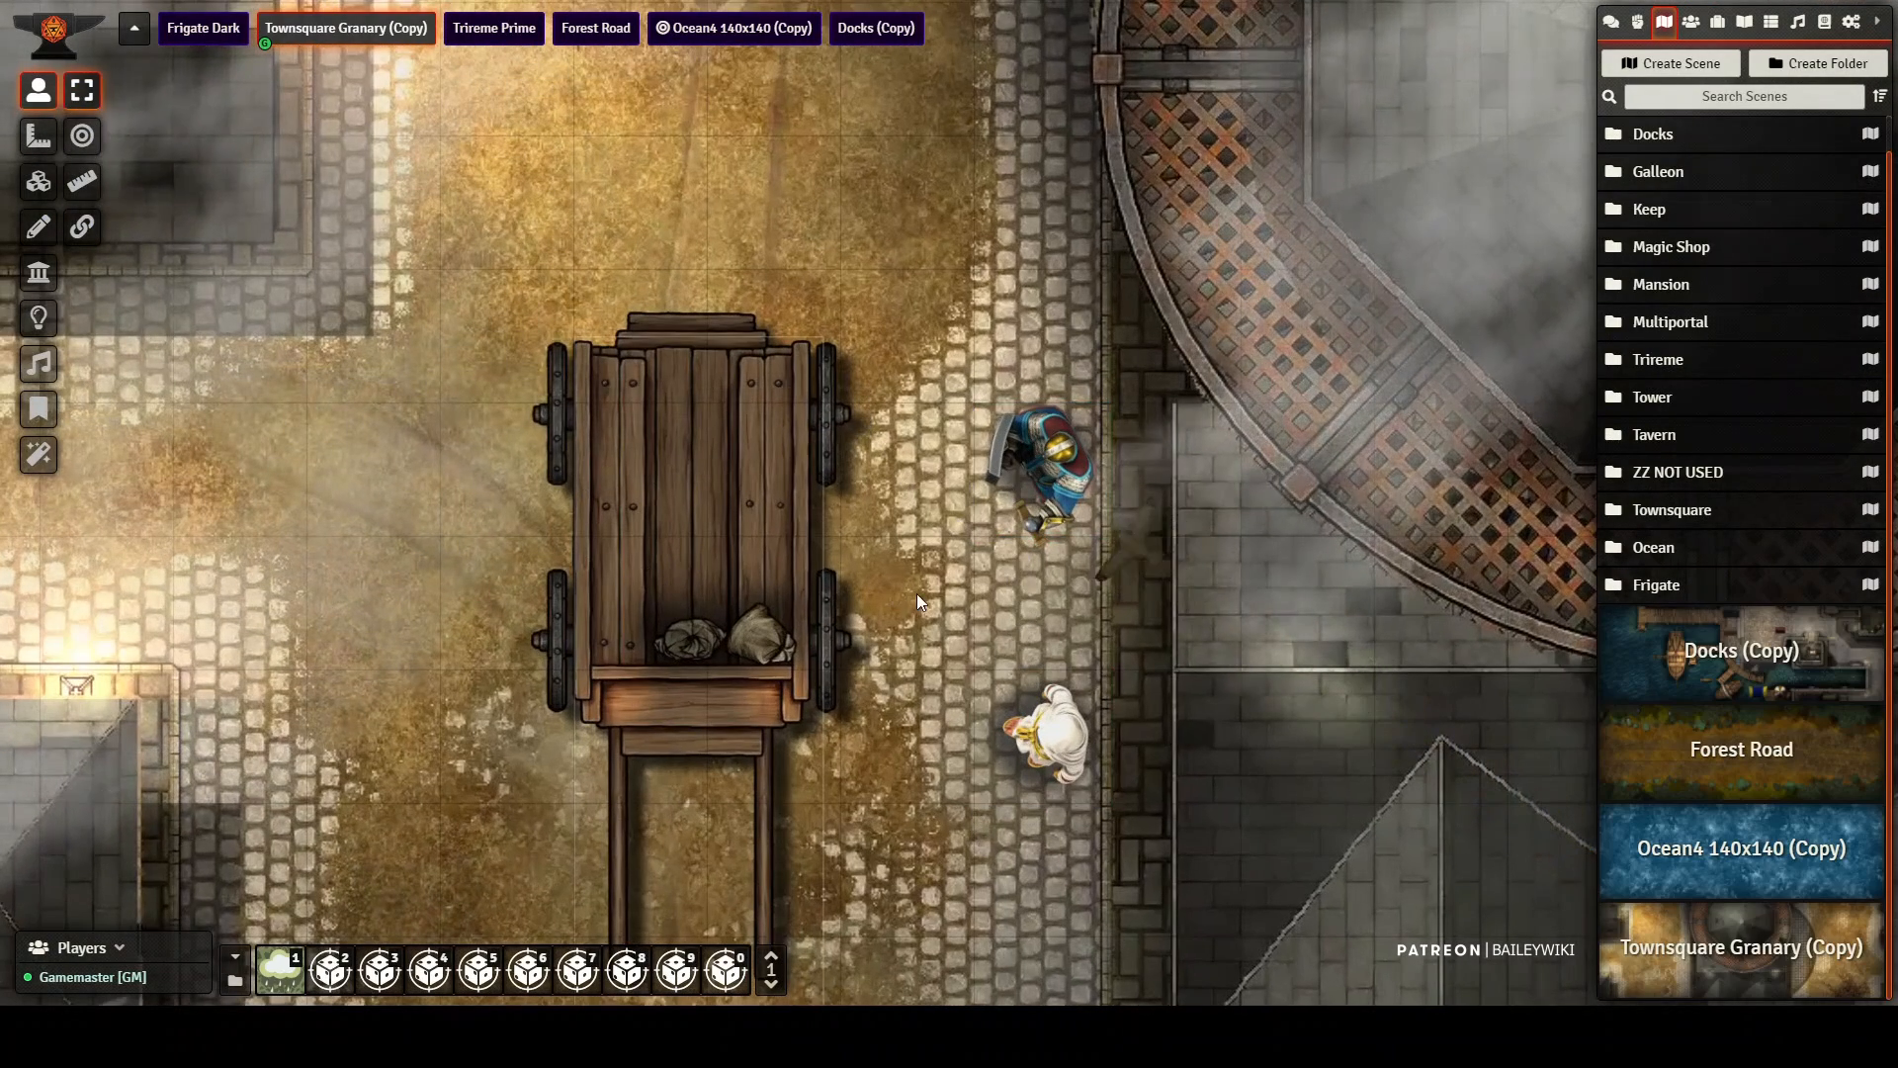
scroll(870, 633, "down", 1)
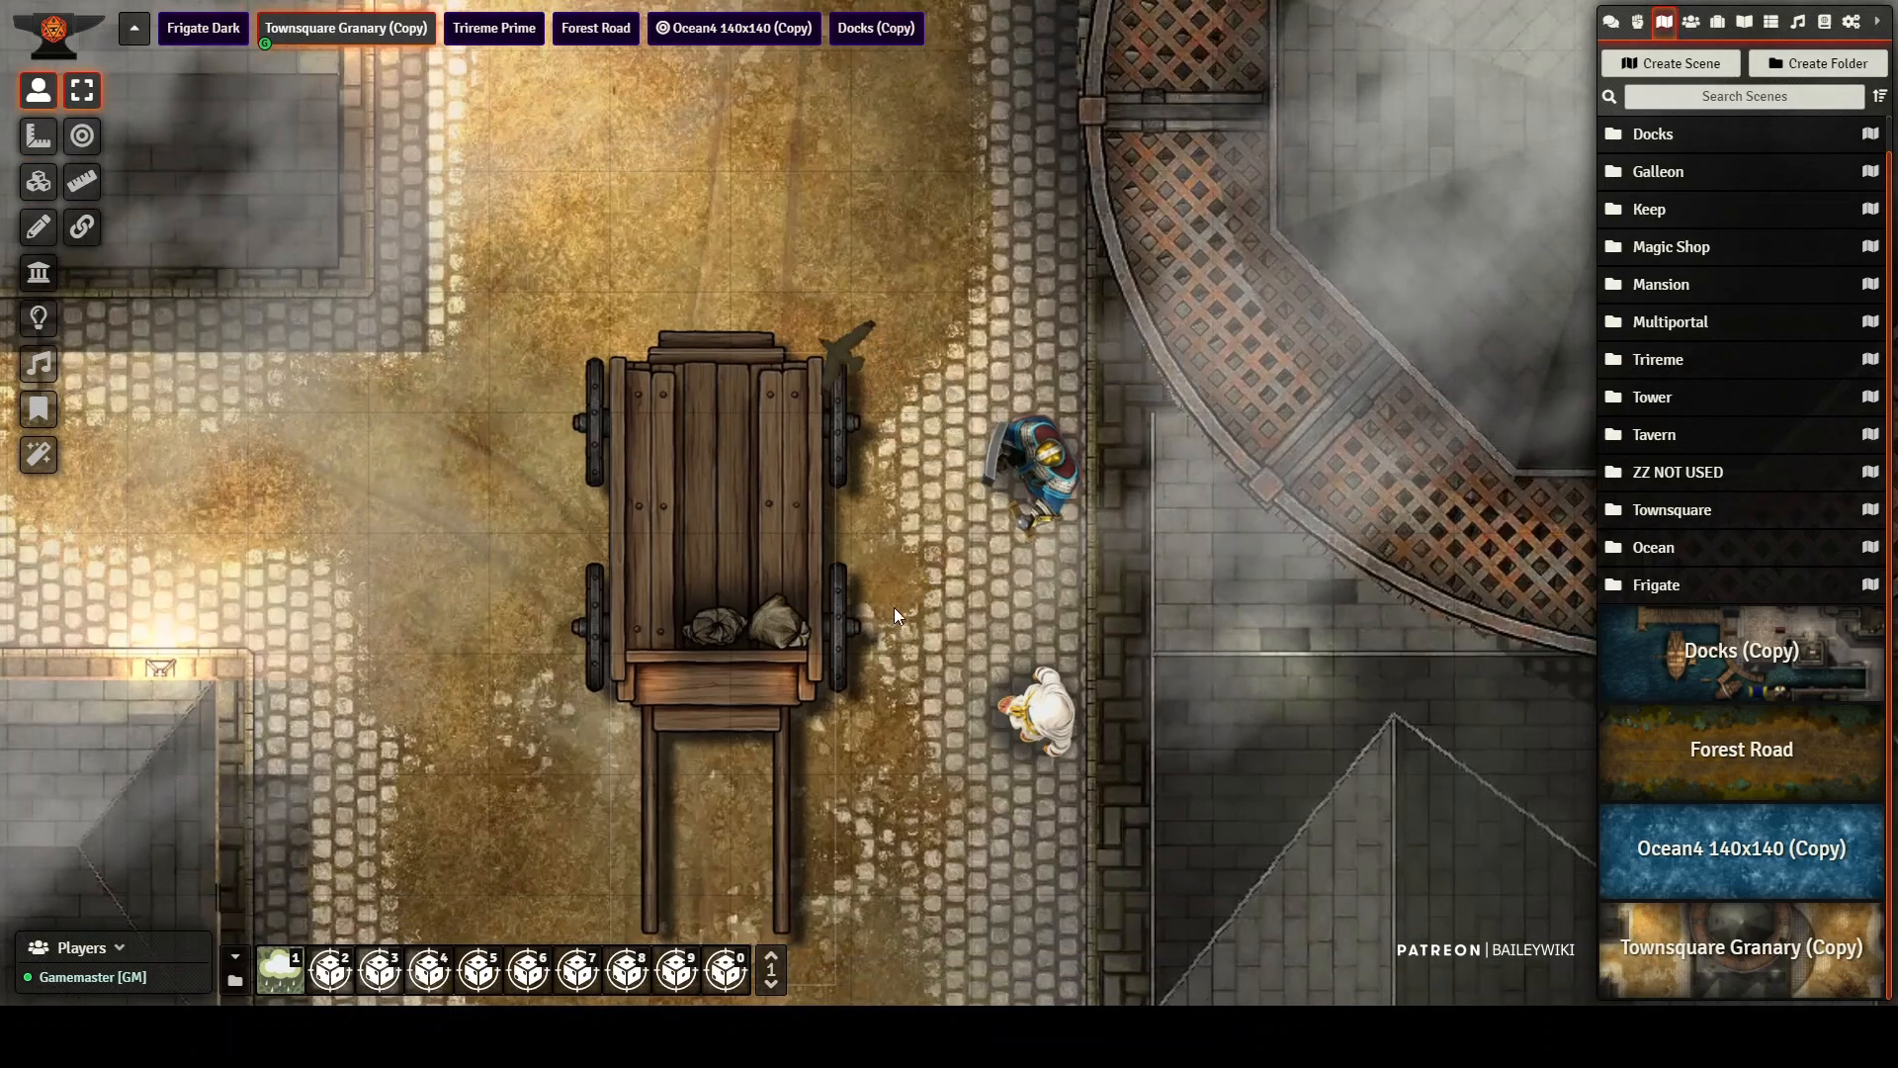
scroll(894, 607, "down", 1)
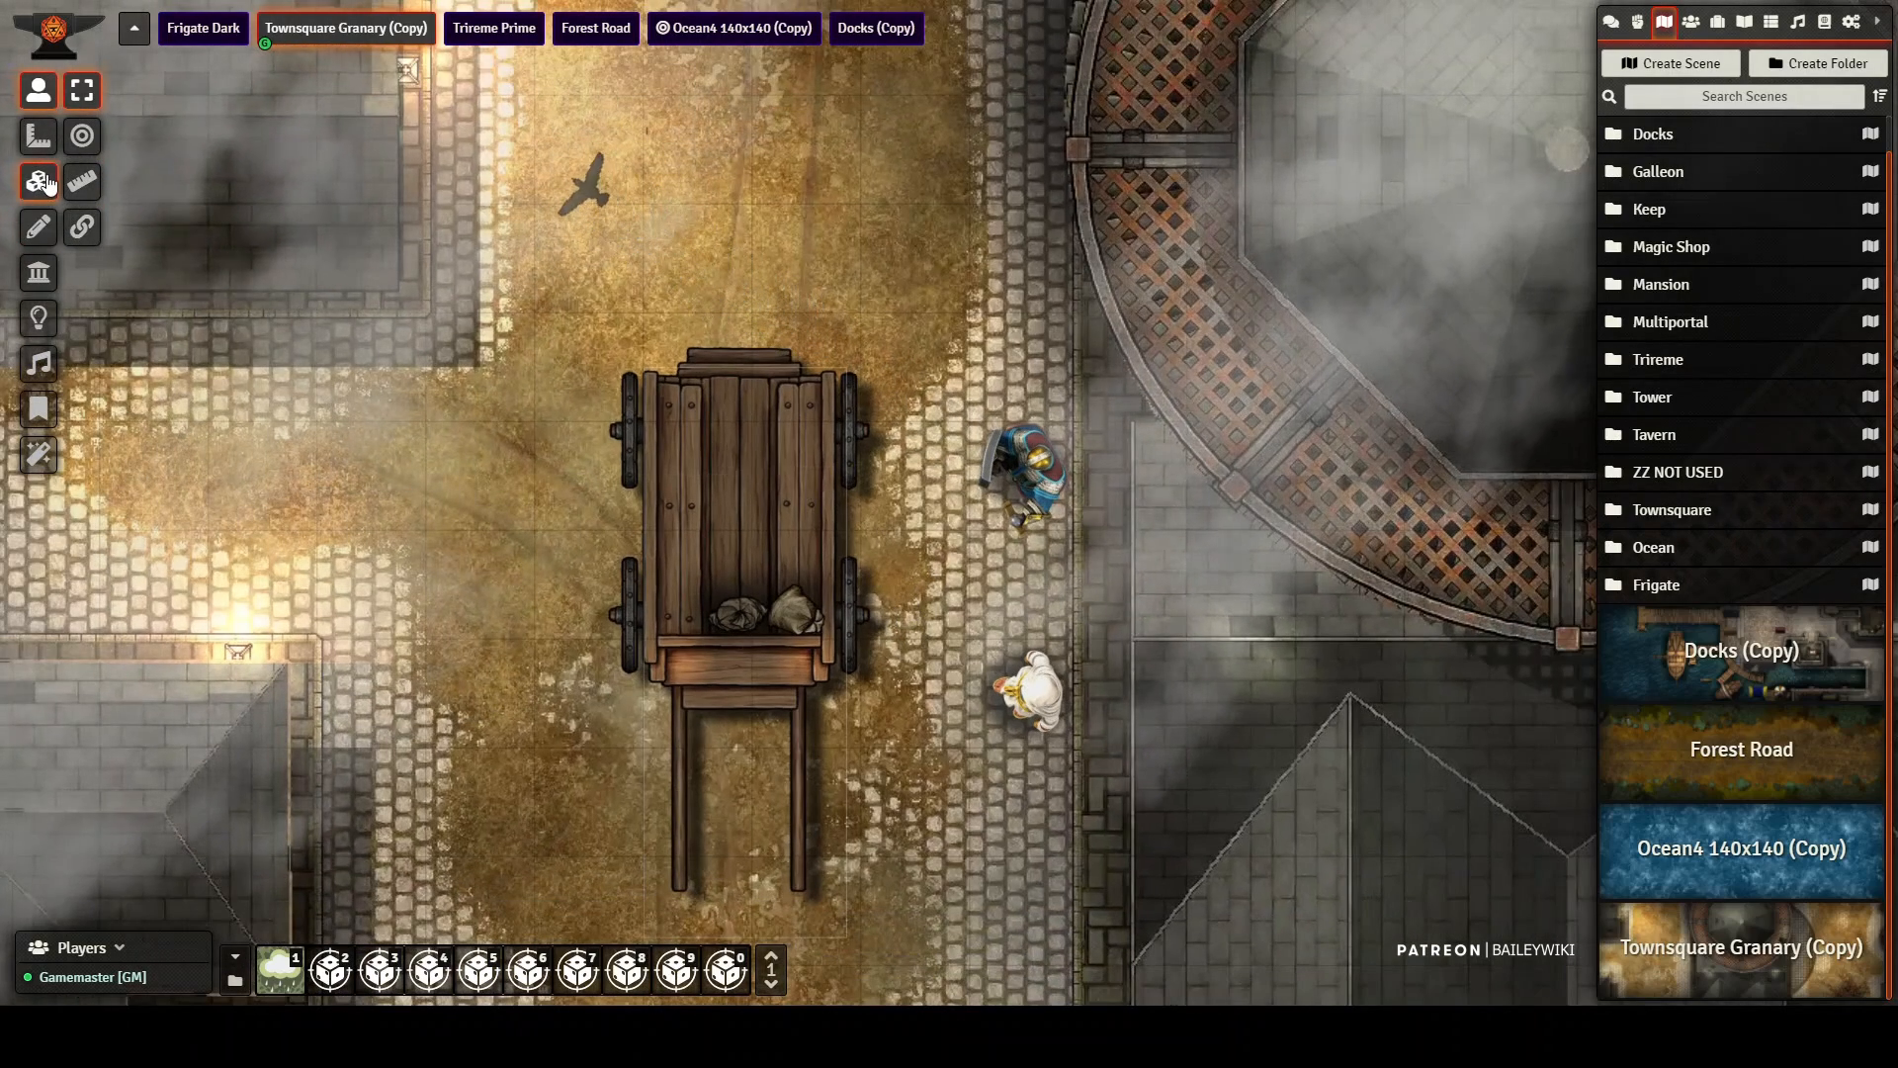
Step: Inspect the wagon's tile and the vehicle settings of its surrounding drawing, and close the drawing configuration
left_click(40, 181)
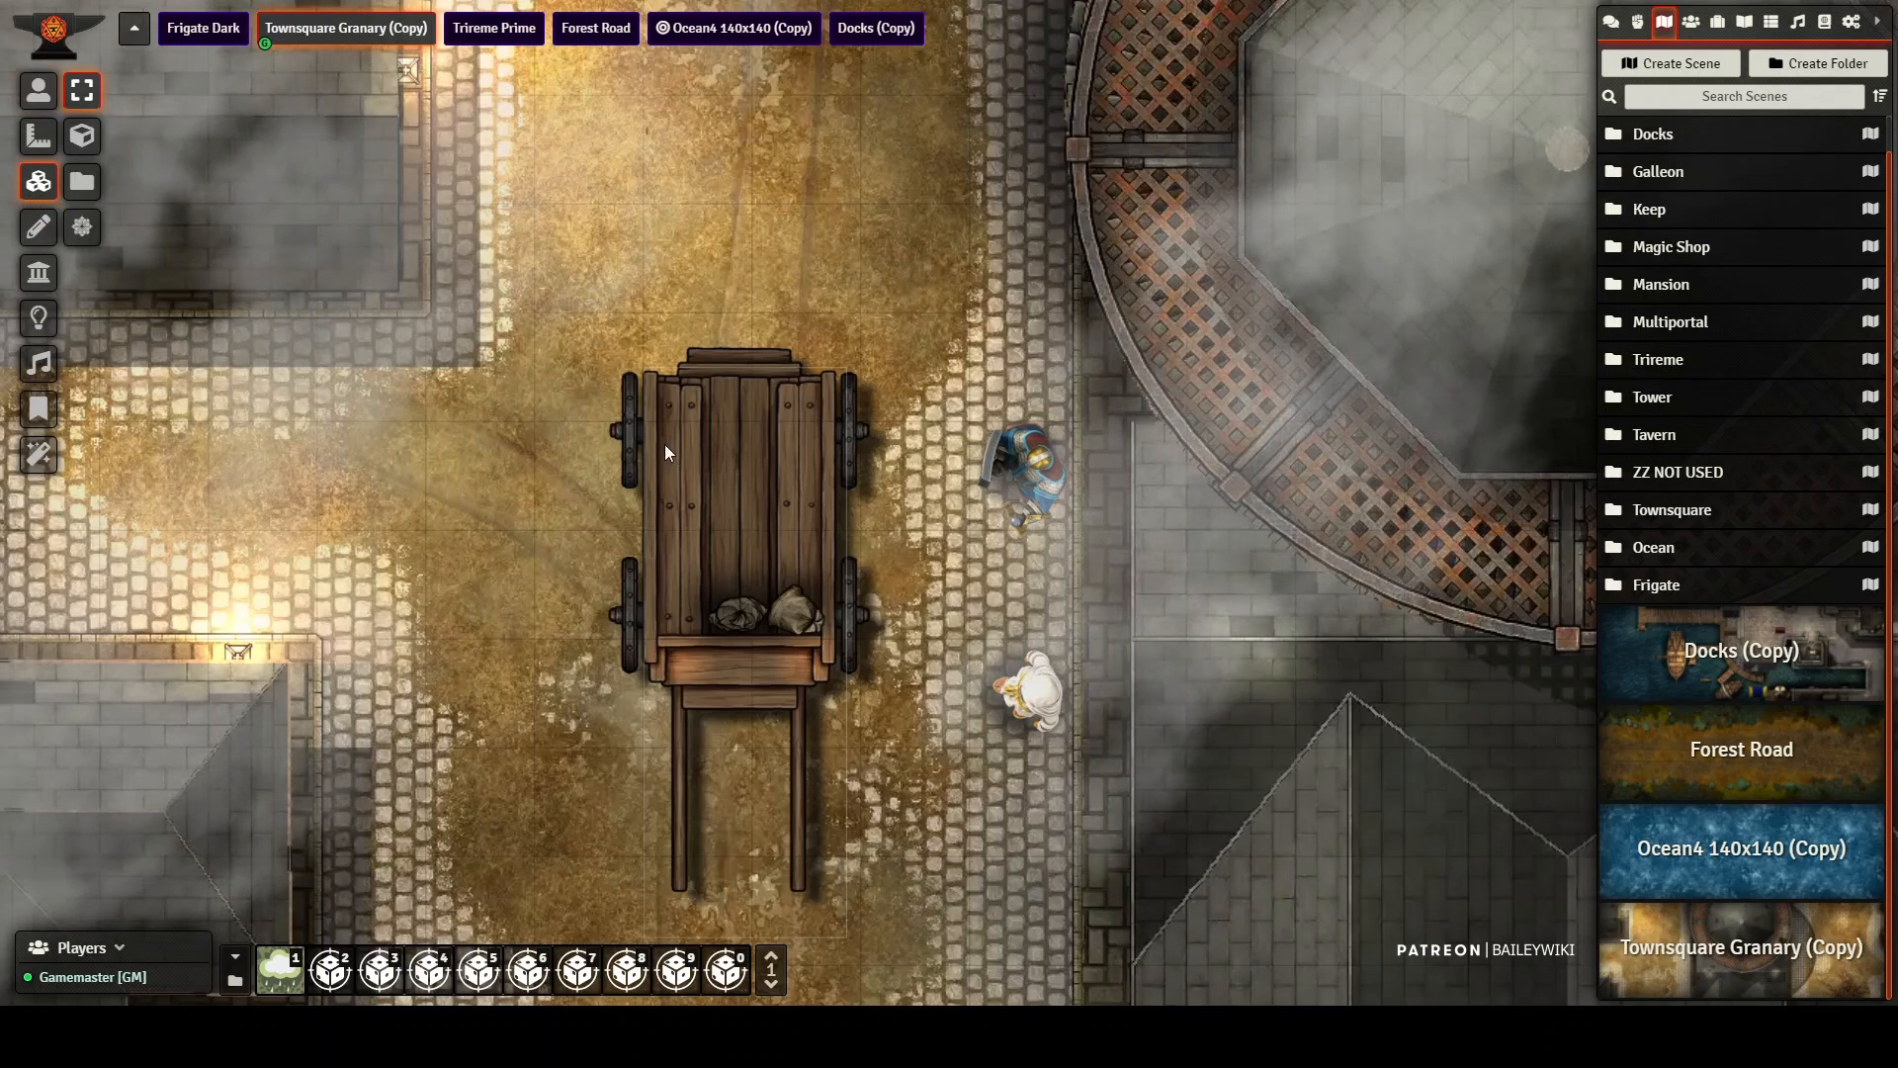
left_click(738, 460)
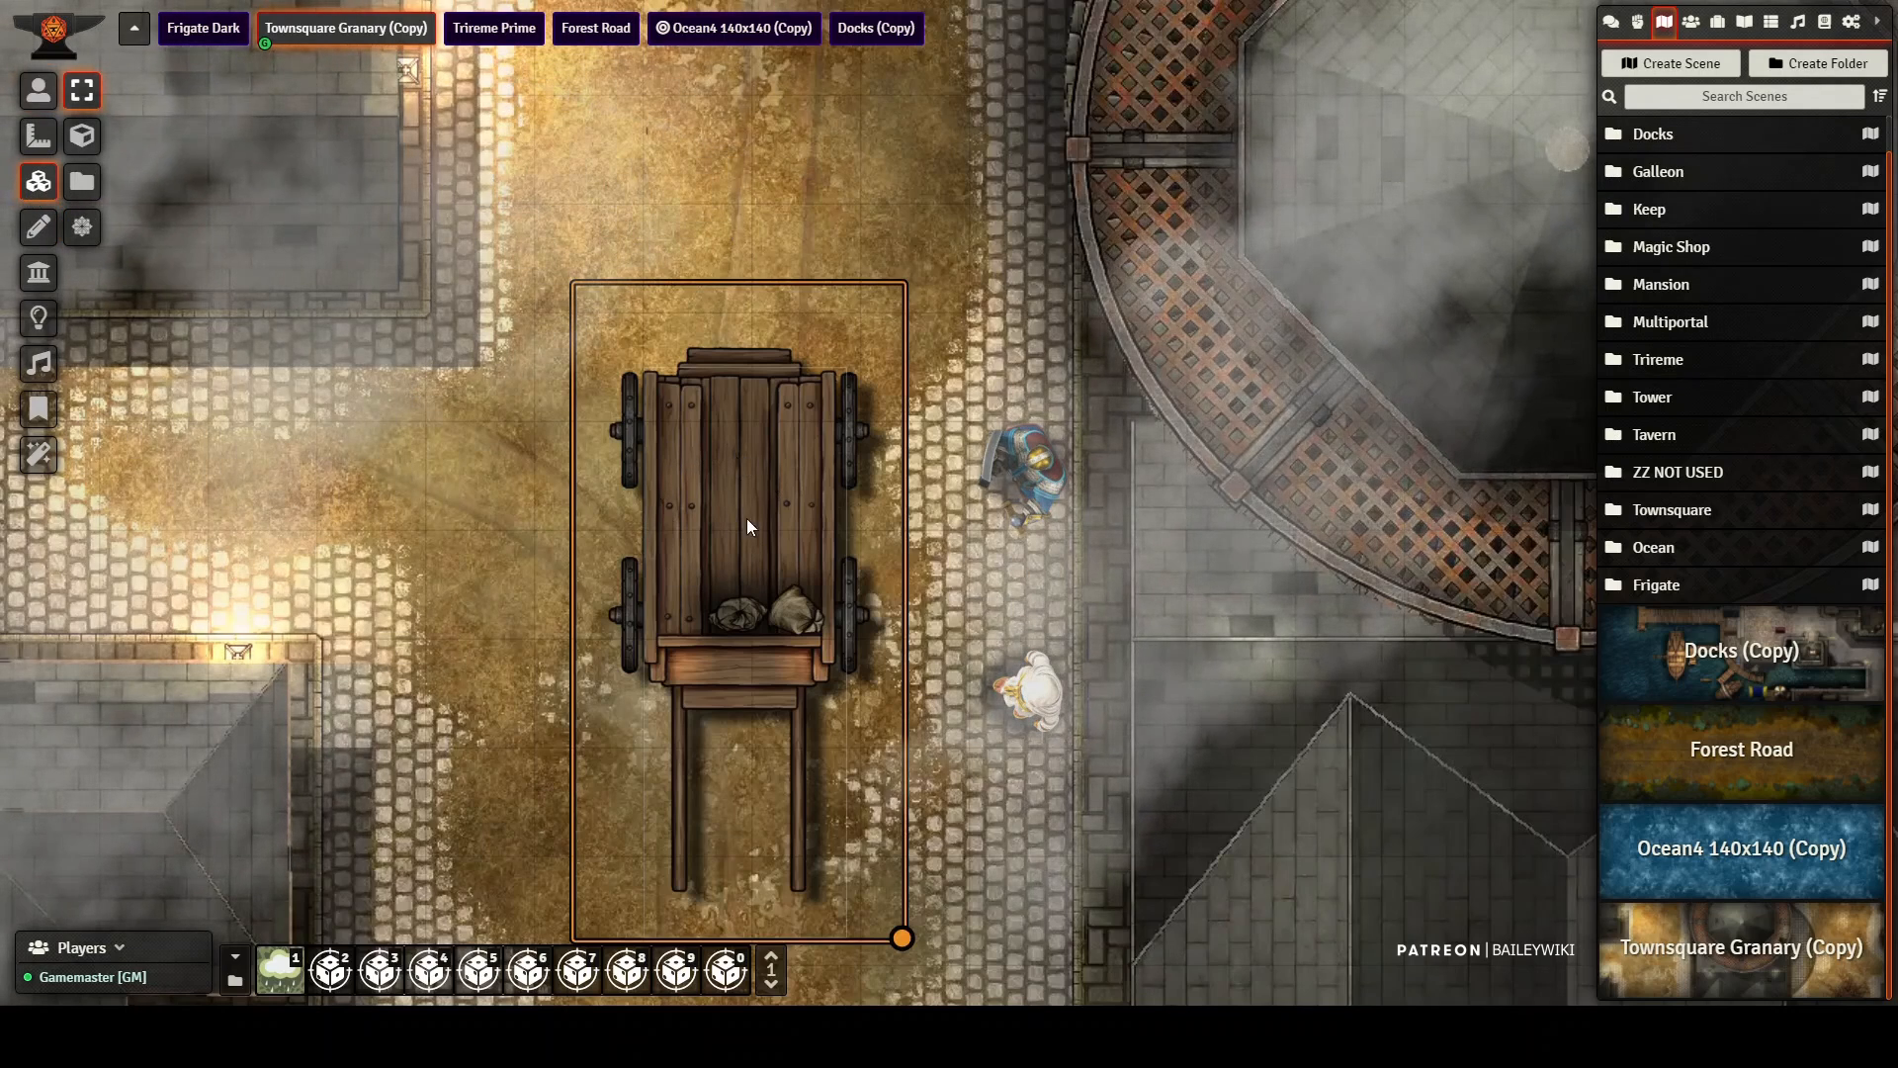
left_click(40, 227)
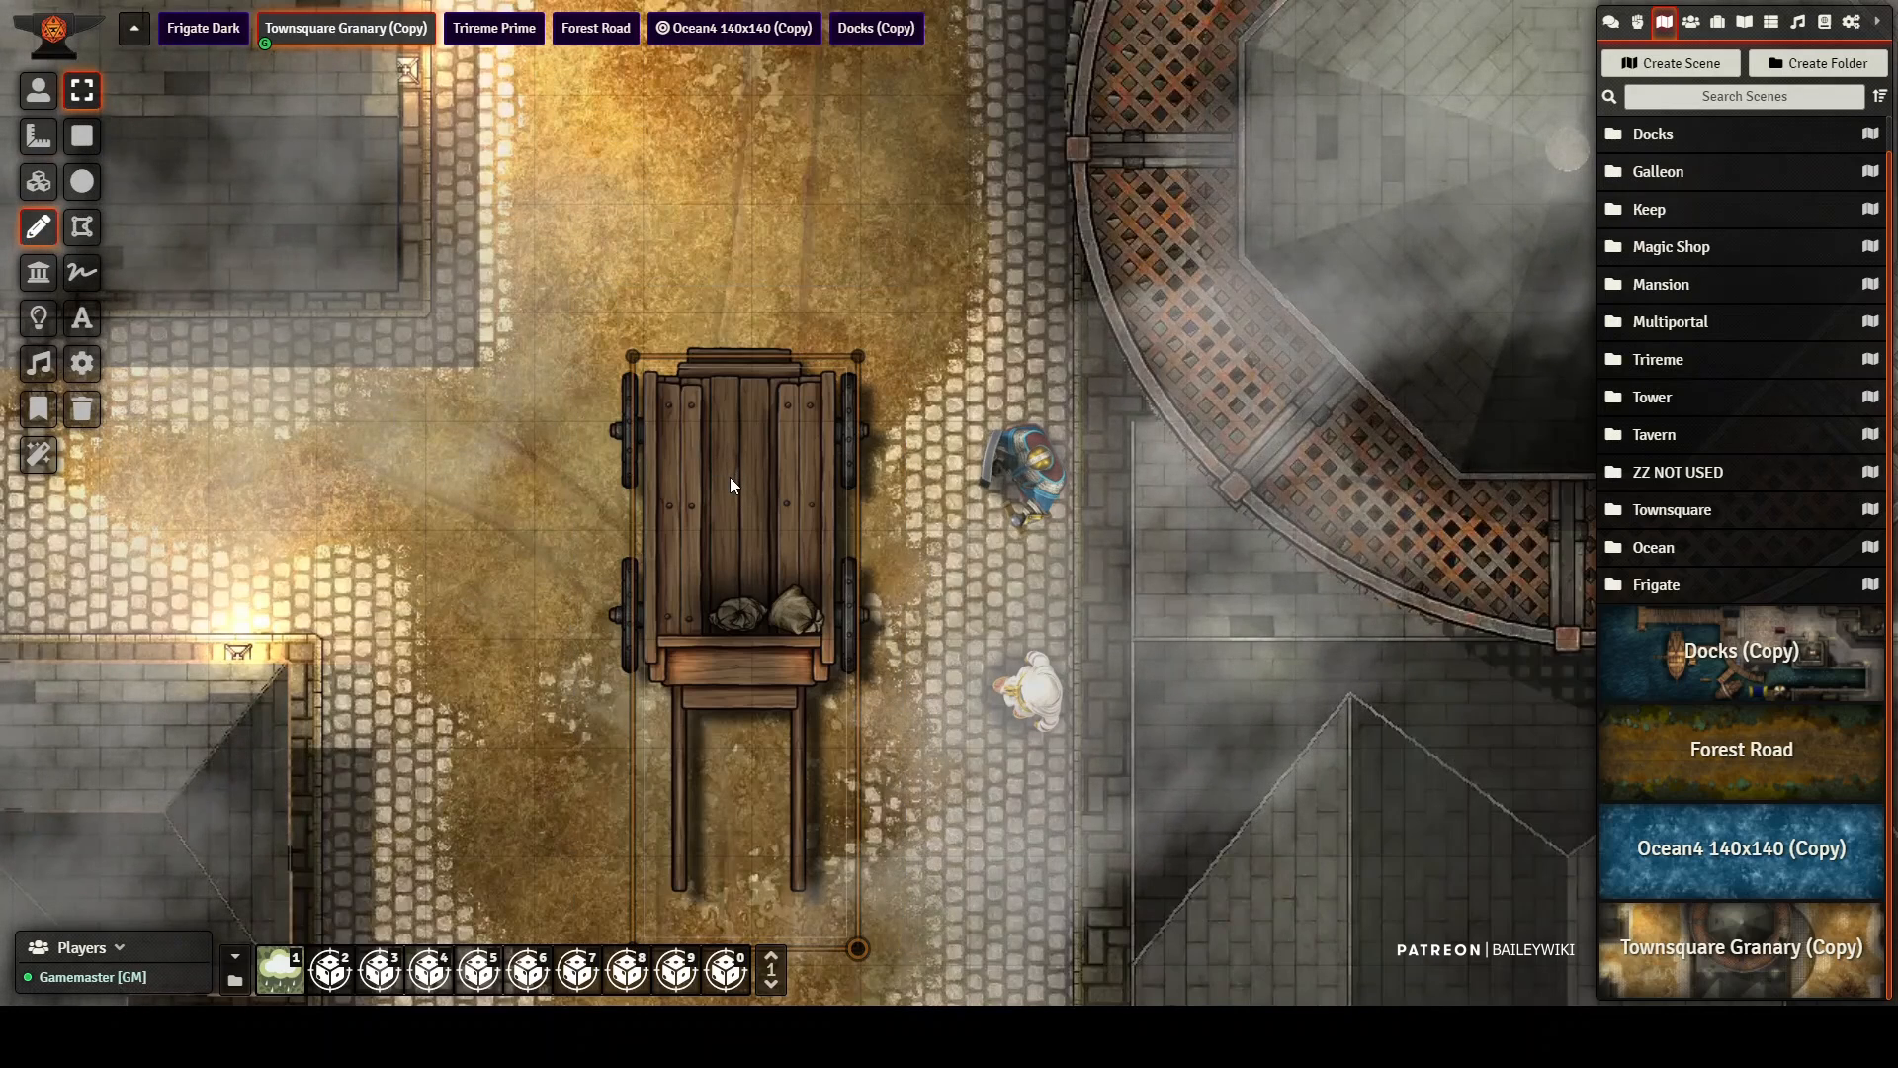
double_click(731, 477)
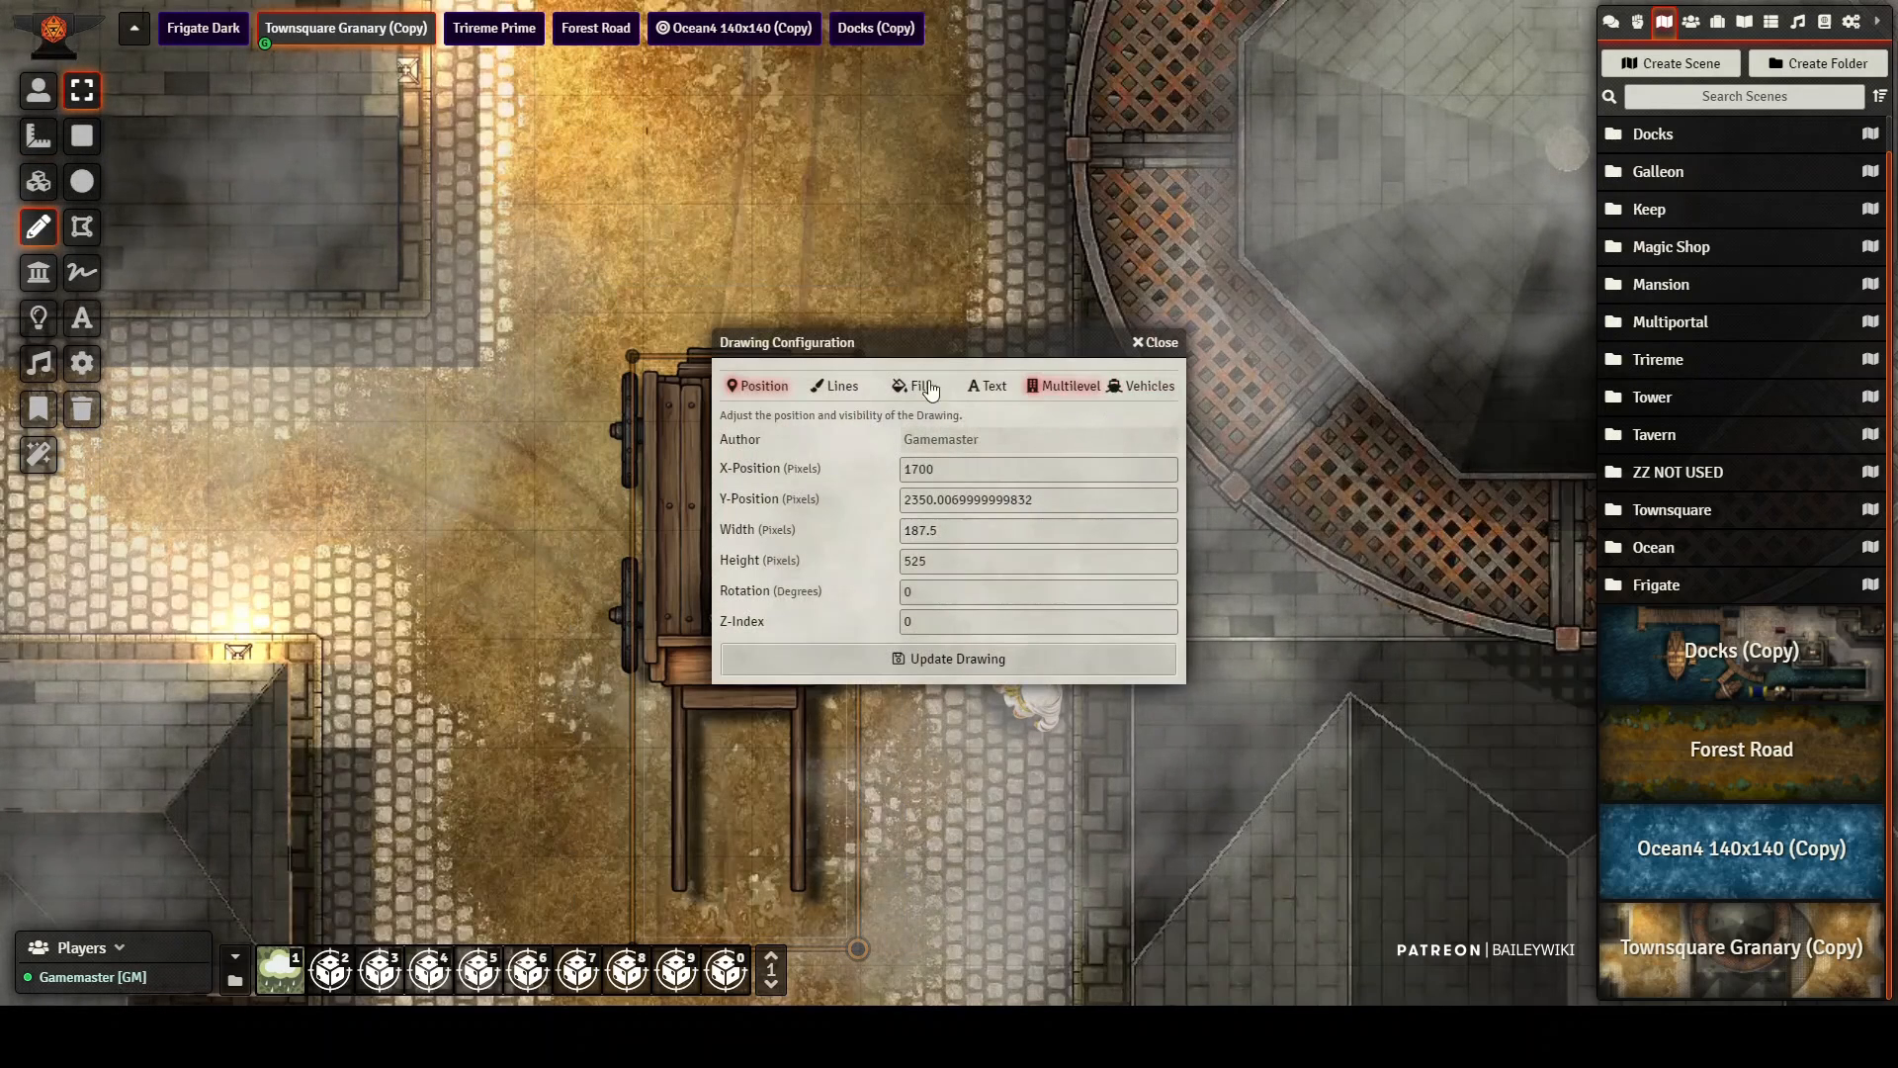
left_click(1128, 394)
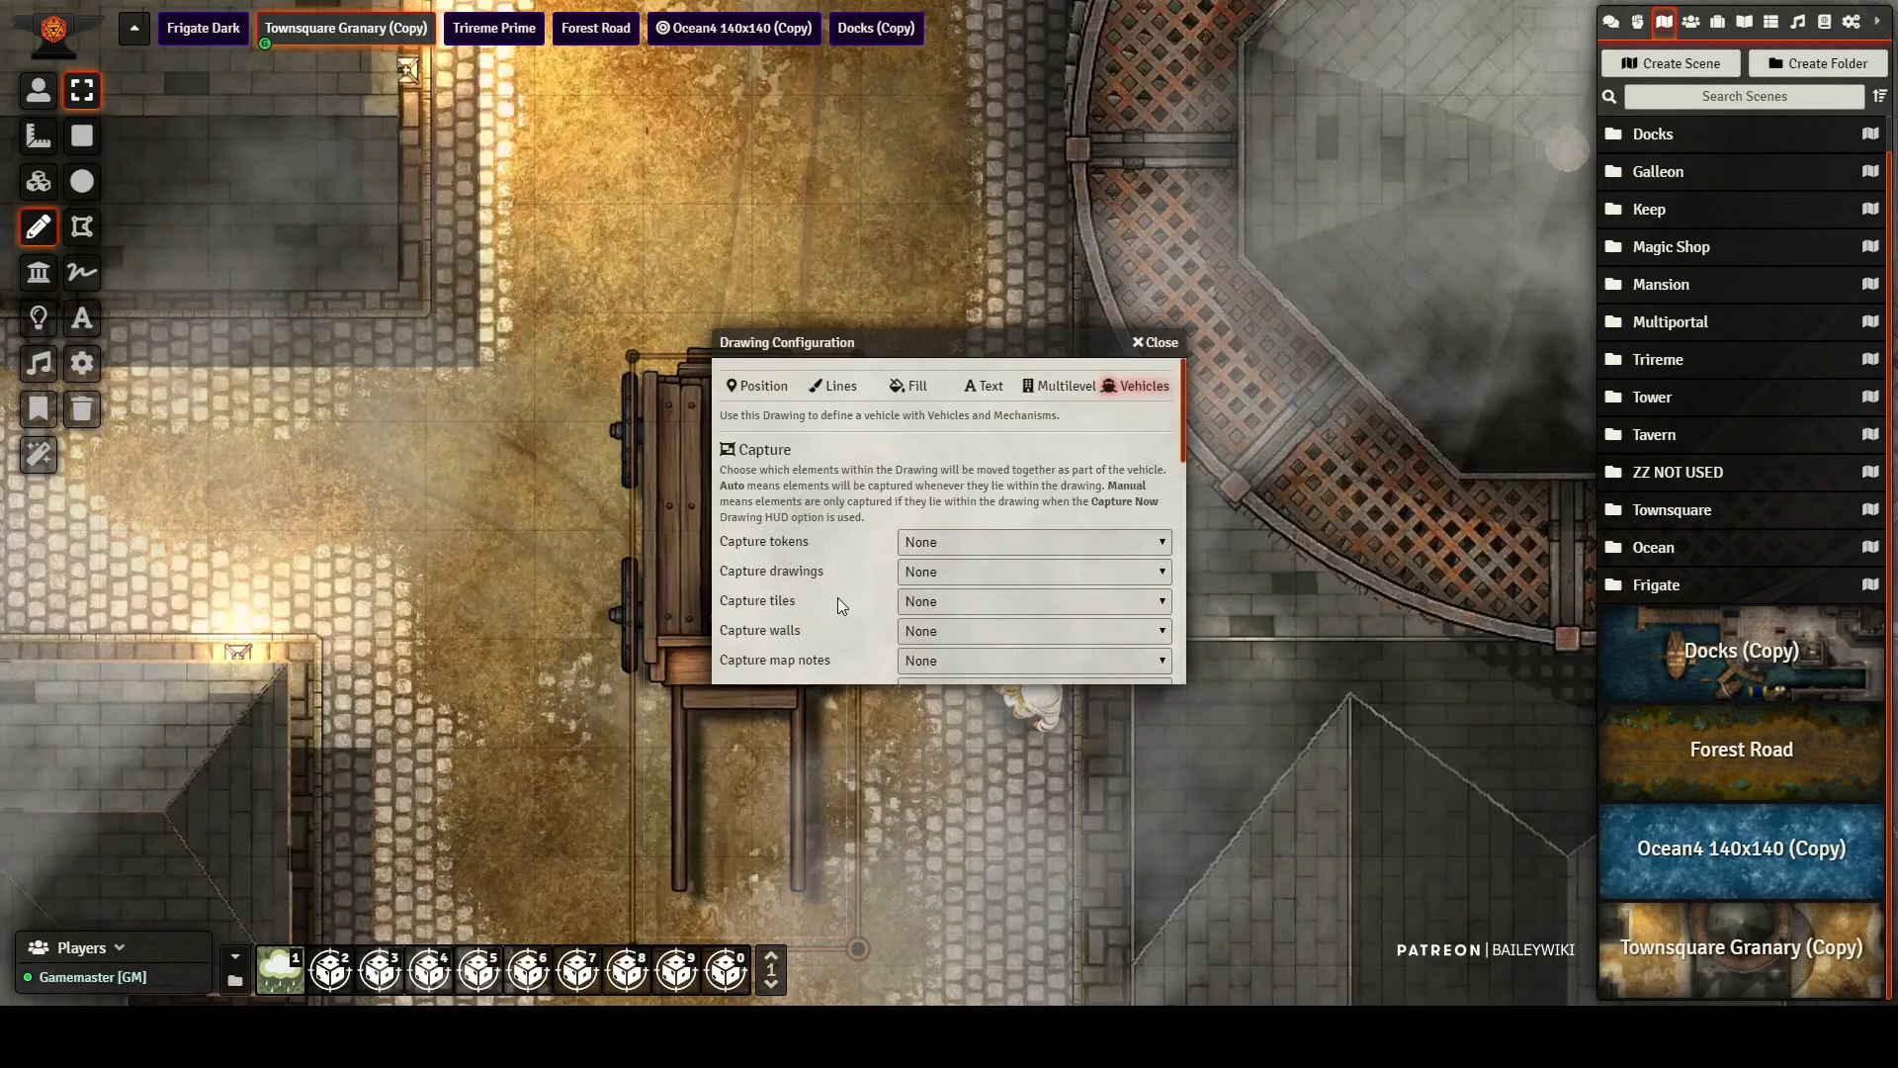
scroll(864, 563, "down", 5)
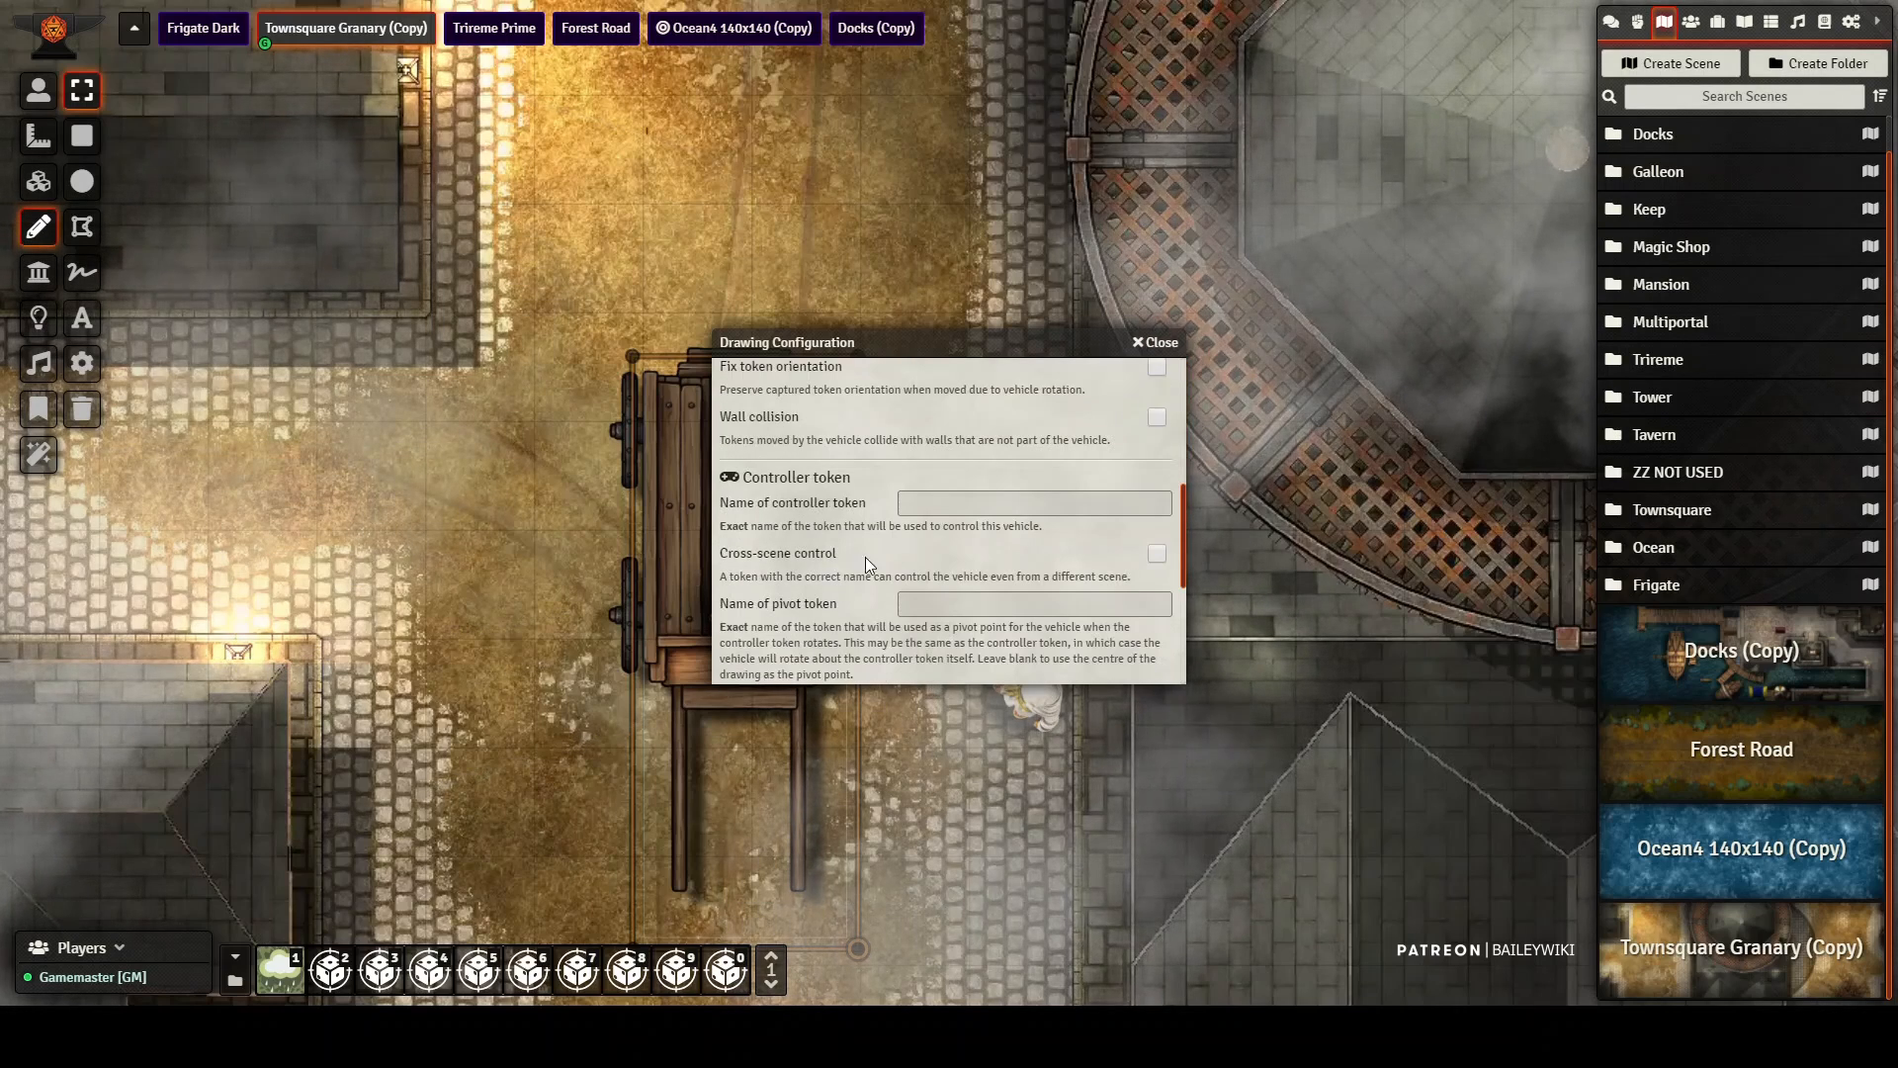
left_click(1171, 345)
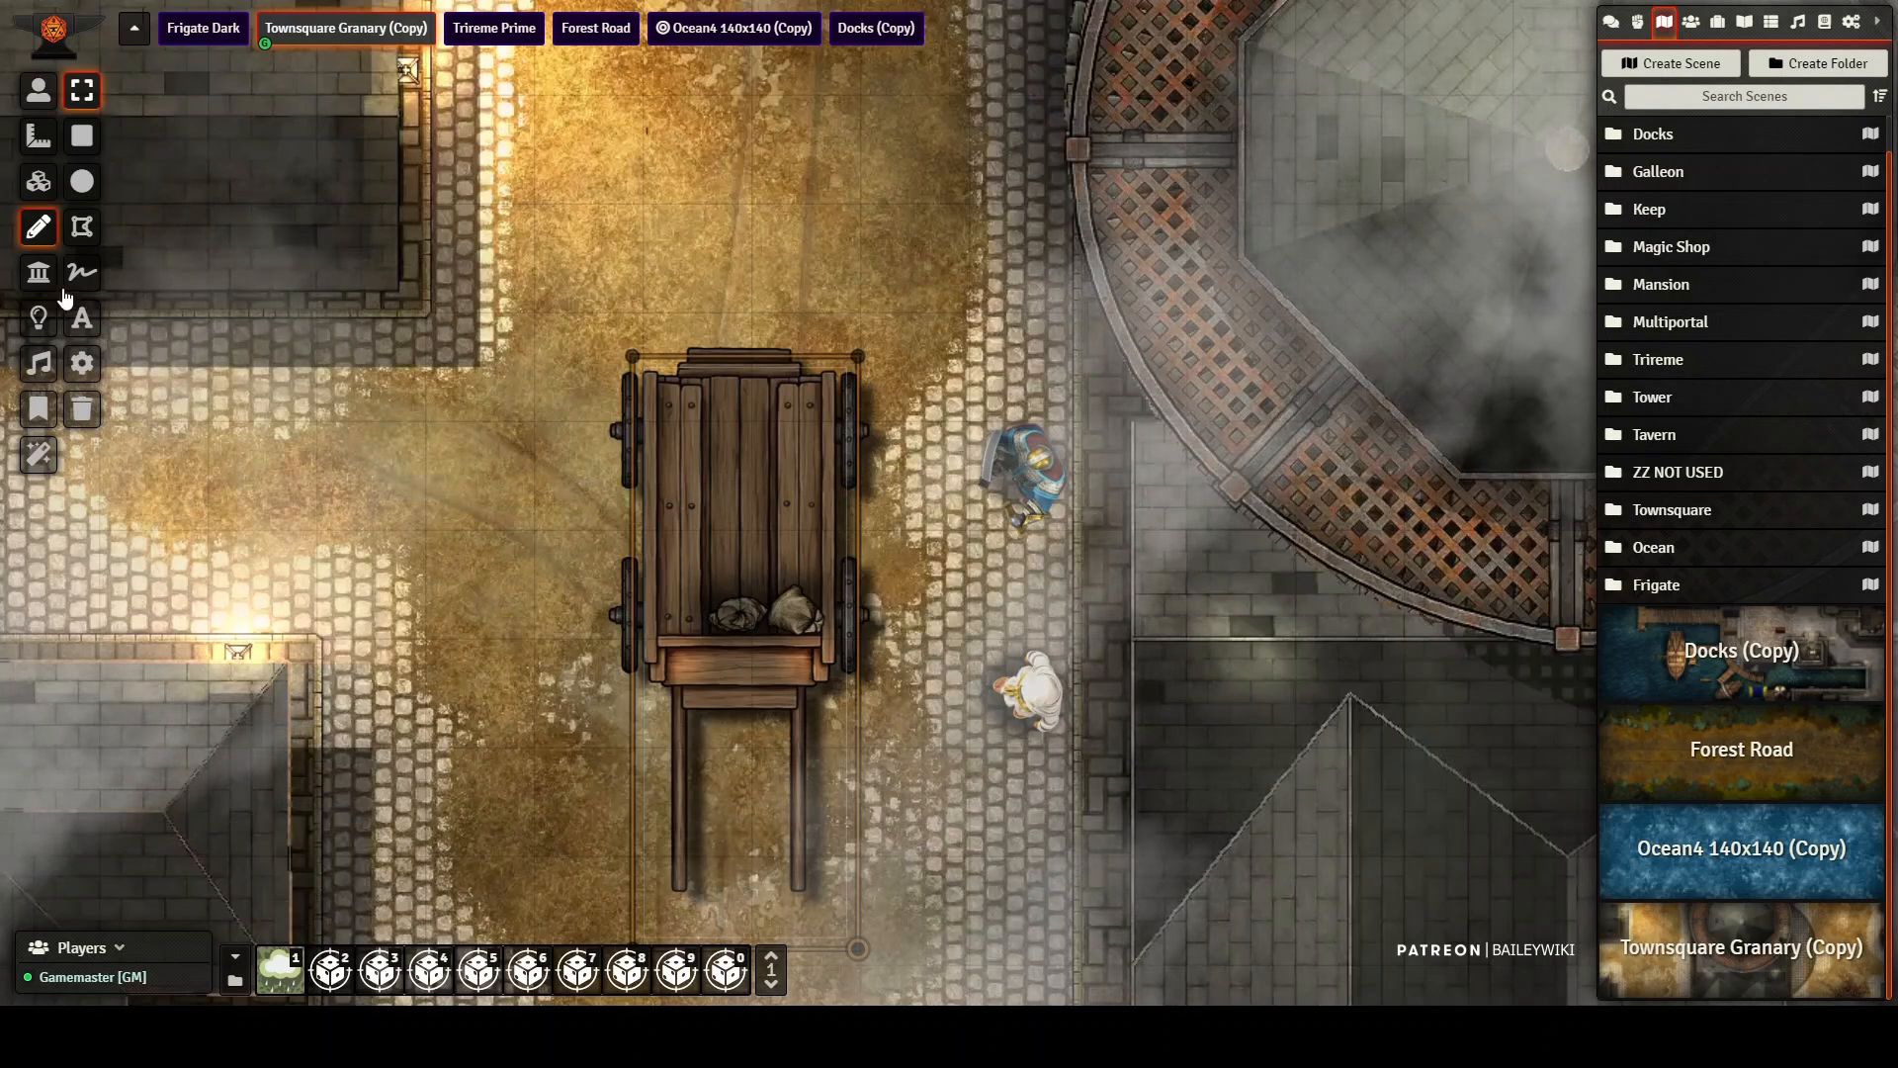
Step: Review the lights and the ambient sound placed on the wagon
left_click(42, 320)
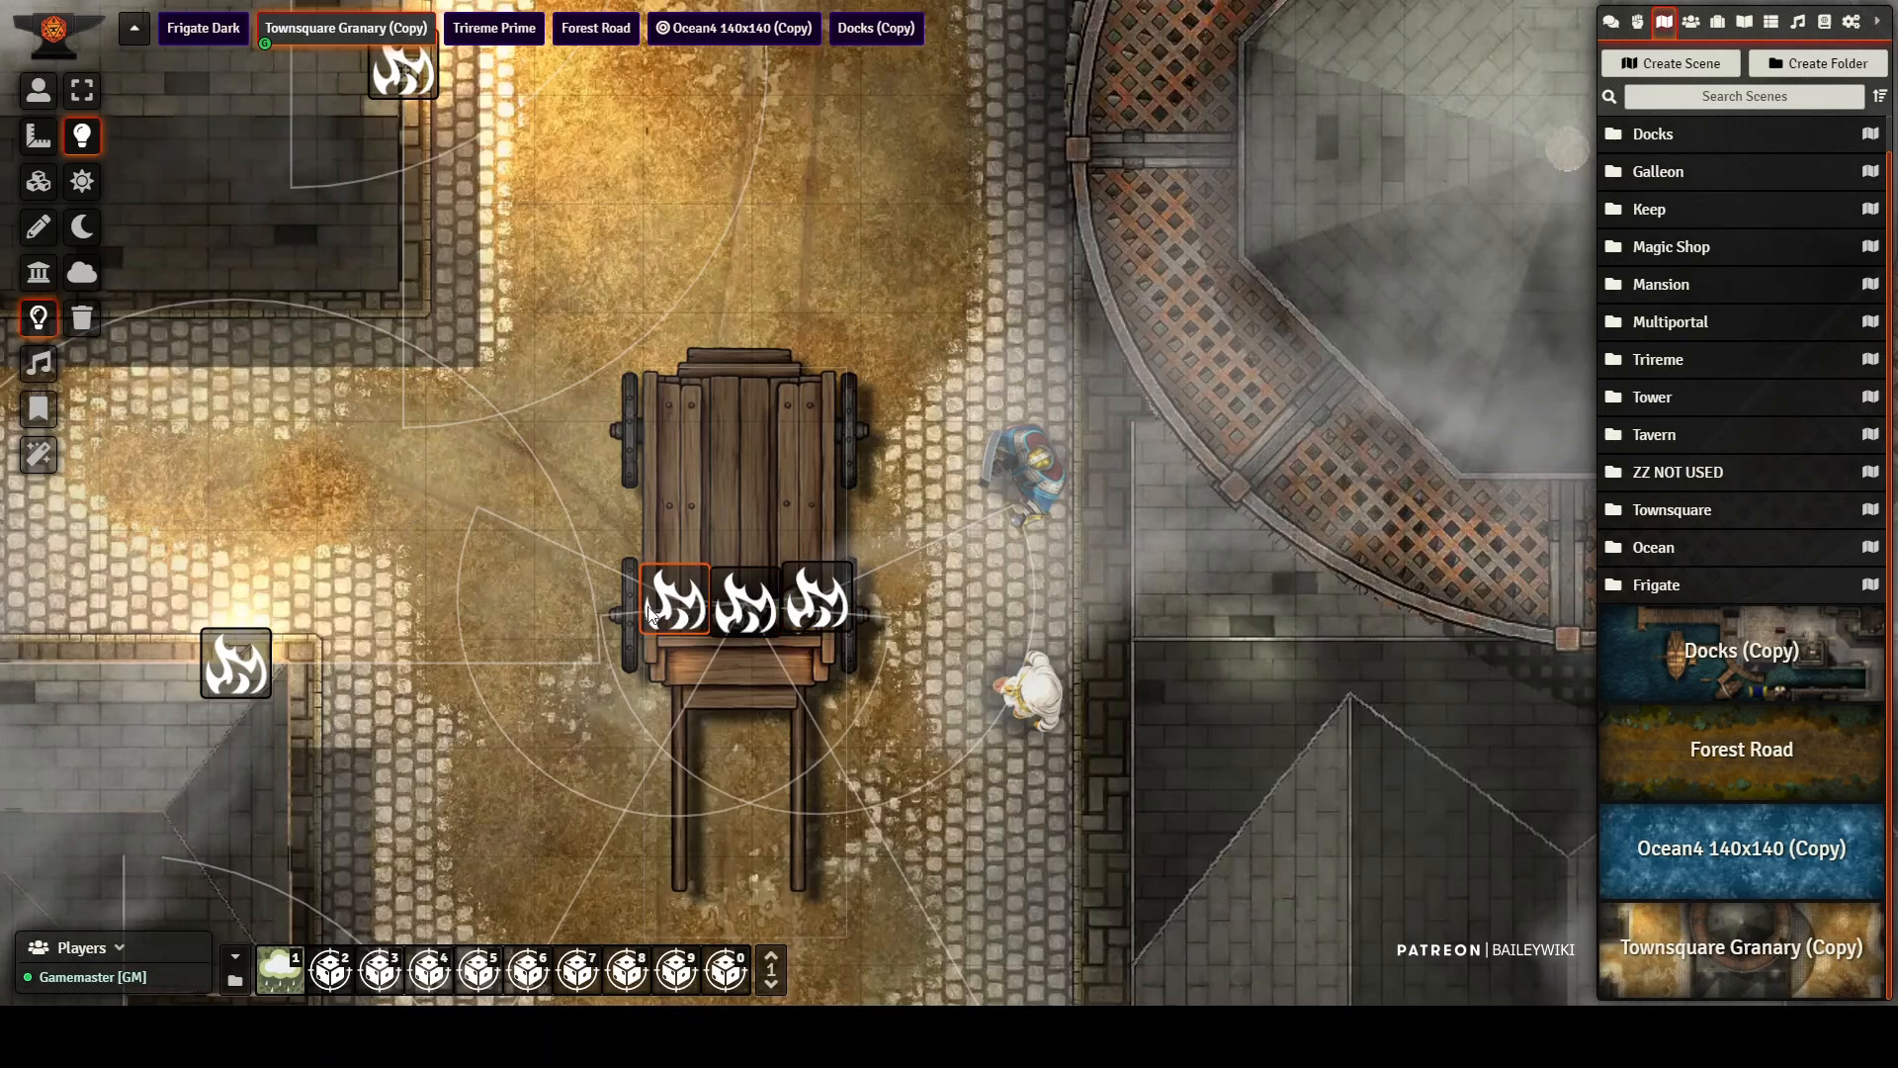
left_click(39, 363)
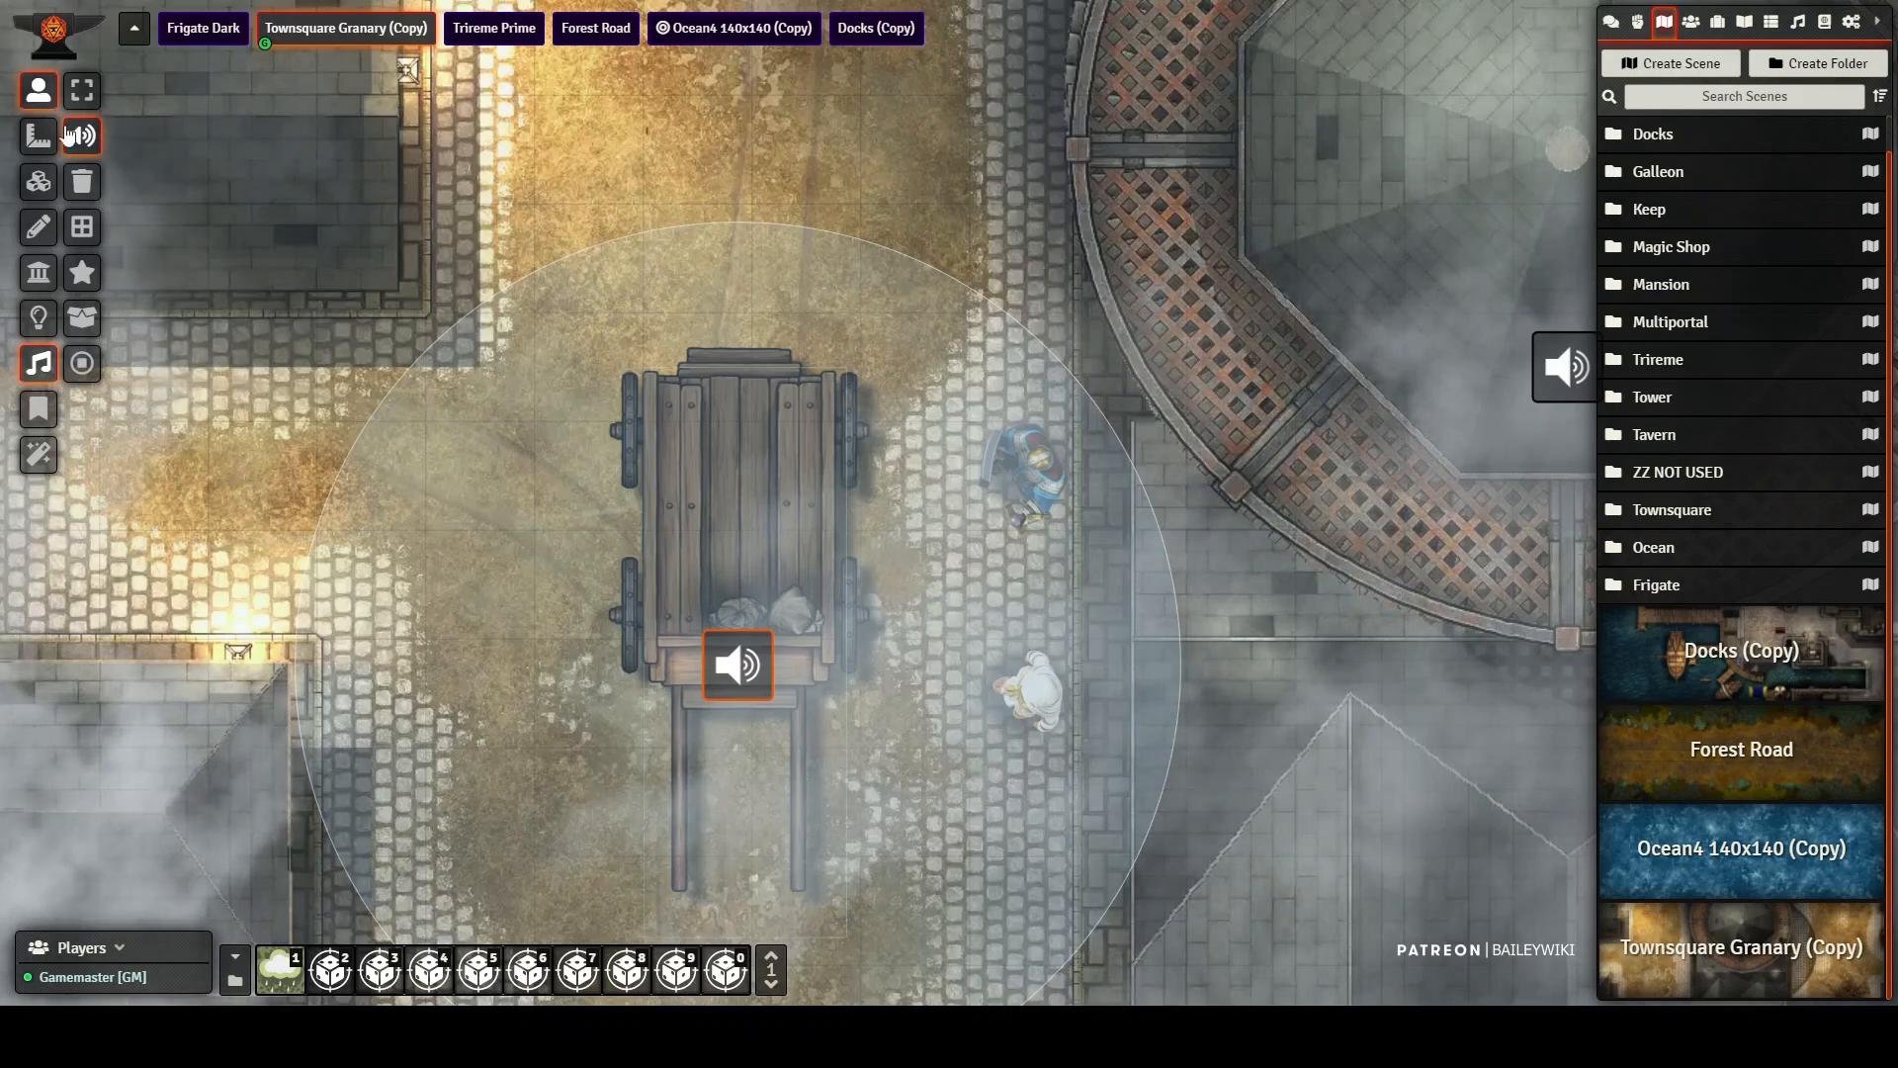
left_click(38, 91)
Step: In the wagon drawing's vehicle settings, set token capture to Auto and drawing and tile capture to Manual
left_click(38, 226)
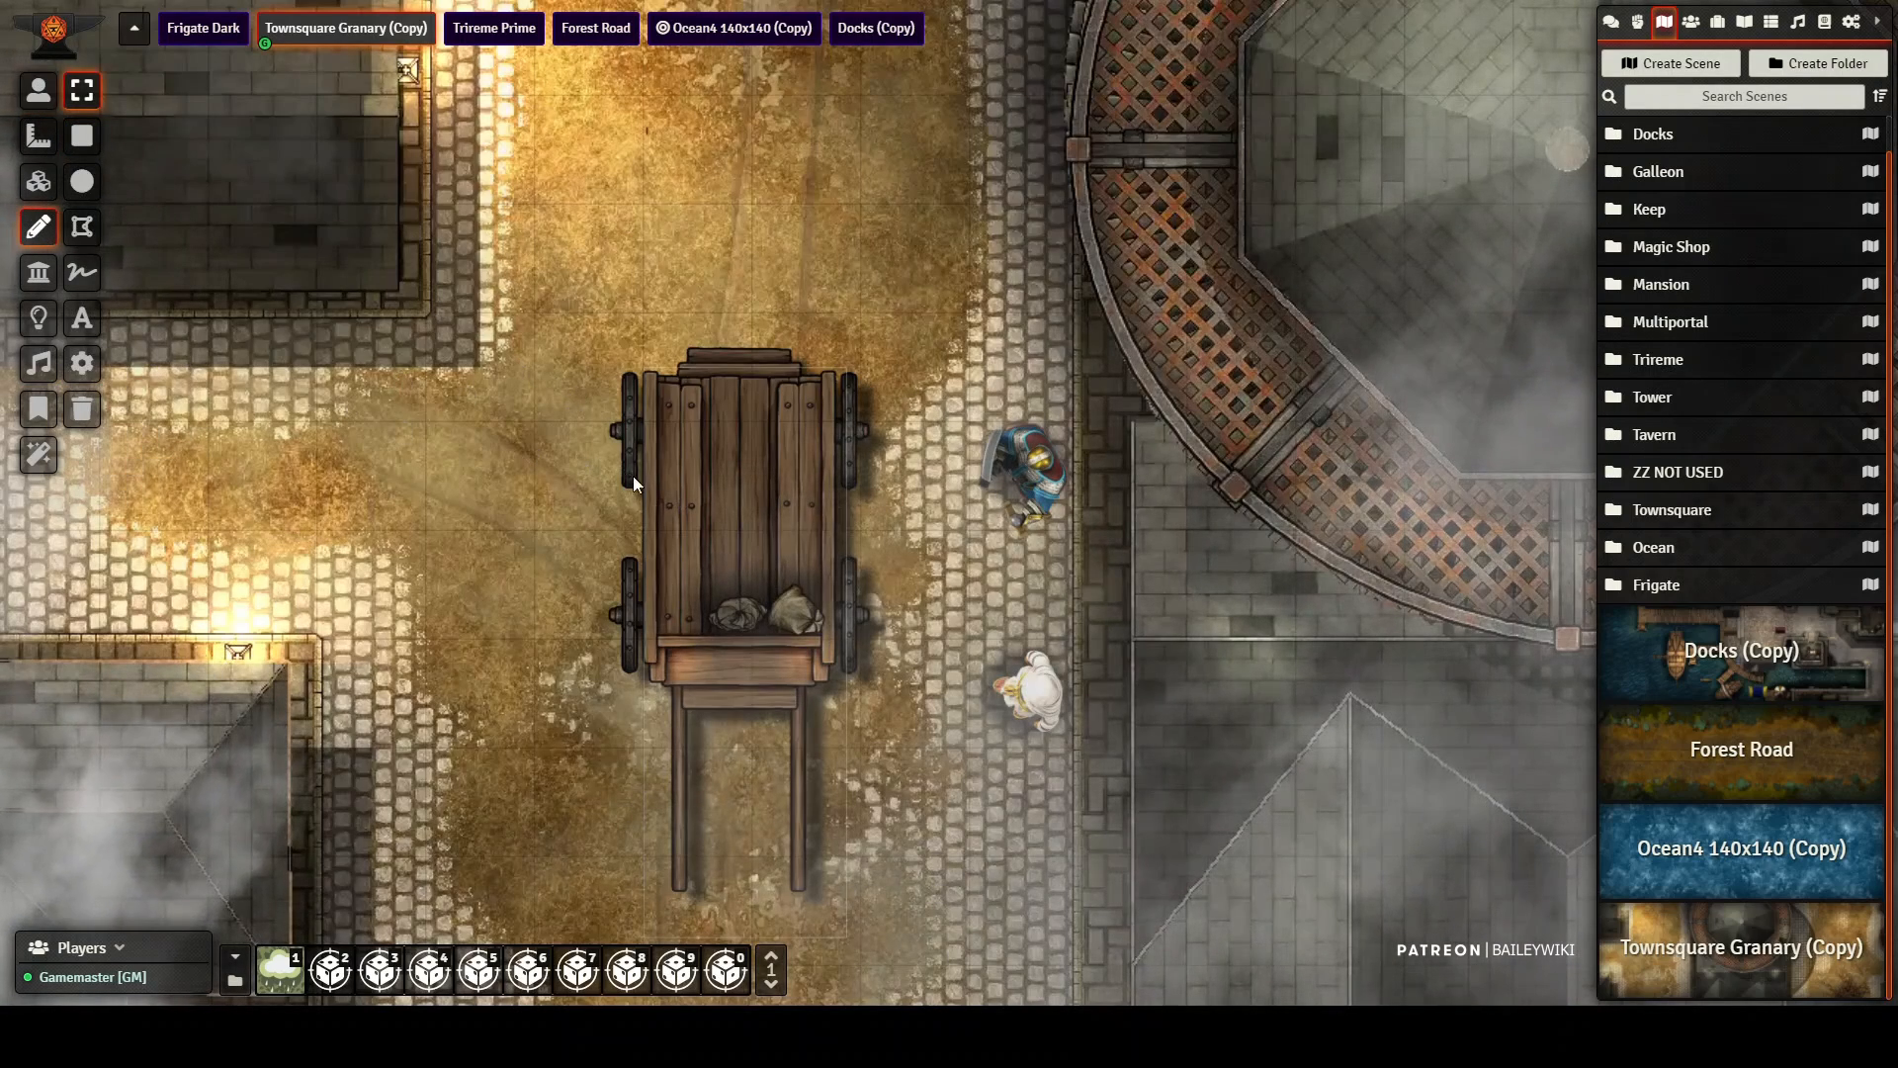
left_click(705, 443)
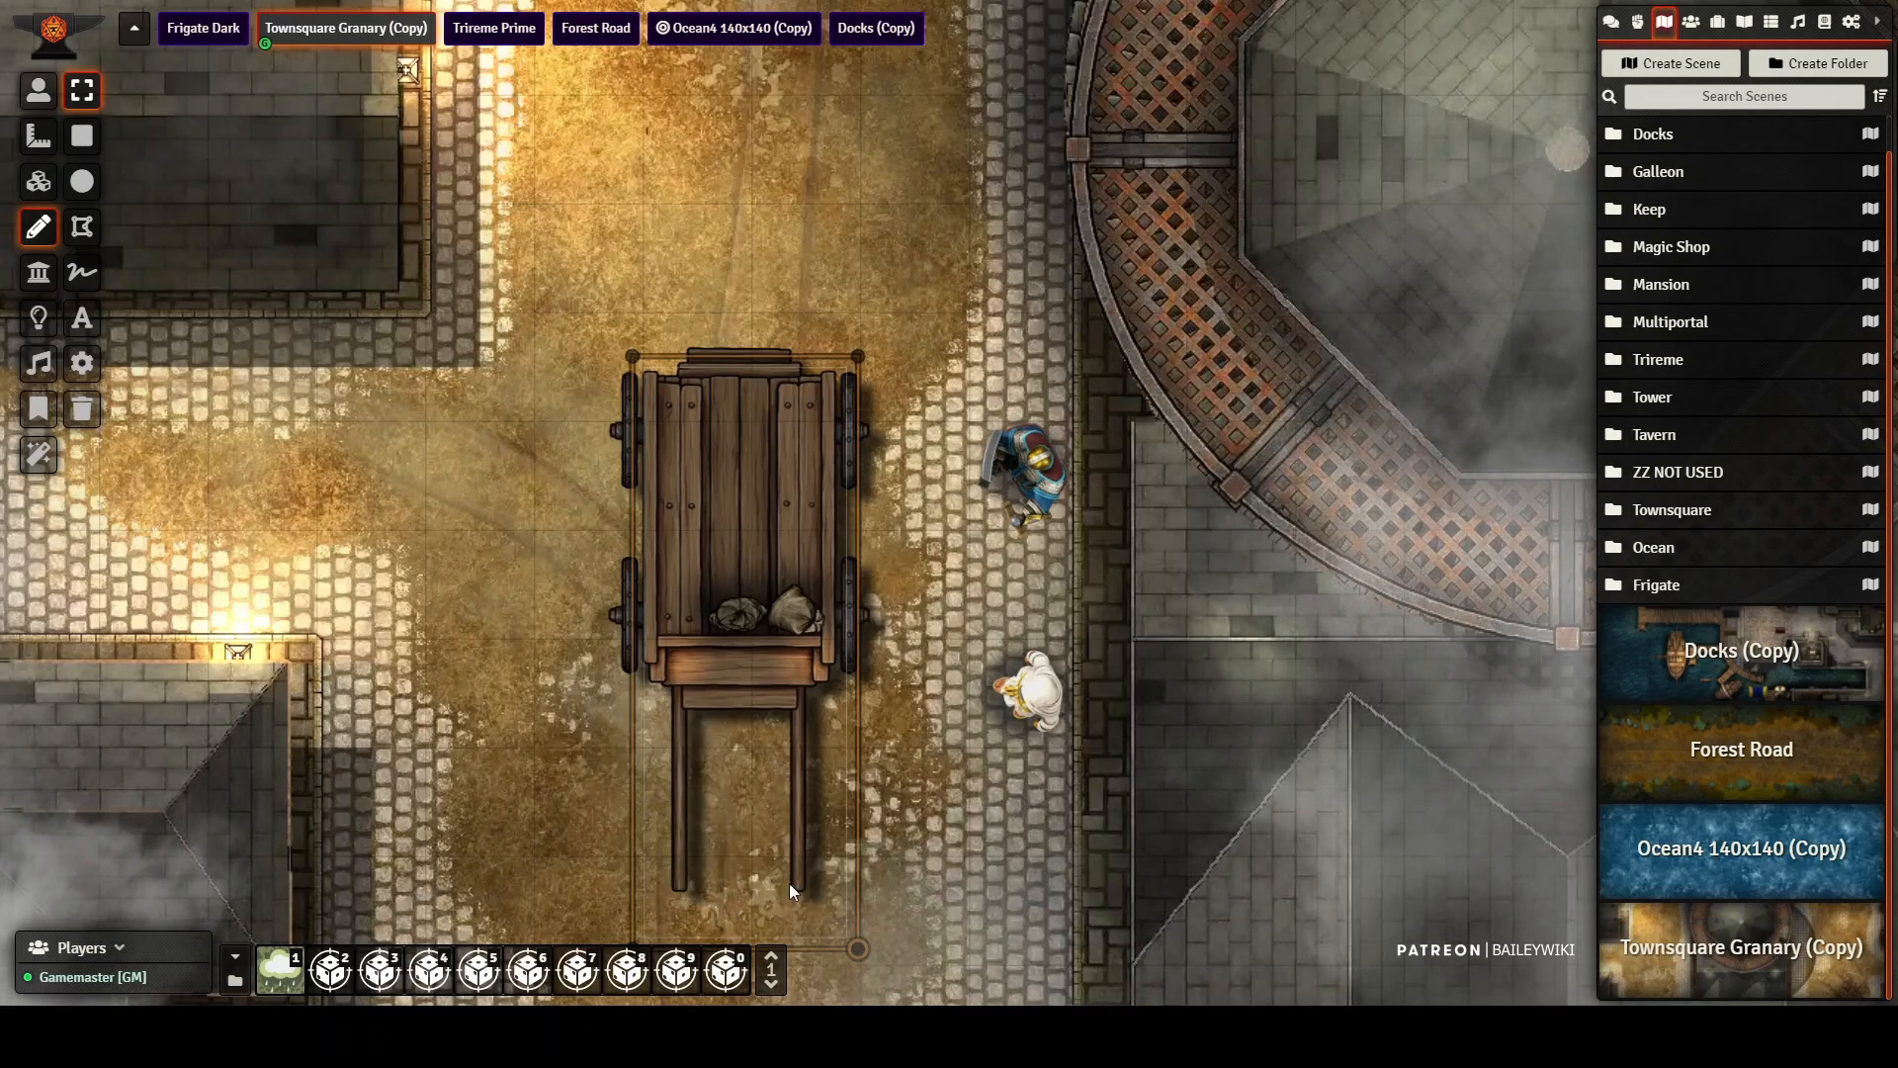
double_click(730, 461)
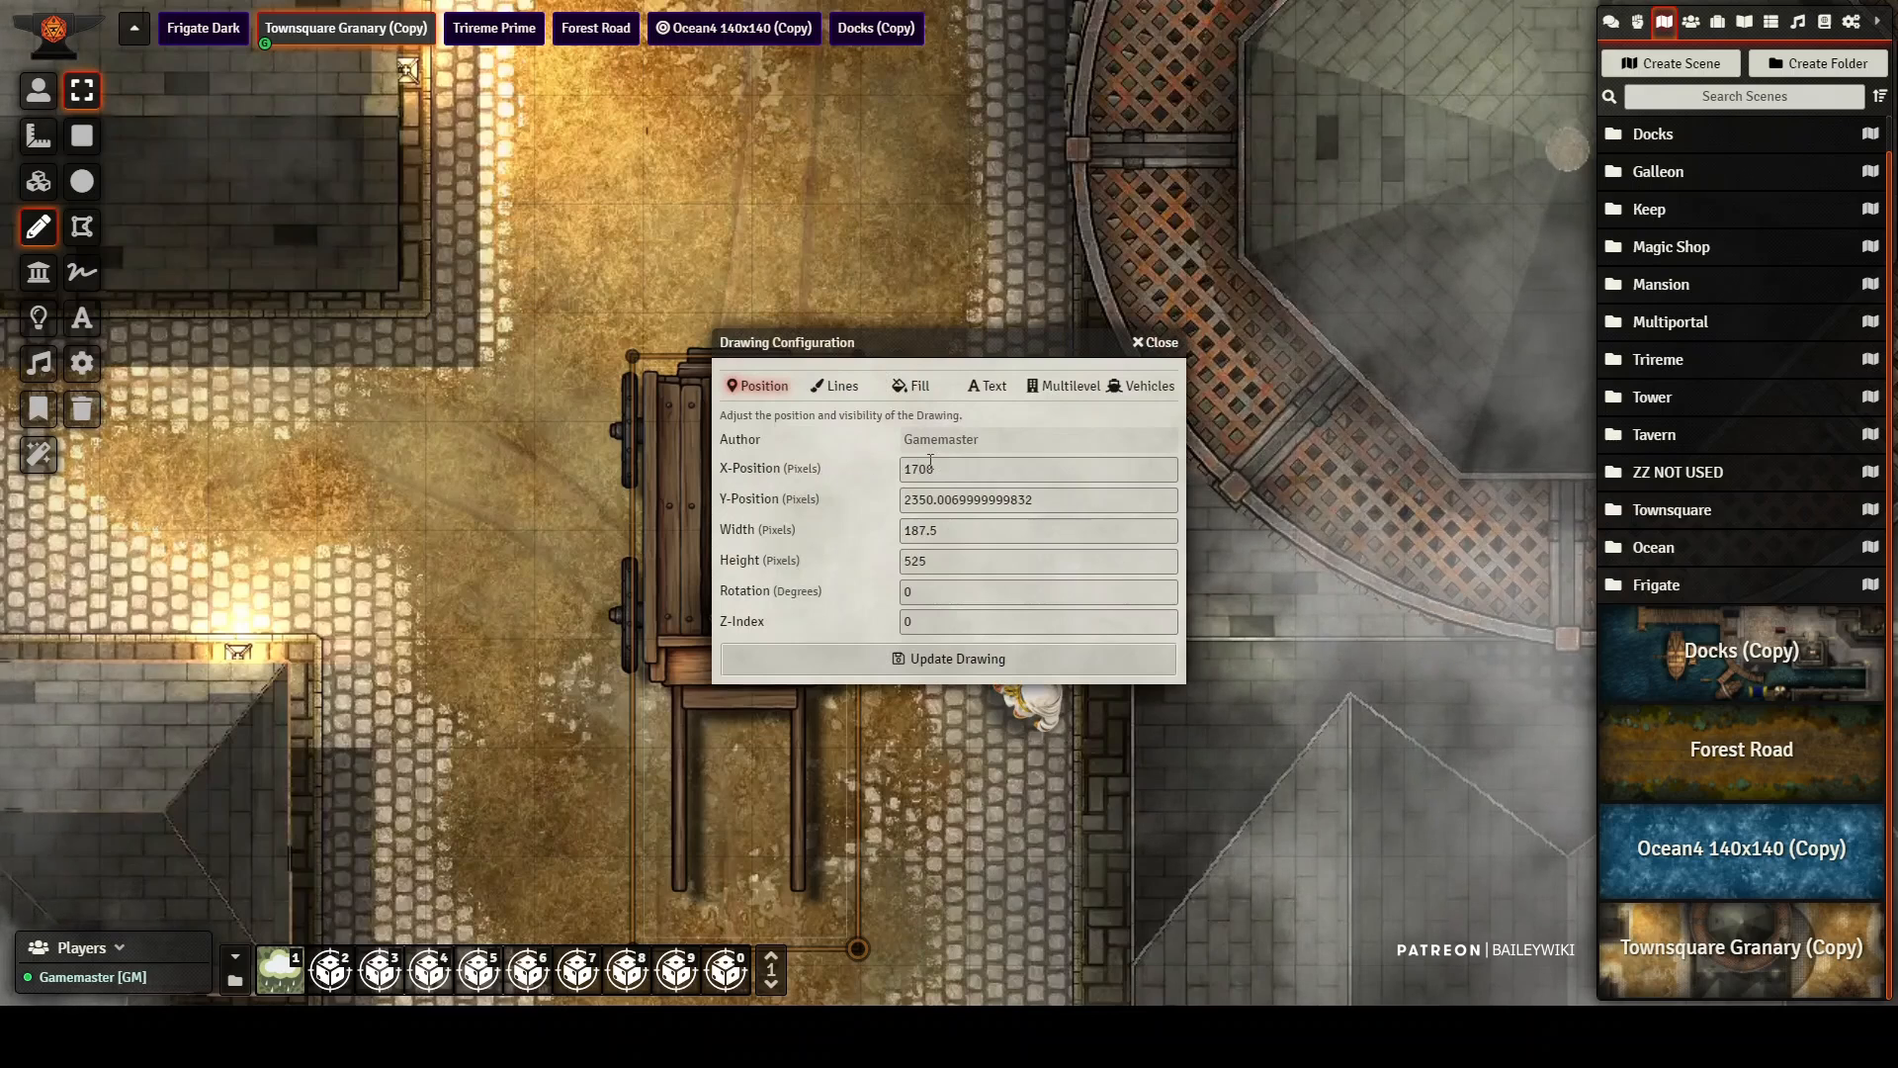
left_click(1142, 387)
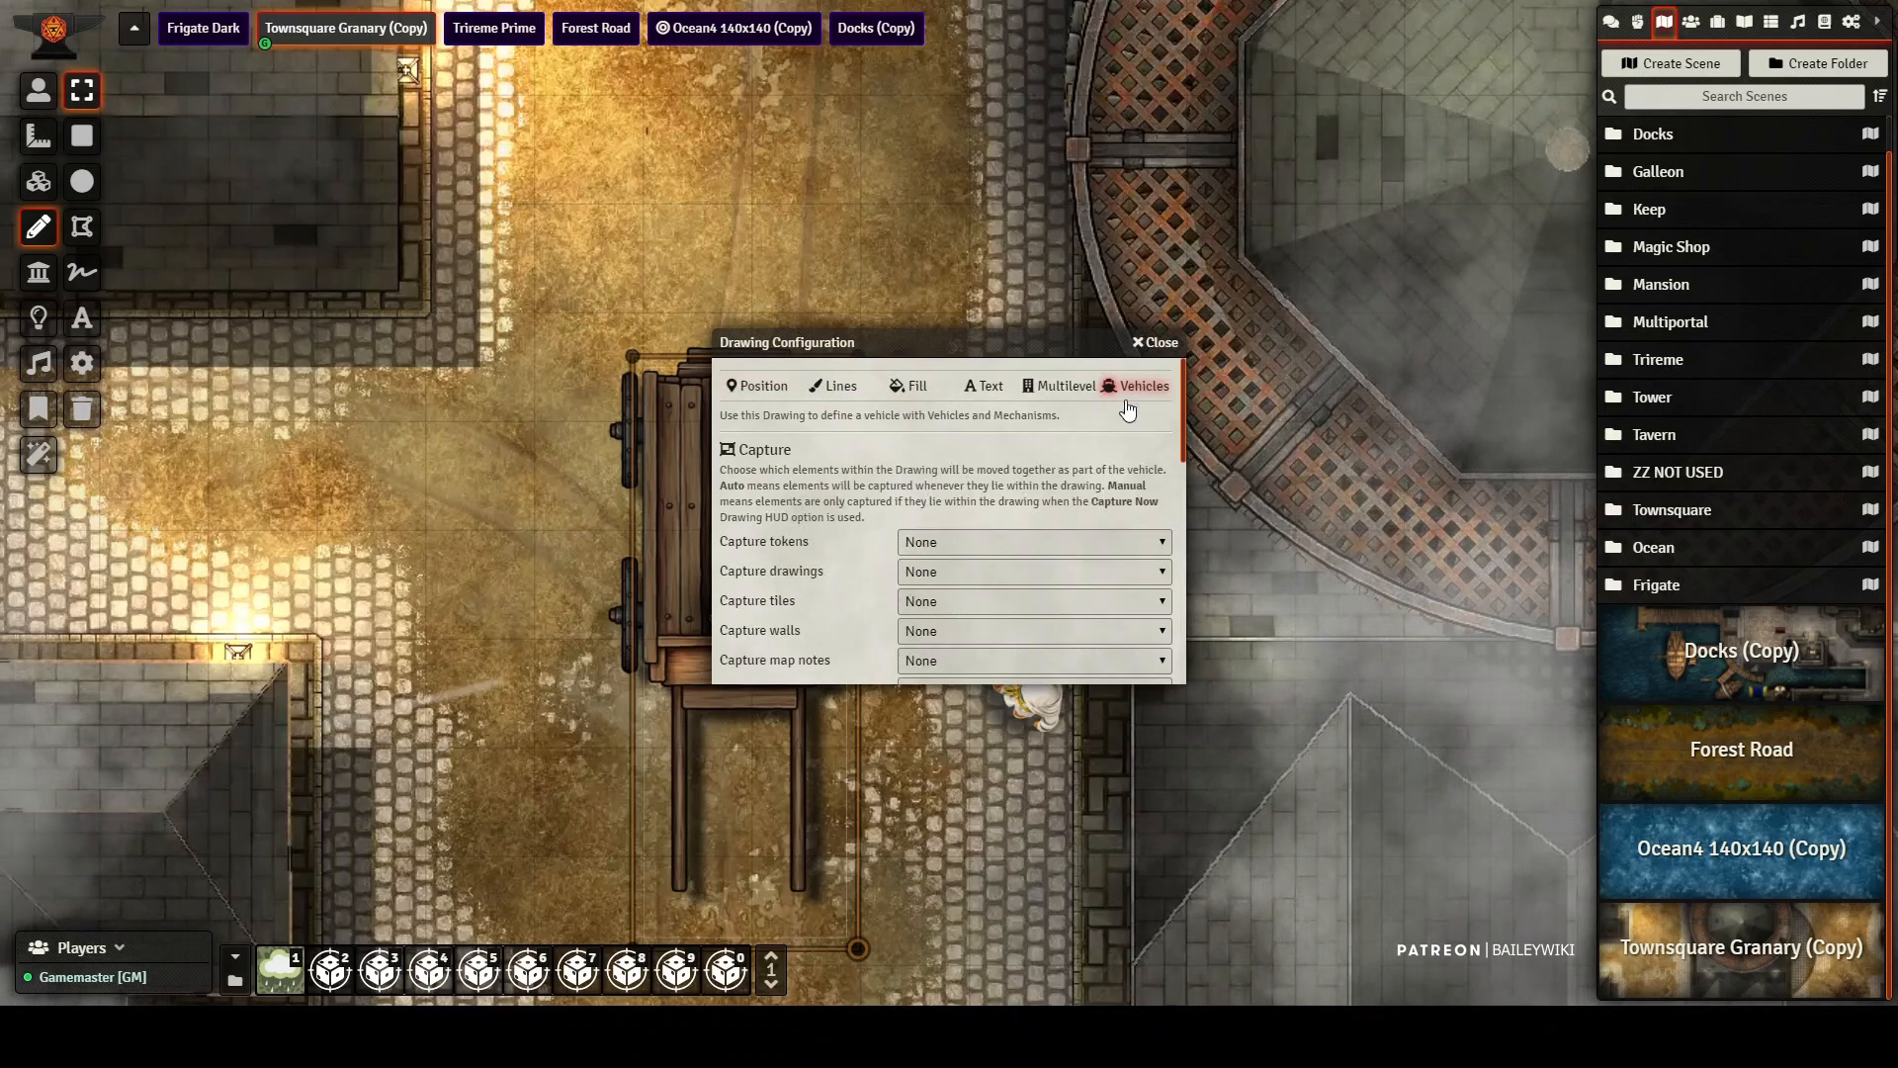
left_click(963, 542)
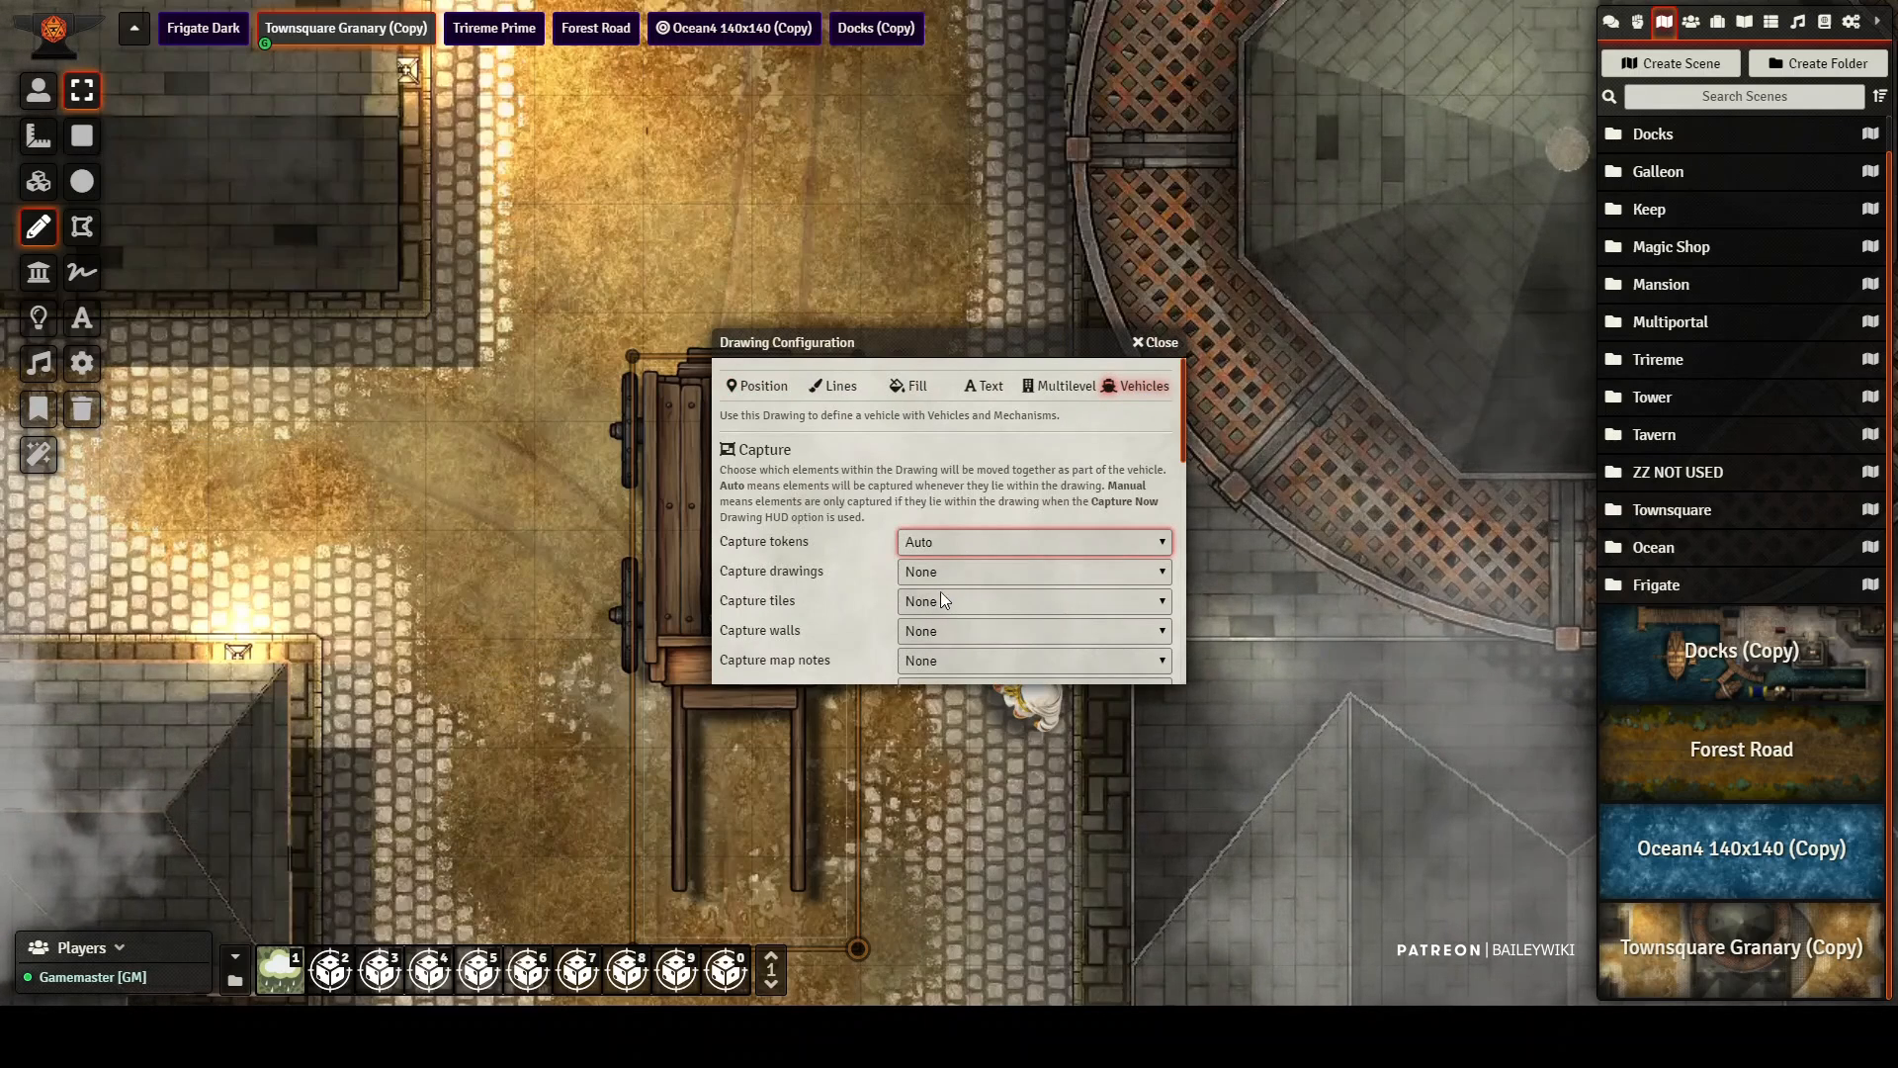
left_click(967, 573)
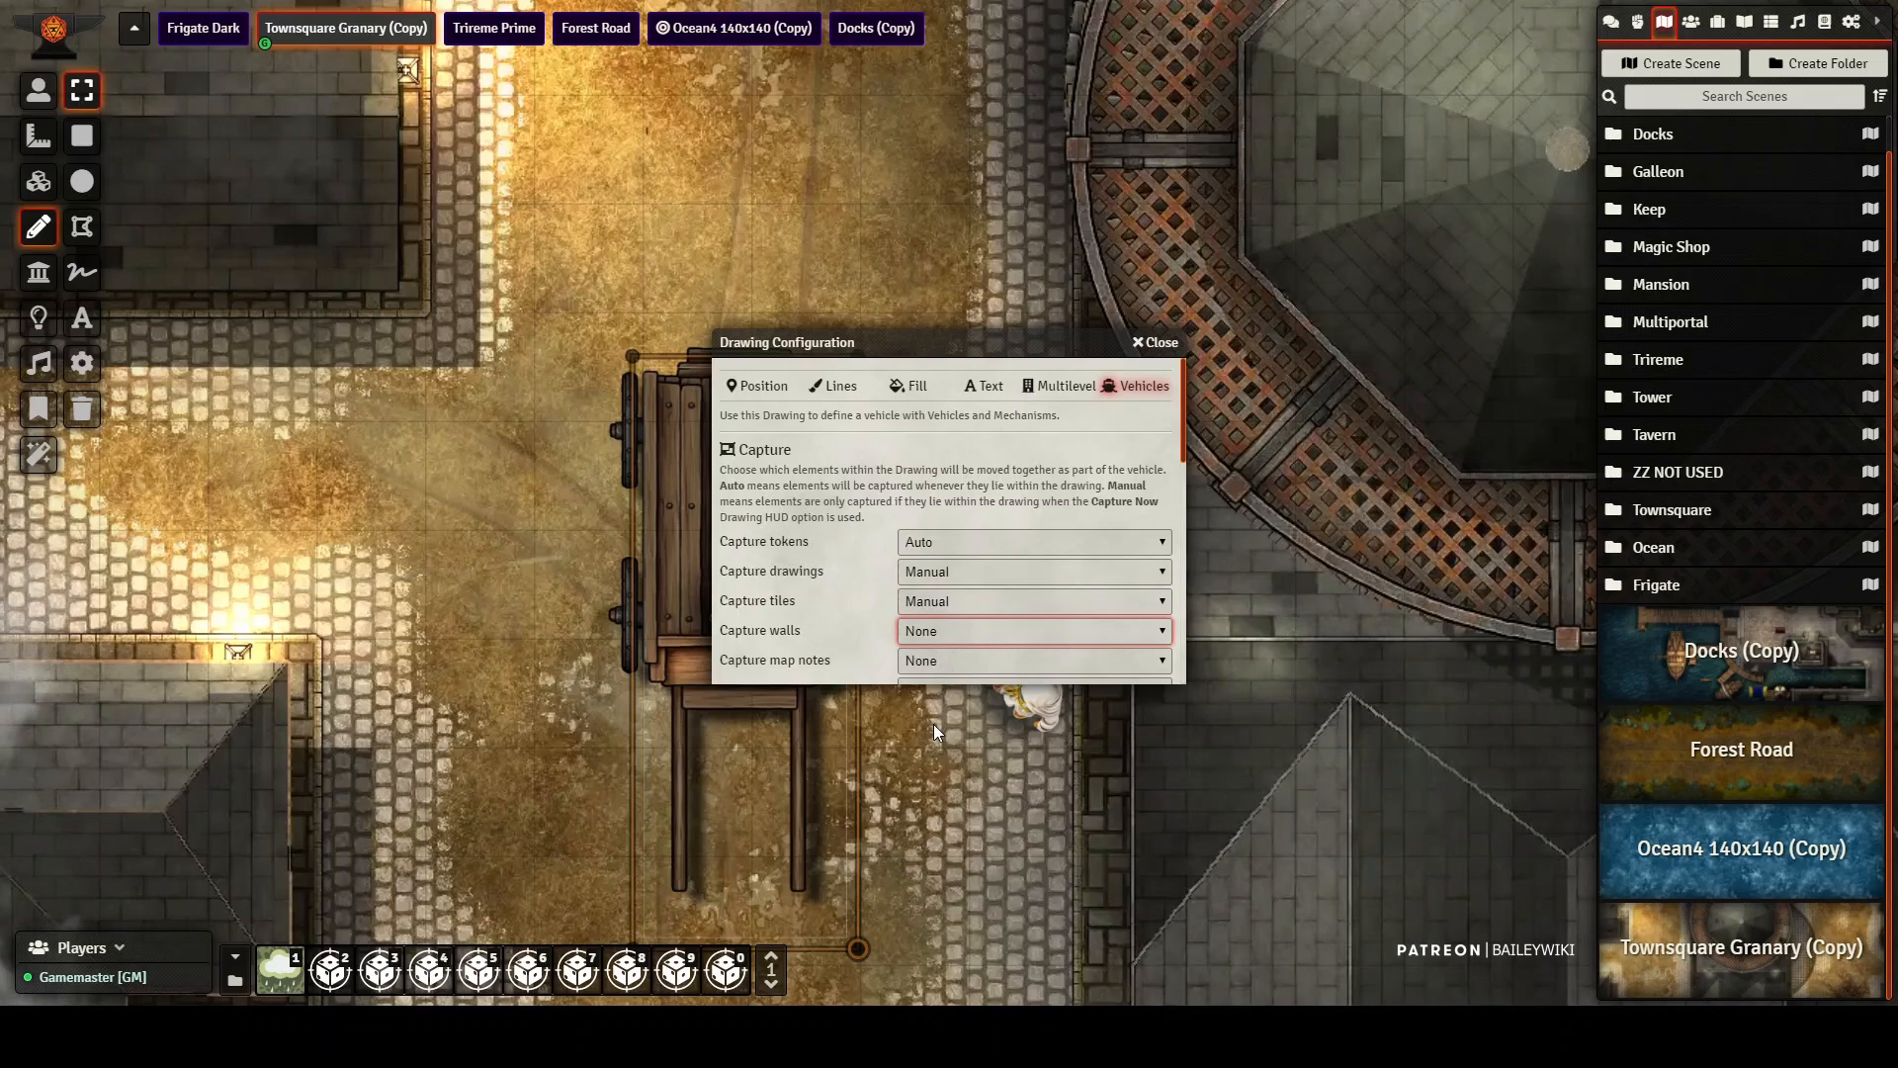
Step: Set the wagon drawing's capture of walls, map notes, lights and sounds to Manual
scroll(866, 591, "down", 5)
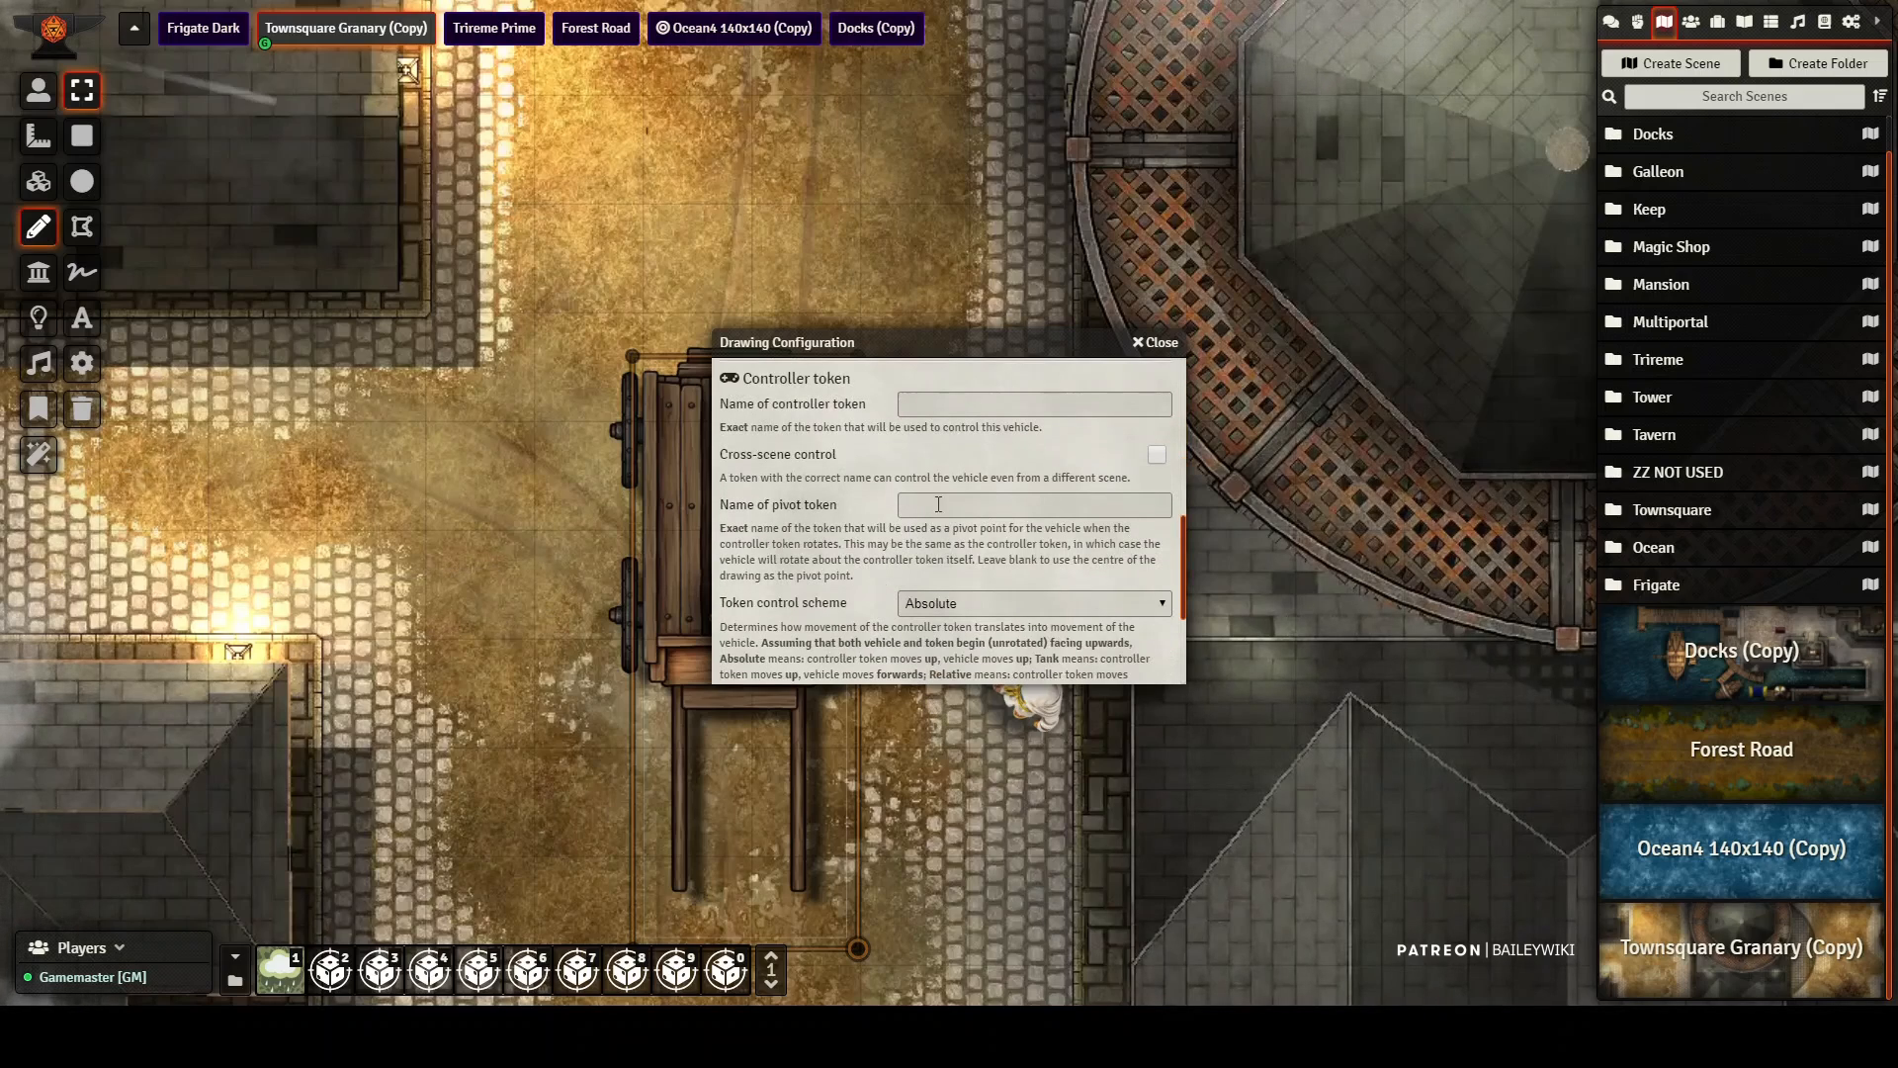
scroll(892, 519, "up", 3)
left_click(951, 459)
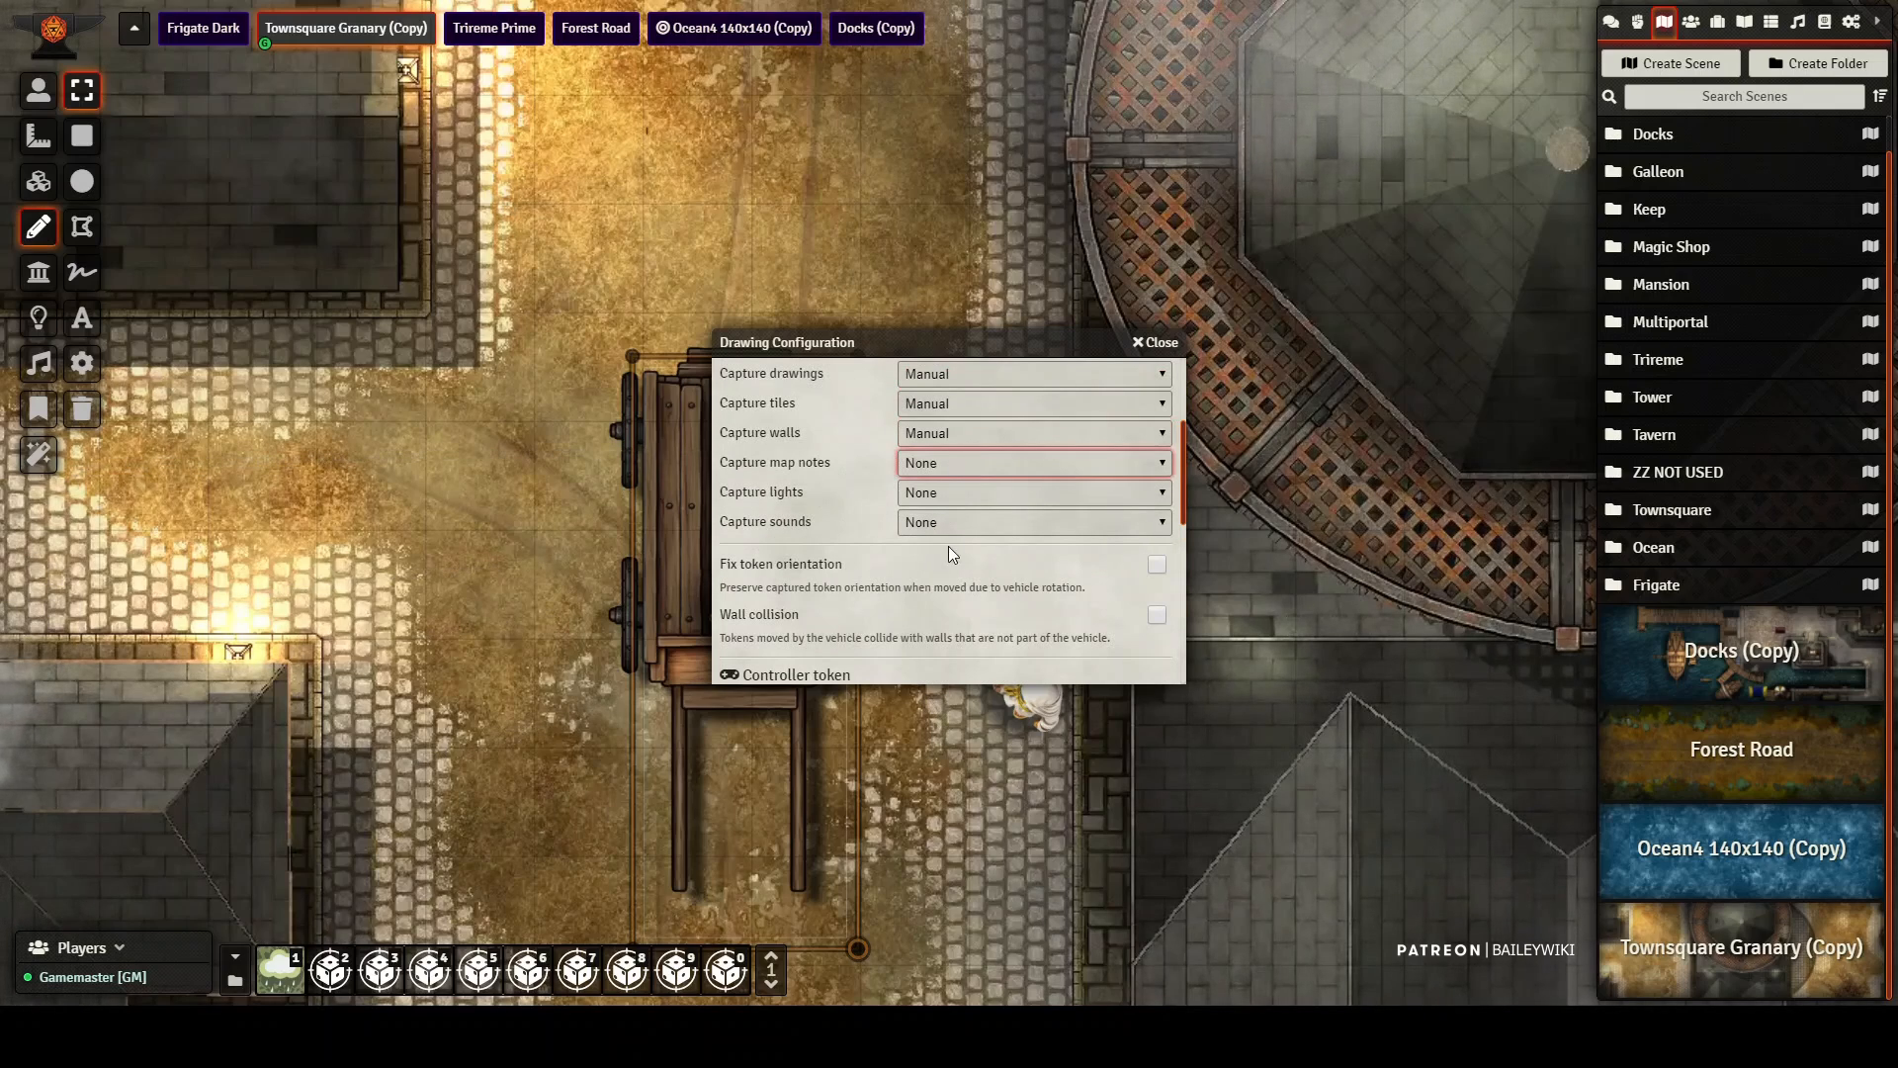
left_click(953, 560)
left_click(953, 488)
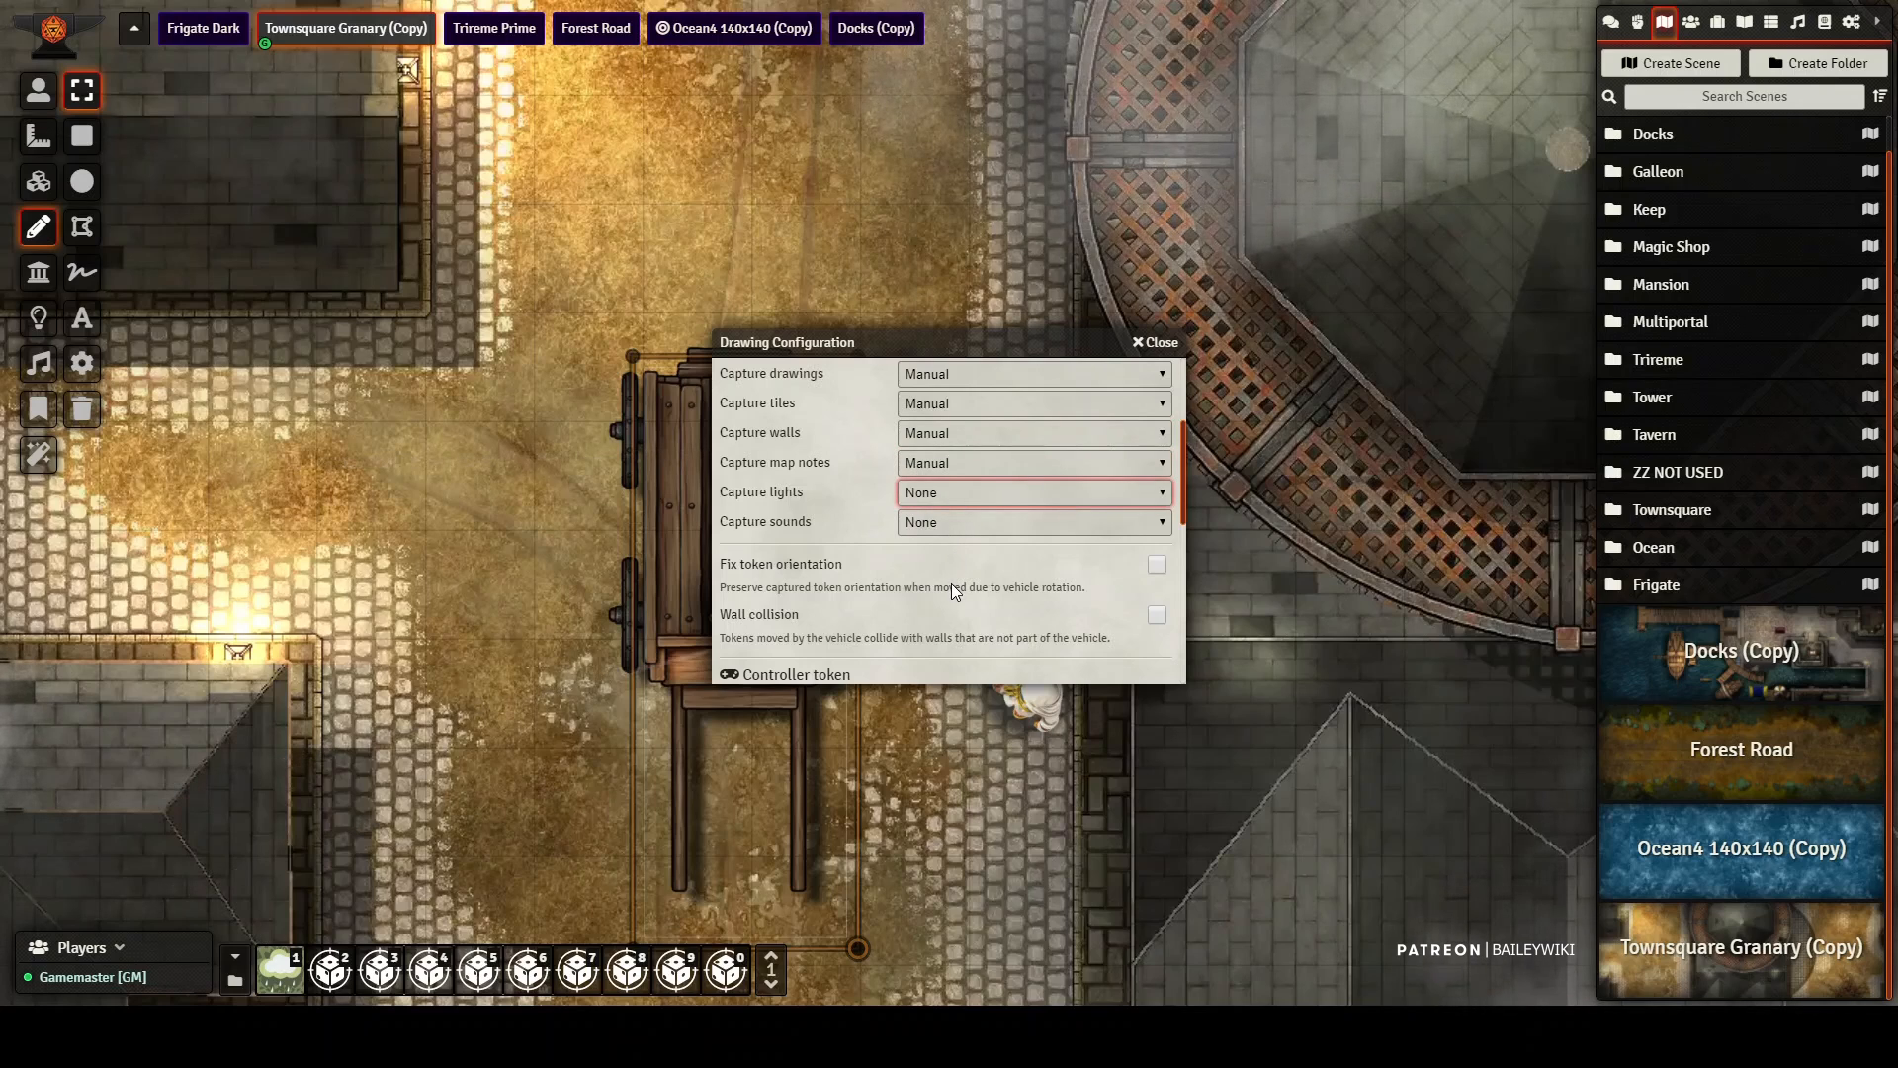
left_click(952, 583)
left_click(947, 520)
left_click(949, 627)
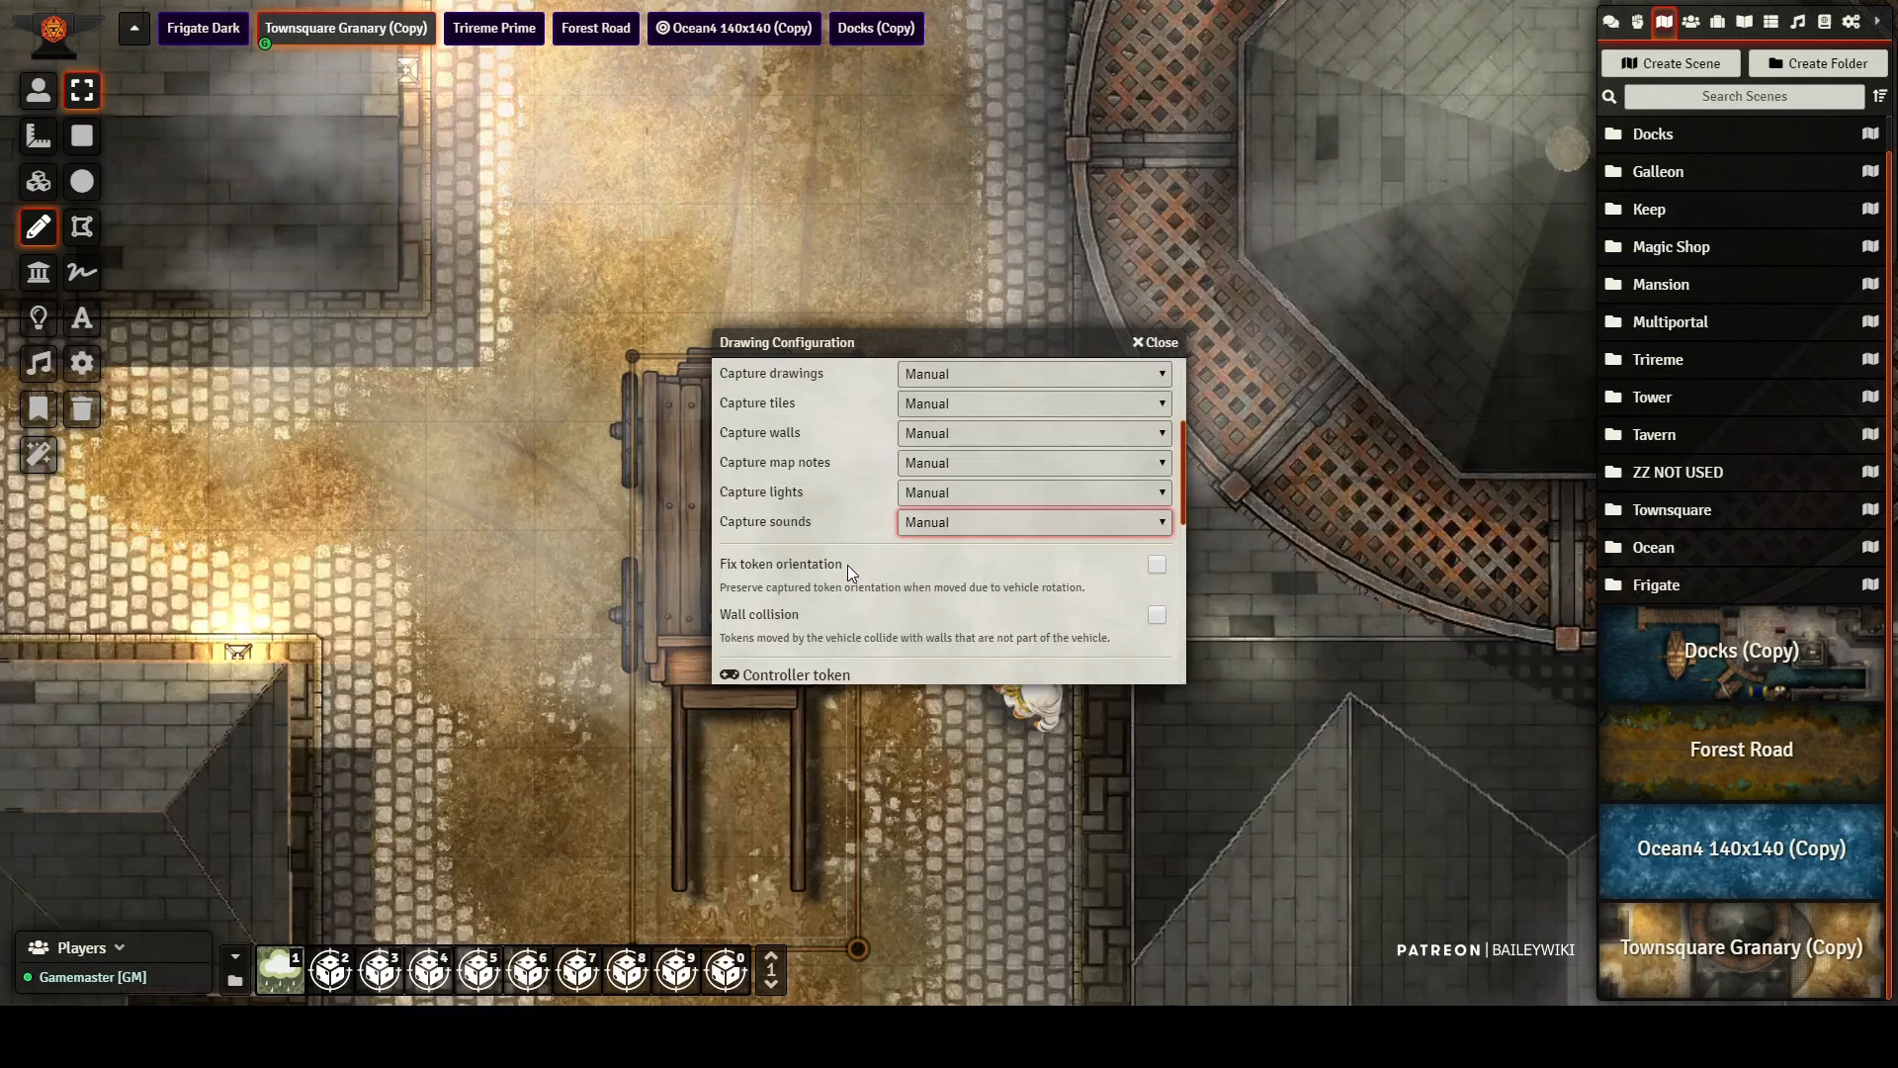
Step: Name the wagon vehicle's controller token cart1 and review the remaining control options
scroll(846, 566, "down", 1)
left_click(964, 605)
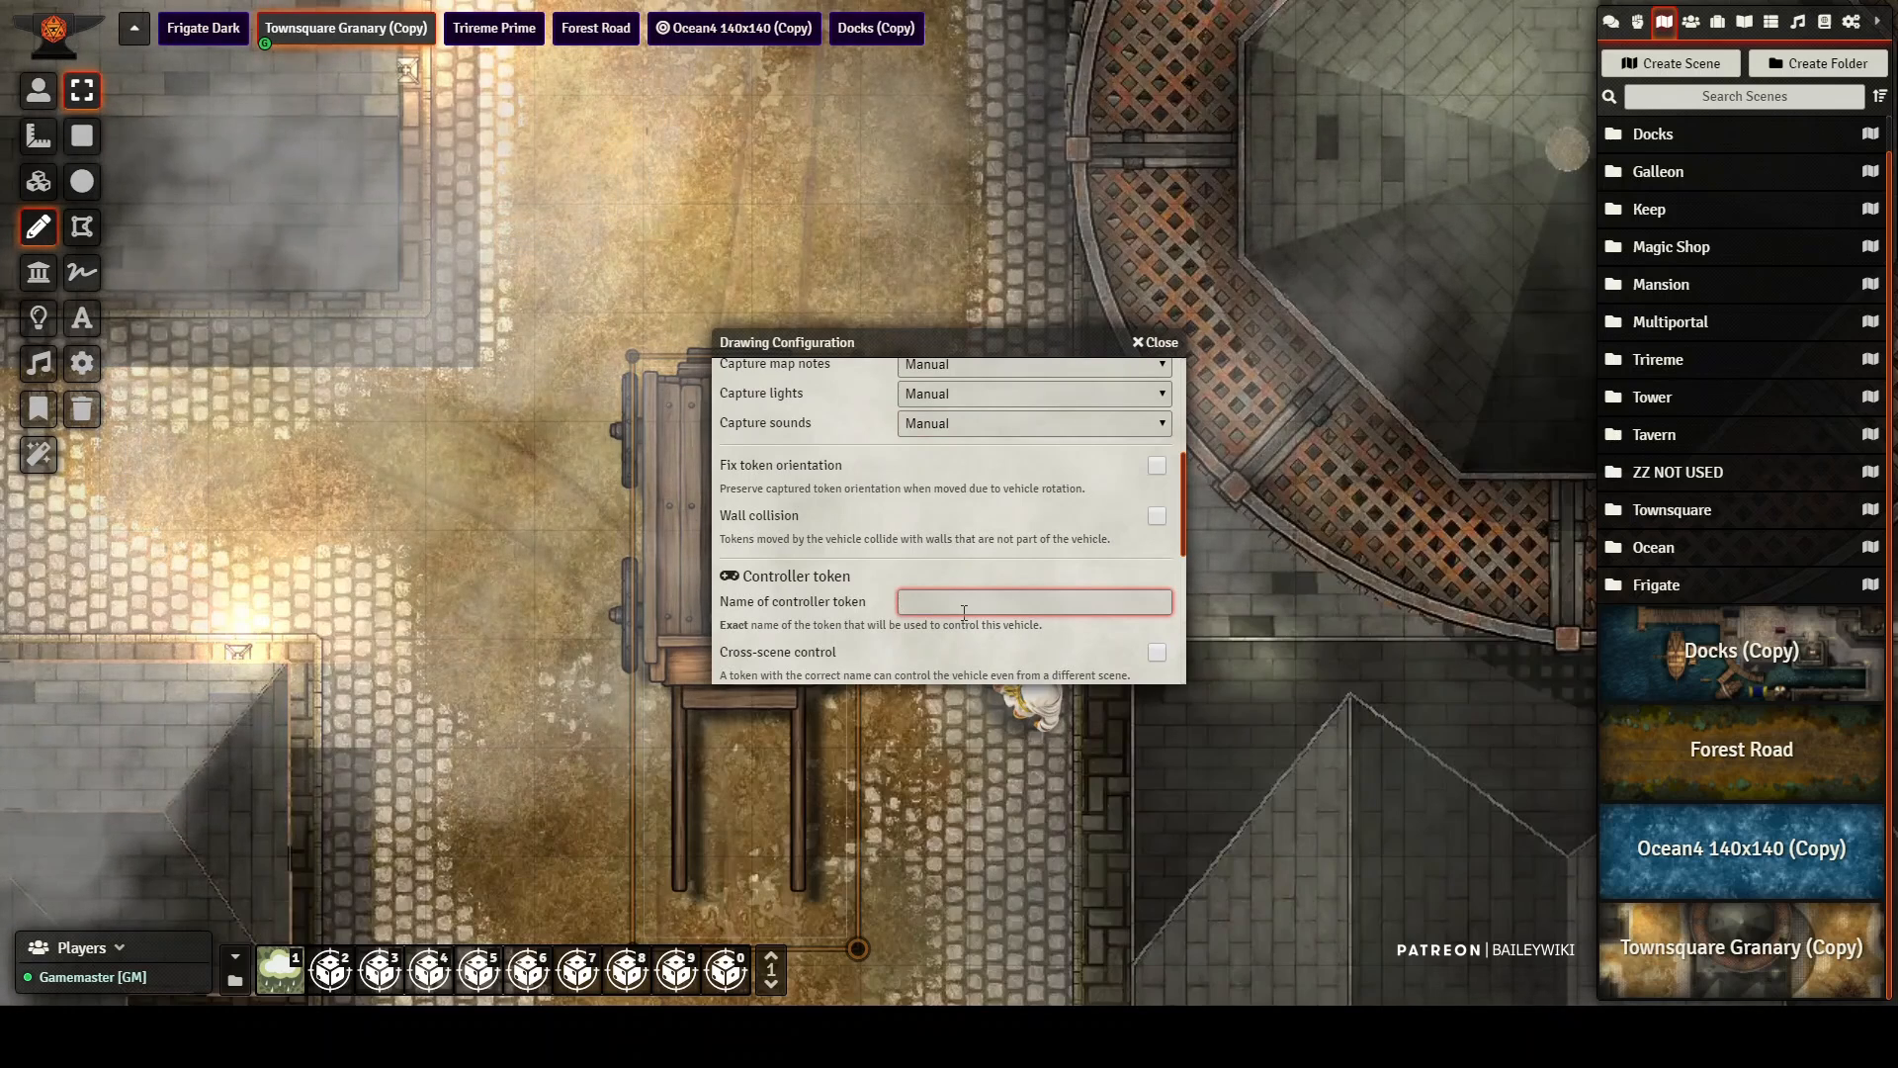
type("cart1")
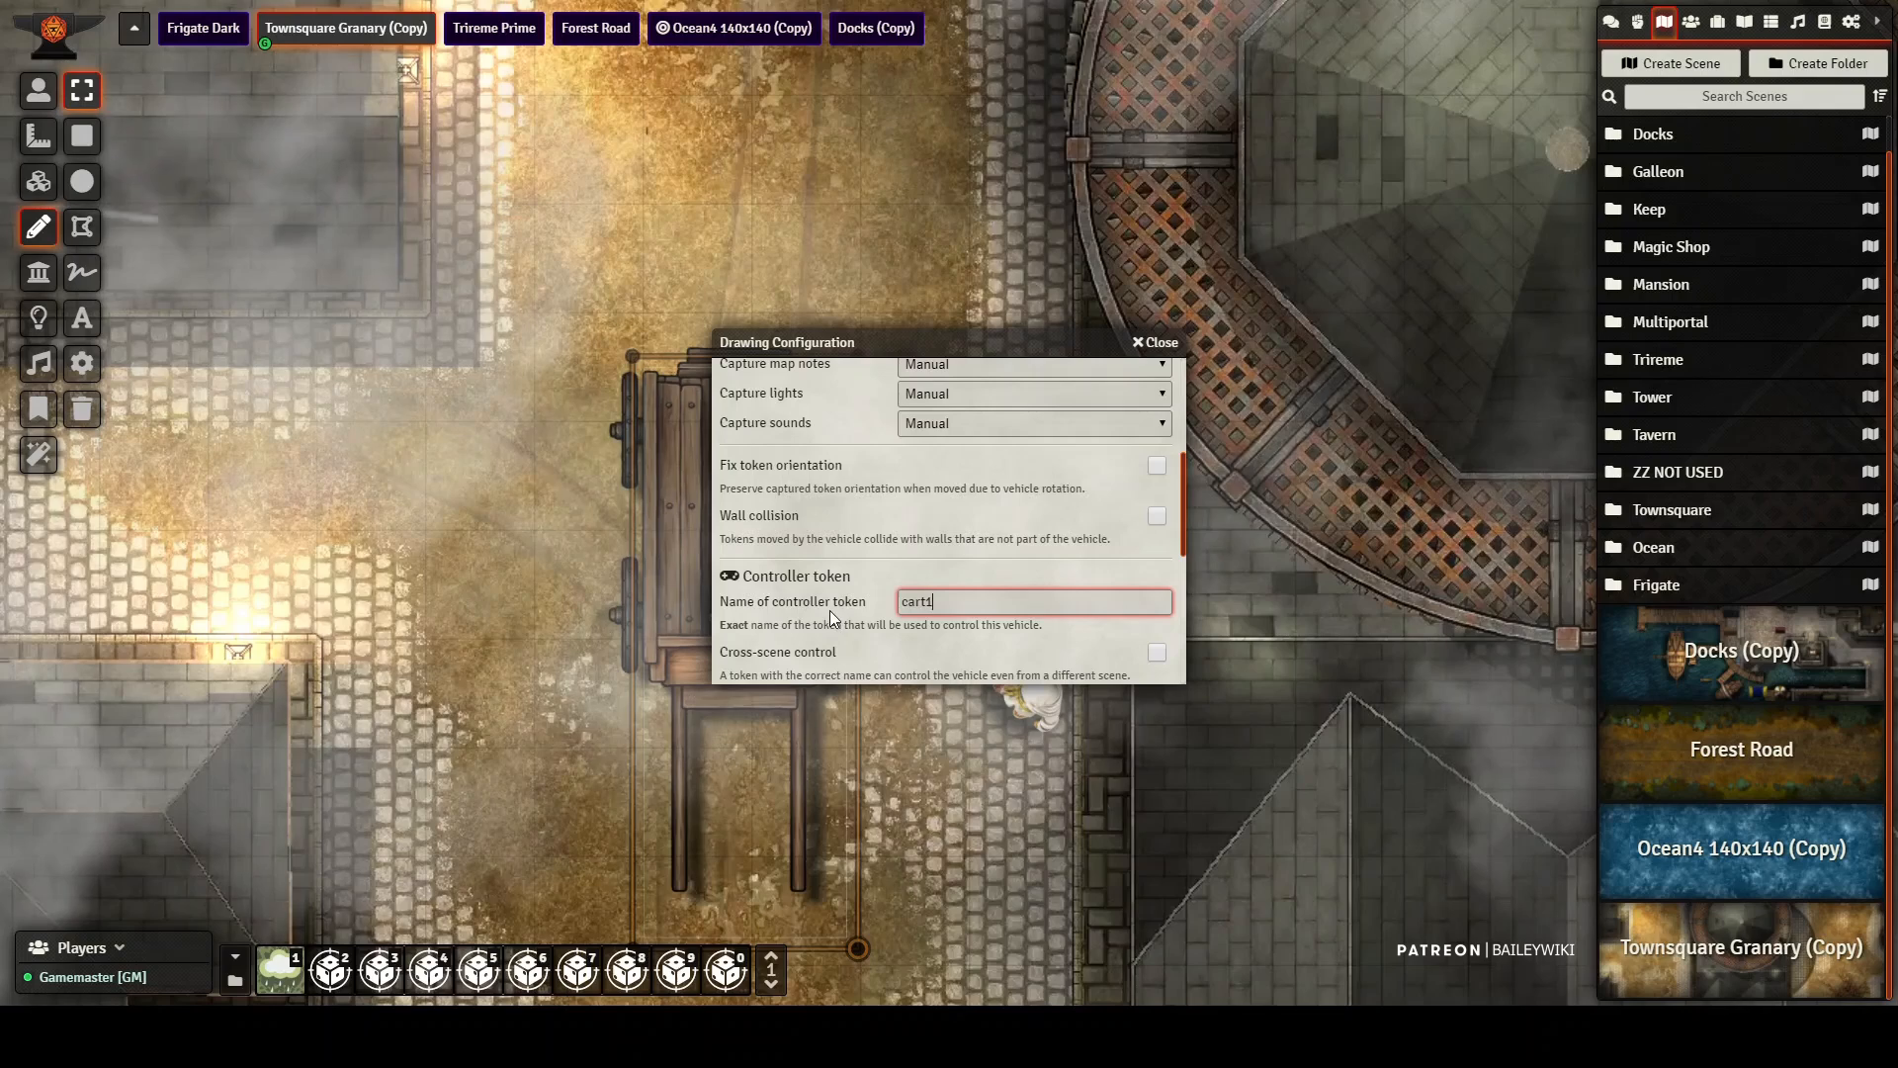
scroll(825, 609, "down", 5)
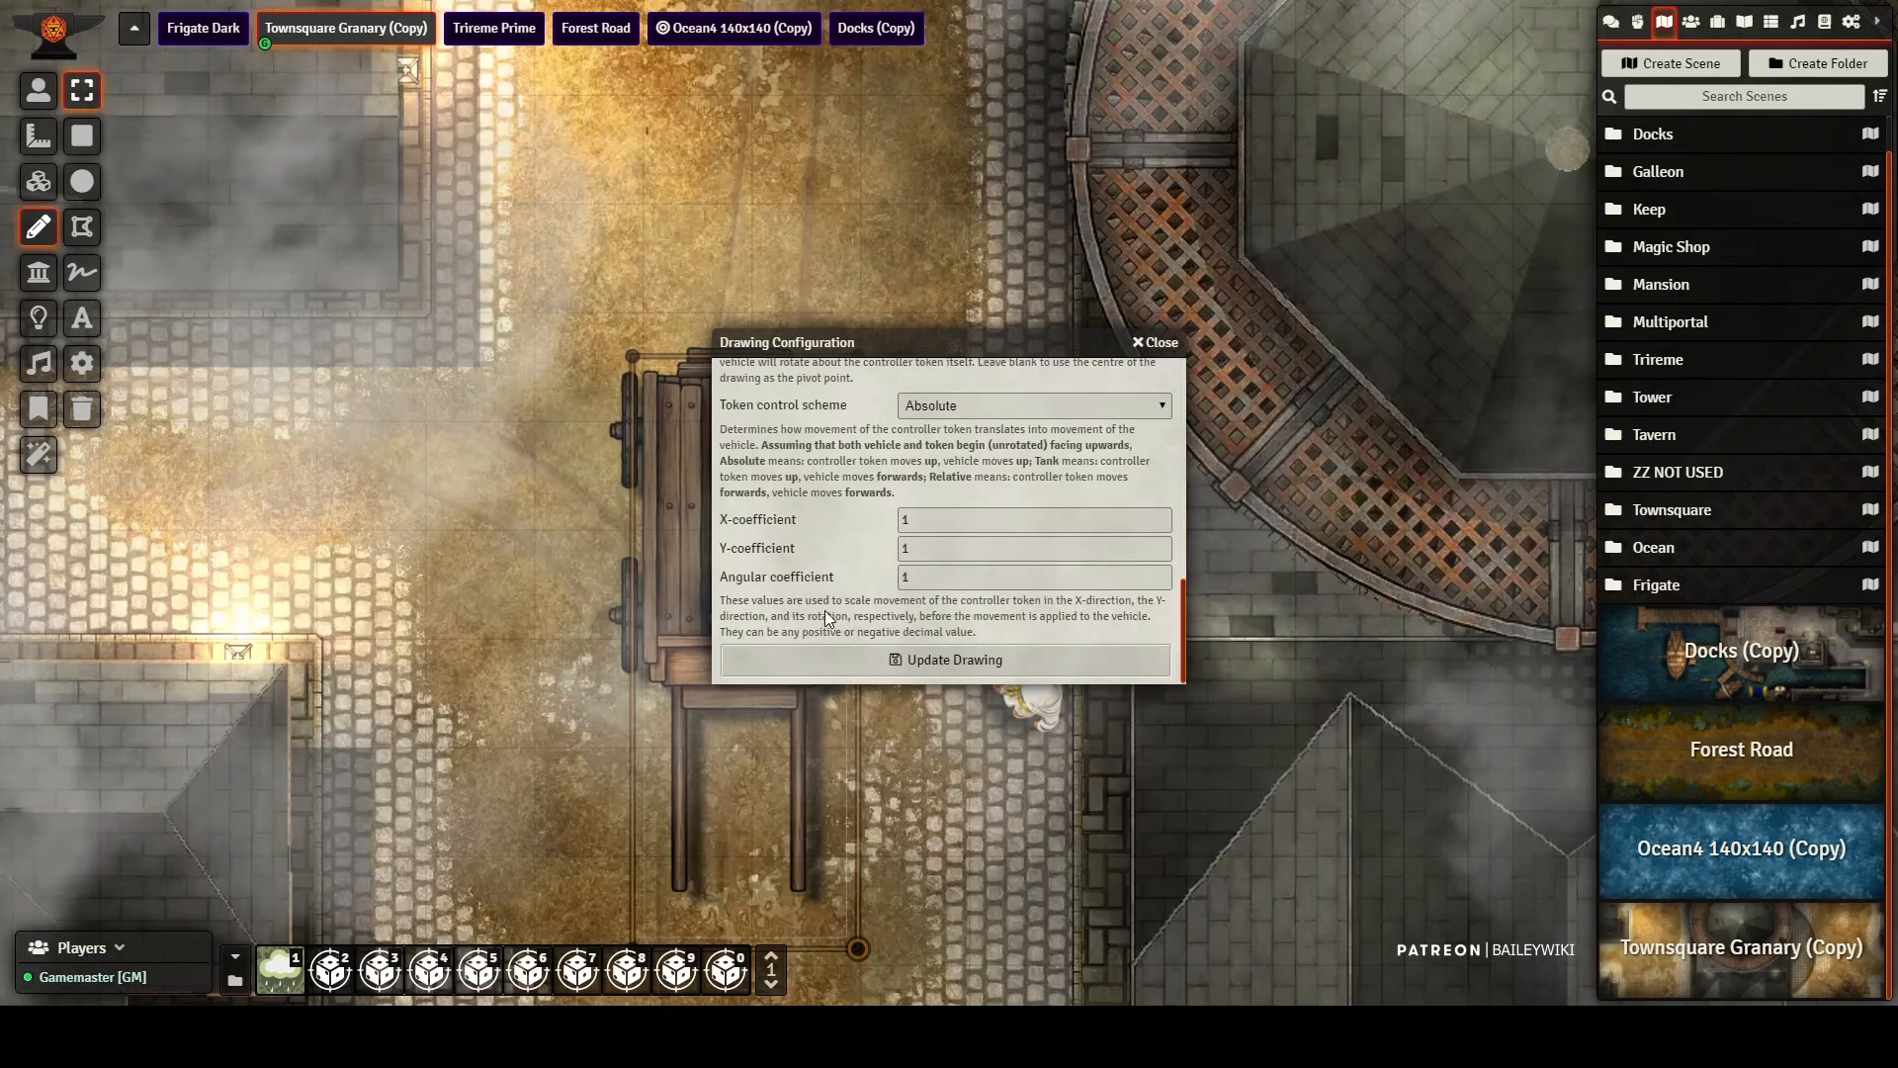
scroll(982, 464, "up", 4)
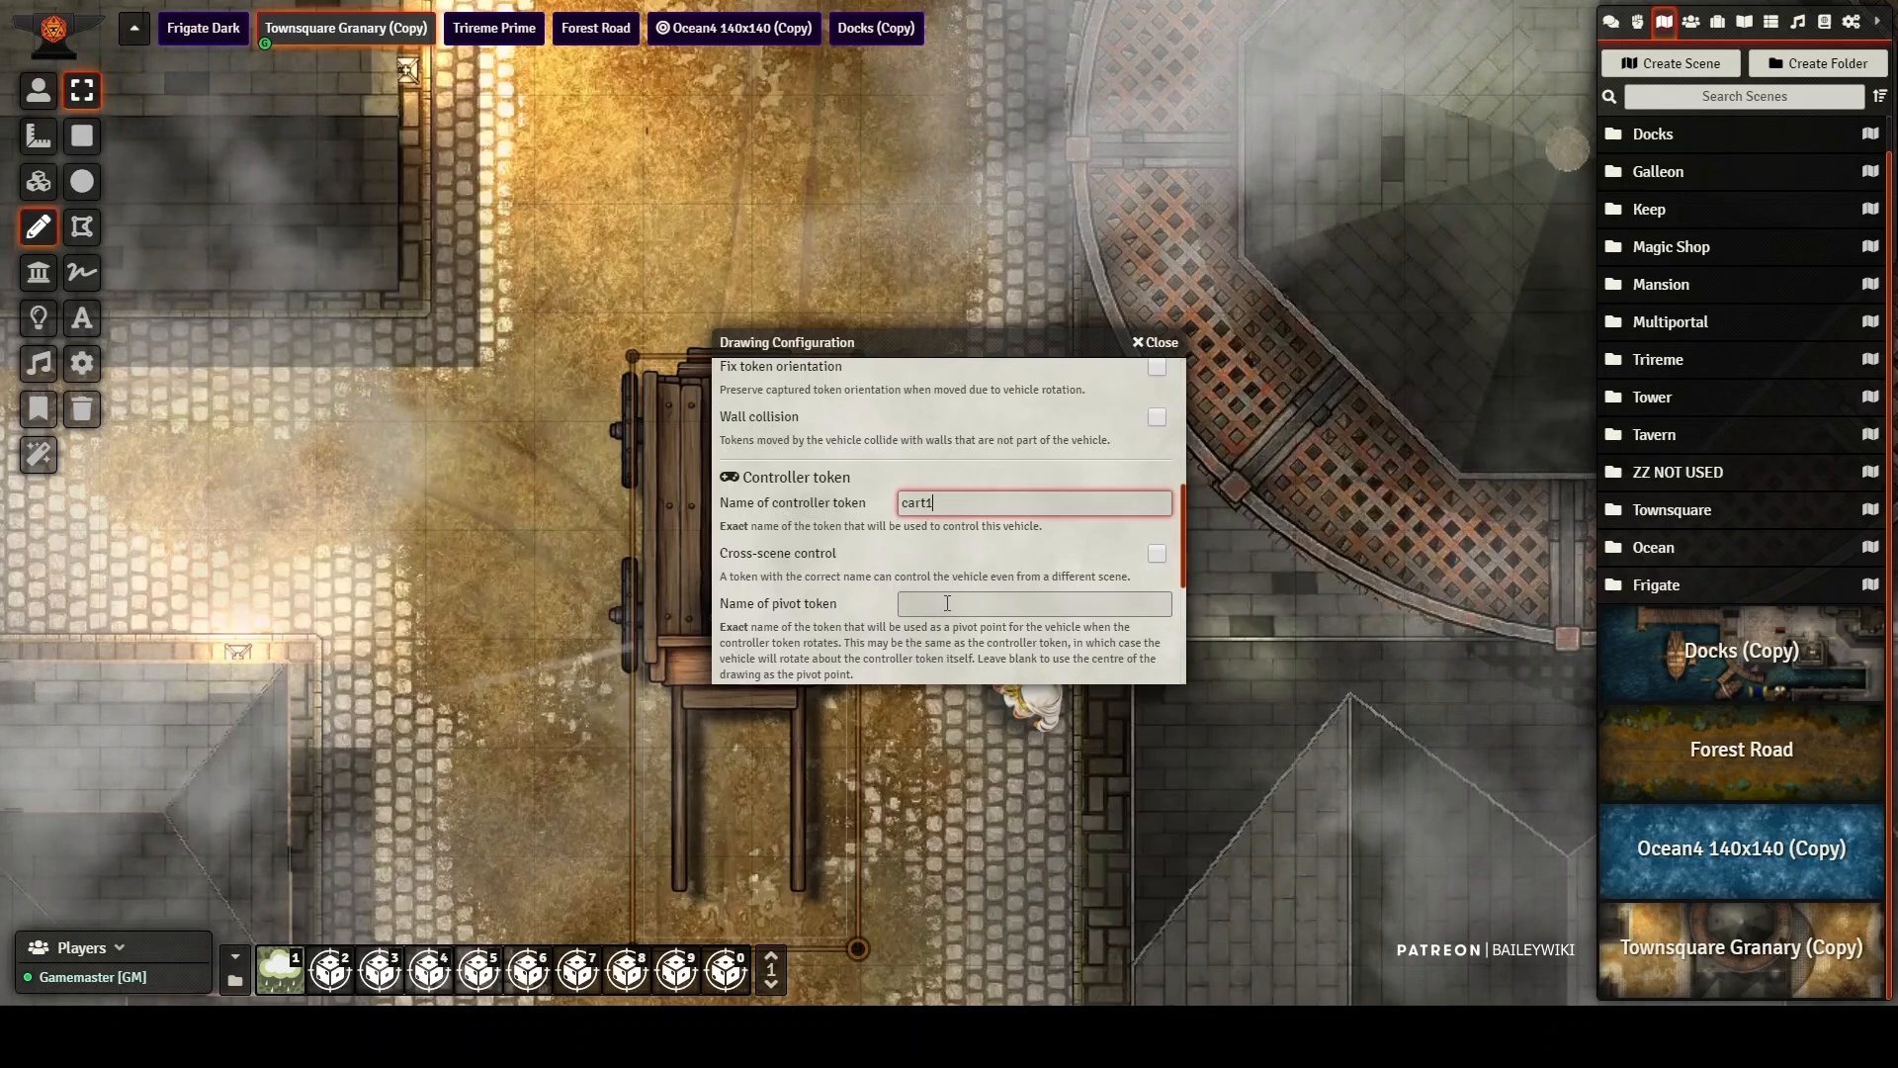
Step: Leave the pivot token name blank, review the control scheme and coefficients, and save the wagon drawing's vehicle settings
left_click(900, 602)
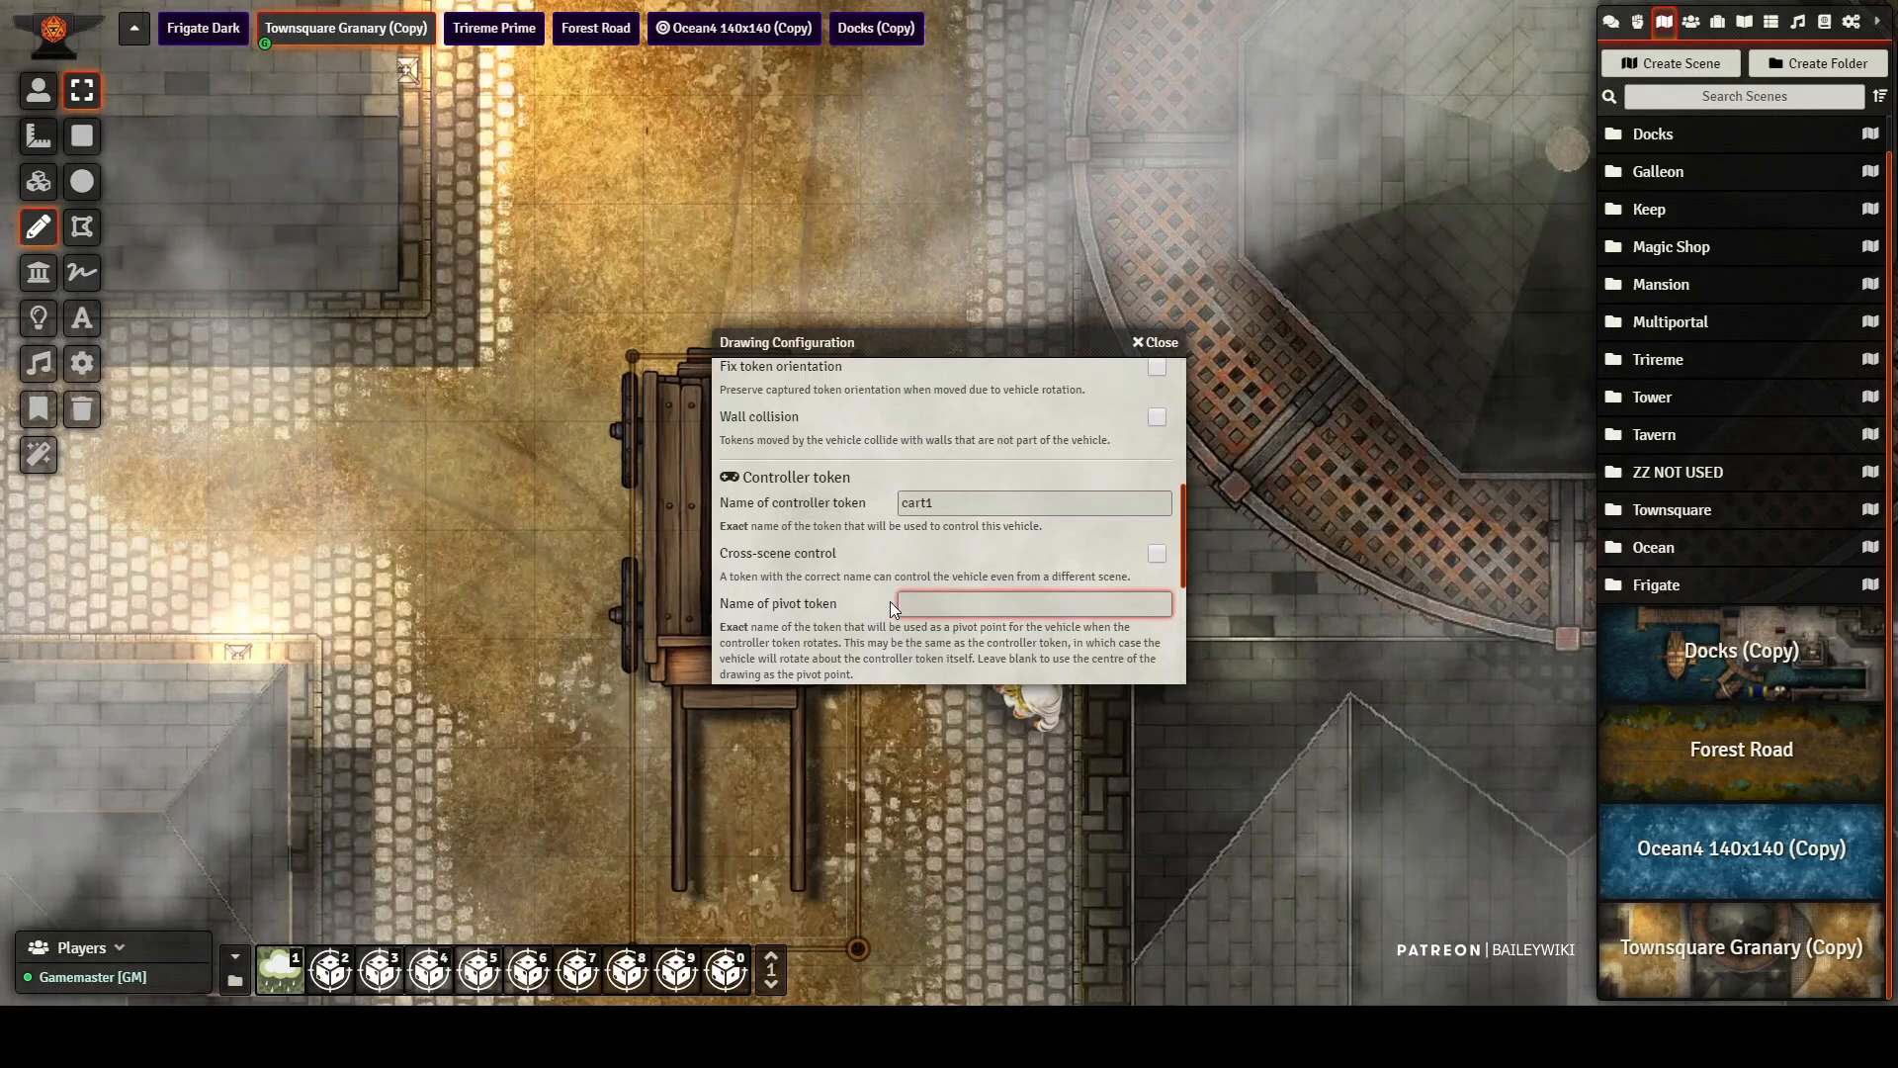
scroll(892, 602, "down", 3)
scroll(892, 601, "up", 3)
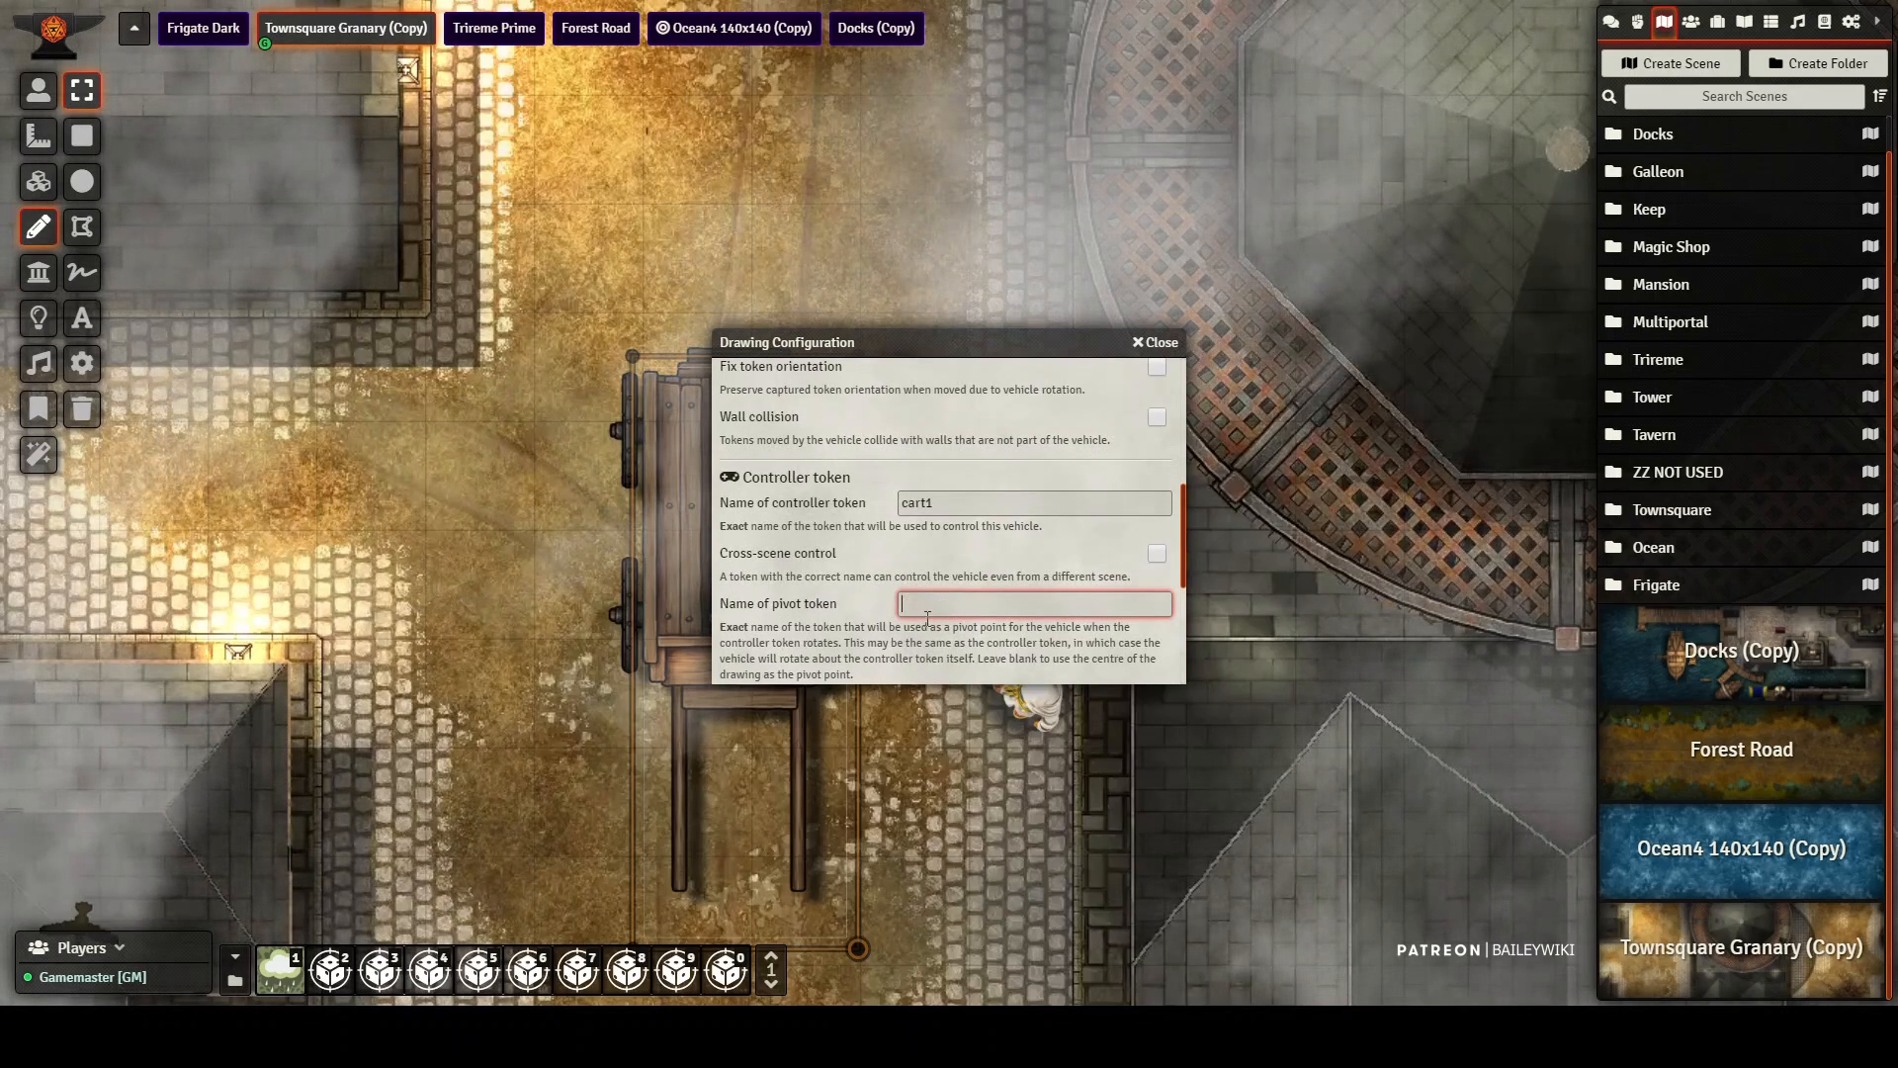
scroll(939, 608, "down", 3)
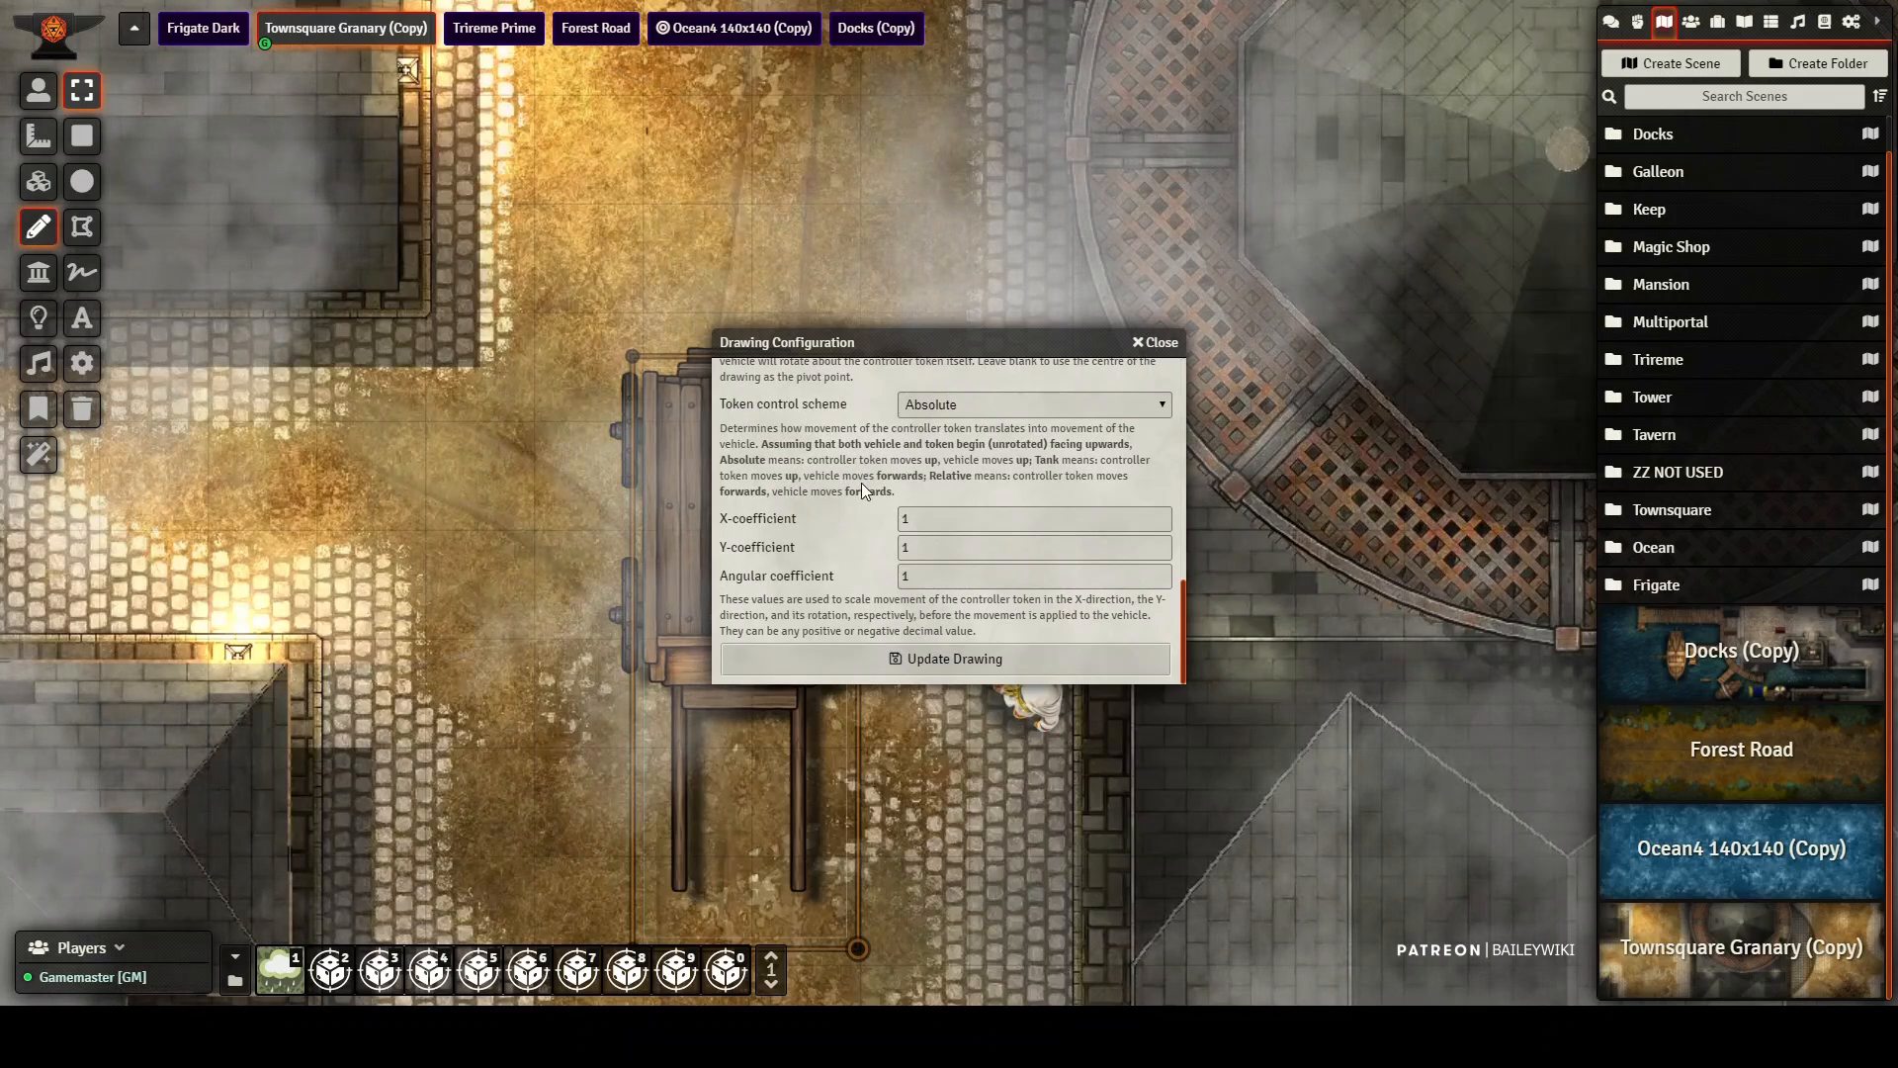
left_click(981, 654)
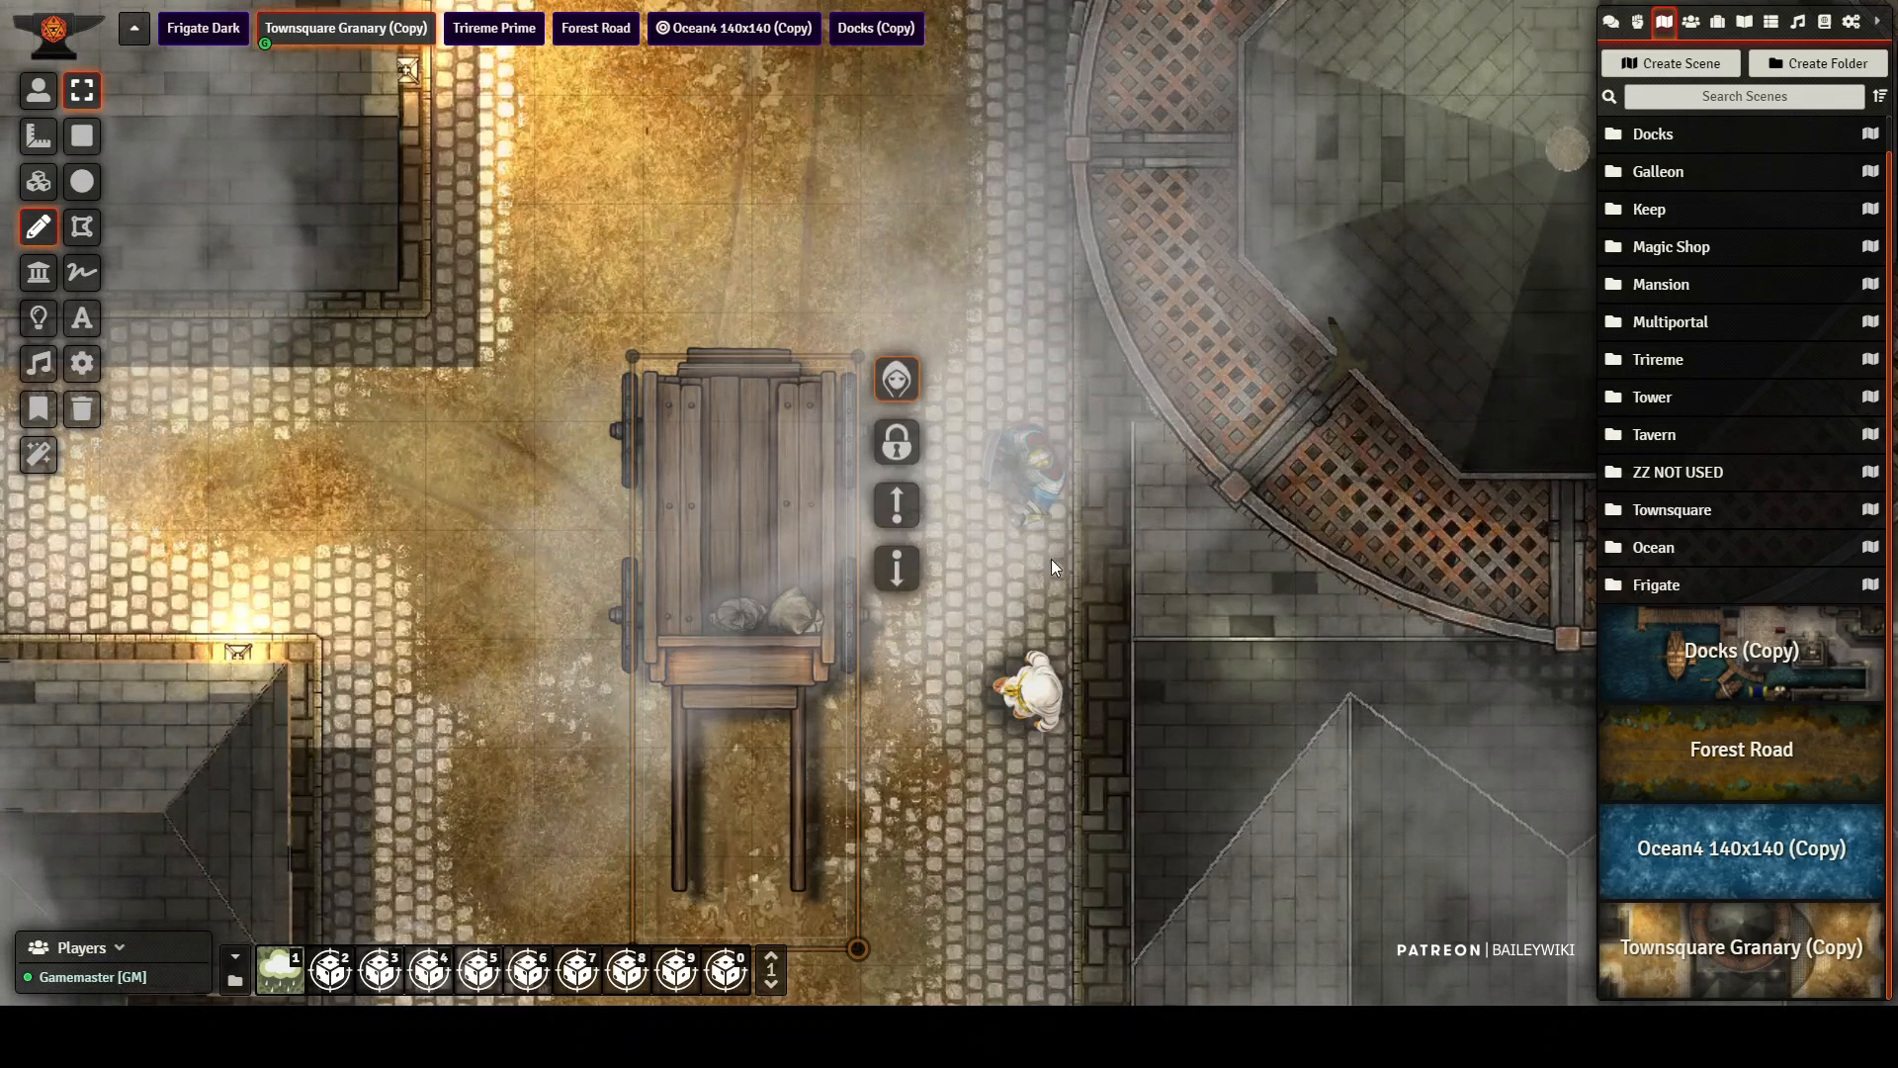
Step: Place the Control Token actor just above the wagon and rename the placed token cart1
left_click(1690, 21)
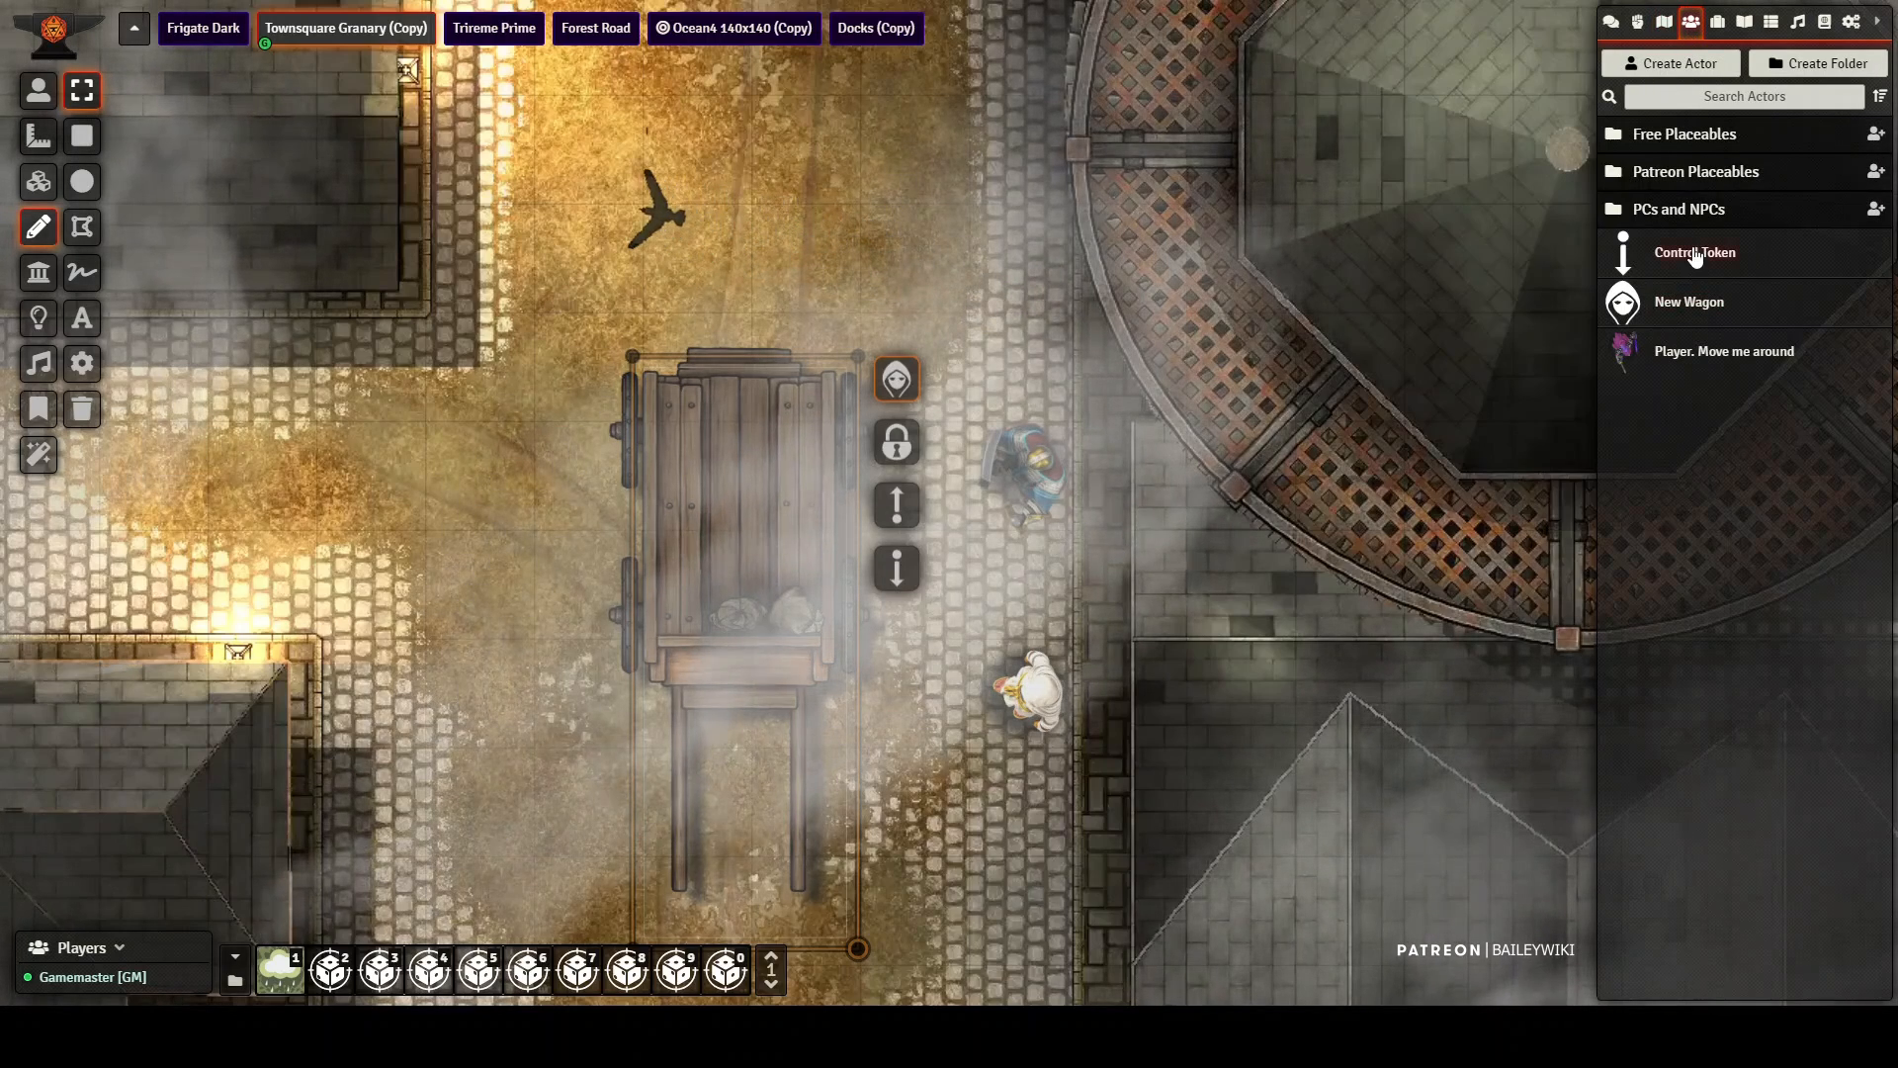
left_click_drag(820, 250, 815, 254)
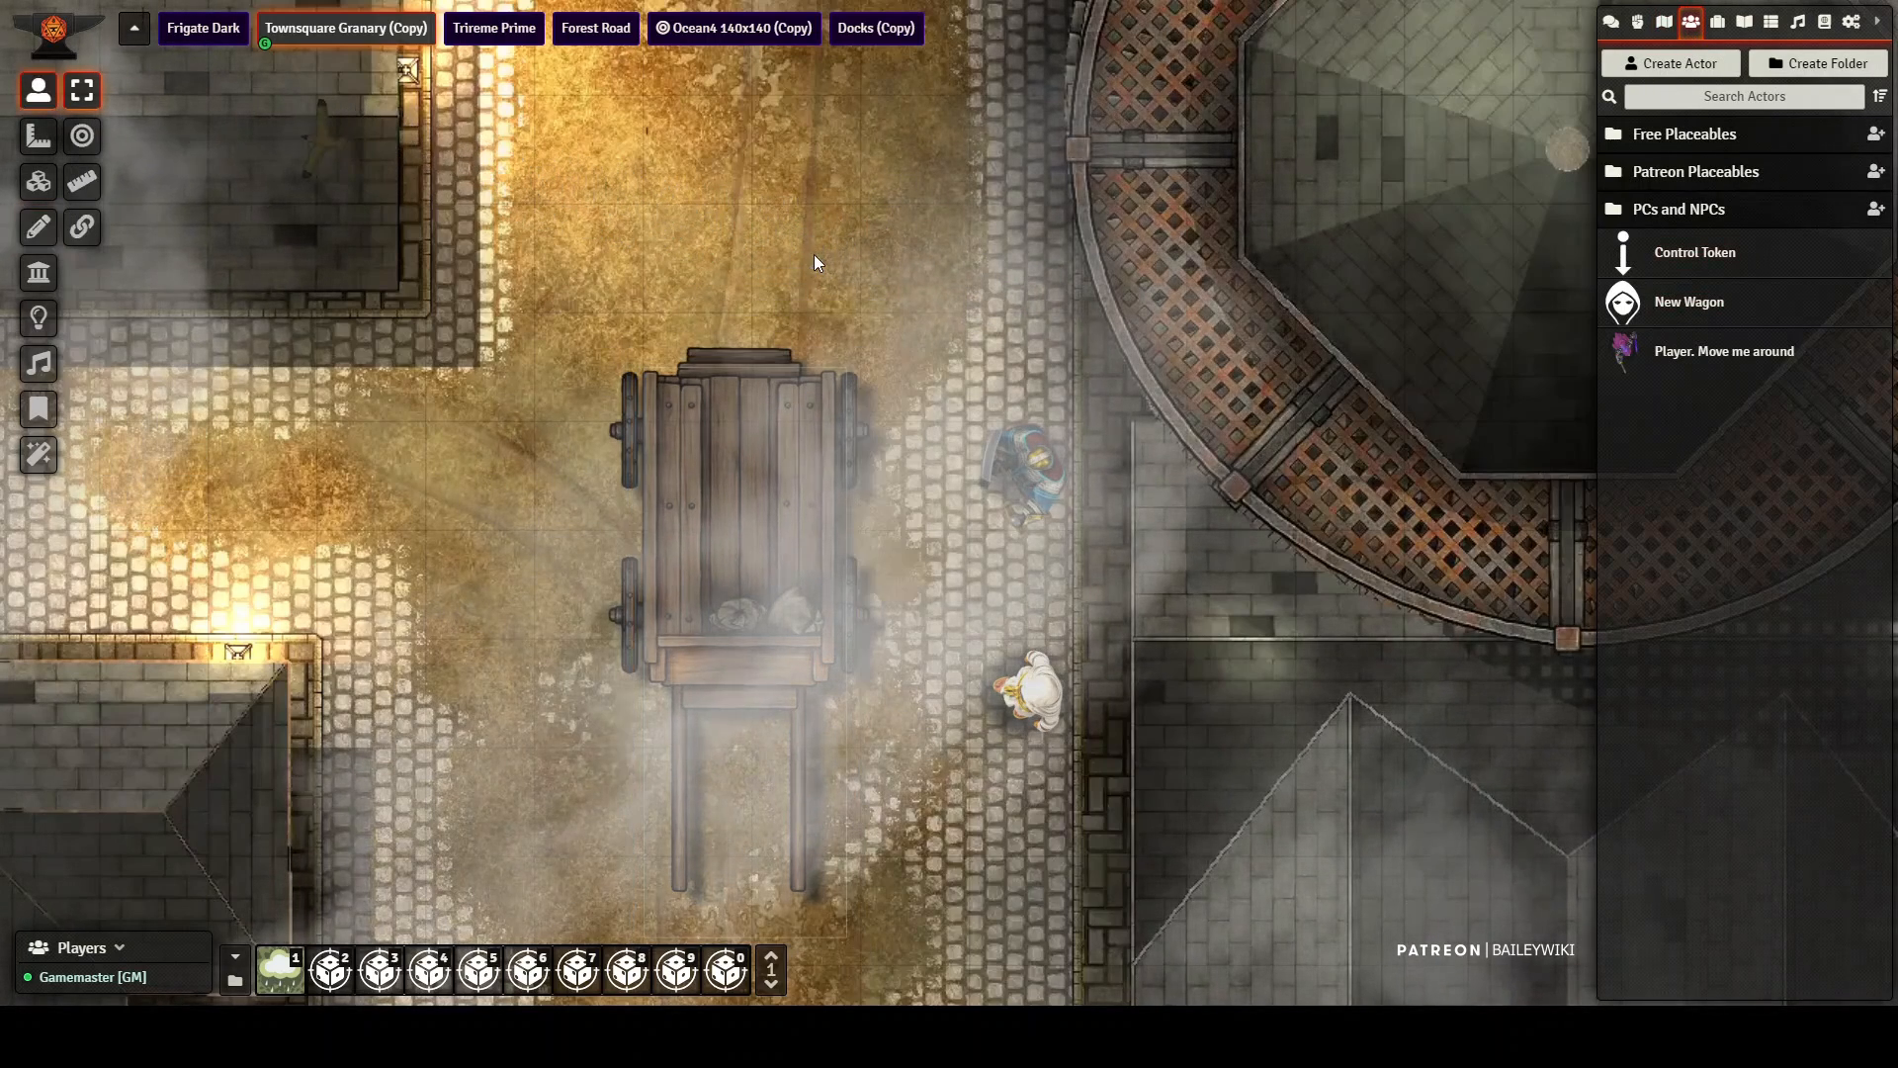
right_click(802, 260)
right_click(802, 260)
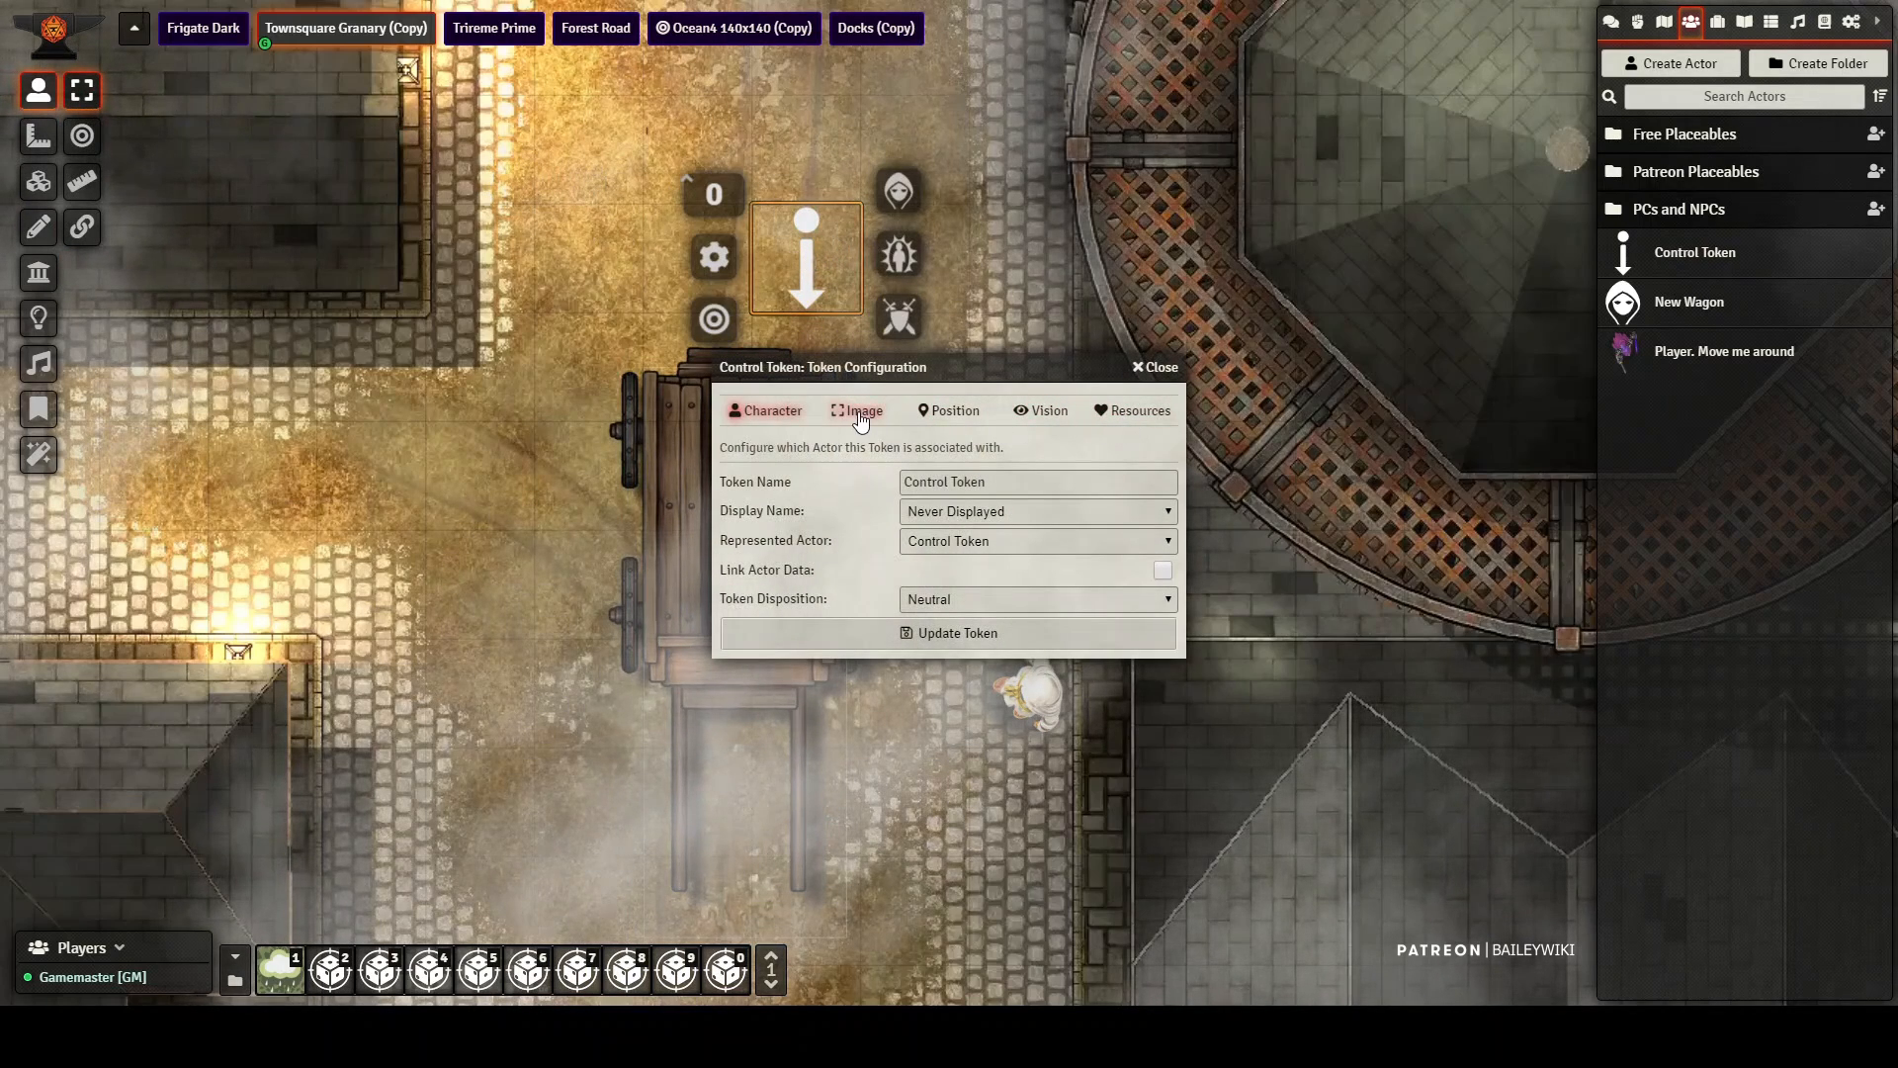
left_click_drag(1000, 474, 858, 478)
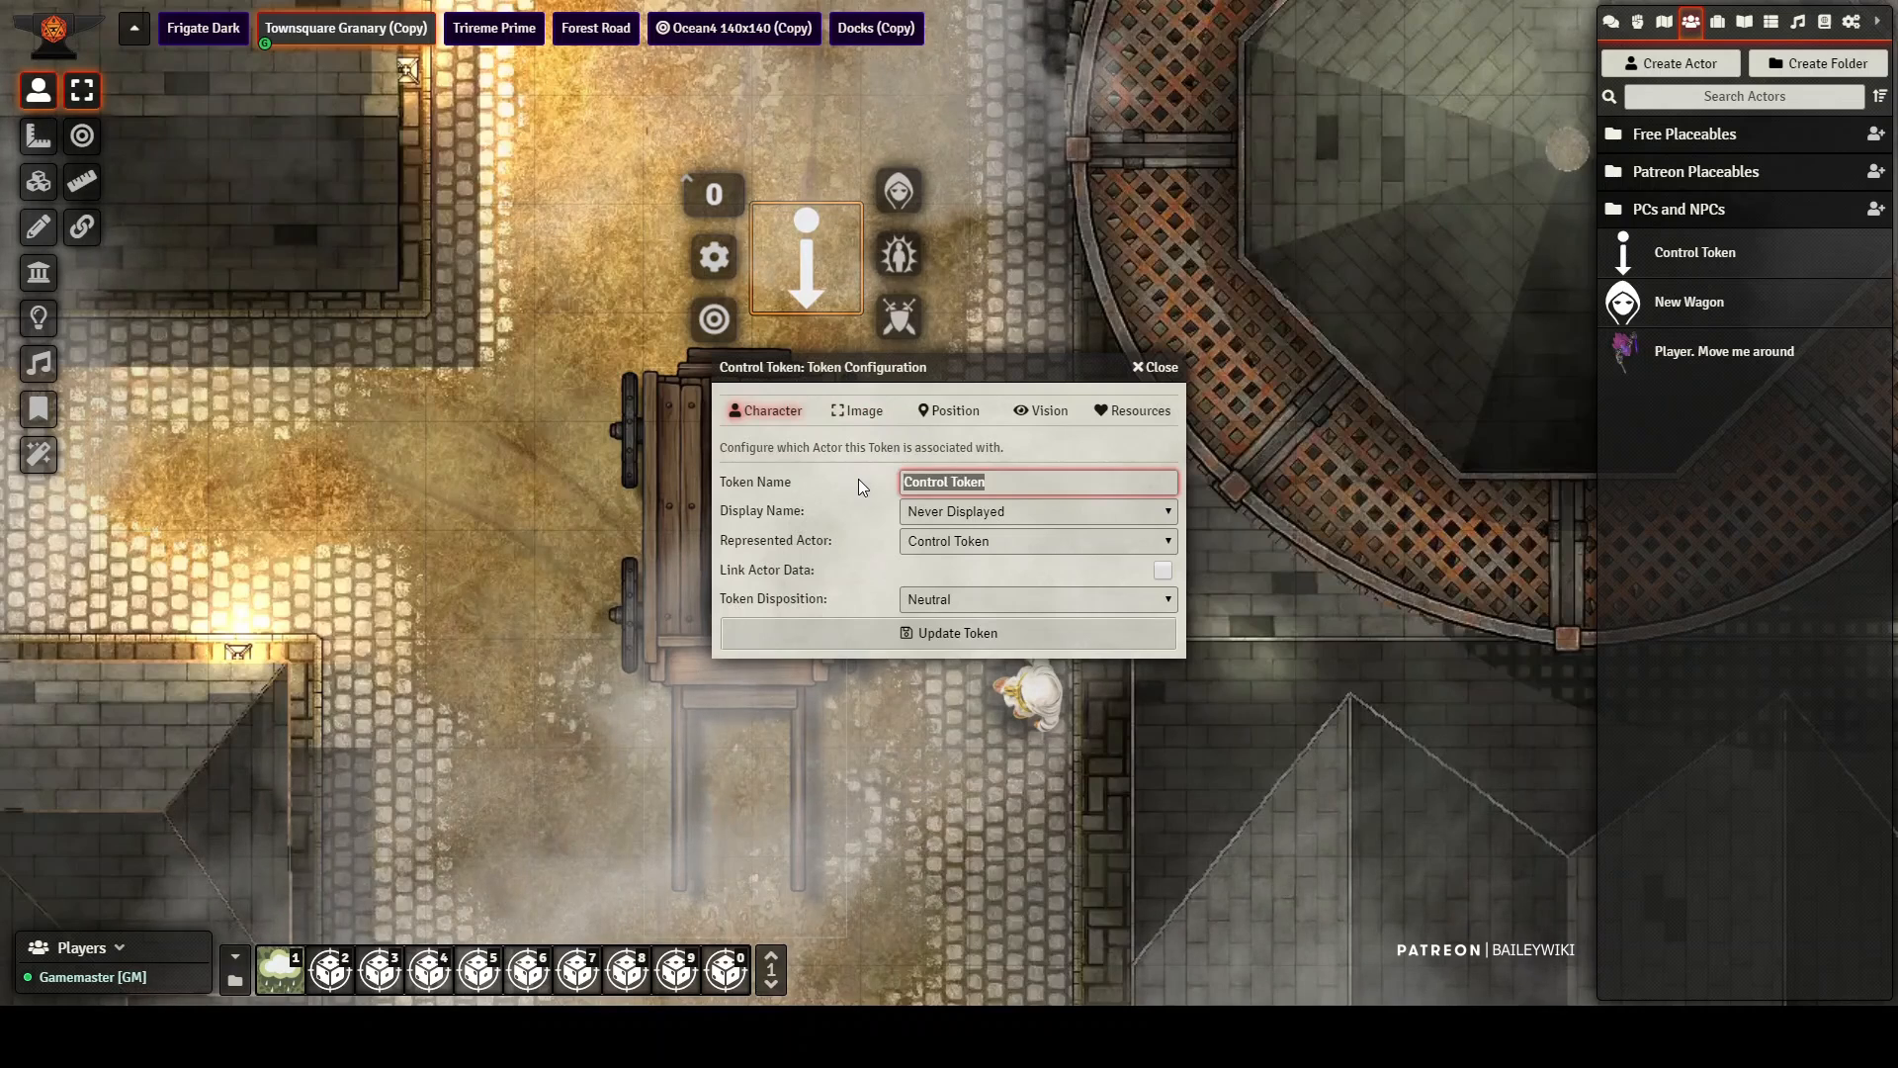
type("cart1")
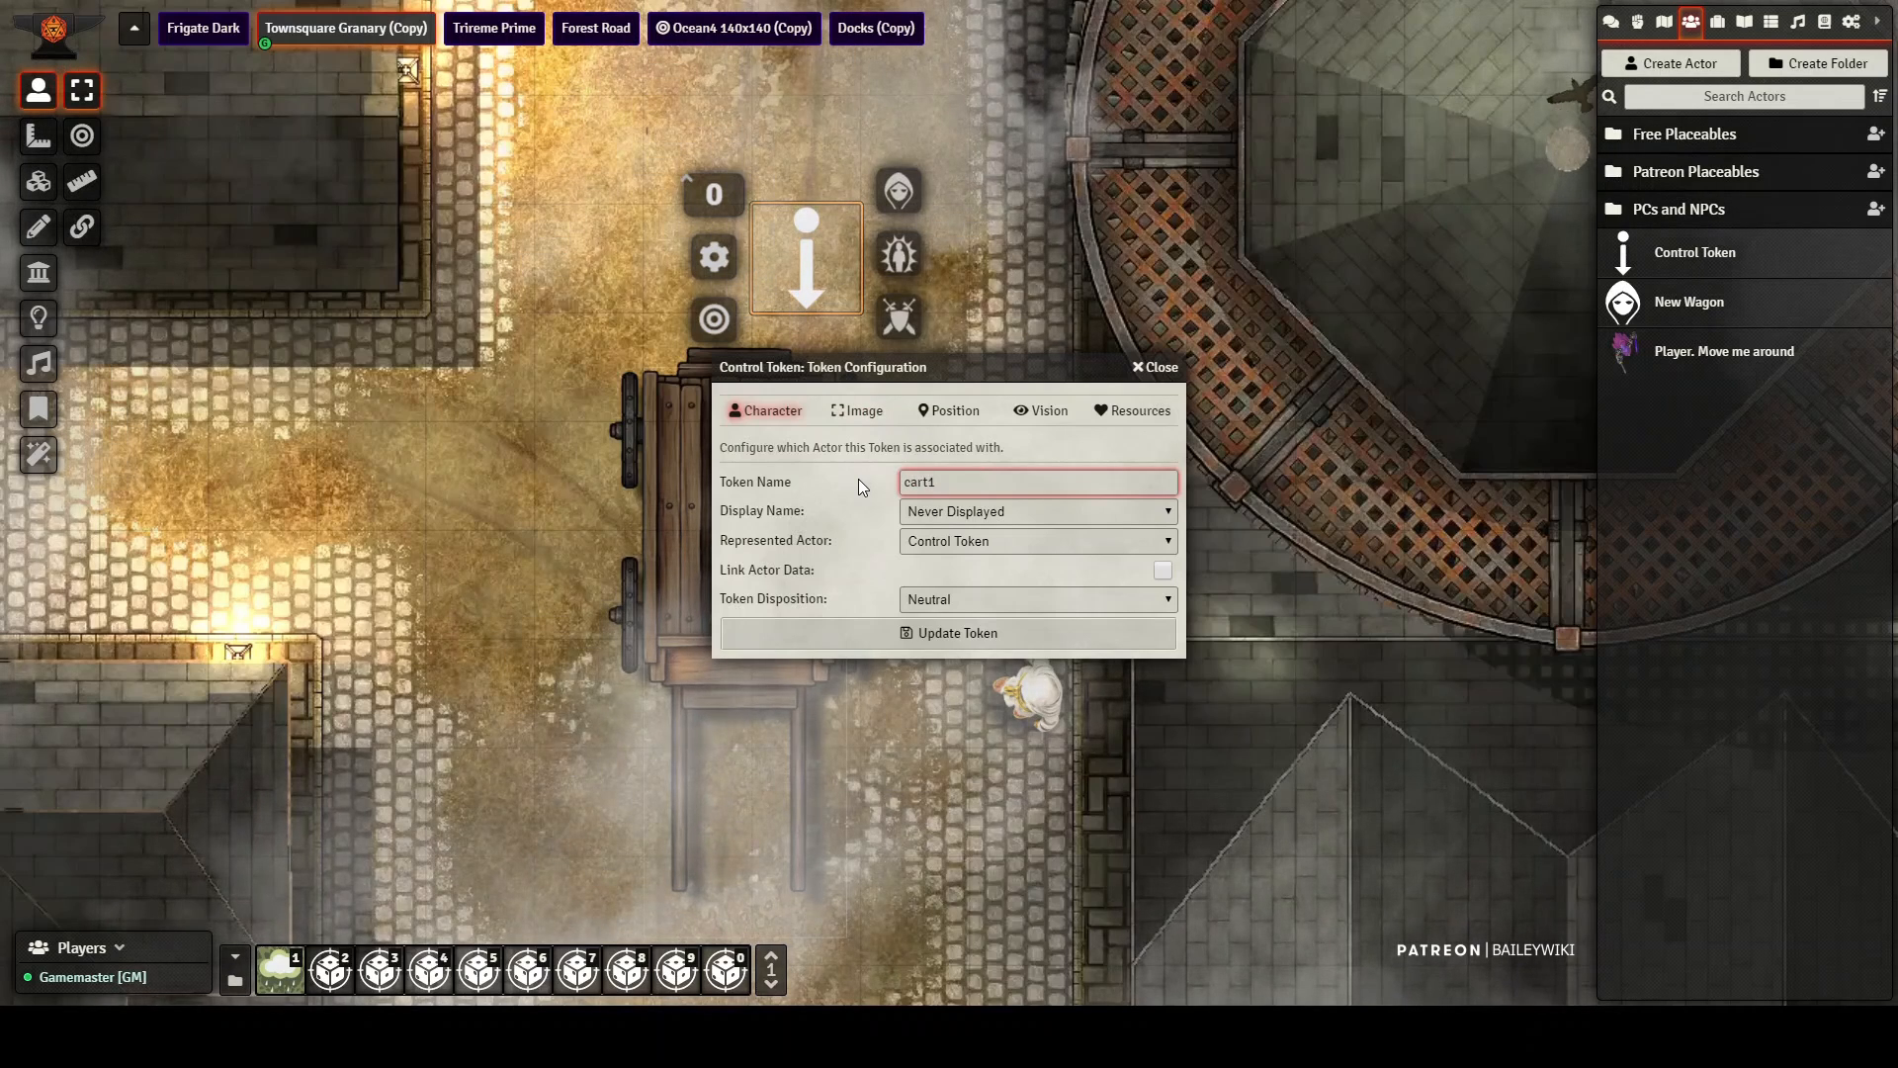
key("Return")
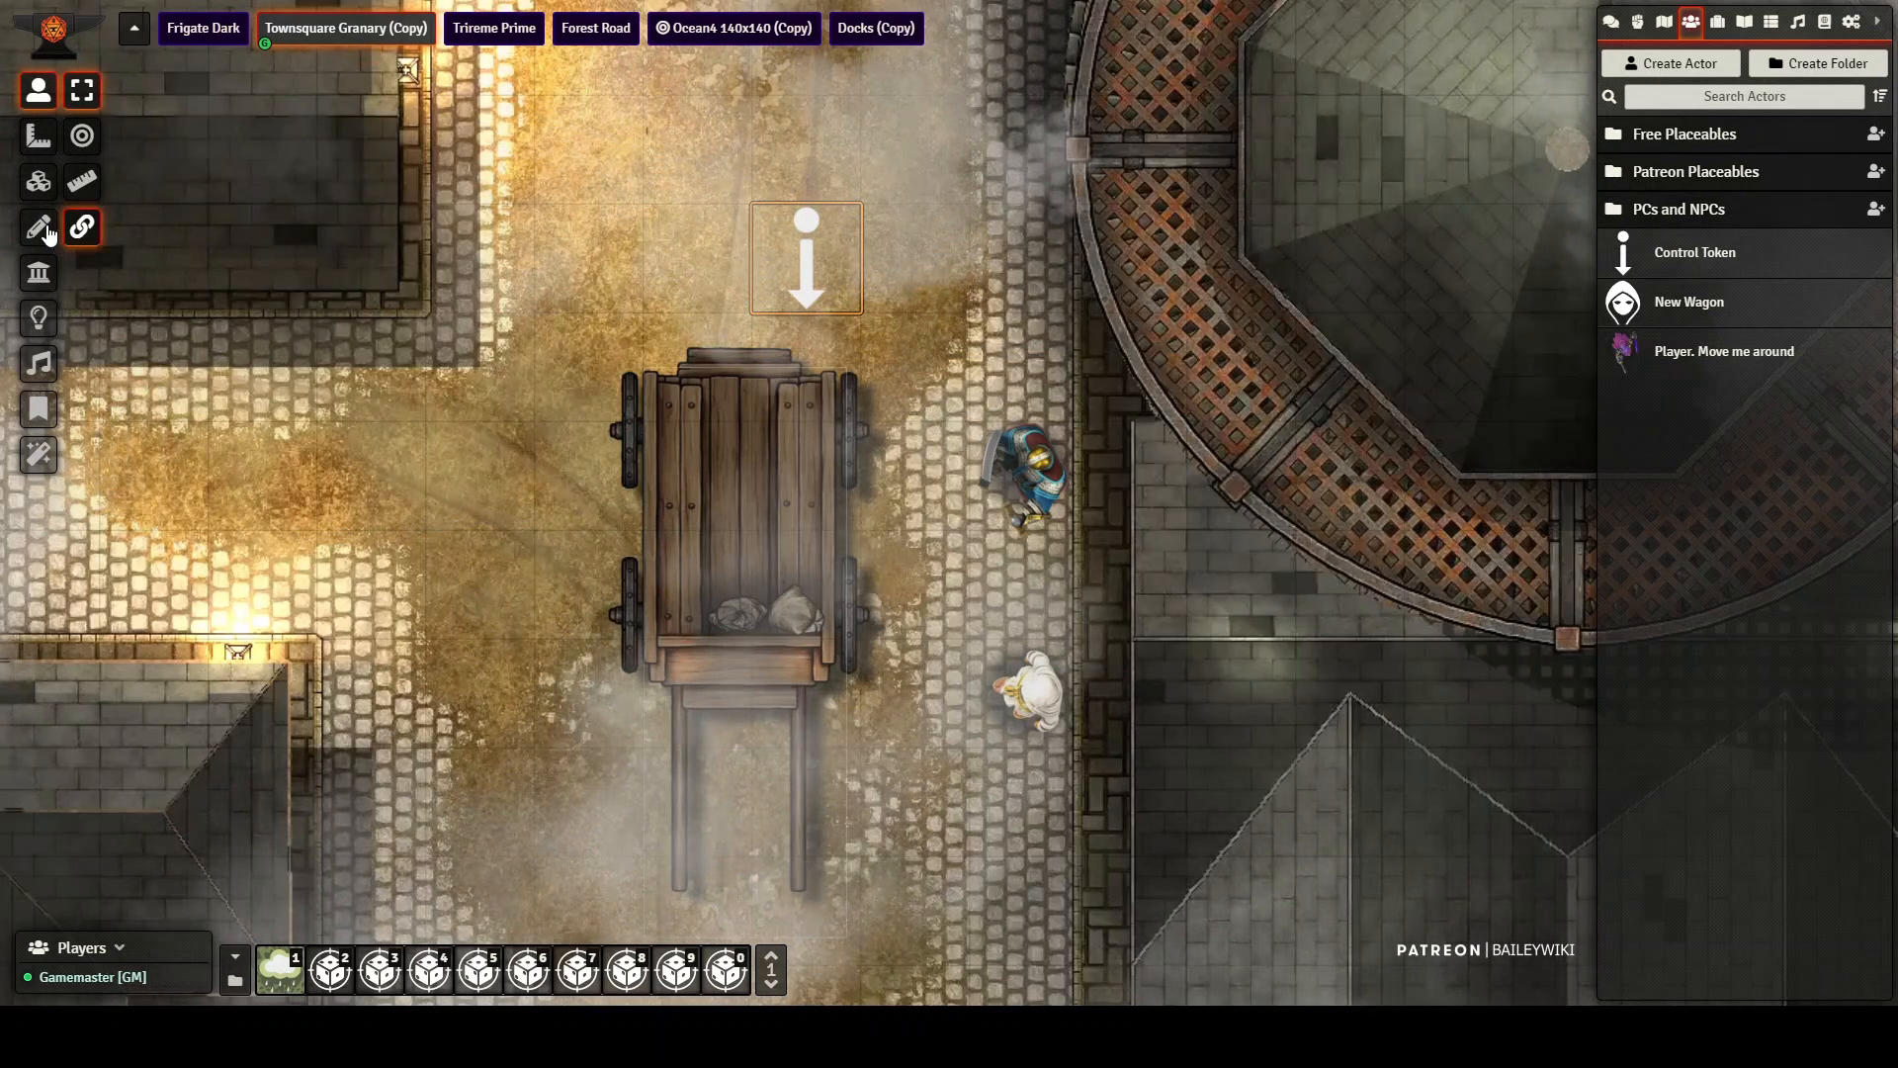
Step: Reopen the wagon drawing's vehicle settings and check the capture modes and the controller token name
left_click(37, 226)
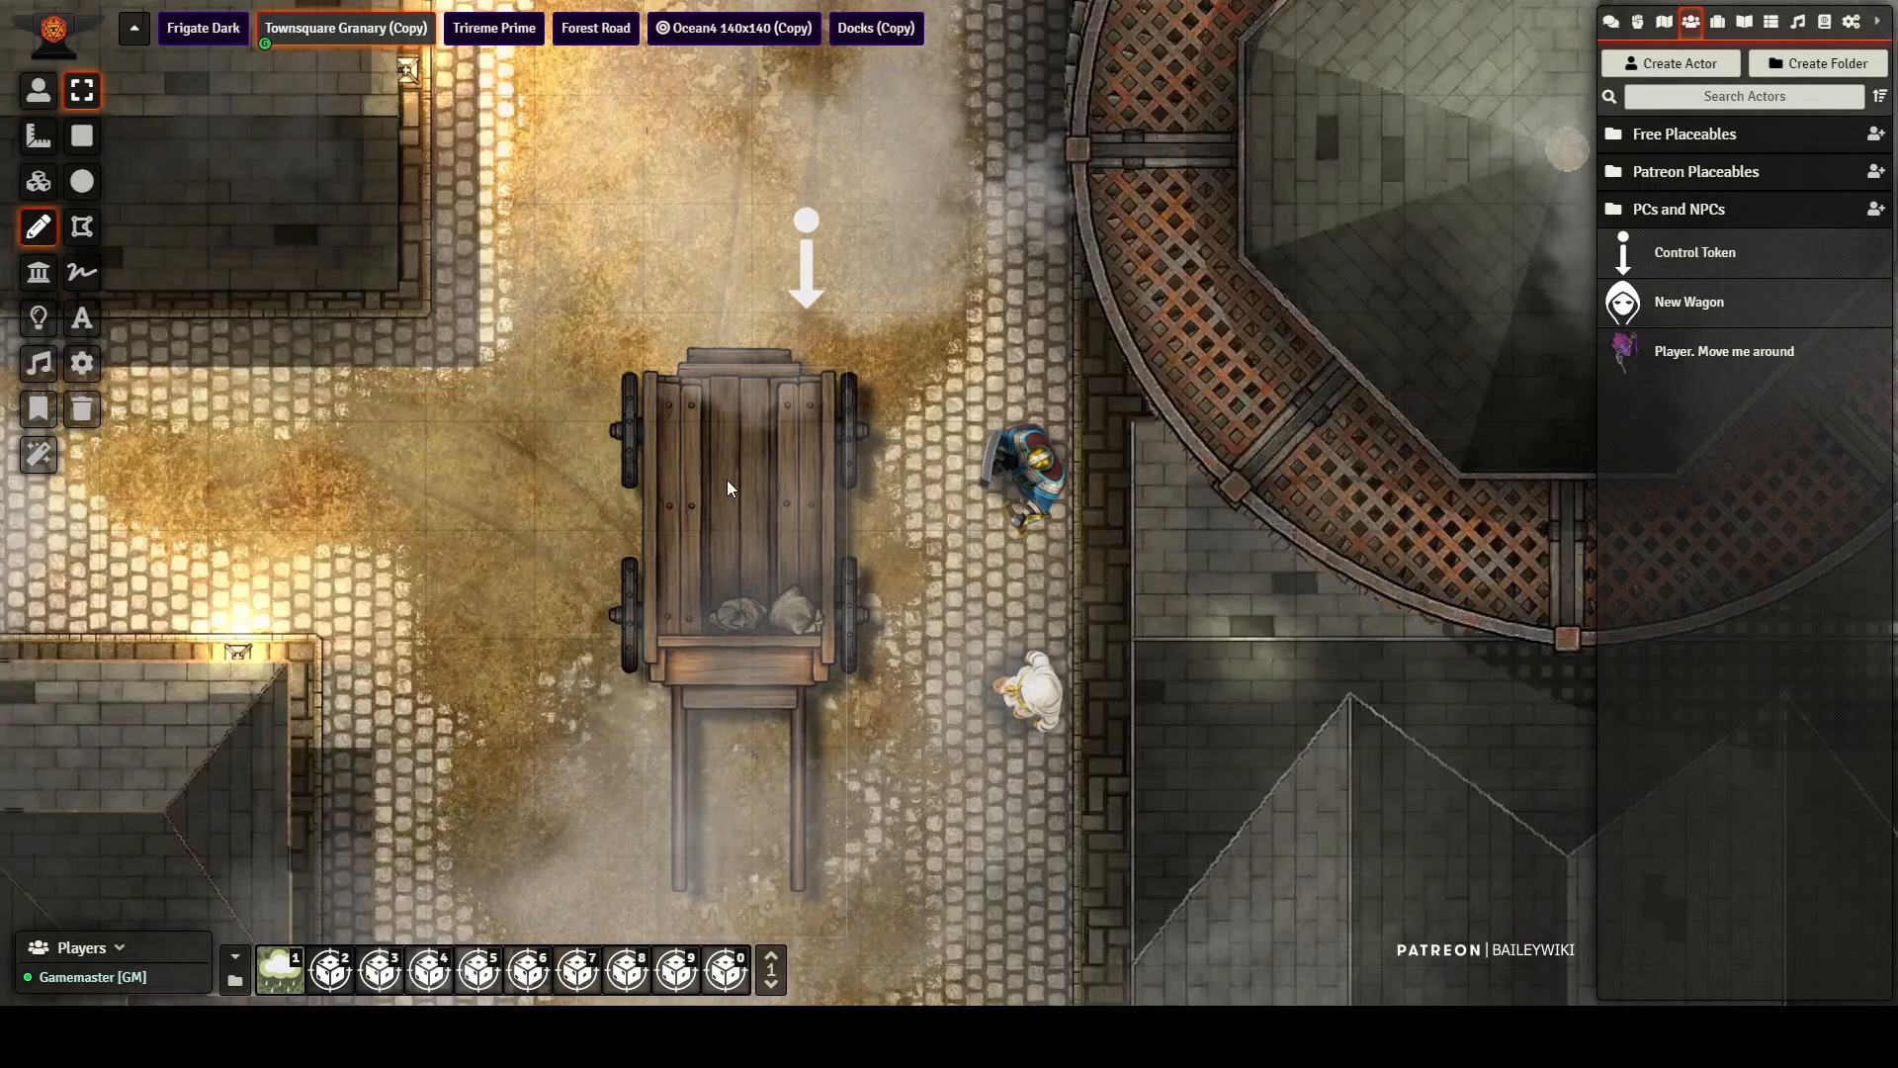
double_click(702, 482)
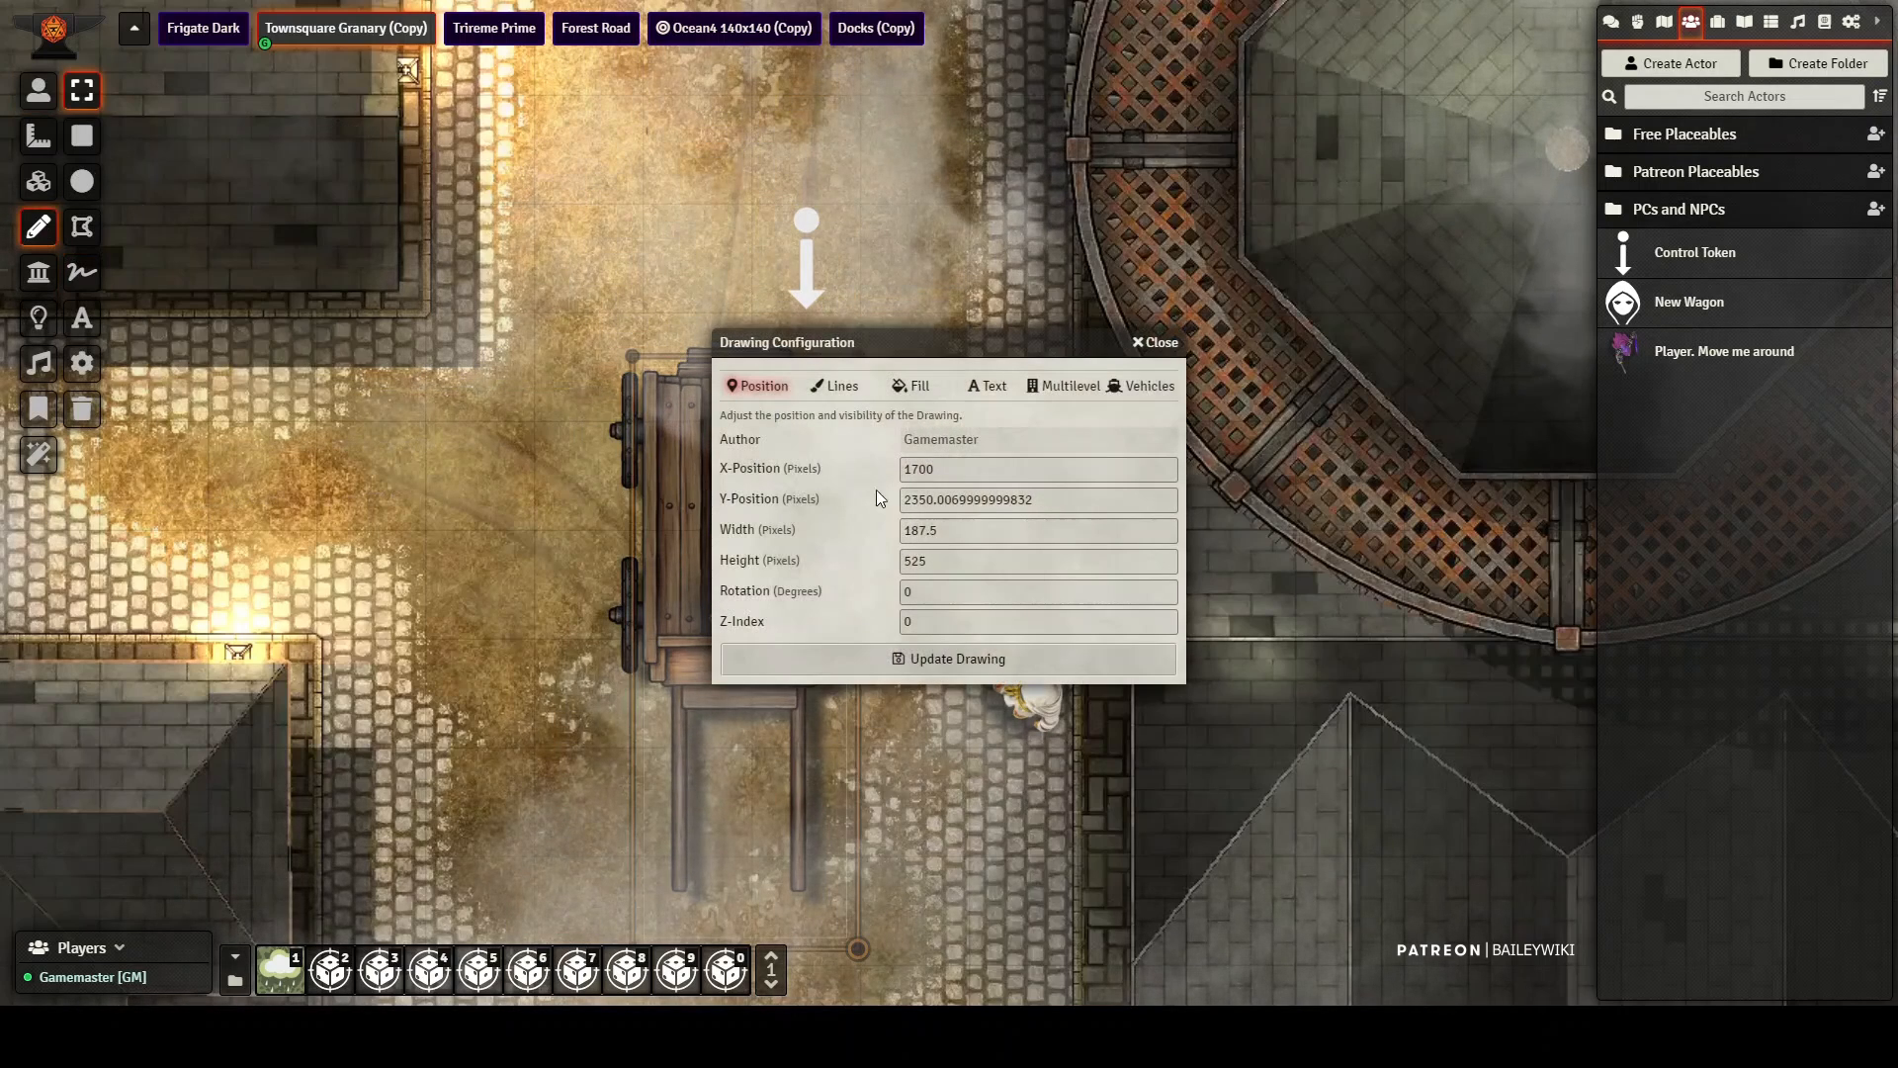
left_click(1137, 385)
scroll(904, 605, "down", 10)
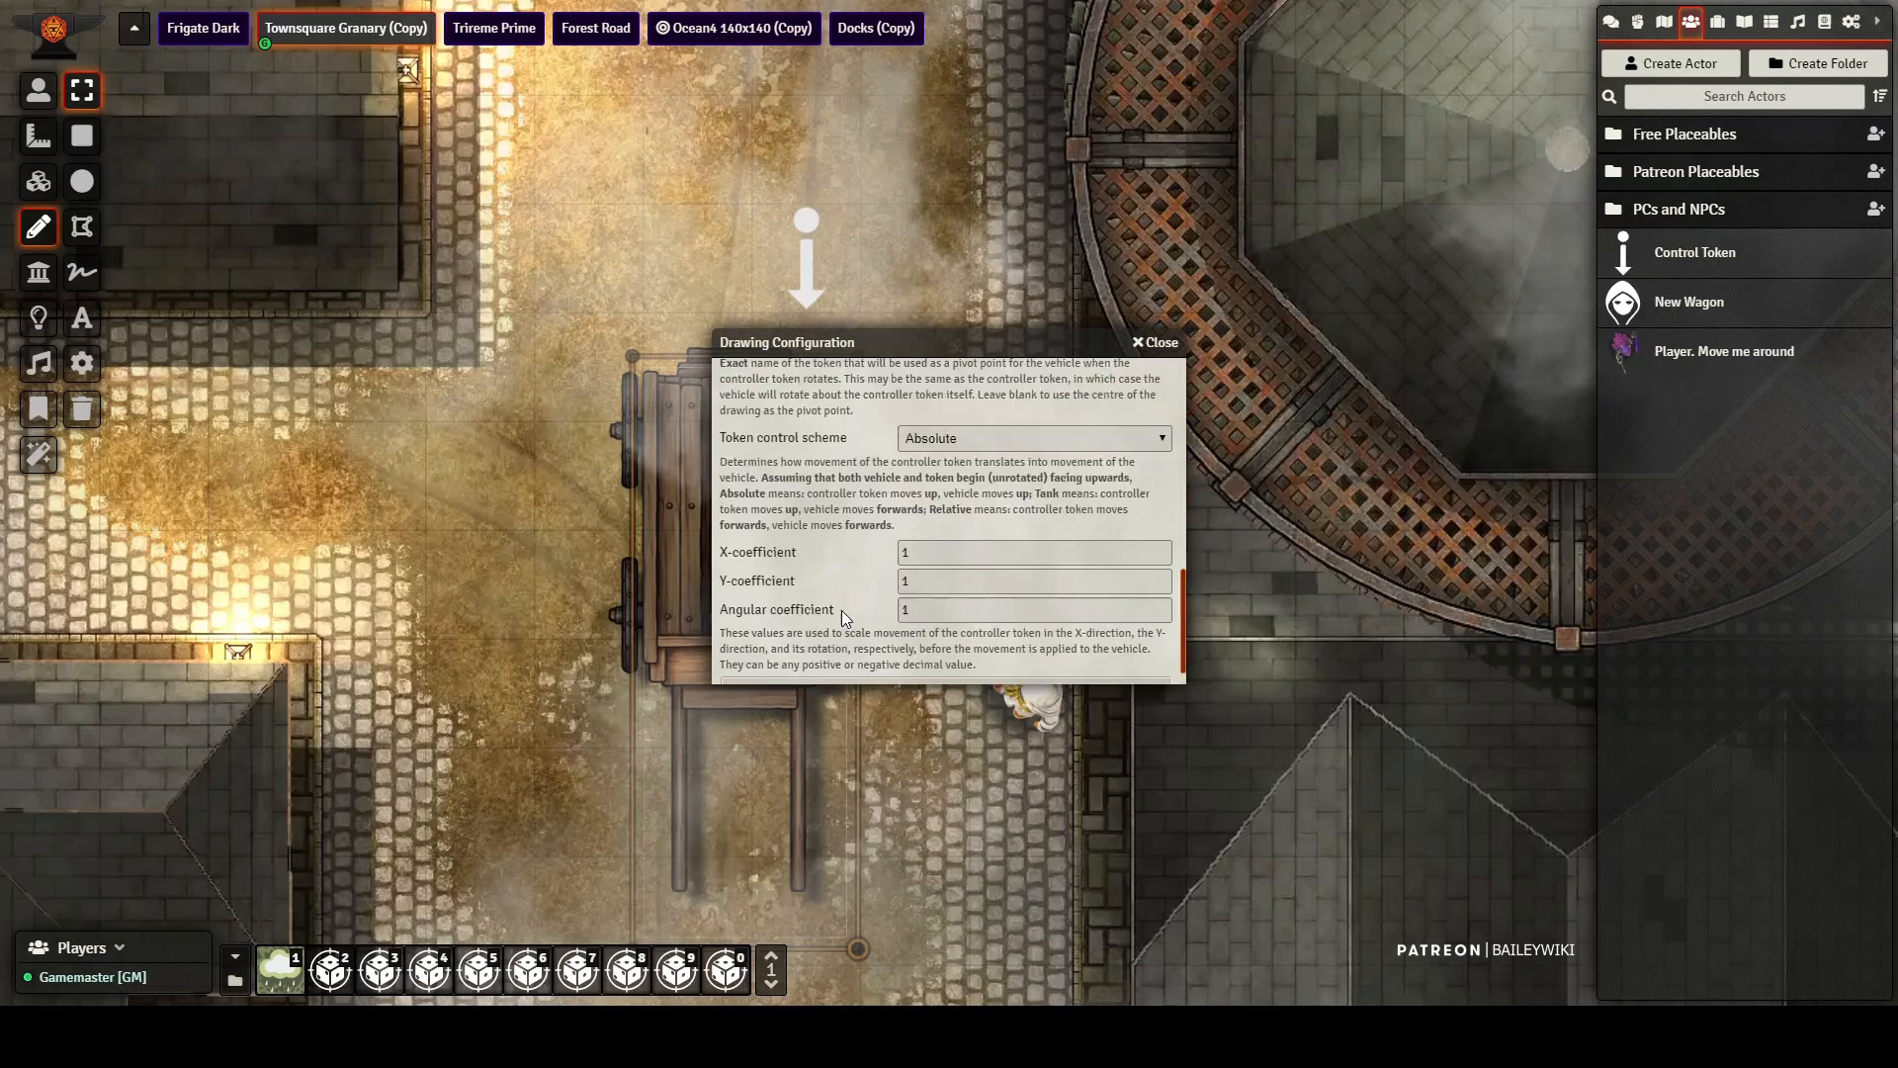
scroll(922, 463, "up", 2)
scroll(921, 465, "up", 3)
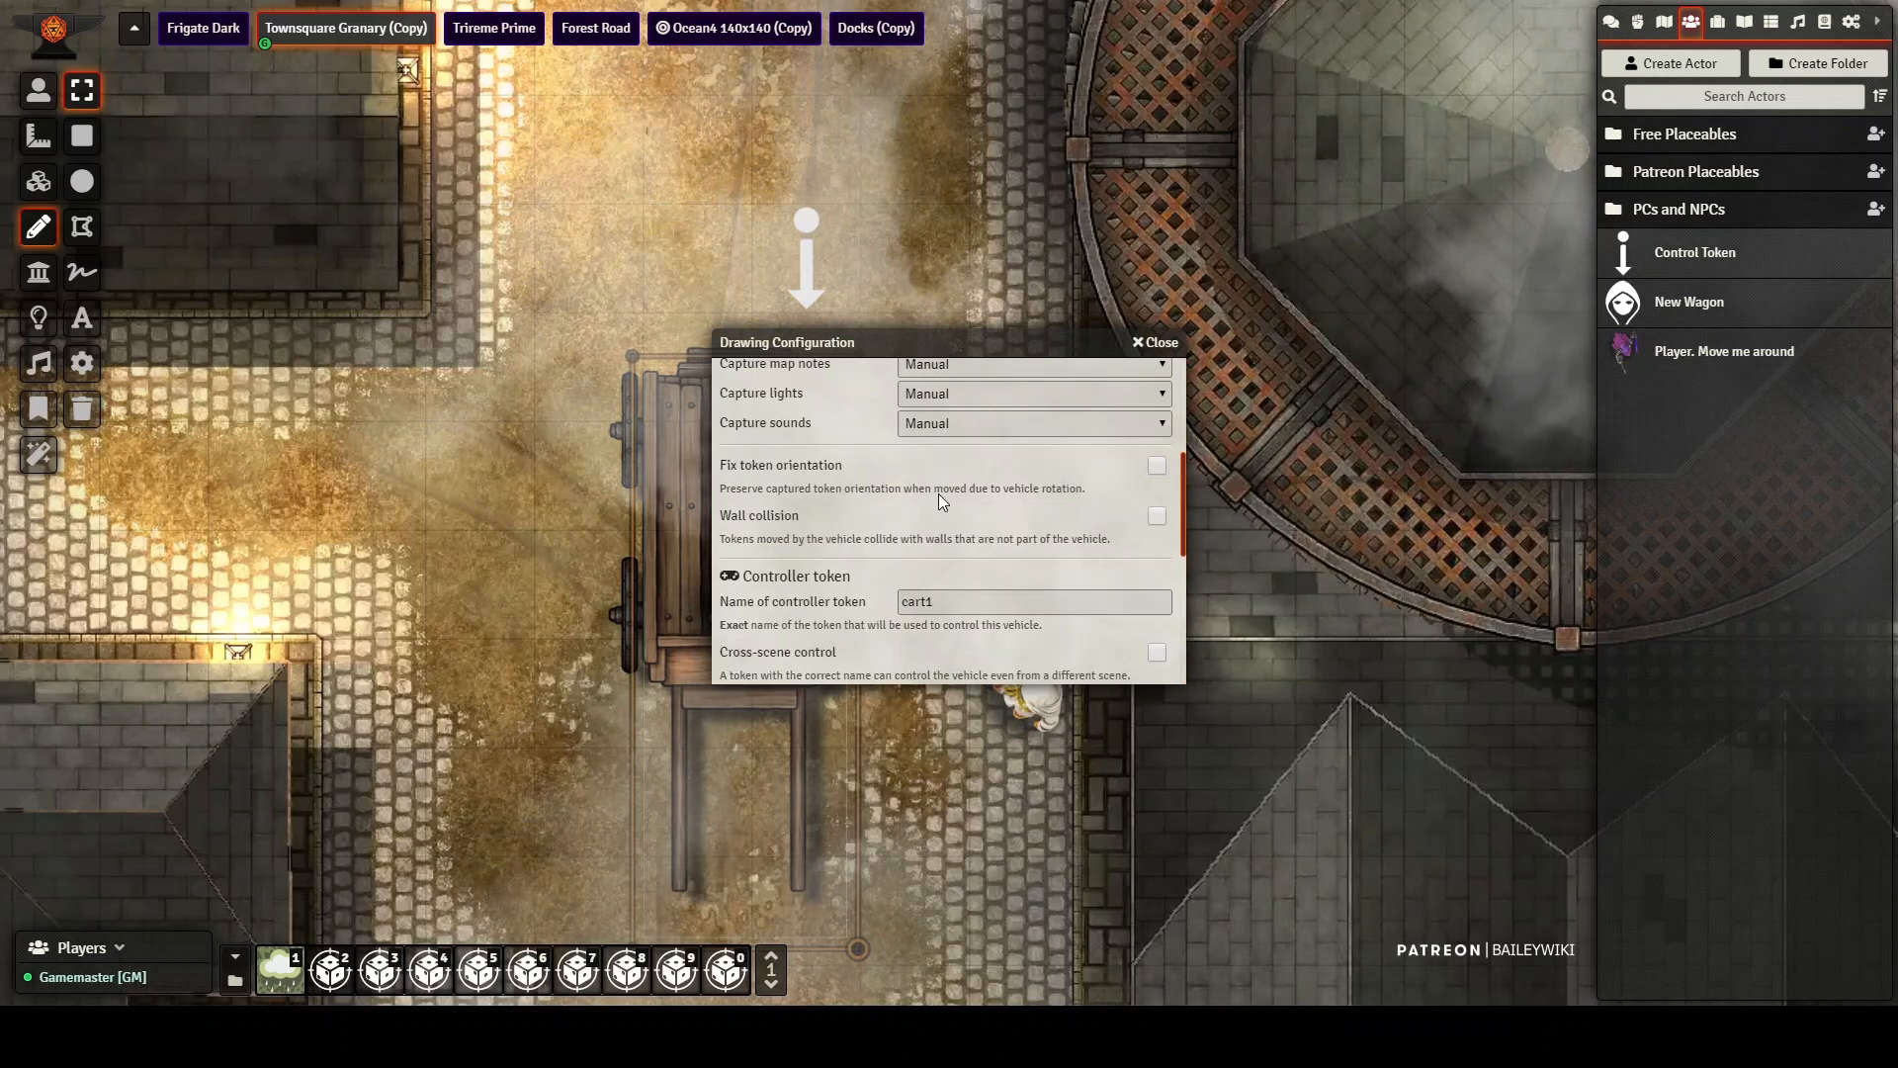
left_click(1158, 343)
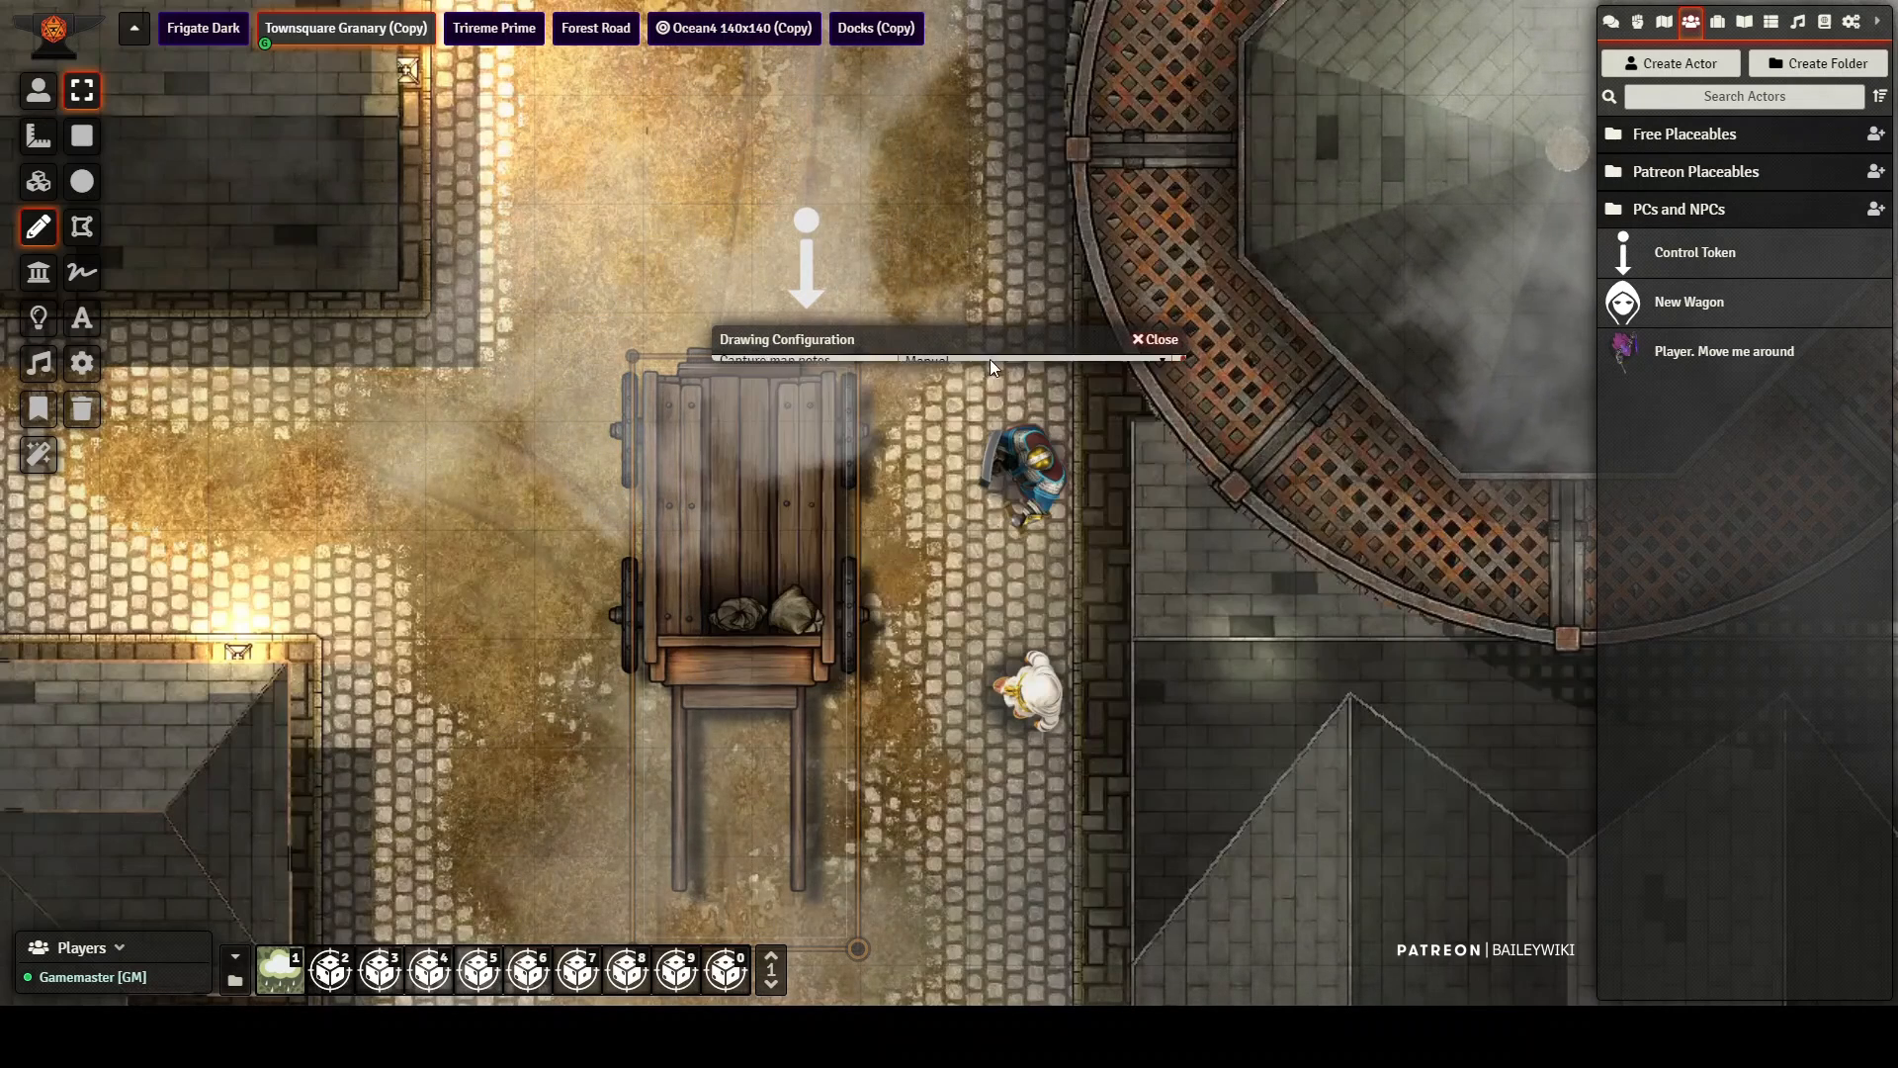
Step: Manually capture the objects inside the wagon drawing so they belong to the vehicle
scroll(477, 477, "down", 2)
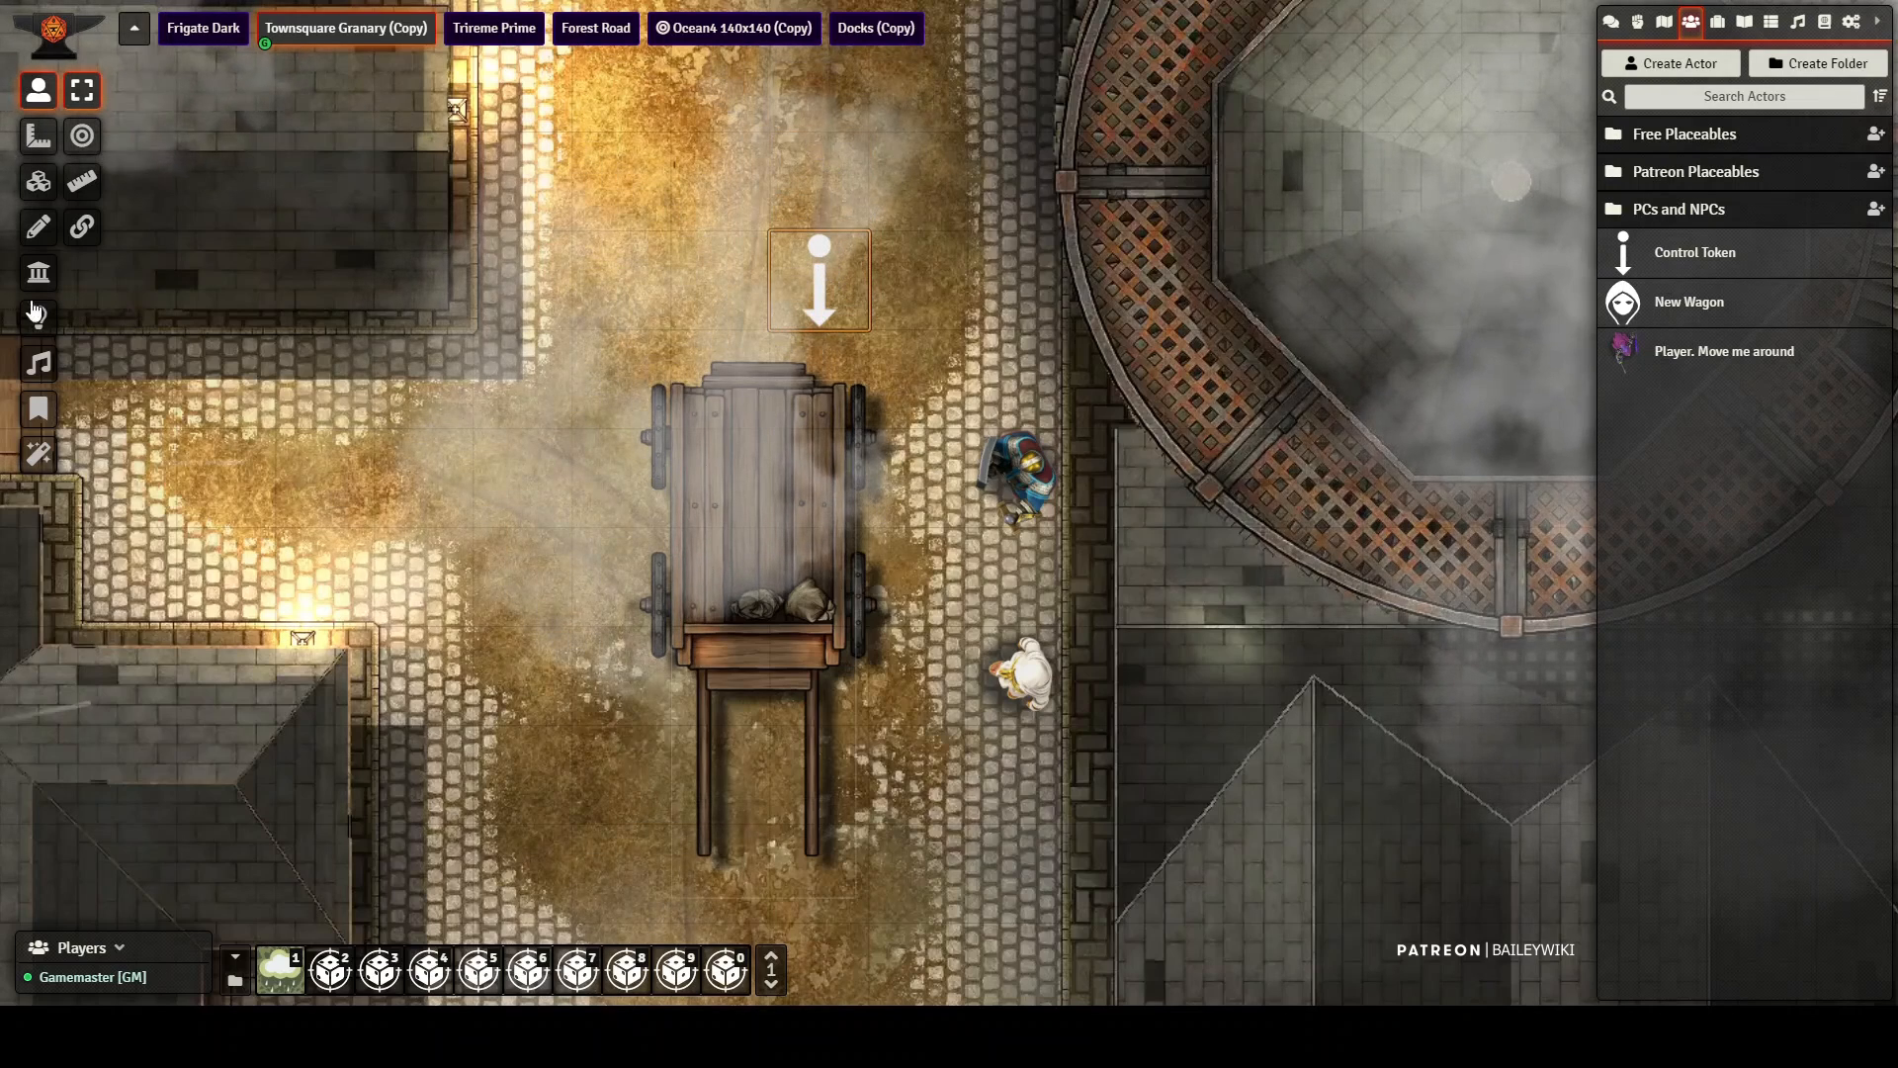
left_click(37, 227)
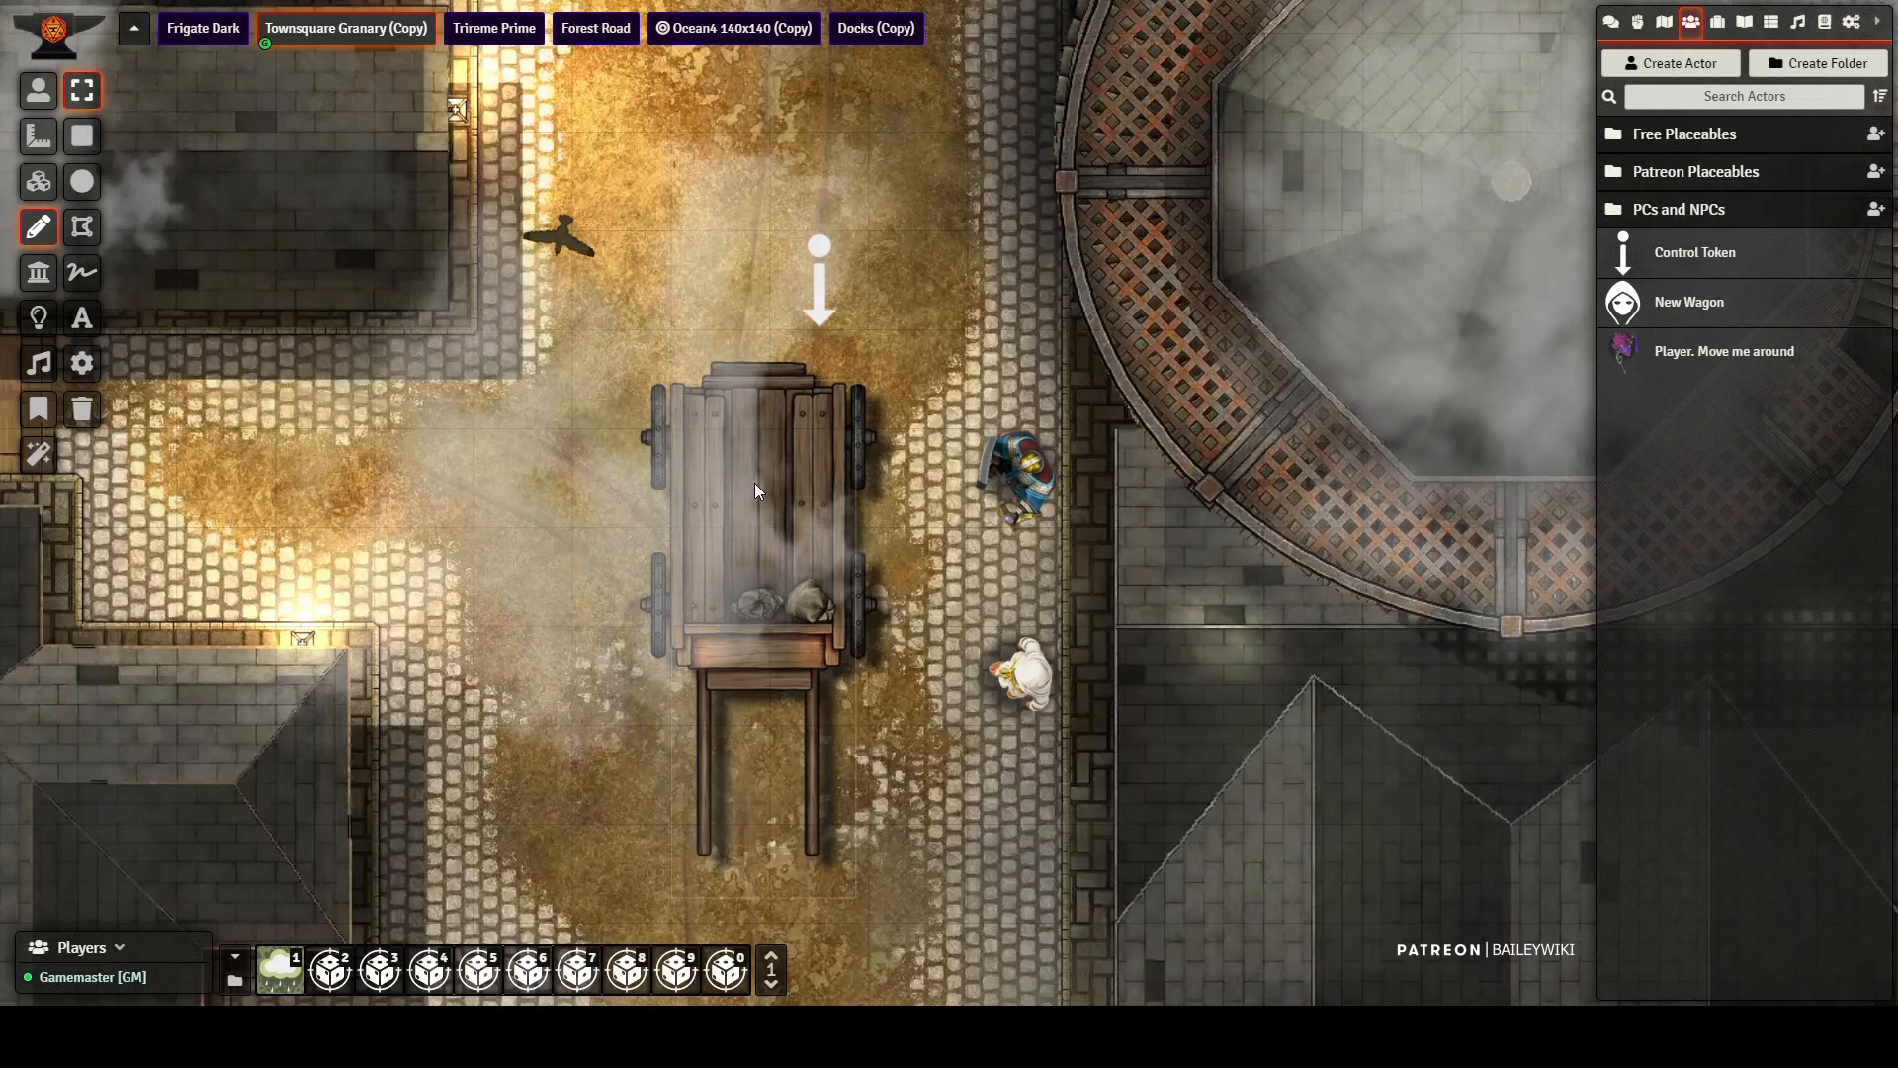
left_click(739, 483)
right_click(739, 482)
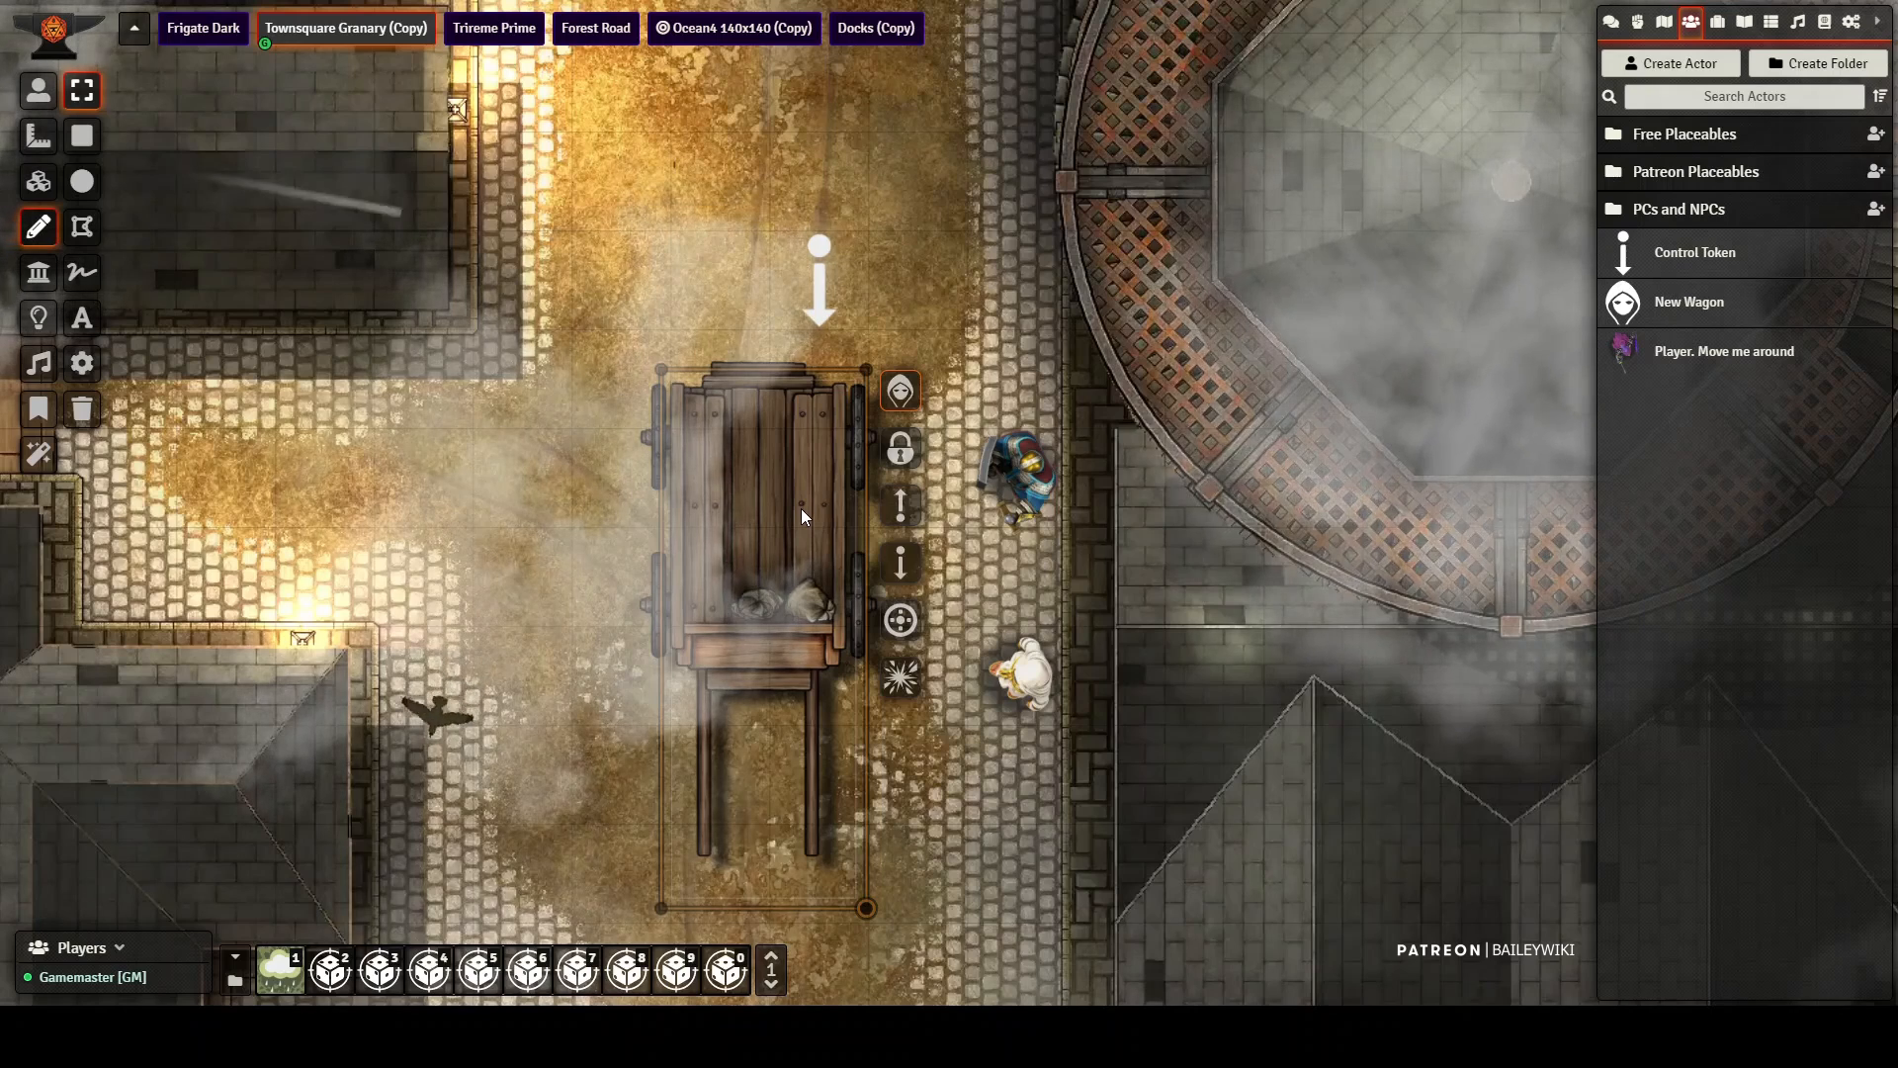
left_click(900, 620)
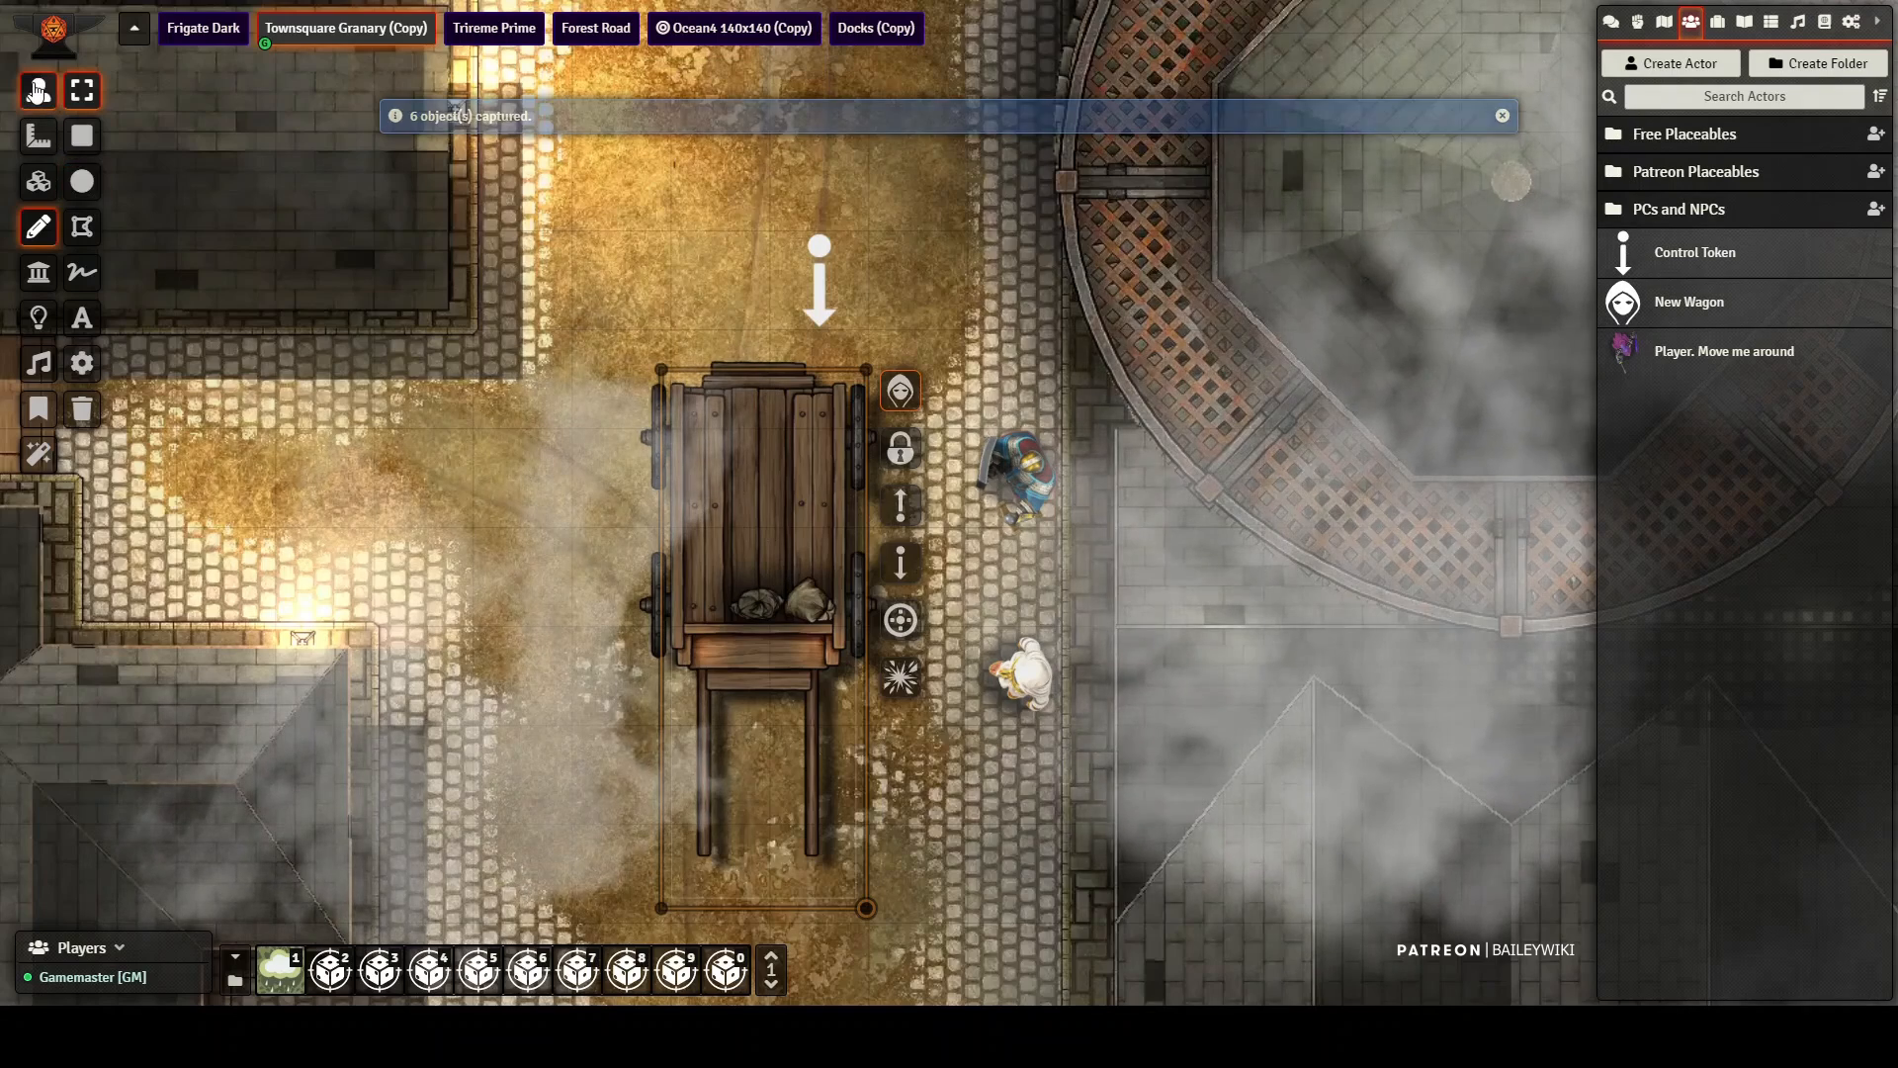
Step: Move the cart1 token one square down, check the positions of the wagon's lights and ambient sound, and return the token
left_click(39, 90)
left_click_drag(828, 173, 828, 315)
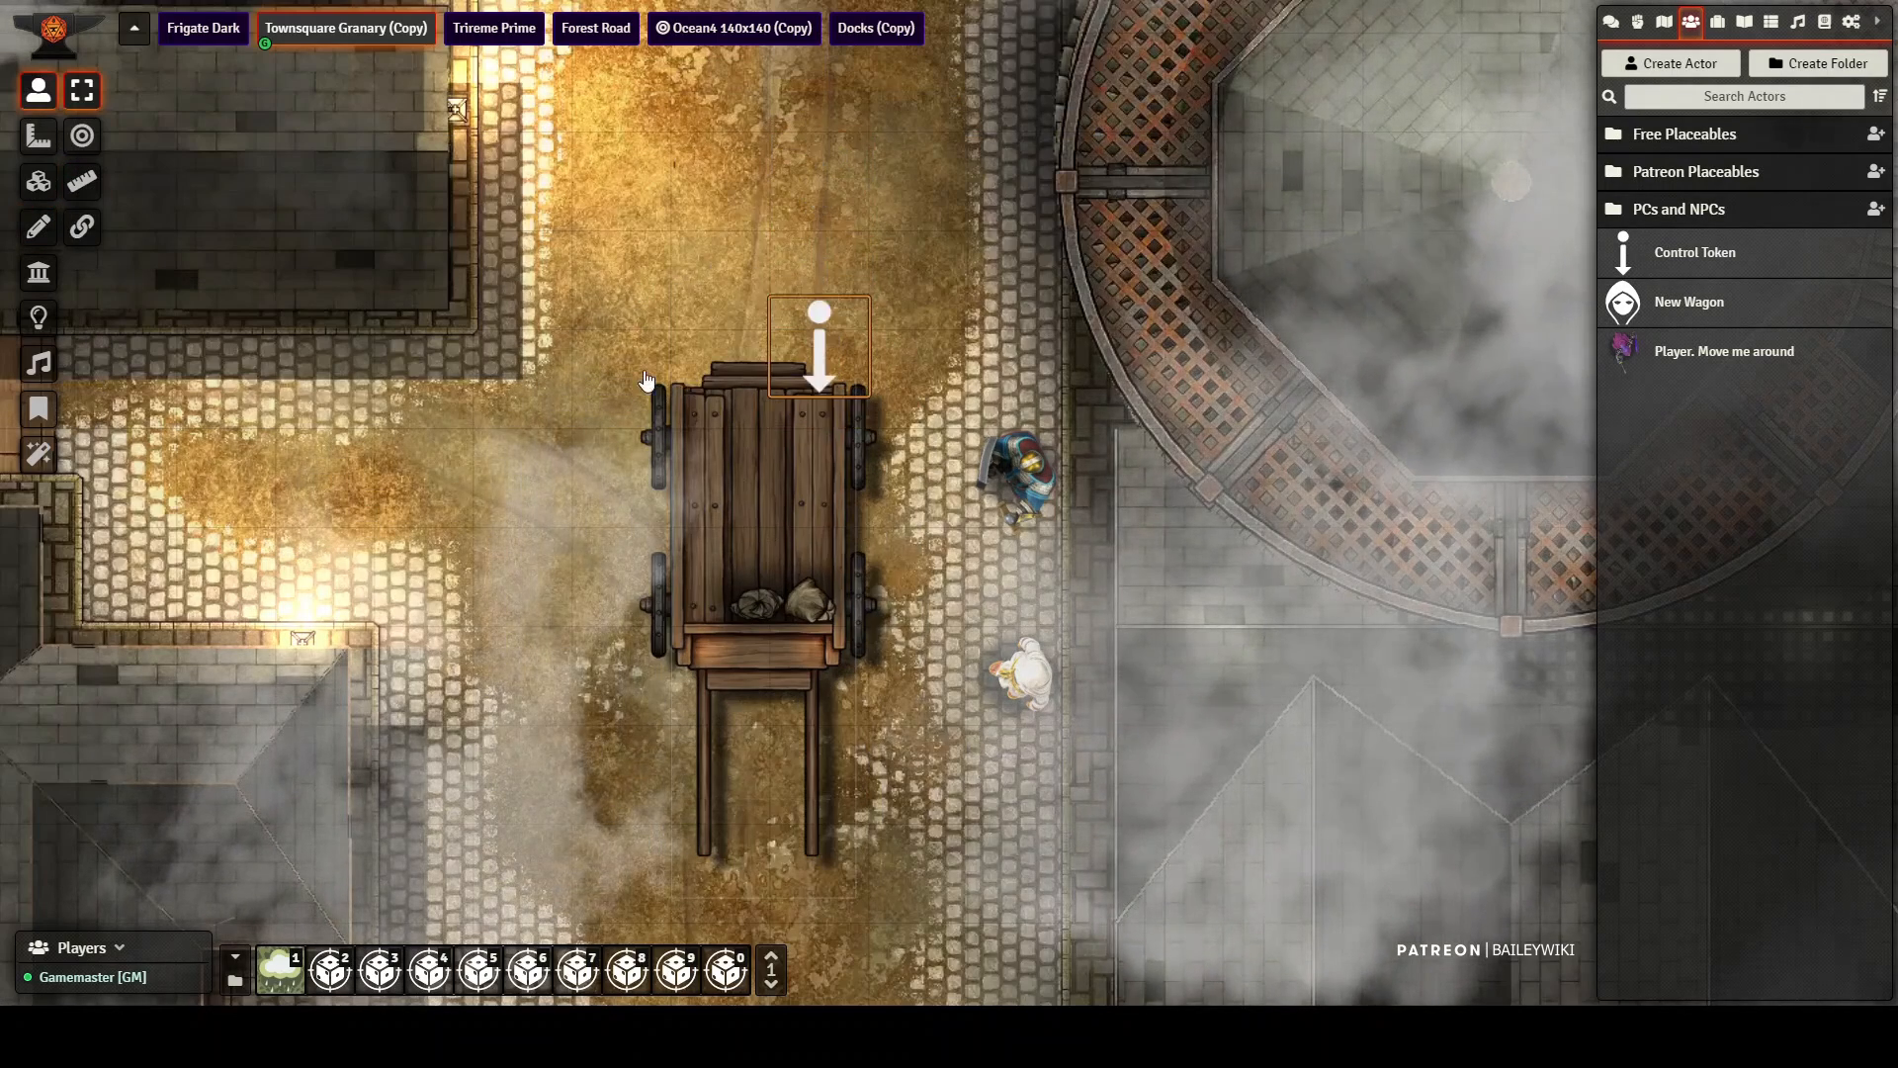
left_click(23, 324)
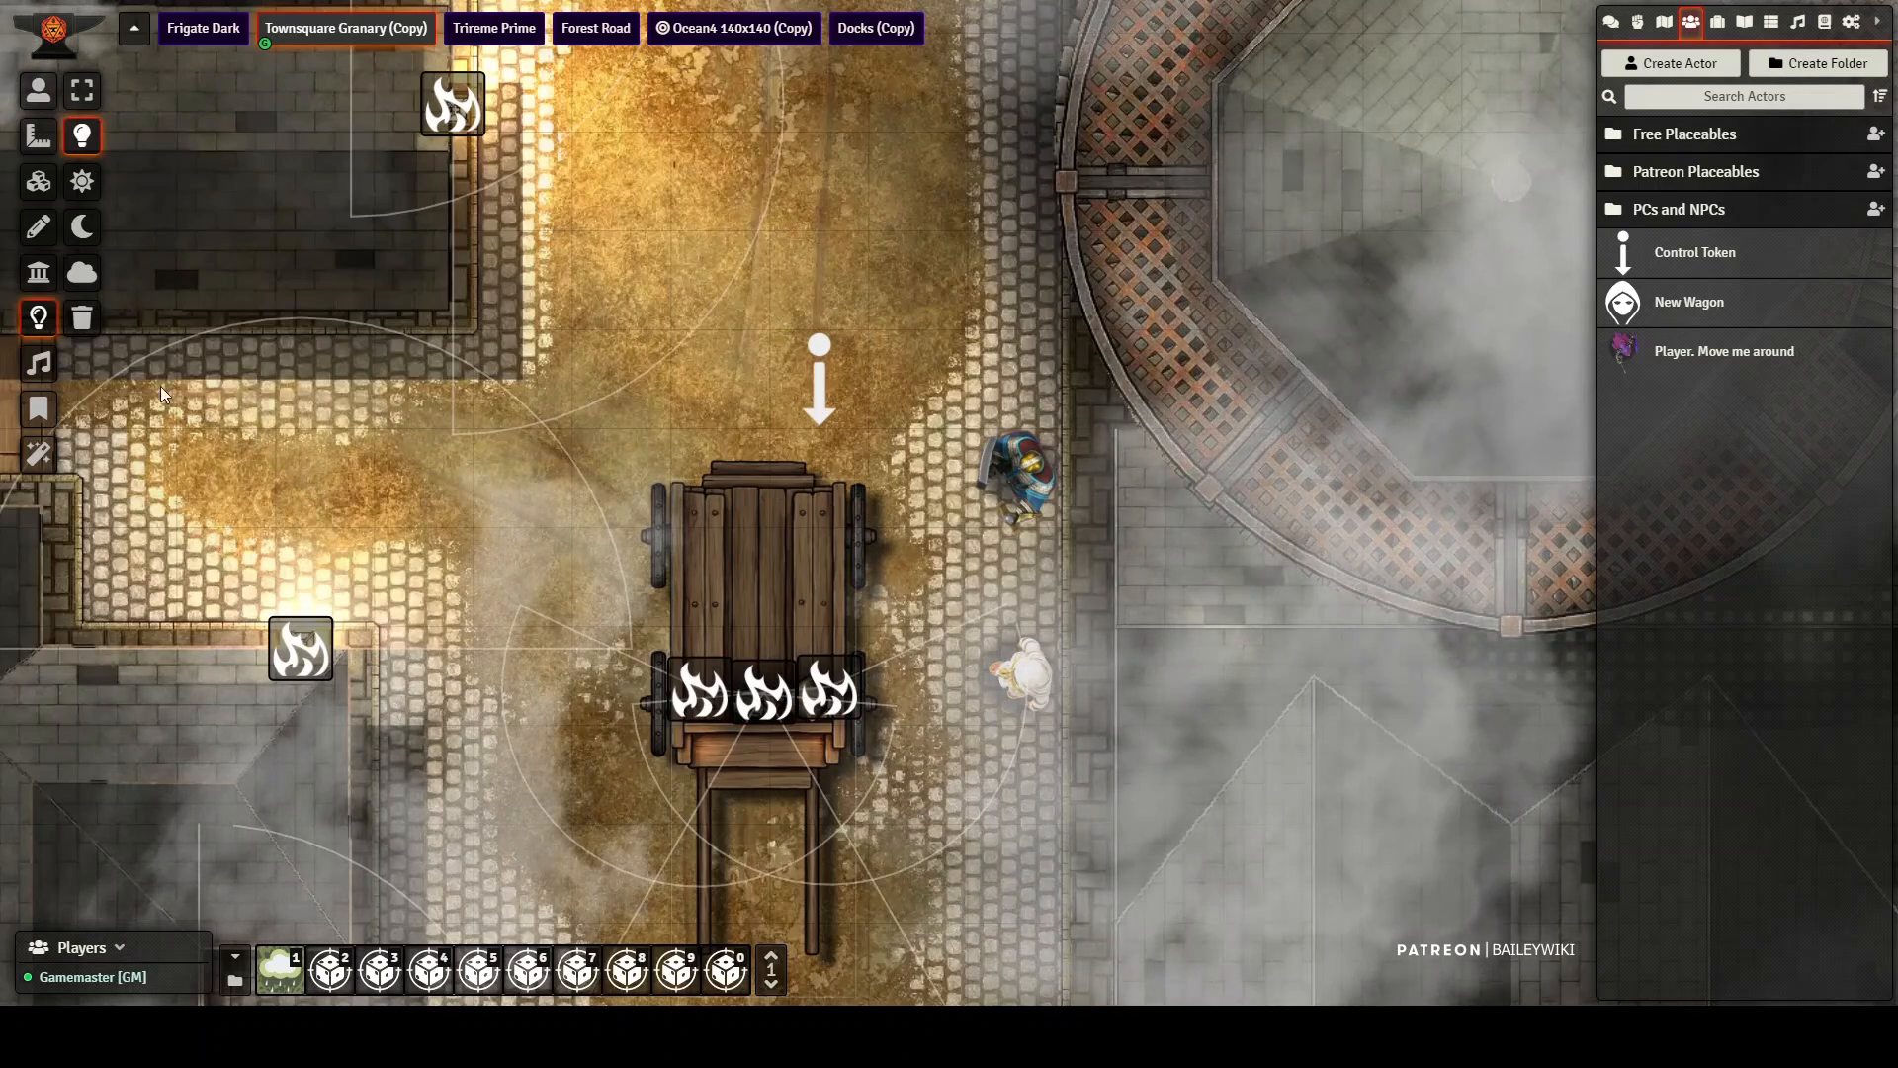
left_click(39, 366)
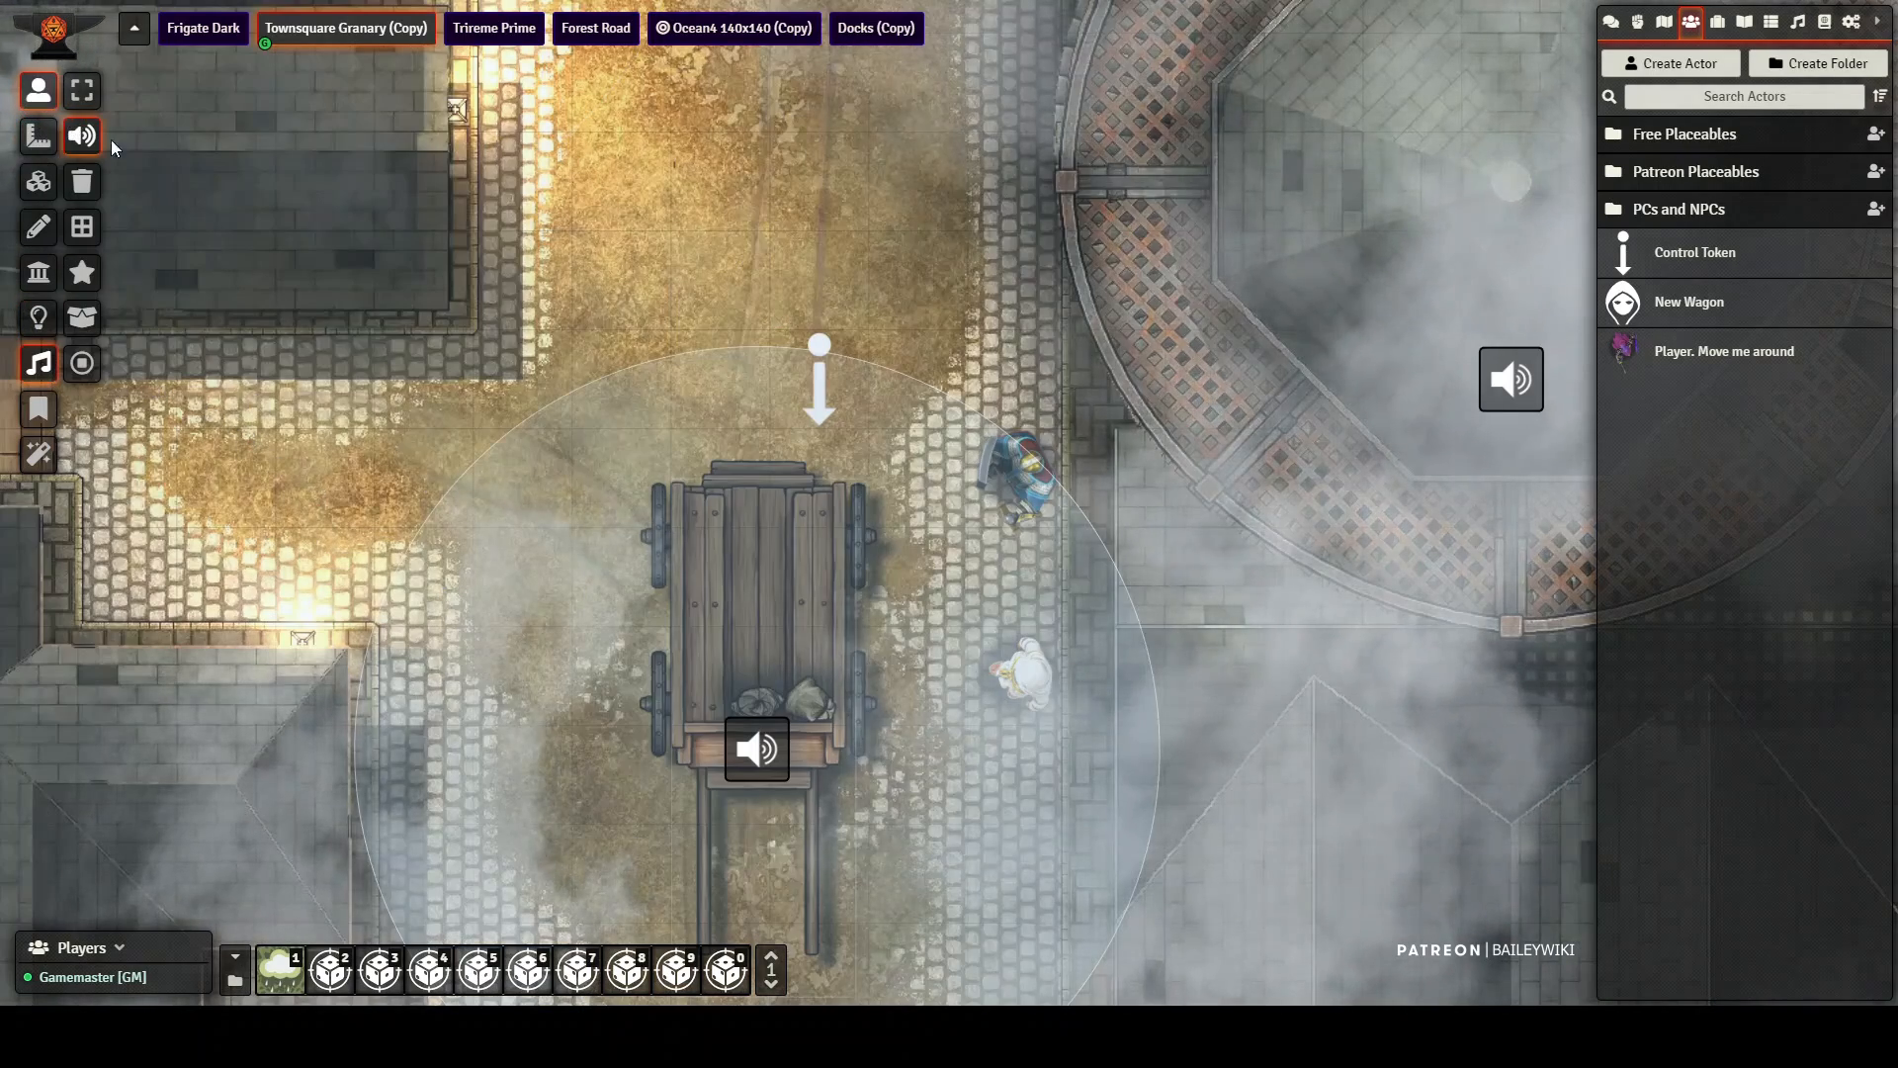
left_click(38, 90)
left_click_drag(868, 384, 870, 286)
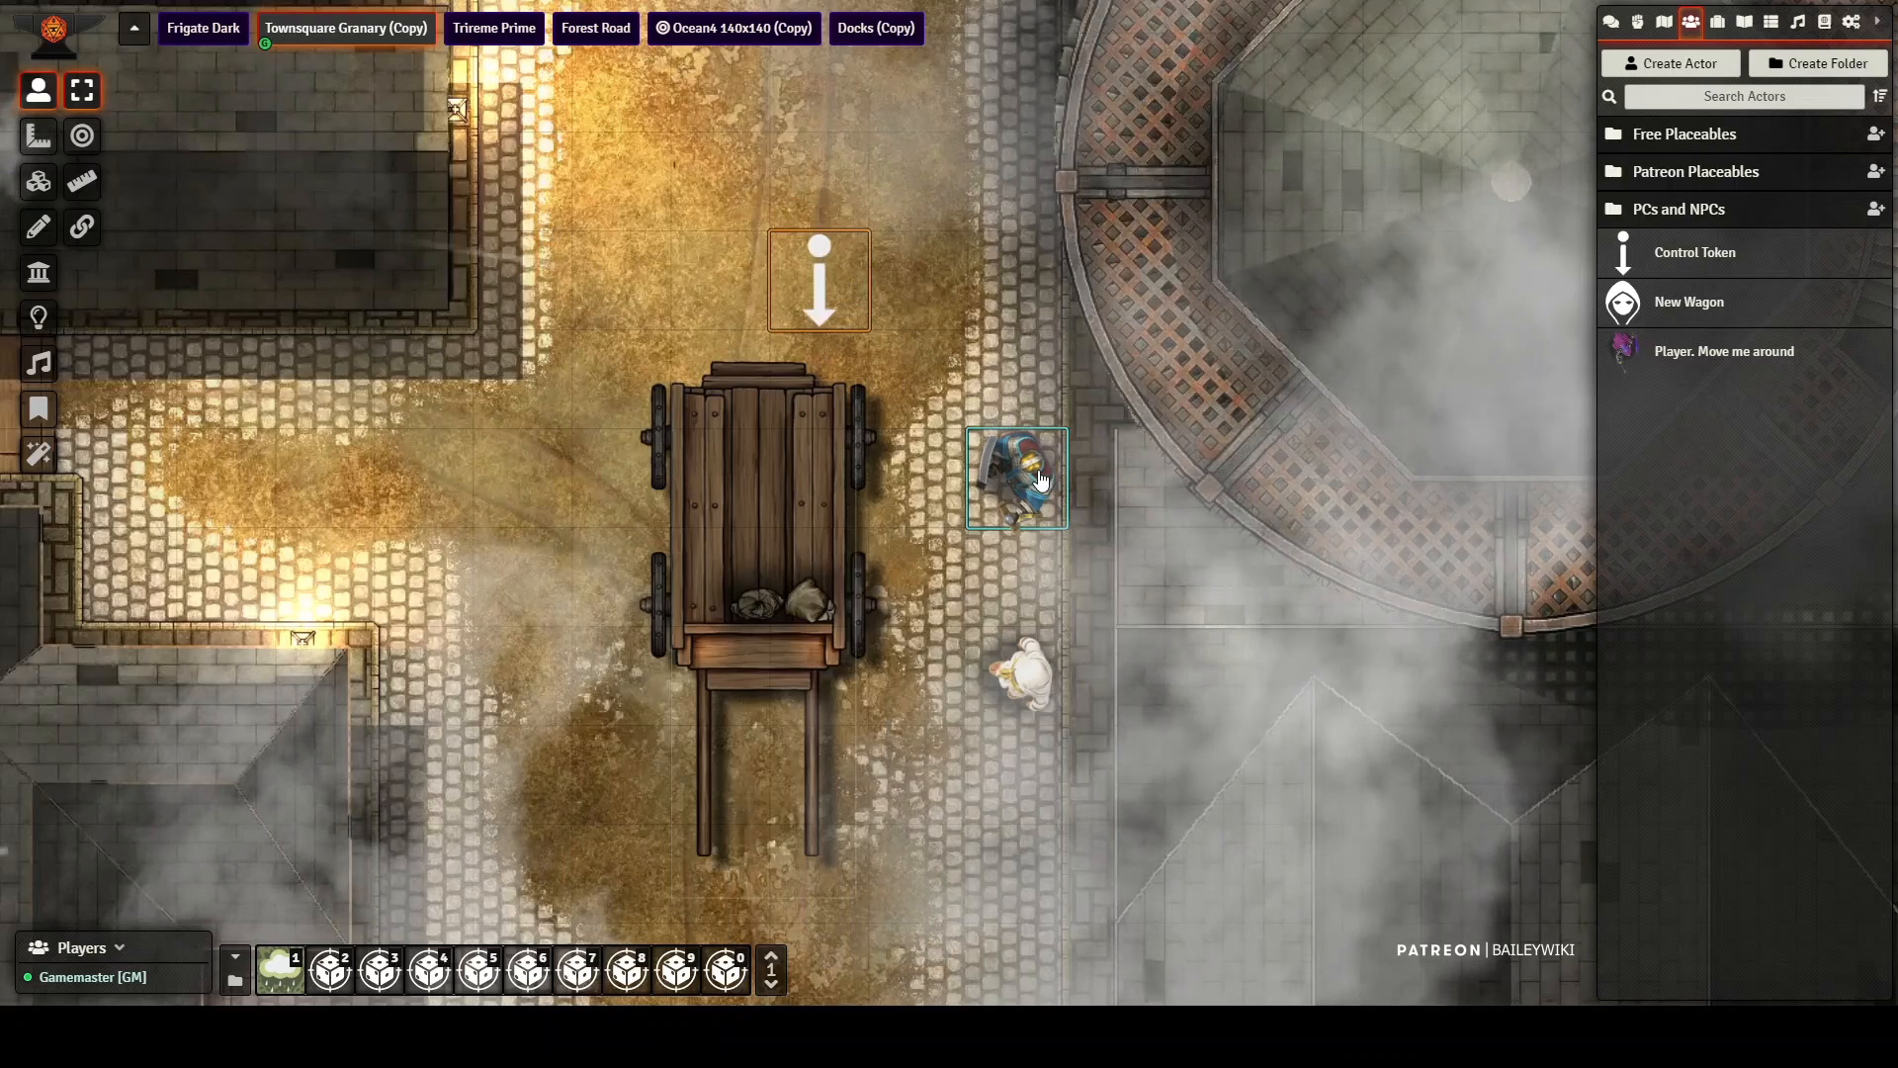
Step: Place the two character tokens on the wagon, and drive it one square up and back down with the cart1 token
left_click_drag(1023, 677, 732, 678)
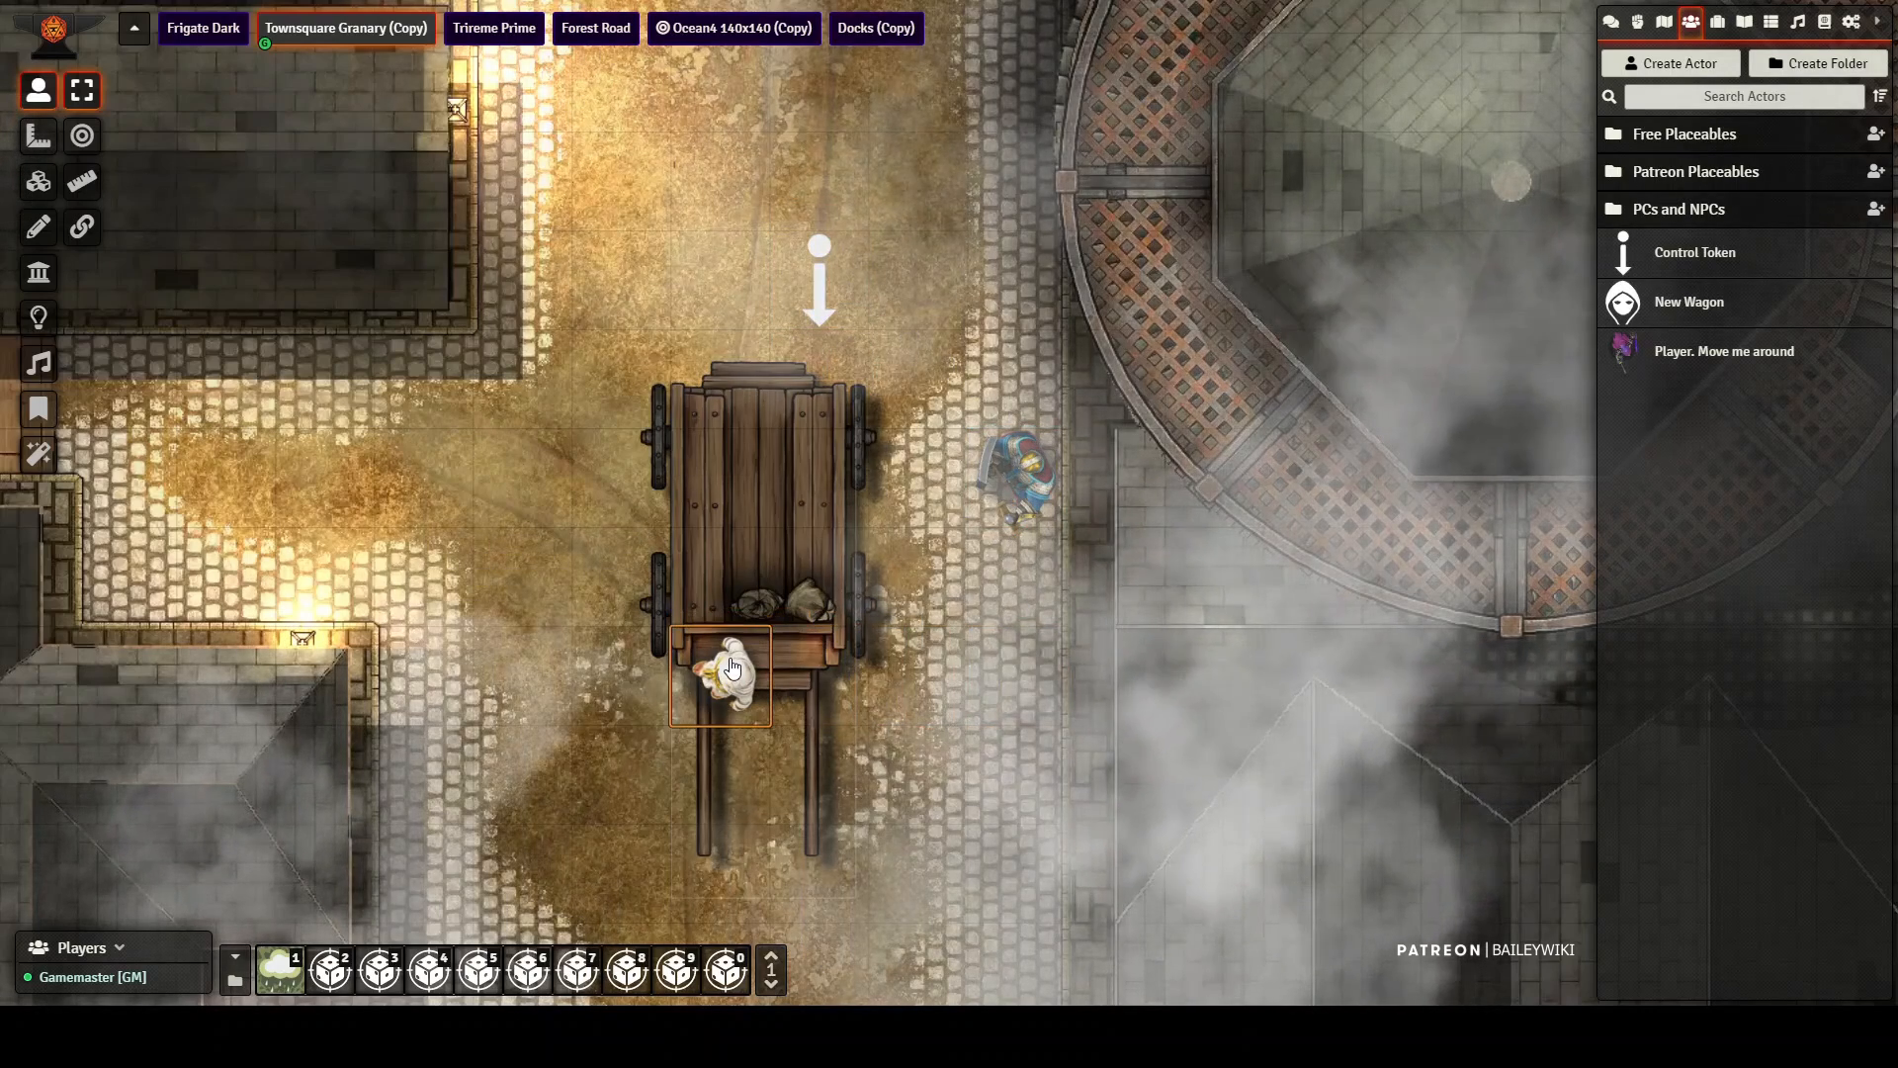
scroll(732, 670, "up", 2)
left_click_drag(1019, 479, 799, 480)
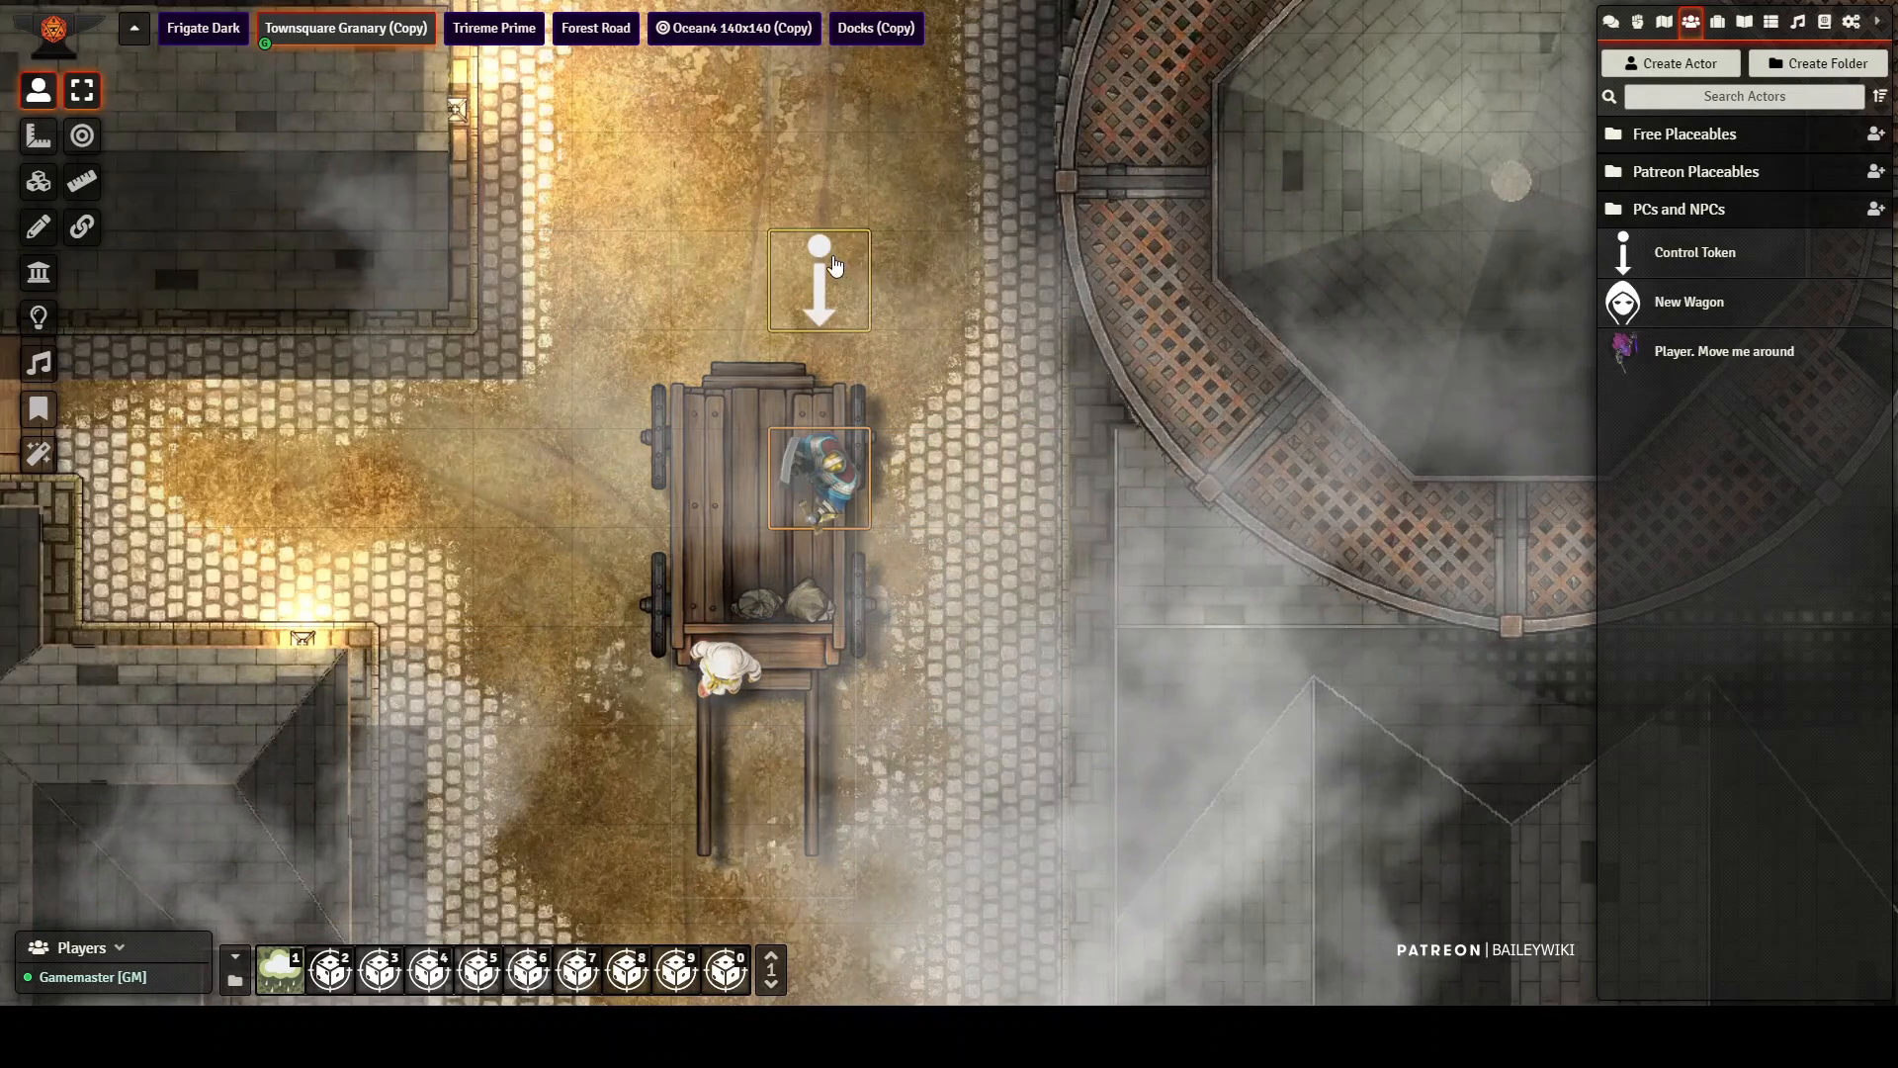
left_click(833, 264)
key("Up")
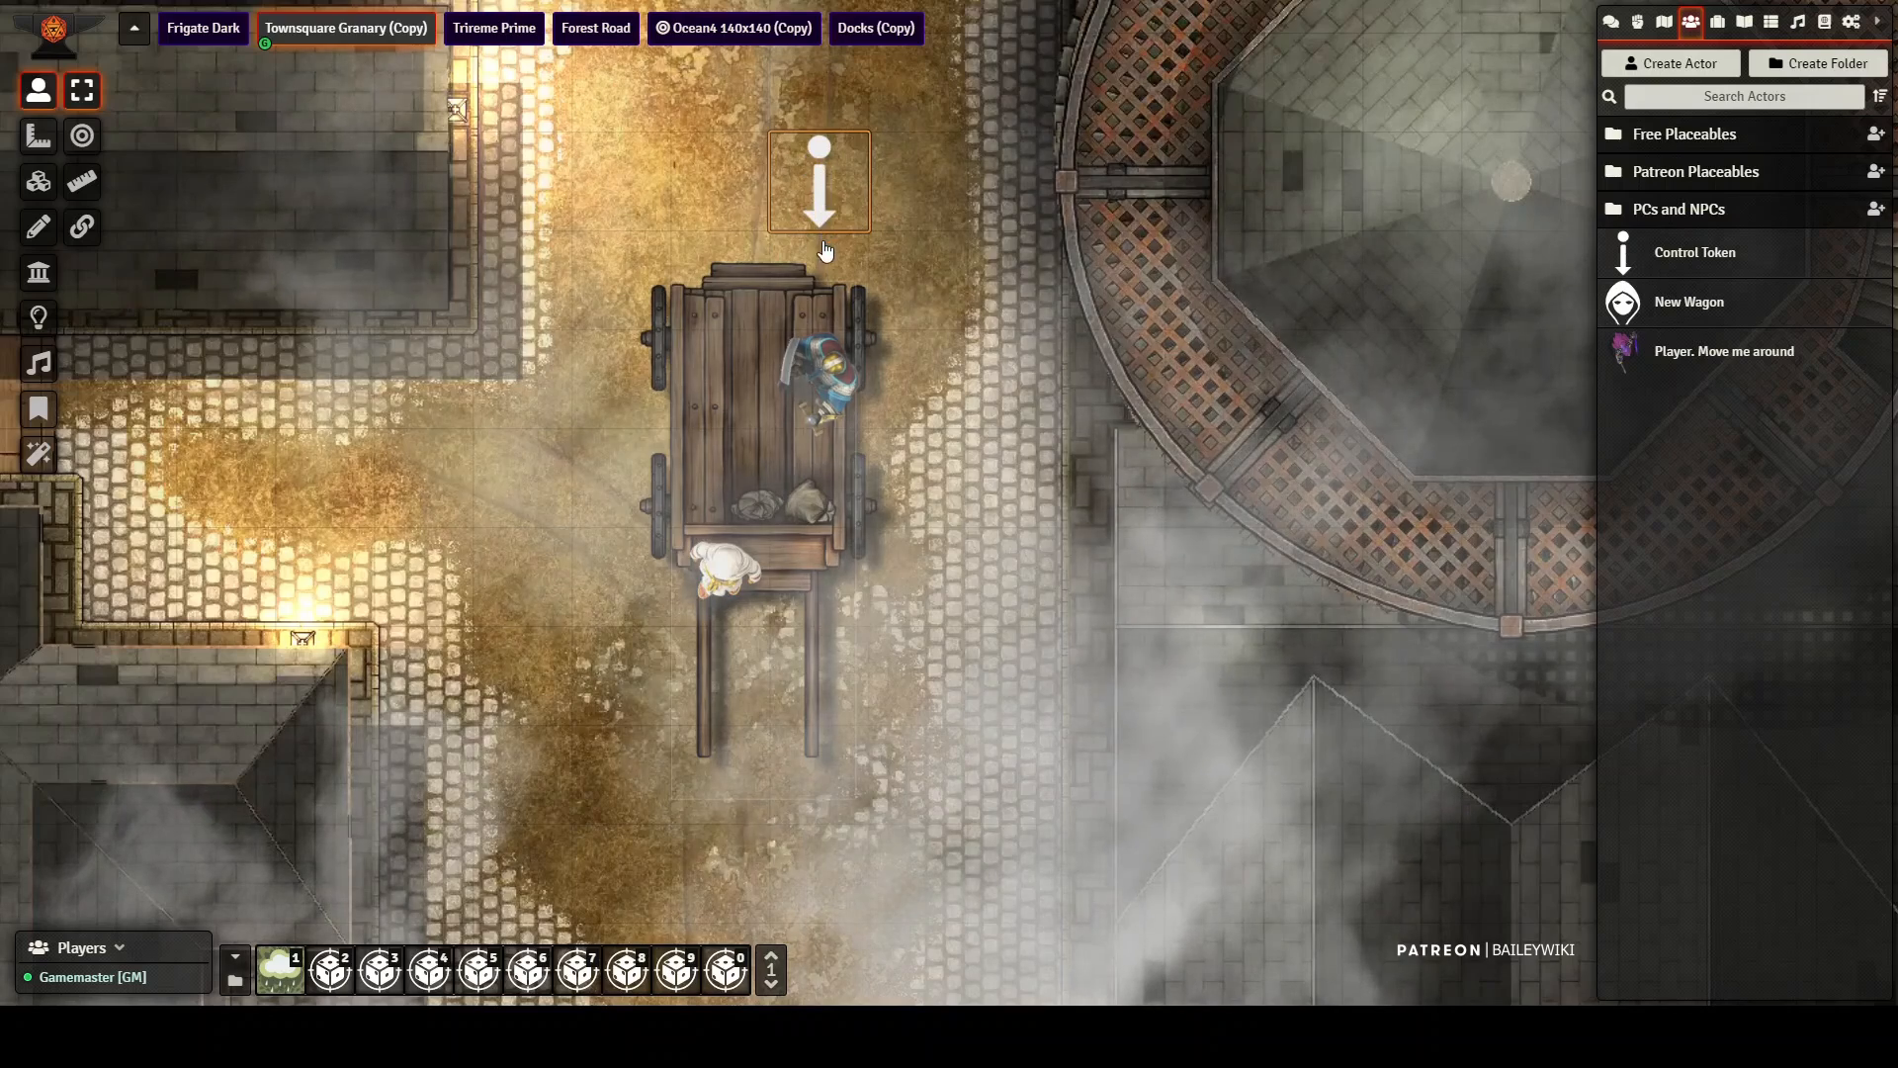
key("Down")
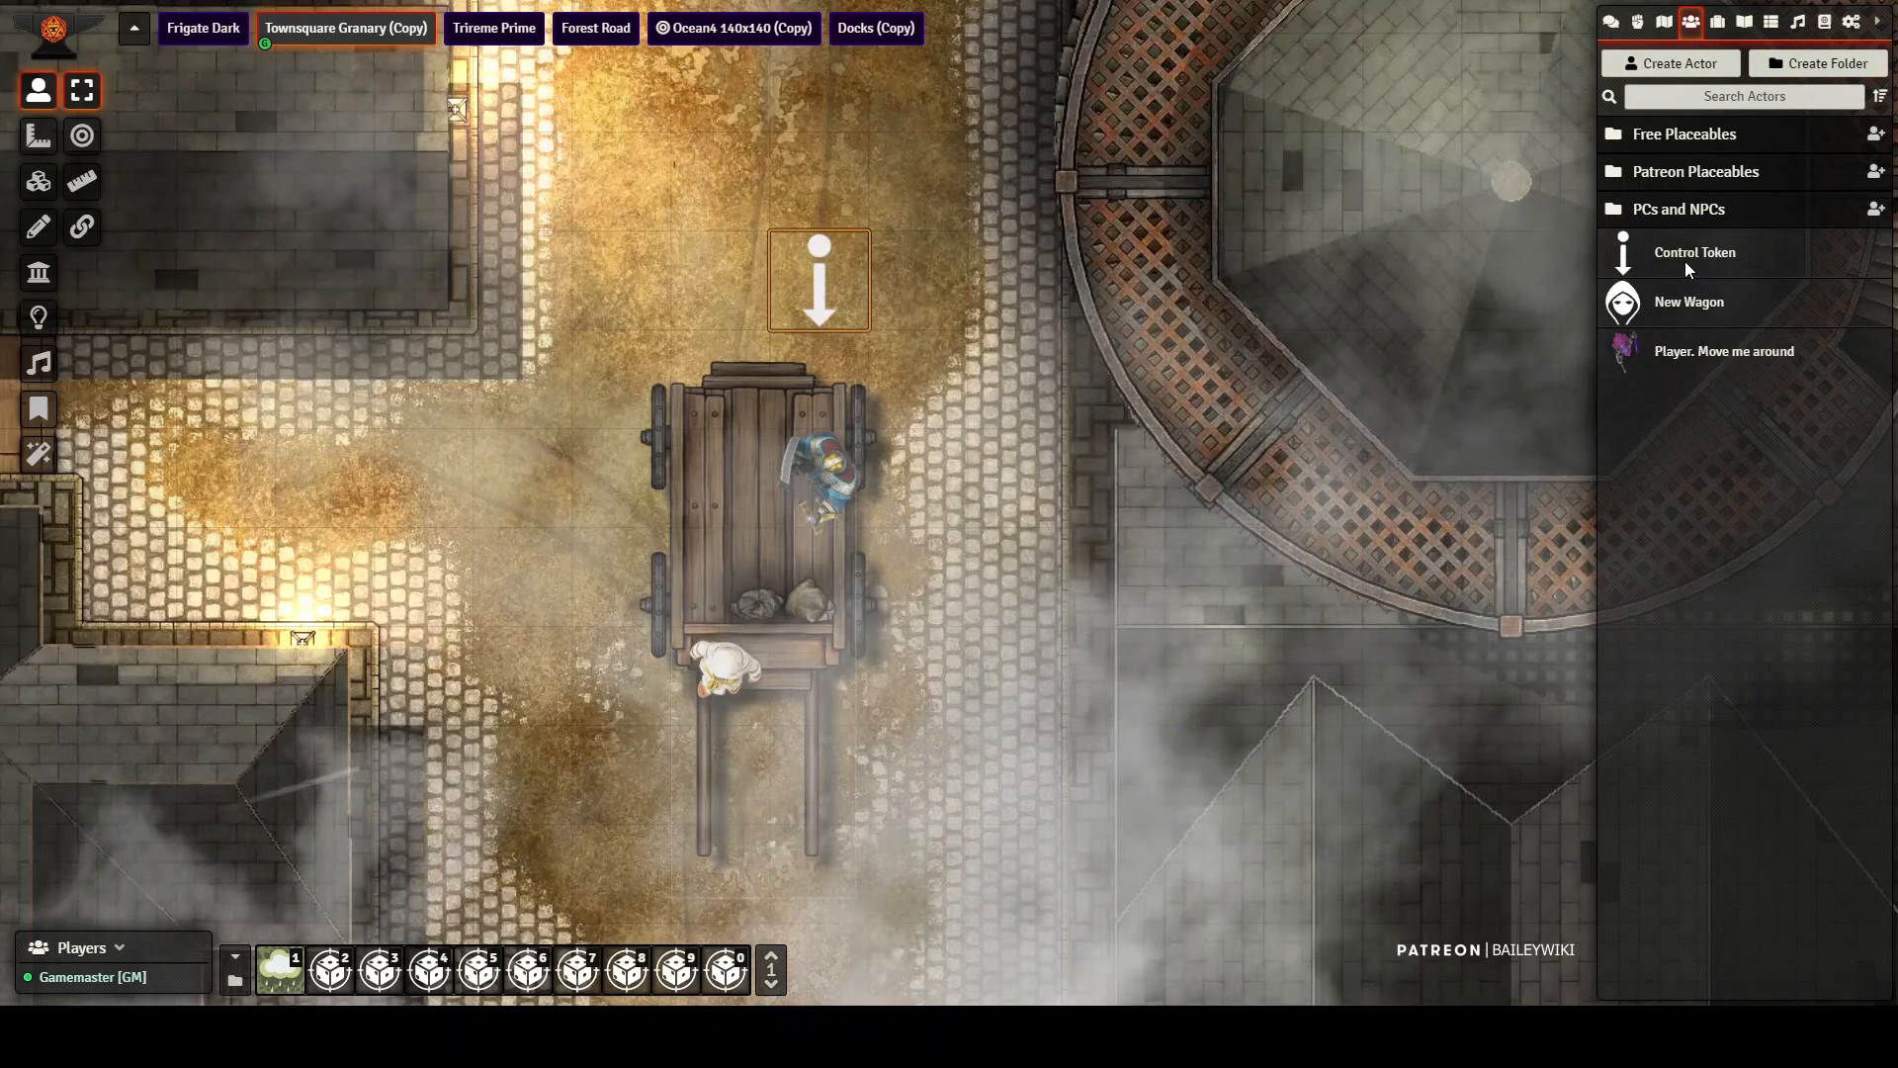
Step: Add the Horse actor from the PCs and NPCs folder between the wagon's shafts
left_click(1673, 211)
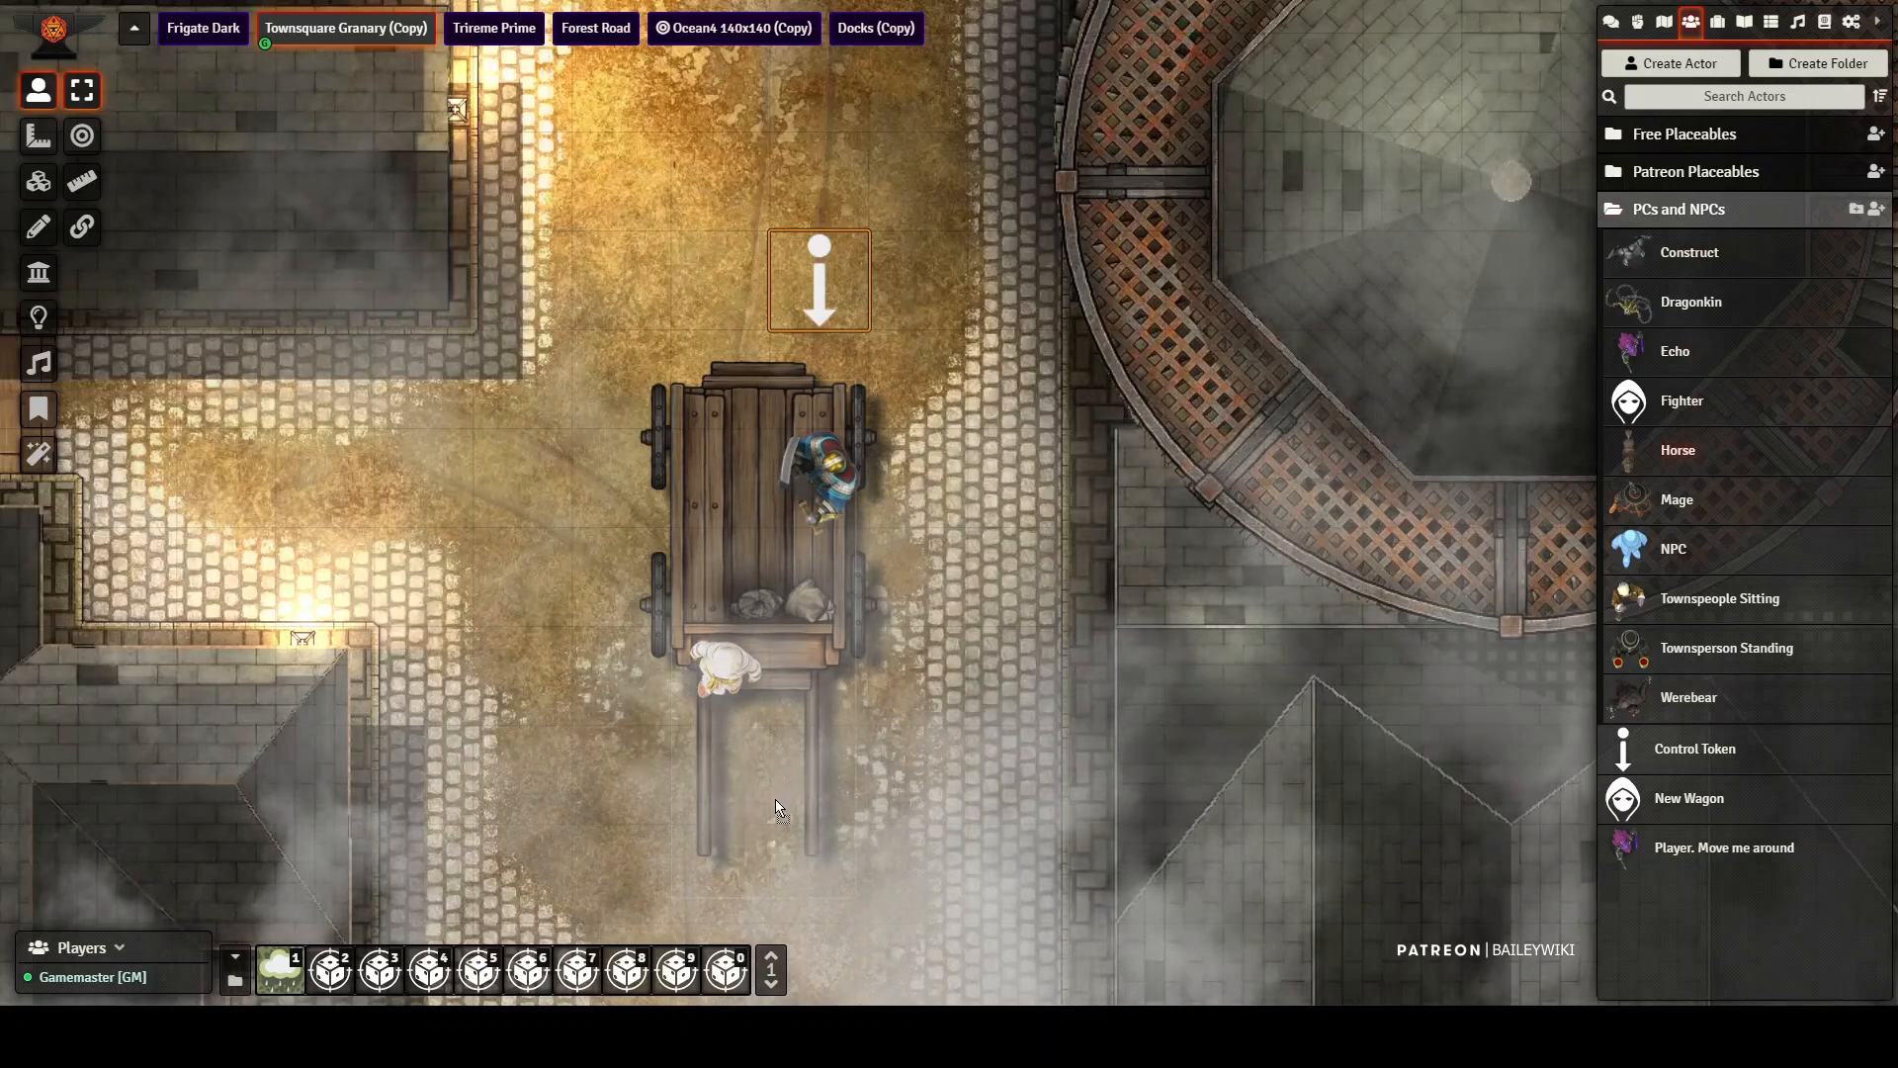
left_click_drag(775, 799, 767, 828)
left_click_drag(999, 665, 1040, 369)
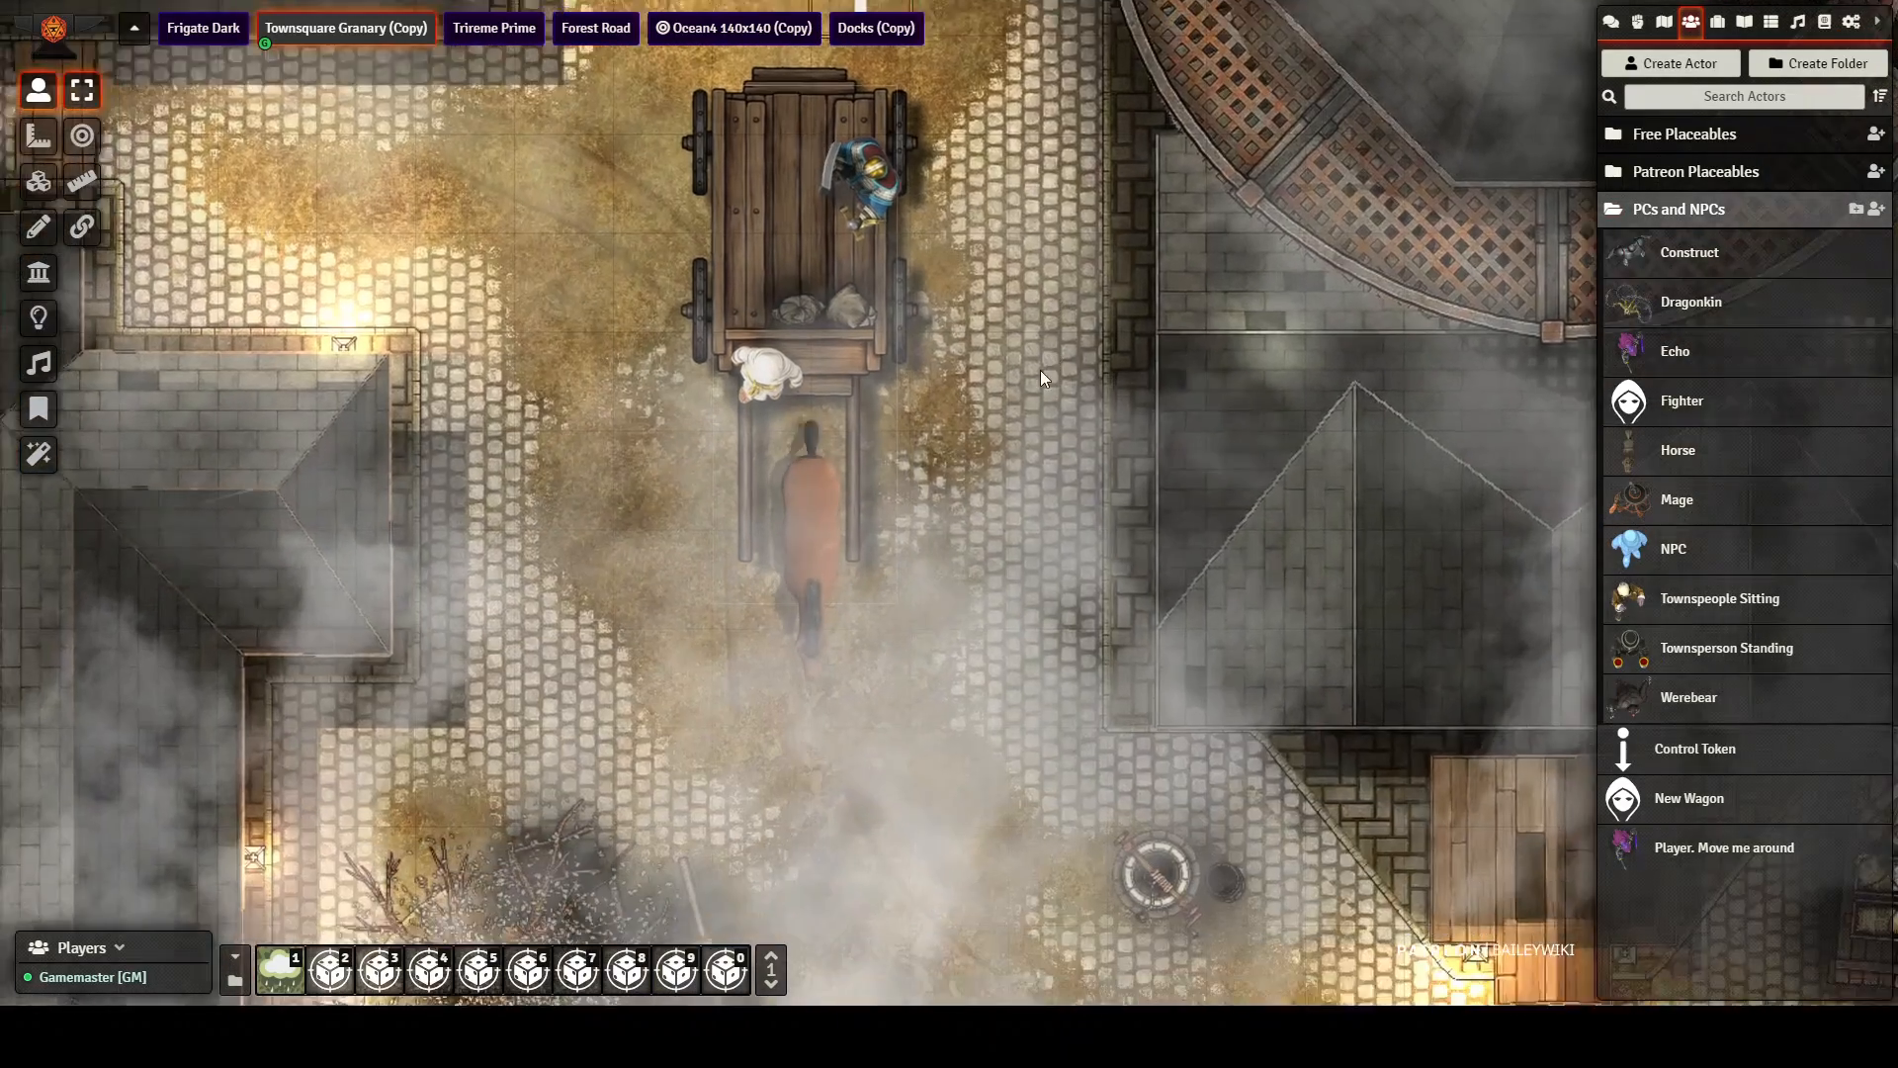
left_click(908, 465)
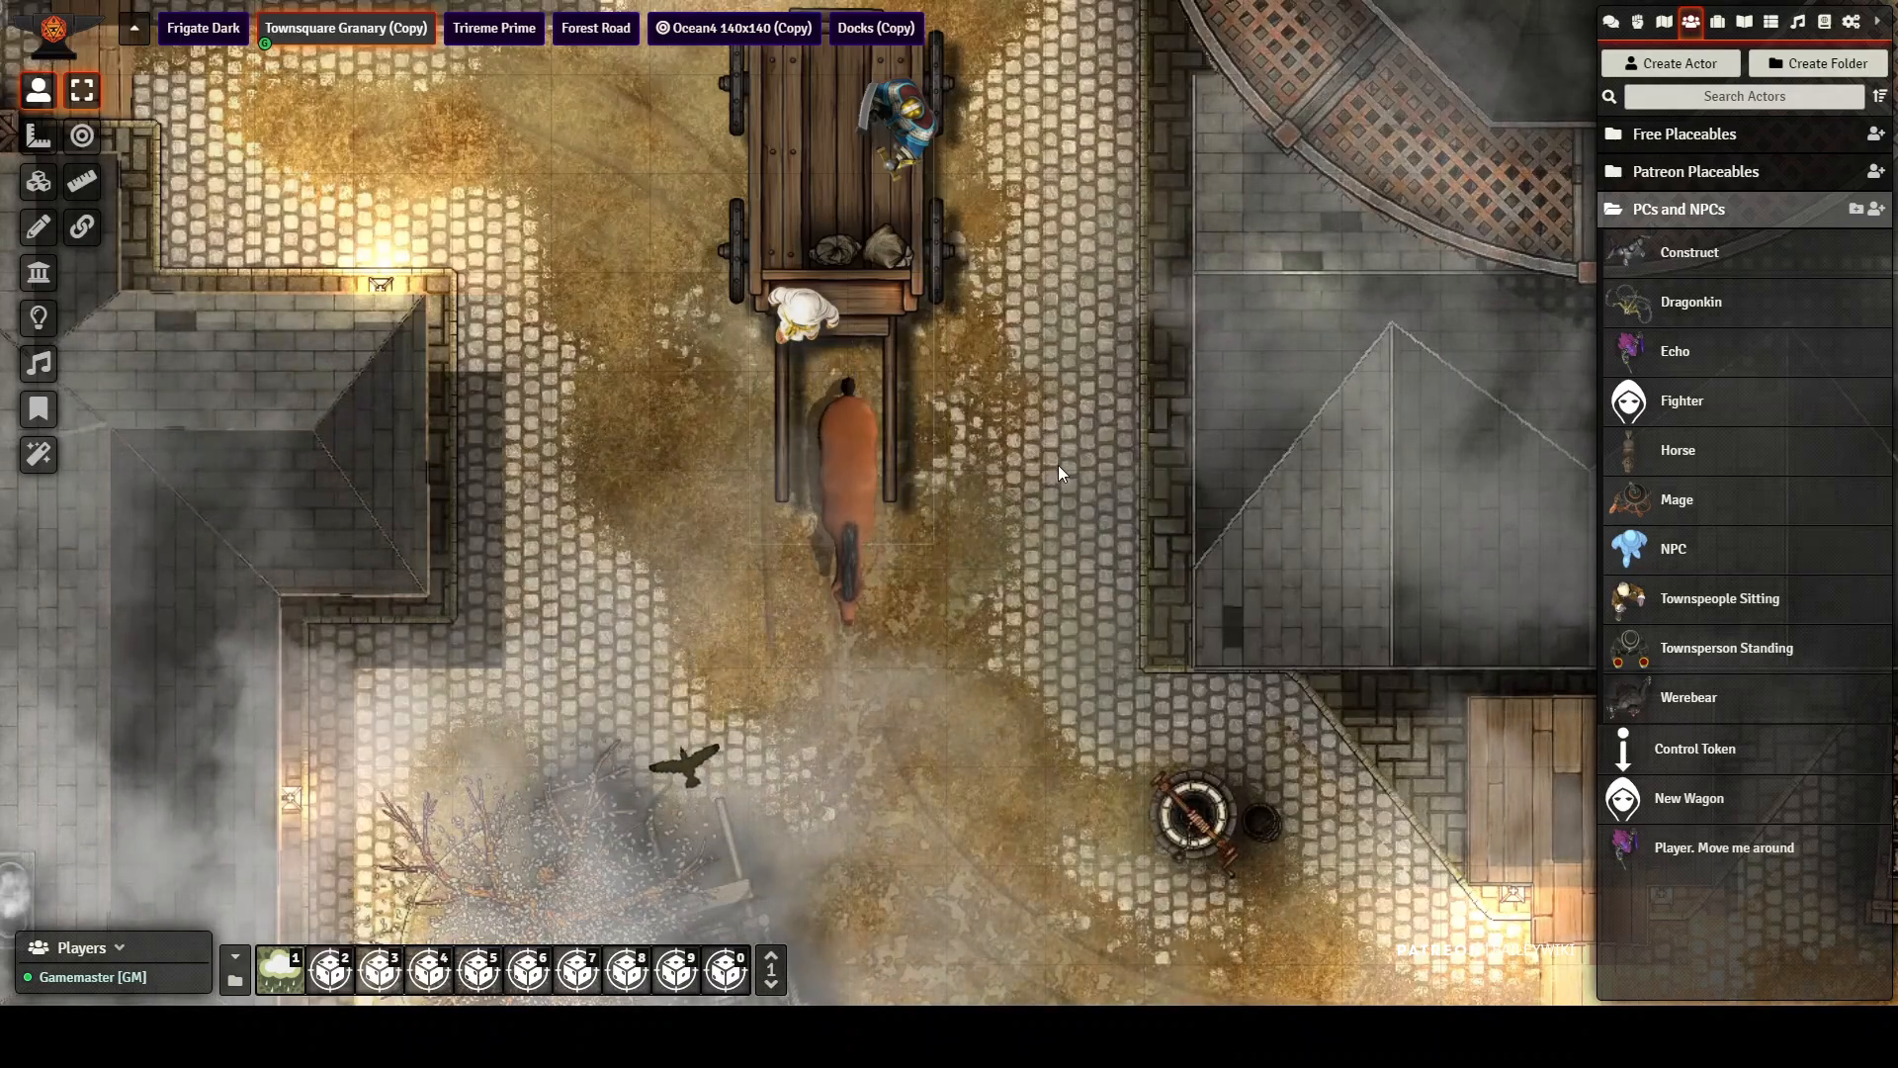
mouse_move(1058, 465)
left_mouse_down()
mouse_move(1052, 730)
mouse_move(1079, 354)
mouse_move(1047, 496)
left_mouse_up()
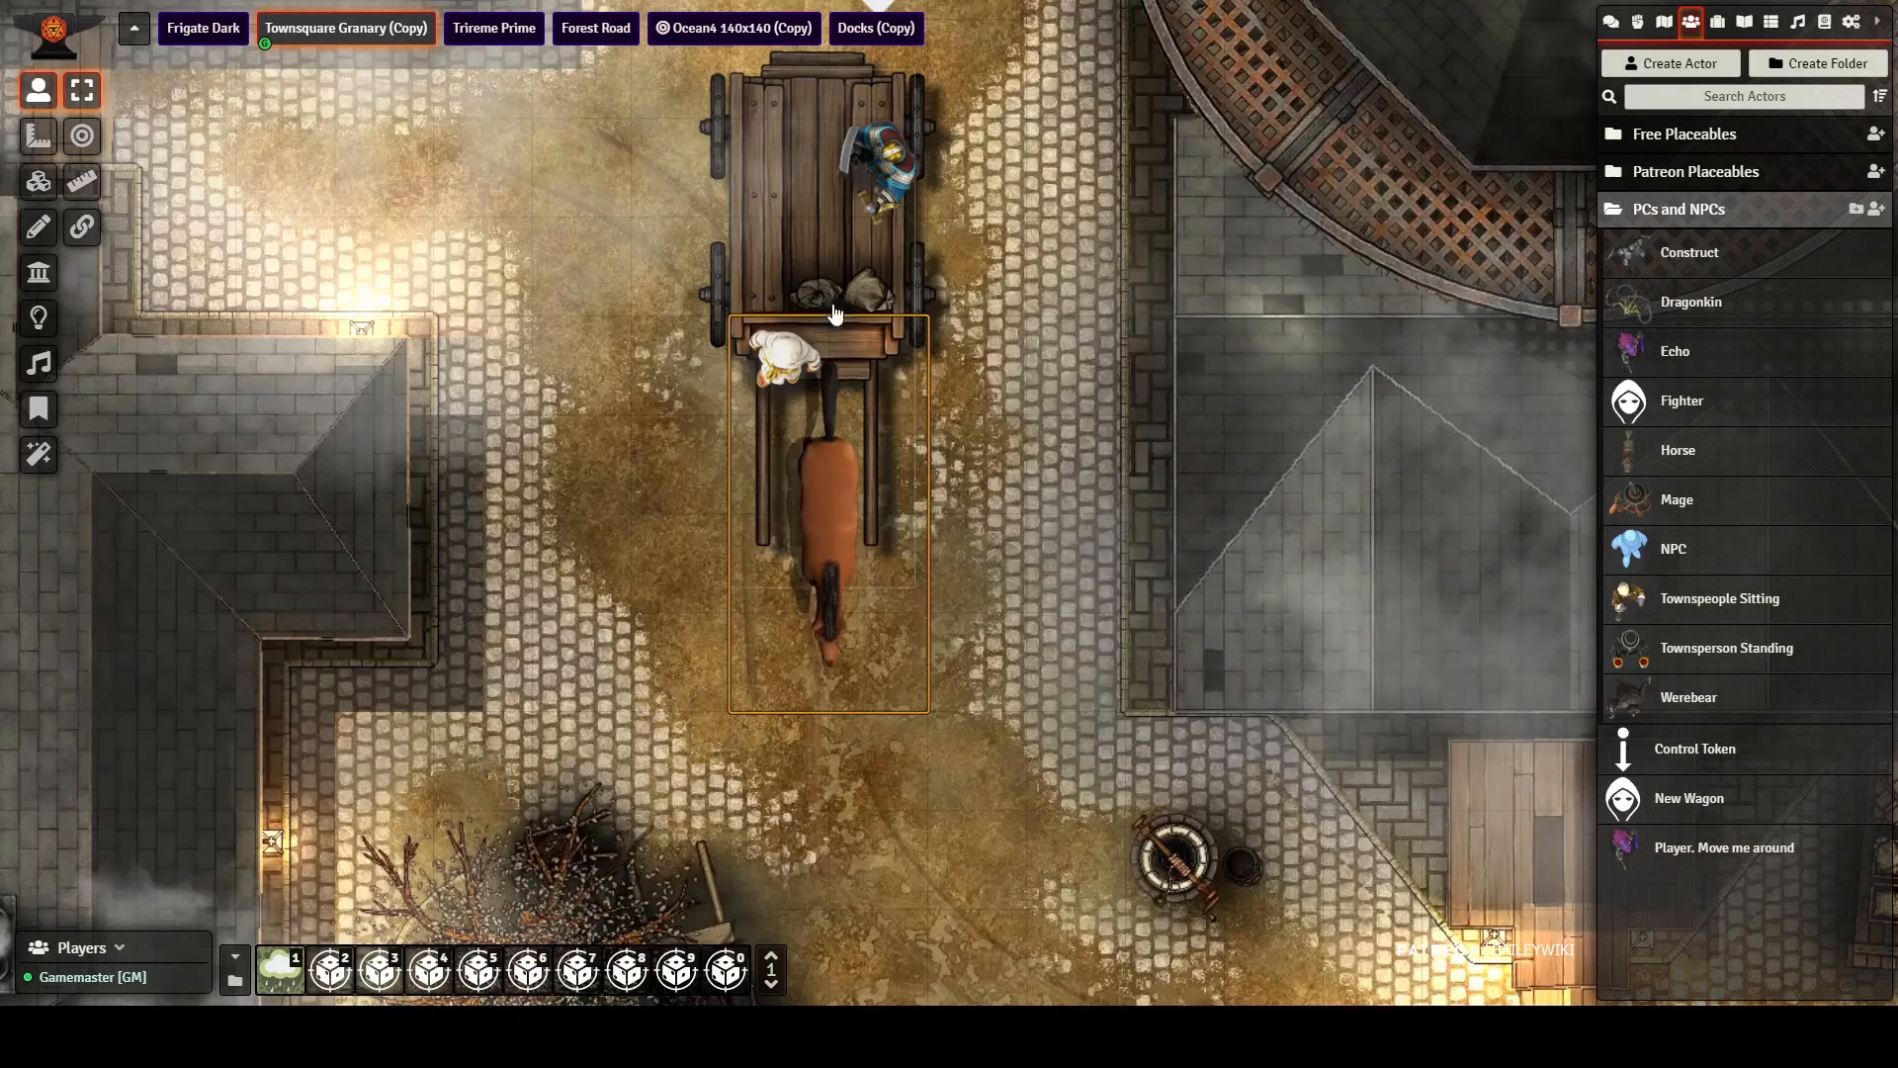
left_click_drag(1055, 269, 1056, 474)
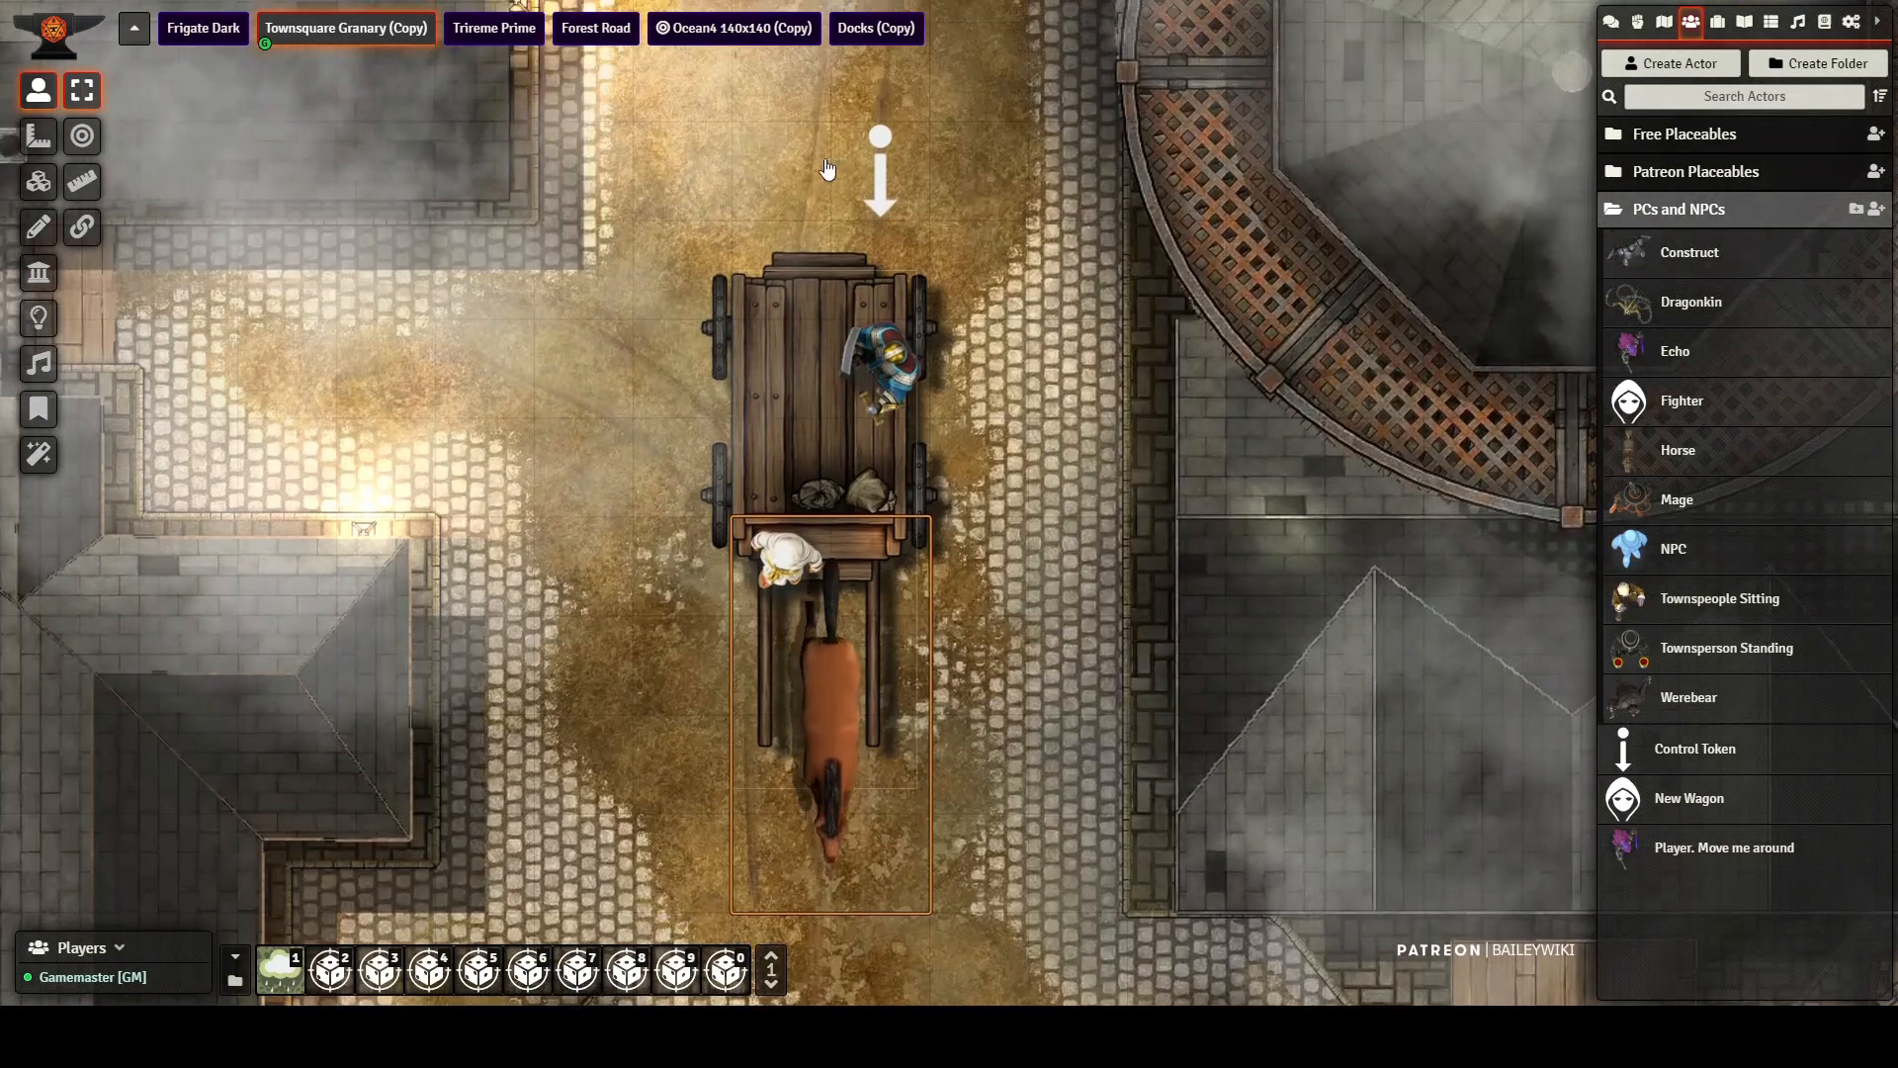
Step: Drive the wagon with its passengers and horse up, back down and to the right using the cart1 token
left_click(880, 164)
key("Up")
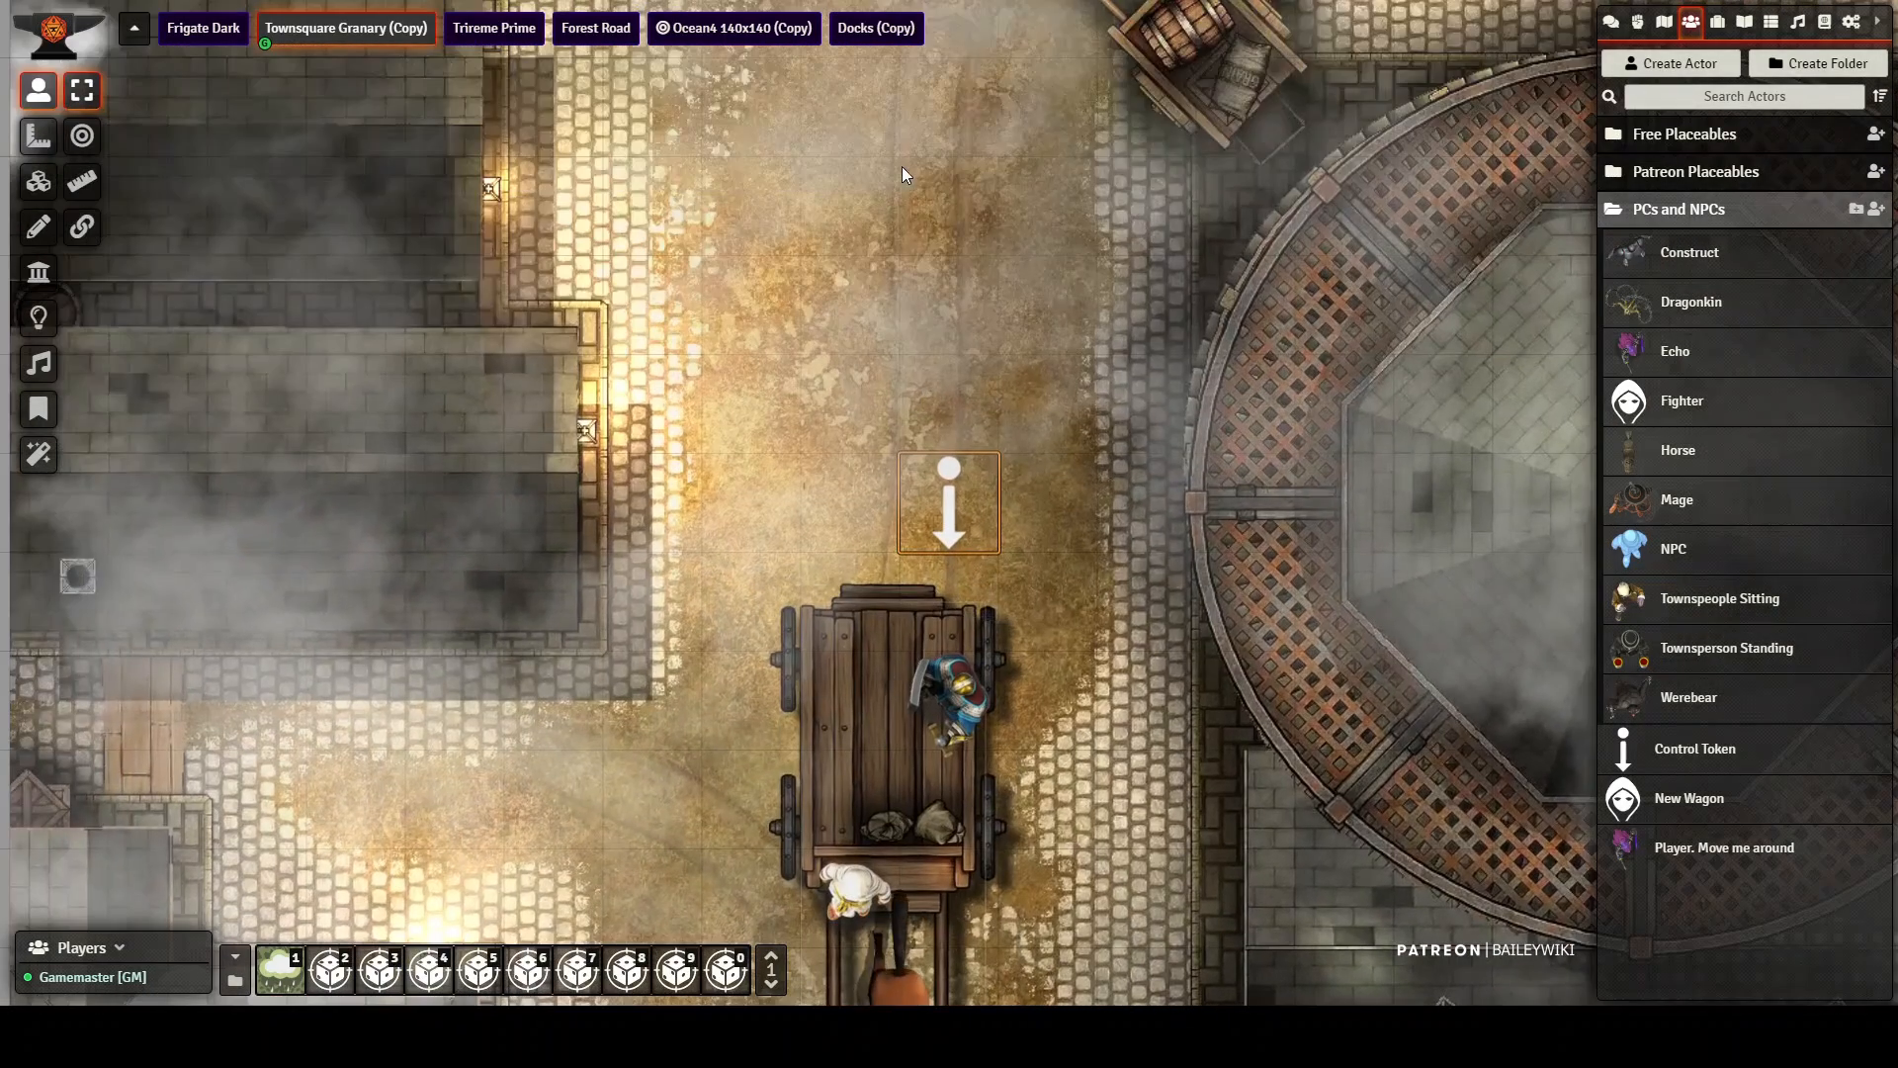
left_click_drag(1048, 370, 1017, 194)
key("Down")
key("Down")
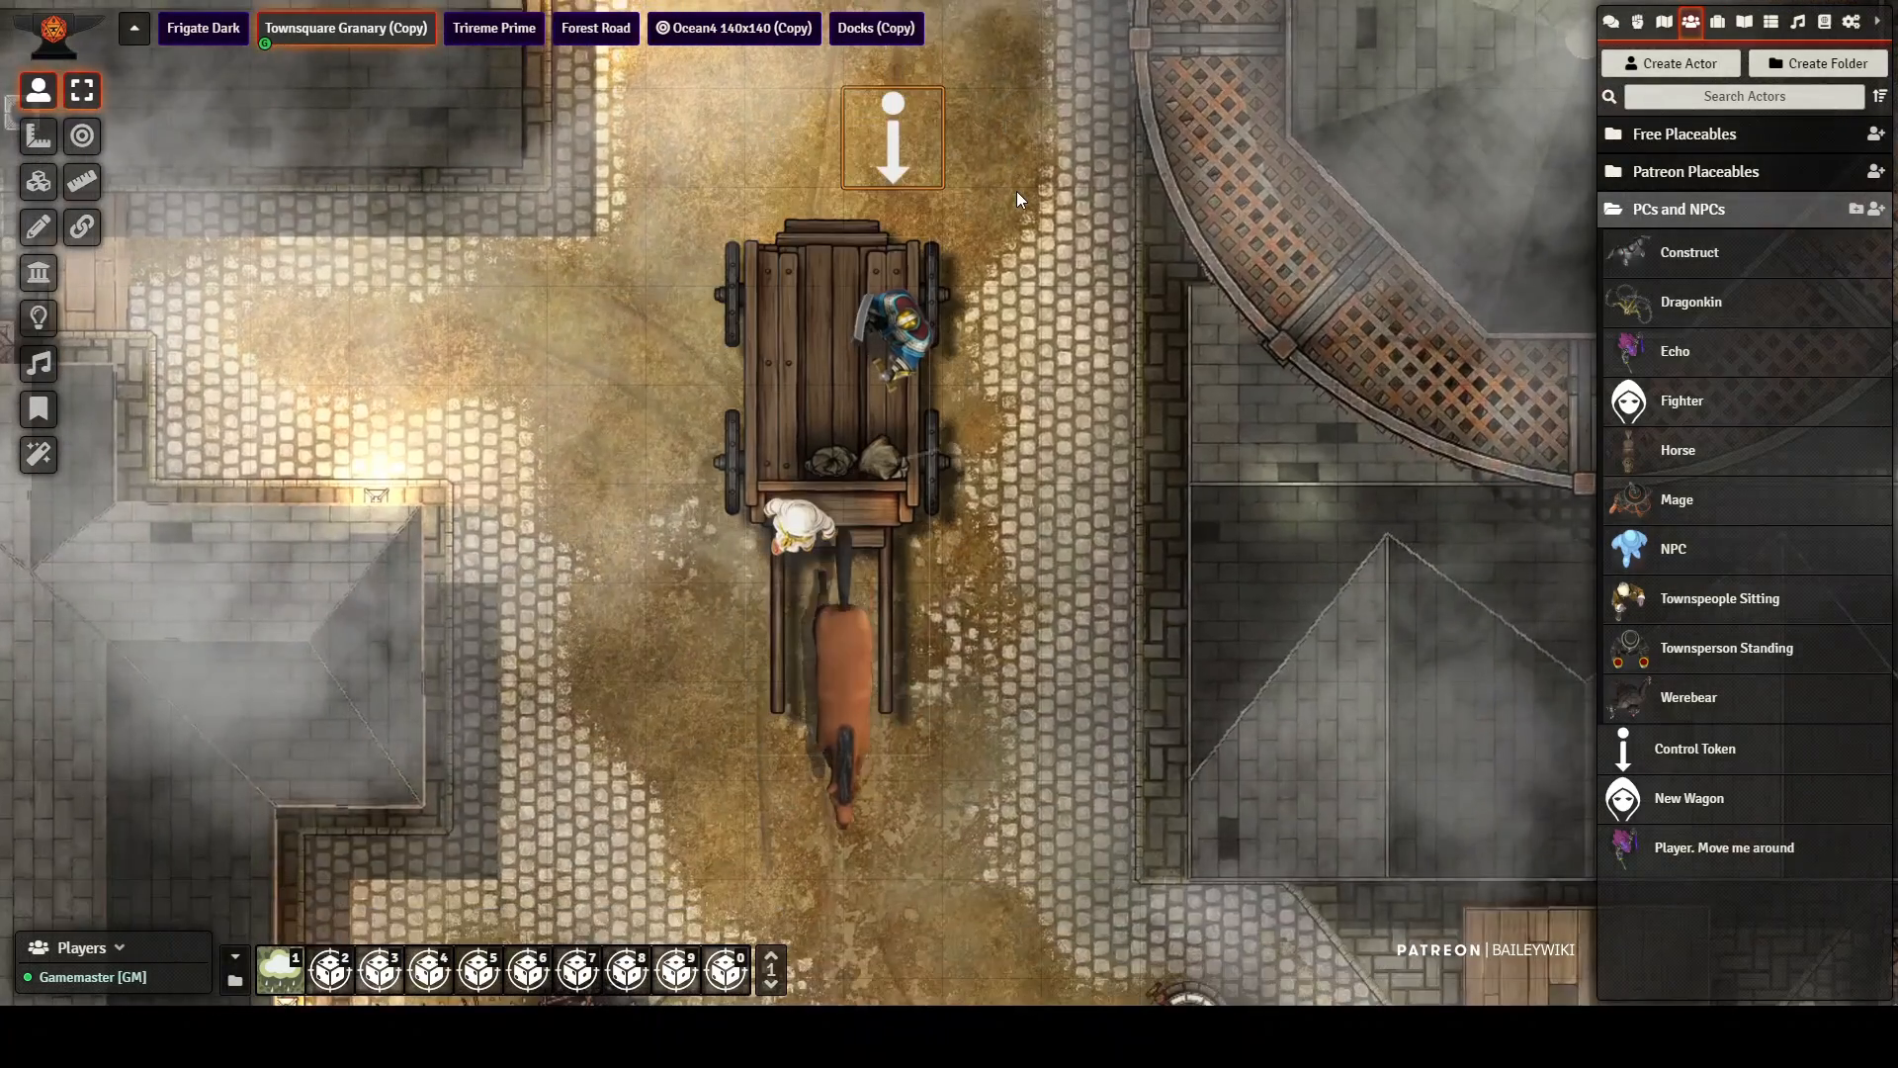
key("Right")
key("Up")
key("Up")
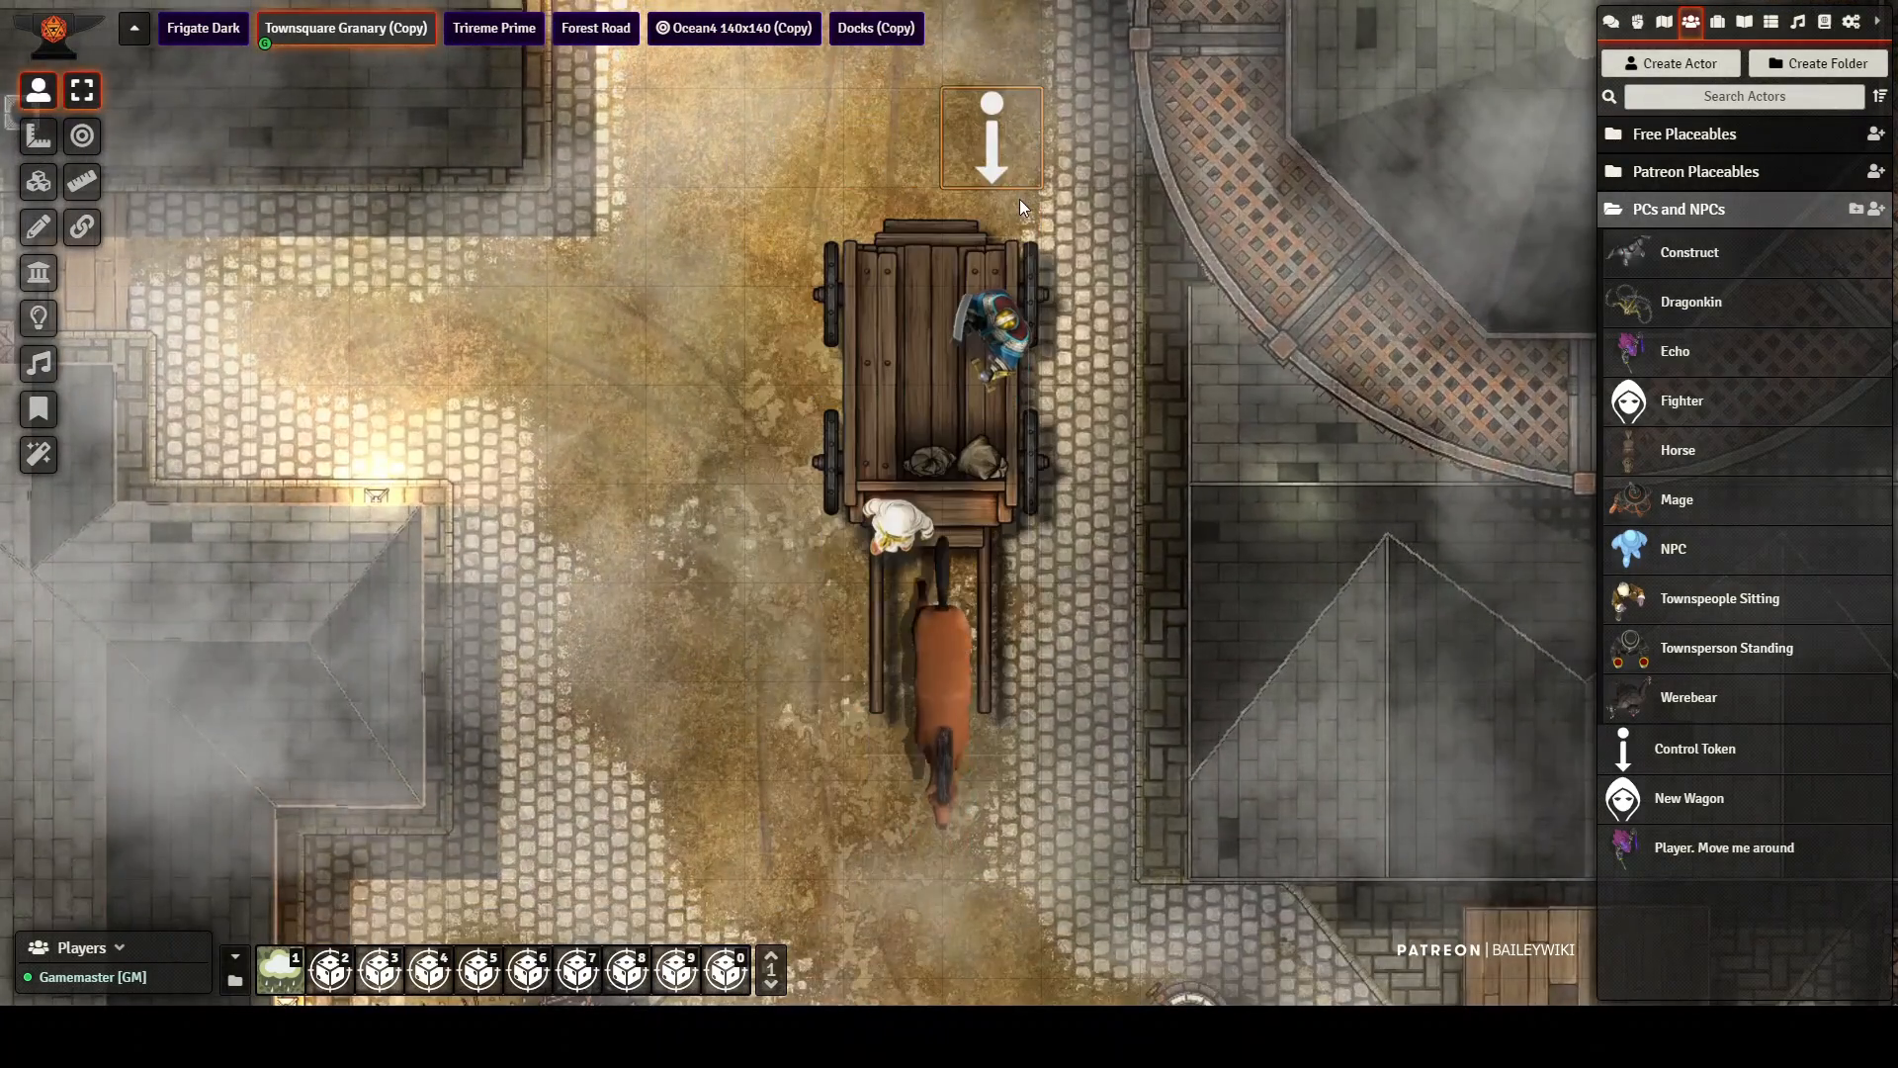
Step: Drive the wagon one square up and left, and run the third macro page's slot 9 macro on the horse token
key("Left")
left_click_drag(1060, 334, 1064, 4)
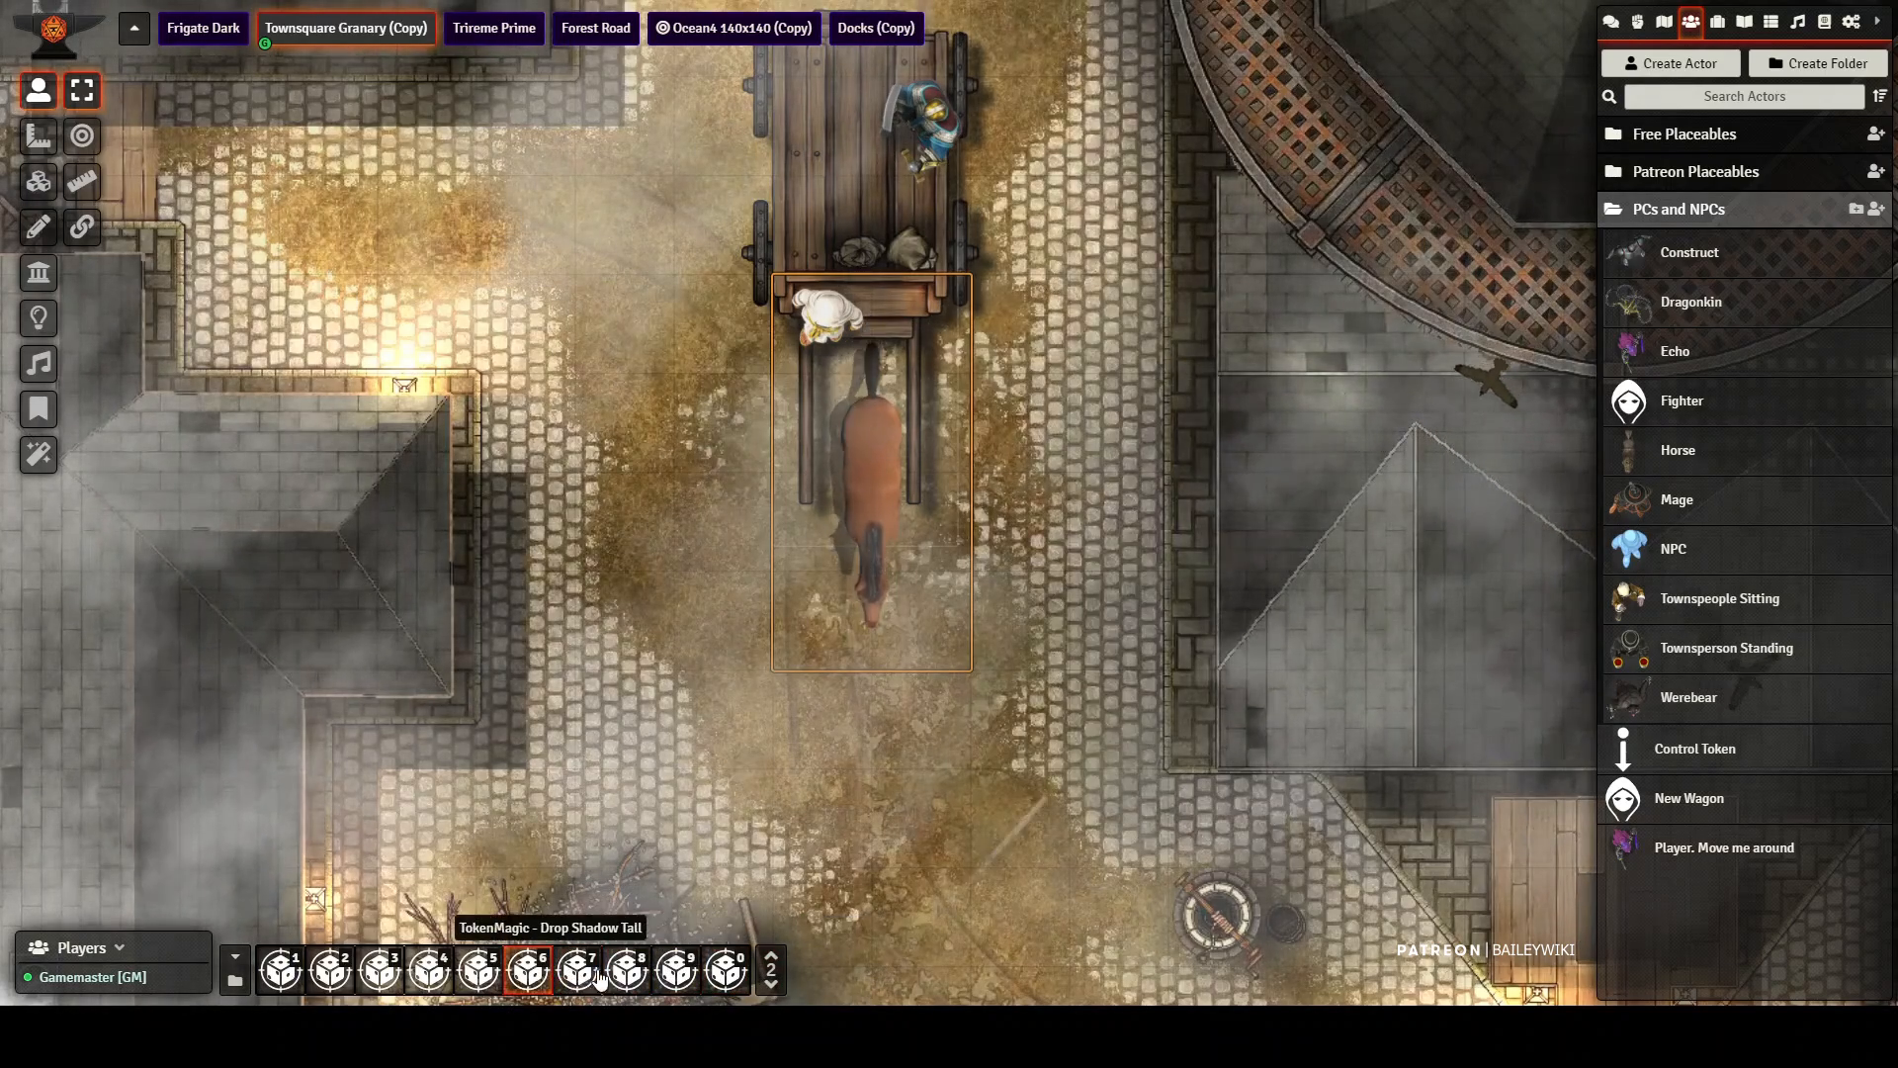
left_click(771, 957)
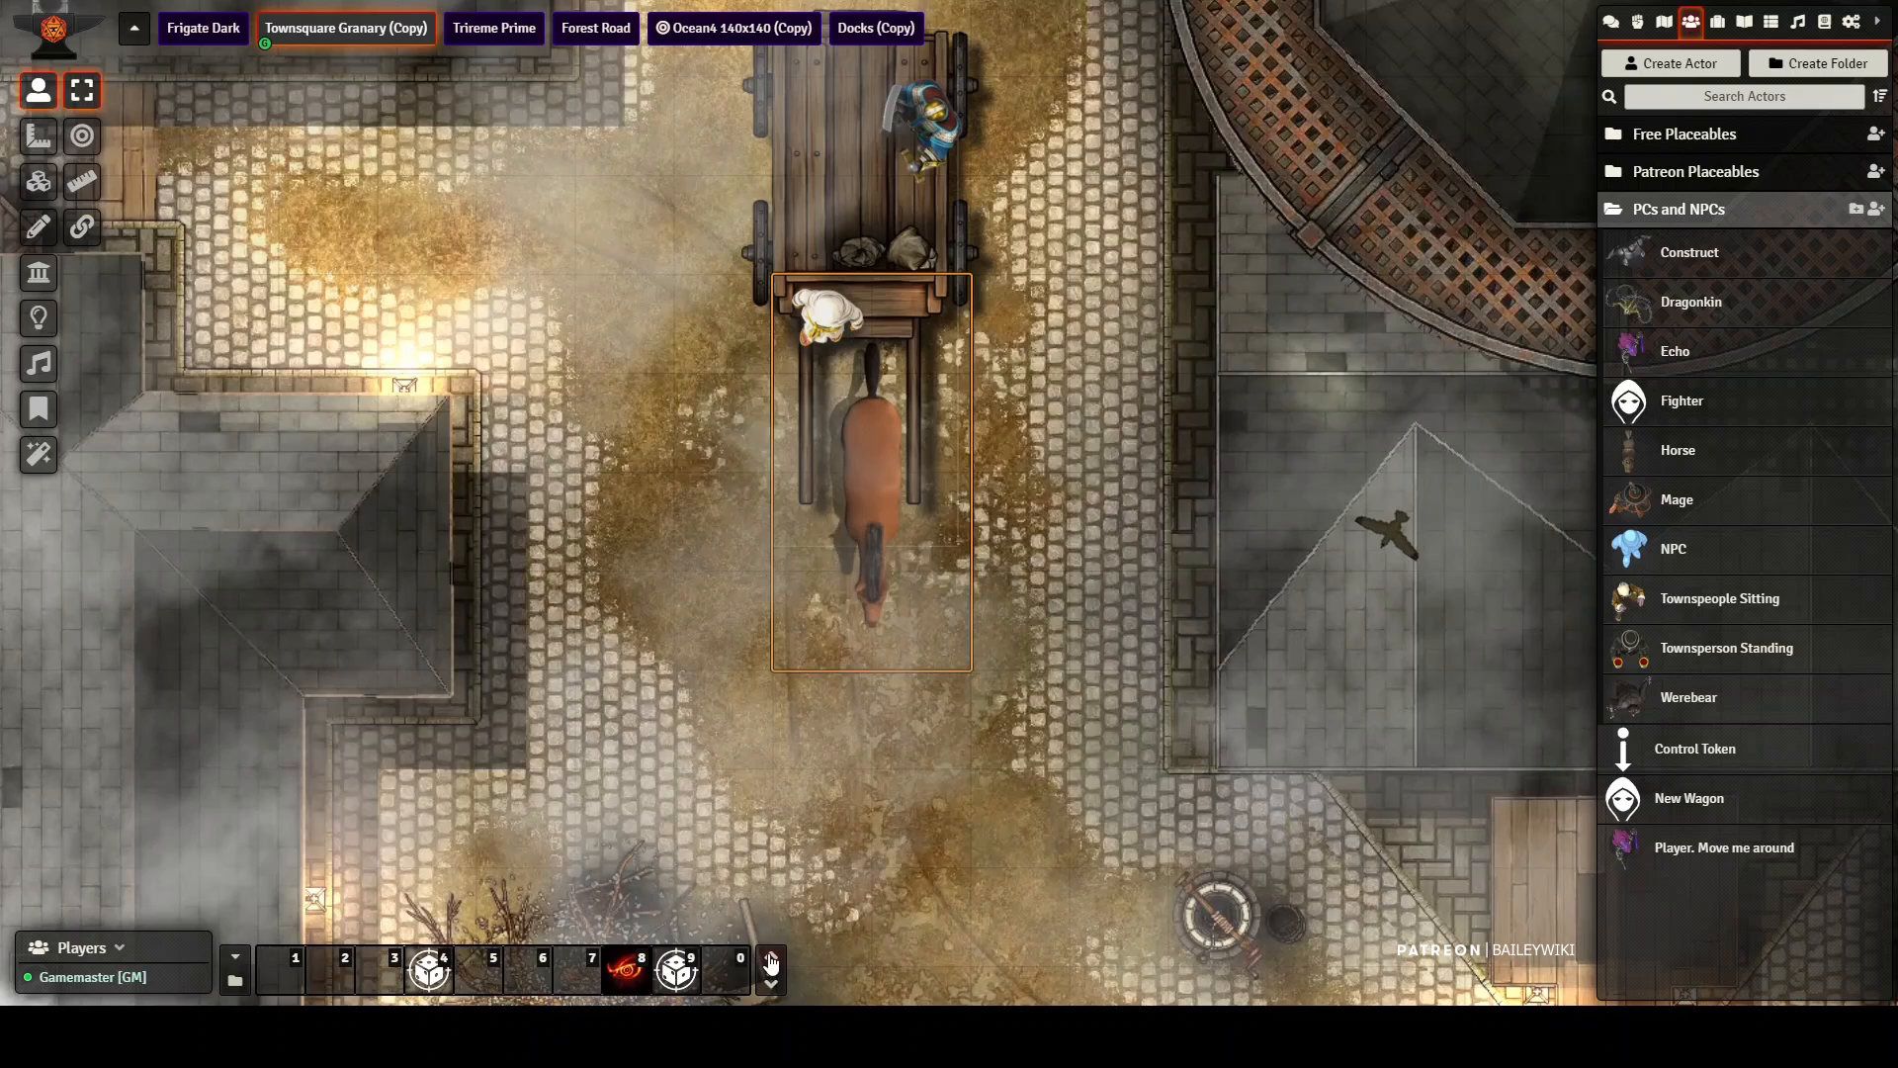
left_click(676, 973)
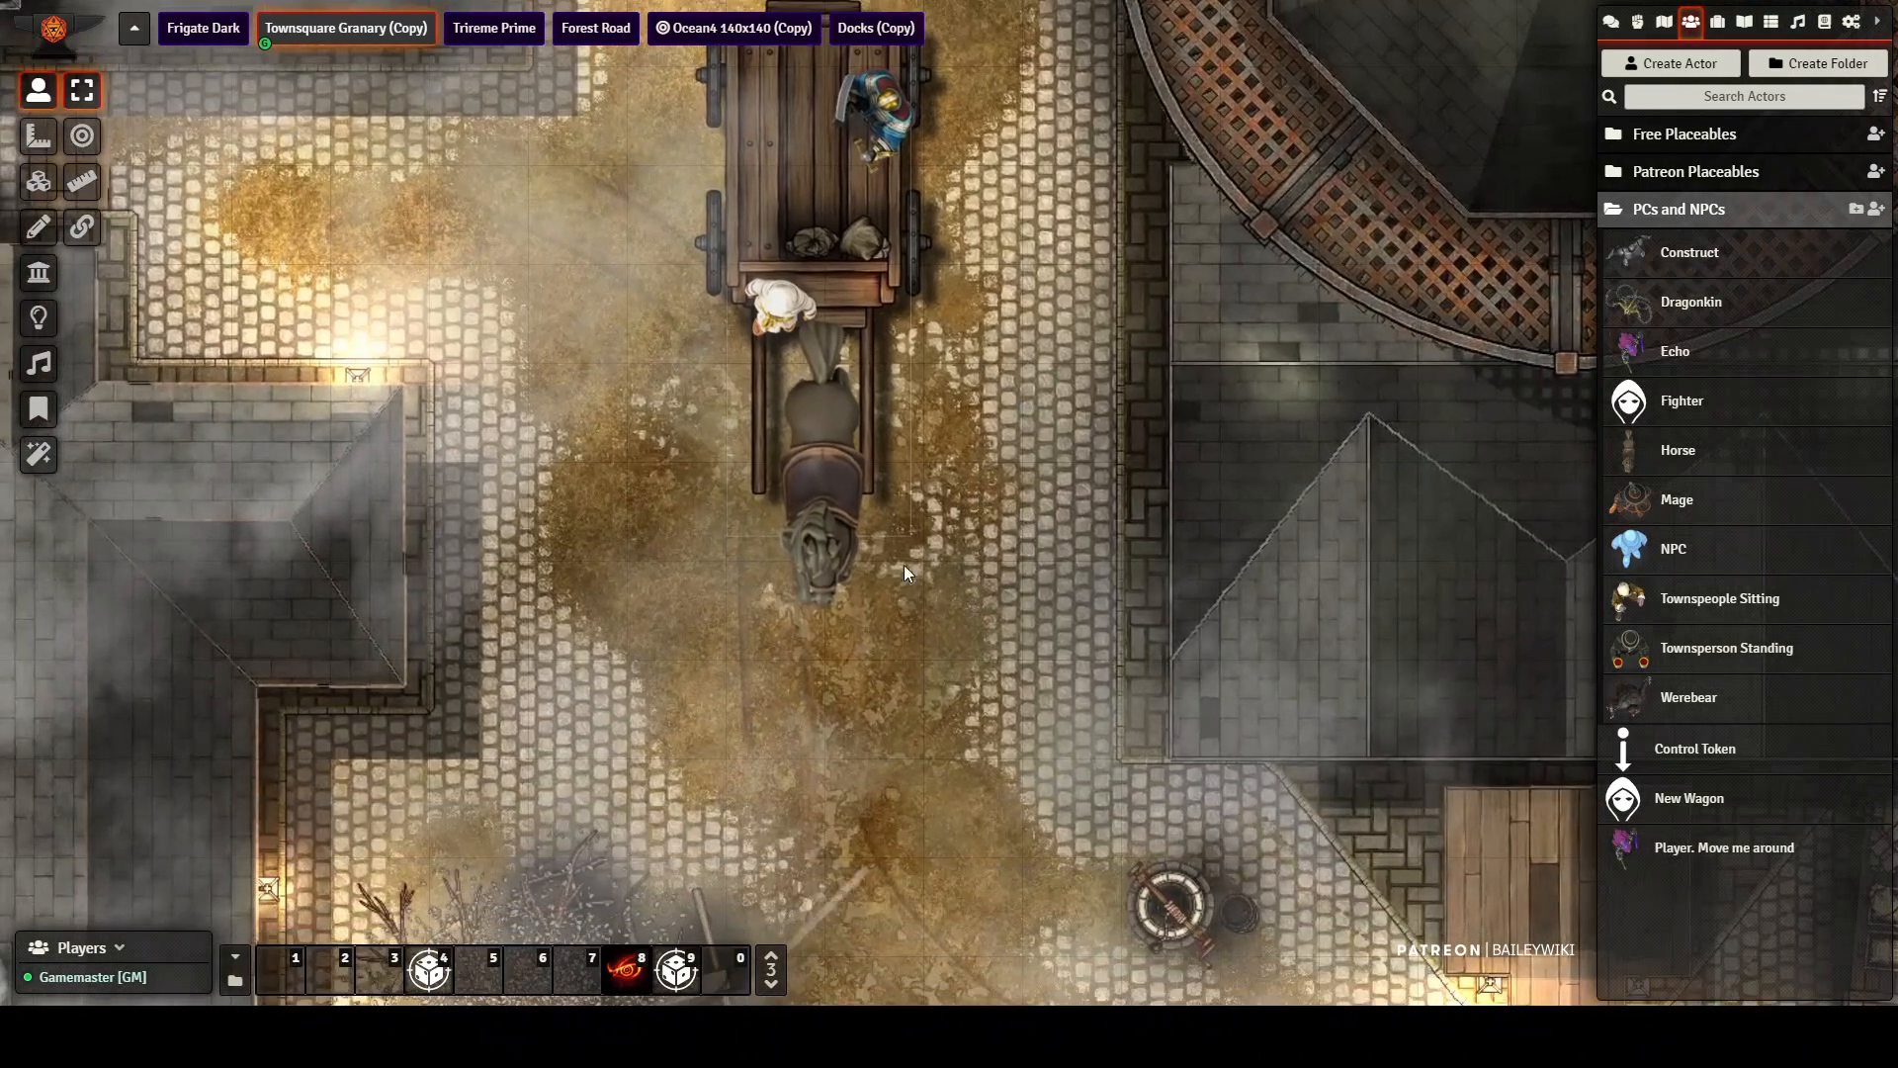
left_click(808, 510)
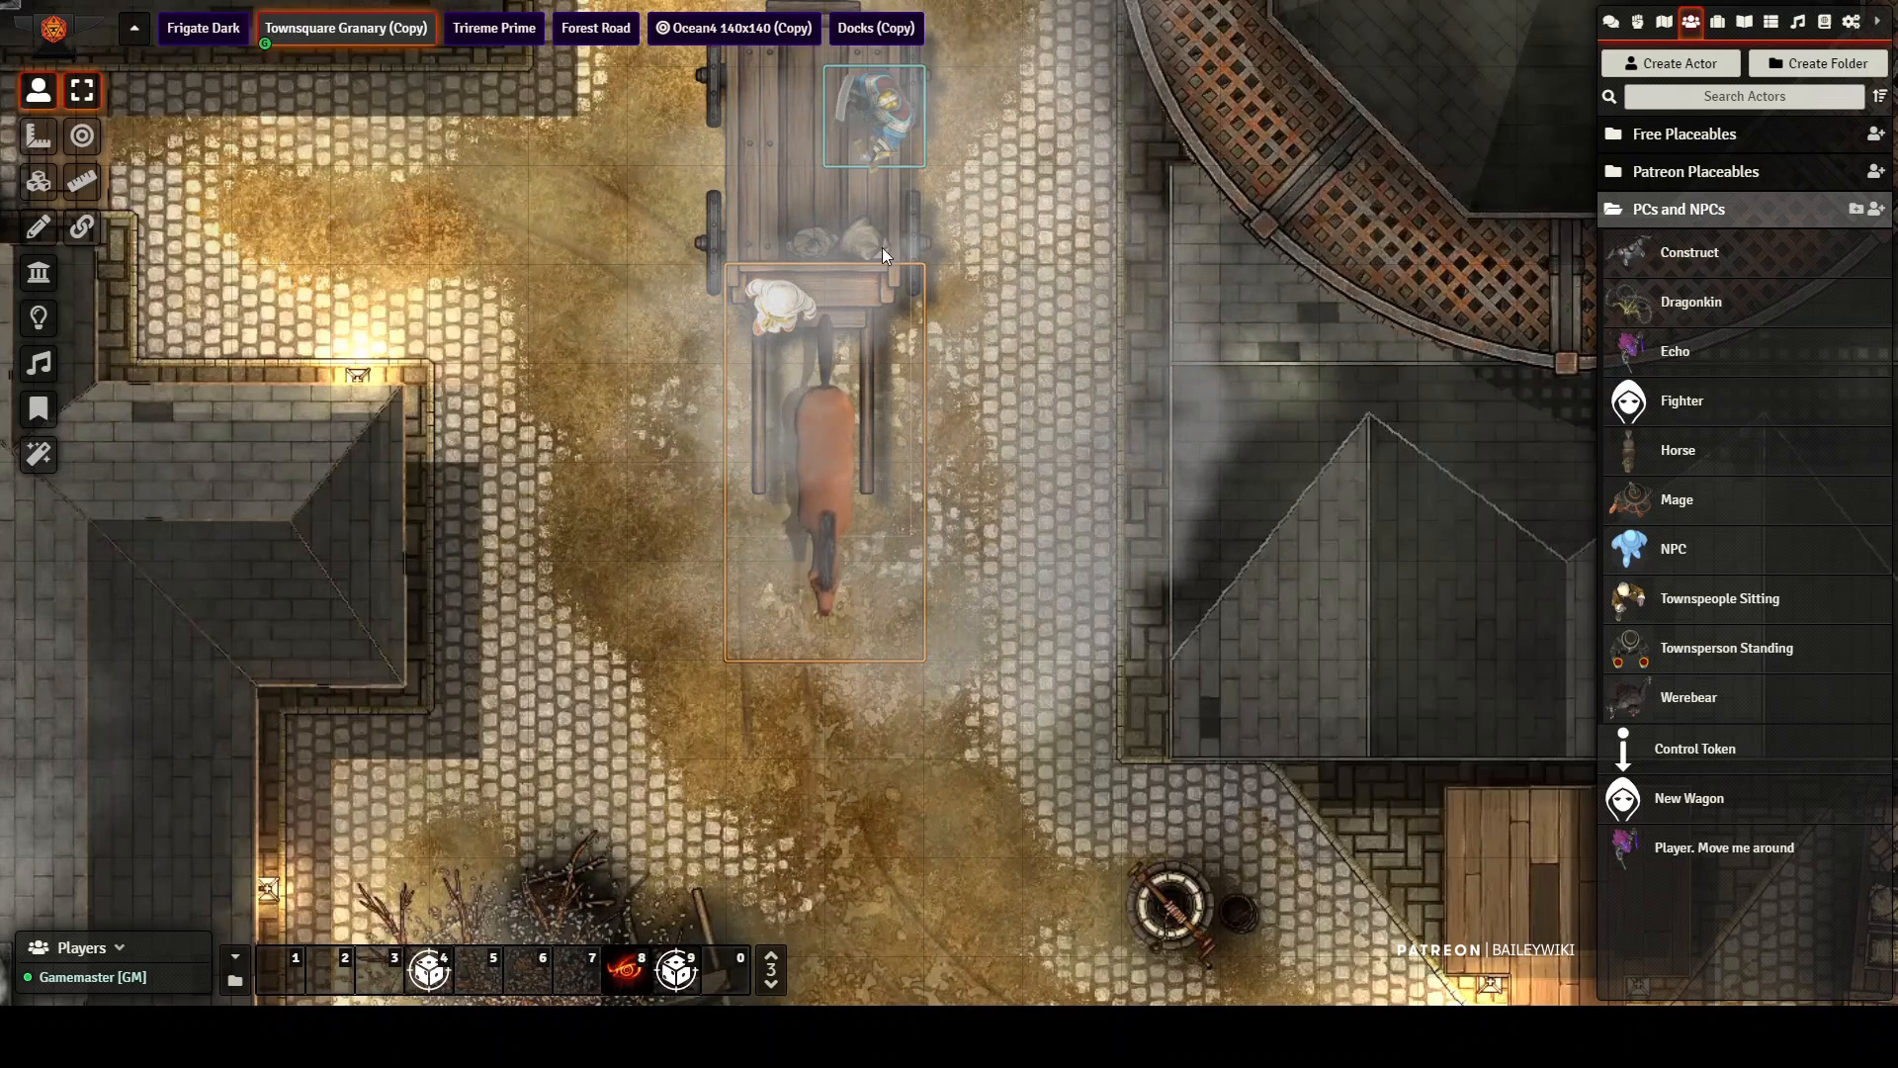
Step: Drive the wagon with its passengers and horse two squares down and one square back up using the cart1 token
left_click_drag(1050, 278, 1040, 497)
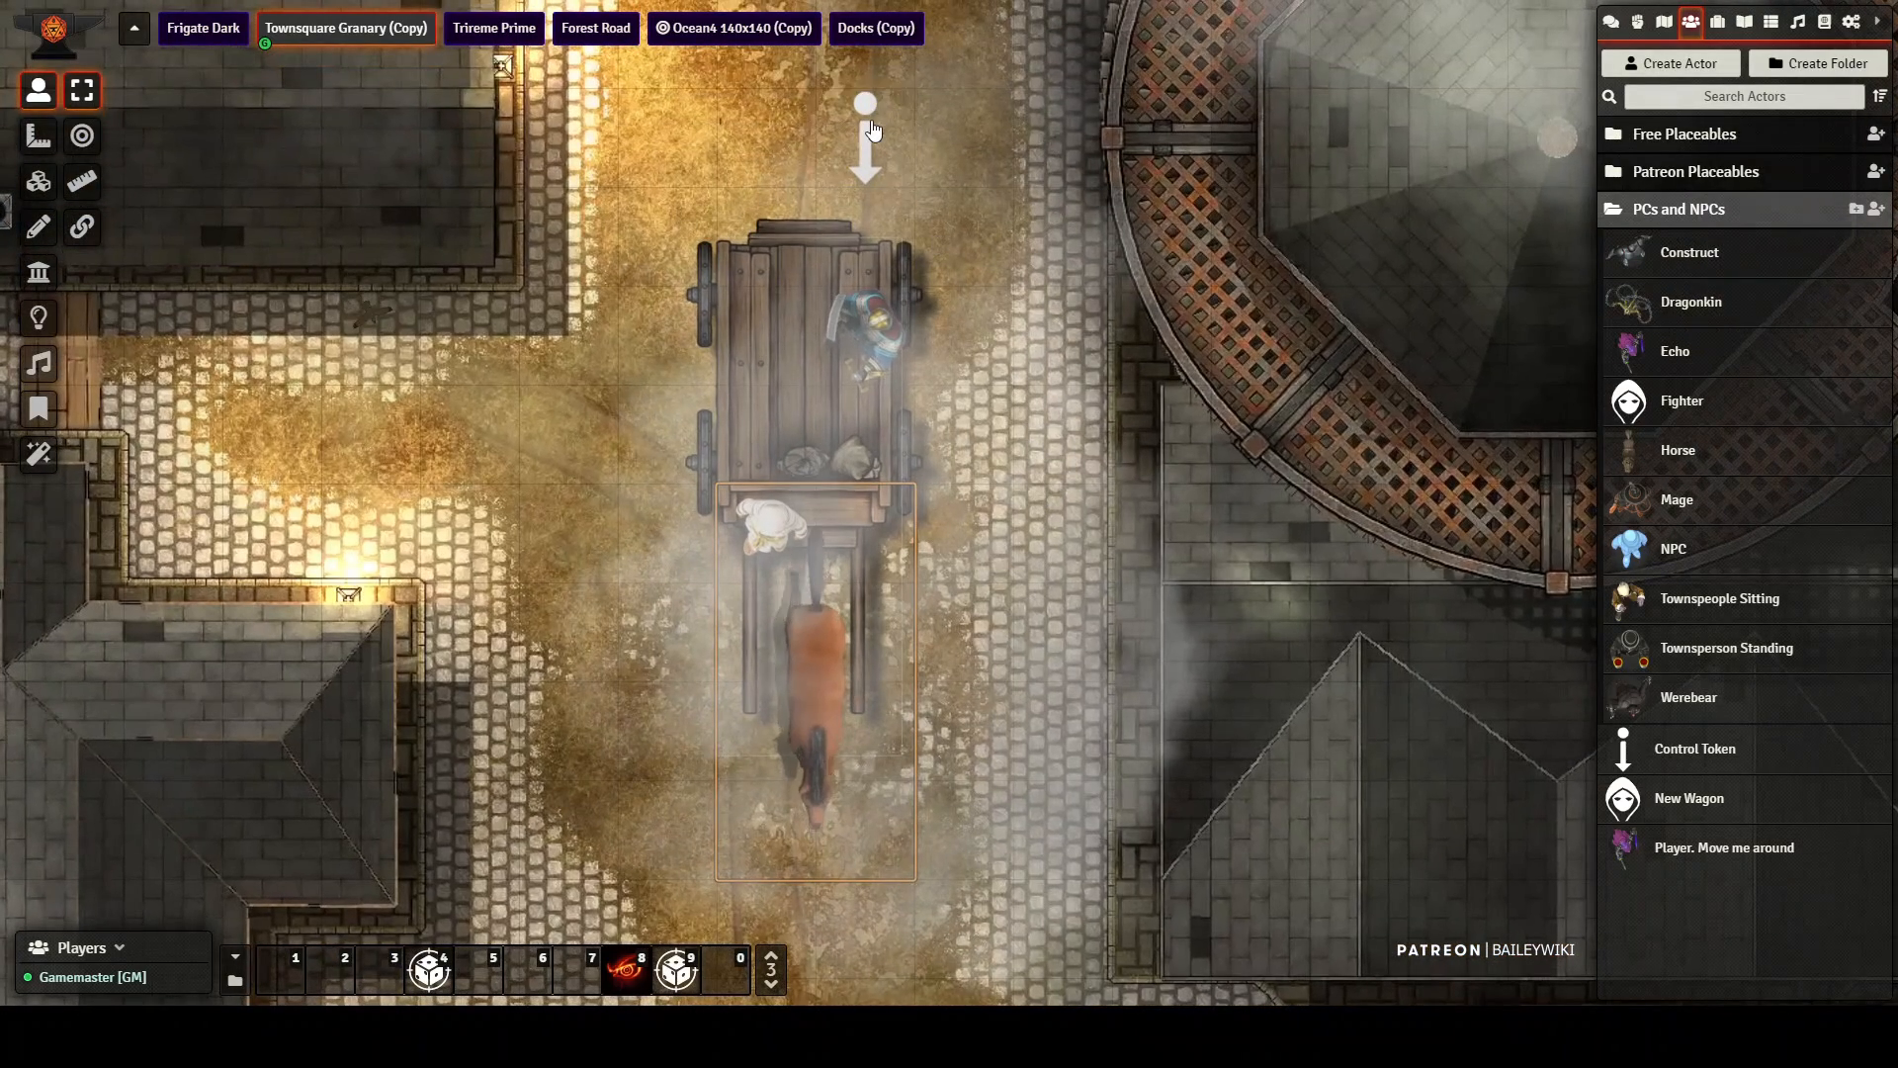
left_click_drag(973, 394, 964, 236)
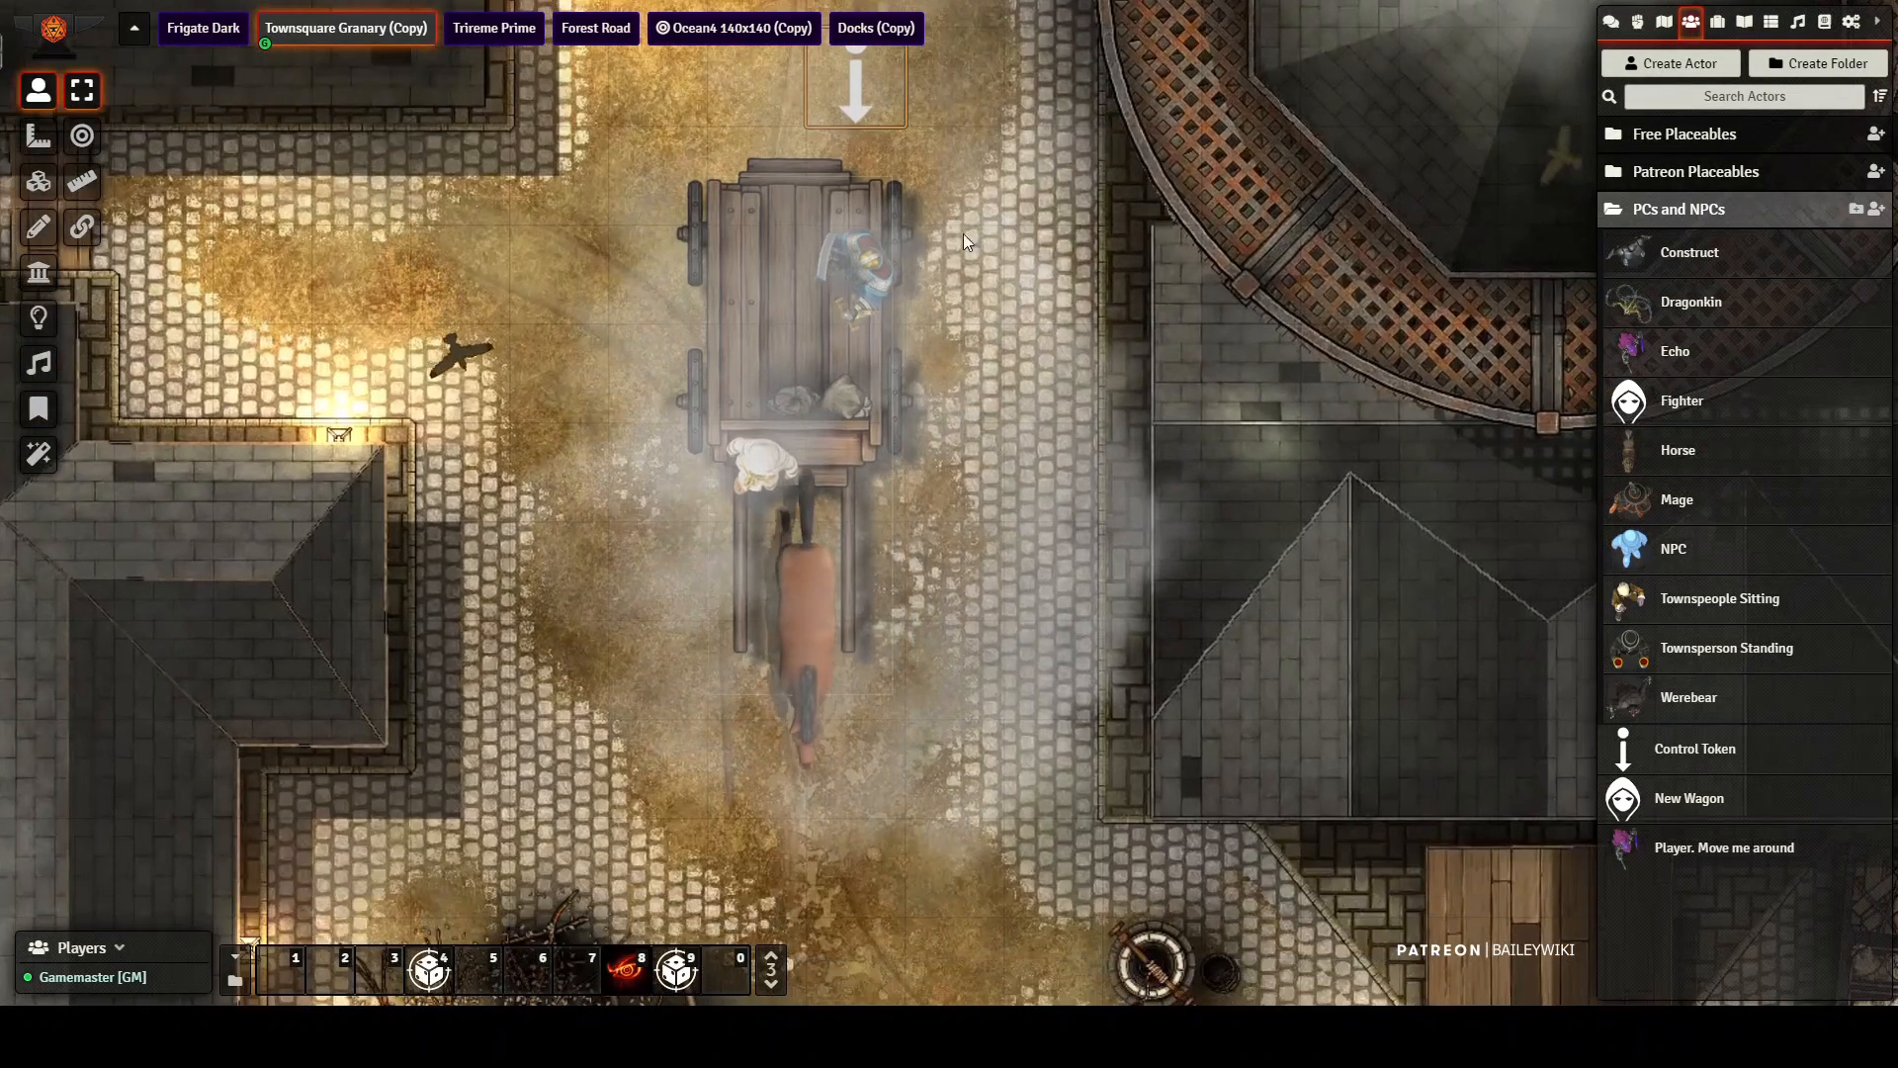
left_click_drag(845, 270, 881, 241)
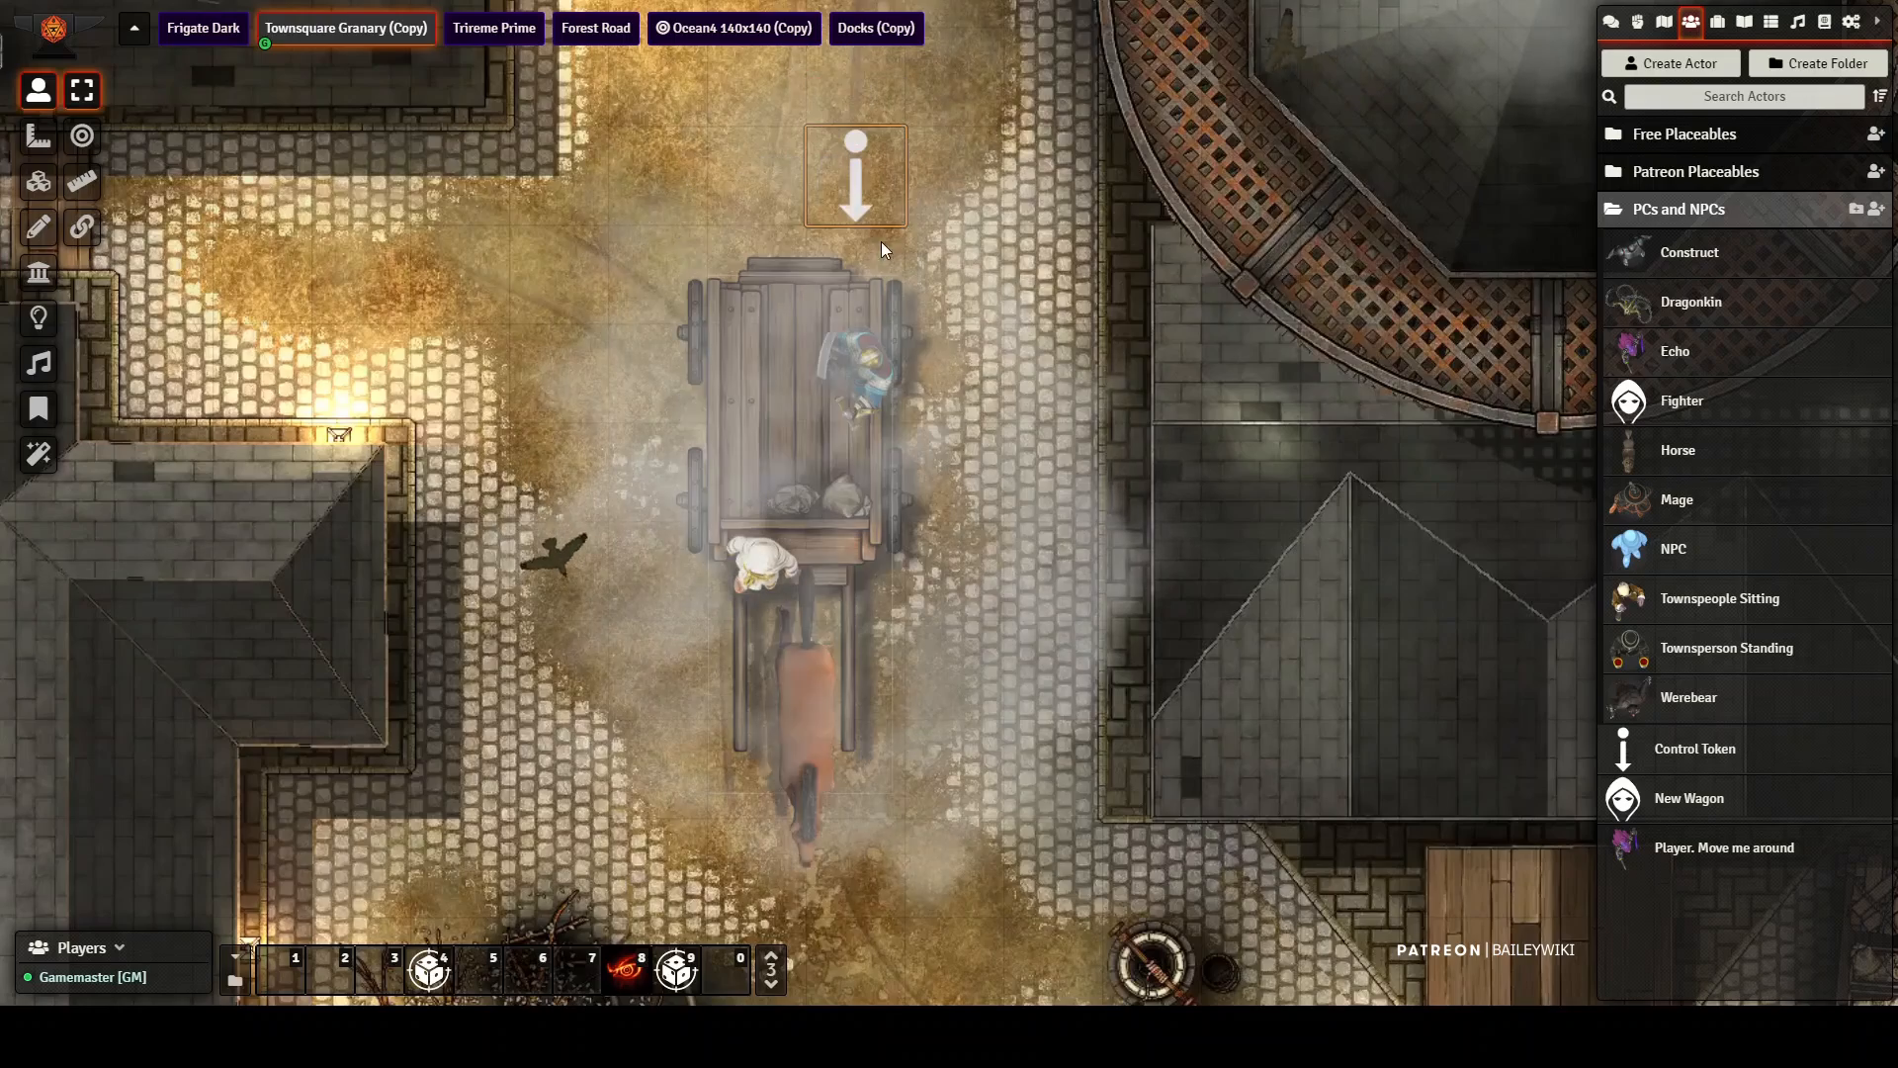
mouse_move(998, 442)
left_mouse_down()
mouse_move(952, 229)
mouse_move(963, 442)
left_mouse_up()
left_click_drag(975, 63, 1086, 160)
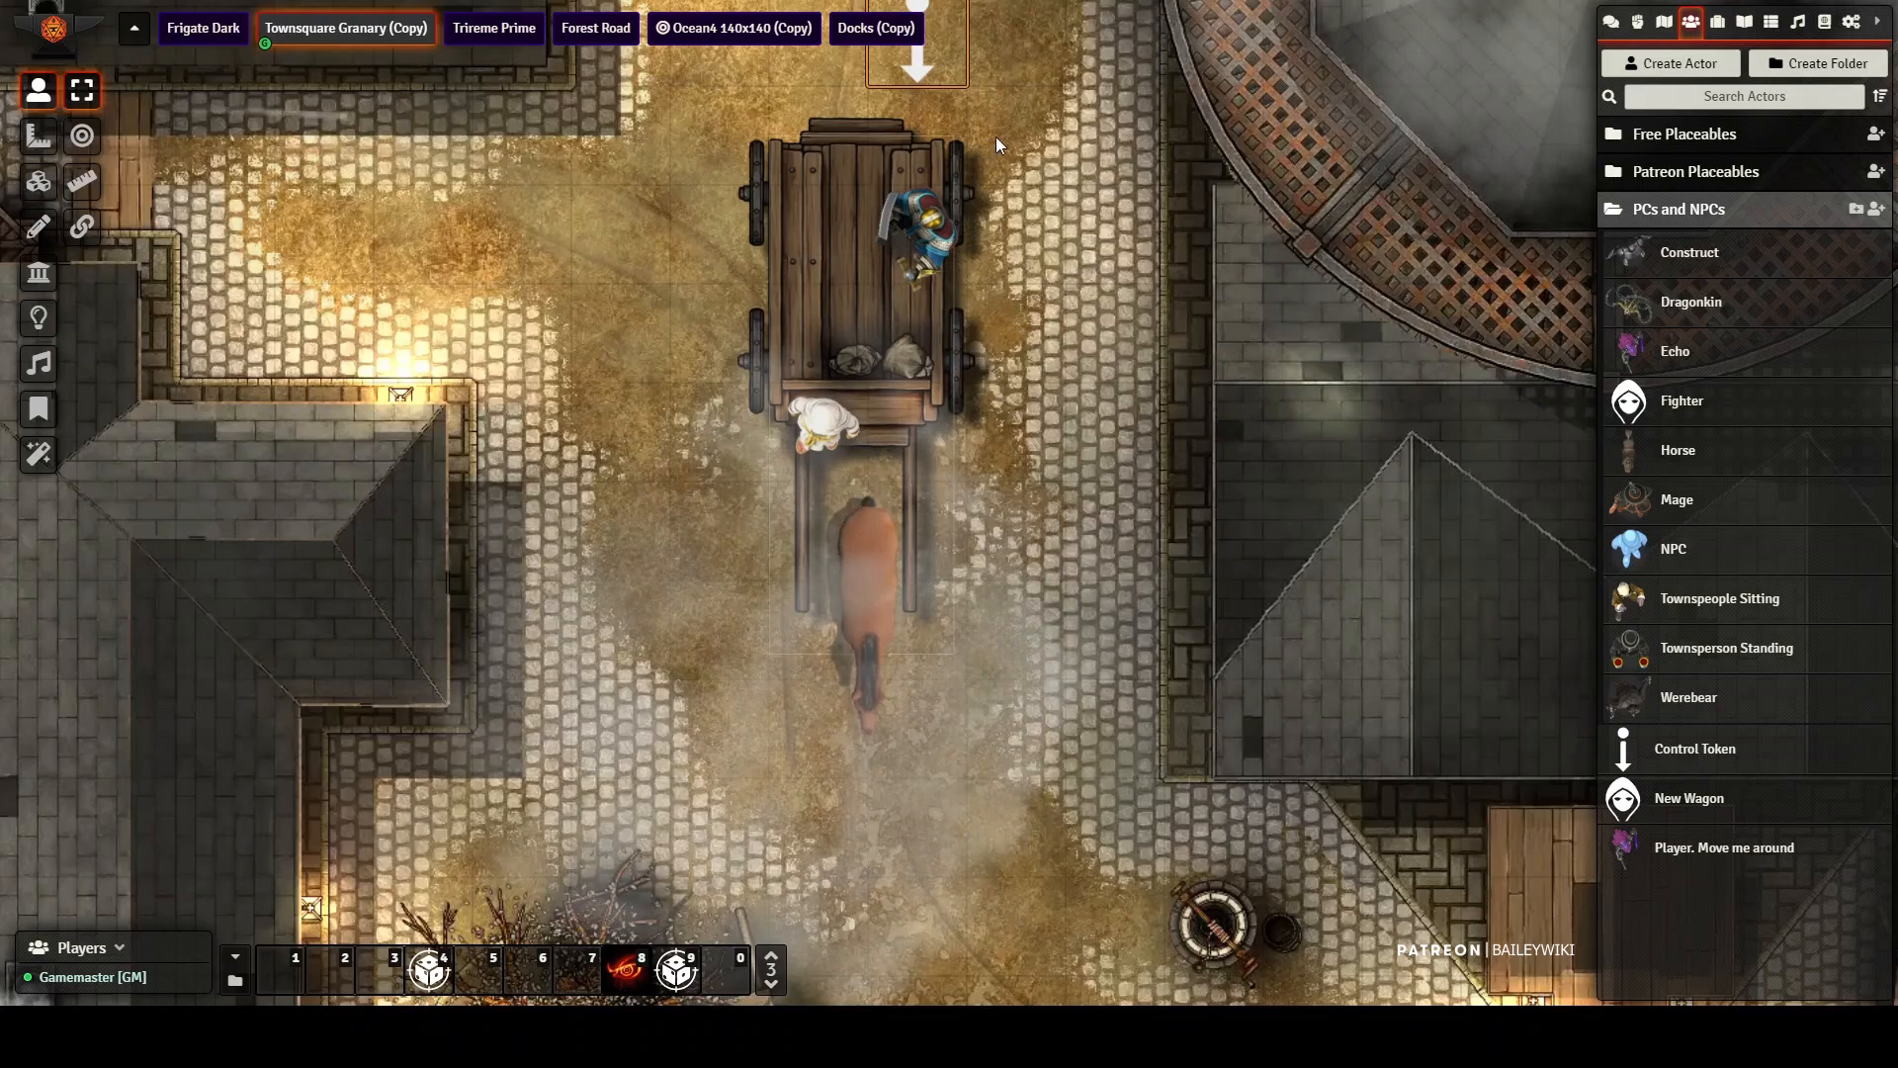
left_click_drag(997, 146, 988, 401)
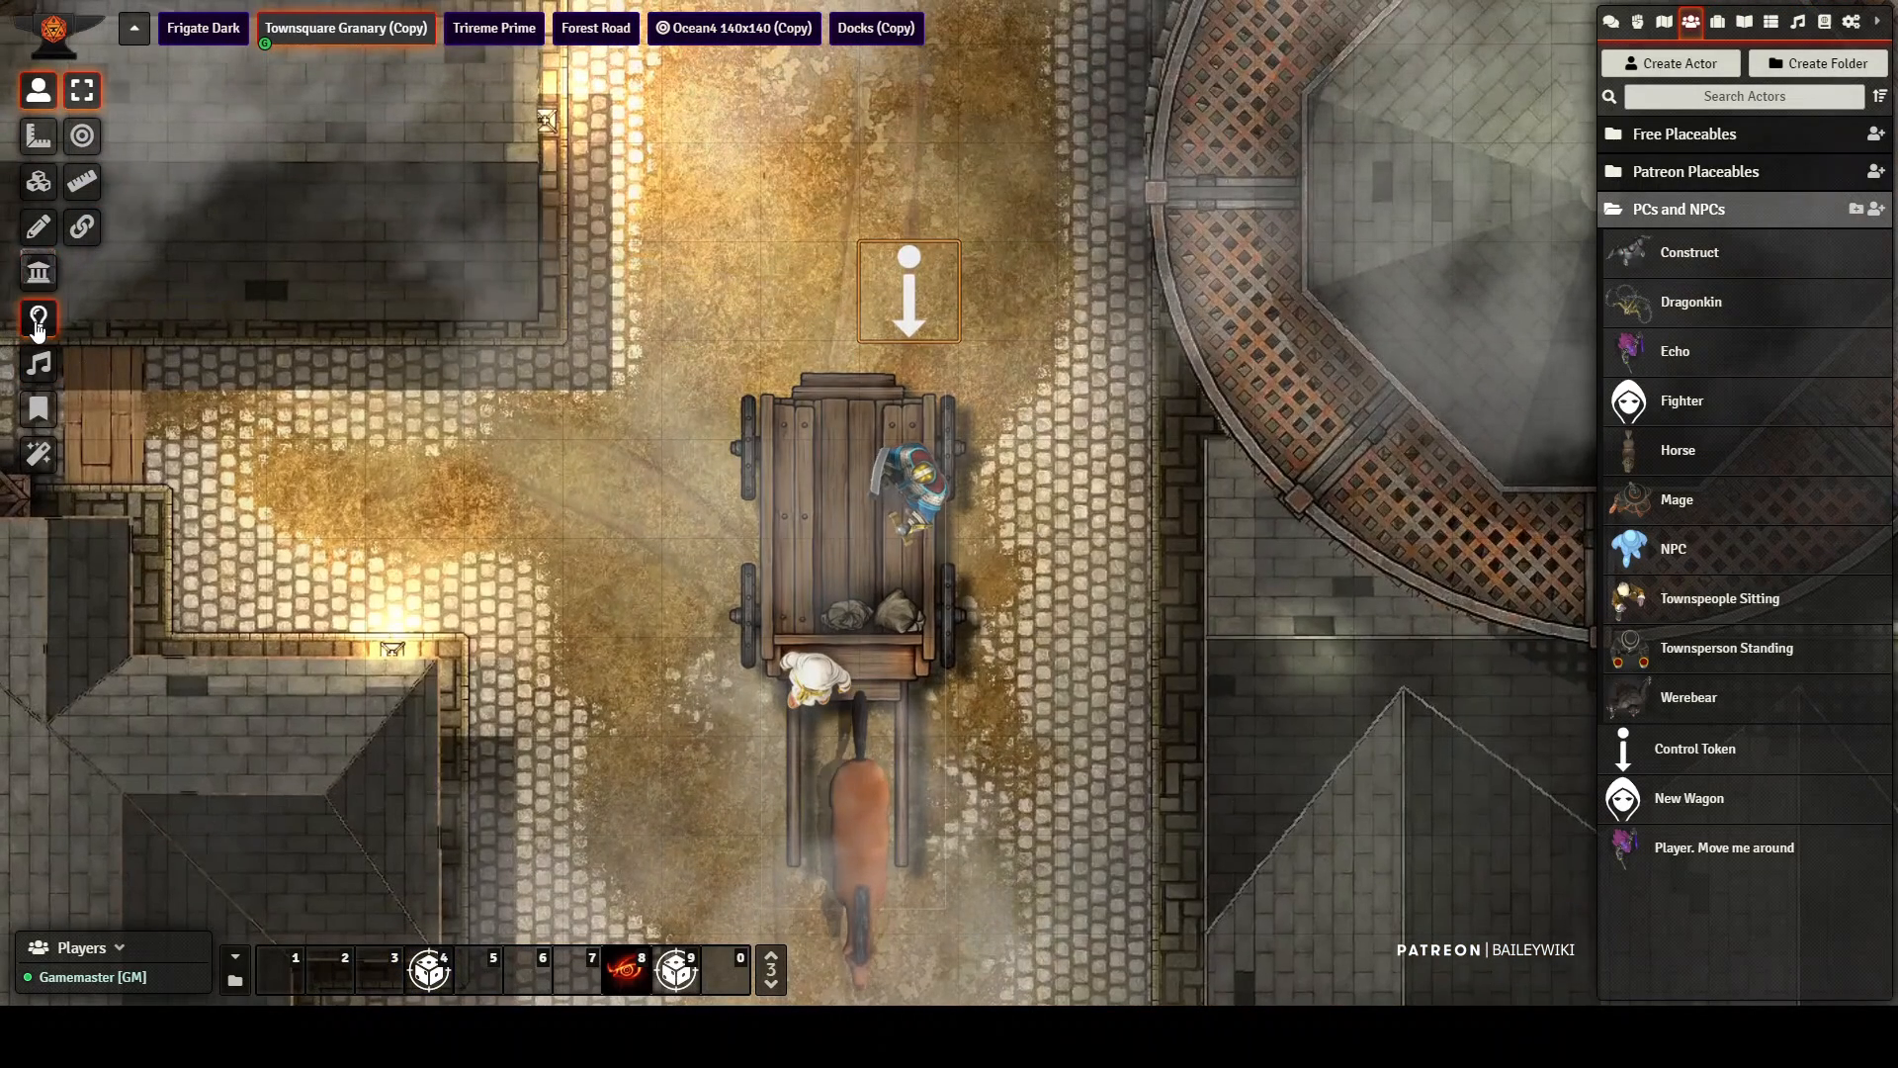
Step: Open the wagon drawing's vehicle settings and set its capture of drawings, tiles and walls to None
left_click(37, 229)
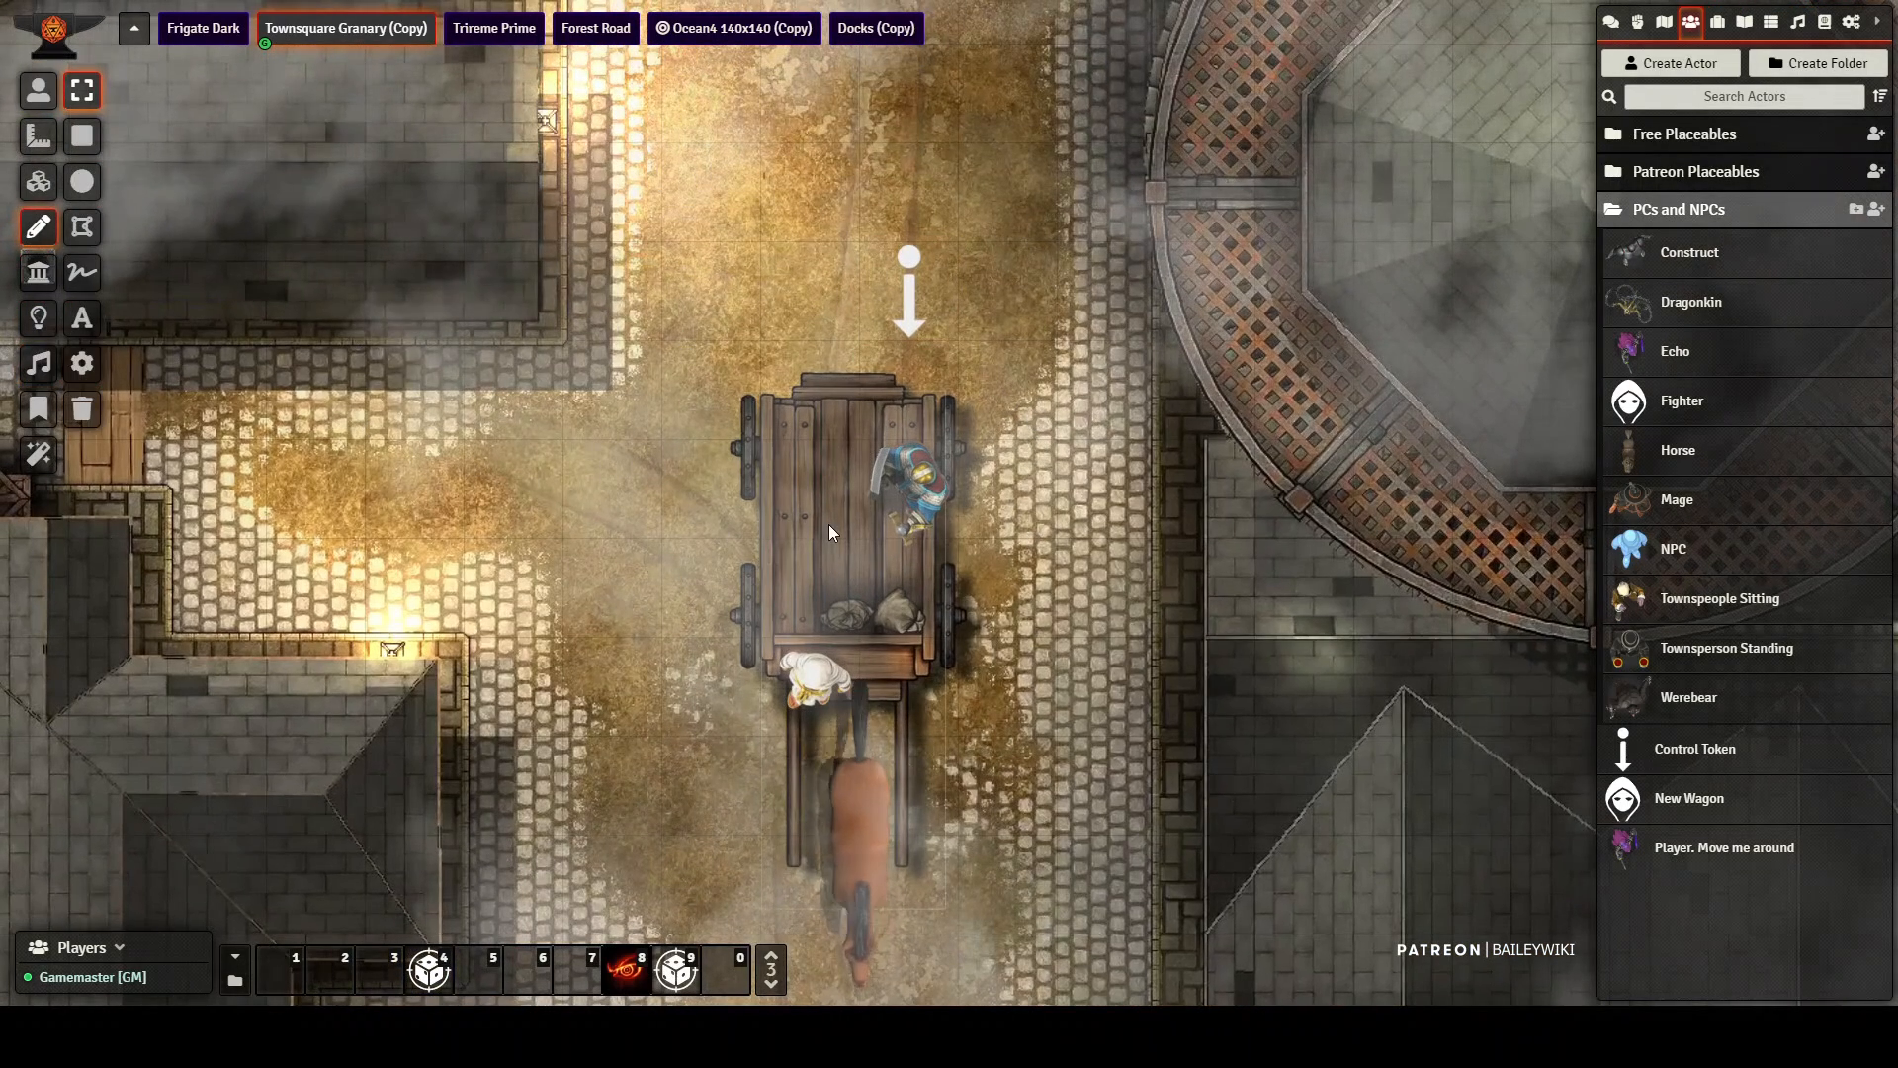
left_click(828, 529)
right_click(828, 529)
double_click(828, 524)
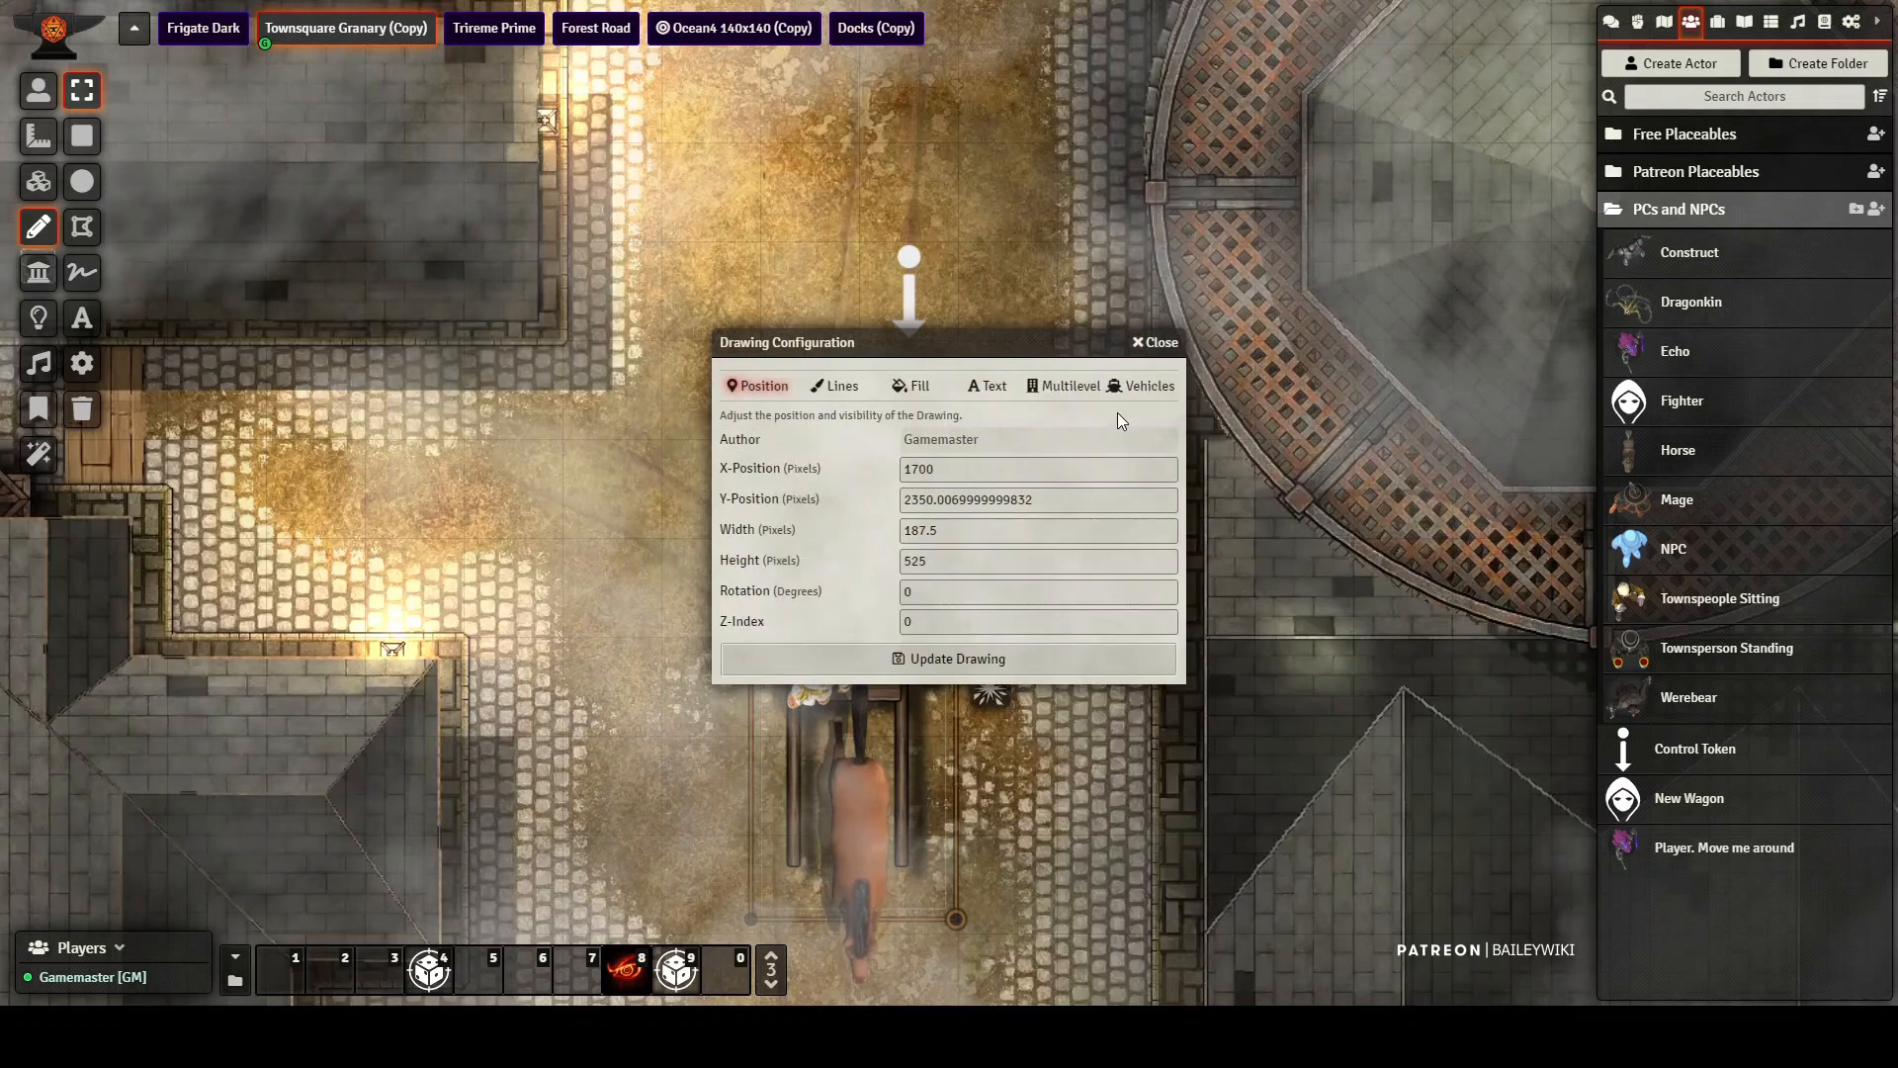
left_click(1145, 388)
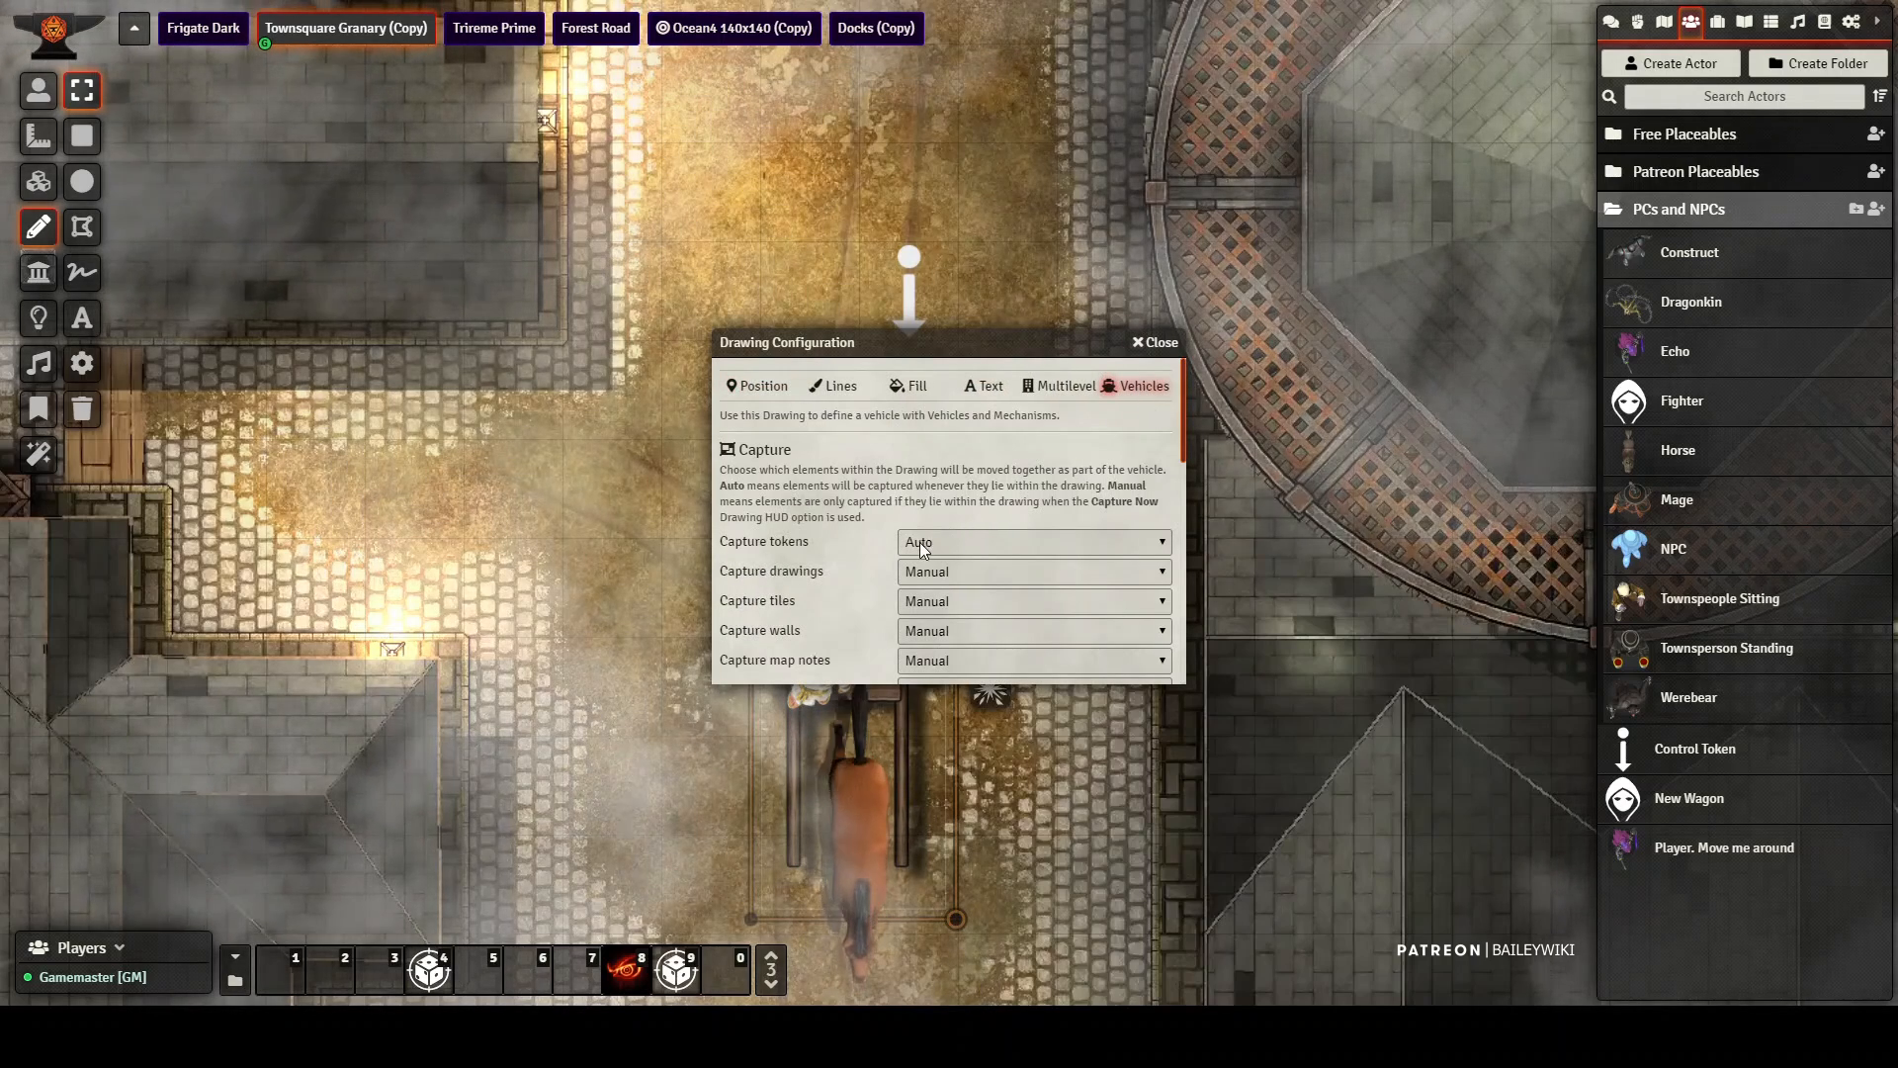
left_click(961, 574)
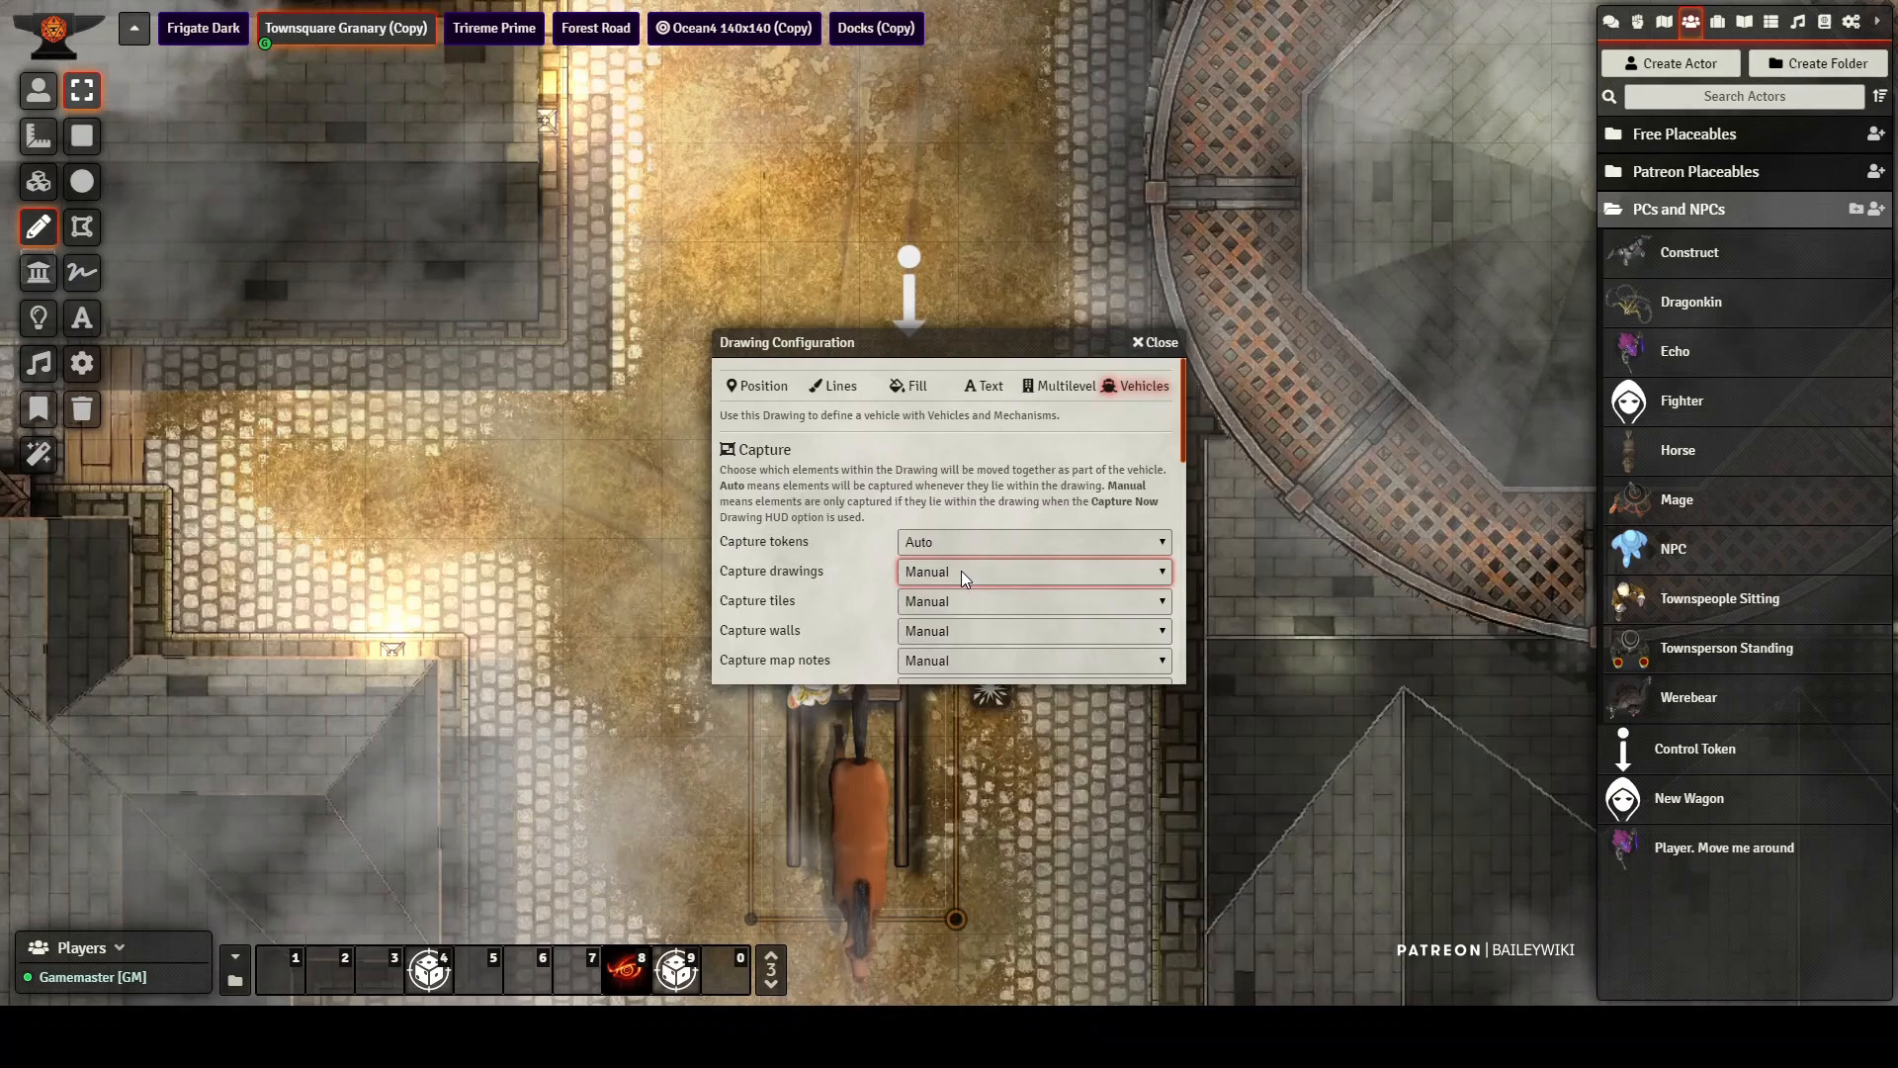
left_click(926, 603)
left_click(940, 603)
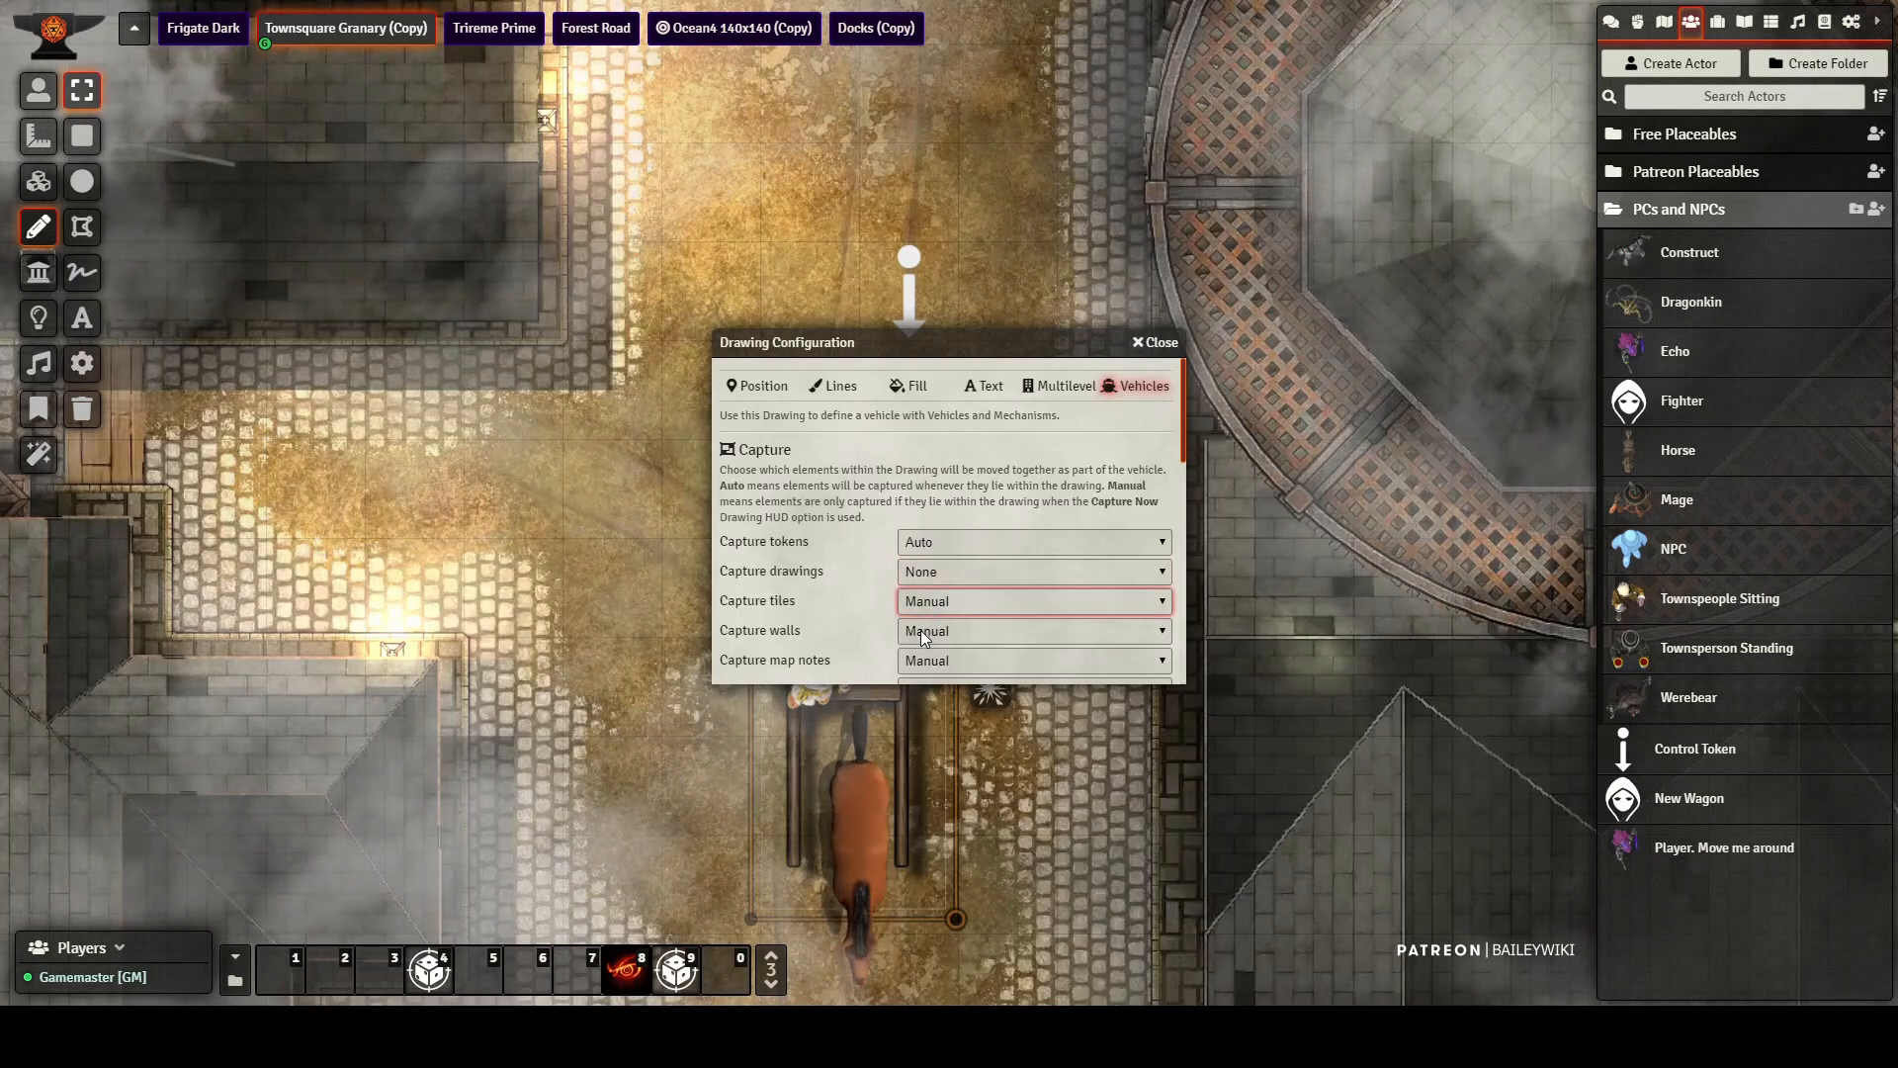
left_click(934, 630)
left_click(933, 631)
left_click(917, 673)
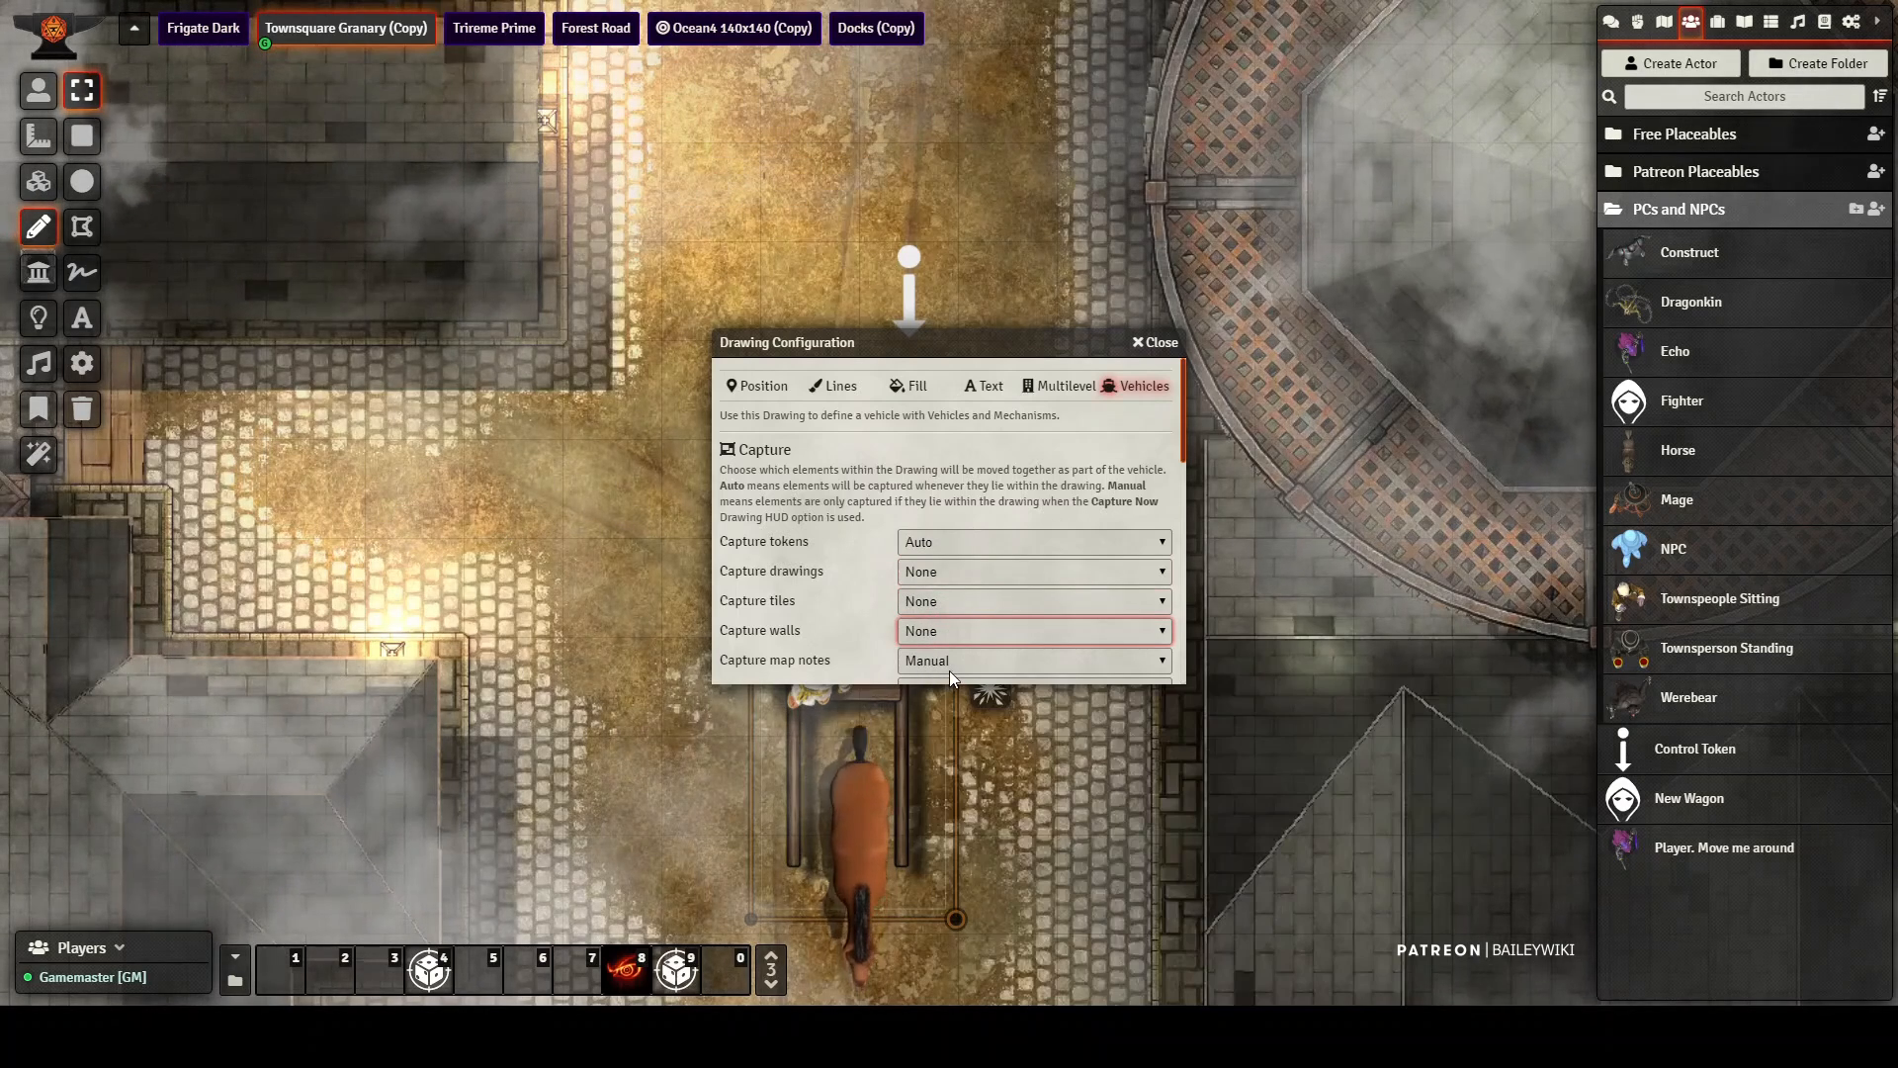
Step: Set the wagon drawing's capture of map notes, lights and sounds to None
left_click(949, 670)
left_click(880, 641)
scroll(879, 640, "down", 3)
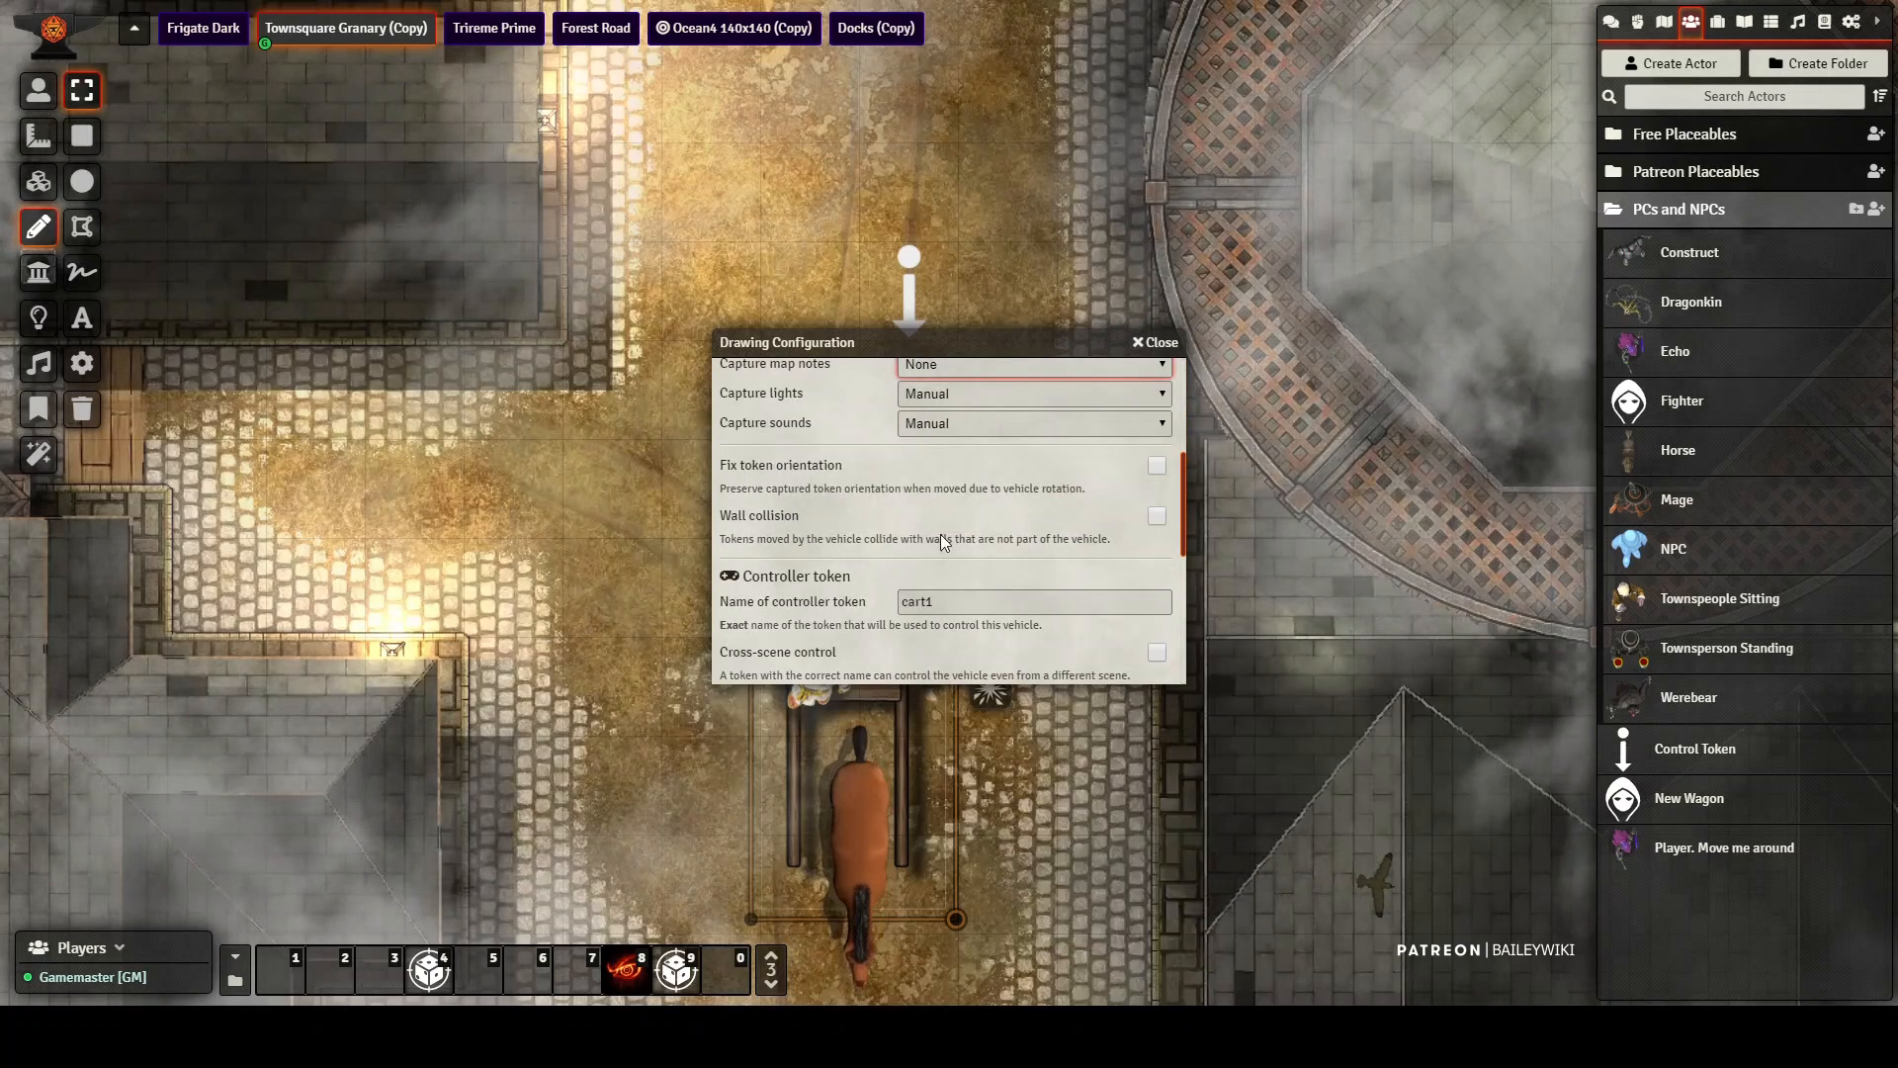
left_click(952, 396)
left_click(941, 421)
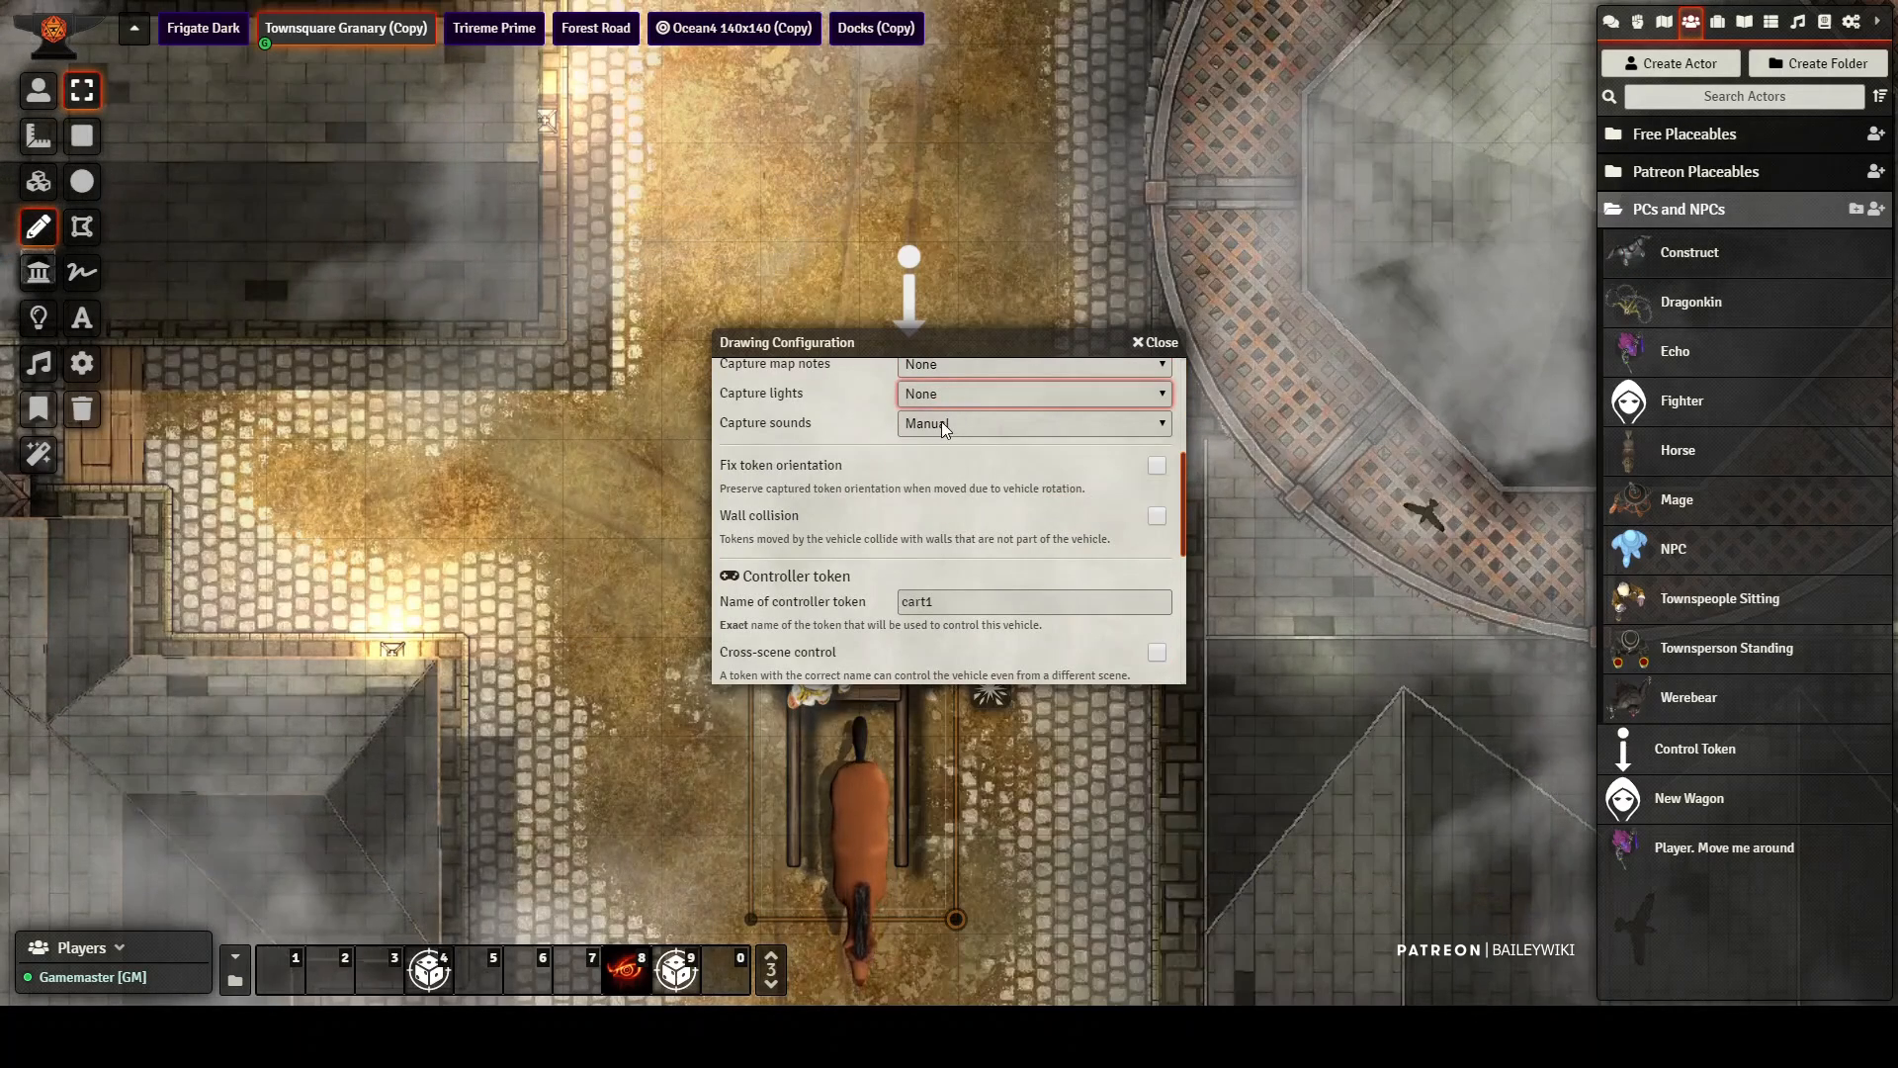
left_click(945, 433)
left_click(930, 465)
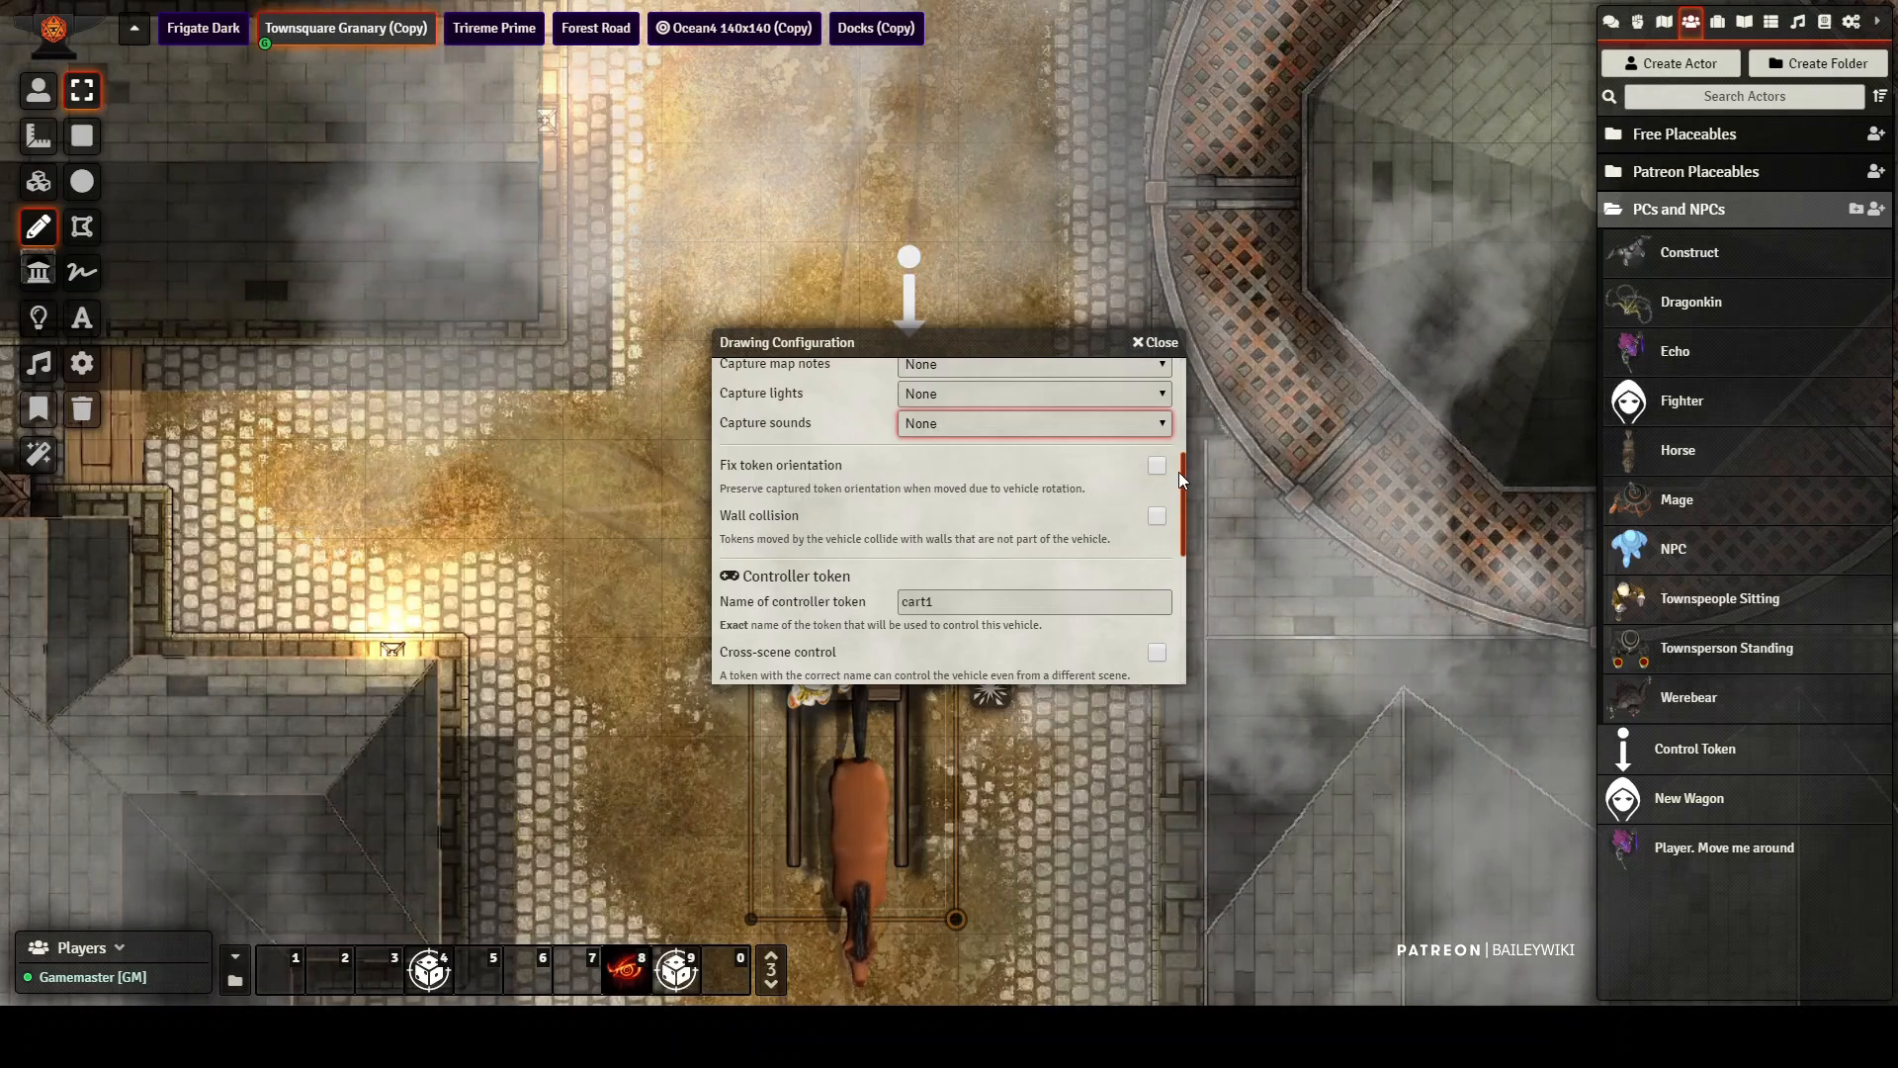
Step: Clear the controller token name in the wagon drawing's vehicle settings and update the drawing
left_click_drag(1181, 495, 1176, 532)
left_click(848, 489)
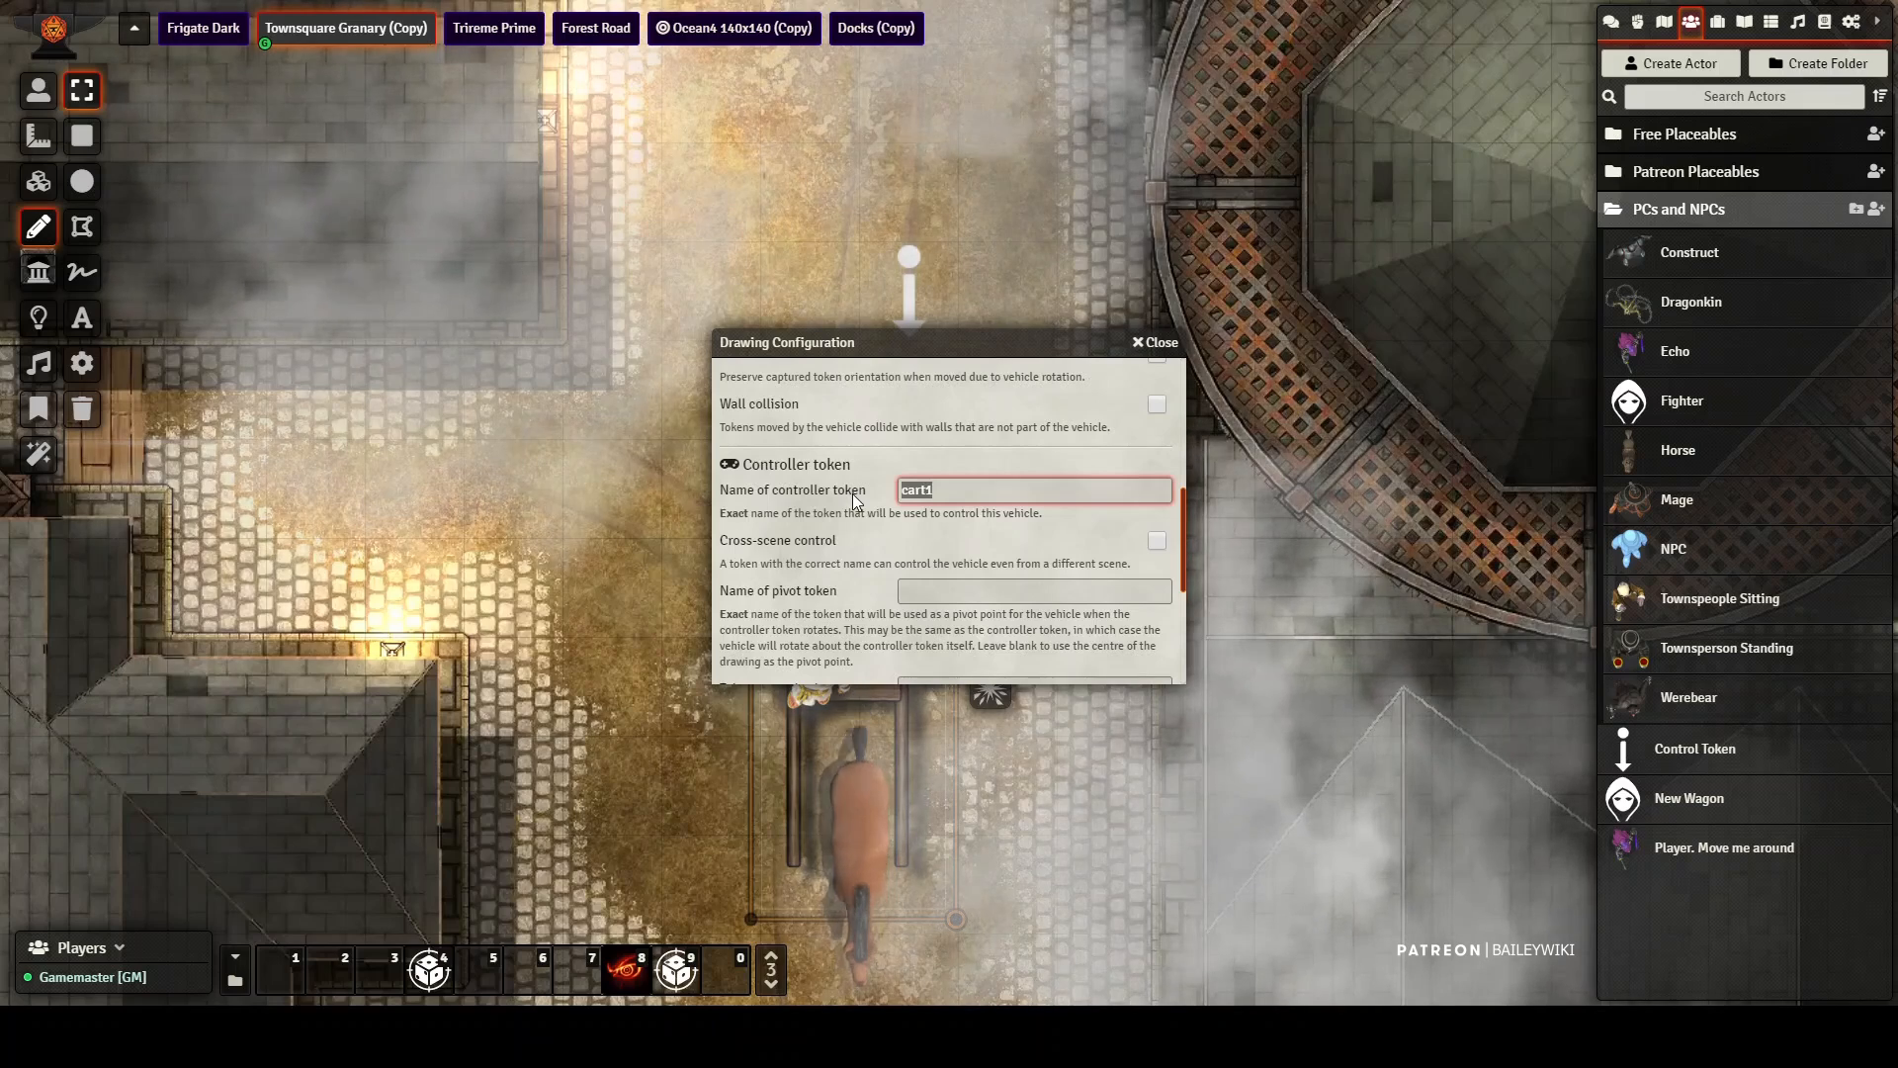
key("BackSpace")
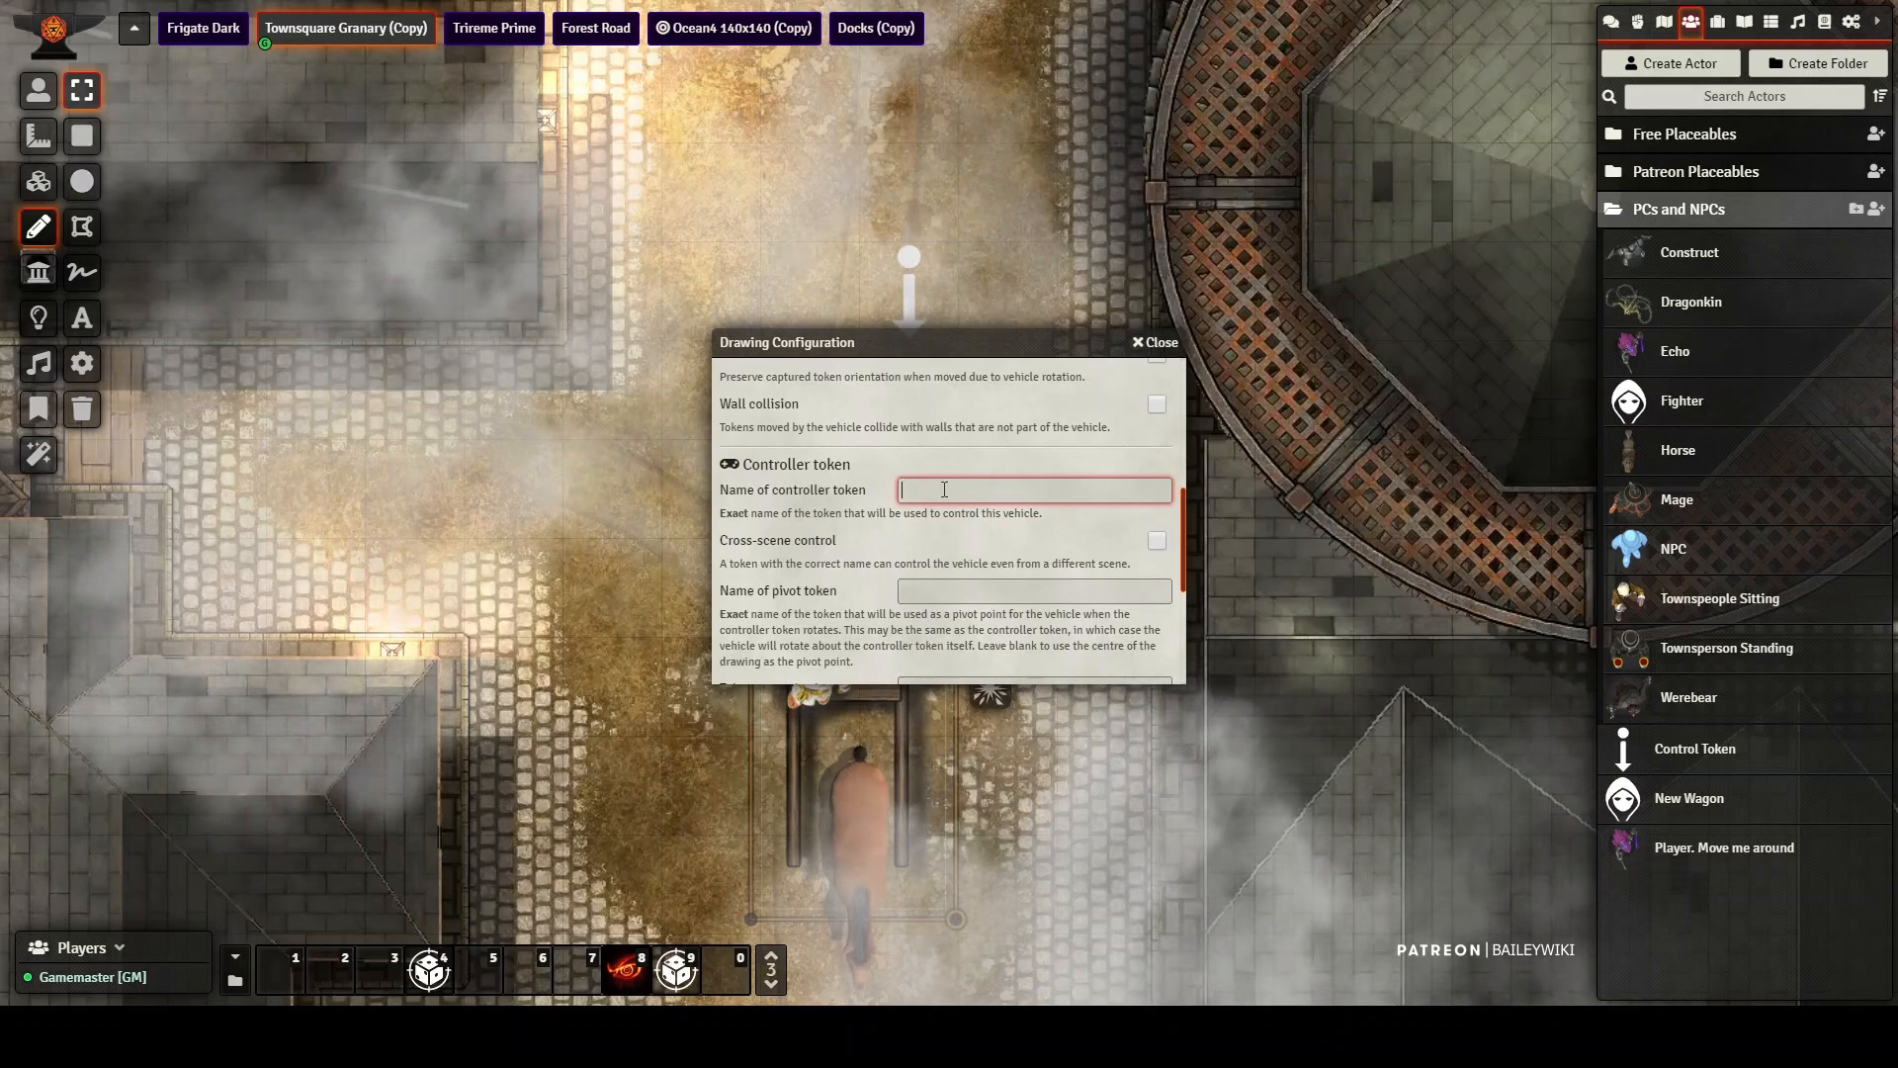
key("Tab")
key("Tab")
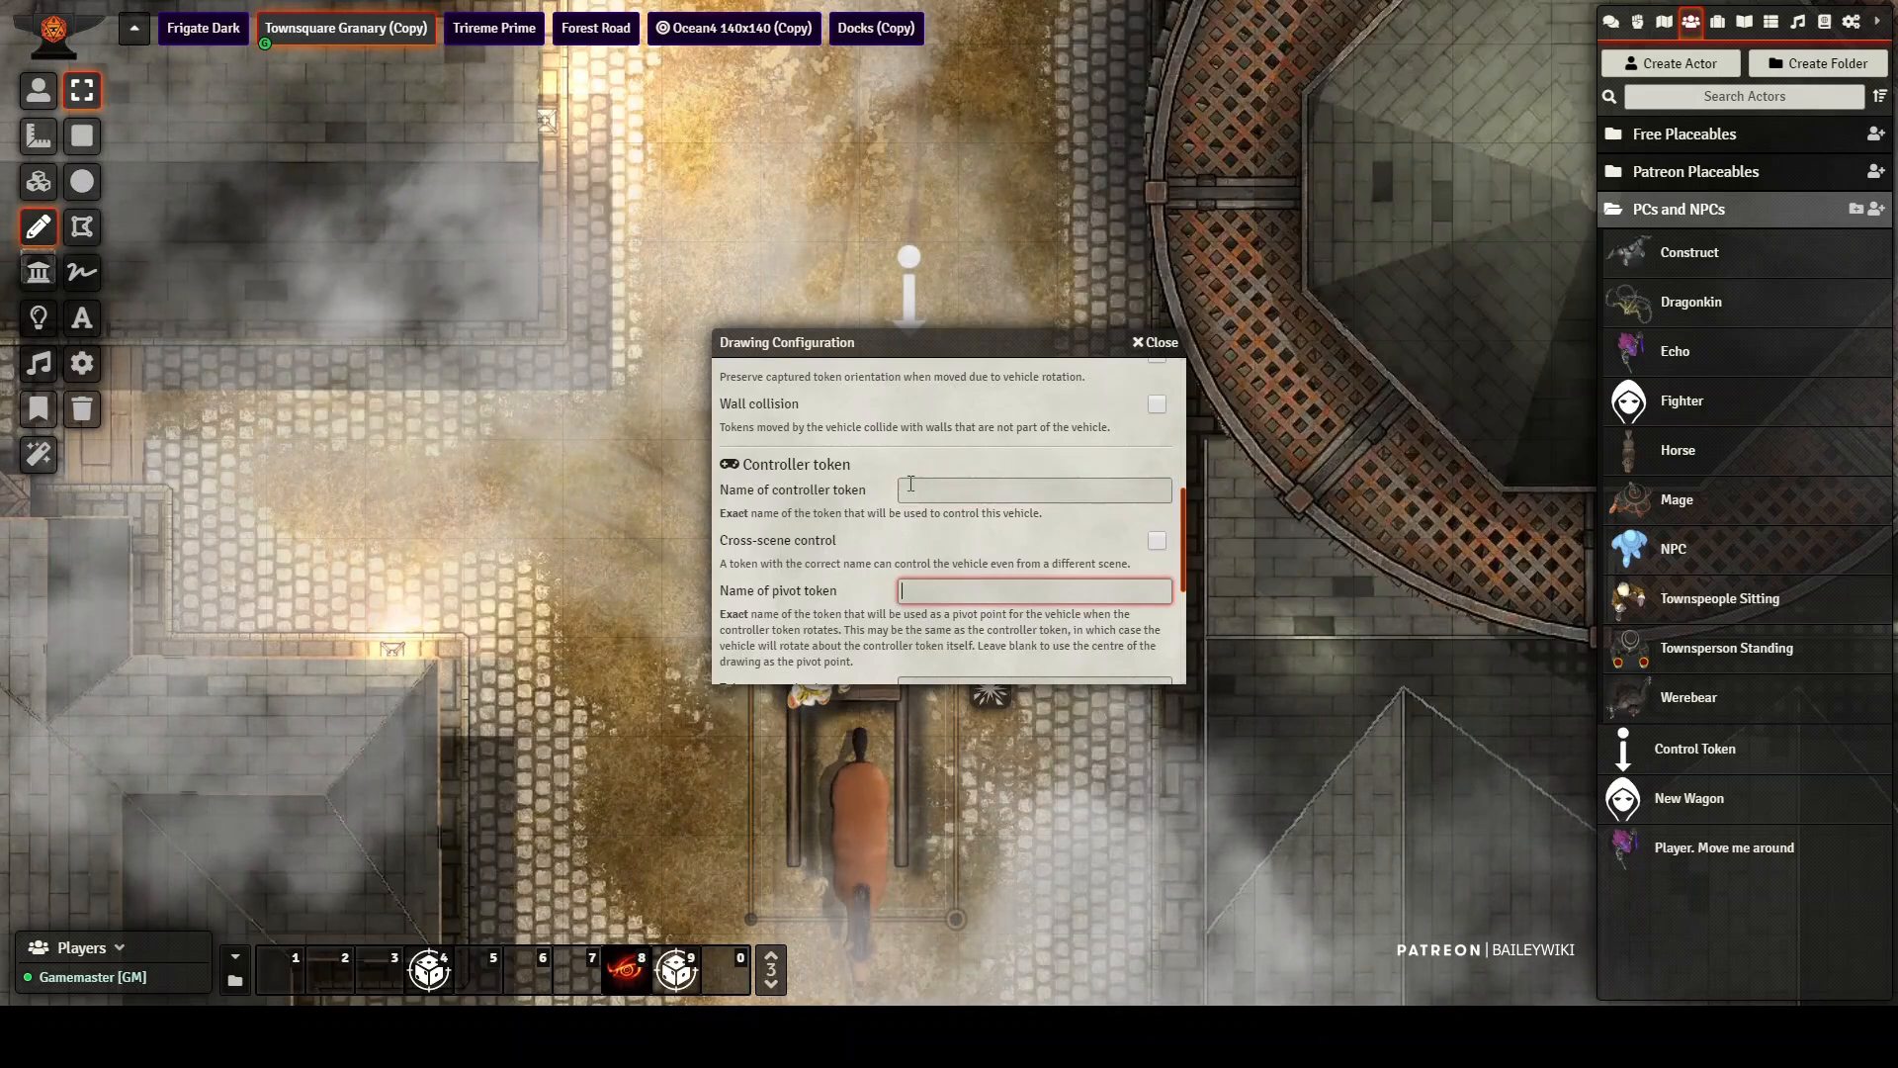
scroll(923, 509, "down", 3)
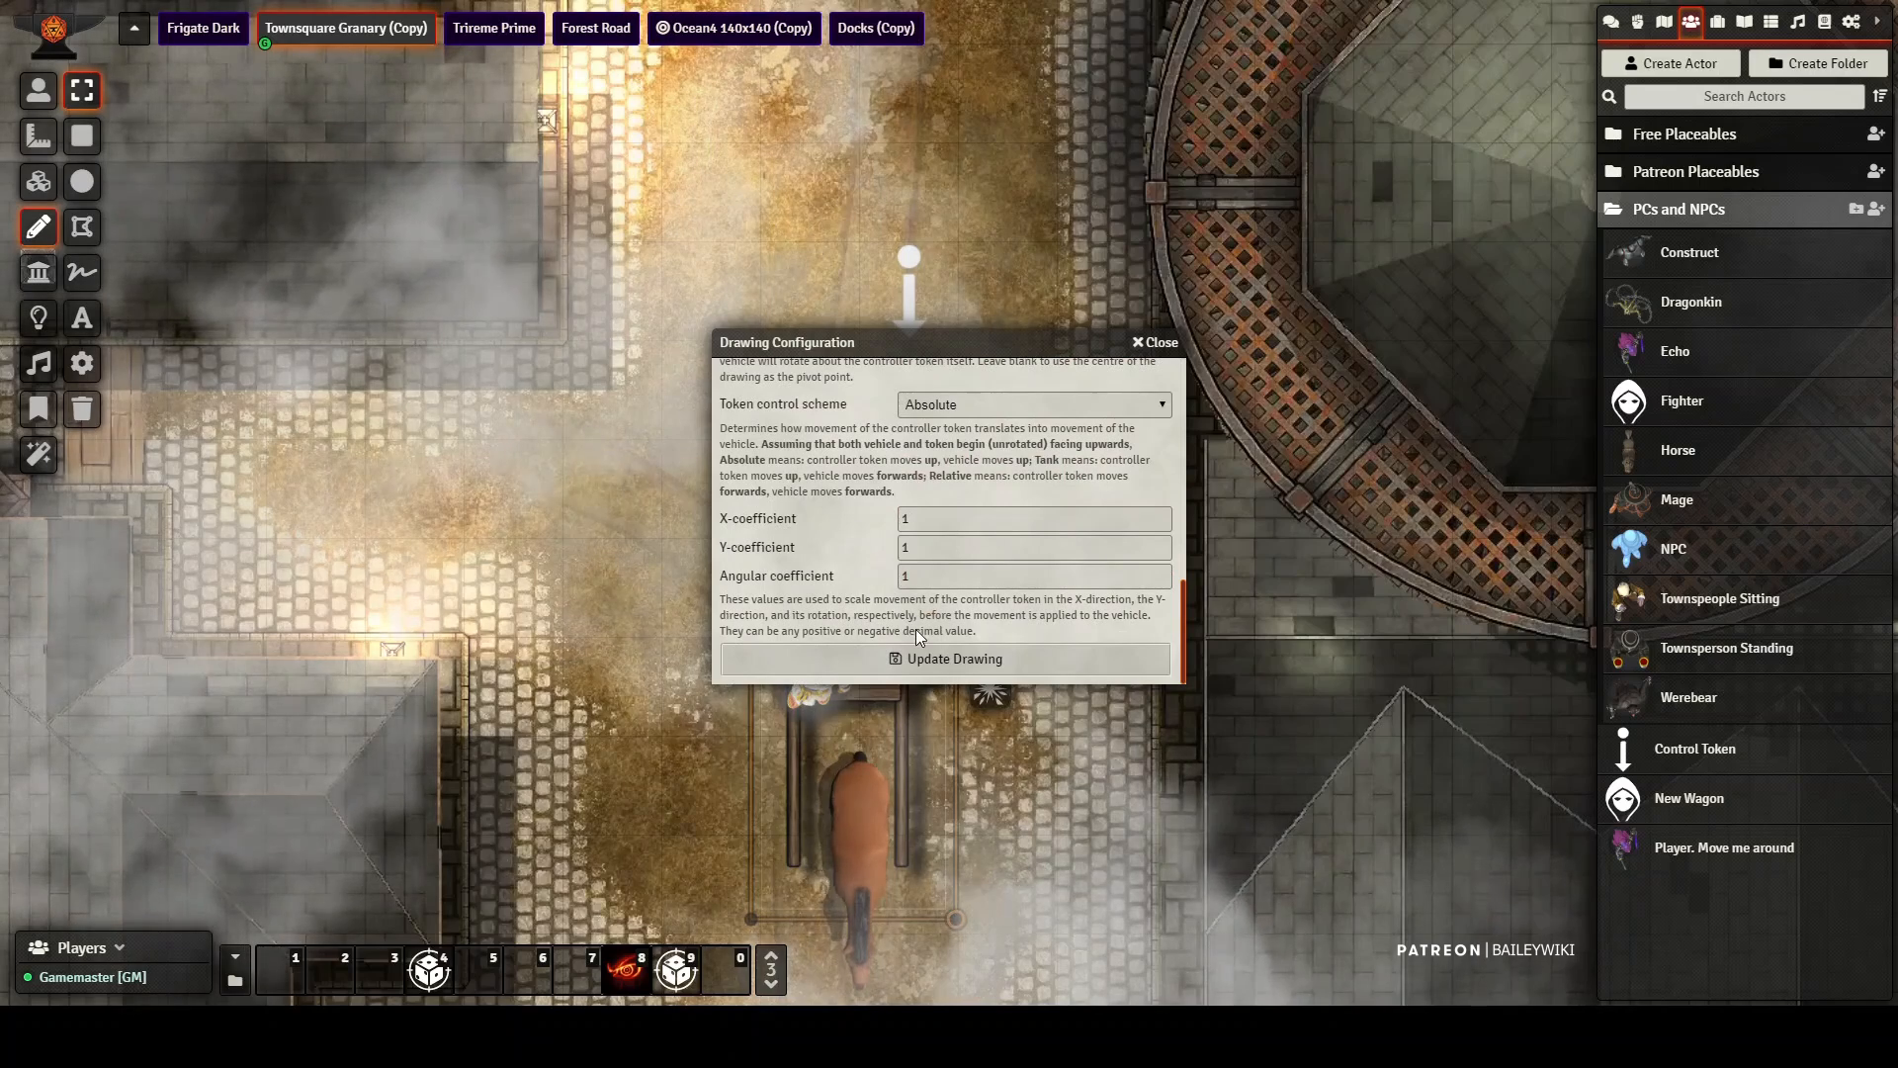
left_click(953, 660)
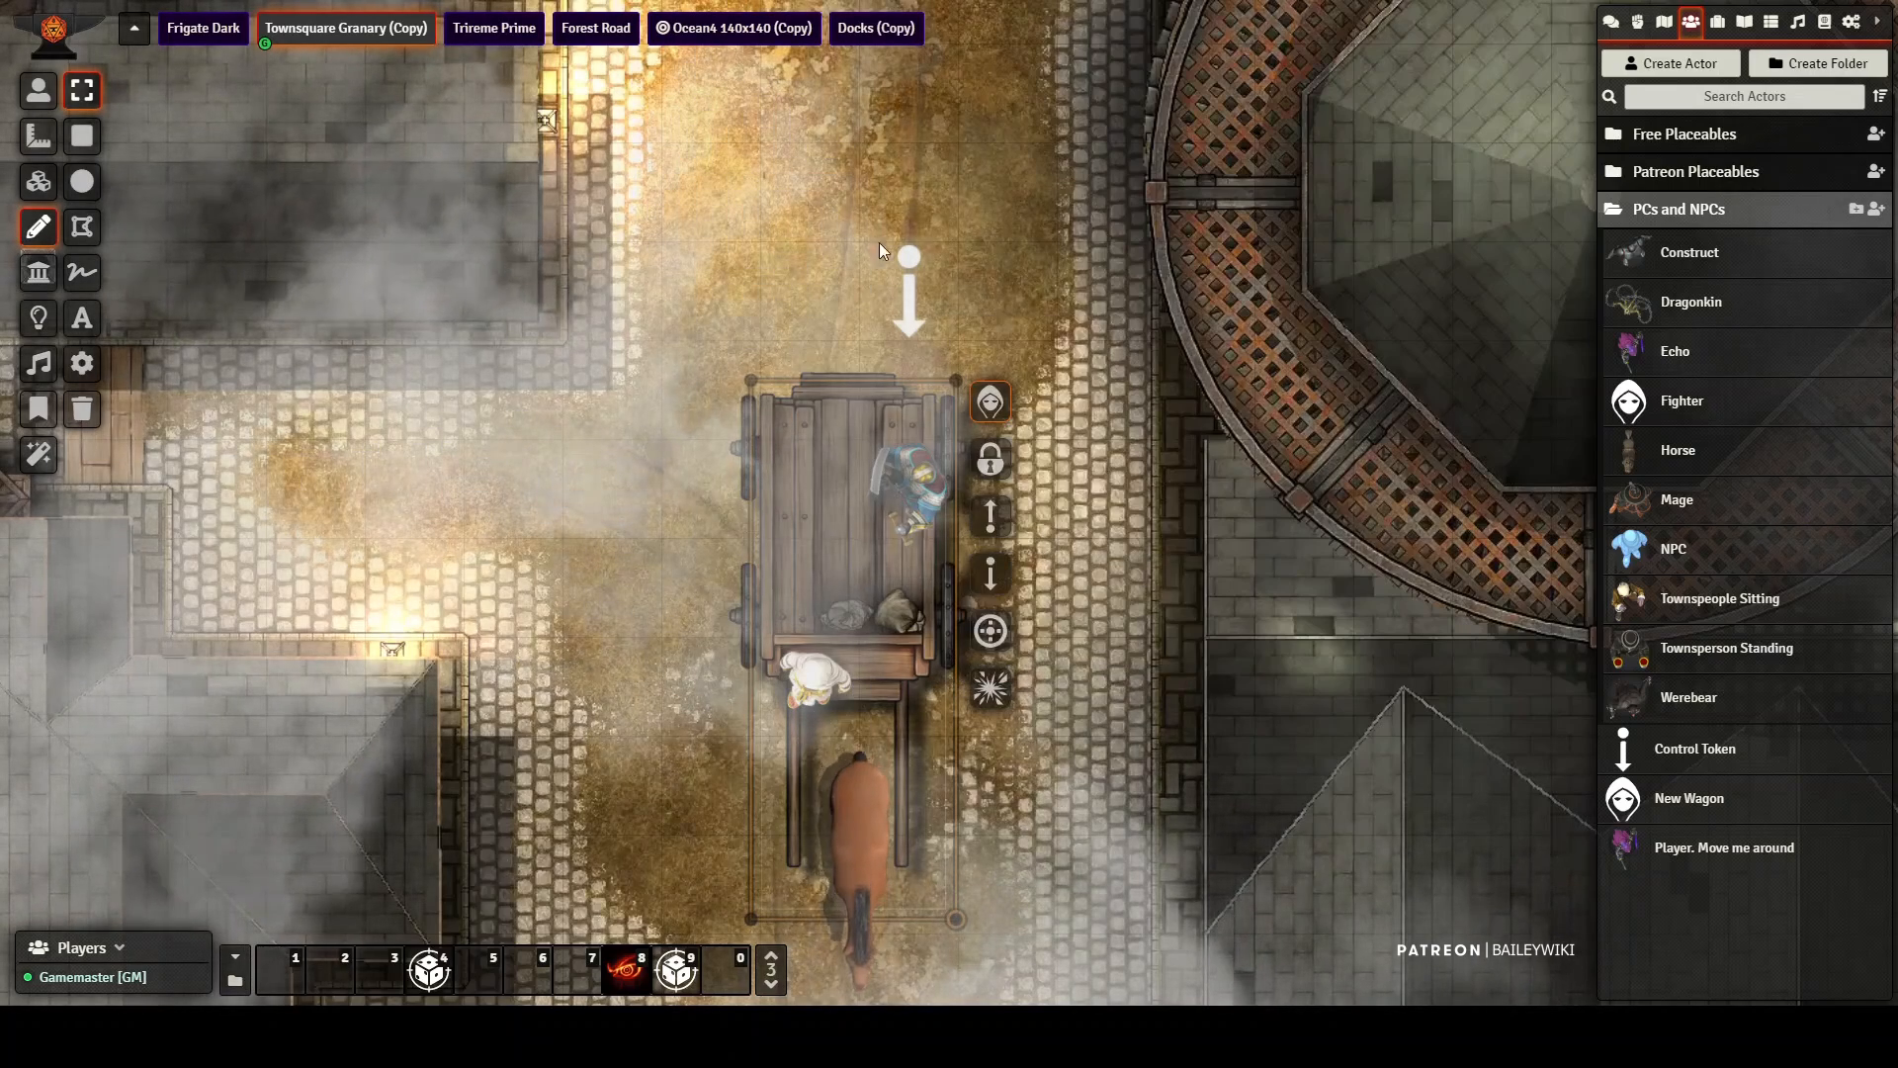
Step: Select the cart1 token and start attaching scene elements to it
left_click(38, 90)
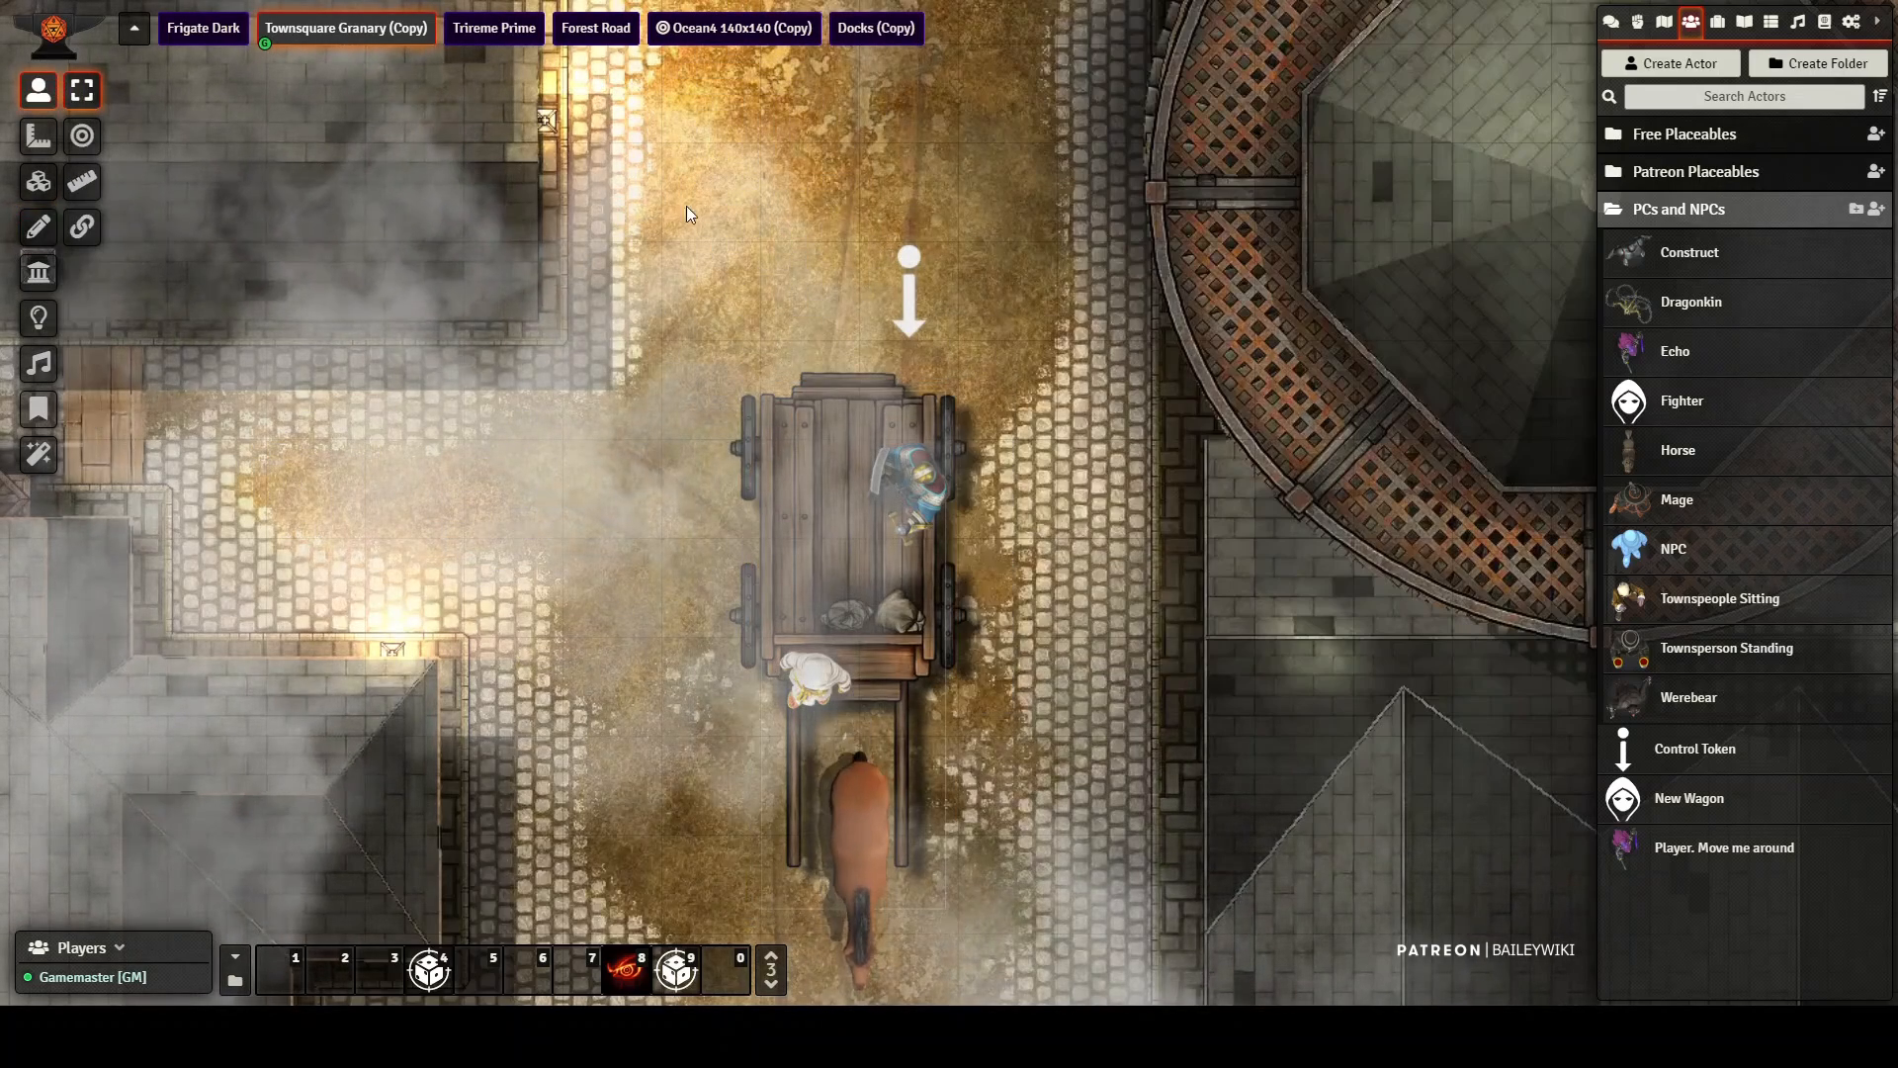
mouse_move(917, 288)
left_mouse_down()
mouse_move(911, 203)
mouse_move(906, 289)
left_mouse_up()
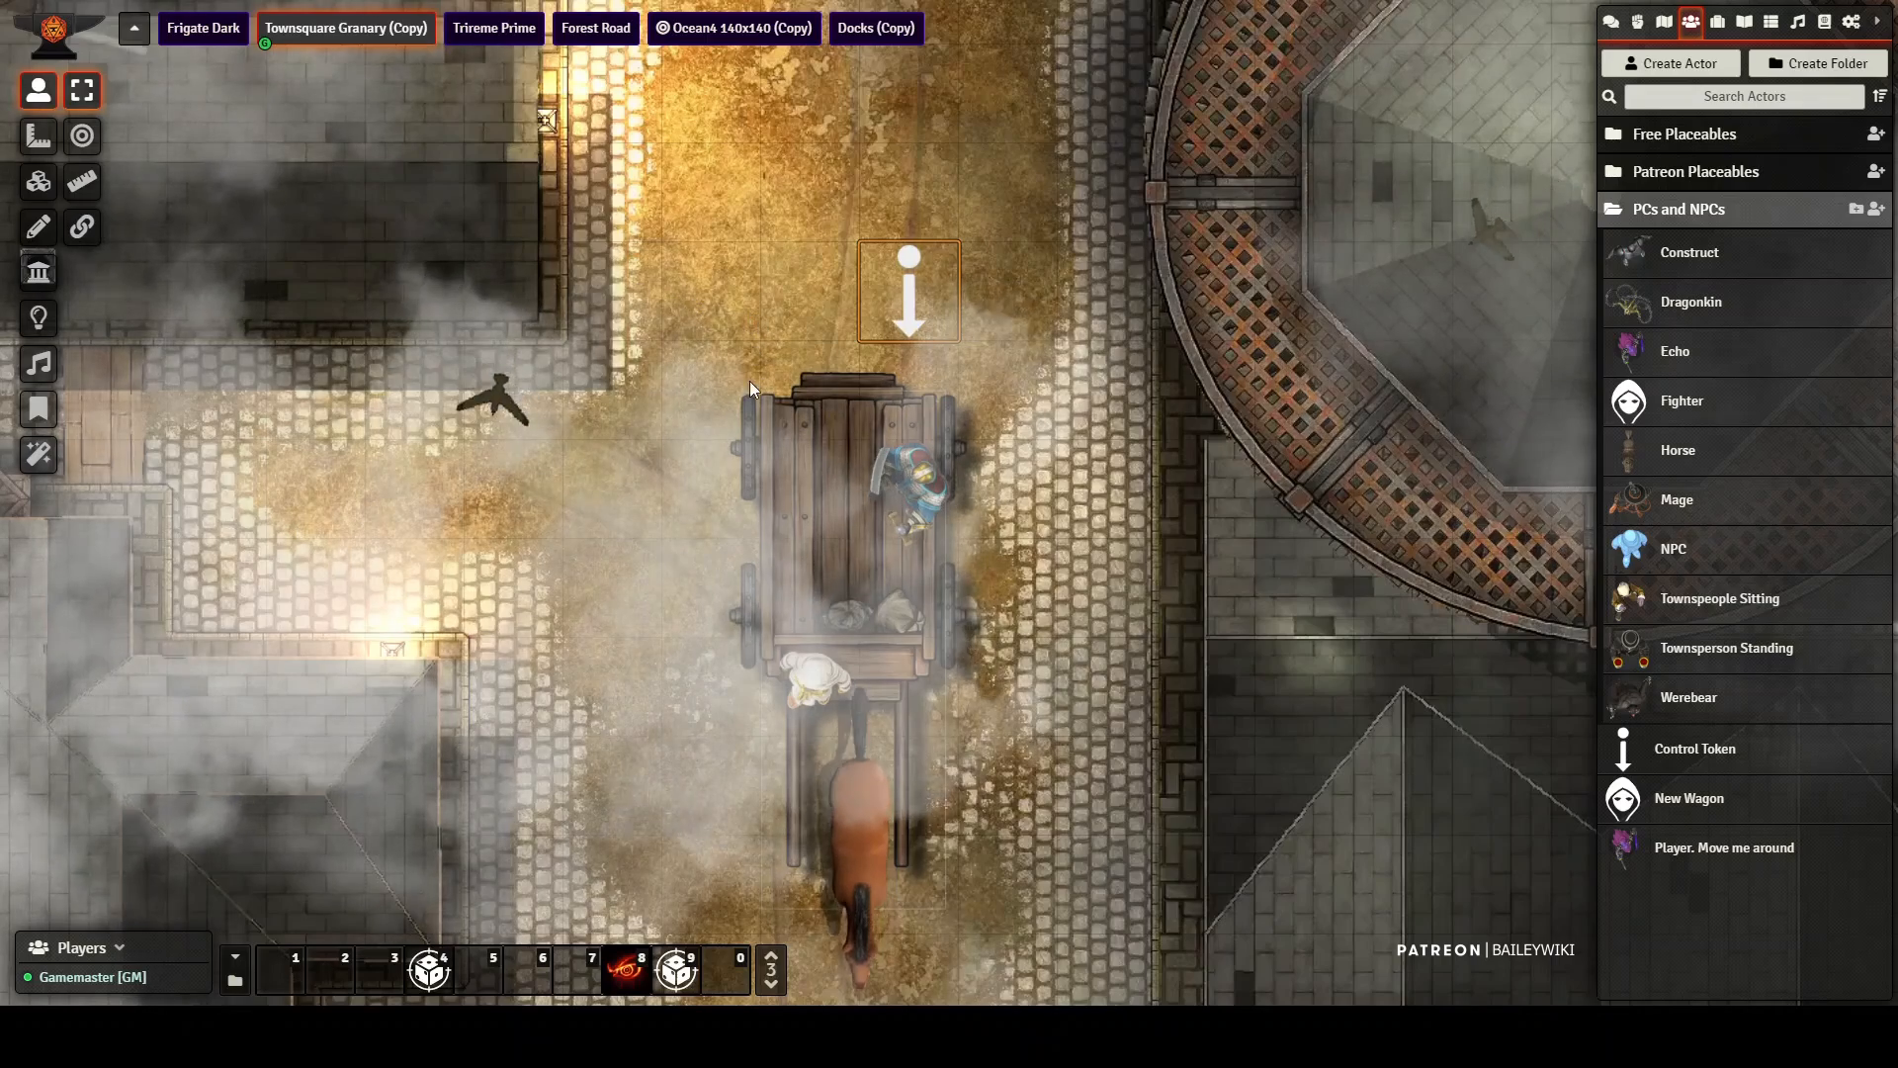
right_click(908, 293)
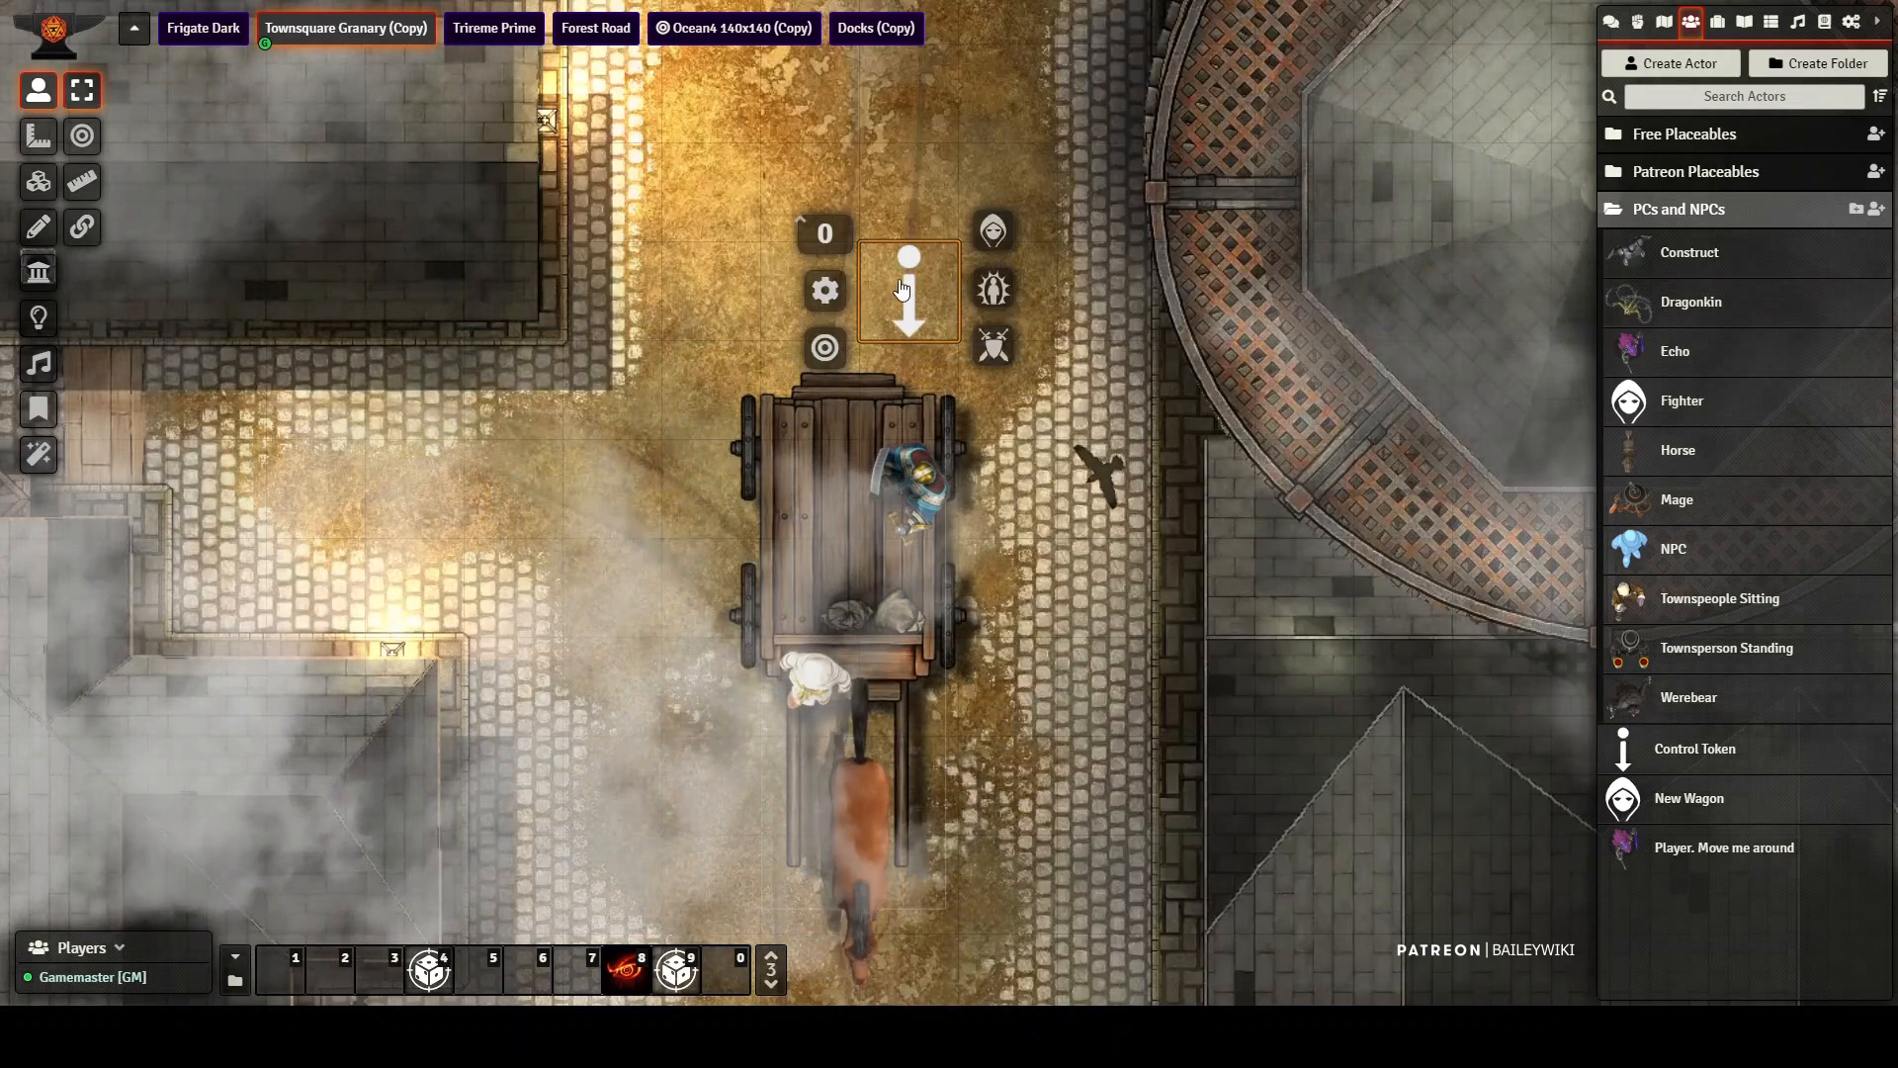
left_click(378, 194)
left_click(38, 182)
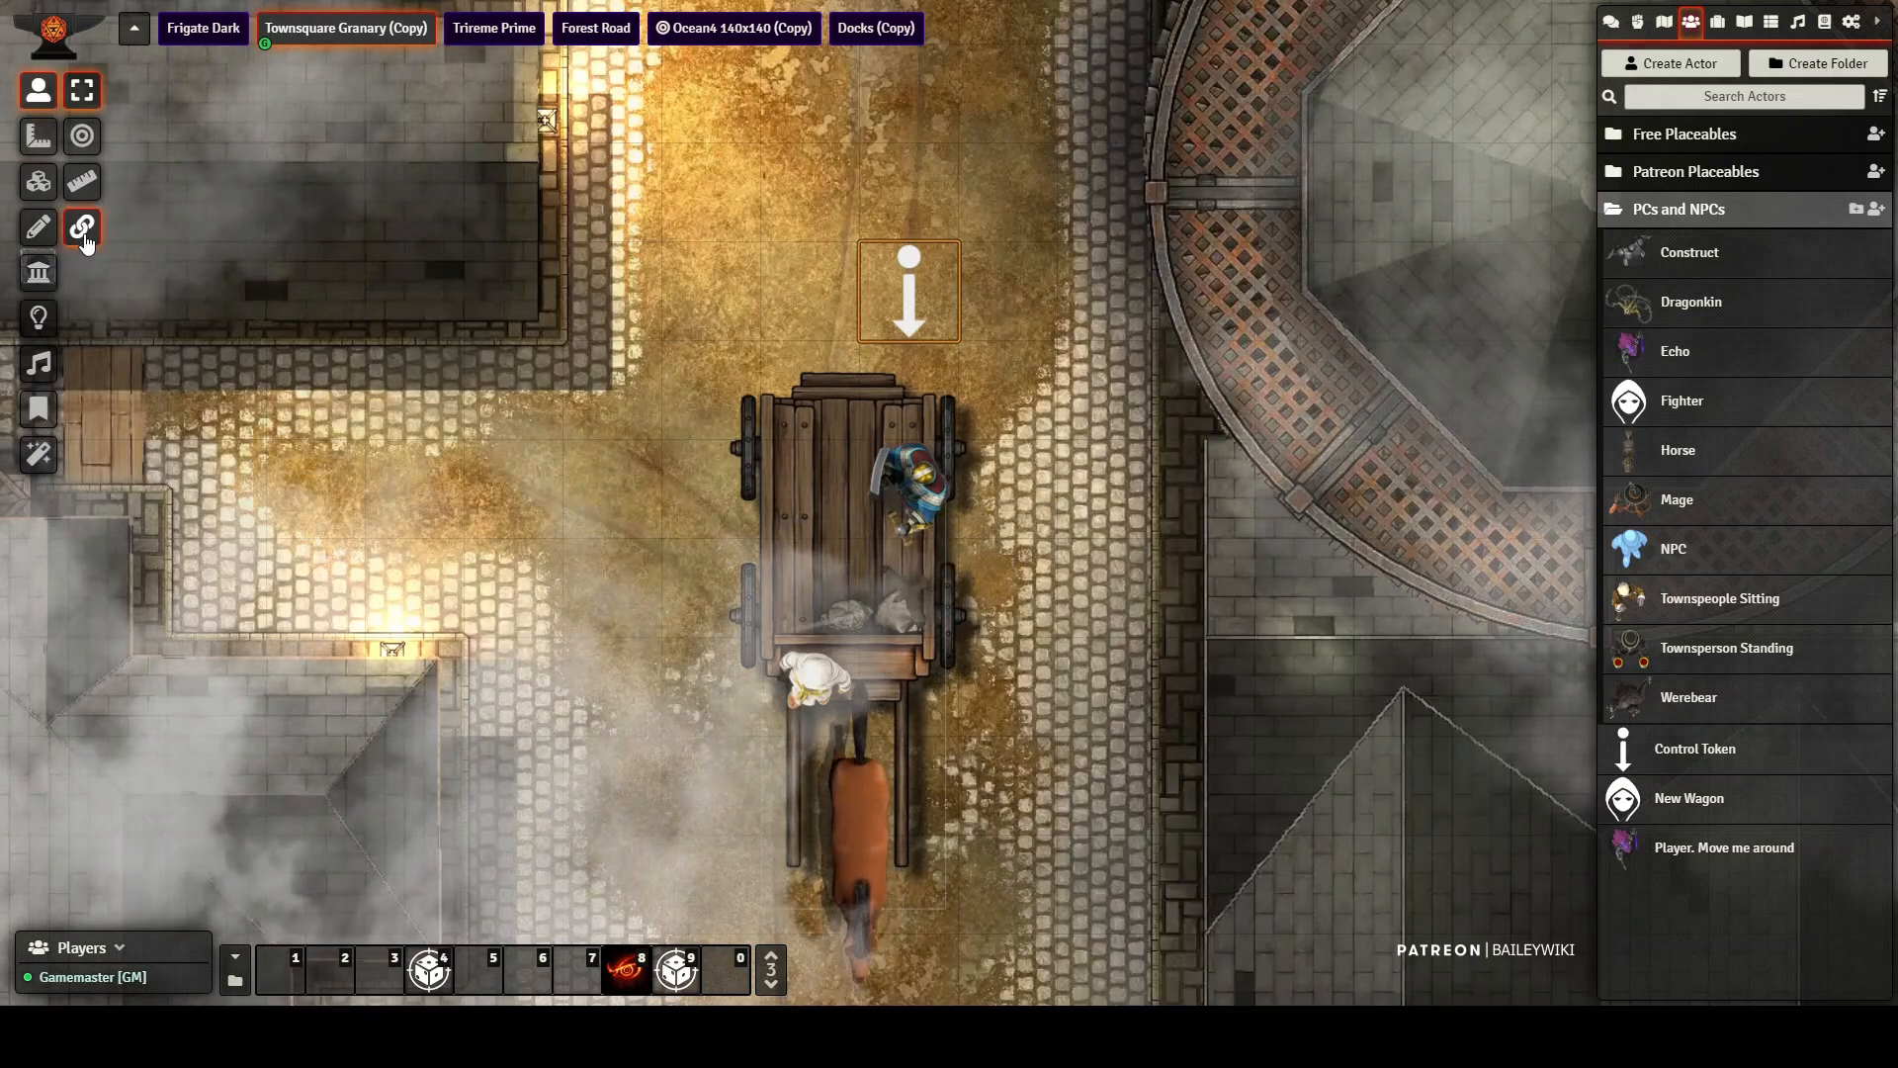
left_click(84, 234)
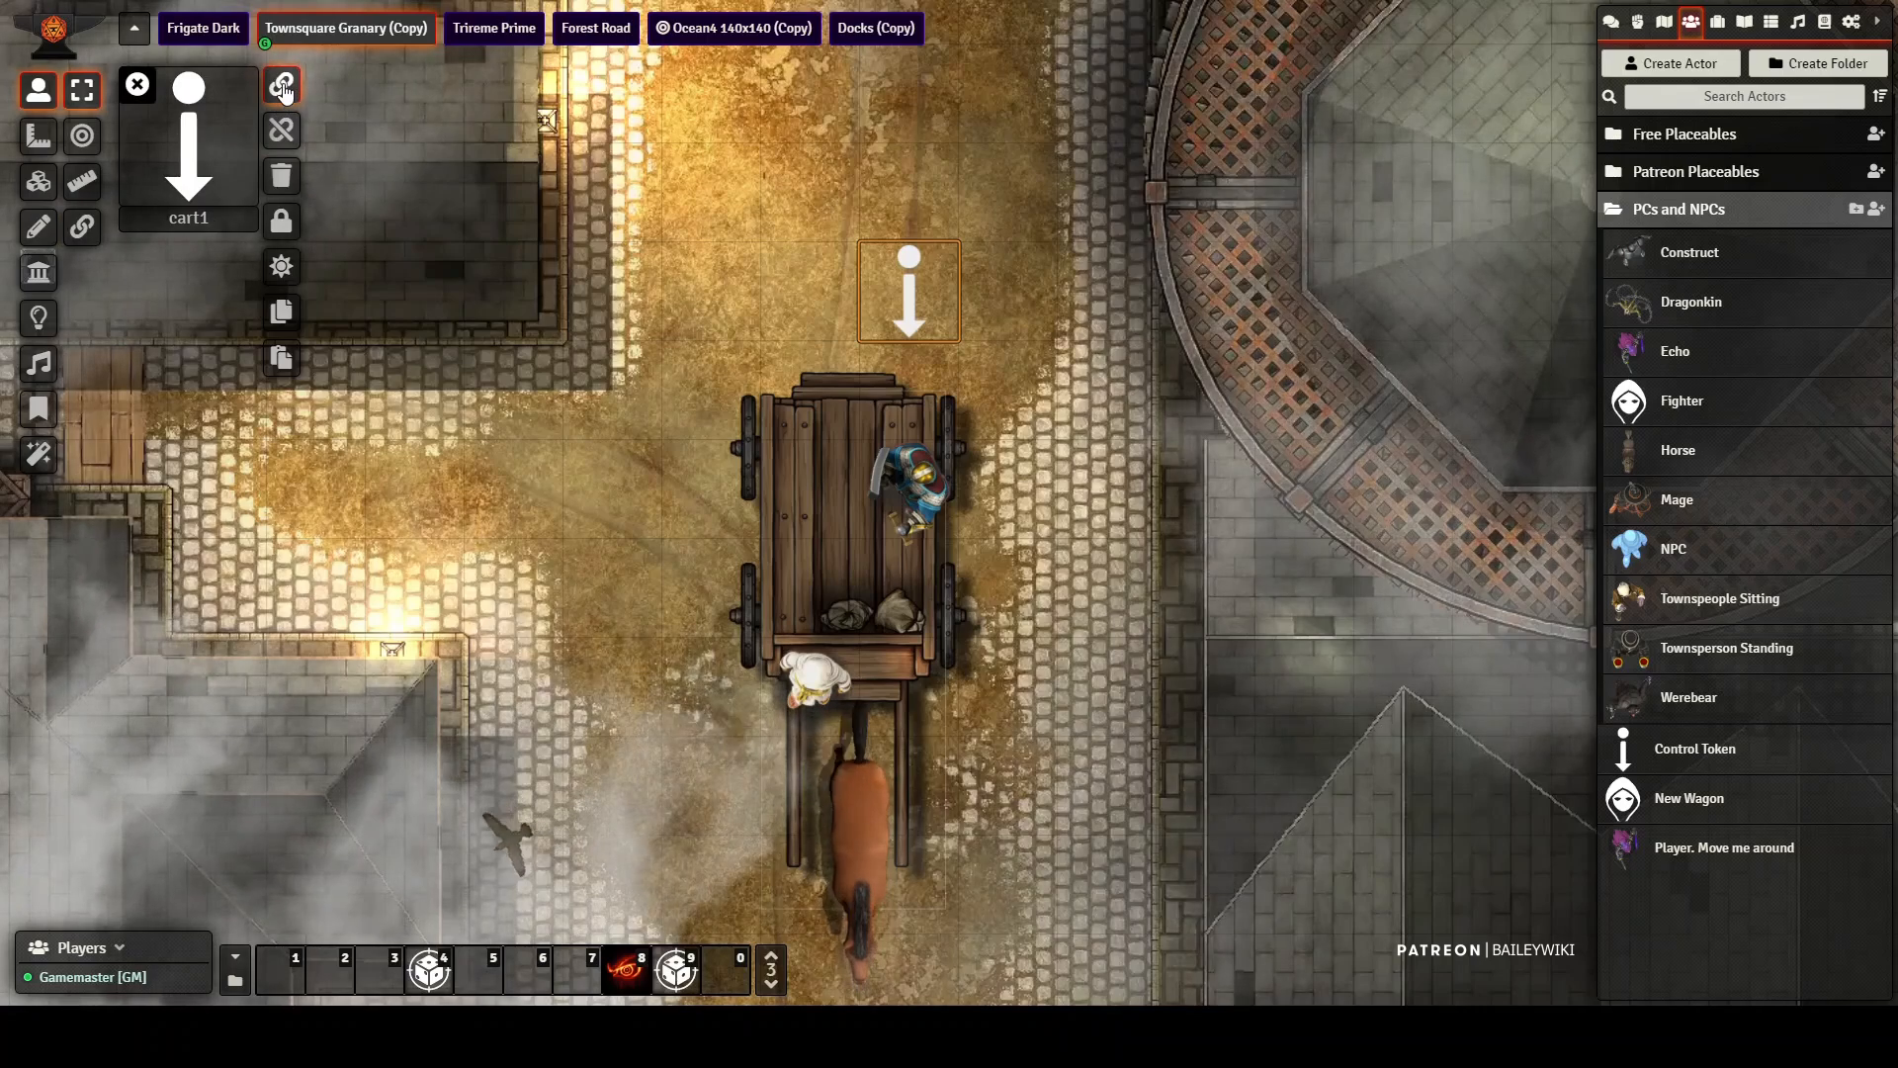
Step: Attach the wagon's ambient sound and its three lights to the cart1 token
left_click(38, 363)
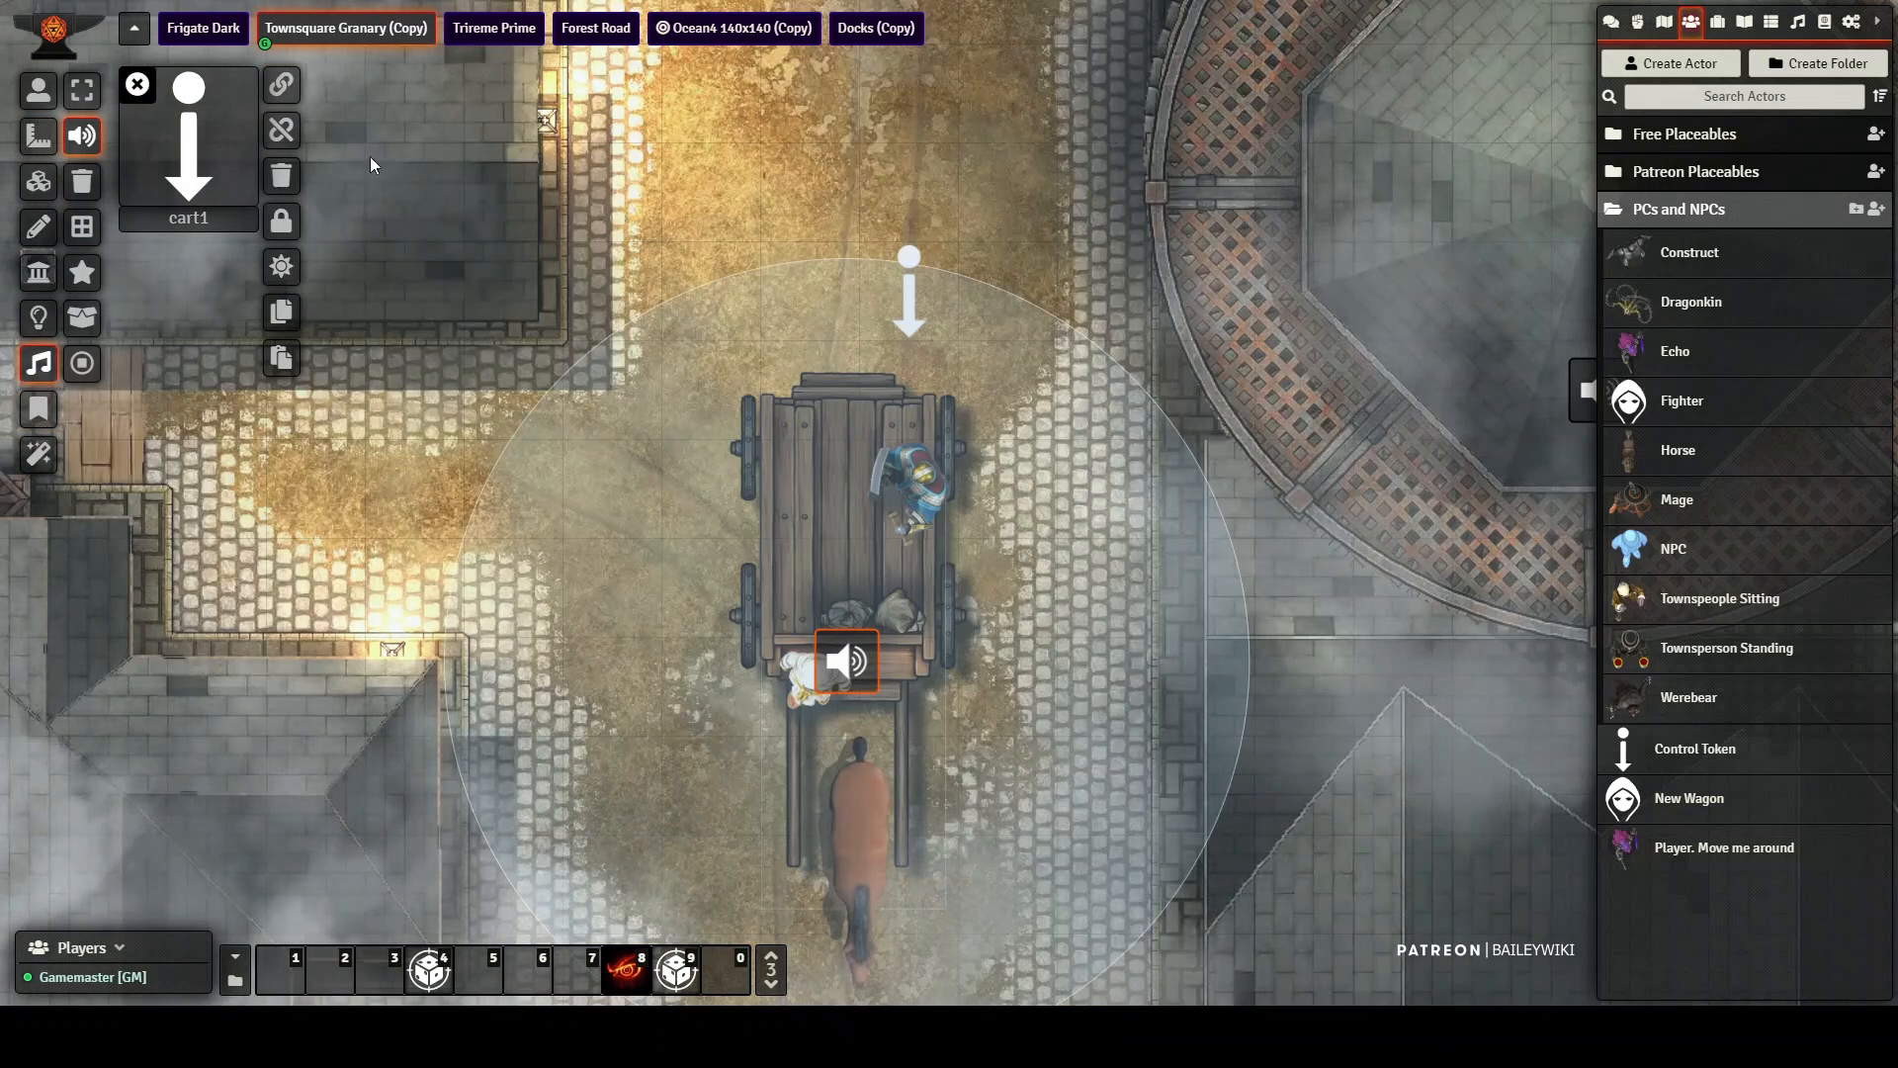
left_click(282, 84)
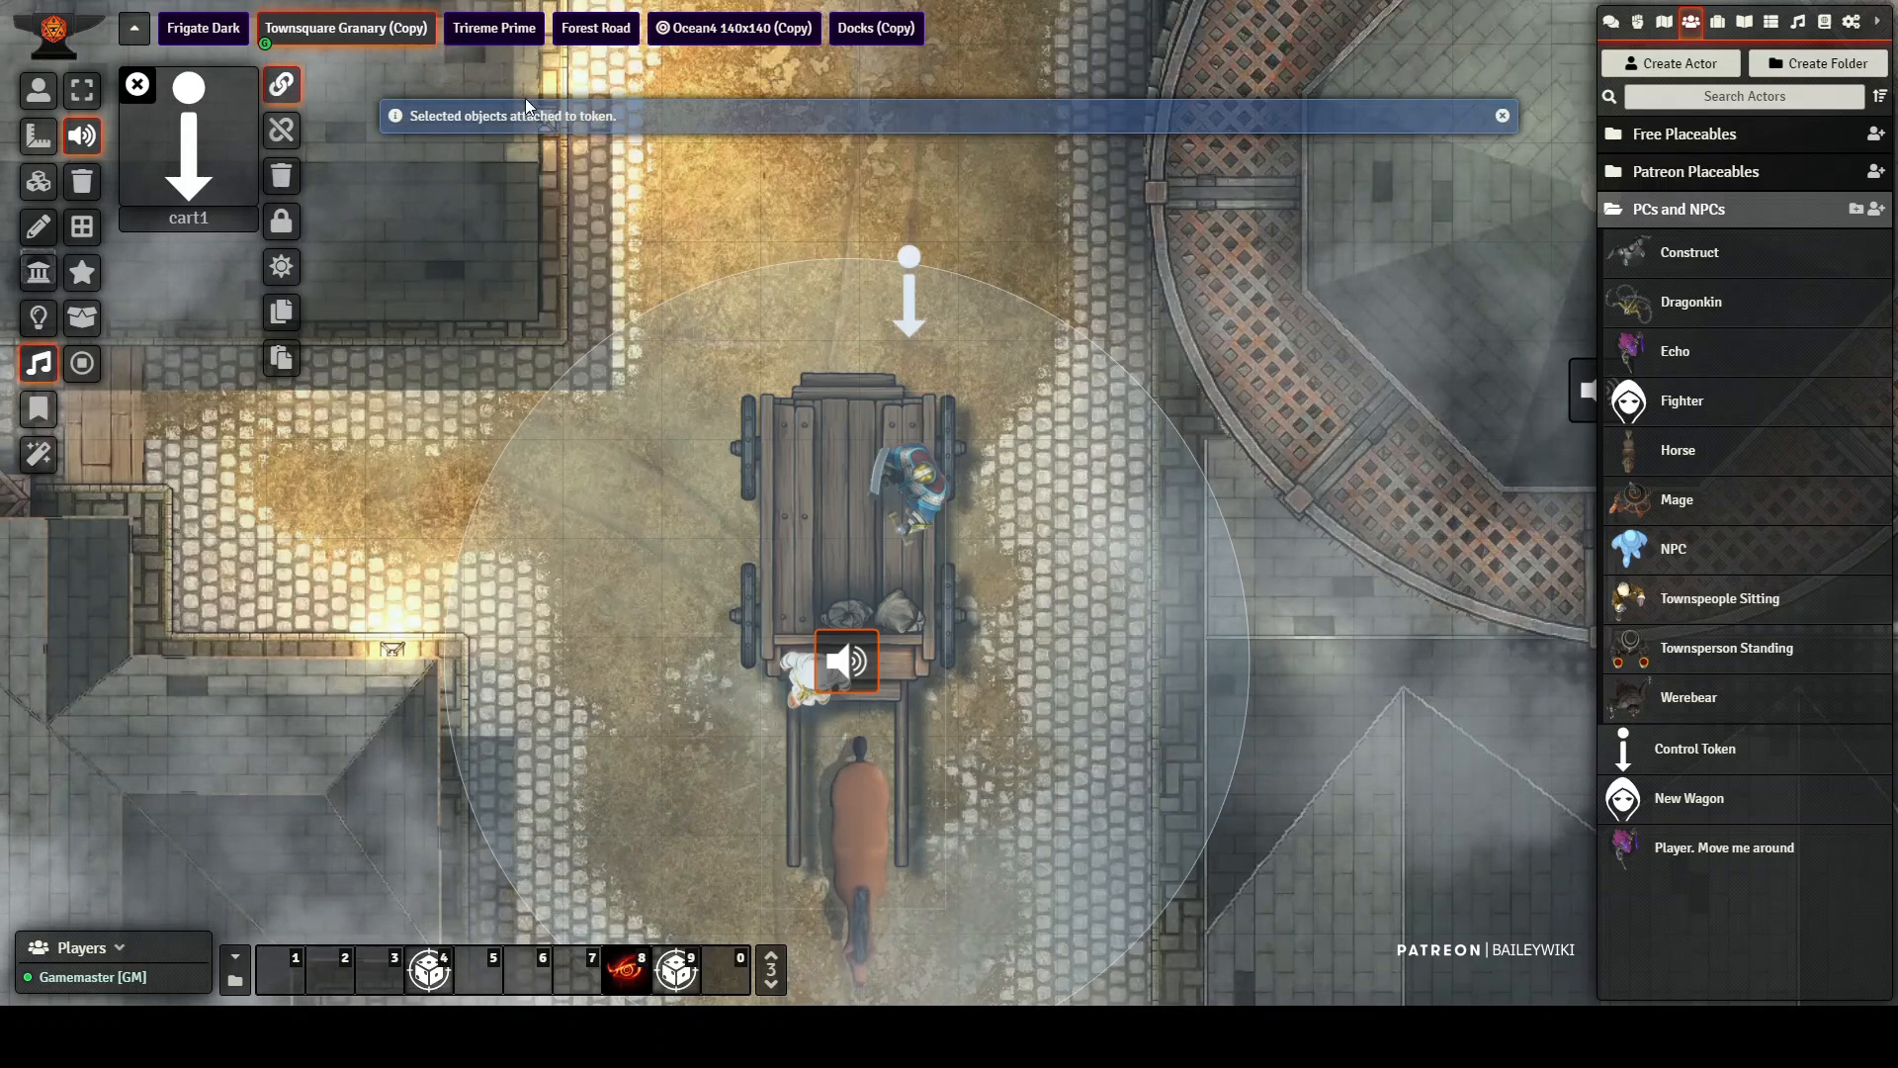
left_click(37, 321)
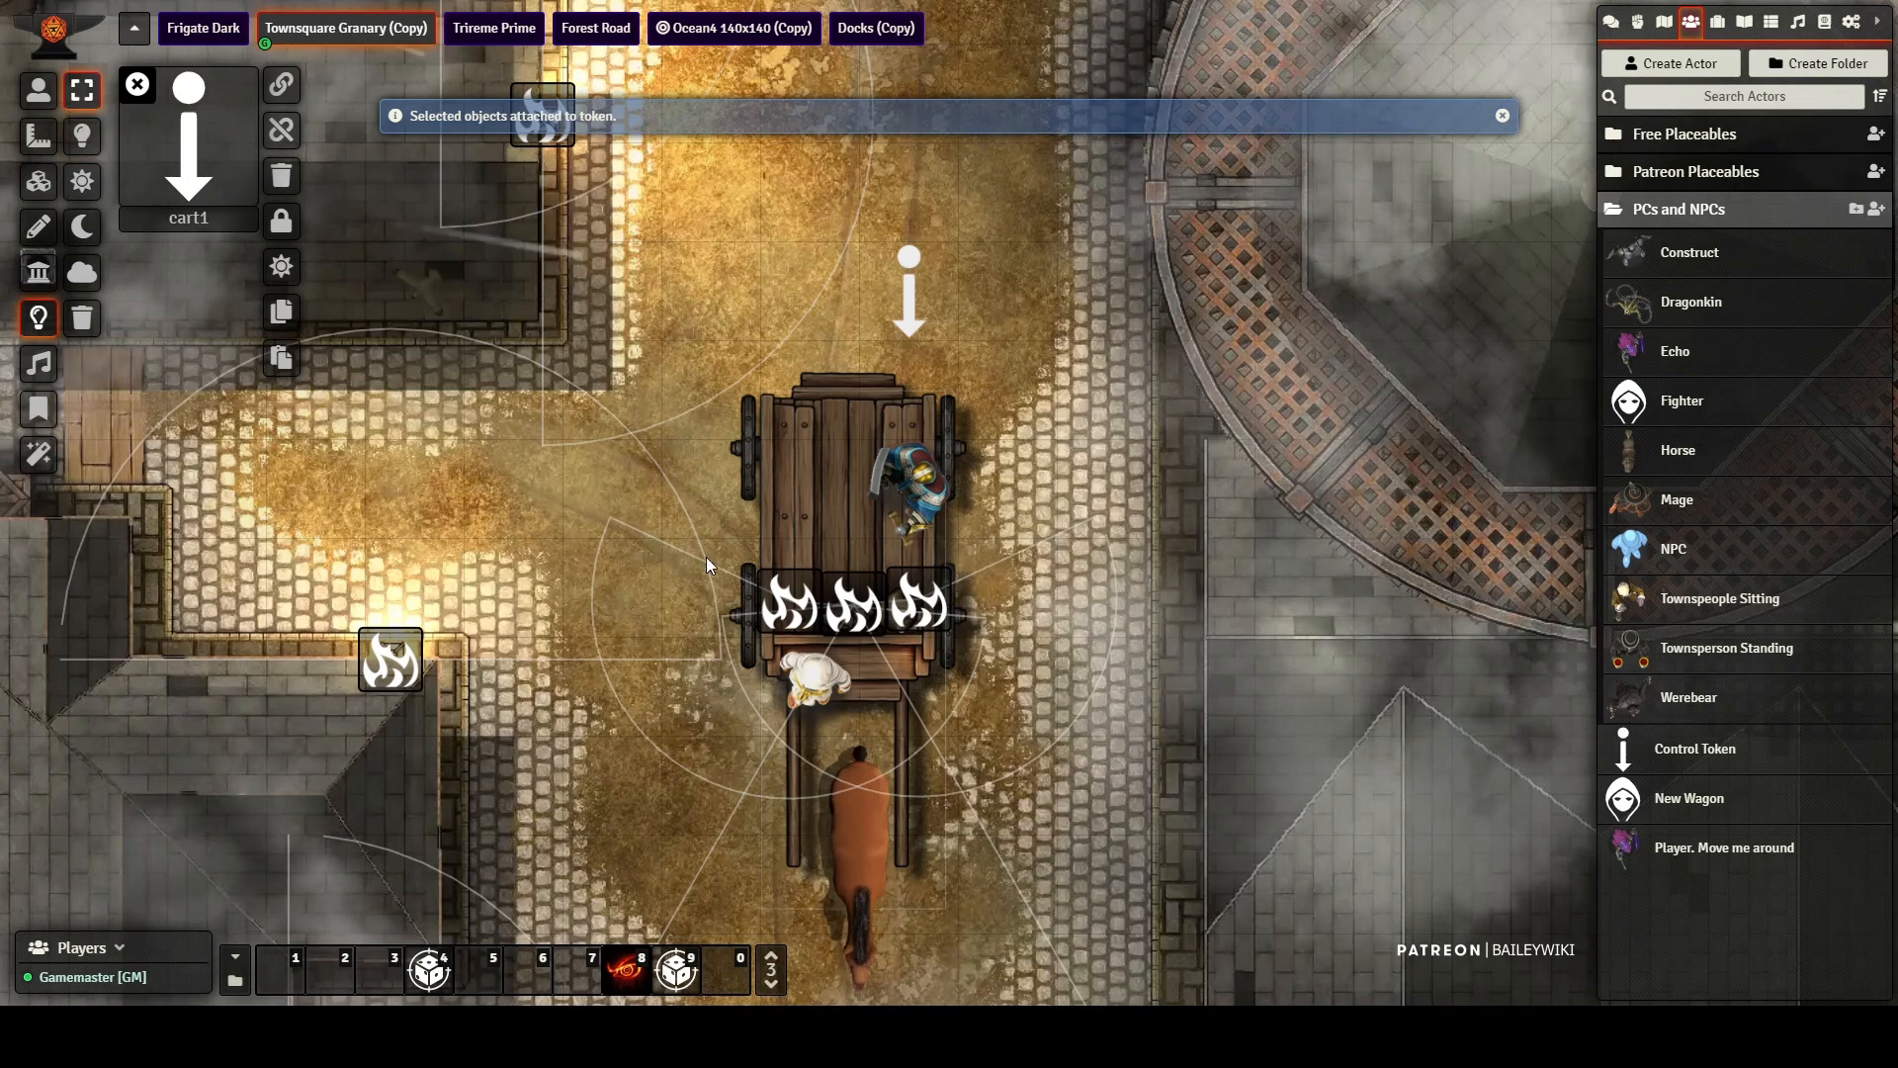
left_click_drag(684, 535, 1034, 668)
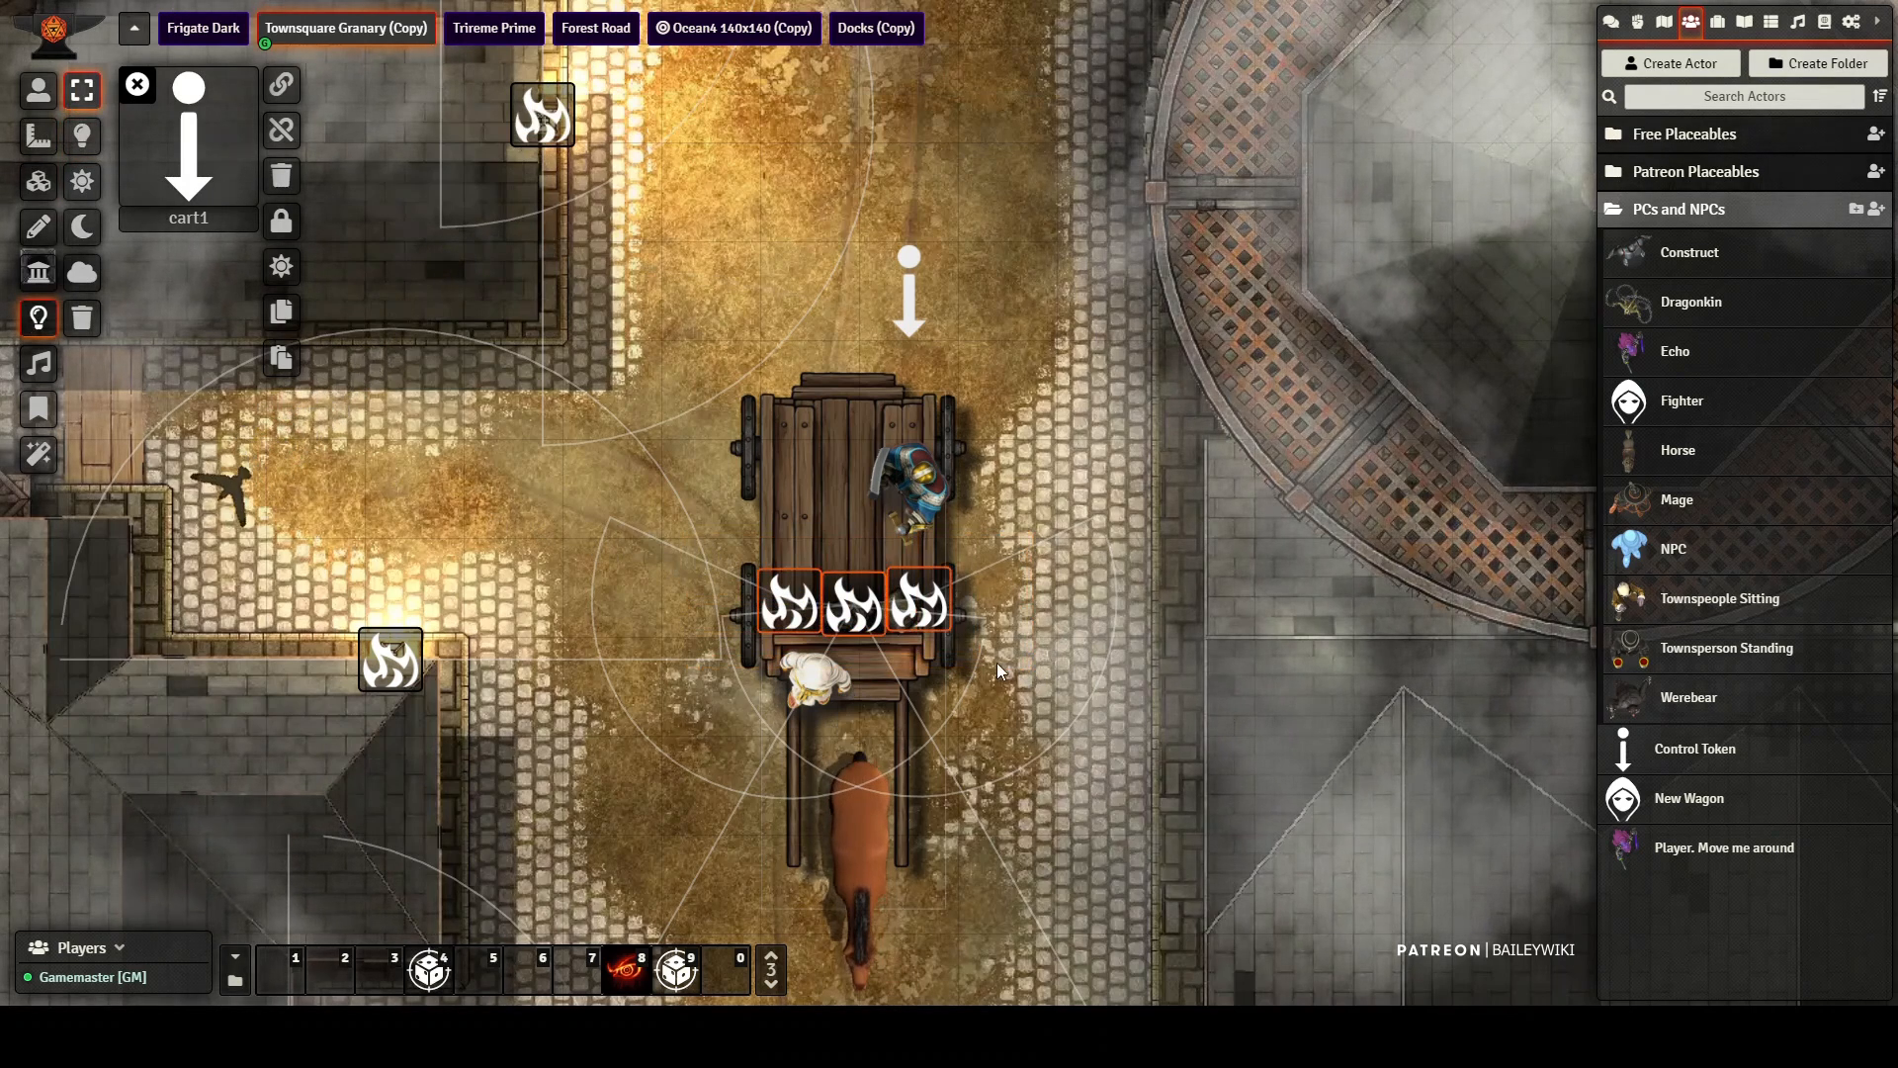
left_click(281, 87)
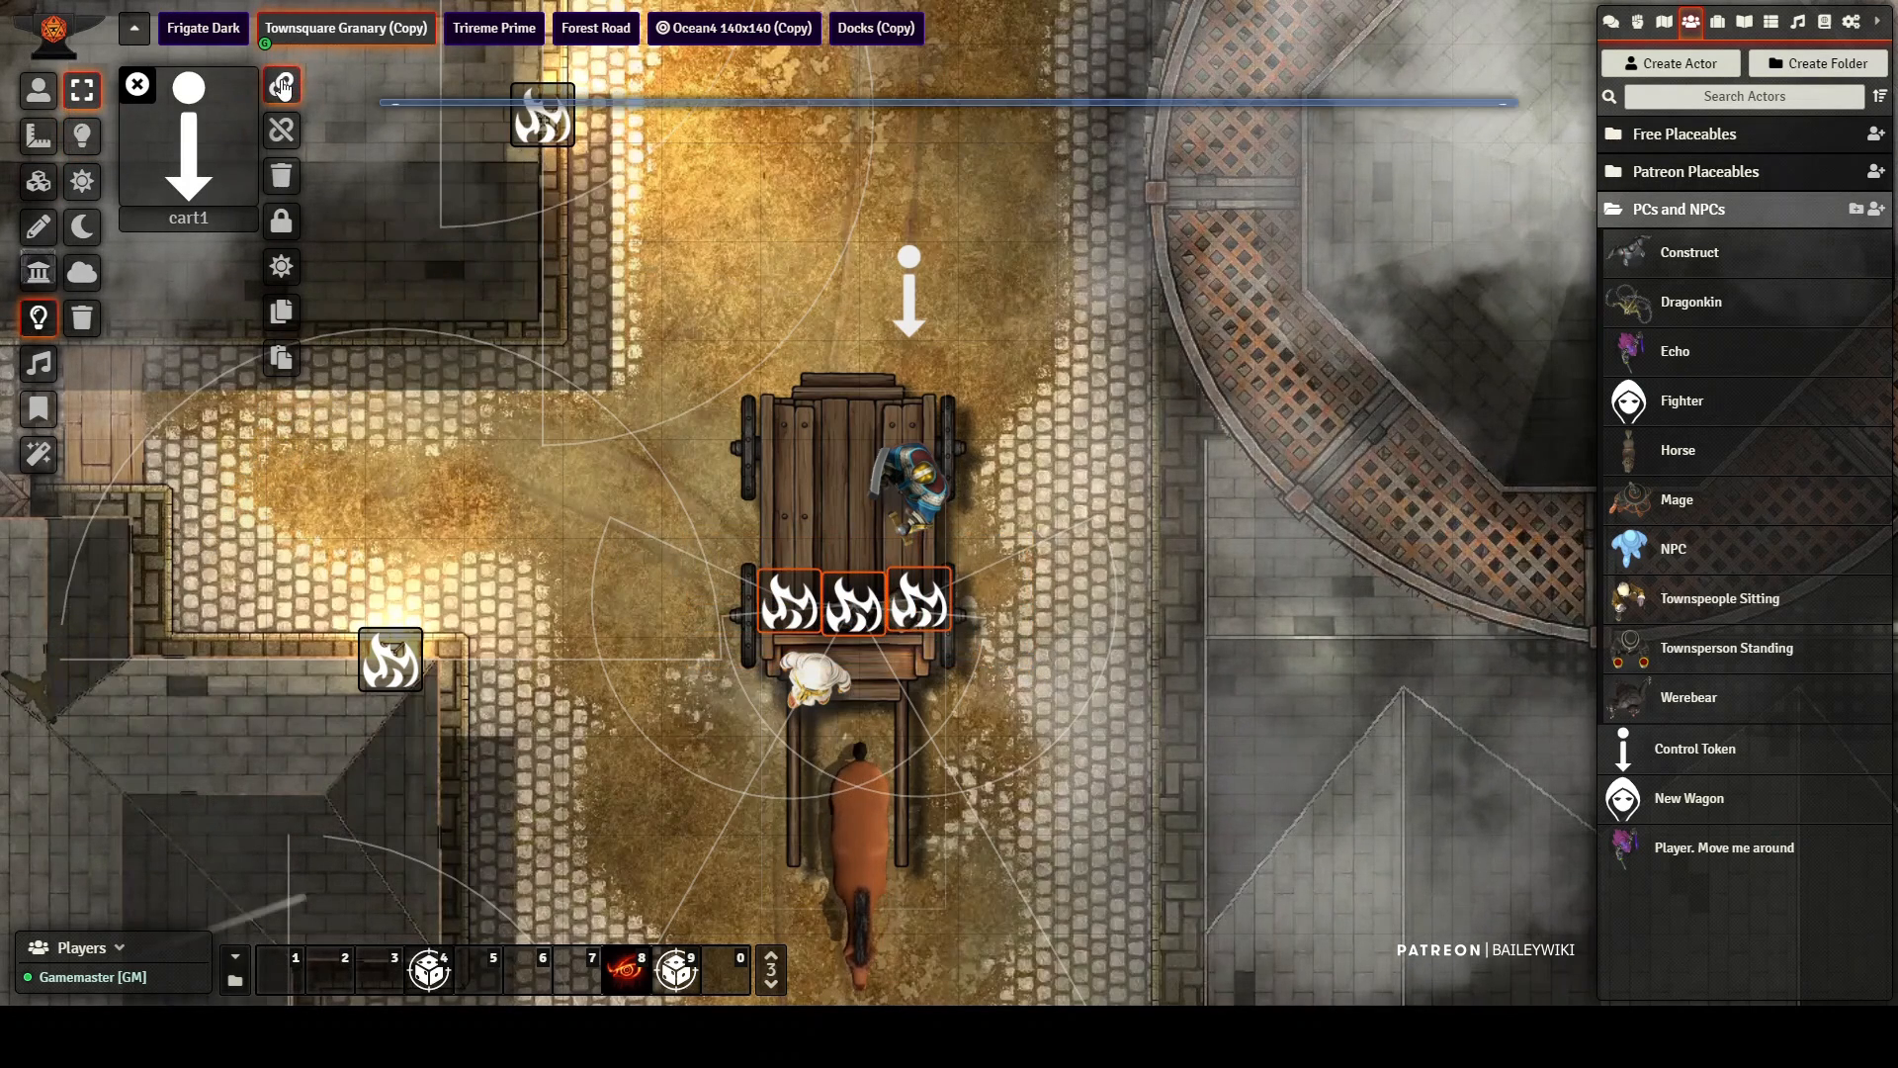
Step: Attach the wagon drawing to the cart1 token
left_click(38, 228)
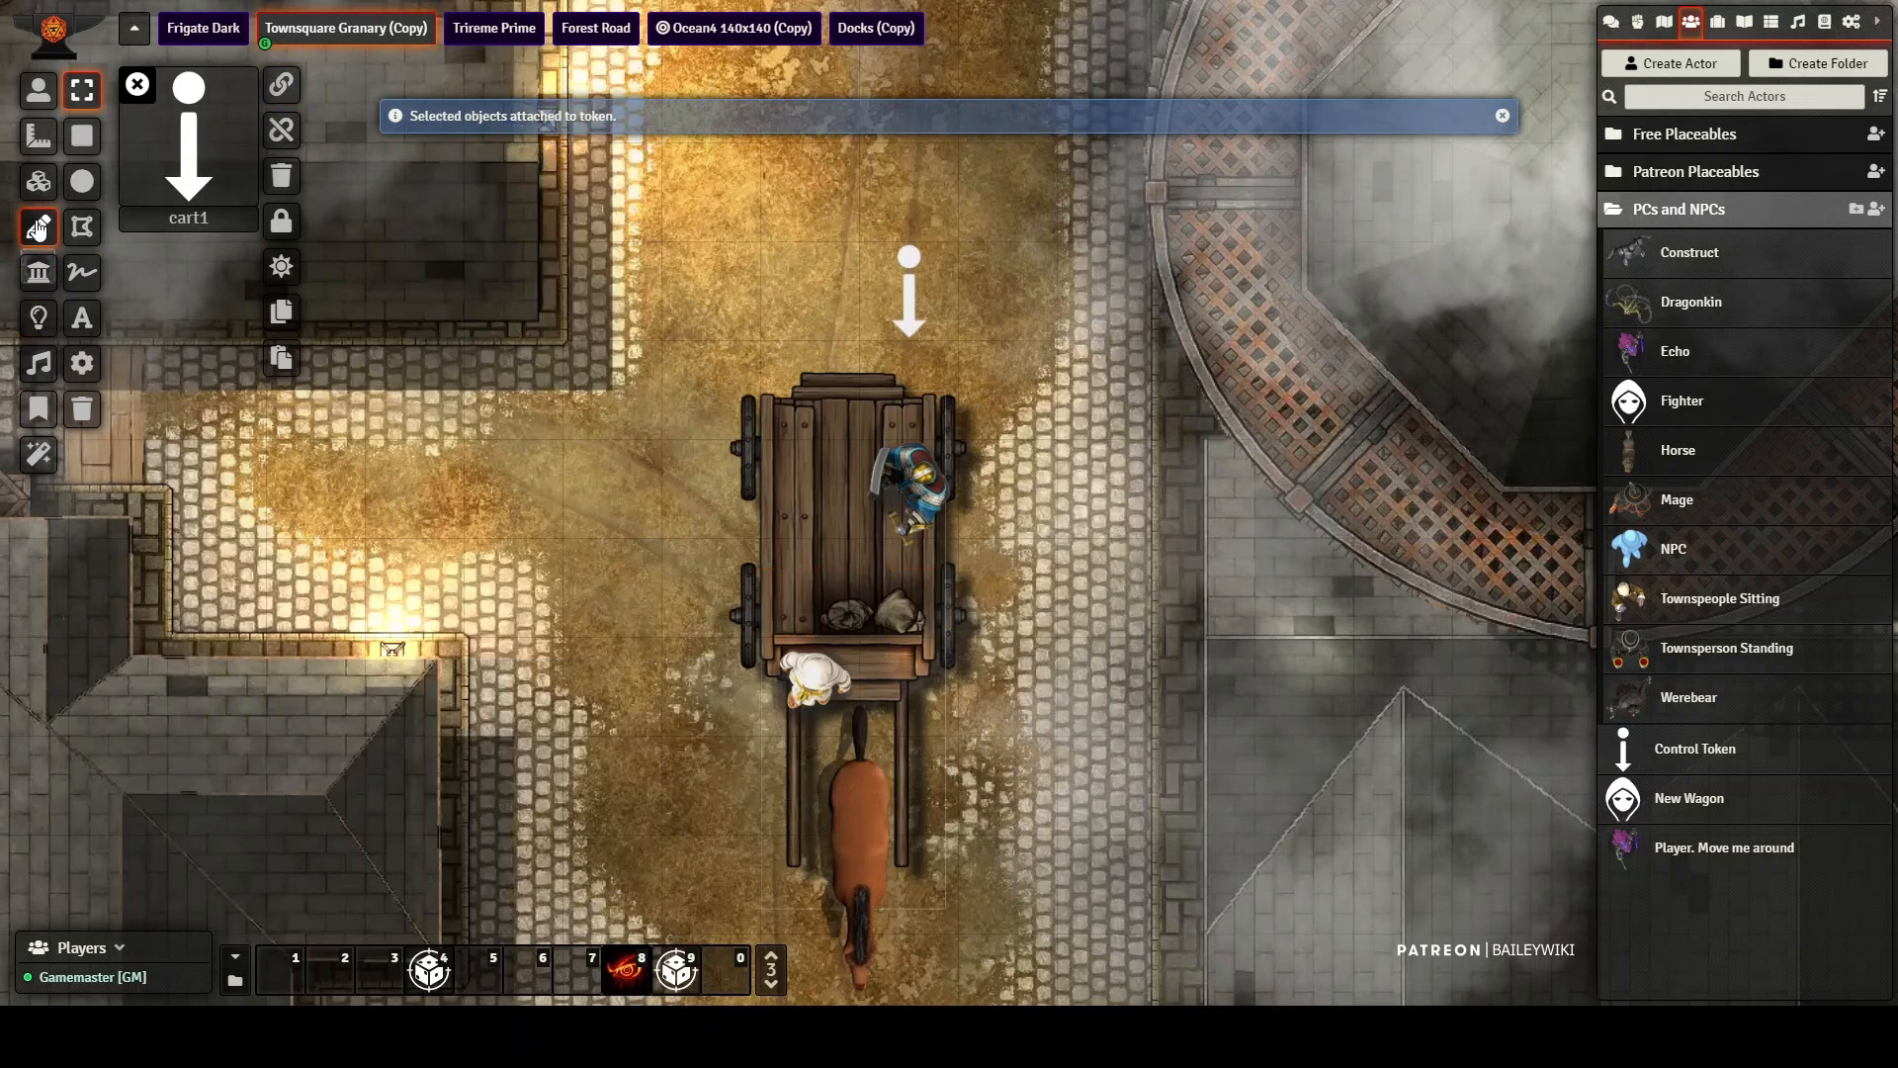
left_click(817, 493)
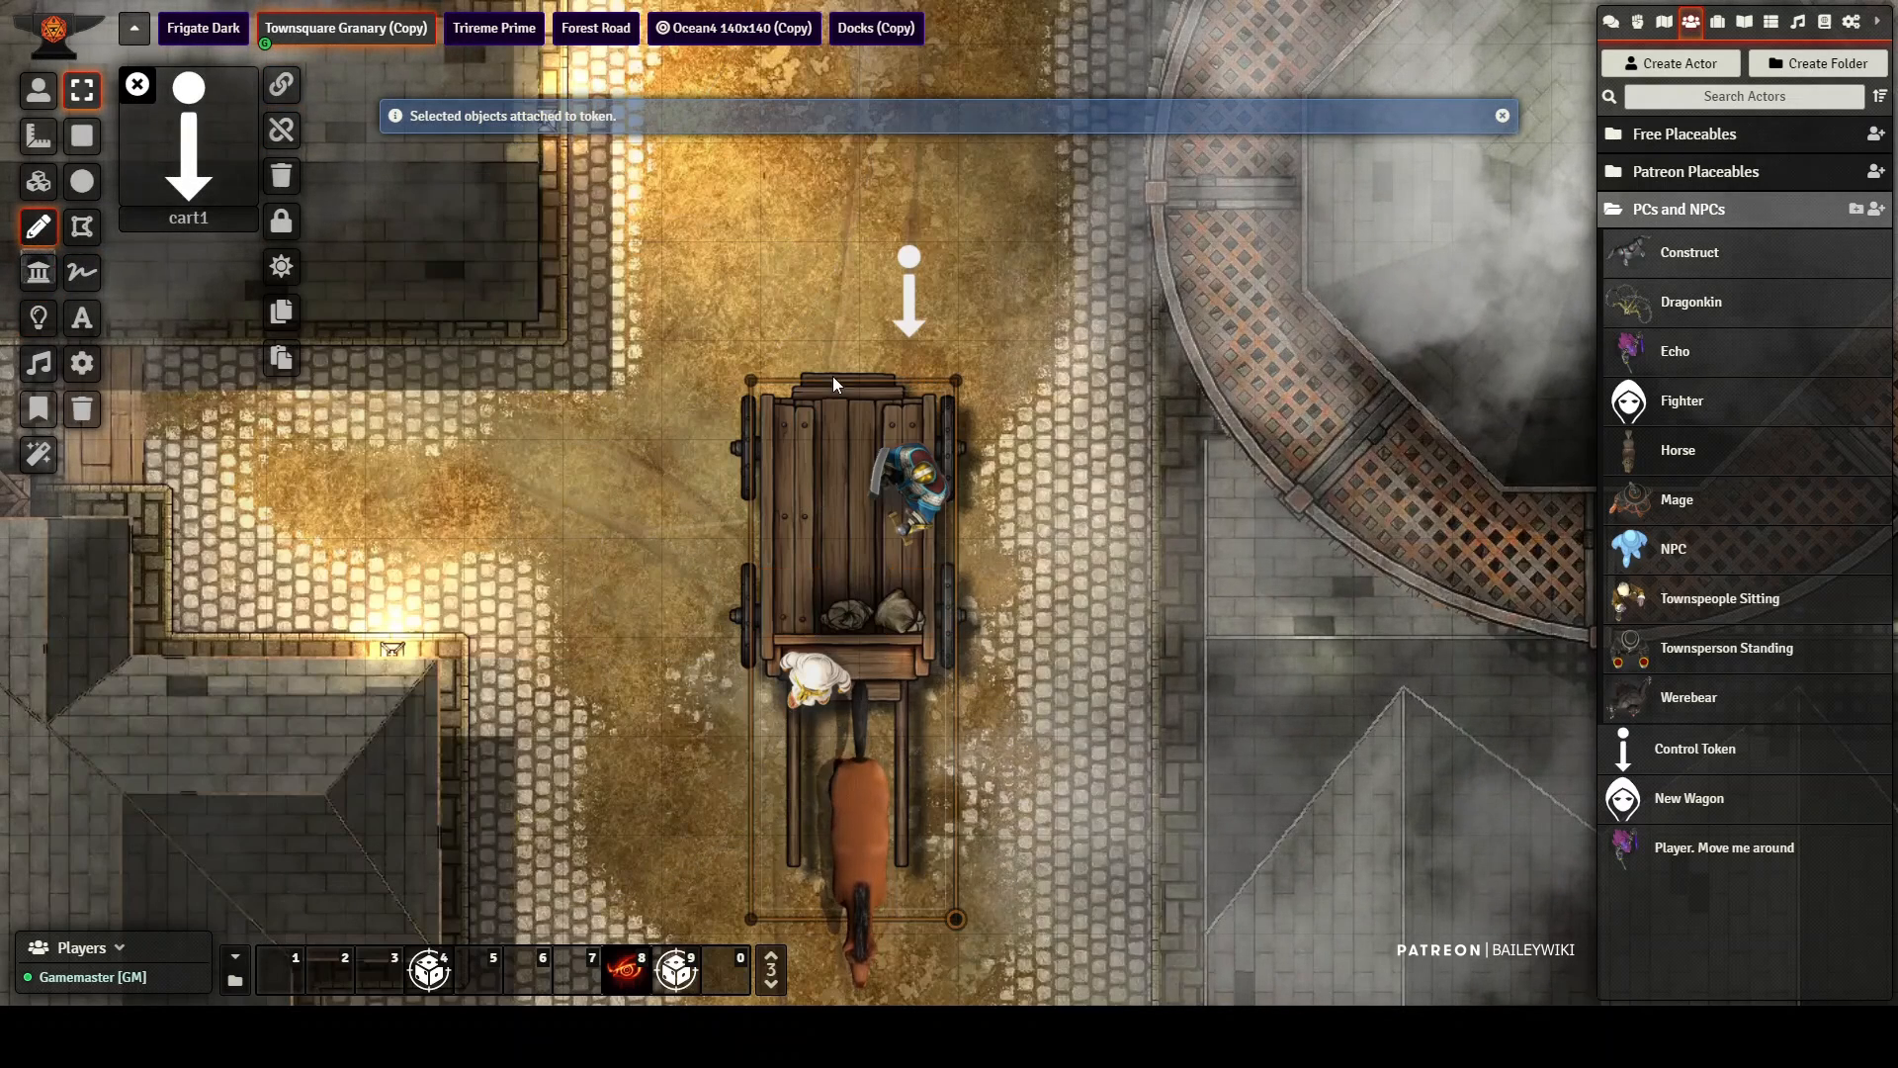
left_click(303, 85)
Step: Attach the wagon tile to the cart1 token and finish attaching elements
left_click(39, 181)
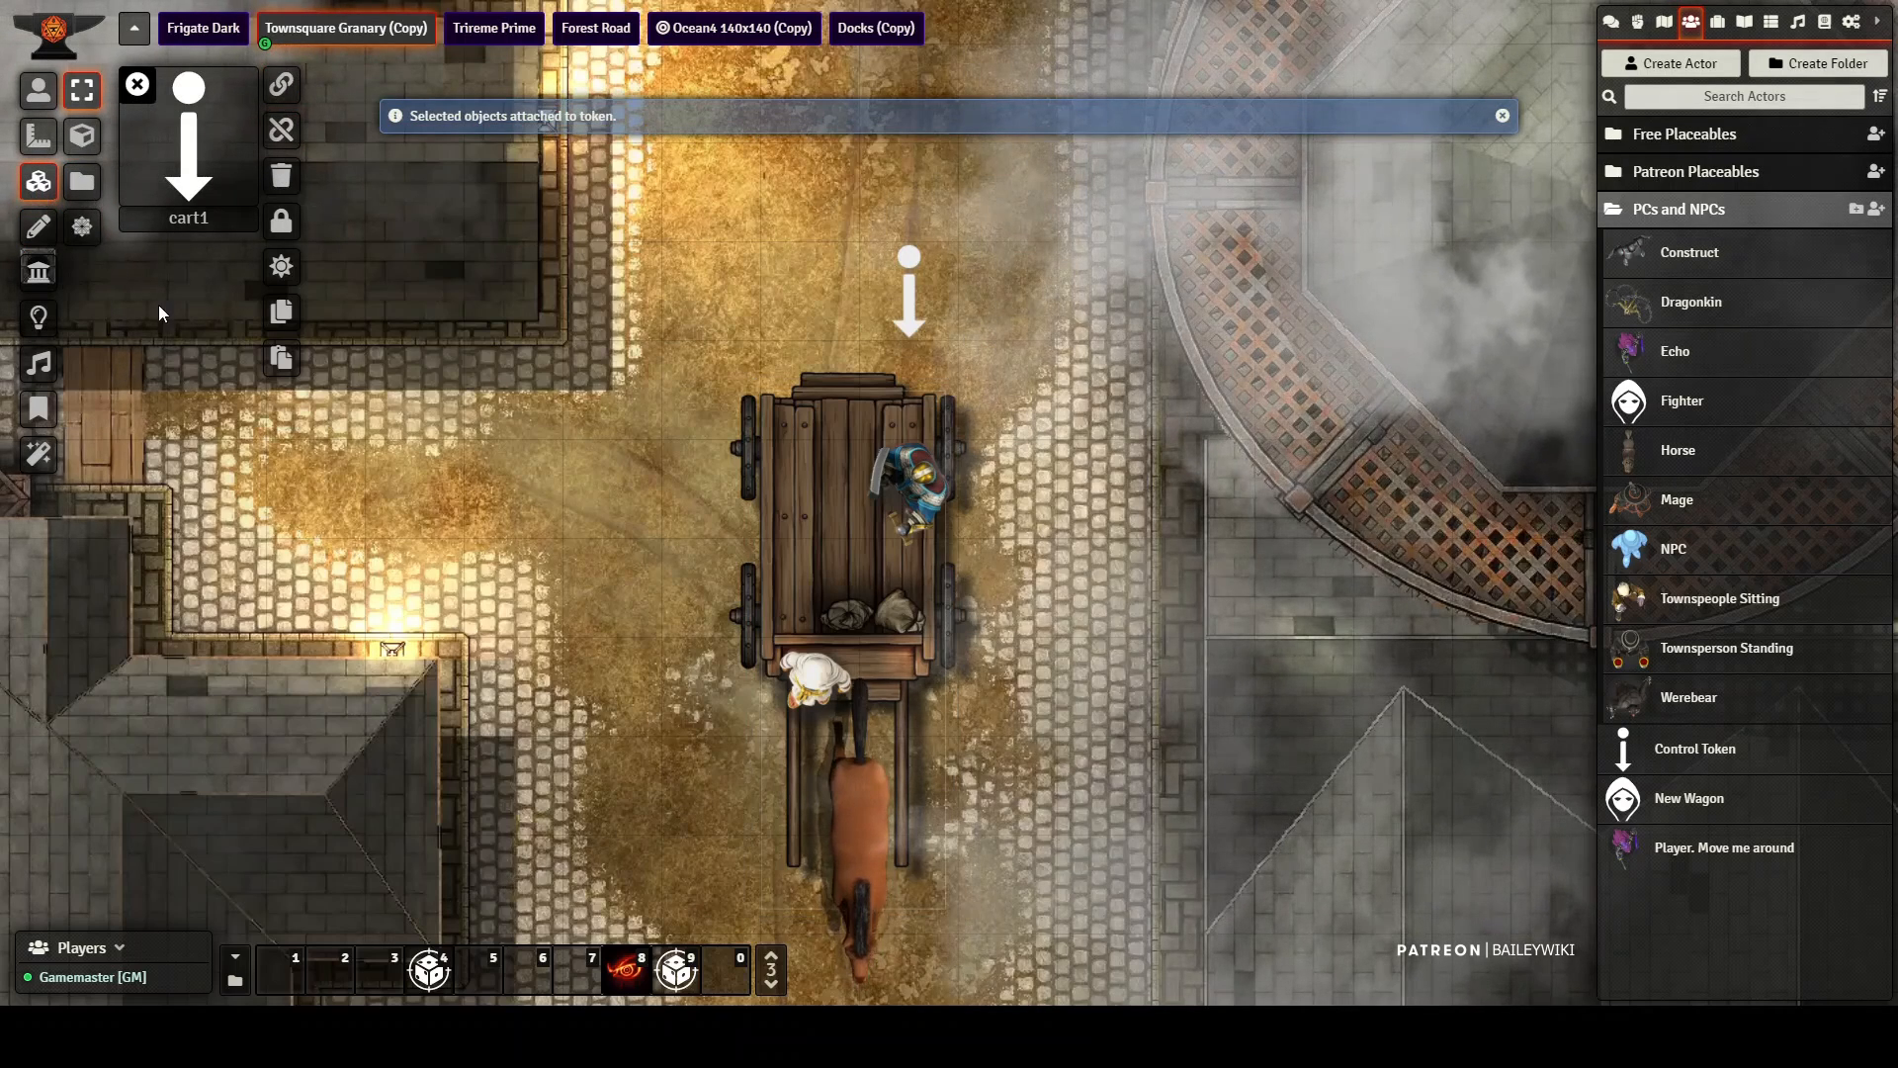
left_click(793, 475)
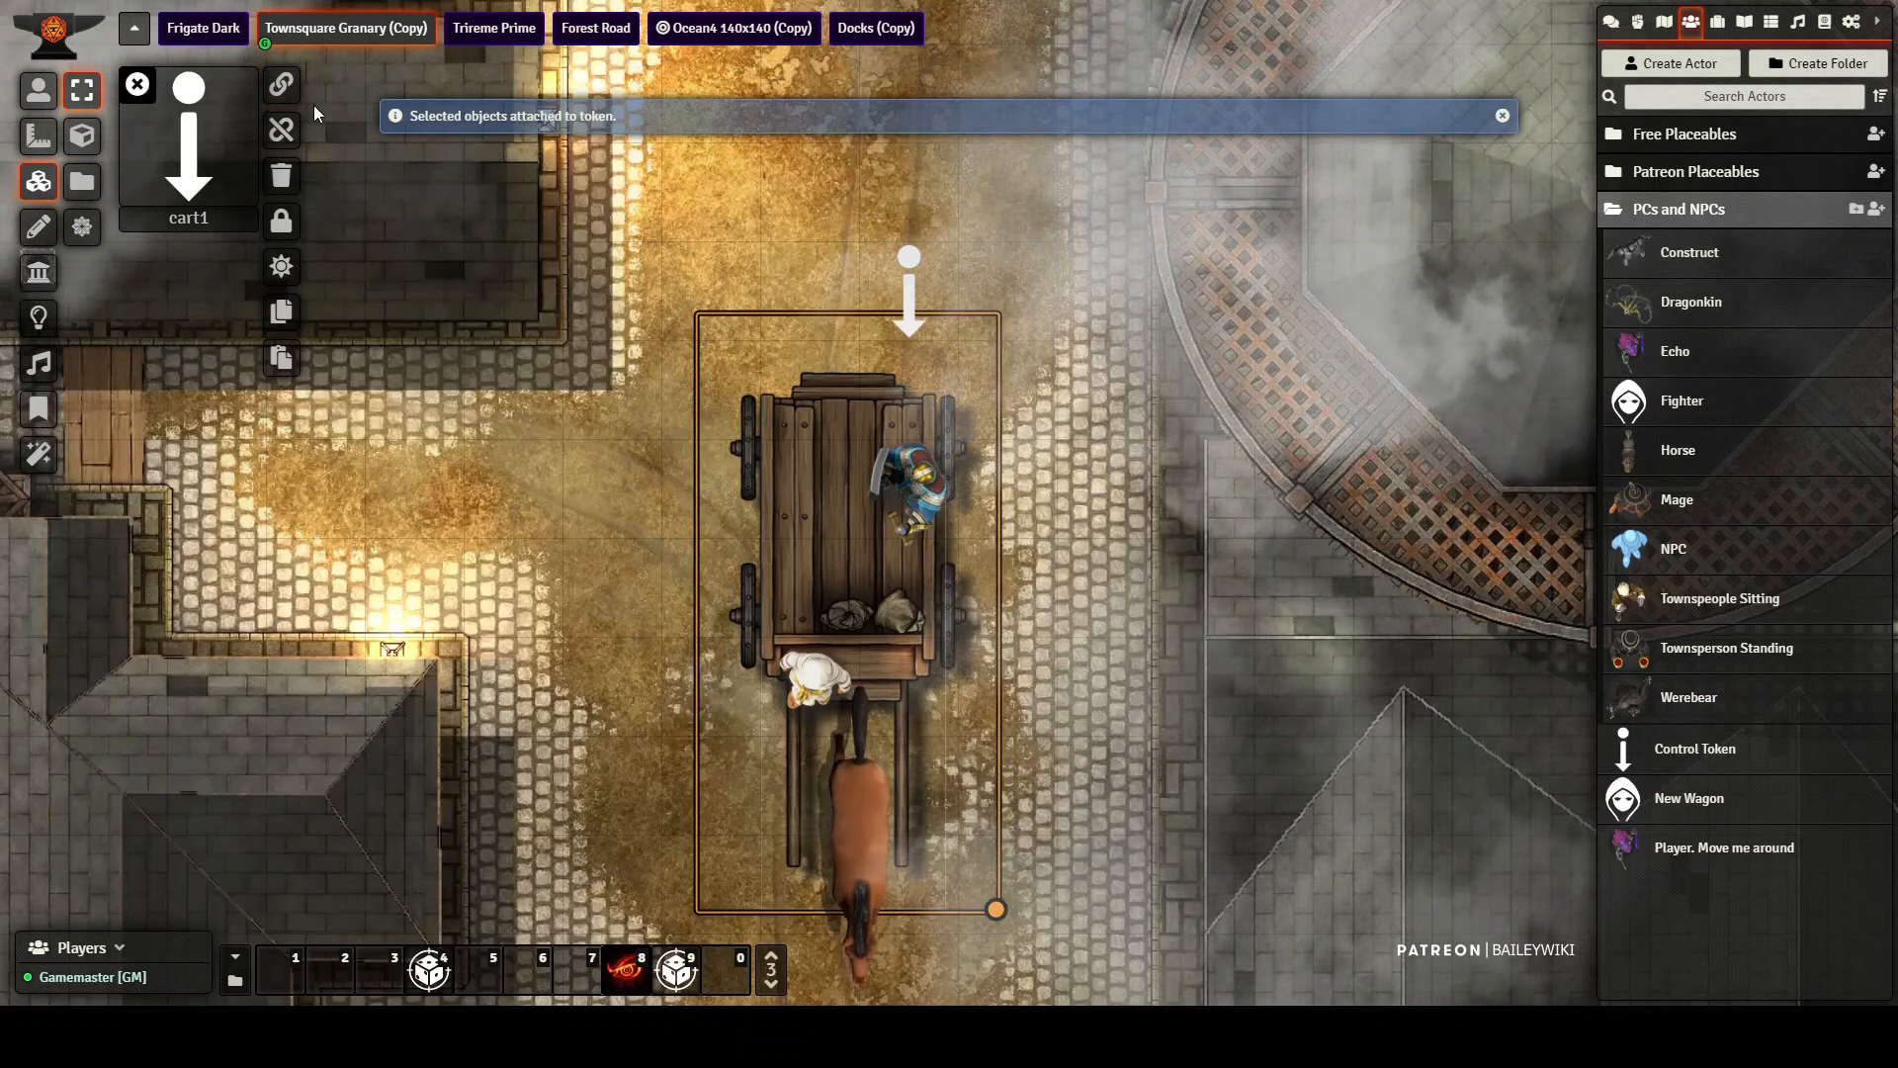
left_click(280, 89)
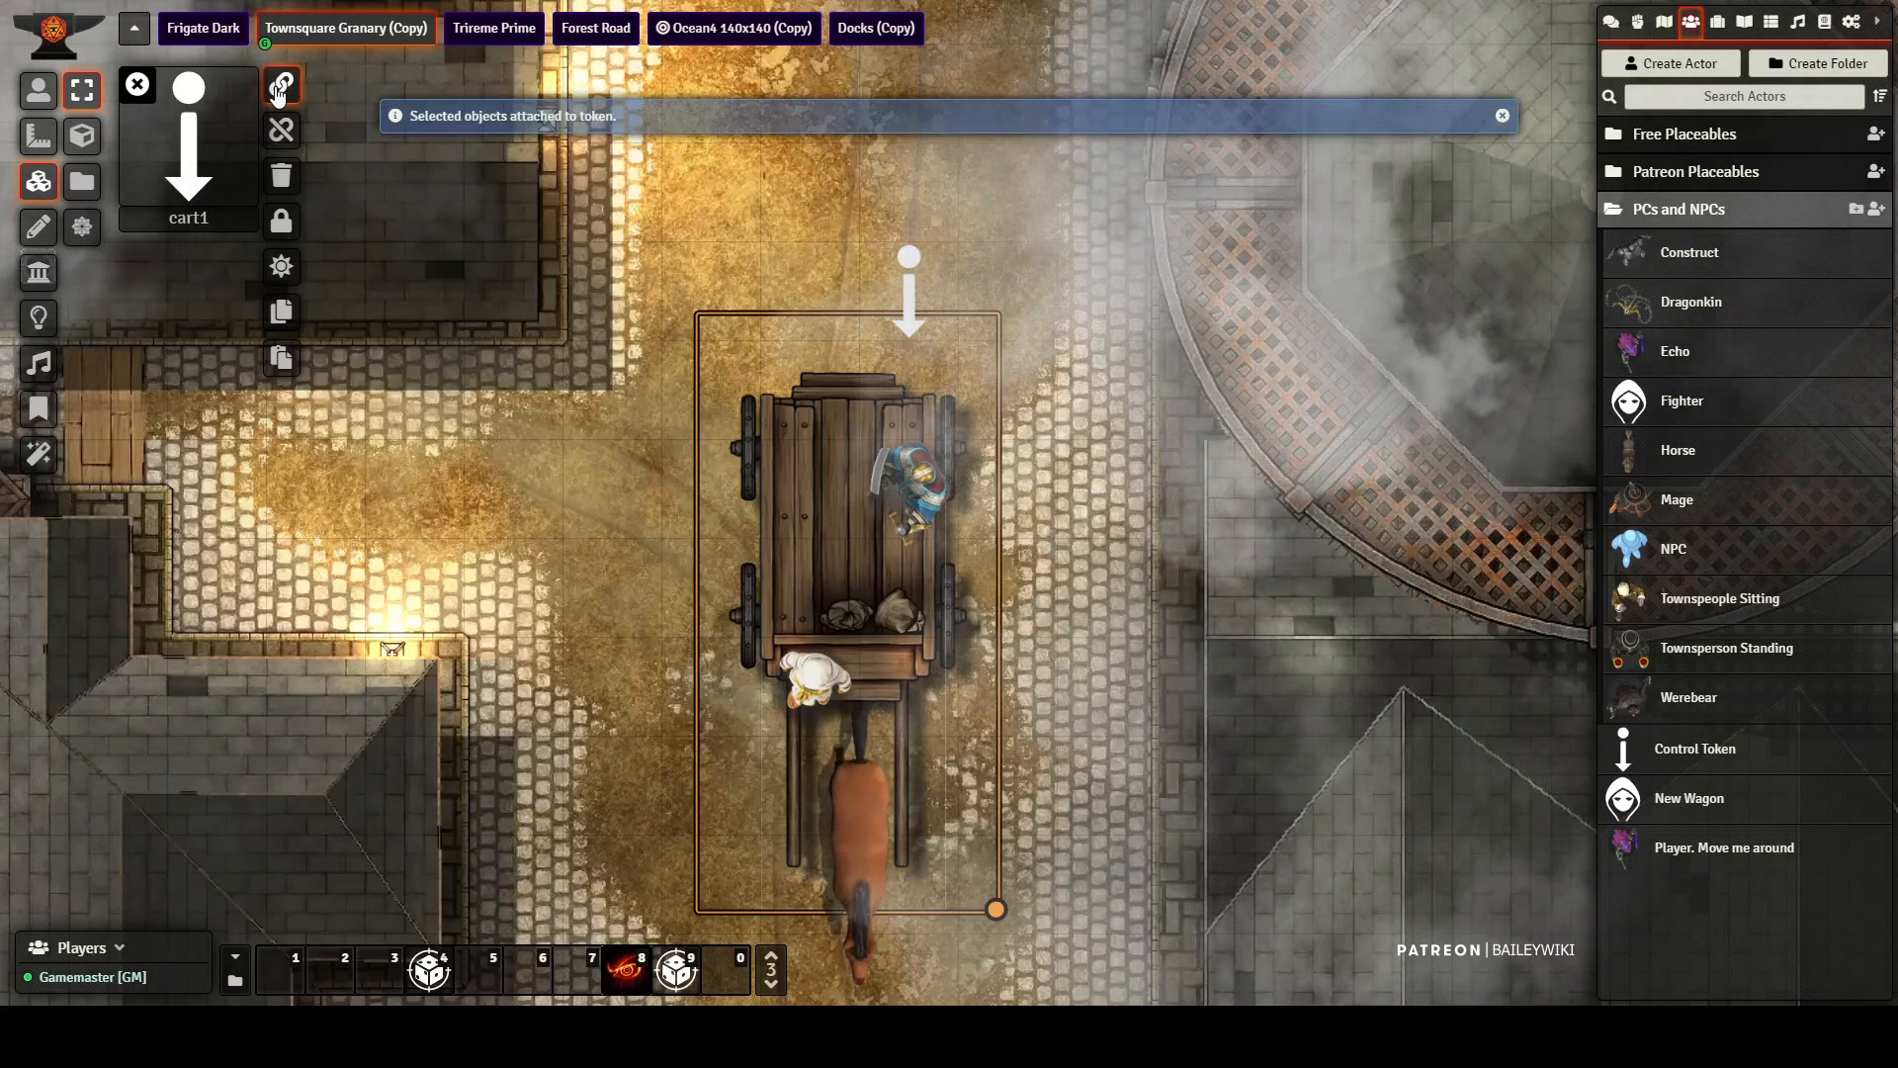
left_click(137, 87)
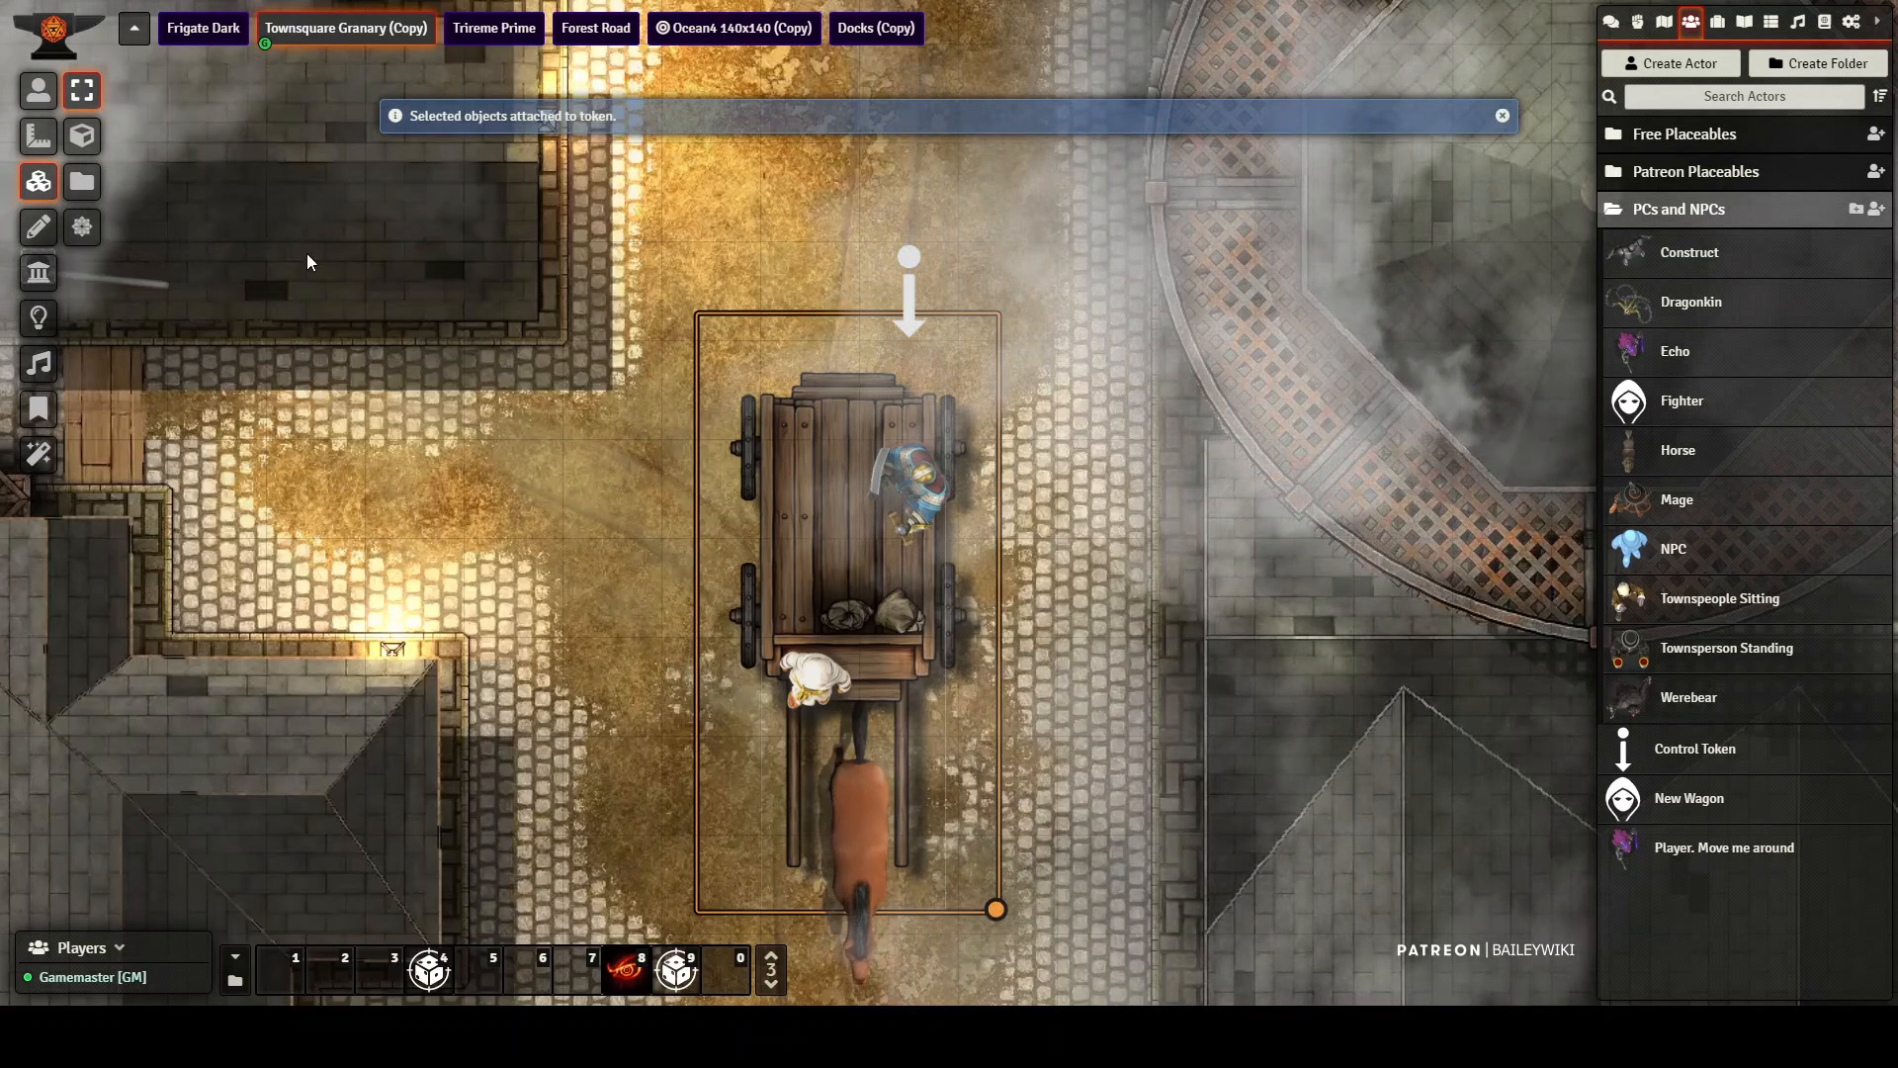
Step: Try moving the cart1 token one square north twice, undoing each move
left_click(39, 90)
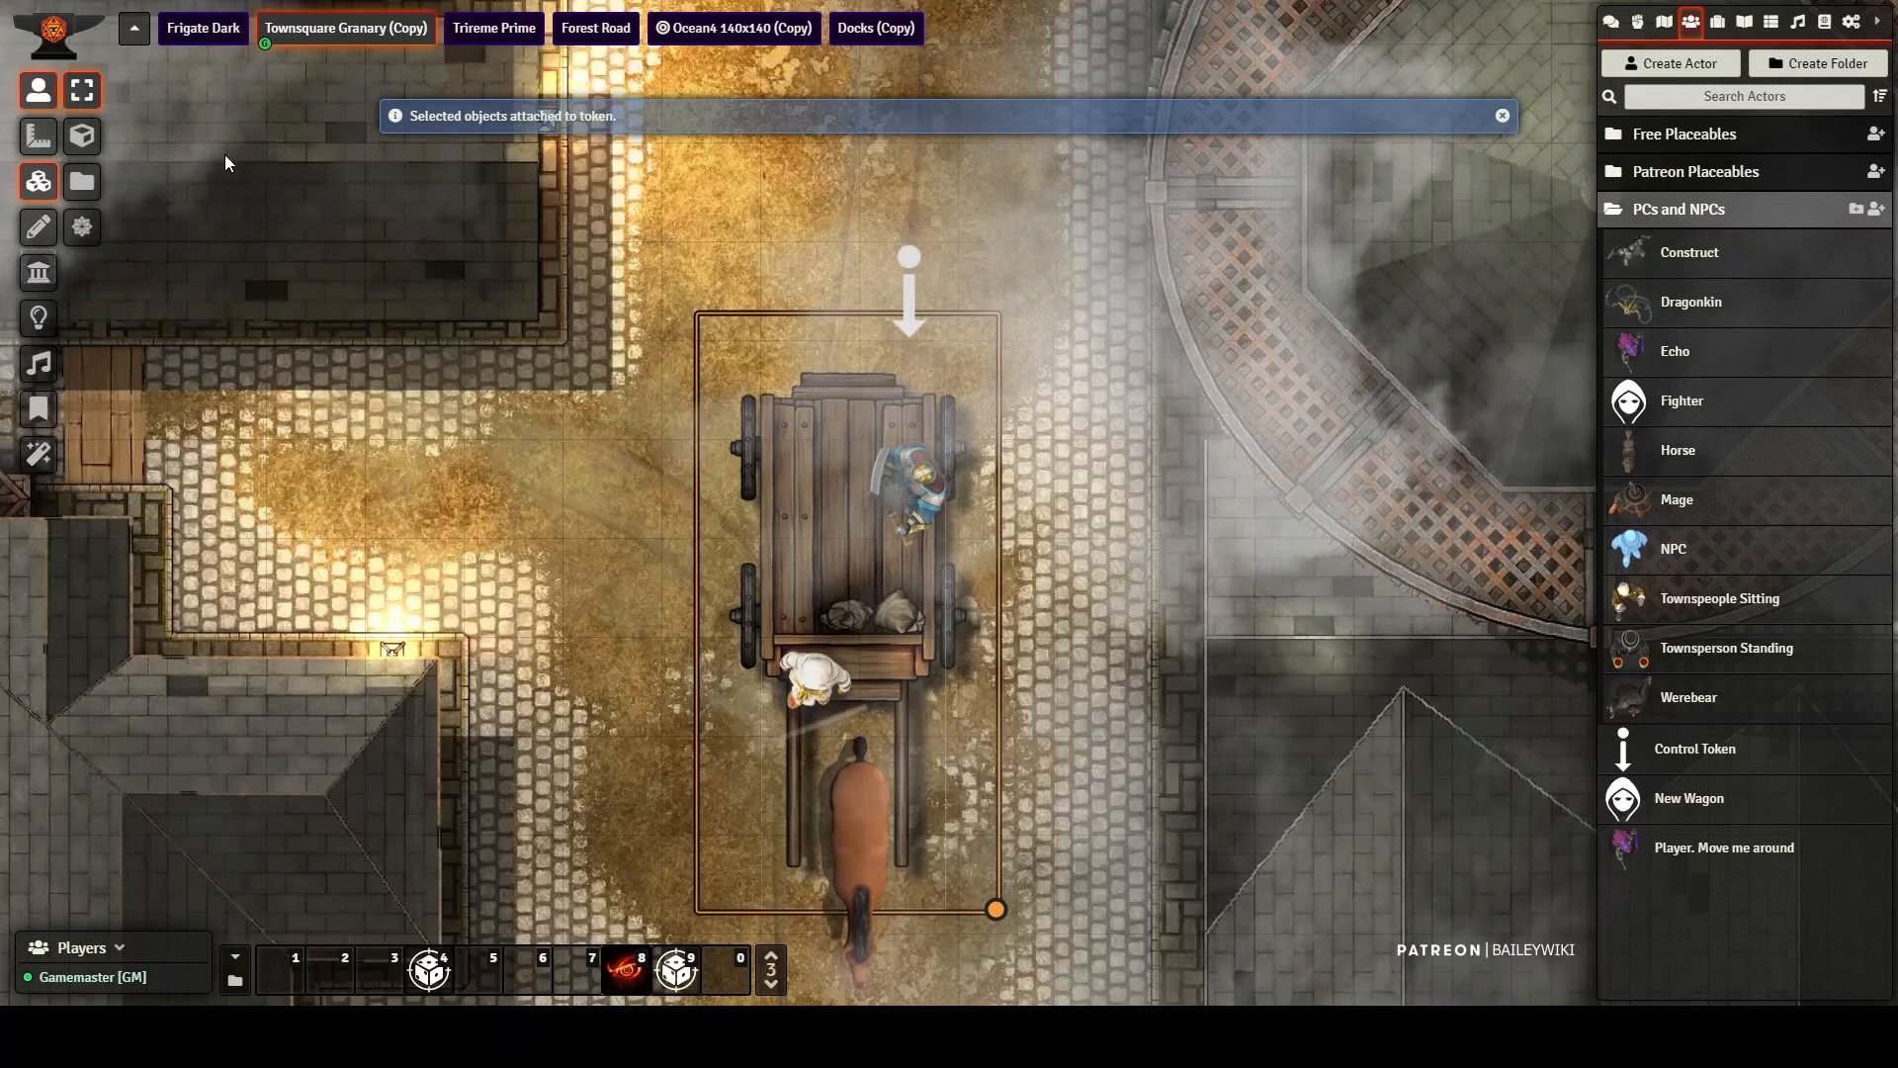
left_click_drag(899, 286, 901, 196)
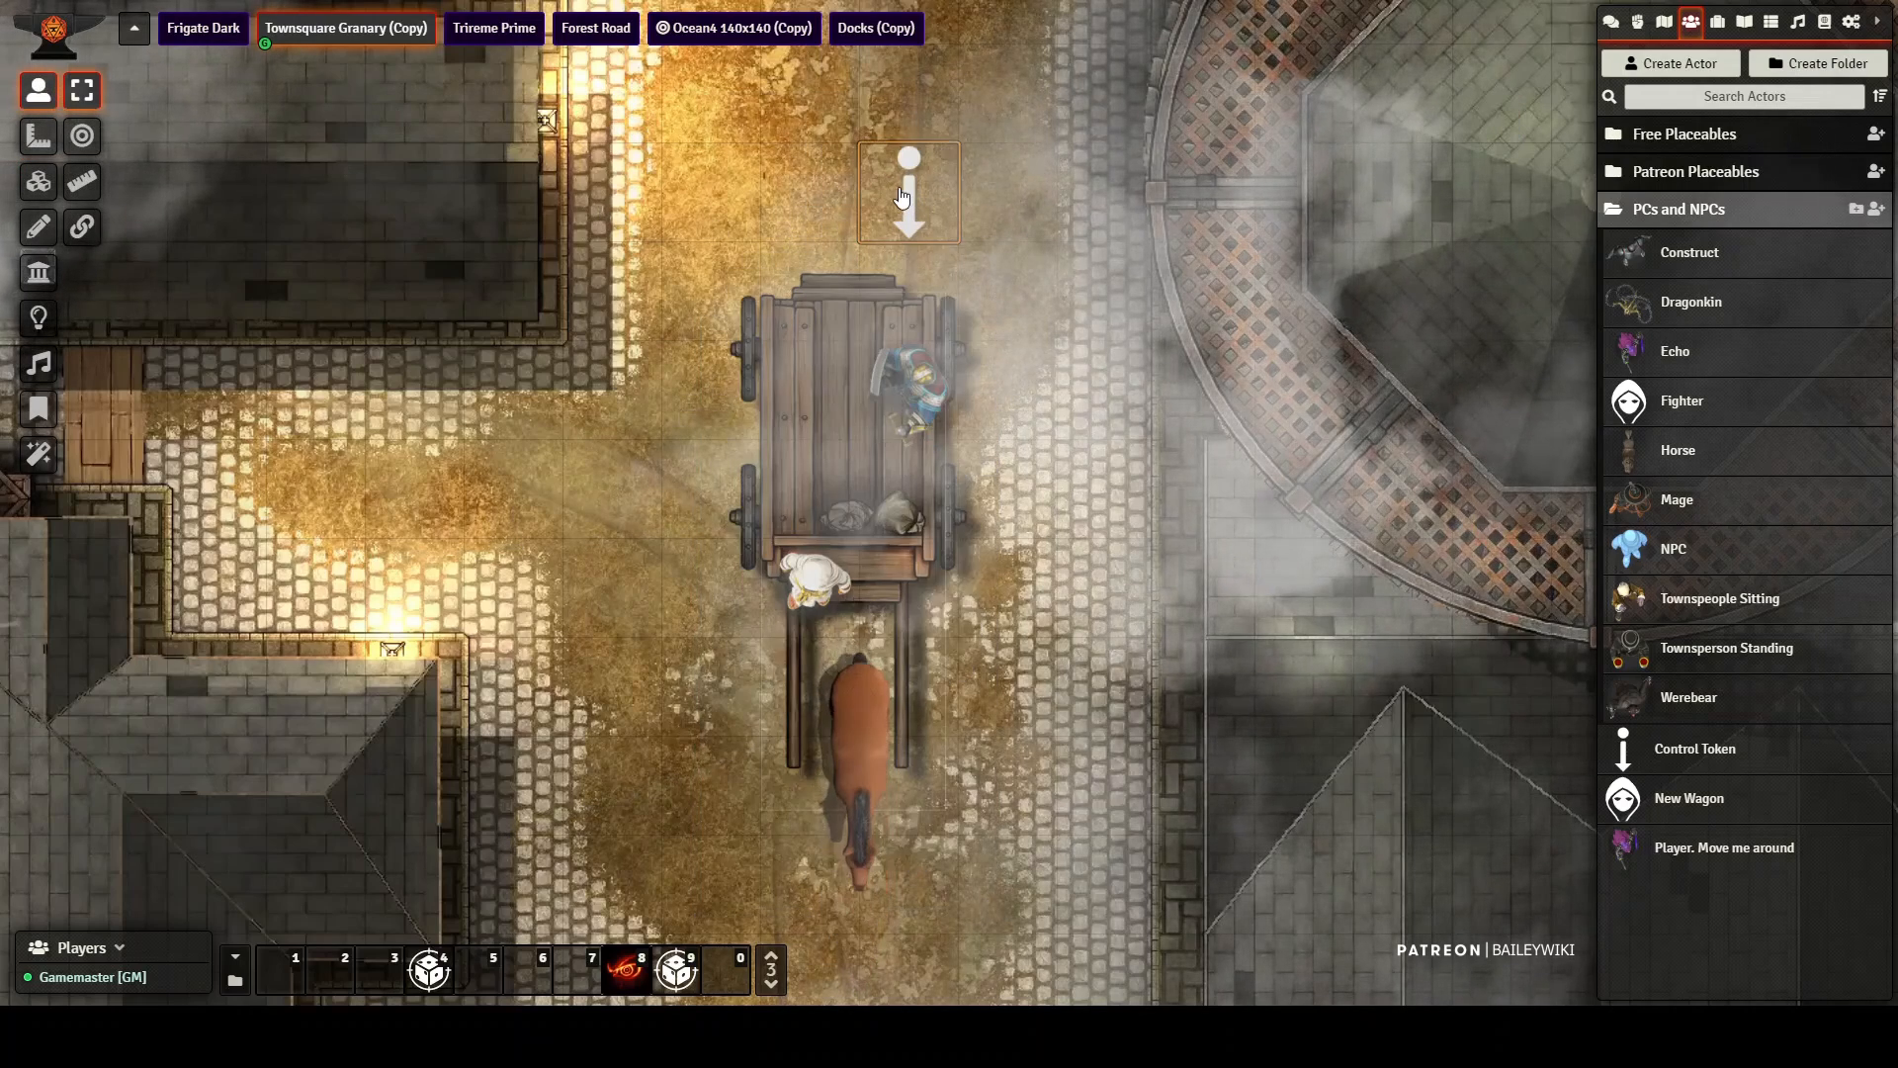
key("ctrl+z")
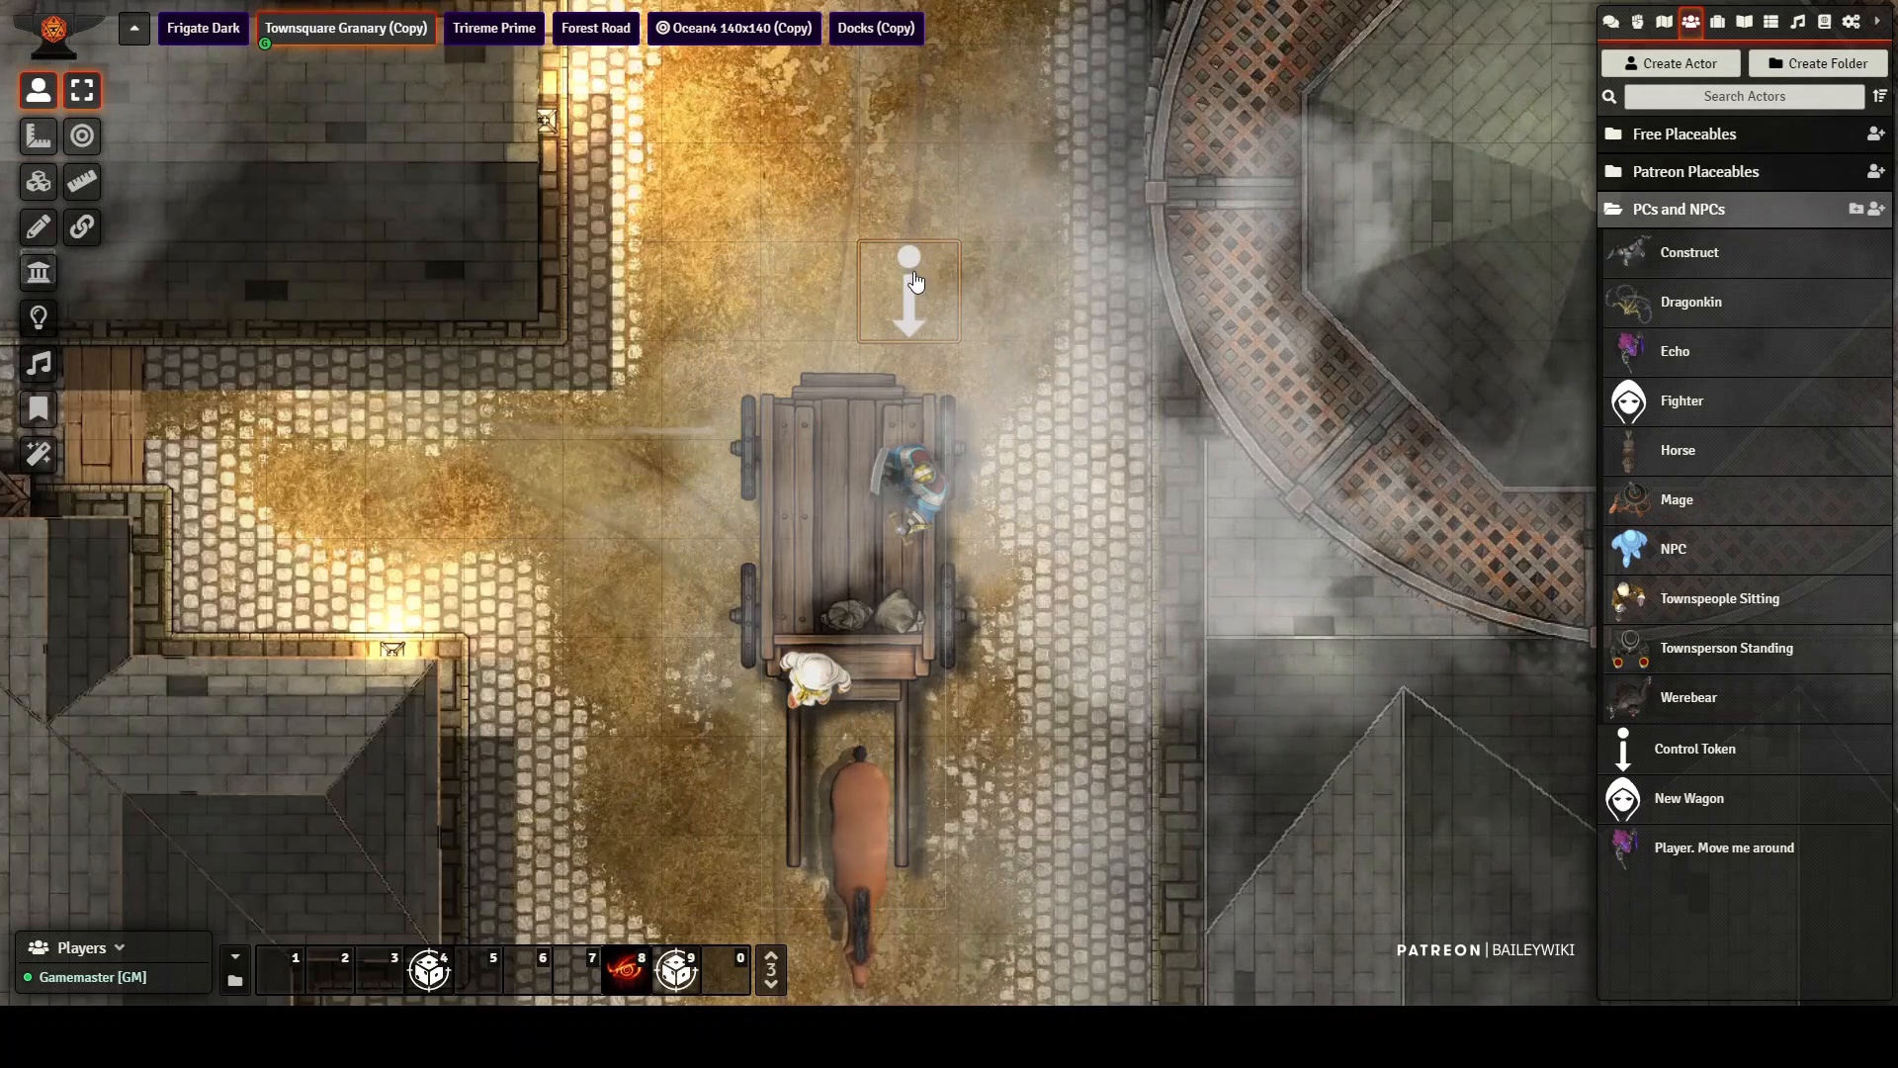
left_click_drag(913, 285, 904, 189)
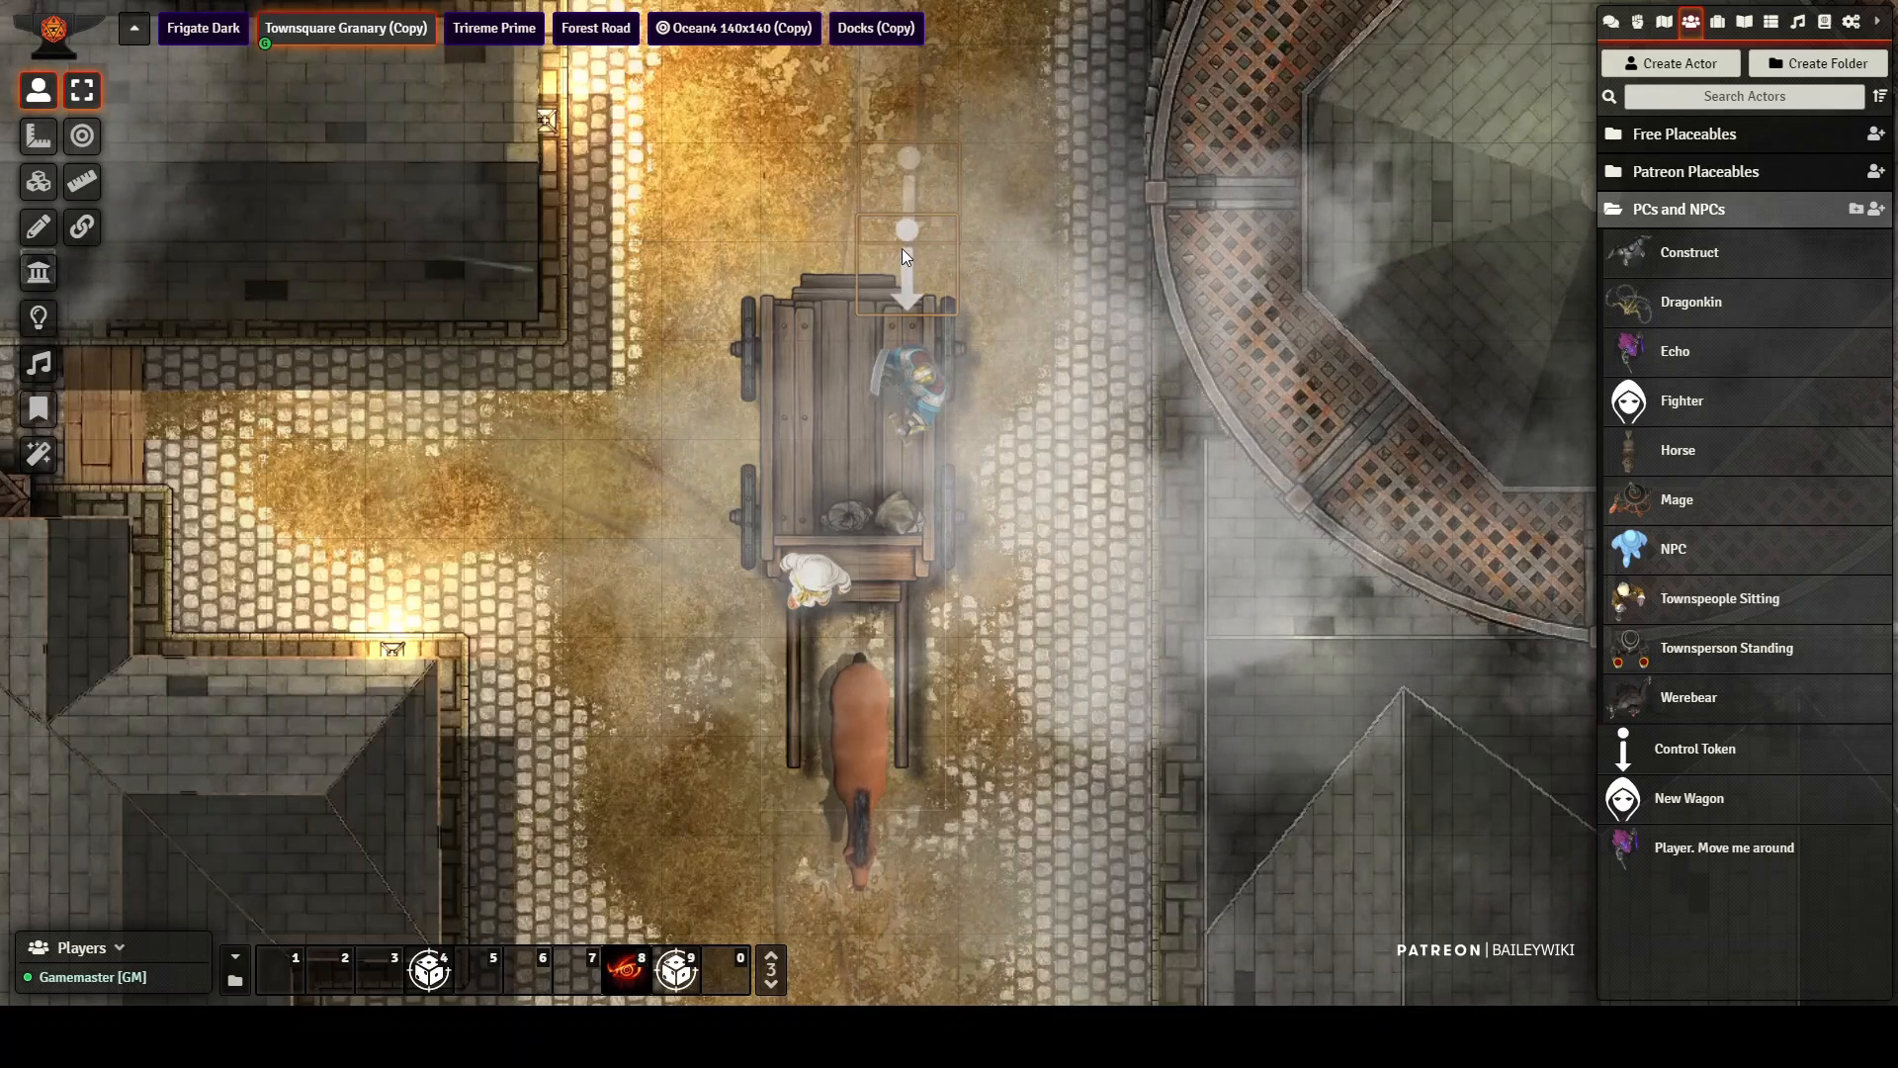
key("ctrl+z")
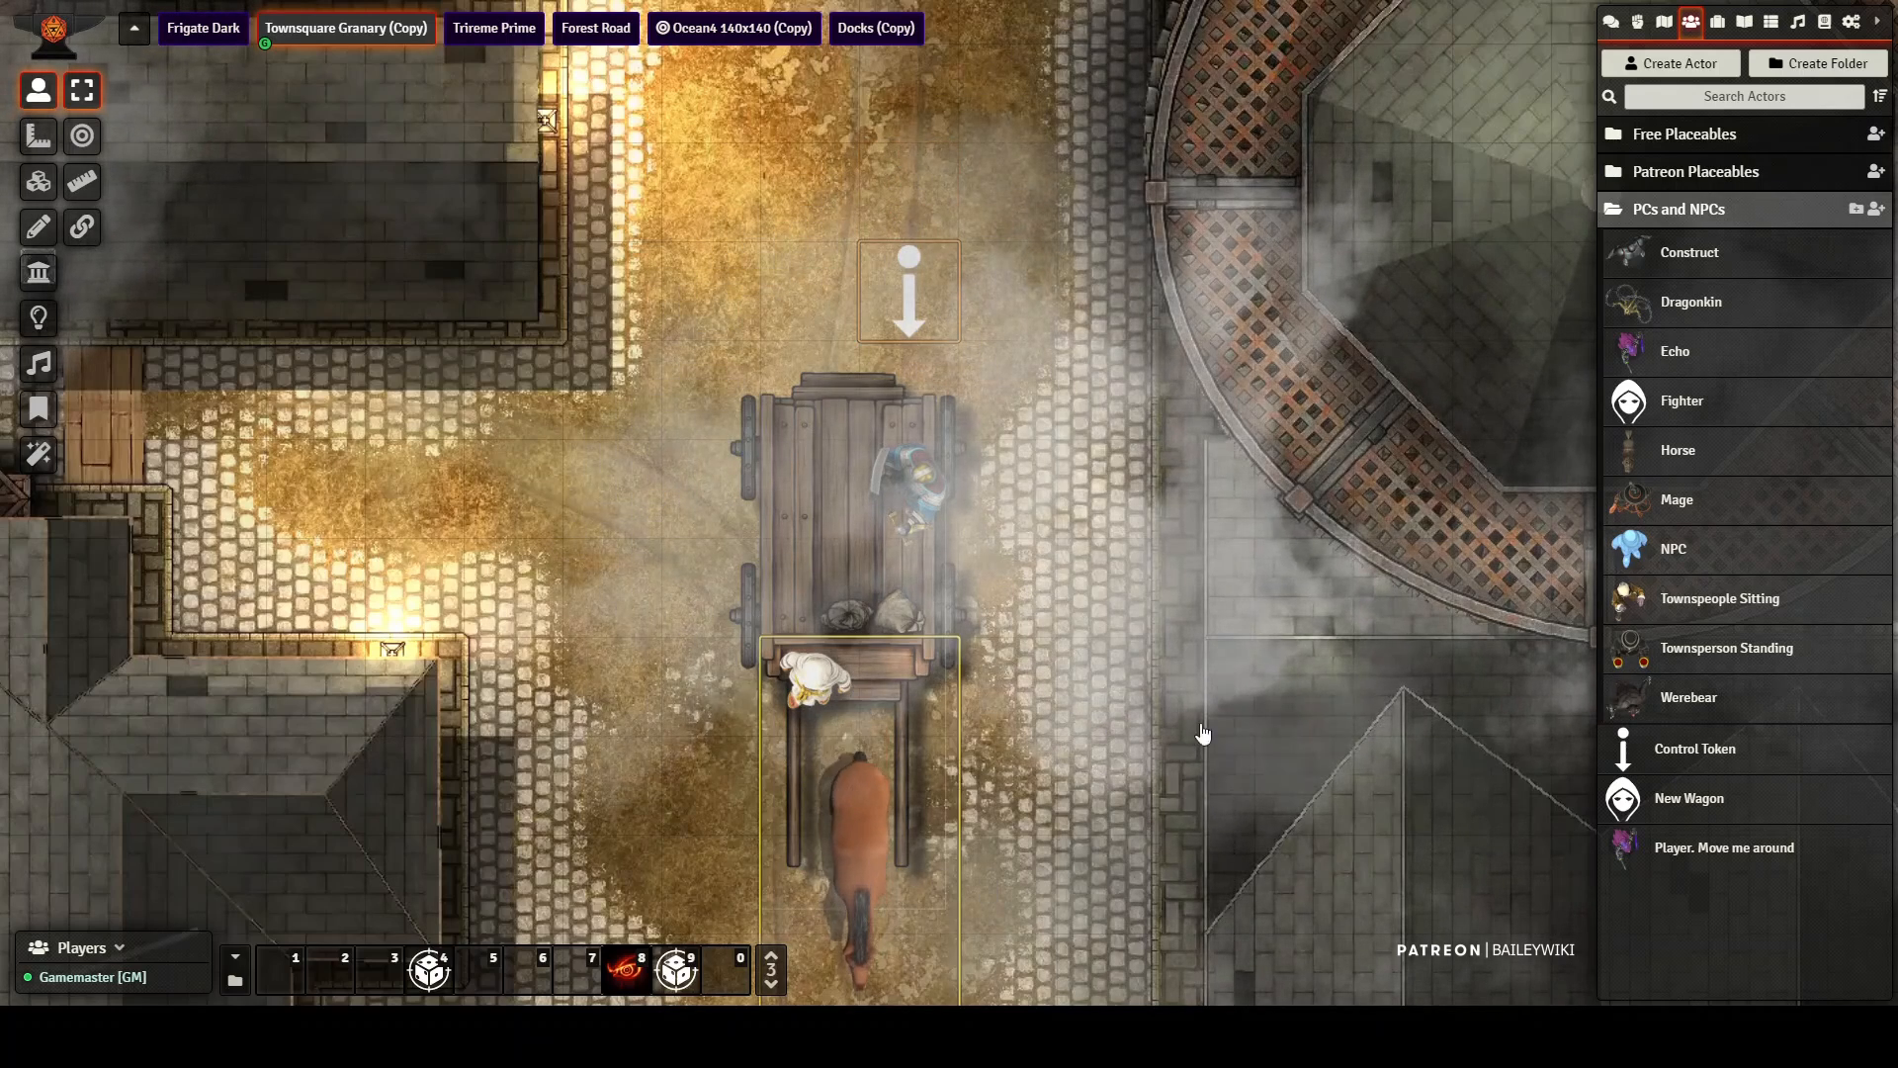
Step: Drive the wagon north and south along the street with the cart1 token, ending just north of its starting spot
left_click_drag(1059, 667, 1058, 596)
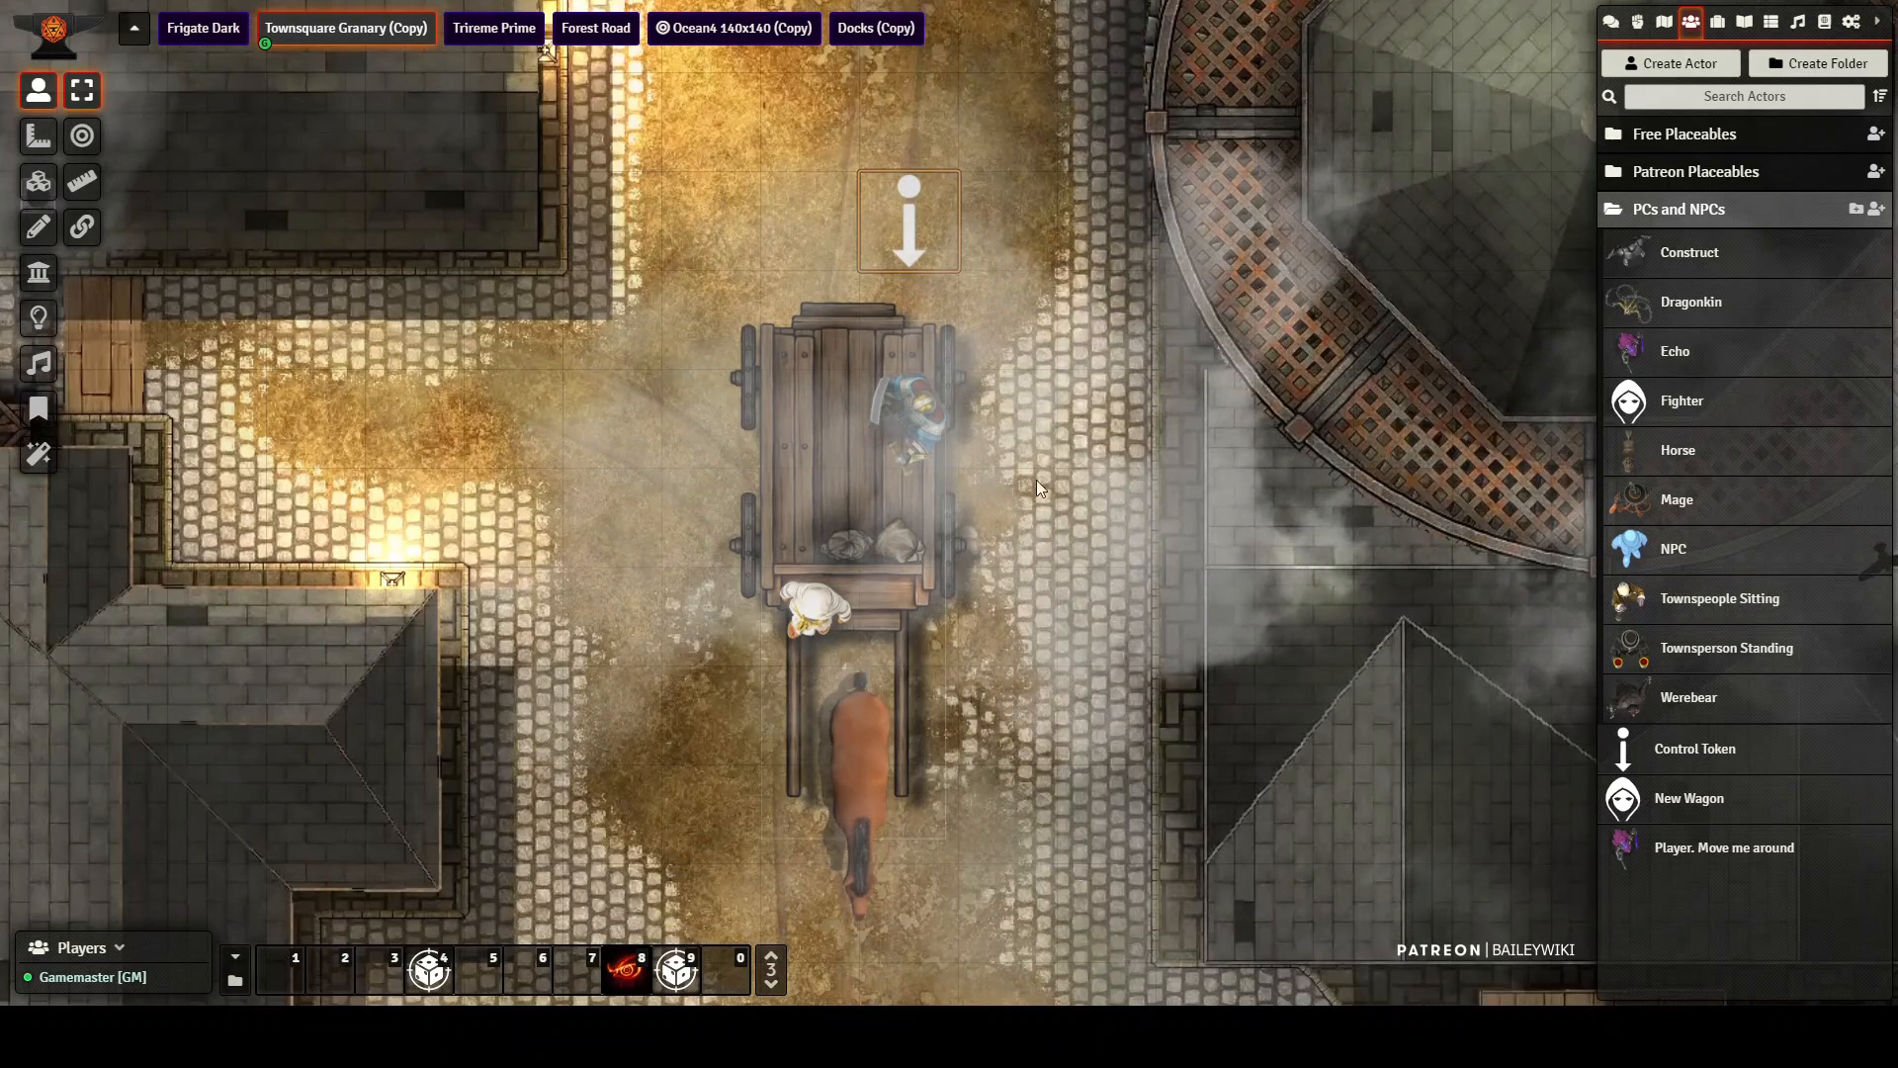
key("Up")
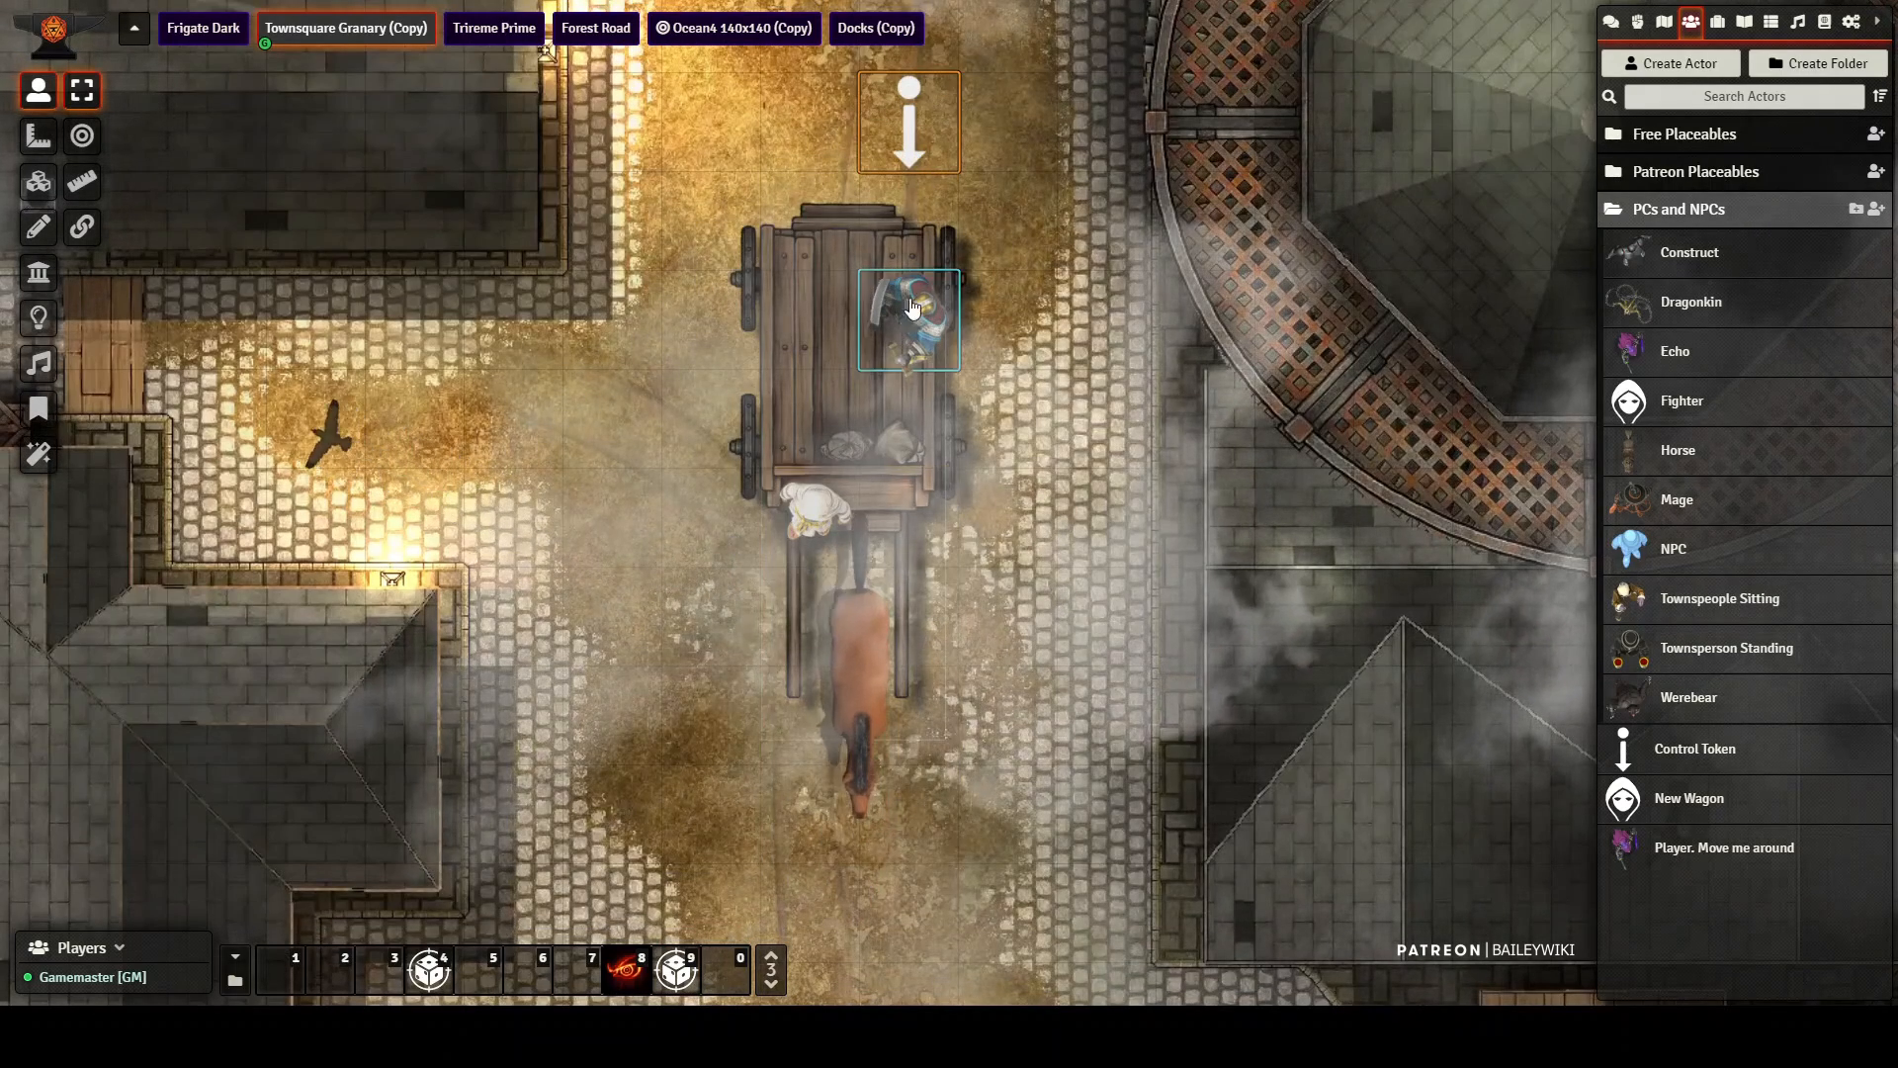
left_click_drag(937, 147, 939, 345)
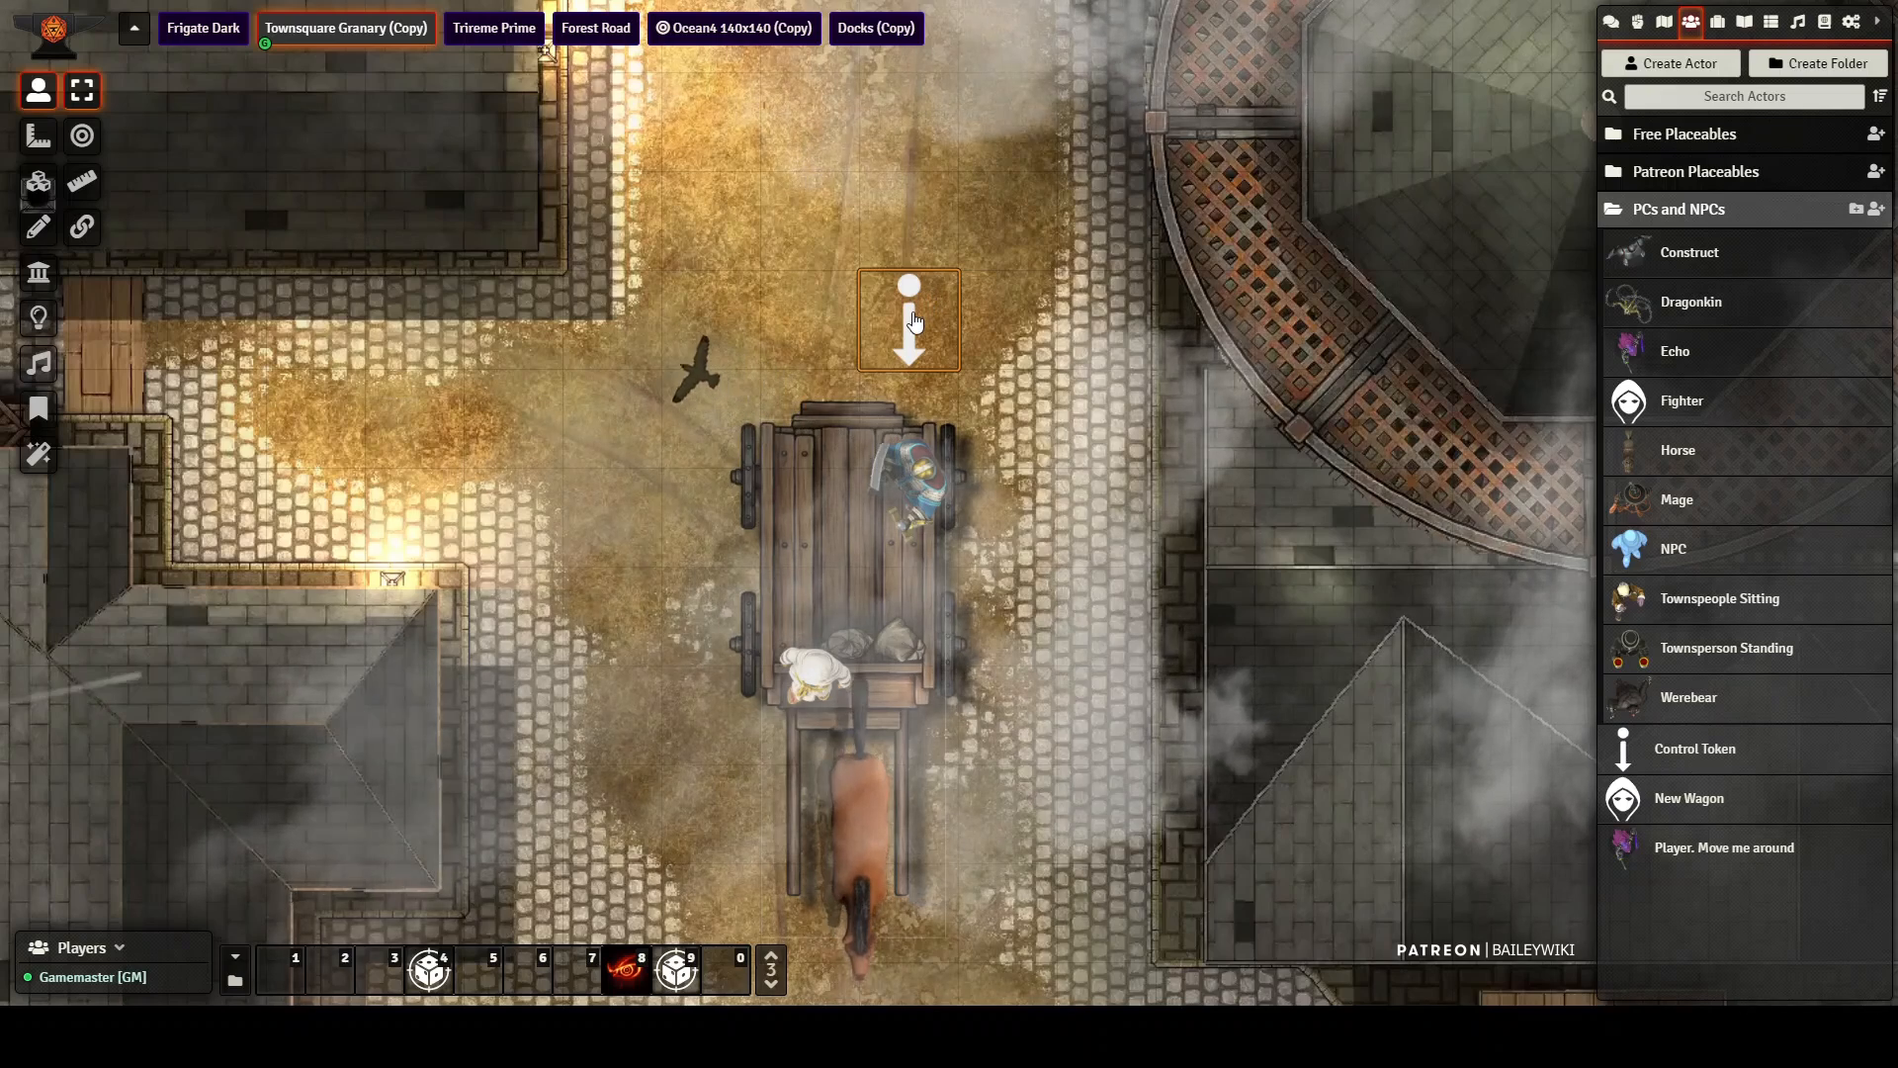
left_click_drag(909, 324, 908, 190)
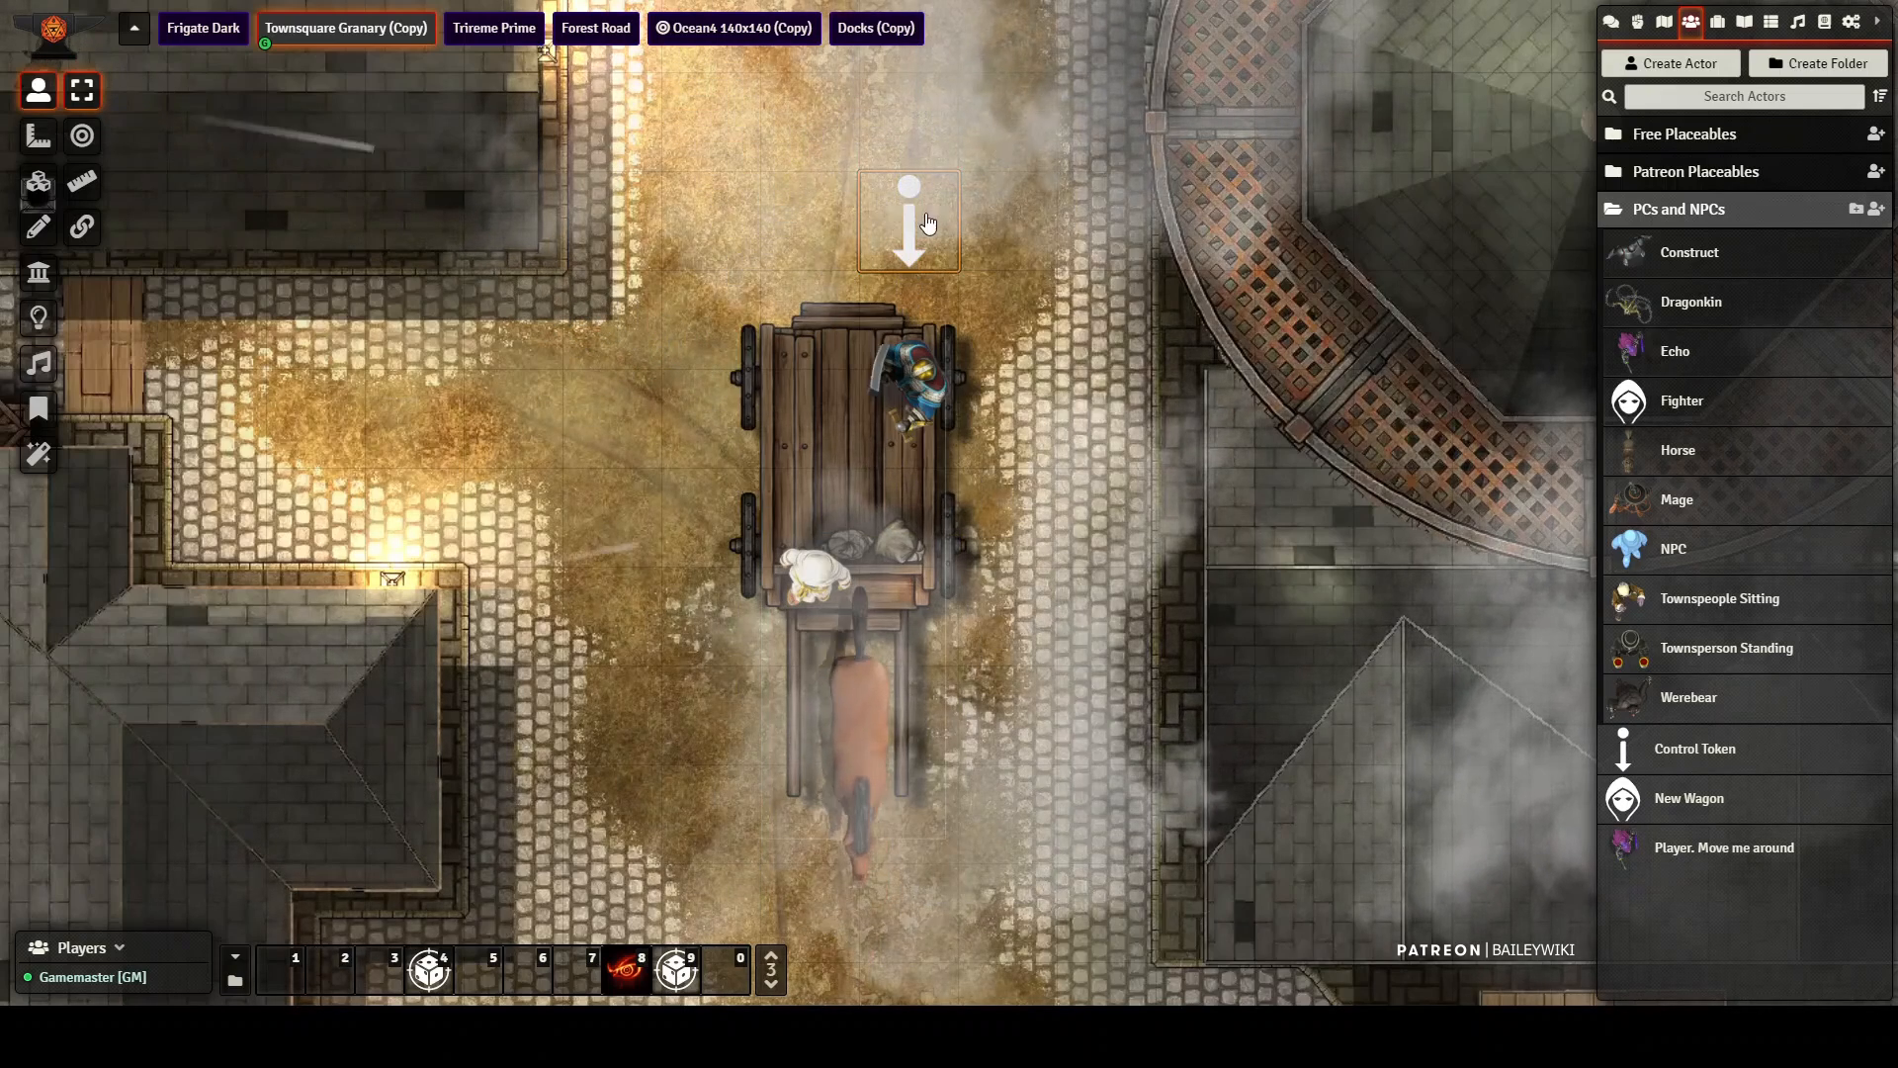
left_click_drag(903, 252, 910, 736)
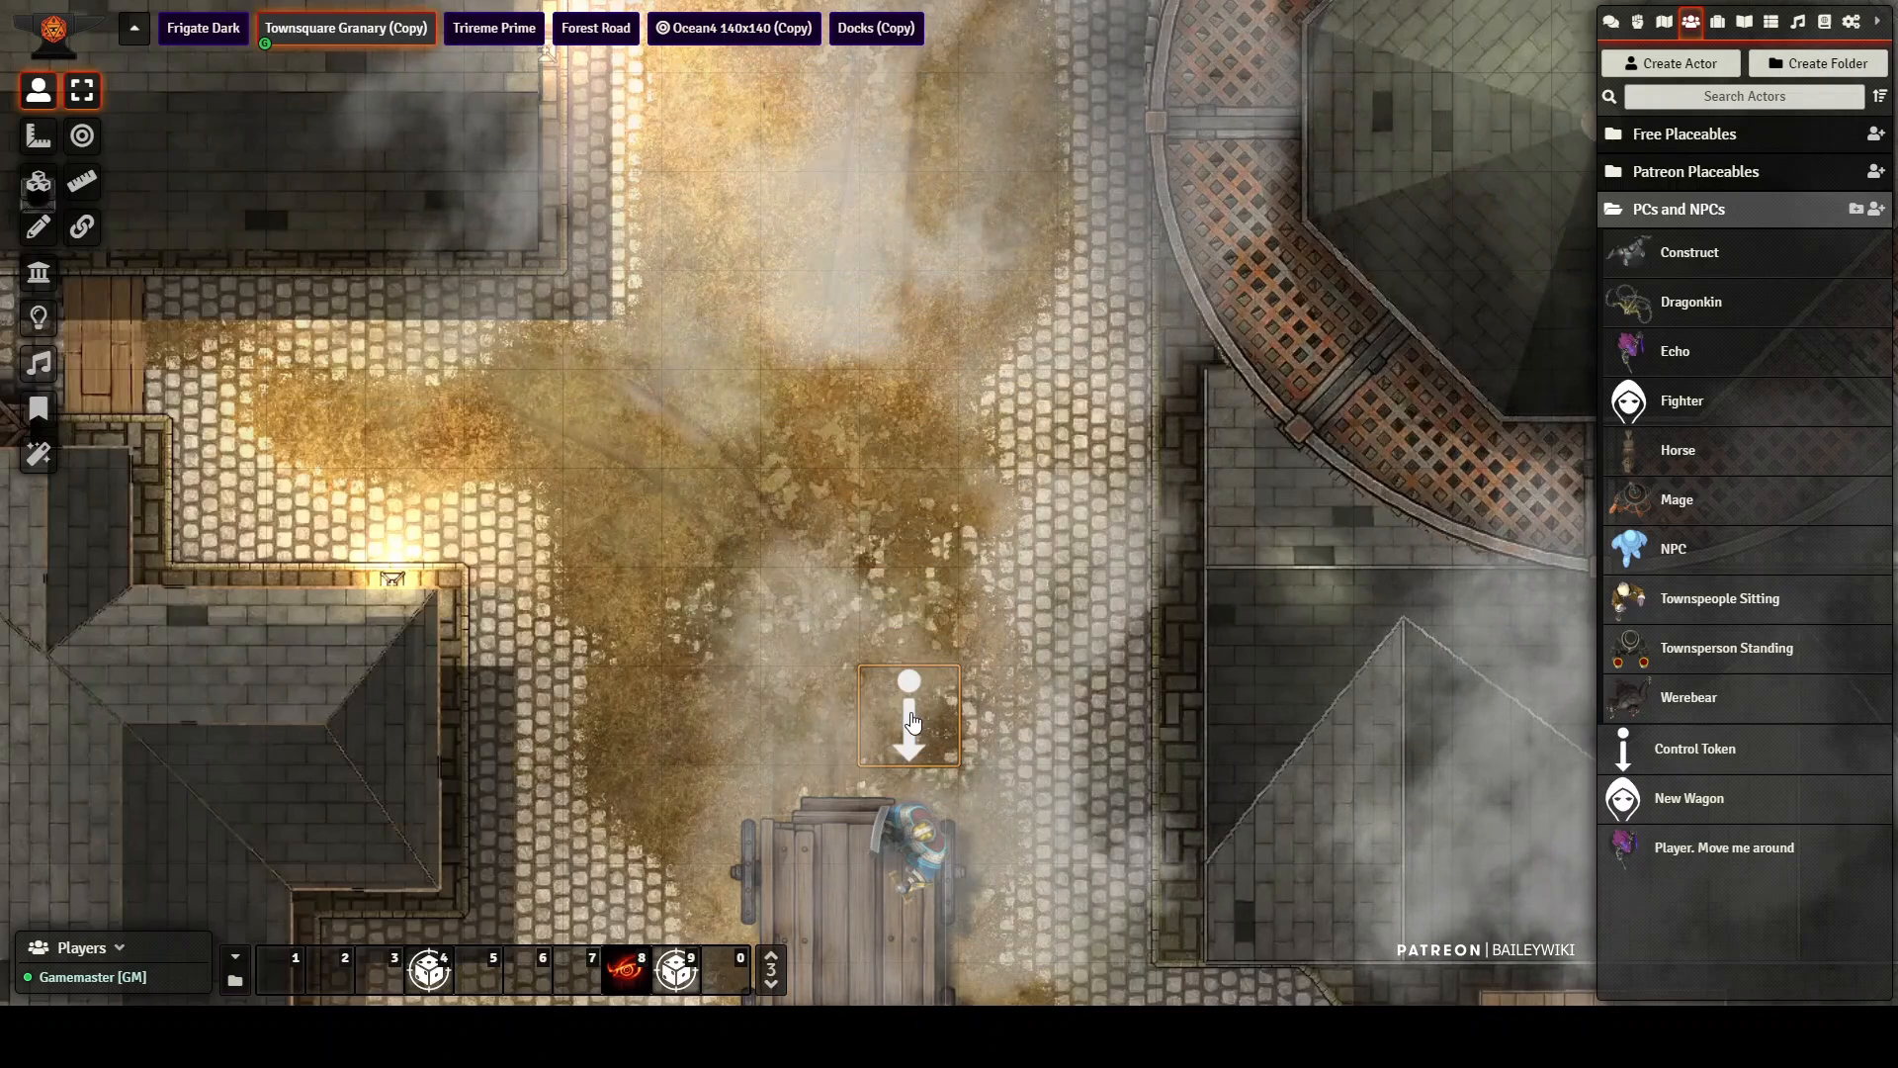
left_click_drag(907, 714, 903, 198)
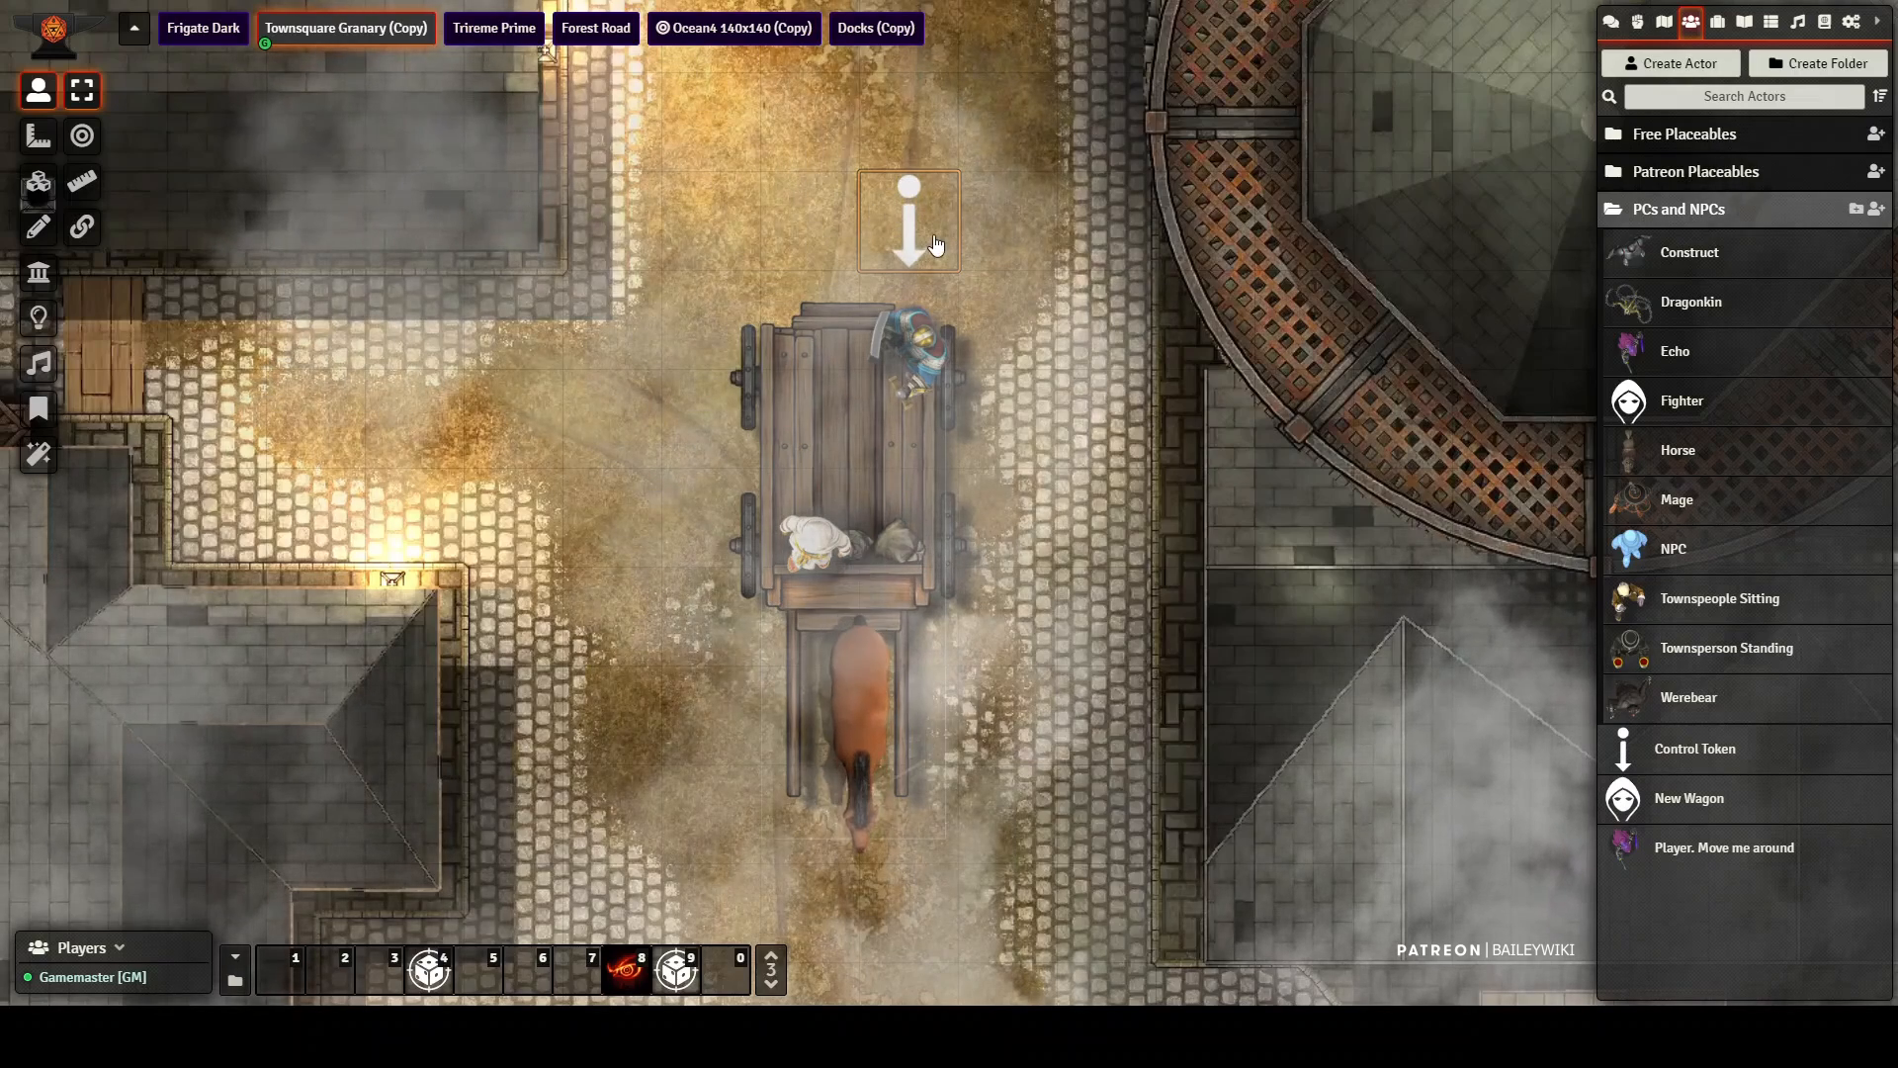
Step: Assign the selected cart1 token as the prototype token of the New Wagon actor
left_click(1689, 803)
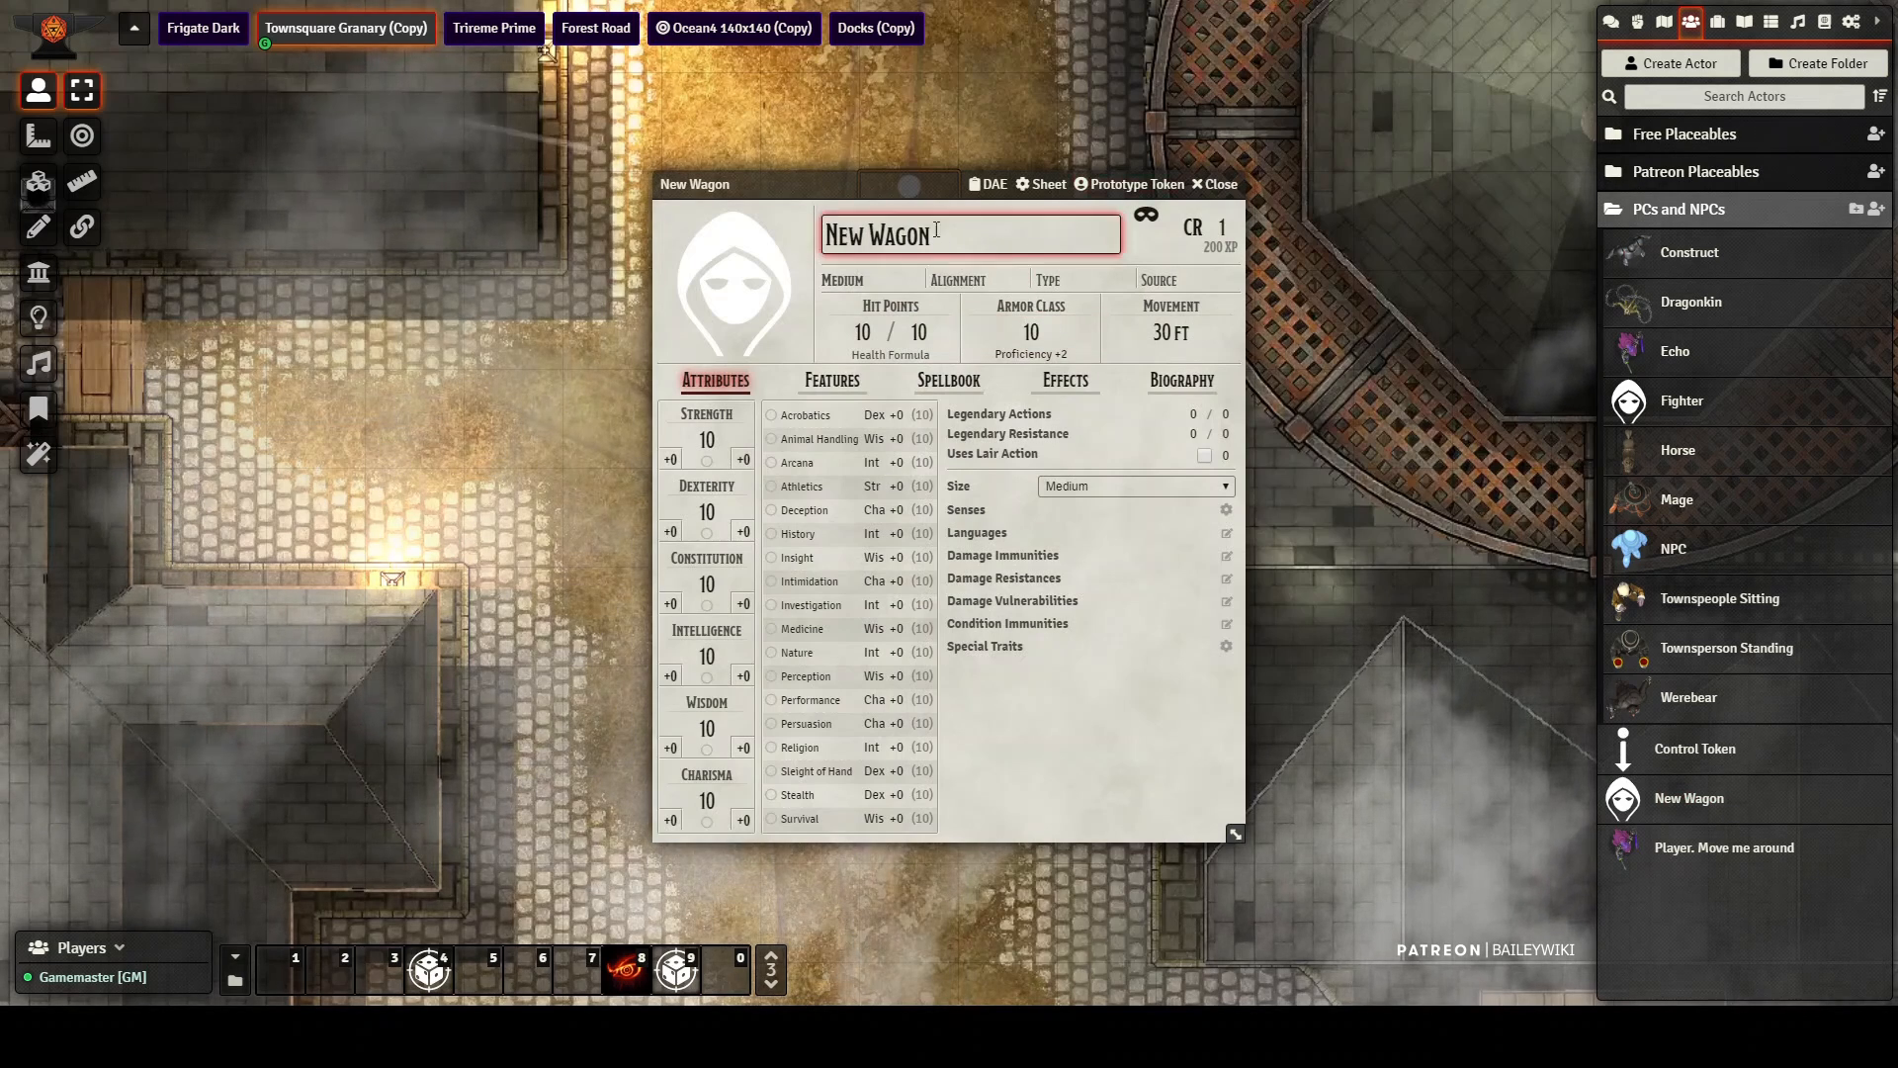
left_click_drag(939, 183, 1261, 124)
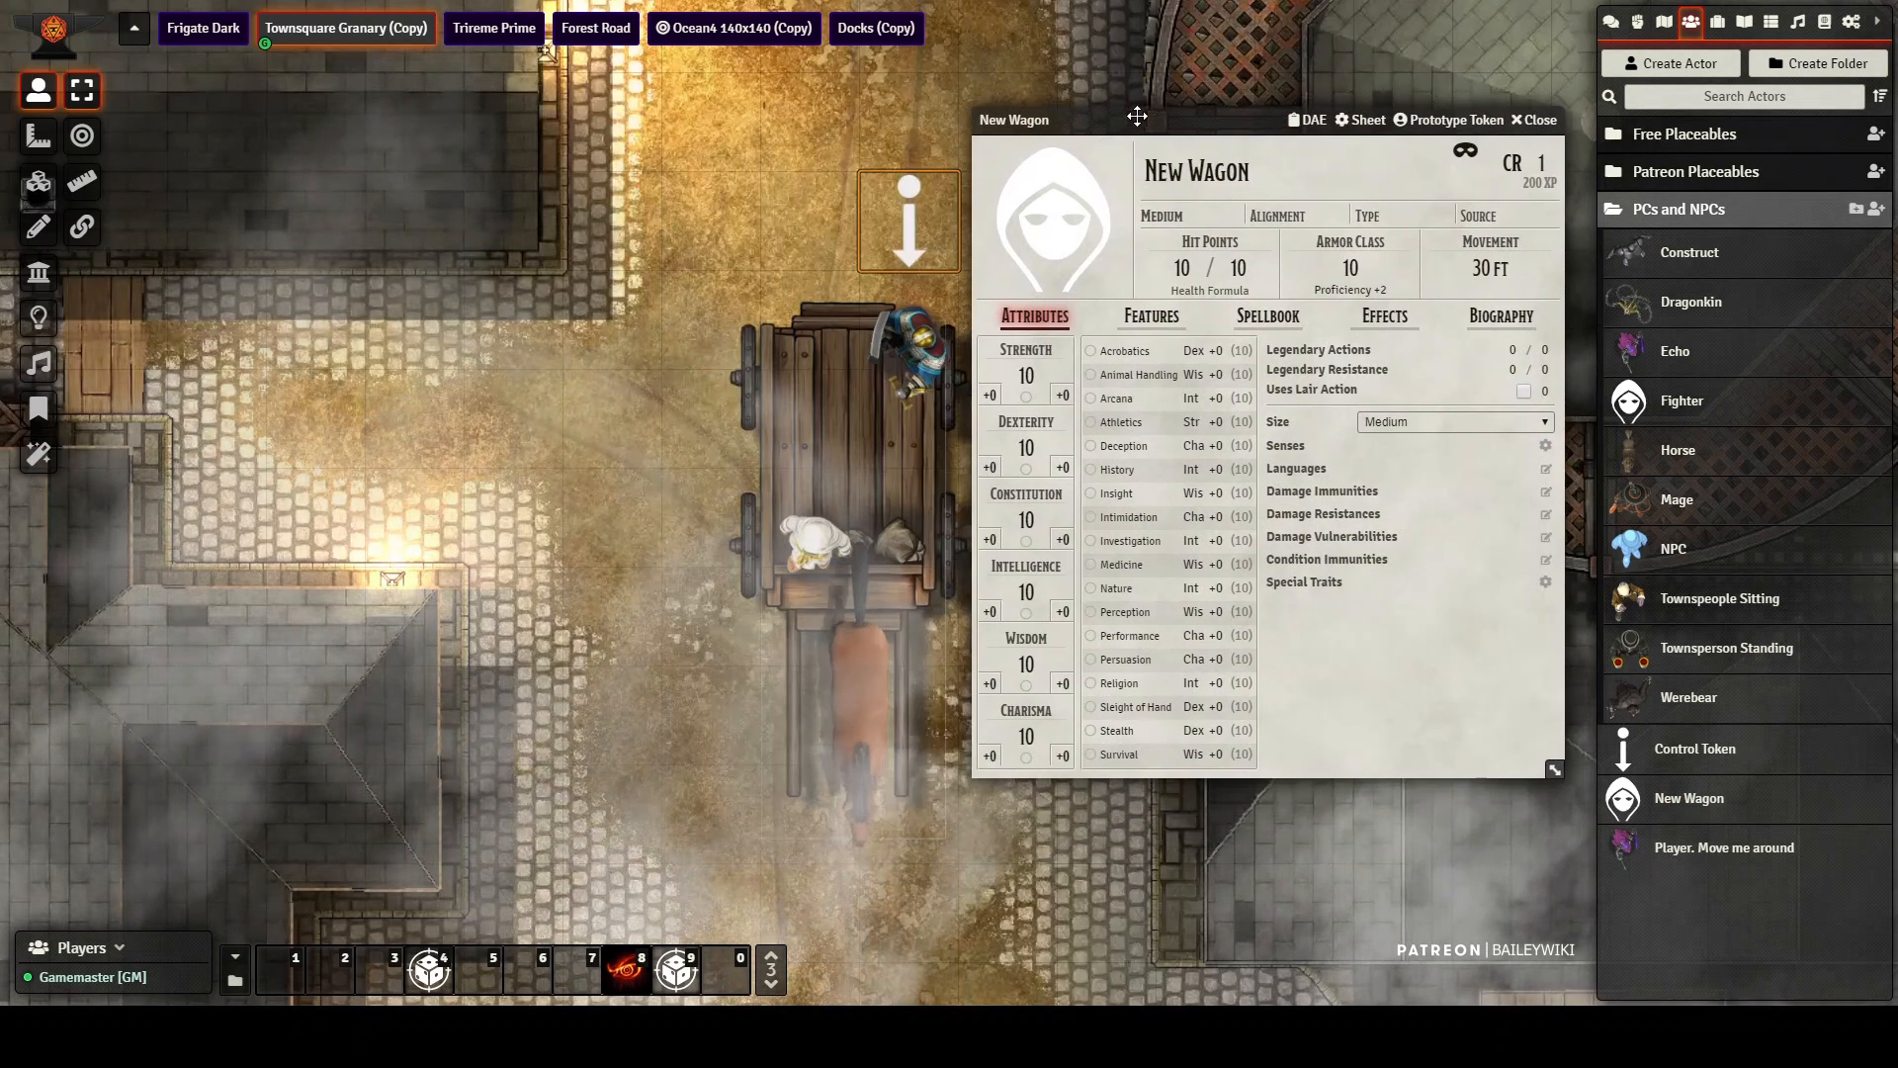
left_click(1434, 122)
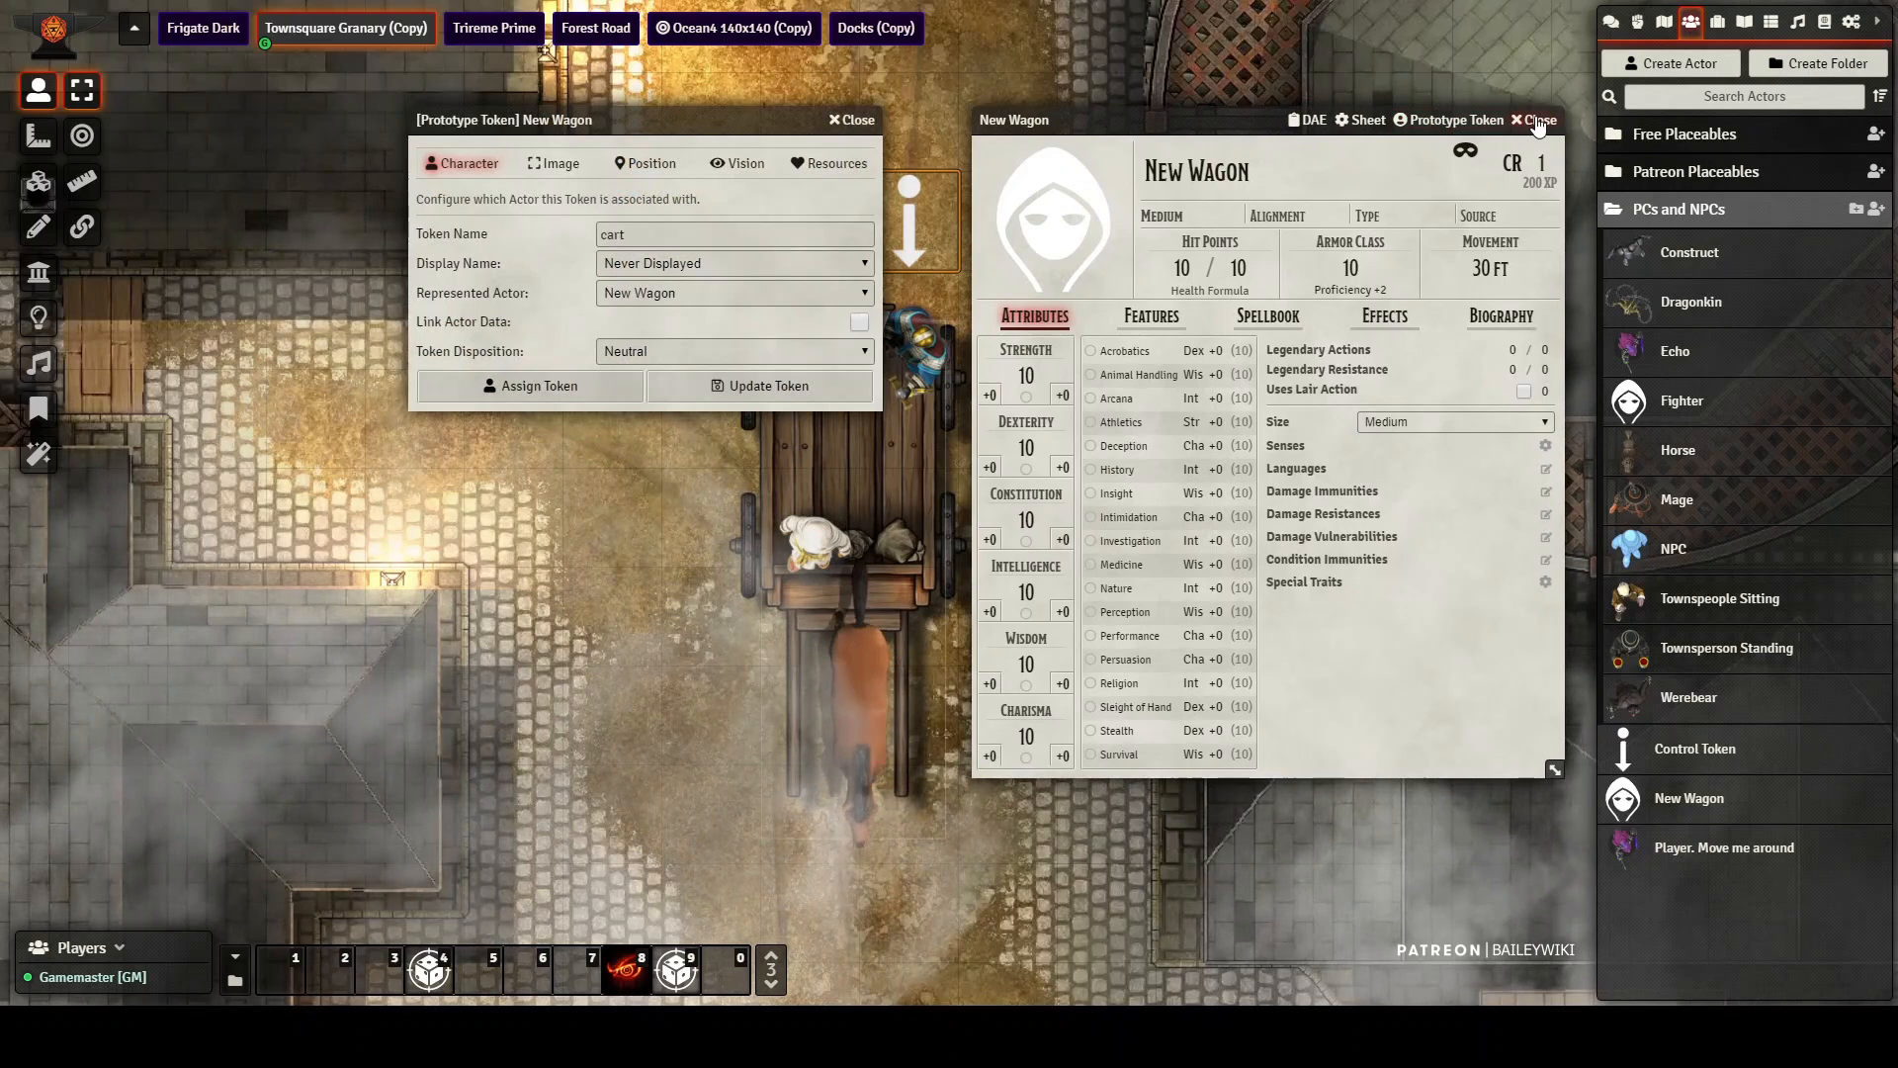
left_click(1536, 120)
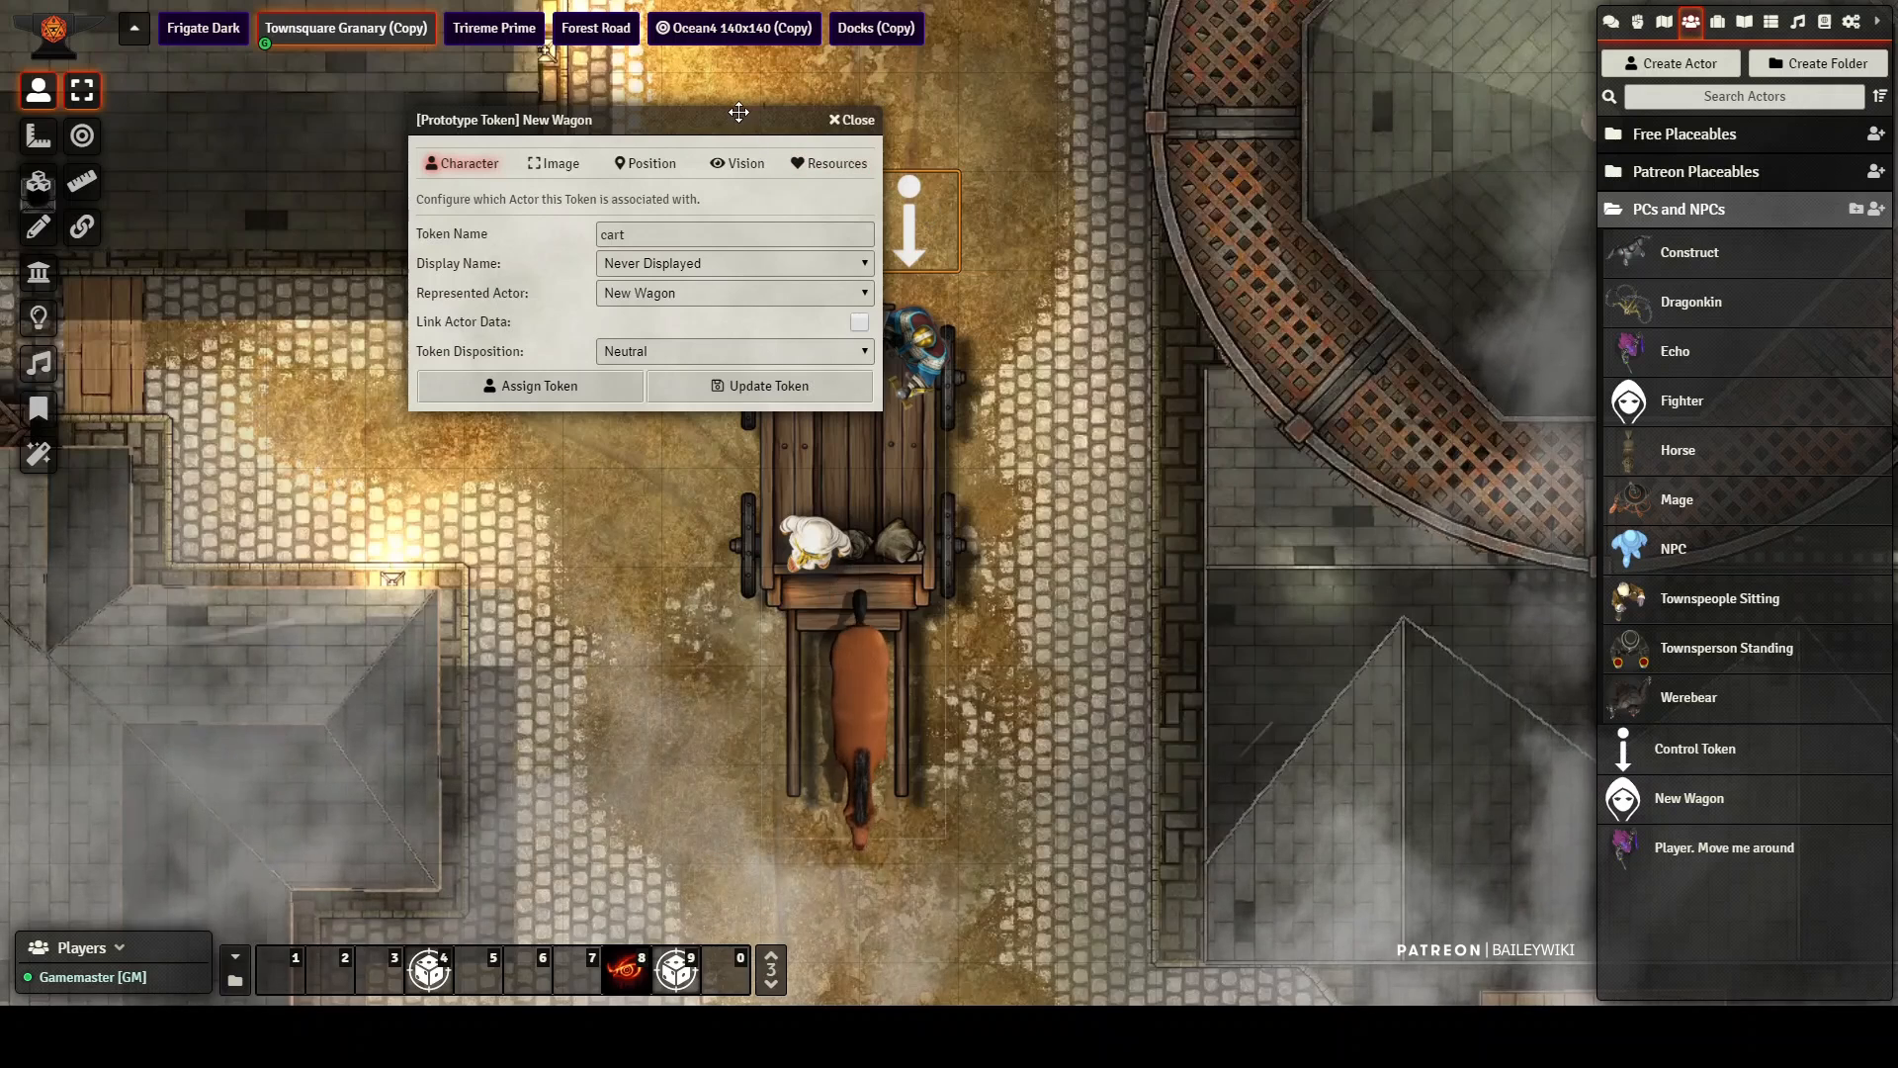
left_click_drag(694, 121, 632, 132)
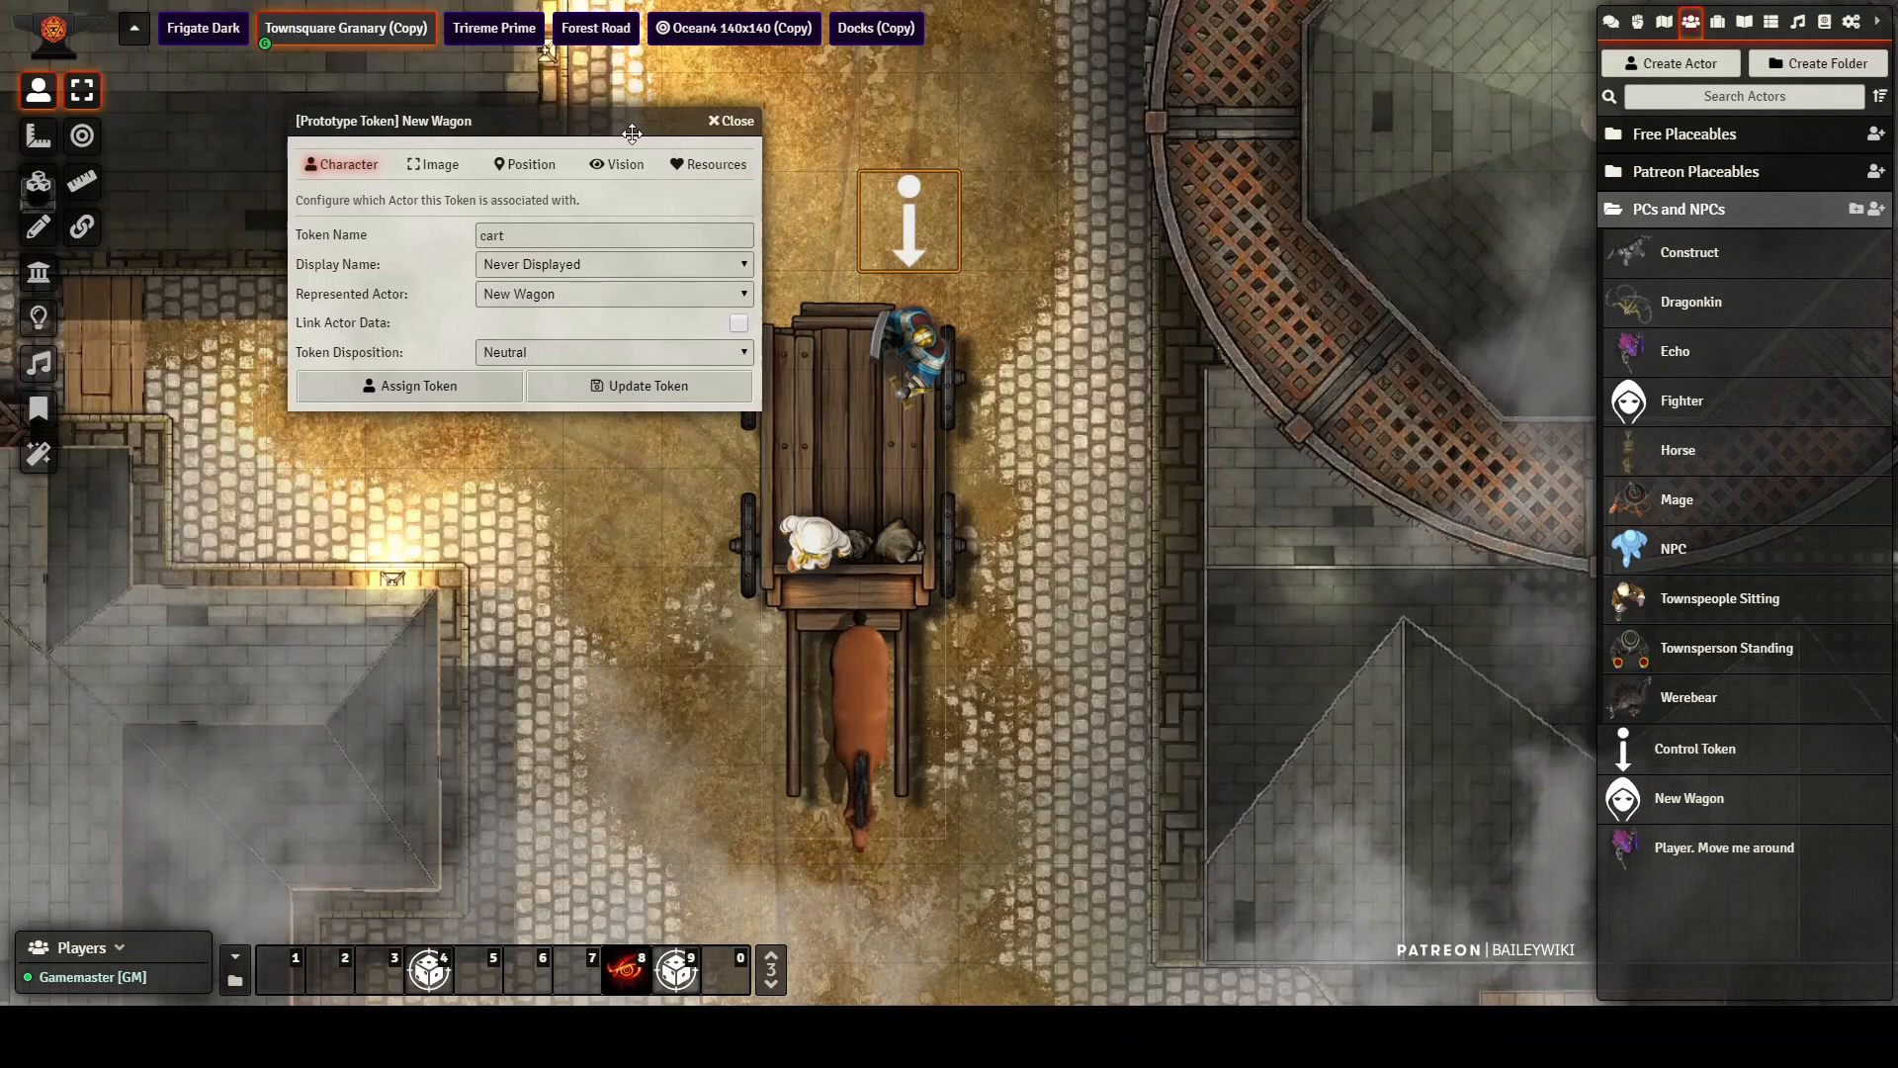
left_click(418, 385)
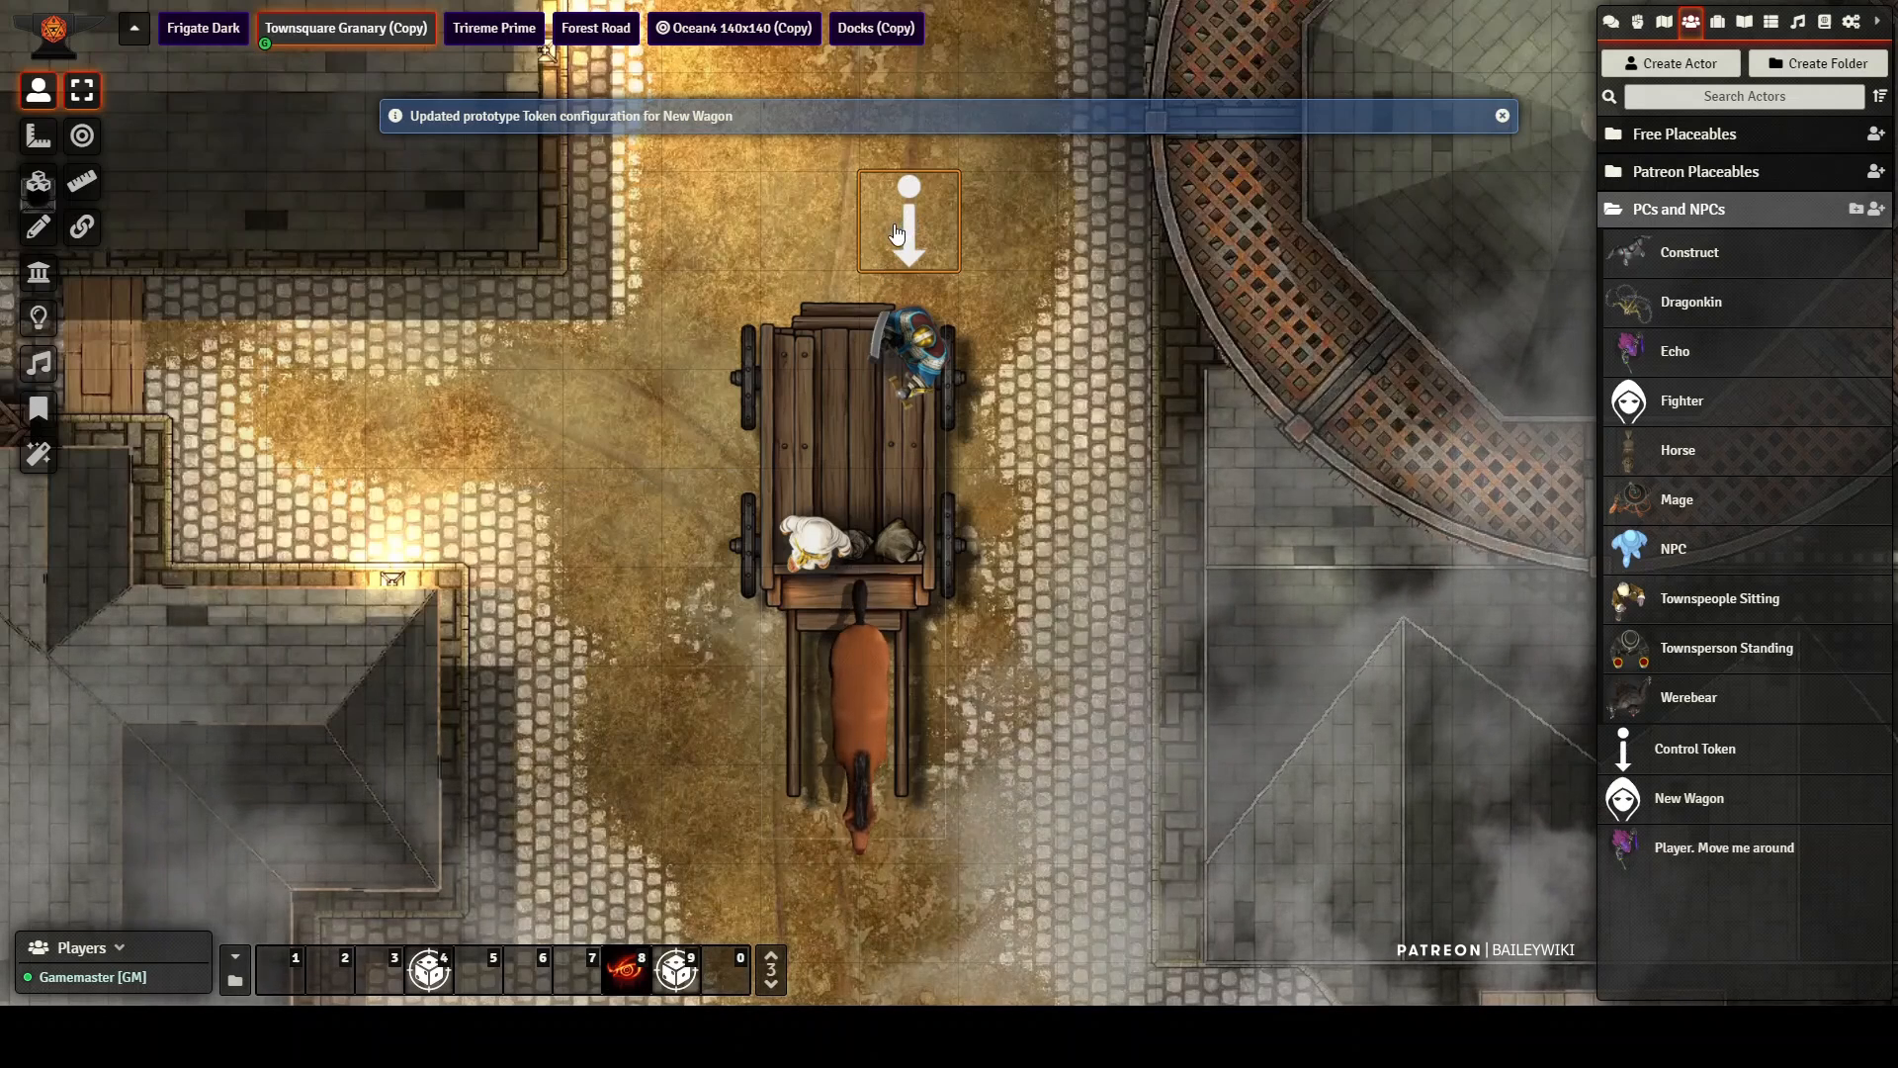
Step: Place a New Wagon from the actors in the street east of the round tower
mouse_move(895, 226)
left_mouse_down()
mouse_move(828, 225)
mouse_move(900, 207)
left_mouse_up()
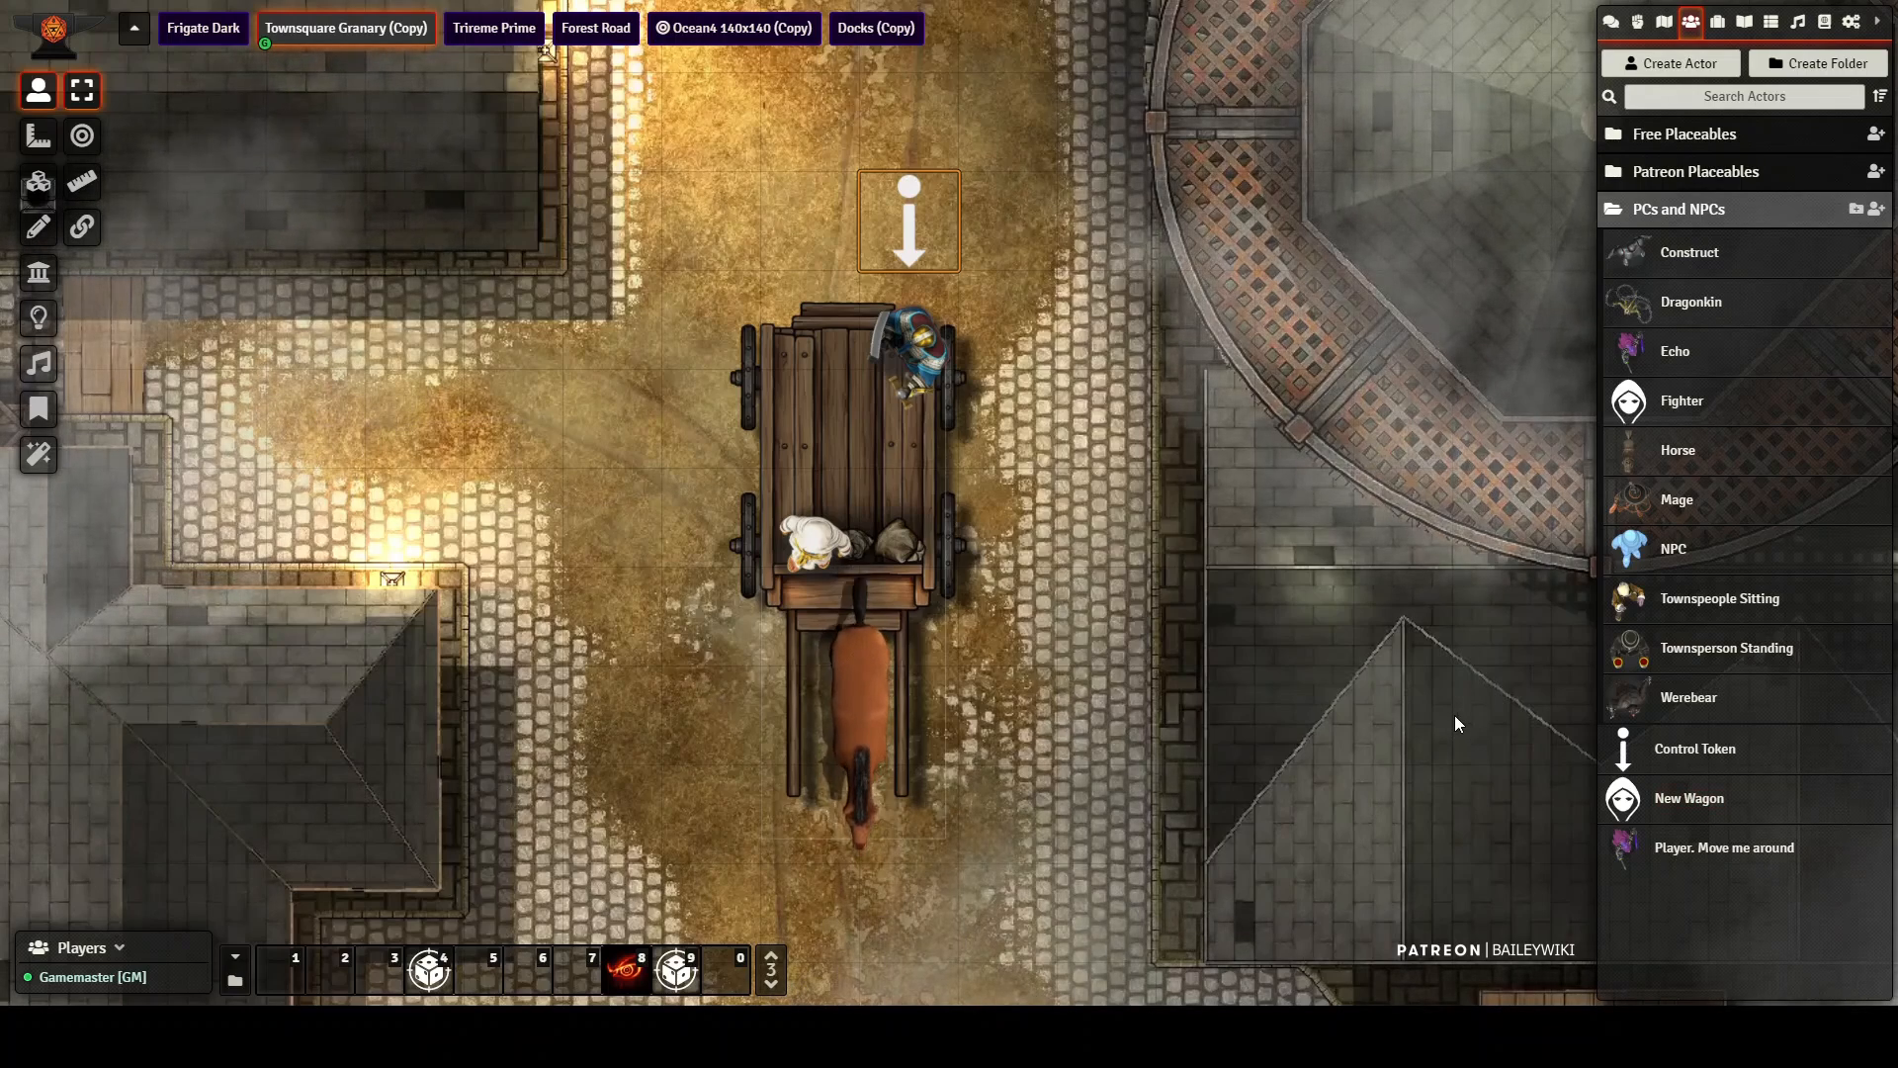
left_click_drag(1455, 719, 168, 649)
left_click_drag(1086, 459, 494, 831)
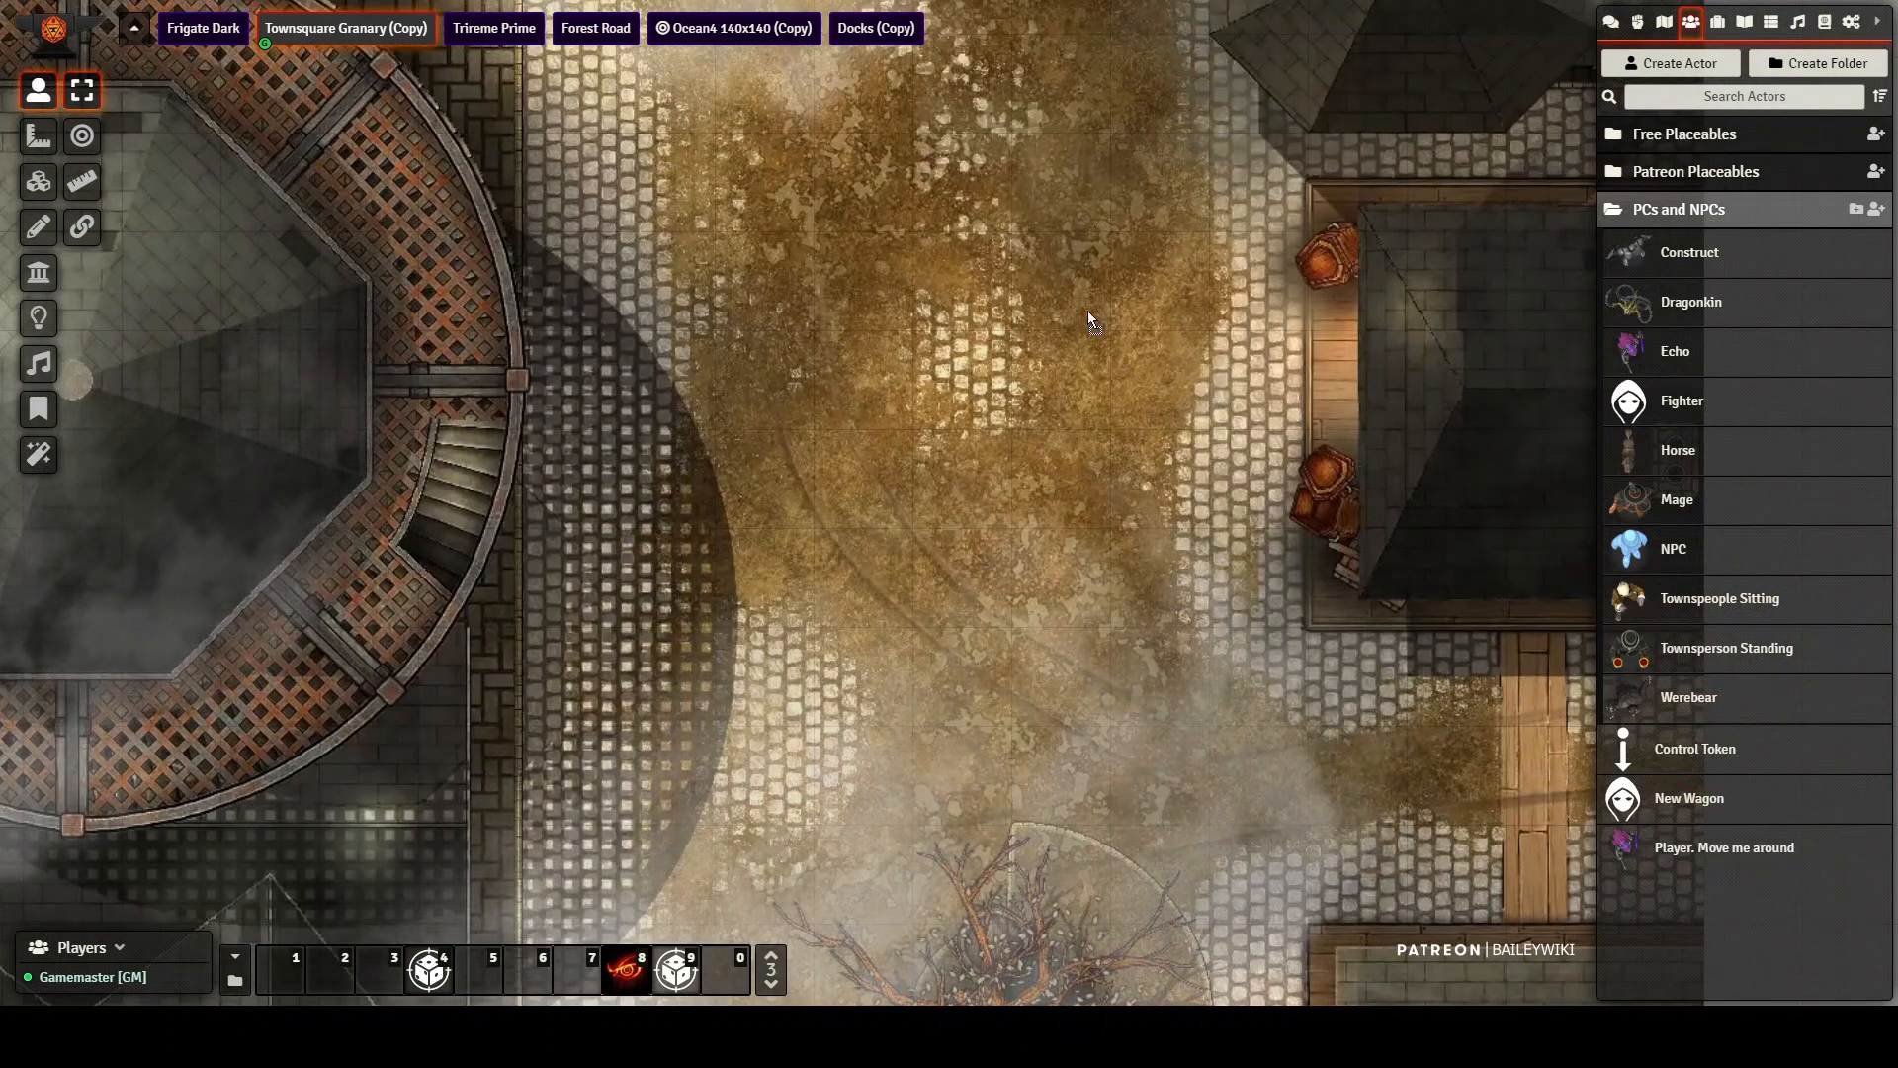
key("ctrl+v")
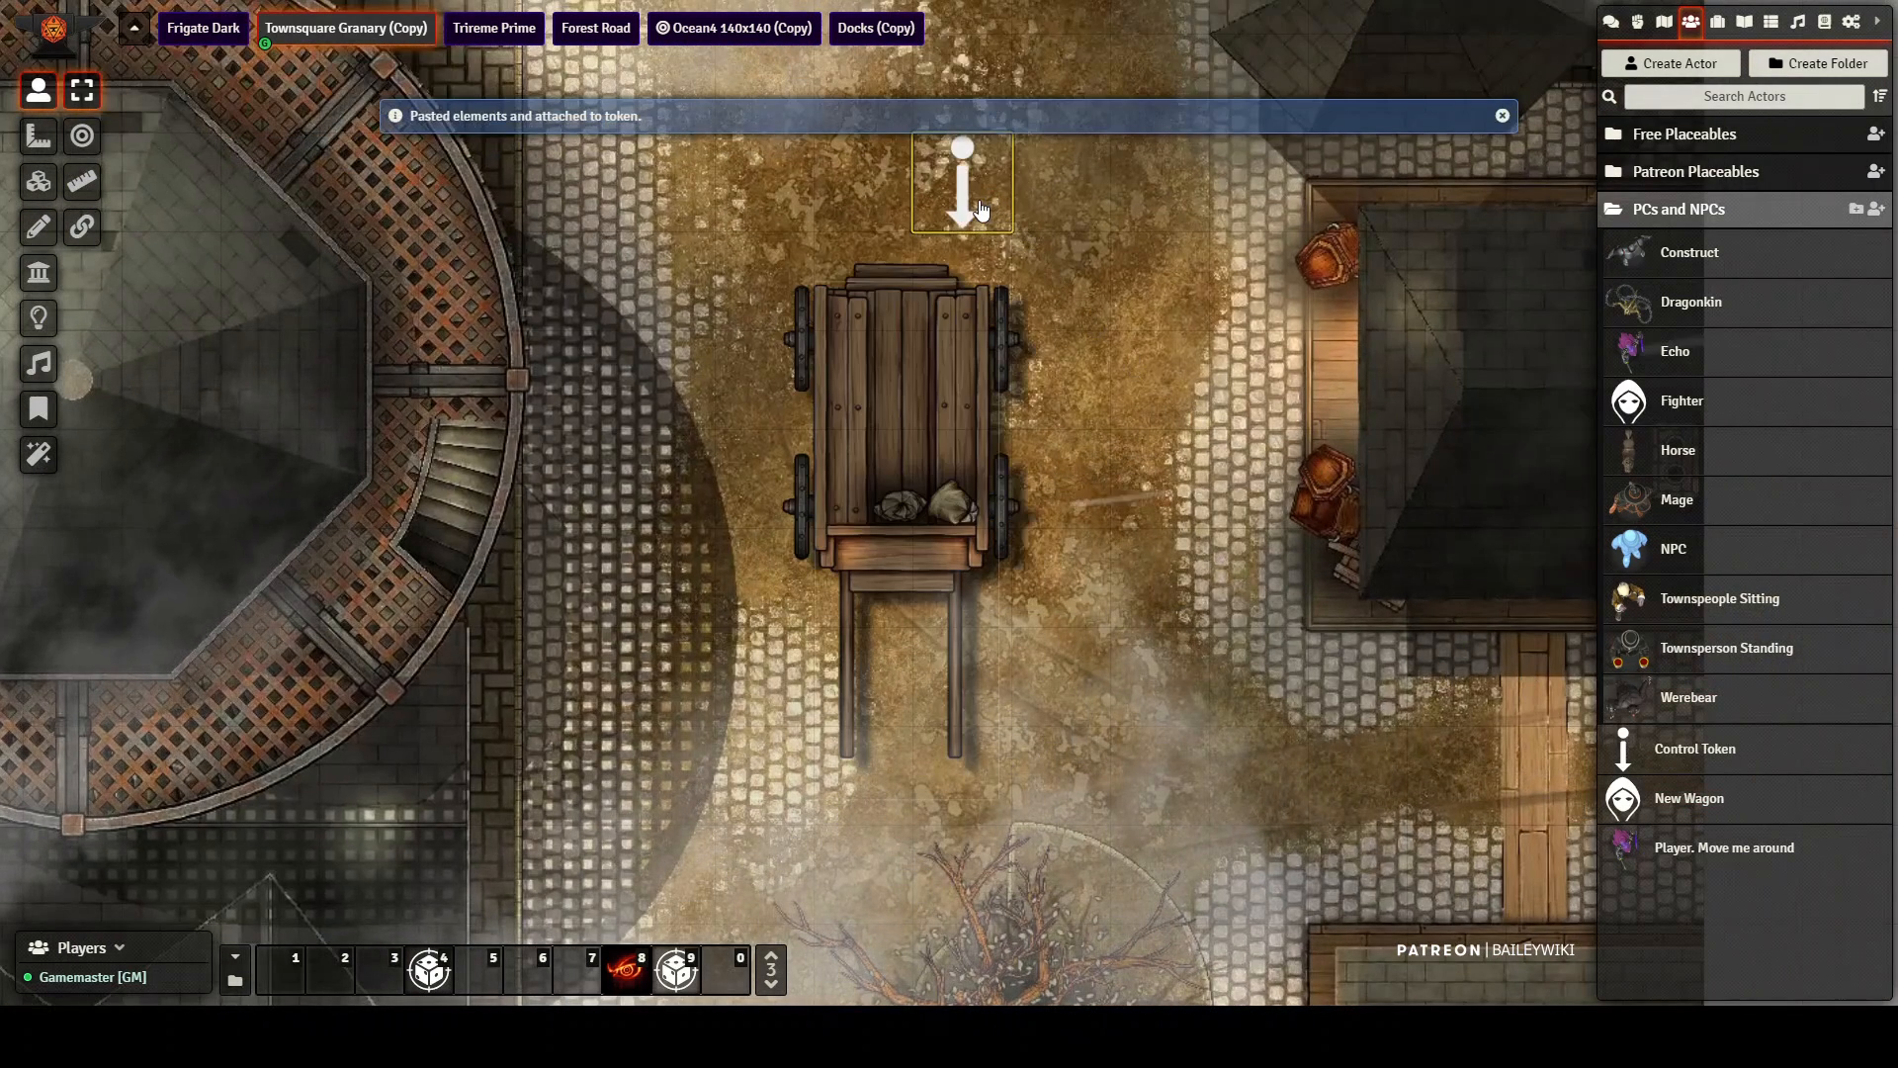
scroll(1201, 433, "down", 3)
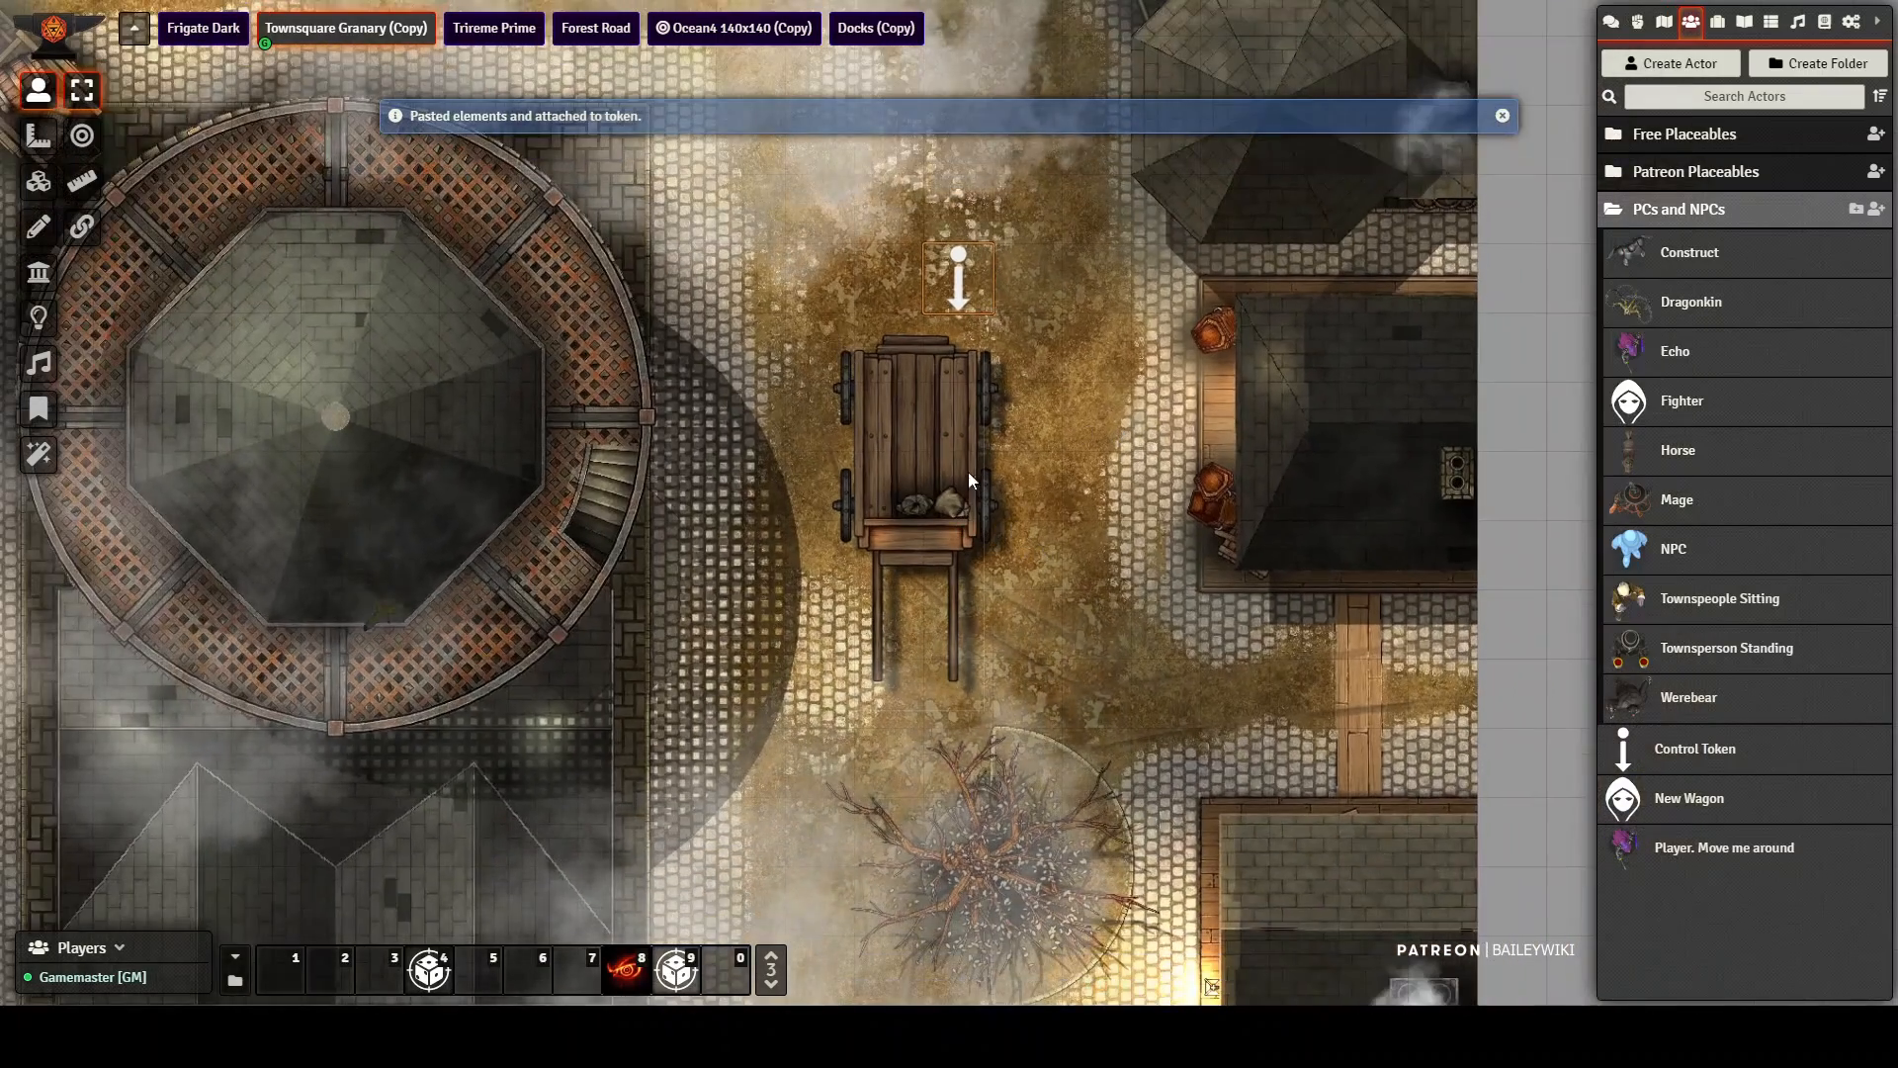
scroll(964, 427, "up", 3)
scroll(959, 410, "up", 2)
left_click_drag(1071, 330, 1089, 286)
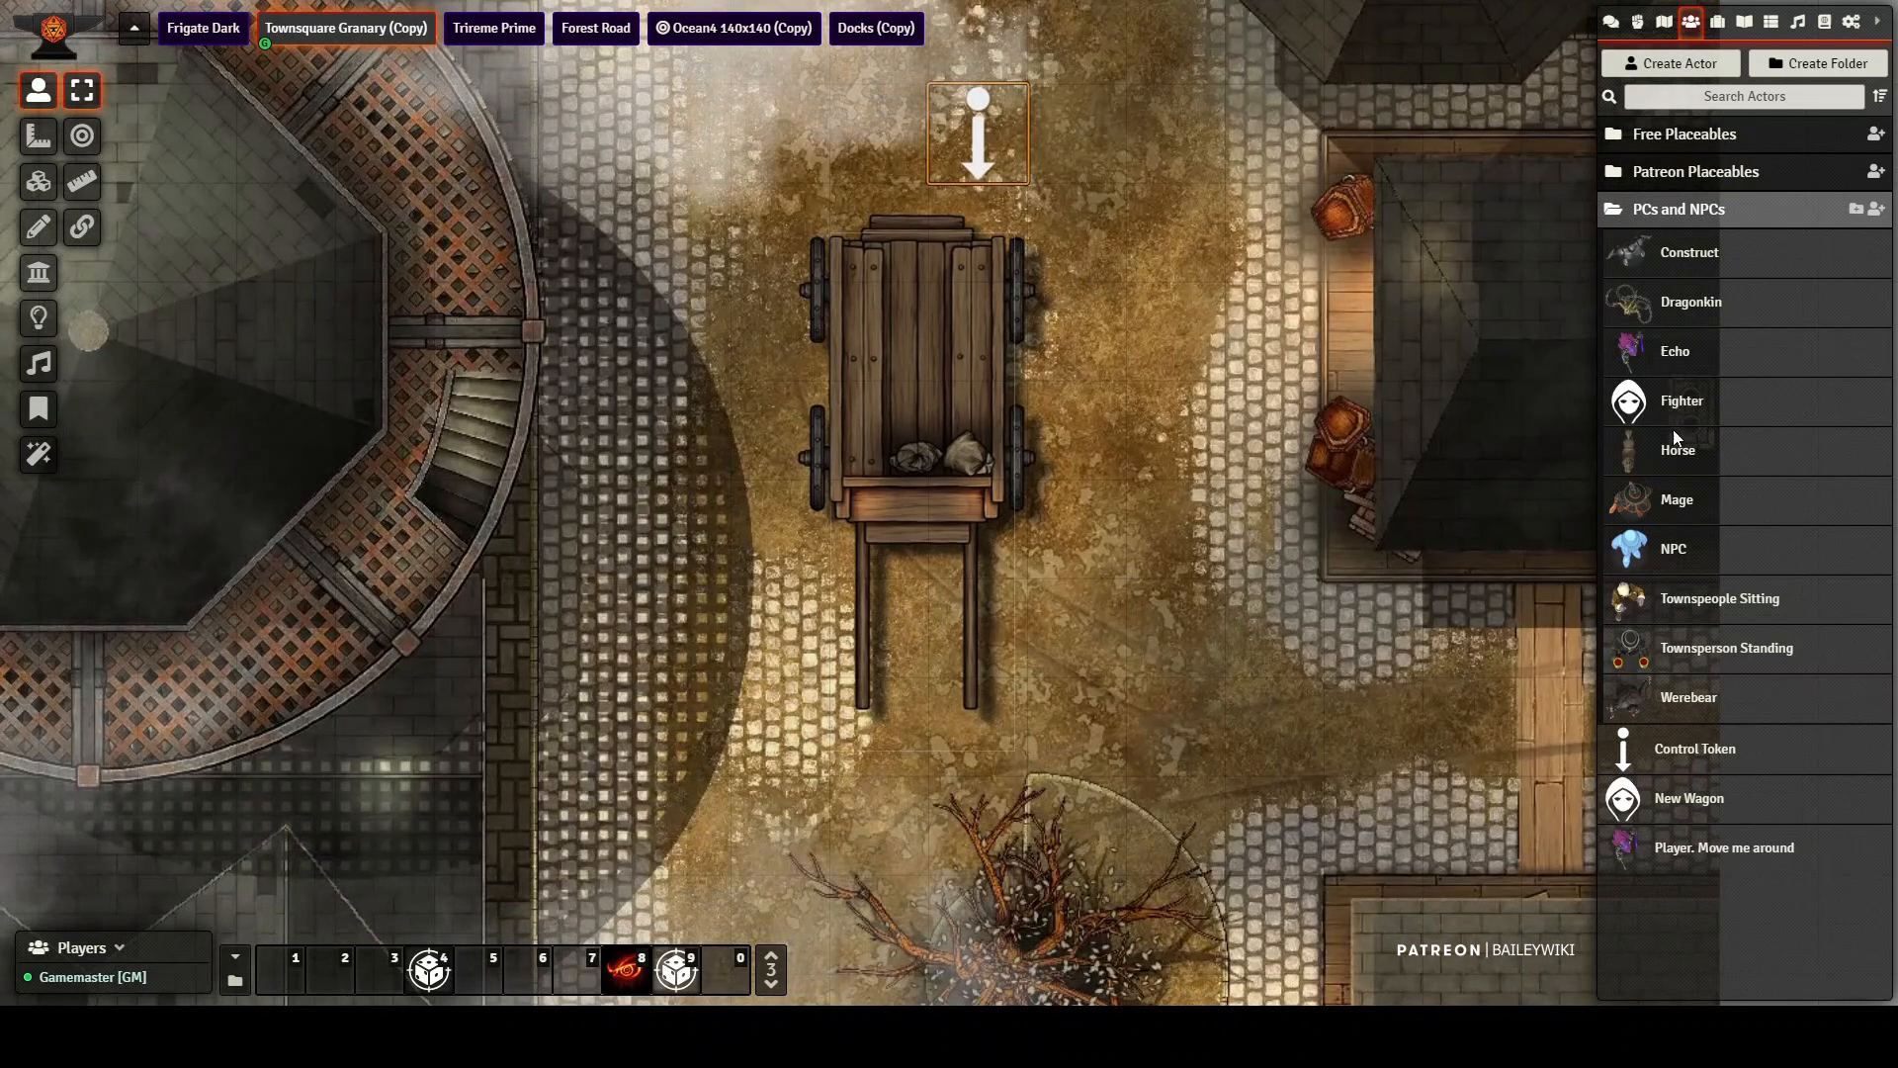
Step: Add a Horse between the new wagon's shafts and drive the wagon north and south along the street with its control token
left_click_drag(1671, 445, 935, 662)
left_click_drag(983, 168, 999, 37)
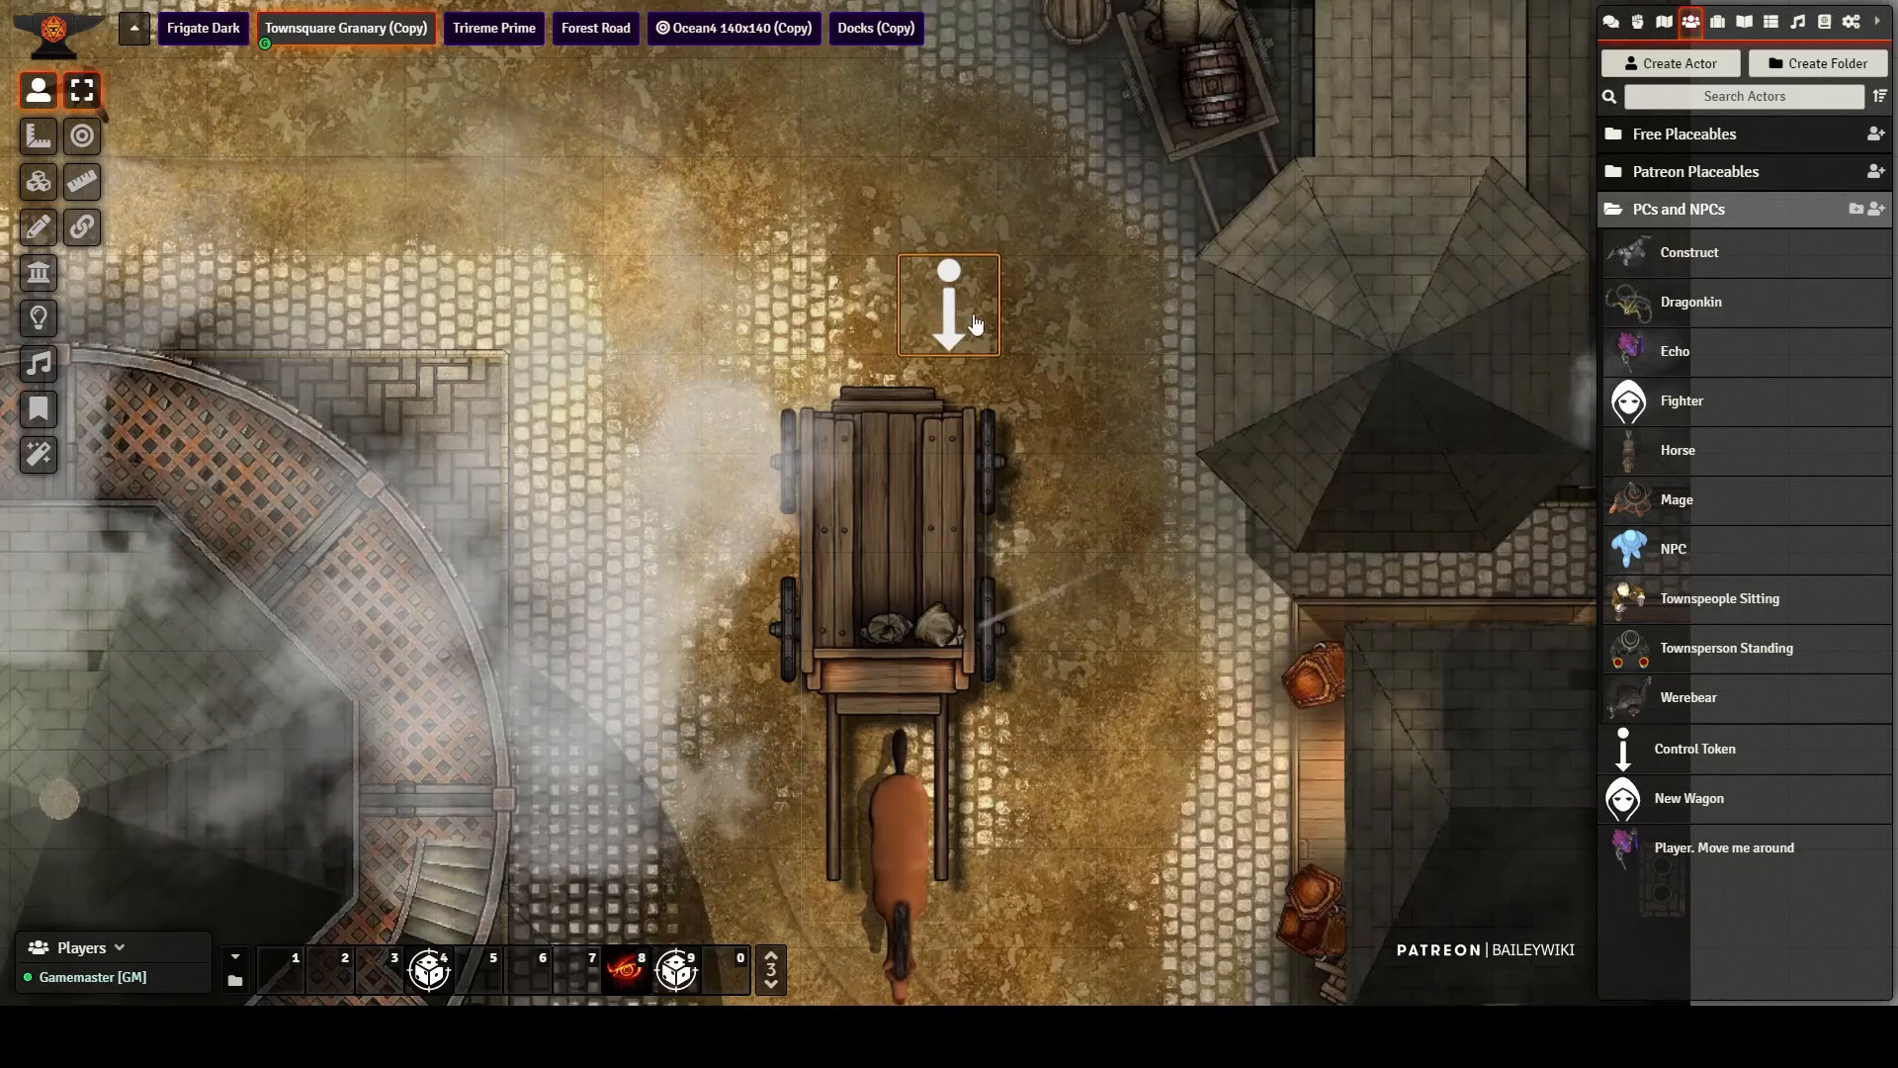
left_click_drag(965, 319, 989, 388)
key("Down")
key("Down")
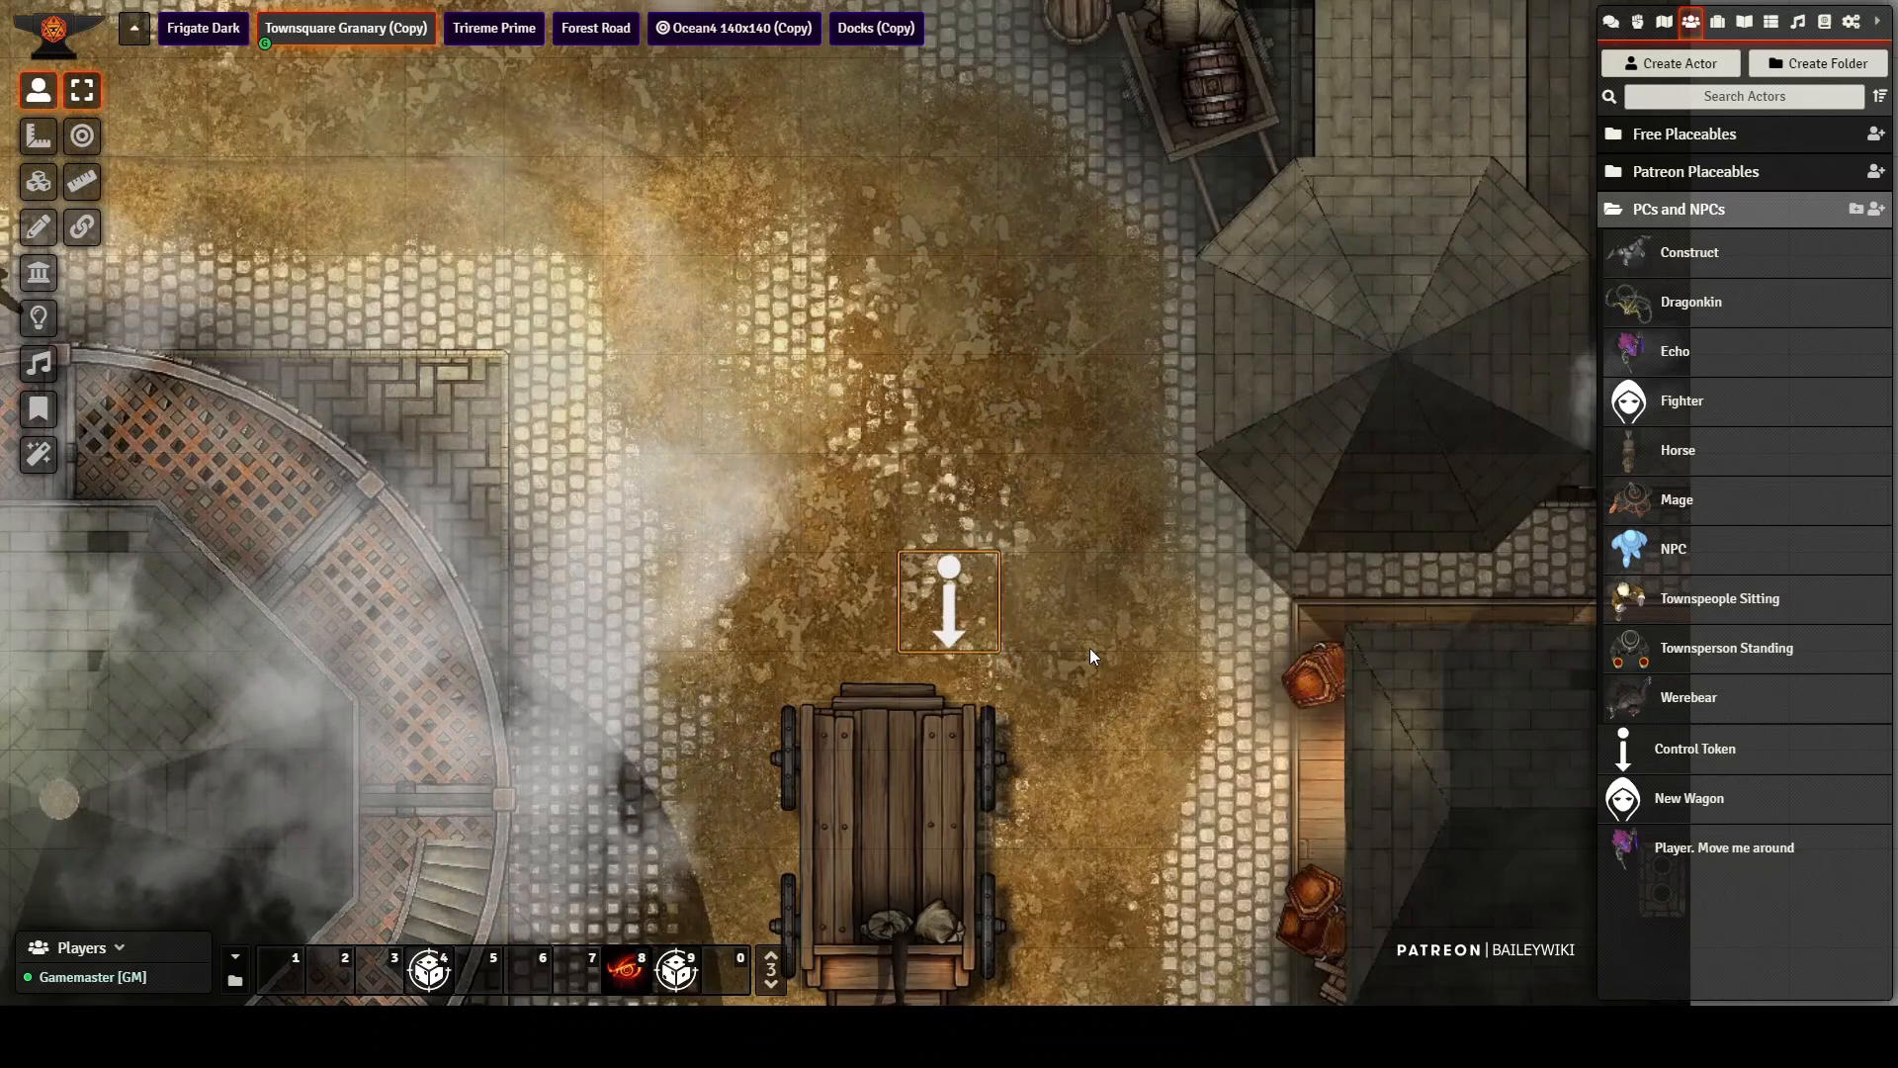
left_click_drag(1088, 593, 1042, 246)
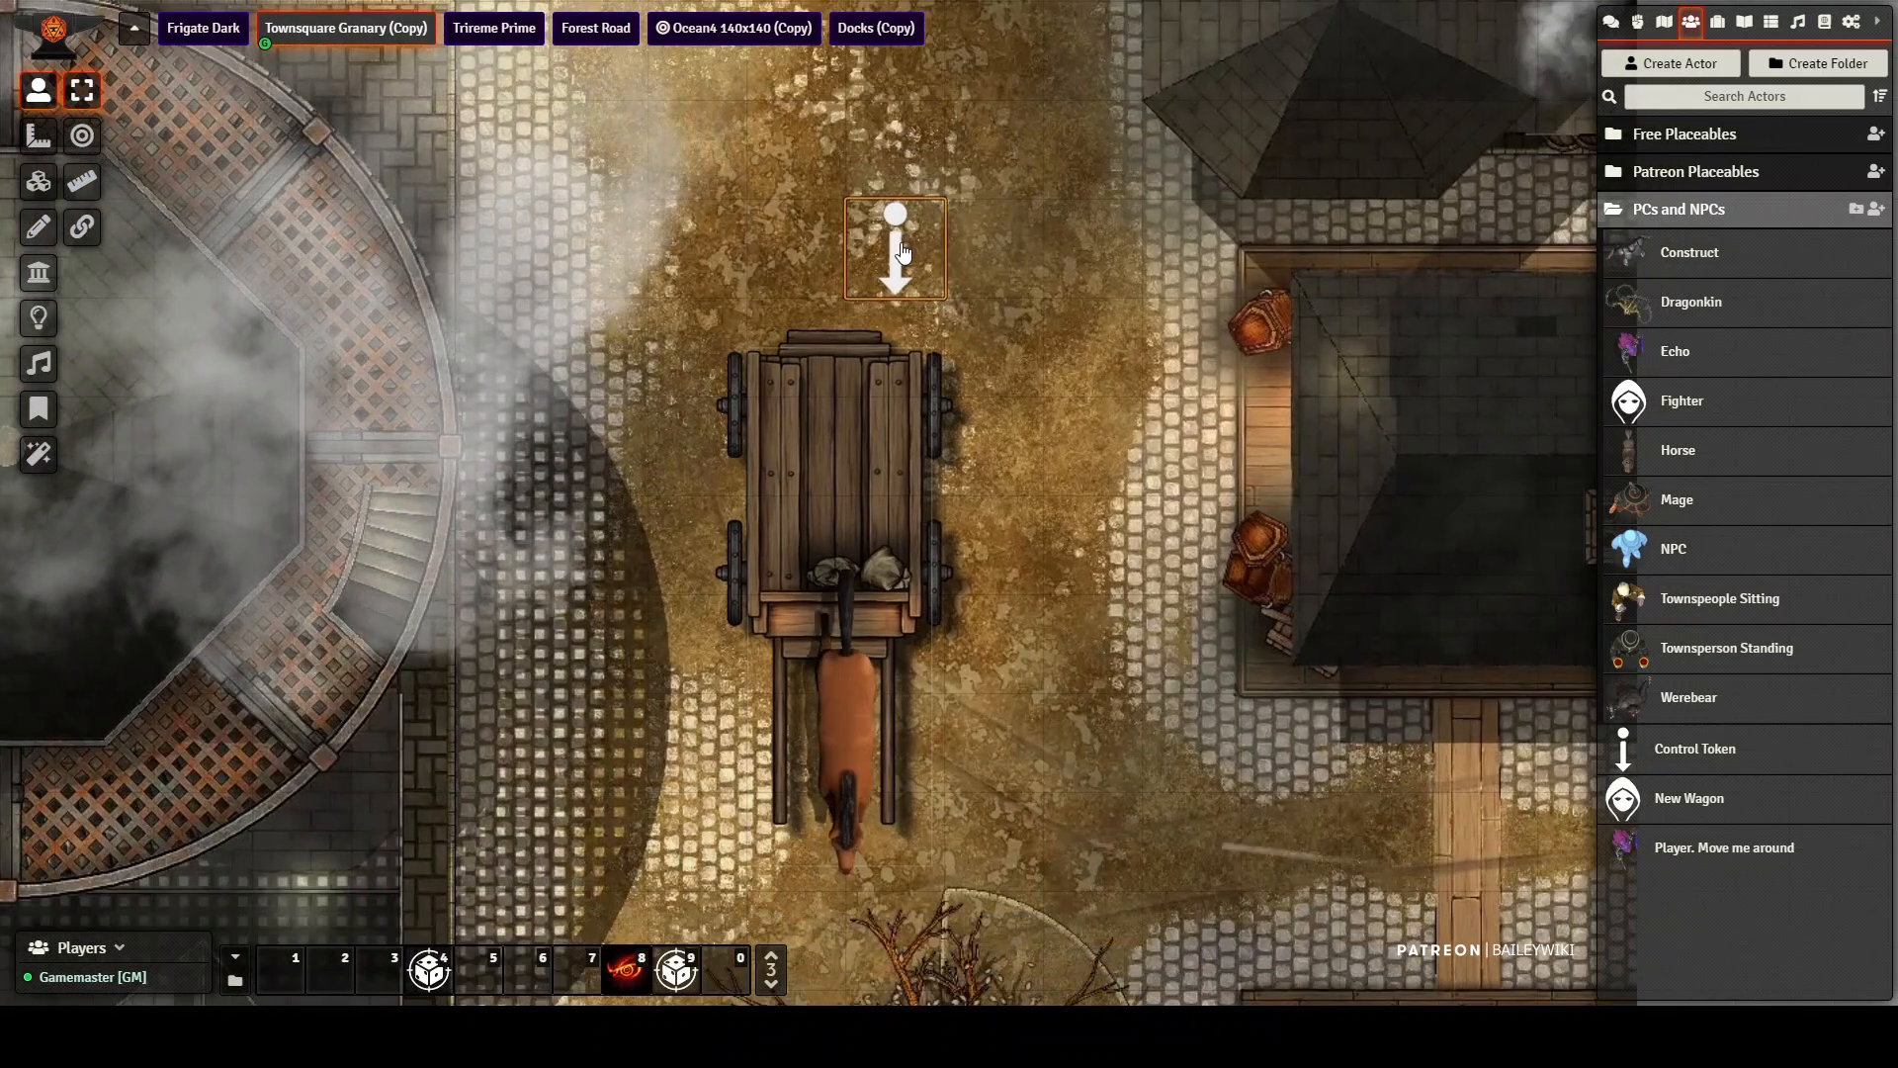
left_click_drag(944, 249, 896, 154)
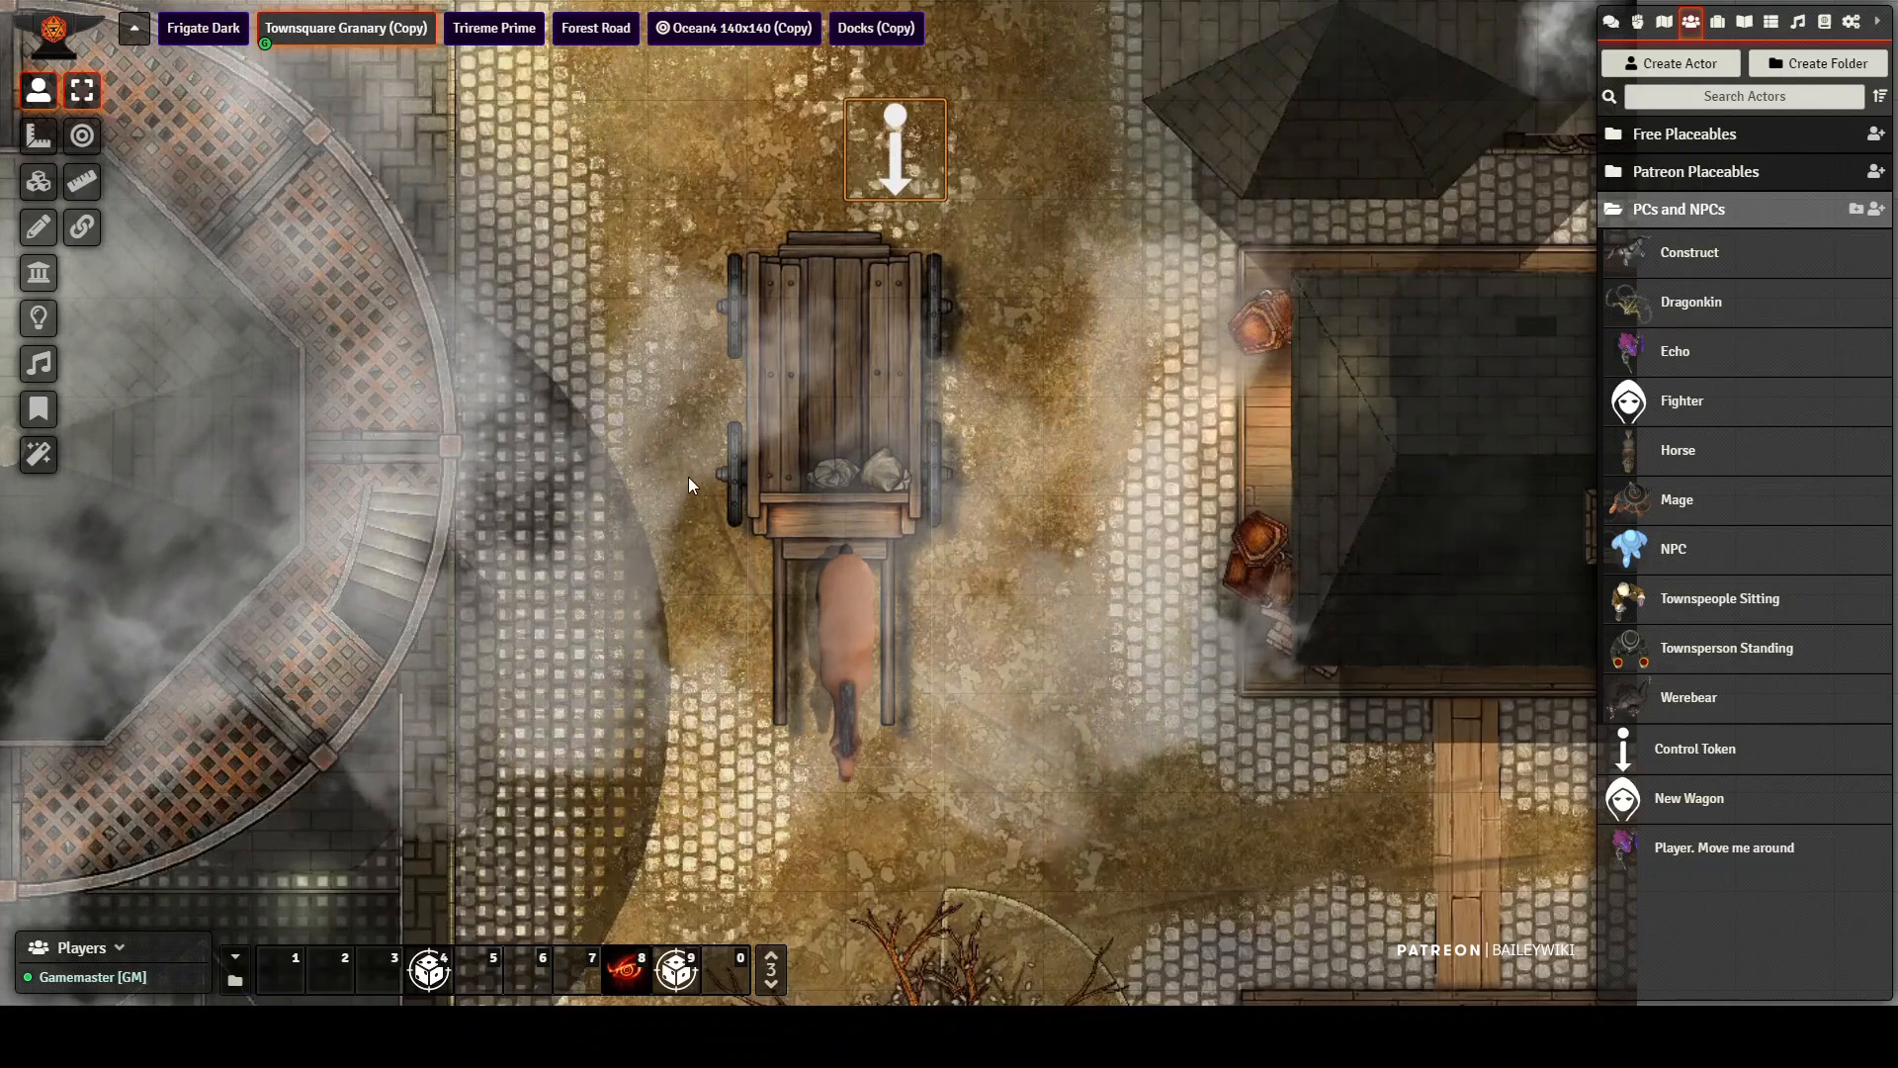
Step: Switch to the Forest Road scene and place a New Wagon from the actors on the road
scroll(506, 394, "down", 5)
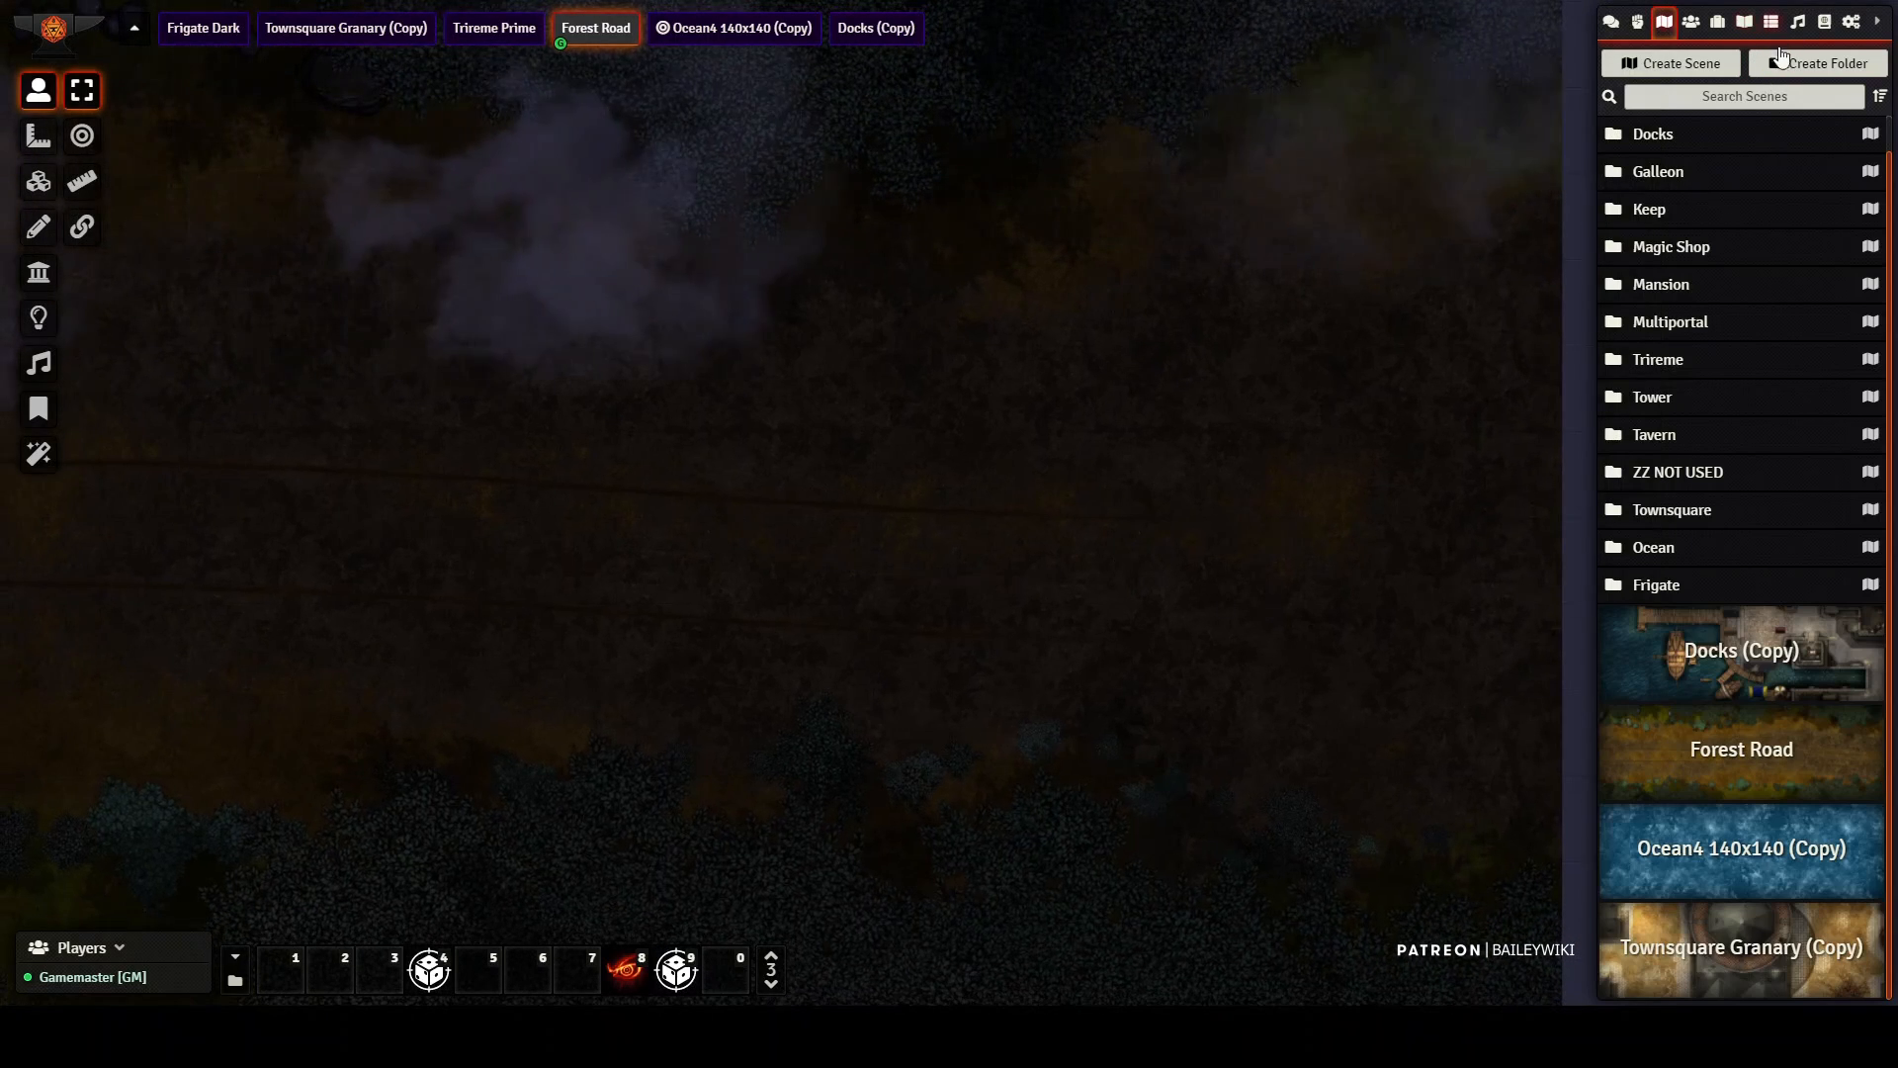
left_click(1690, 21)
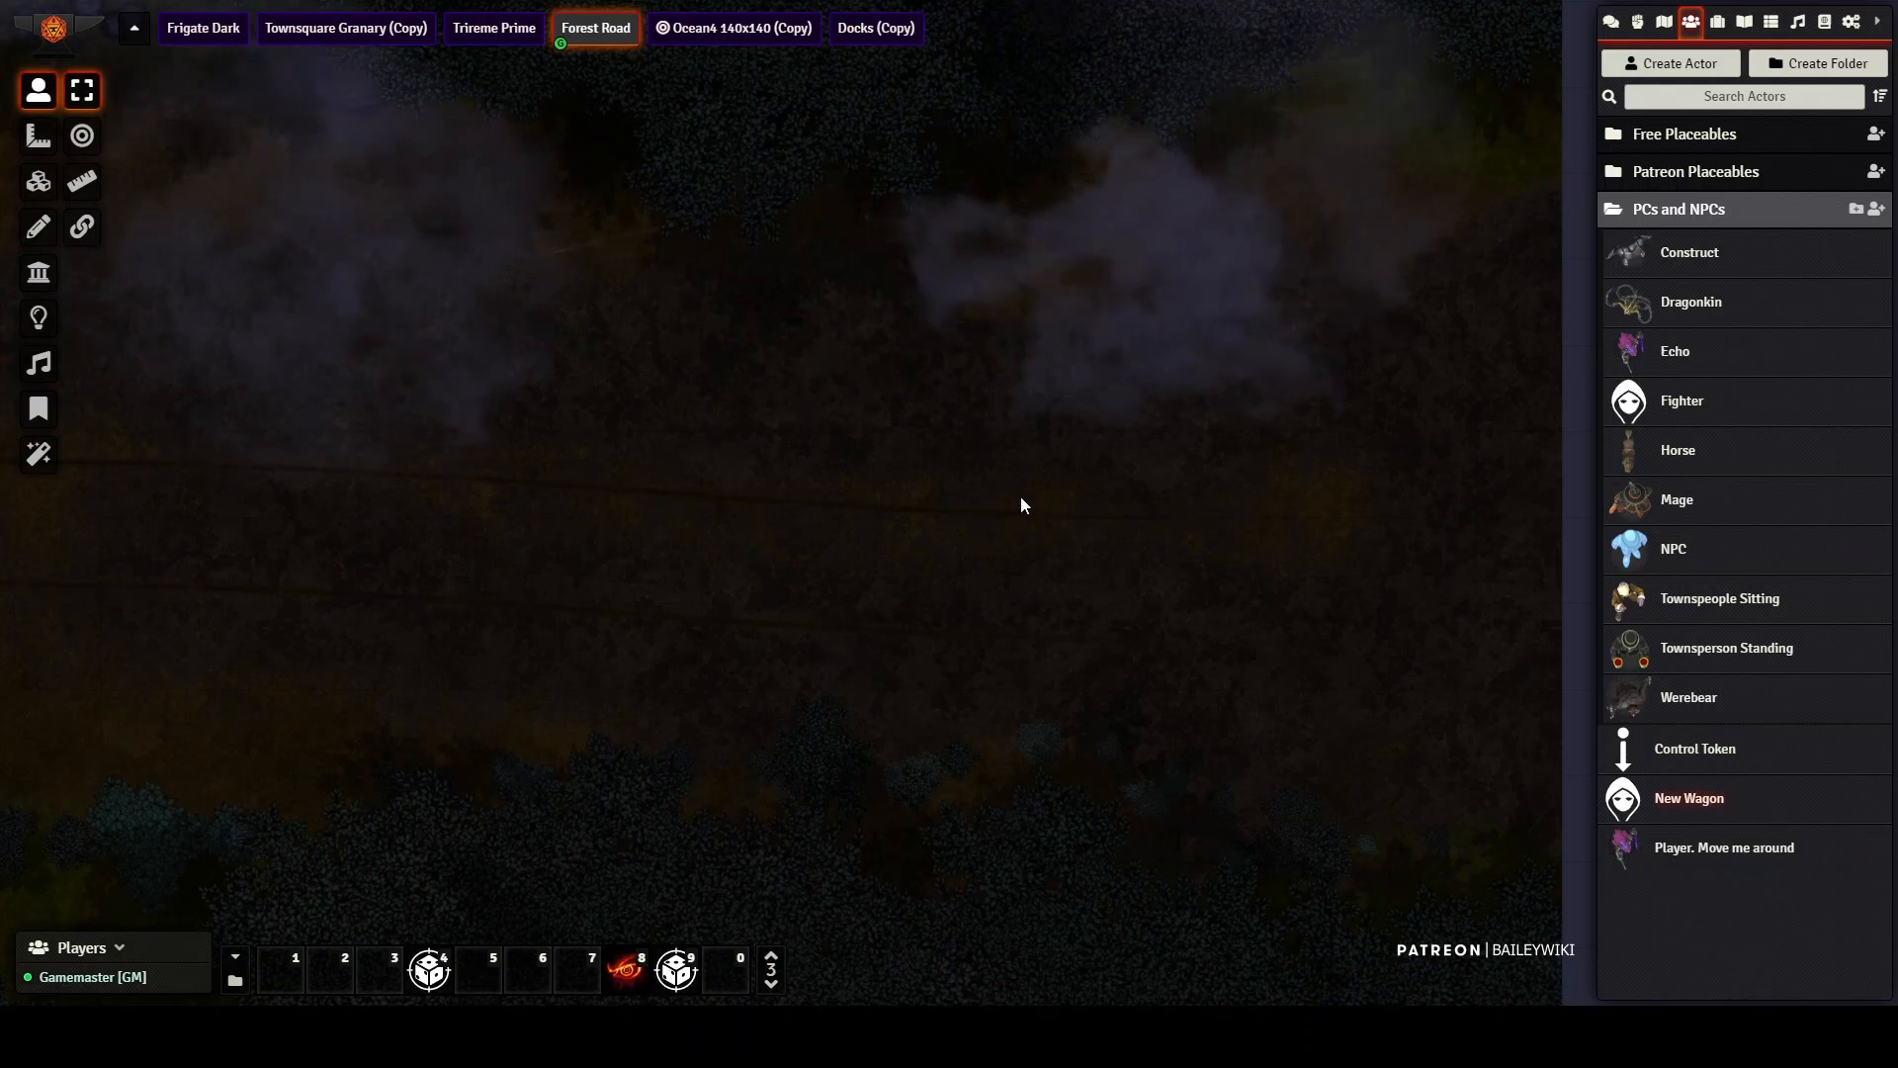
key("ctrl+v")
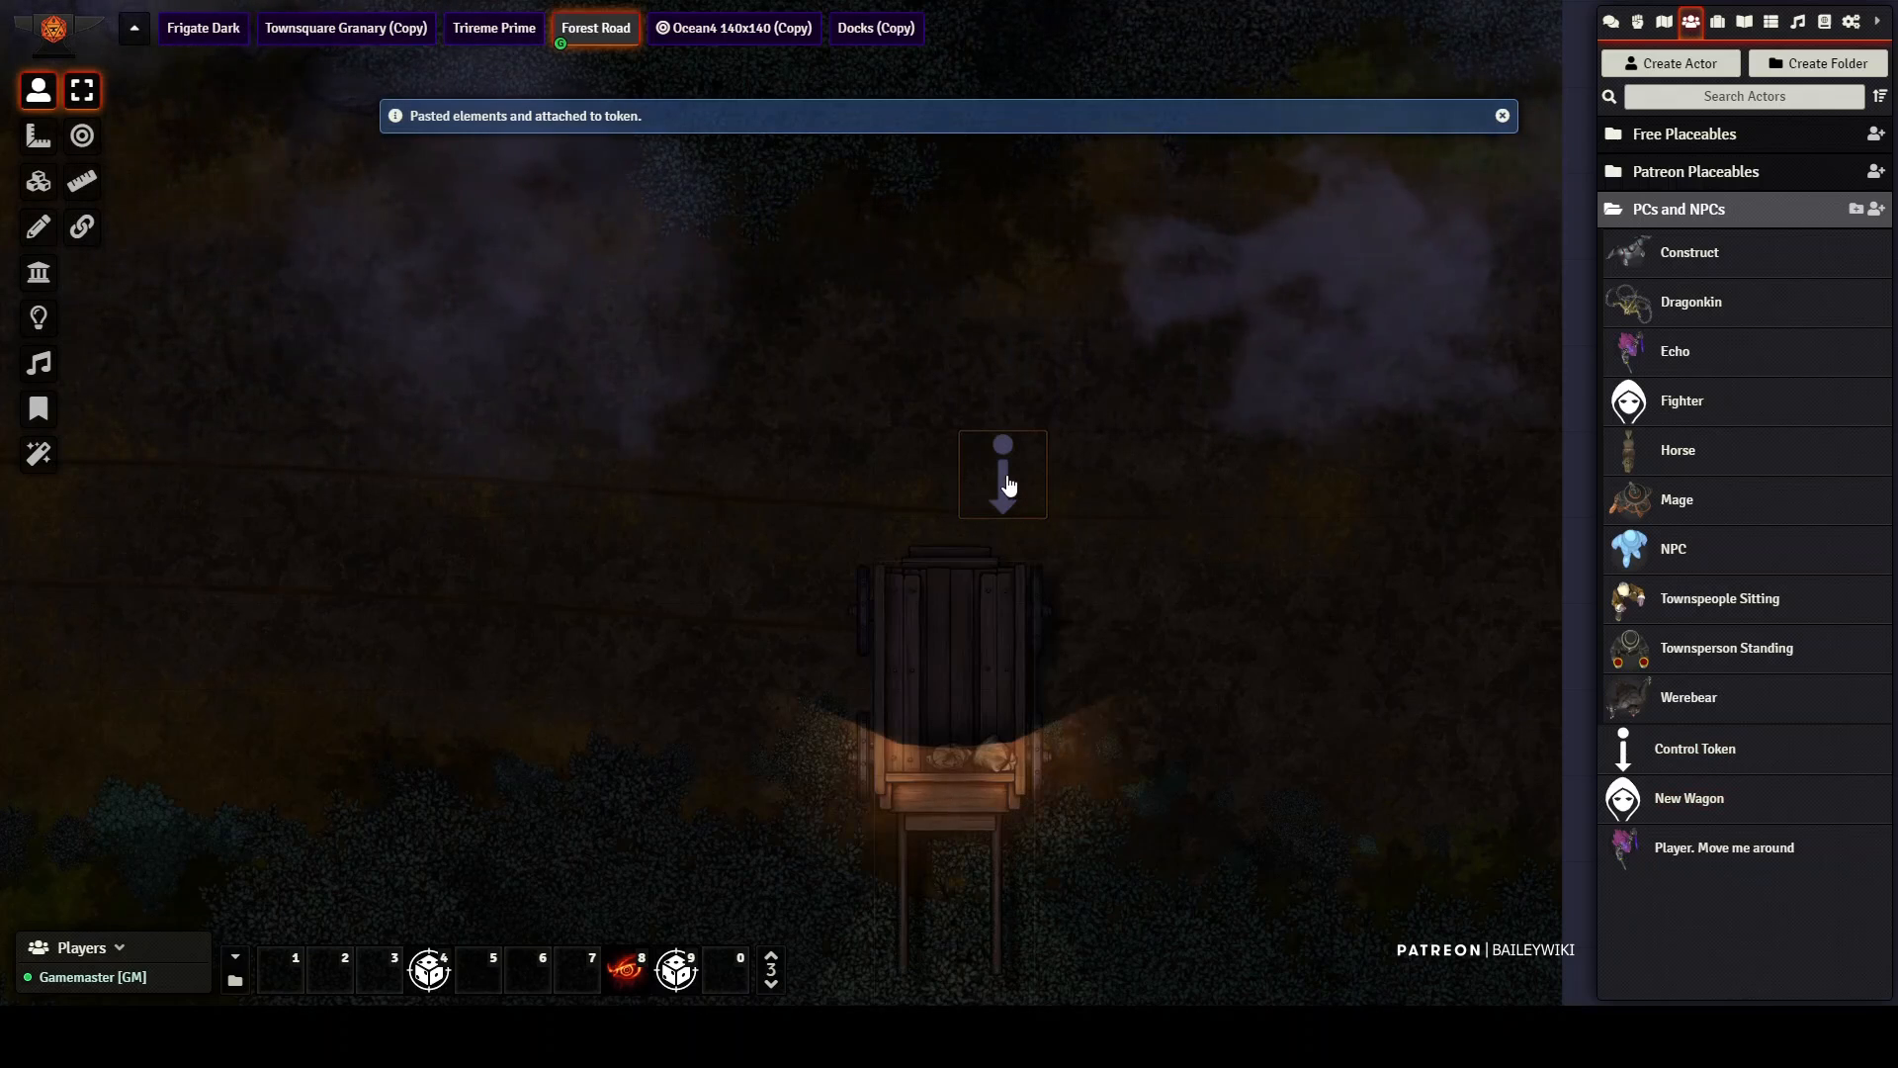
Step: Rotate the Forest Road wagon to face west and move its control token one square diagonally southeast
scroll(1009, 485, "up", 2, "ctrl")
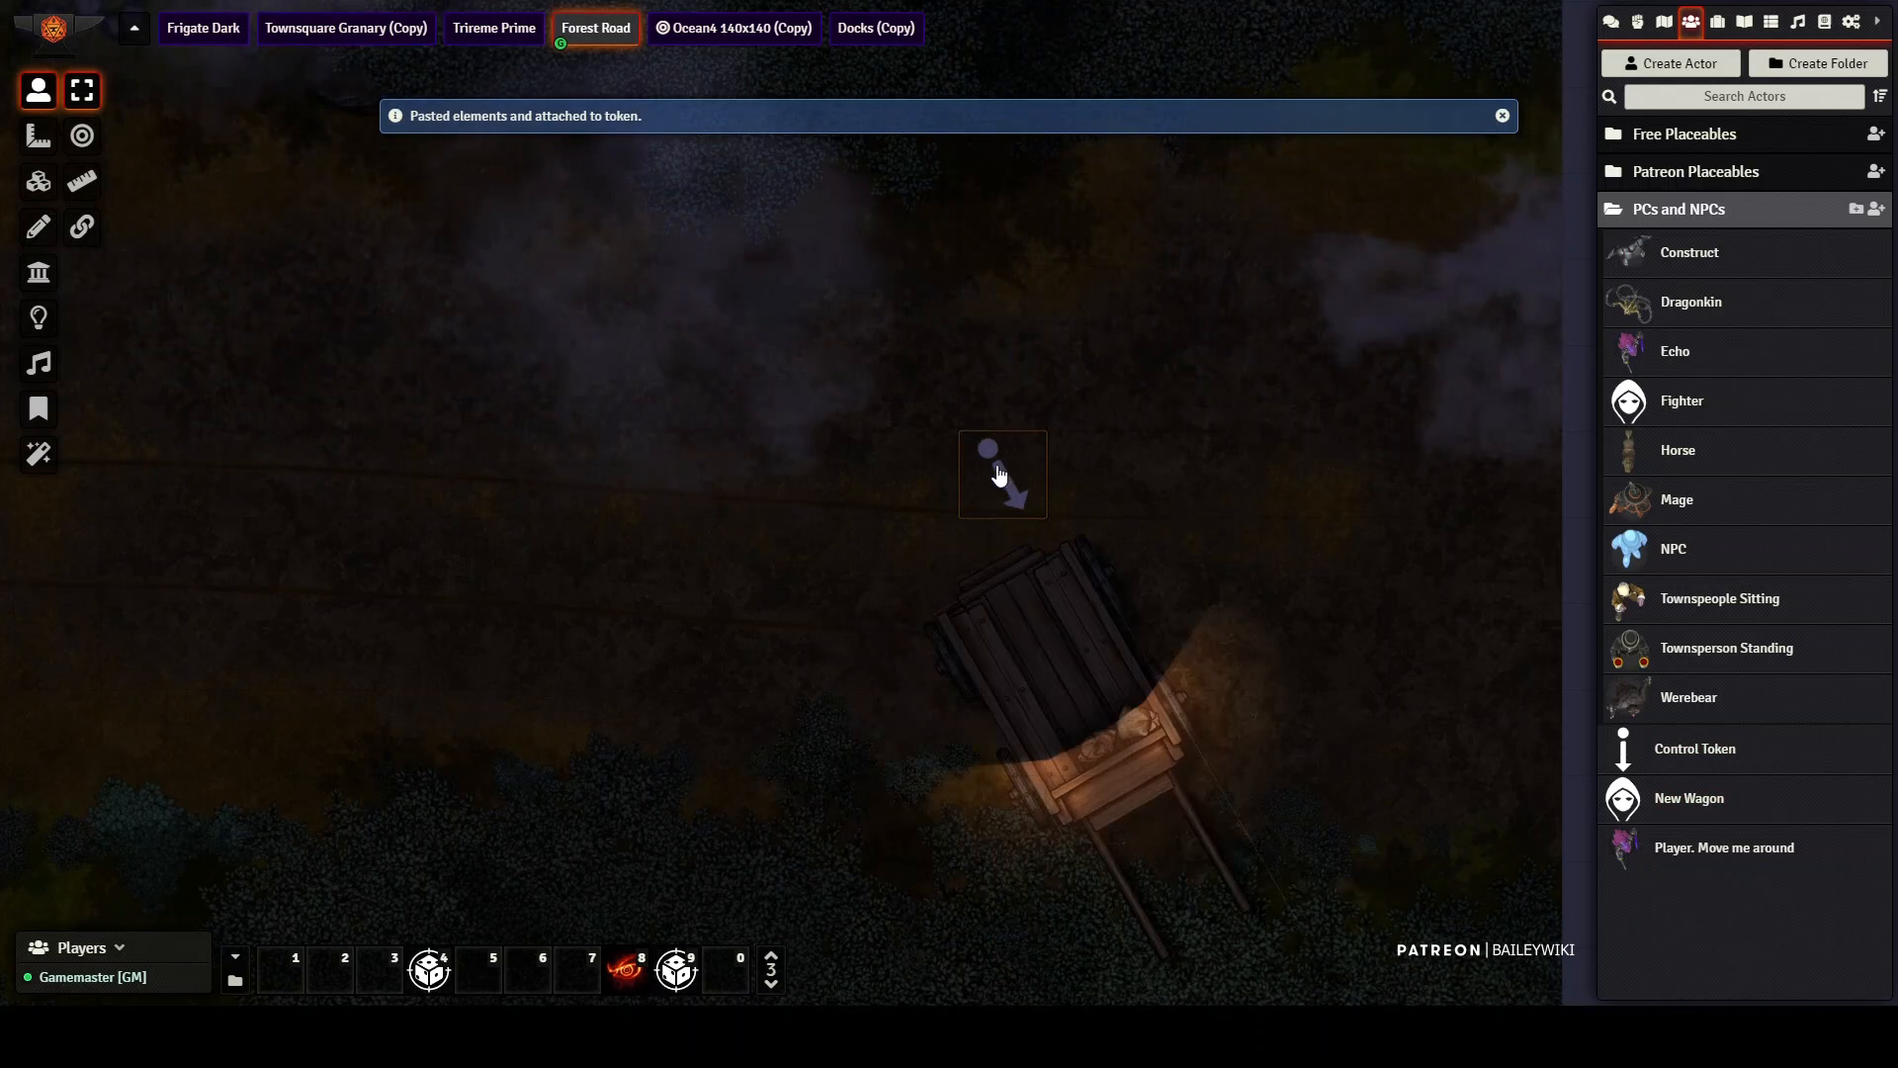
scroll(996, 473, "down", 6)
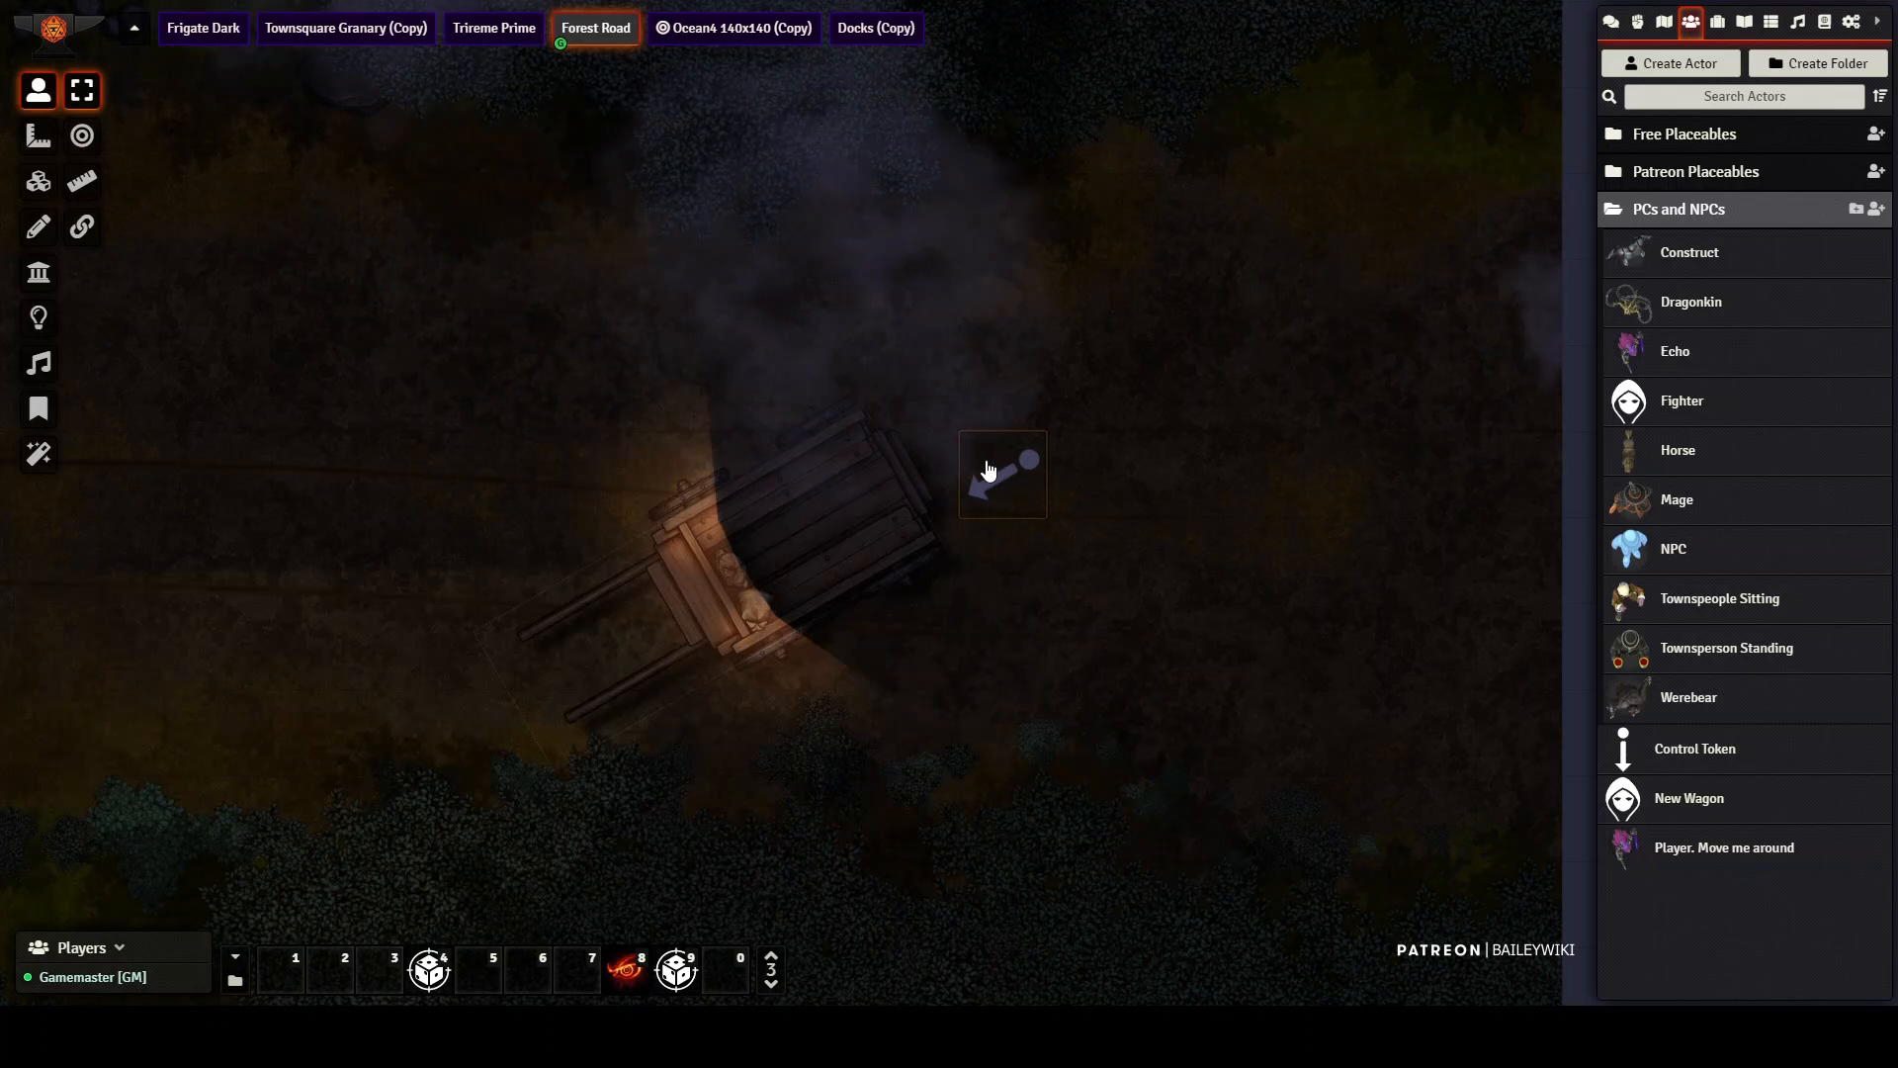
scroll(987, 469, "down", 2)
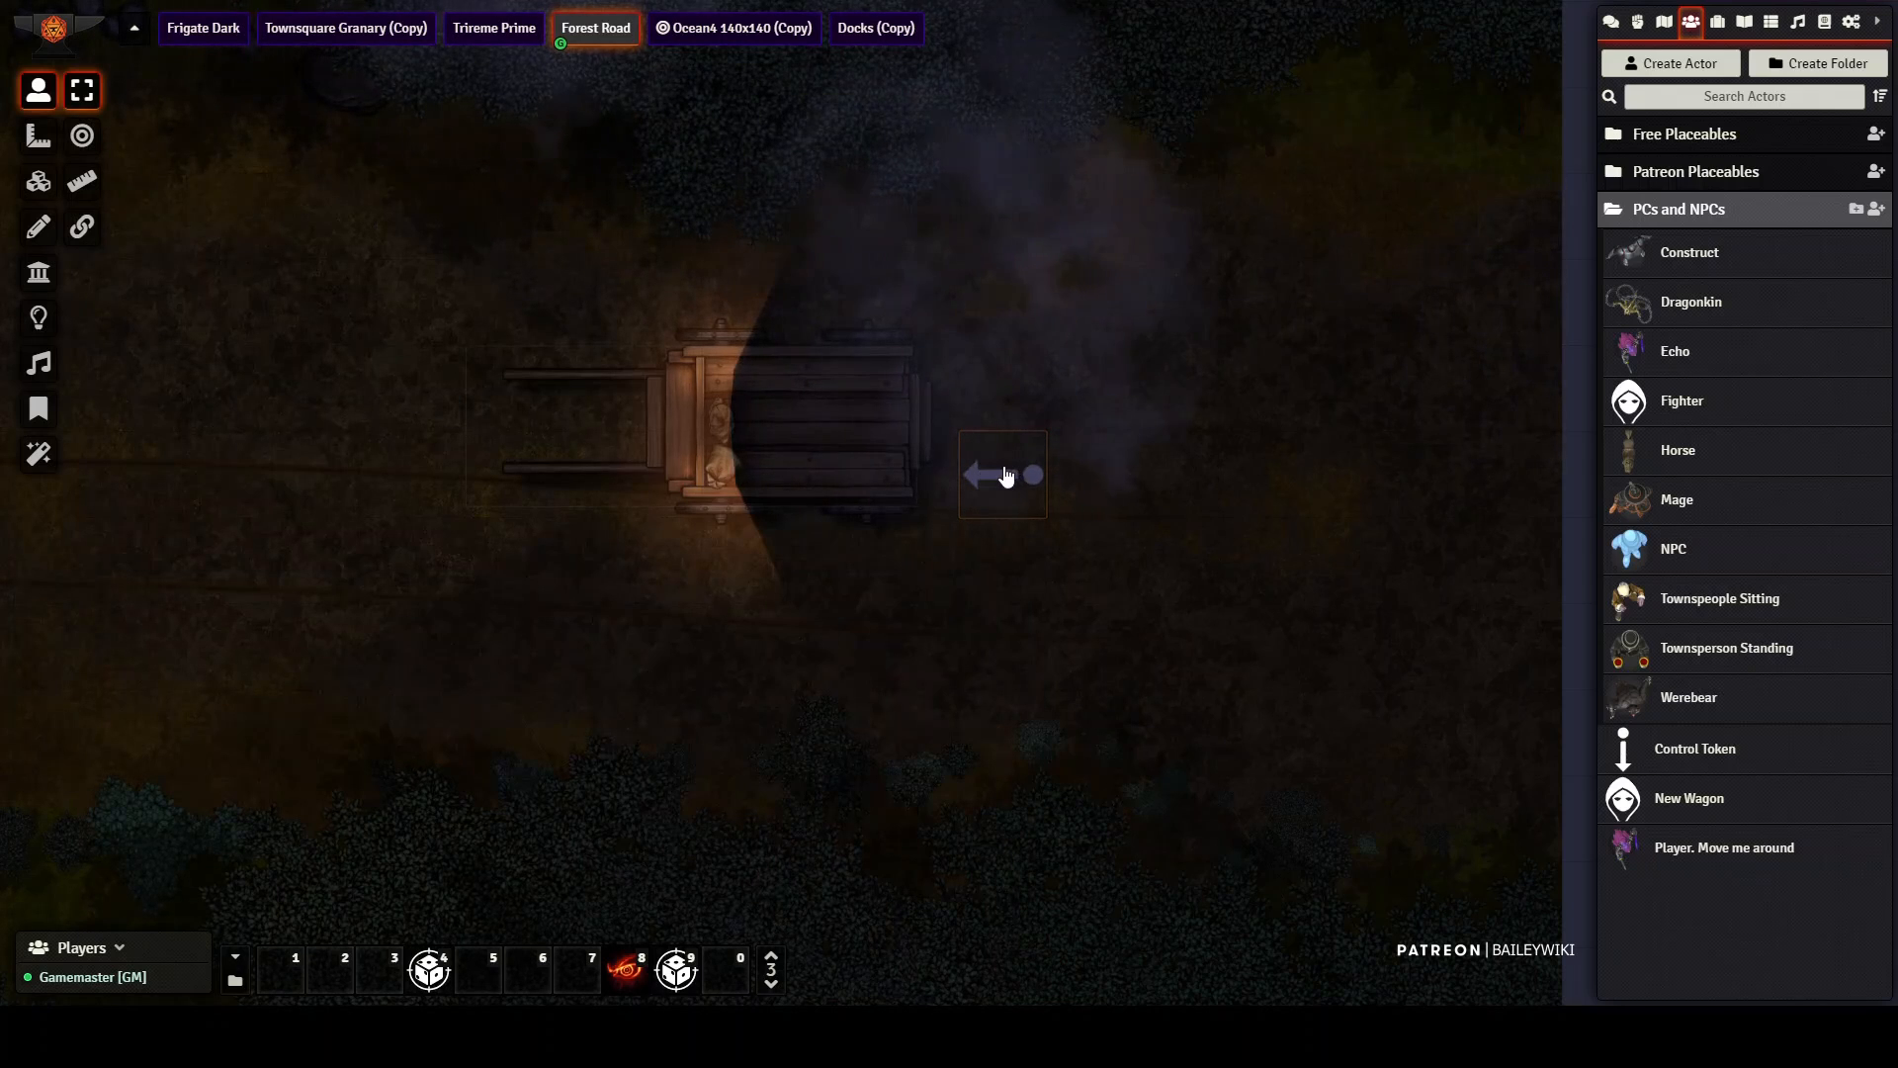
left_click_drag(1053, 541, 1055, 542)
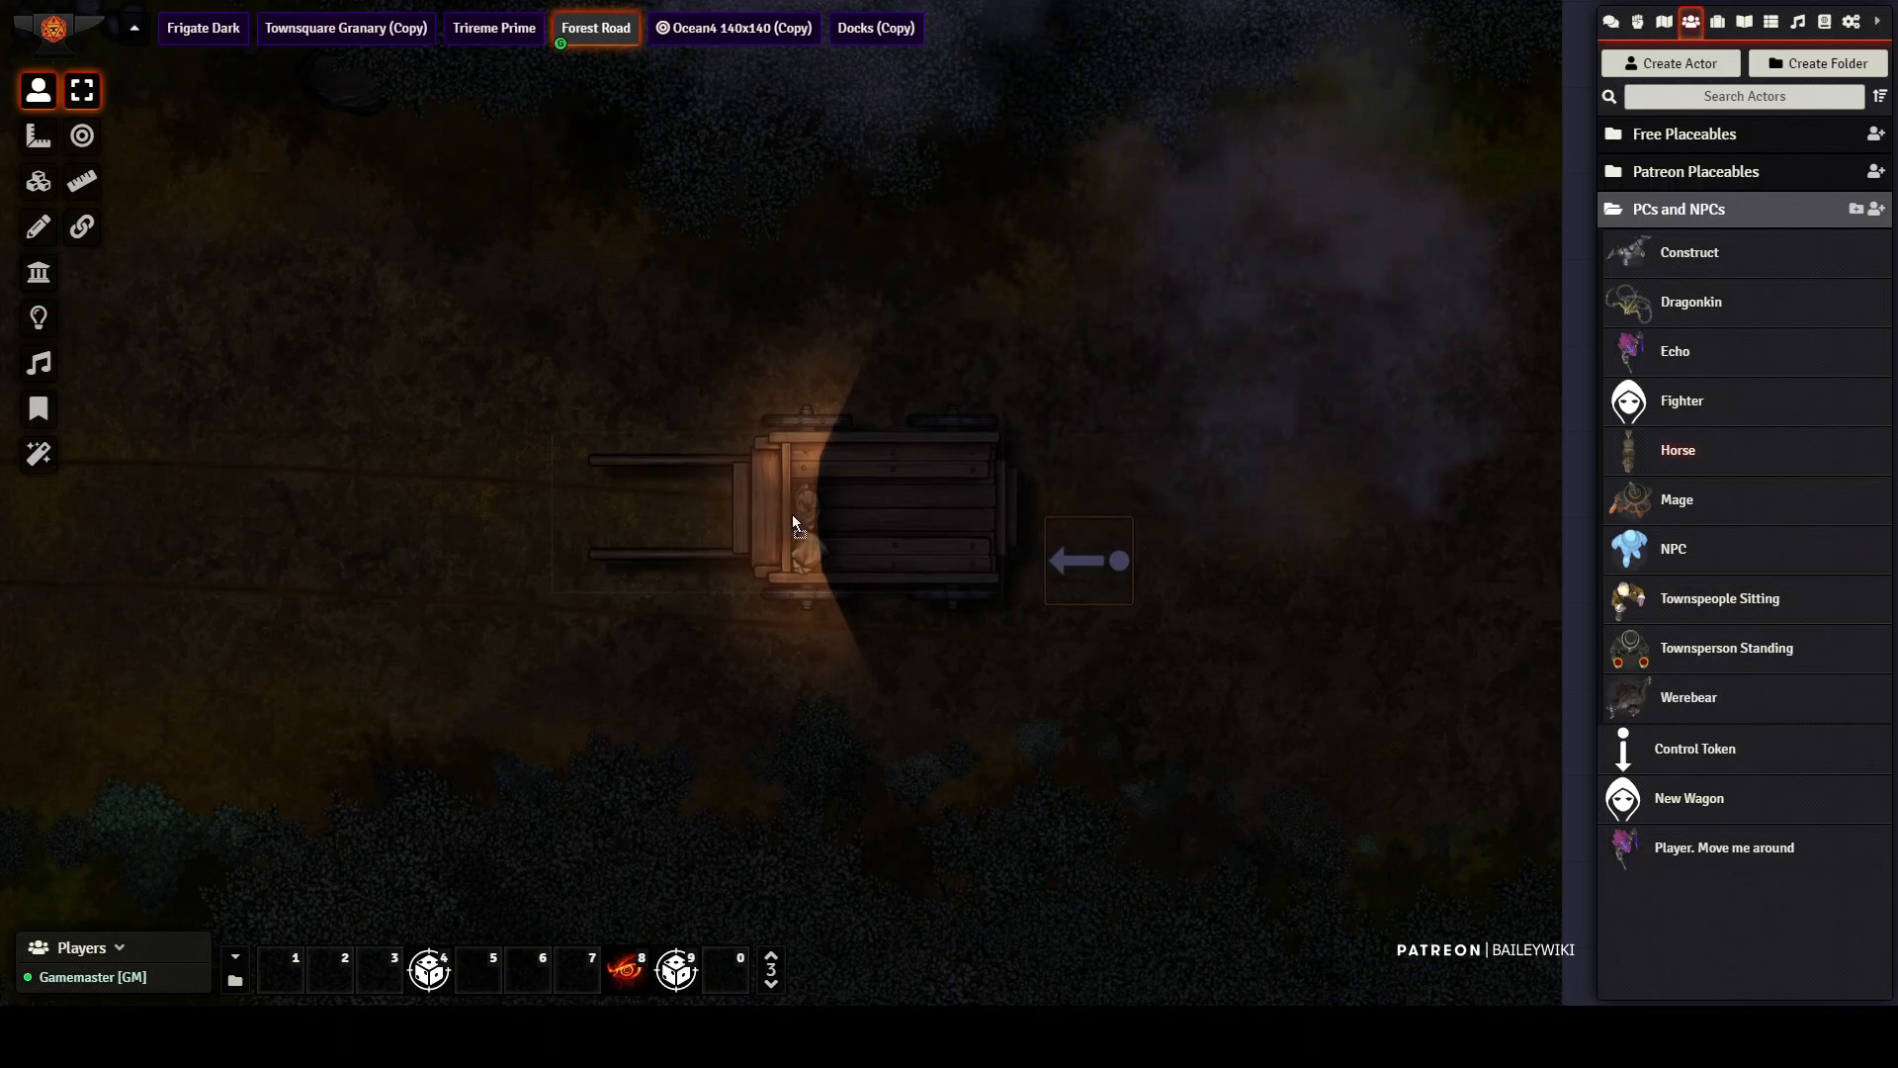
Step: Place a Horse at the shafts of the Forest Road wagon
left_click_drag(624, 489, 625, 491)
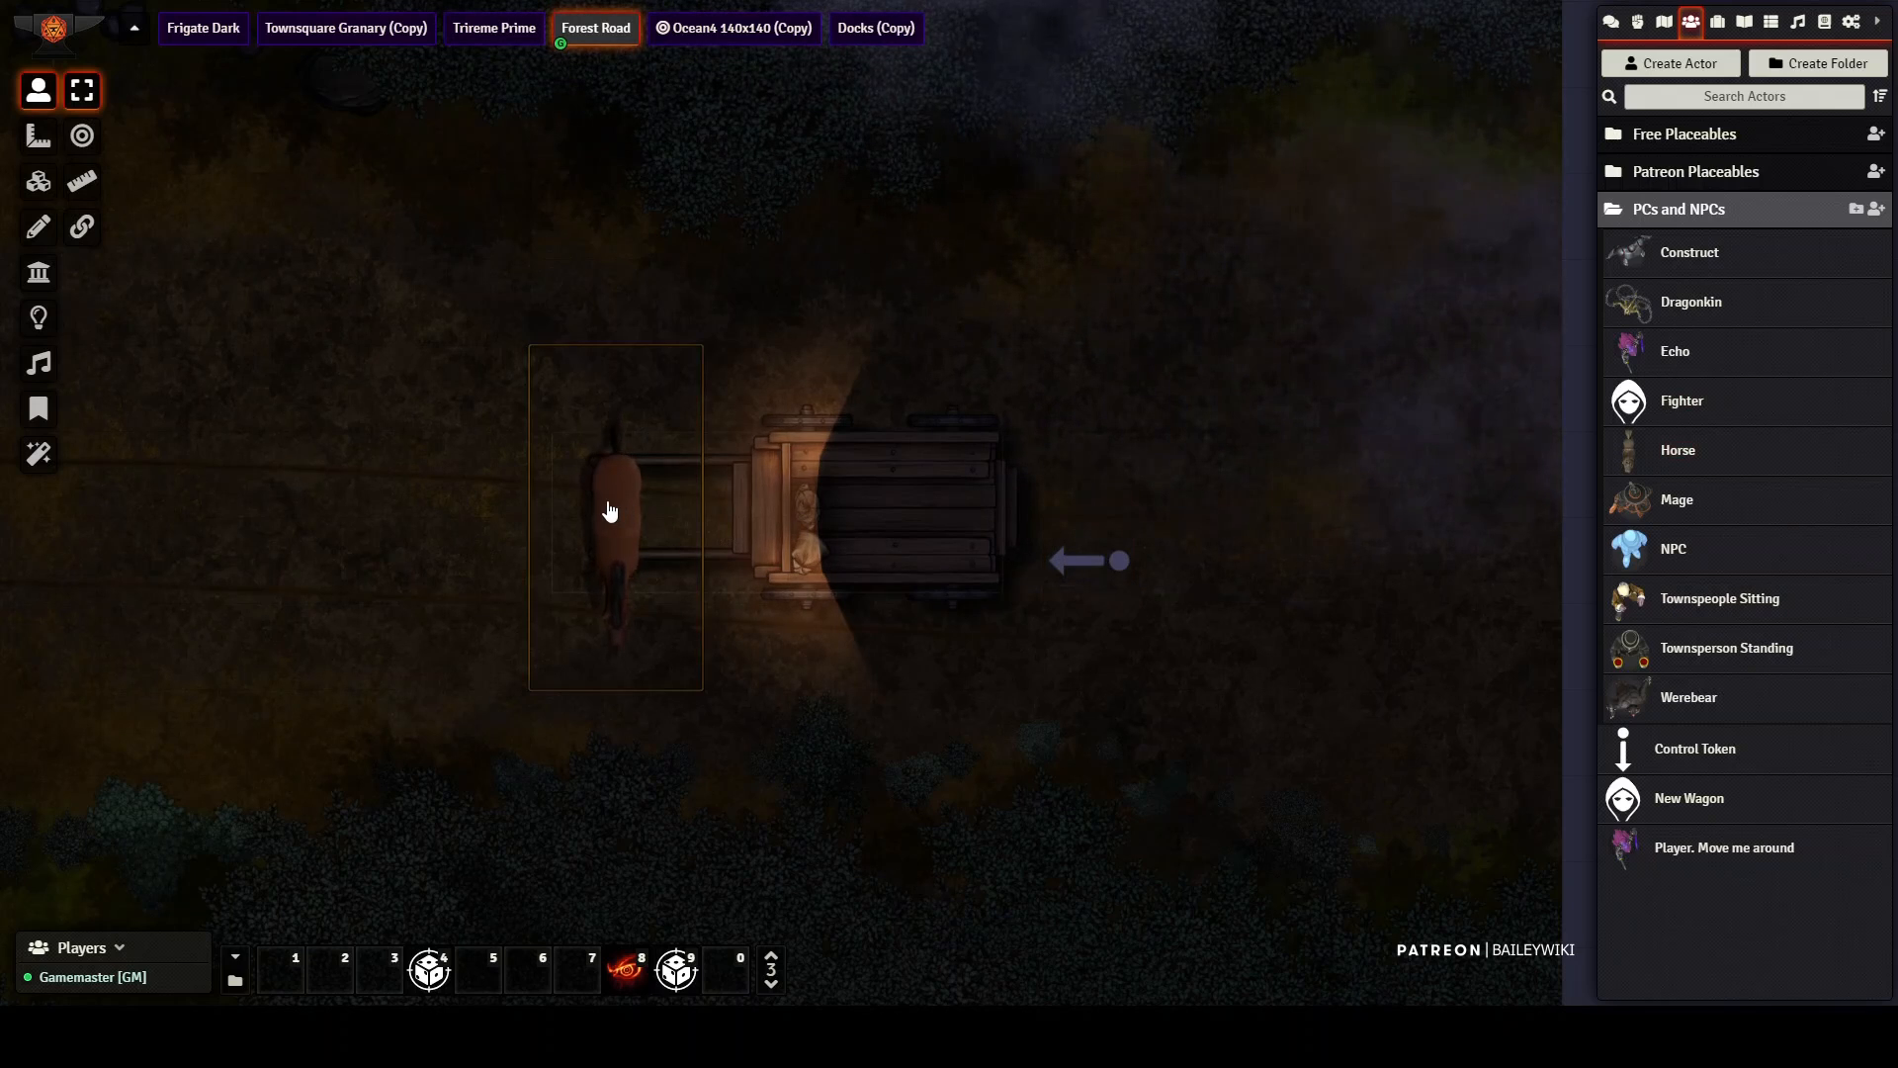
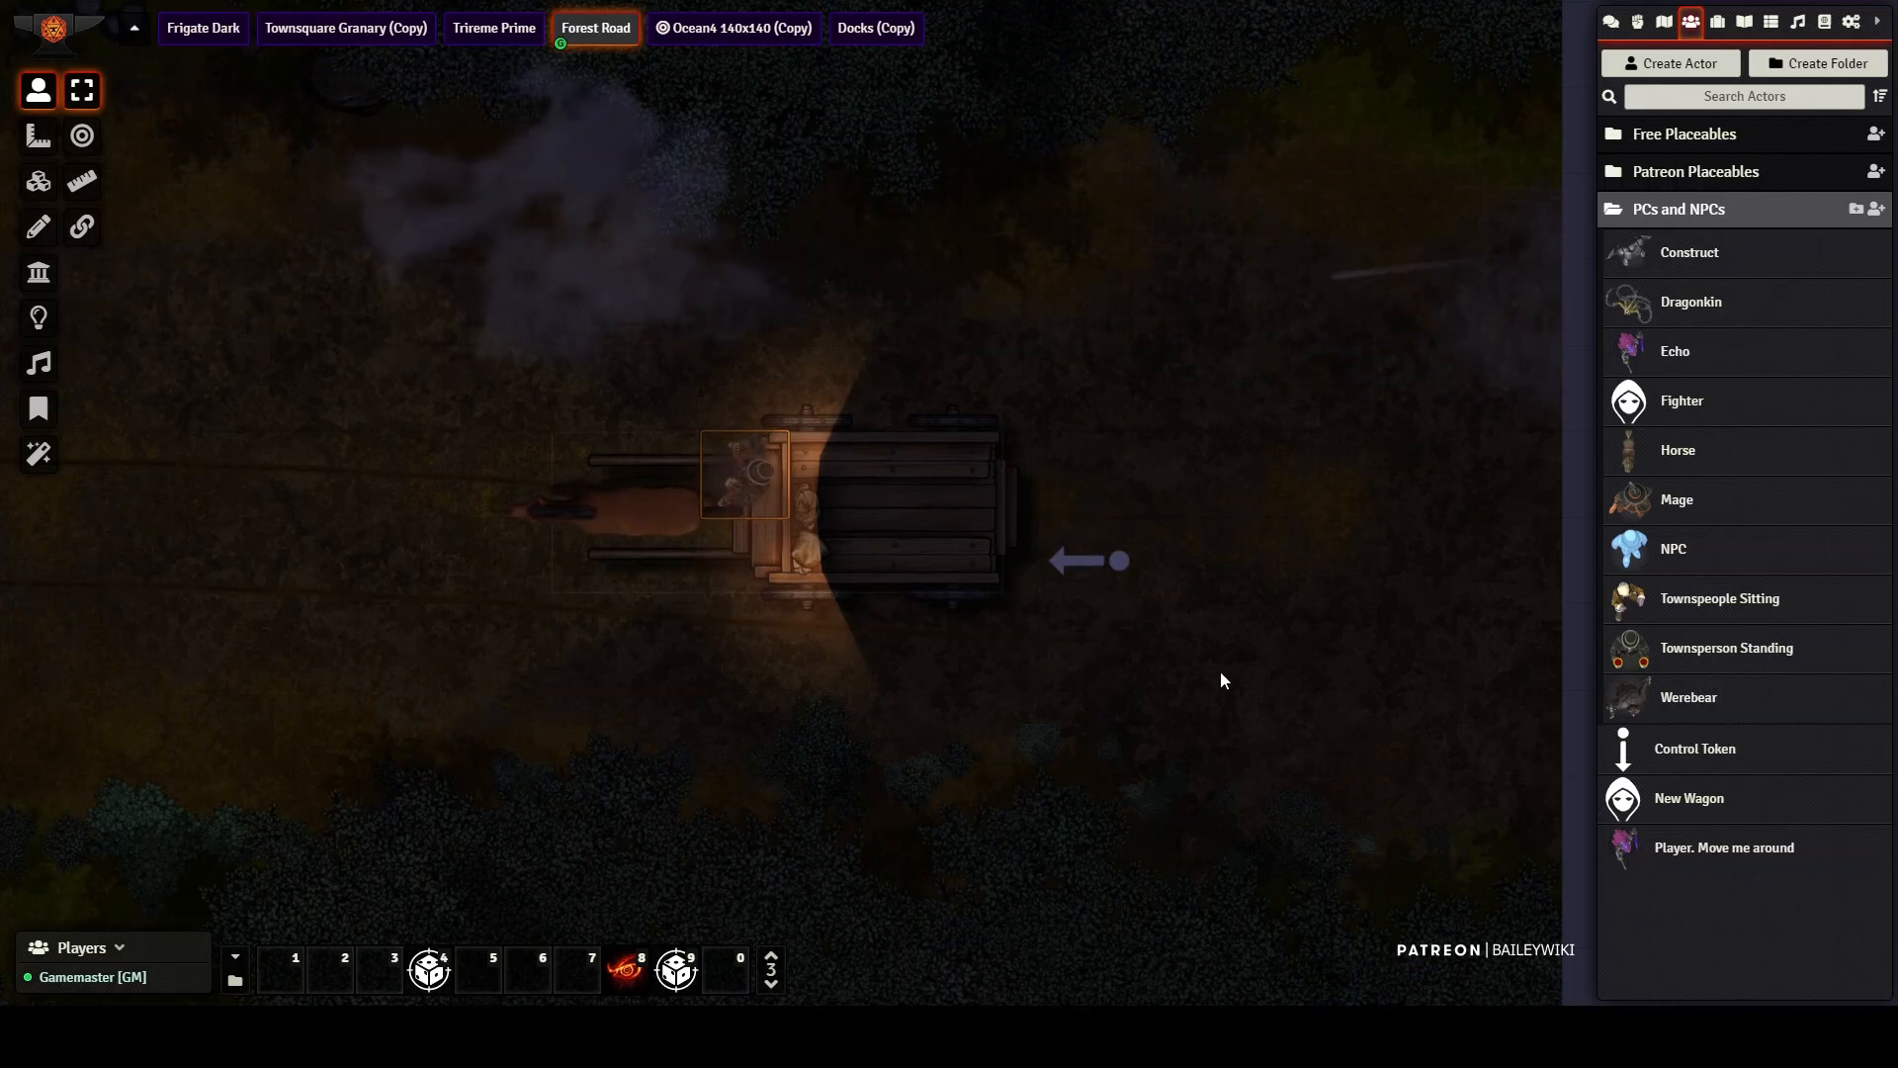
Step: Run the Parallaxia On macro to scroll the road beneath the wagon, and stop the motion with Parallaxia Off
left_click(772, 985)
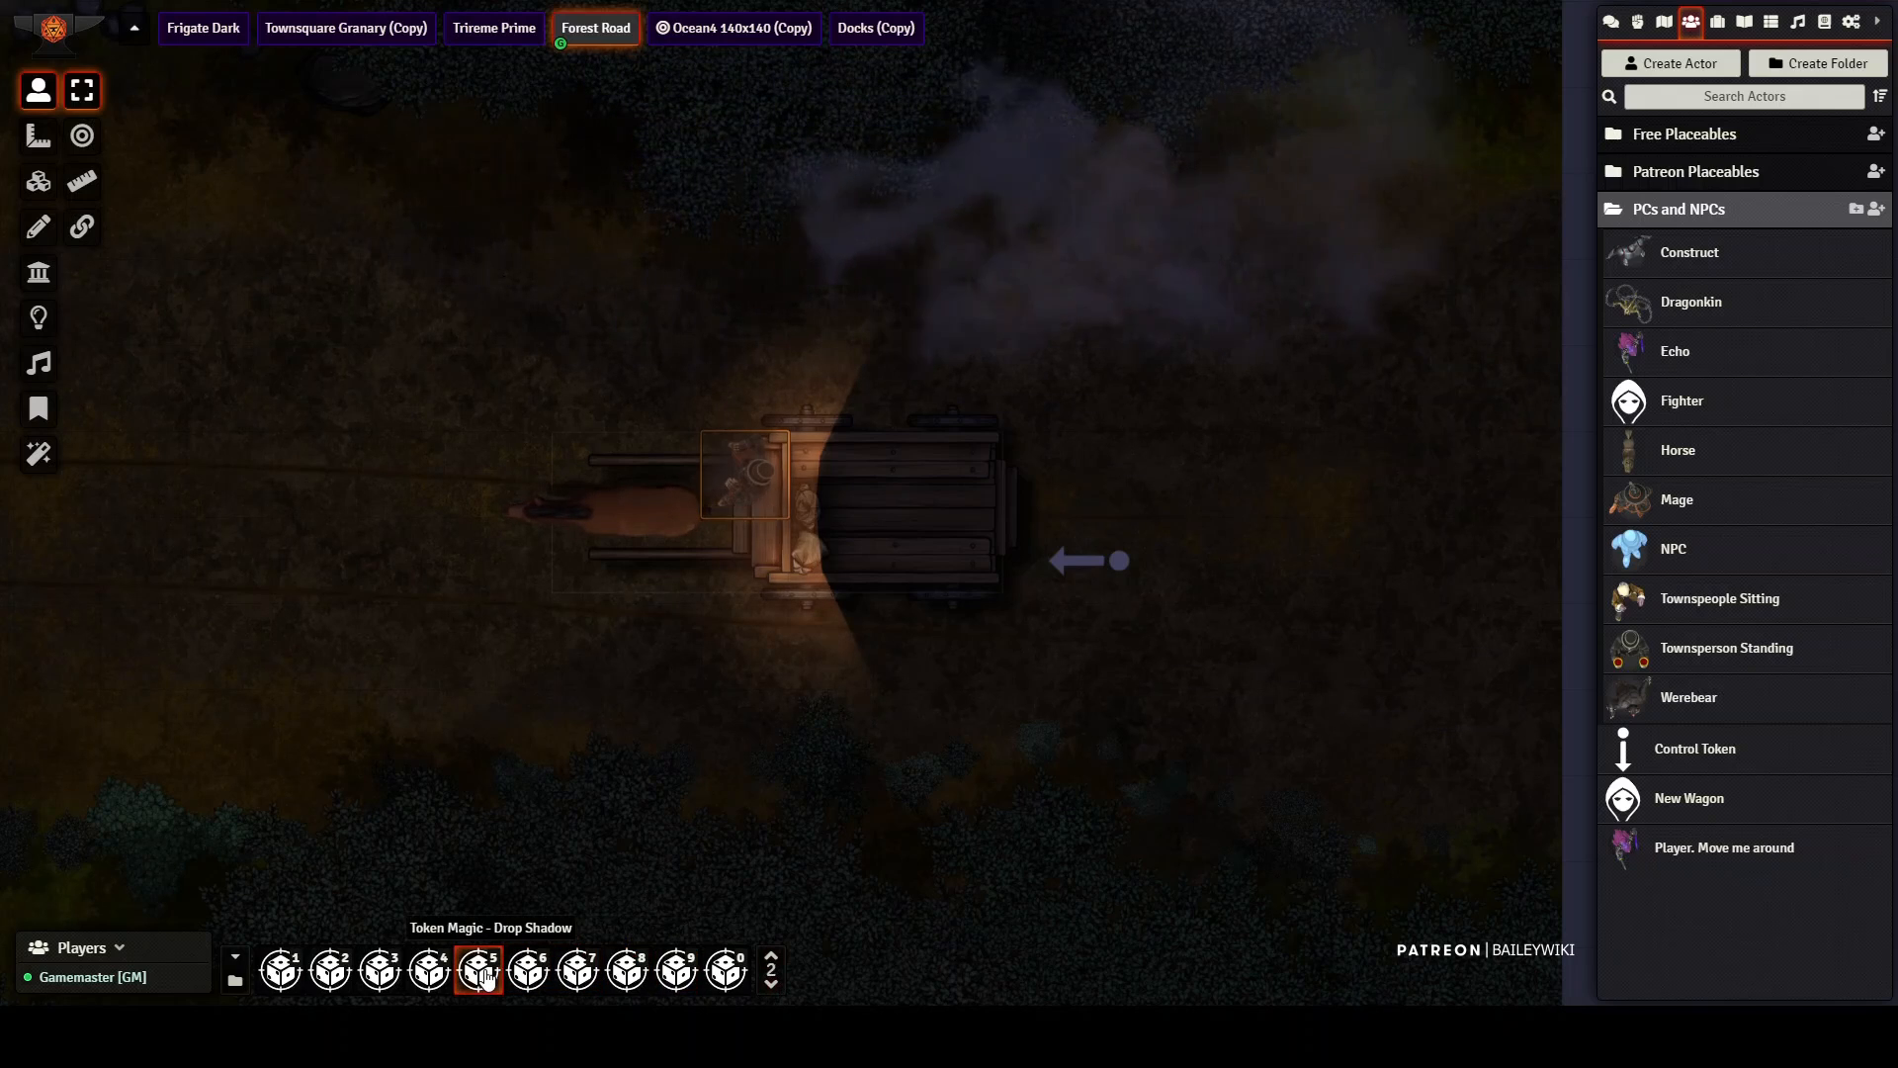
left_click(771, 984)
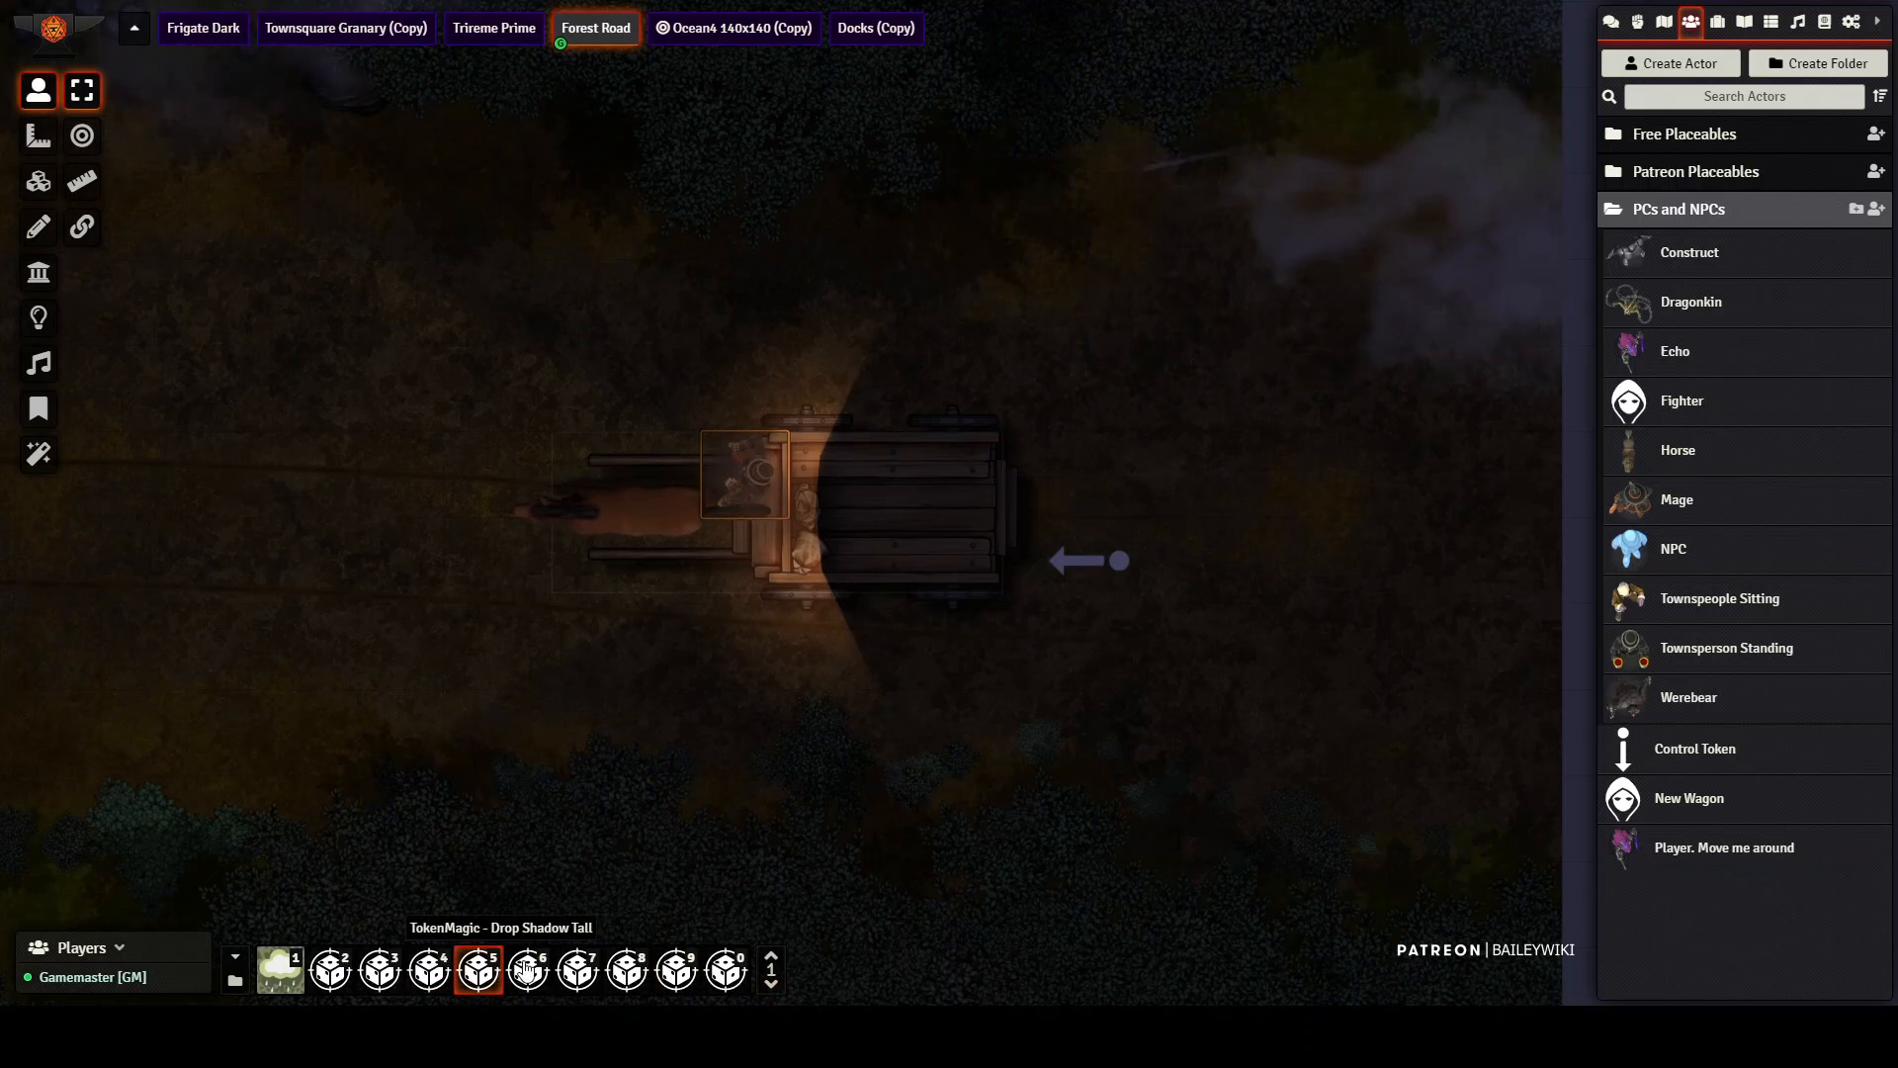
left_click(631, 977)
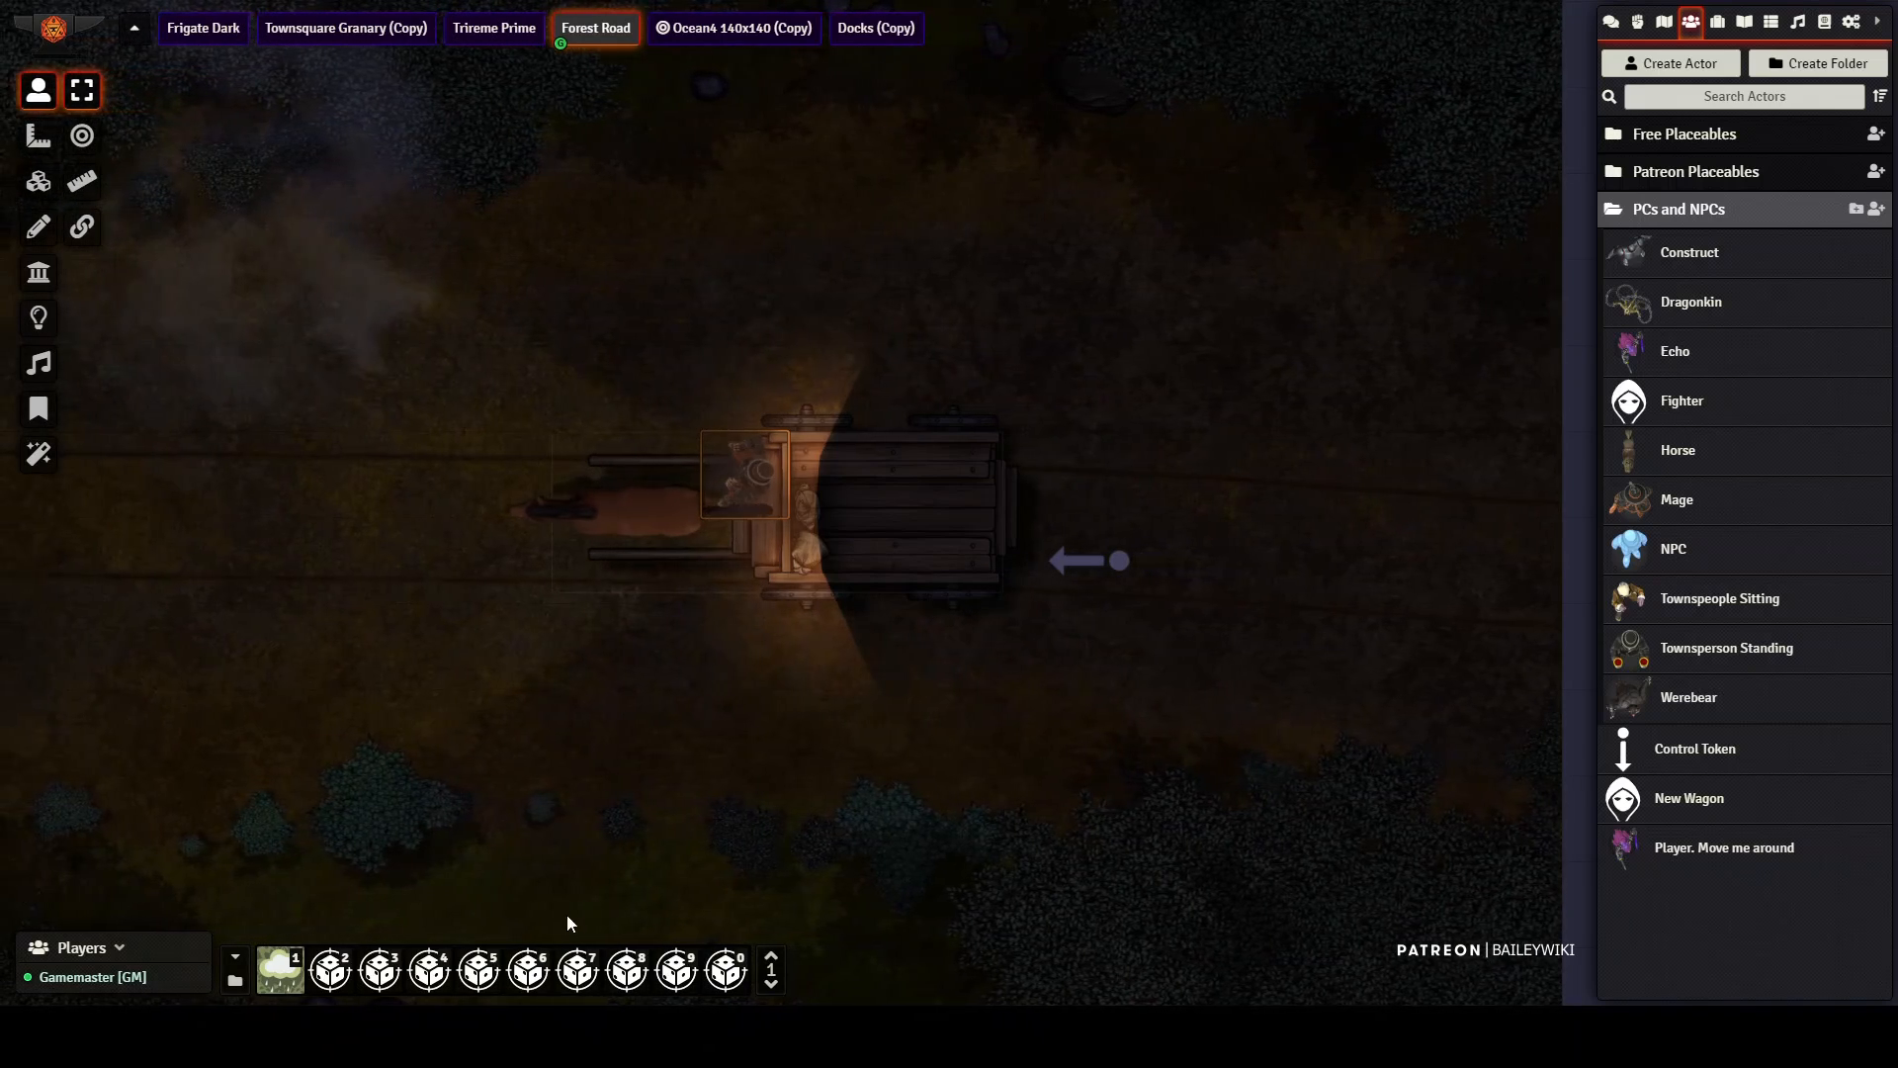
left_click(679, 977)
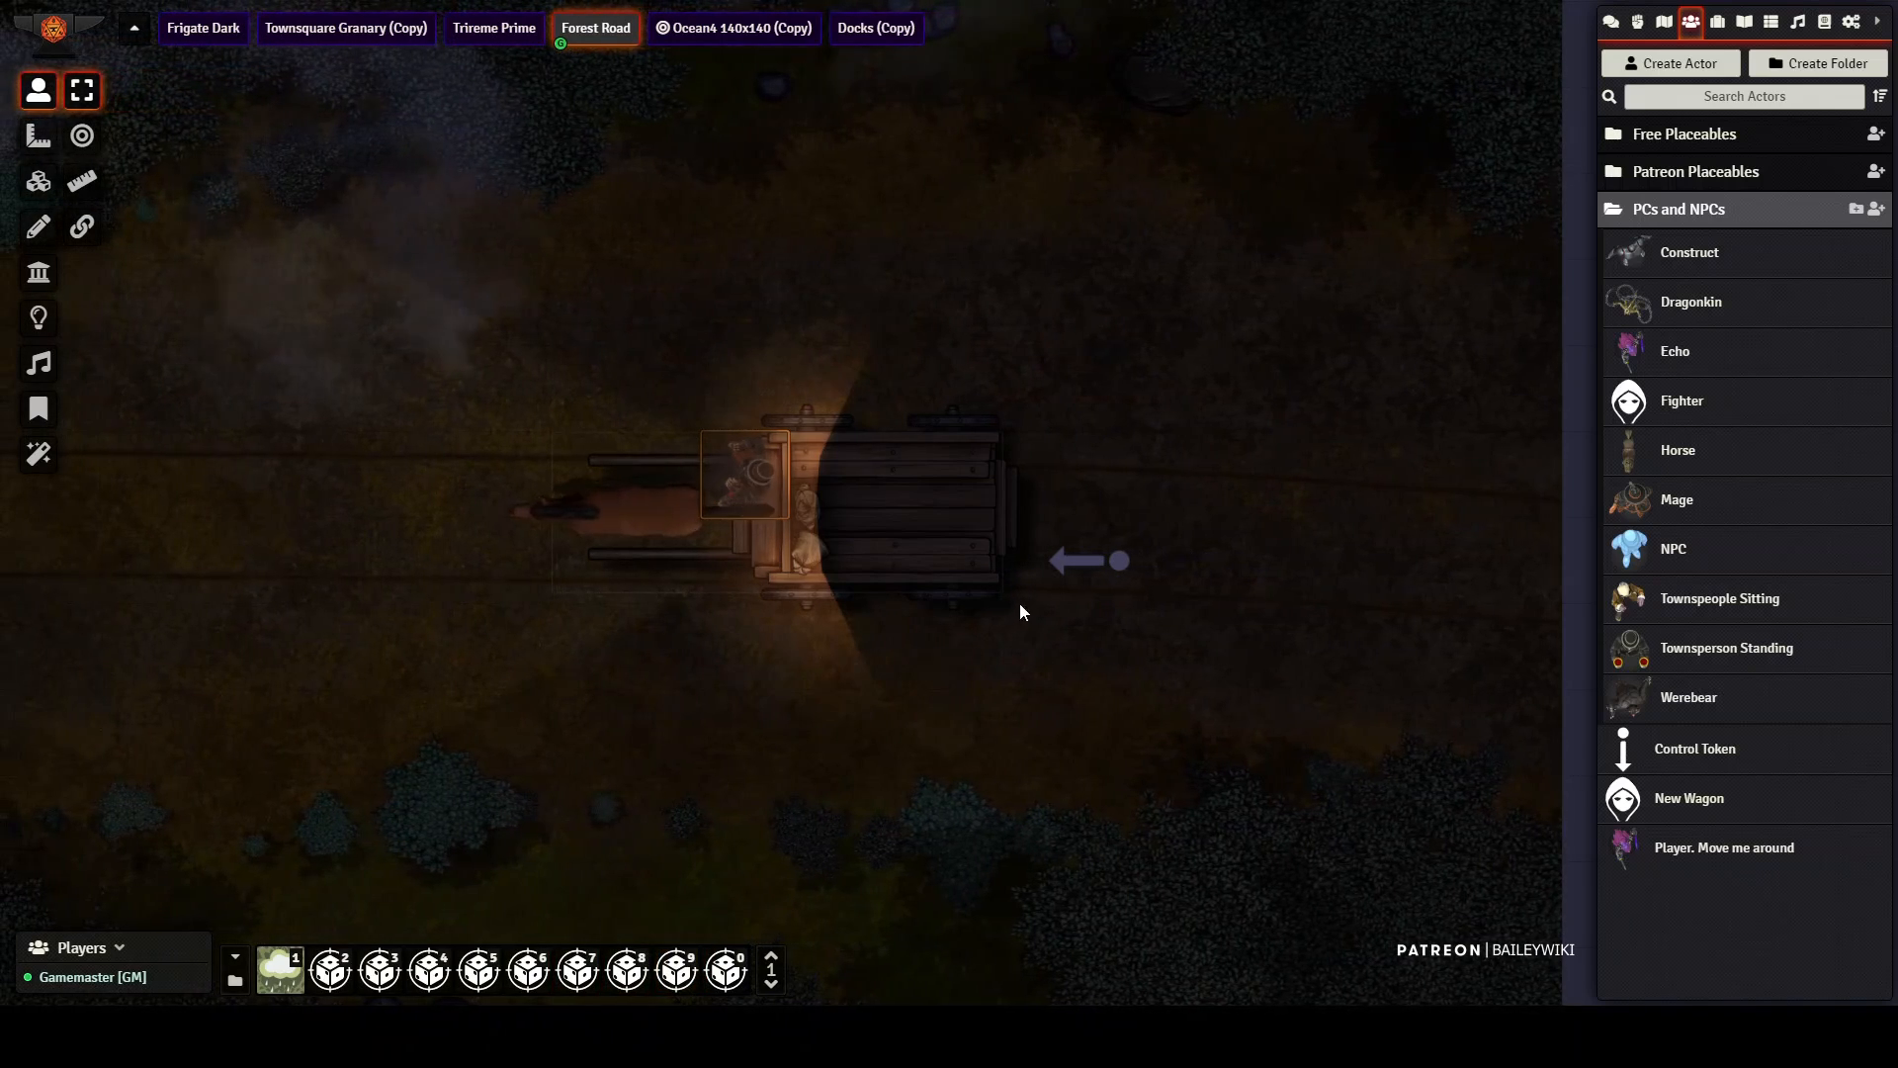
Step: Drive the wagon west along the road with its control token and stop it over the blue character at the roadside
left_click_drag(594, 518, 378, 520)
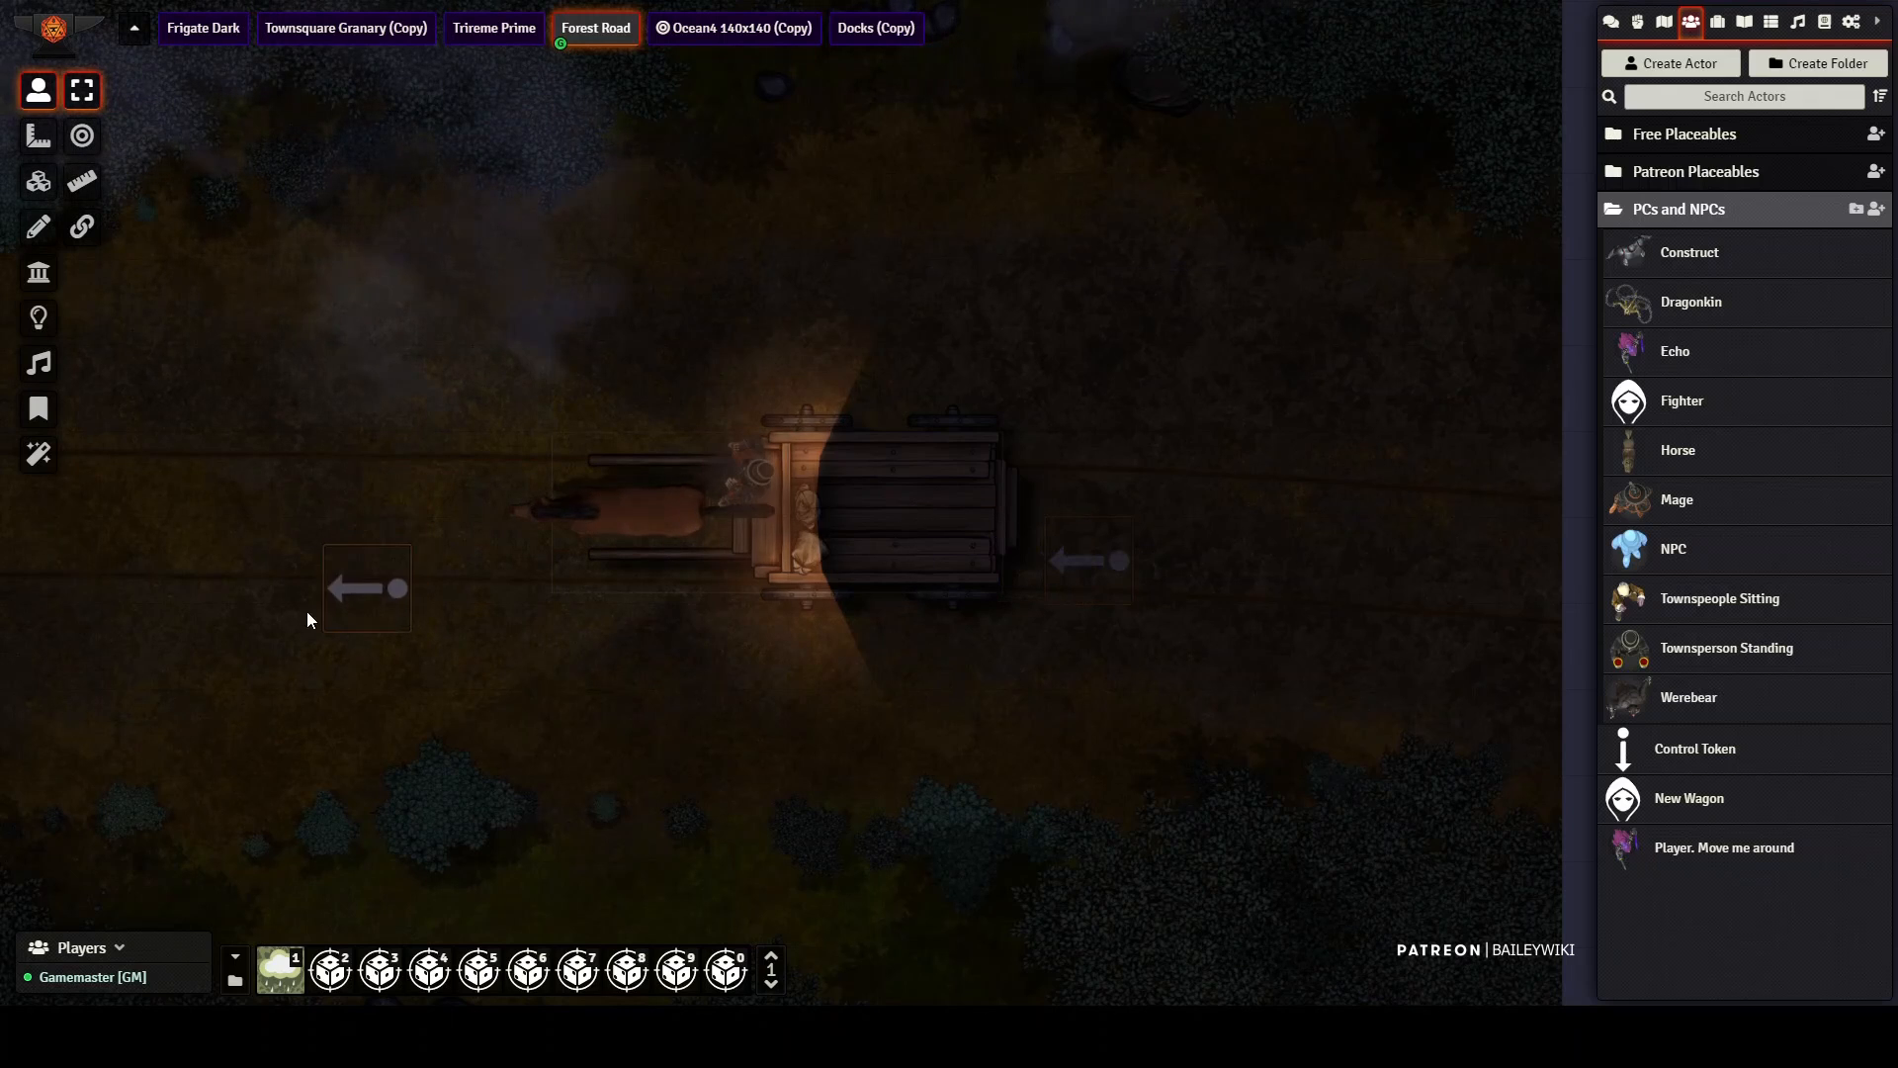
left_click_drag(307, 611, 276, 598)
left_click_drag(568, 812, 1369, 577)
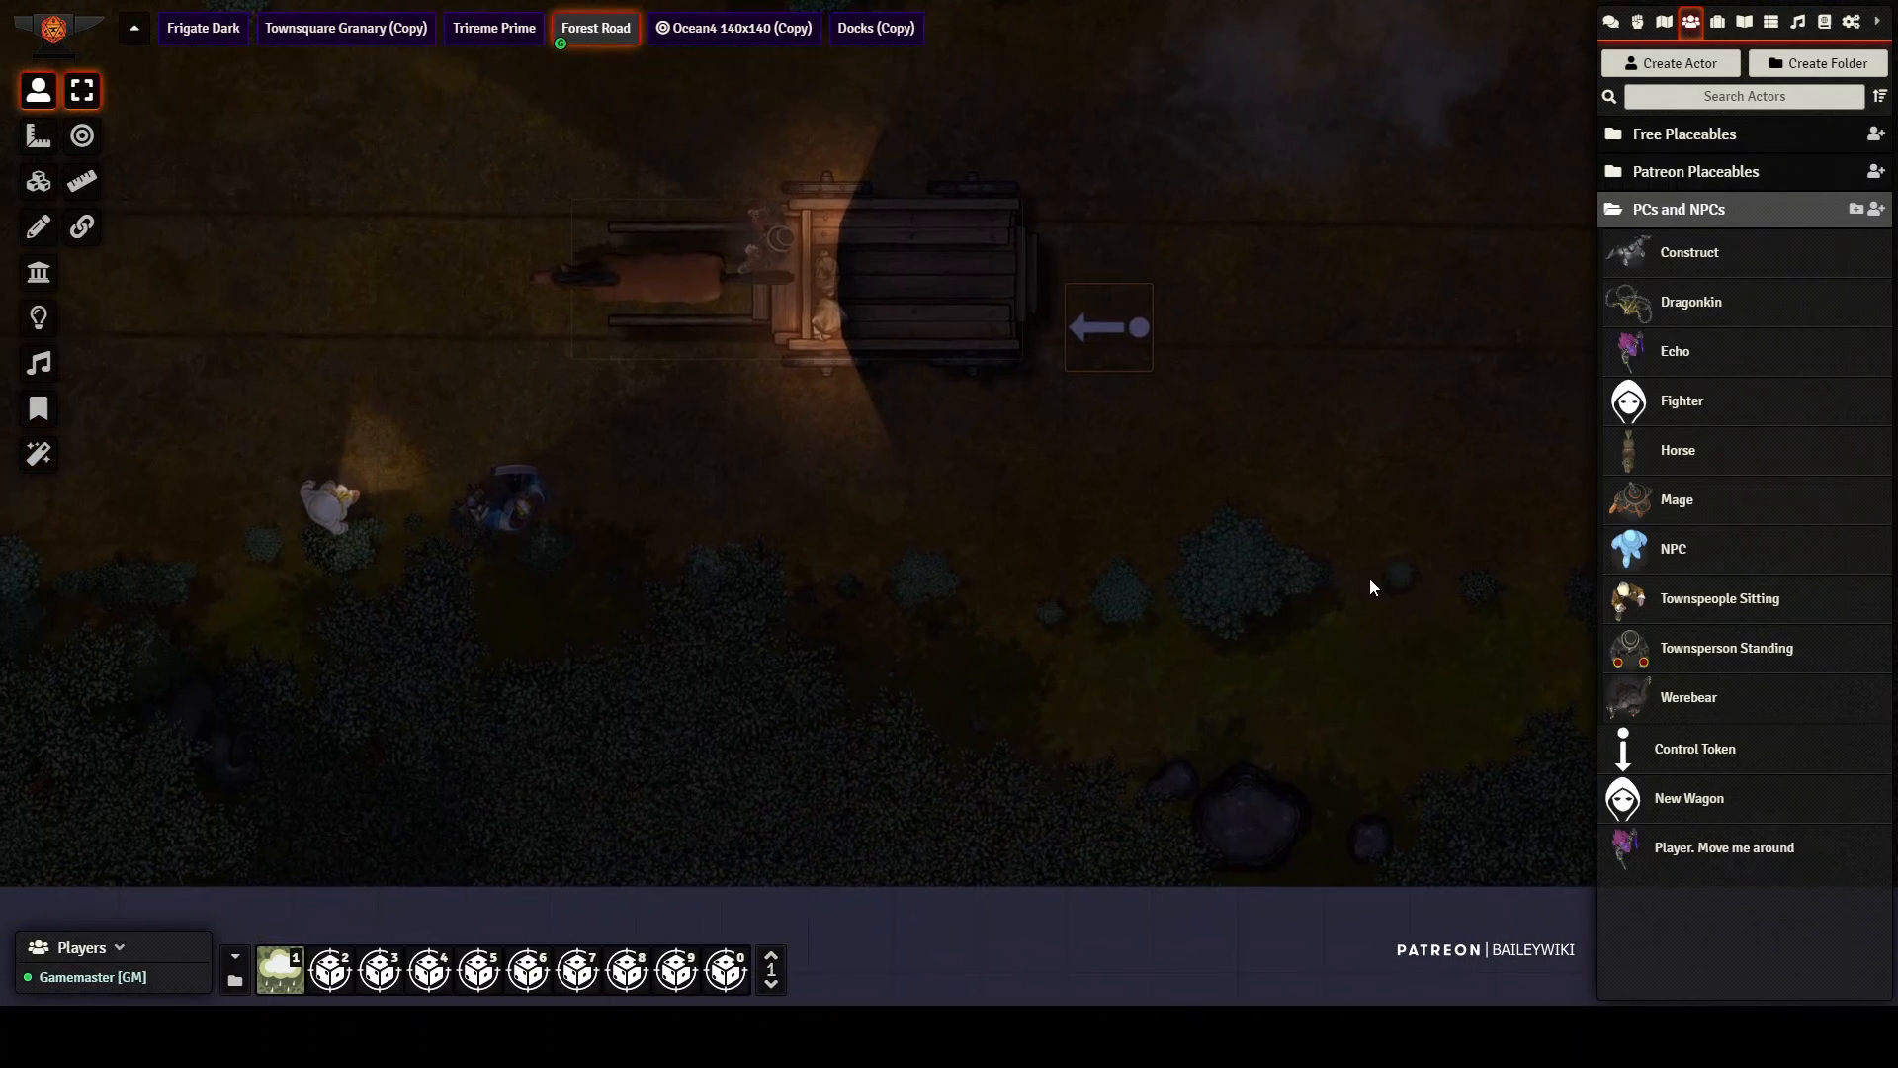
left_click_drag(1329, 697, 1467, 860)
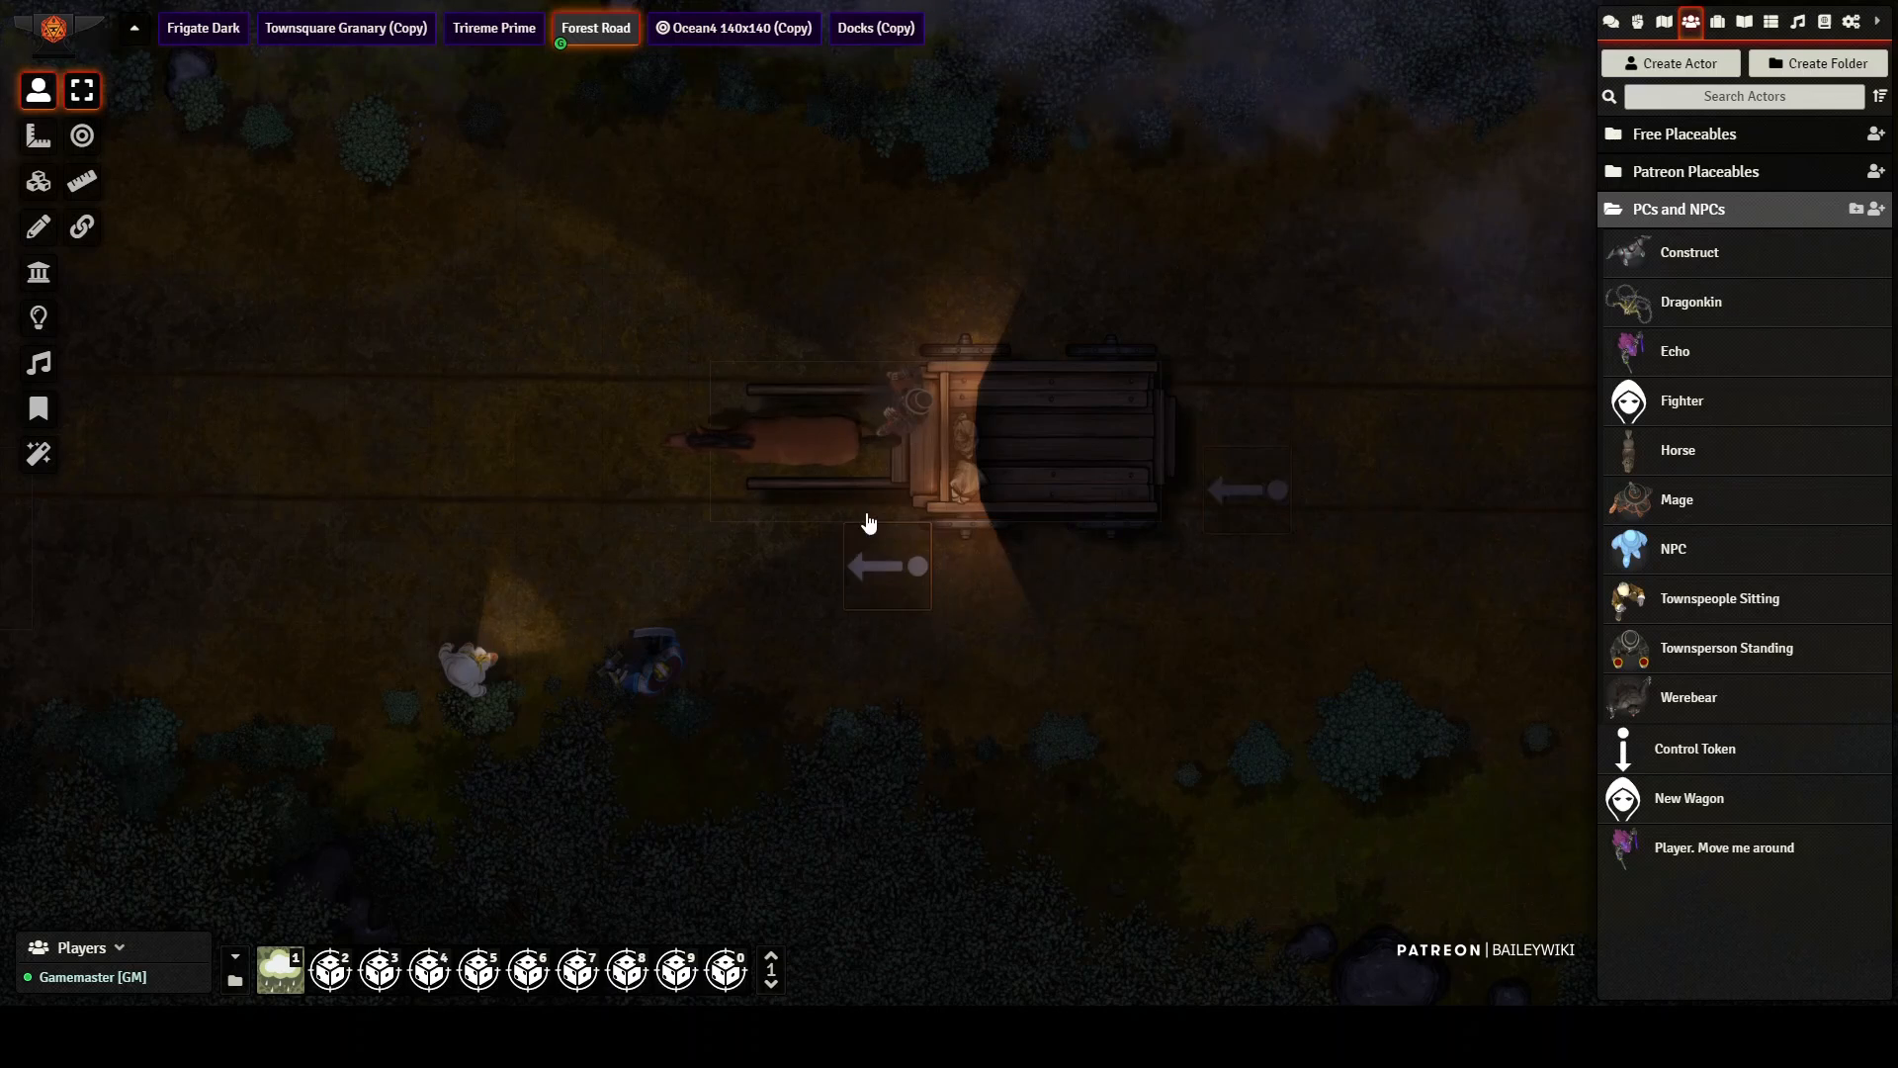
left_click_drag(866, 515, 881, 524)
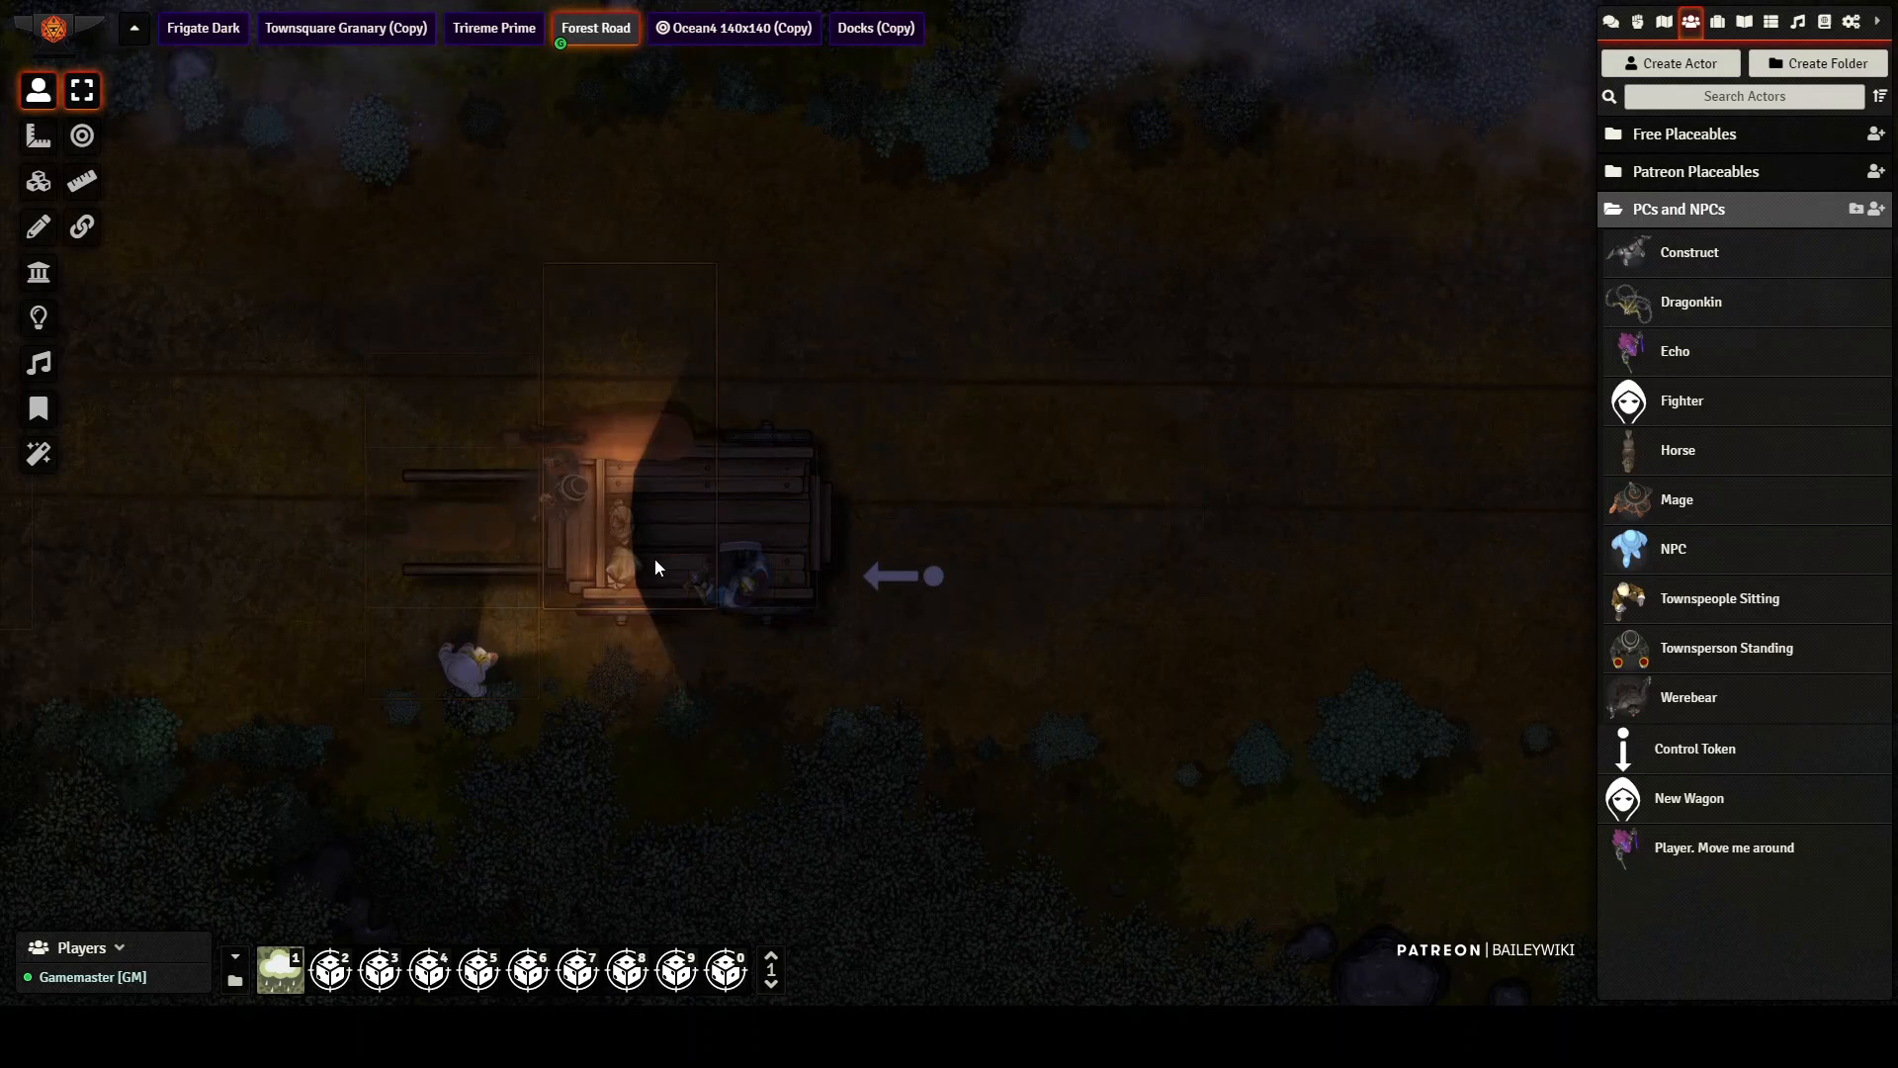
Step: Seat the pale roadside character on the wagon bed and put the horse back between the shafts
left_click_drag(477, 685, 440, 648)
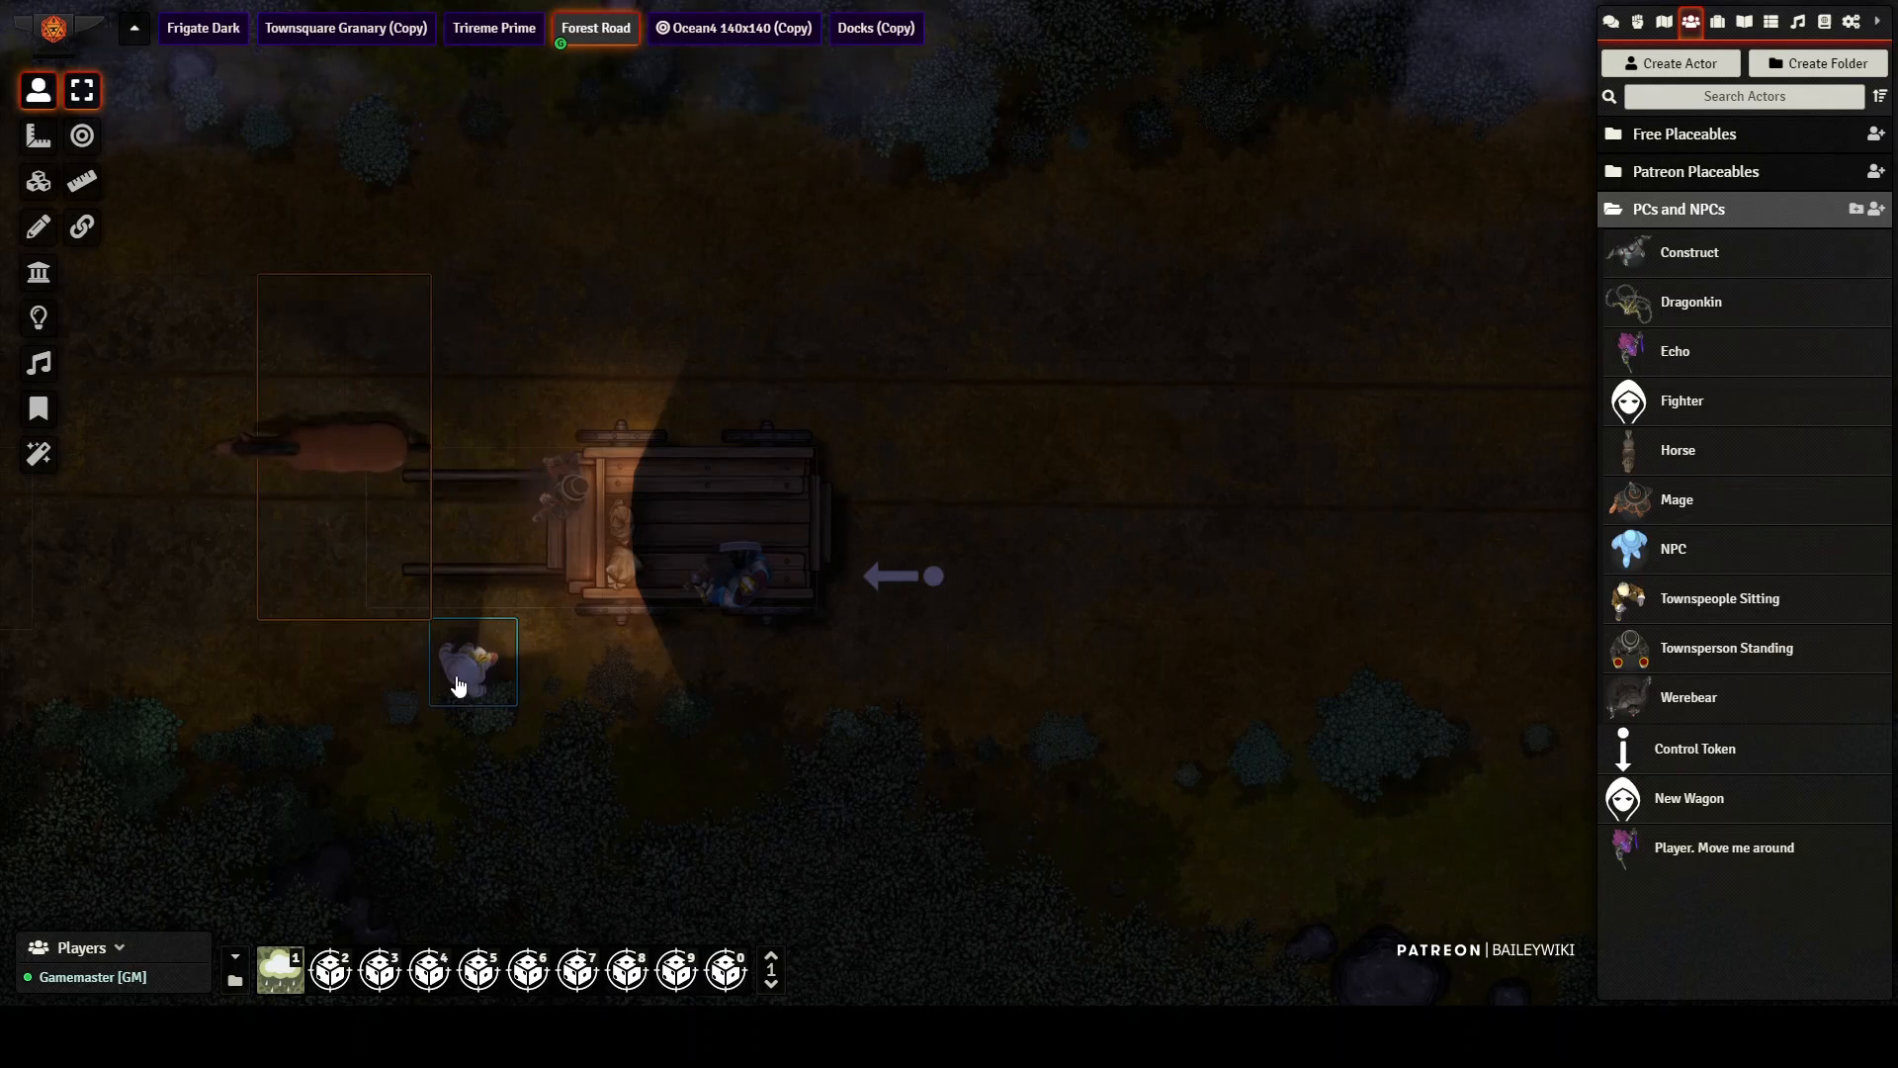
left_click_drag(457, 676, 631, 562)
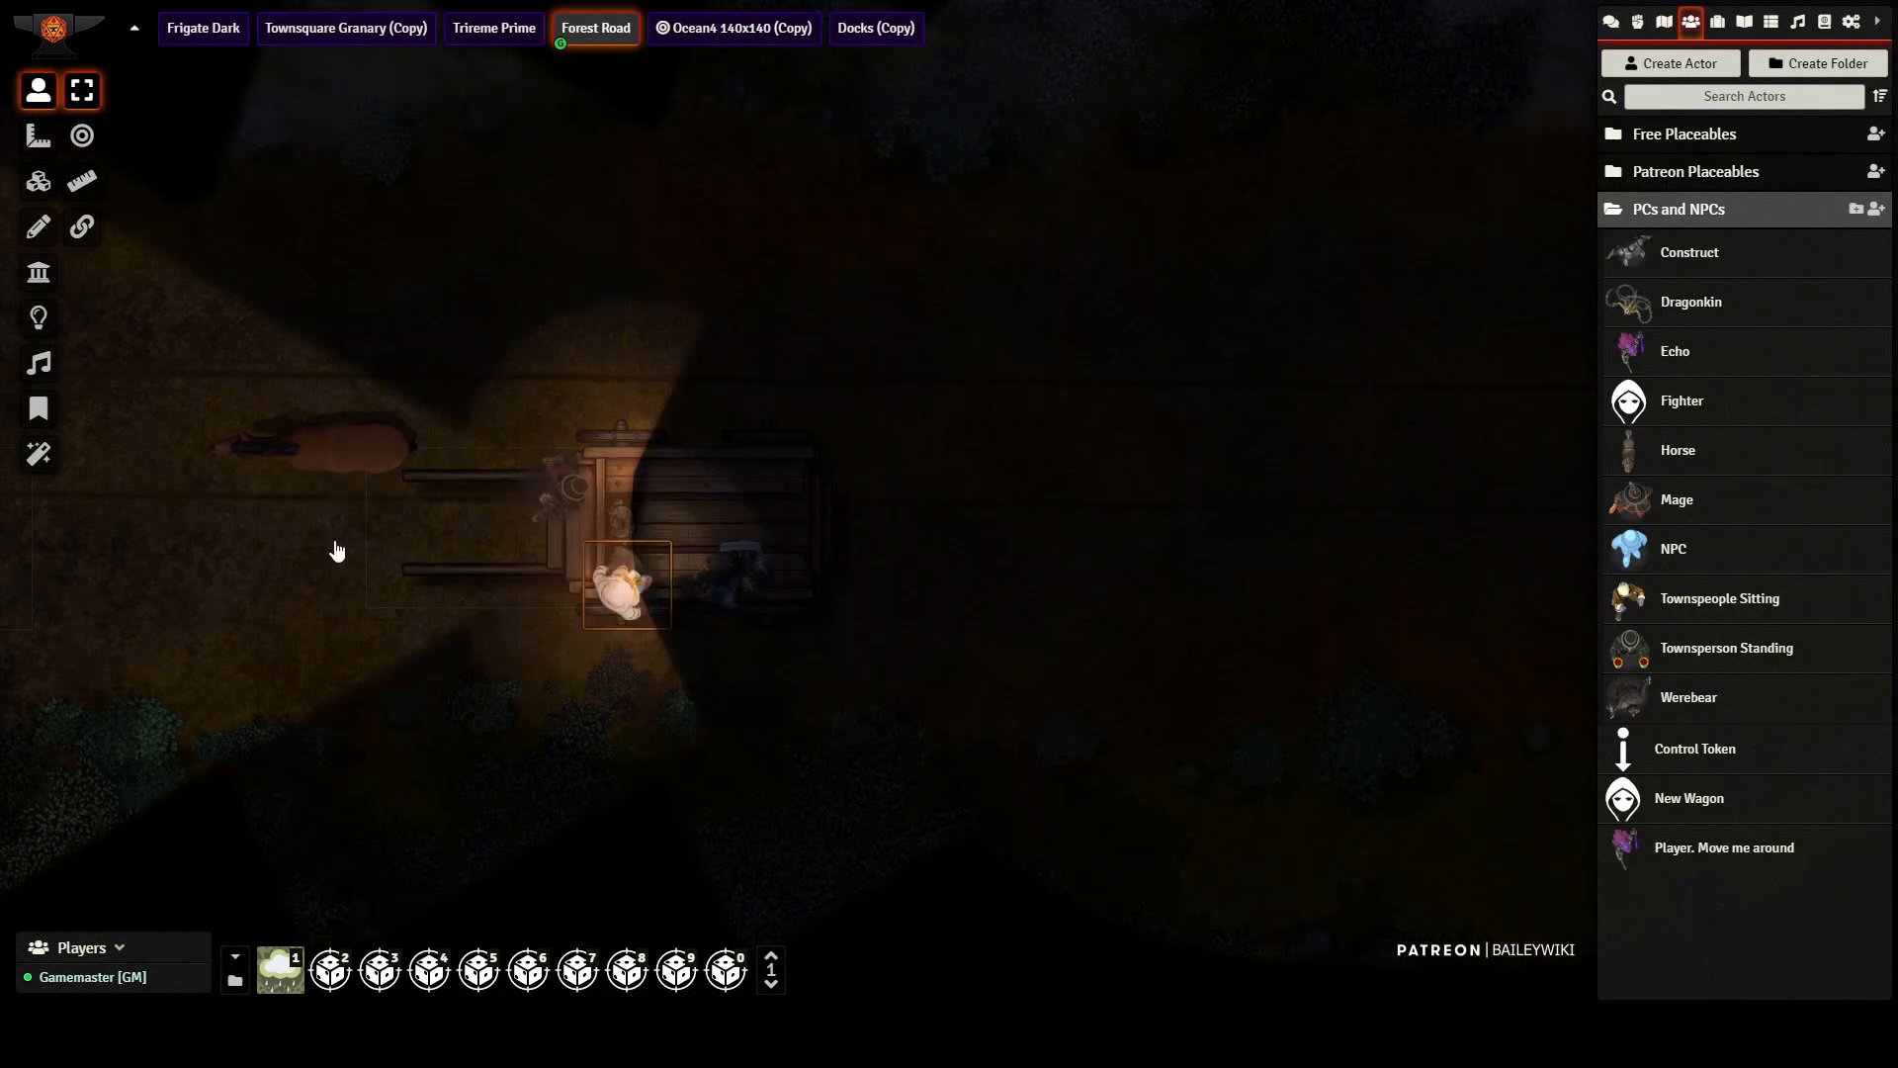
left_click_drag(360, 450, 459, 508)
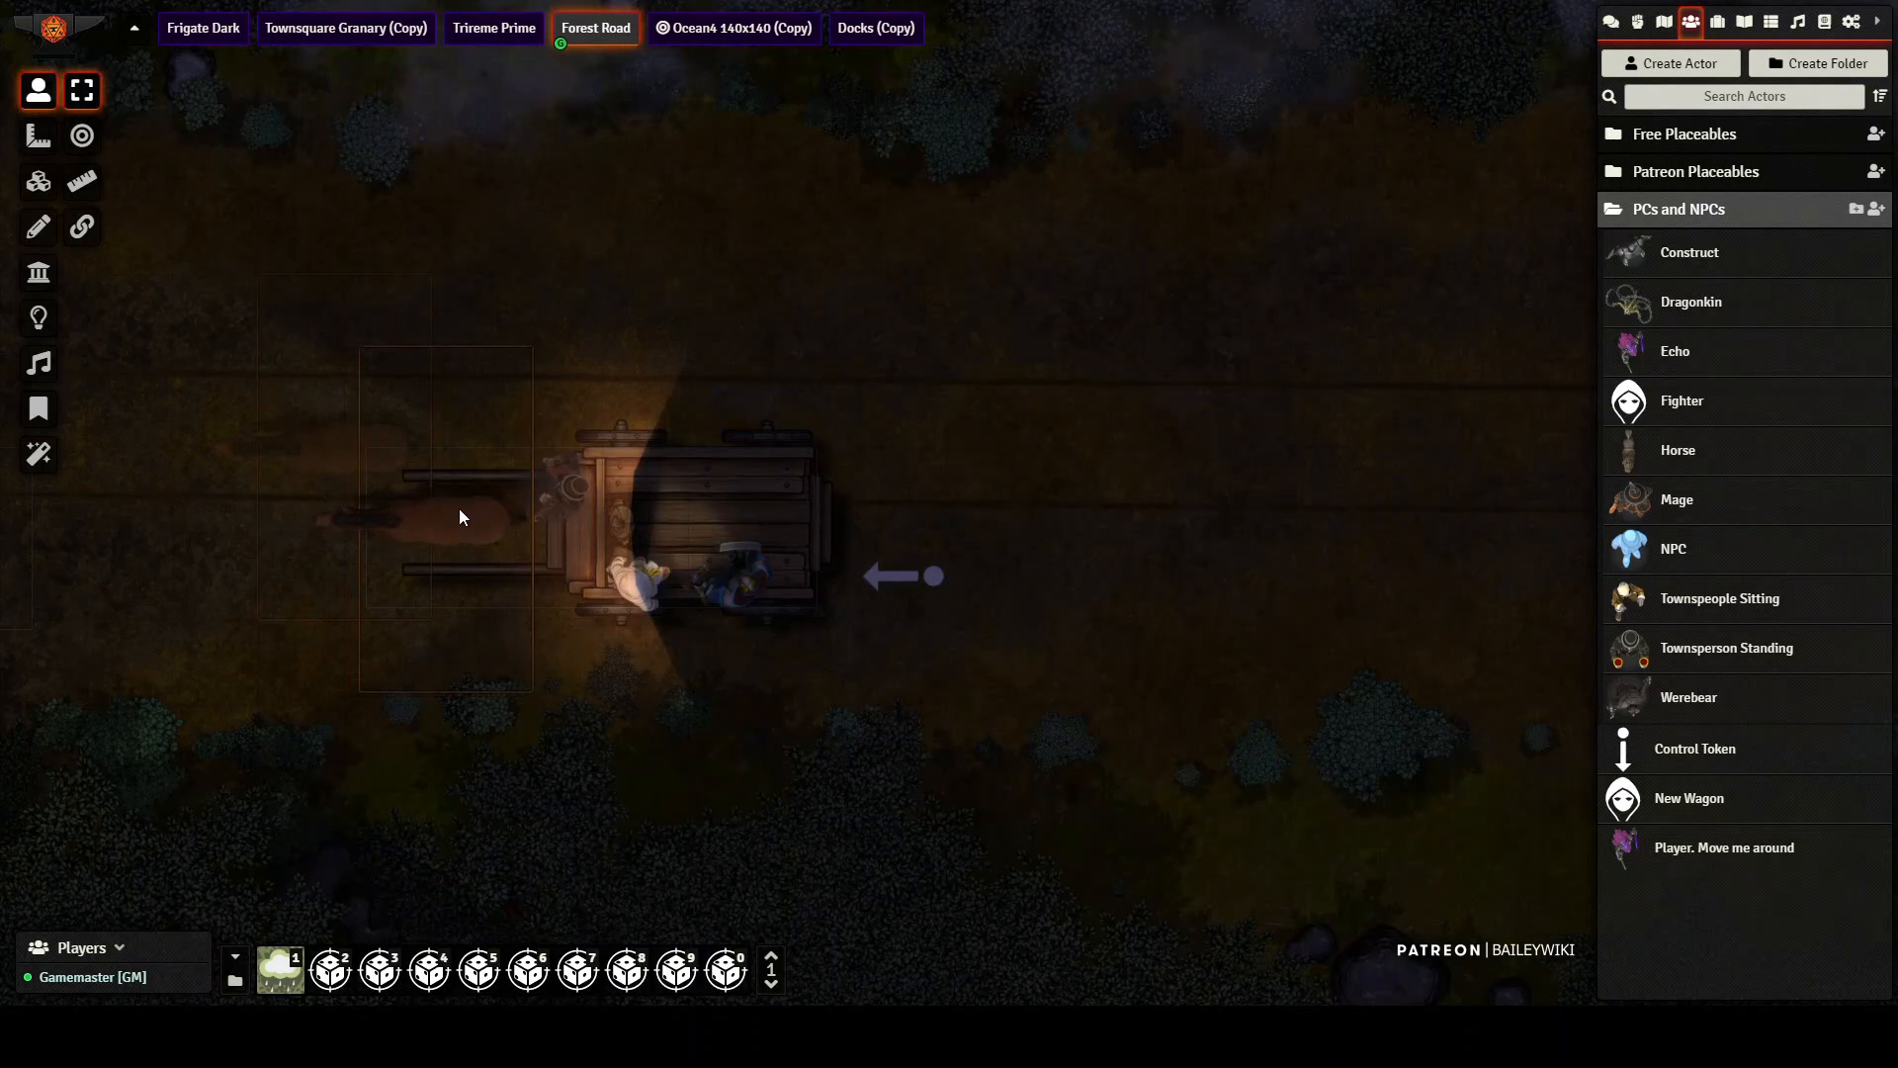
Step: Move the loaded wagon one square northwest with its control token and restart the road scrolling with Parallaxia On
left_click_drag(908, 581, 855, 472)
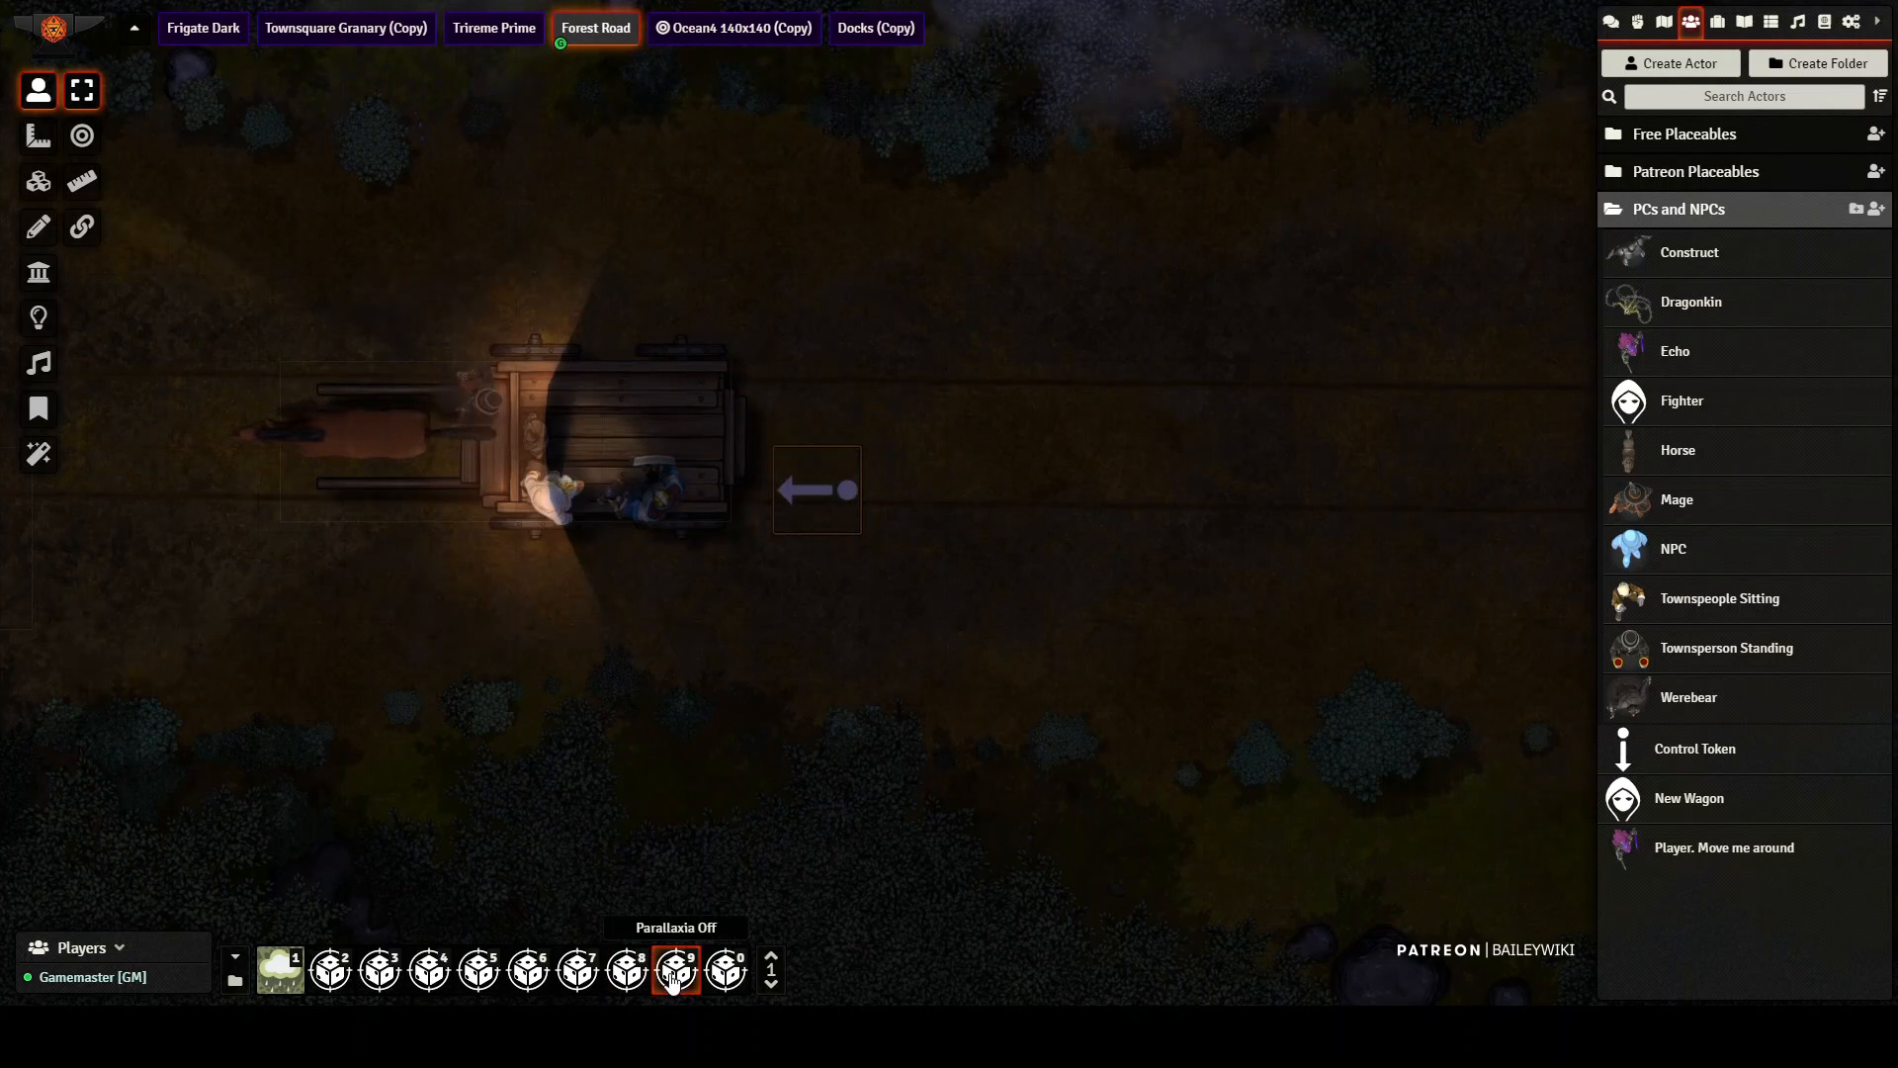
left_click(639, 977)
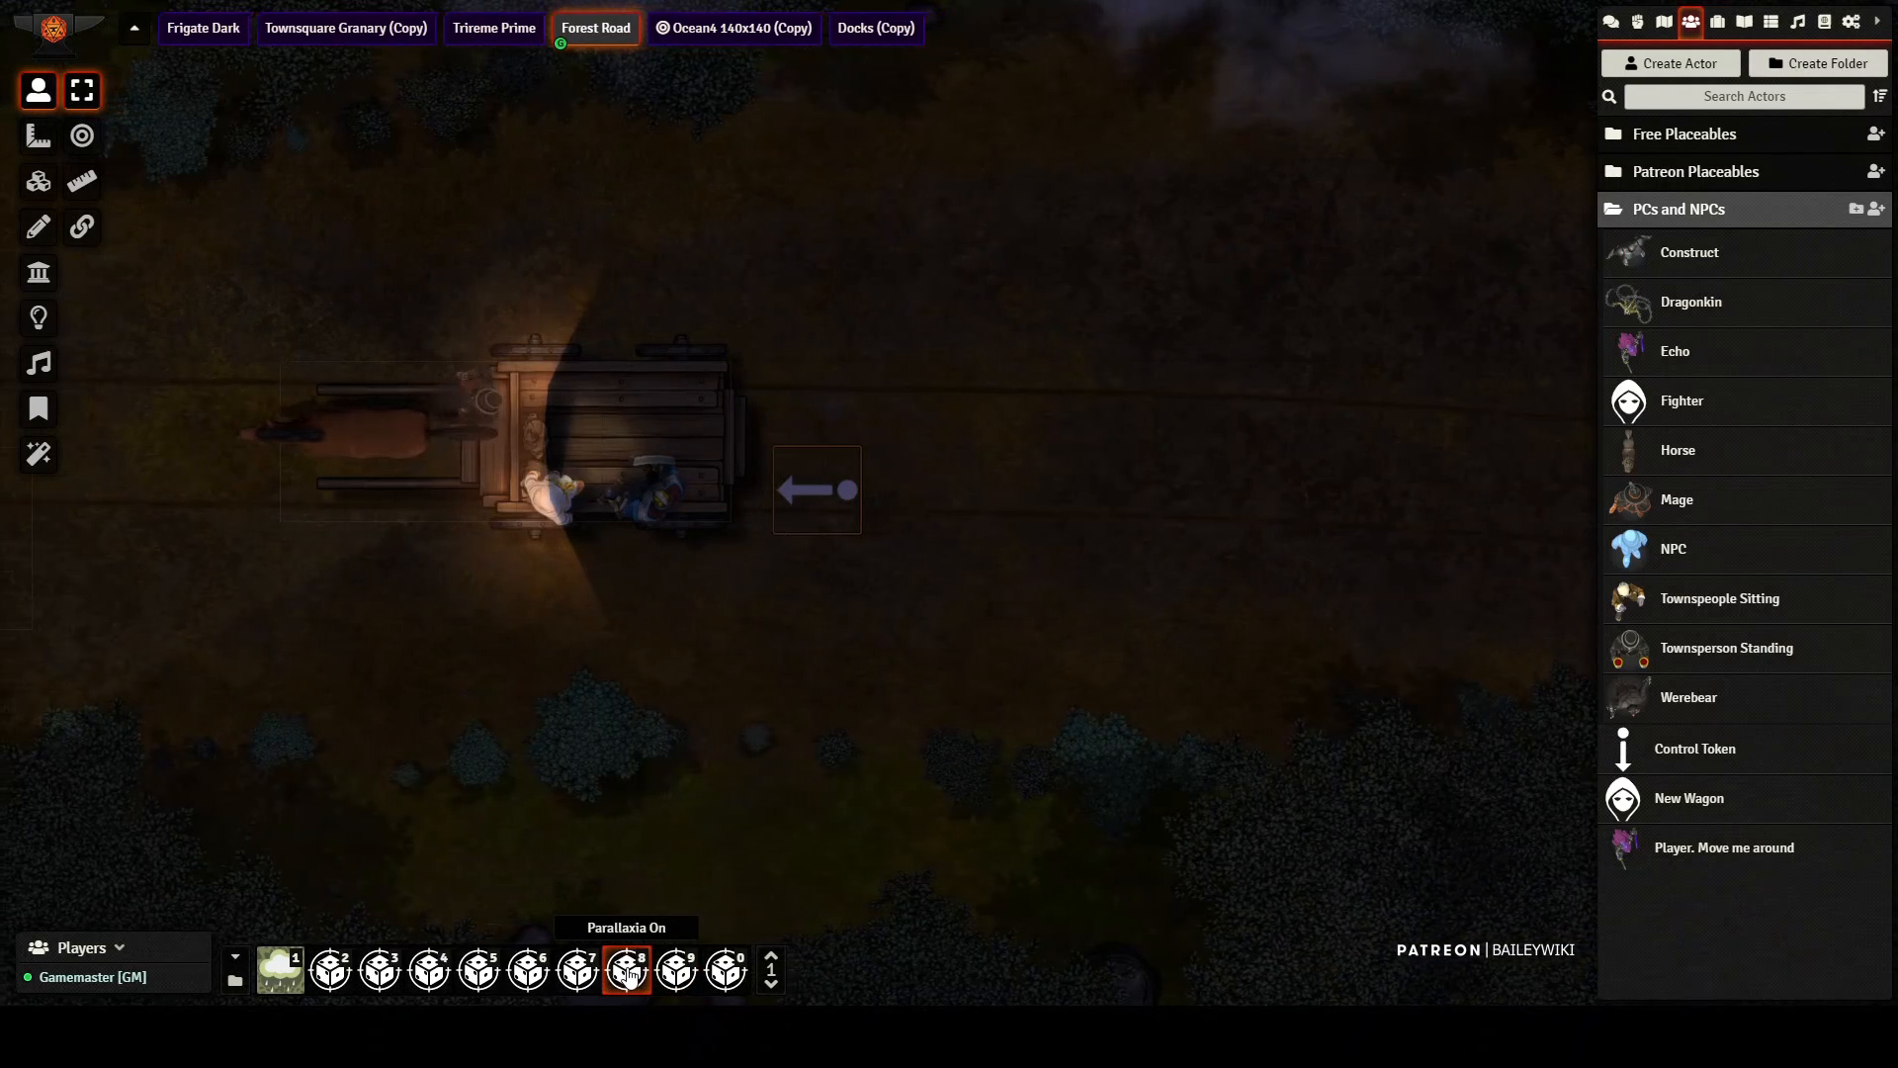
left_click_drag(667, 635, 1040, 681)
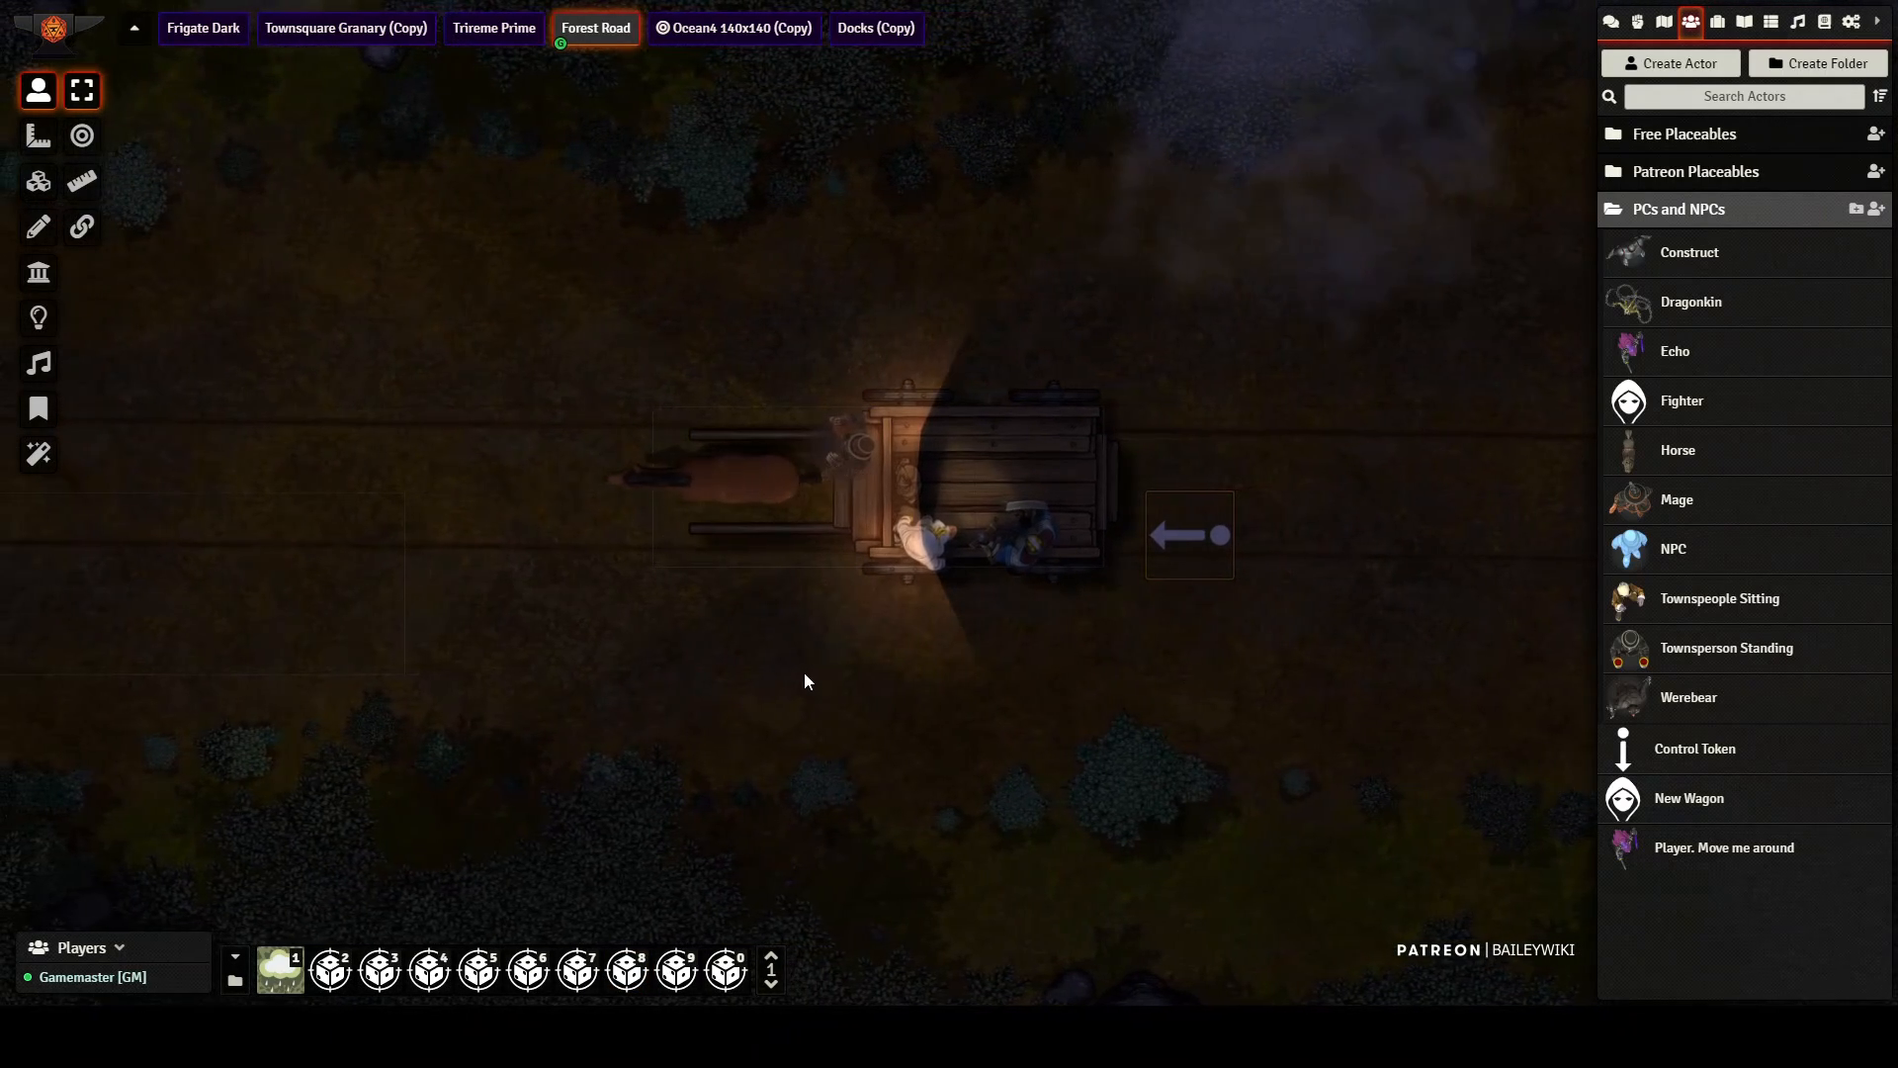
scroll(804, 673, "down", 3)
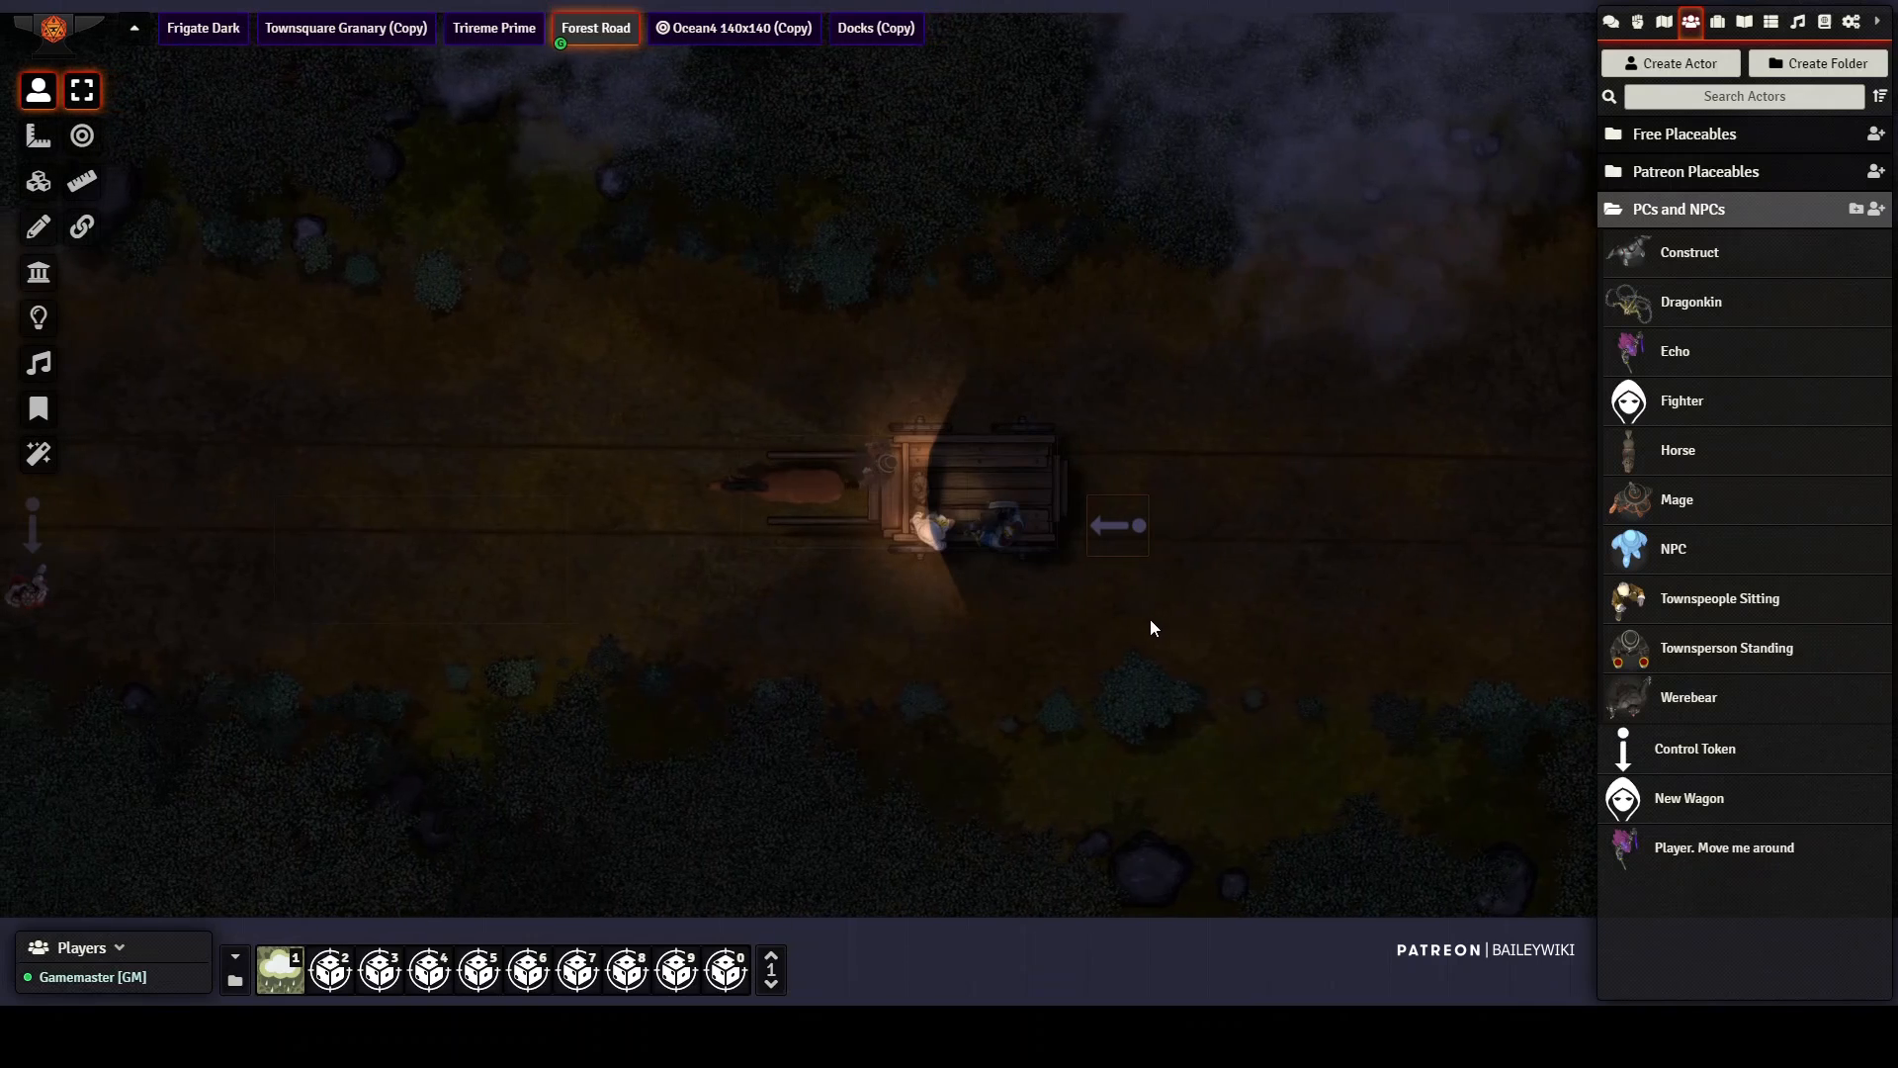
scroll(1149, 623, "down", 2)
Step: Switch to the Docks (Copy) scene and rotate the dock crane's anchor control token until the crane arm points southwest
scroll(1146, 629, "up", 2)
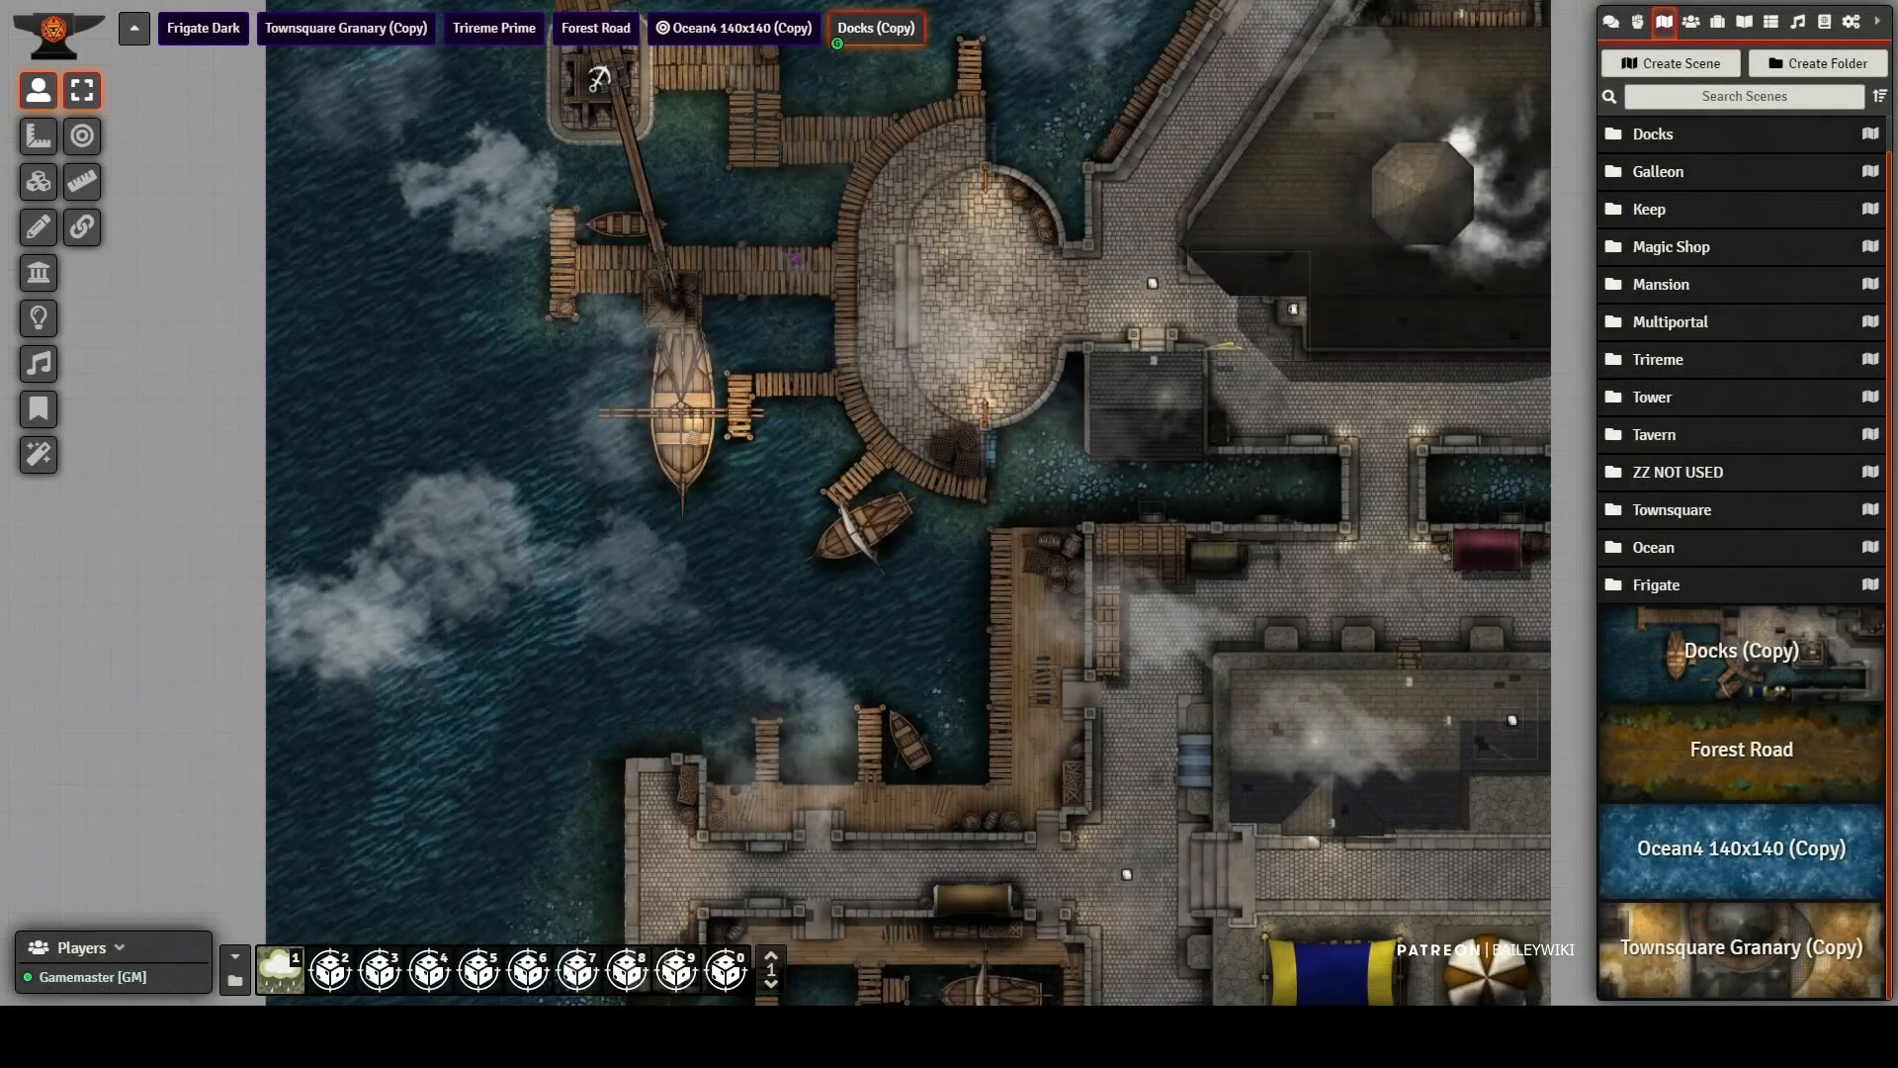
scroll(875, 445, "up", 7)
left_click_drag(872, 438, 1143, 722)
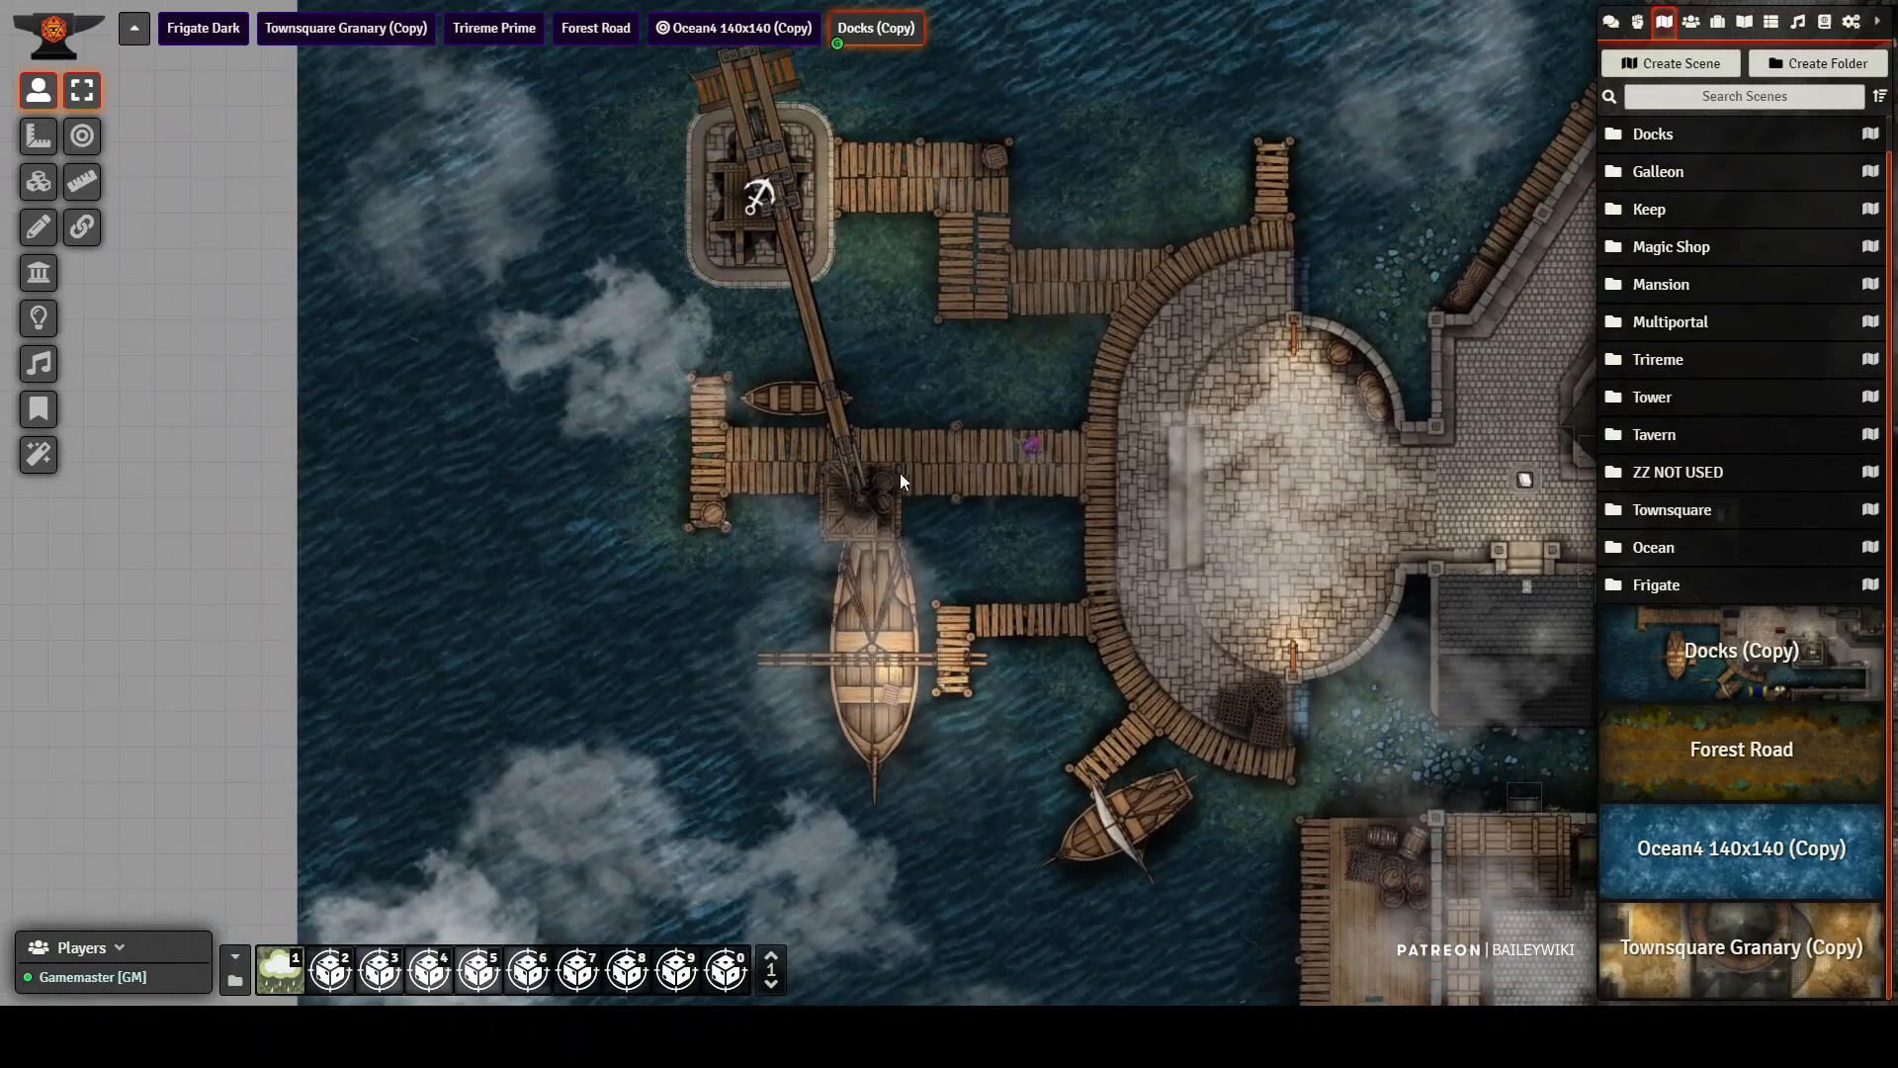
scroll(947, 447, "up", 14)
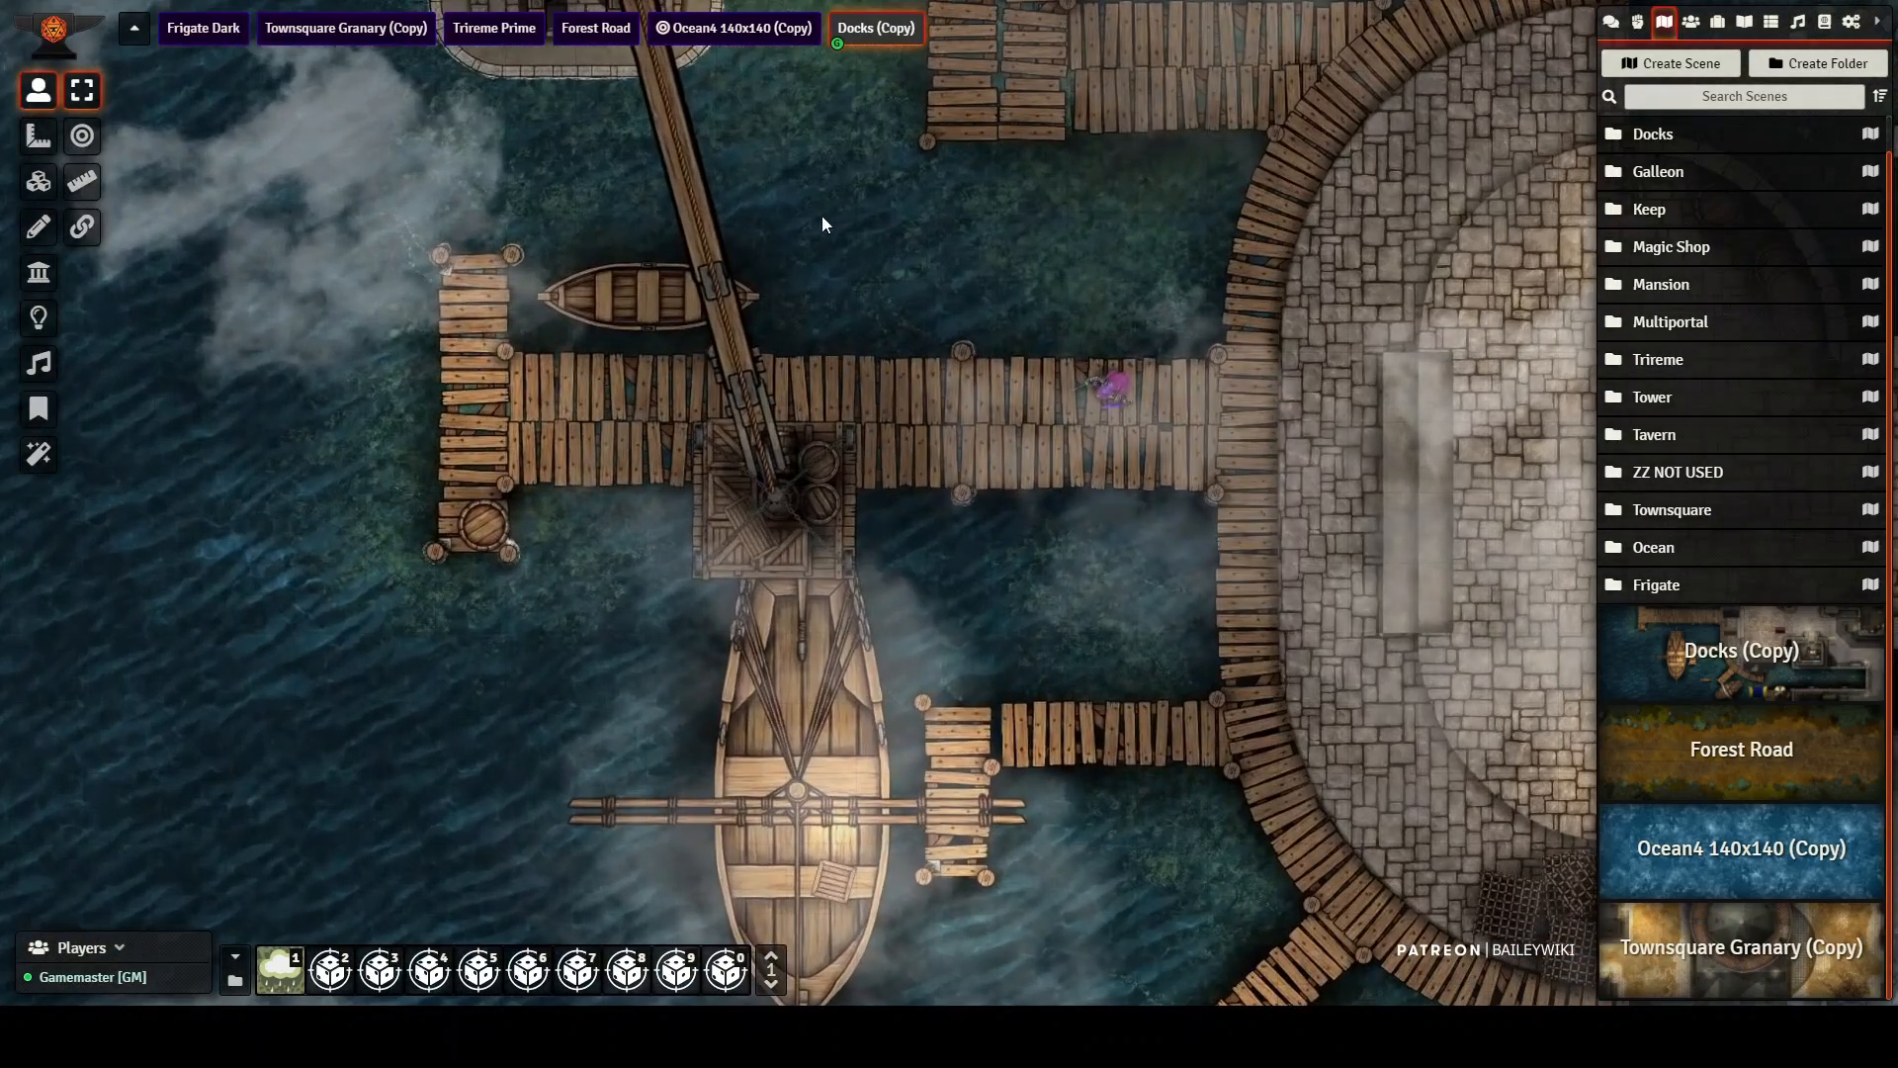
left_click_drag(908, 438, 1064, 866)
scroll(992, 401, "down", 3)
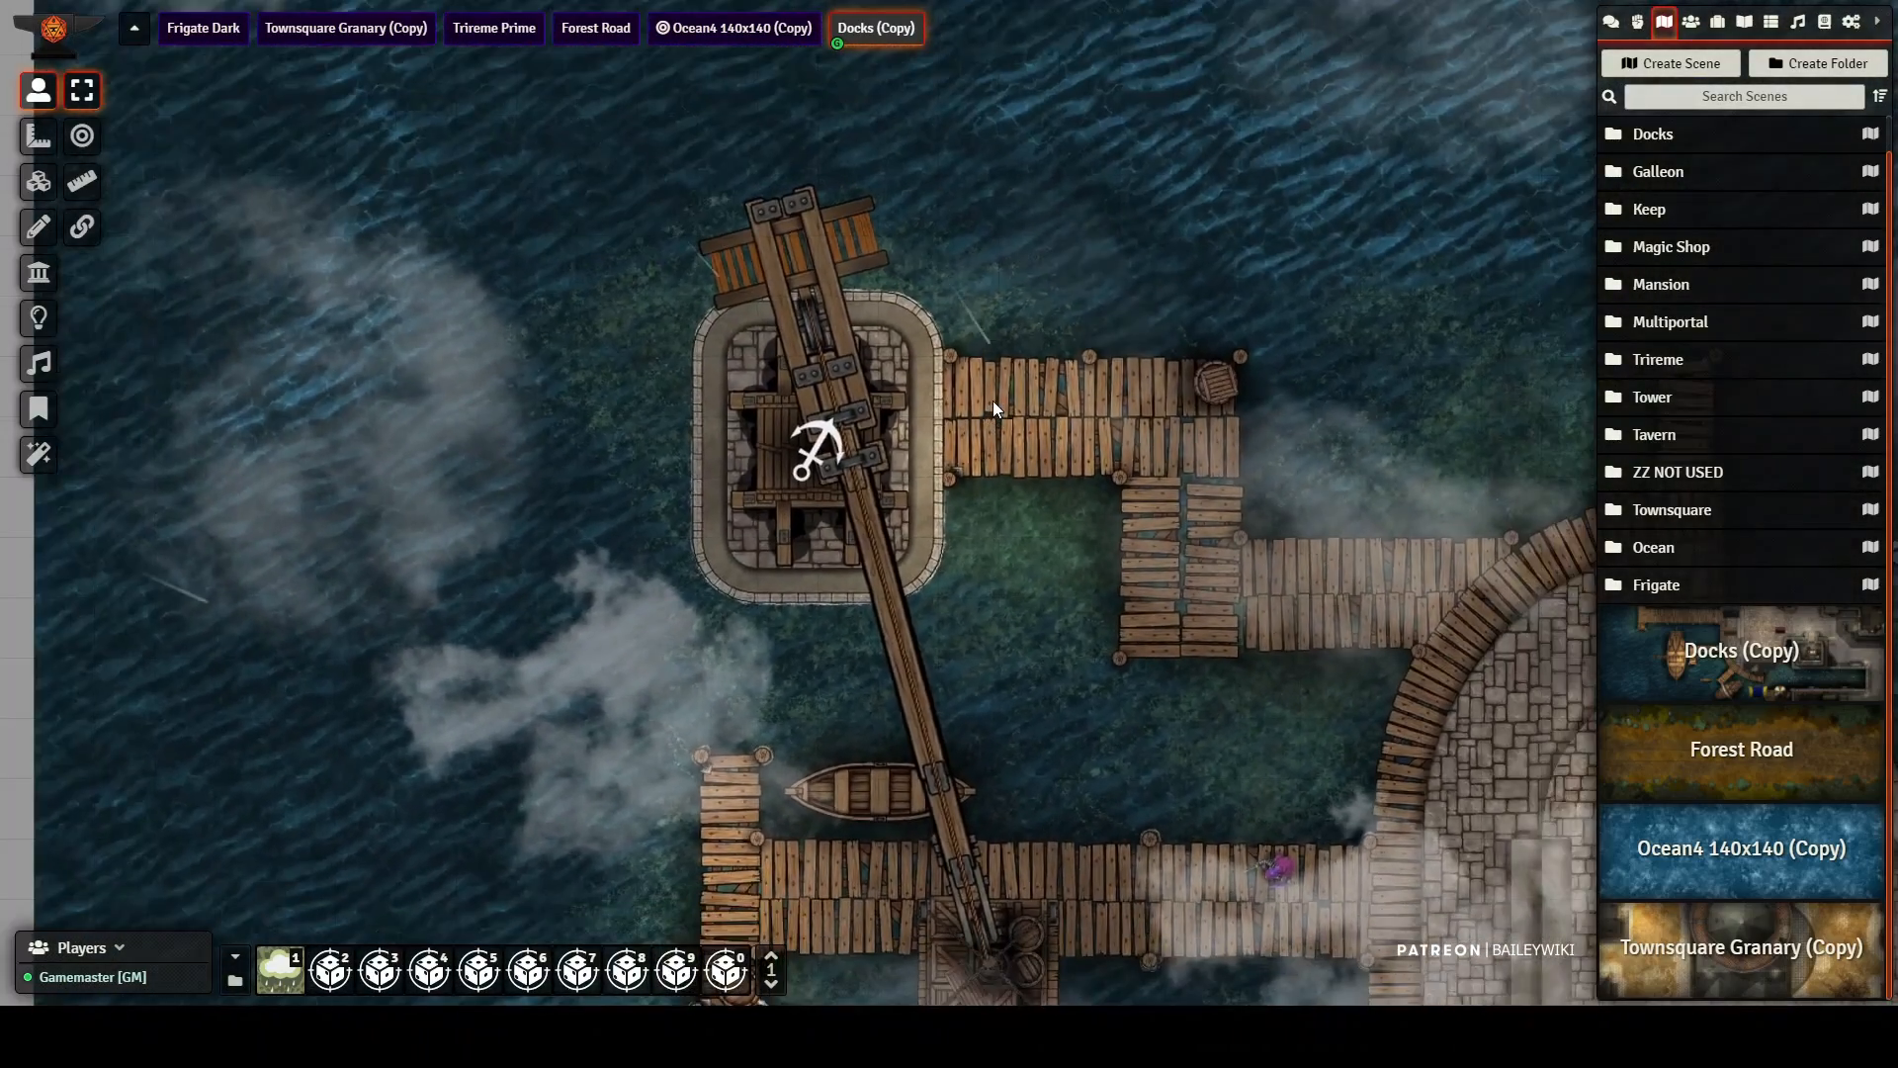
scroll(992, 400, "down", 5)
left_click_drag(1076, 702, 1062, 506)
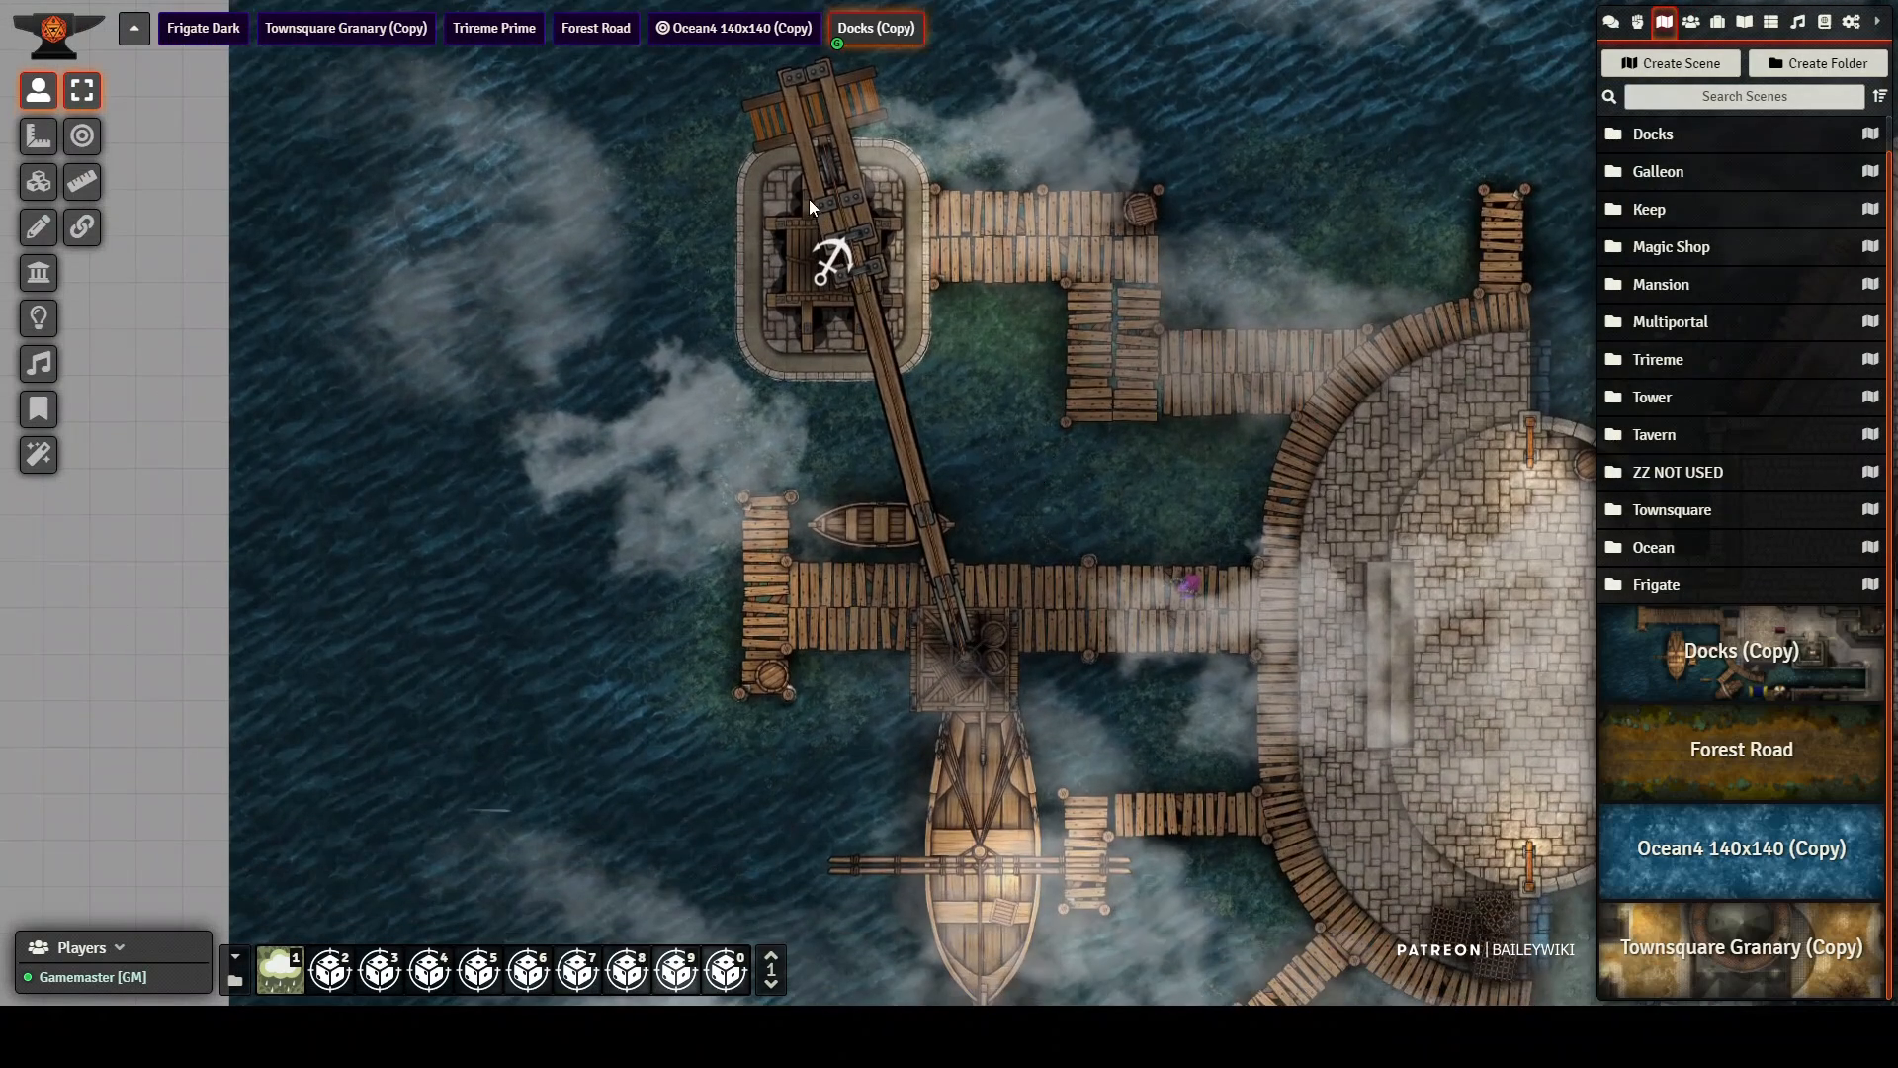
left_click(832, 259)
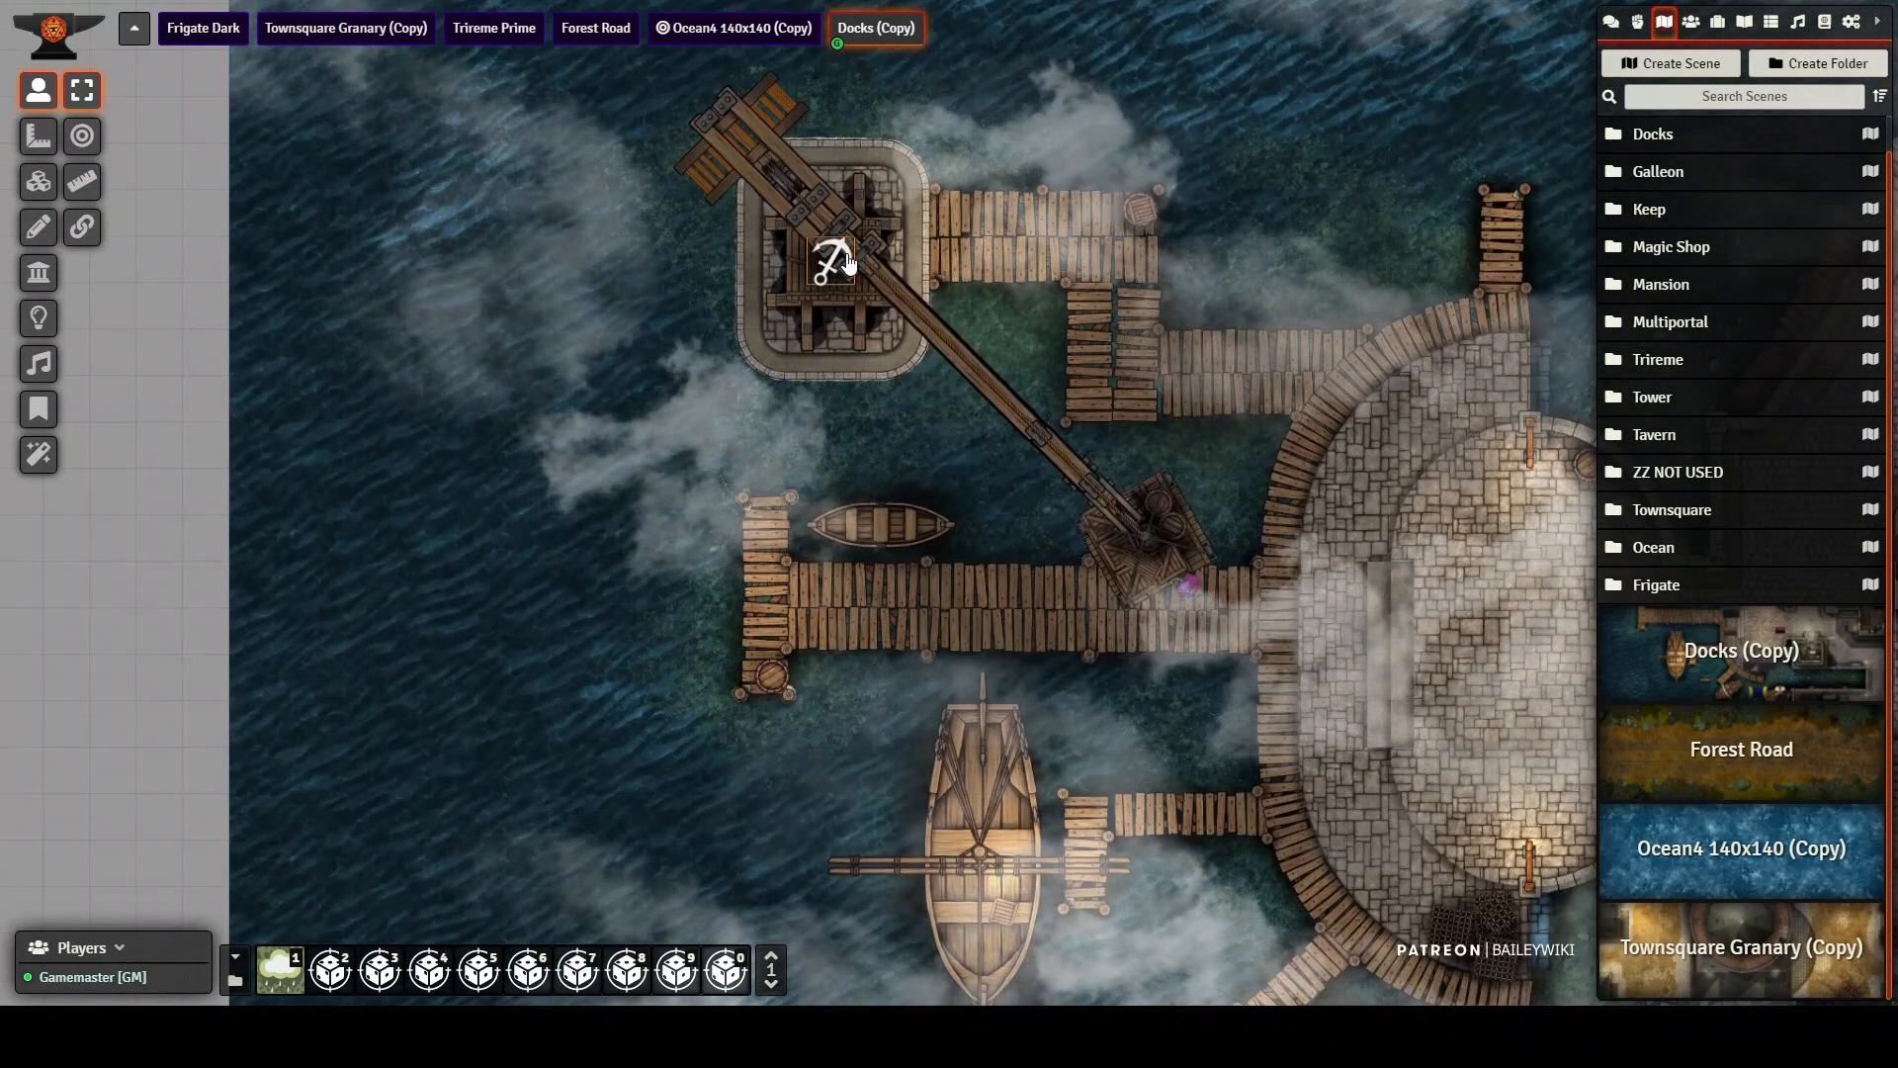
left_click(847, 260)
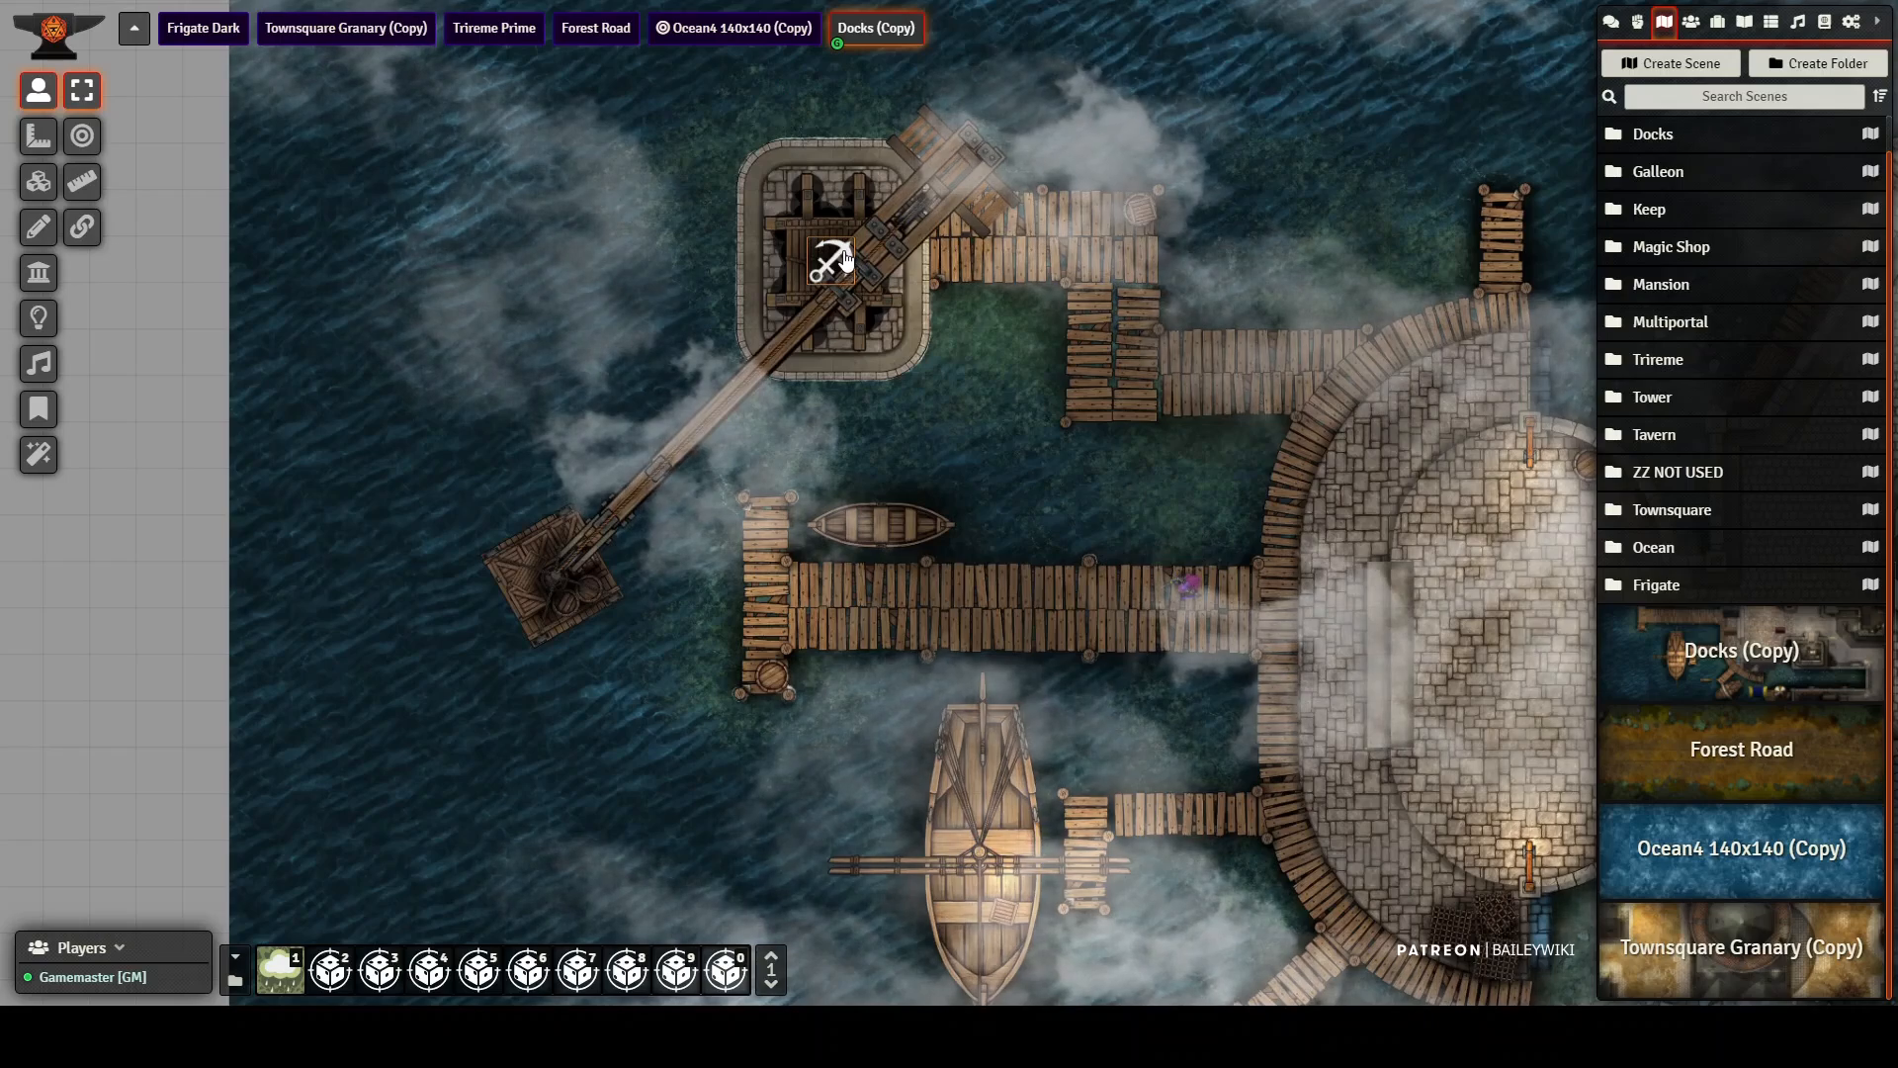
left_click(846, 258)
left_click(845, 258)
scroll(845, 258, "up", 2)
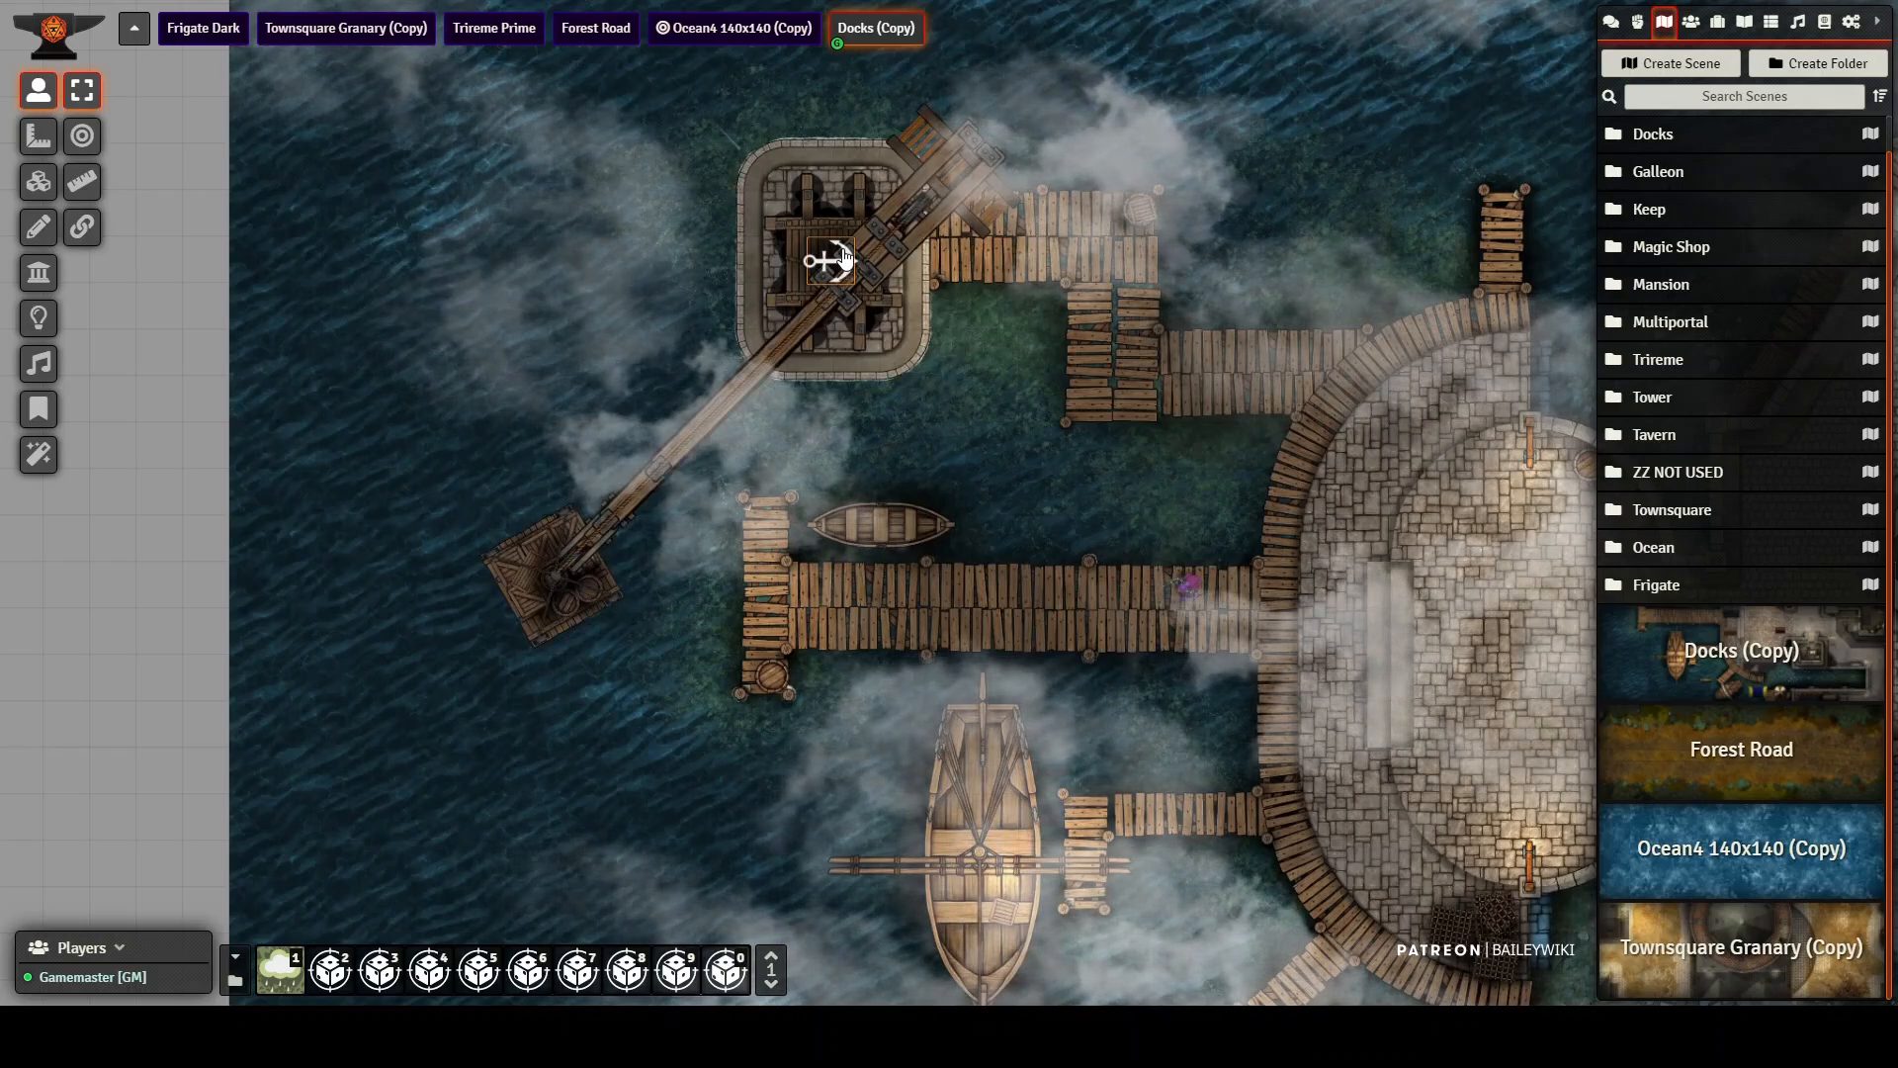
Step: Place a dark ship from the Ships actors in the water north of the crane and move its anchor token beside the pier
left_click_drag(1075, 347, 997, 547)
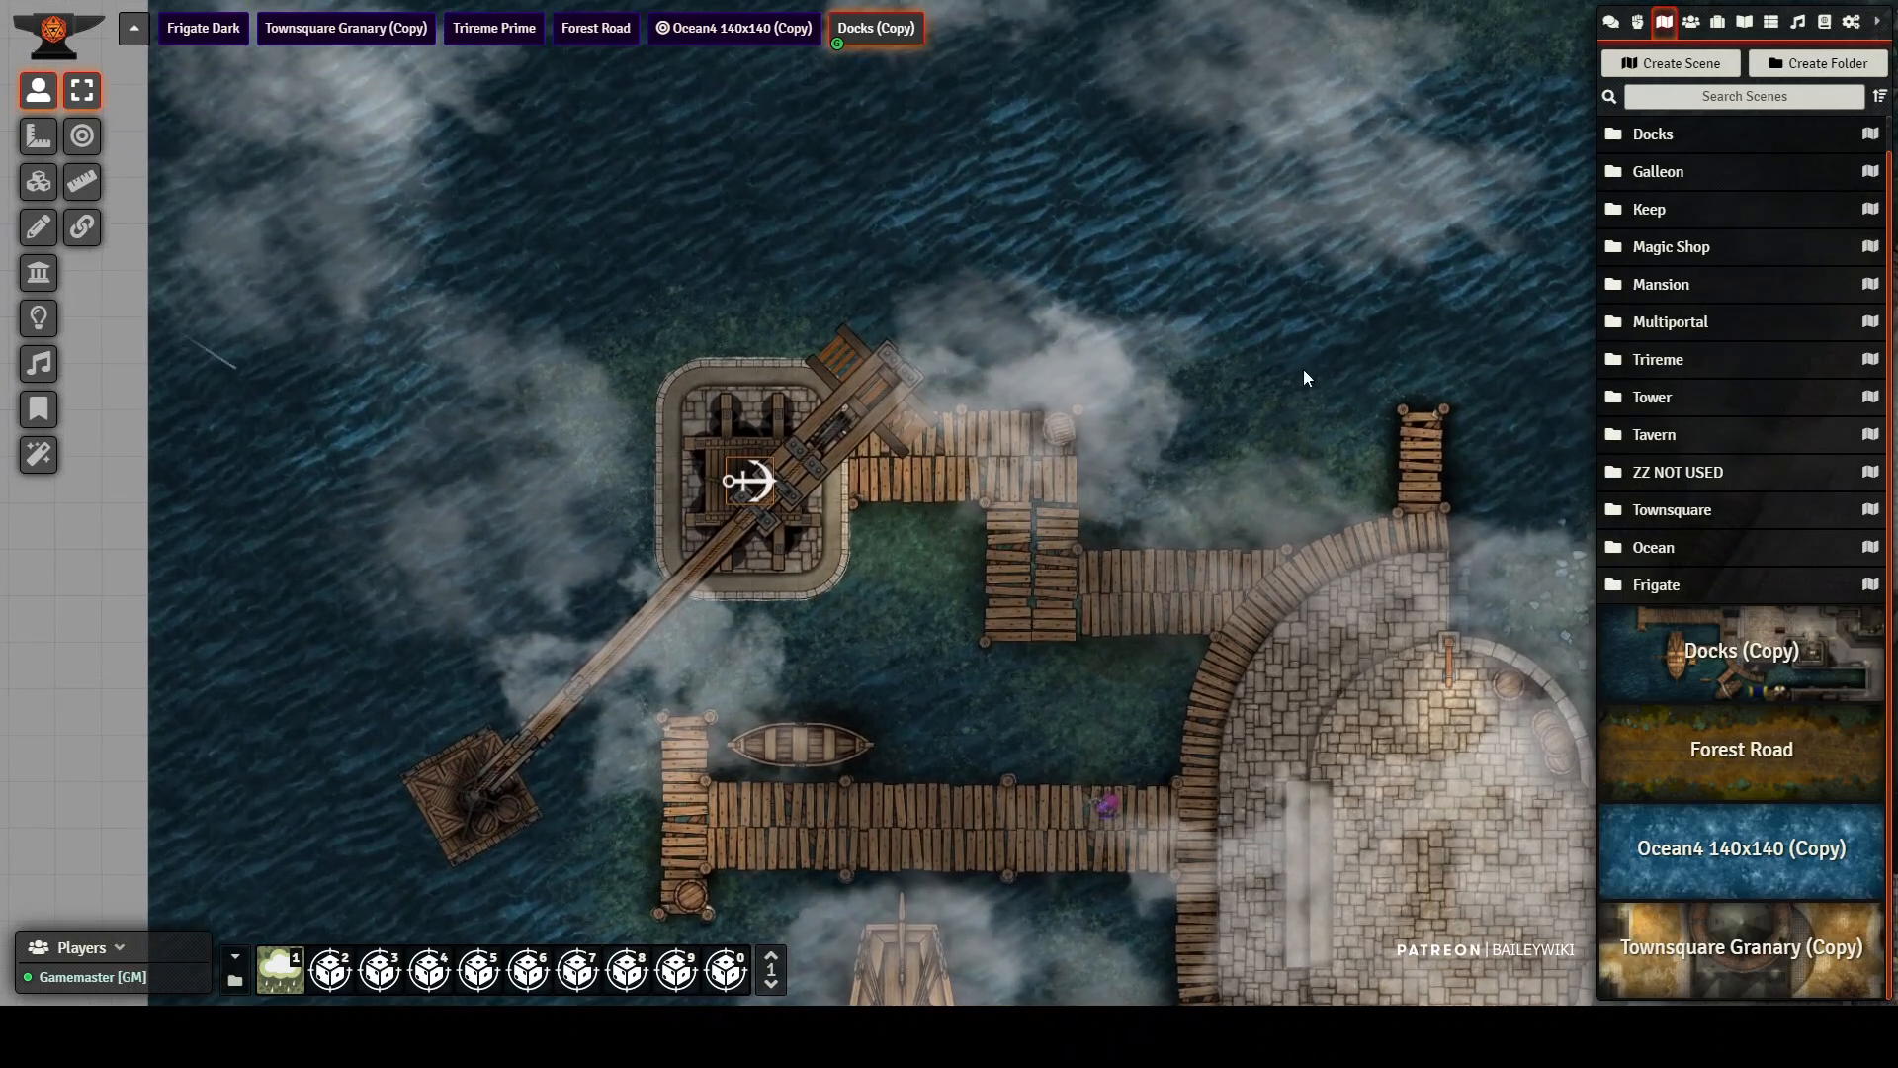
left_click(1691, 21)
left_click(1651, 246)
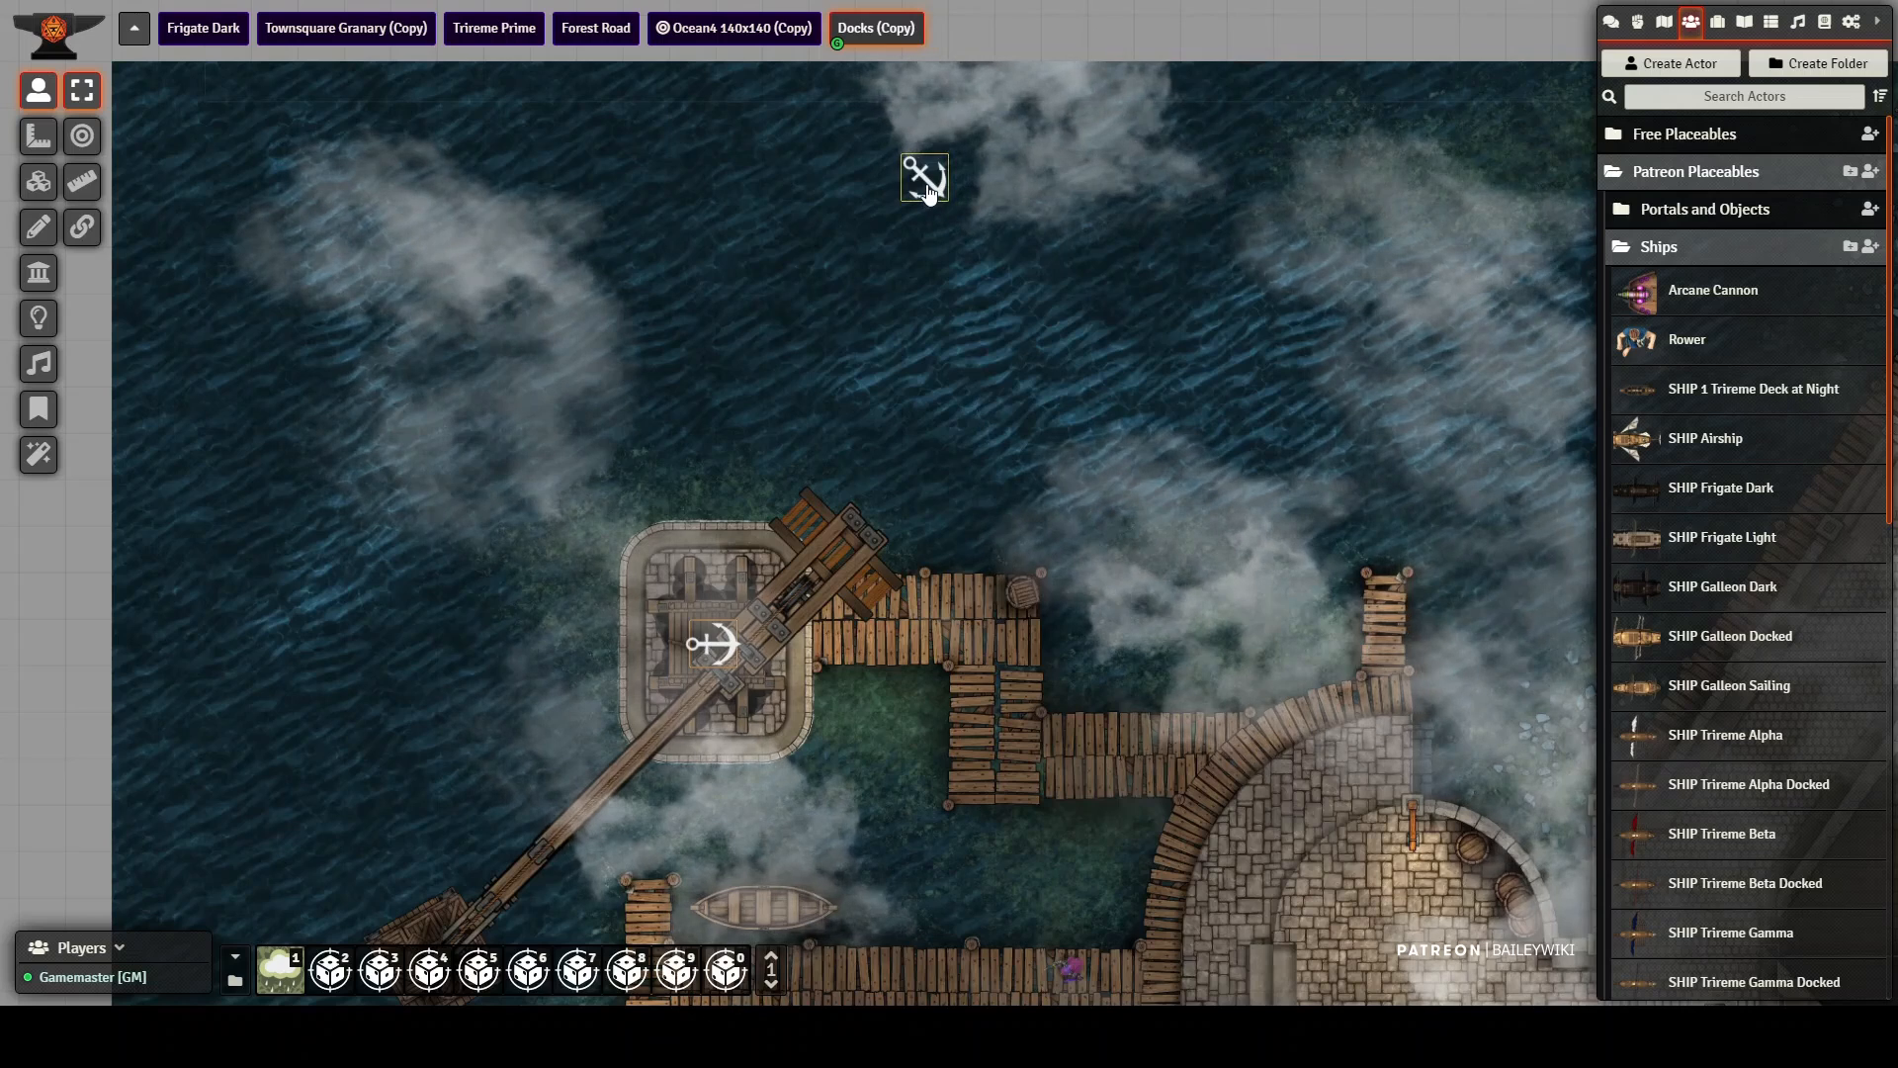
left_click(923, 188)
key("ctrl+v")
left_click_drag(918, 188, 981, 559)
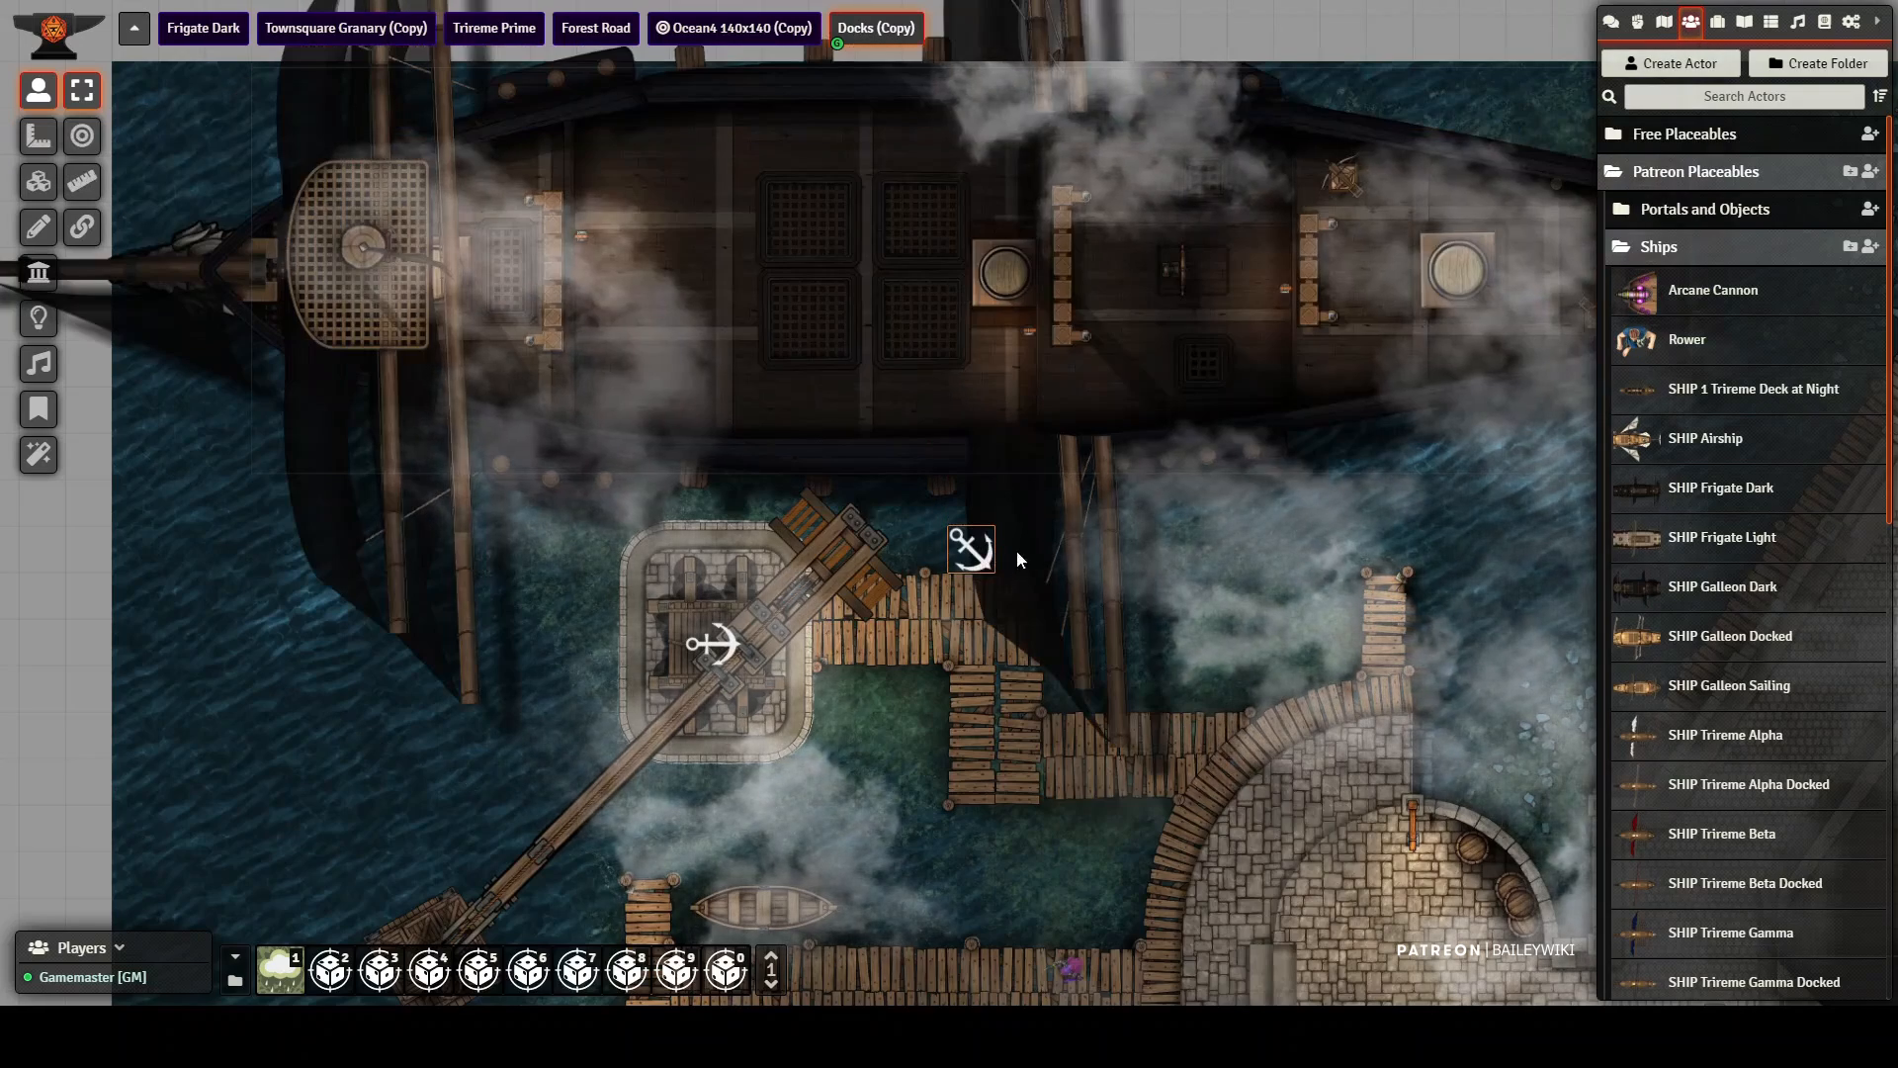
scroll(1121, 466, "down", 2)
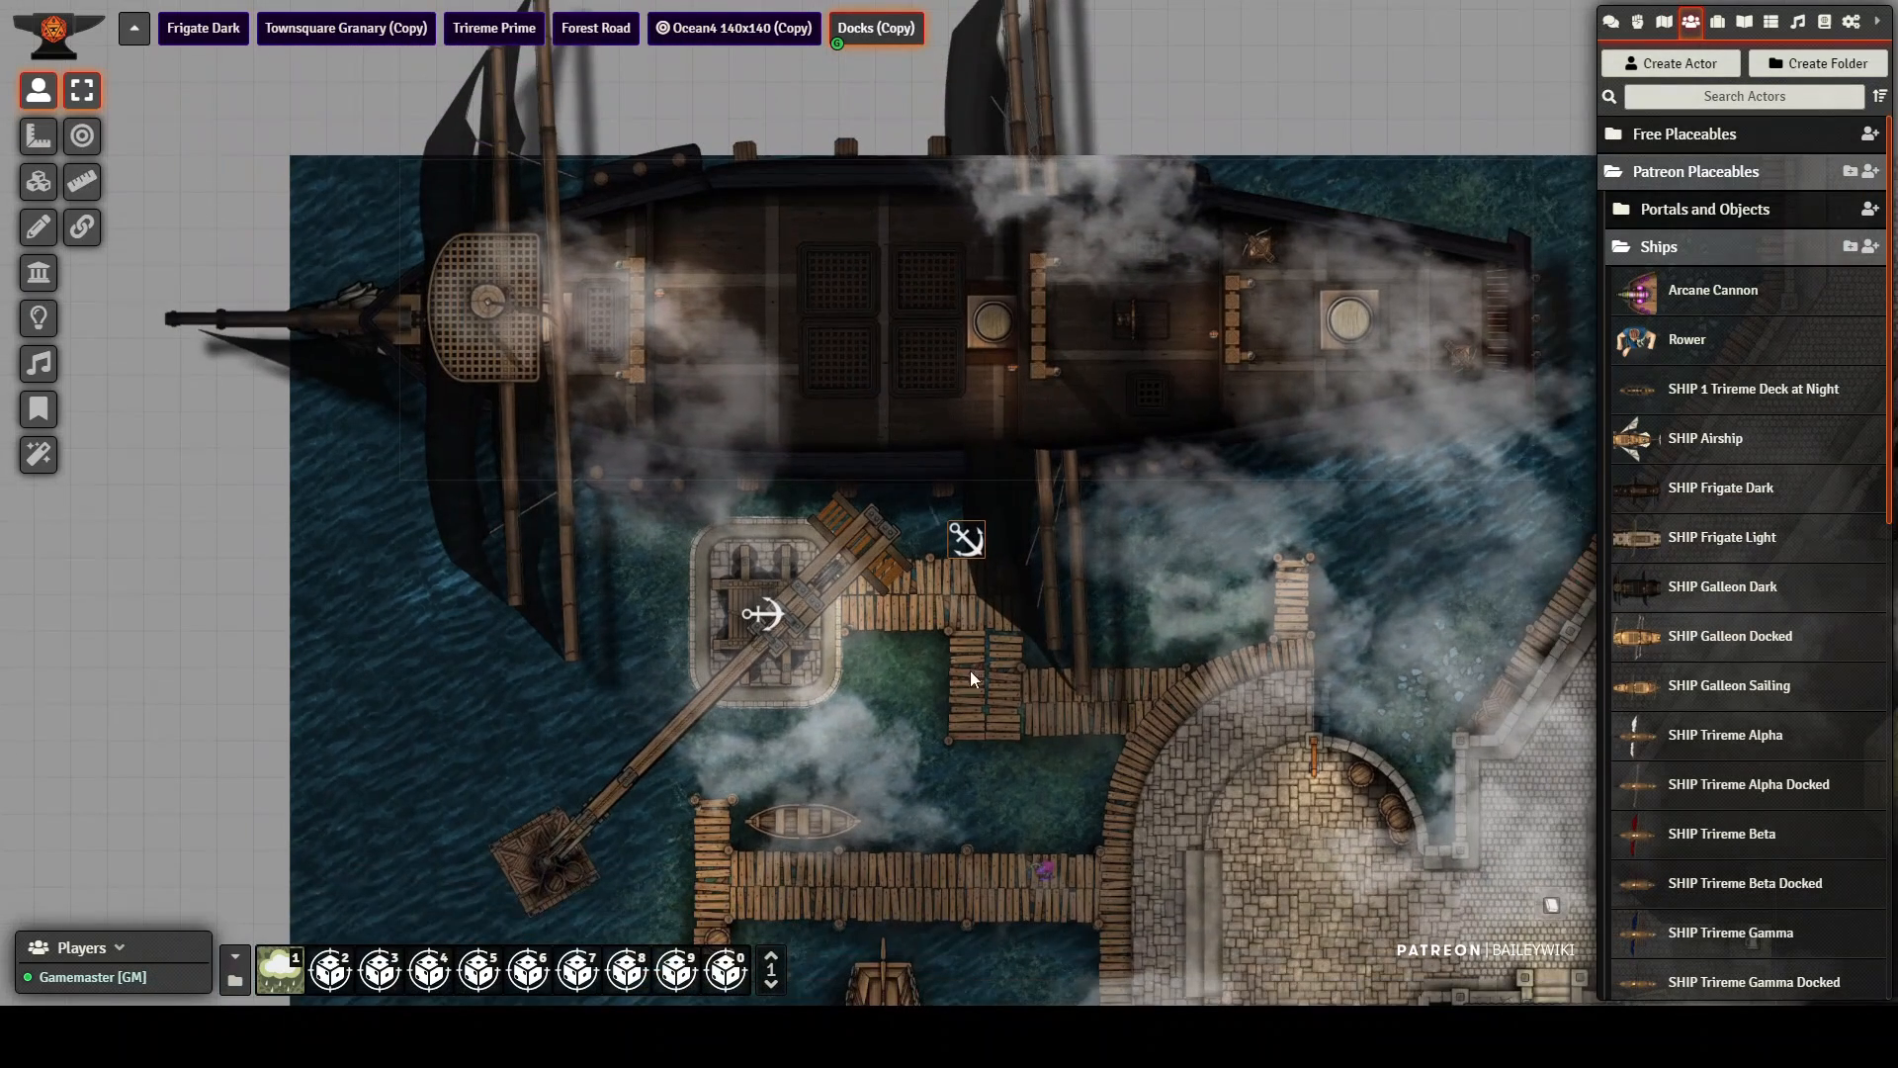
Step: Swing the crane's platform over the pier by the moored boat and move the purple character onto the platform
scroll(907, 717, "up", 2)
left_click_drag(917, 605, 880, 490)
left_click_drag(947, 553, 951, 464)
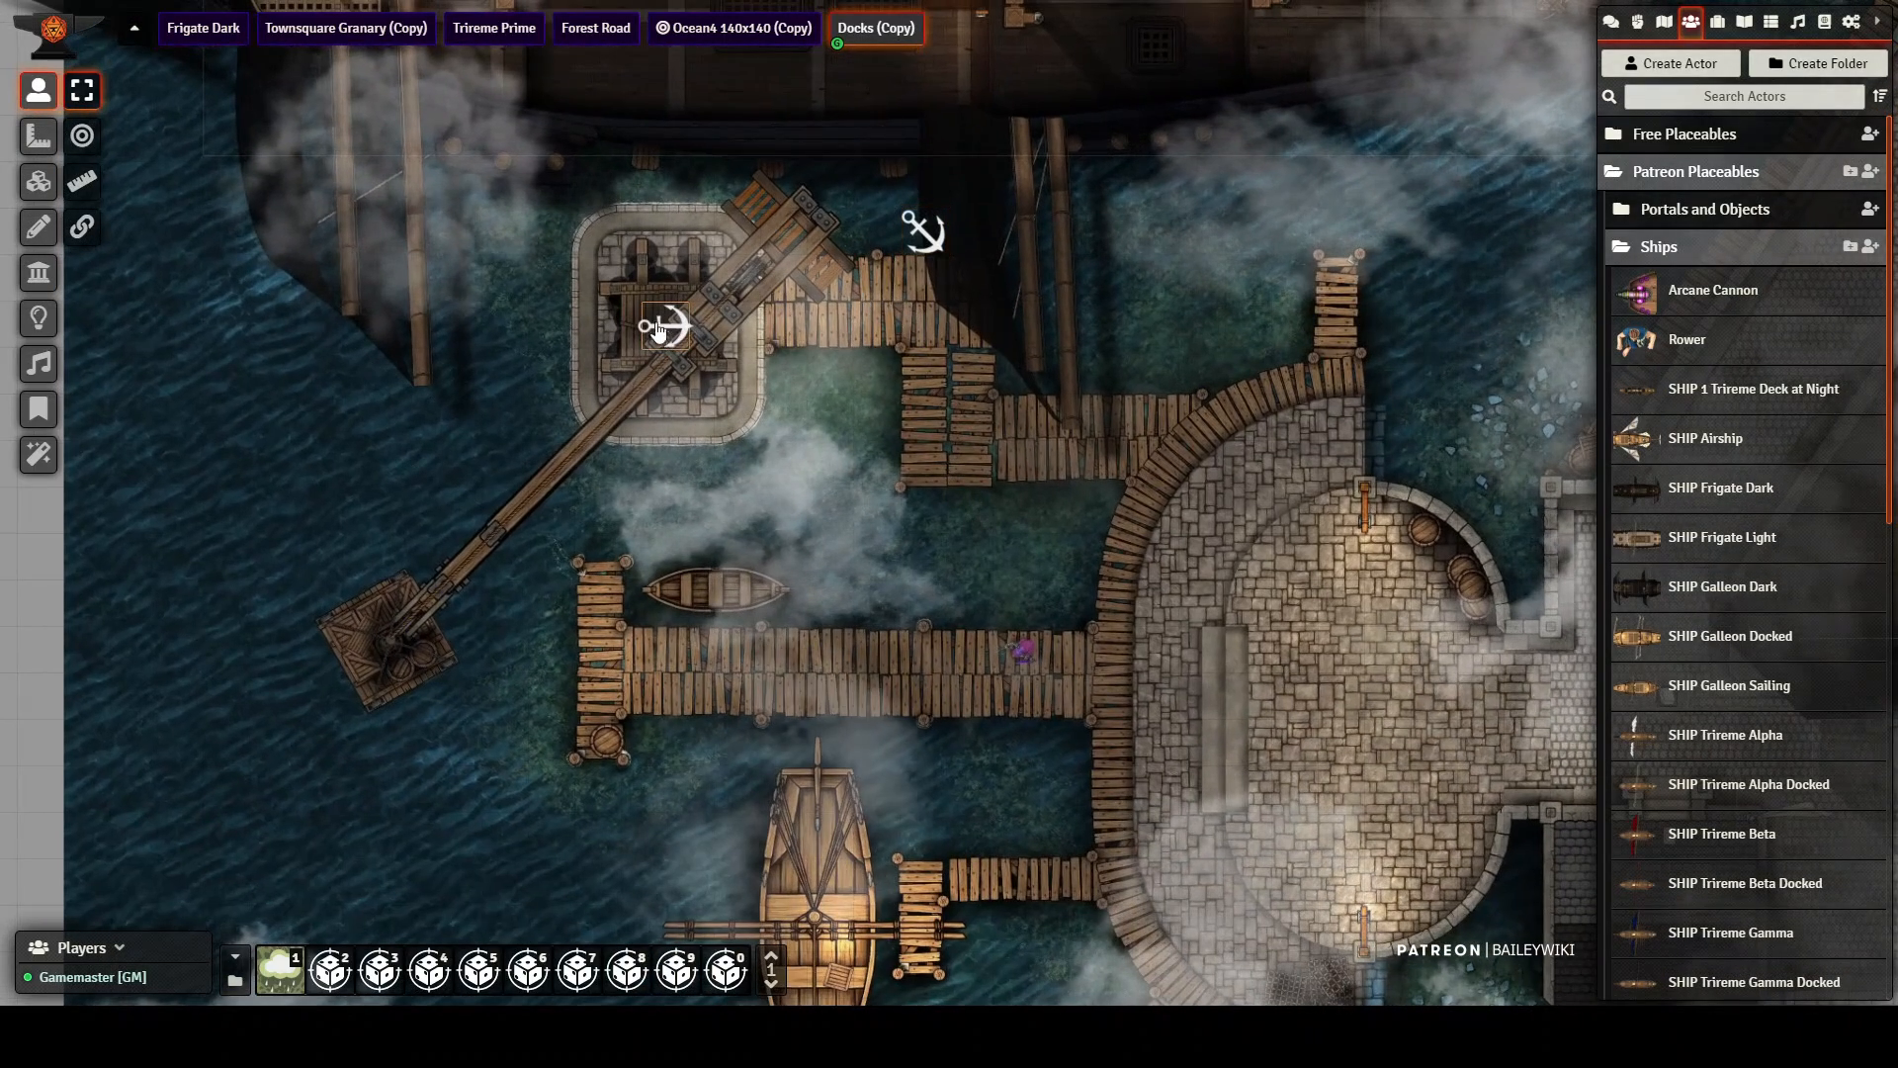
scroll(655, 360, "up", 4)
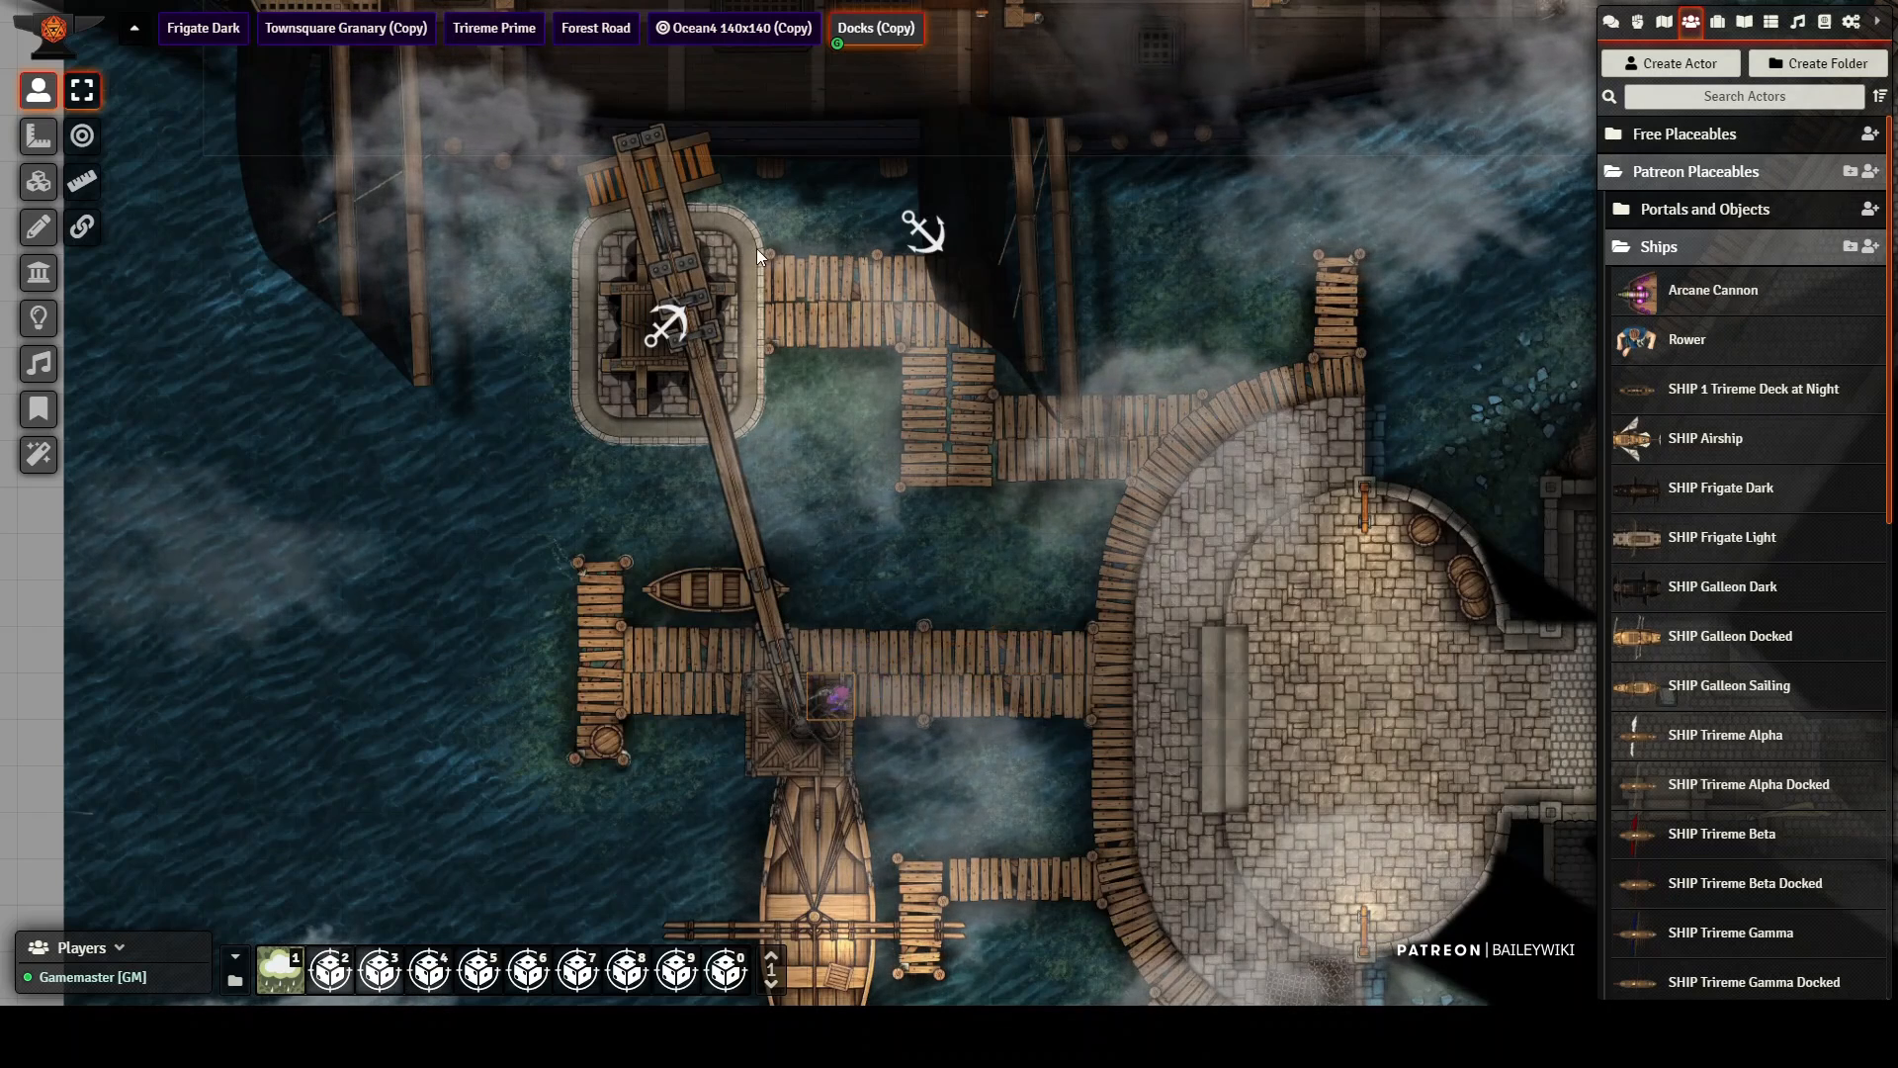
Step: Rotate the crane back and forth with its control token to test whether its platform carries the purple character
left_click(668, 327)
scroll(840, 393, "down", 1)
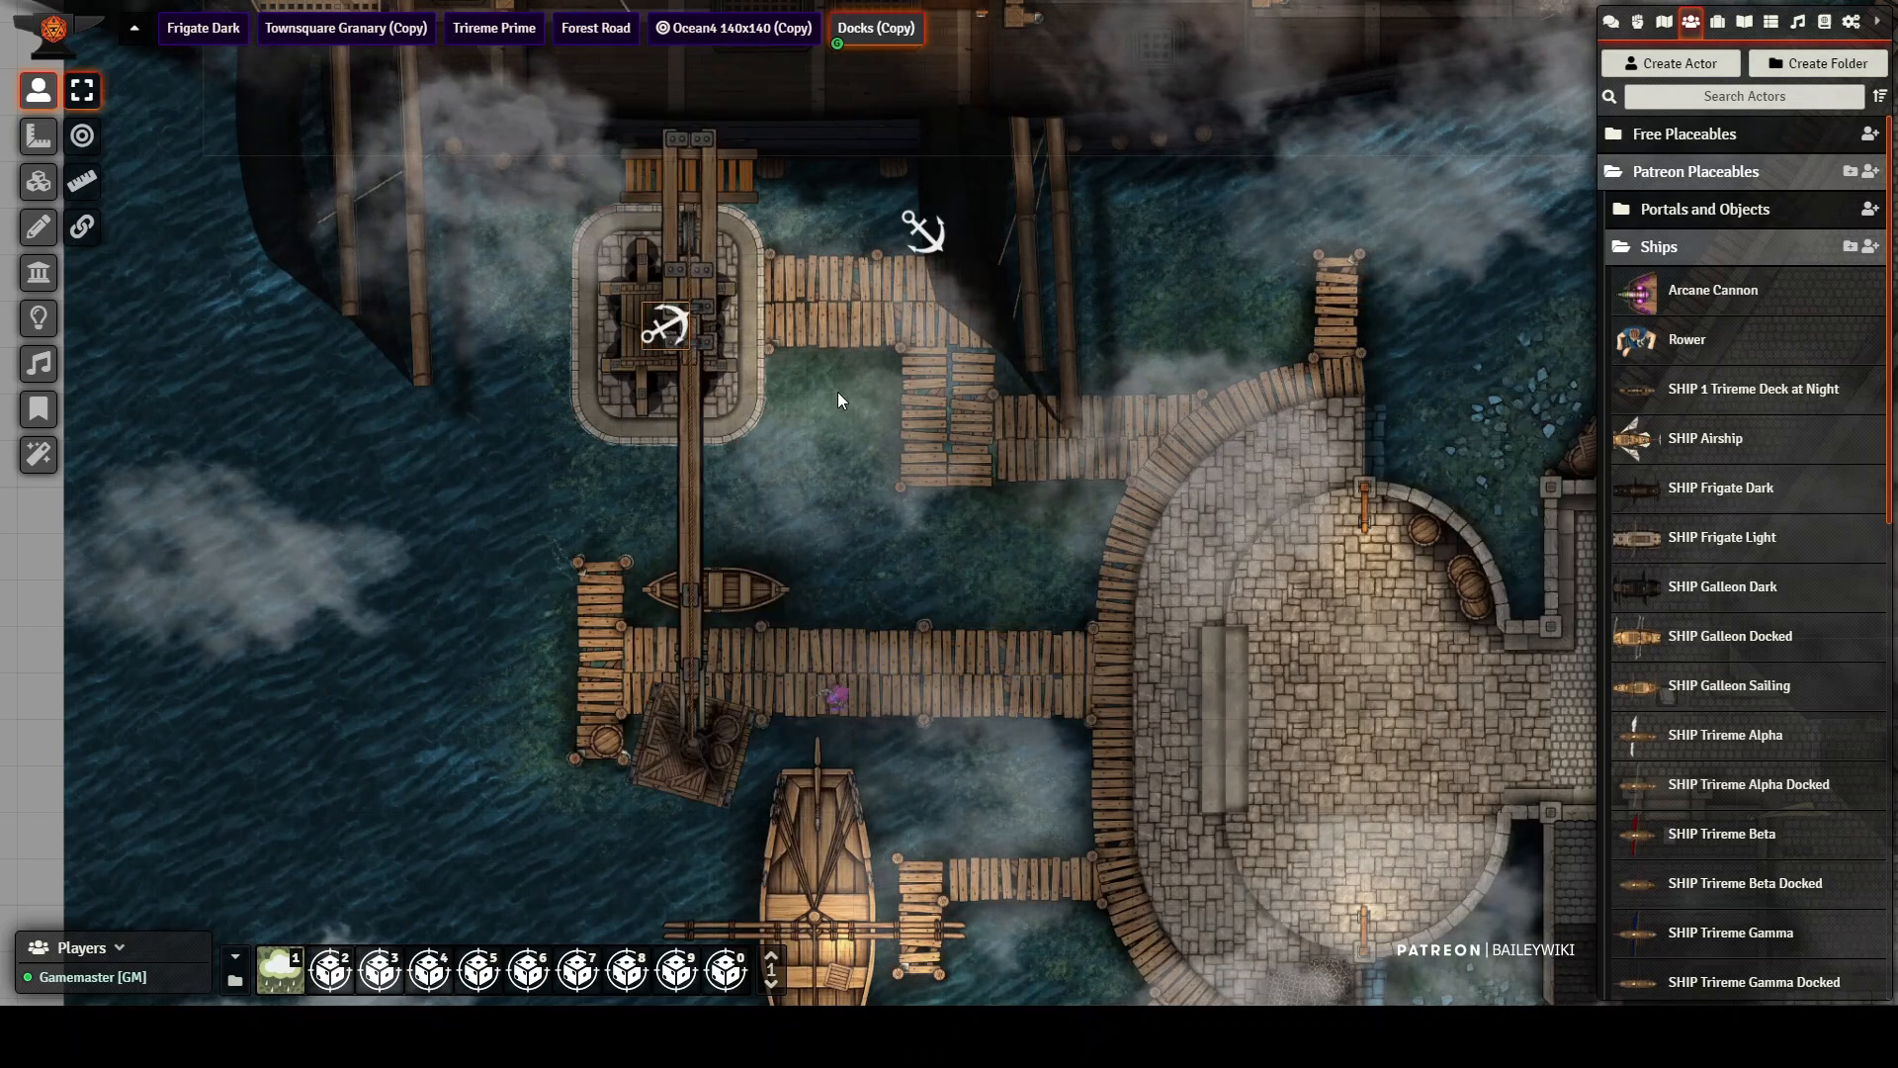
scroll(839, 392, "up", 2)
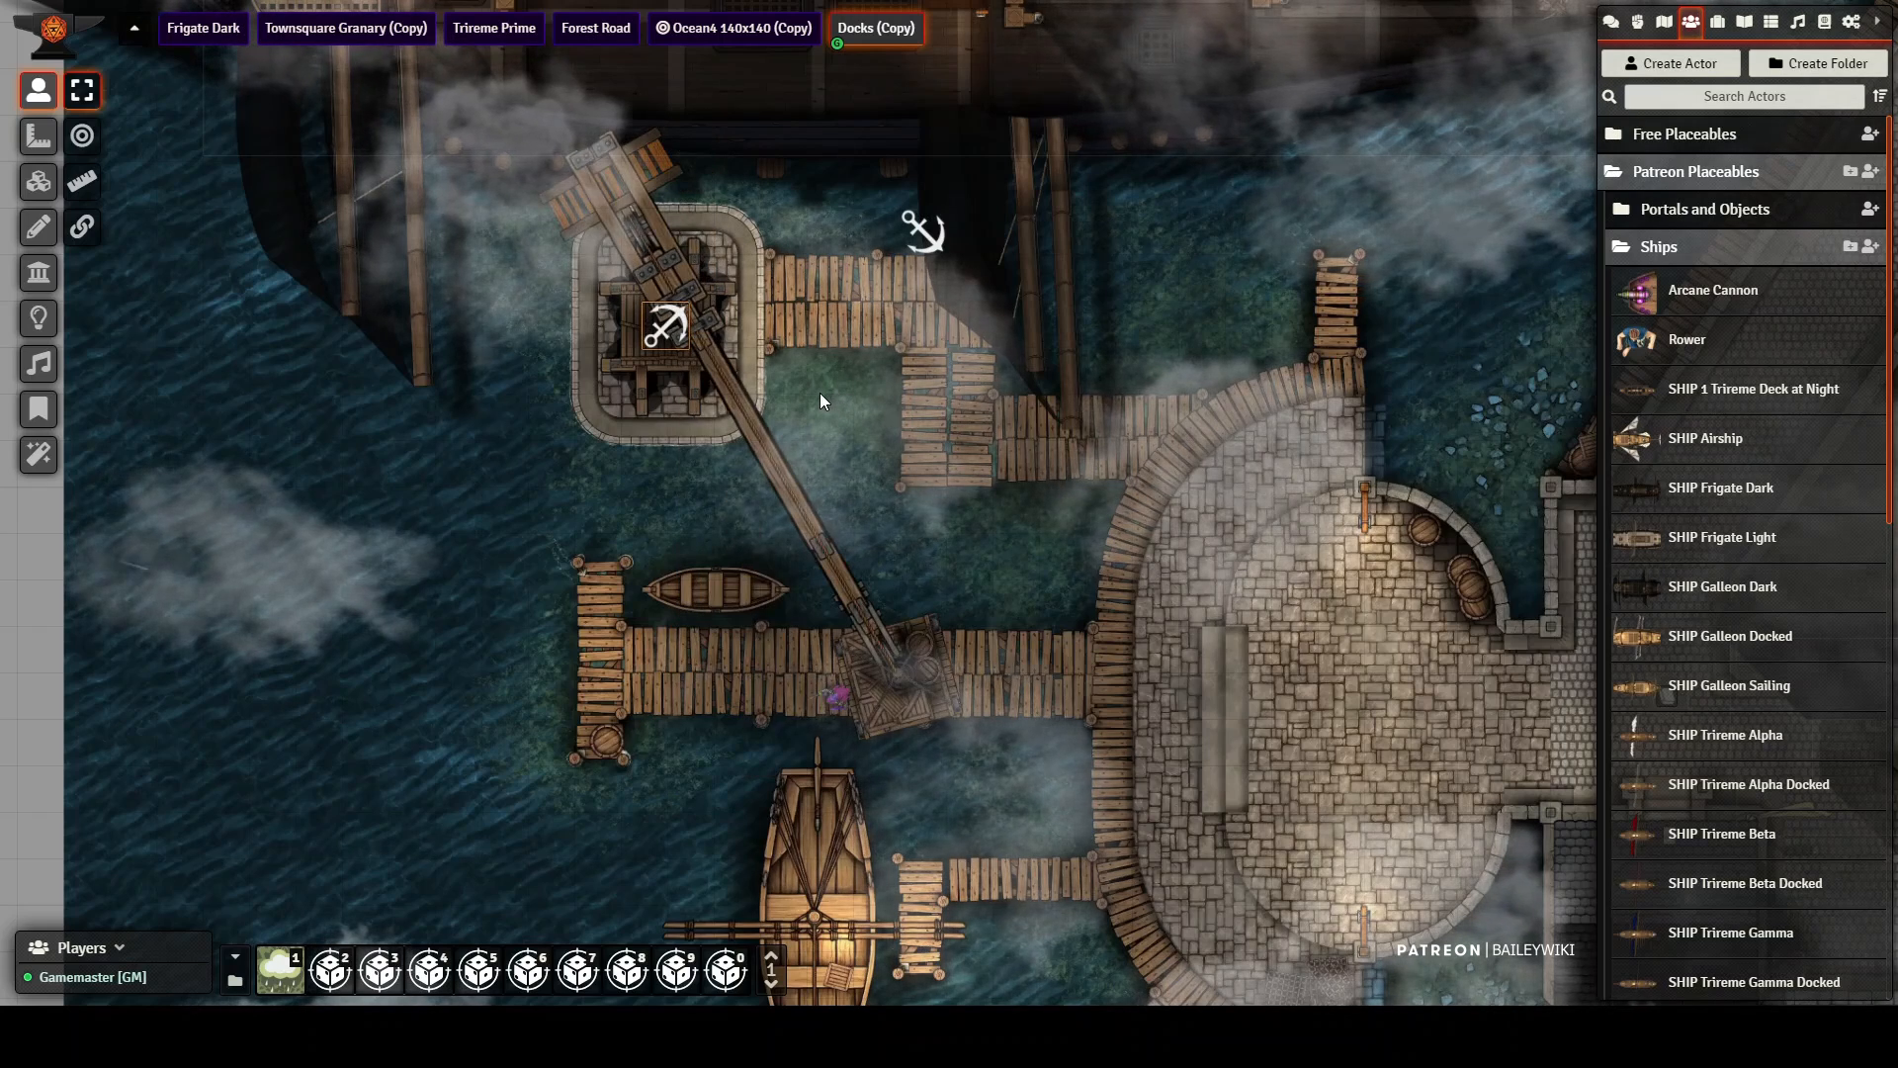
scroll(820, 393, "down", 1)
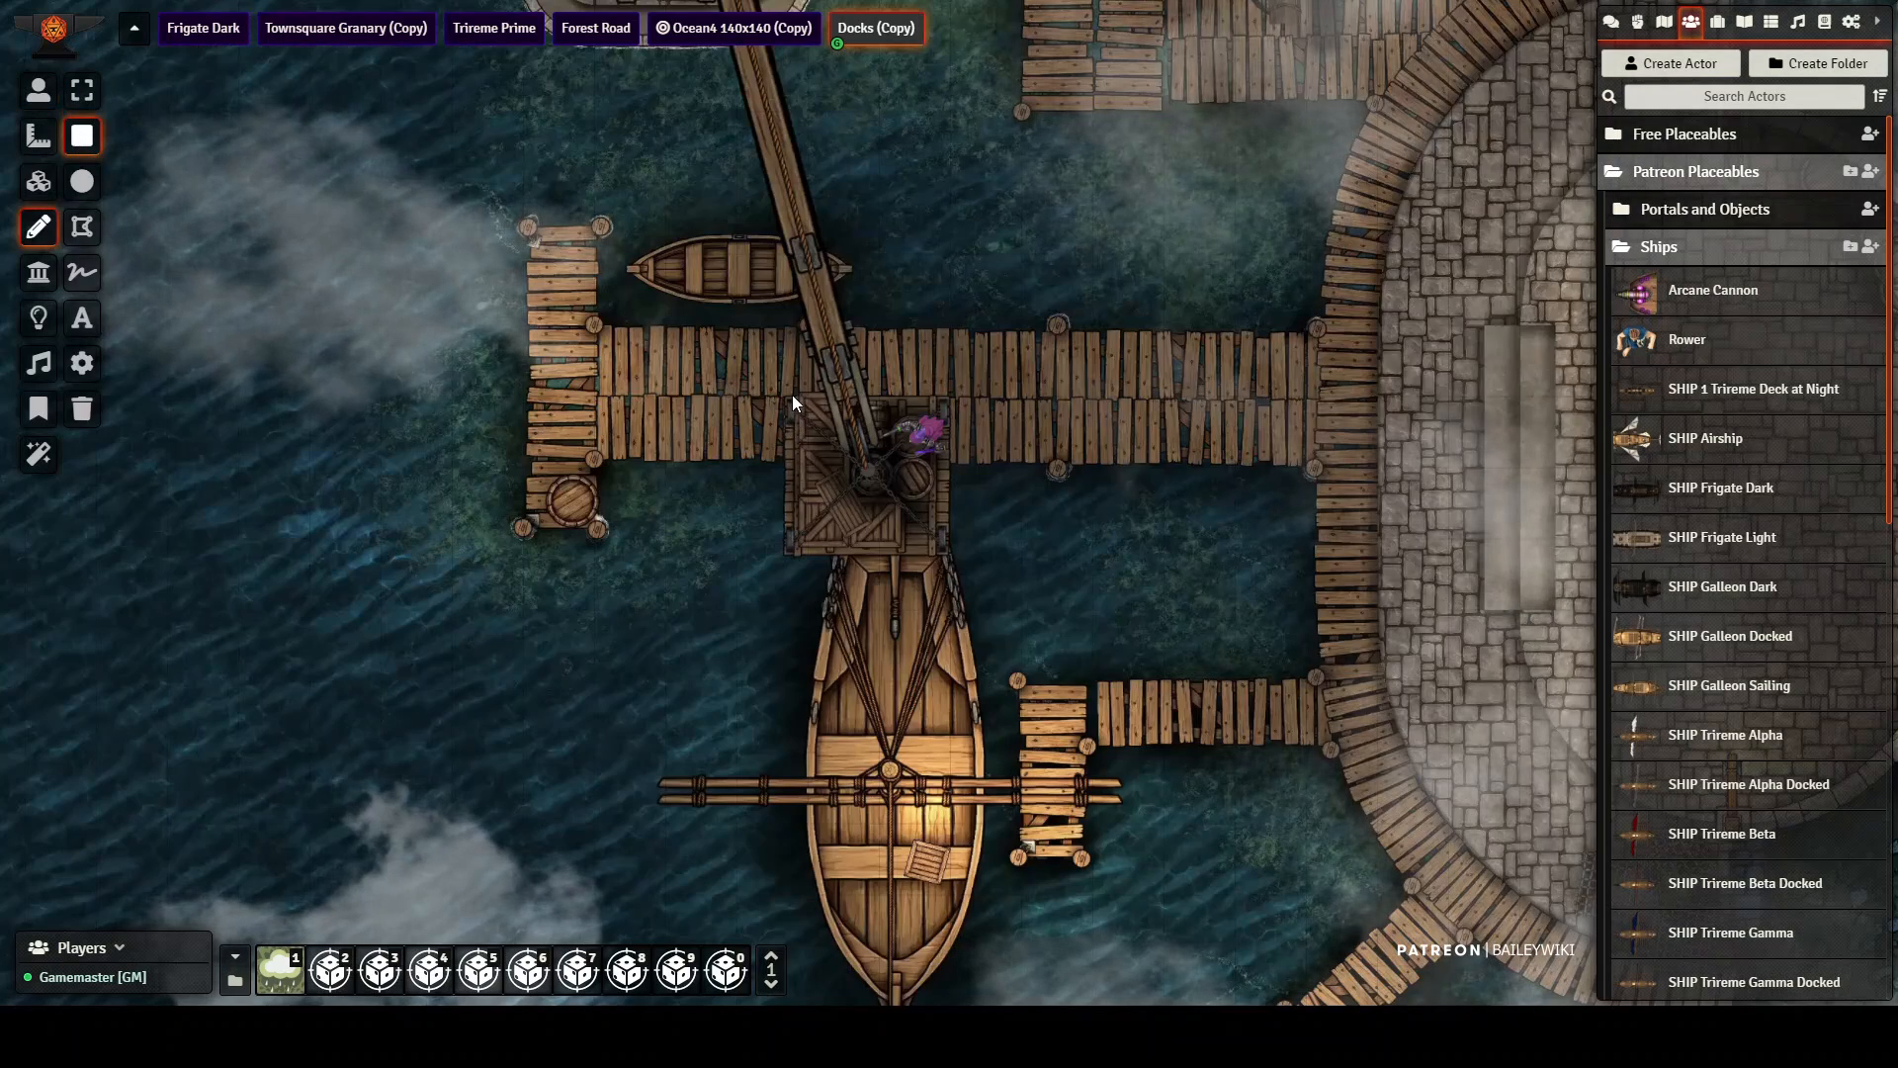
Step: Draw a rectangle around the crane's platform and set its vehicle configuration to capture tokens with Auto
mouse_move(792, 395)
left_mouse_down()
mouse_move(800, 458)
mouse_move(947, 548)
left_mouse_up()
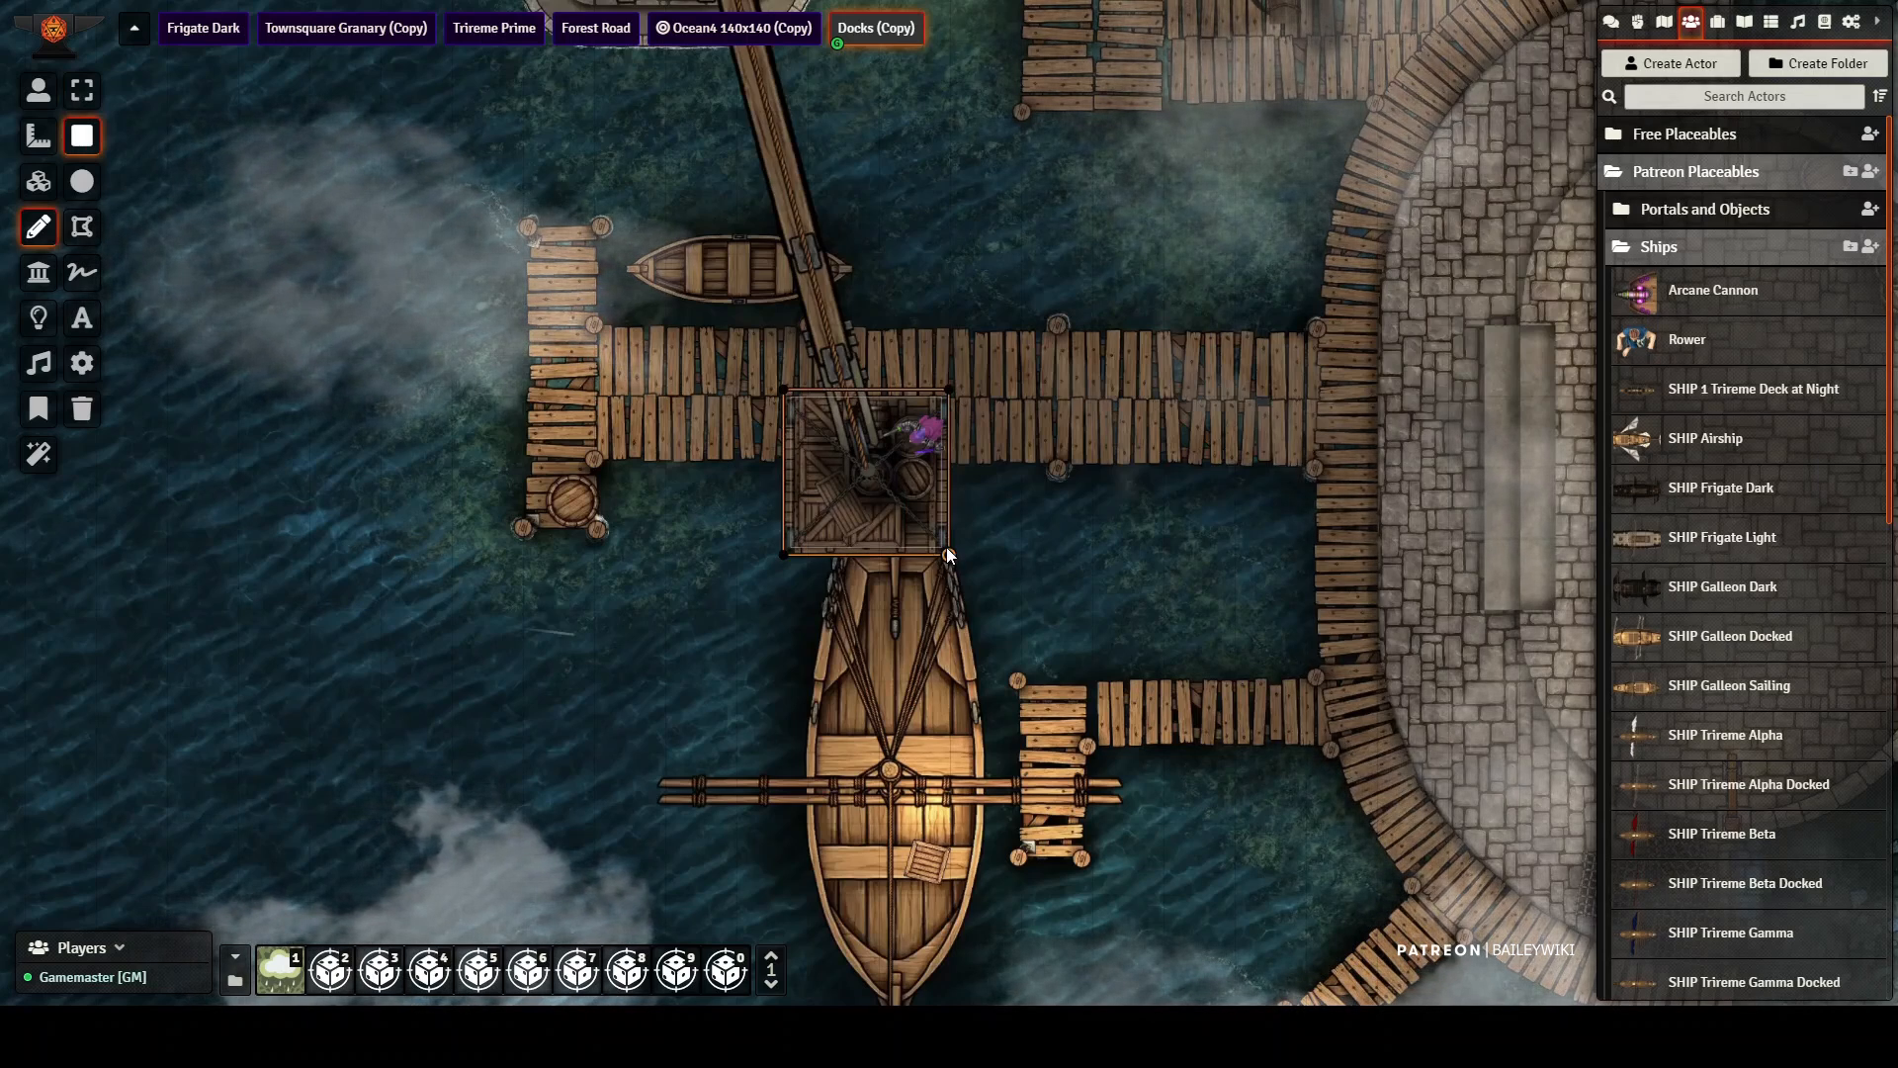
double_click(862, 476)
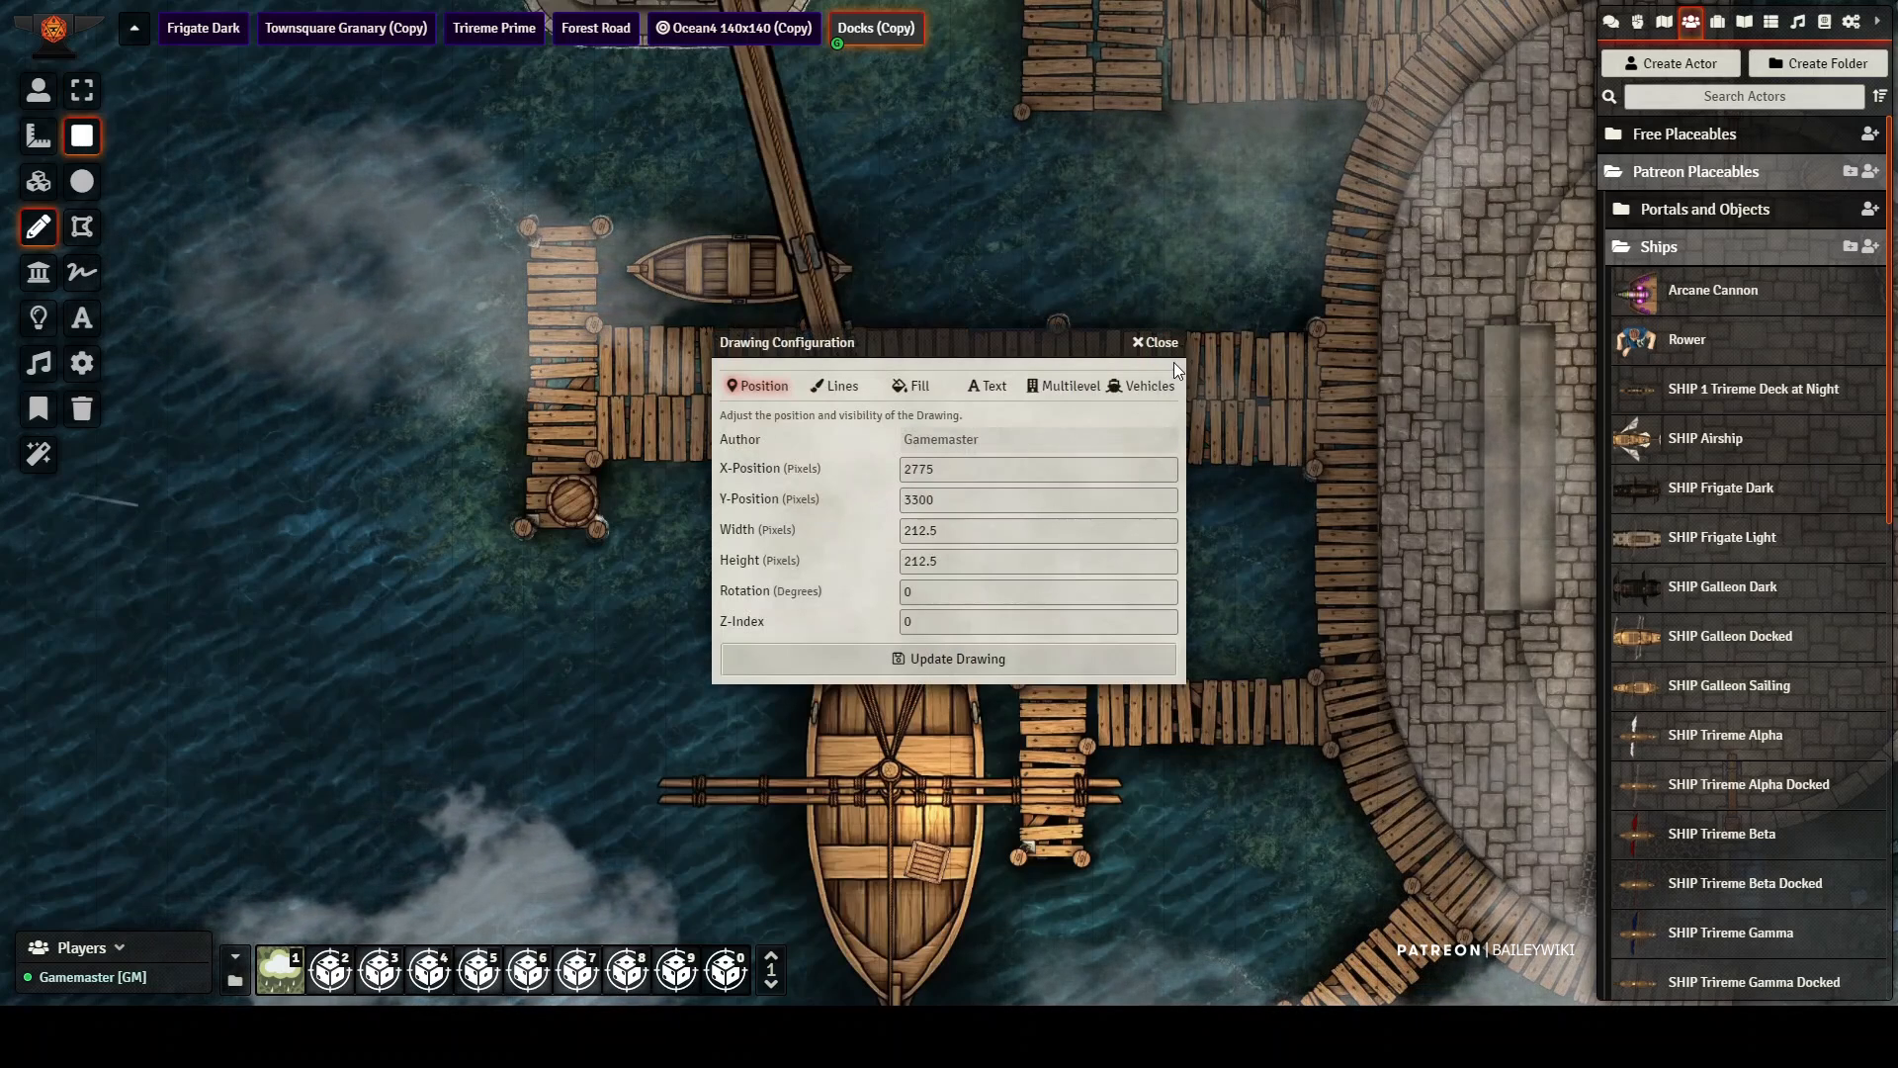
left_click(1139, 387)
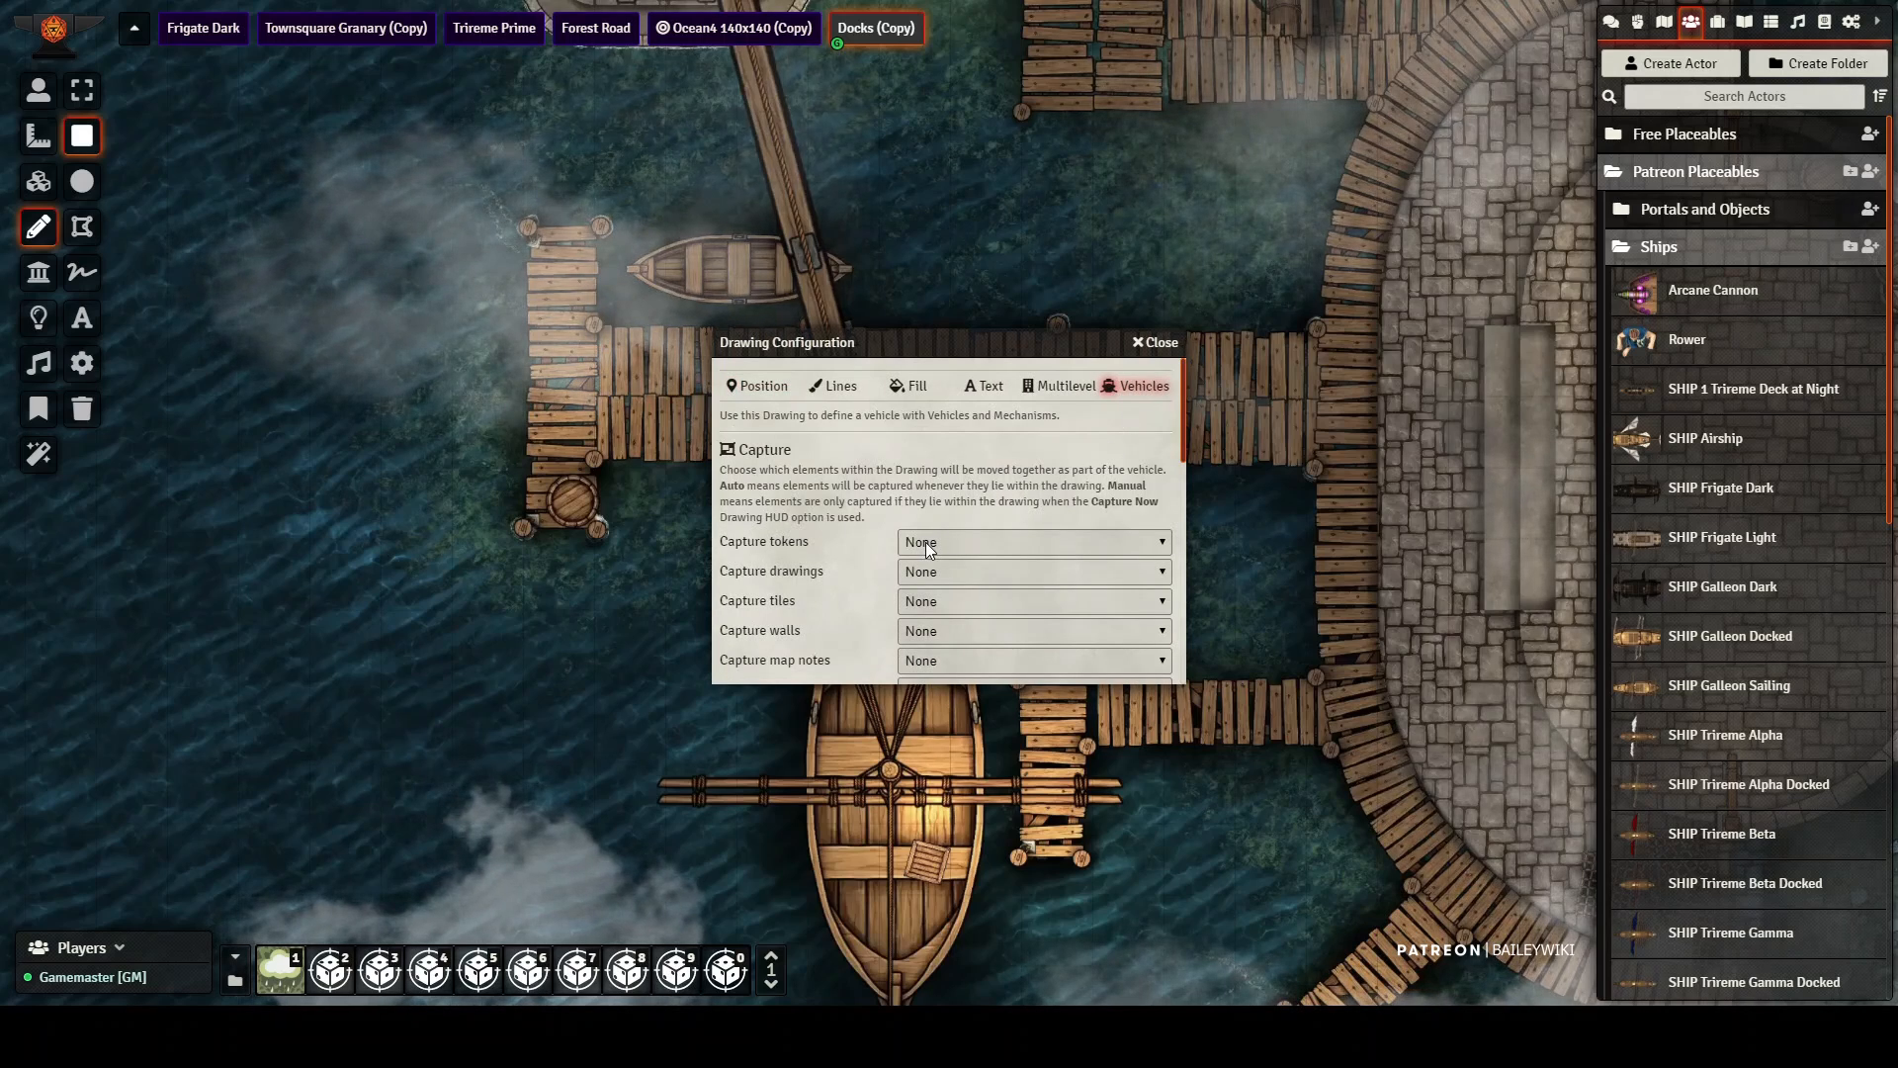
left_click(925, 542)
left_click(945, 564)
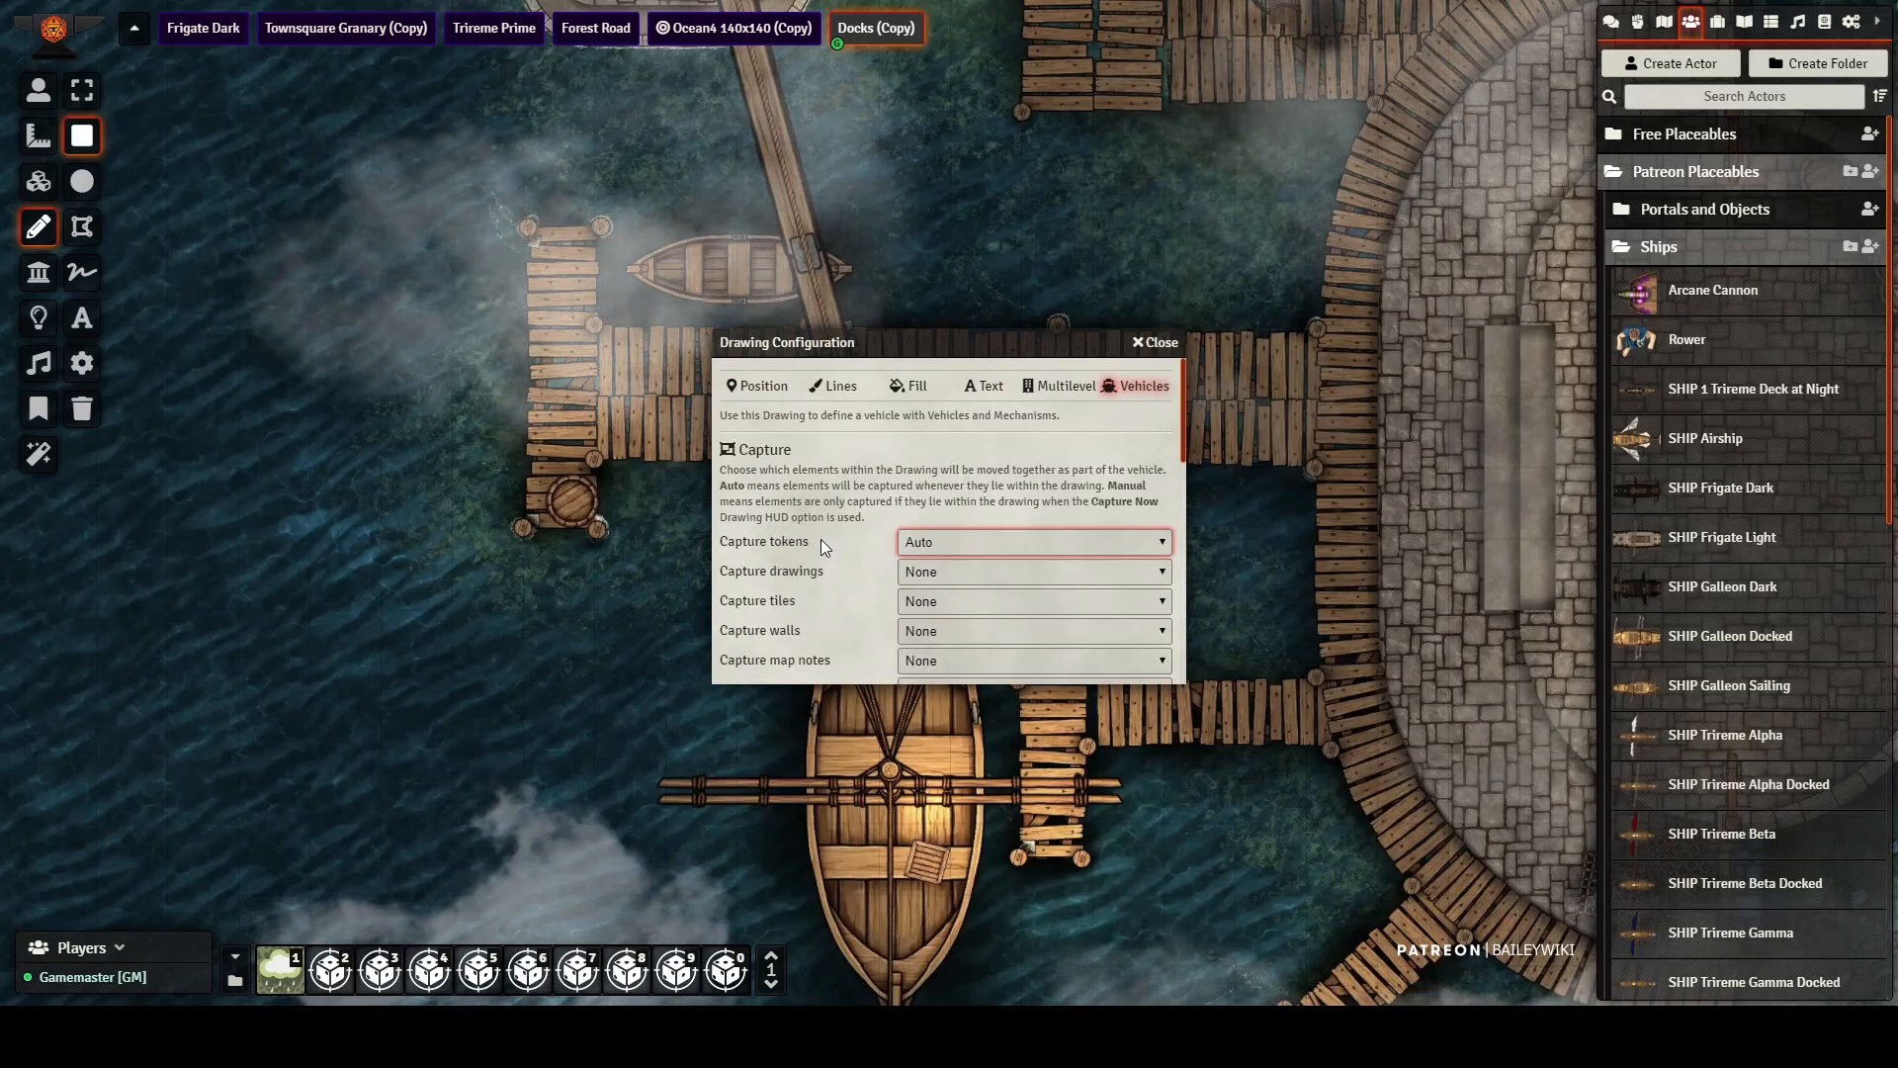
scroll(848, 574, "down", 1)
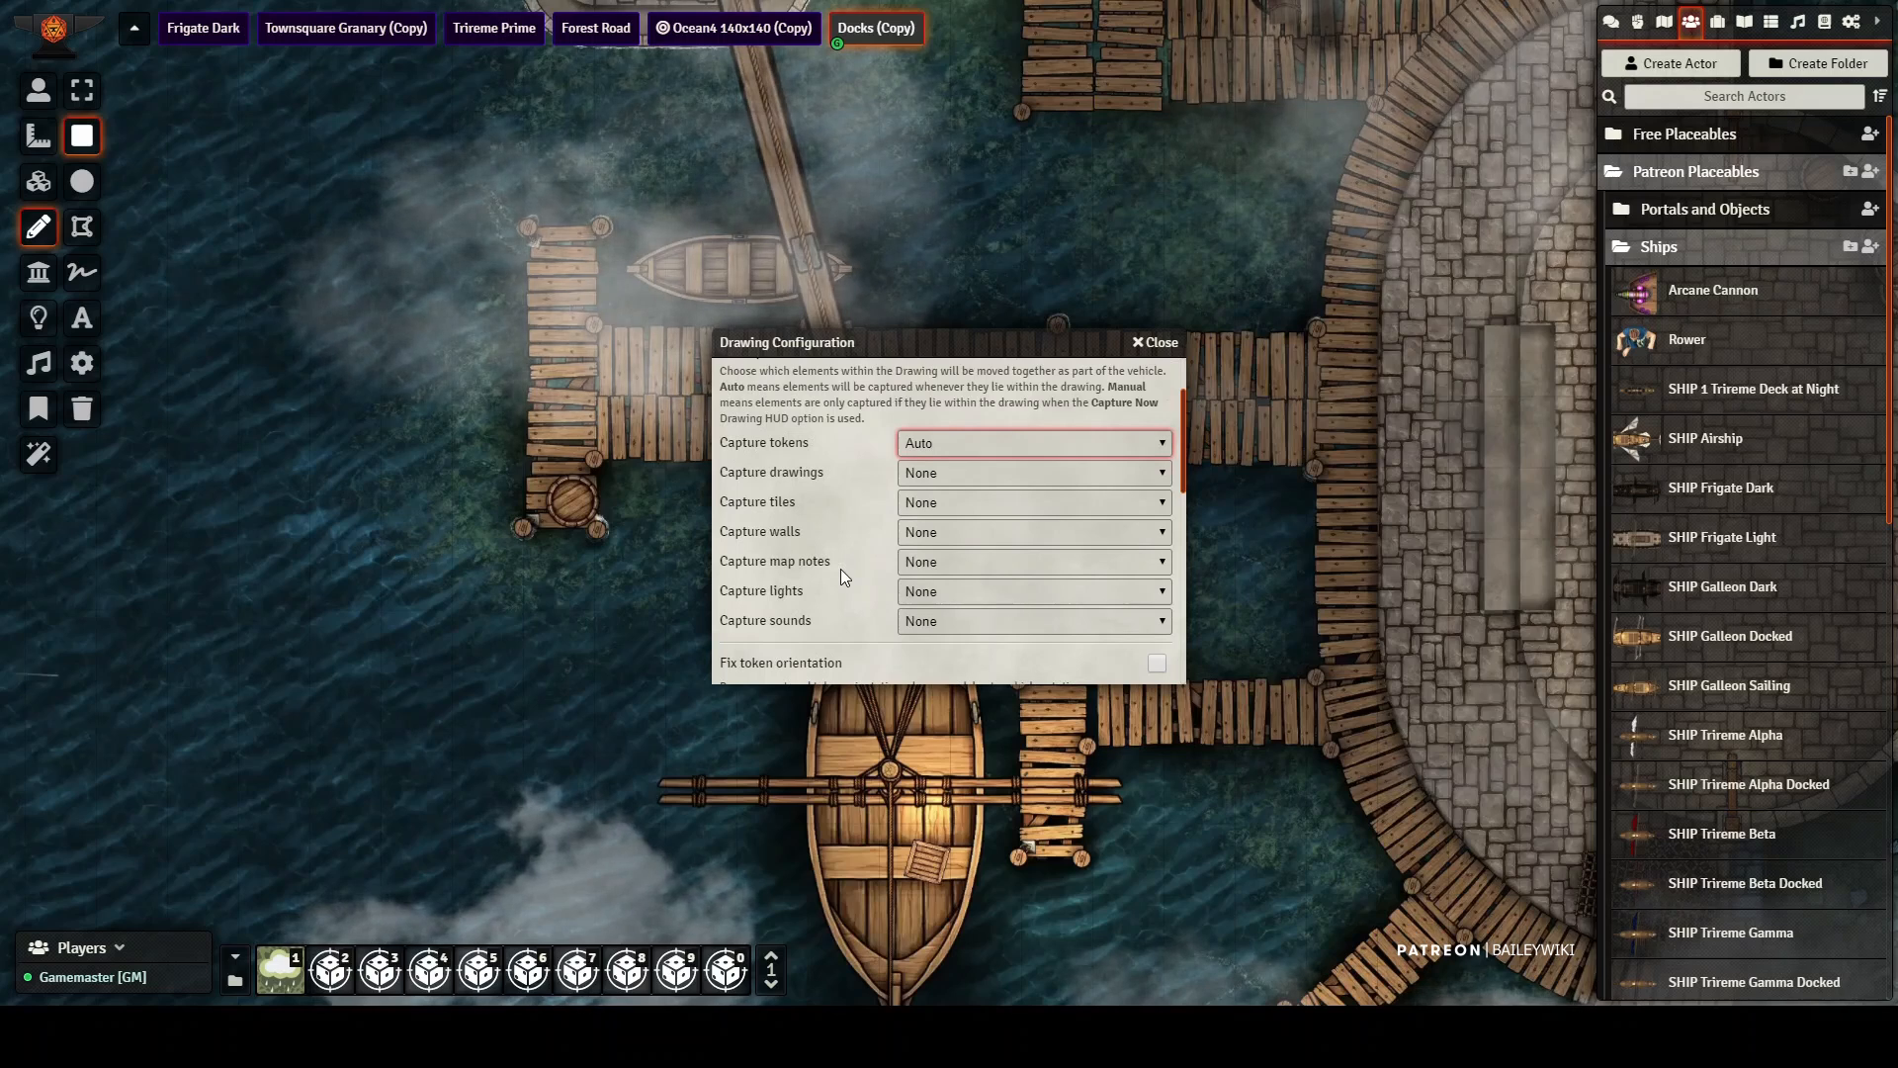
scroll(841, 568, "down", 3)
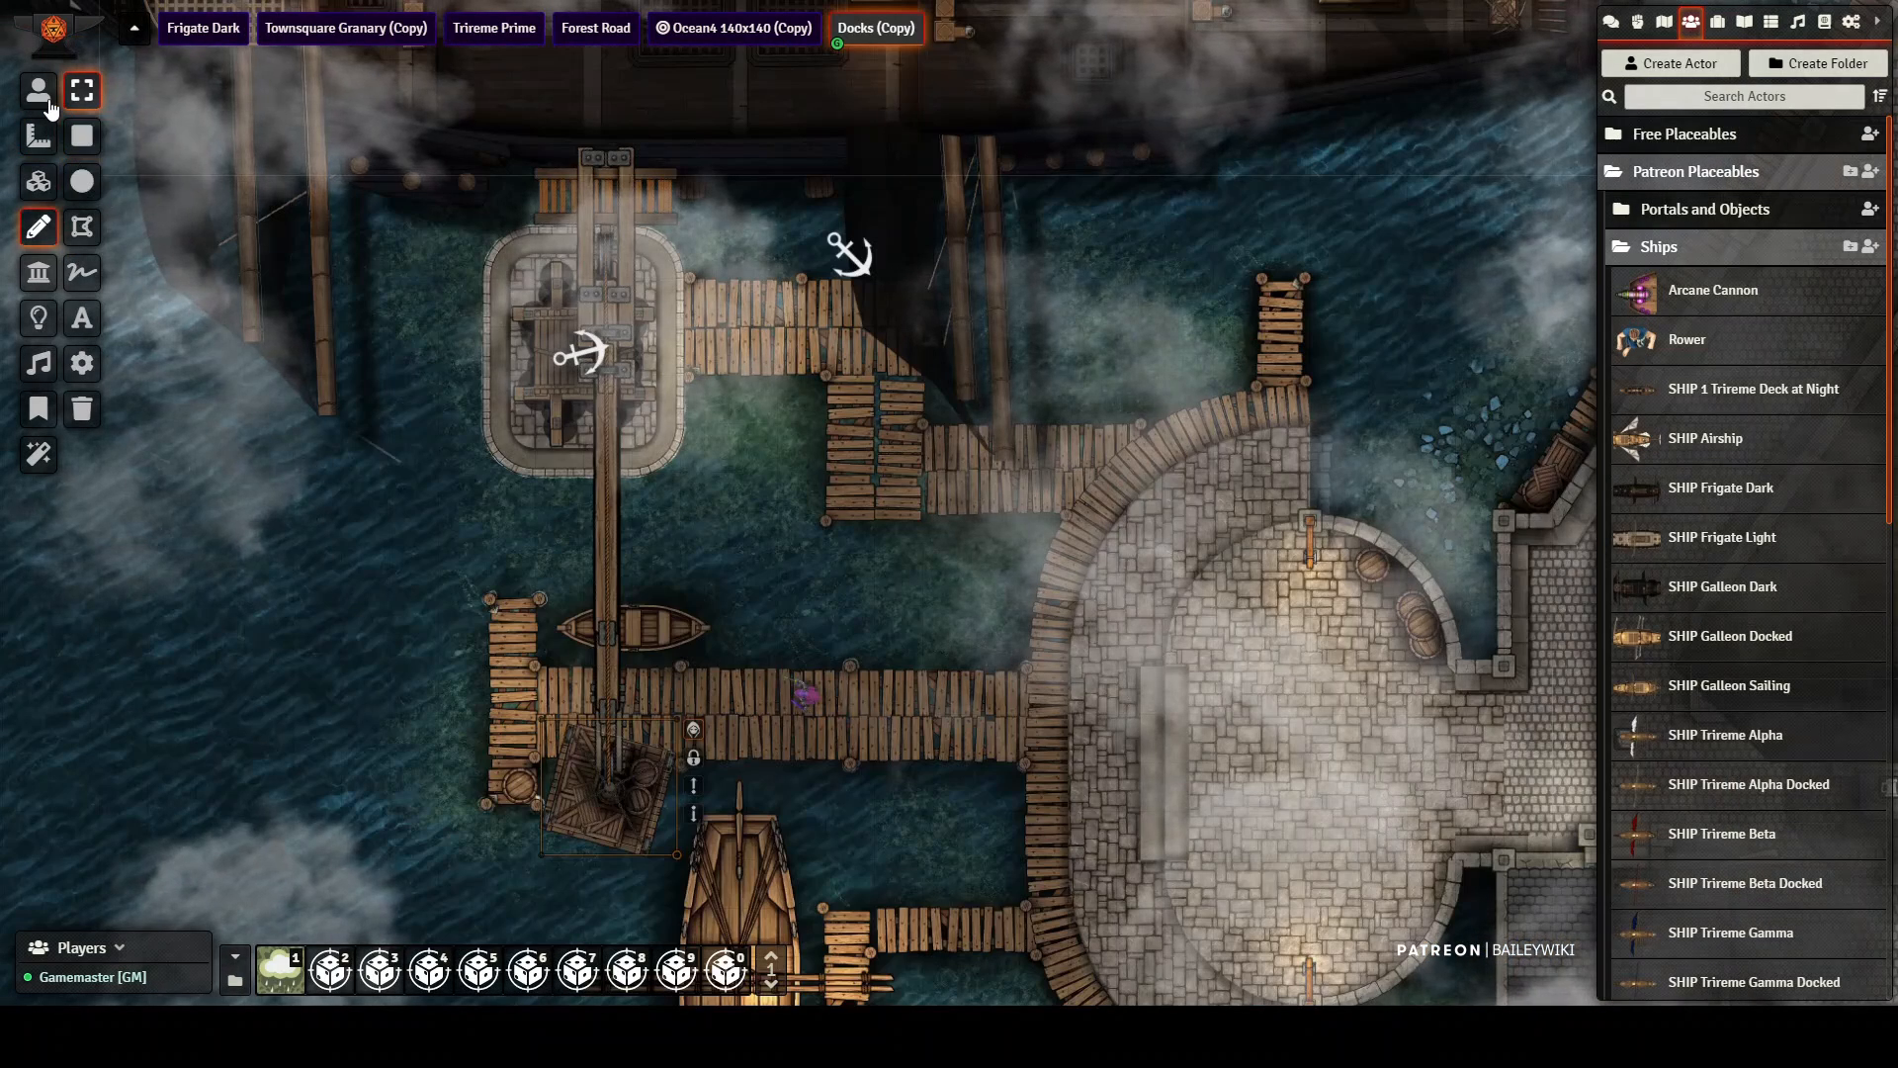
Step: Attach the rectangle drawing on the crane's platform to the Dock Crane anchor token
left_click(48, 100)
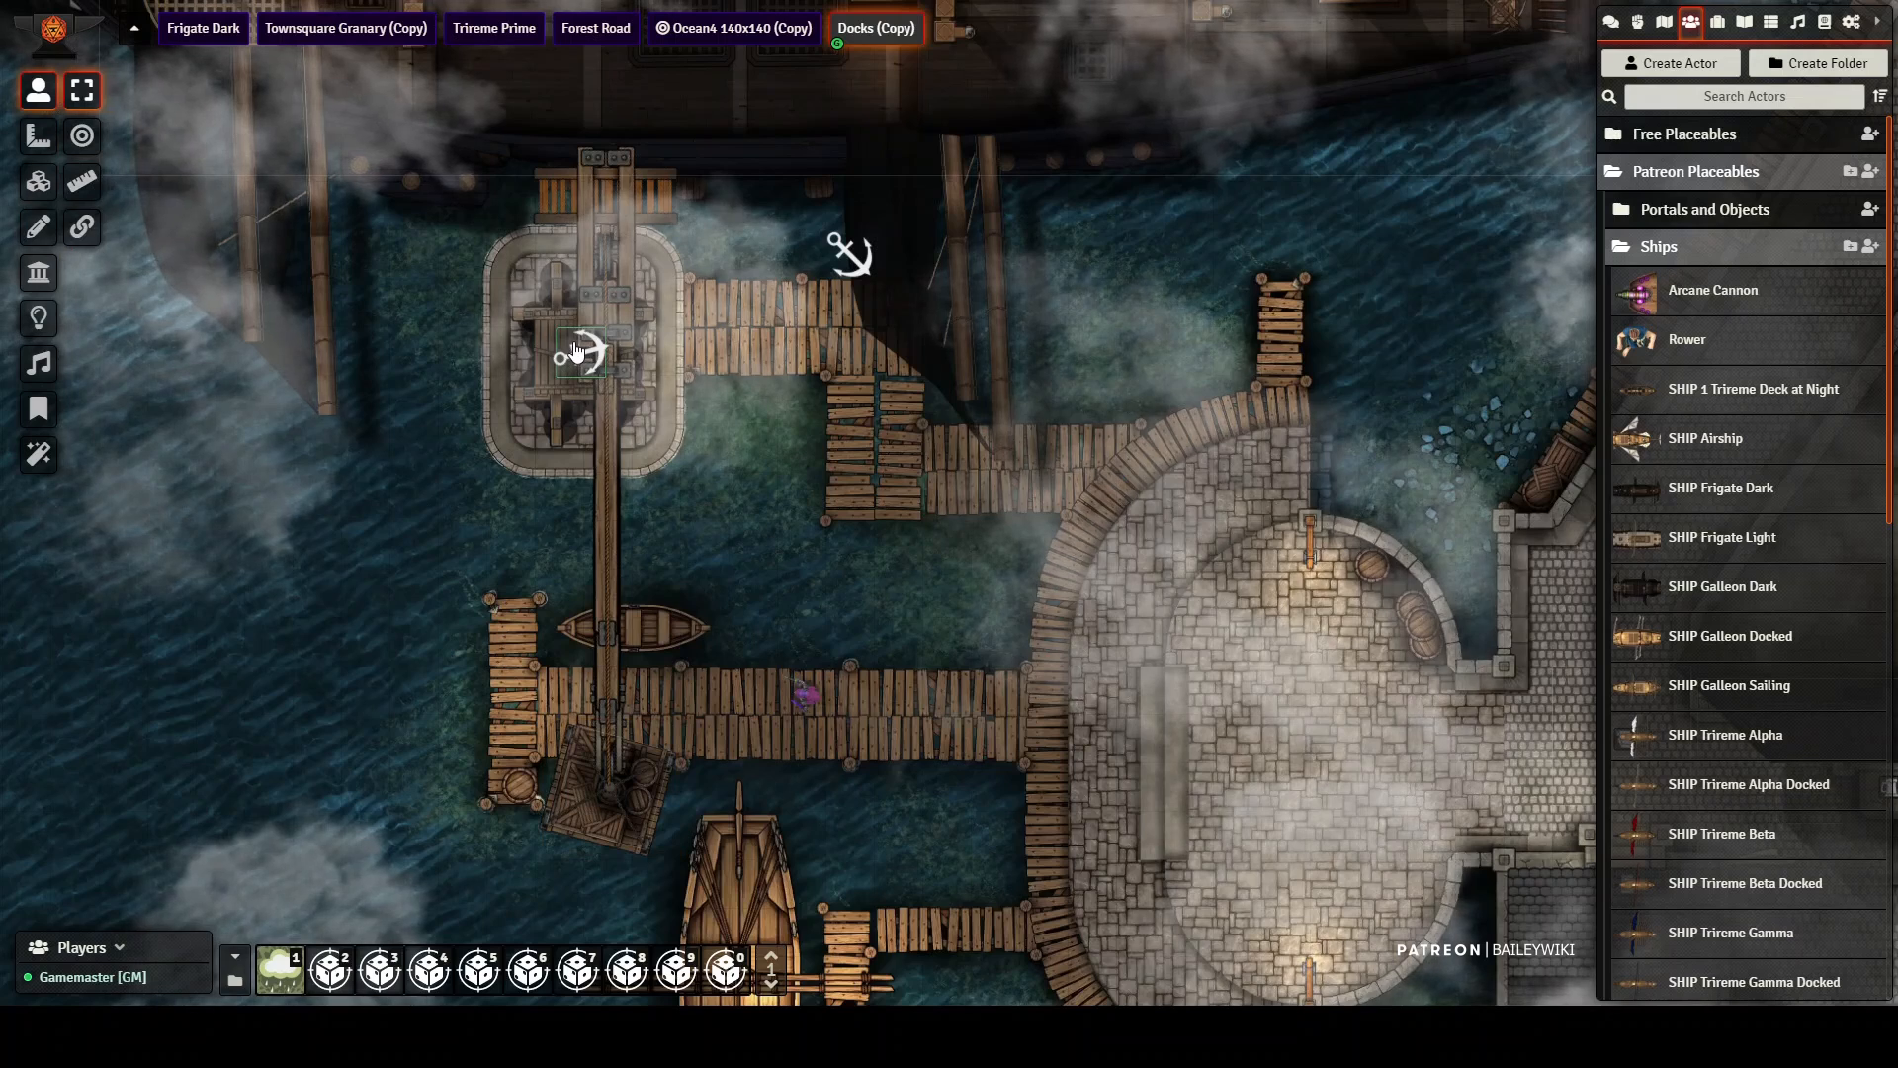
left_click(84, 230)
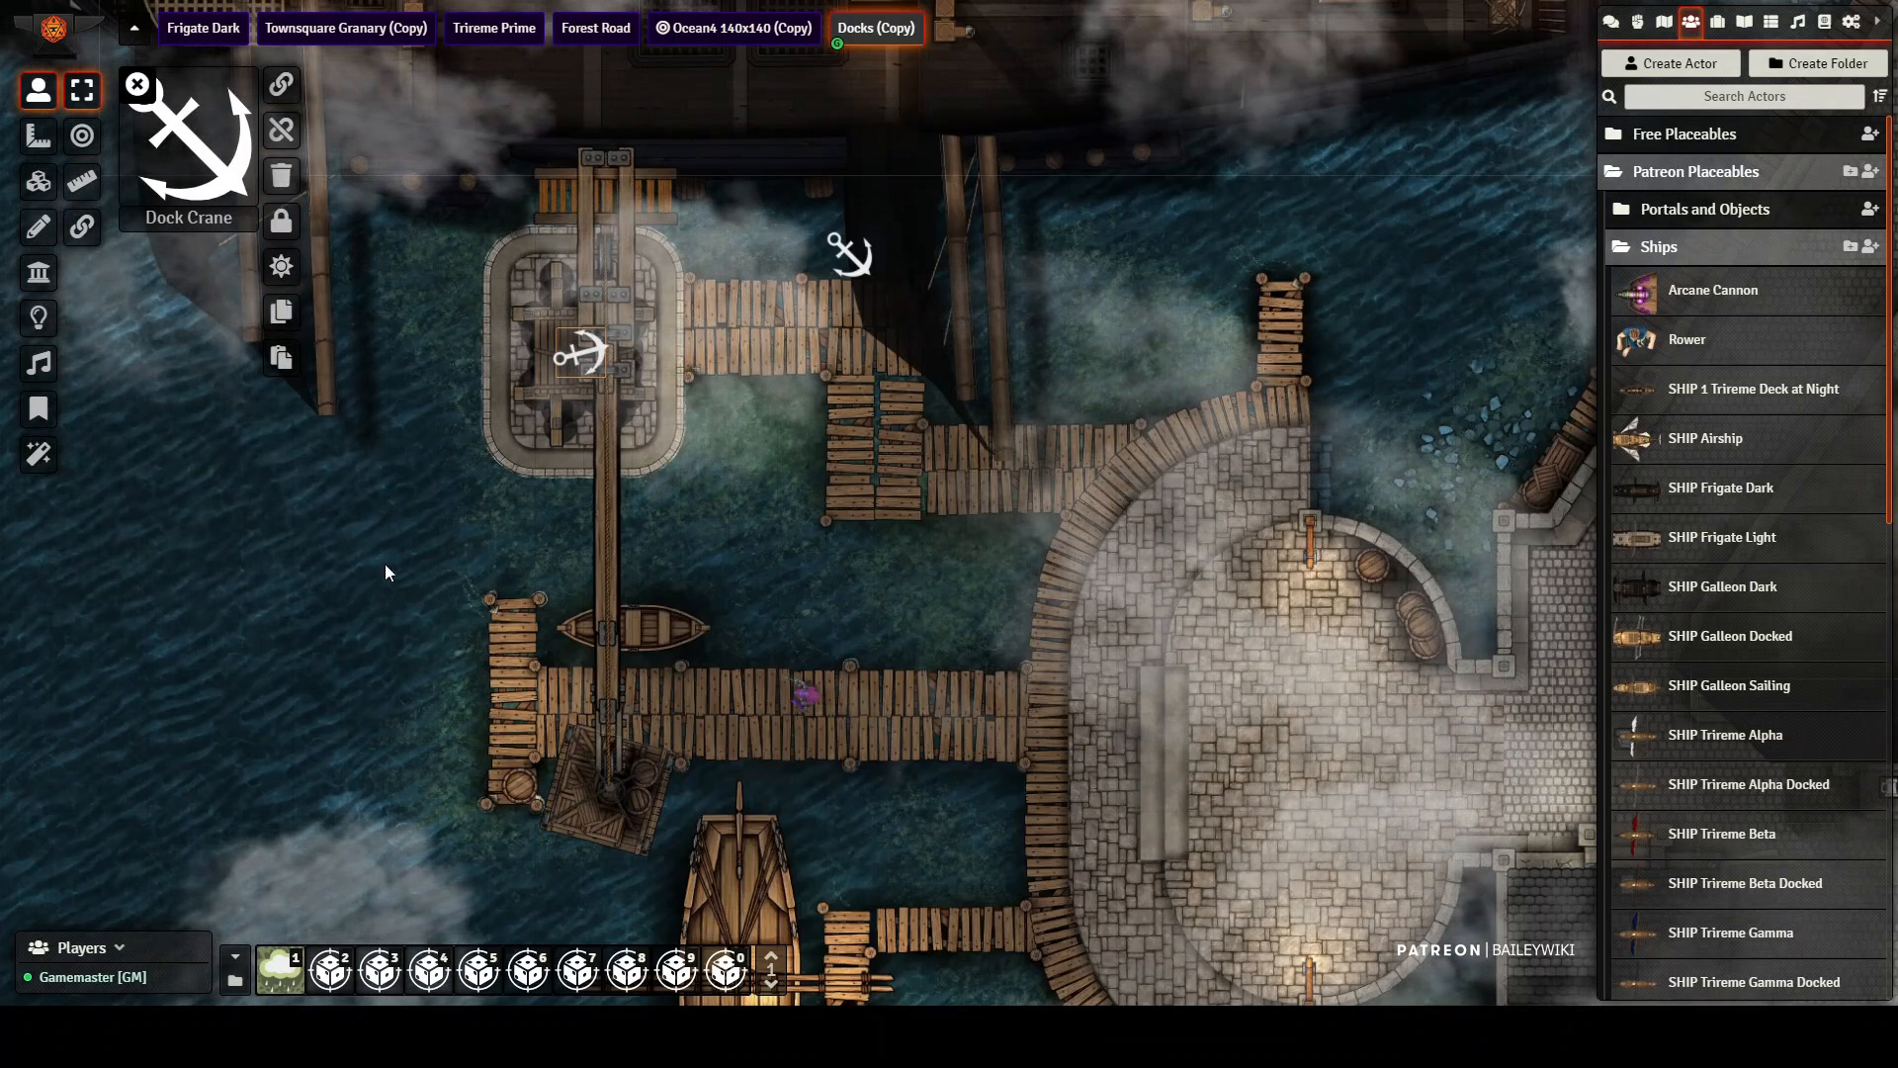
left_click(39, 226)
left_click(609, 822)
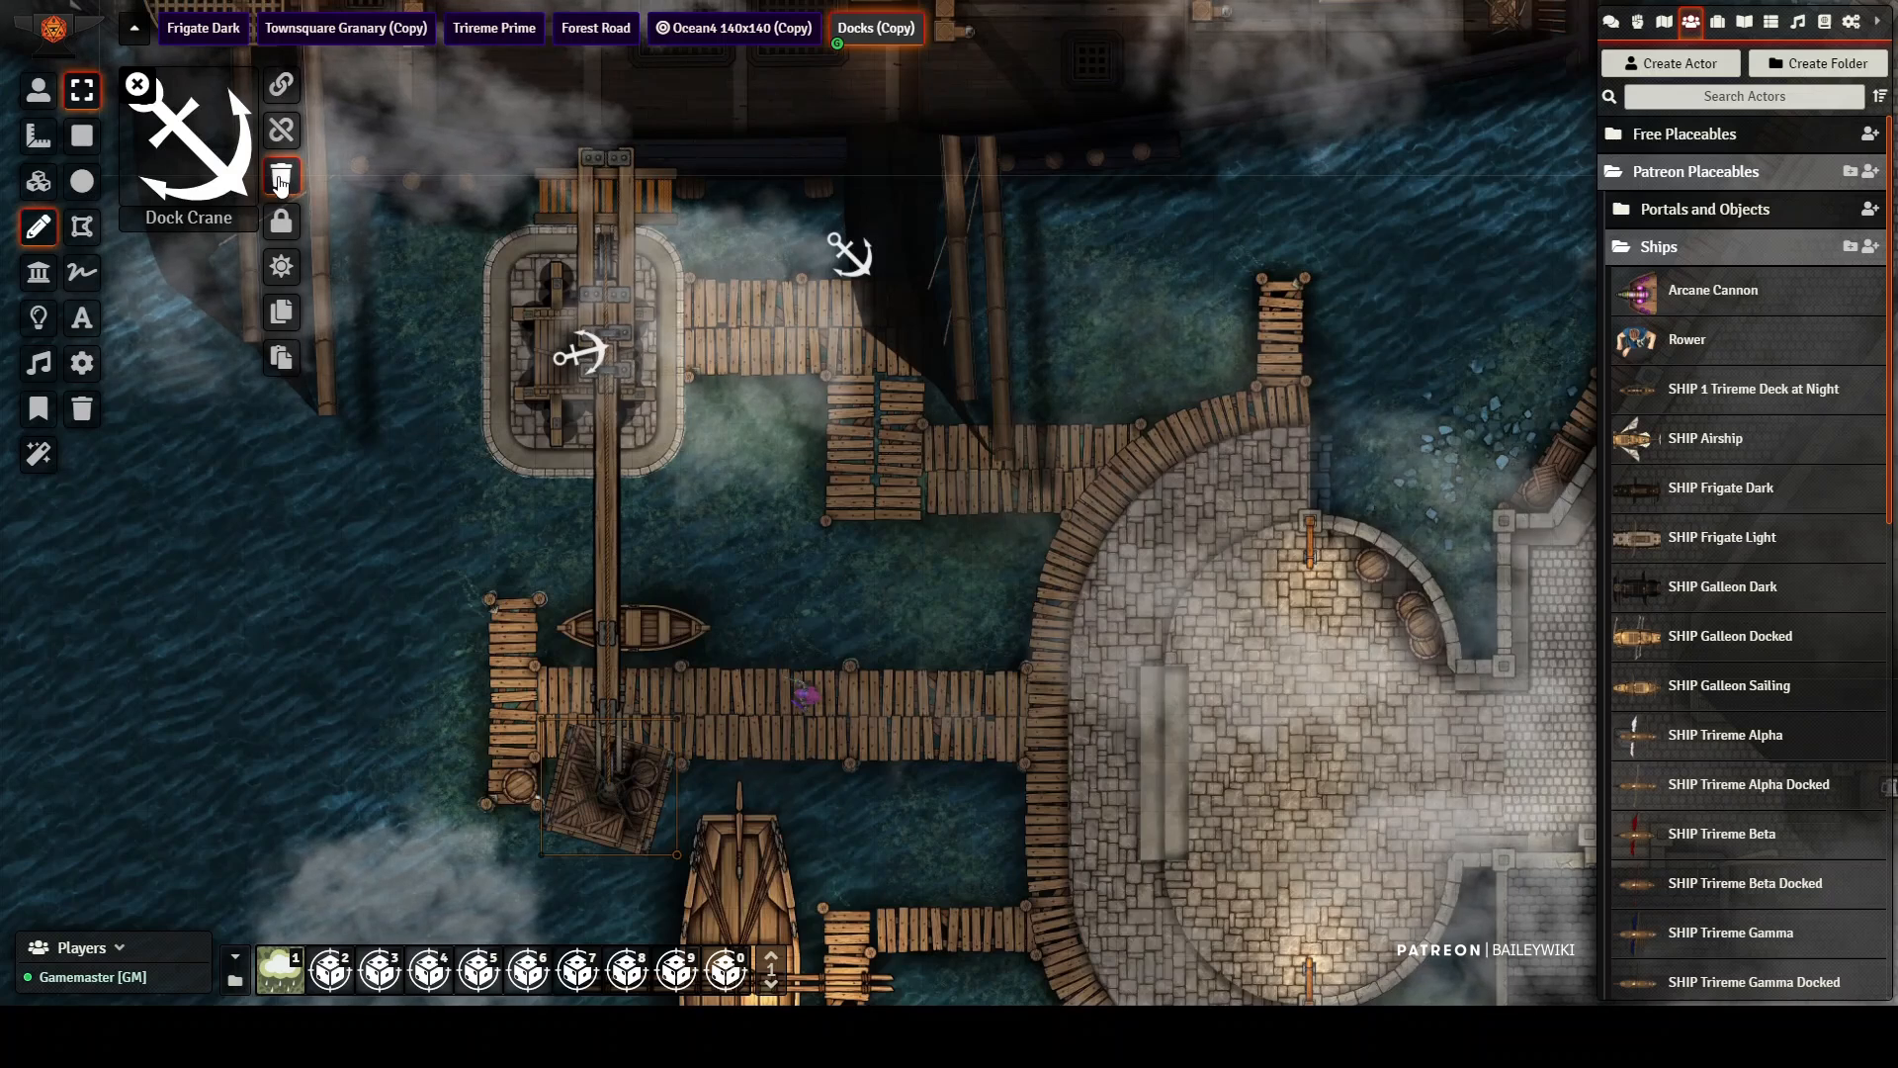
left_click(282, 89)
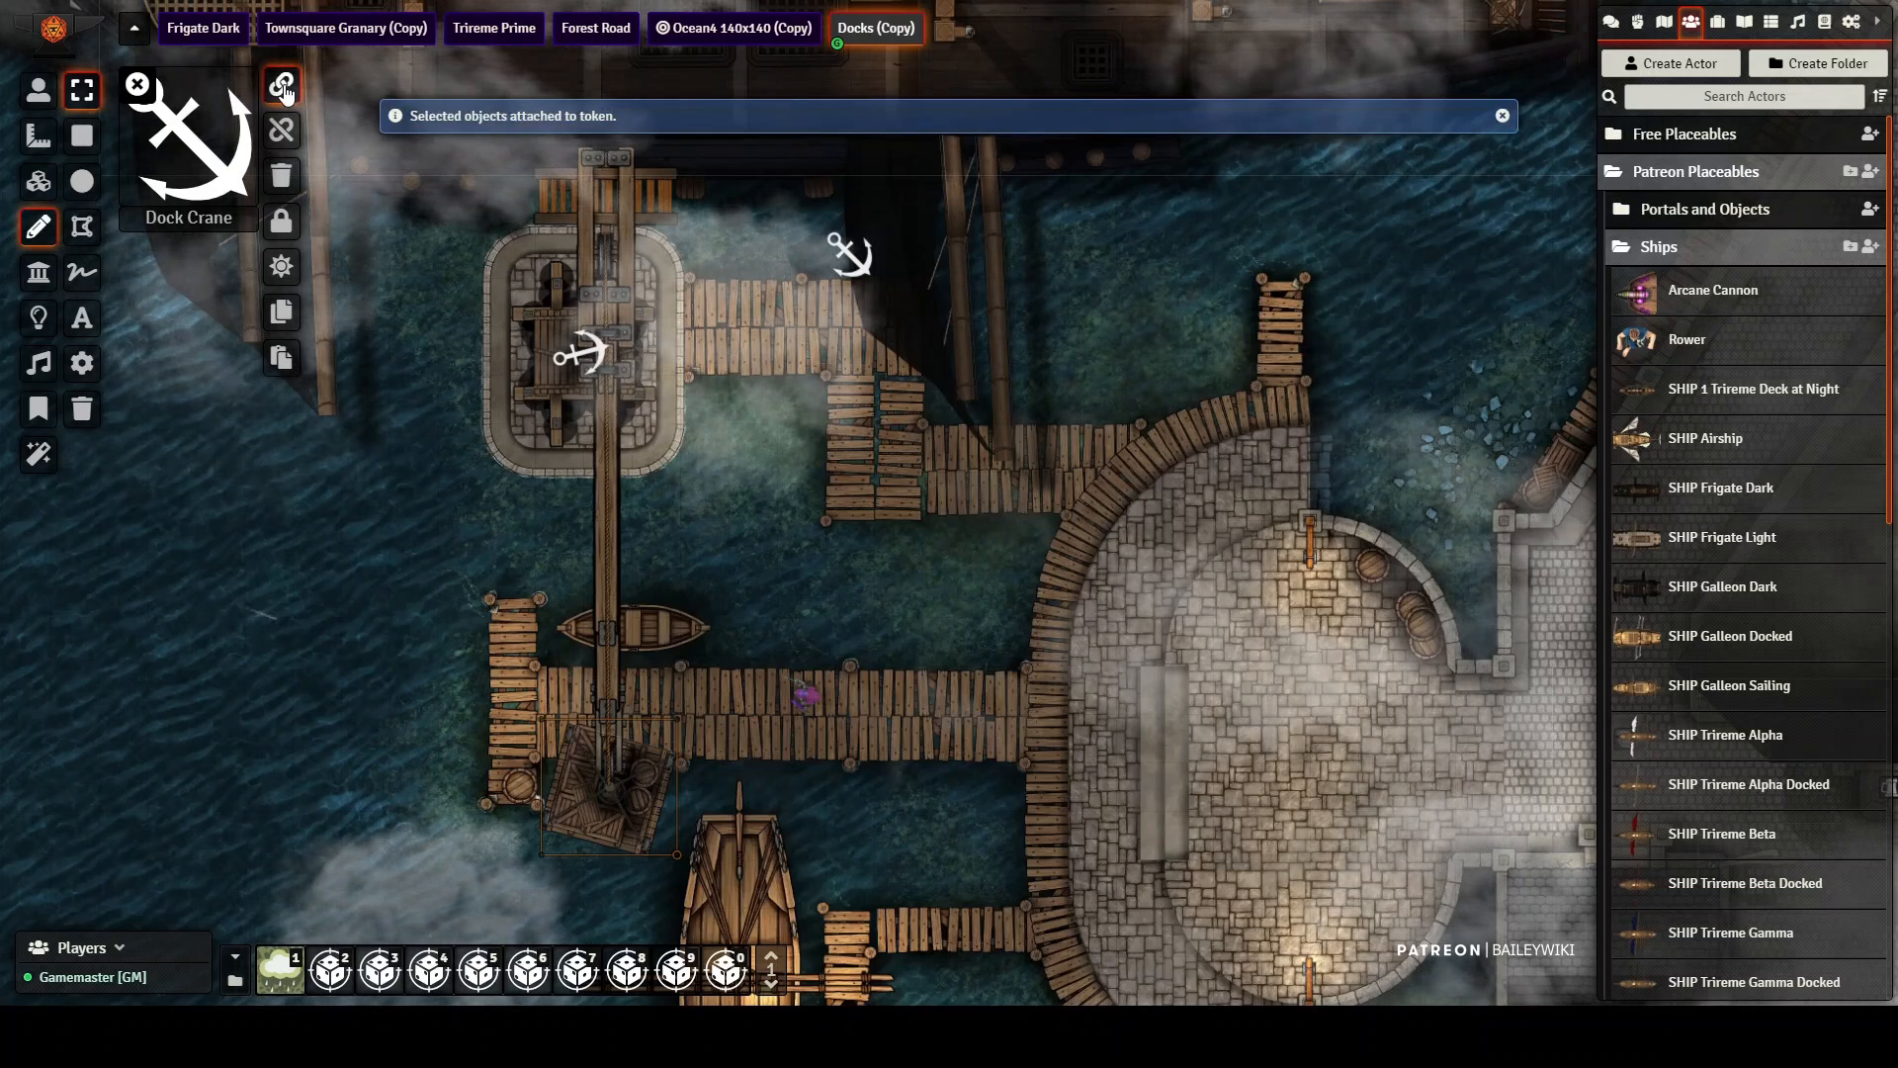
left_click(40, 92)
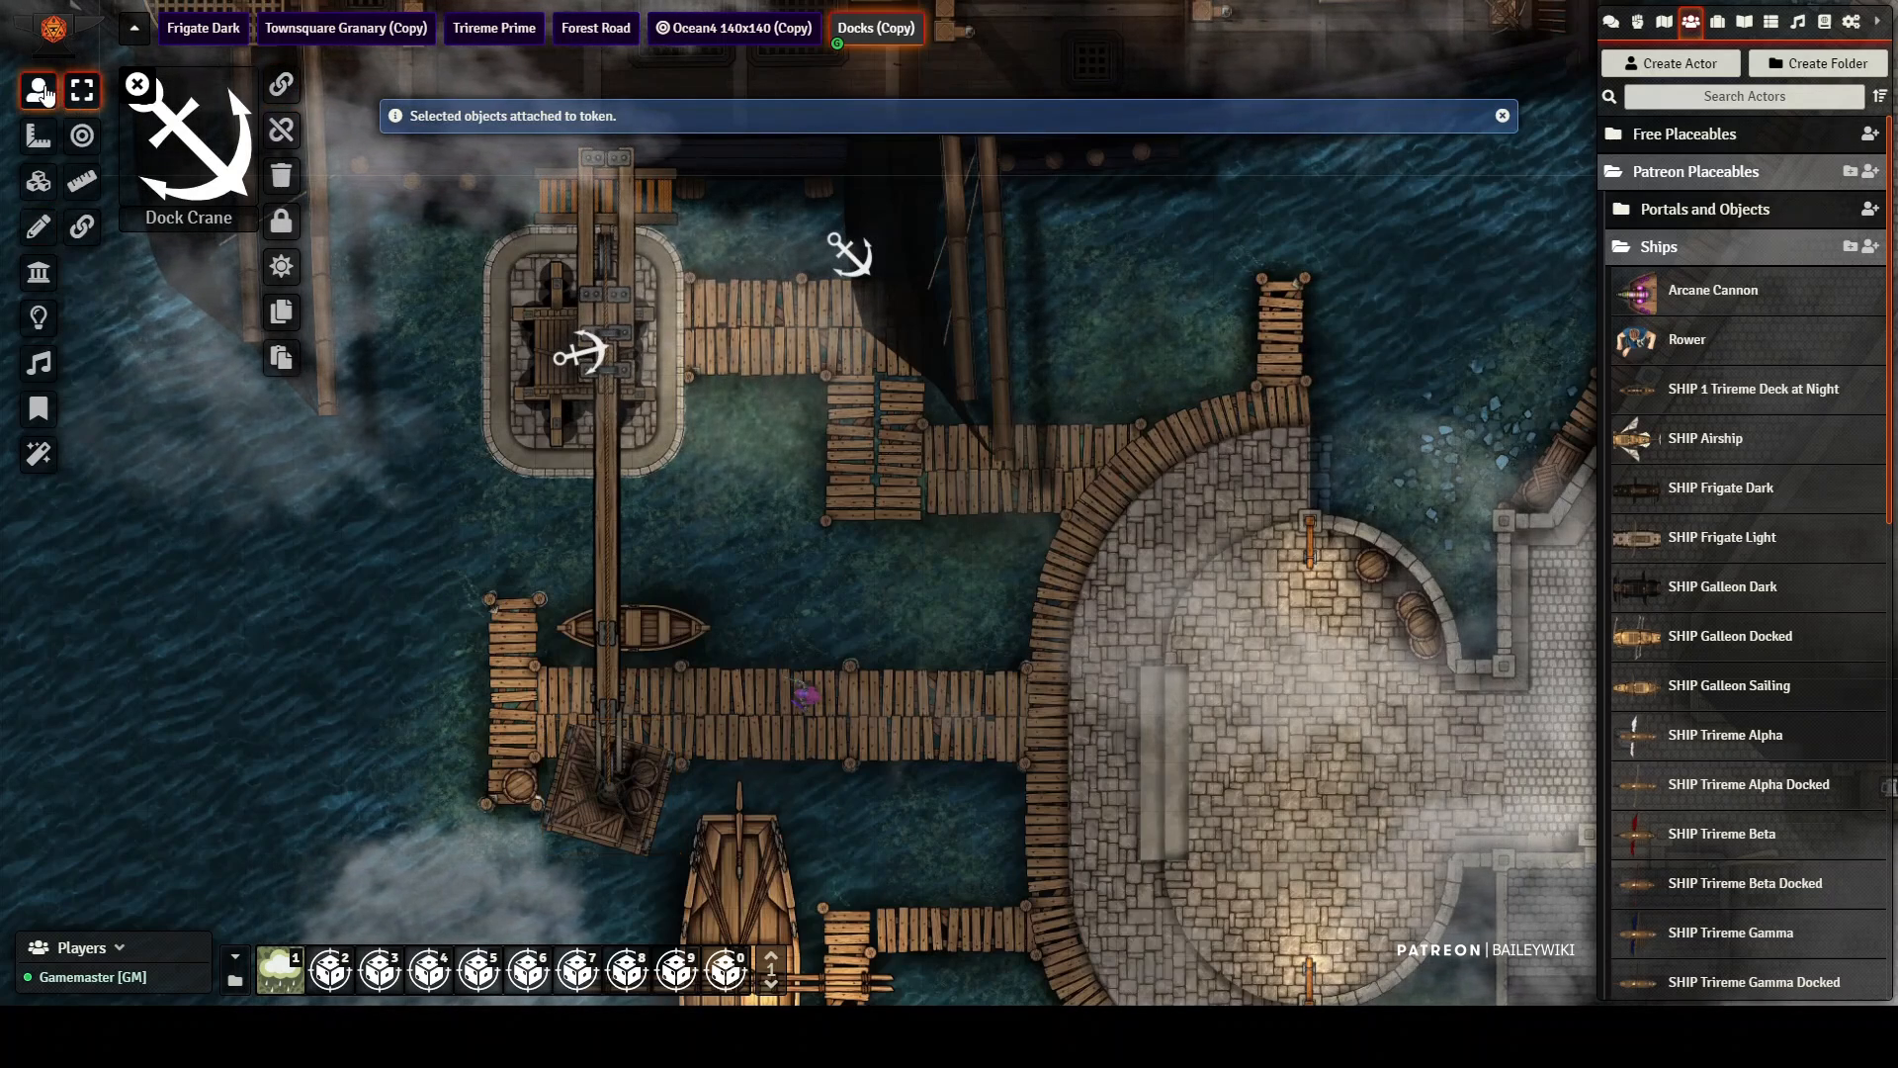
left_click(138, 87)
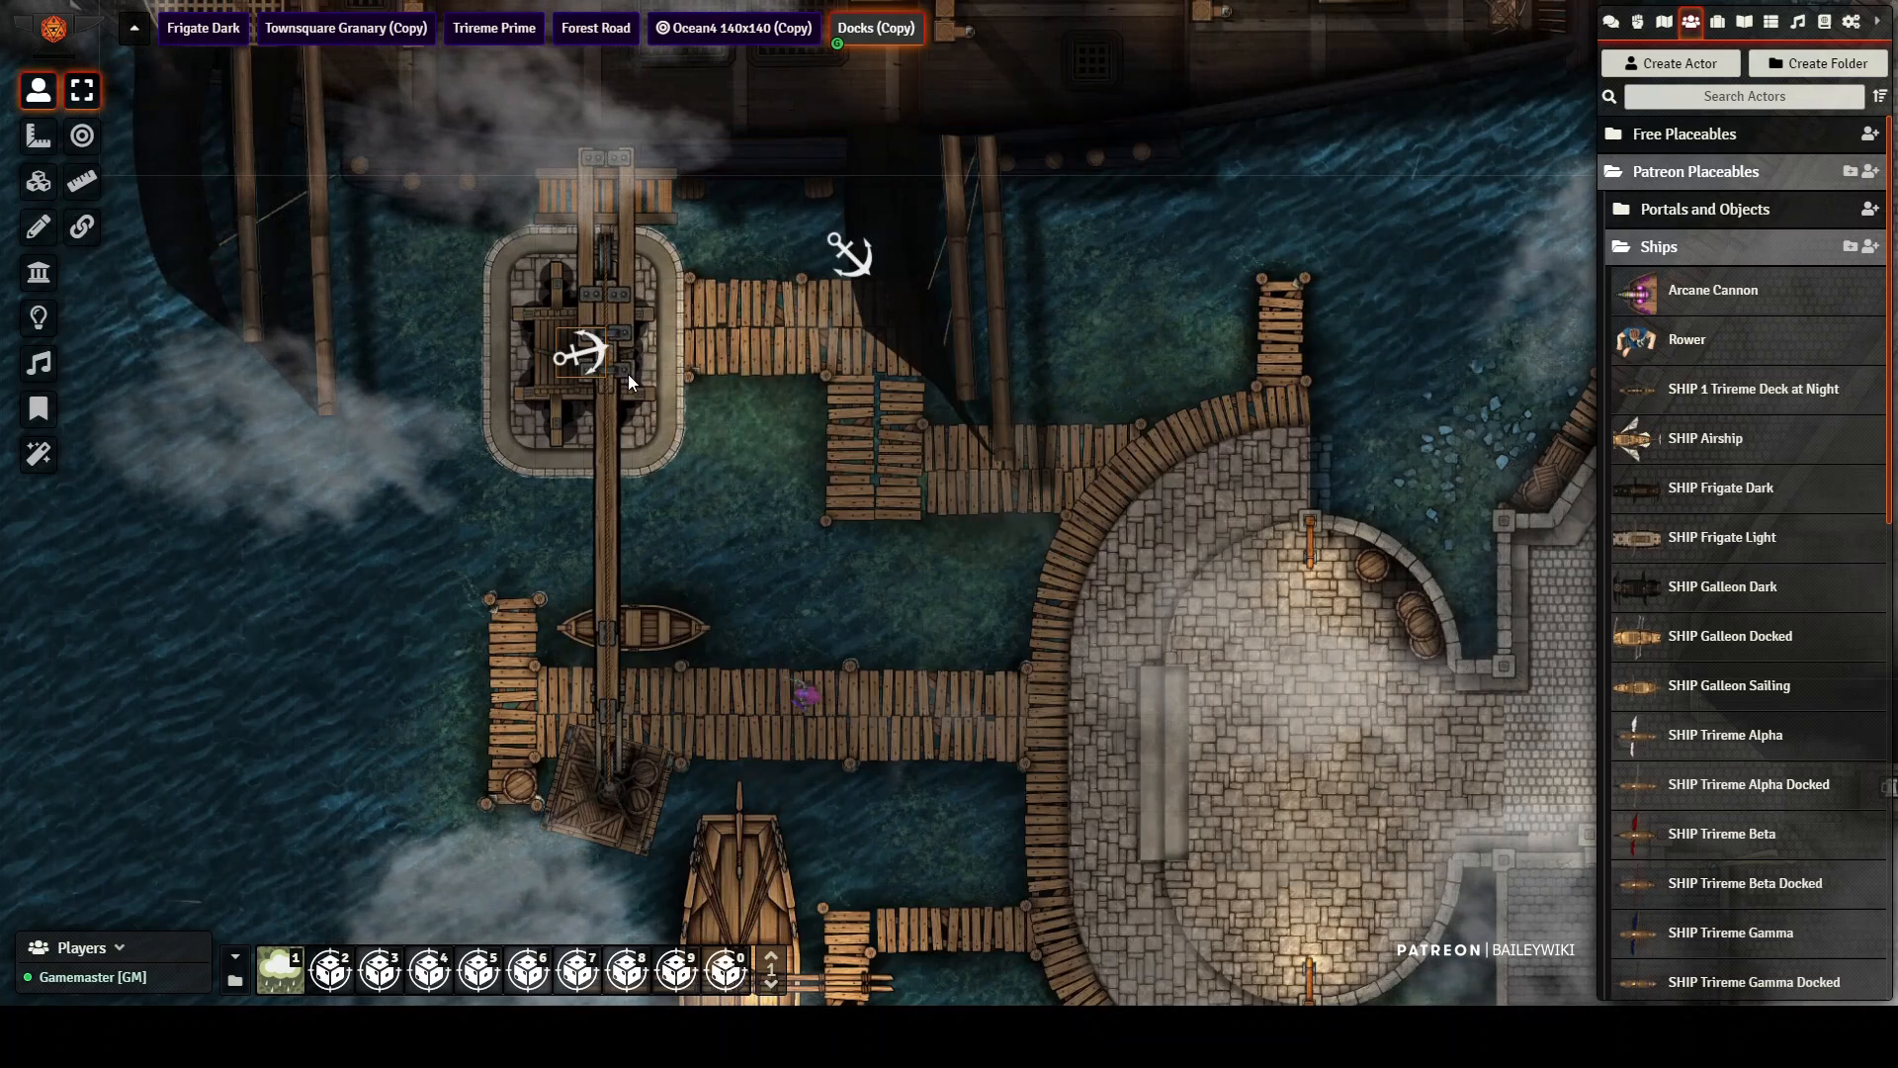
Step: Rotate the crane to pick up the purple character from the pier and swing it onto the dark ship's deck
scroll(627, 376, "up", 2)
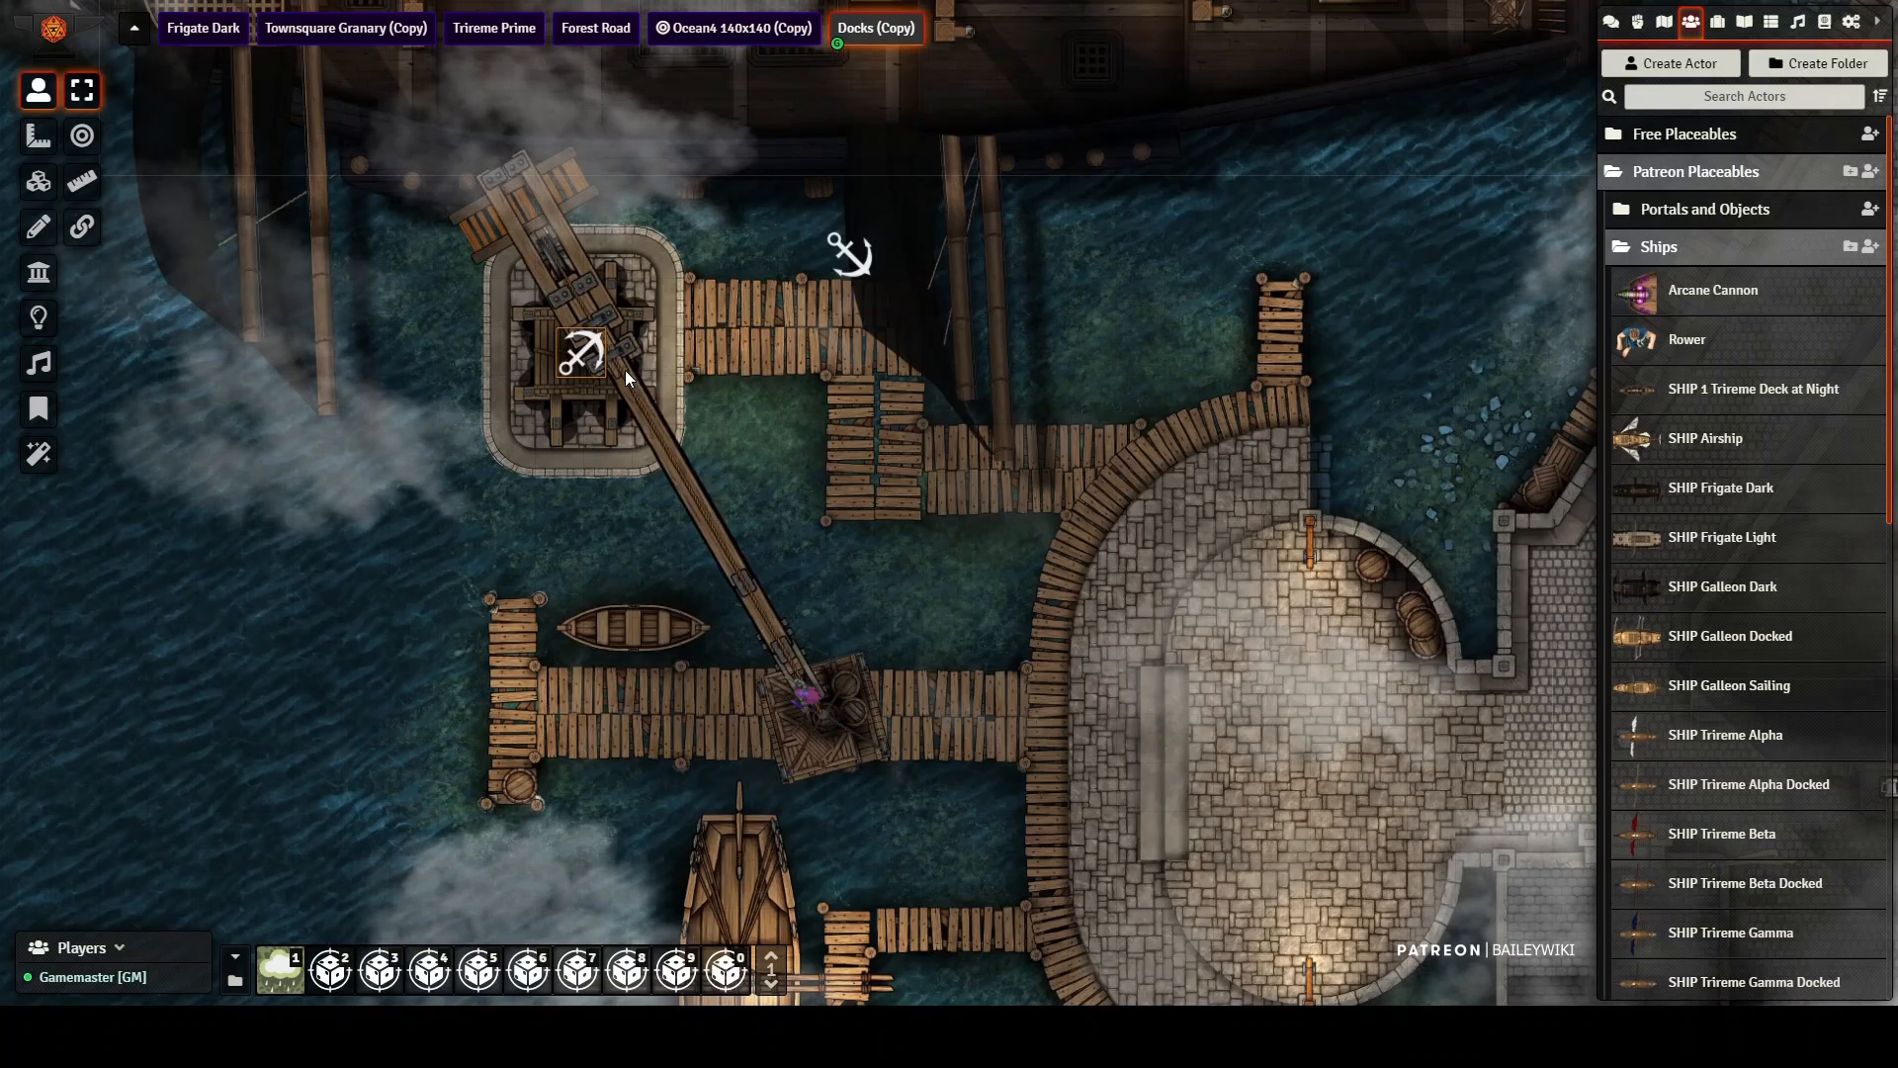
scroll(625, 369, "down", 2)
scroll(627, 366, "up", 2)
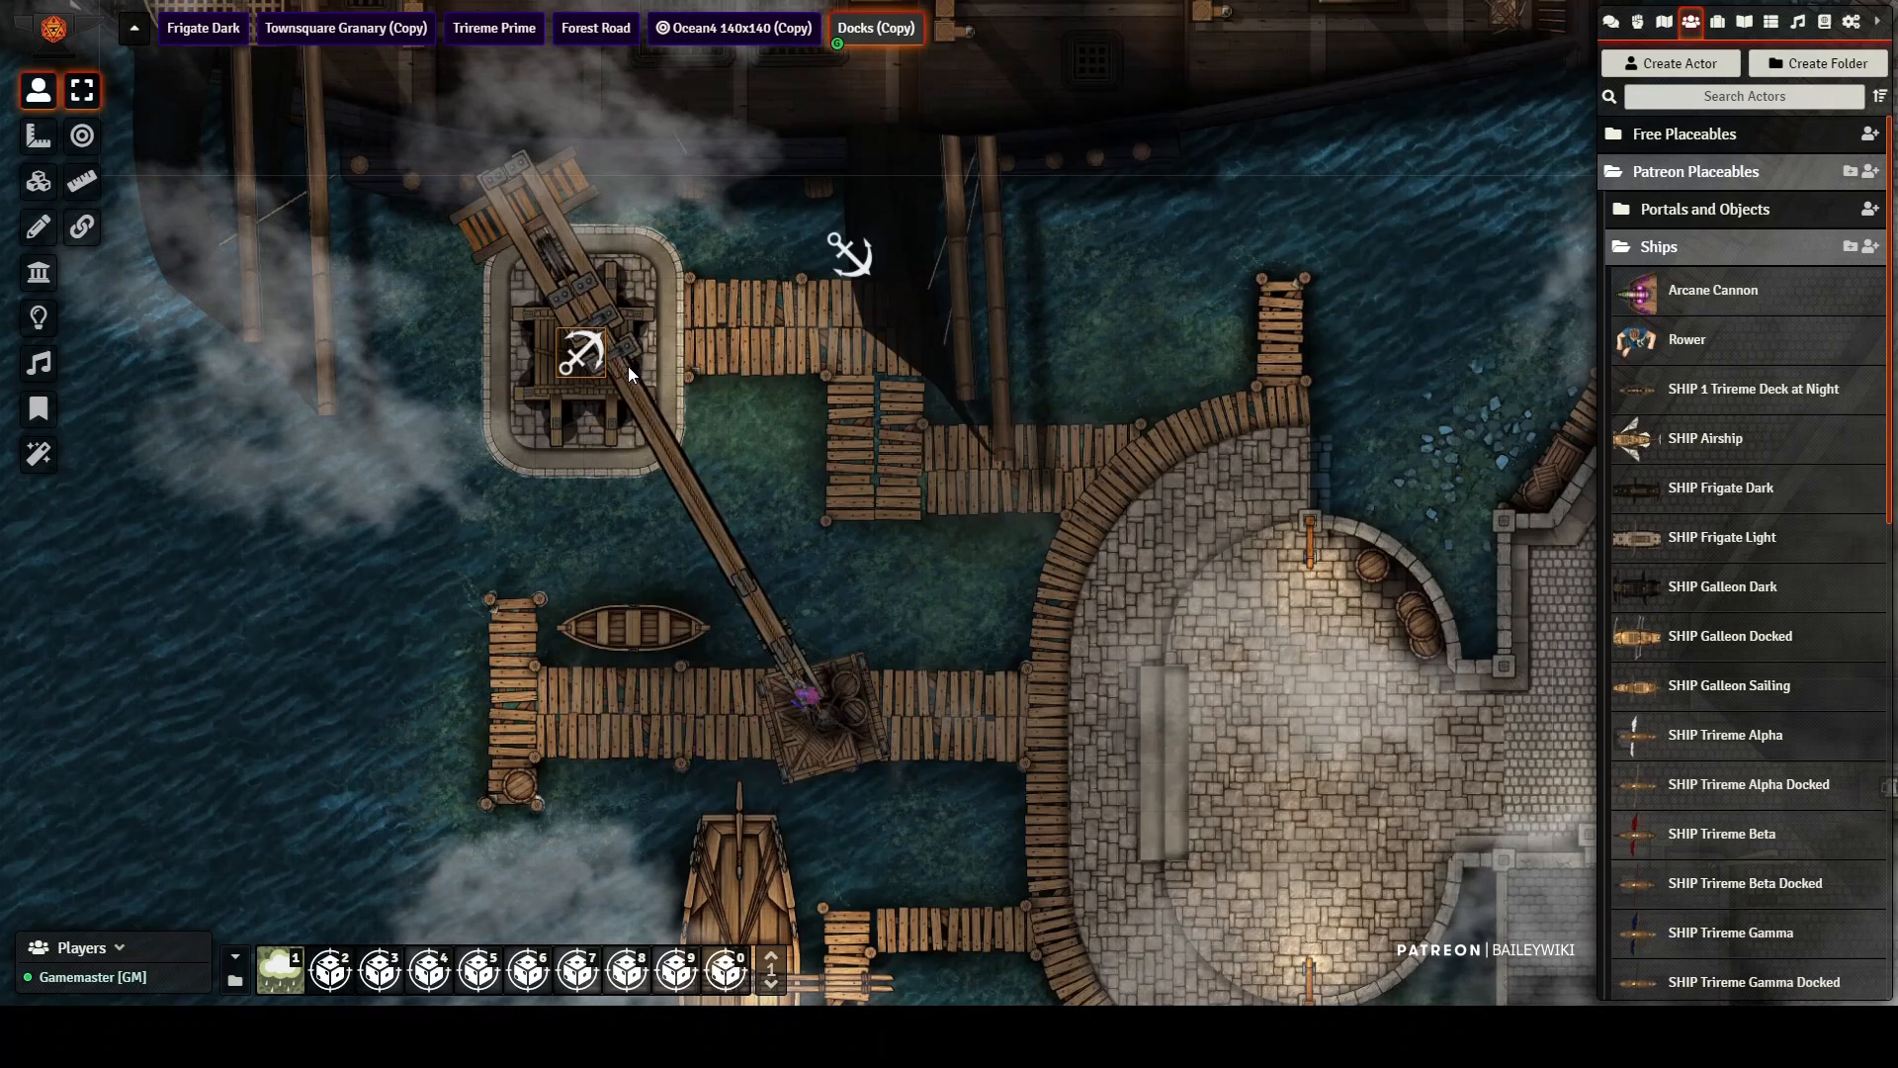
scroll(627, 366, "down", 1)
scroll(627, 366, "down", 3)
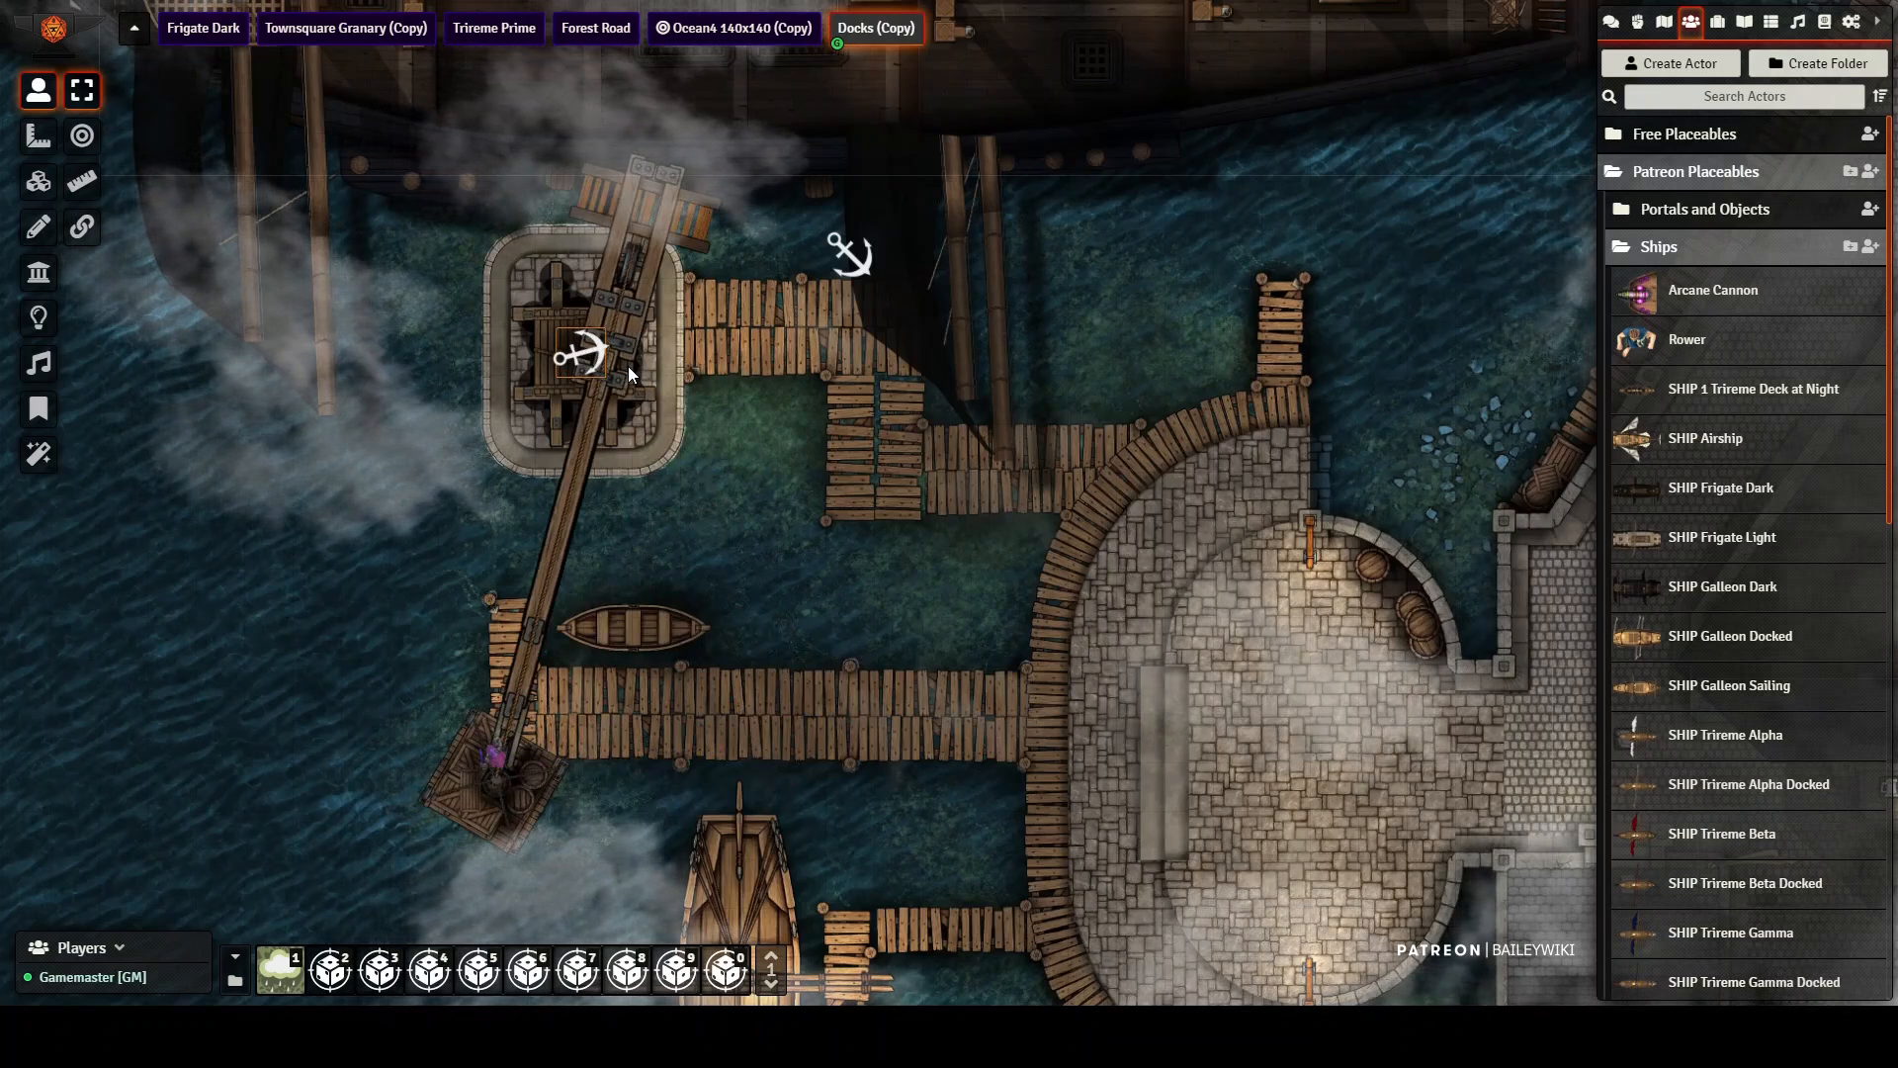
scroll(627, 366, "down", 1)
scroll(627, 364, "down", 3)
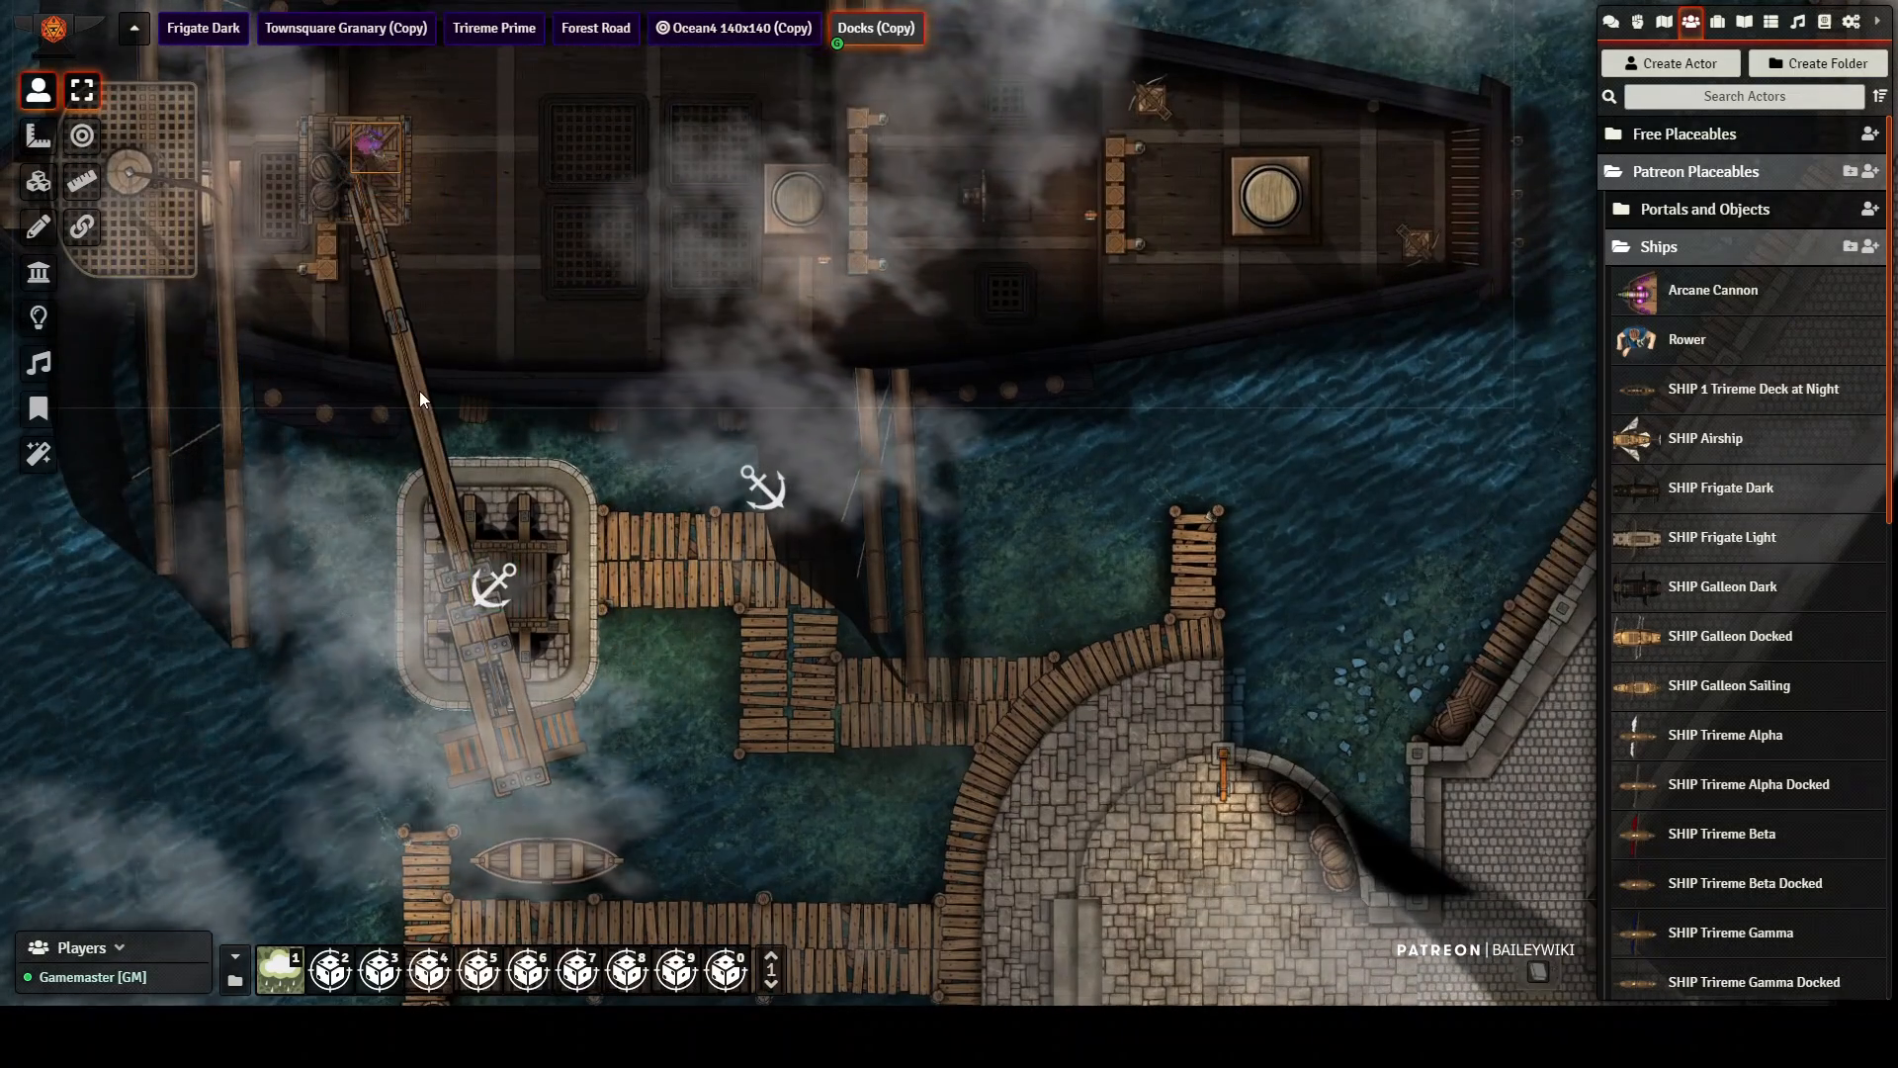
left_click(494, 585)
scroll(495, 586, "up", 3)
scroll(494, 585, "down", 3)
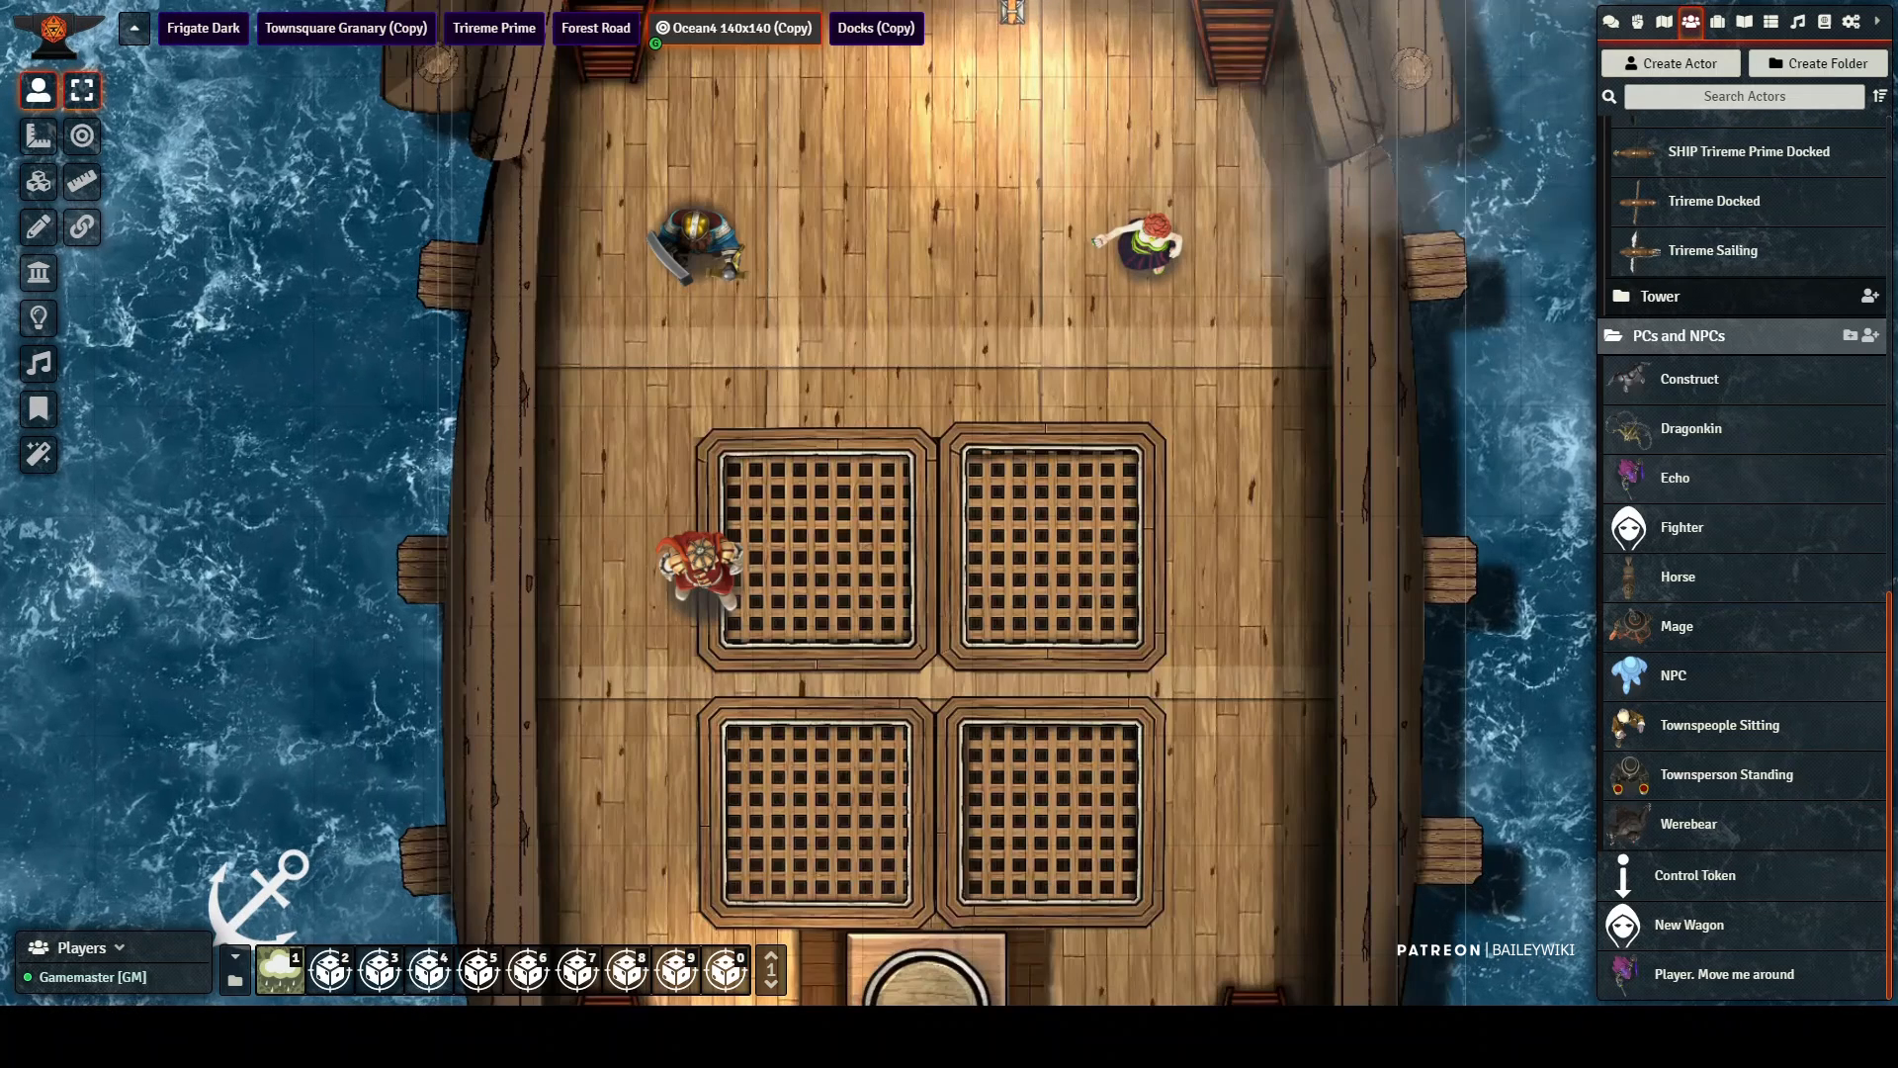
Step: Examine the characters on the central ship's deck and the surrounding fleet in the Ocean4 140x140 (Copy) scene
left_click(700, 242)
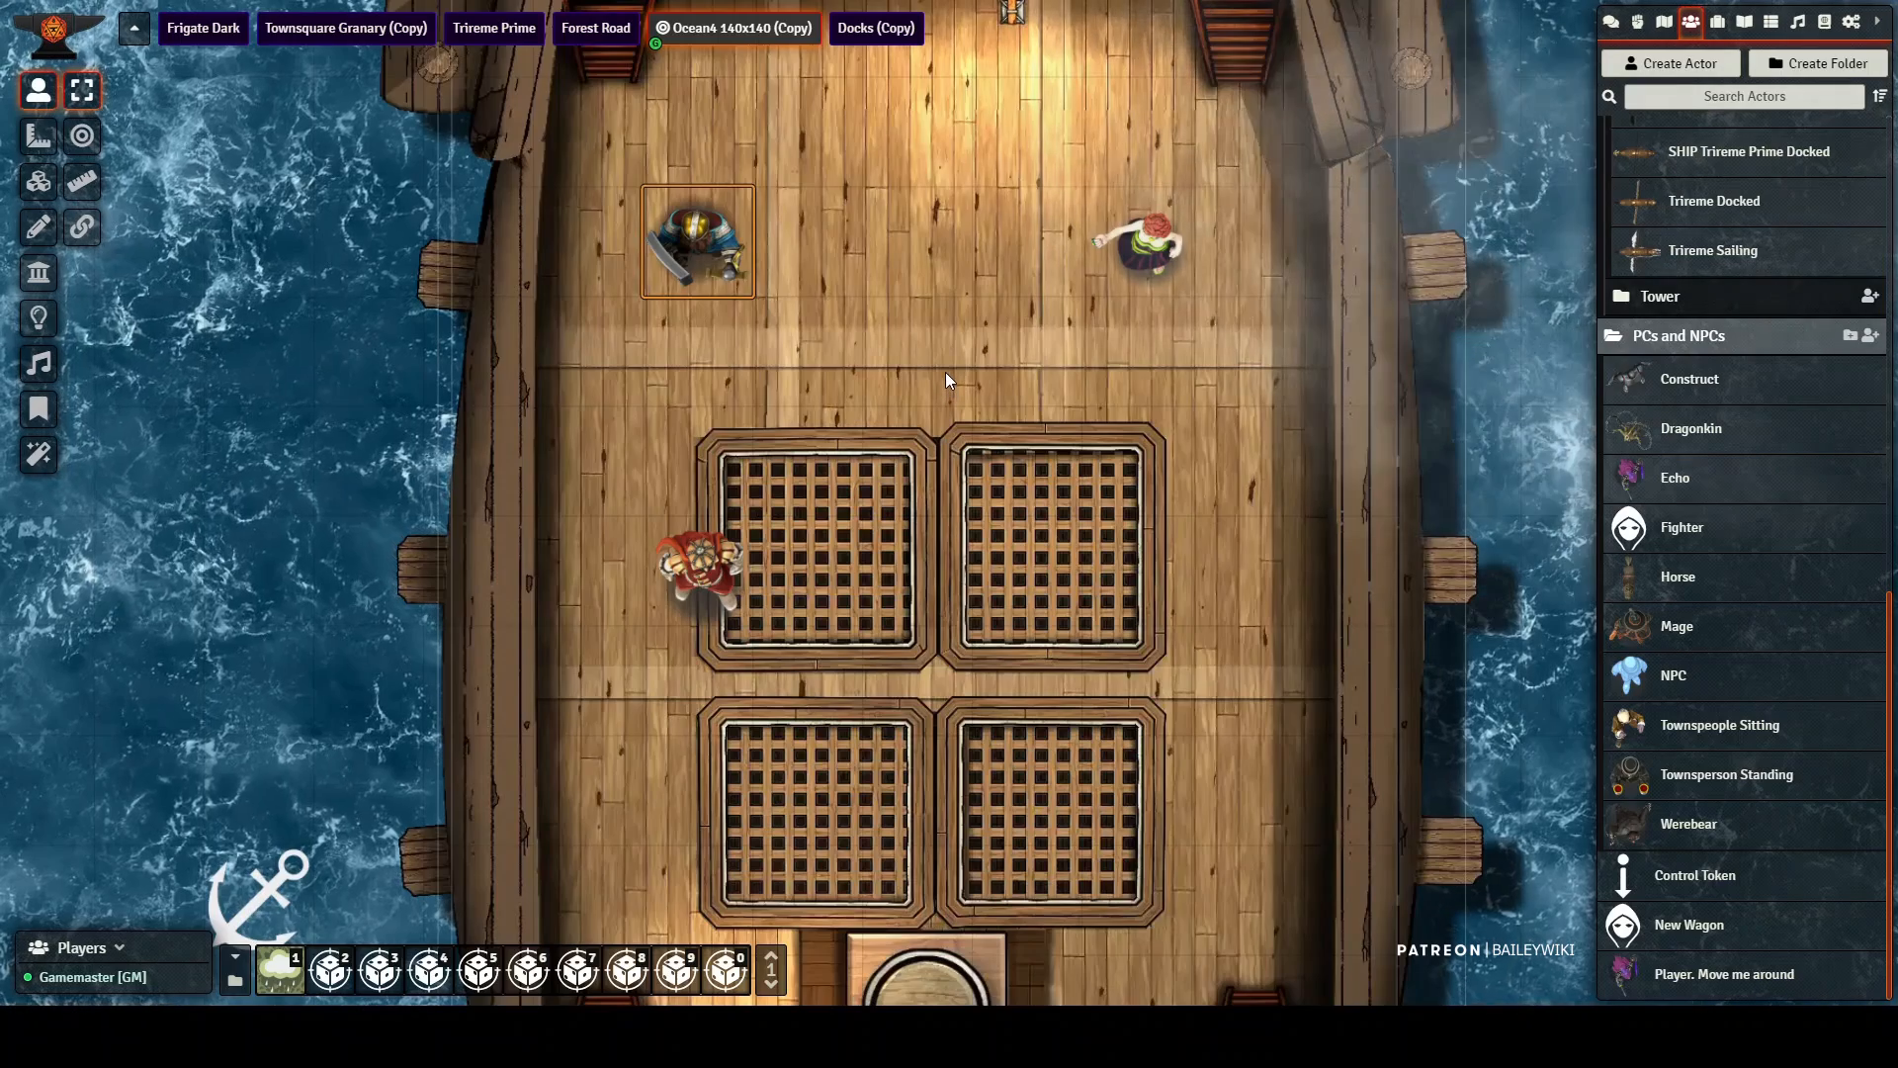
scroll(945, 372, "down", 6)
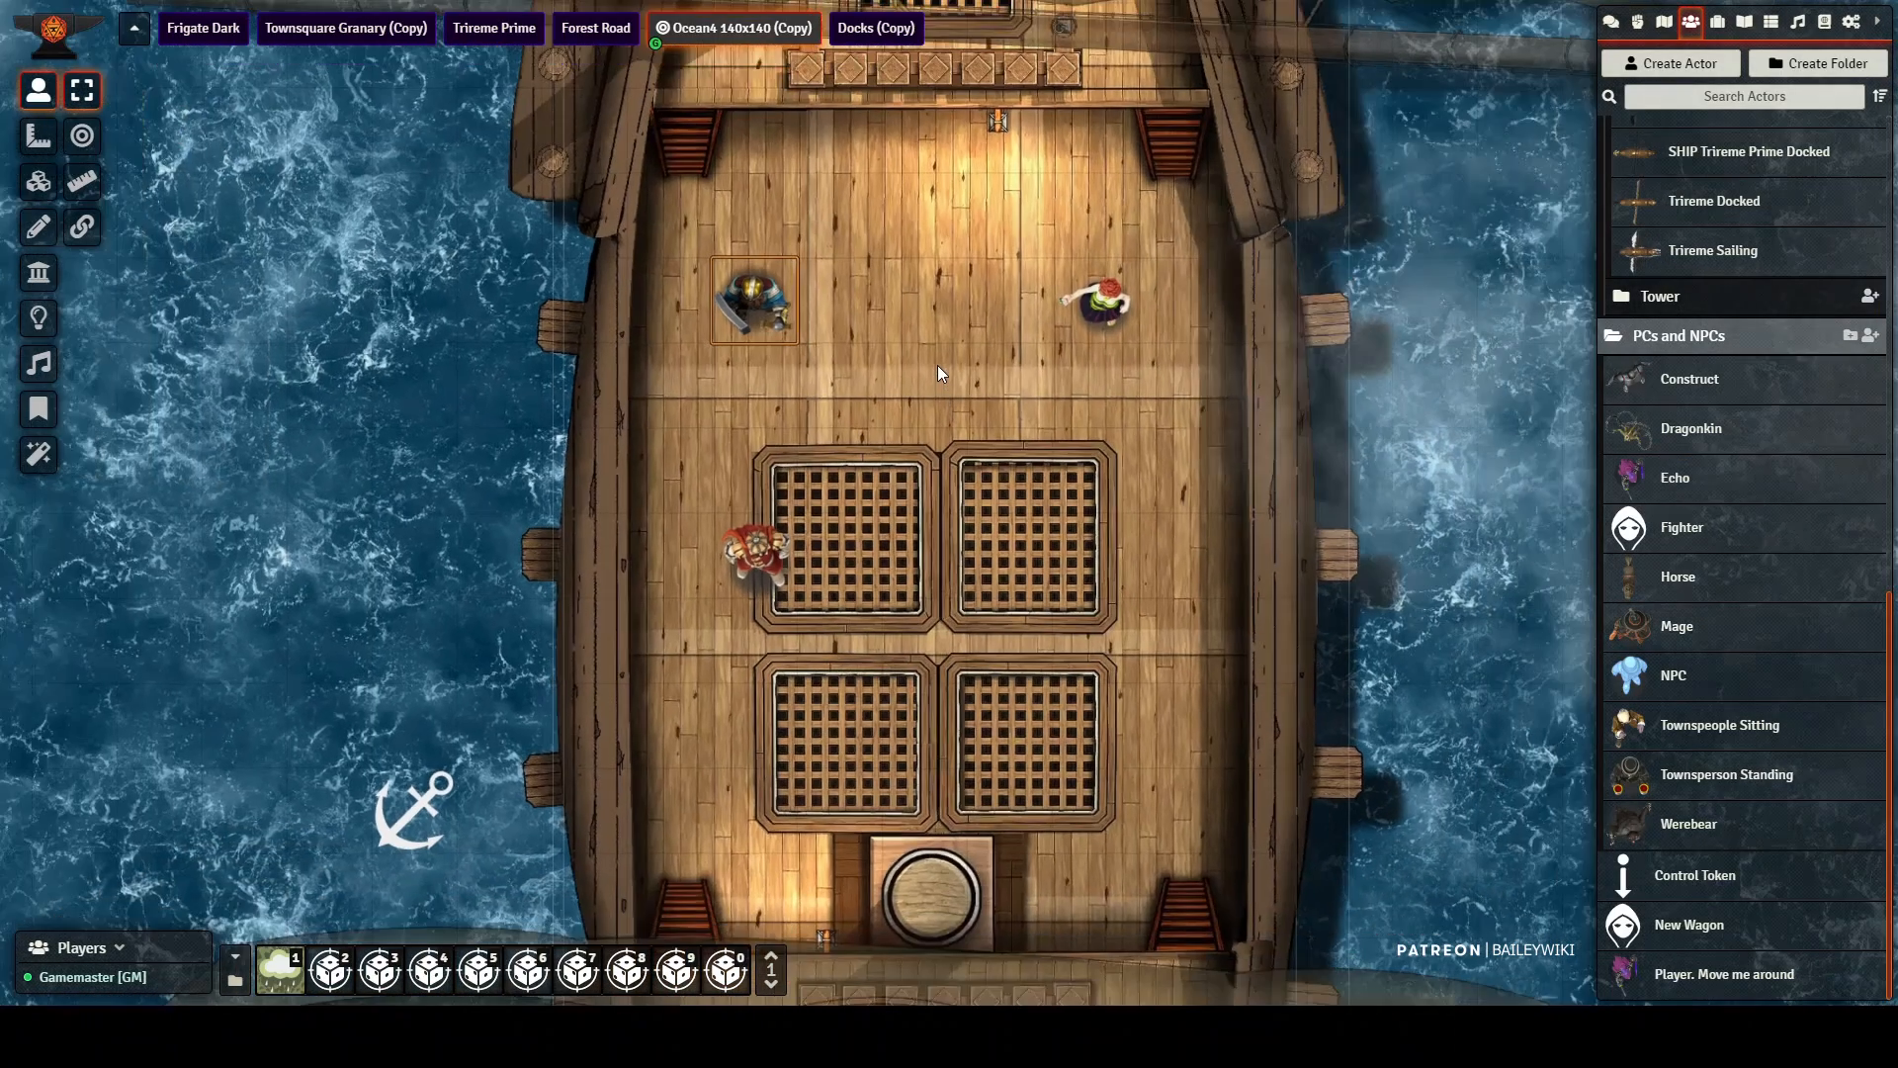
scroll(935, 364, "down", 2)
scroll(930, 362, "down", 10)
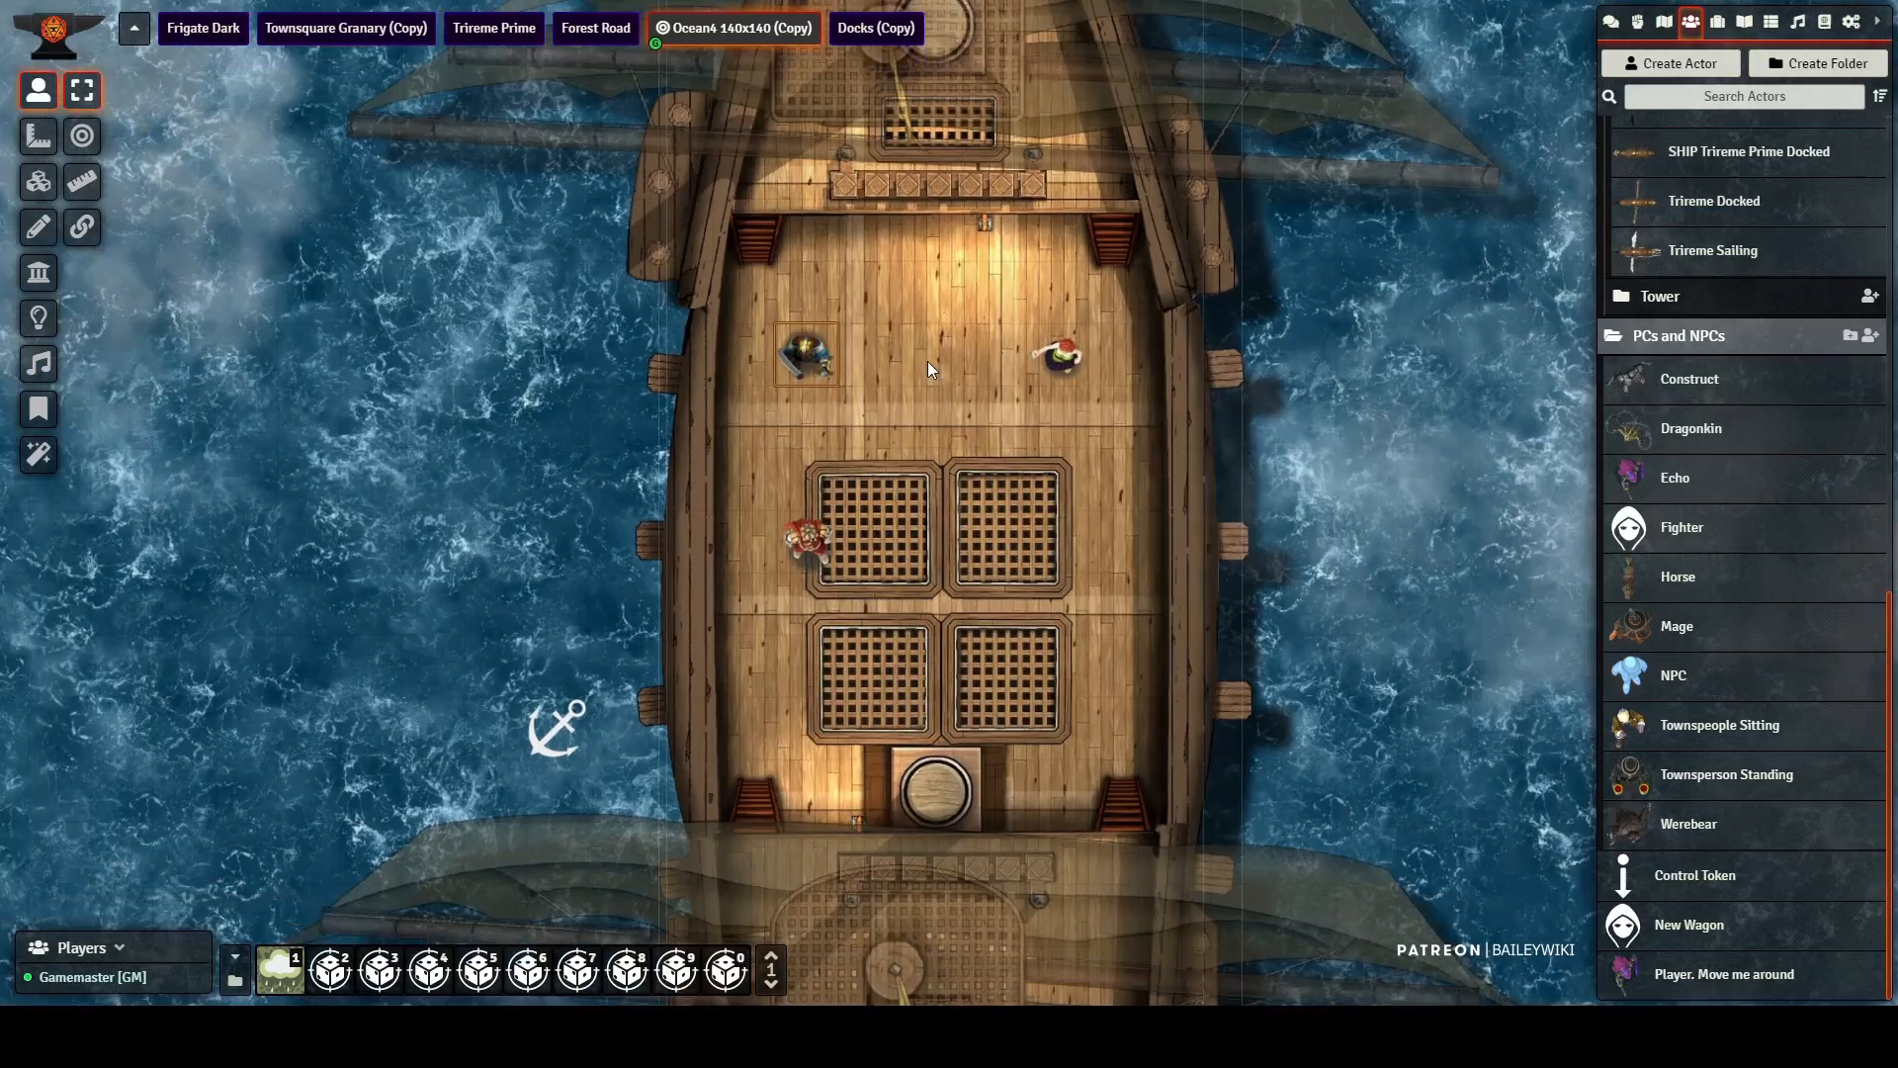
scroll(911, 358, "down", 8)
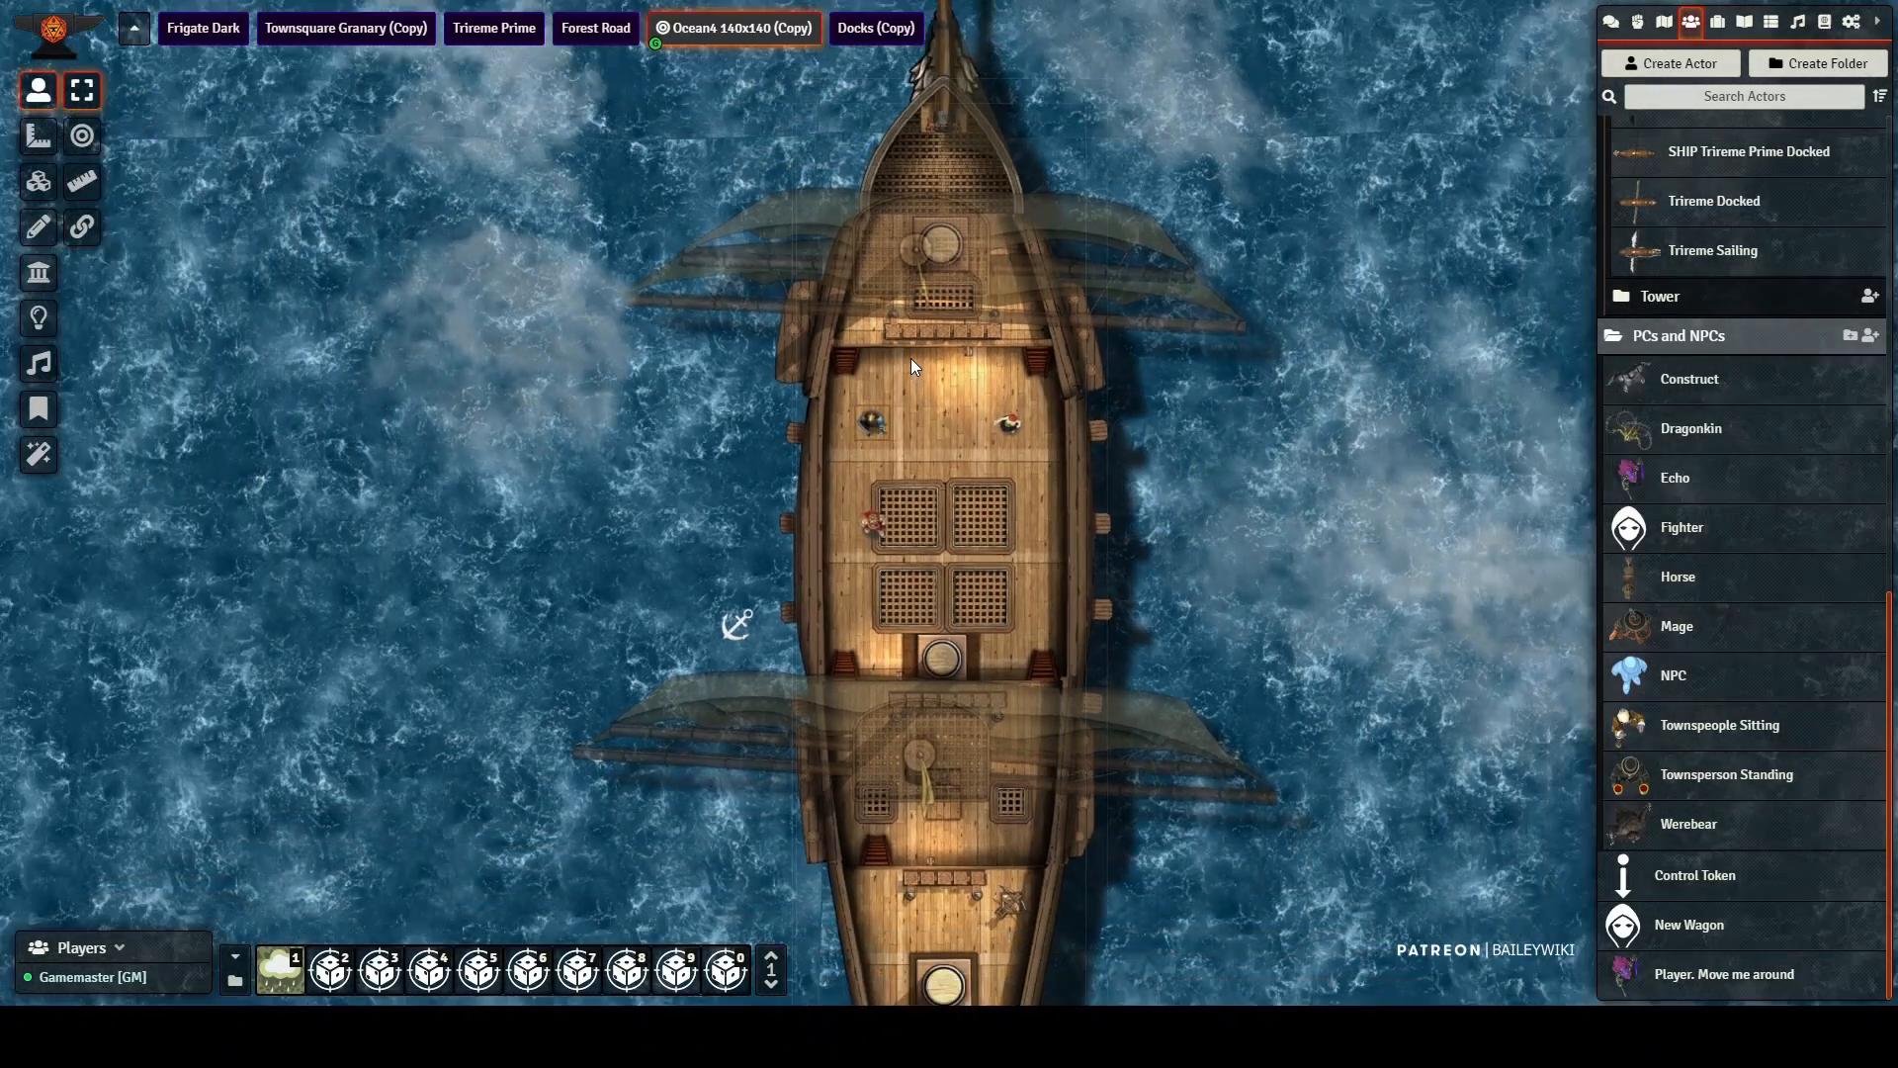
scroll(910, 361, "down", 6)
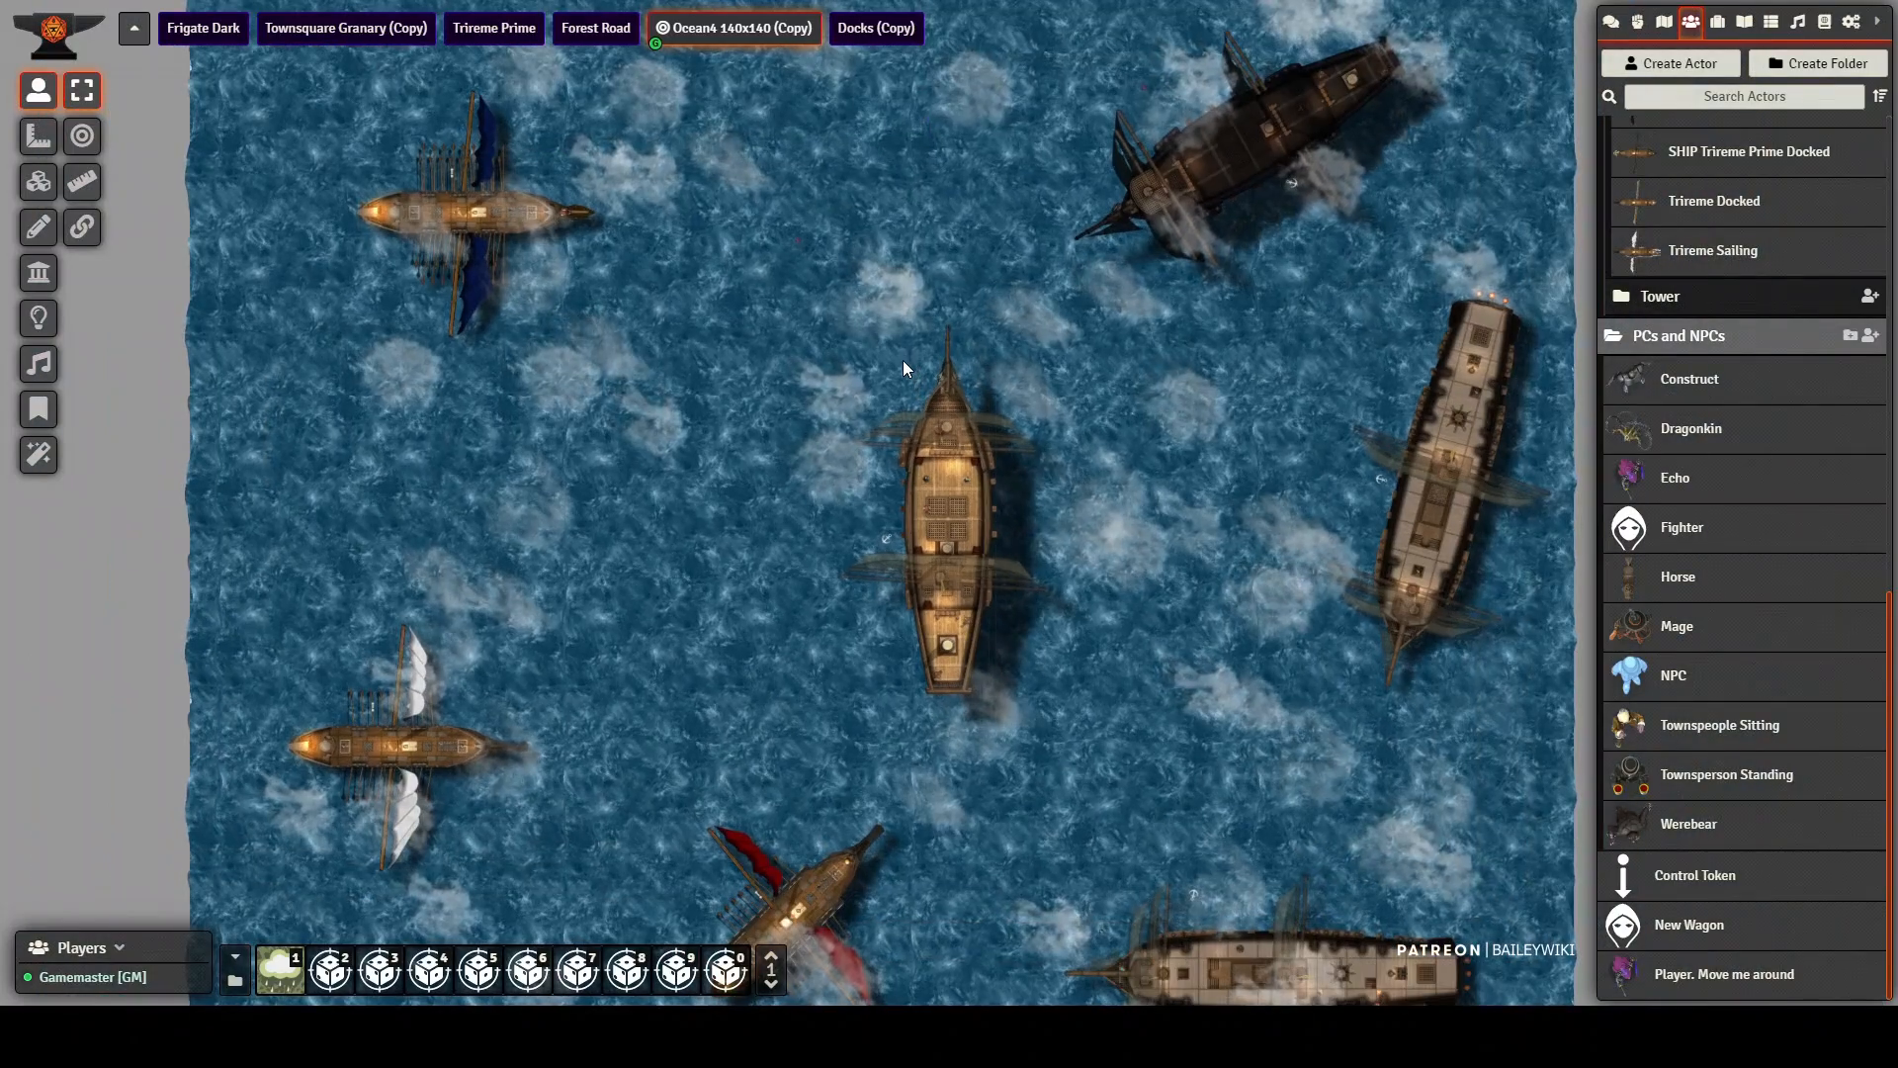
left_click_drag(755, 465, 833, 492)
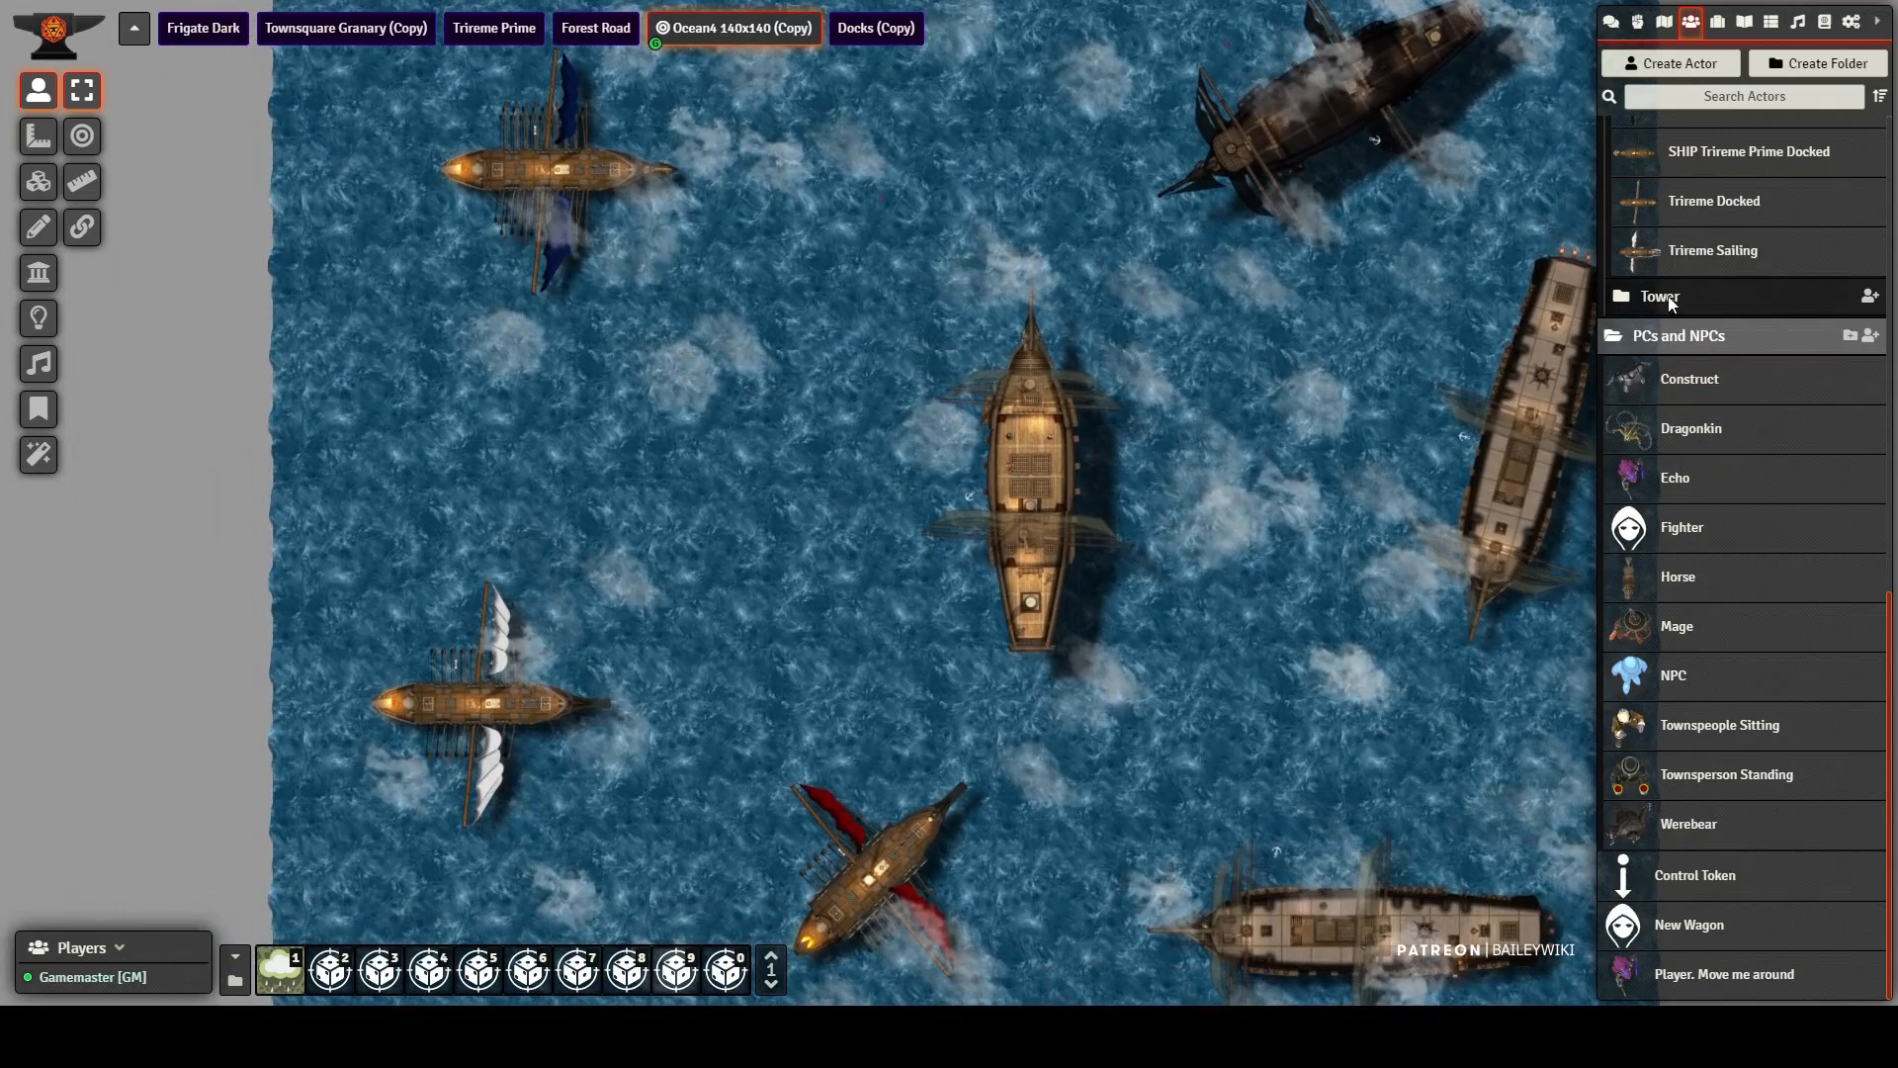
Step: Place a SHIP Trireme Beta between the blue-sailed and white-sailed triremes and shift it slightly east with its control token
scroll(1723, 253, "up", 10)
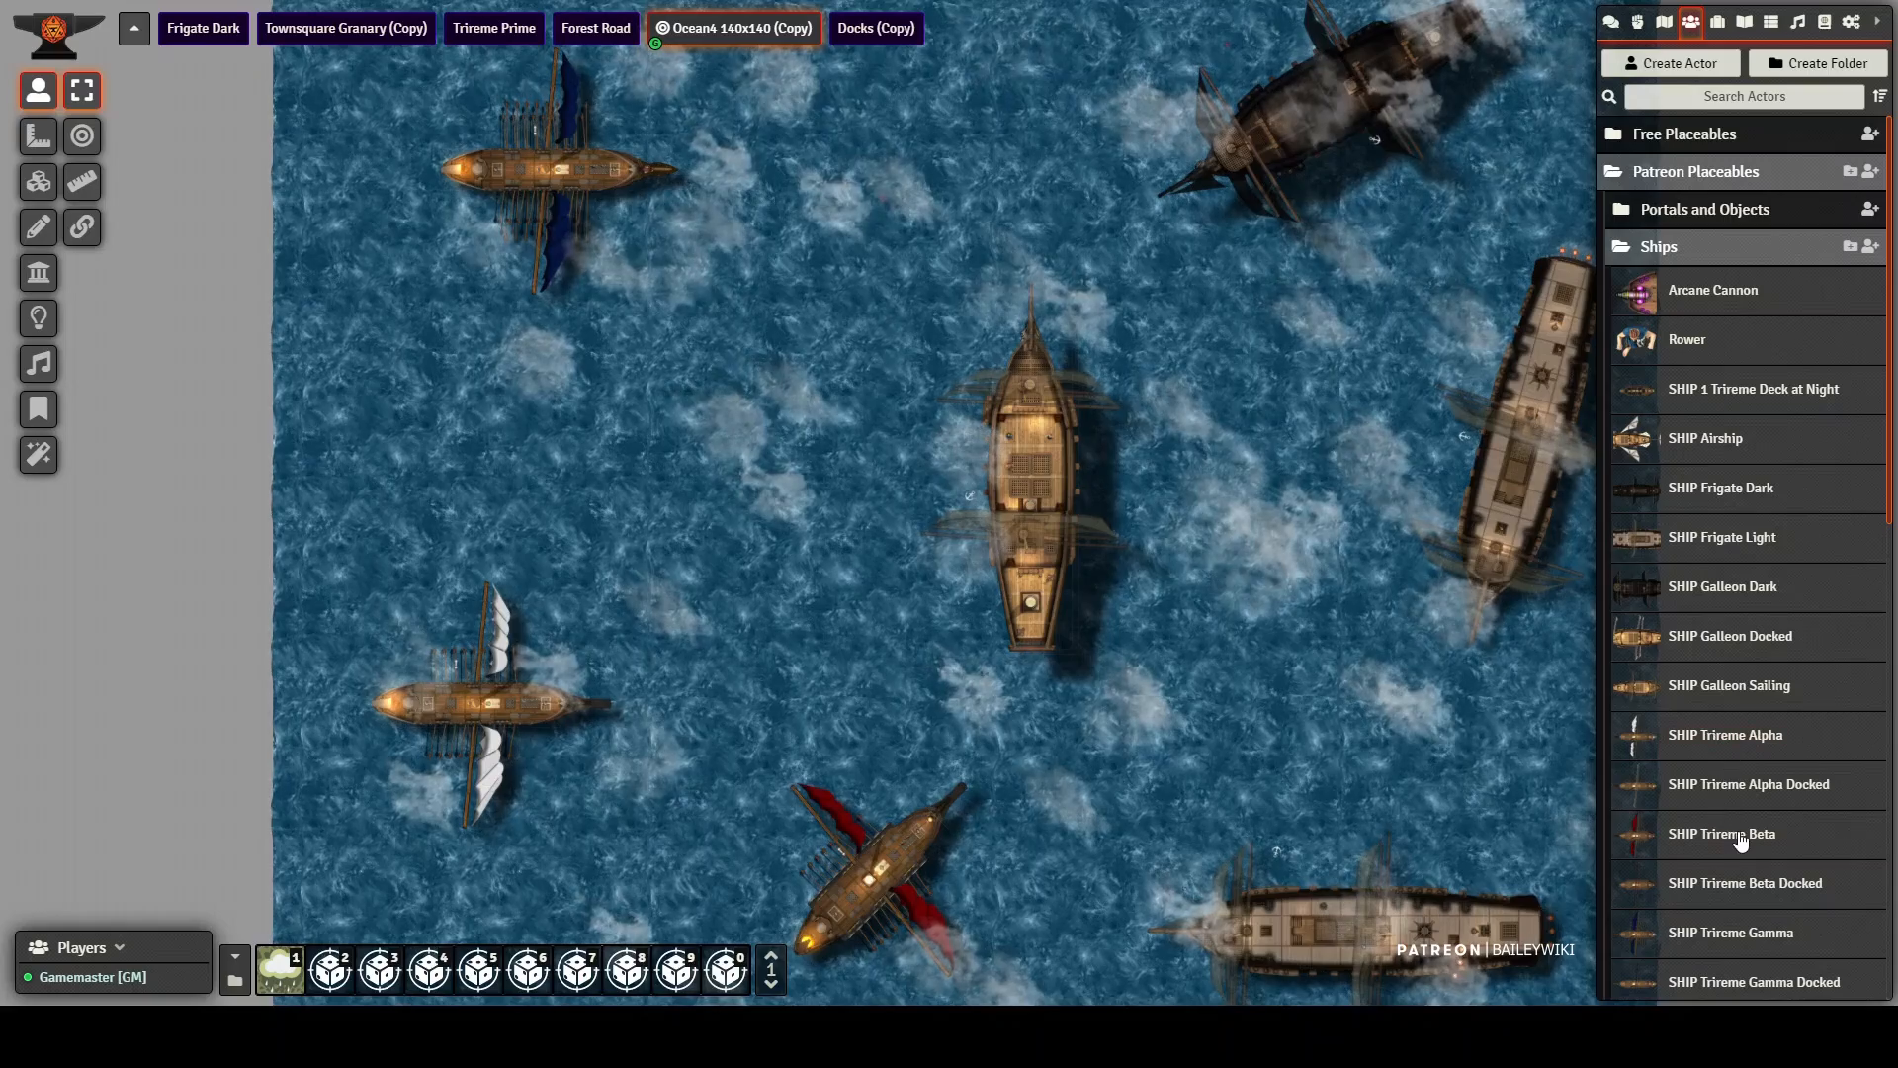
left_click_drag(559, 441, 568, 437)
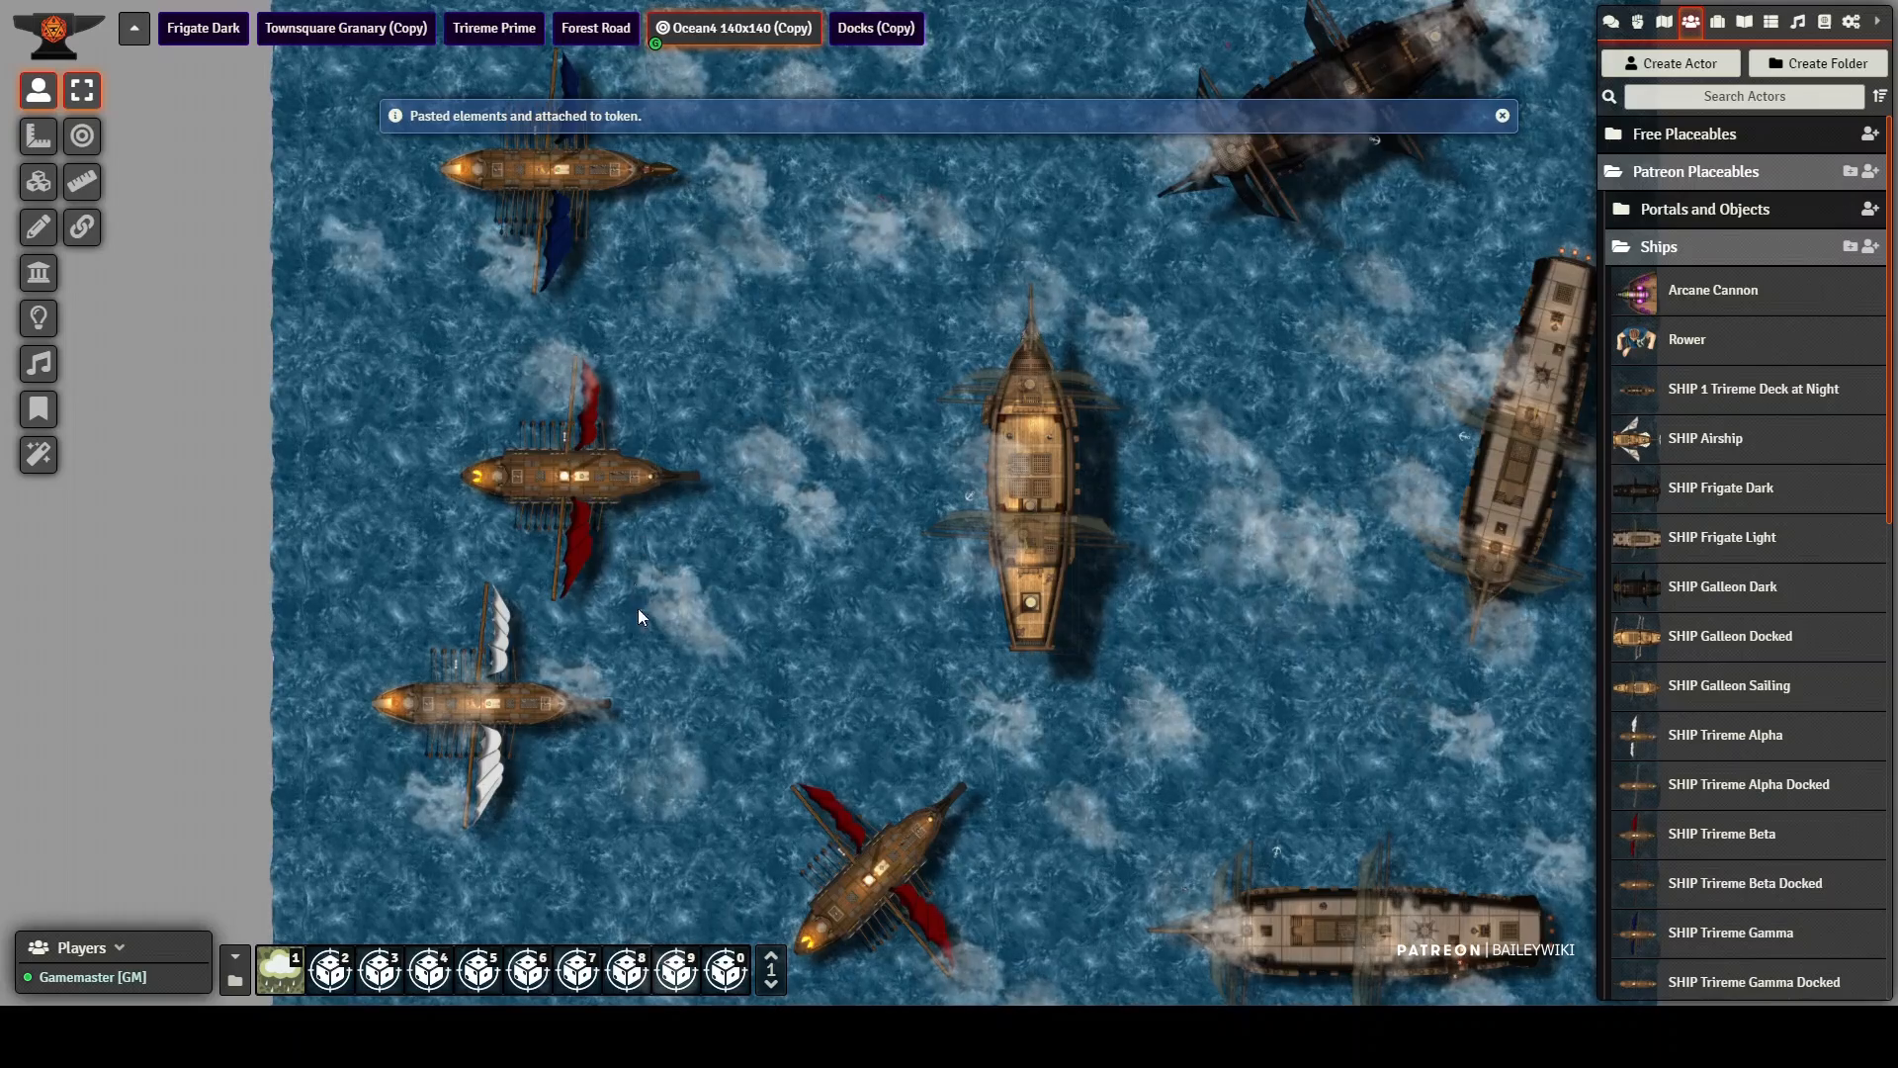
left_click_drag(860, 591, 1056, 613)
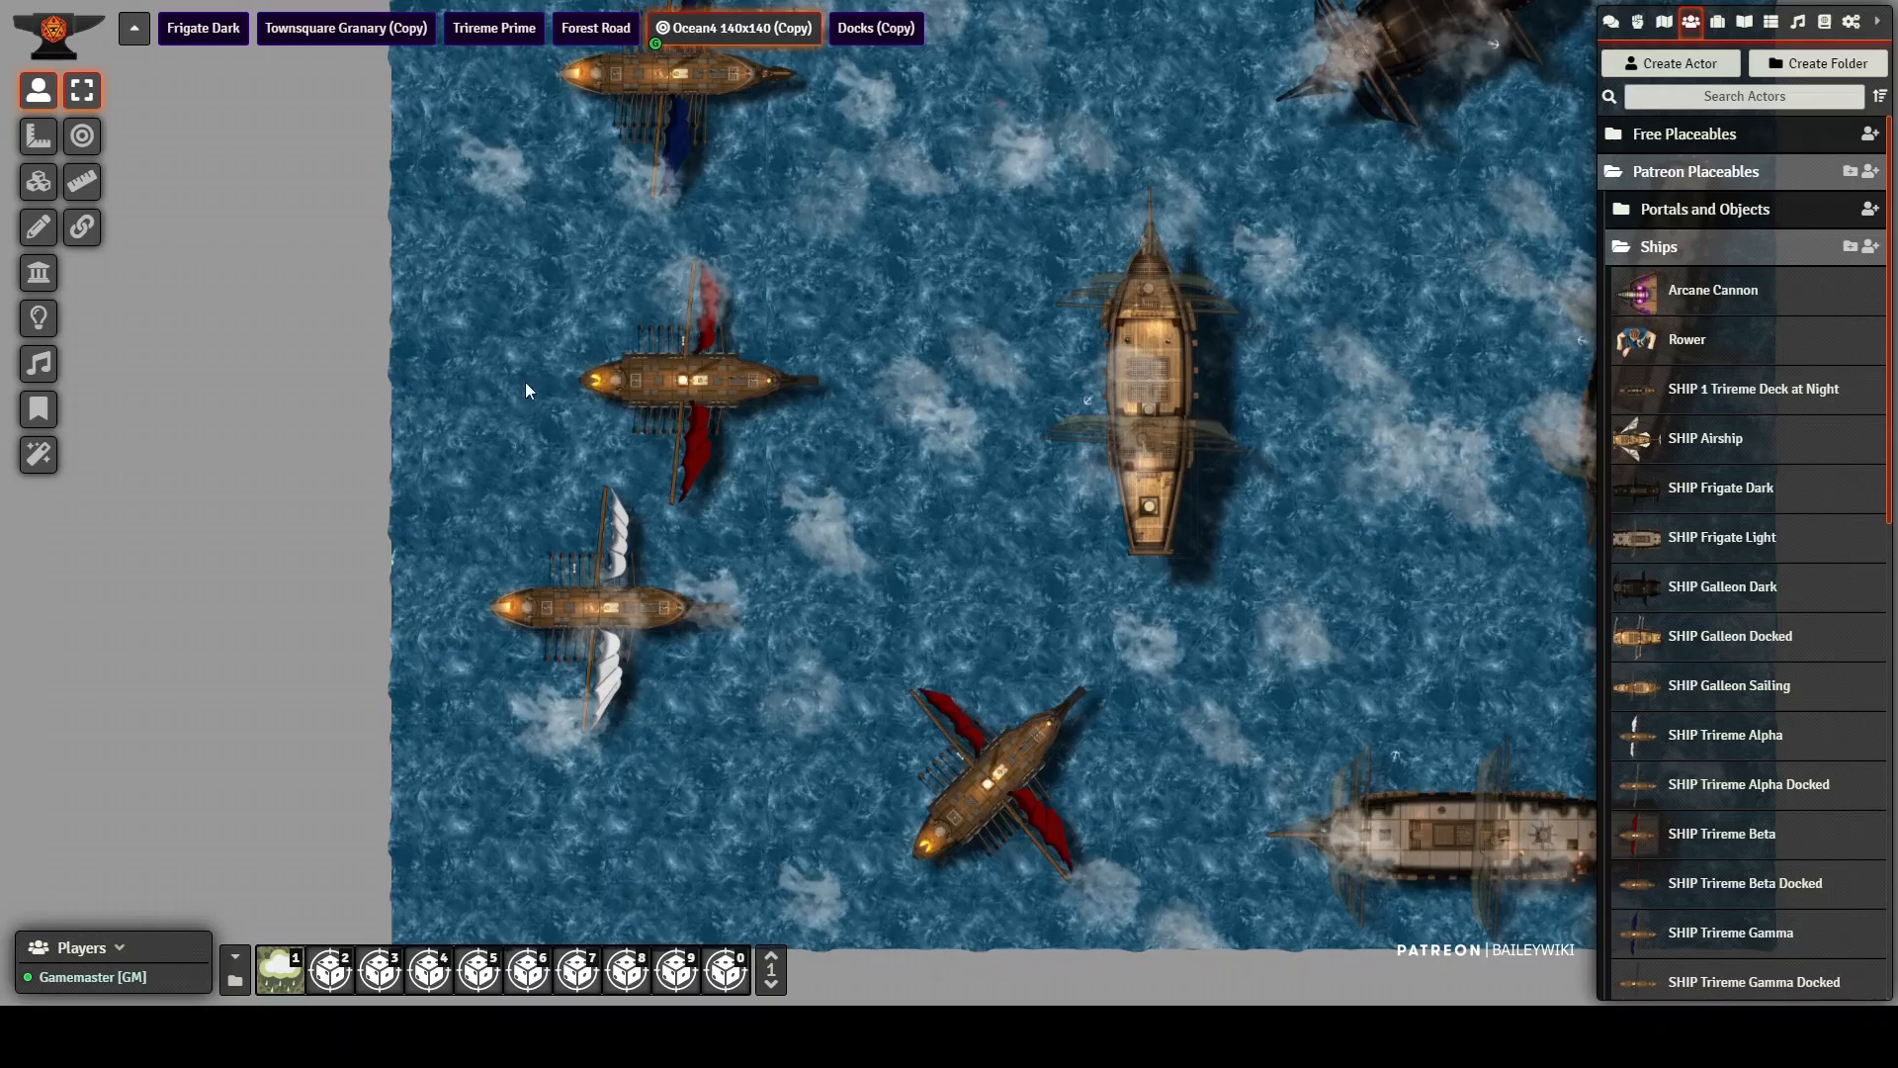
scroll(528, 374, "up", 10)
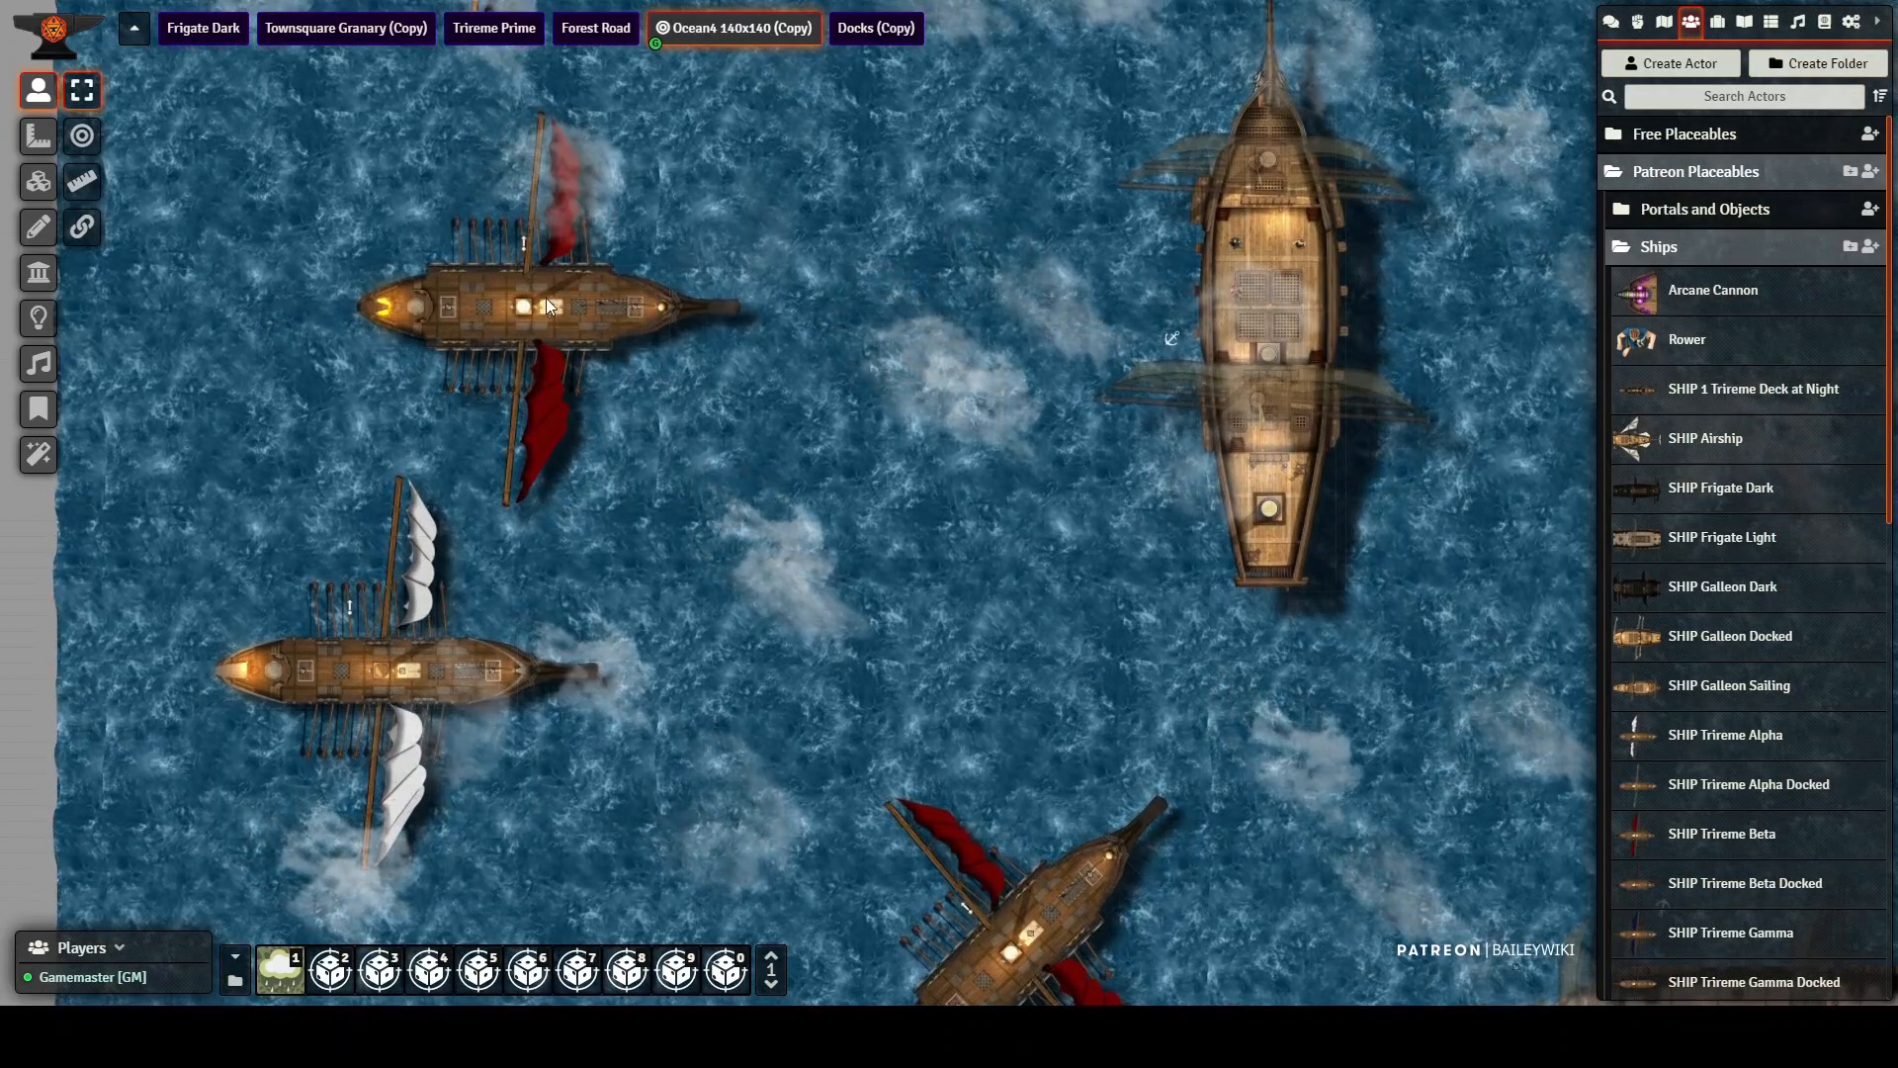
scroll(502, 275, "up", 1)
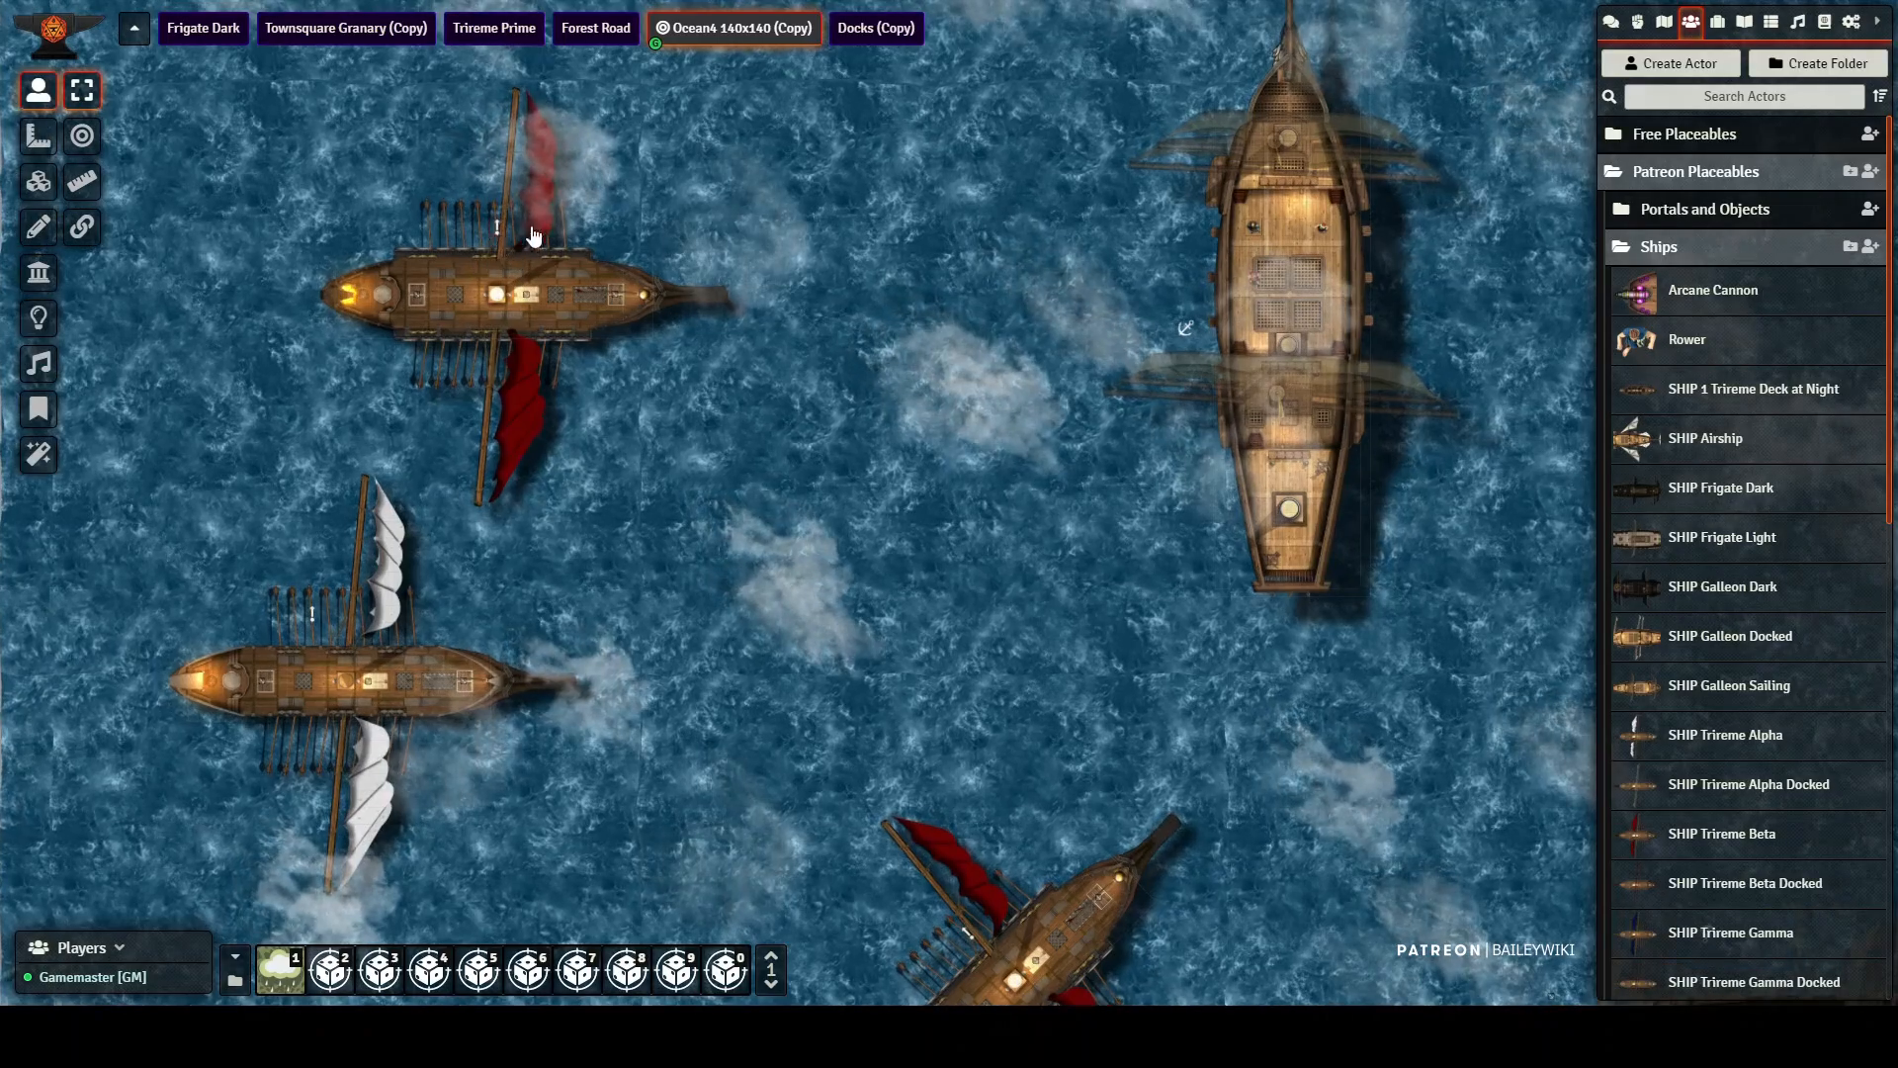
left_click_drag(532, 236, 616, 233)
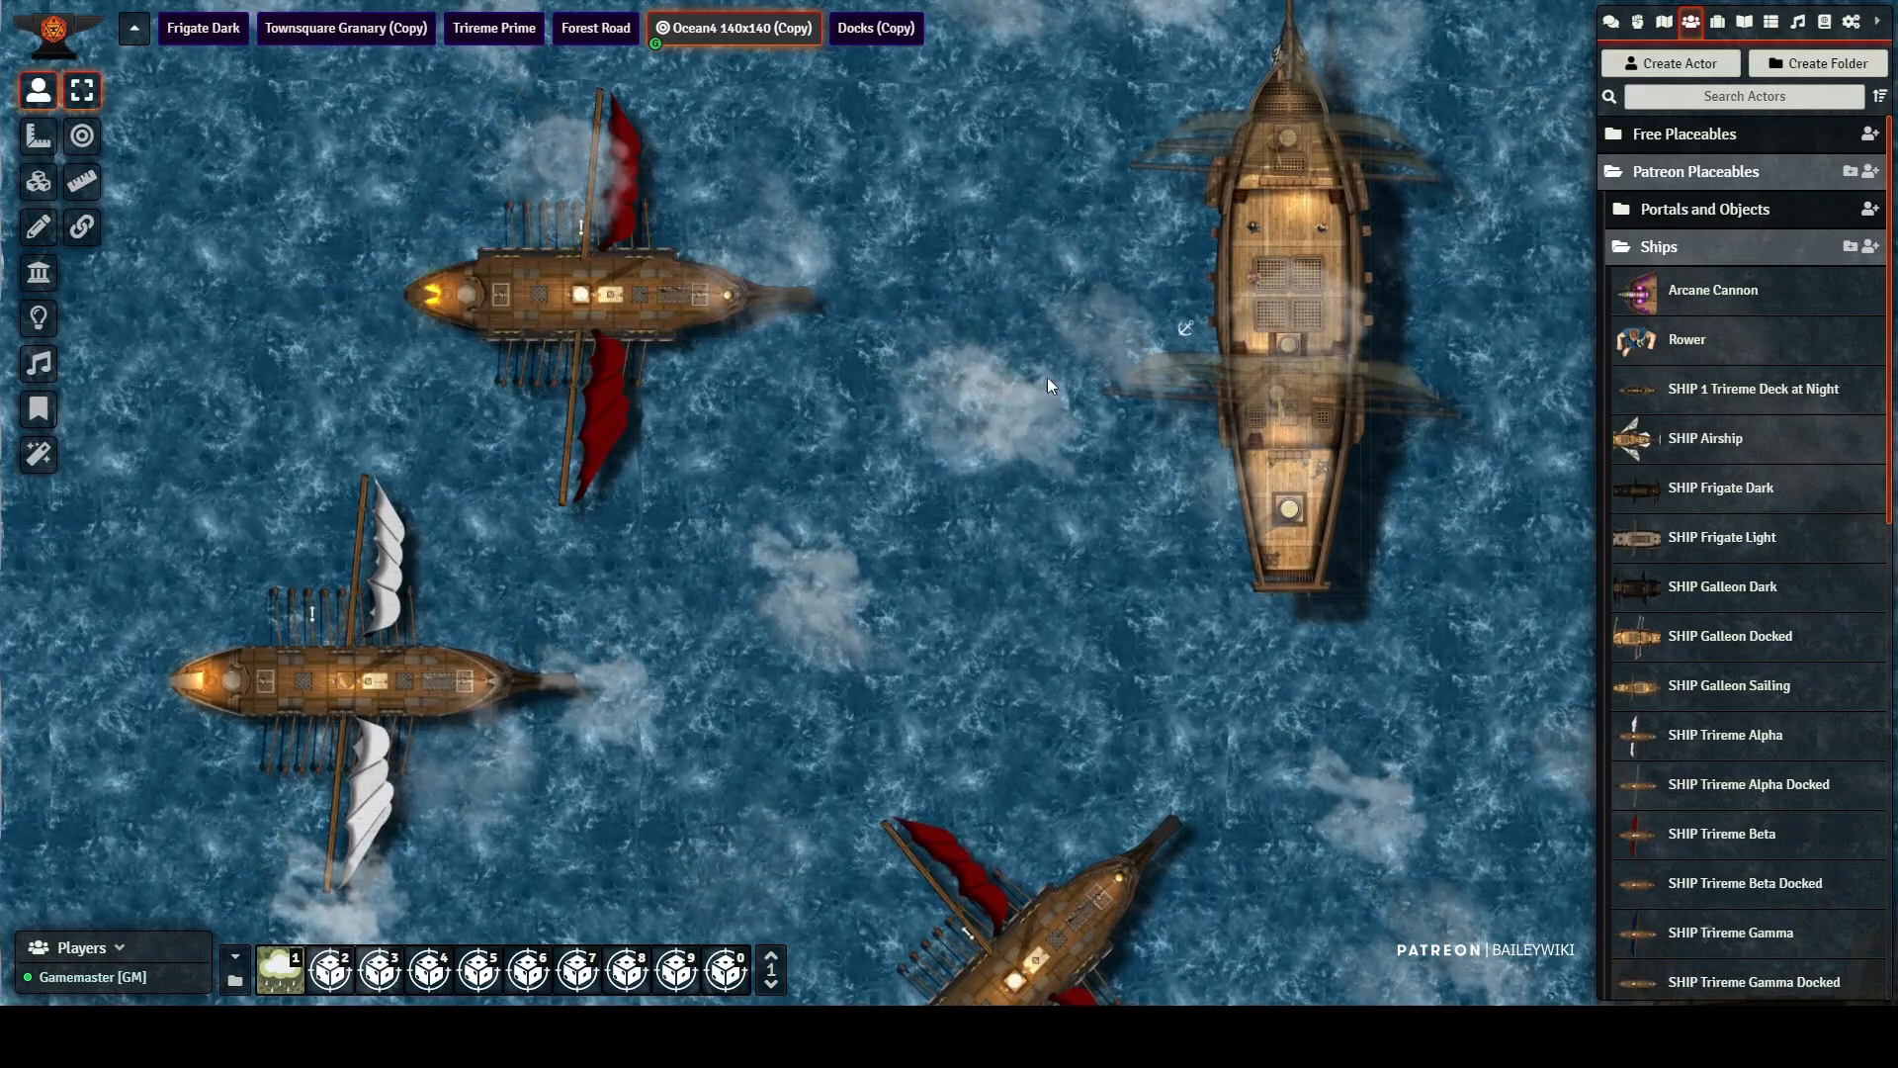
Step: Move the large central ship and the characters aboard it northward with its anchor token
scroll(1473, 242, "up", 2)
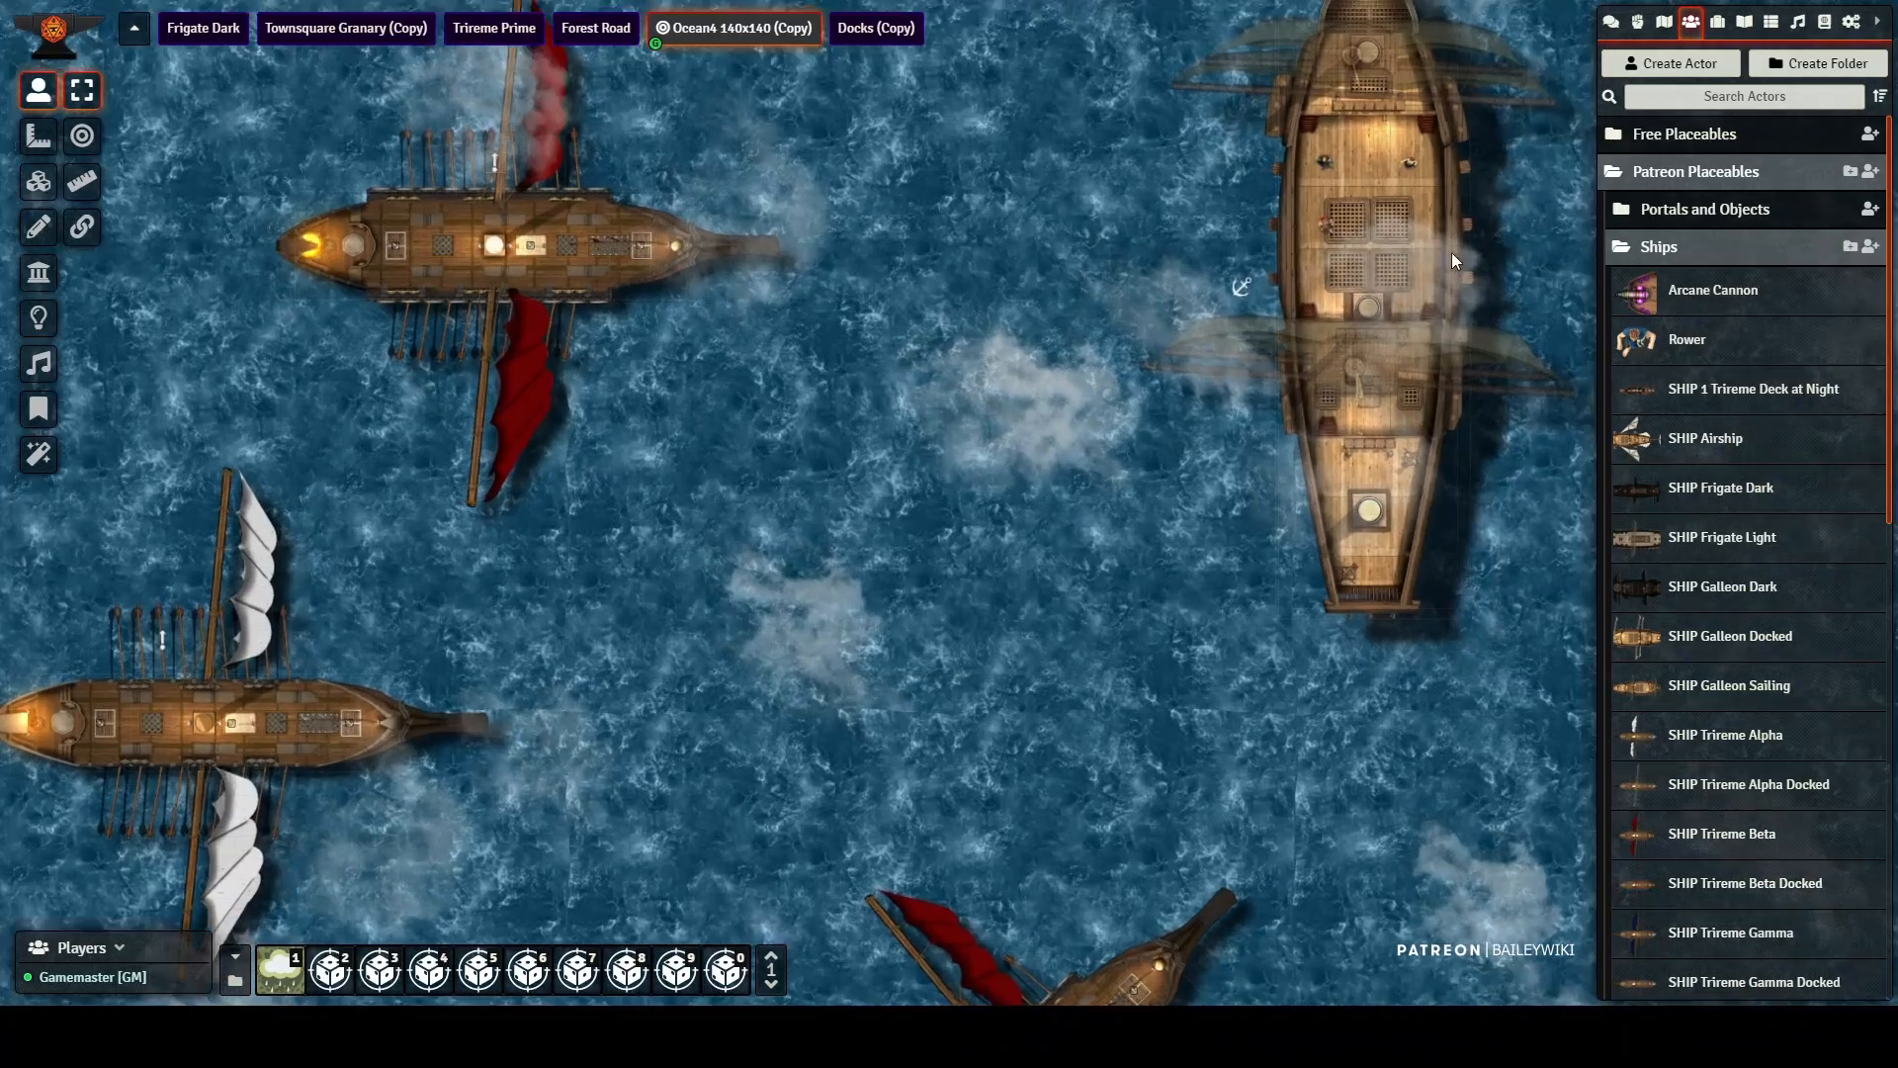
scroll(1451, 252, "up", 2)
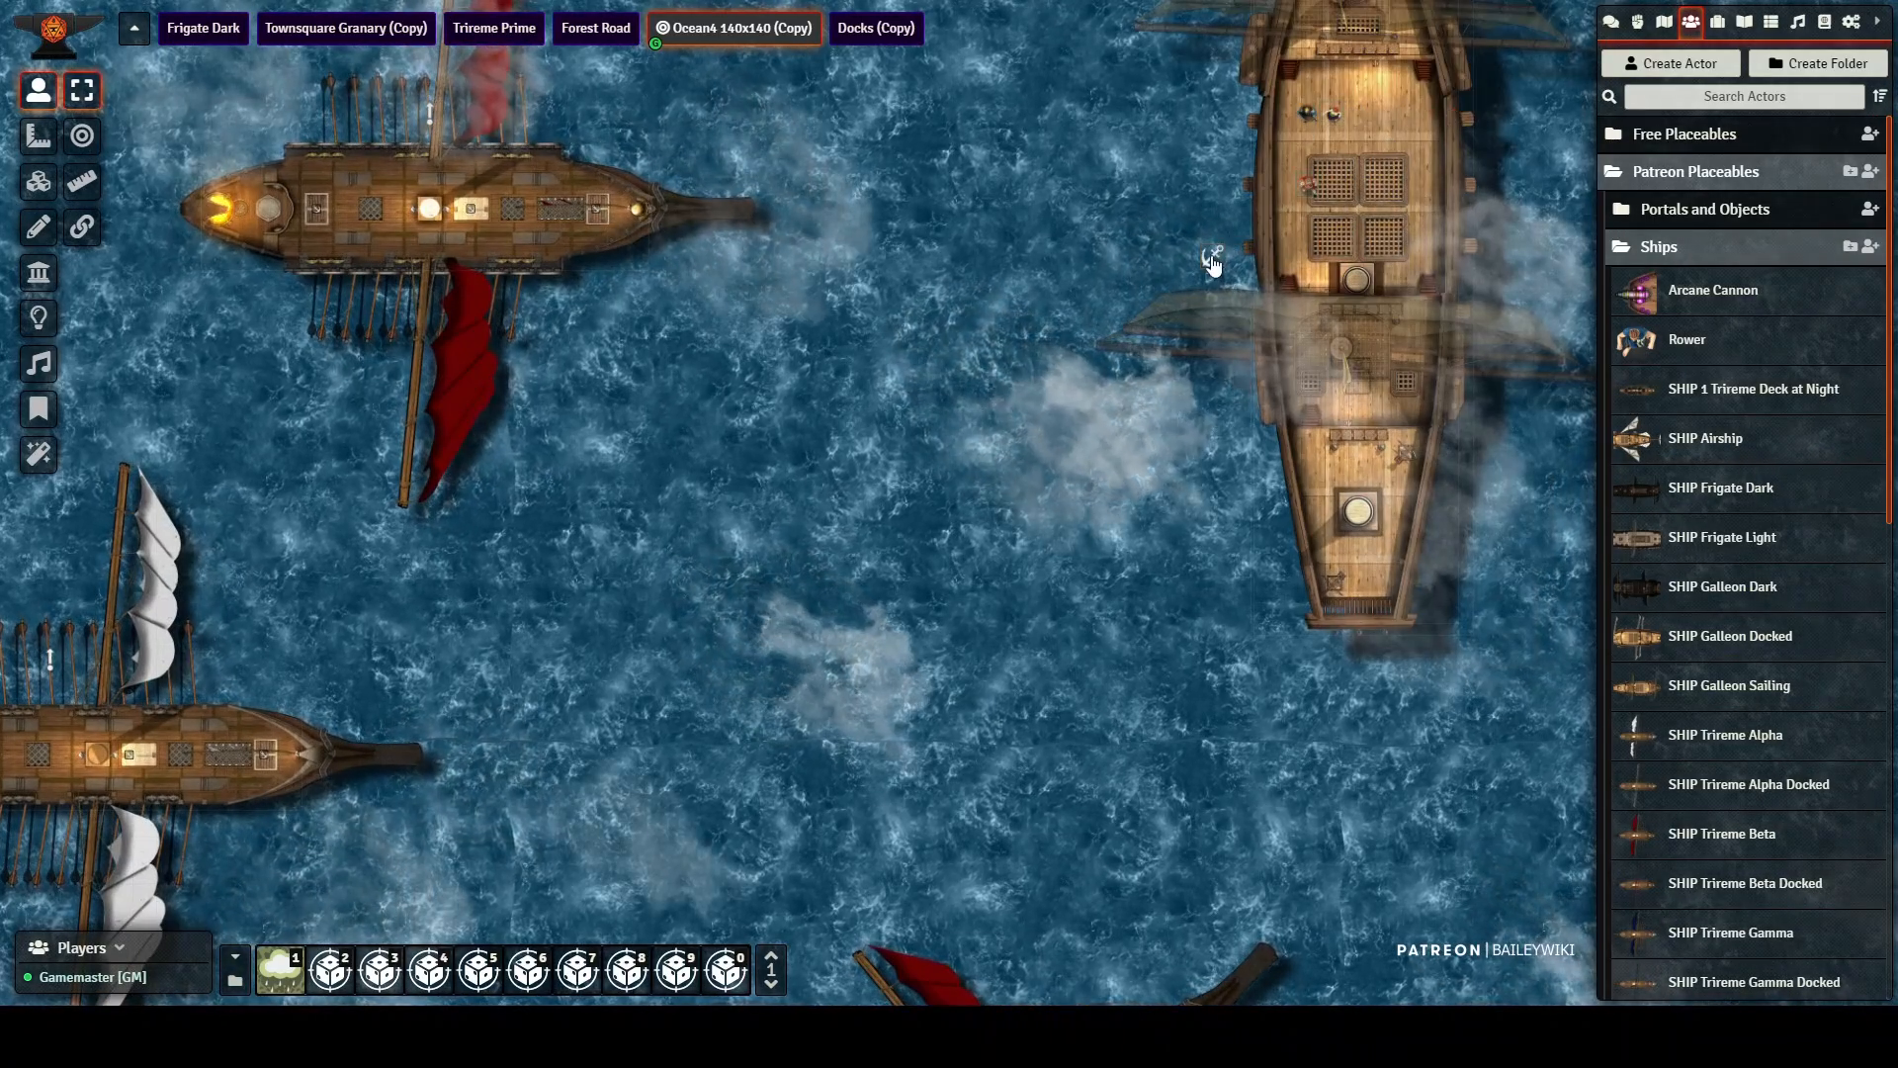
left_click_drag(1212, 265, 1234, 148)
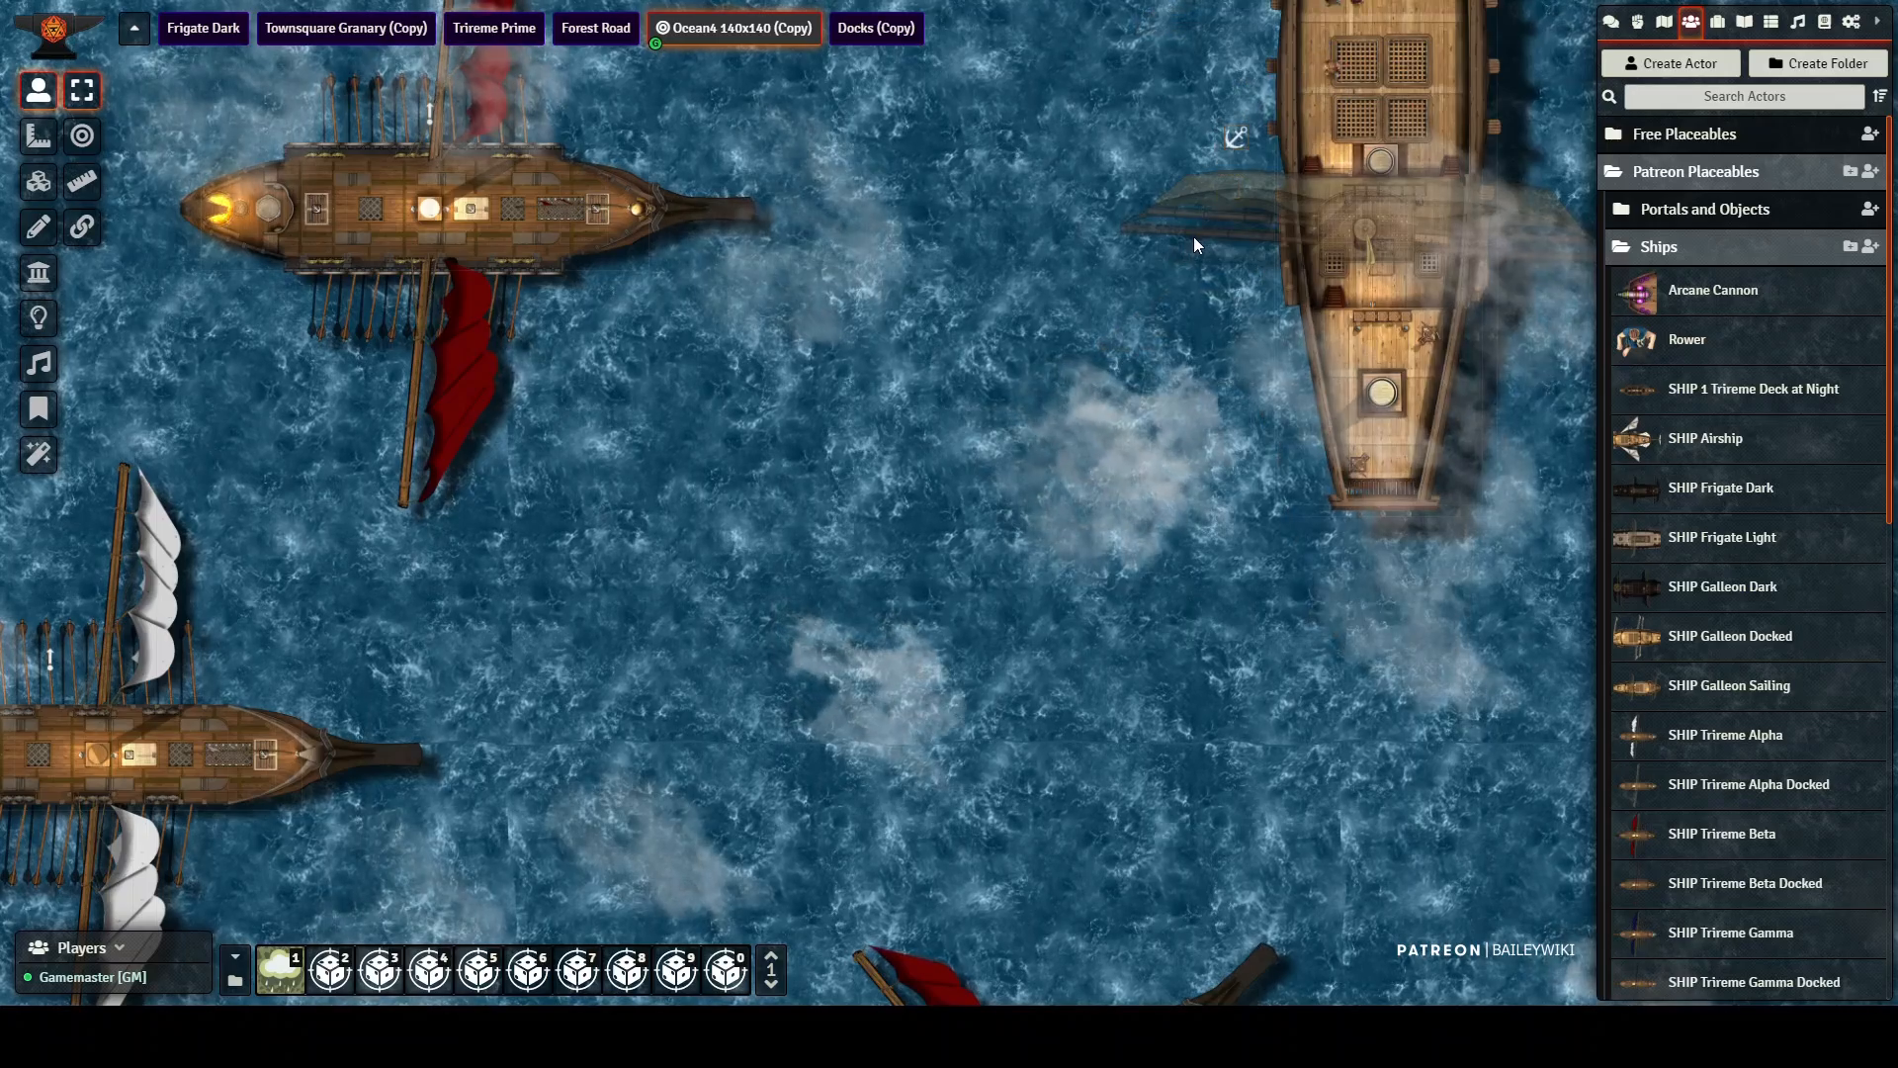
Step: Place a second dark ship in the open water between the blue-sailed trireme and the existing dark ship
left_click_drag(1195, 238, 897, 727)
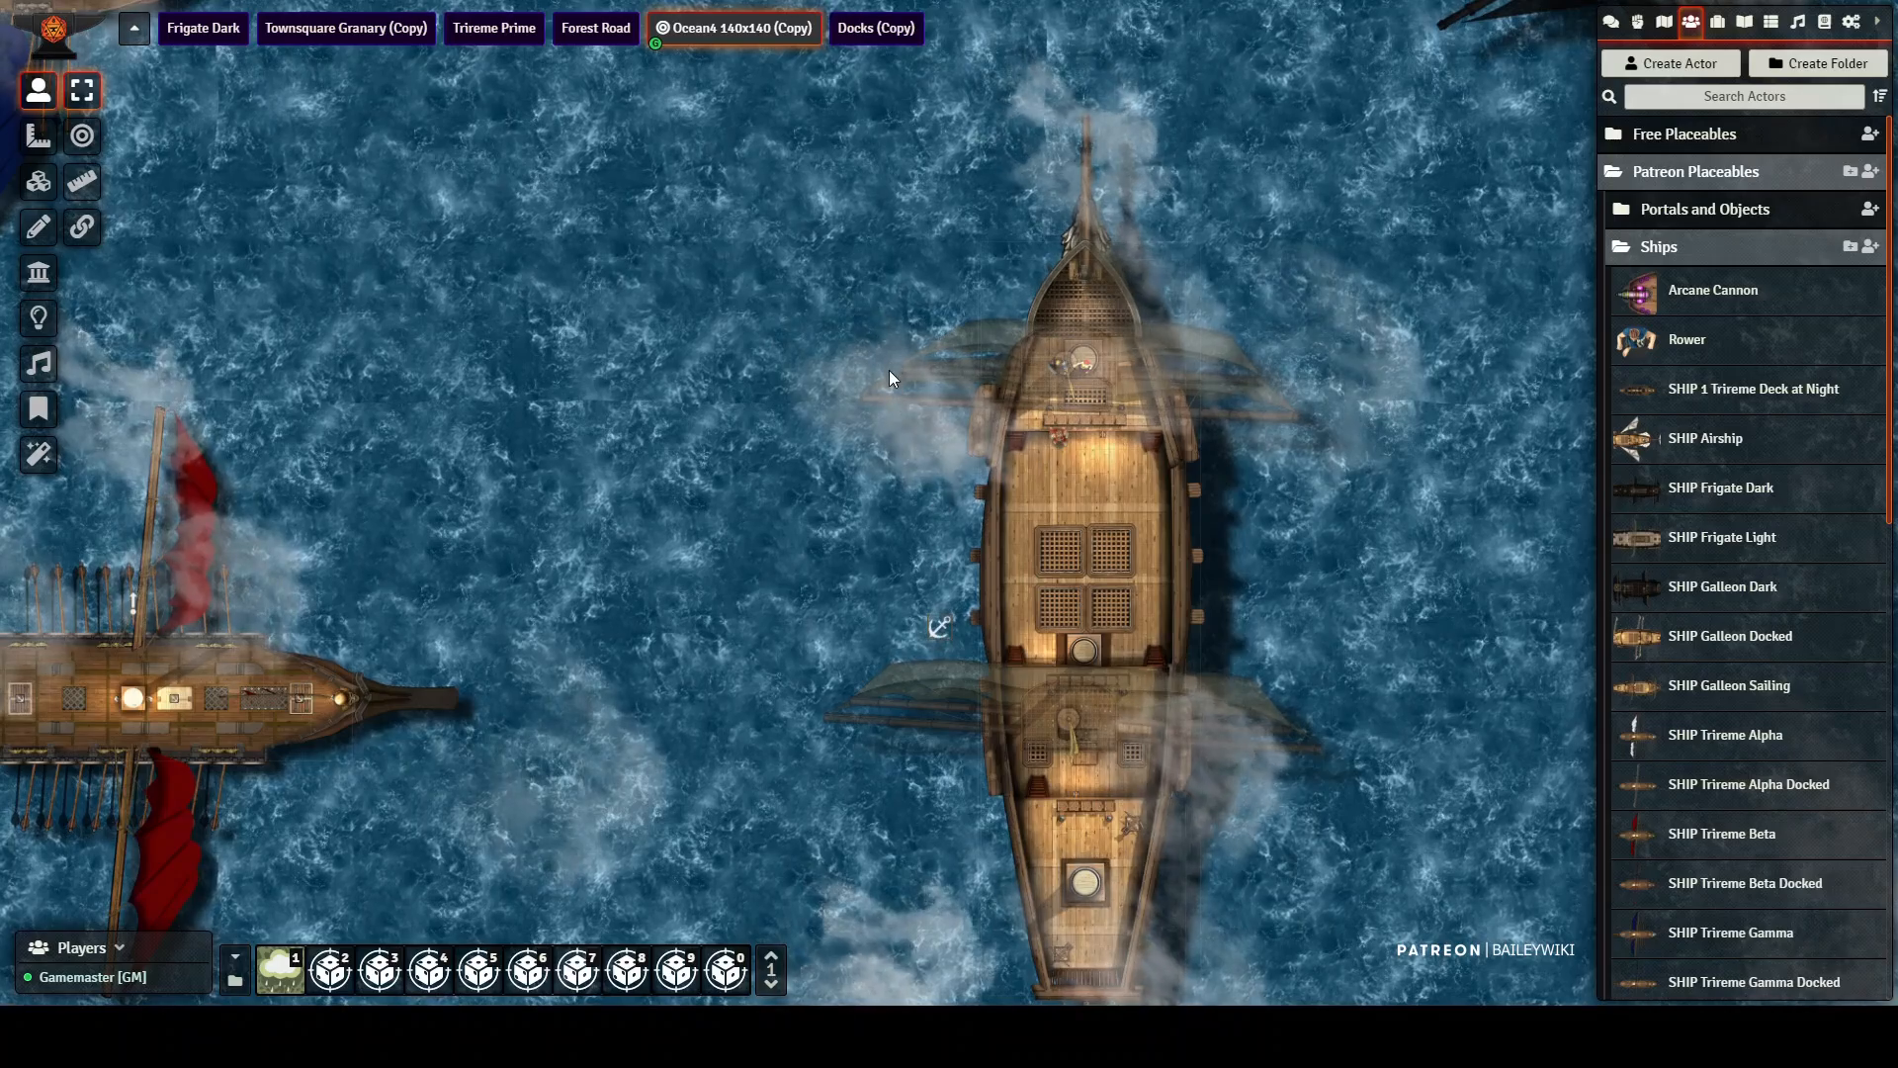
scroll(887, 367, "down", 7)
left_click_drag(861, 284, 758, 804)
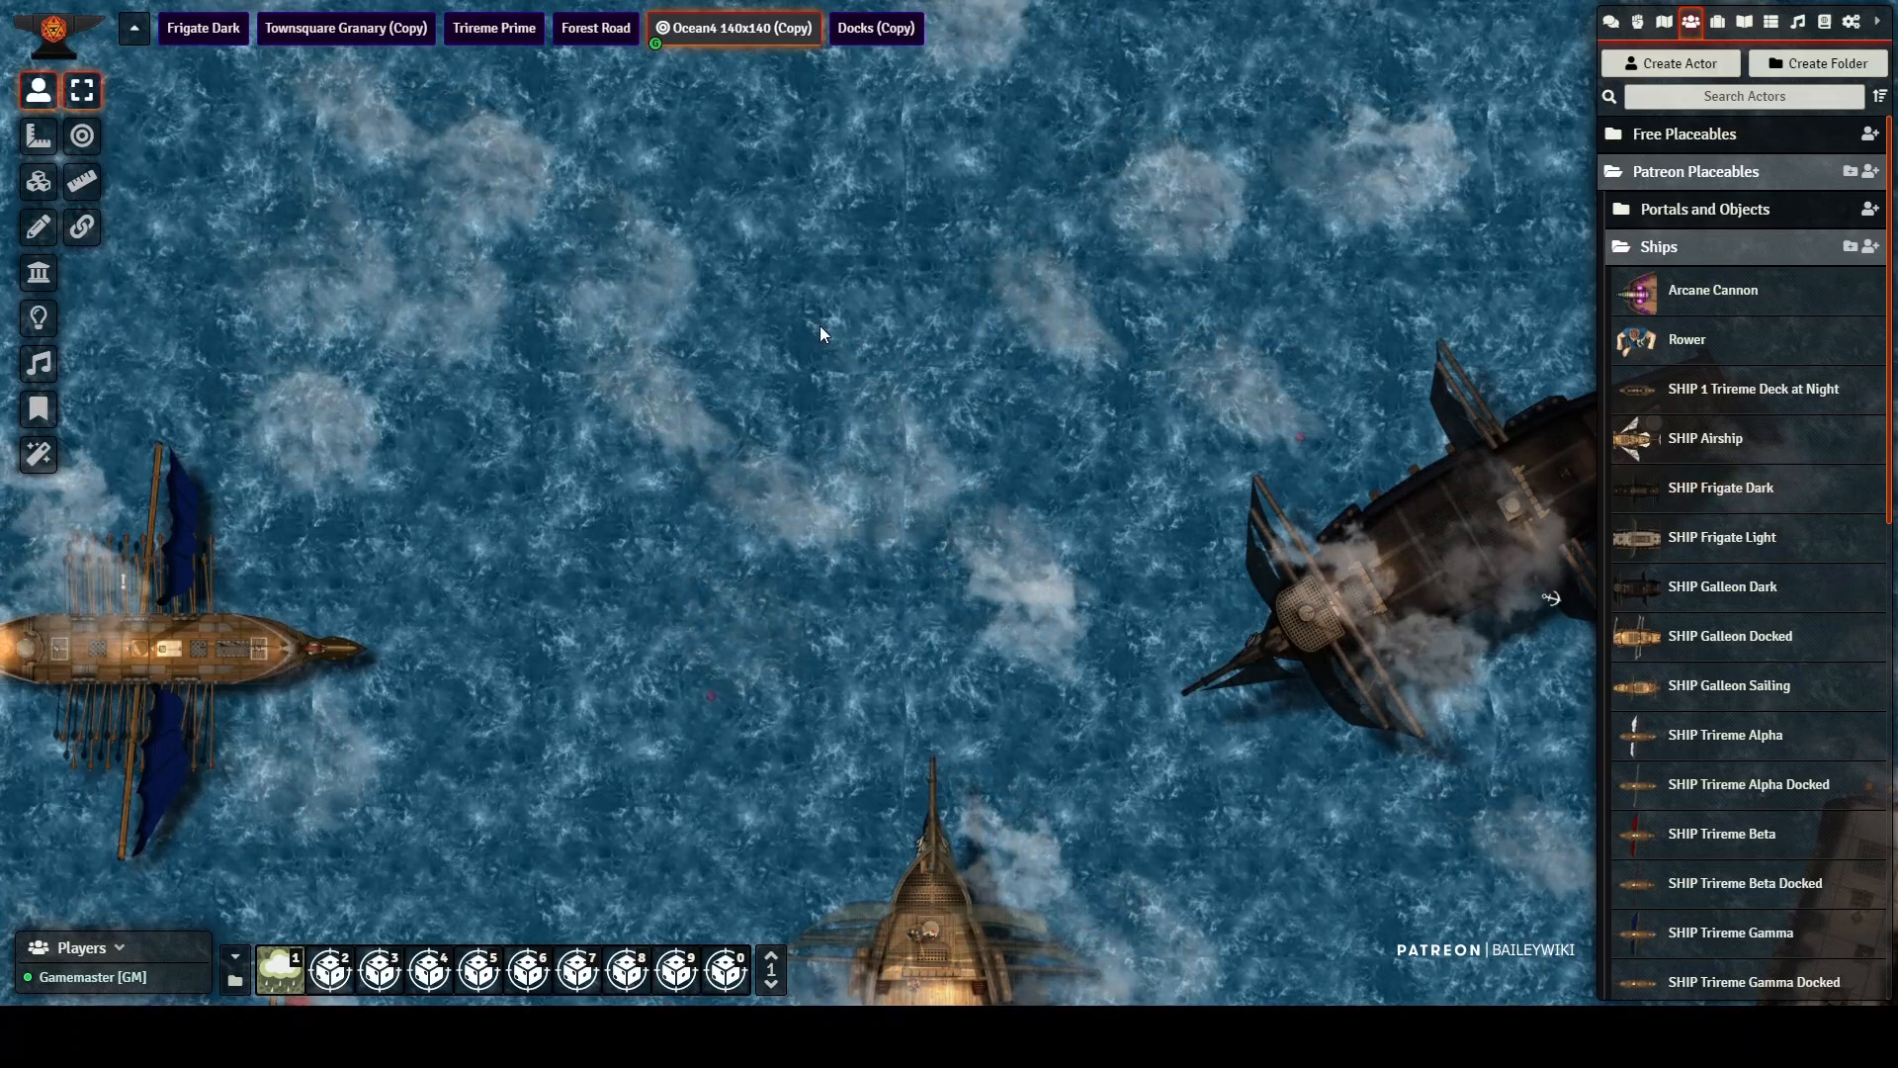
key("ctrl+v")
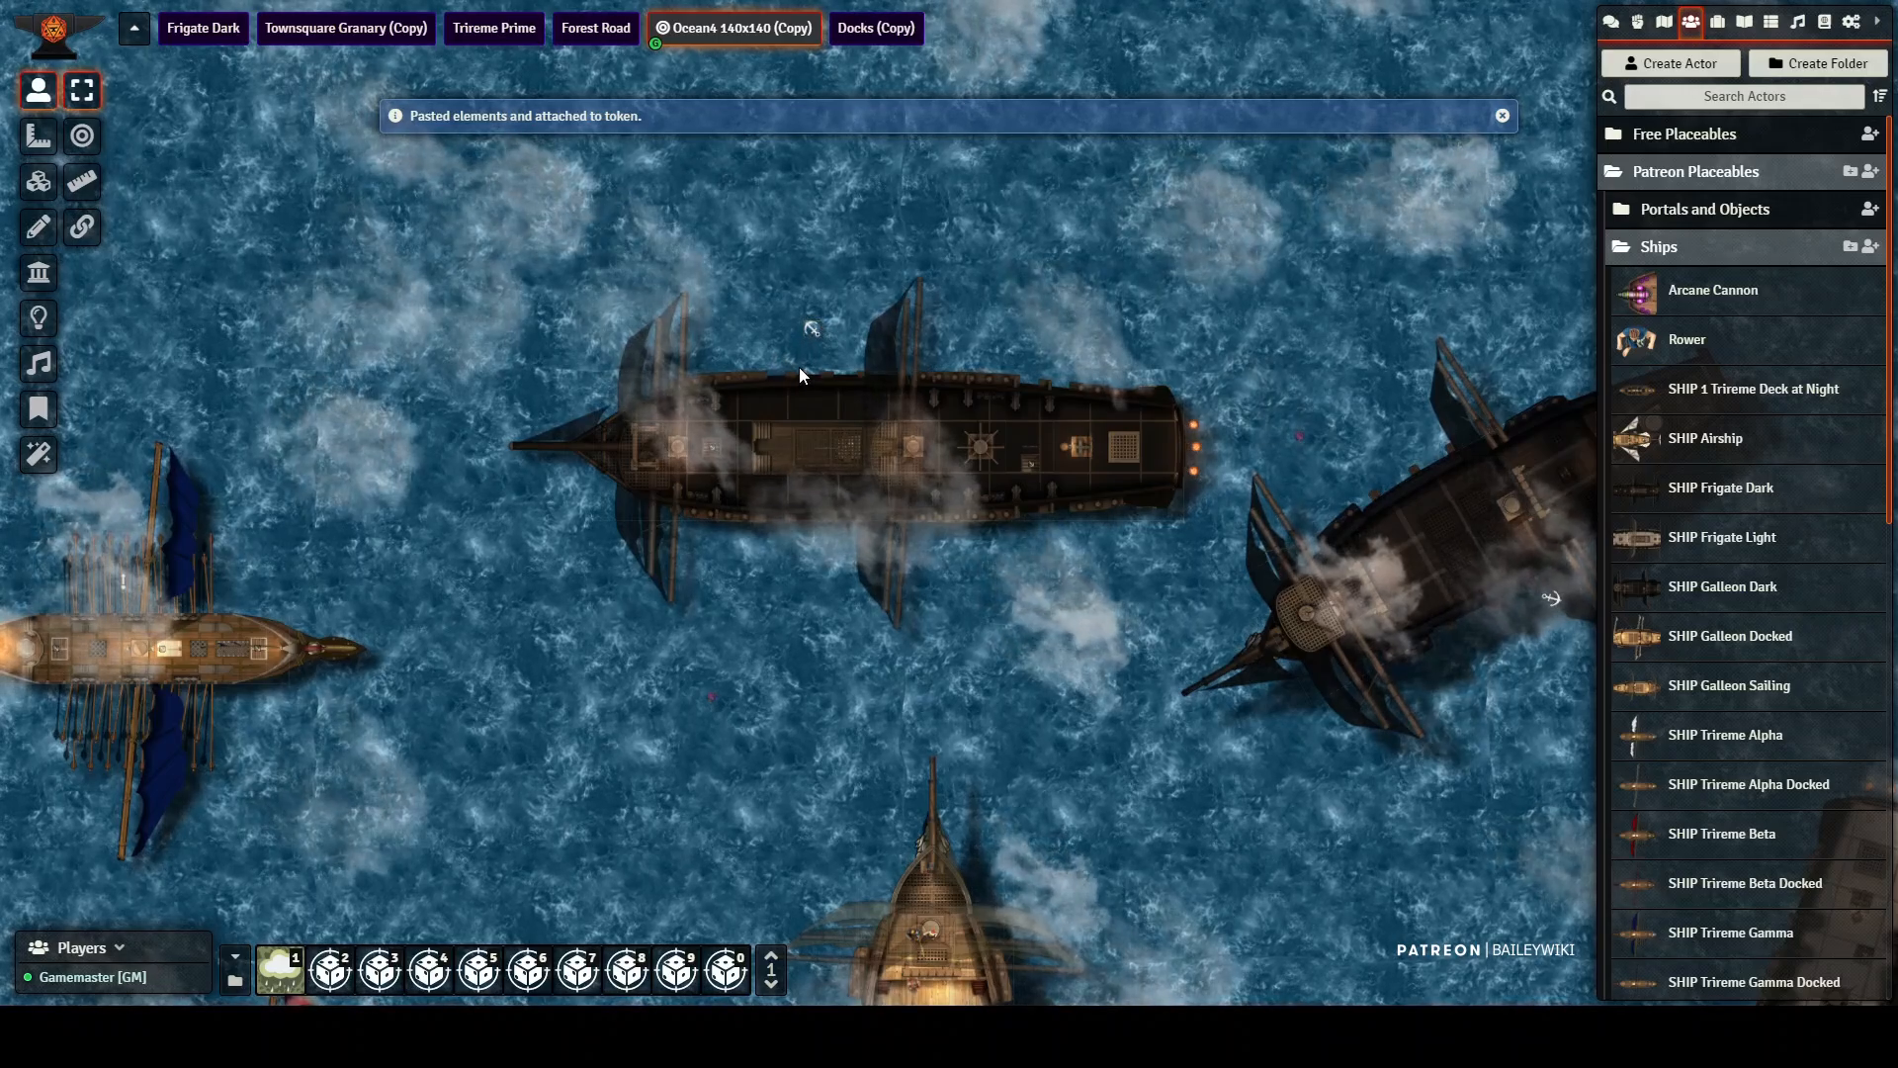
Step: Rotate the newly placed dark ship with its anchor token until its bow points south toward the large central ship
scroll(800, 368, "down", 1, "shift")
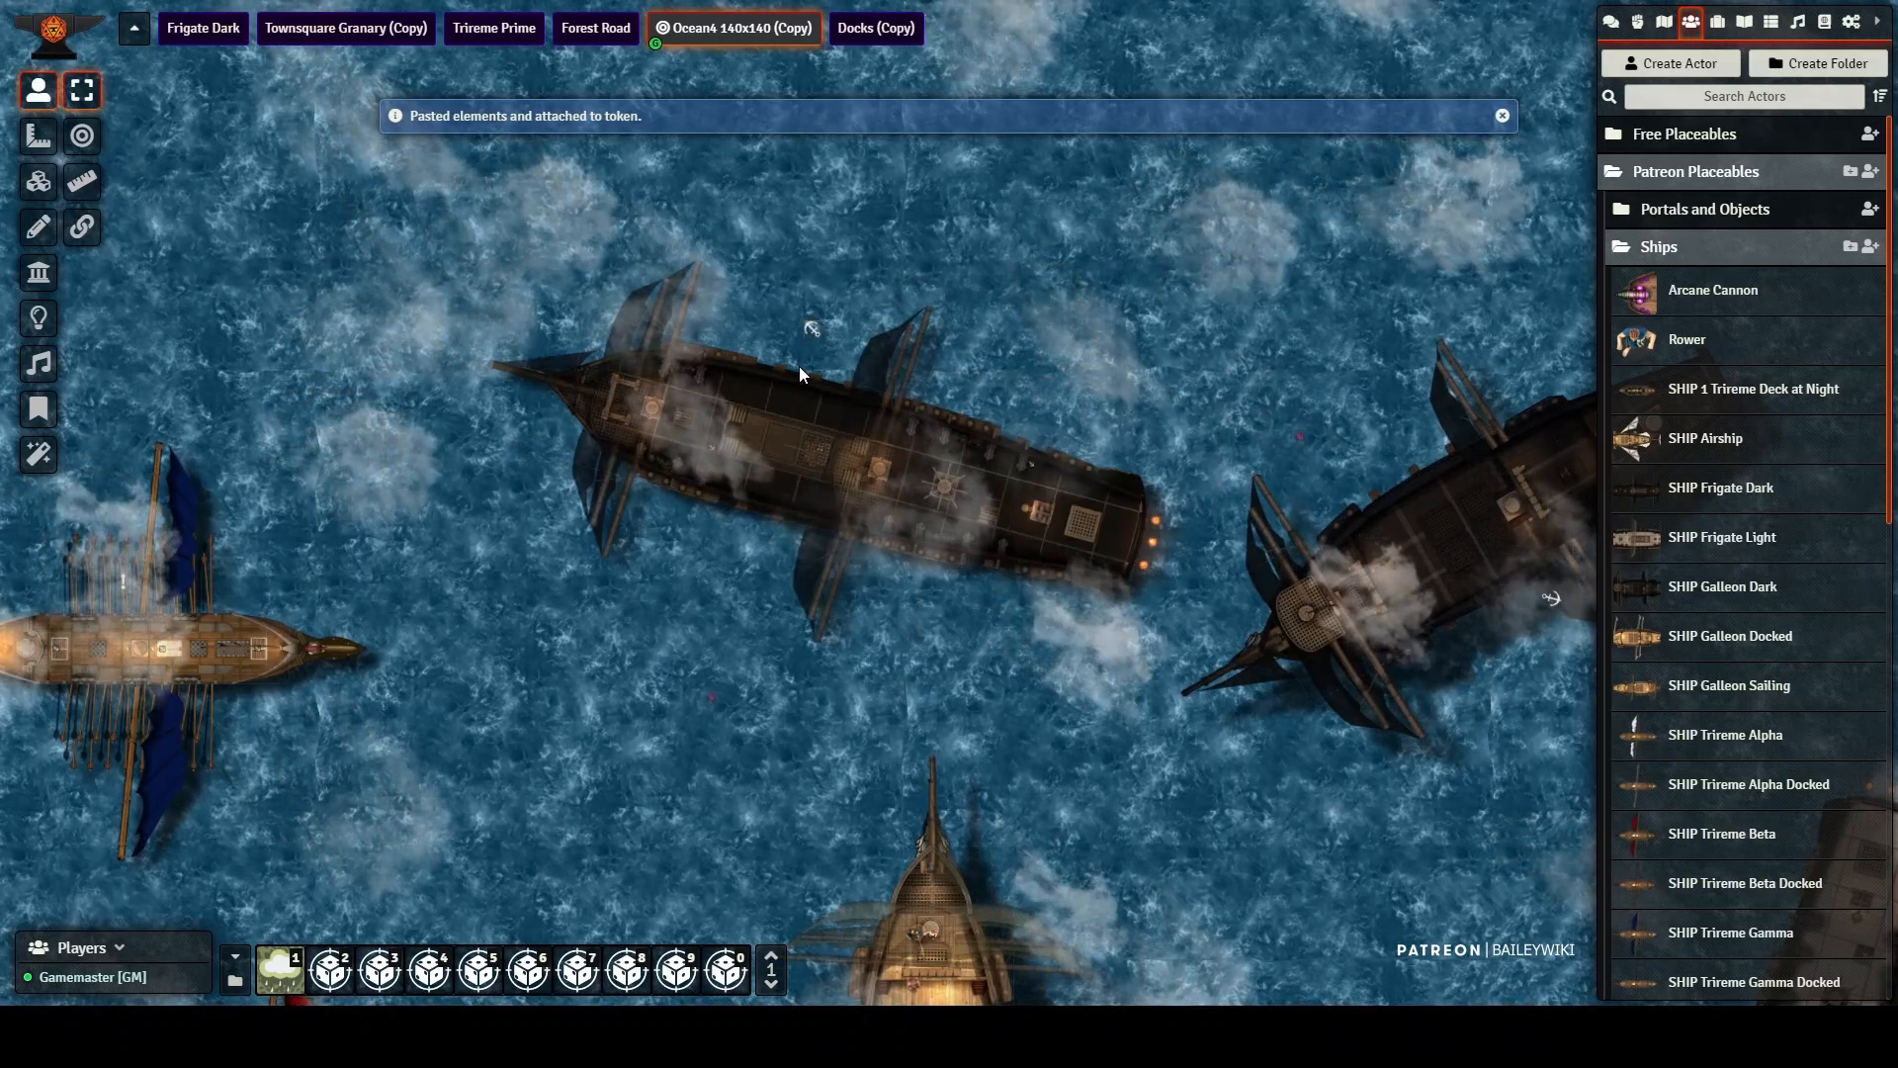
scroll(799, 367, "up", 4, "shift")
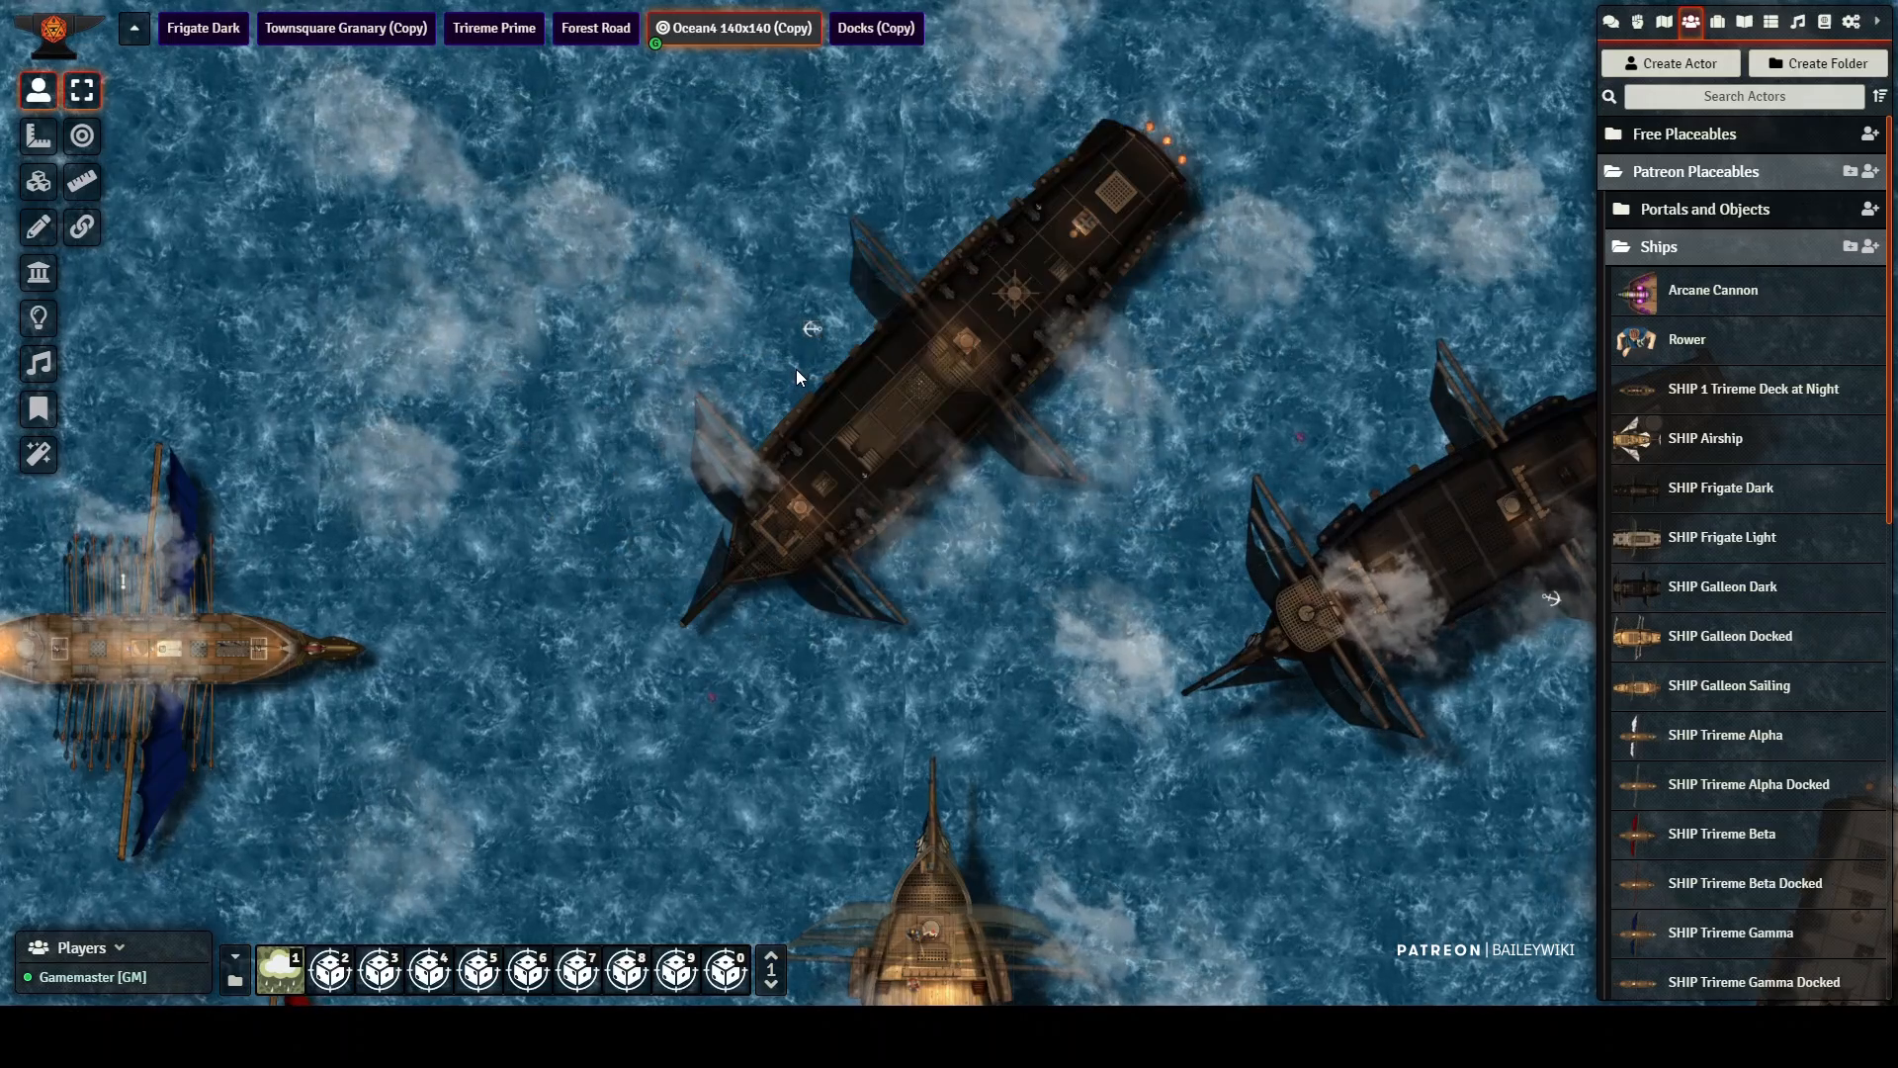
scroll(795, 374, "up", 1, "shift")
scroll(788, 379, "up", 1, "shift")
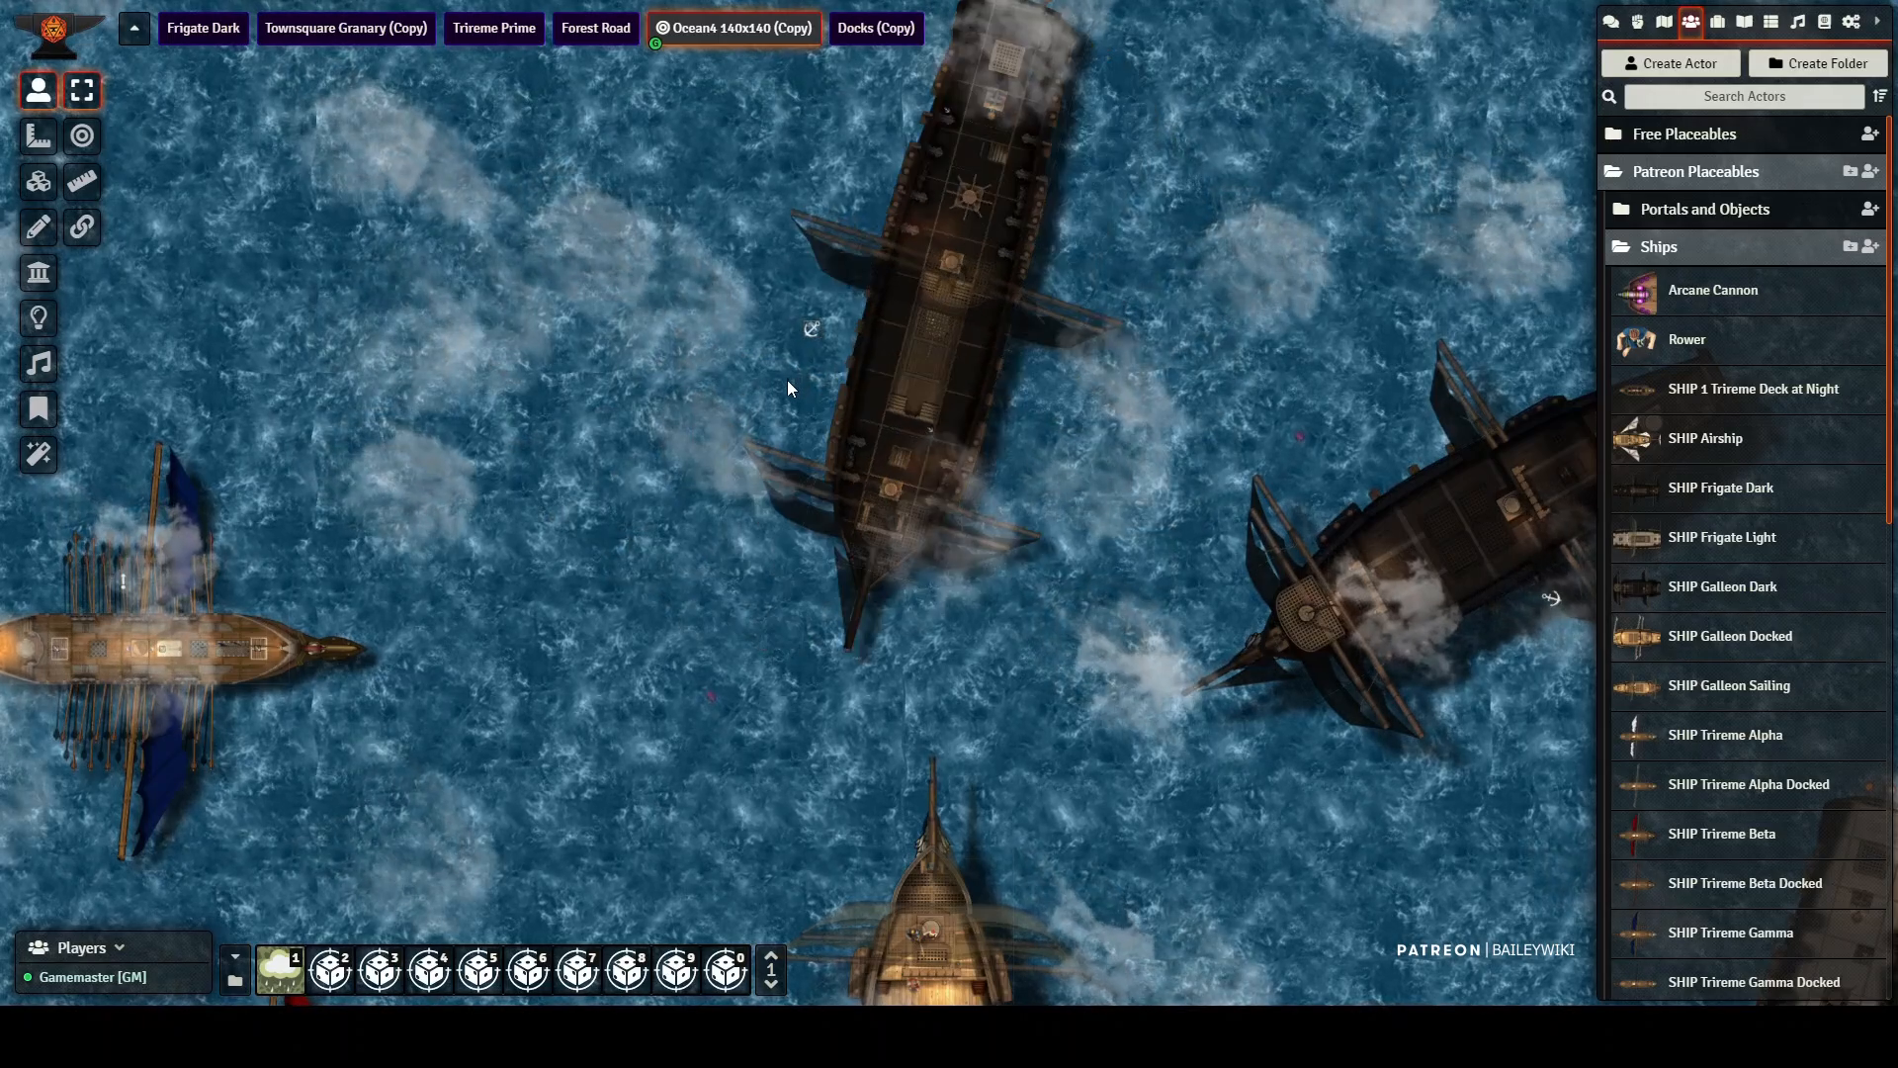
scroll(786, 380, "up", 1, "shift")
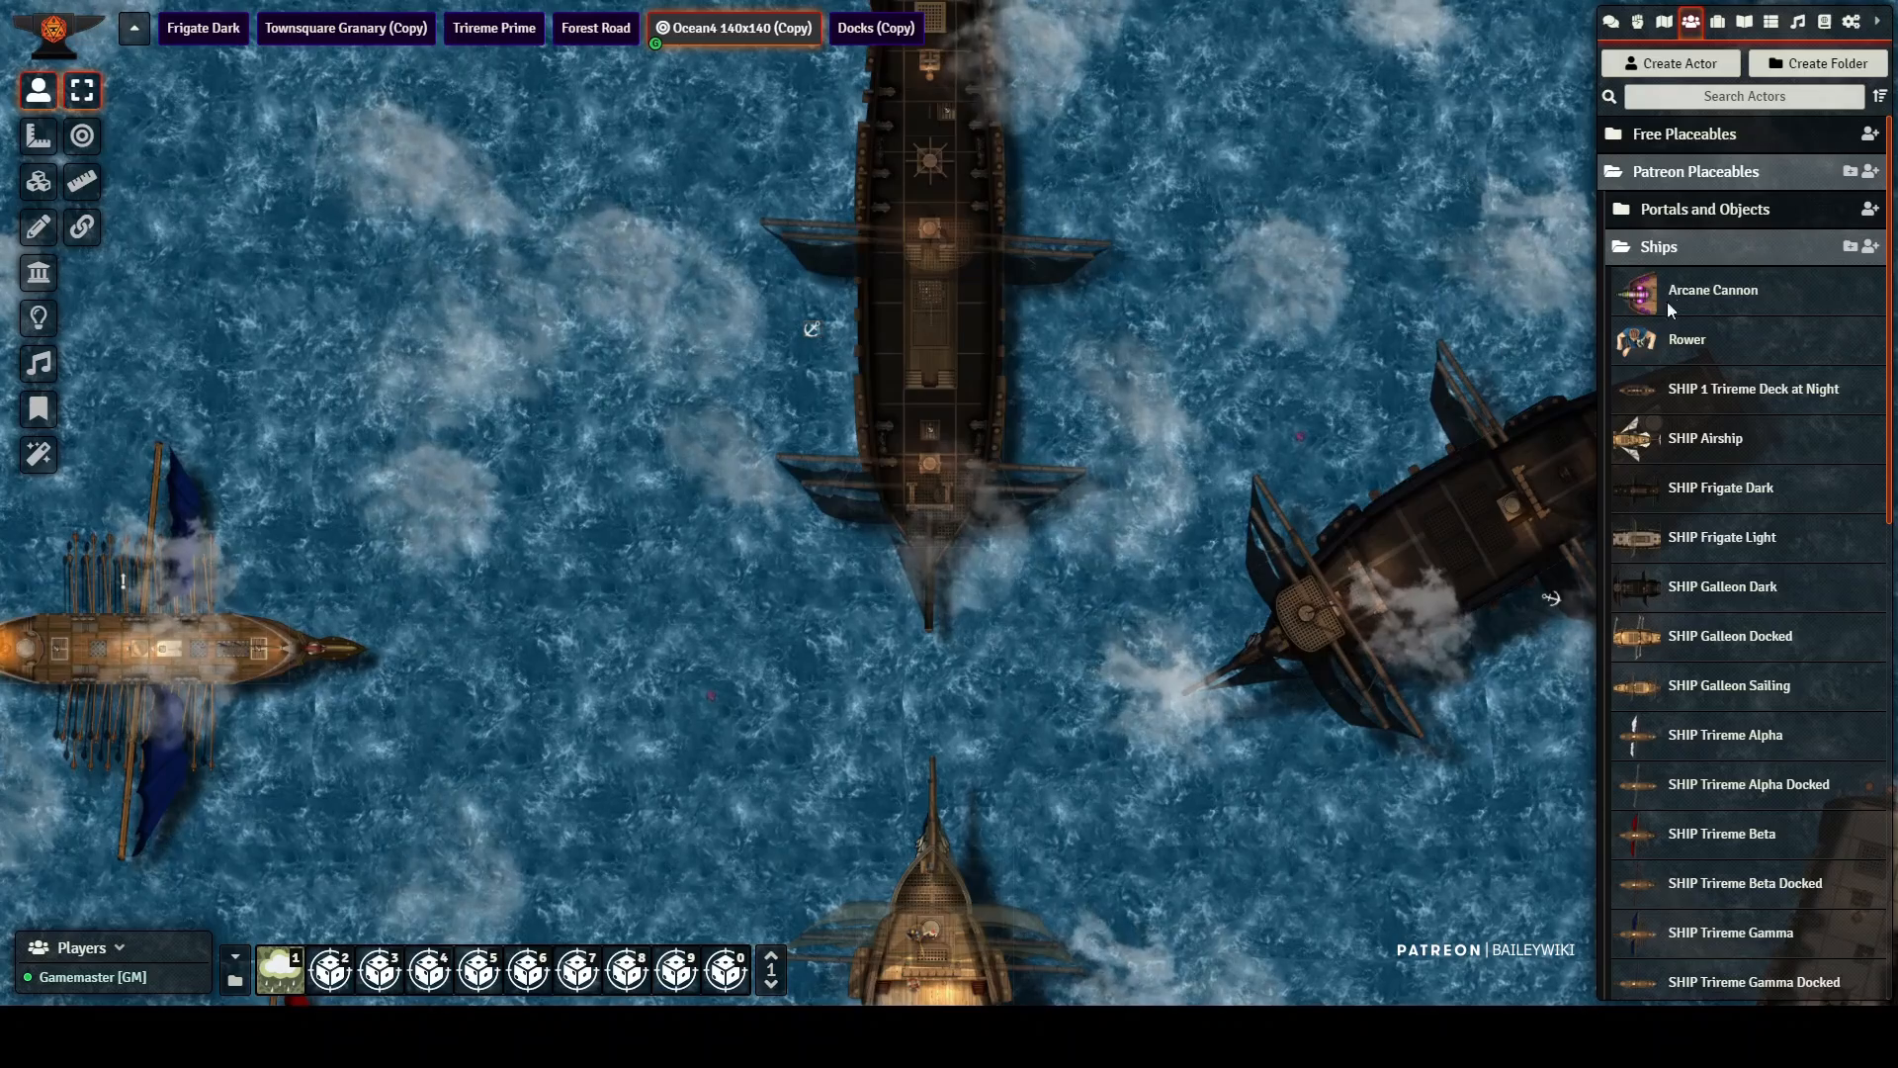
Step: Place a purple character token from the actor list on the west side of the rotated dark ship's deck
scroll(1682, 736, "down", 7)
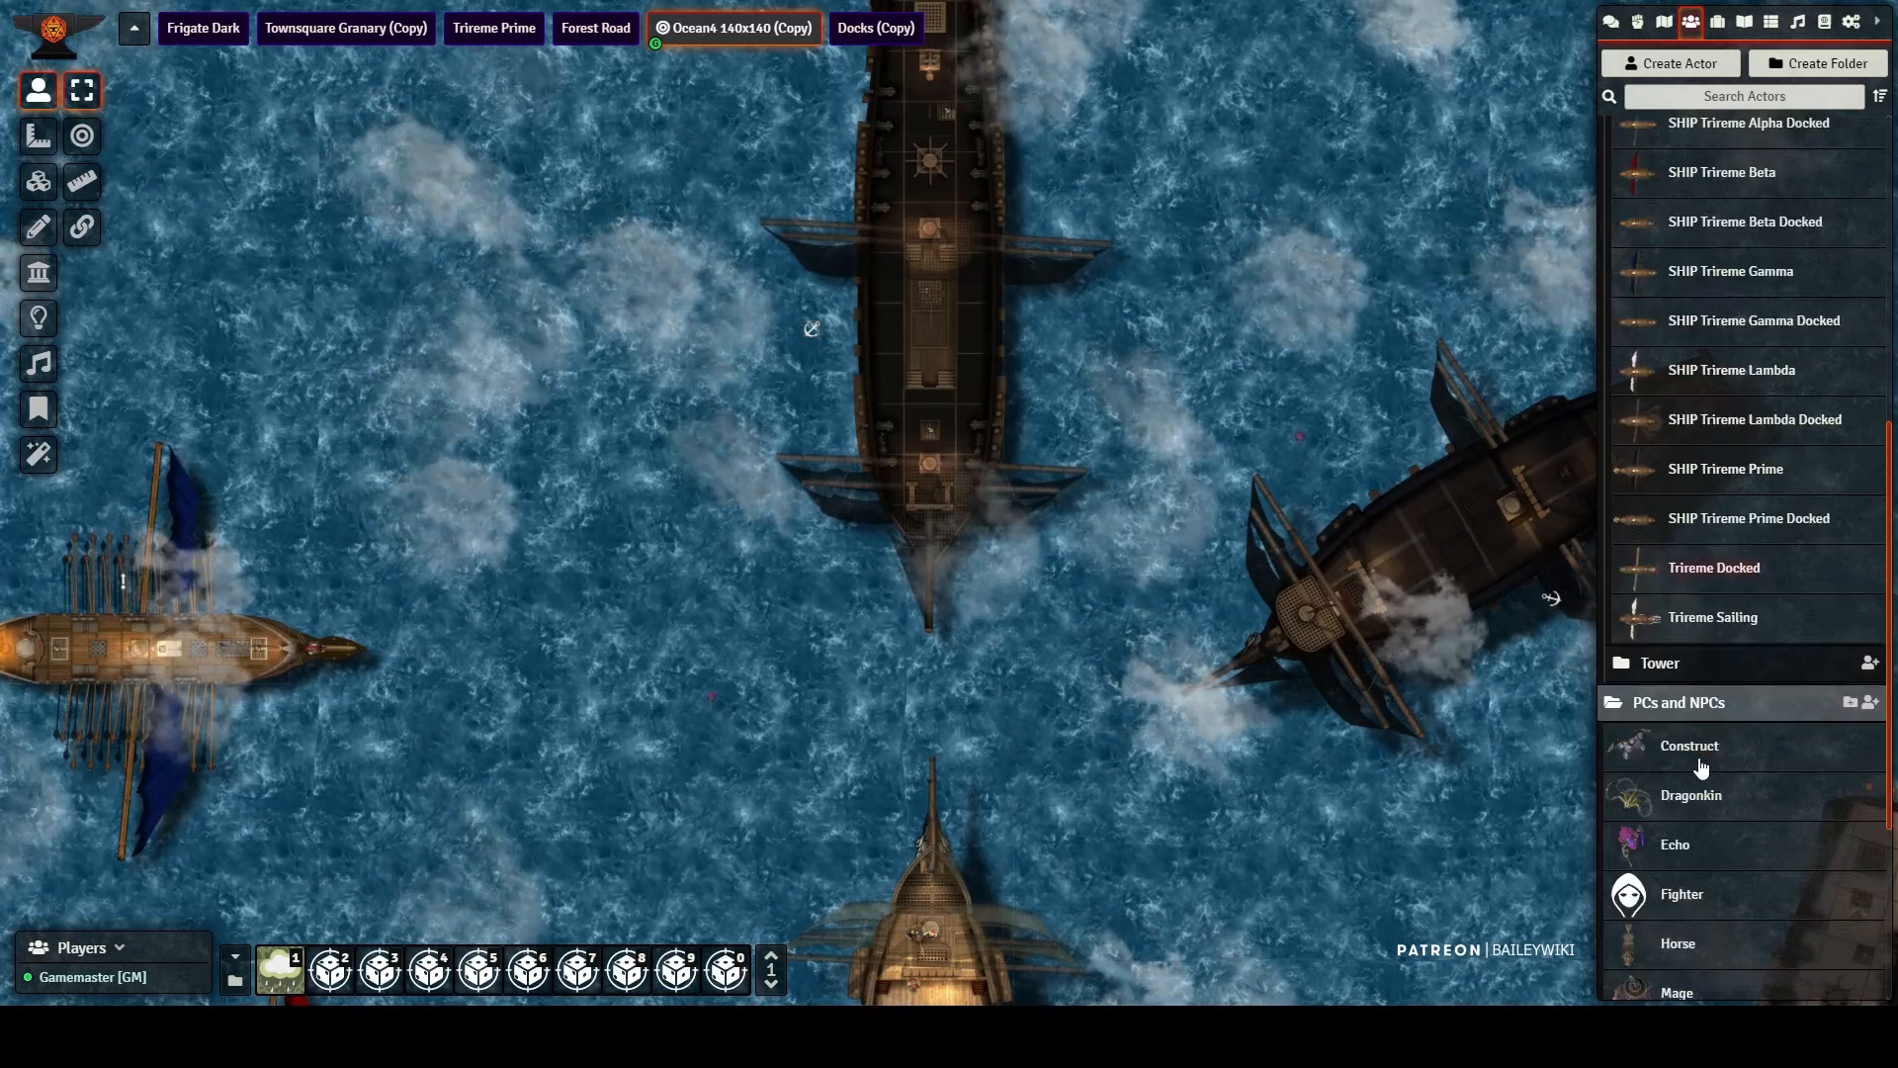
scroll(1669, 806, "down", 3)
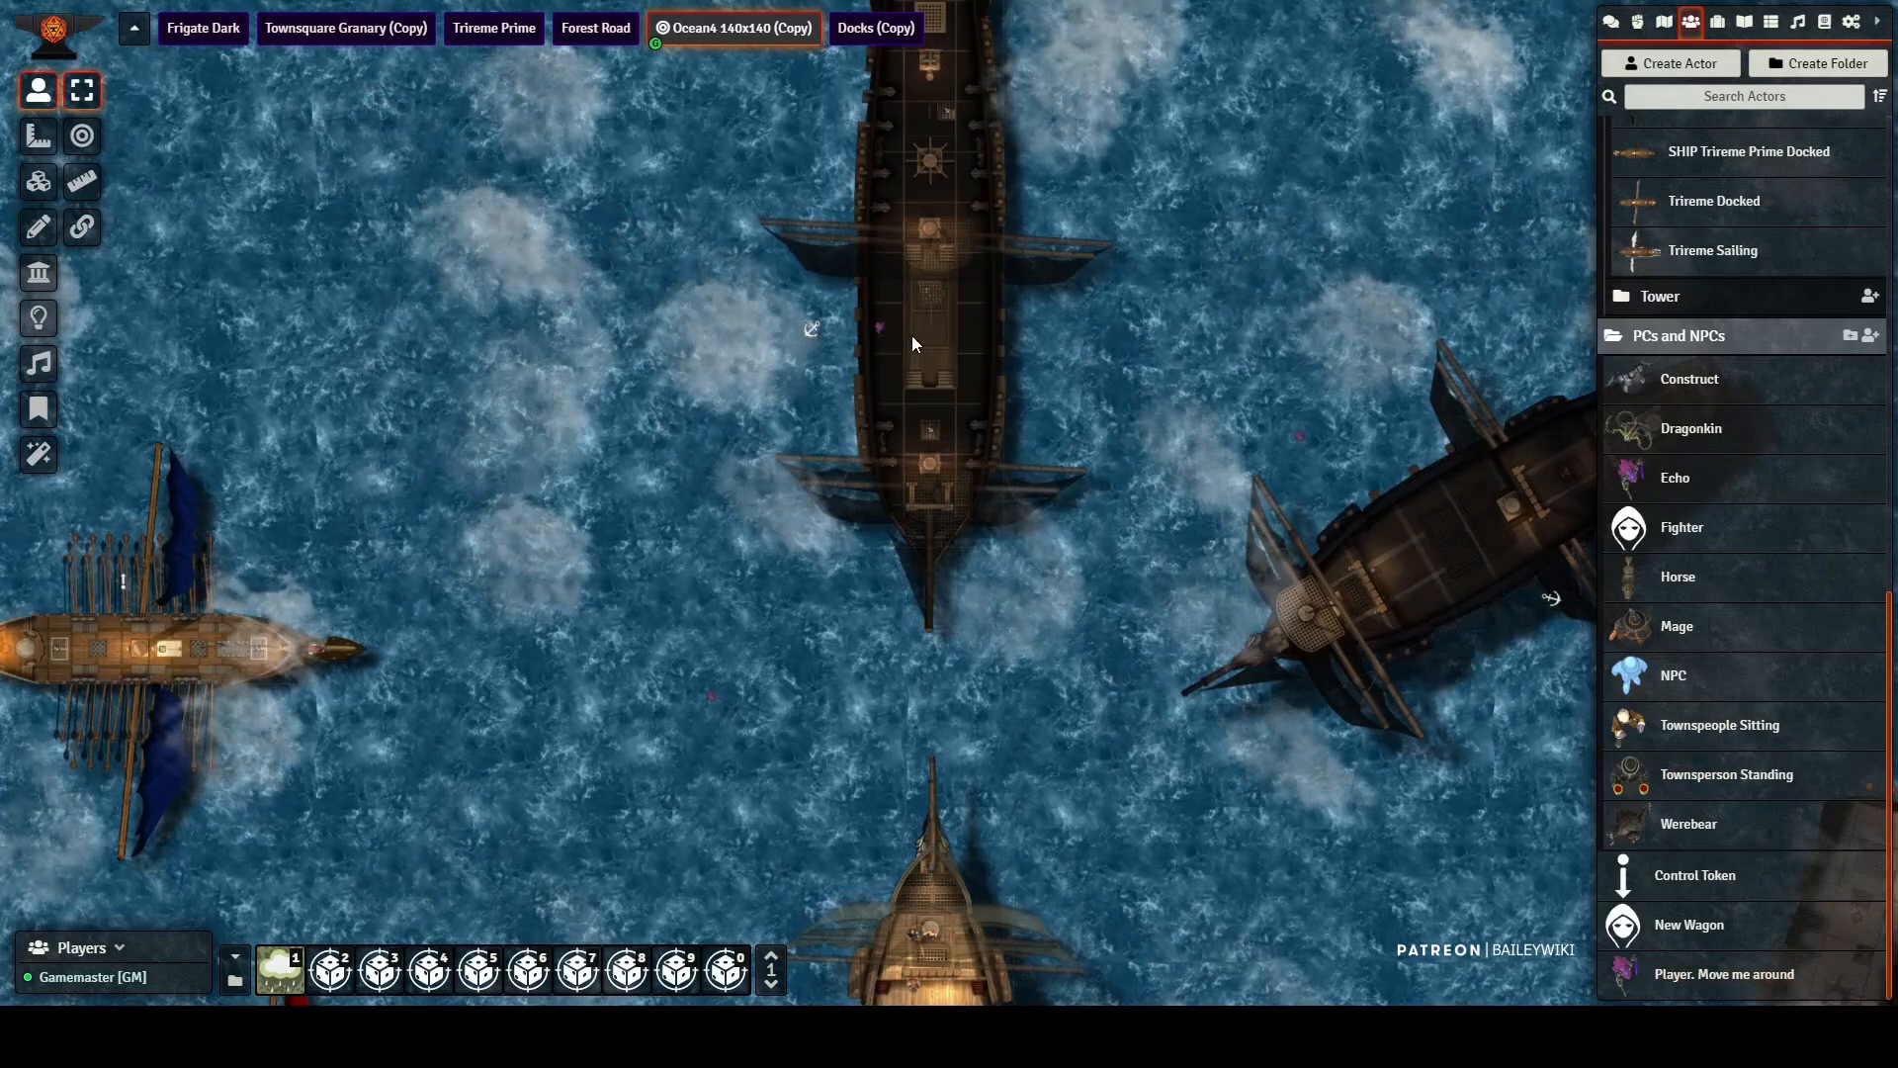
Step: Inspect the tile configuration of the dark ship carrying the purple character, and close it without changes
scroll(846, 310, "up", 10)
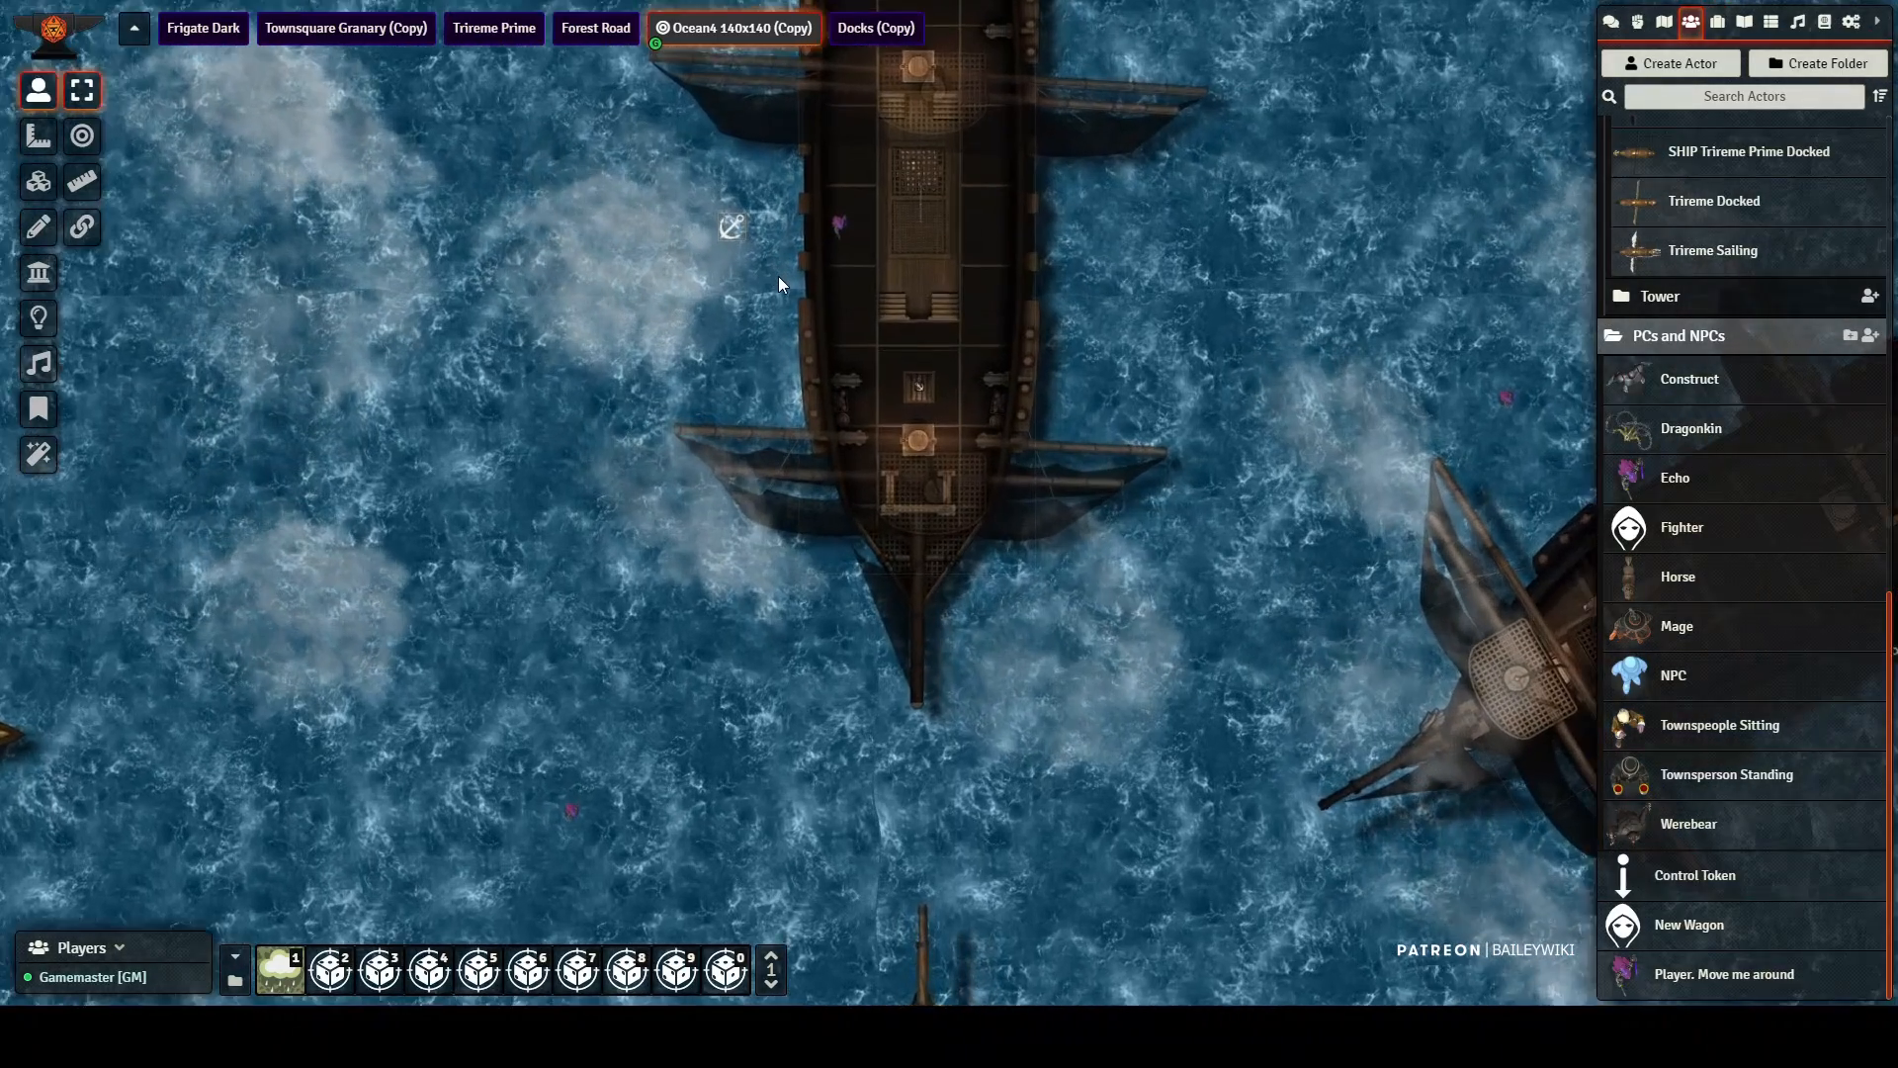
scroll(776, 269, "up", 5)
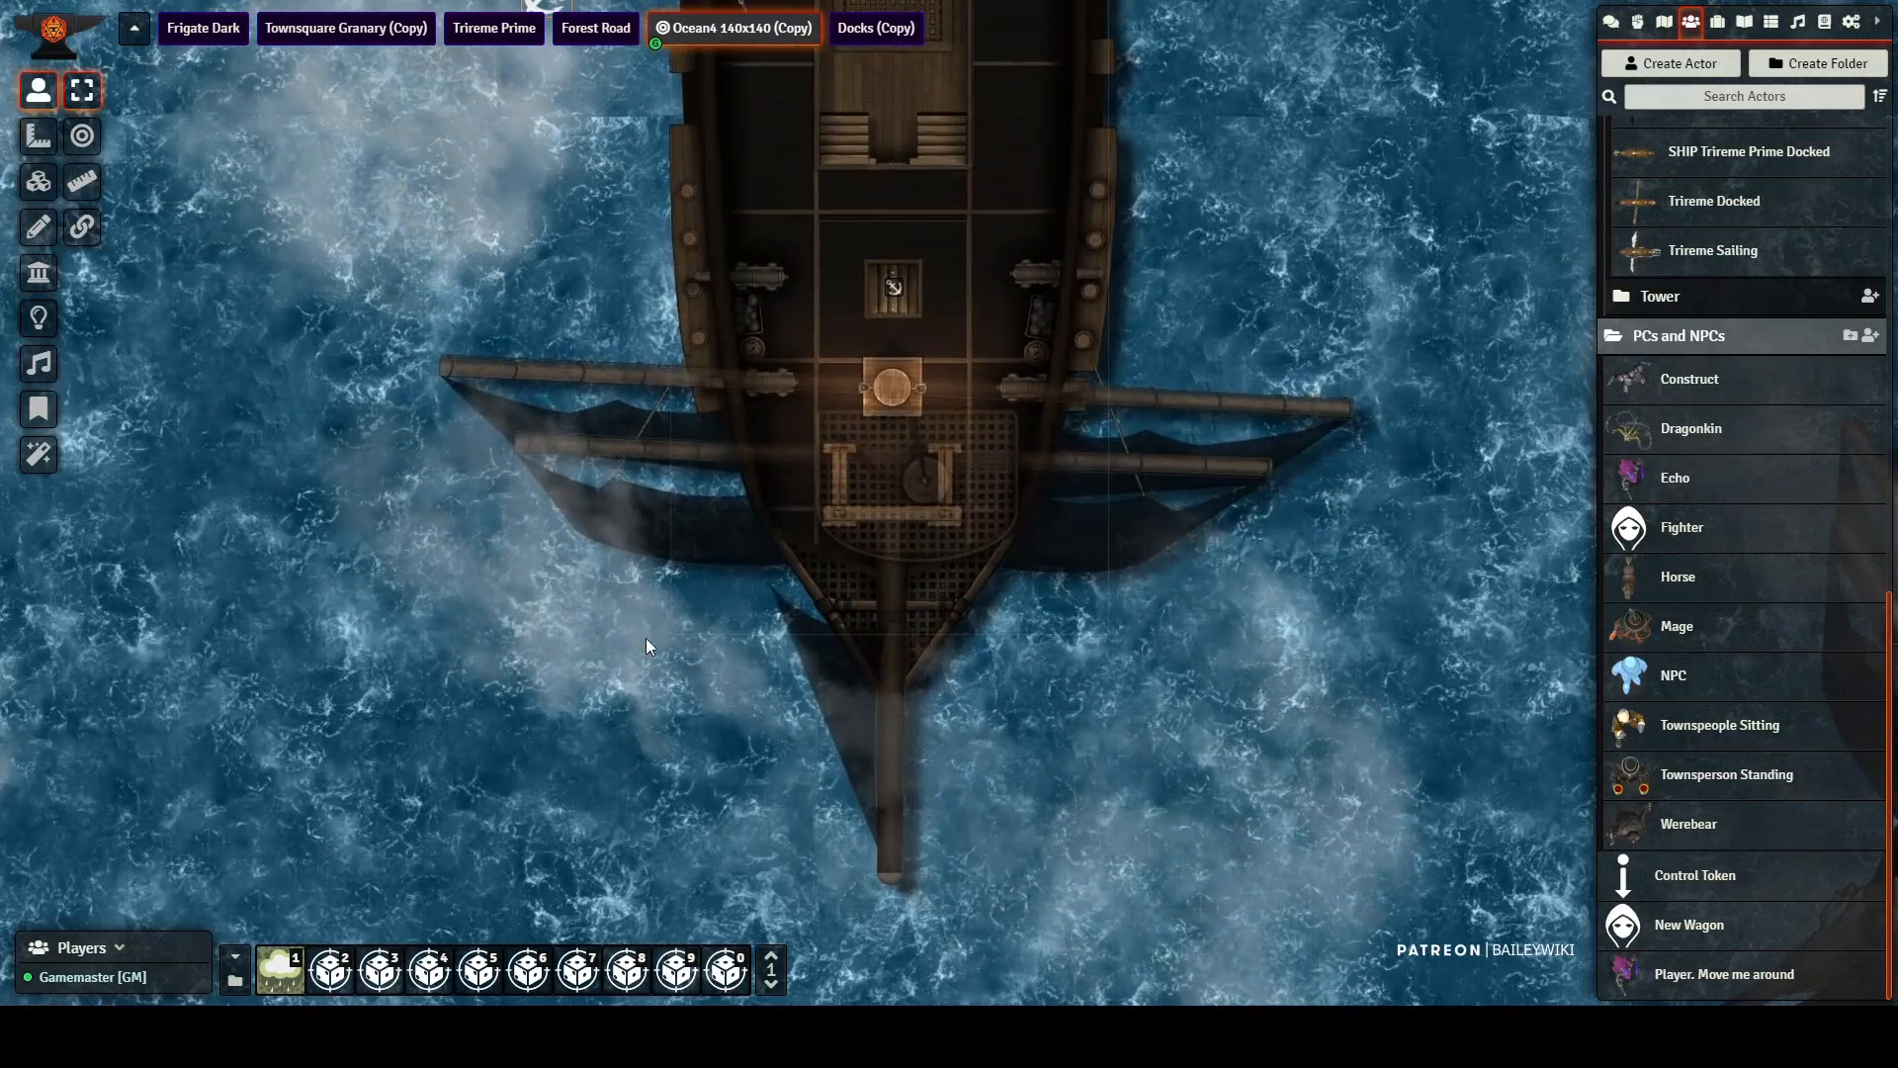
left_click_drag(661, 494, 650, 688)
left_click_drag(455, 123, 478, 331)
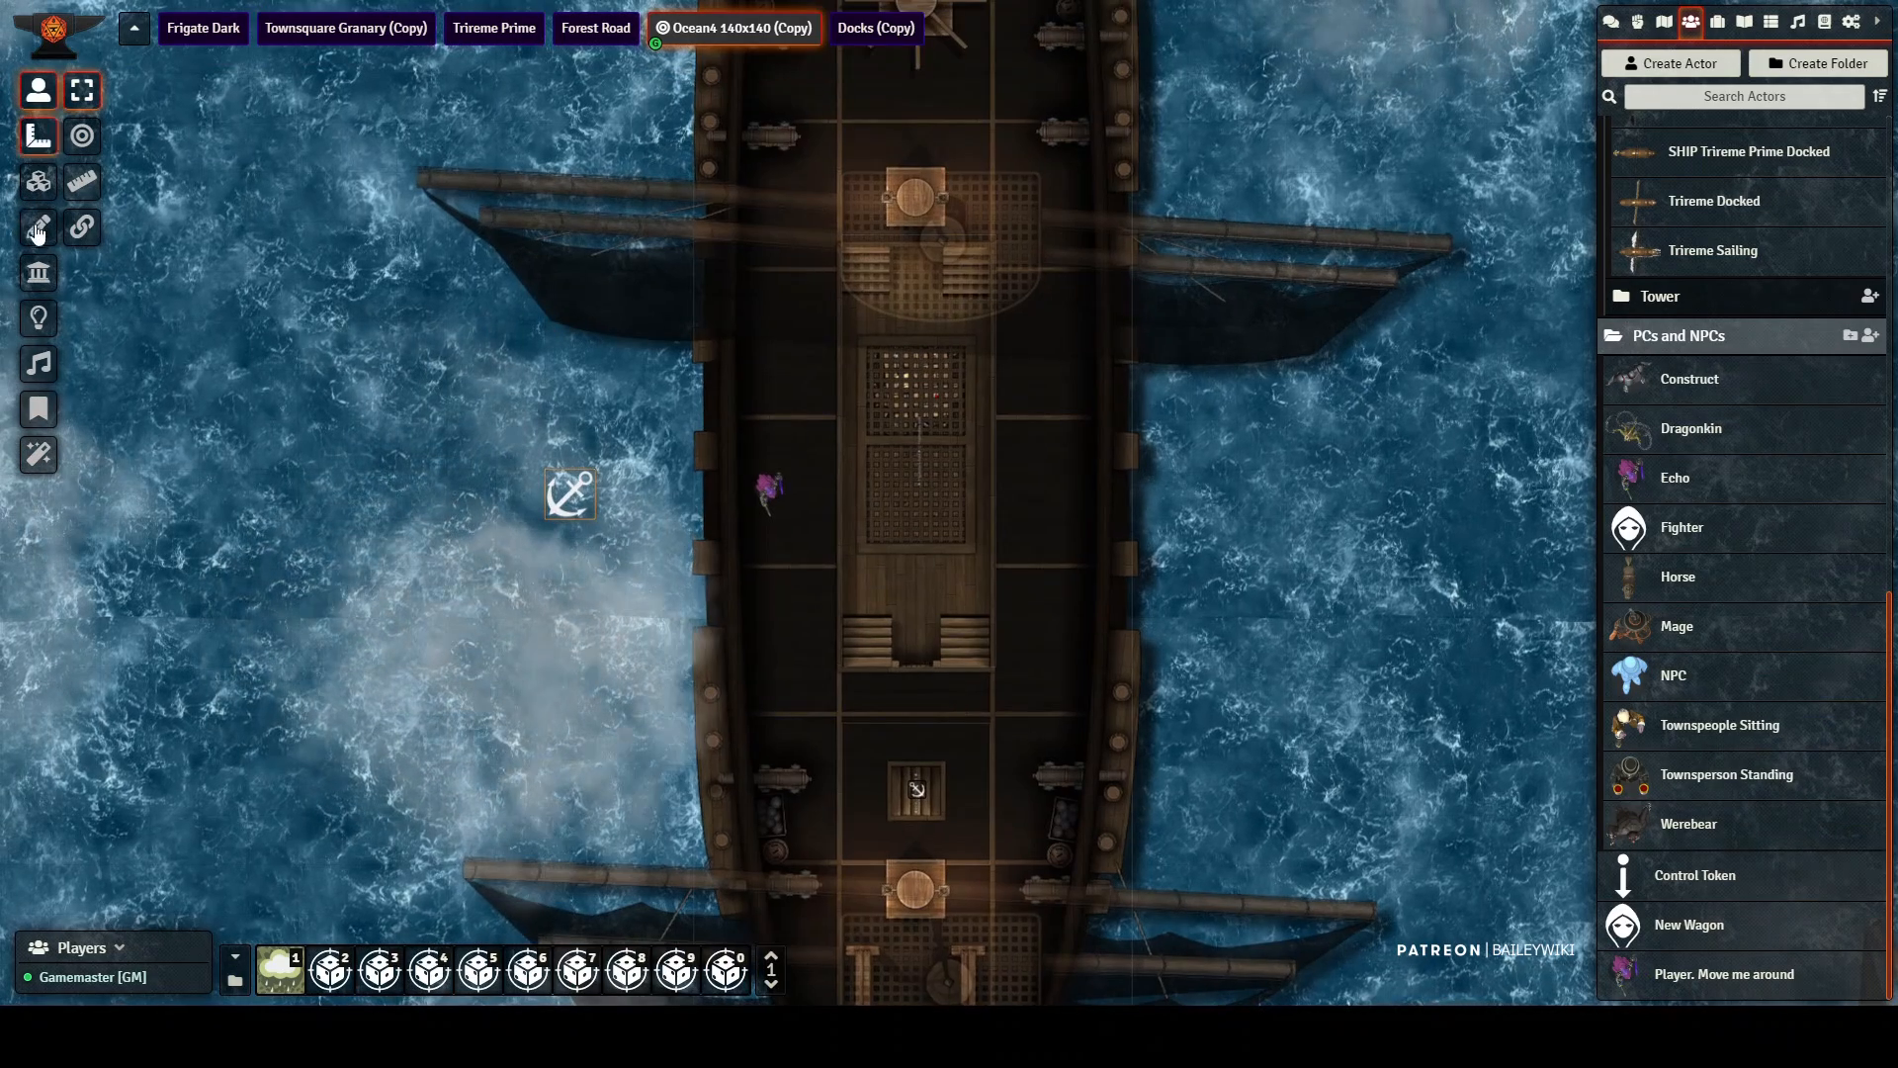
left_click(40, 187)
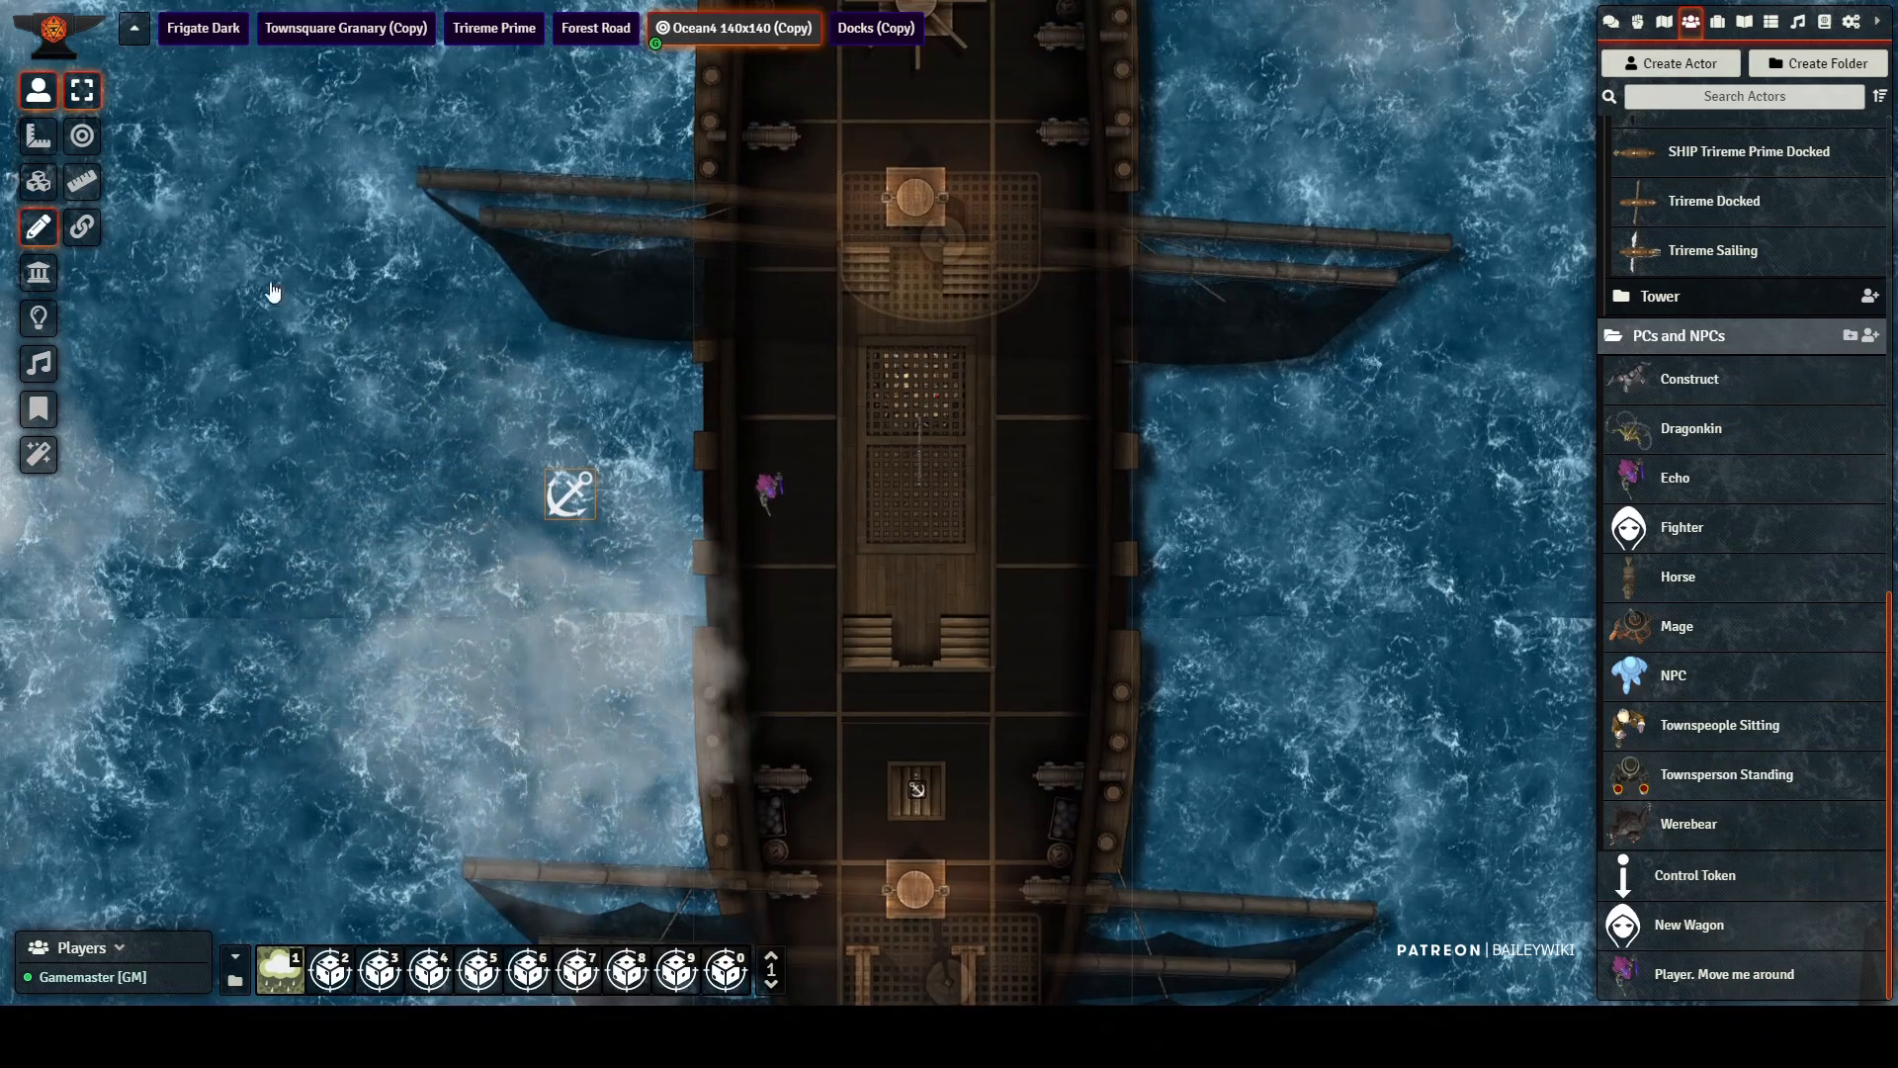
double_click(1059, 392)
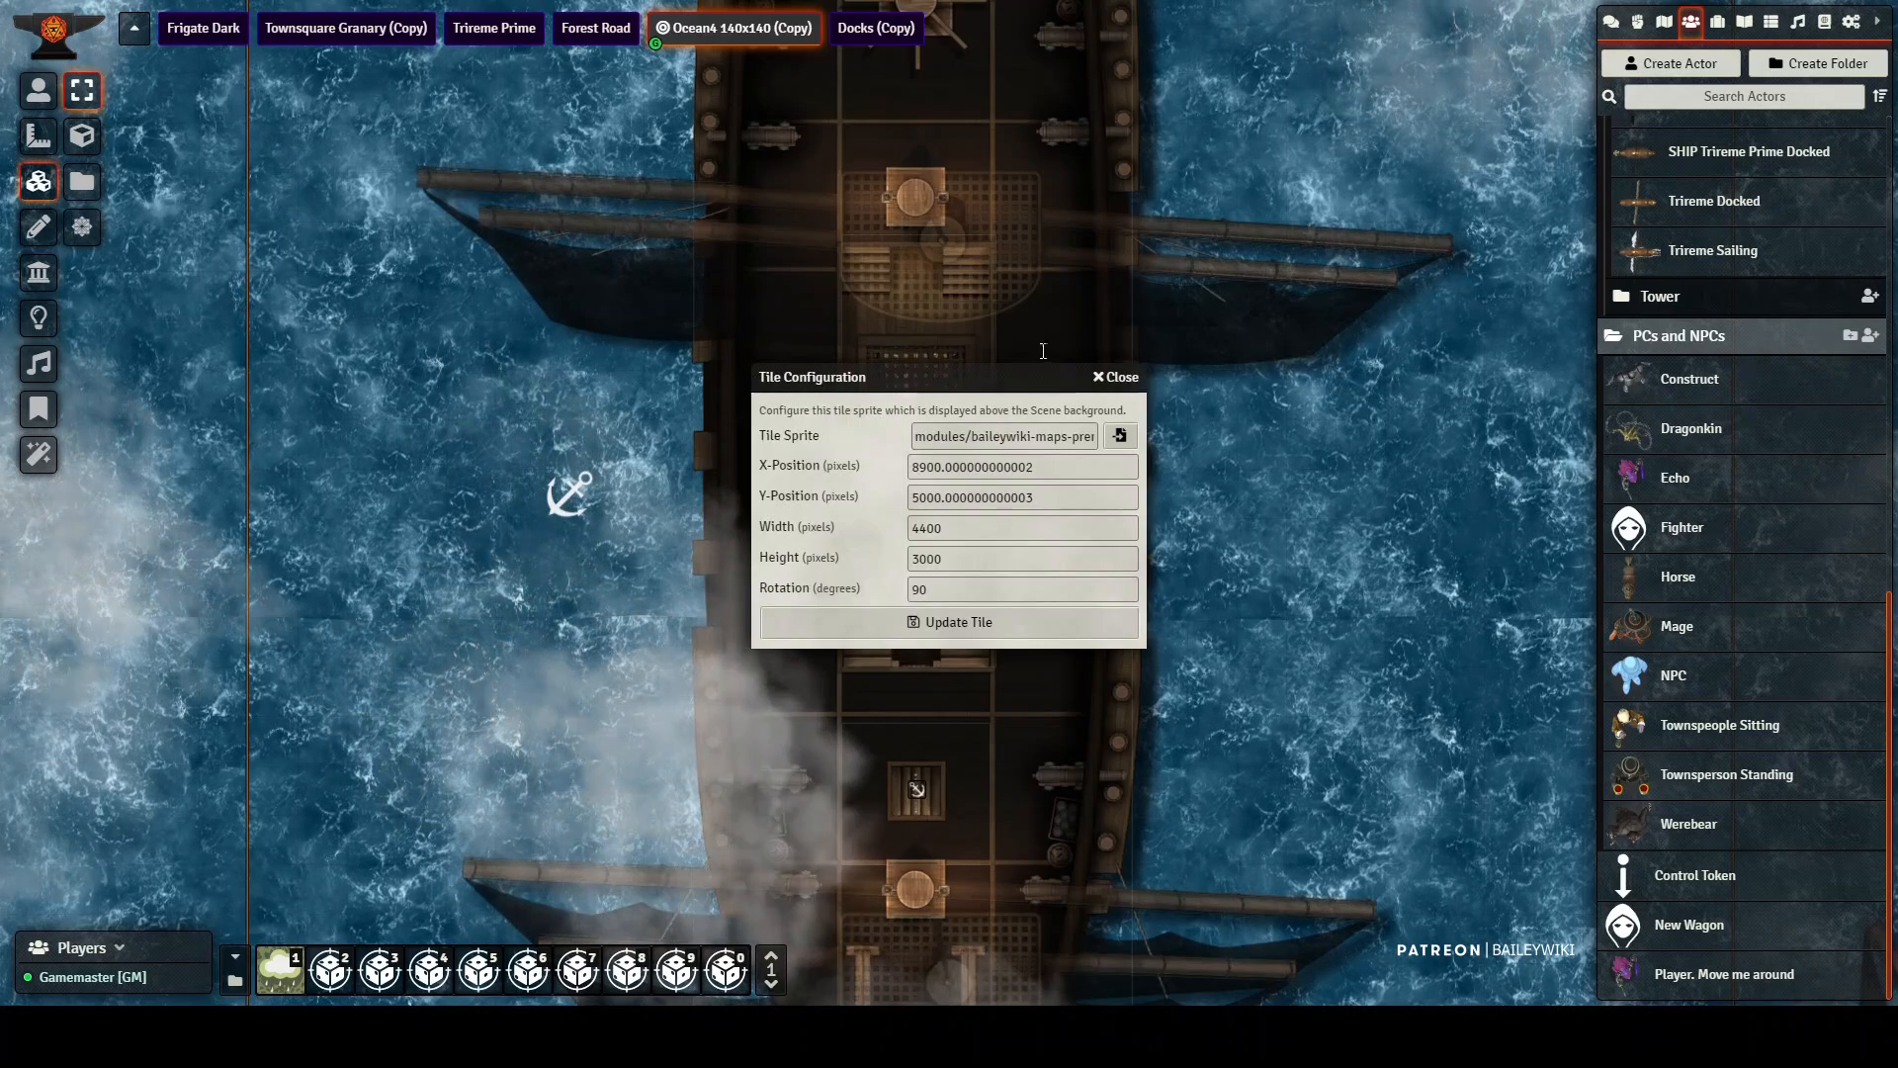
left_click(1119, 378)
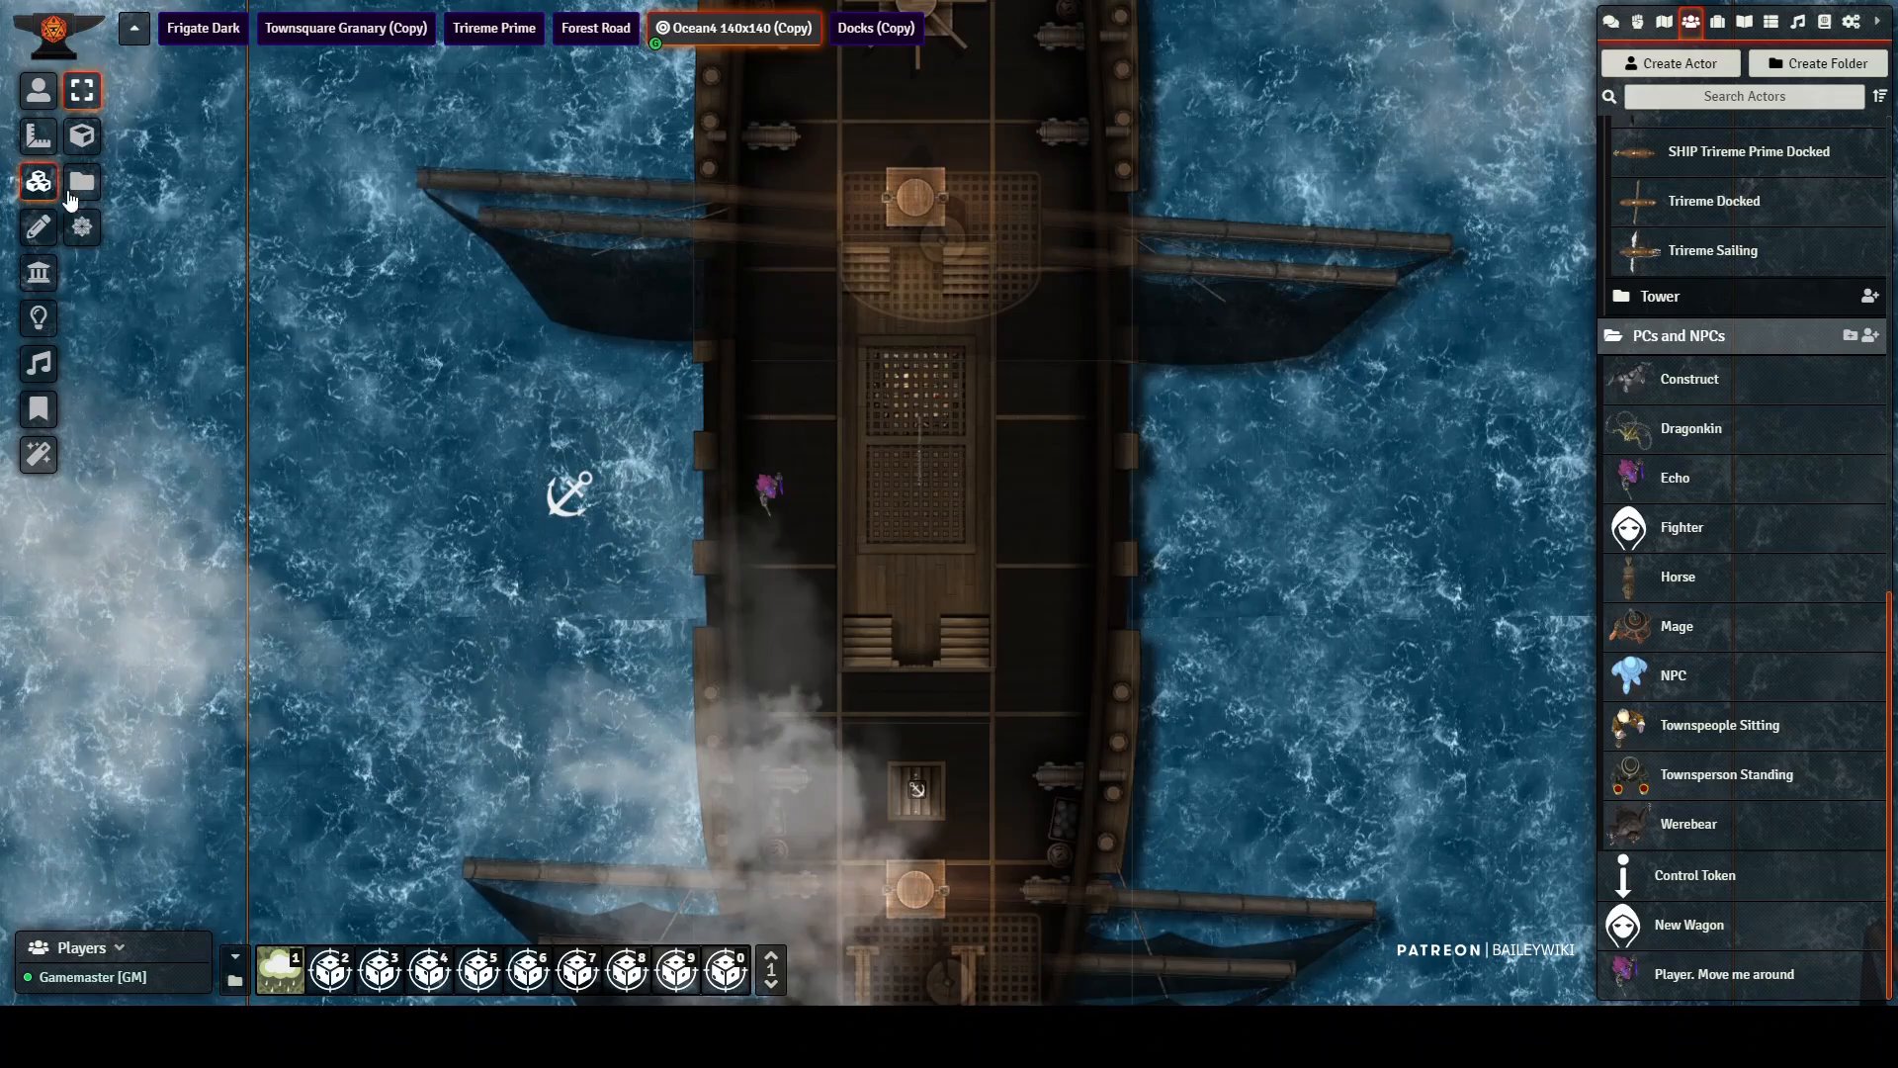
Step: Review the vehicle capture and controller token settings of the drawing that outlines the dark ship's hull, without changing them
left_click(36, 229)
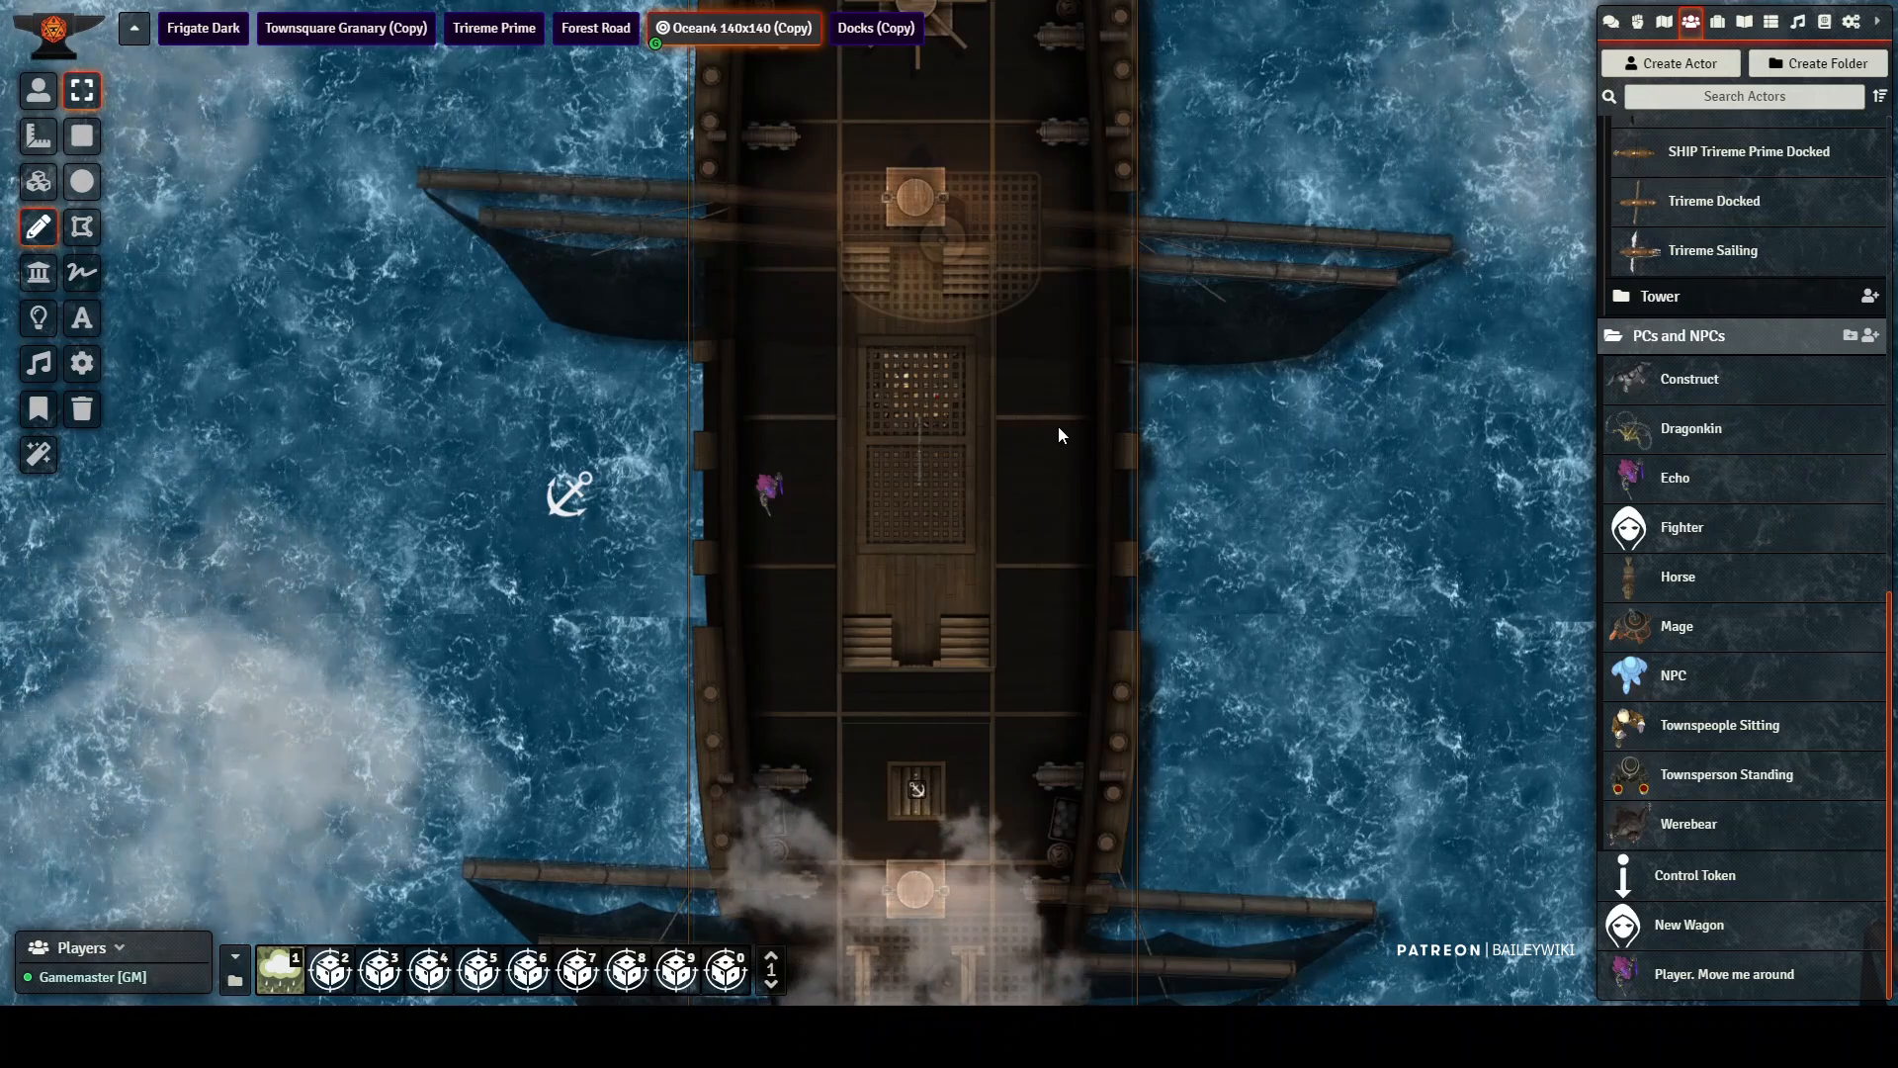
double_click(1093, 289)
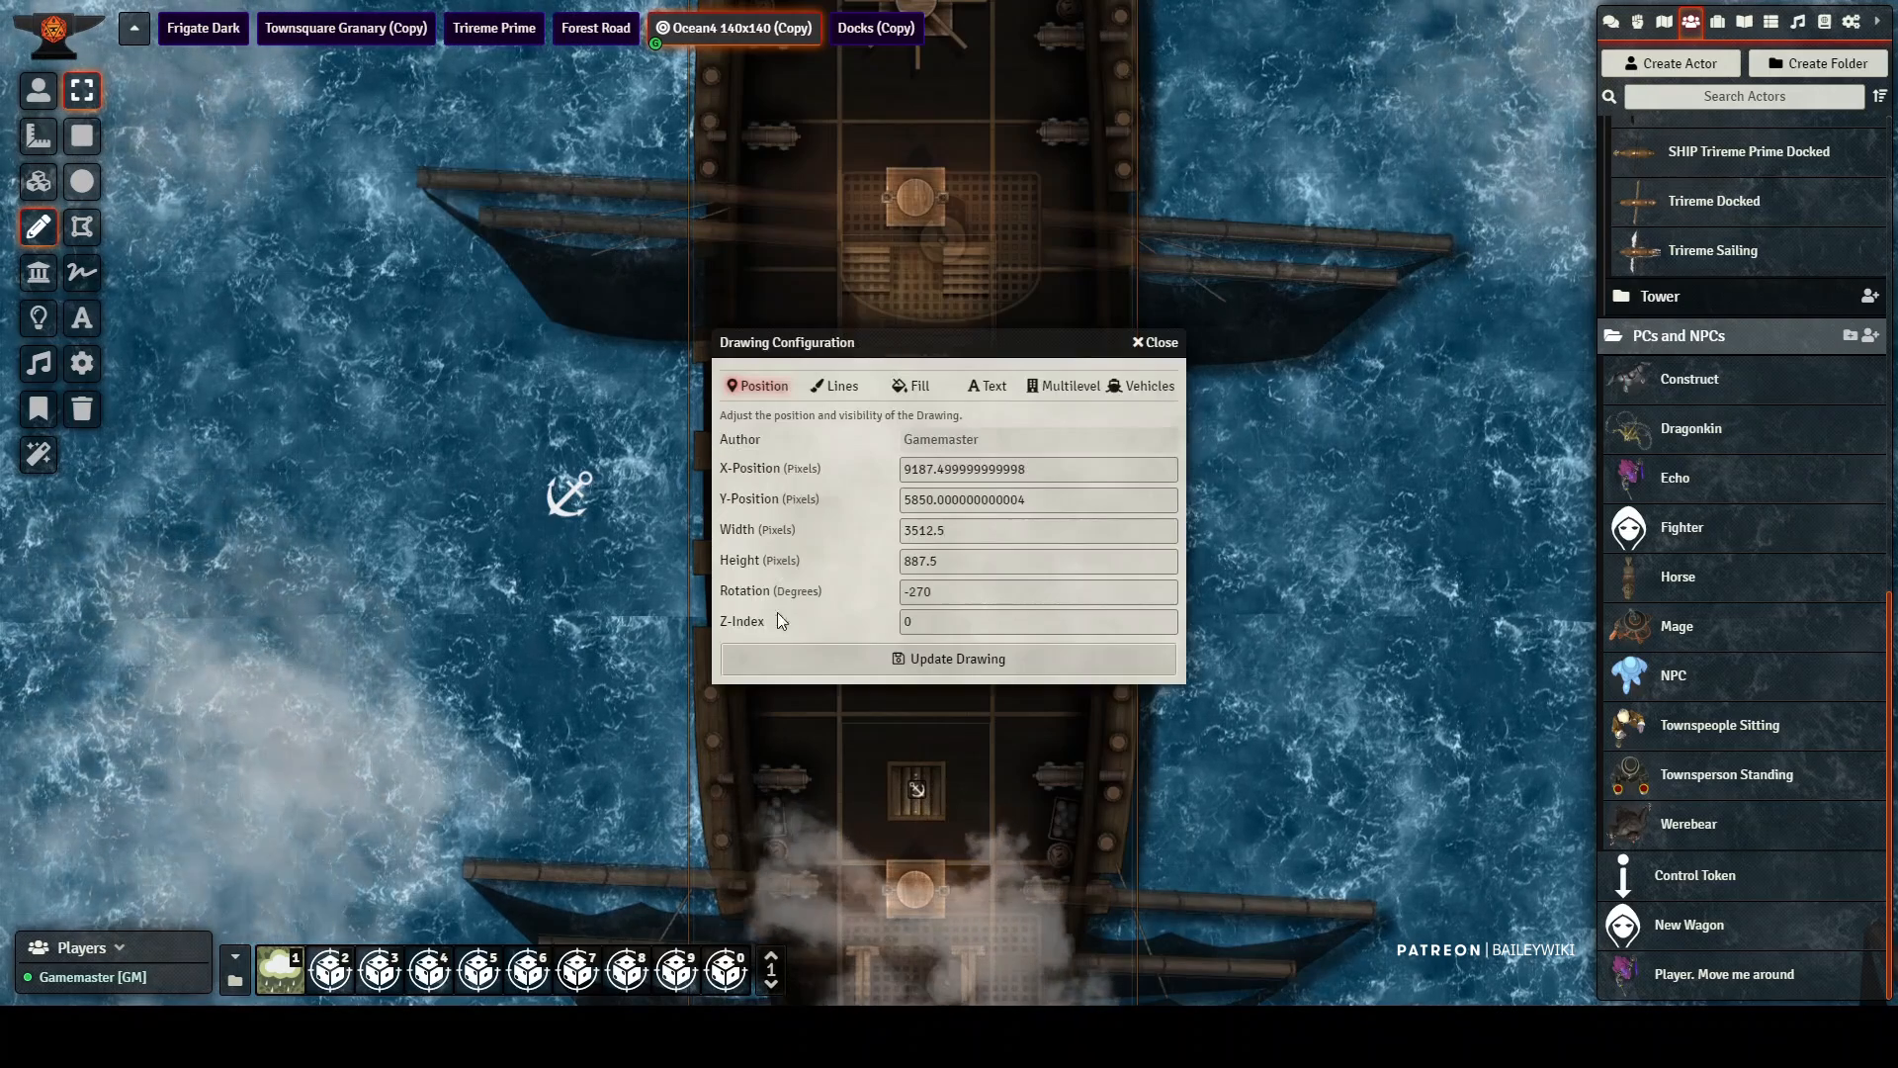
left_click(1142, 389)
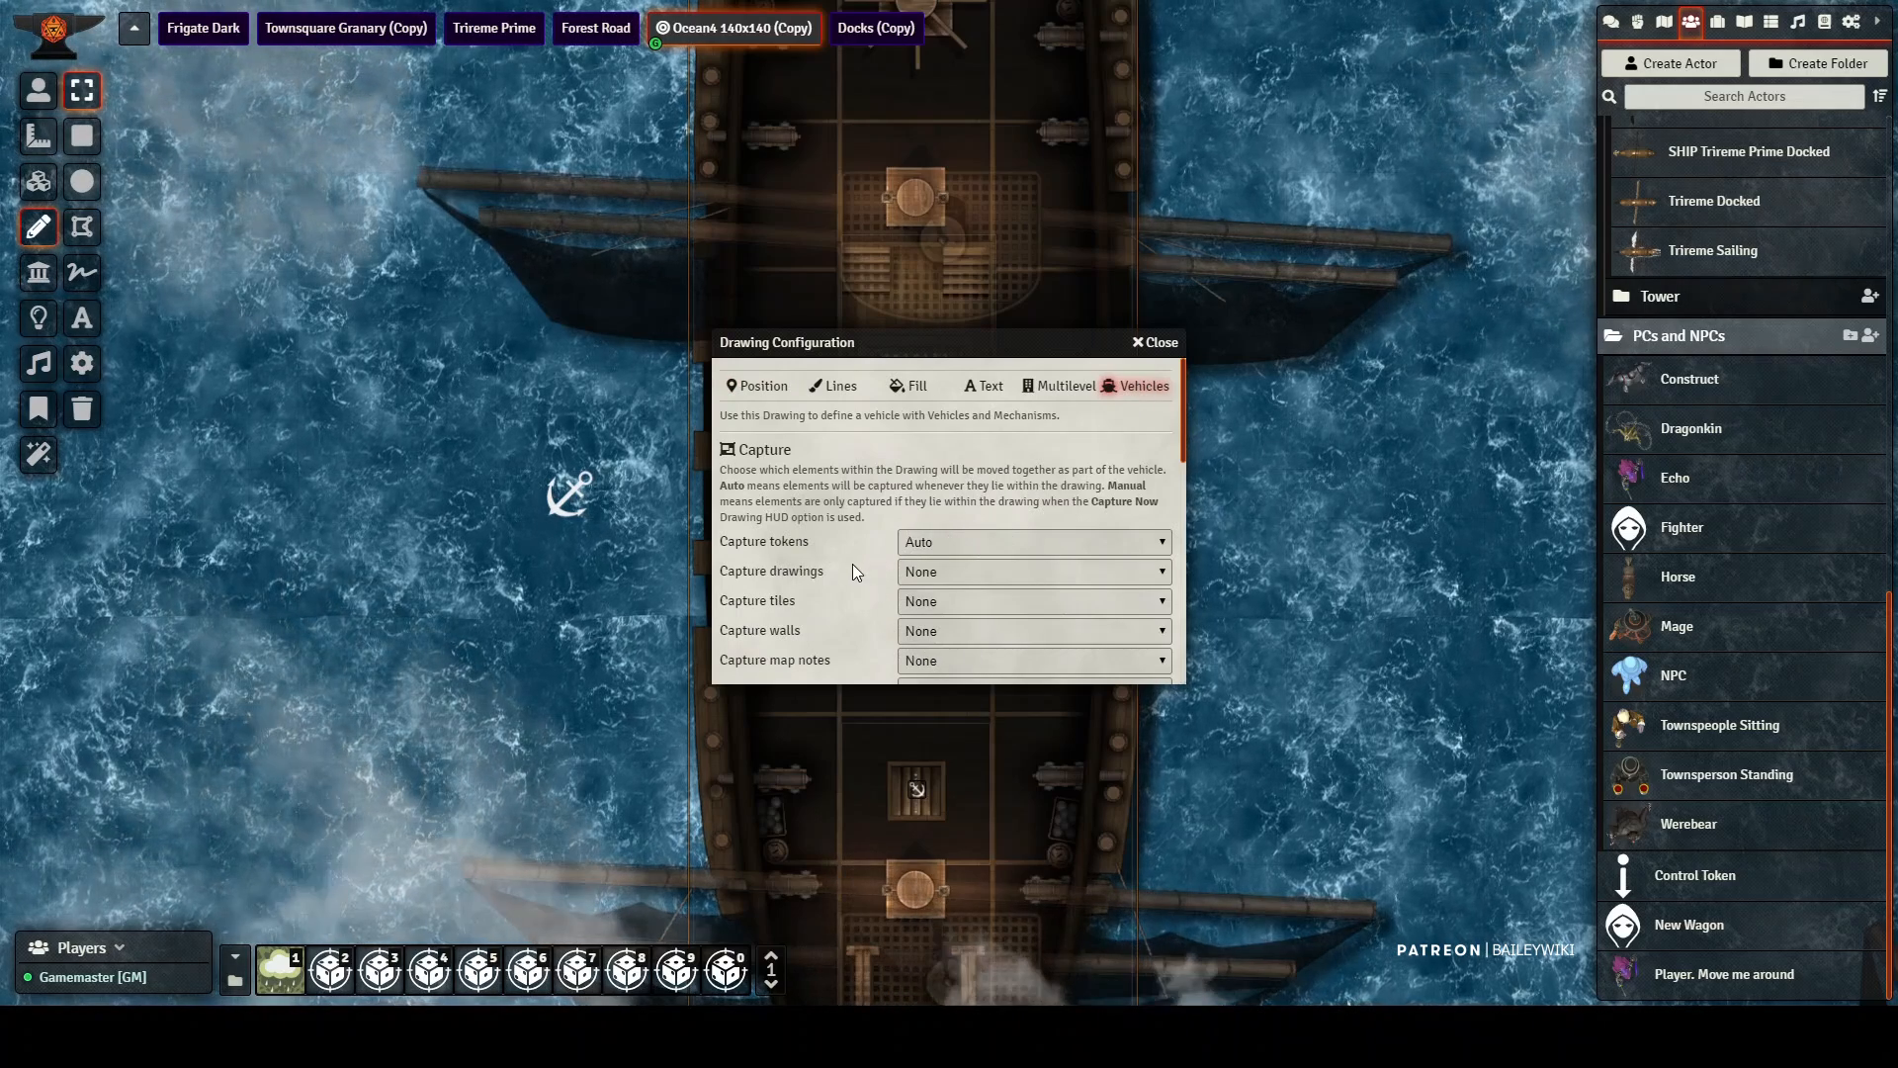
scroll(854, 558, "down", 5)
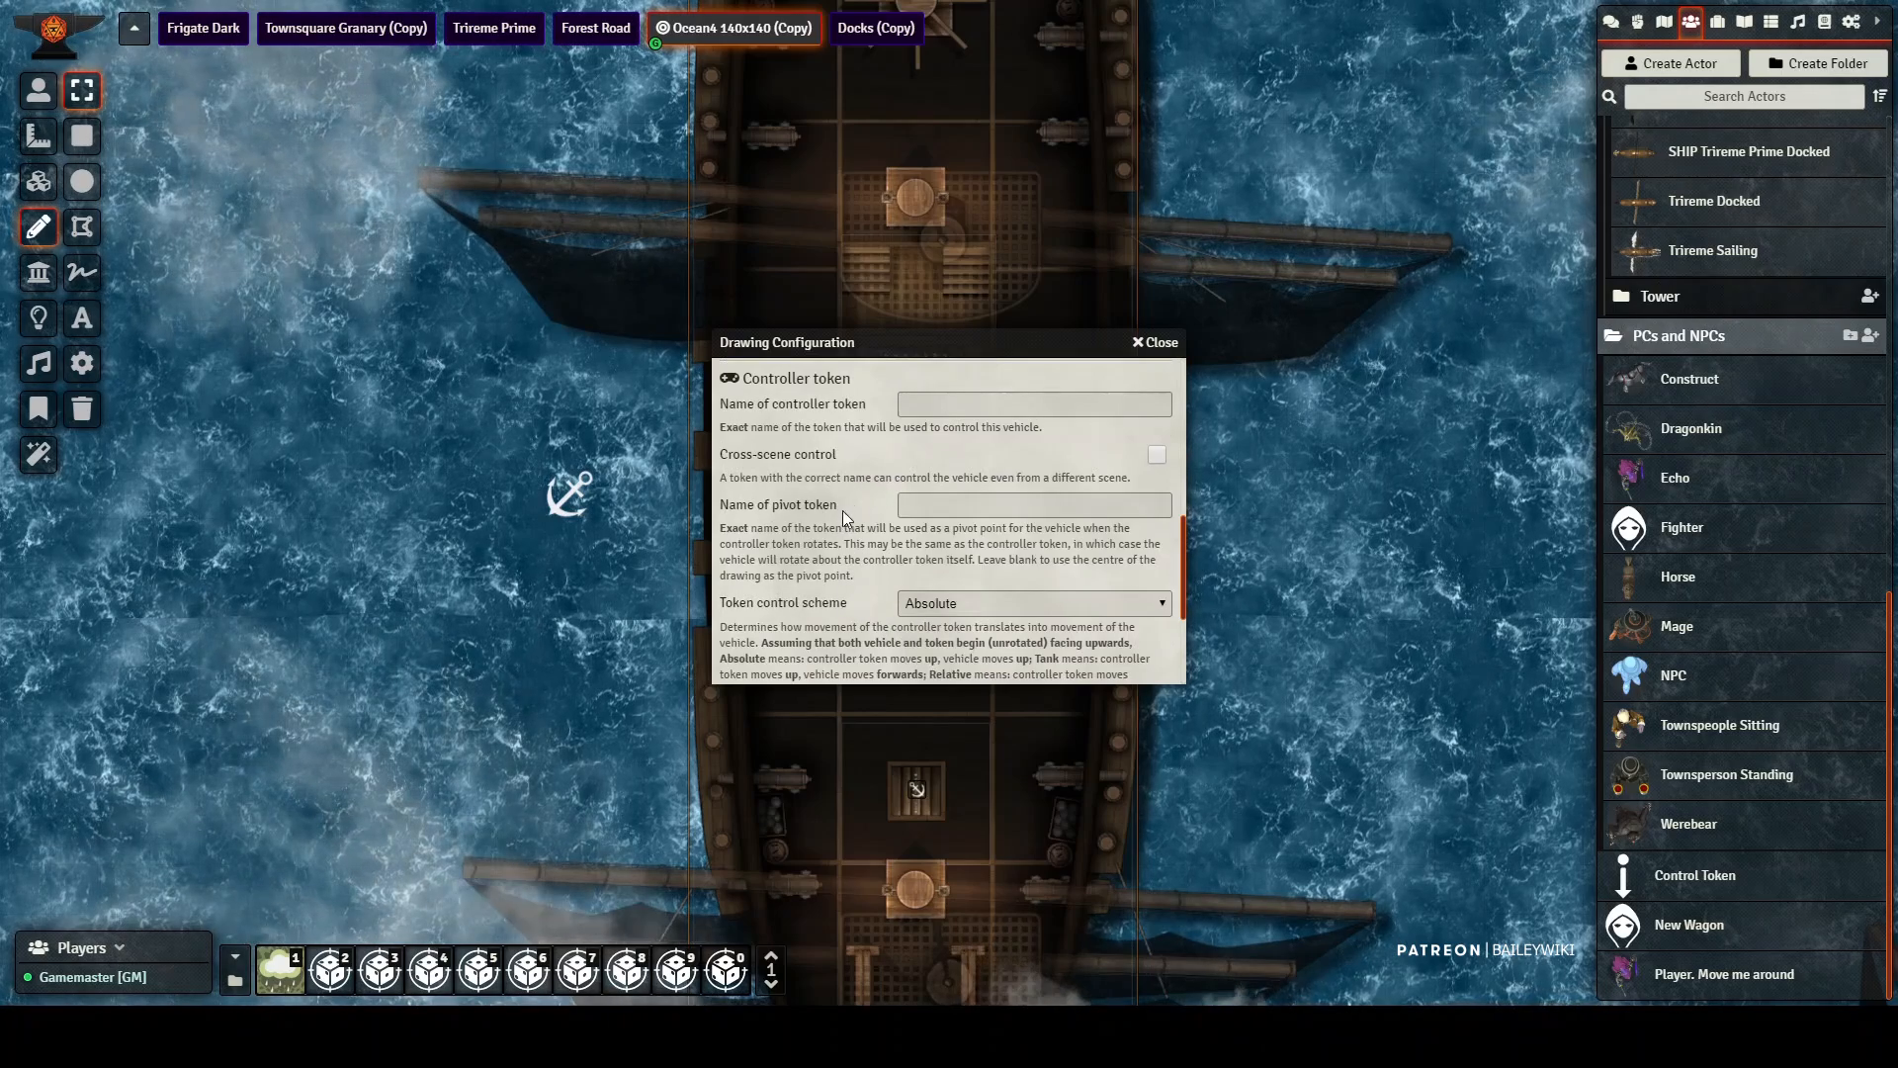
scroll(1137, 376, "down", 2)
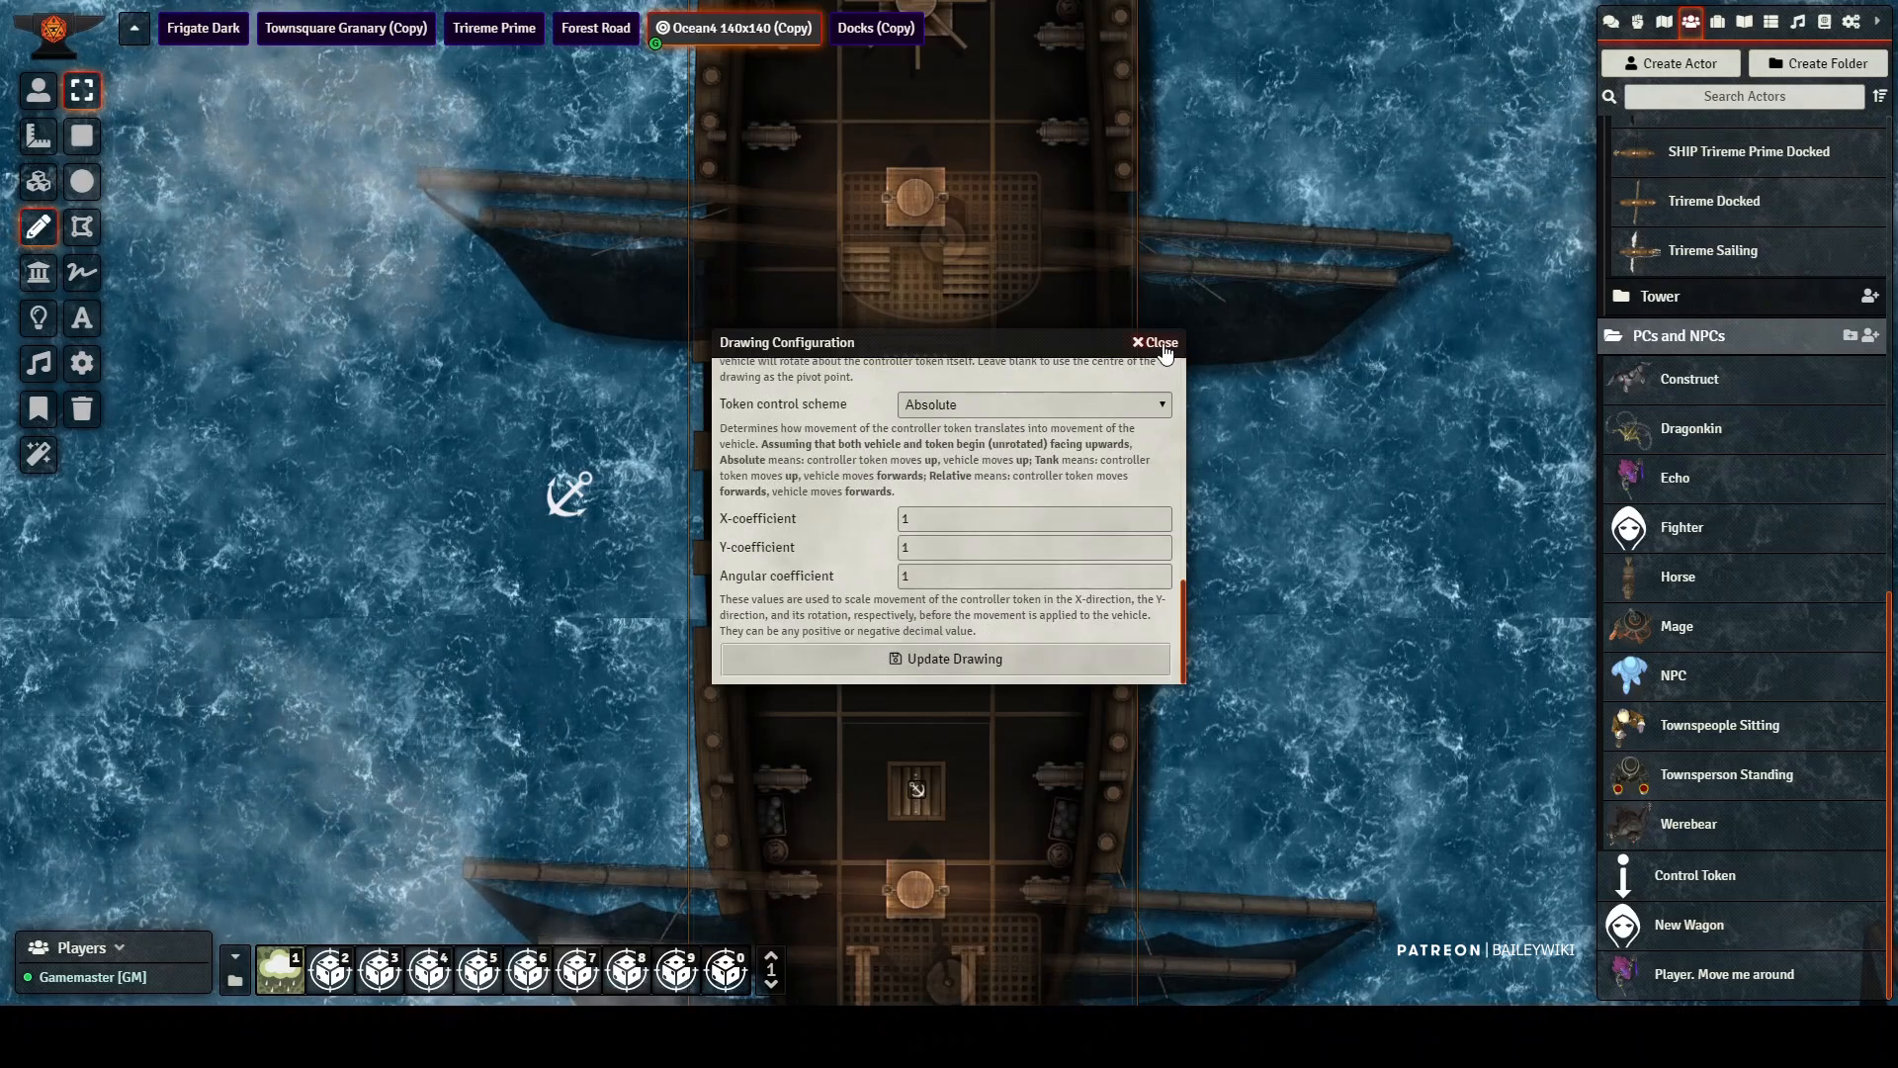
left_click(1158, 344)
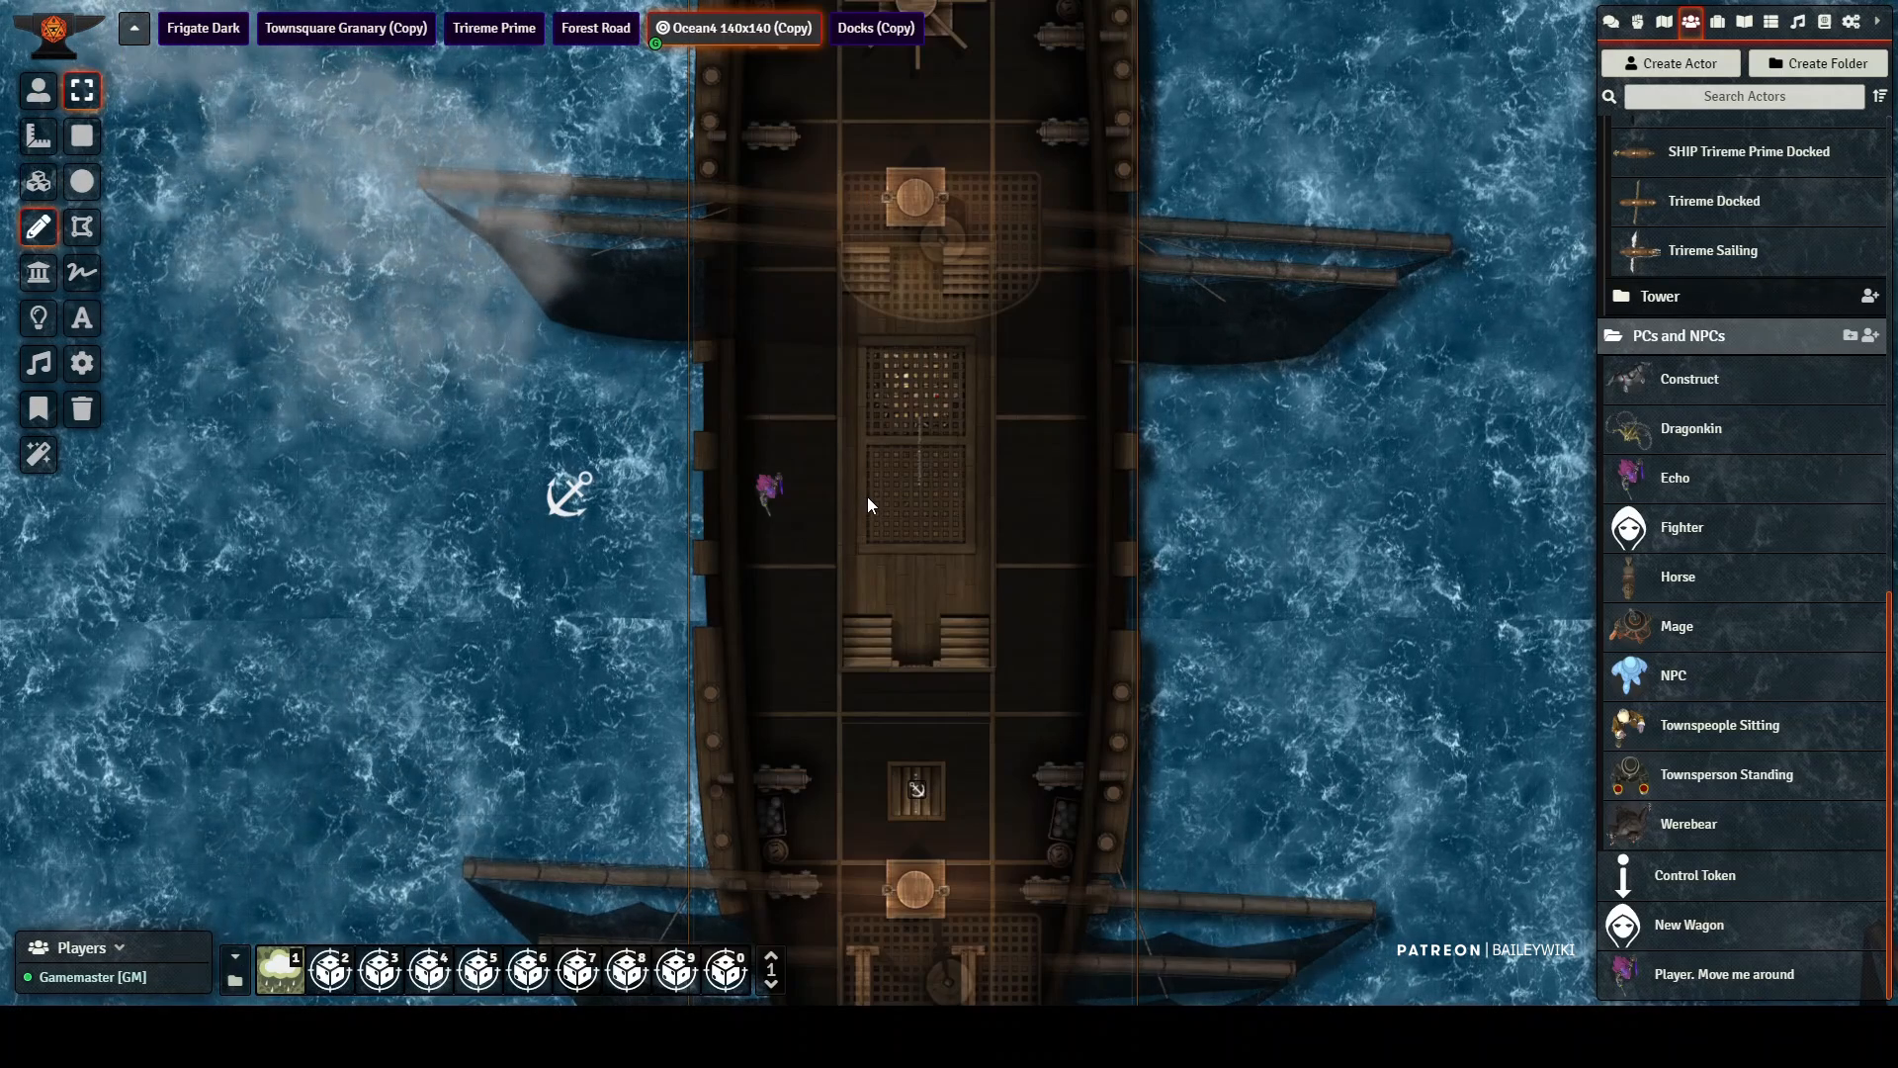
Step: Review the vehicle and multilevel settings of the drawing around the ship's central cargo hold, including teleports, token cloning and macro triggers
left_click(876, 455)
double_click(875, 455)
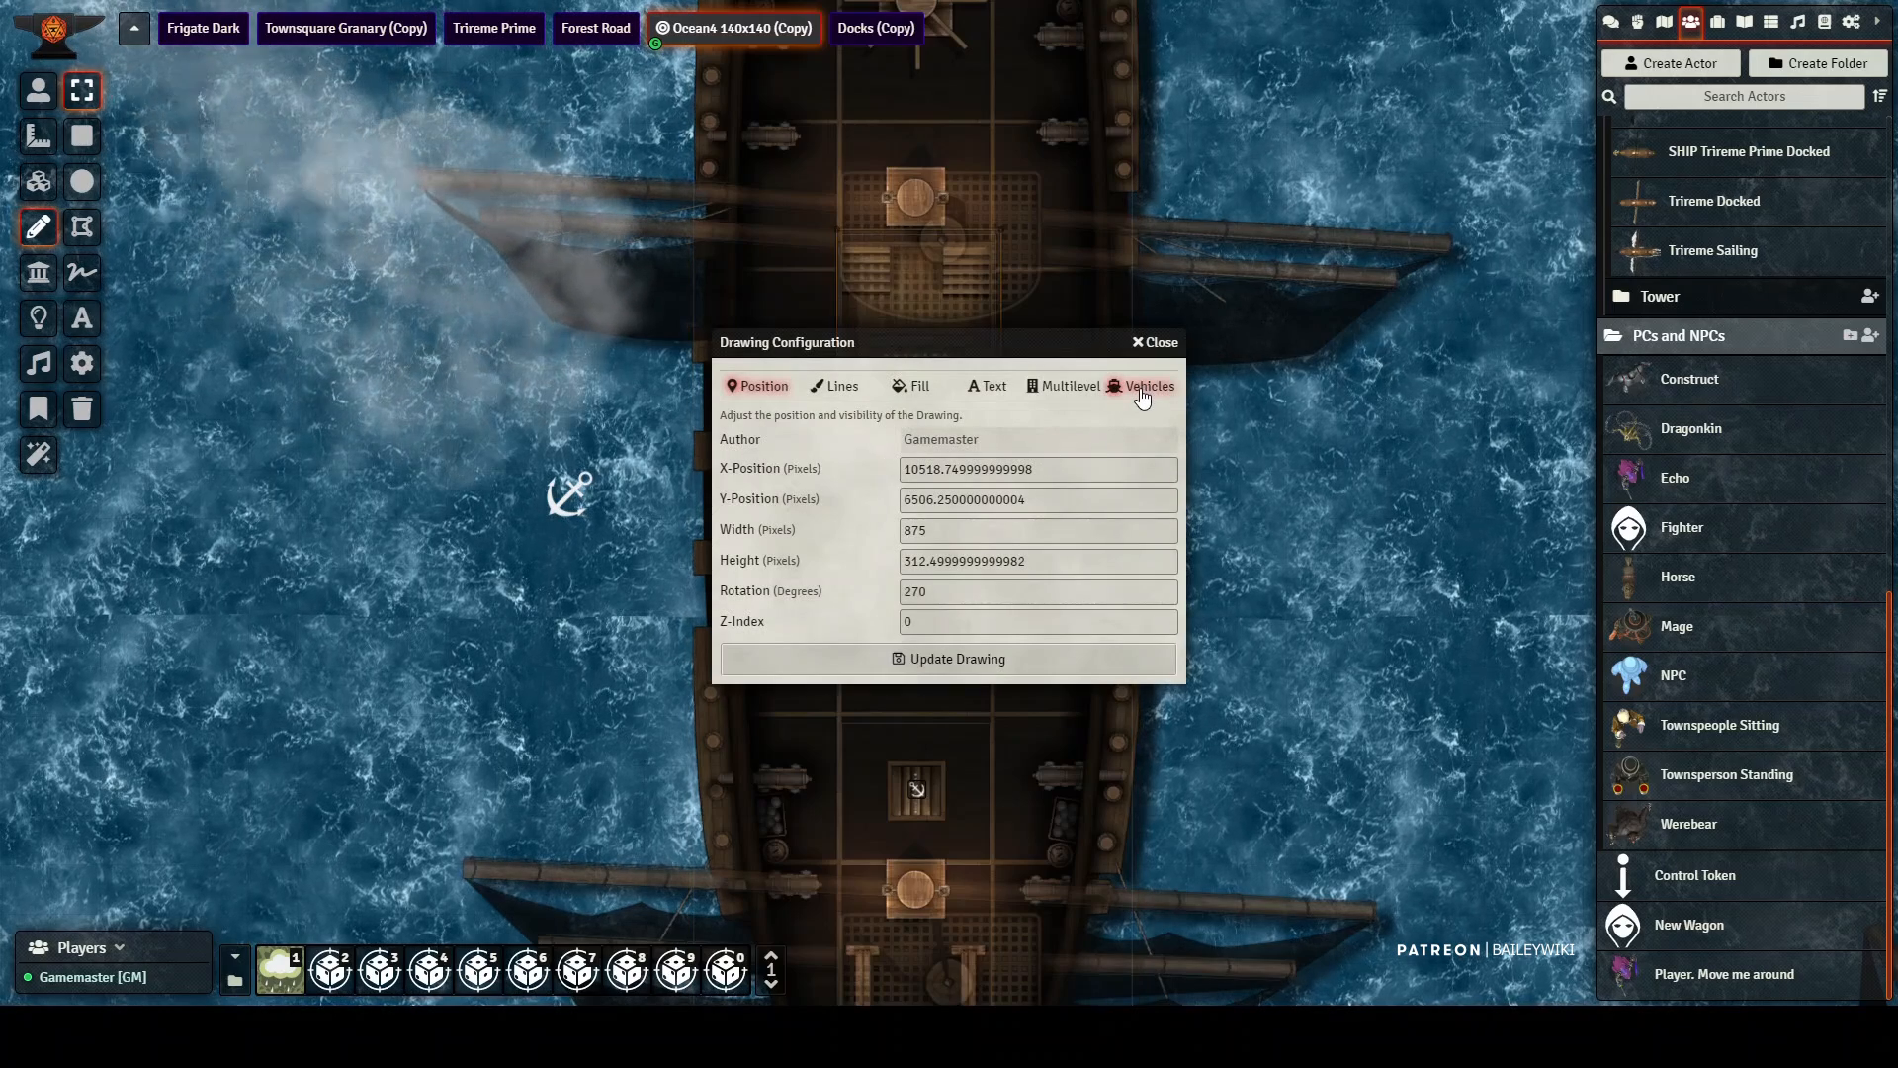
left_click(1099, 391)
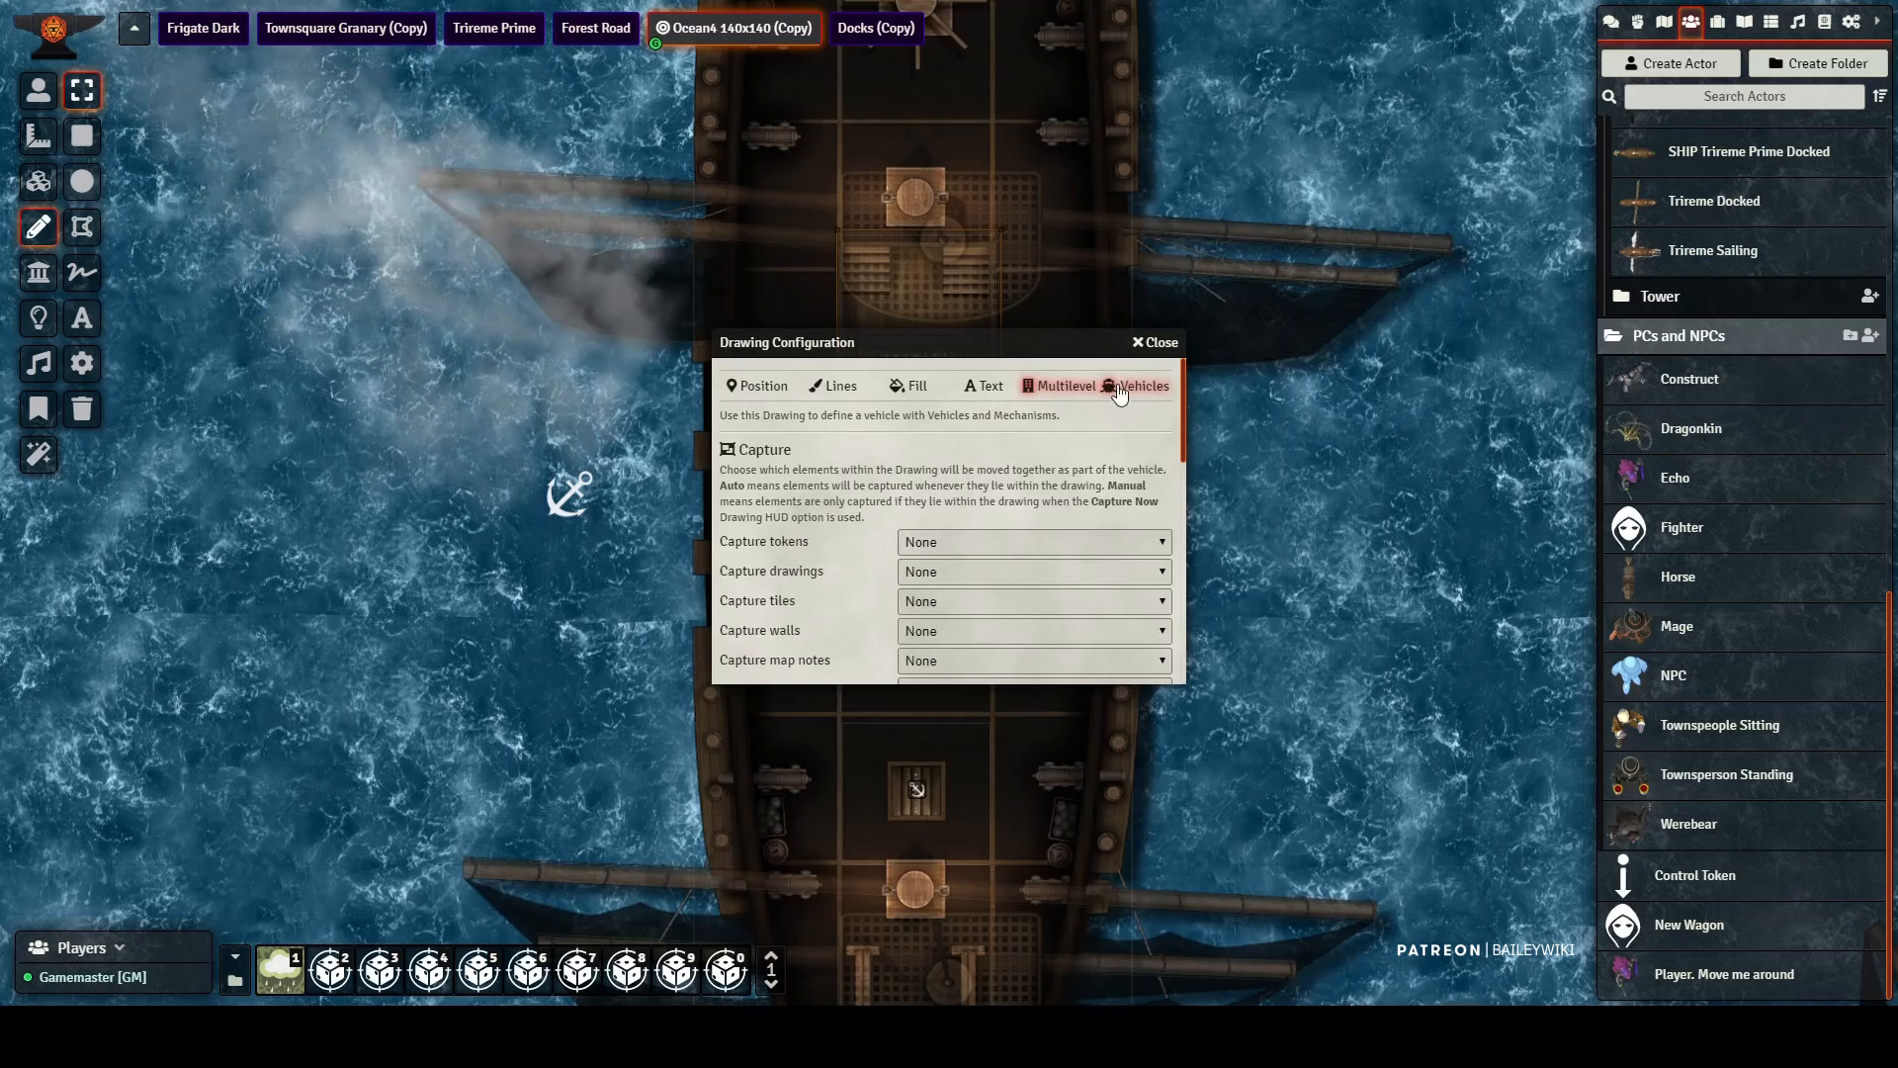
left_click(1060, 386)
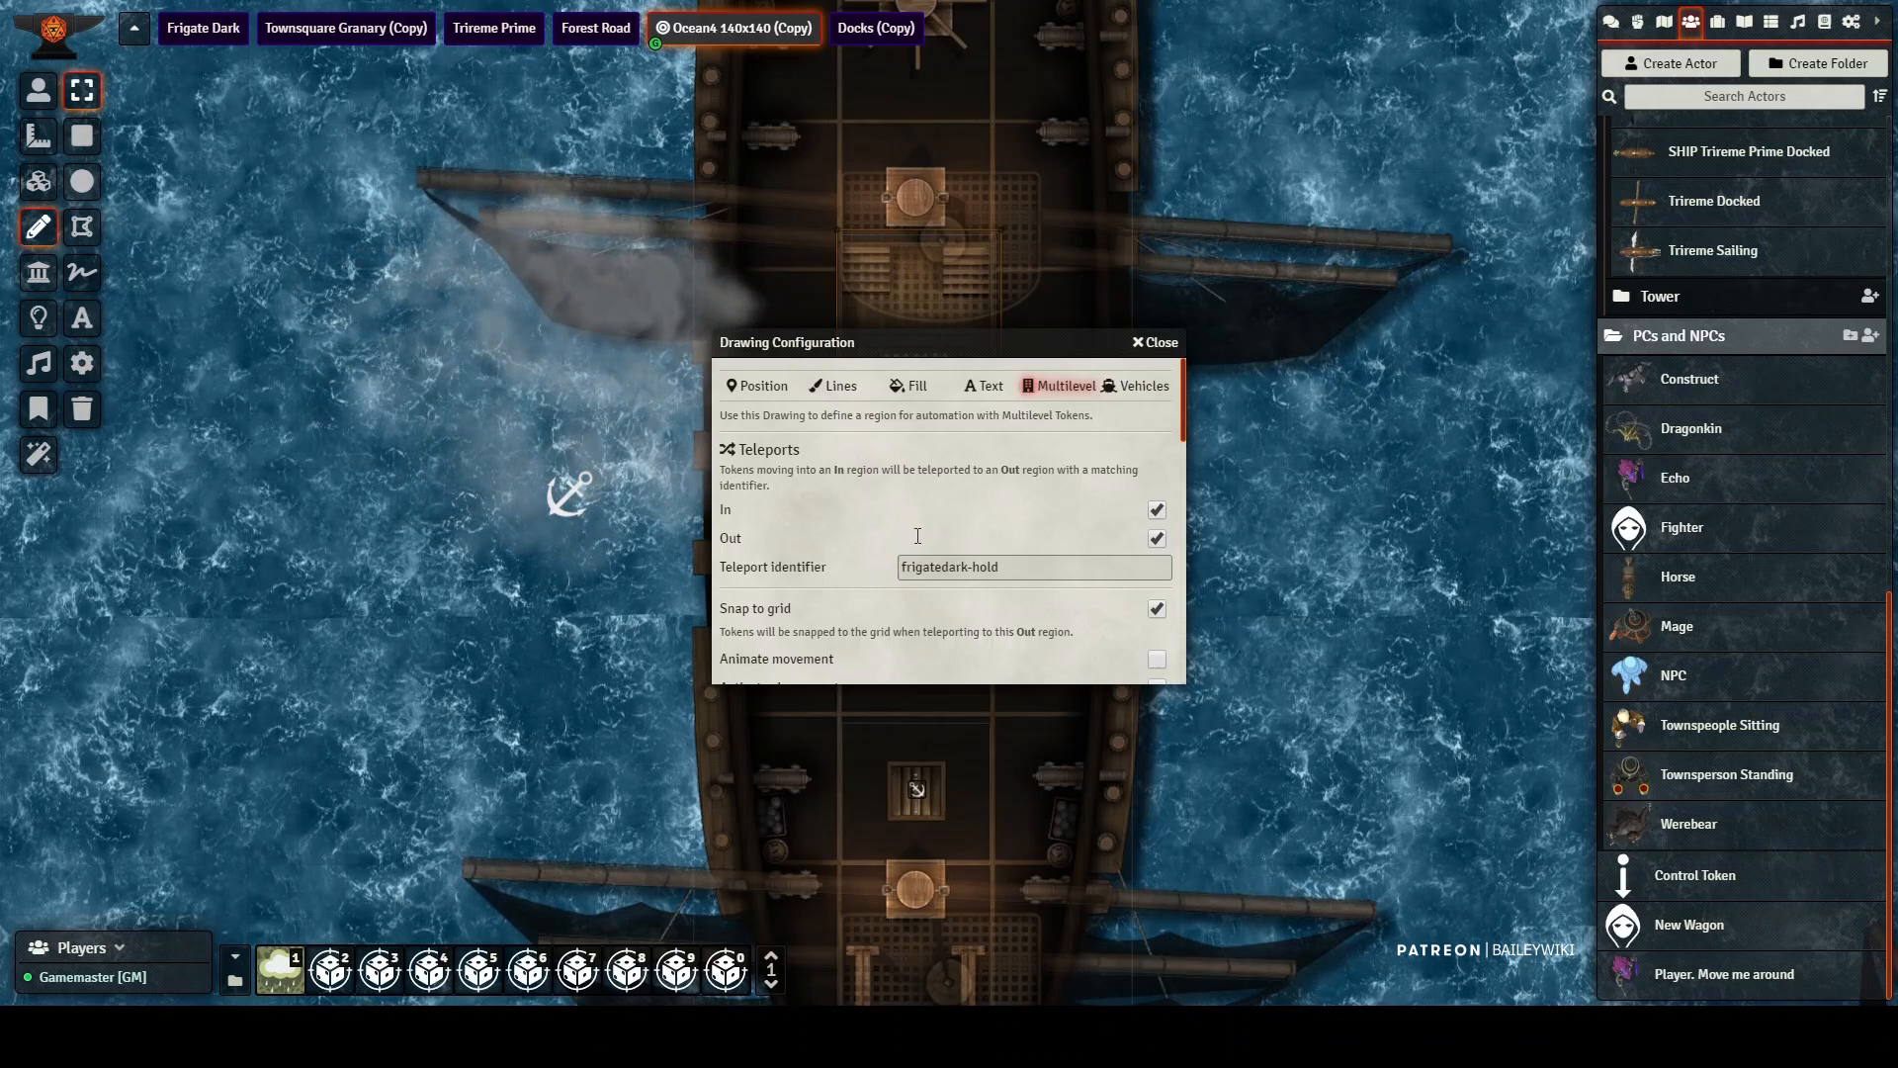
scroll(1048, 475, "down", 5)
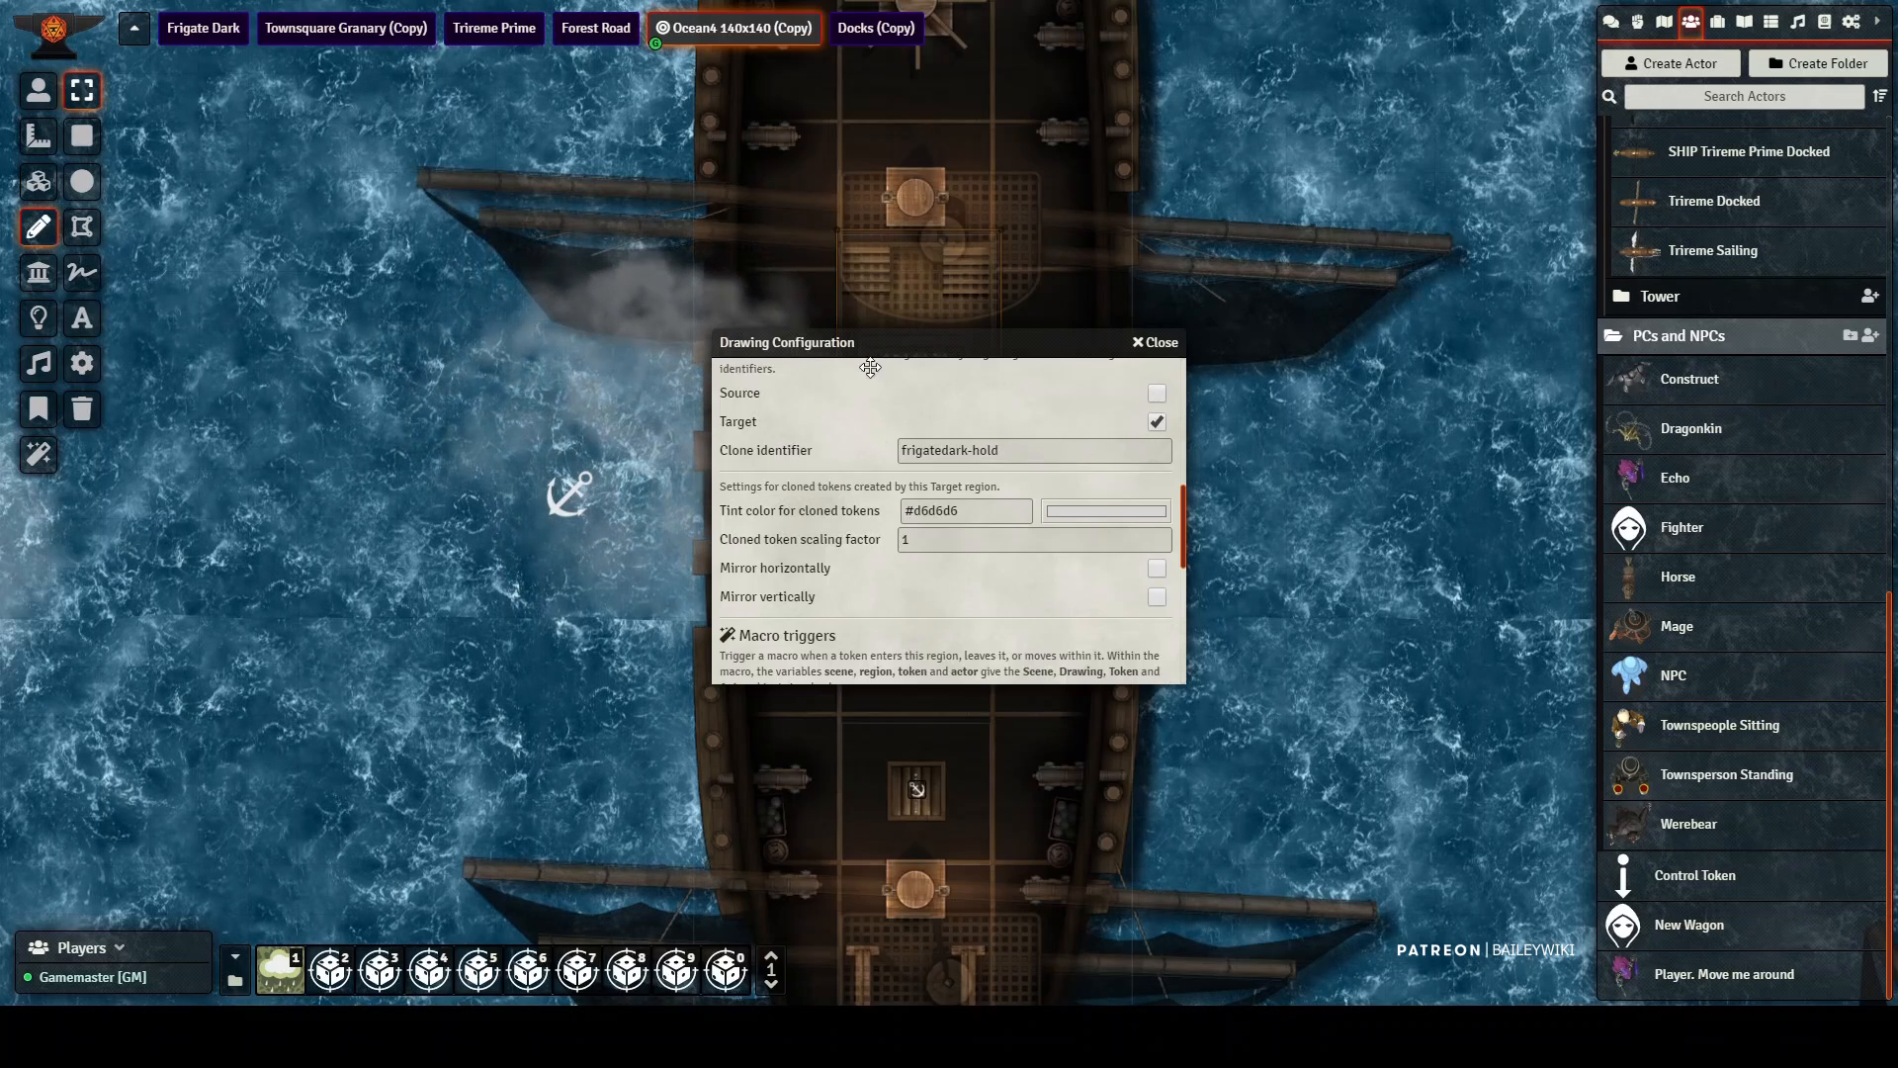
left_click_drag(916, 347, 493, 298)
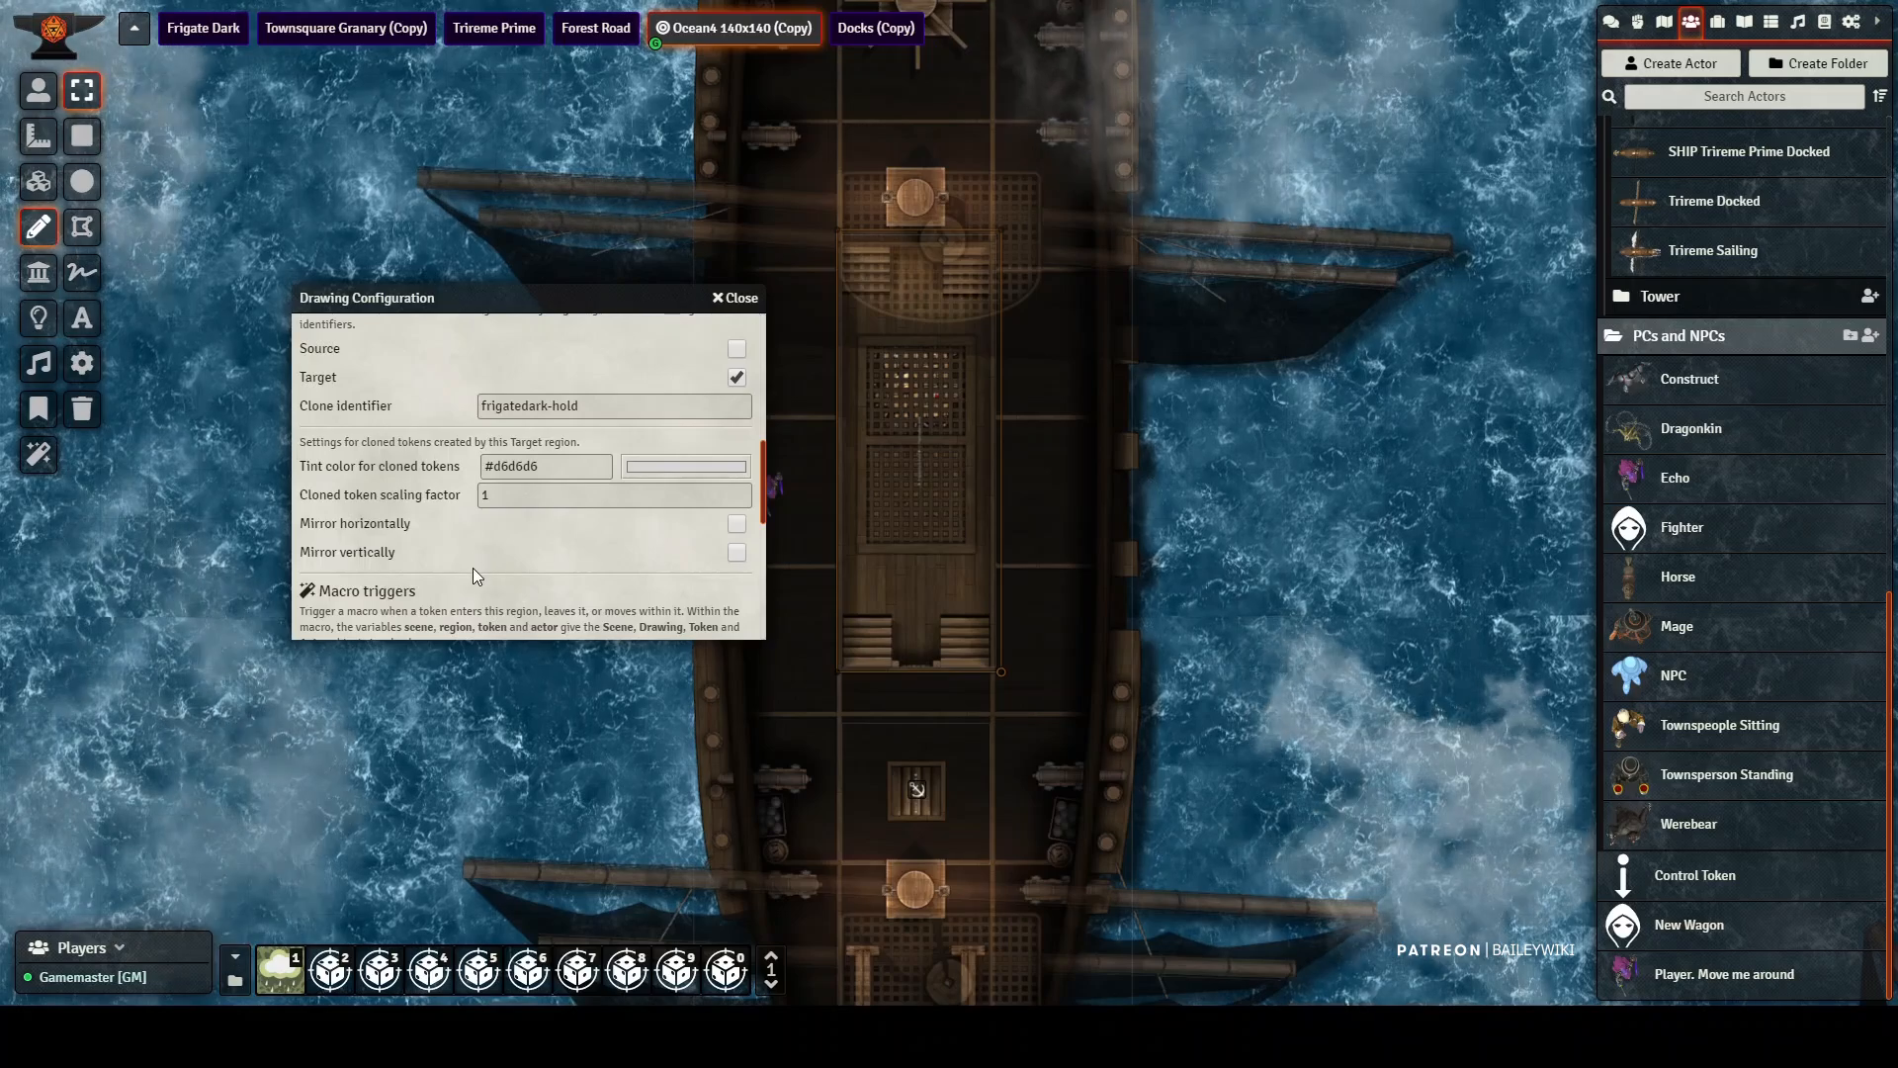
scroll(466, 564, "down", 5)
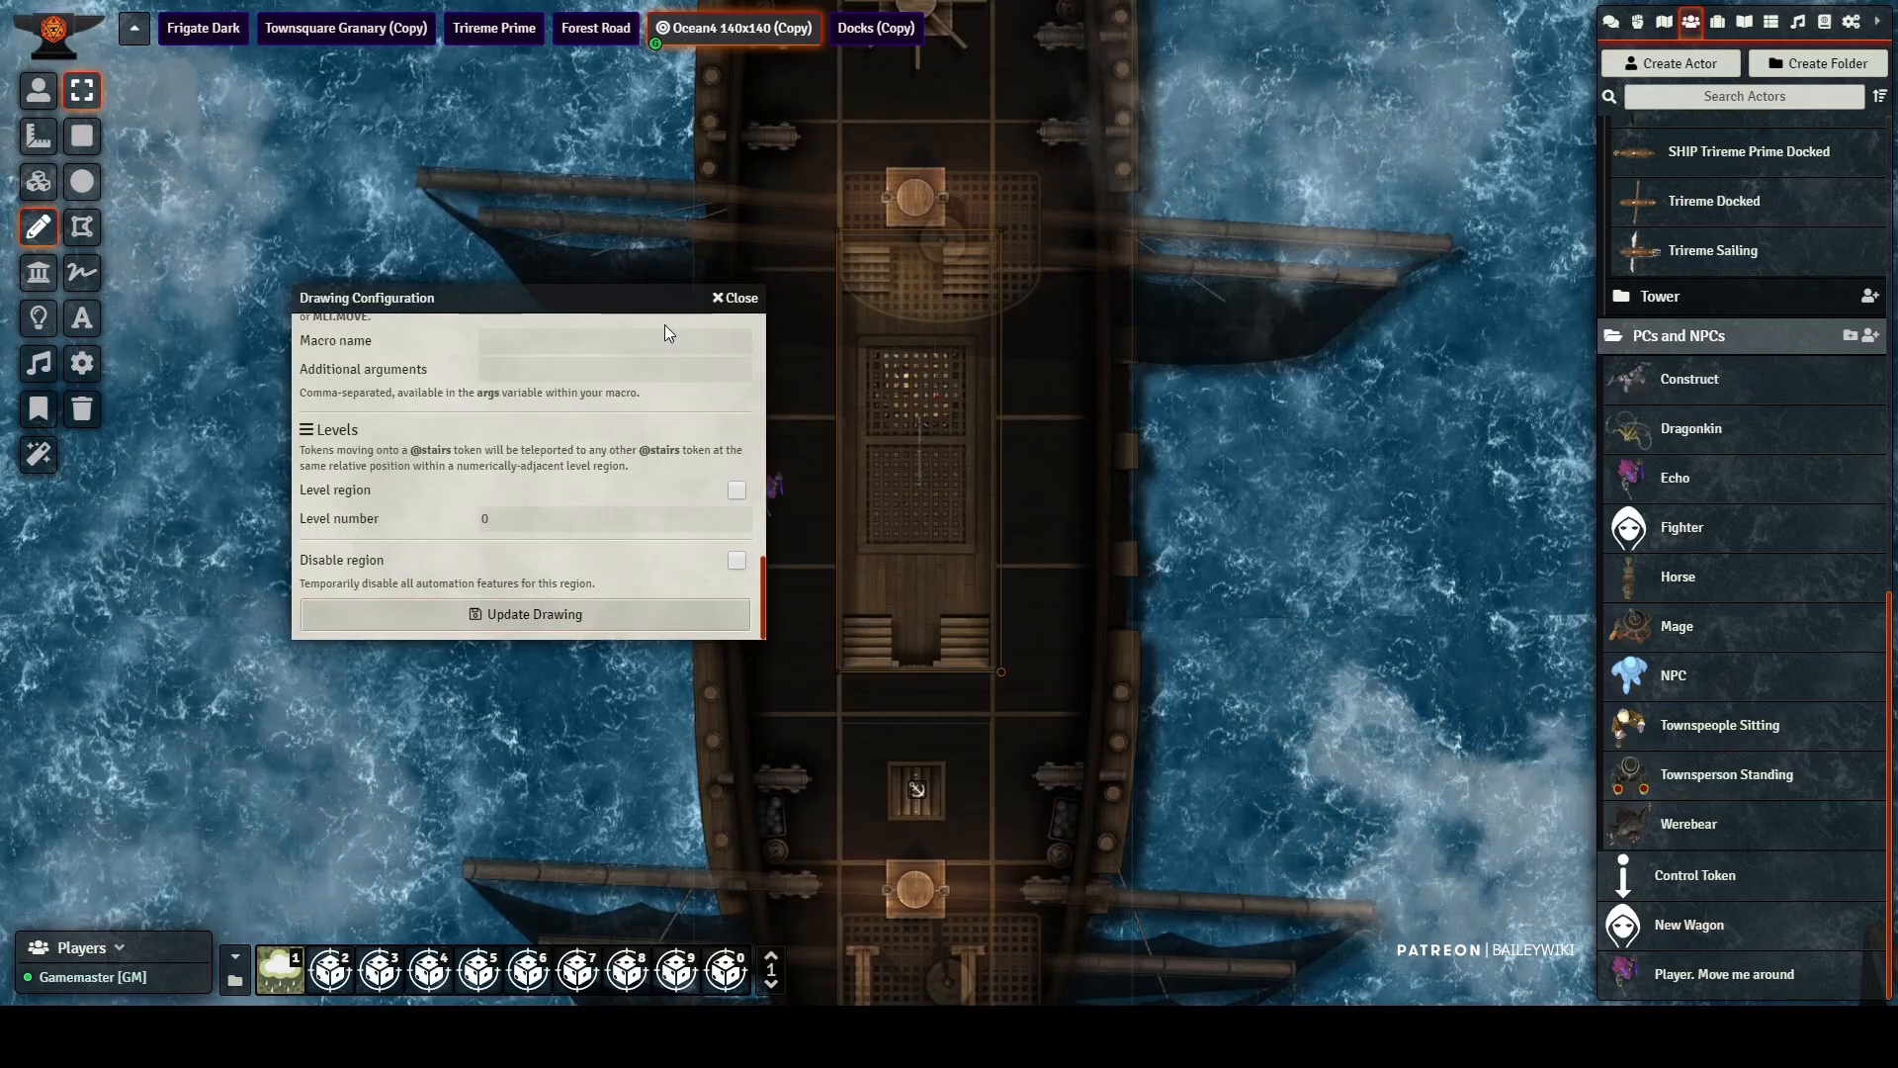
key("Escape")
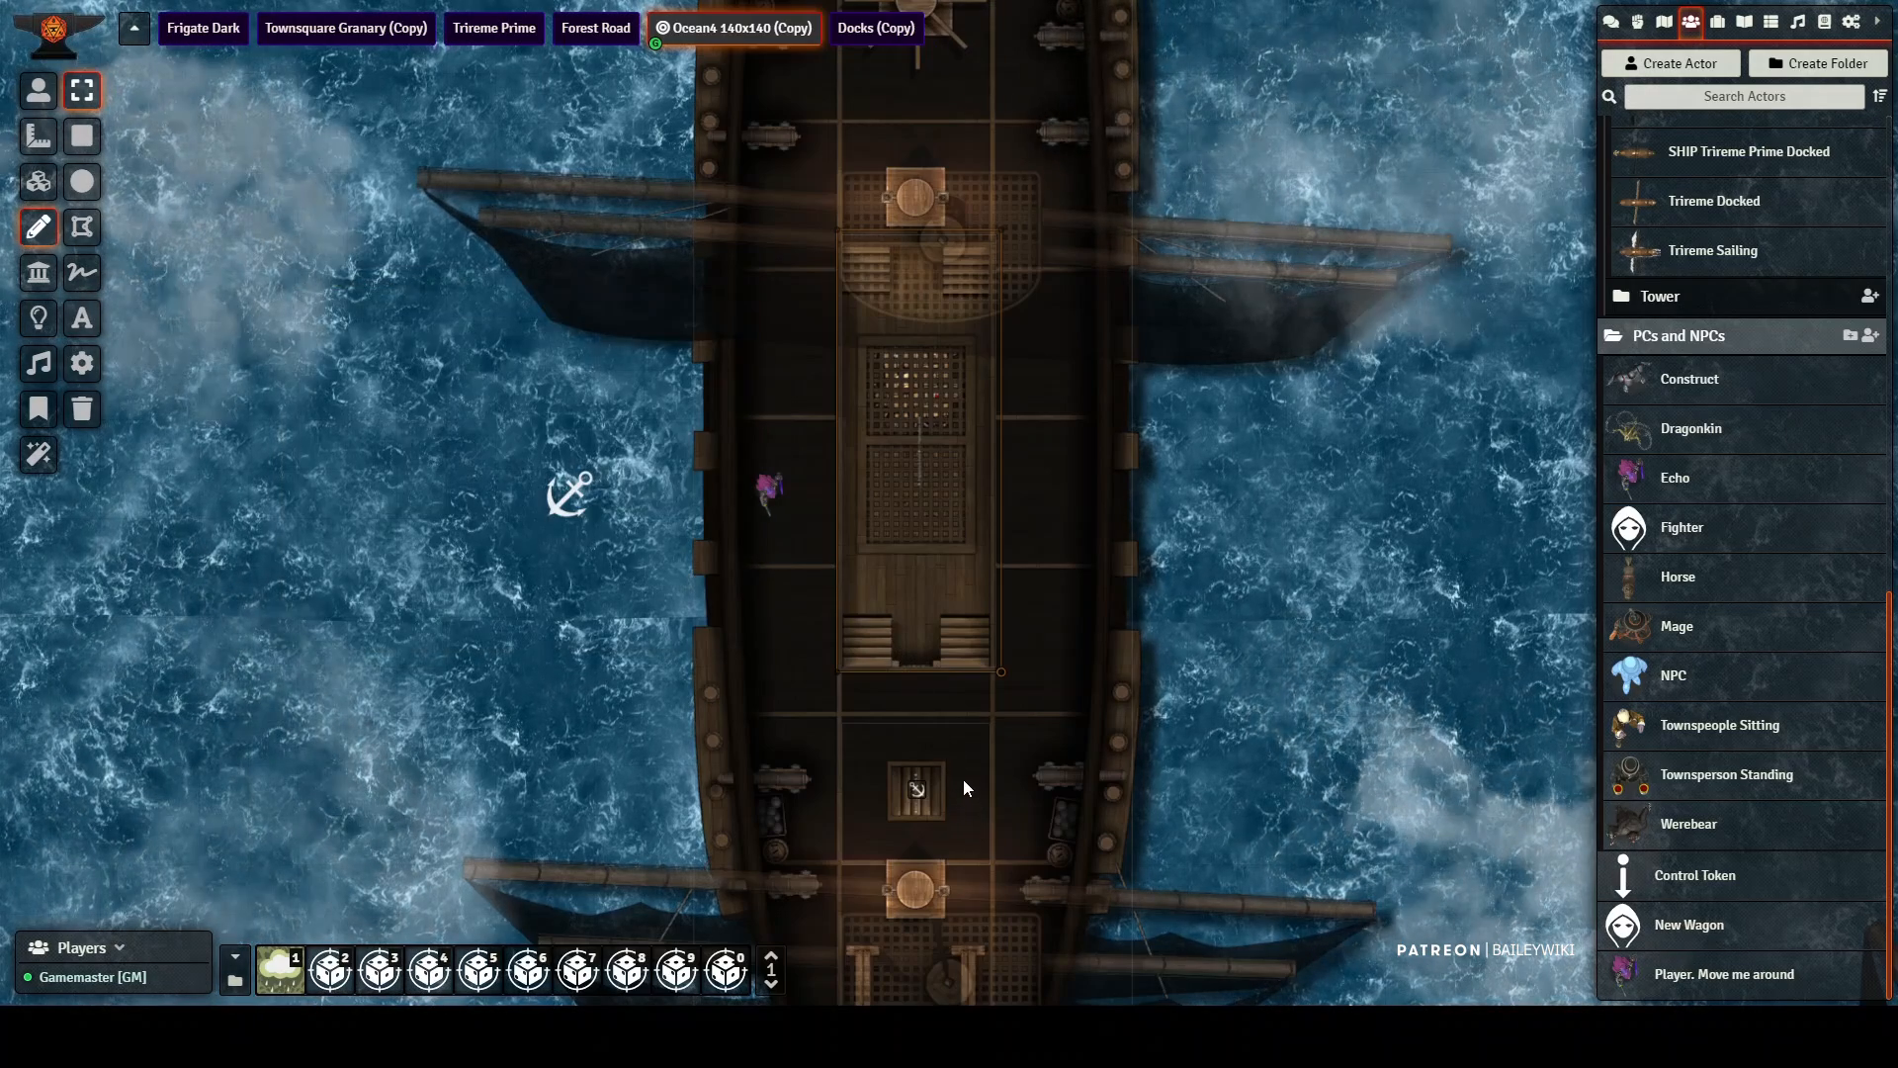
Step: Review the multilevel teleport settings of the drawing around the small hatch toward the bow, then close them
double_click(959, 777)
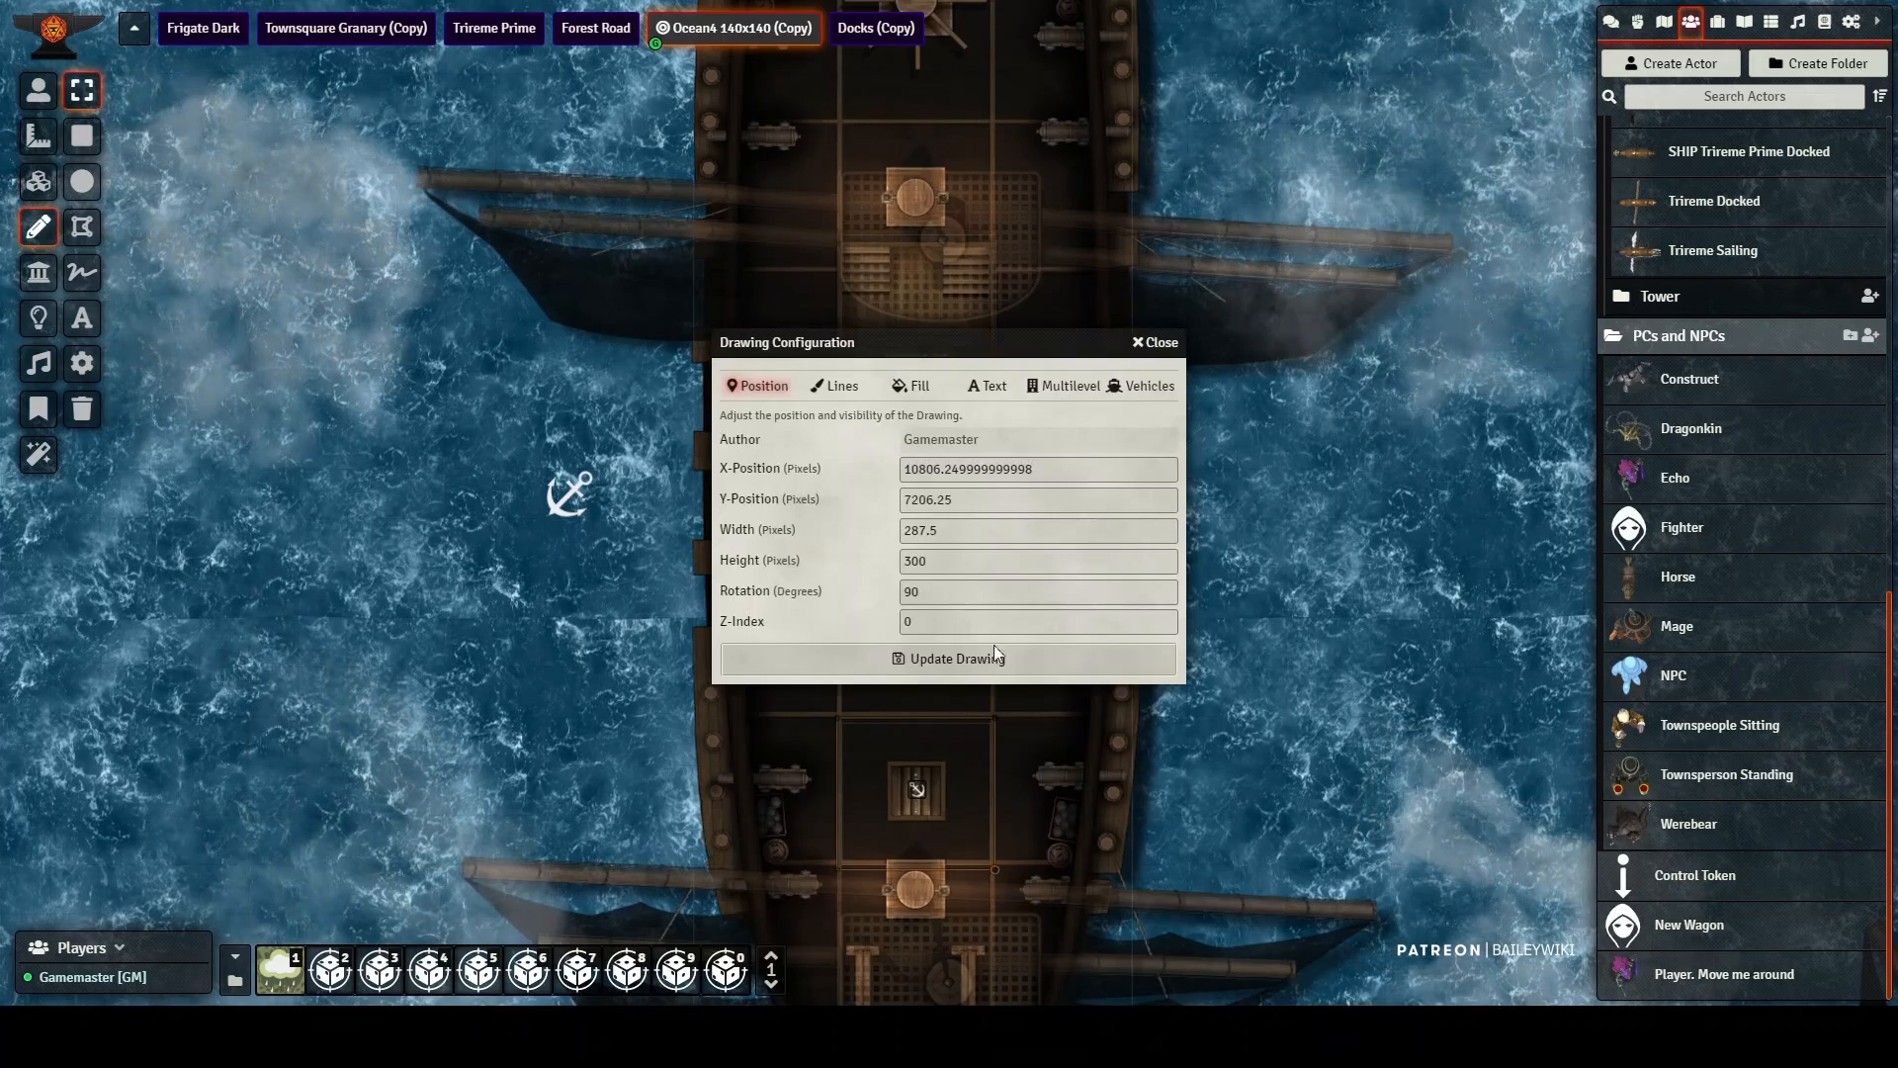
left_click(1063, 386)
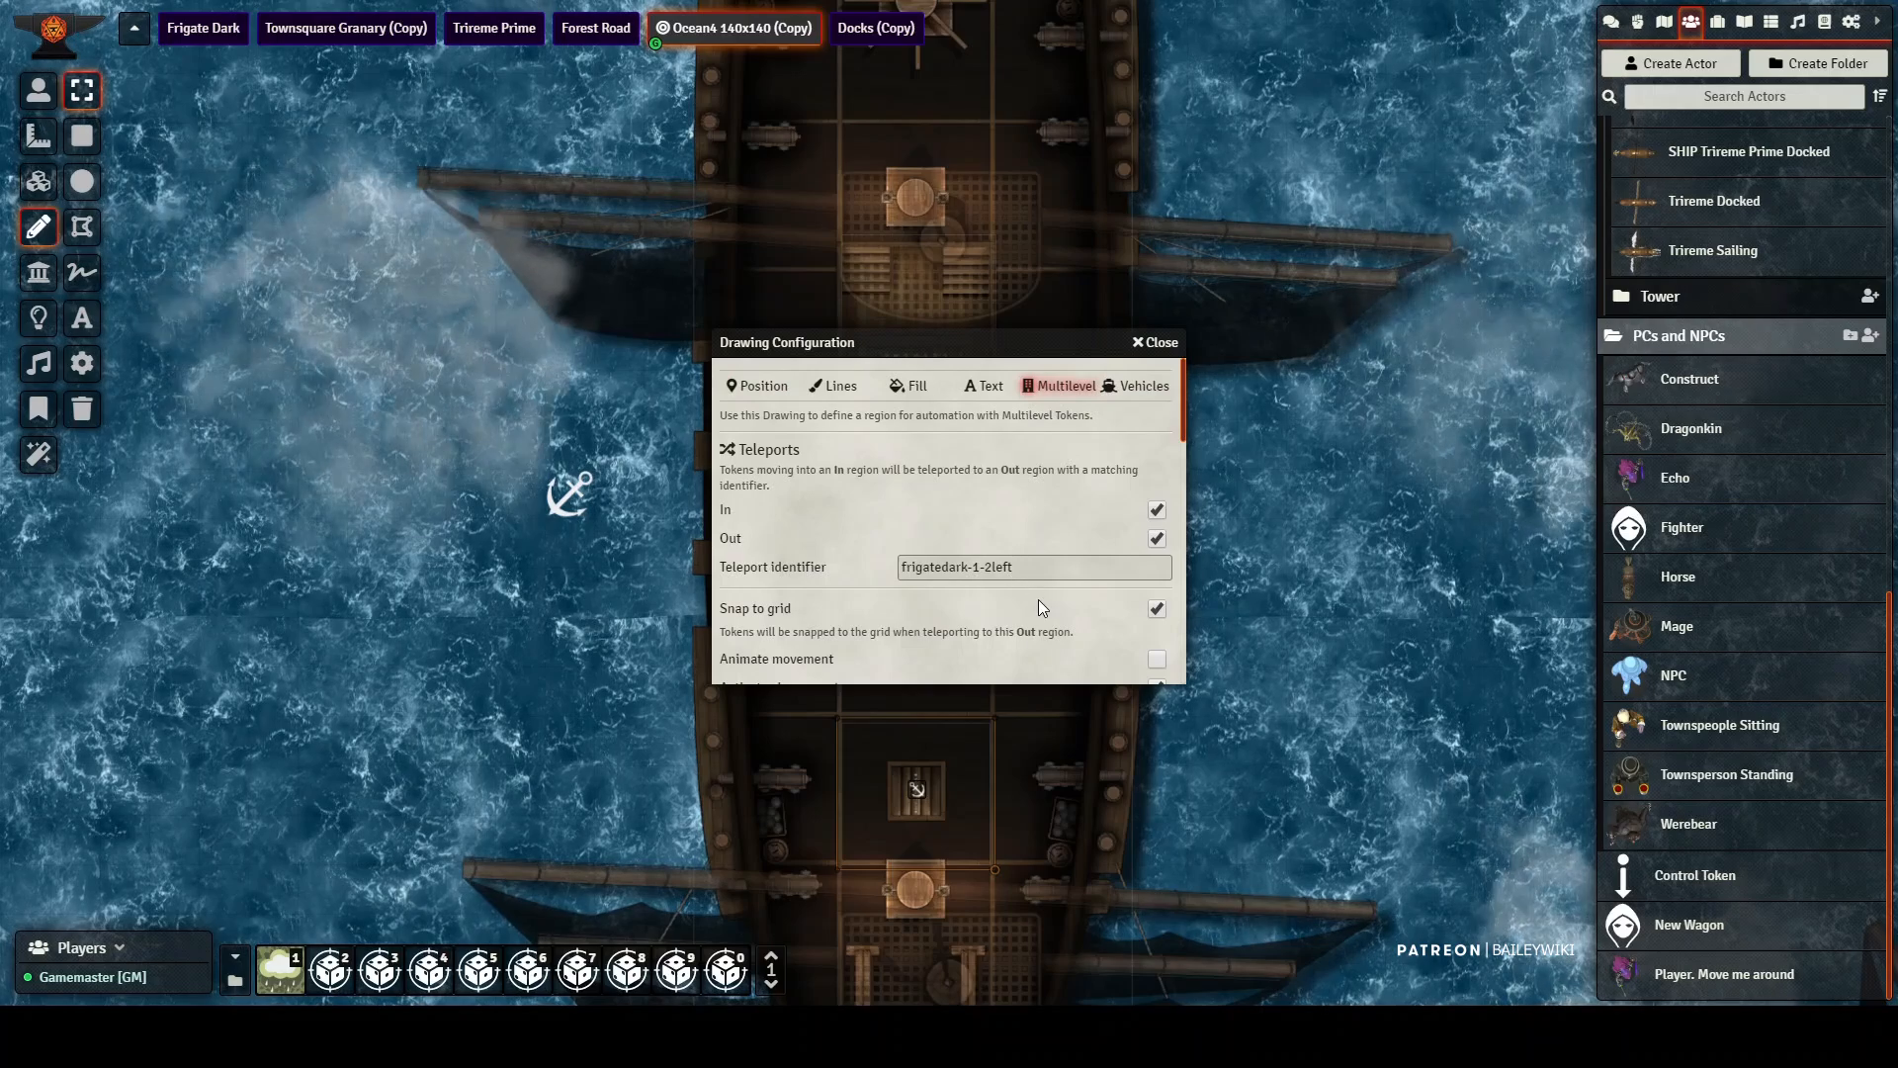
scroll(1098, 577, "down", 2)
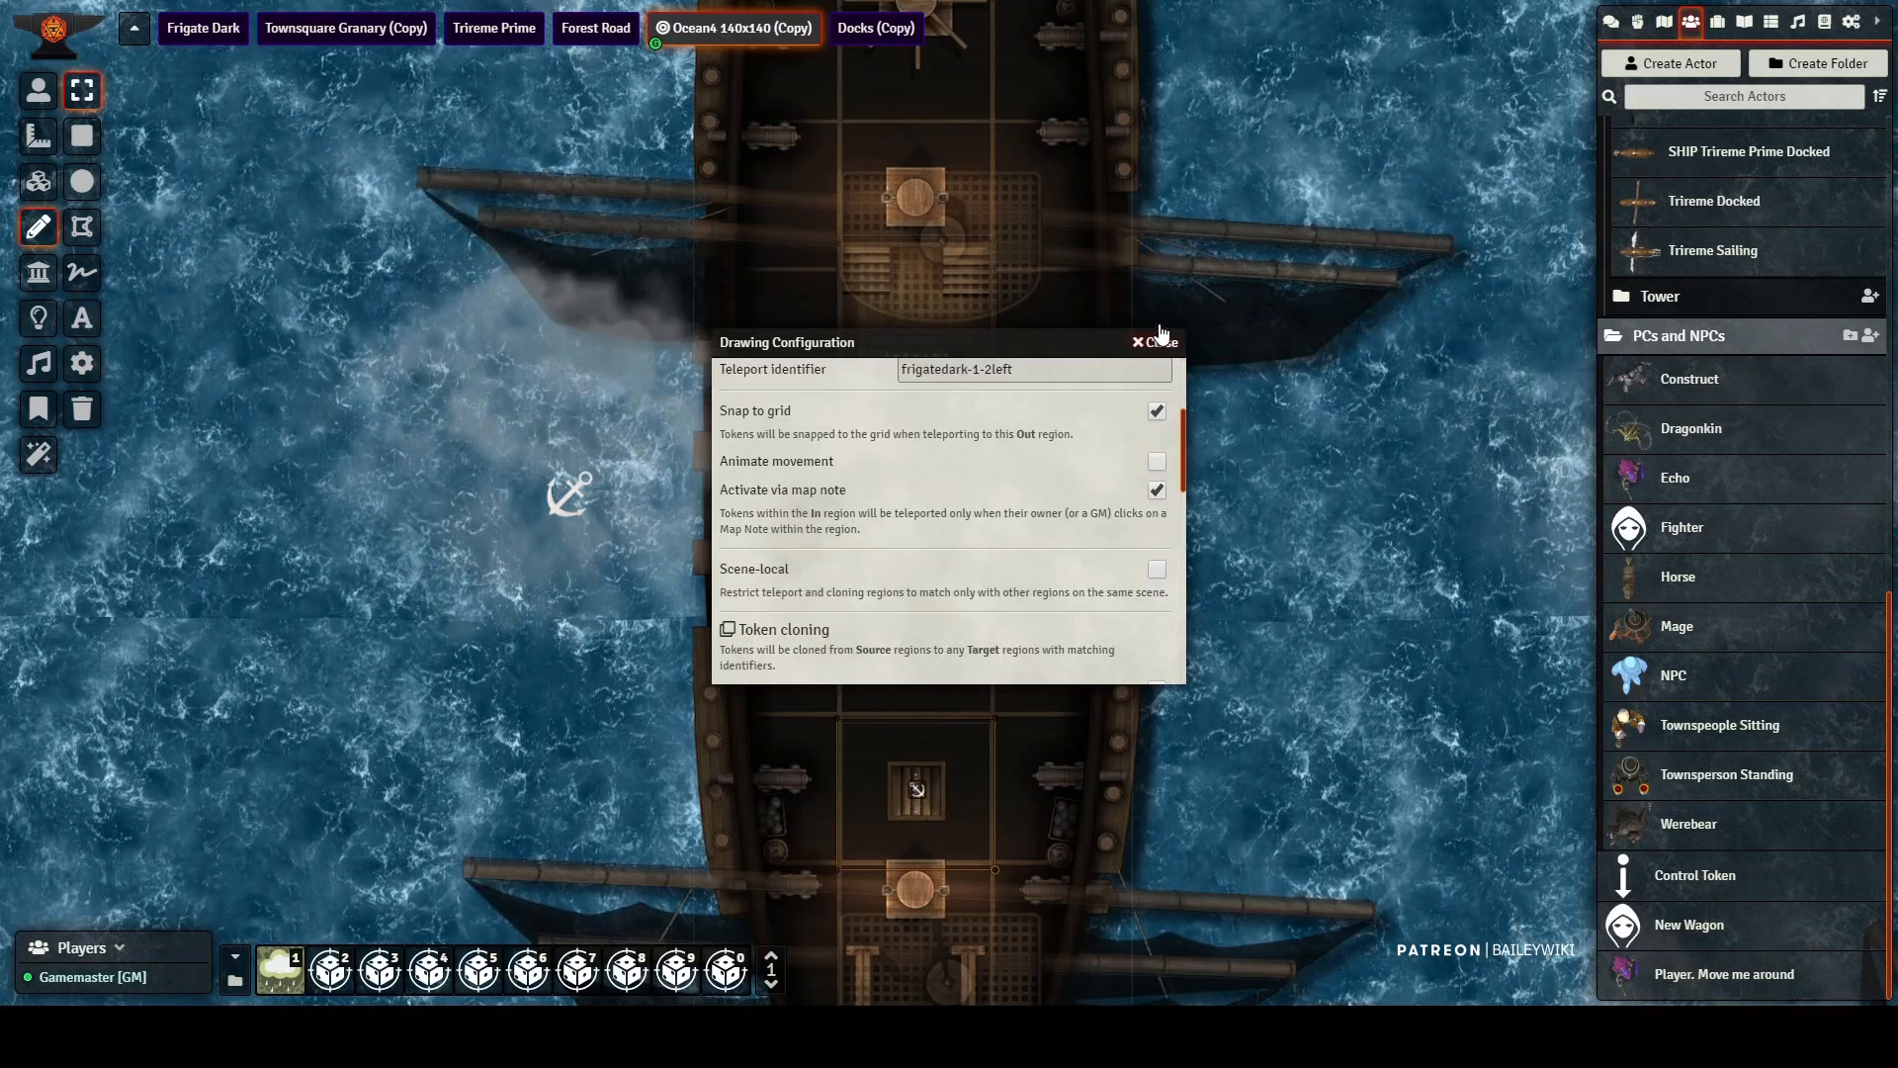
key("Escape")
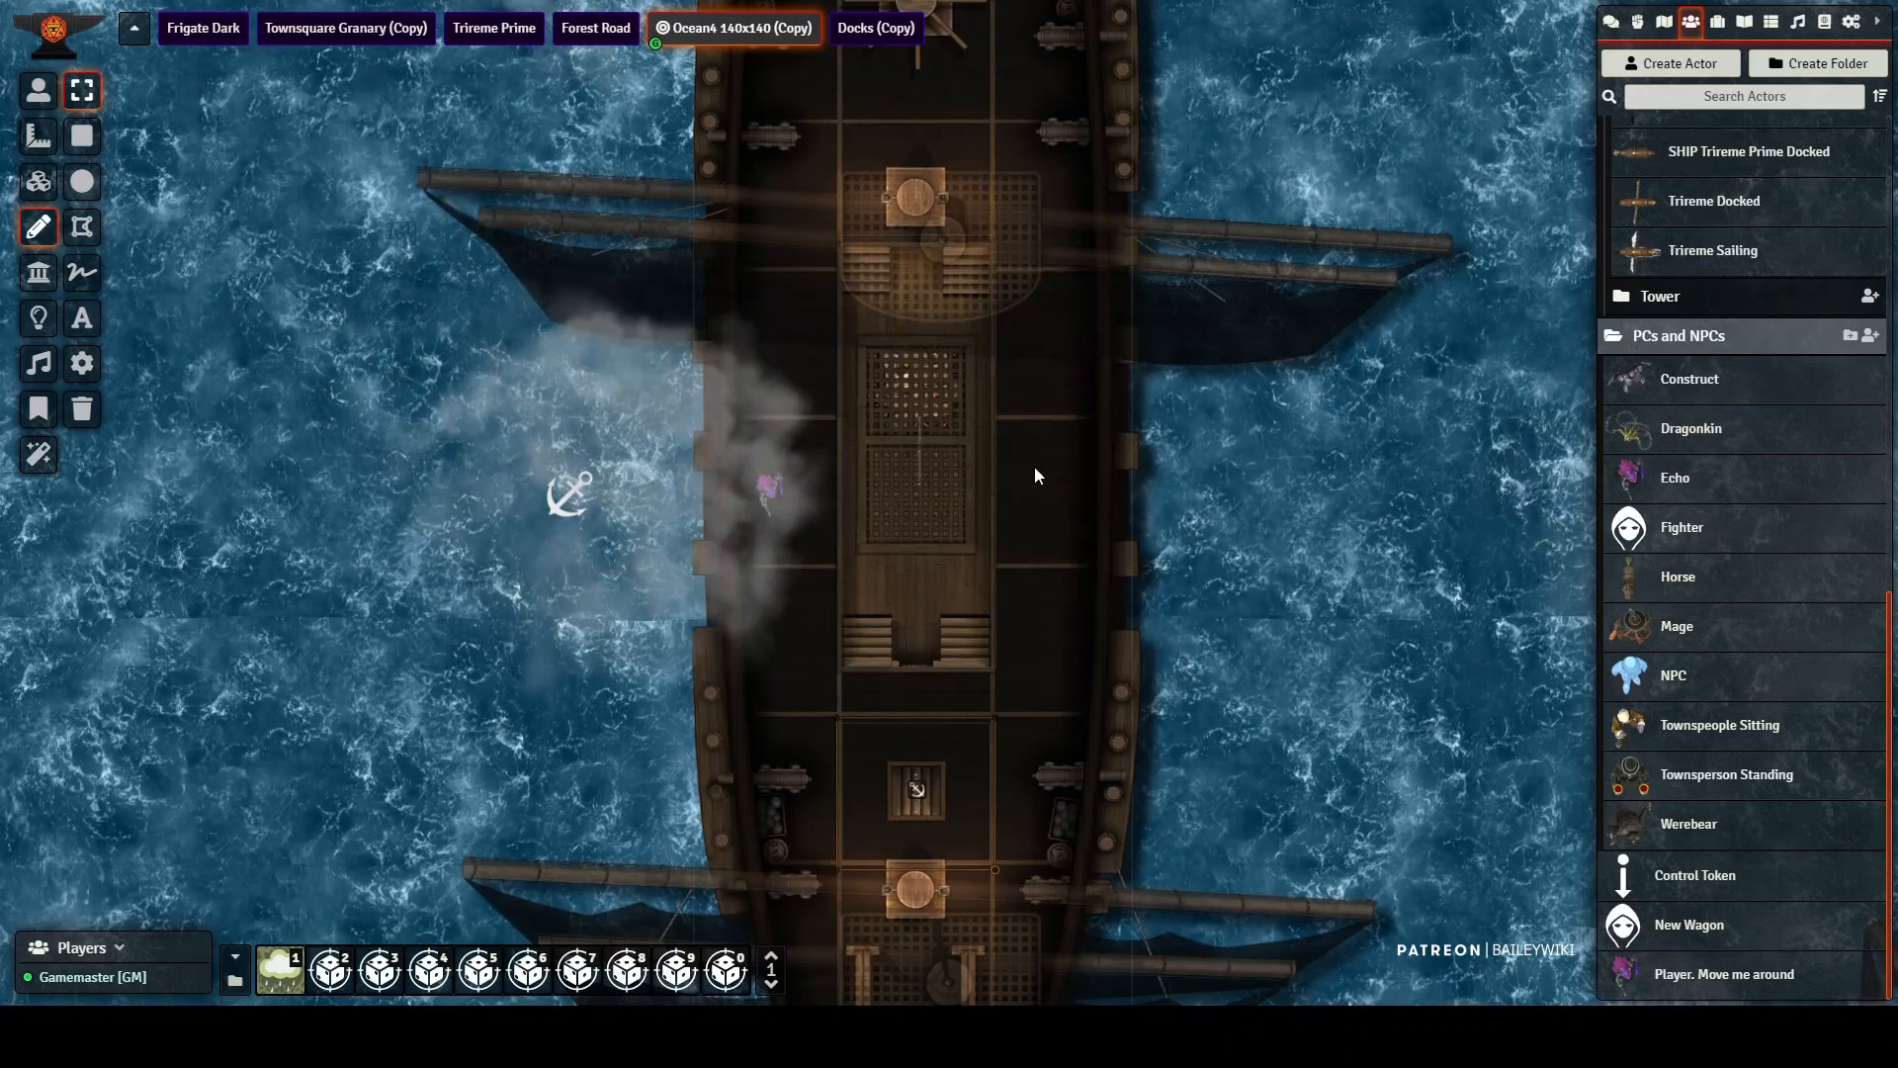
Step: Inspect the lights, walls, map notes and ambient sound attached to the stern half of the dark ship
left_click_drag(1038, 466, 1040, 786)
left_click_drag(957, 128, 963, 459)
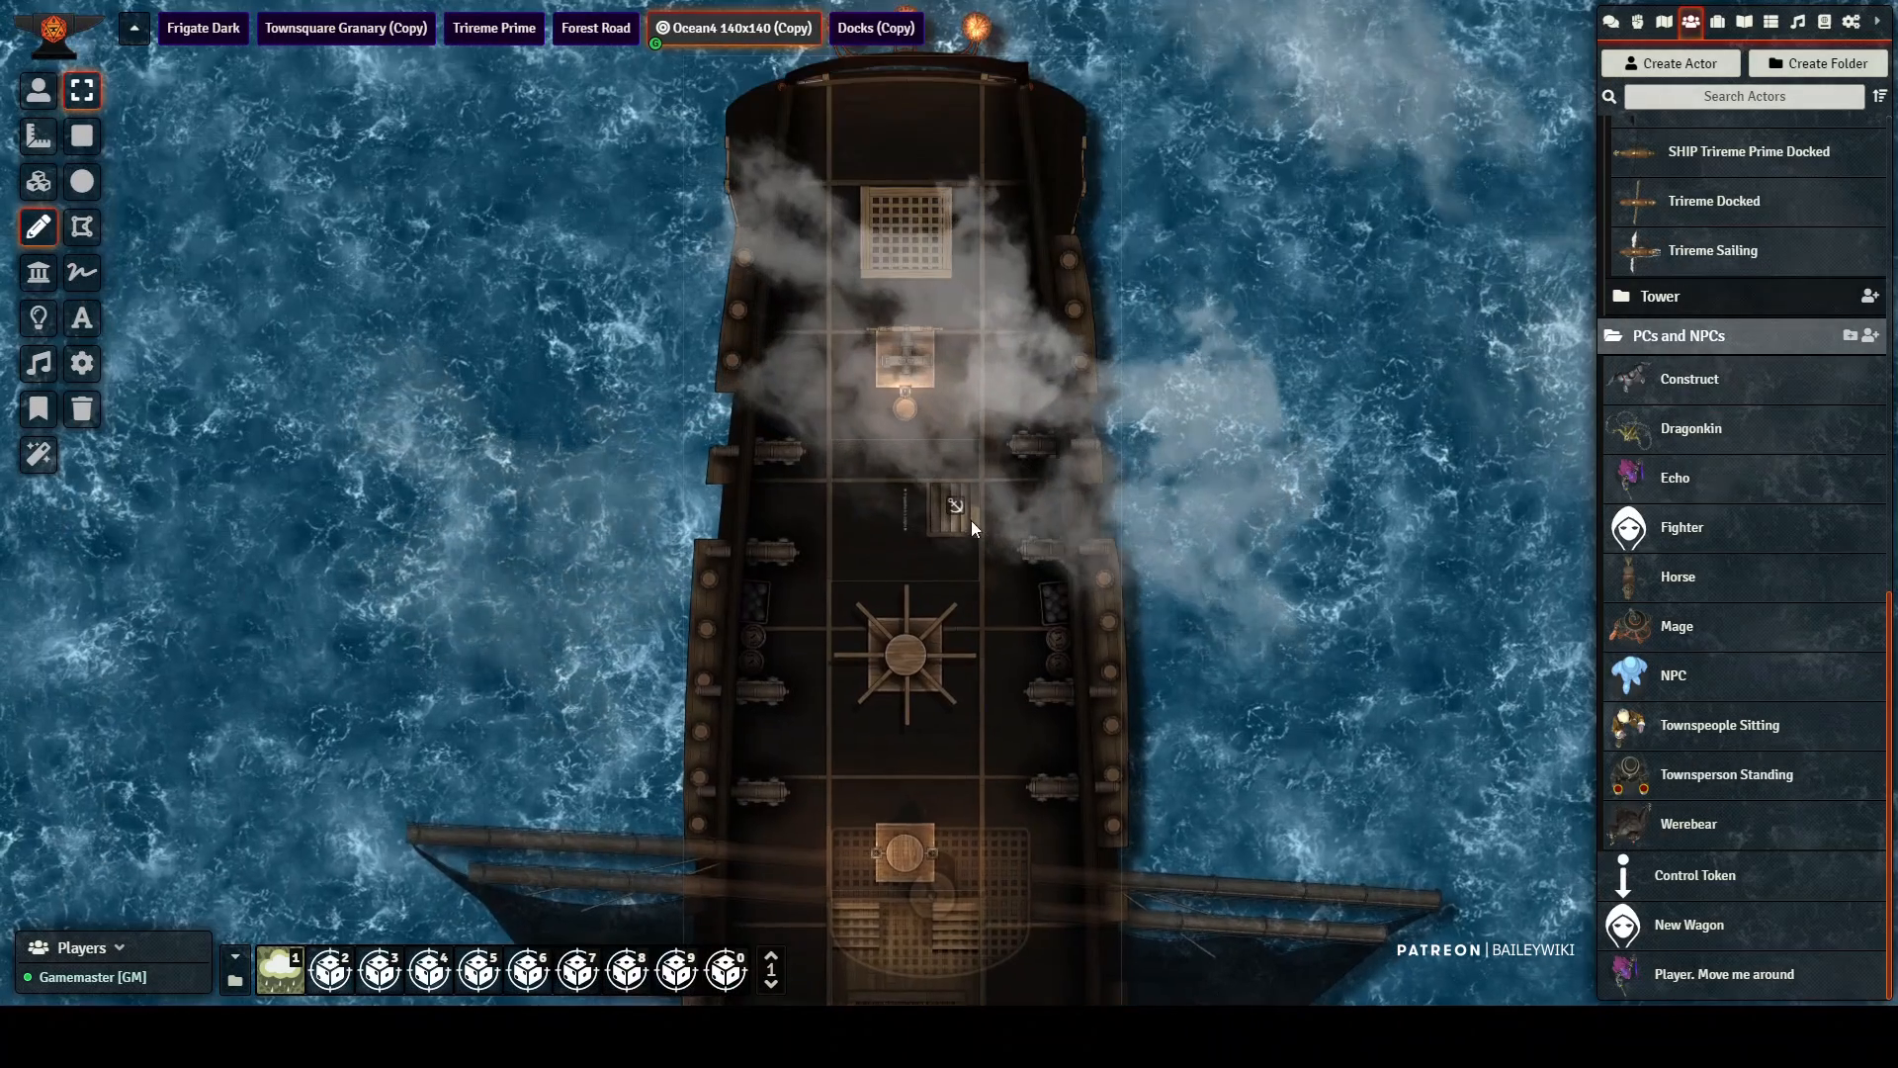
scroll(919, 485, "down", 2)
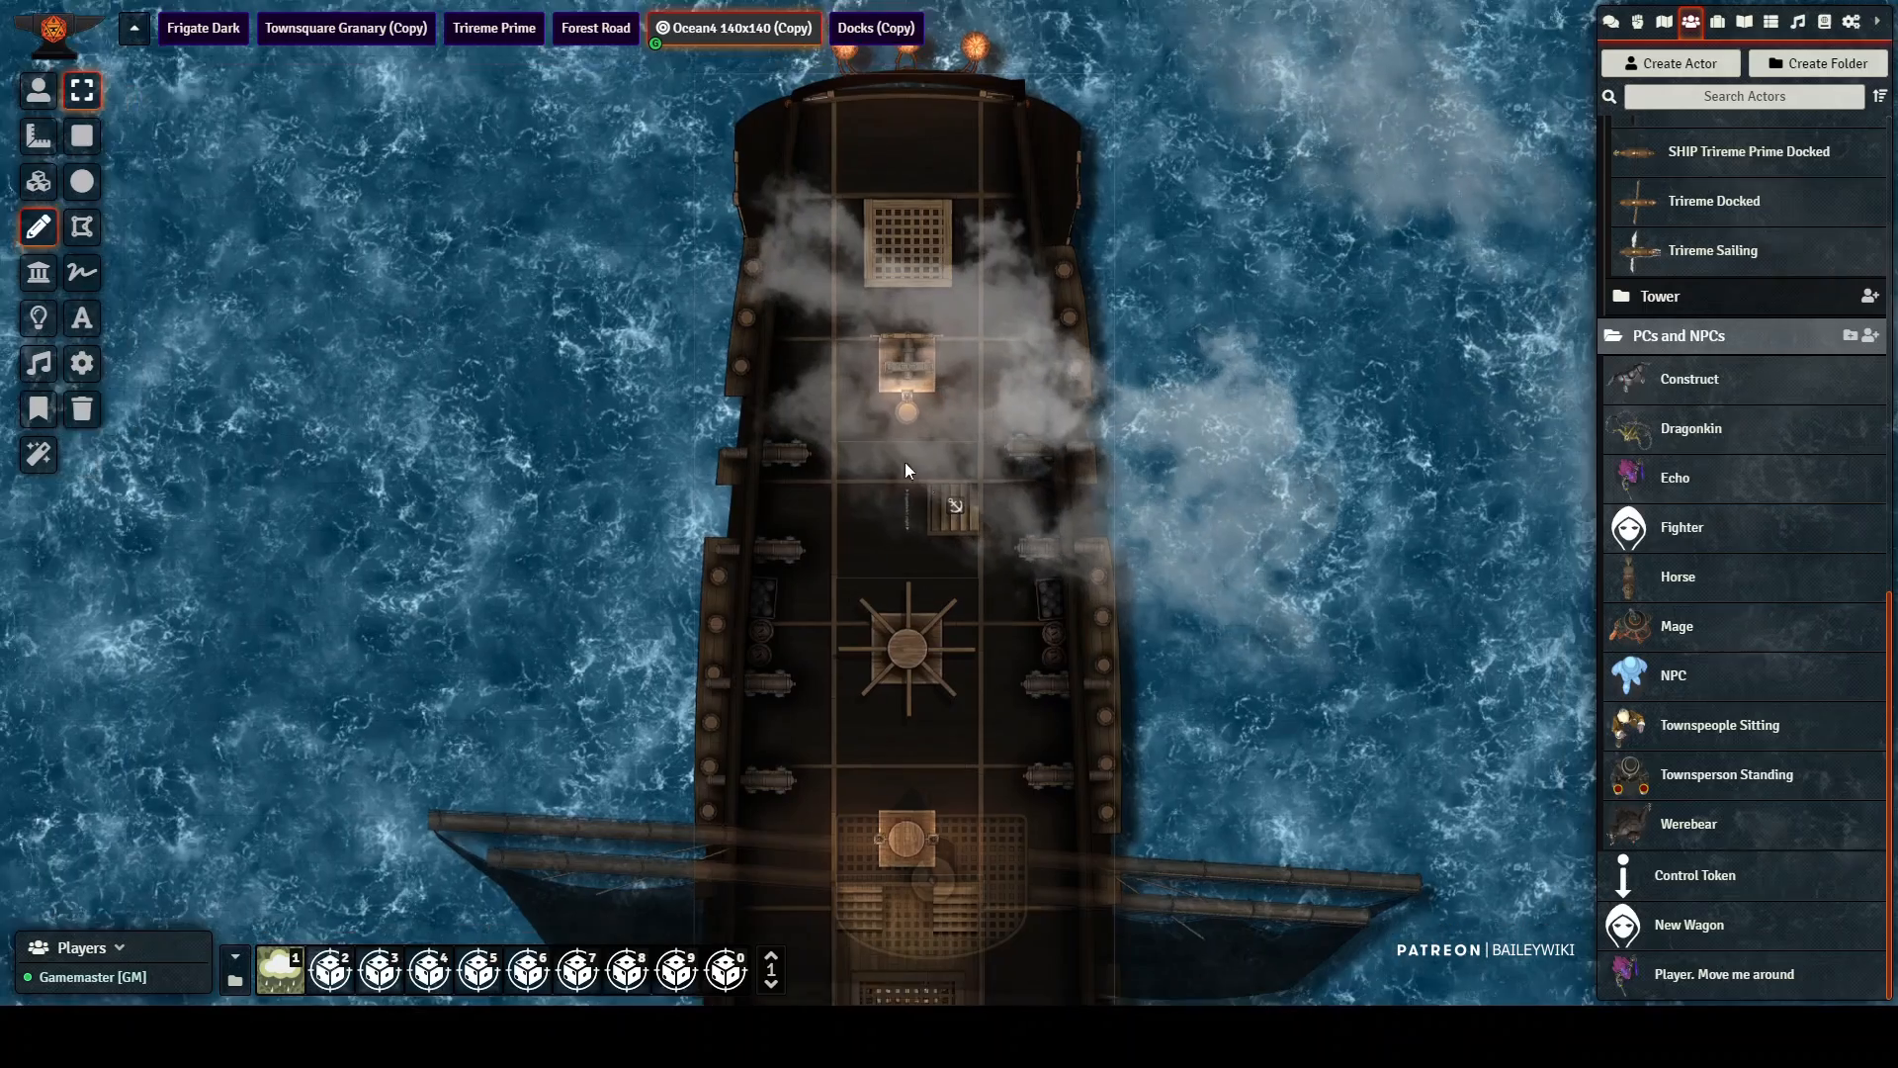
left_click(38, 317)
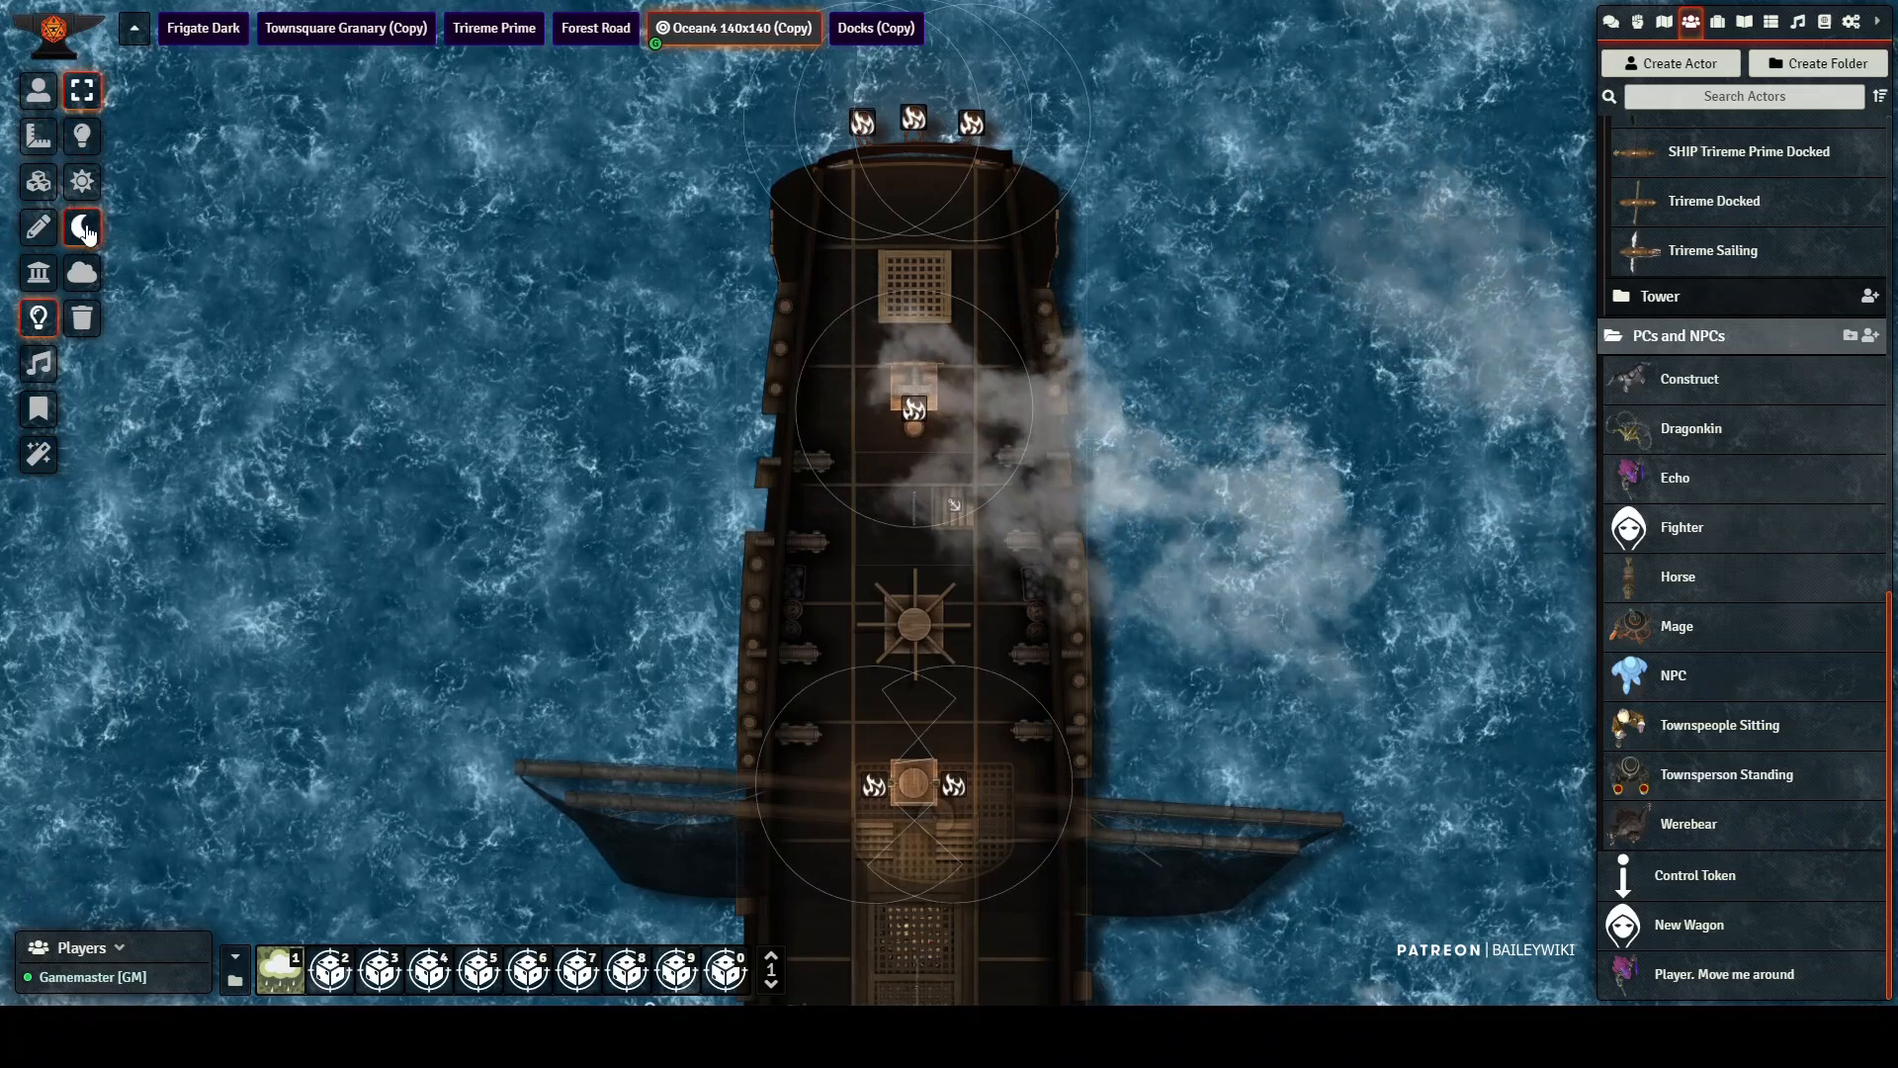
left_click(37, 280)
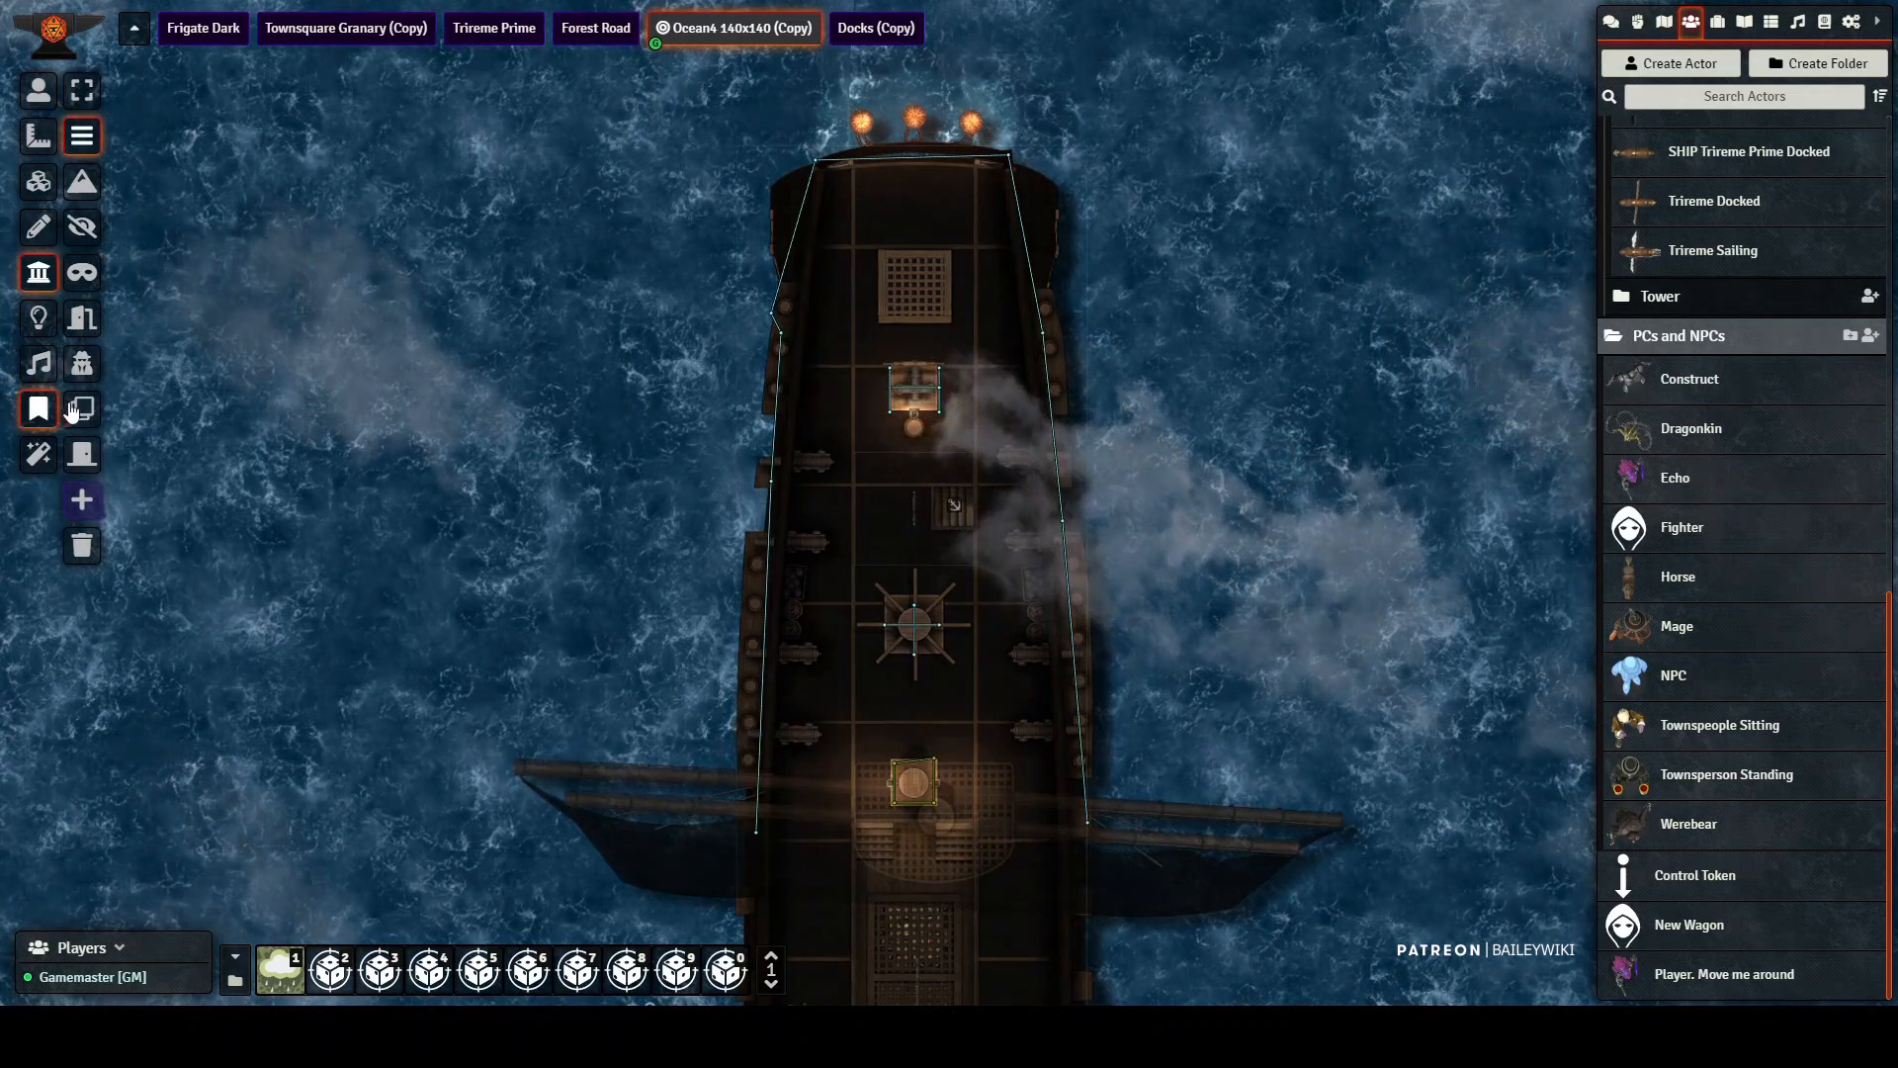
left_click(40, 407)
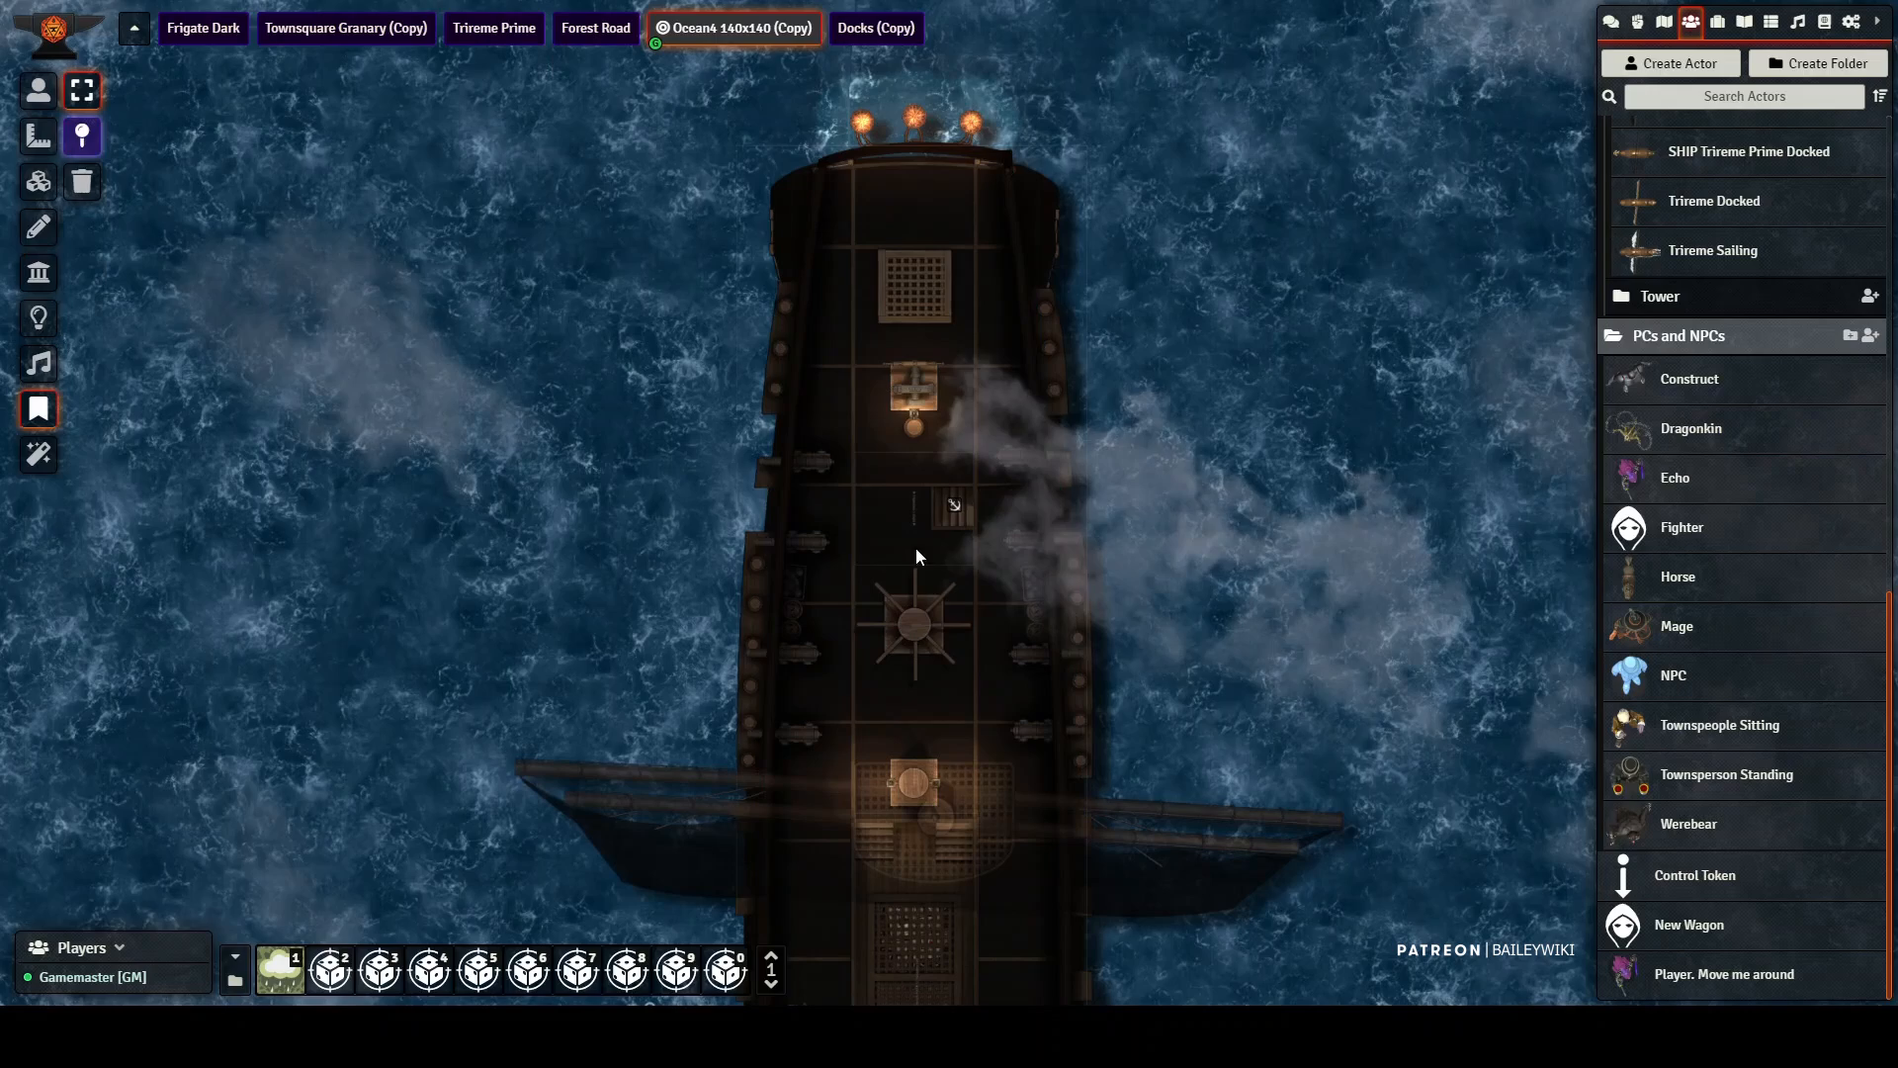
left_click(37, 382)
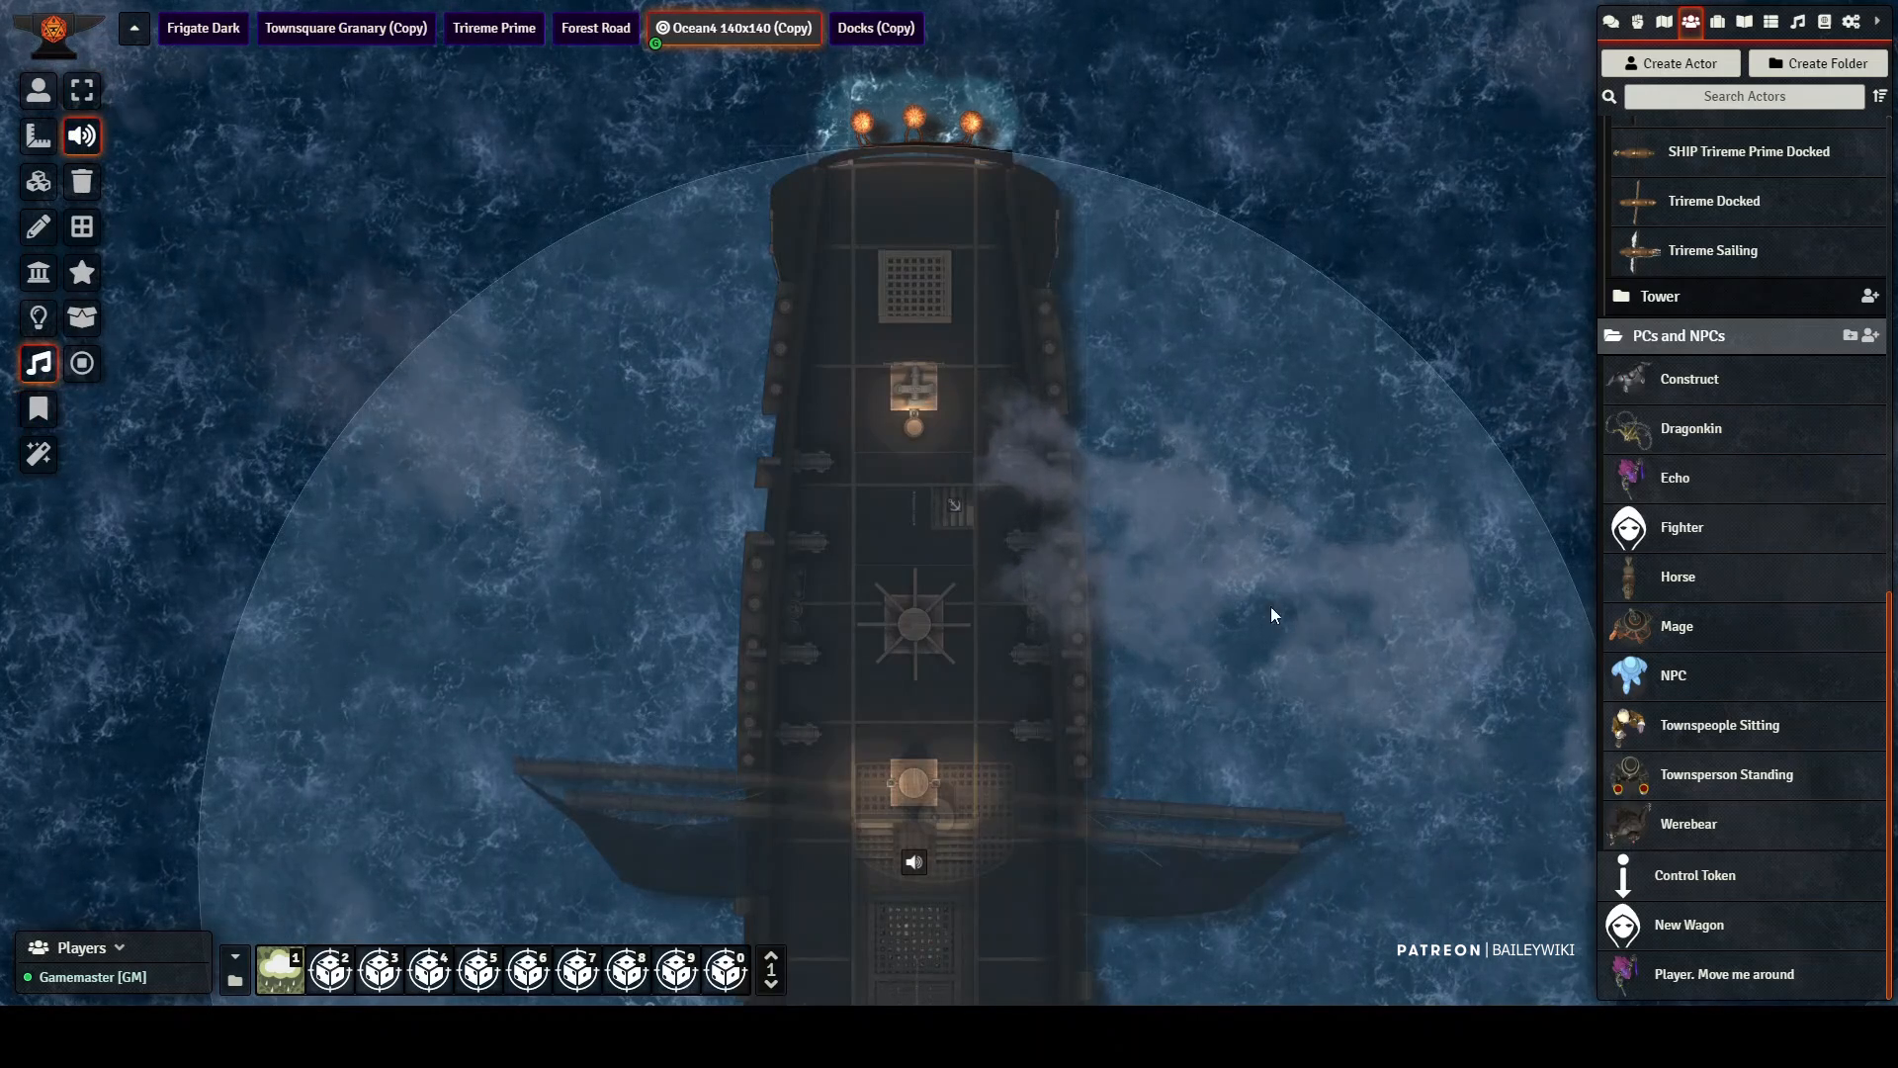
Step: Look over the dark ship under night lighting from near and far, then transition the ocean scene to daylight
left_click_drag(1260, 411, 1178, 243)
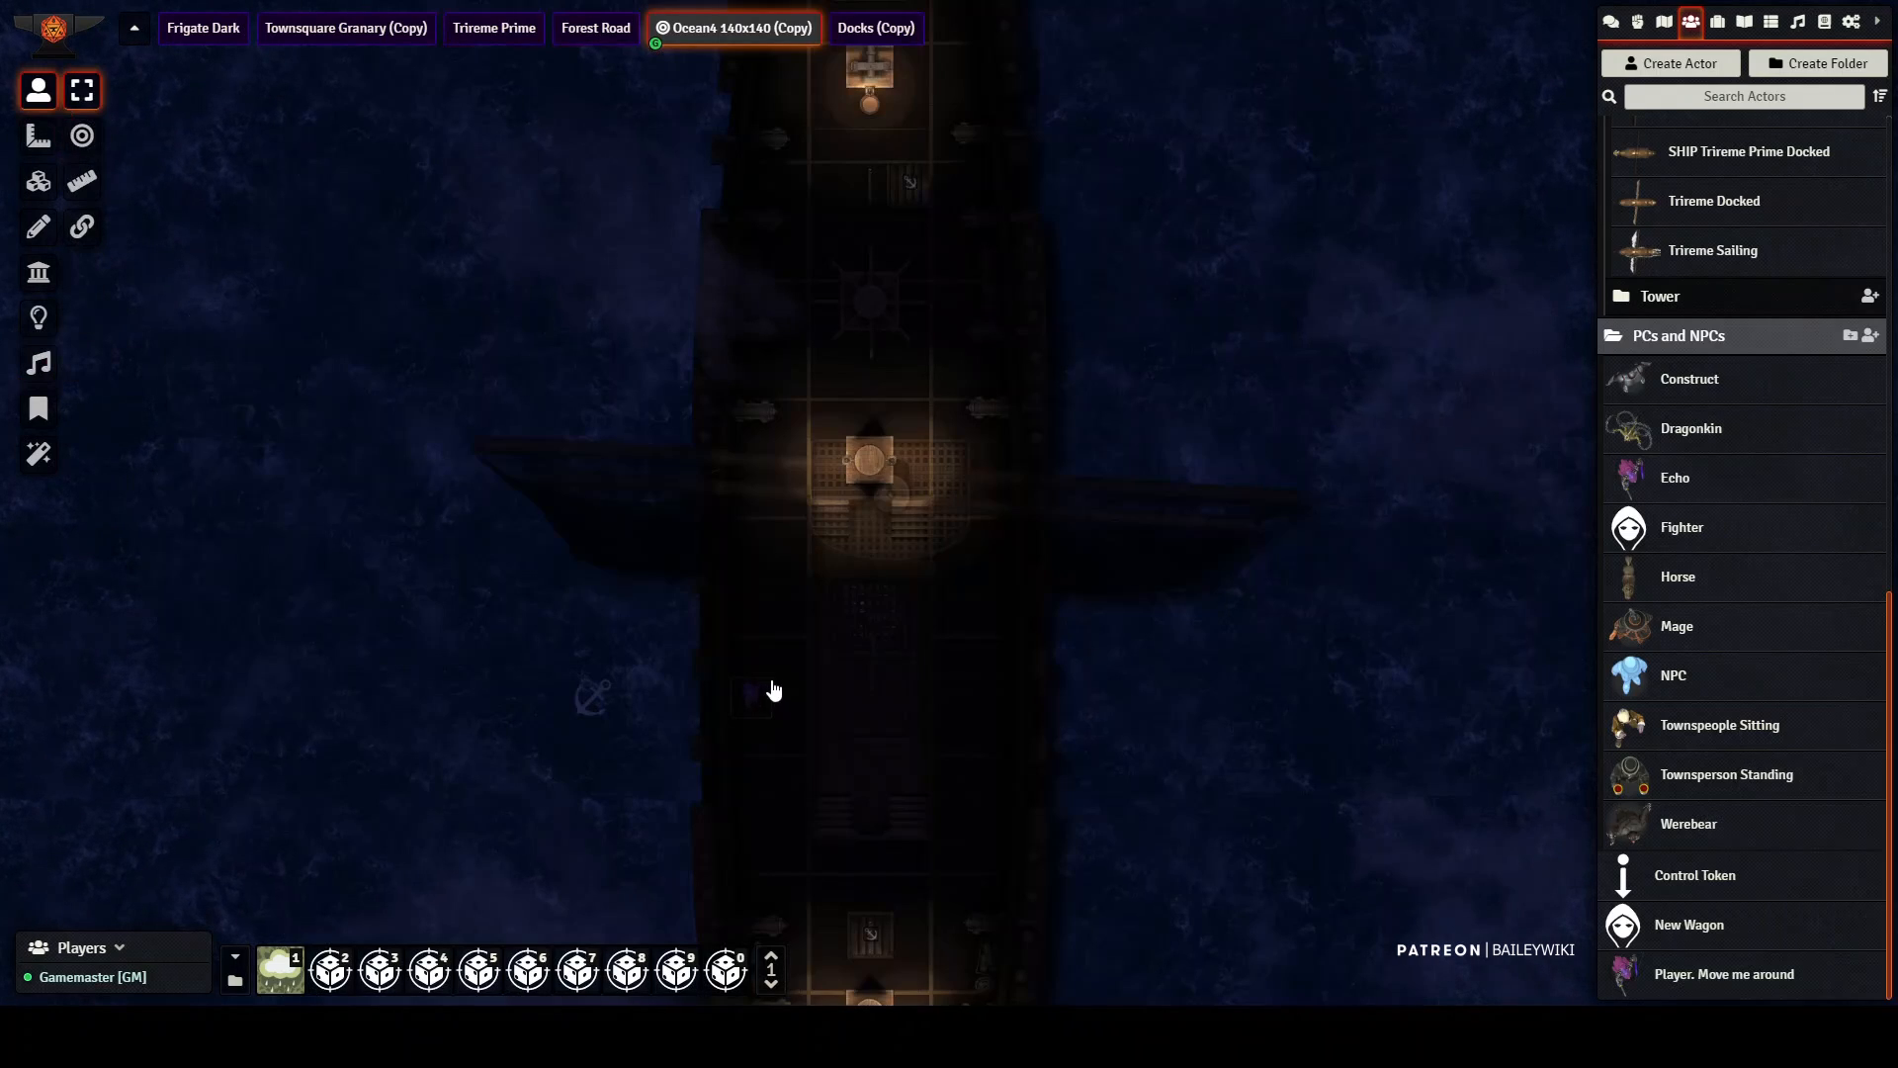
scroll(1018, 677, "down", 8)
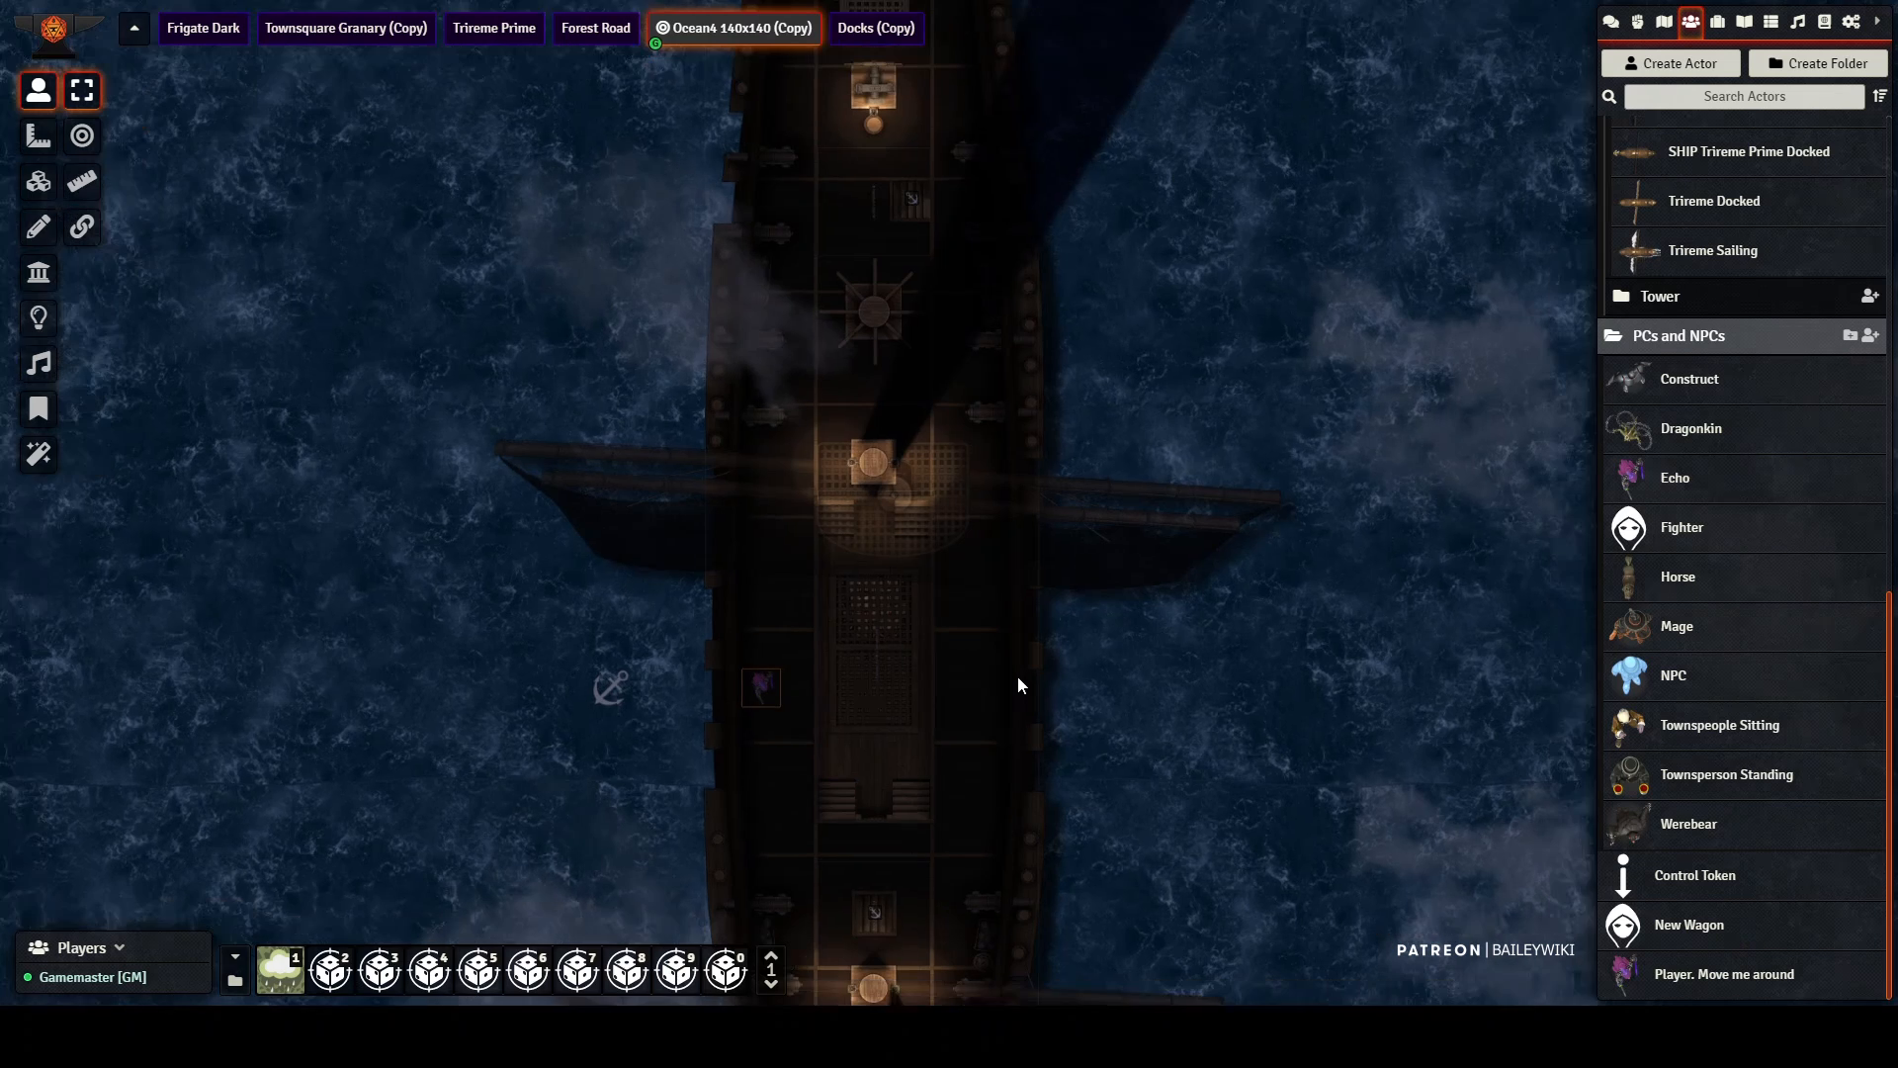
scroll(1018, 674, "down", 3)
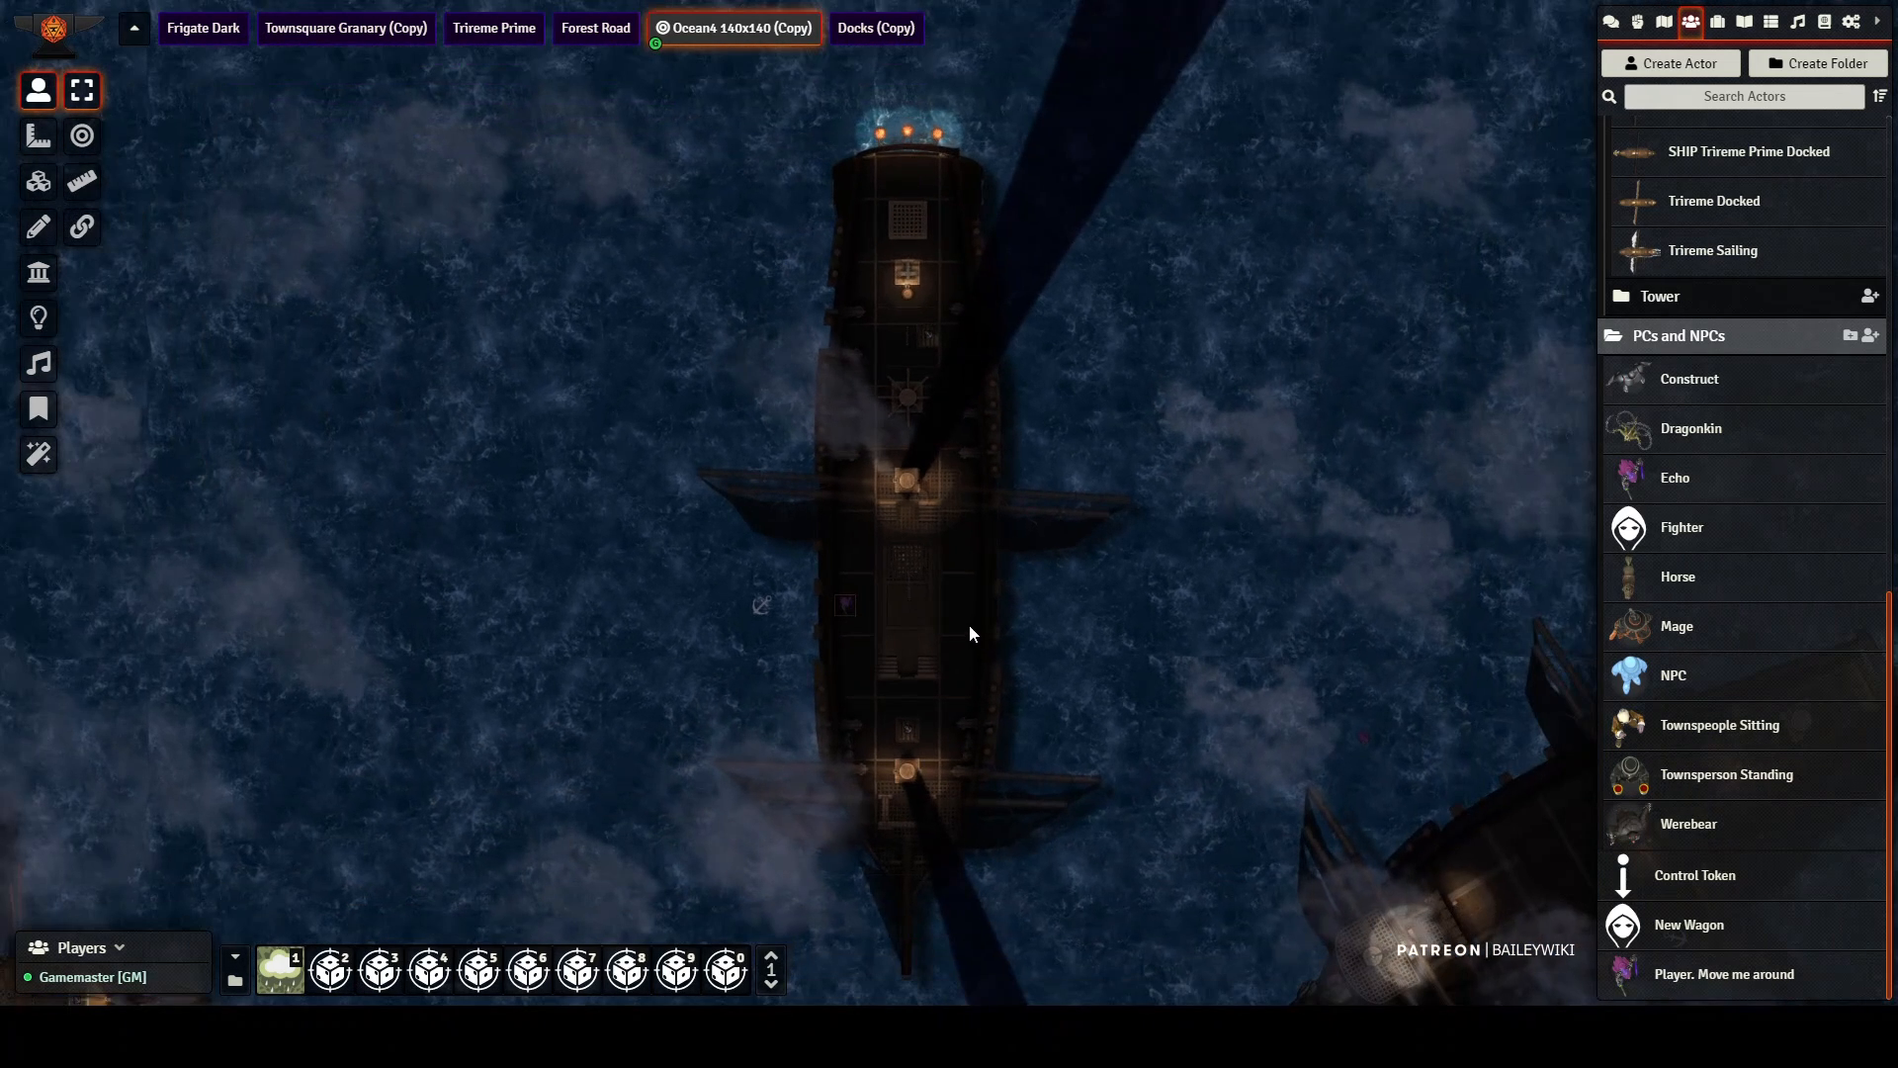
scroll(973, 677, "down", 5)
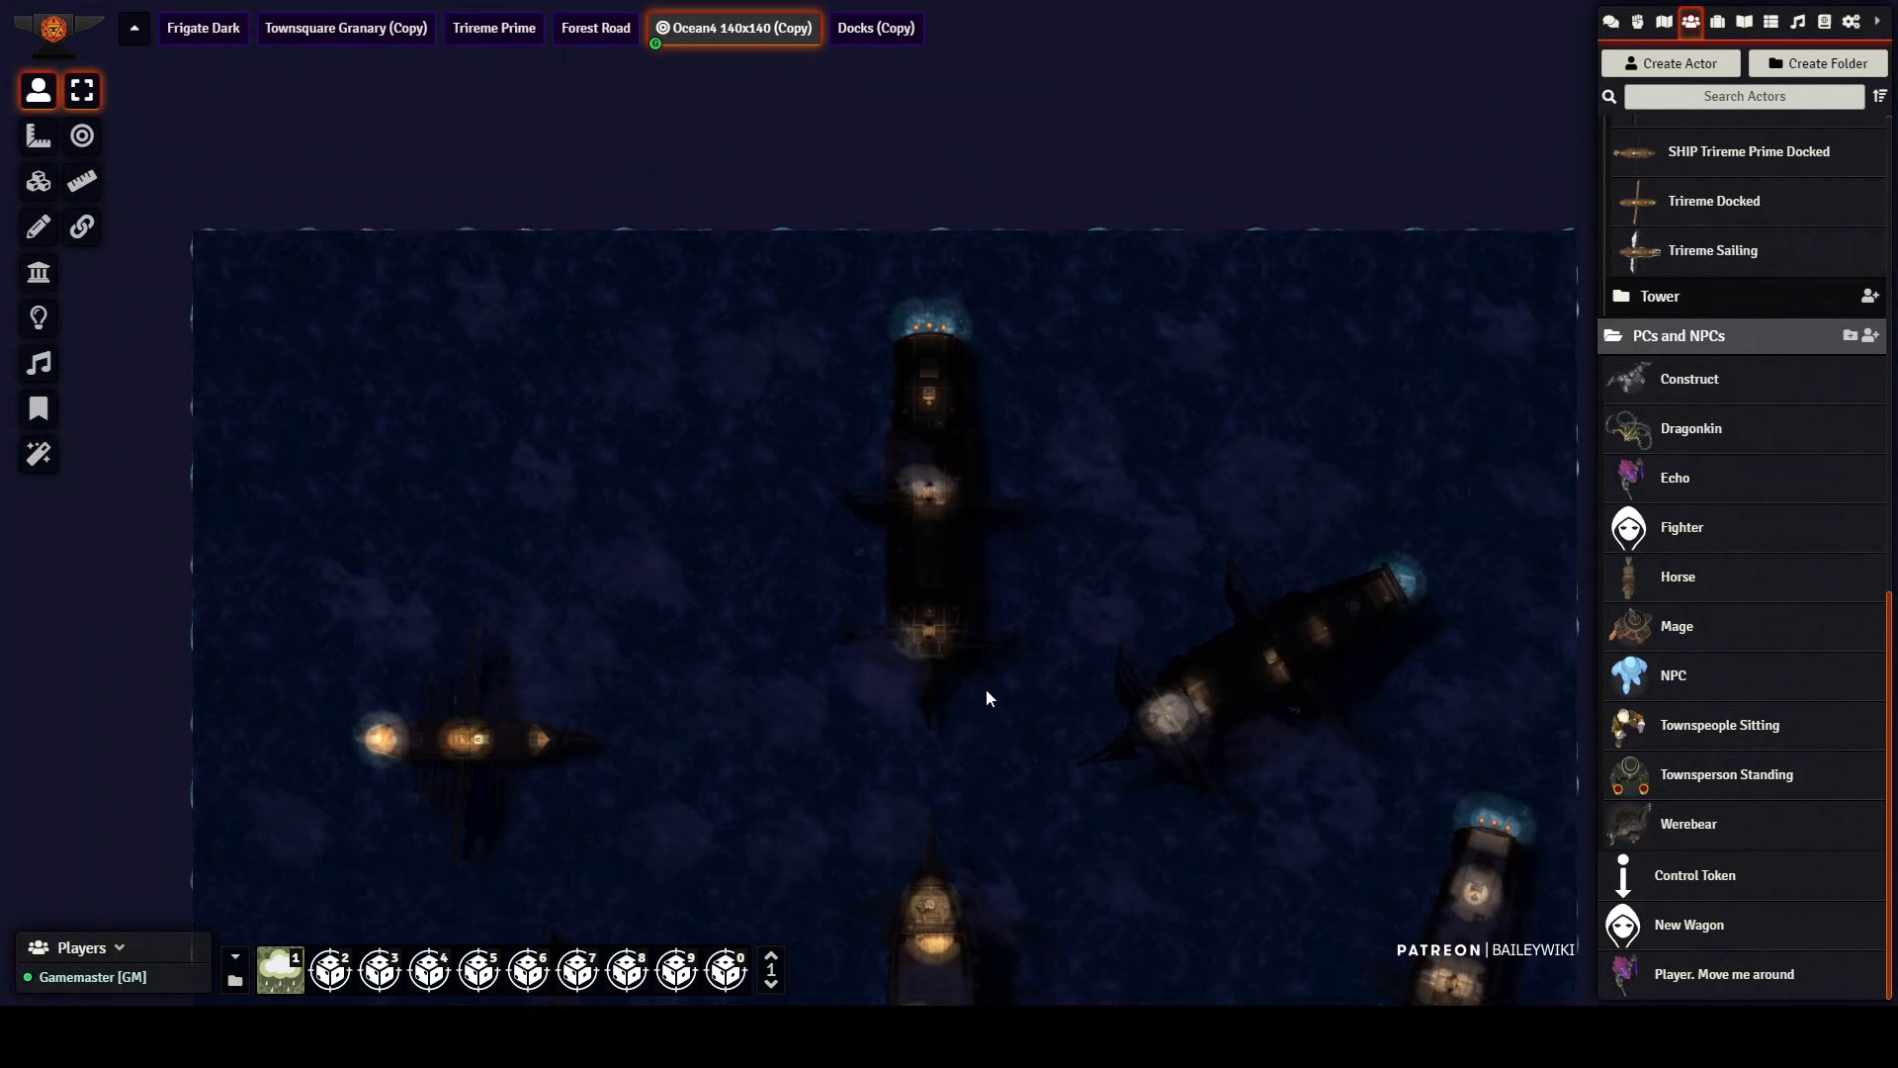
scroll(985, 680, "up", 8)
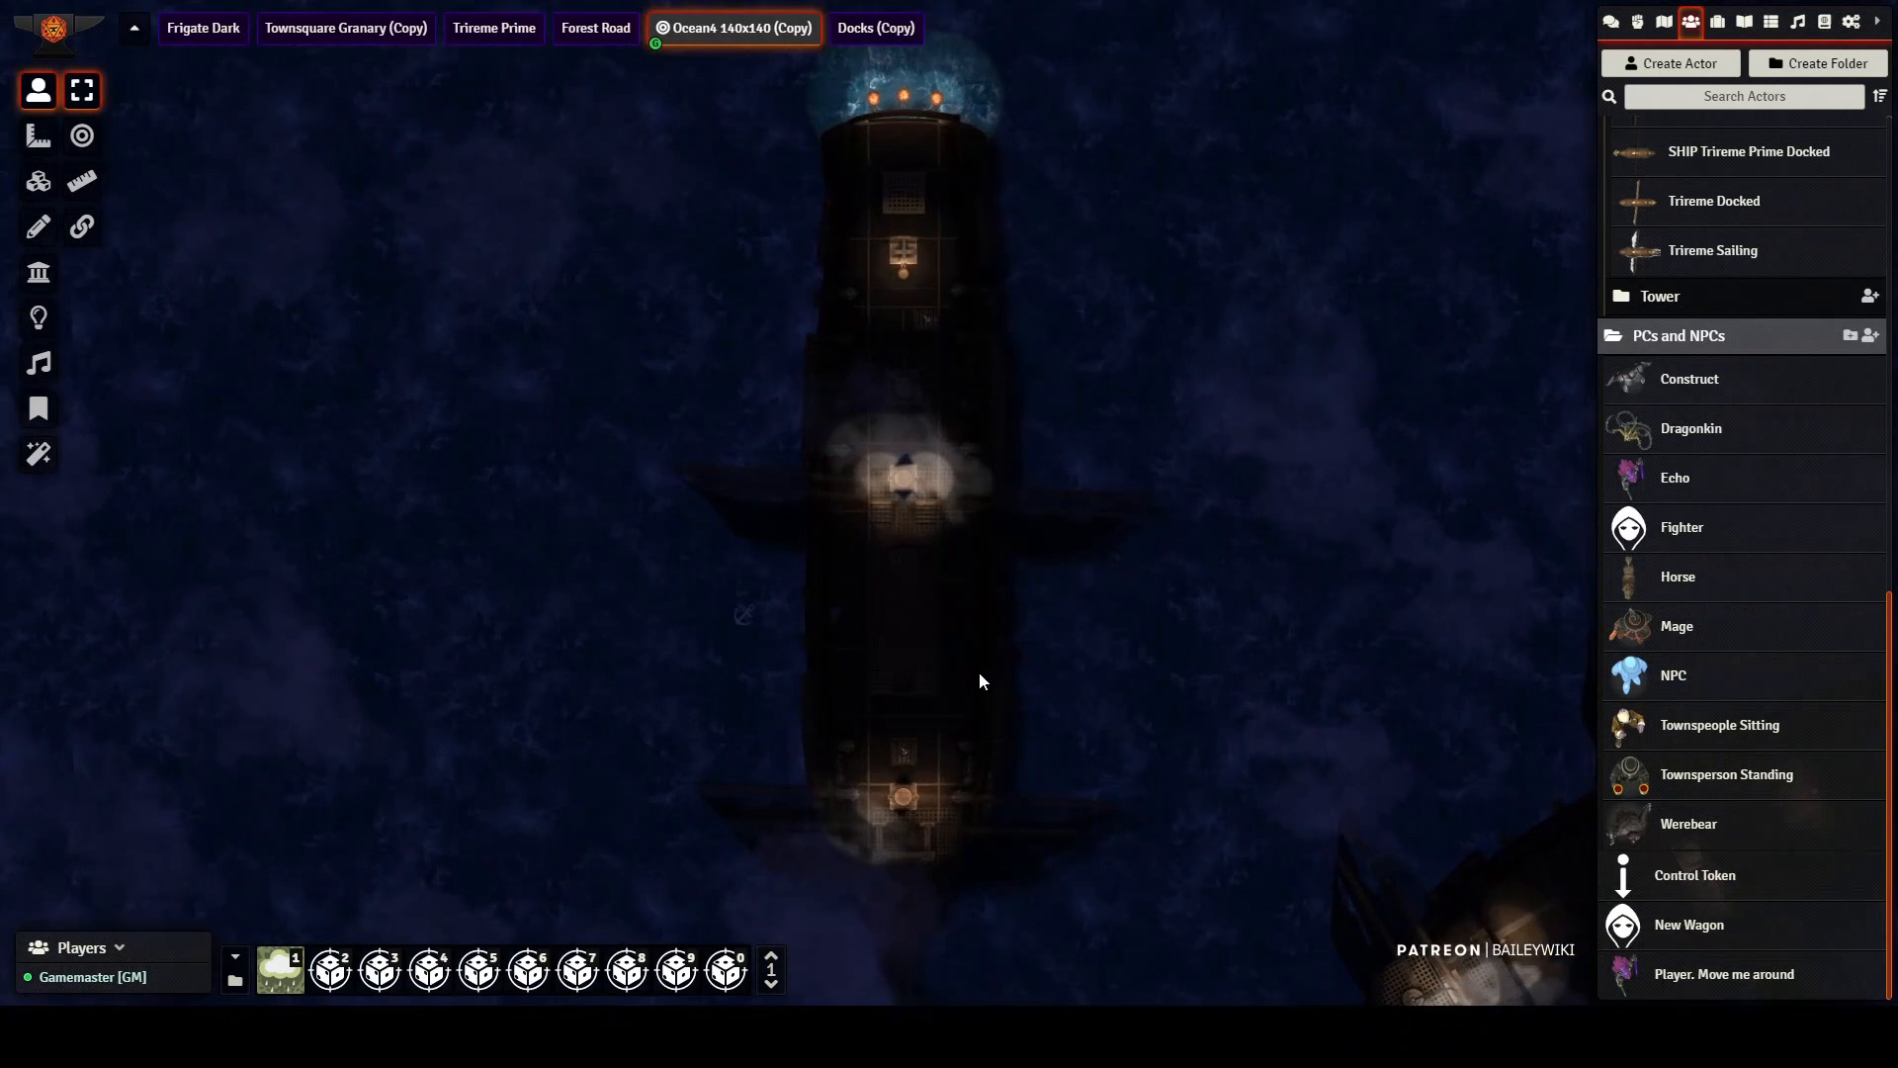
scroll(978, 680, "up", 2)
scroll(961, 659, "up", 5)
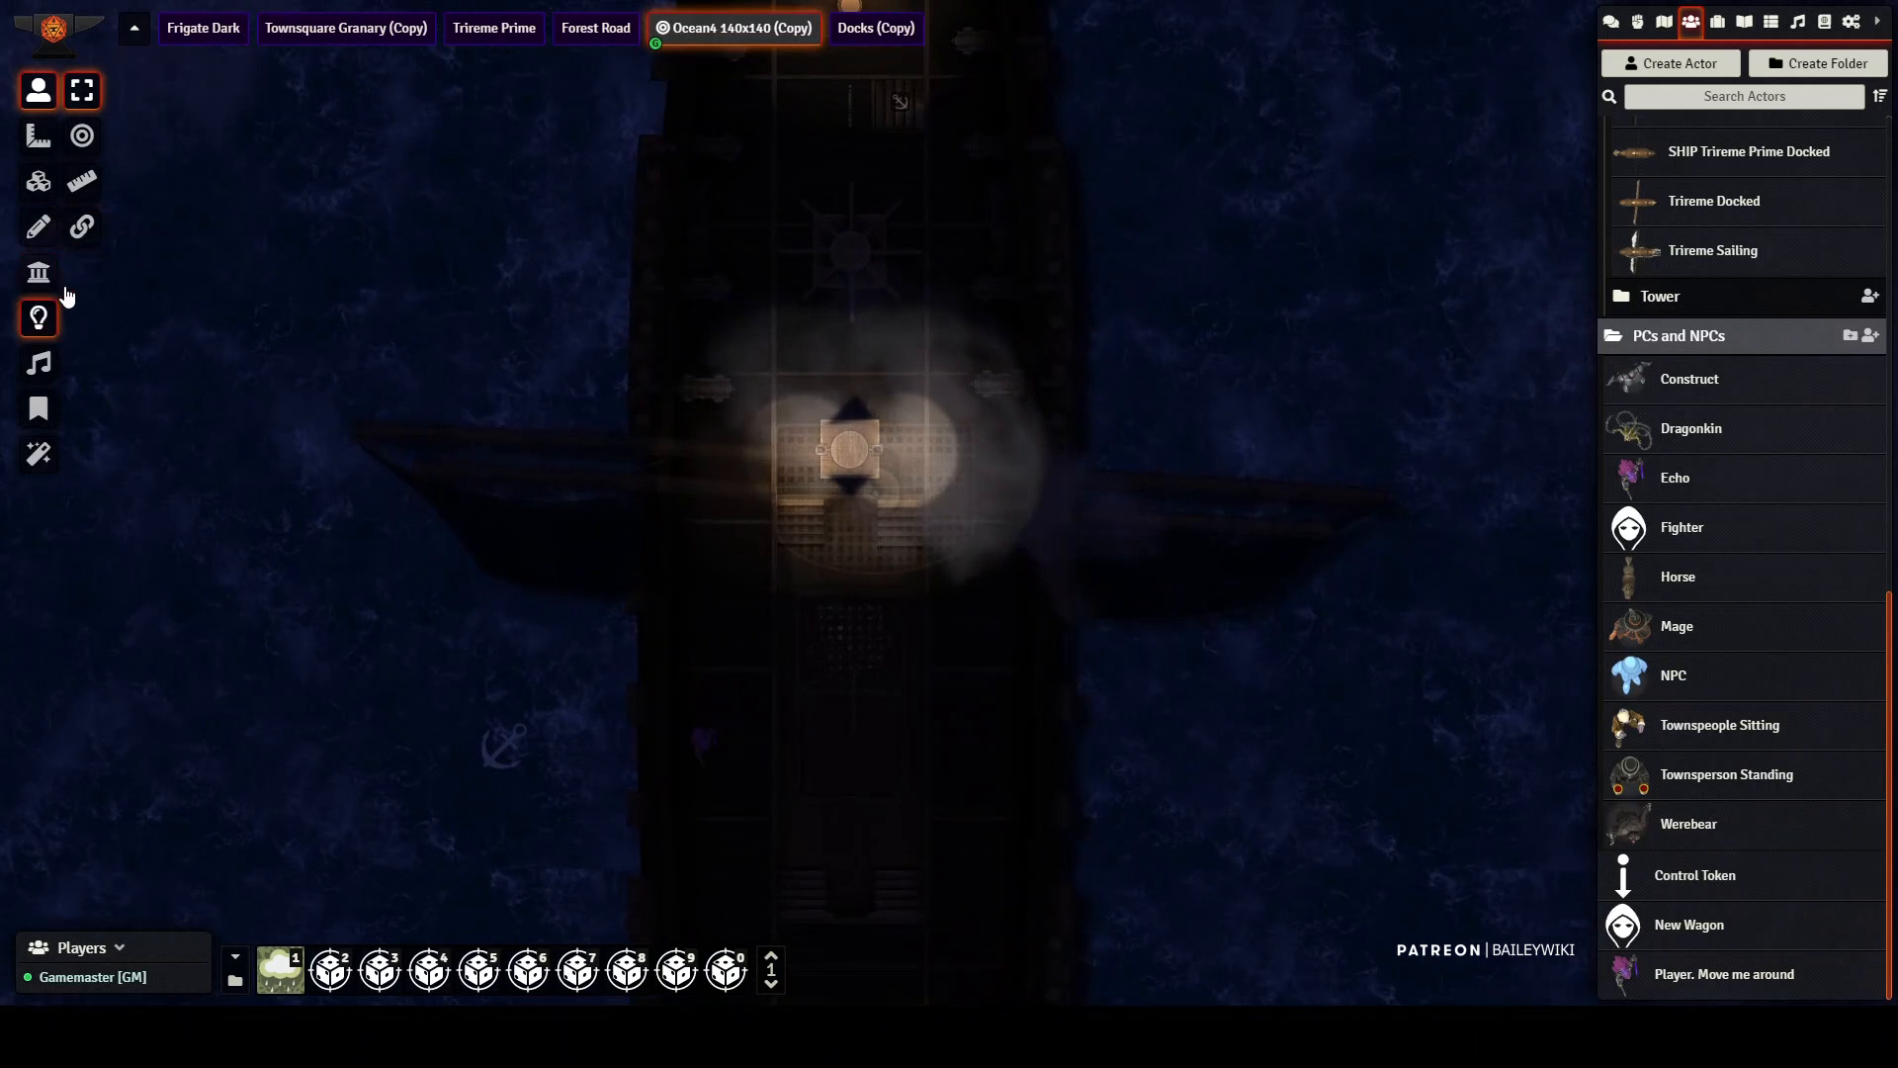
left_click(45, 314)
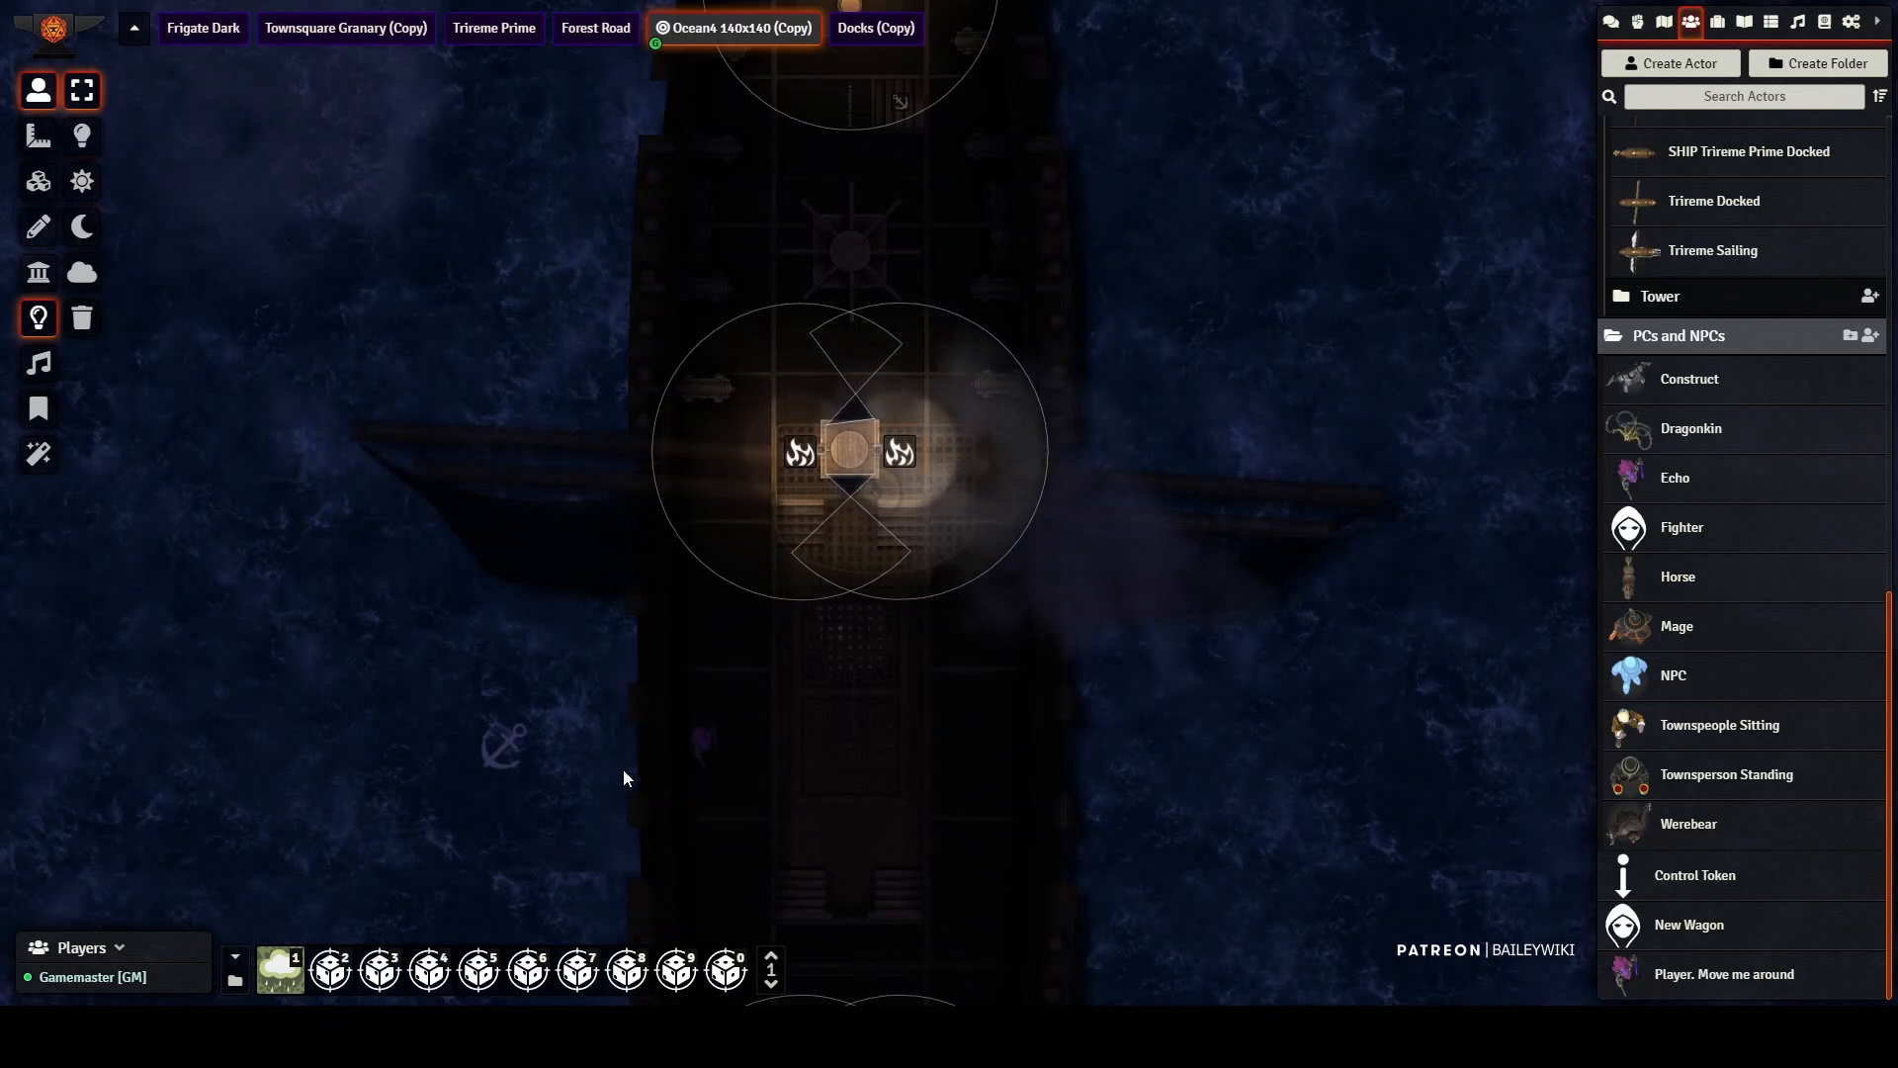
Step: Move the purple passenger token from the dark ship's side walkway onto the edge of its central cargo hold
left_click(701, 751)
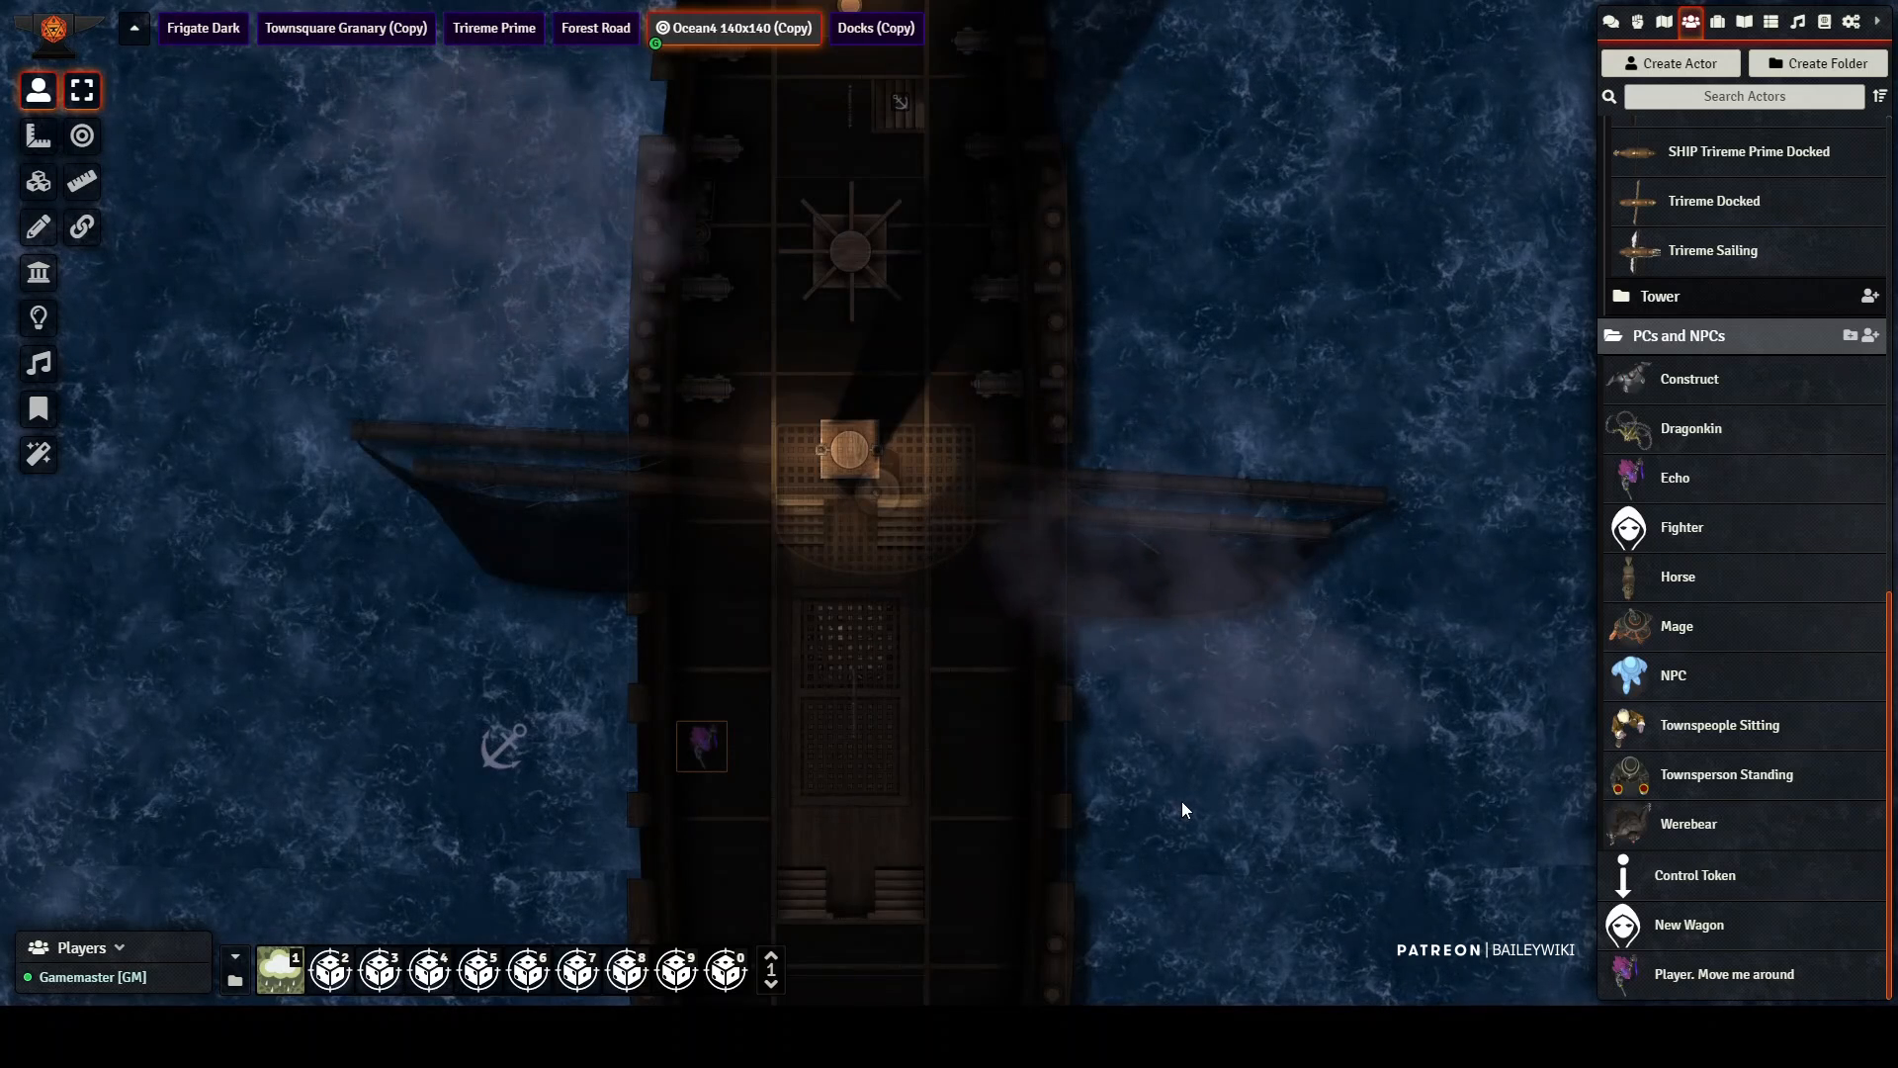
key("Right")
key("Right")
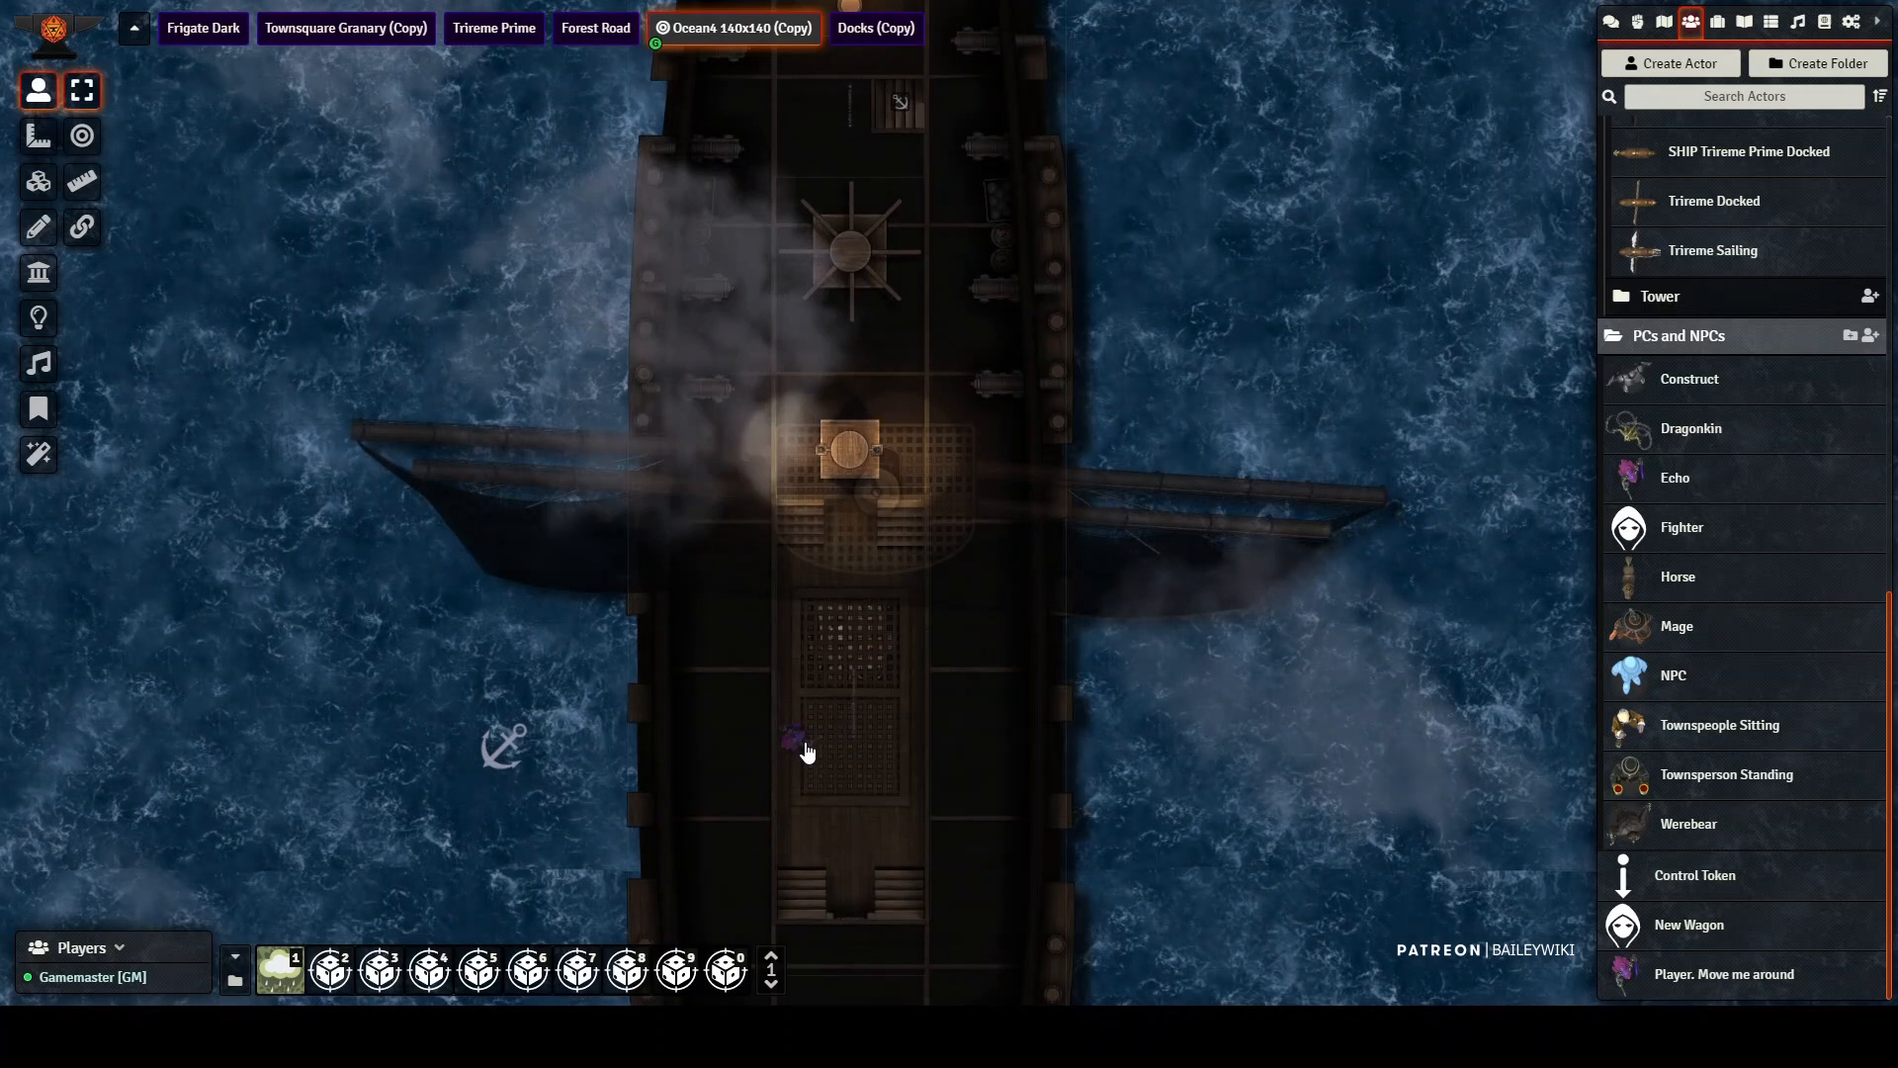
left_click(799, 743)
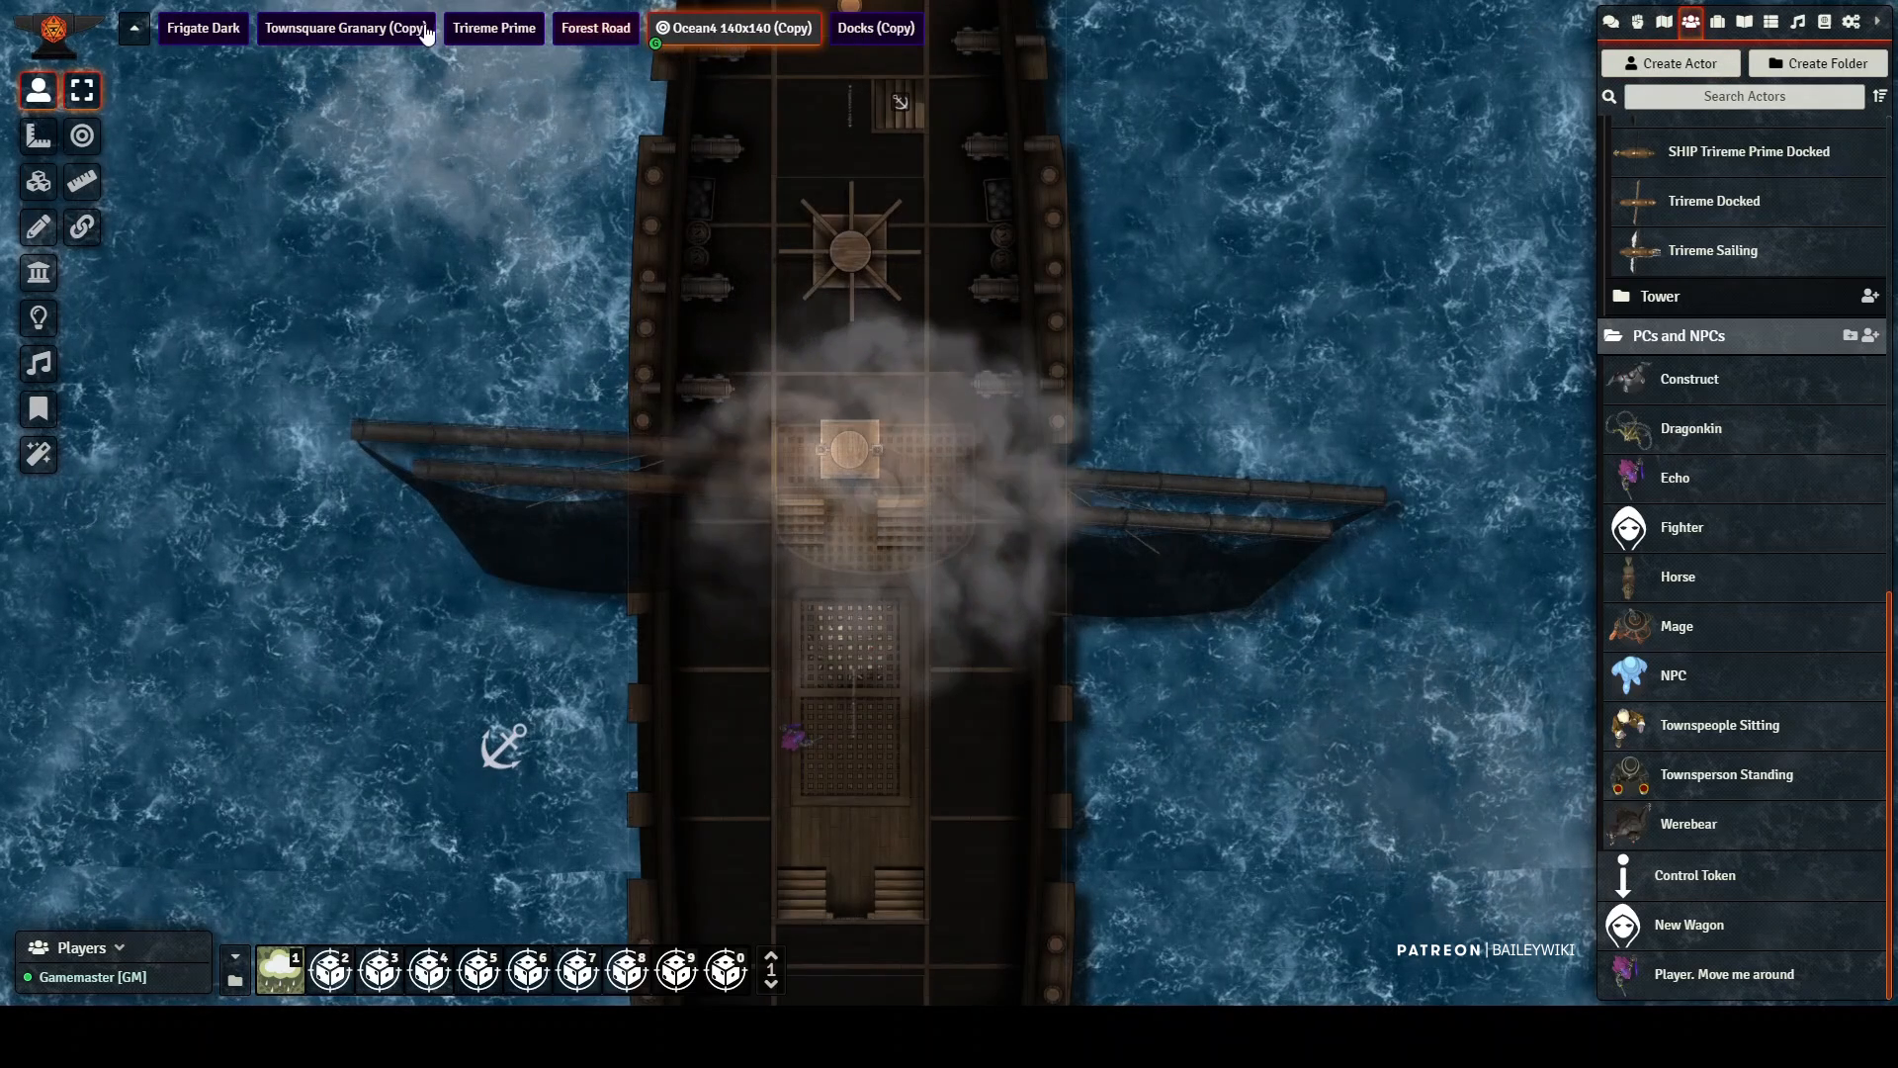
Step: Open the Frigate Dark scene and walk the purple token across the cargo grating to the end beside the lamp-lit mast
left_click(209, 28)
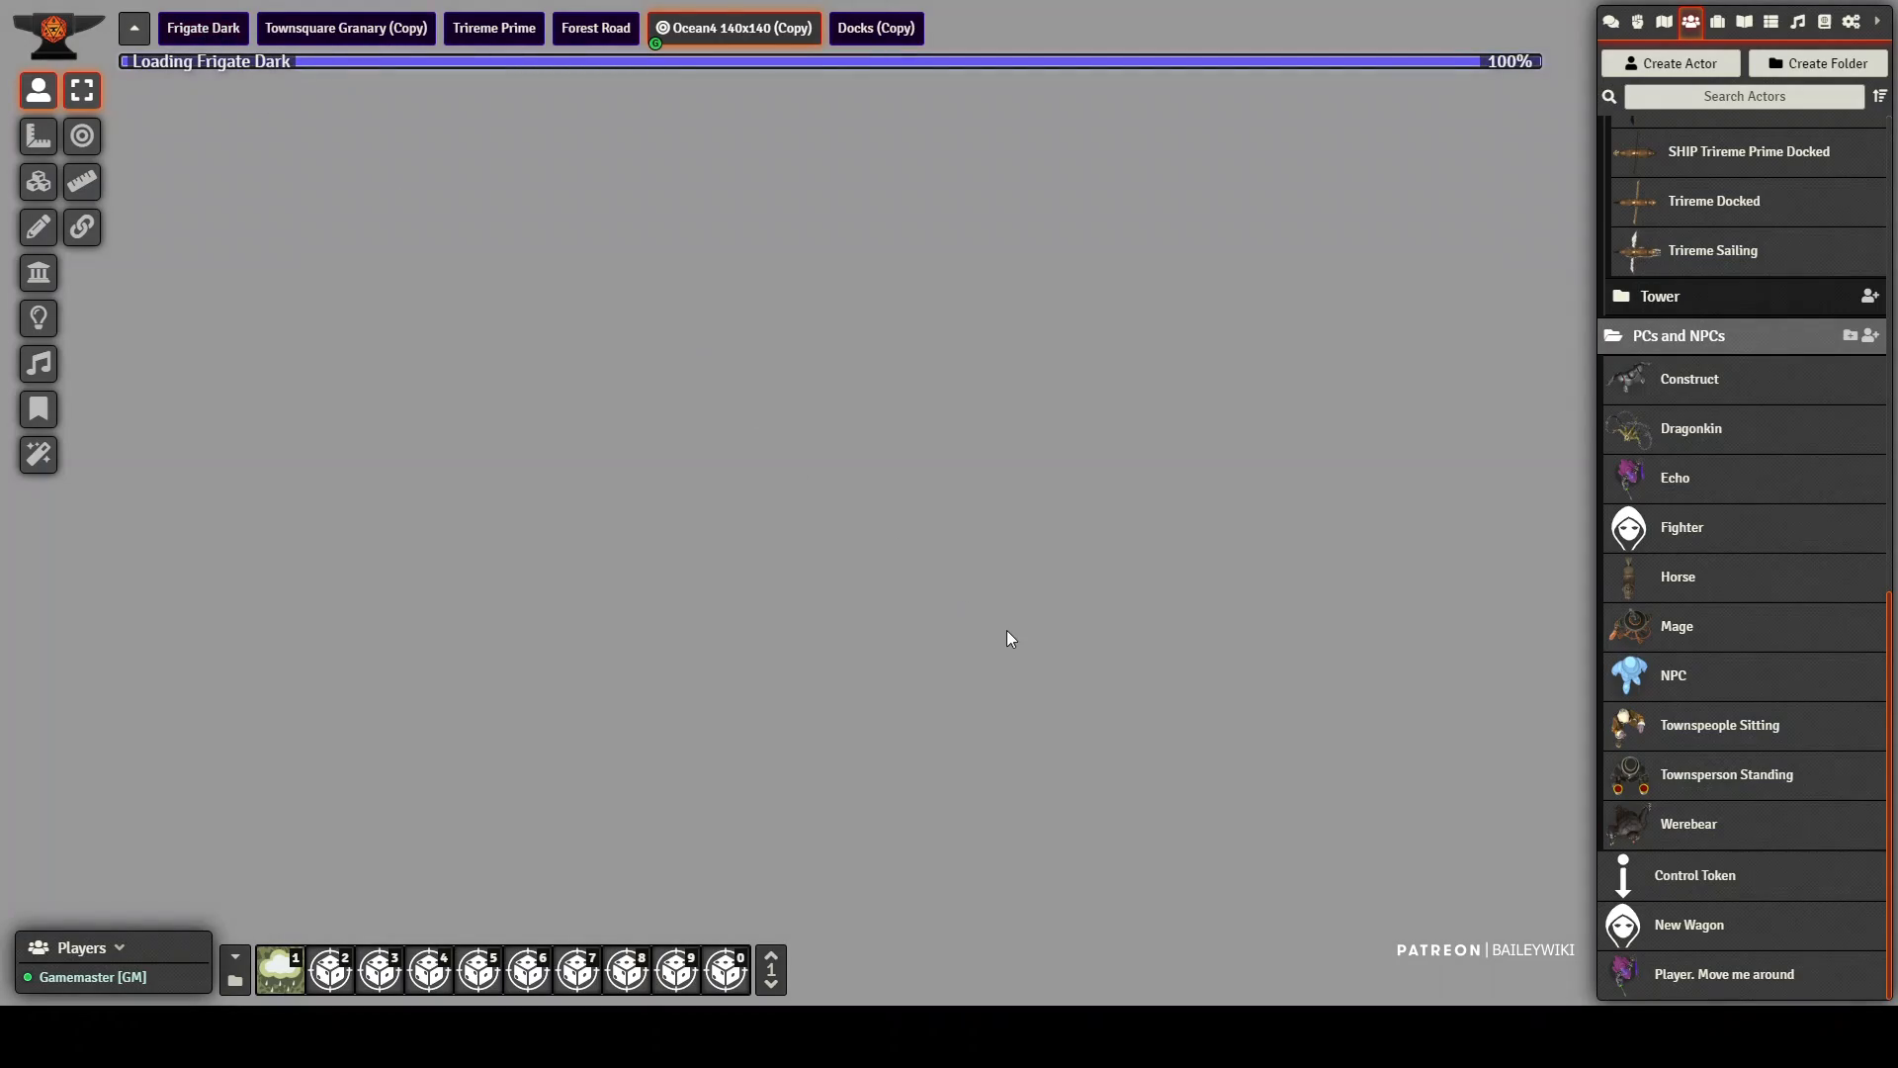
scroll(717, 345, "up", 10)
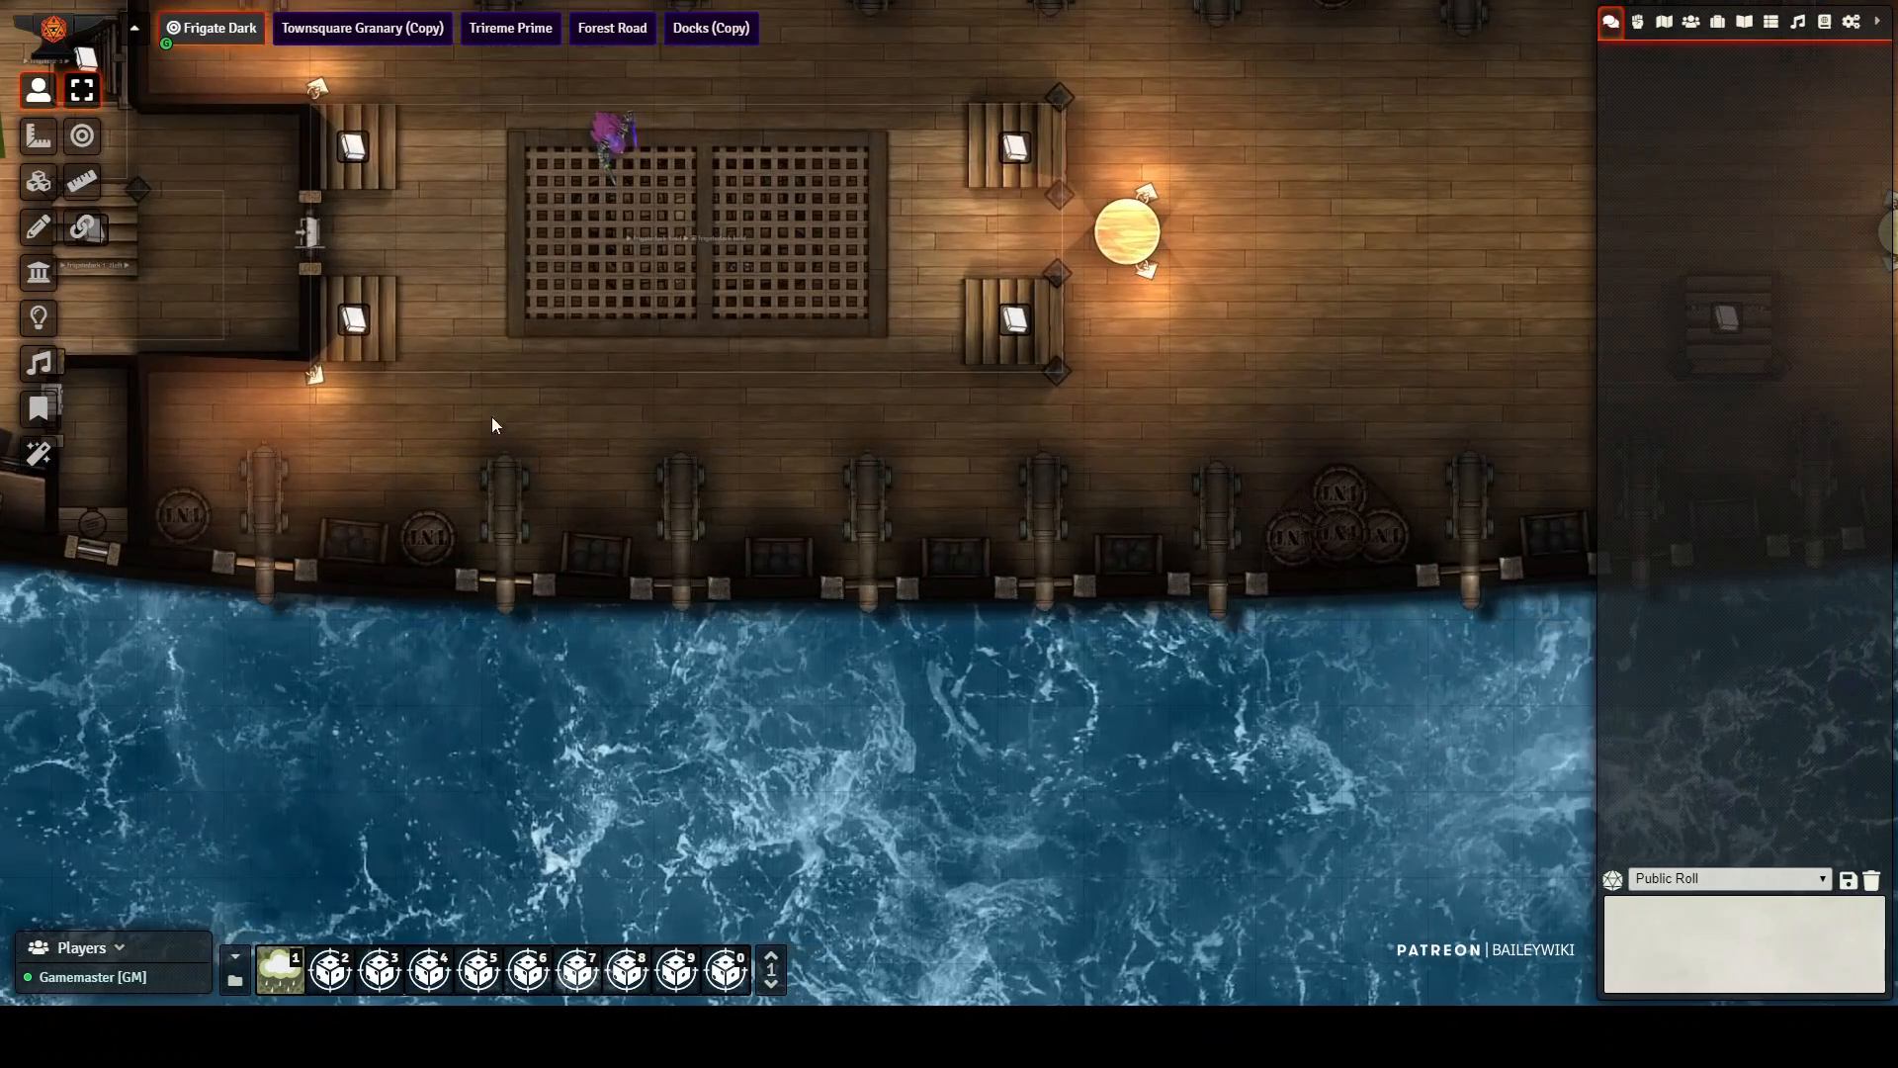
left_click(680, 371)
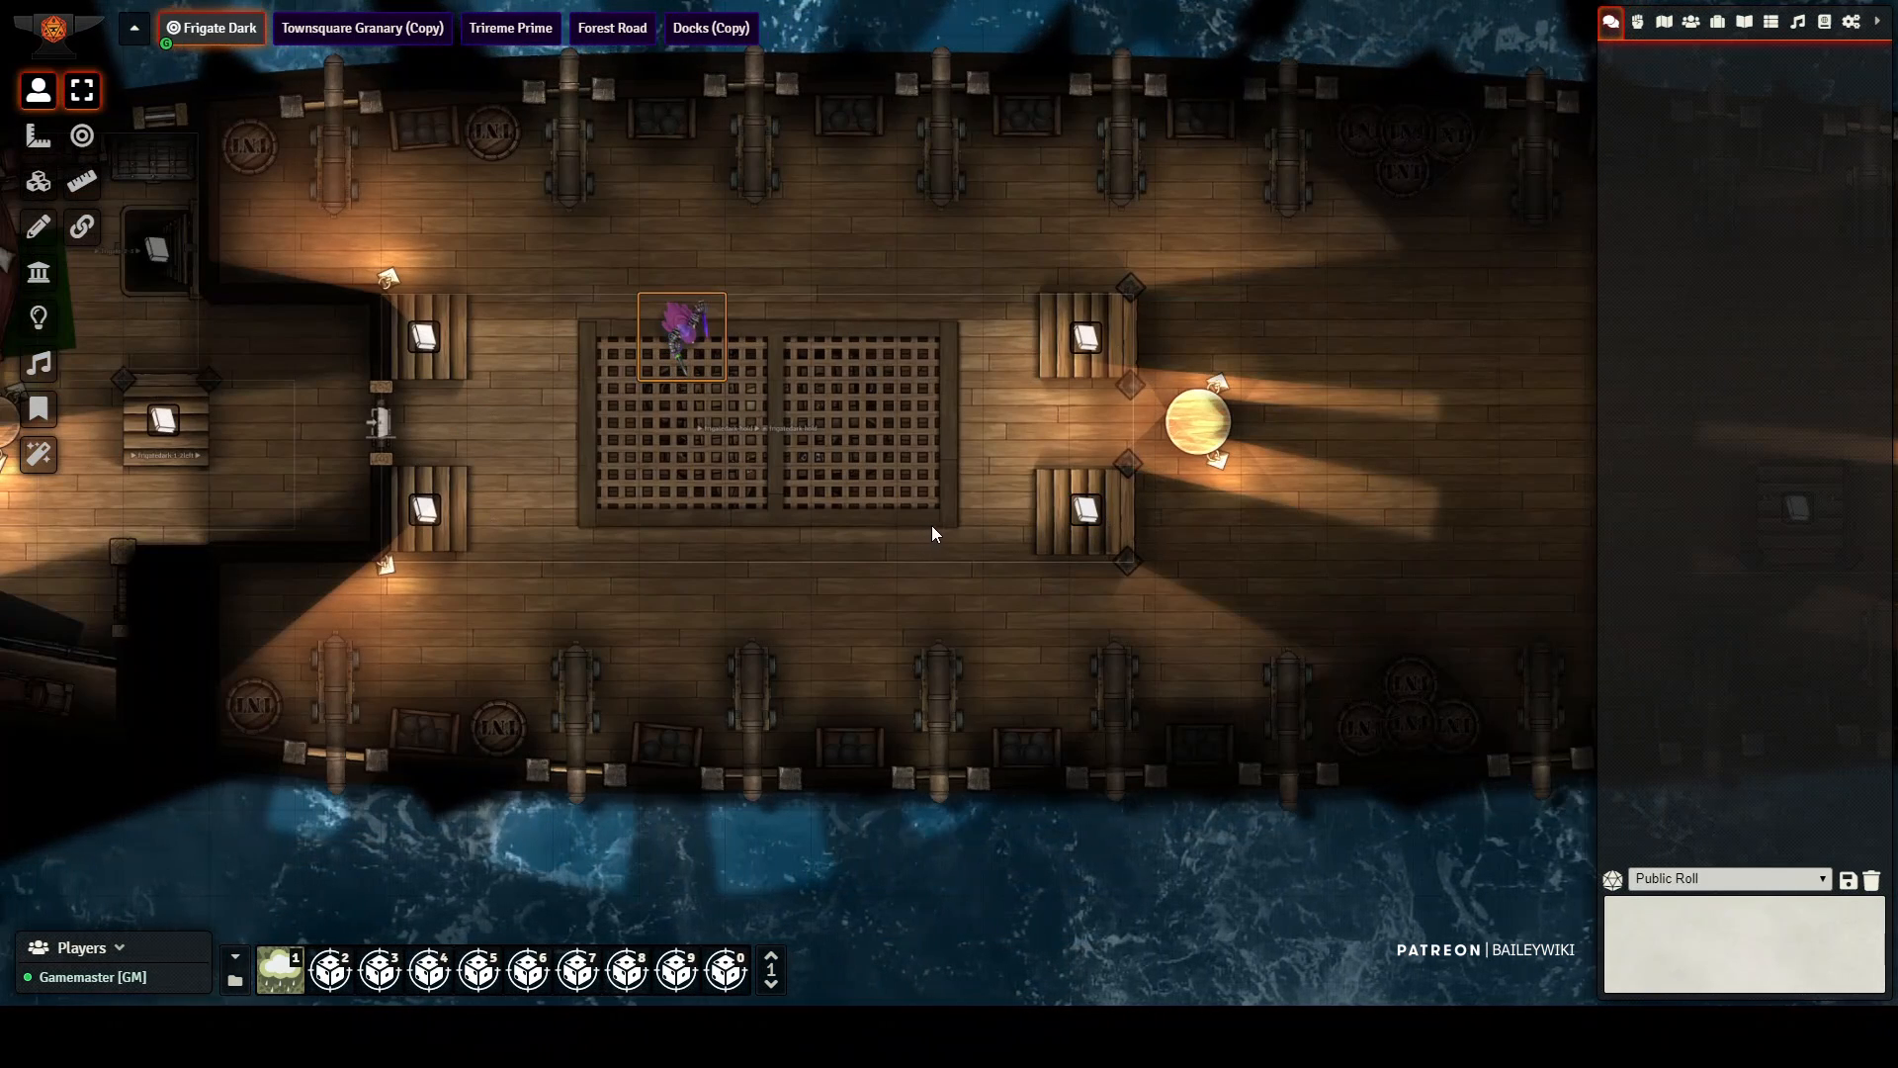
key("Right")
key("Right")
key("Right")
key("Down")
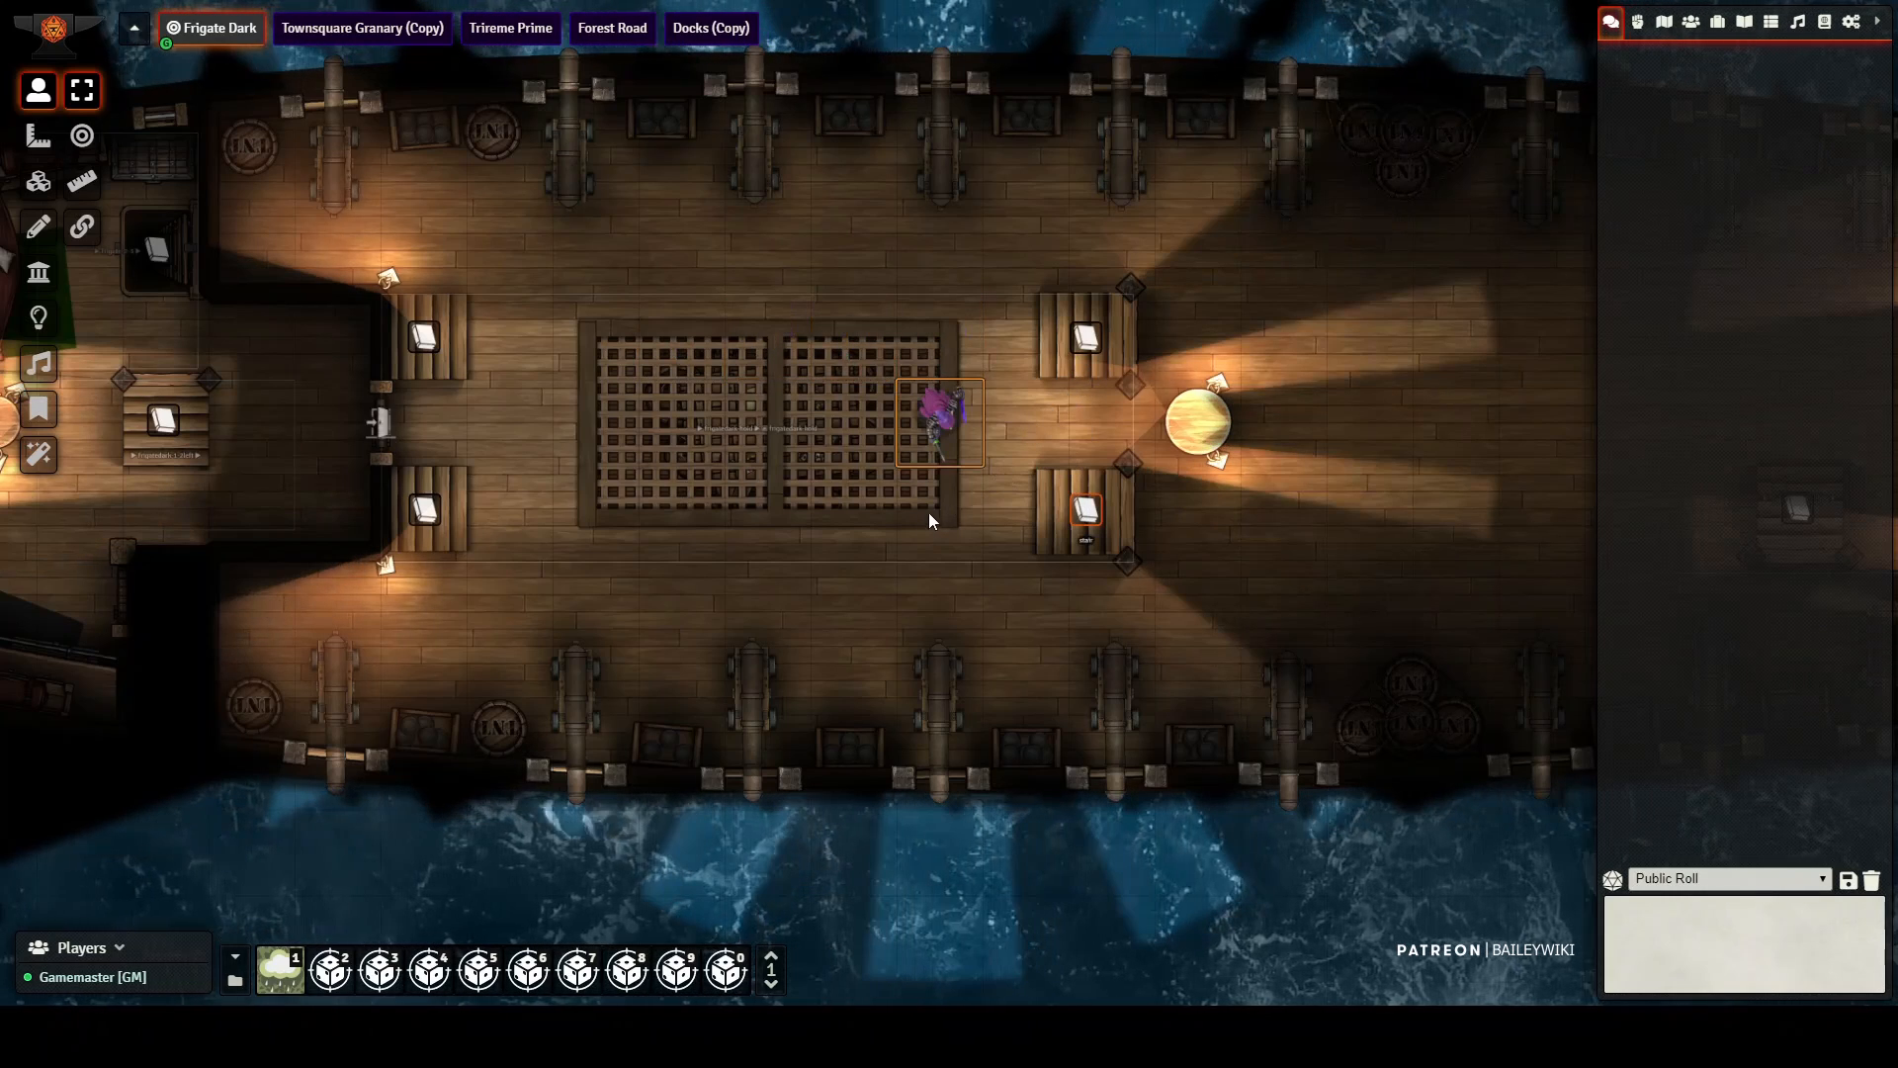
Step: Walk the token back past the grating into the end cabin and take the small square hatch down to the lower deck
key("Left")
key("Left")
key("Left")
key("Left")
key("Left")
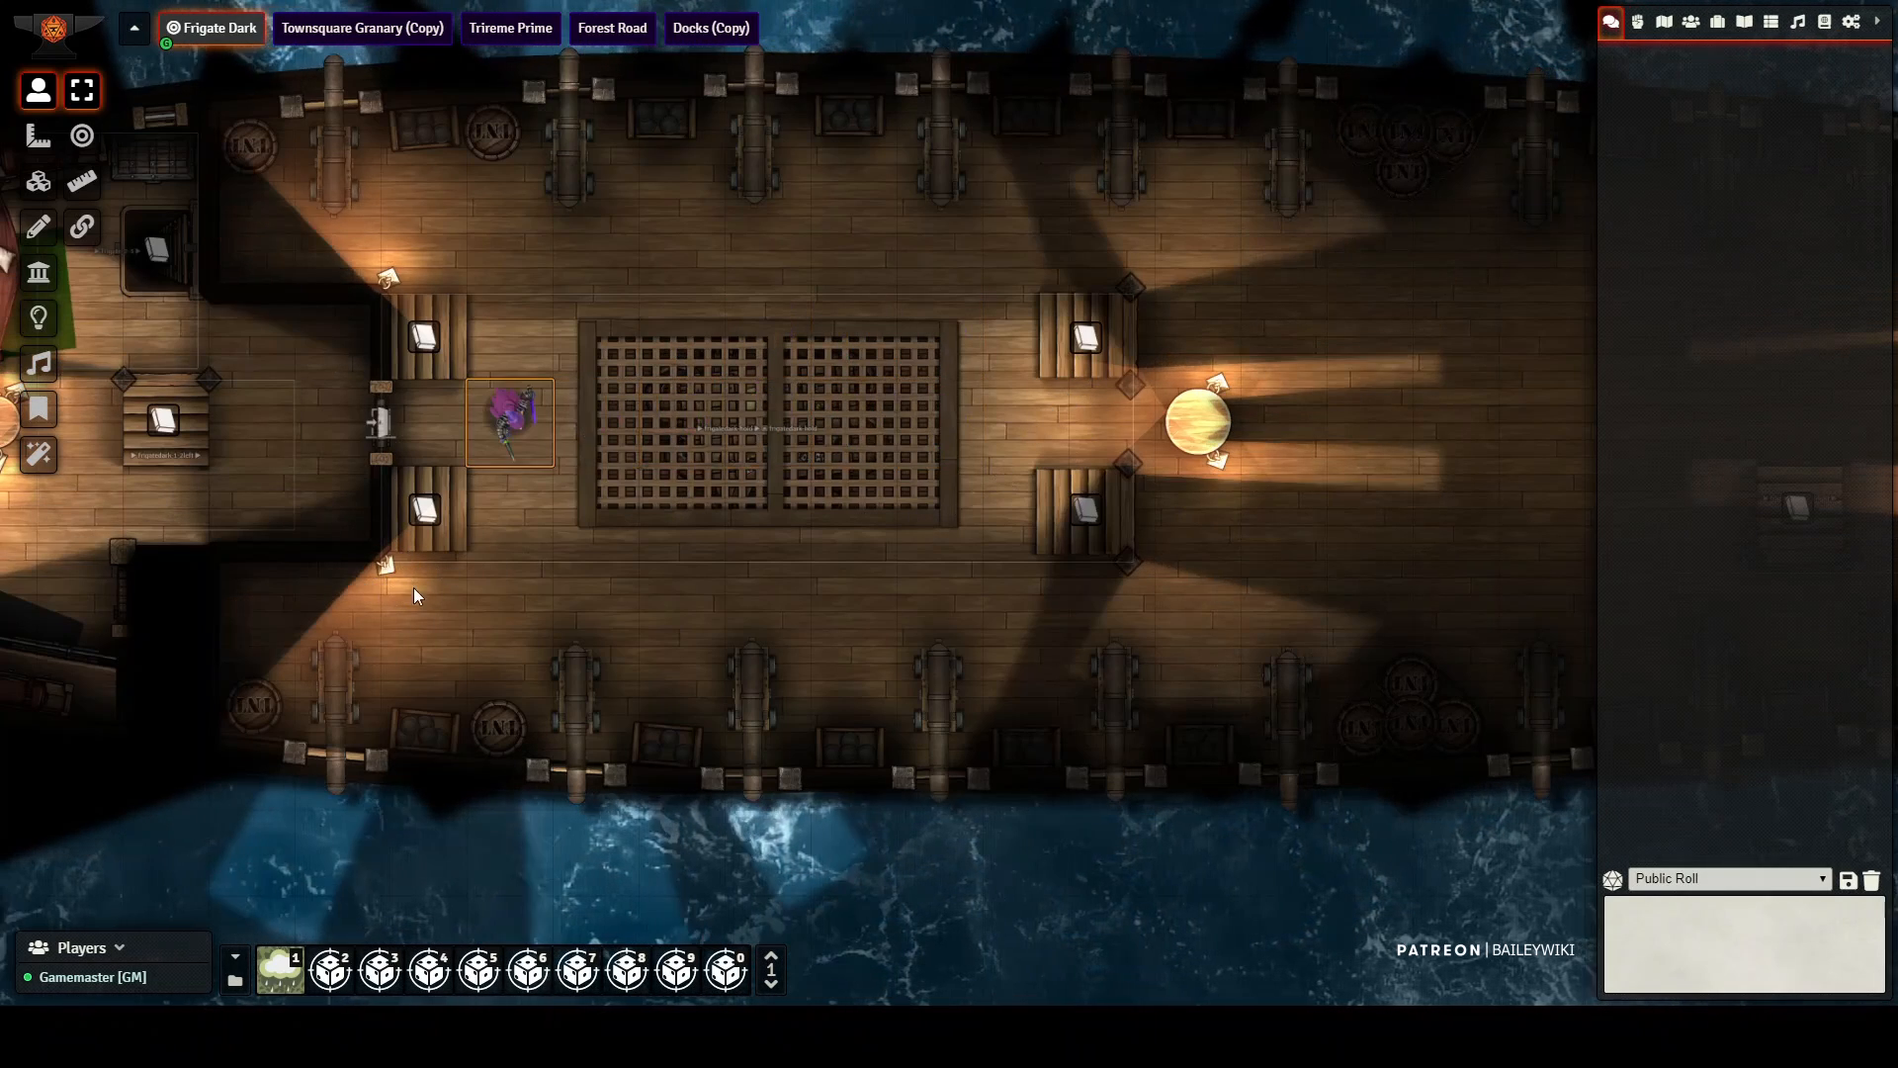
key("Left")
key("Left")
key("Left")
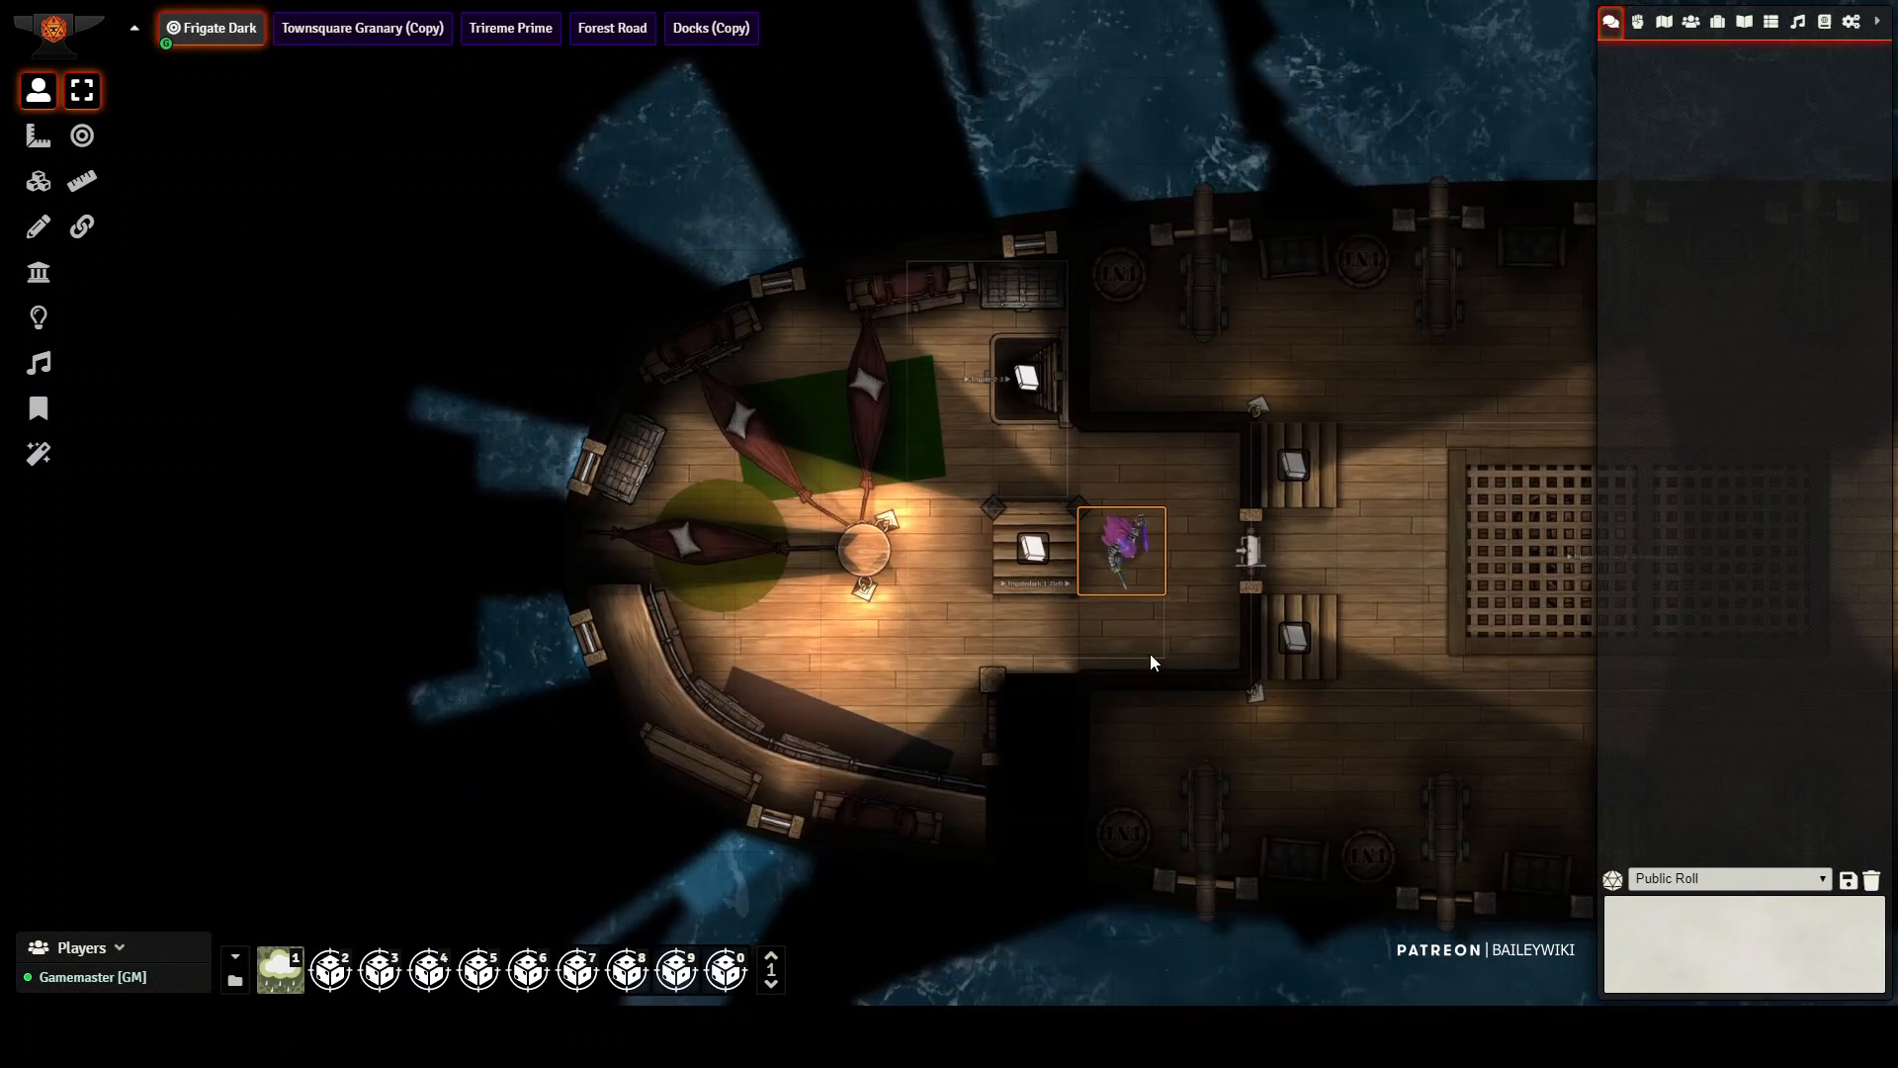
key("Up")
key("Left")
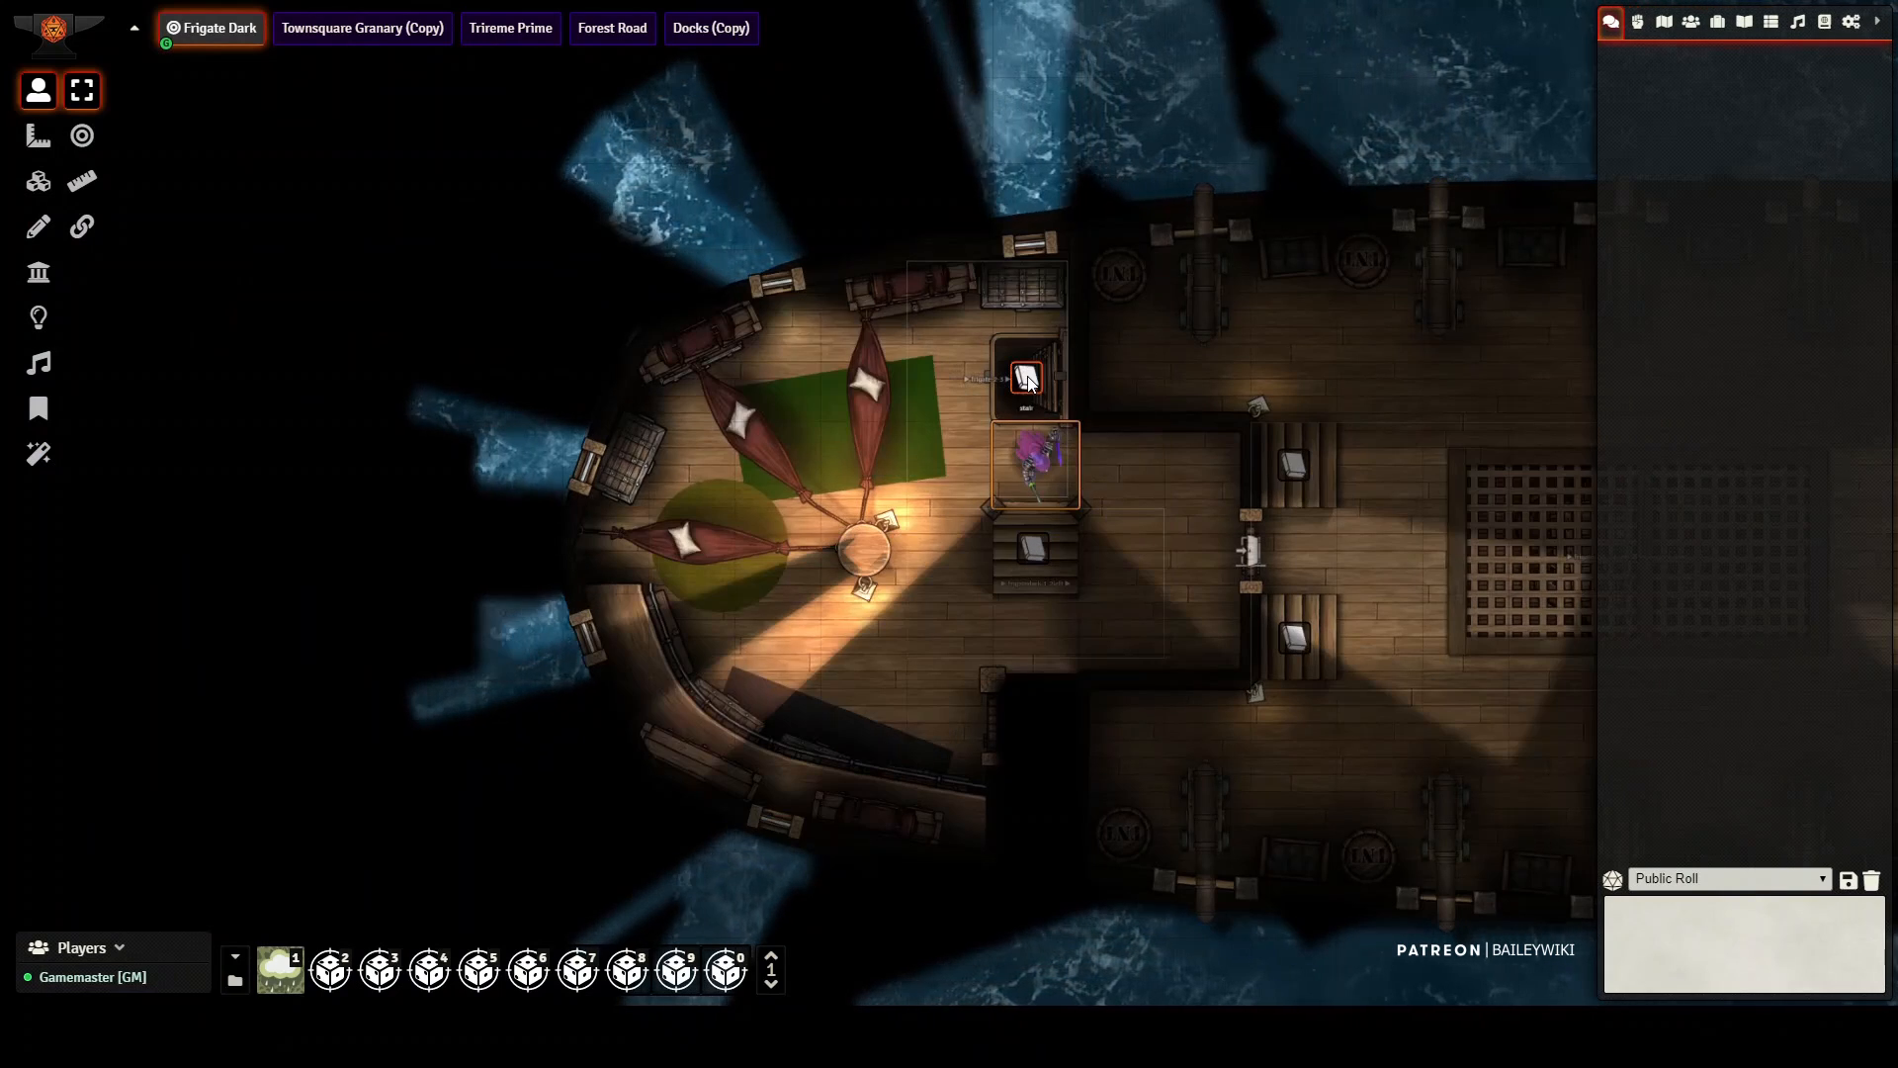
left_click(1029, 378)
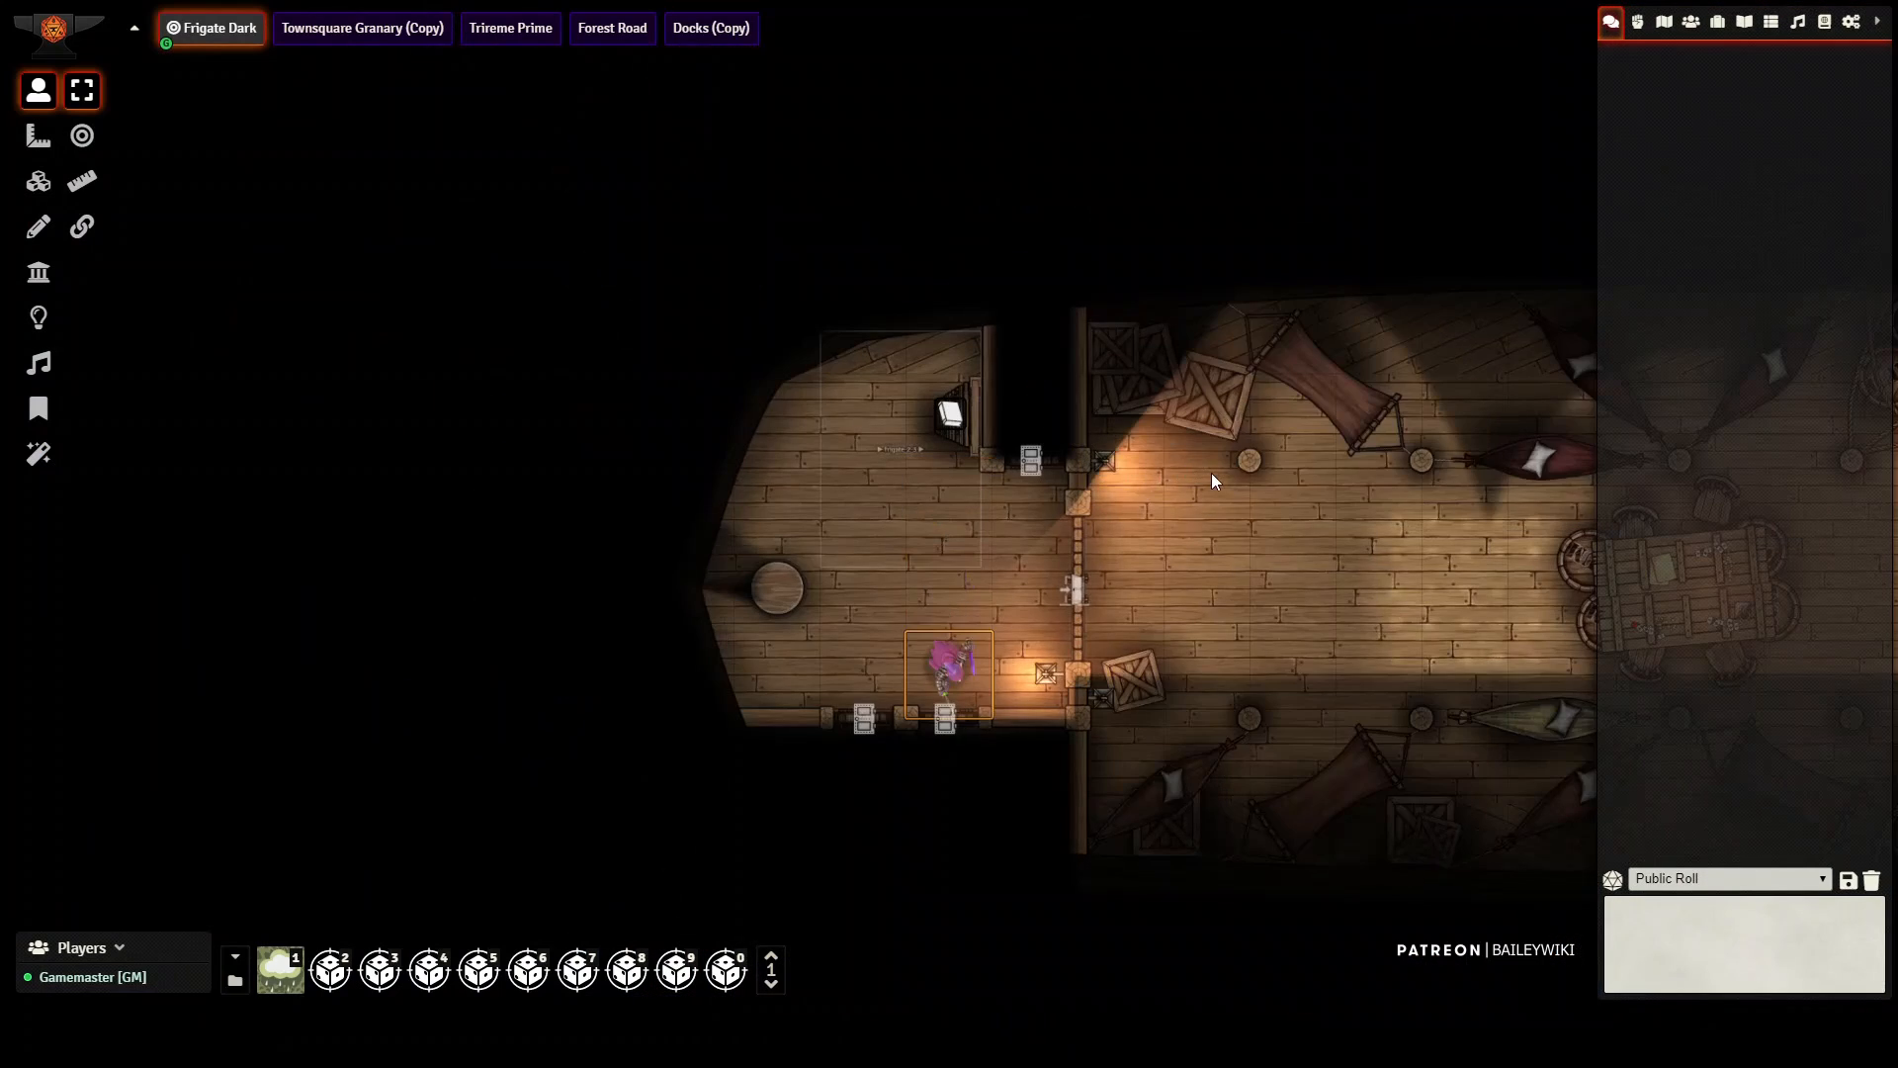
Step: Walk the token from the small lower-deck room into the crew quarters with the hammocks and dining table
key("Right")
key("Right")
key("Right")
key("Right")
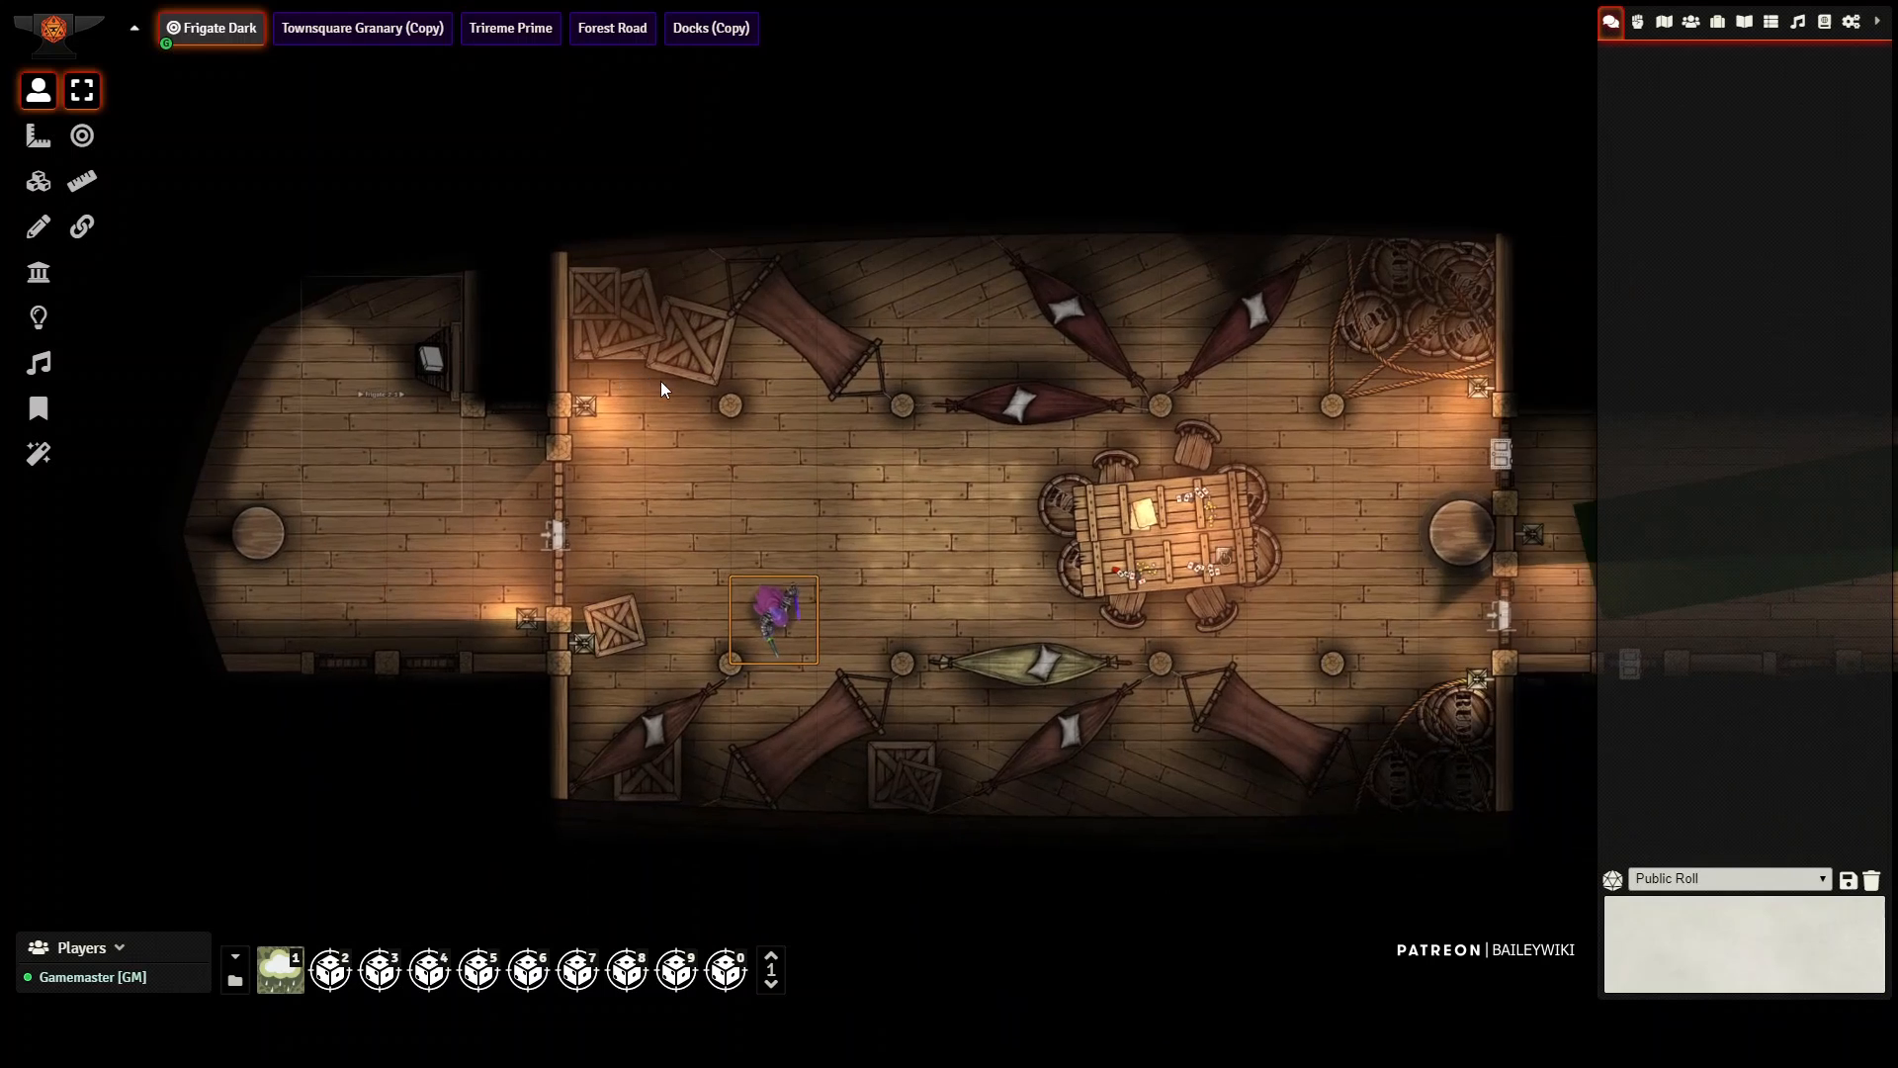
Step: Walk the token back out of the crew quarters and take the lower-deck stairs up to the hammock cabin
key("Left")
key("Left")
key("Up")
key("Left")
key("Left")
key("Left")
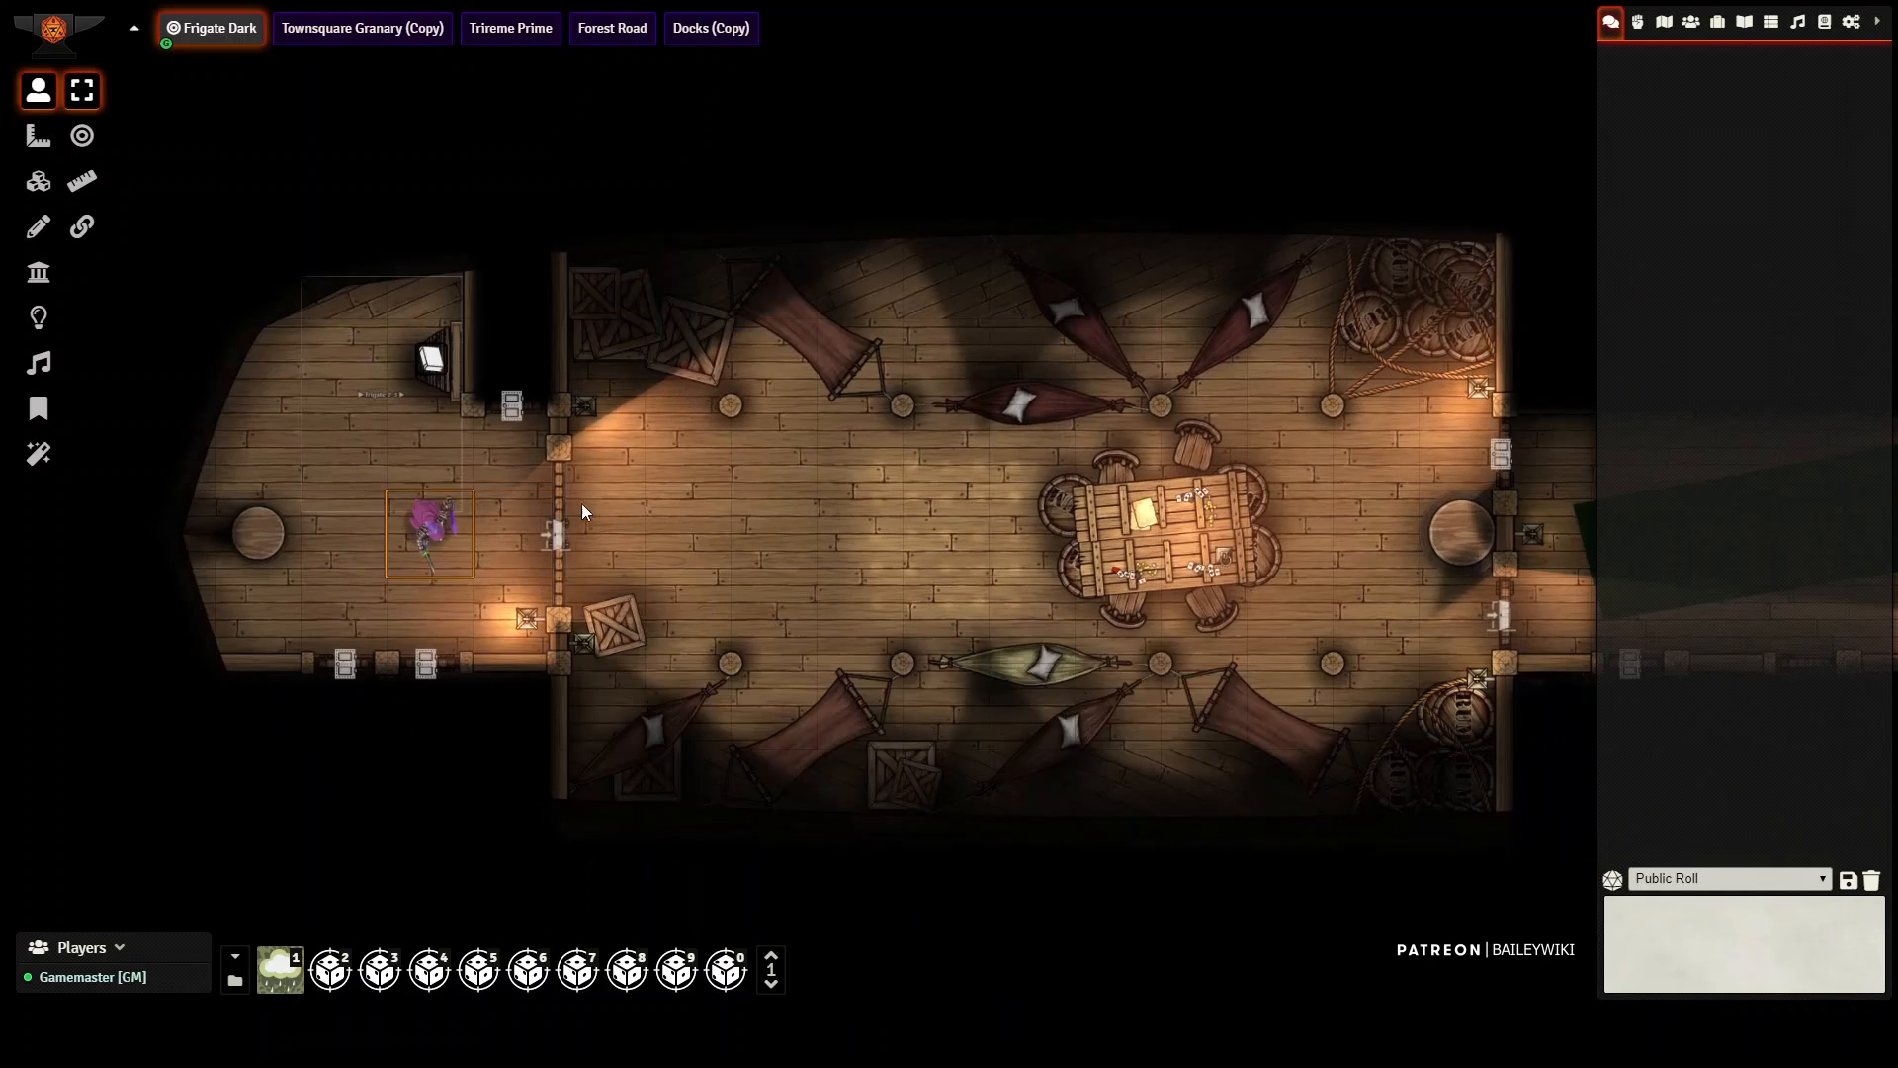
key("Up")
left_click(433, 364)
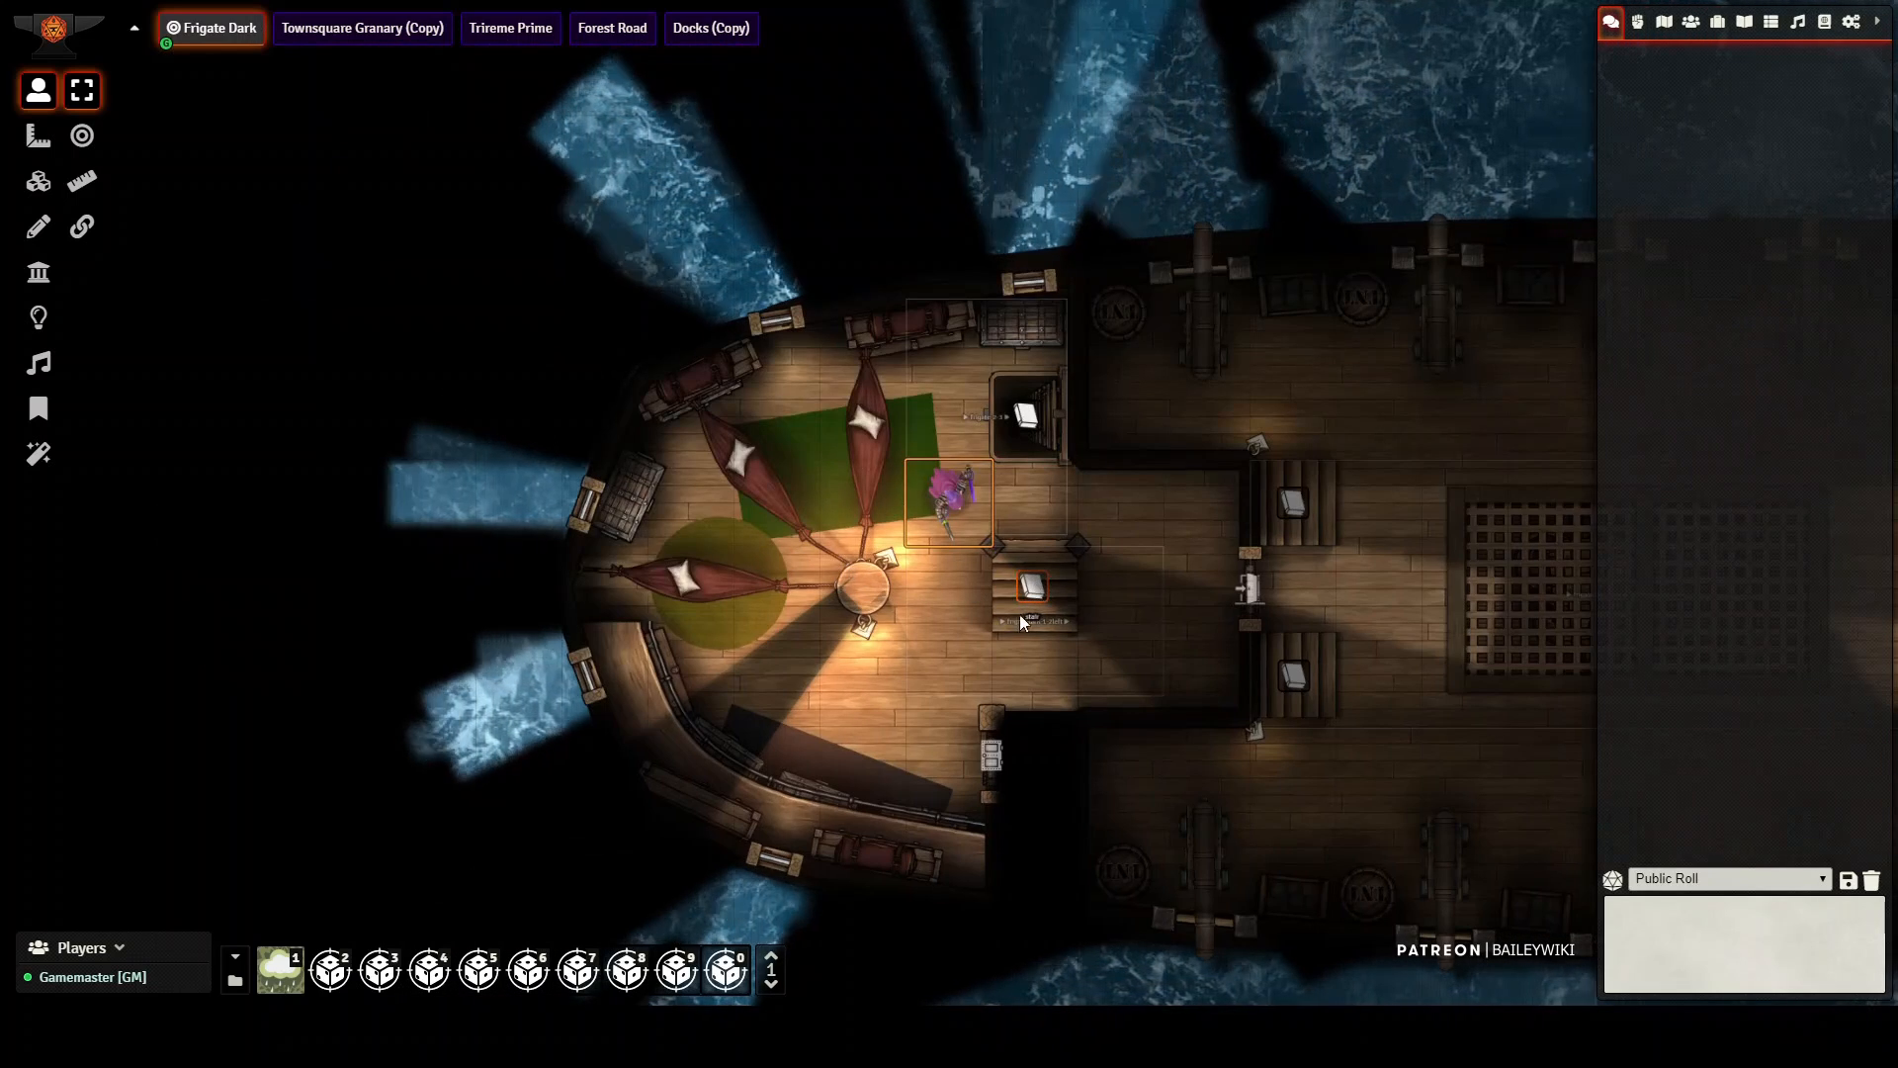
Step: Move the token beside the hammock cabin's central staircase and use those stairs to send it off this deck
key("Down")
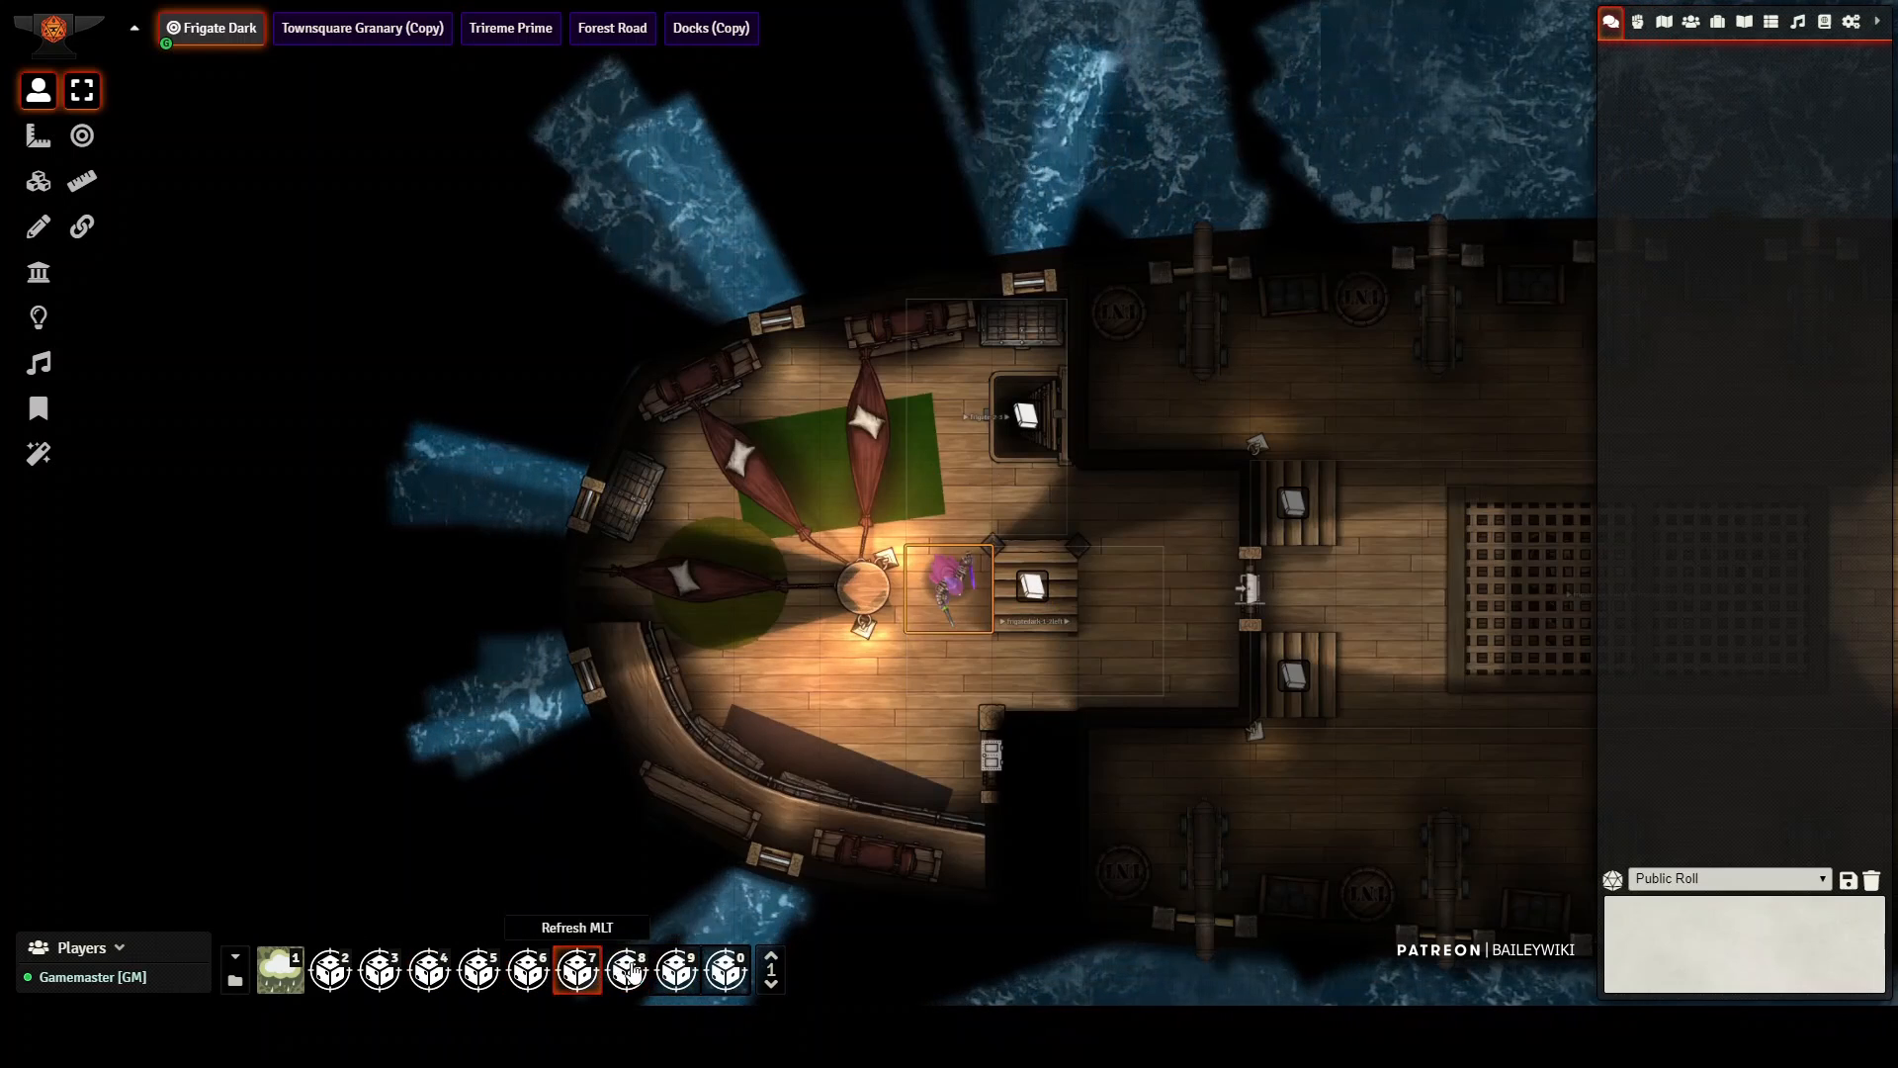
left_click(675, 972)
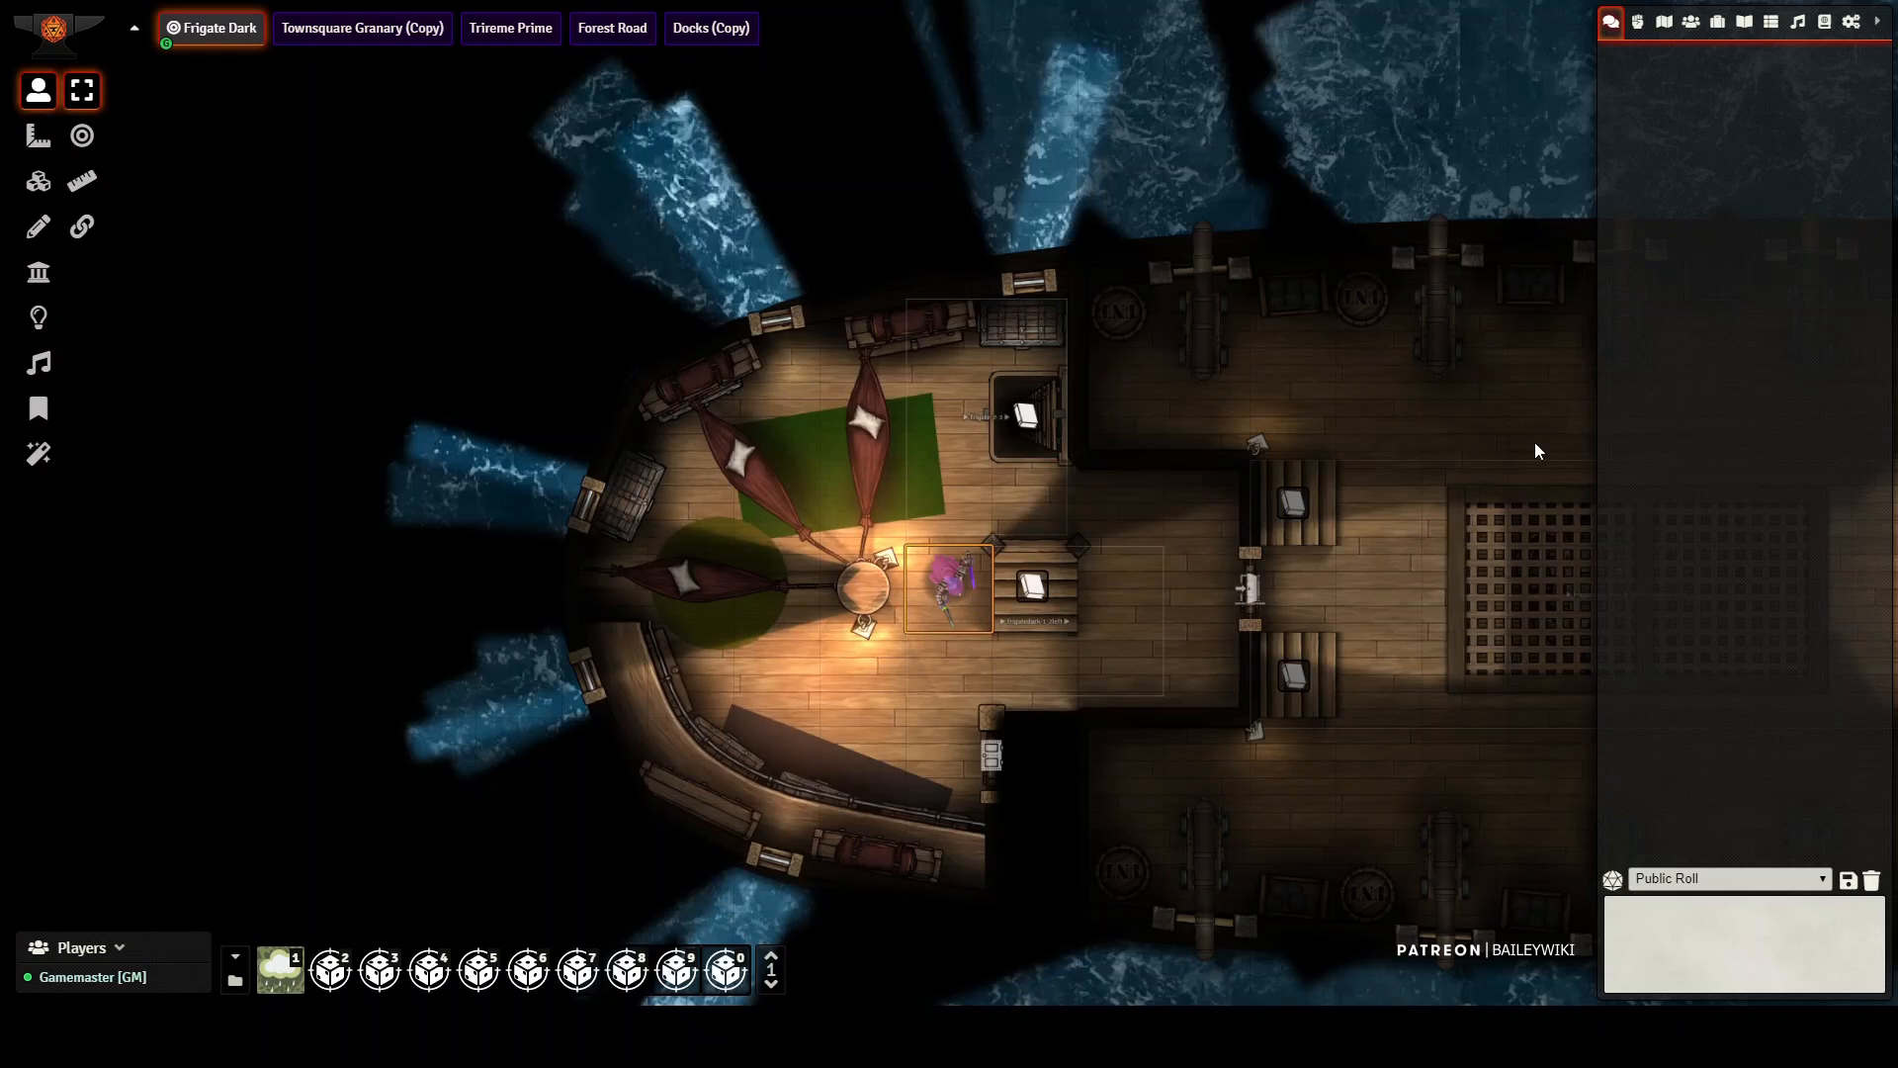
key("Up")
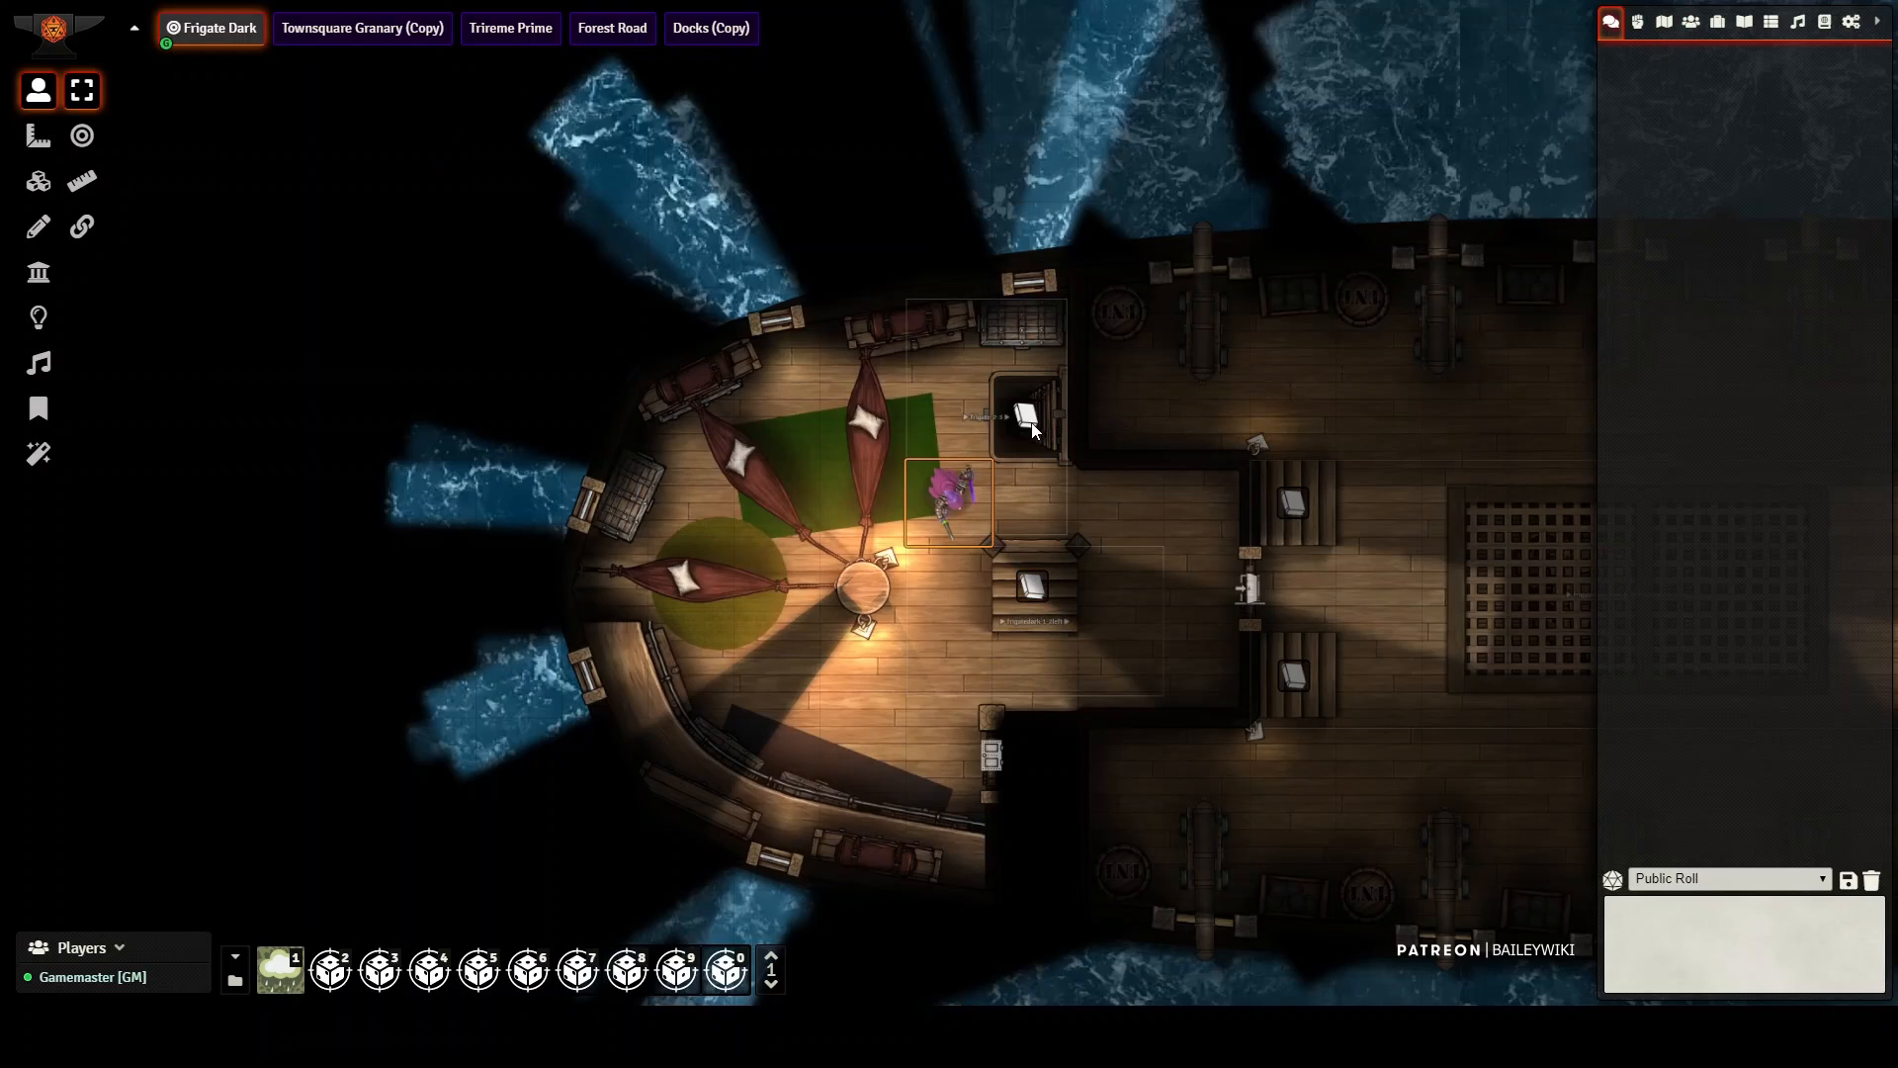
key("Up")
left_click(1034, 589)
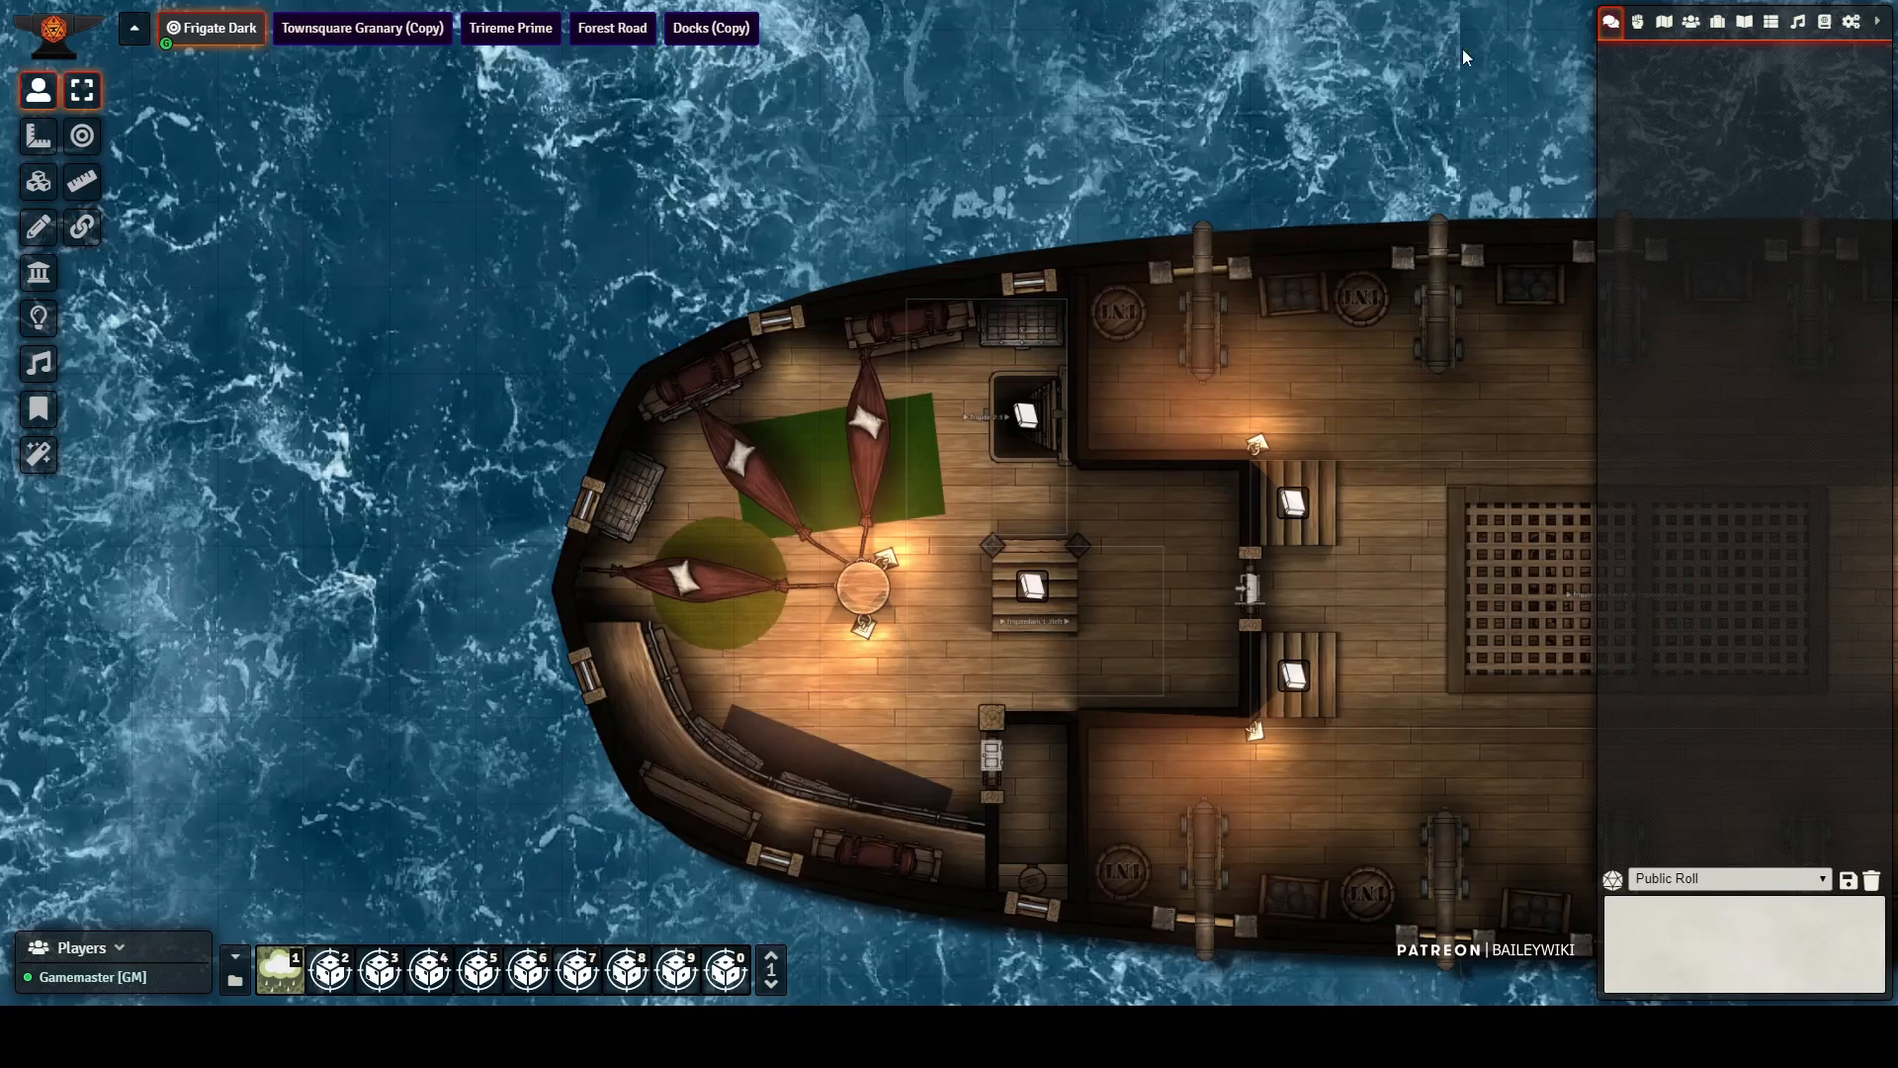
Step: Open the Ocean4 140x140 (Copy) scene and survey the light frigate, the dark ships and the triremes on the water
left_click(1664, 25)
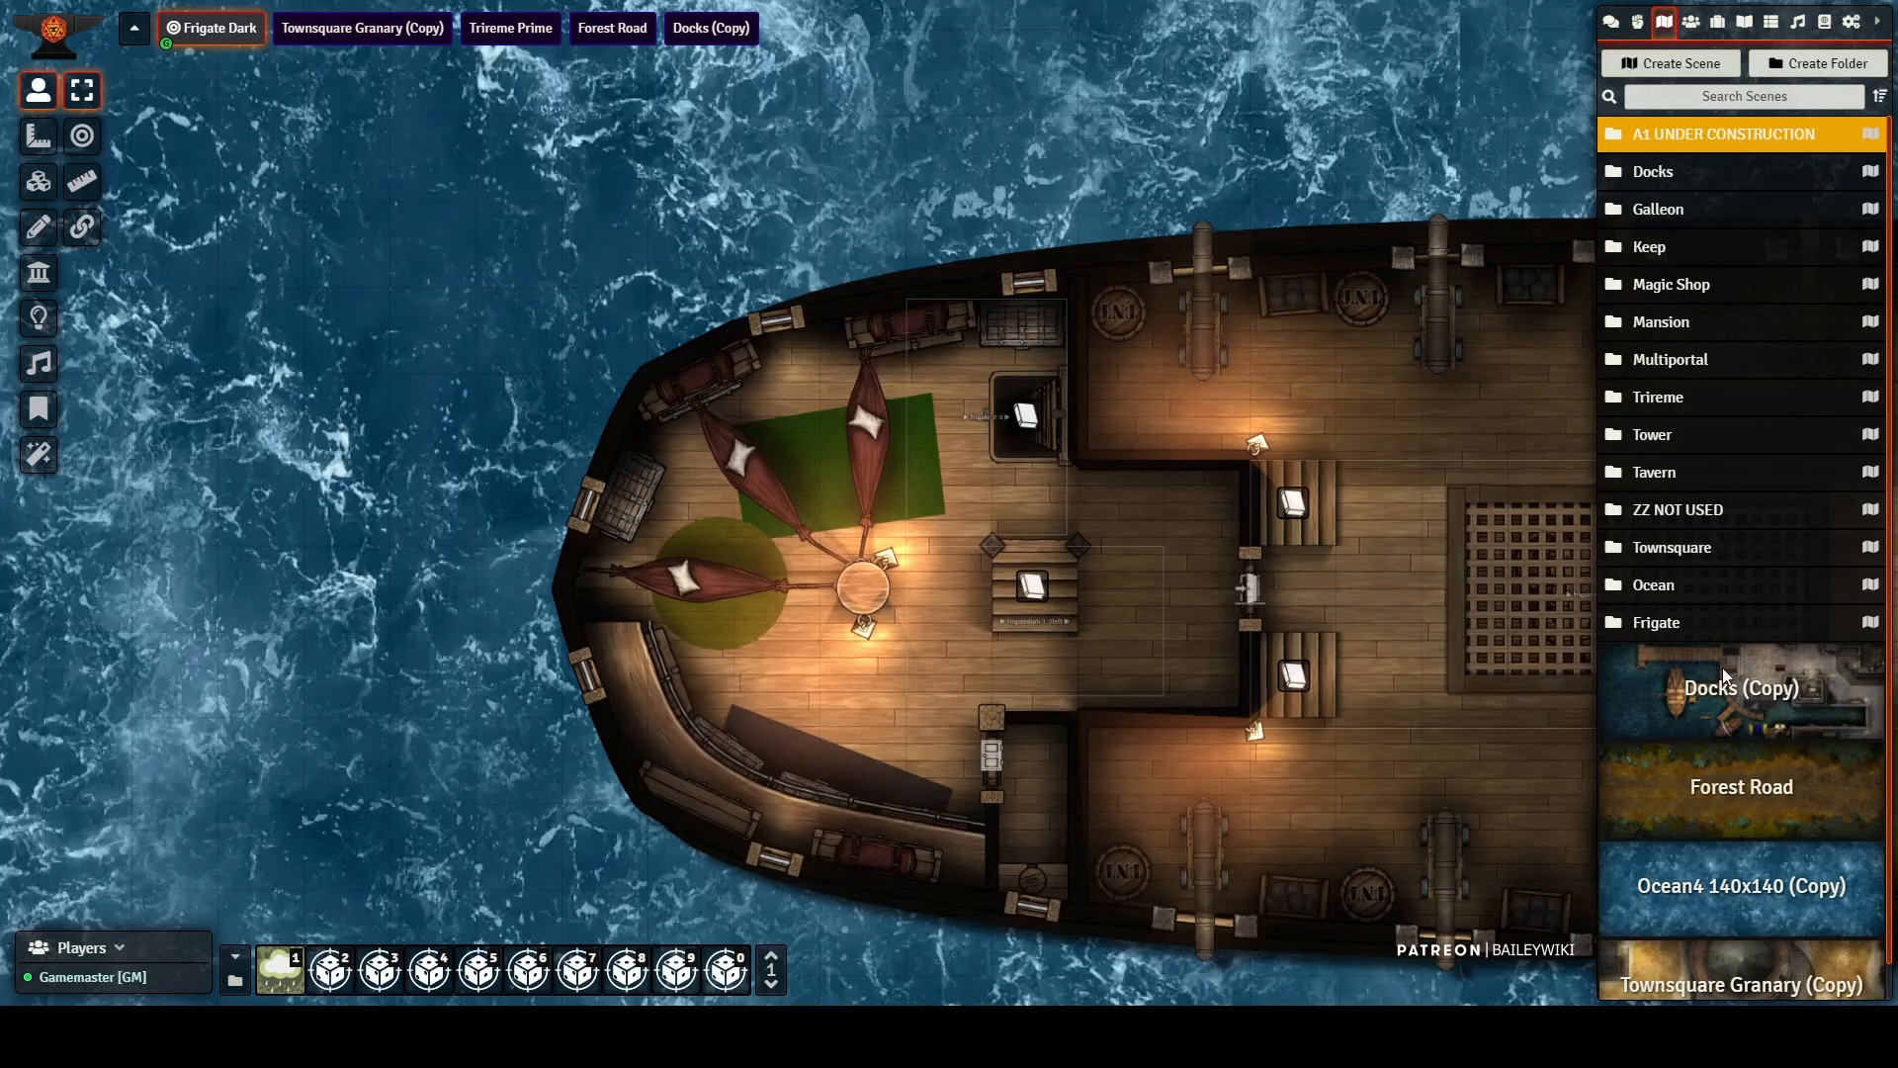
left_click(1753, 892)
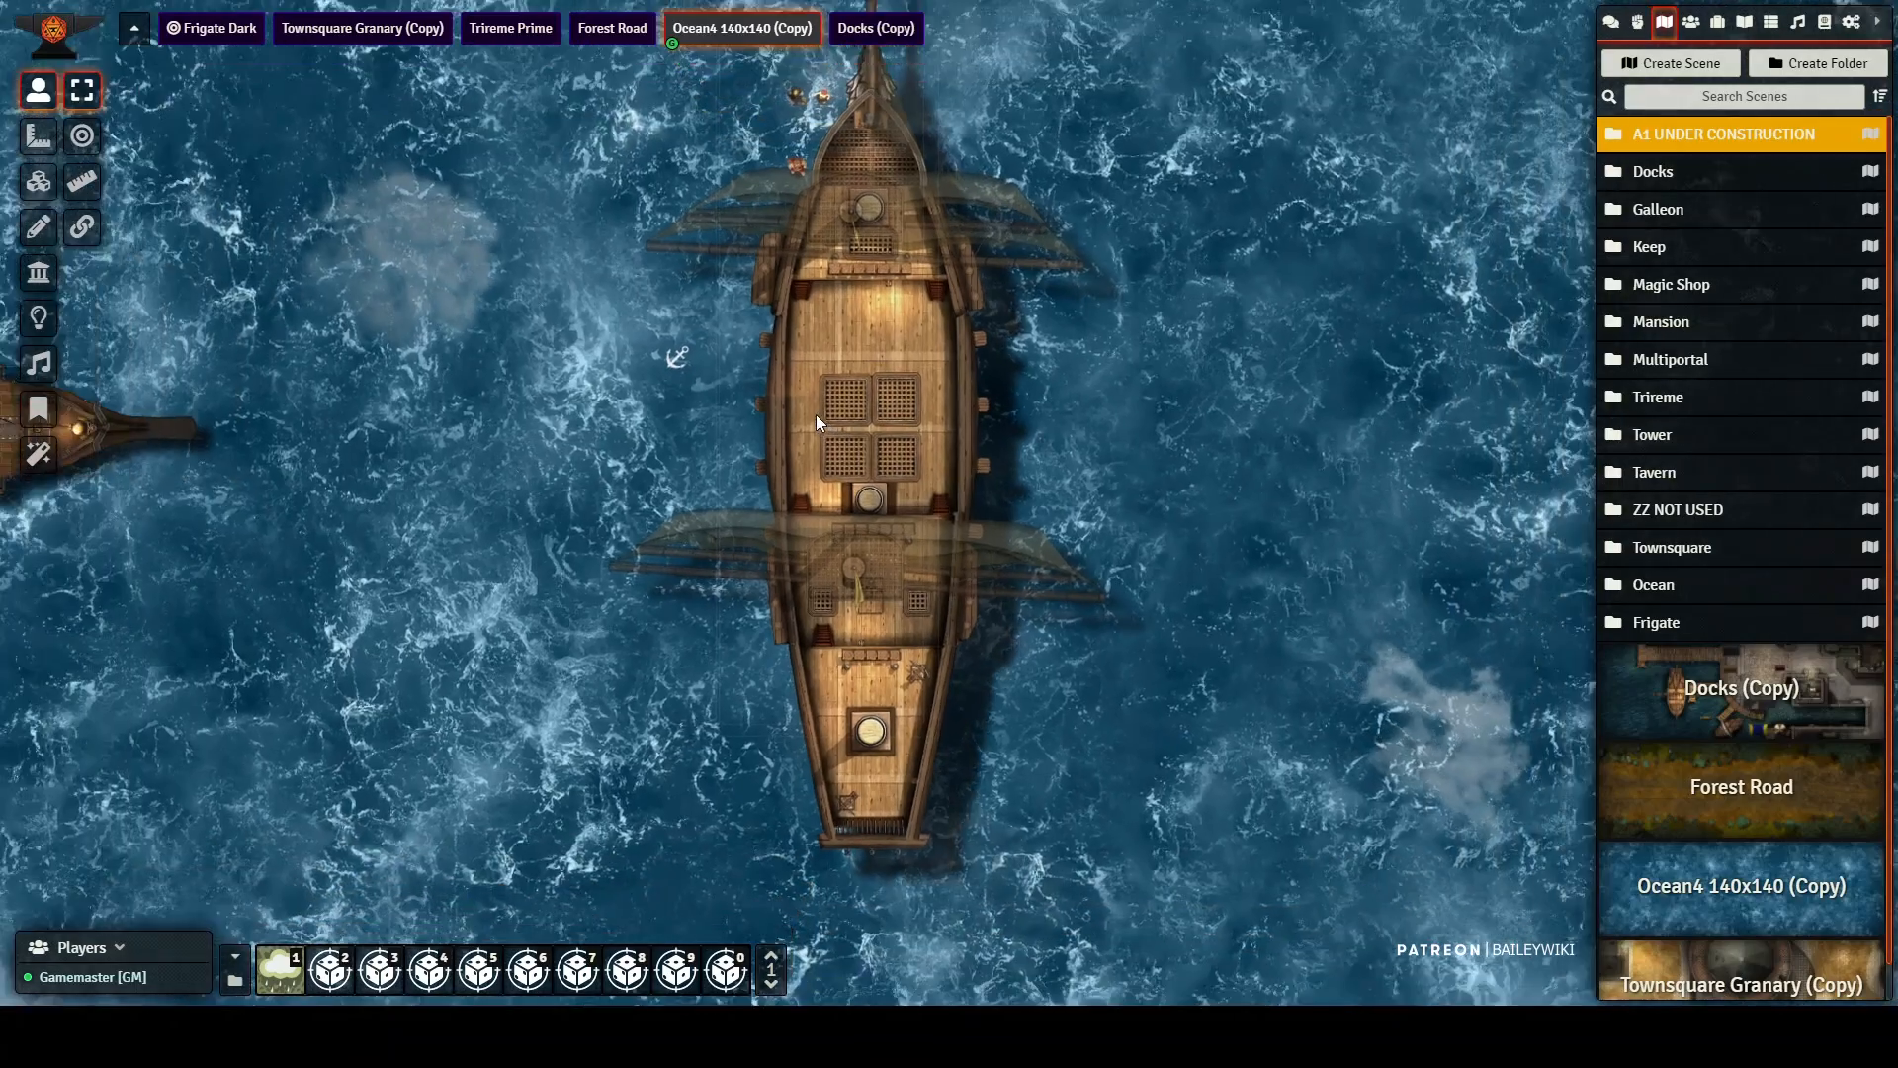
scroll(804, 408, "down", 3)
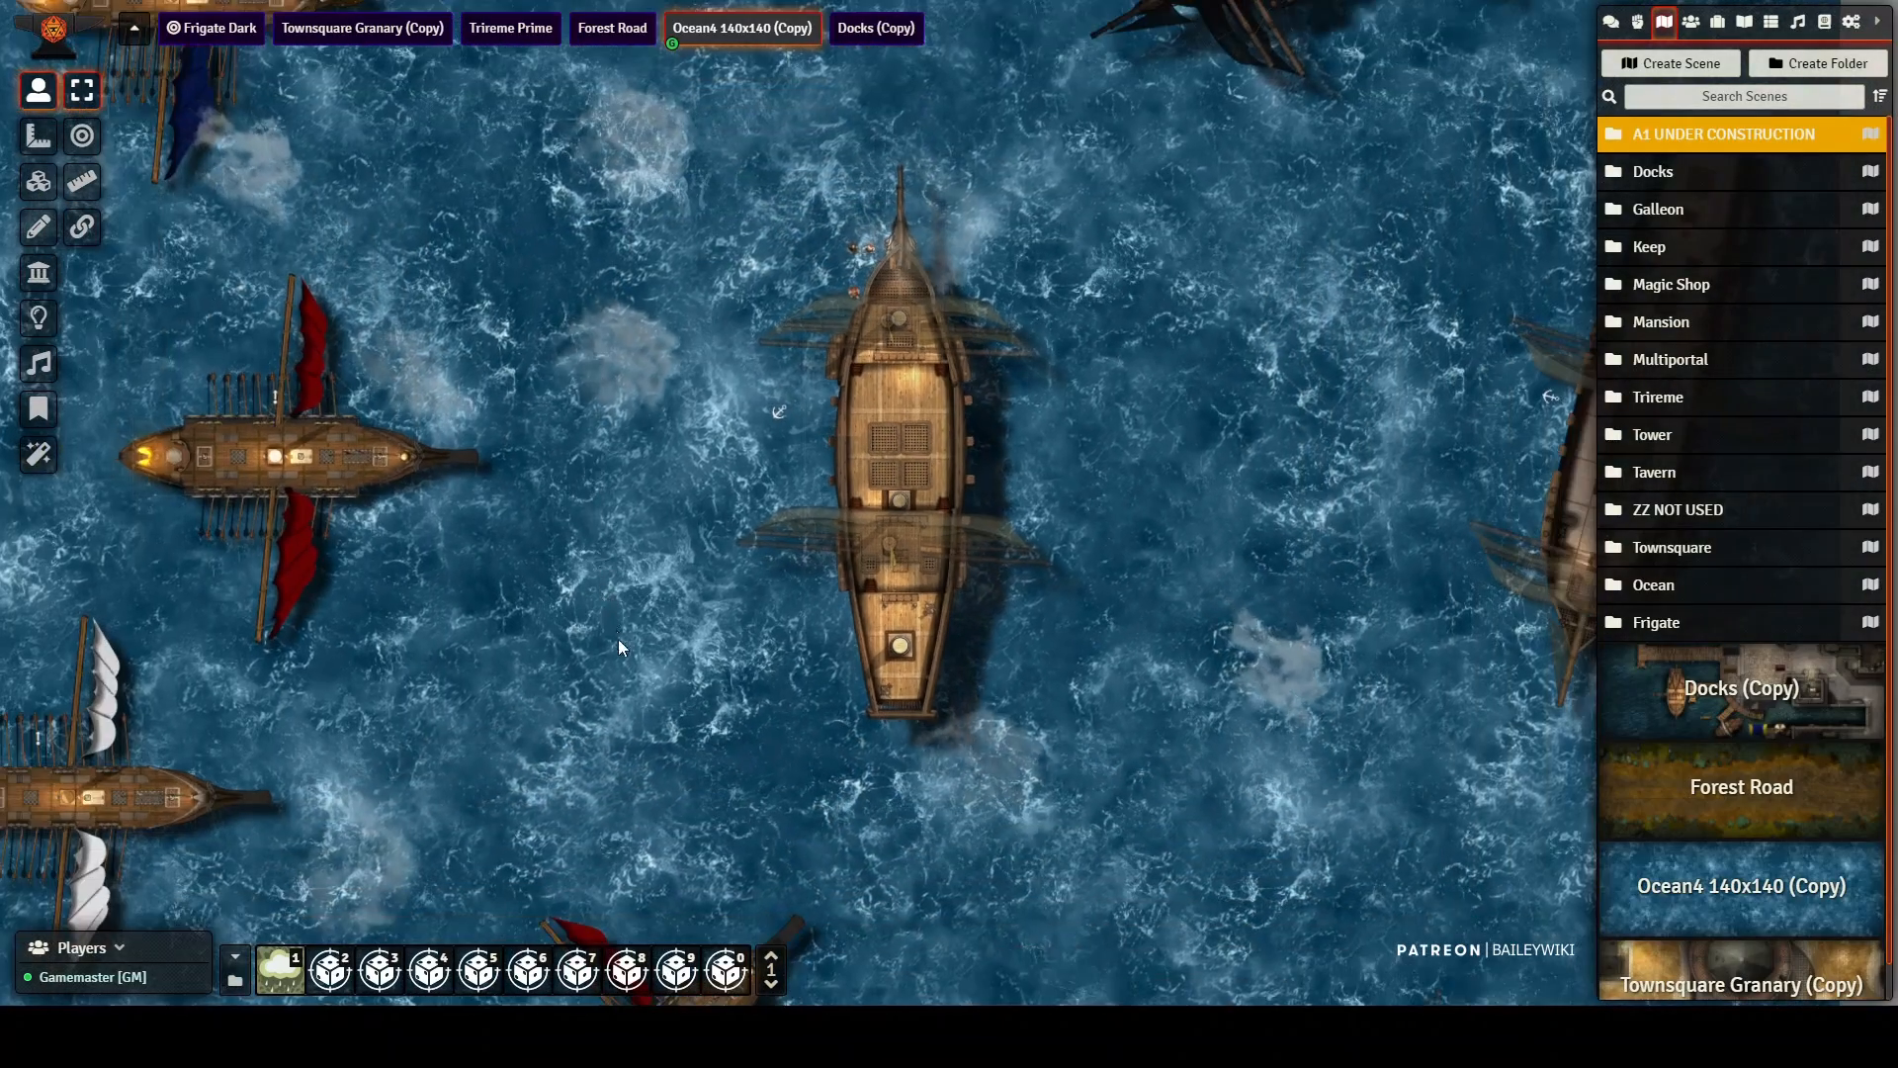
left_click_drag(668, 229, 676, 793)
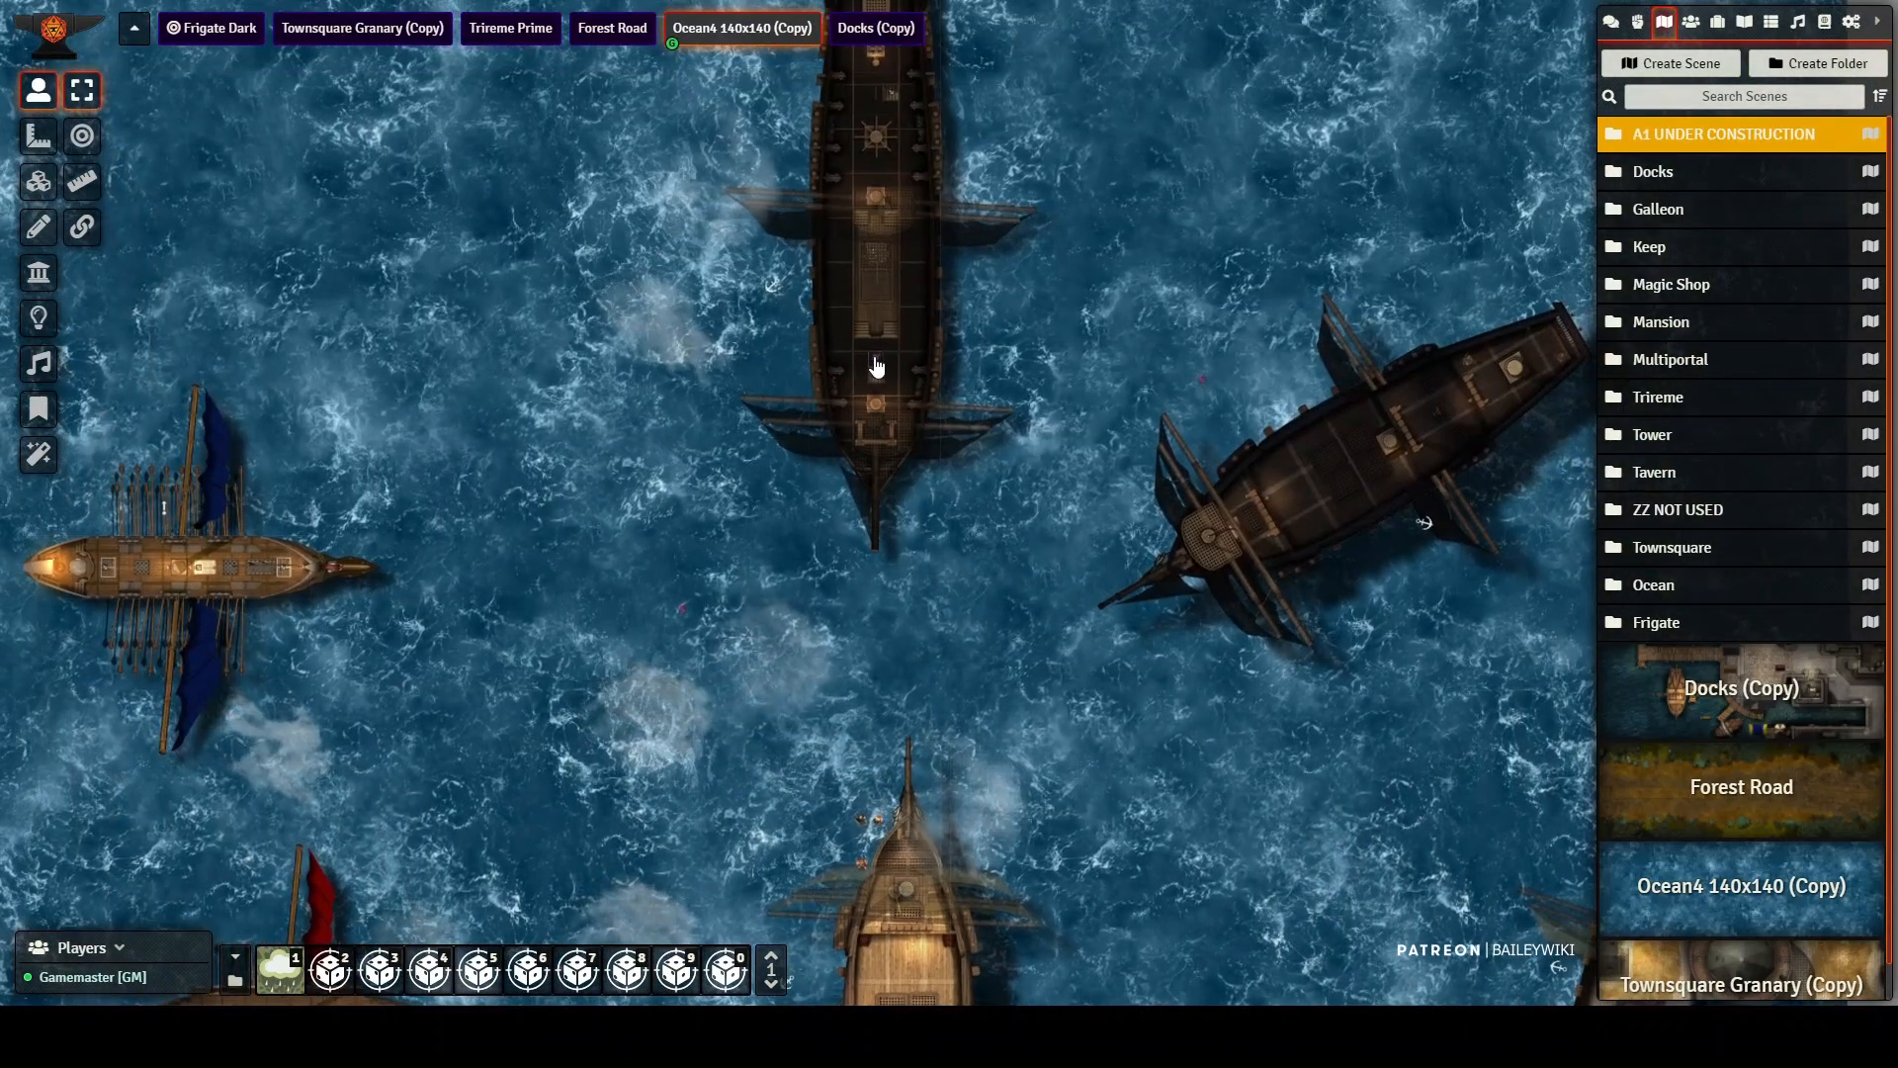
left_click_drag(876, 361, 559, 829)
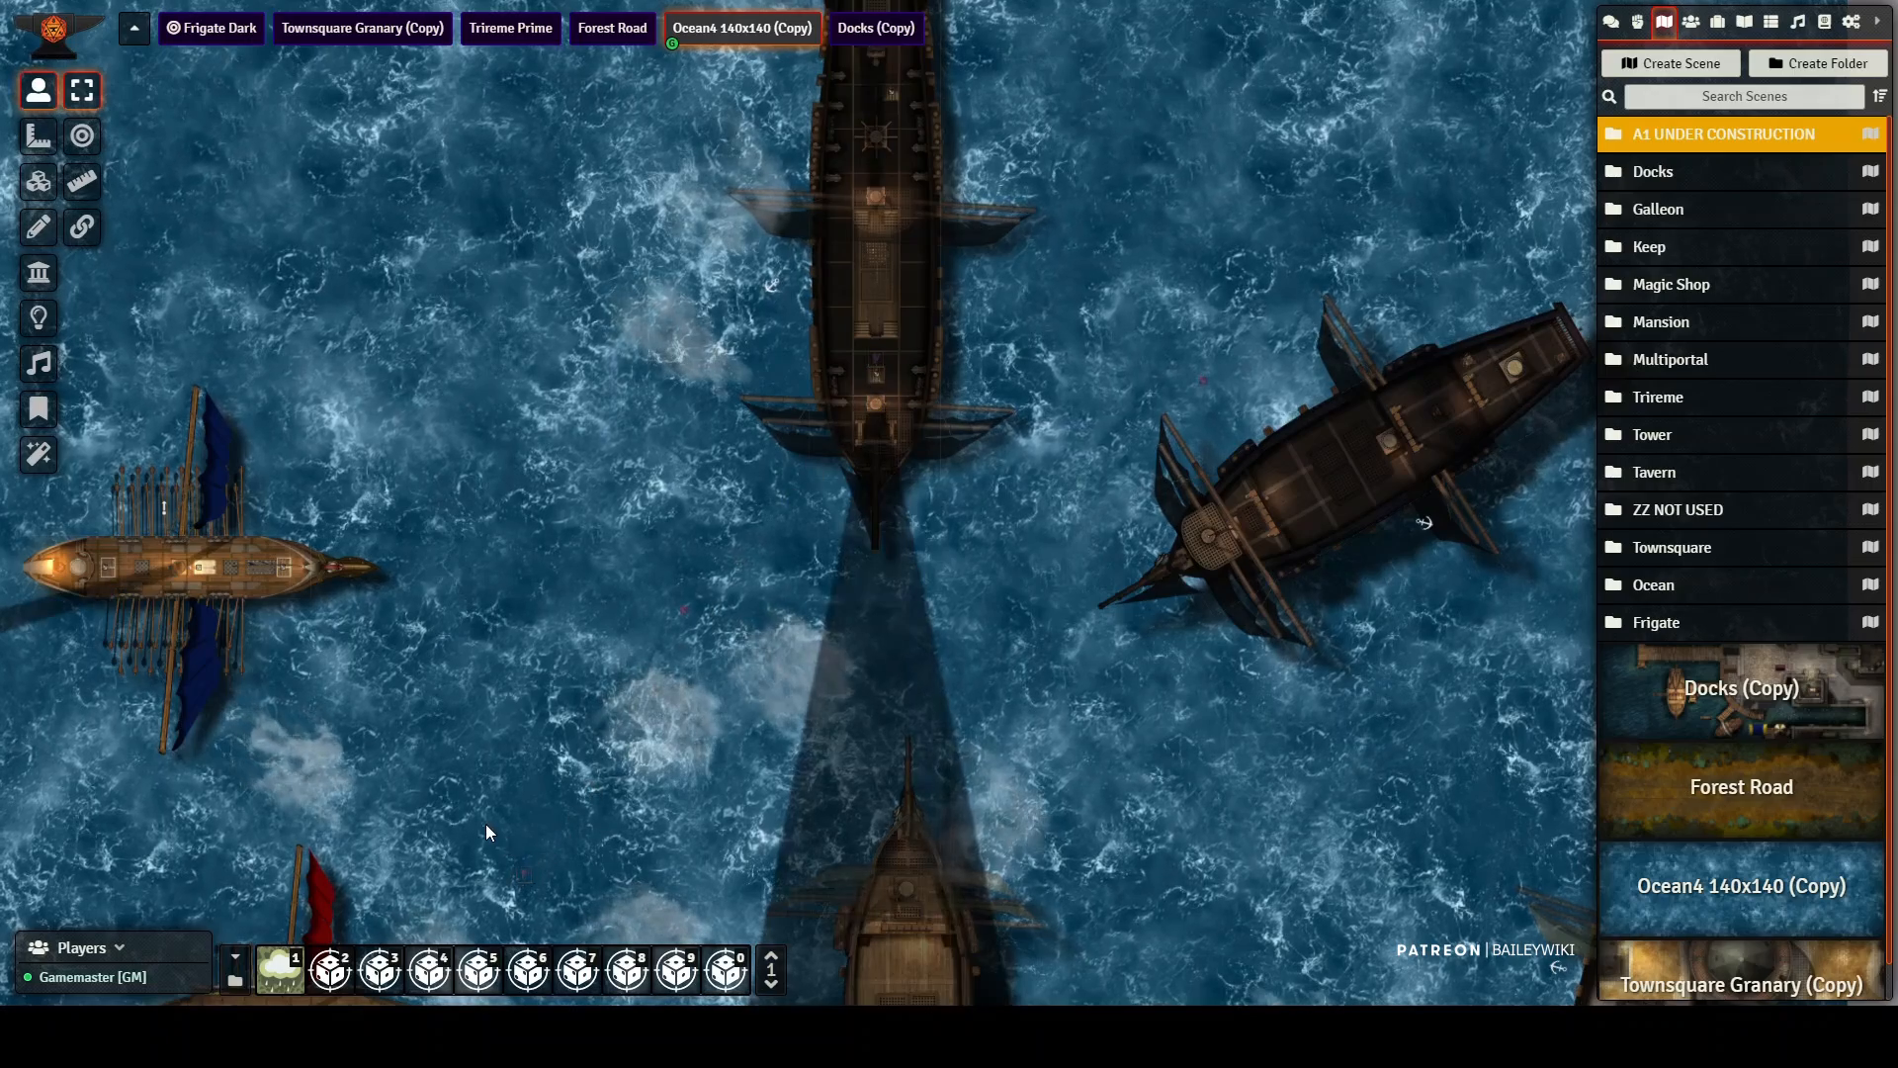
Step: Place the SHIP Trireme Prime prefab in the open water between the blue-sailed and red-sailed triremes and the light frigate
left_click_drag(699, 751, 1046, 348)
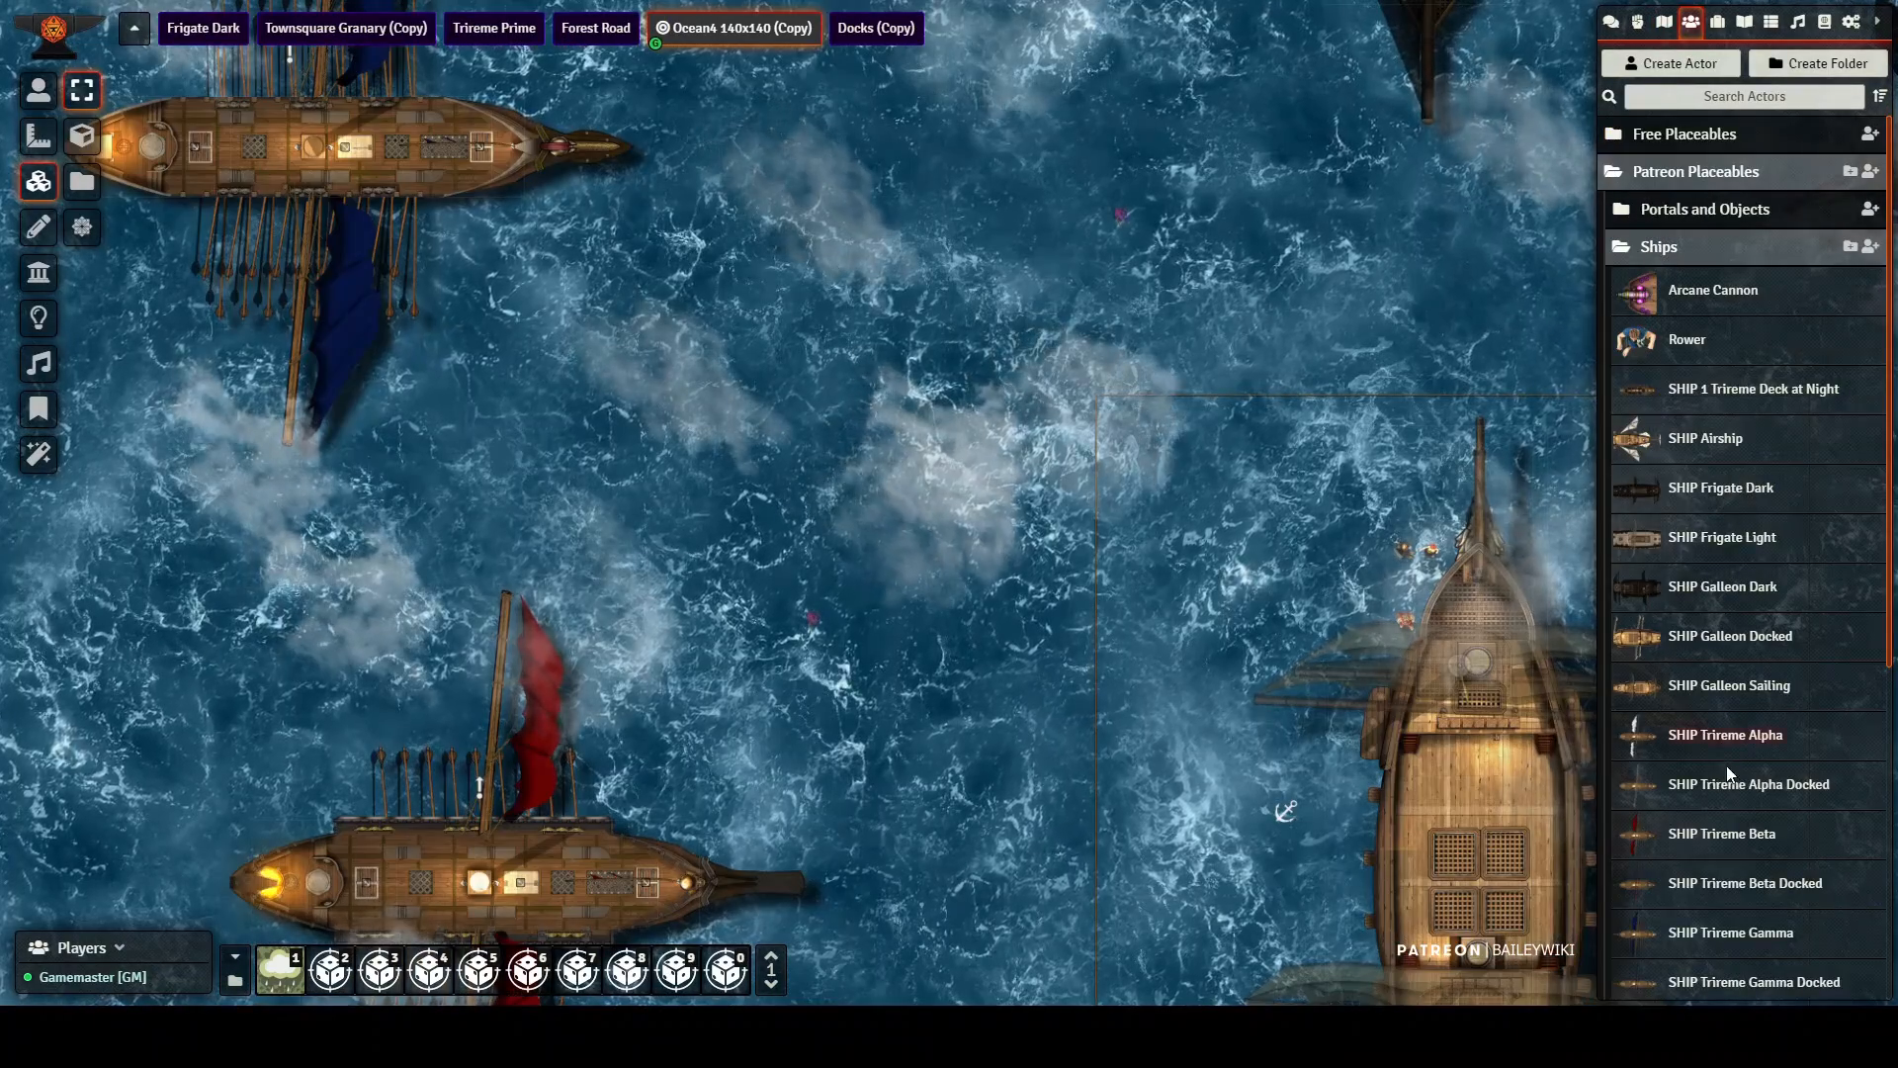
scroll(1718, 756, "down", 1)
scroll(1716, 773, "down", 4)
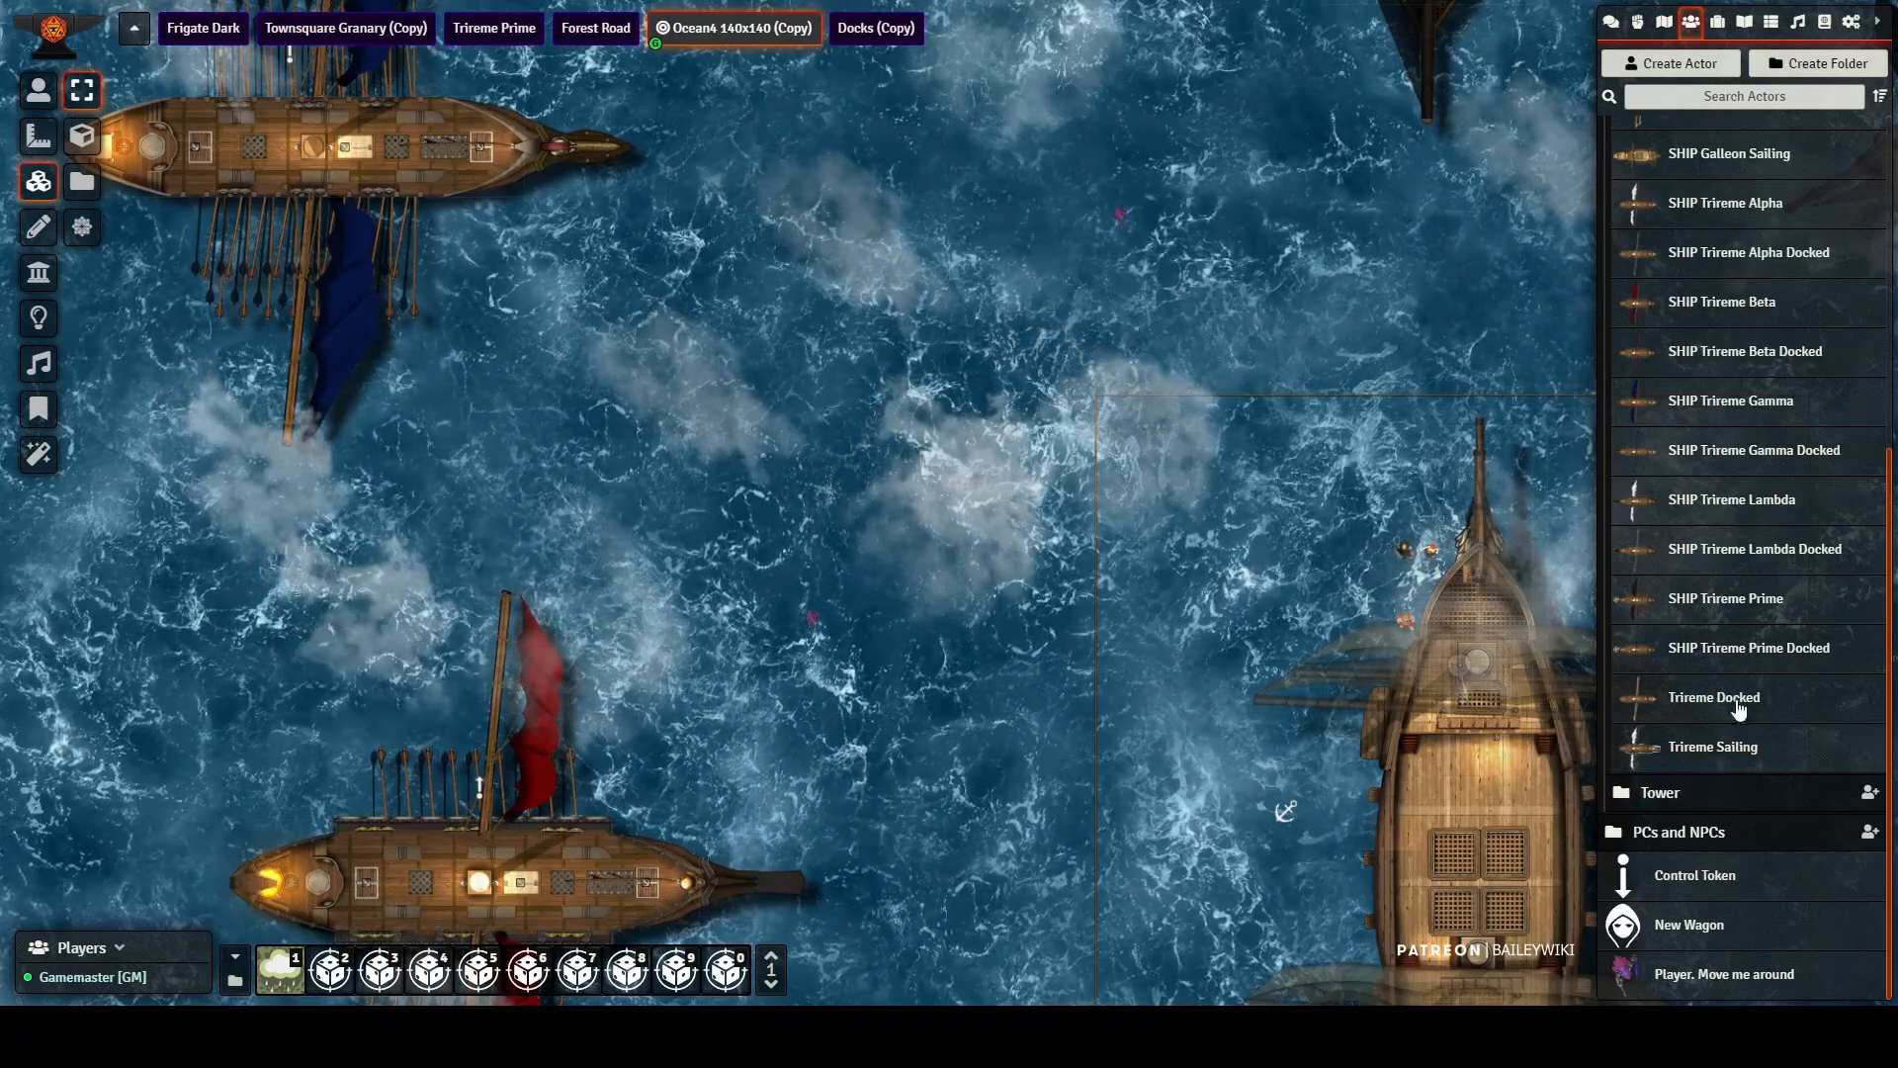
left_click_drag(1710, 603, 799, 455)
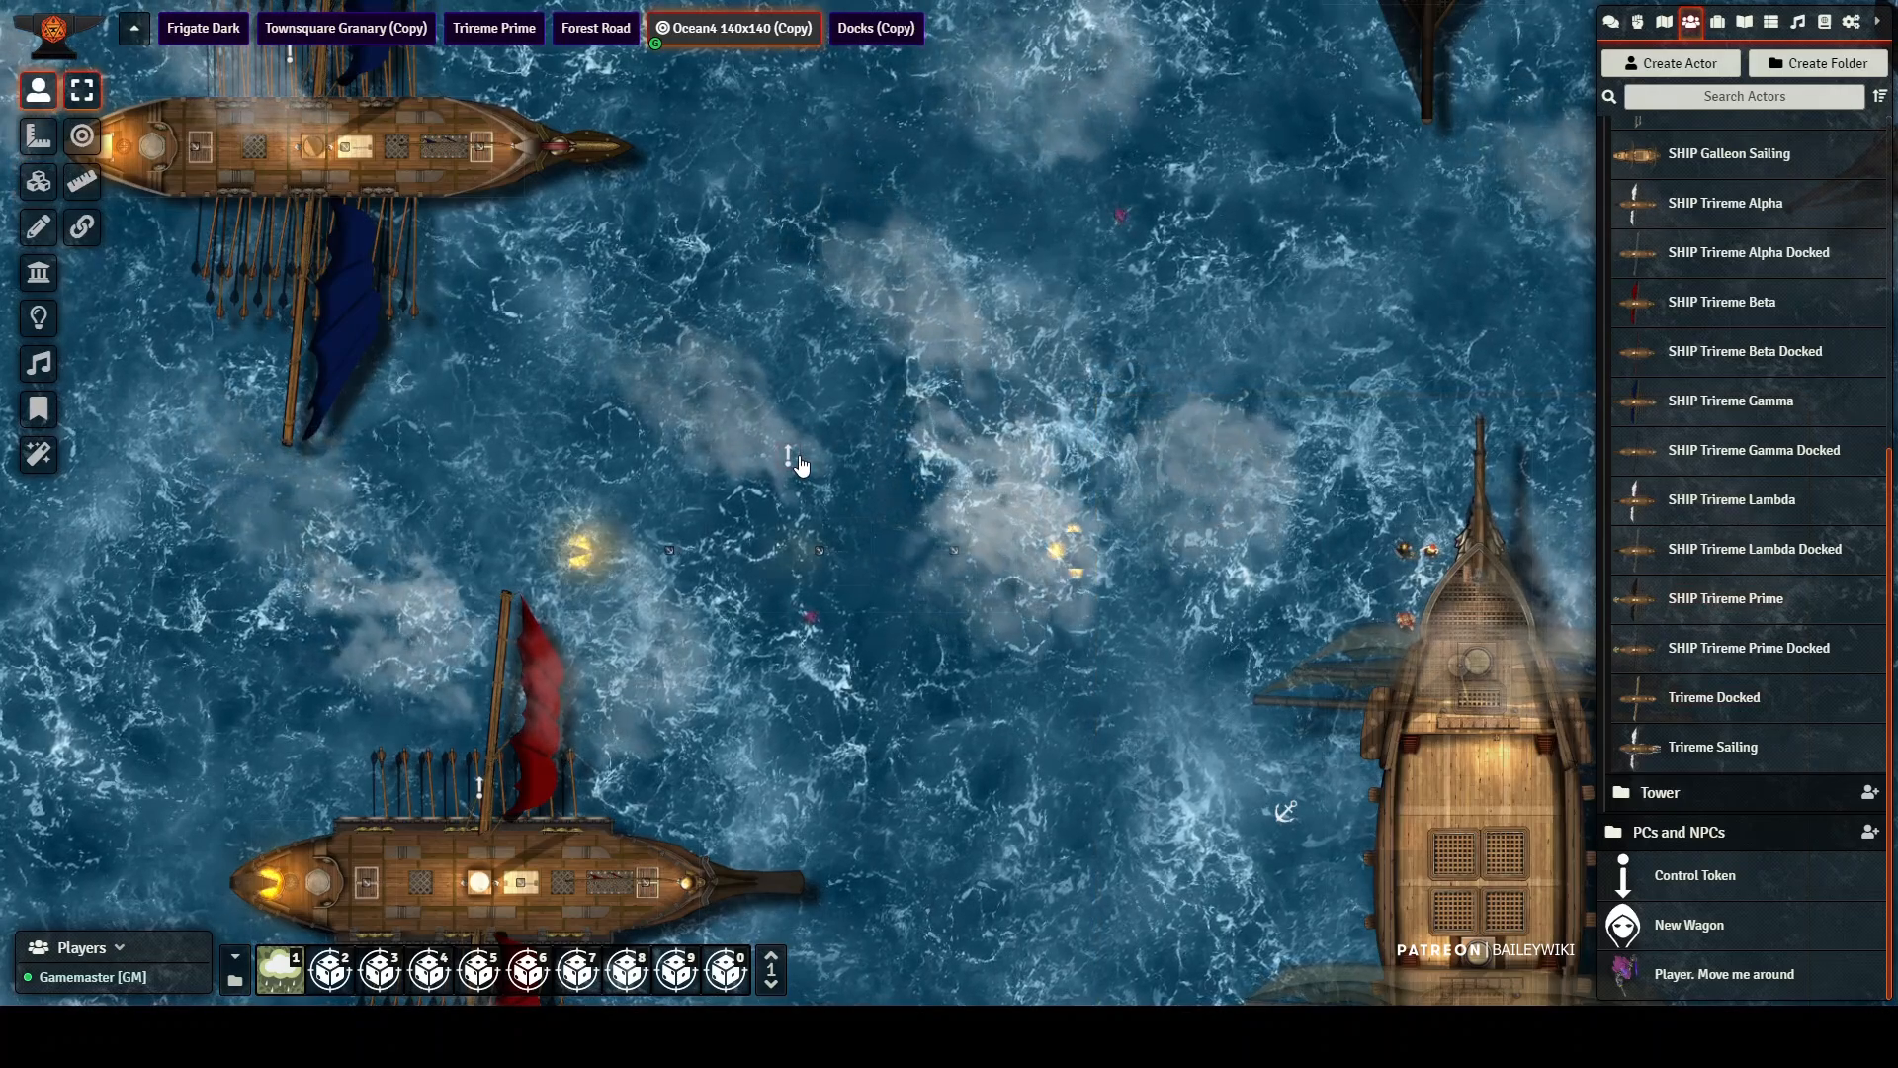
scroll(811, 591, "up", 5)
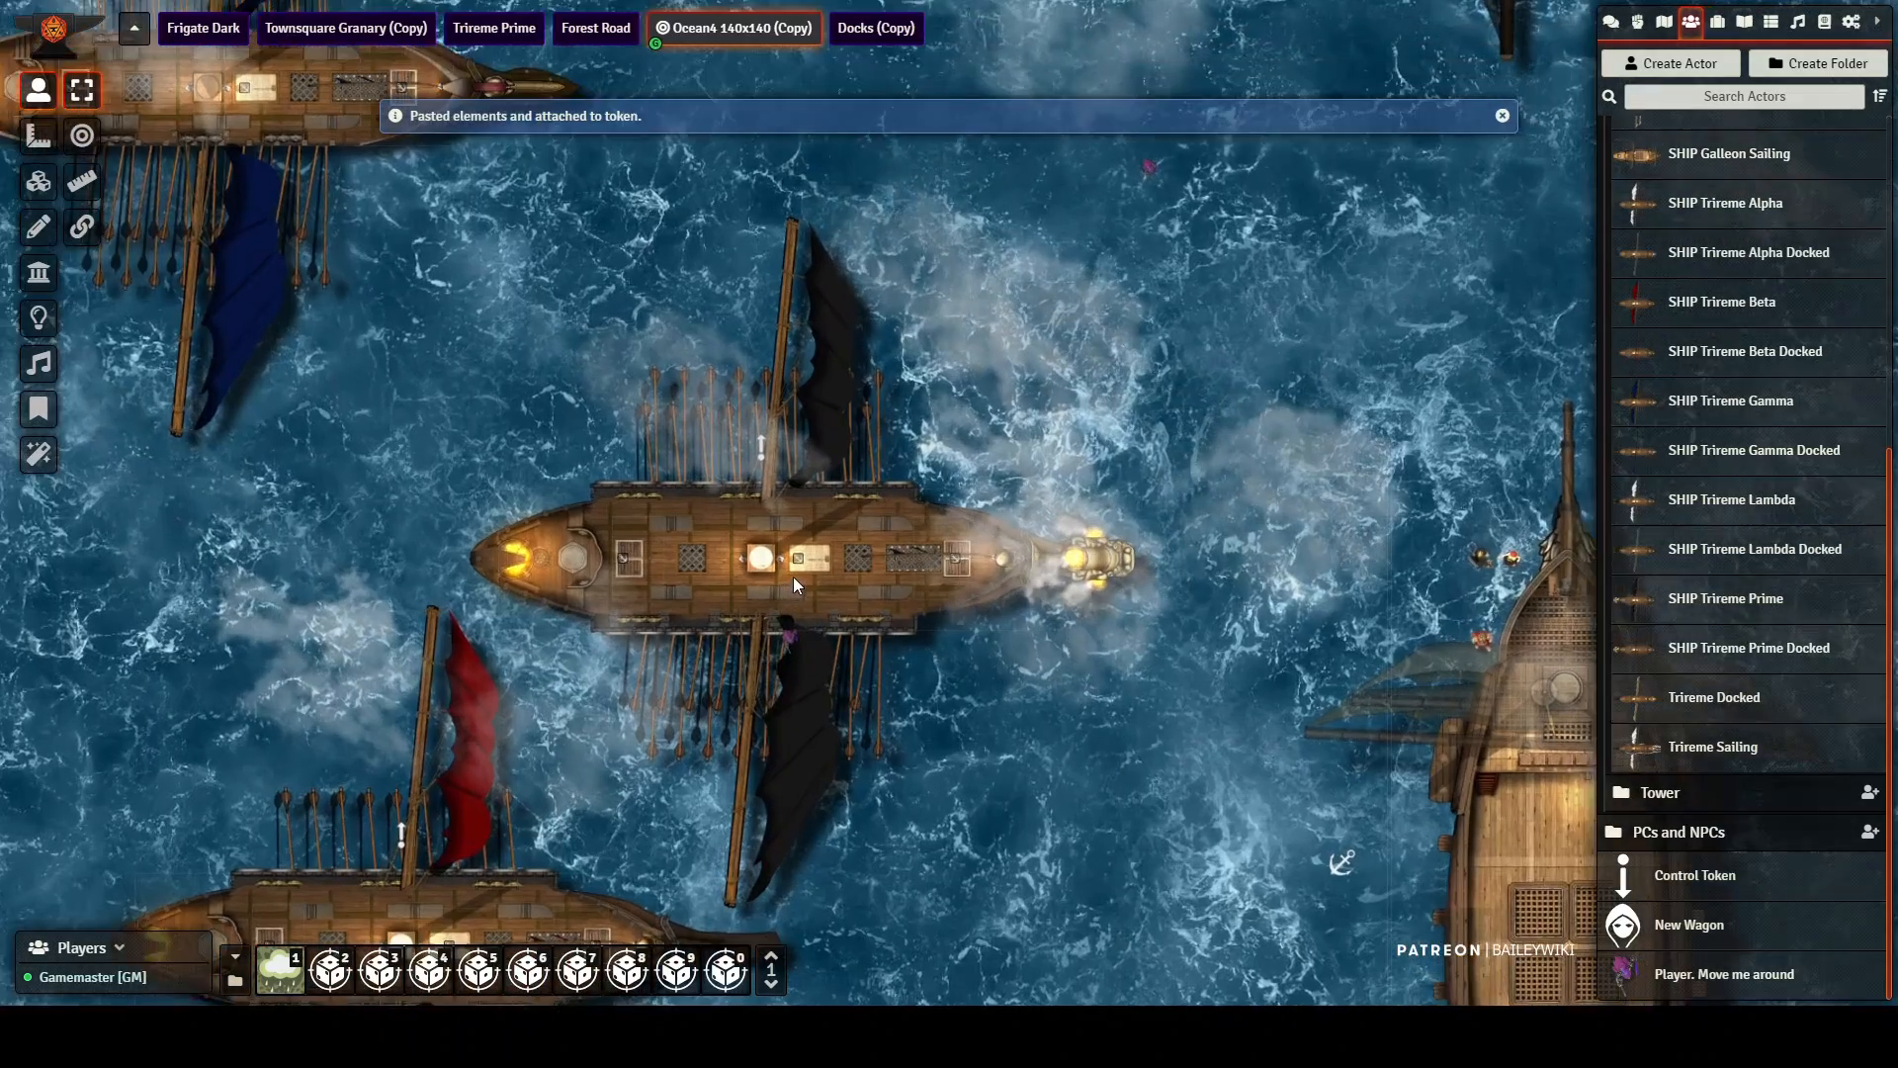
scroll(775, 576, "up", 4)
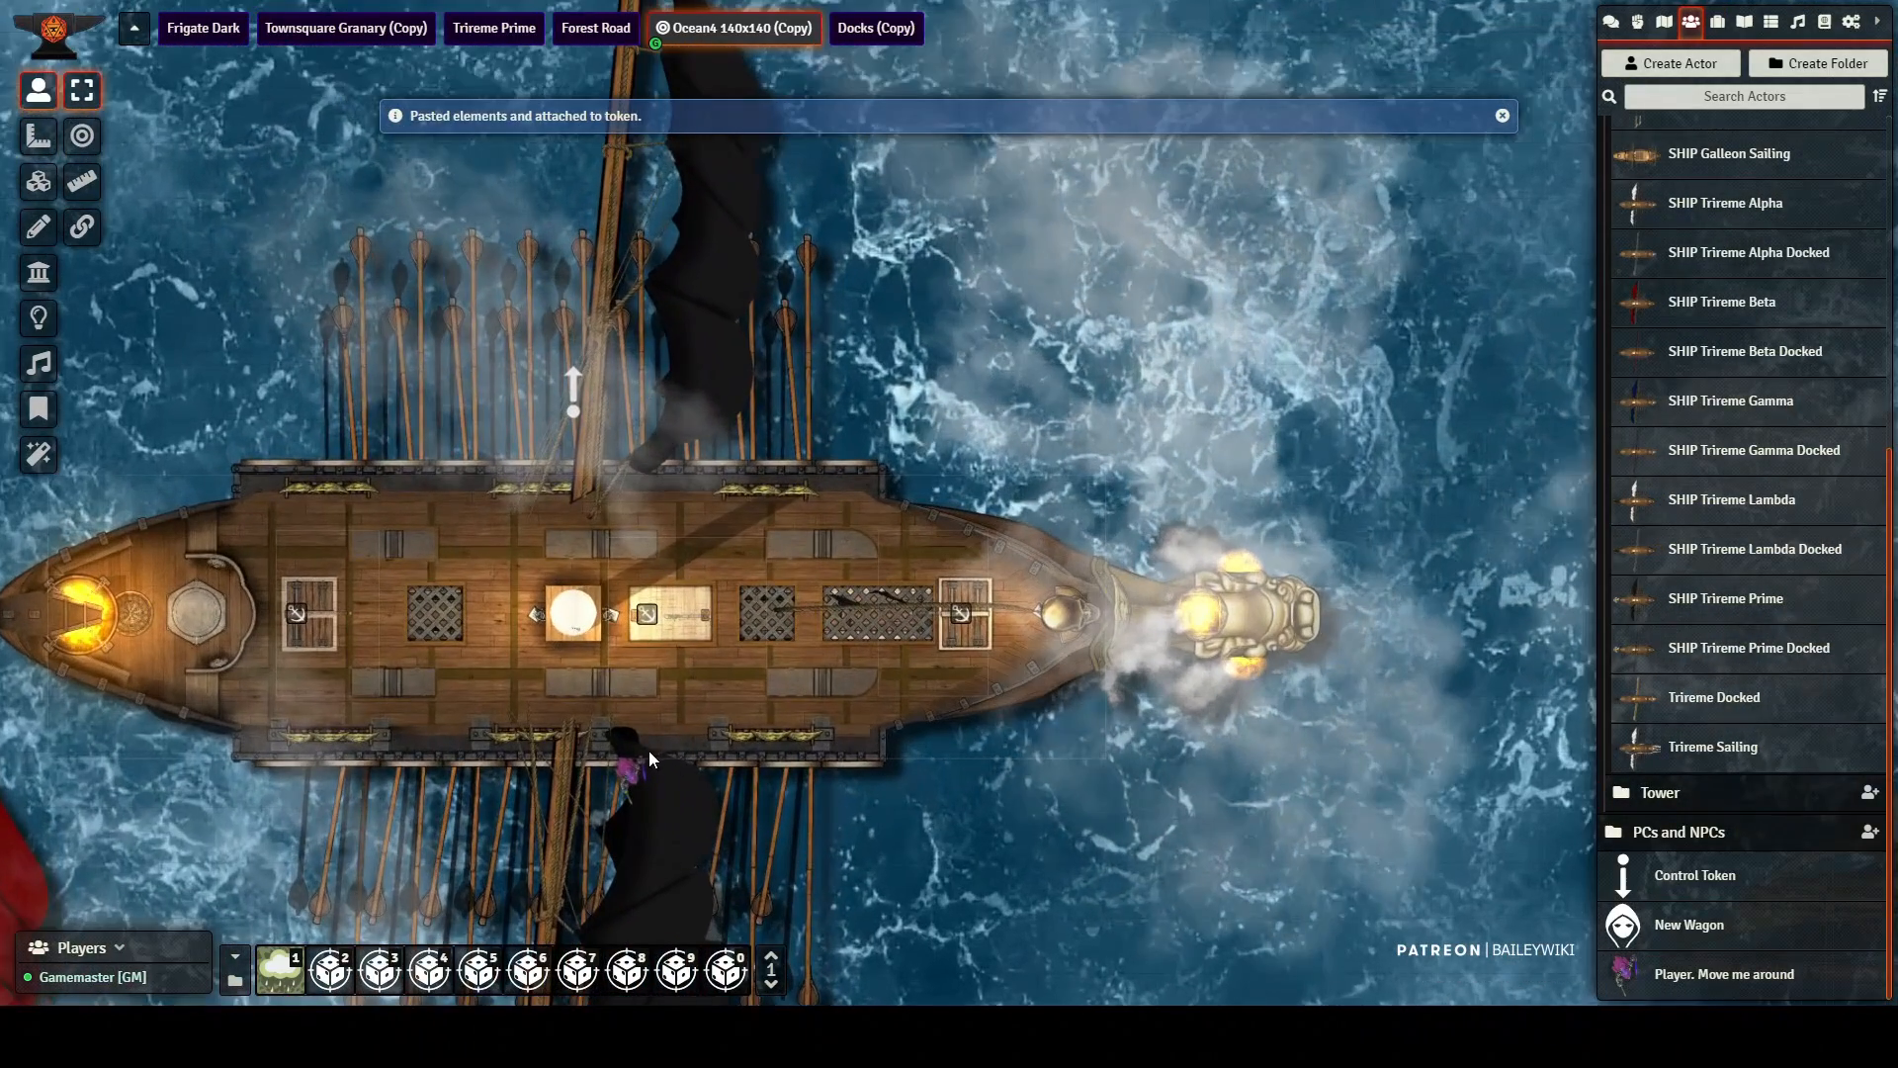
Step: Move the player token onto the Trireme Prime's deck and use the central hatch to send it below
left_click(649, 753)
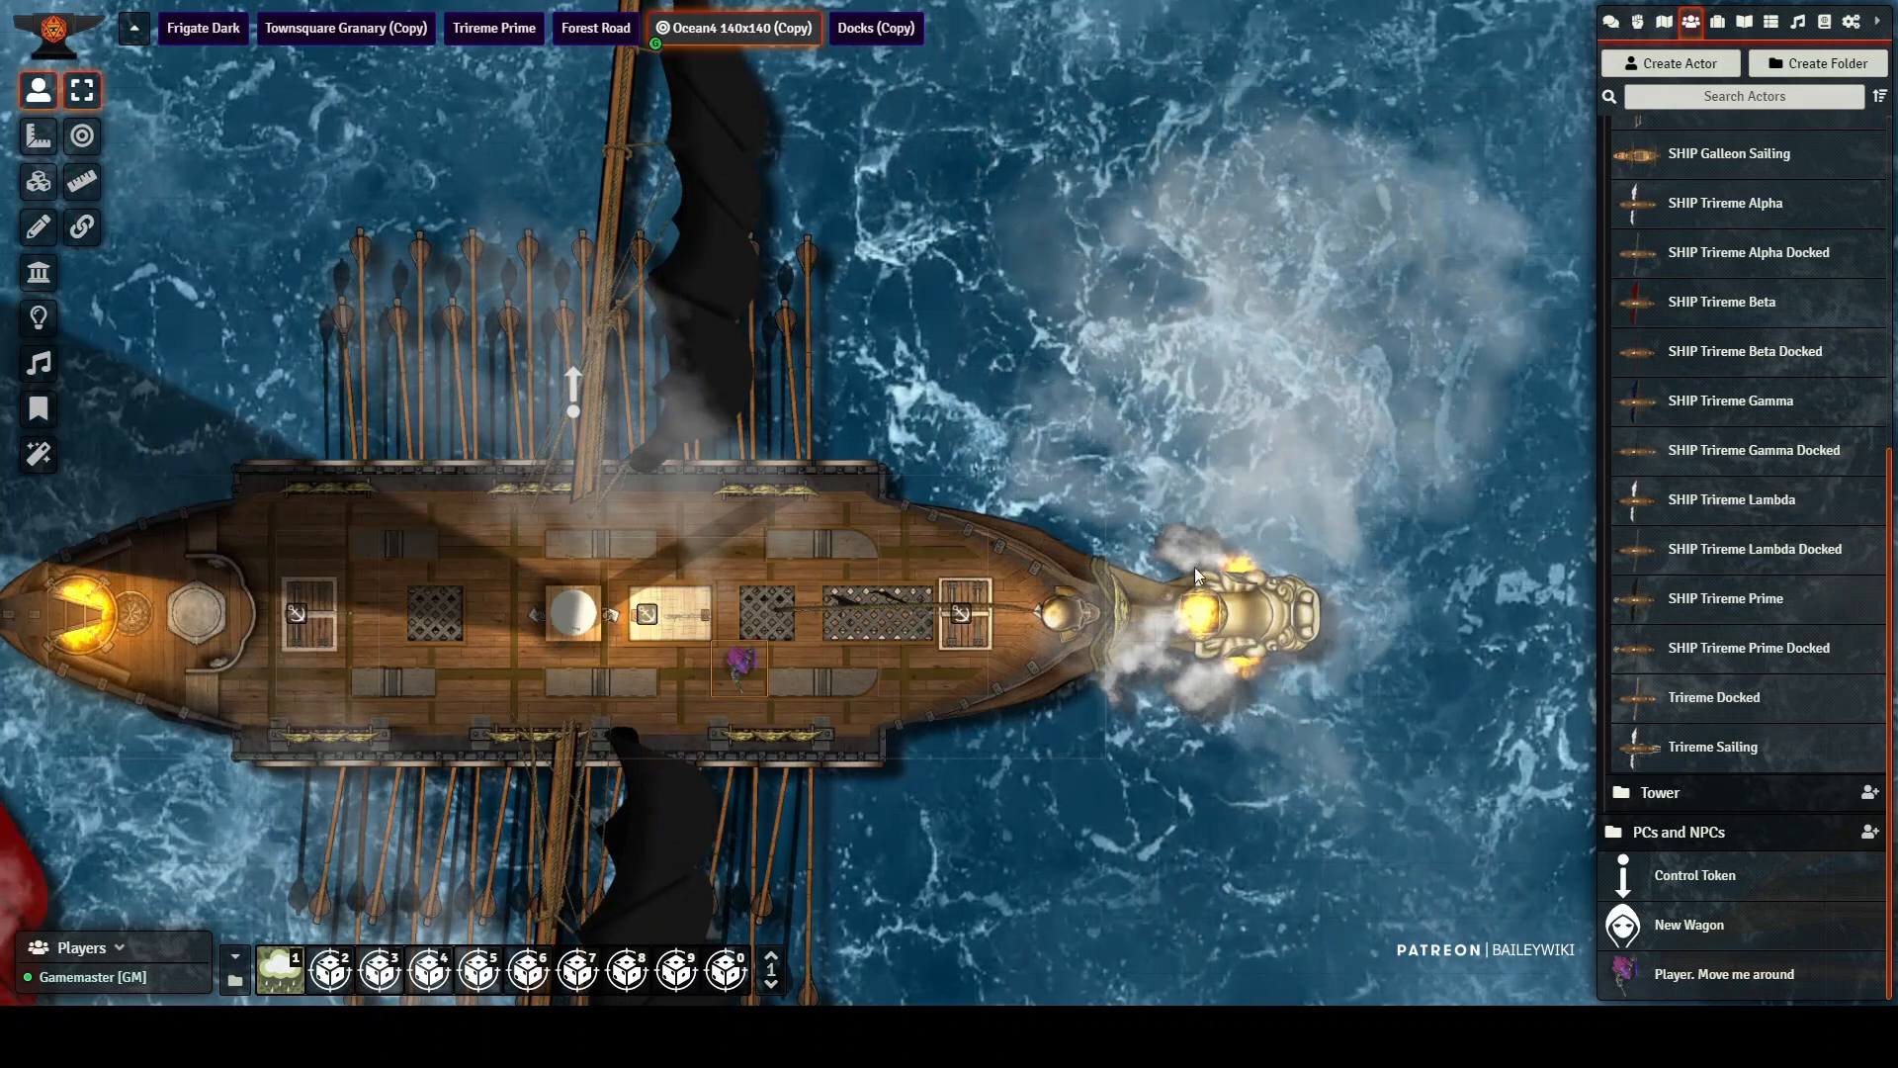
scroll(1332, 603, "up", 6)
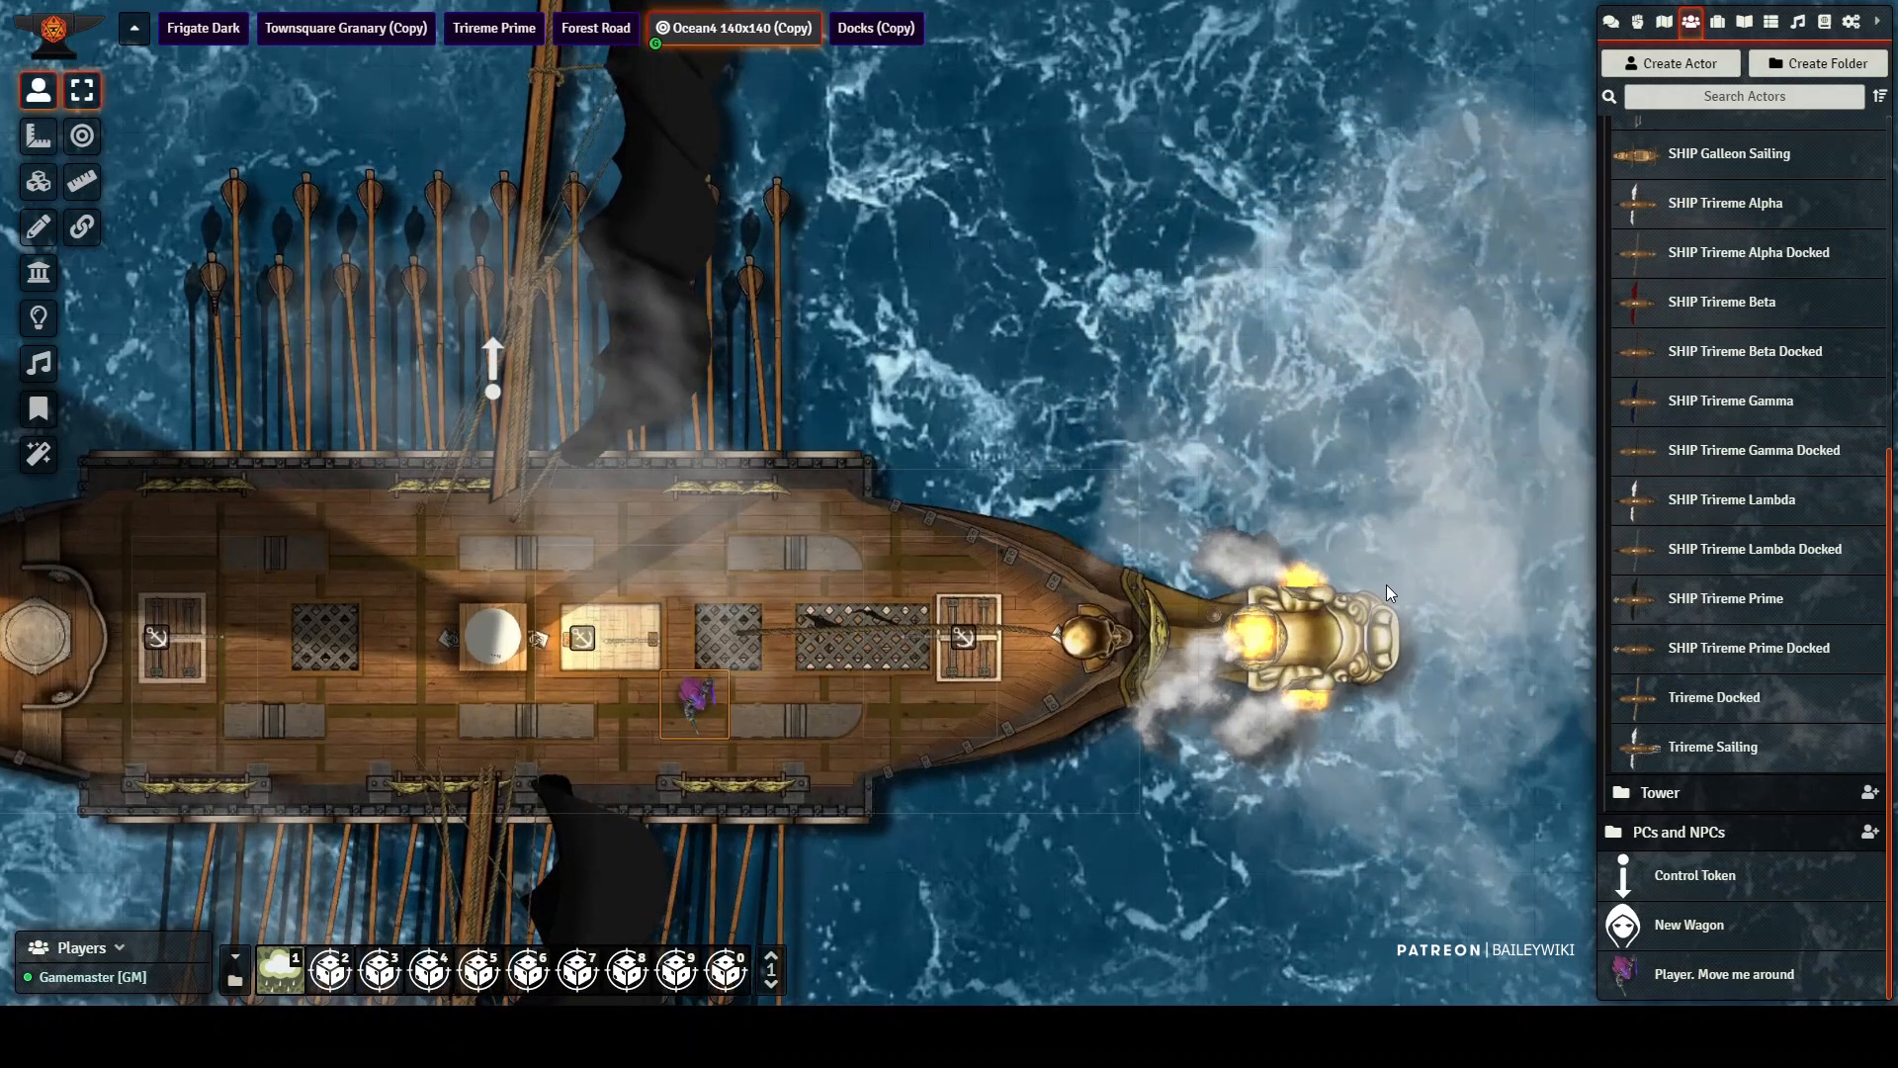
left_click_drag(342, 661, 744, 536)
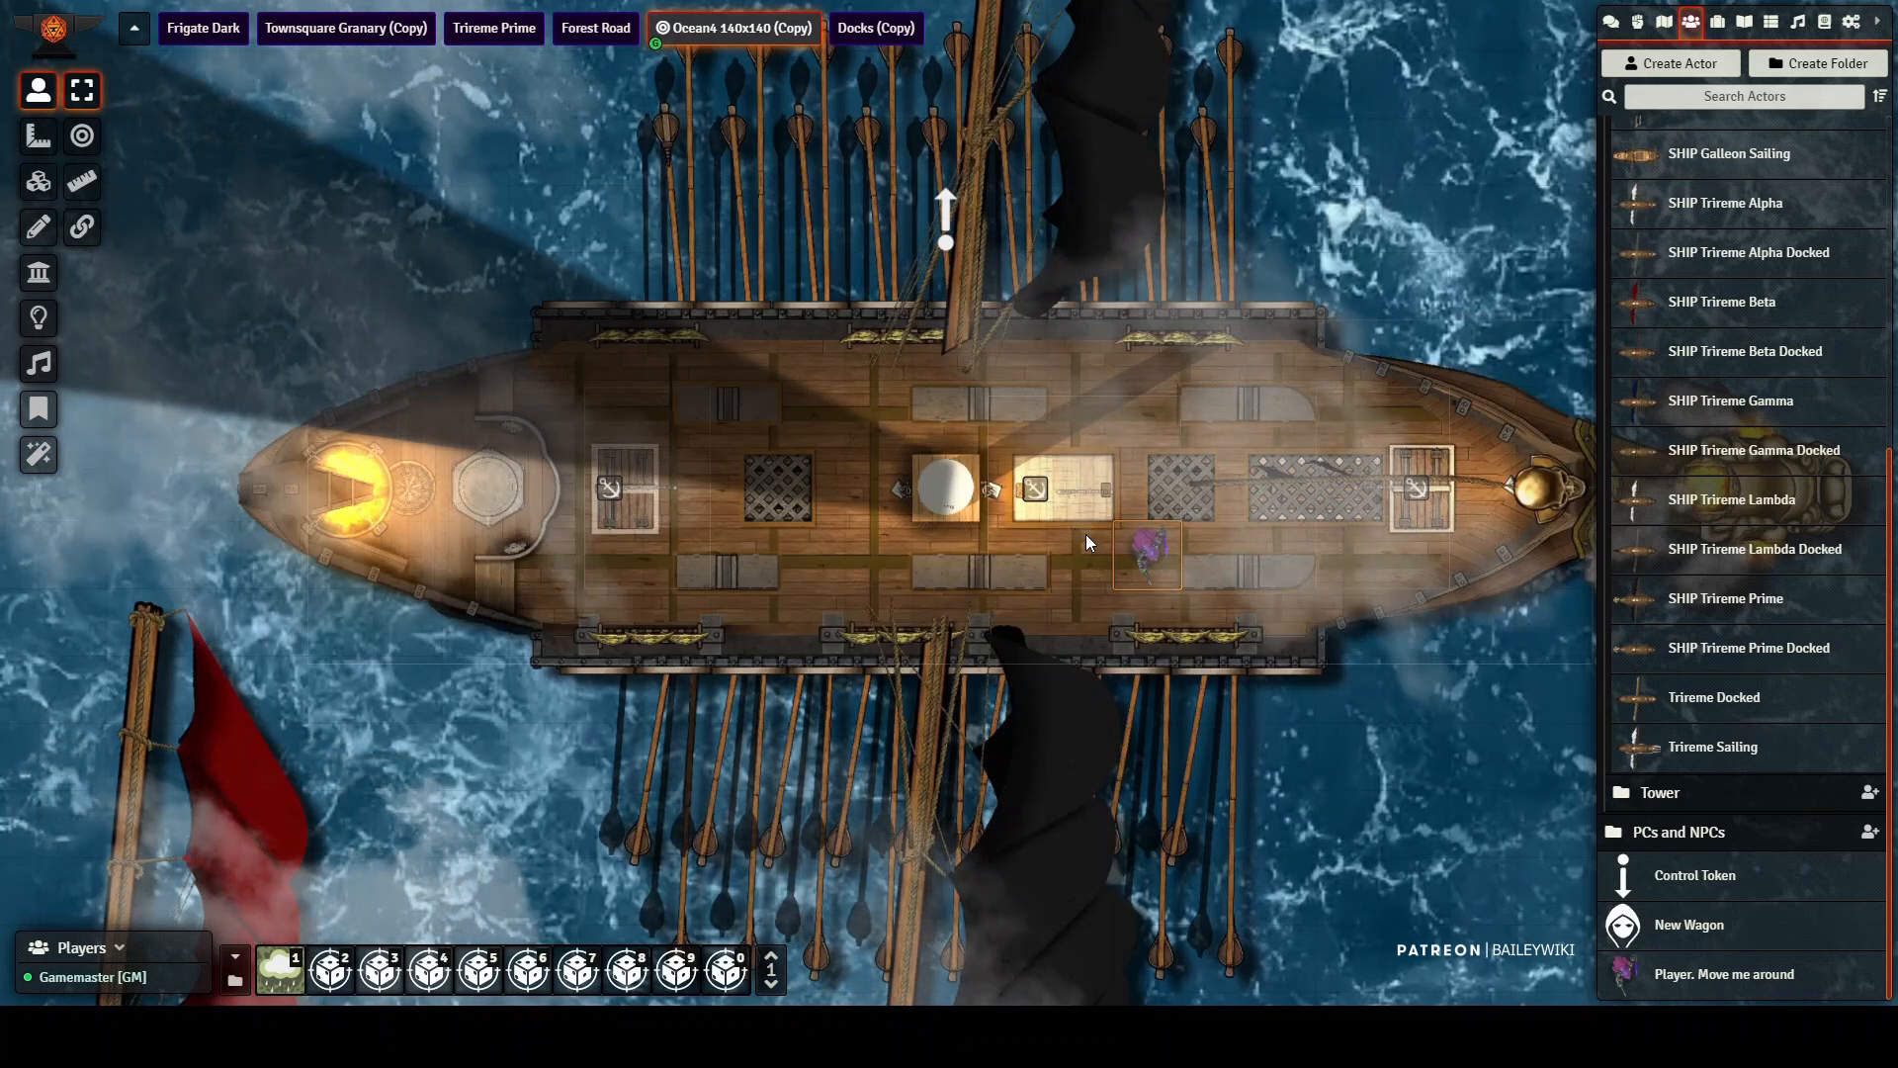
key("Up")
key("Left")
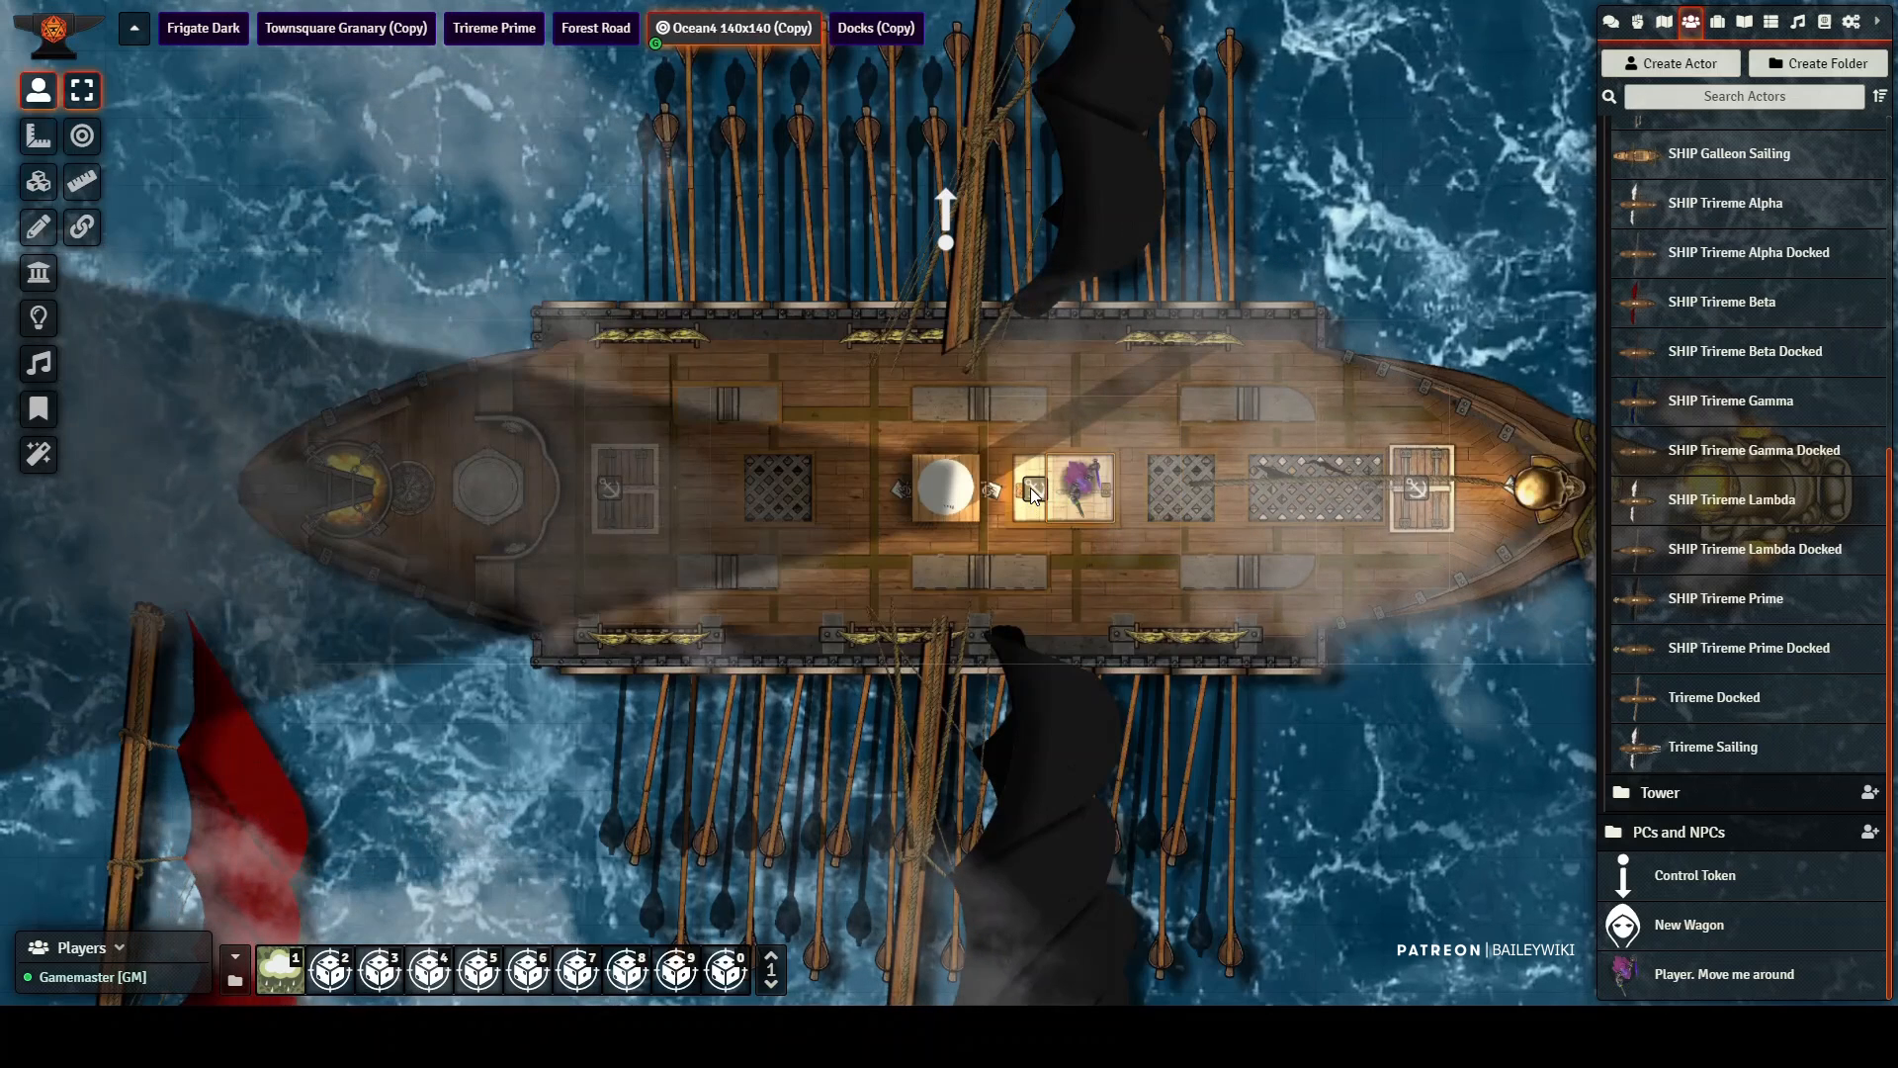
key("Delete")
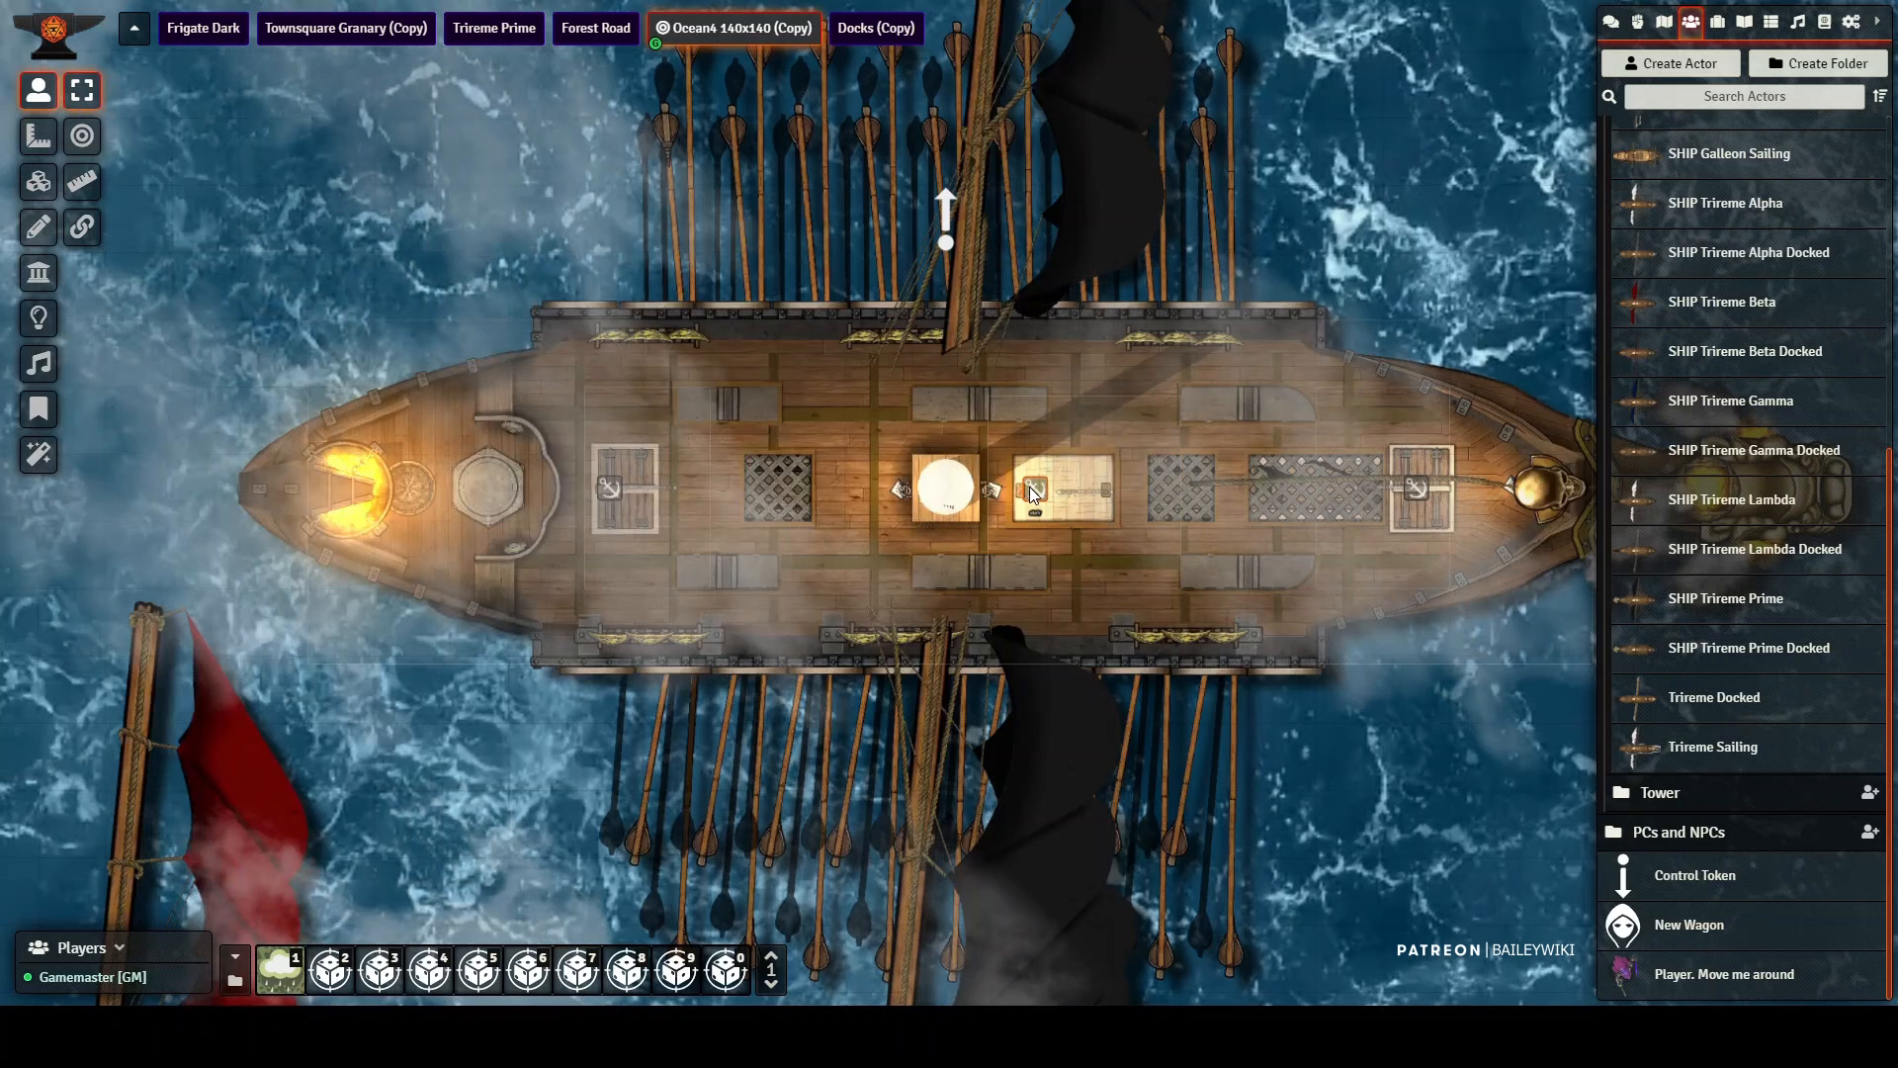
Step: Open the Trireme Prime scene and select the player token on the rowing deck's central walkway
left_click(488, 30)
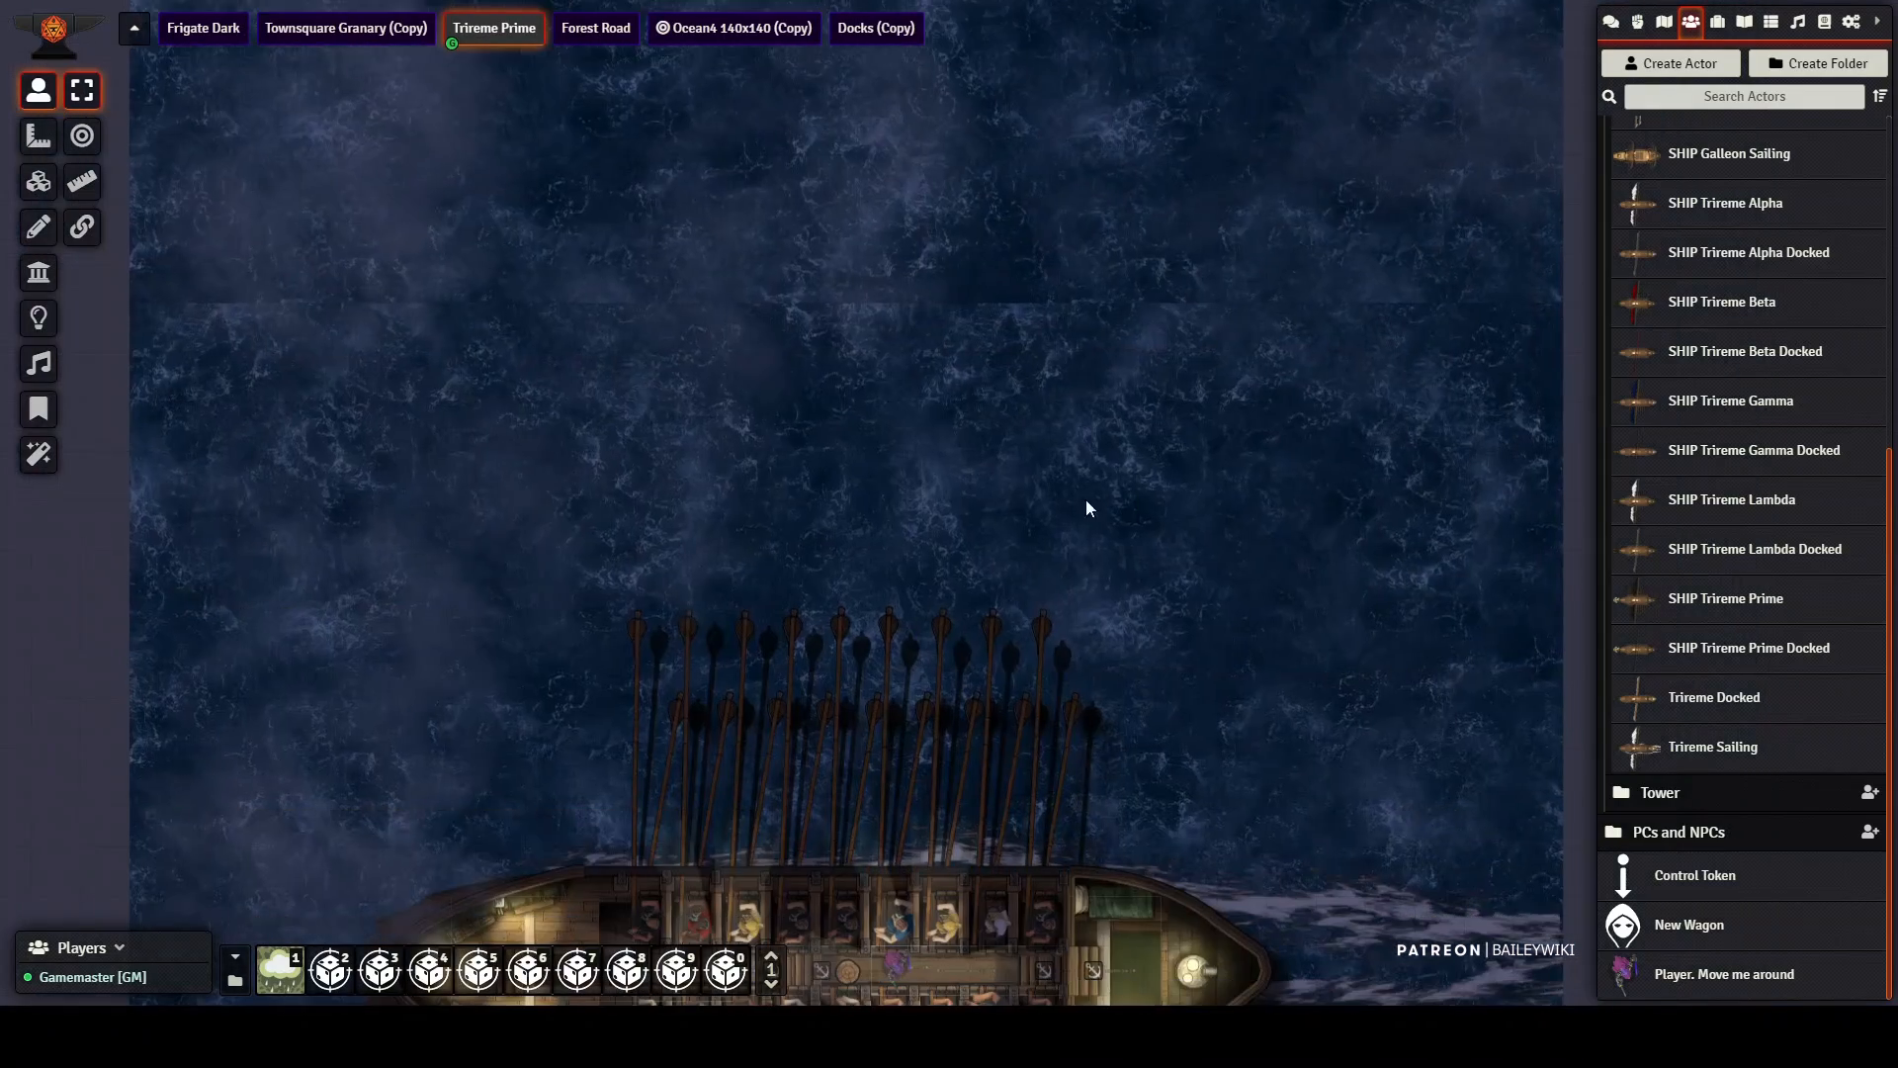
left_click_drag(1092, 514, 1200, 2)
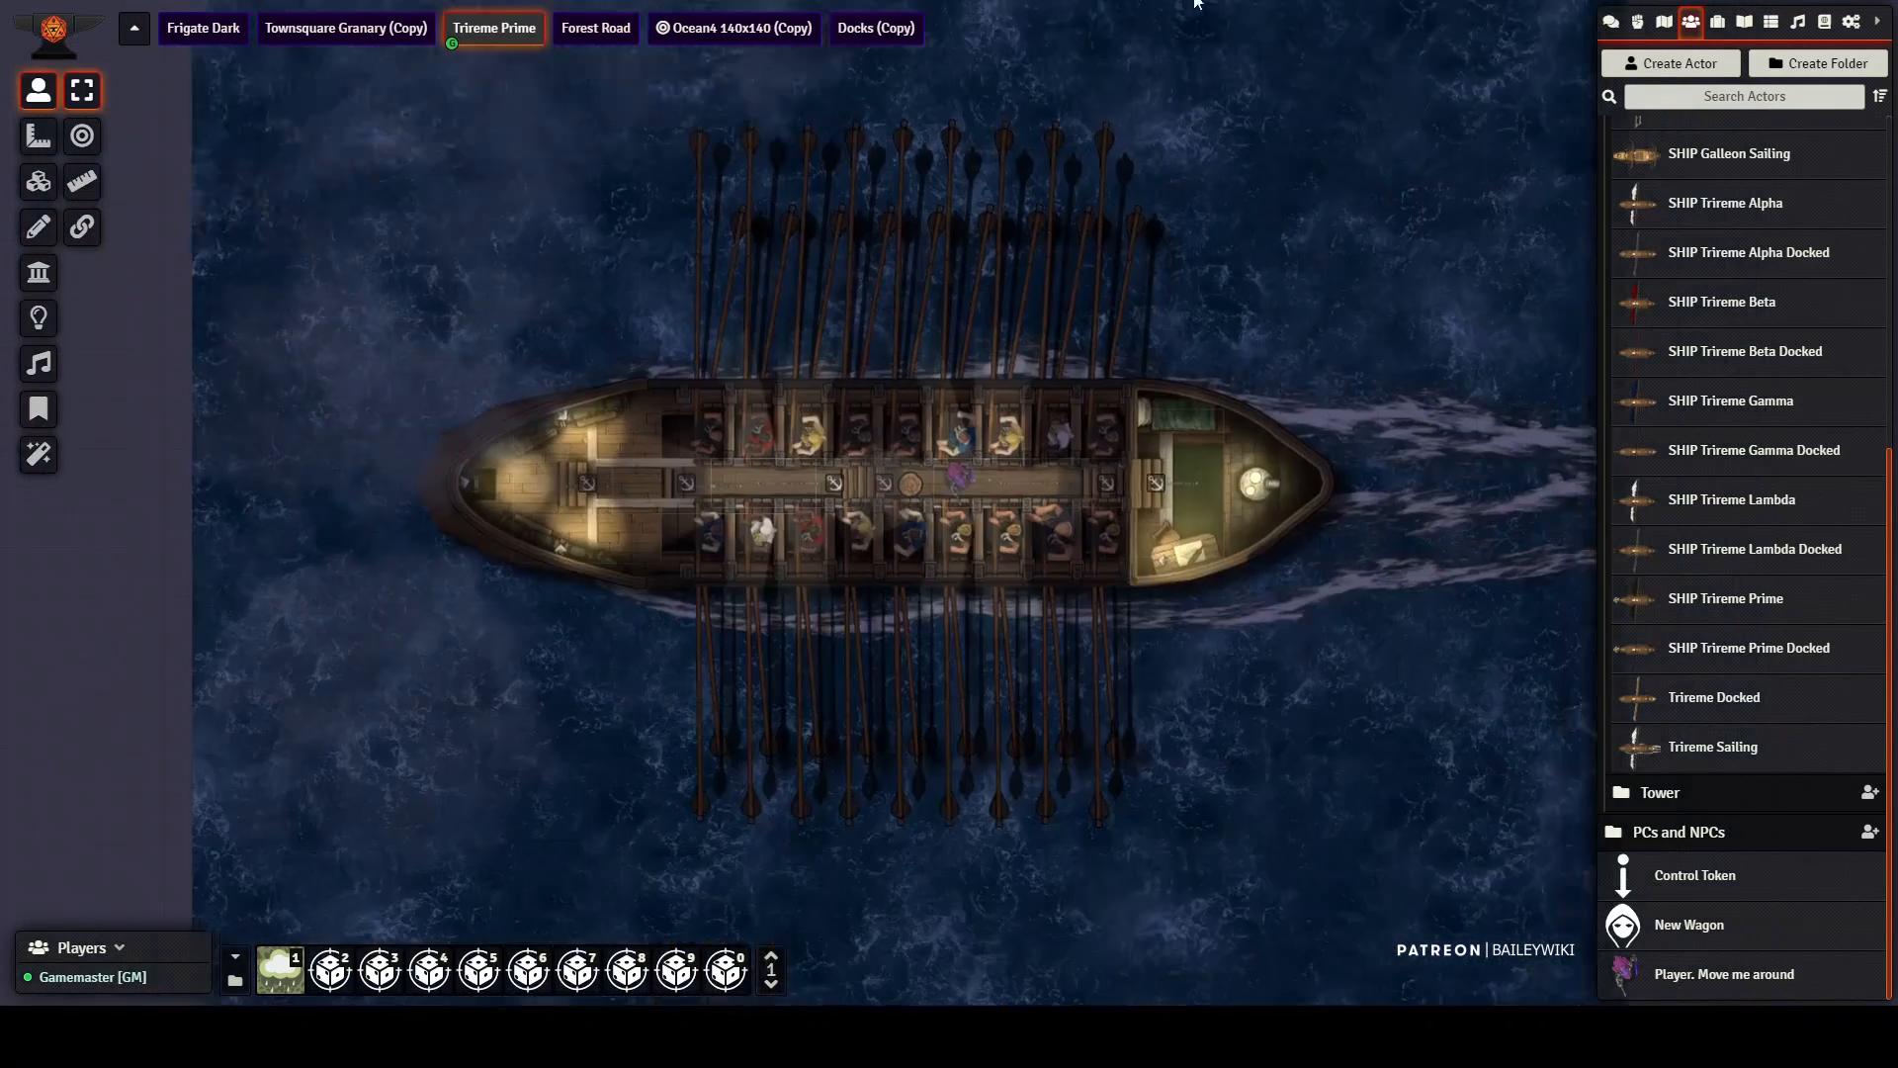
scroll(944, 484, "up", 9)
scroll(927, 452, "up", 6)
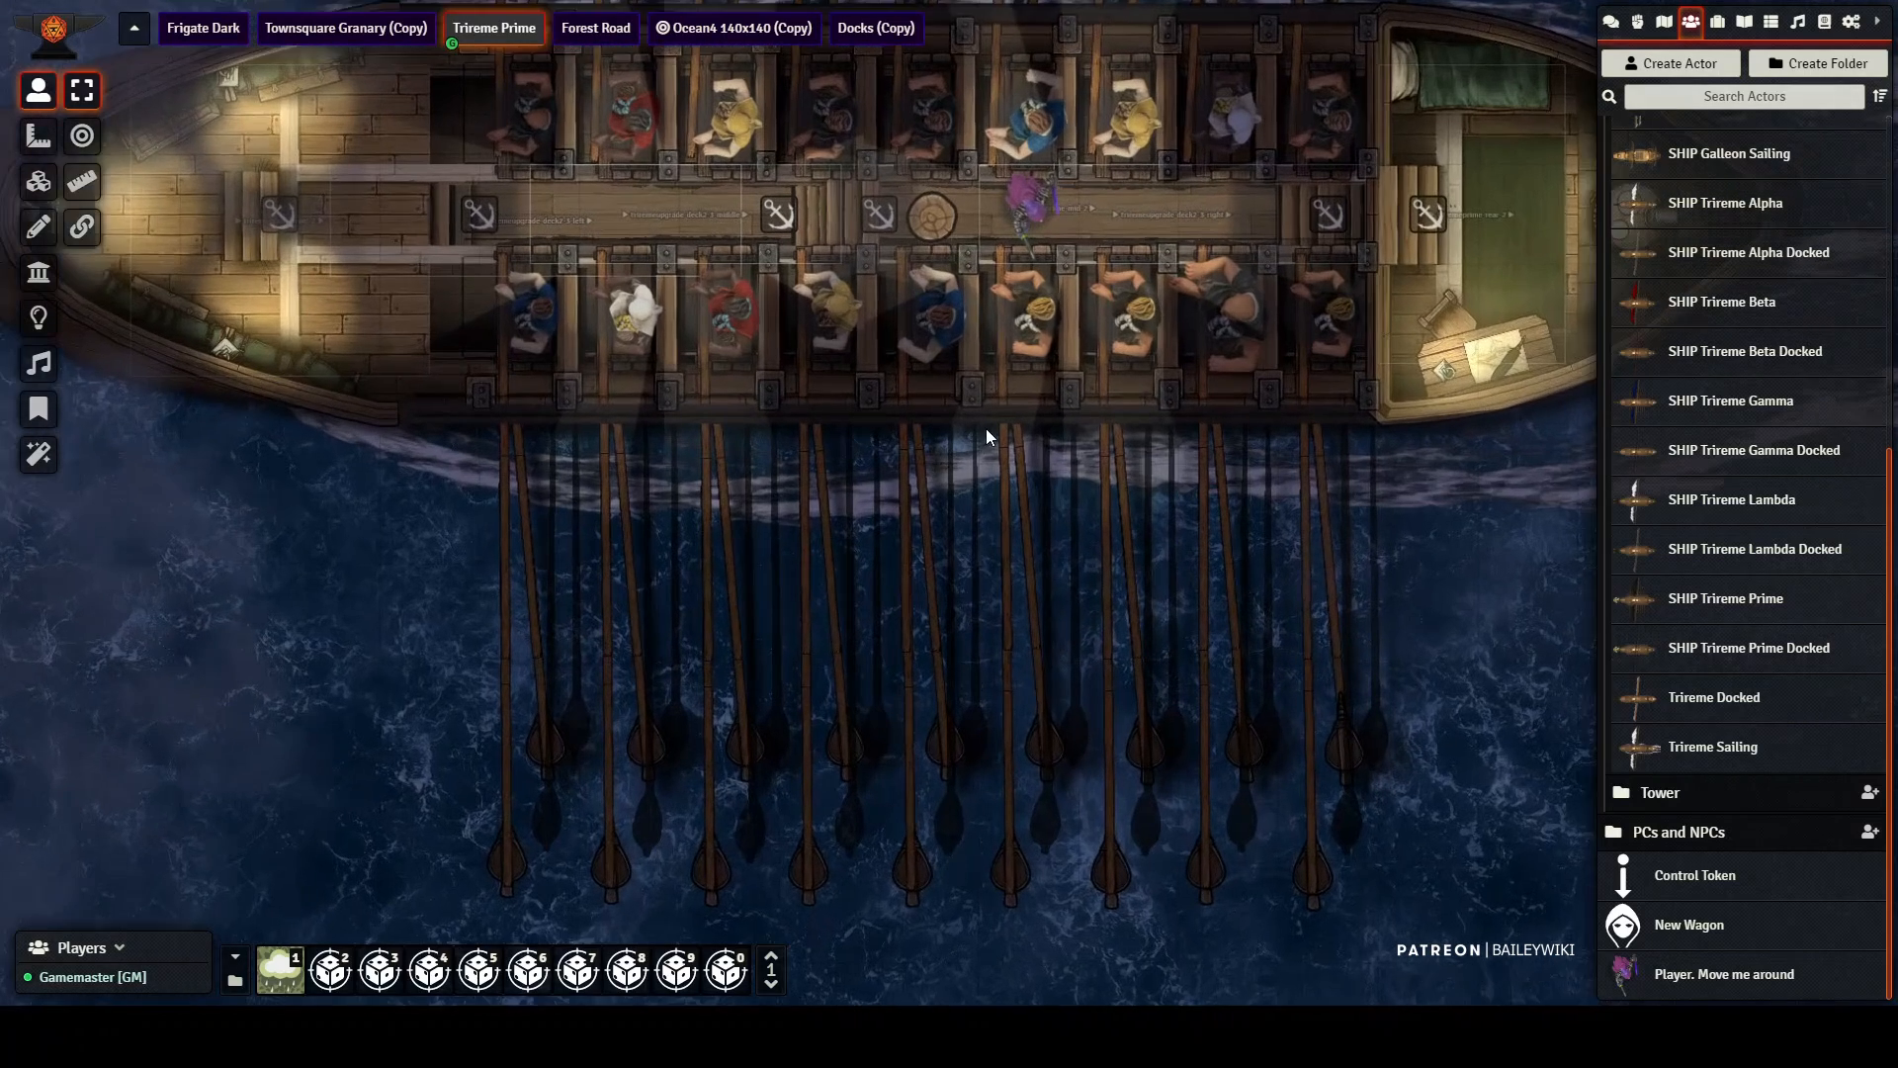
left_click_drag(987, 429, 911, 619)
left_click(948, 433)
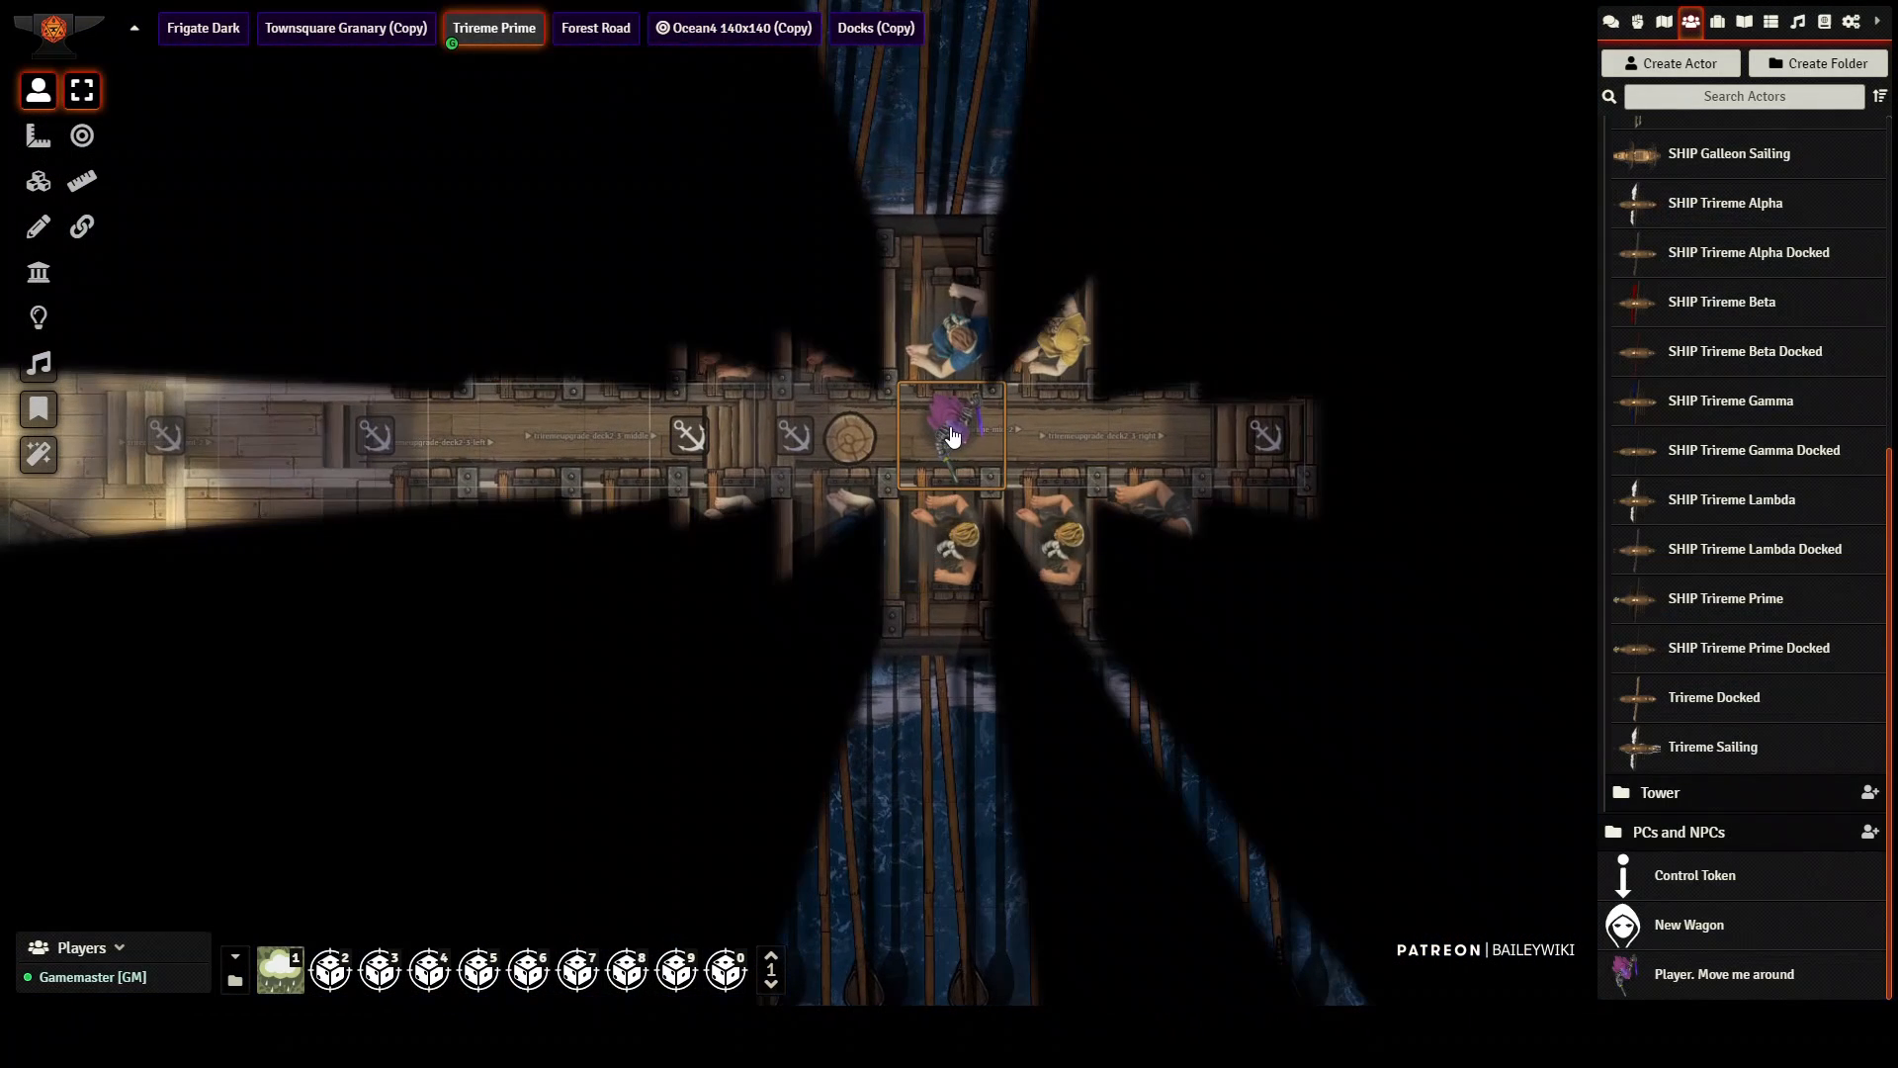
Step: Walk the token both ways along the central walkway between the rowers, ending beside the stairs near the lit cabin
key("Right")
key("Right")
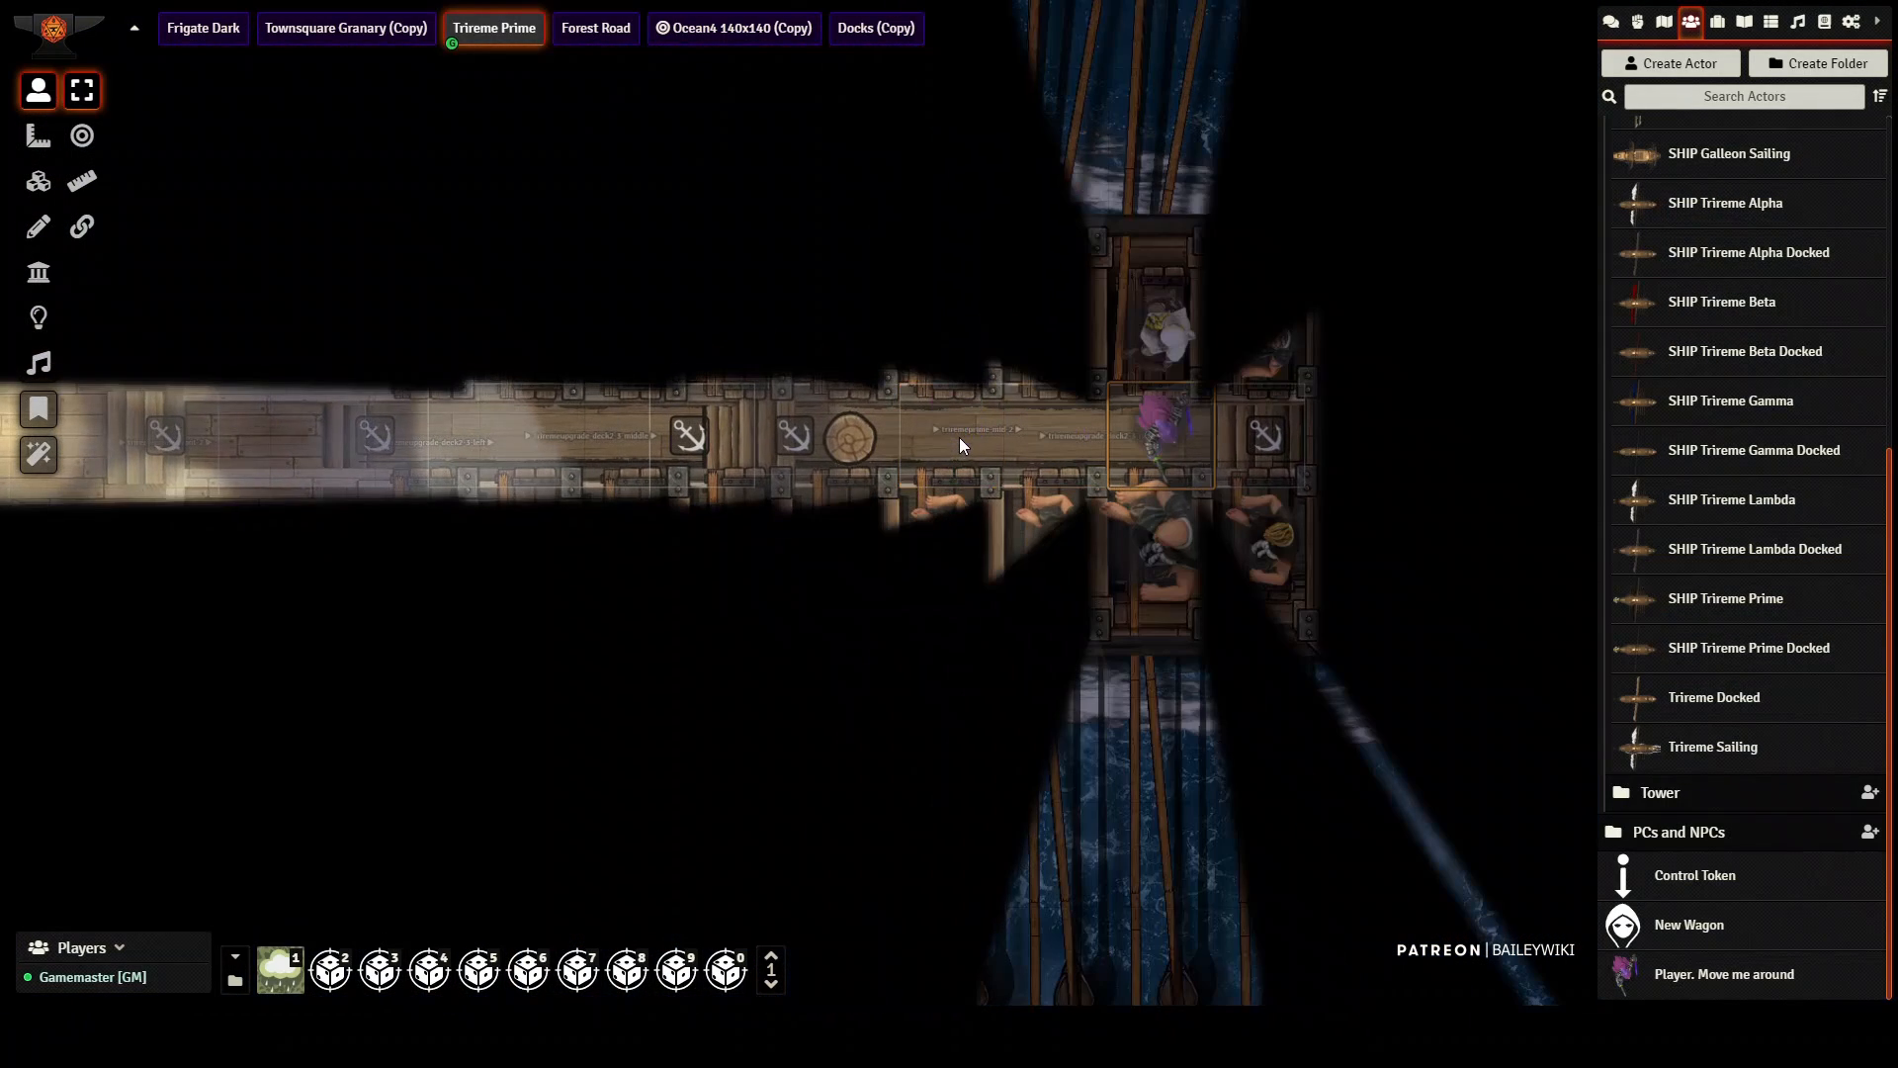
key("Left")
key("Left")
key("Left")
key("Left")
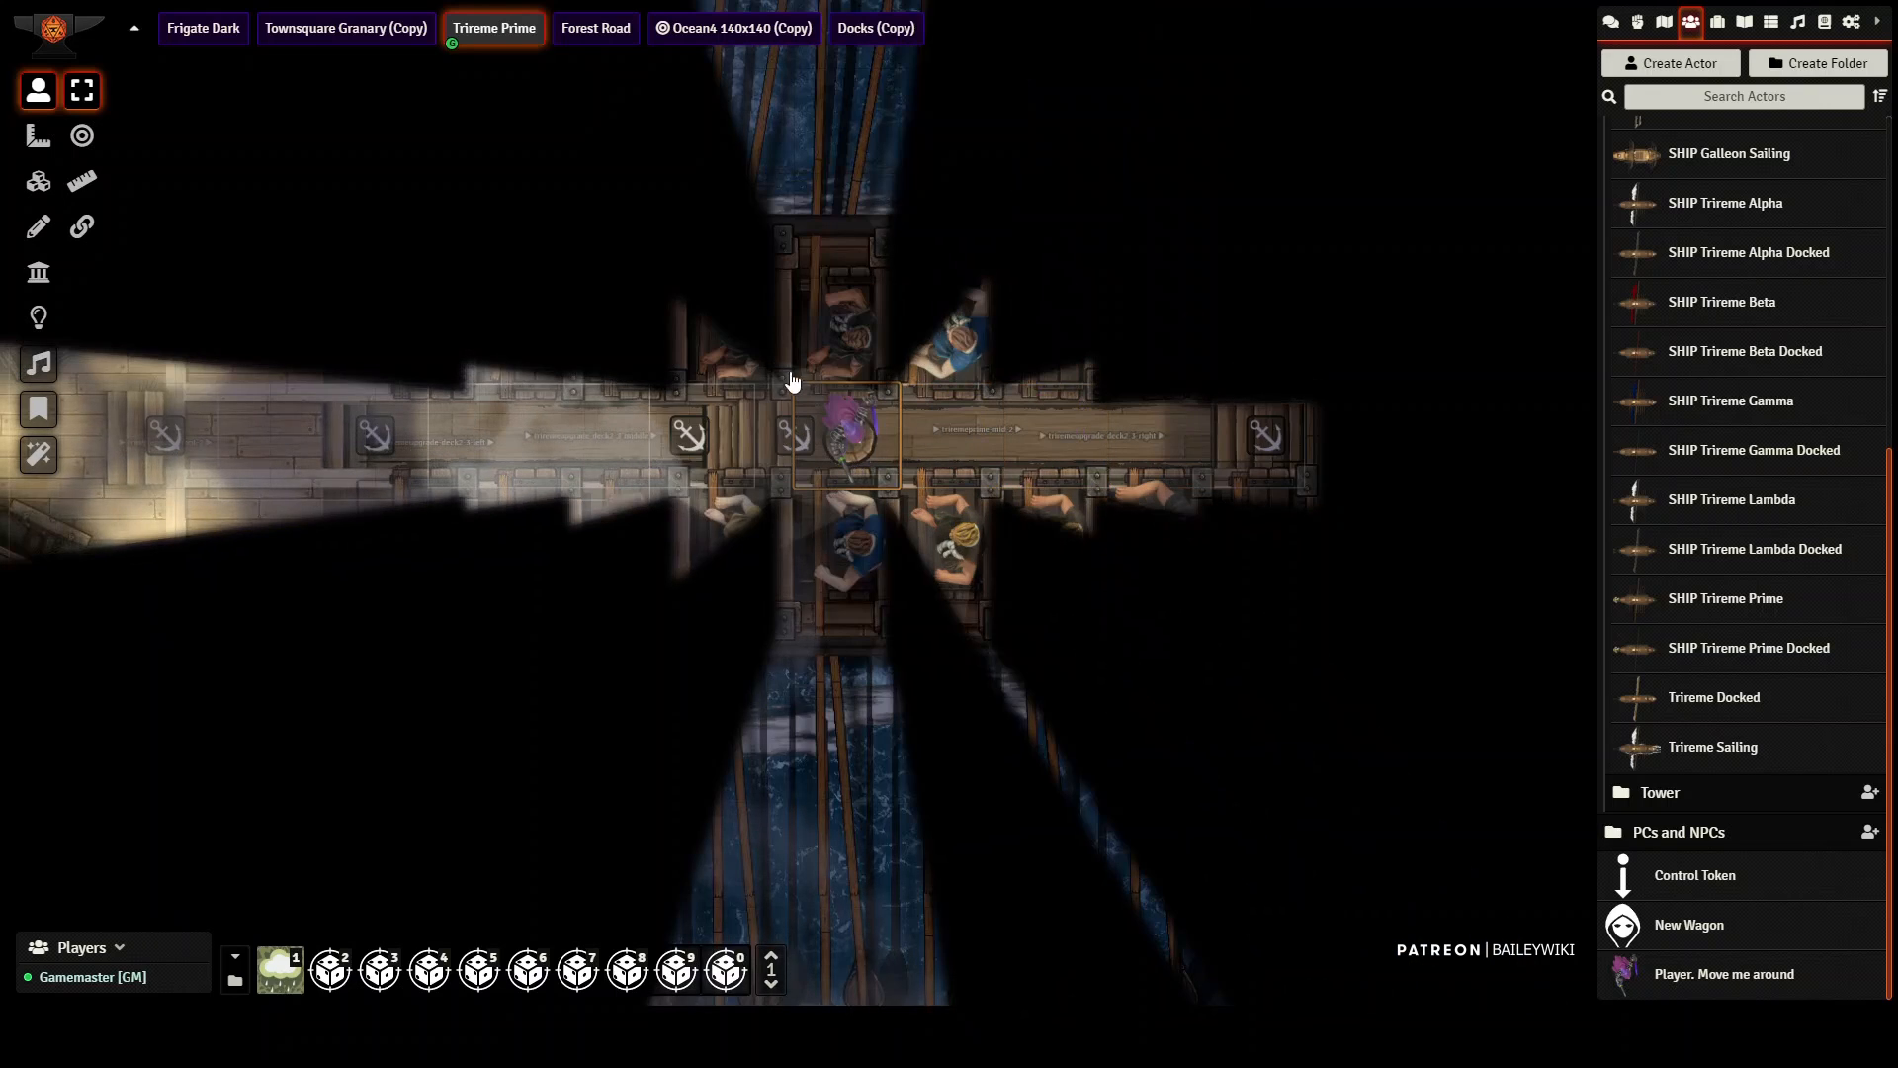
key("Left")
key("Left")
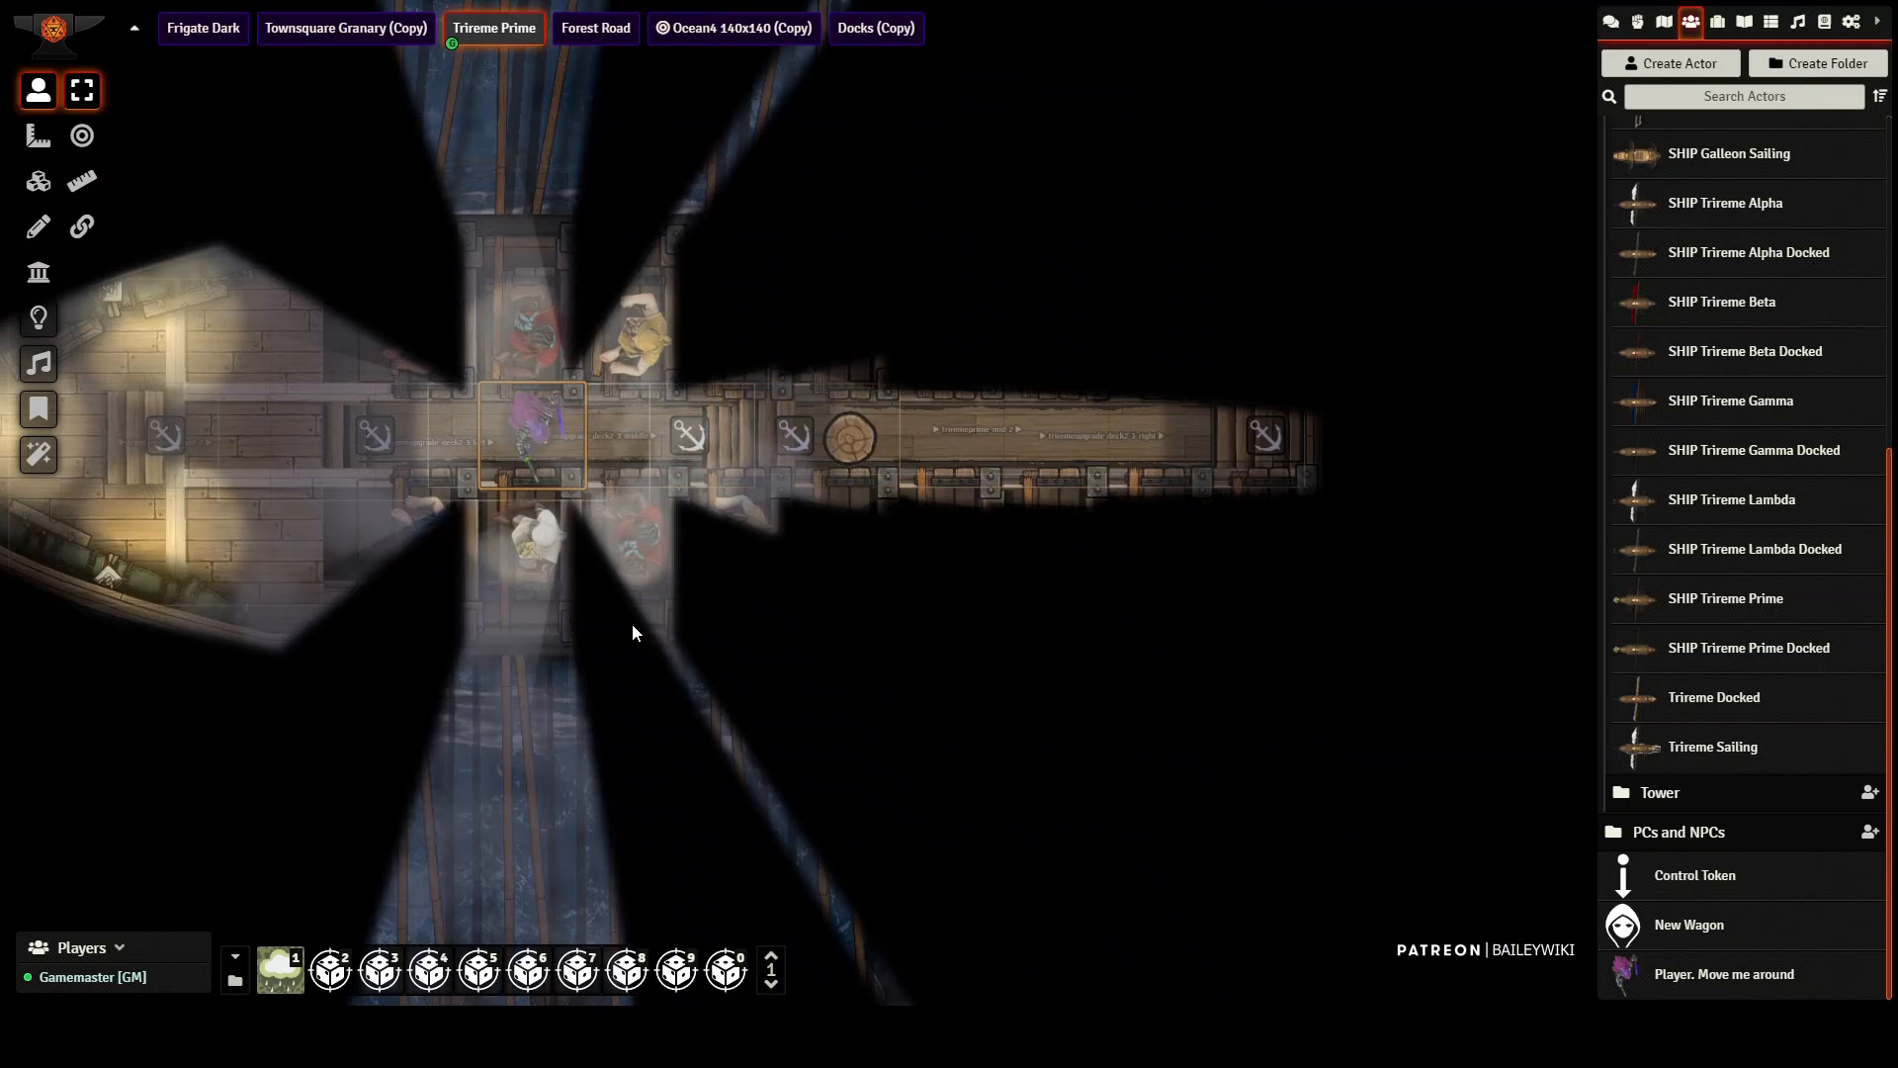
key("Left")
key("Left")
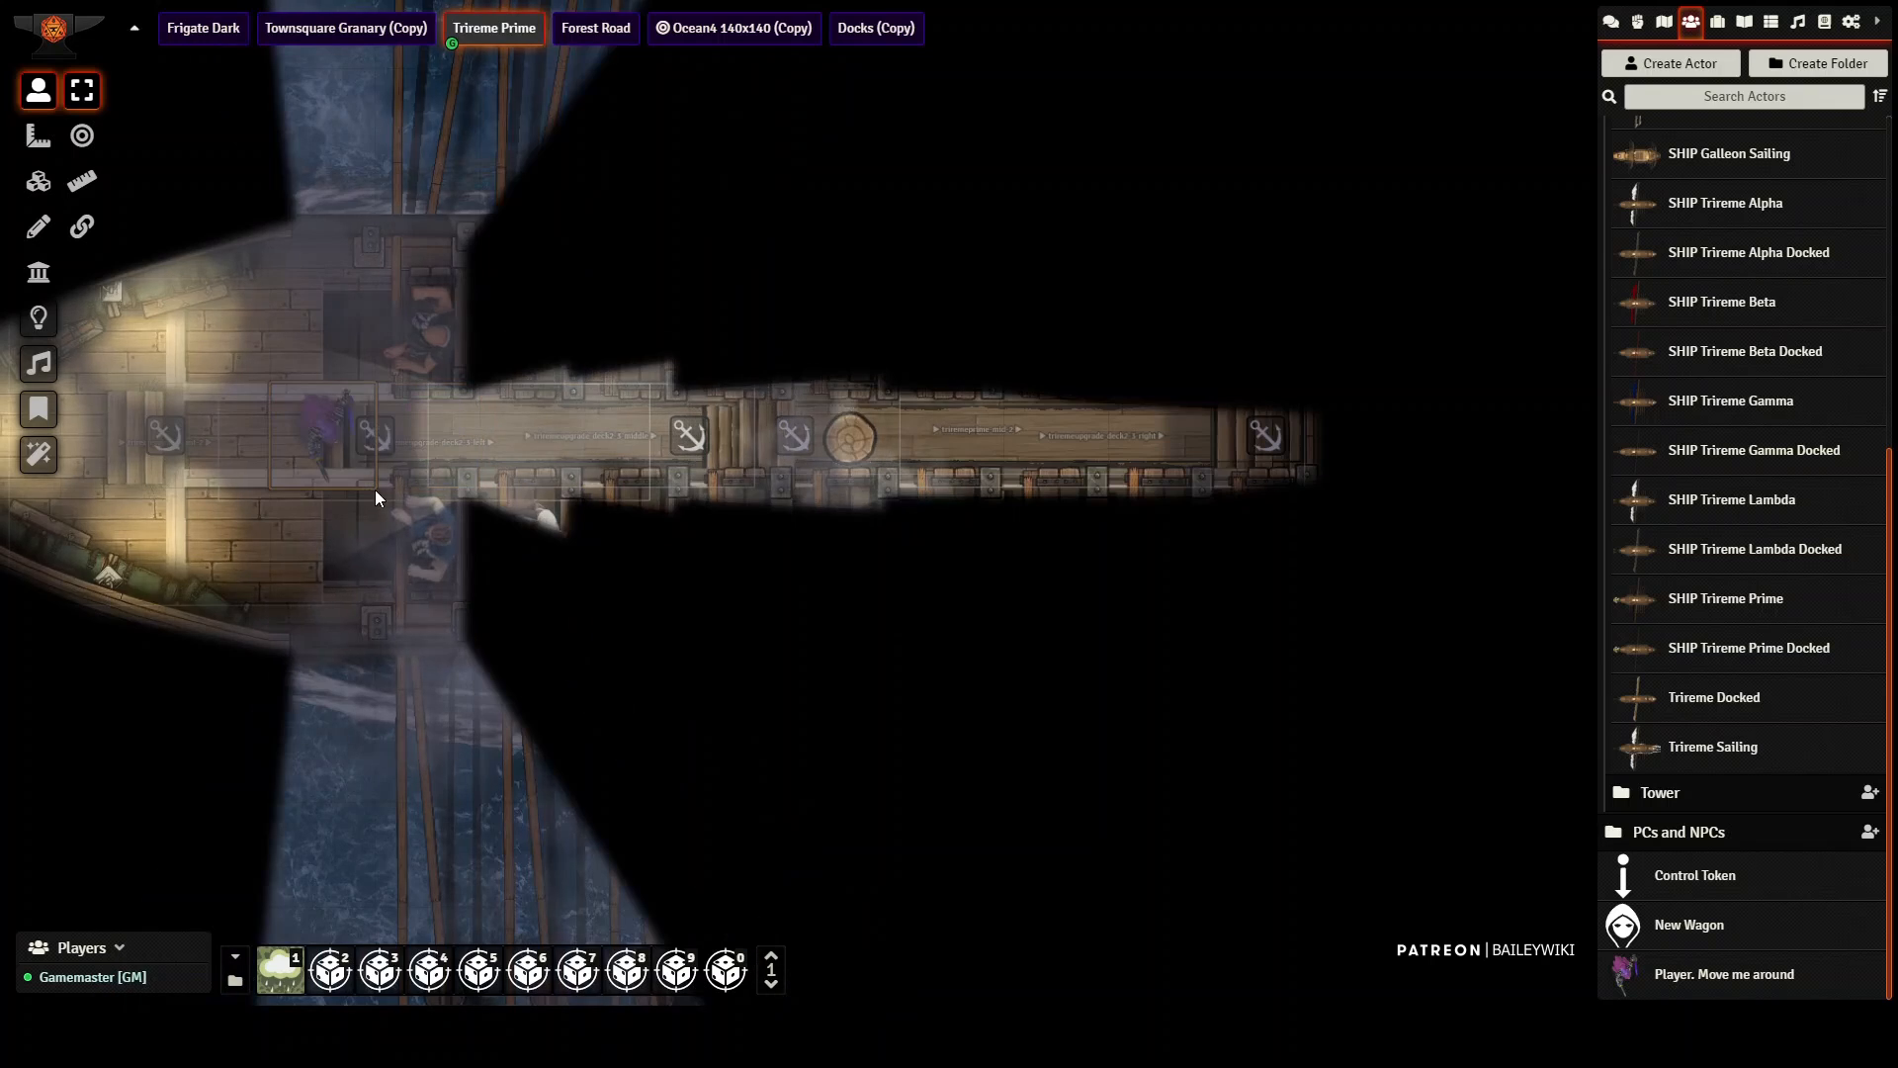
key("Right")
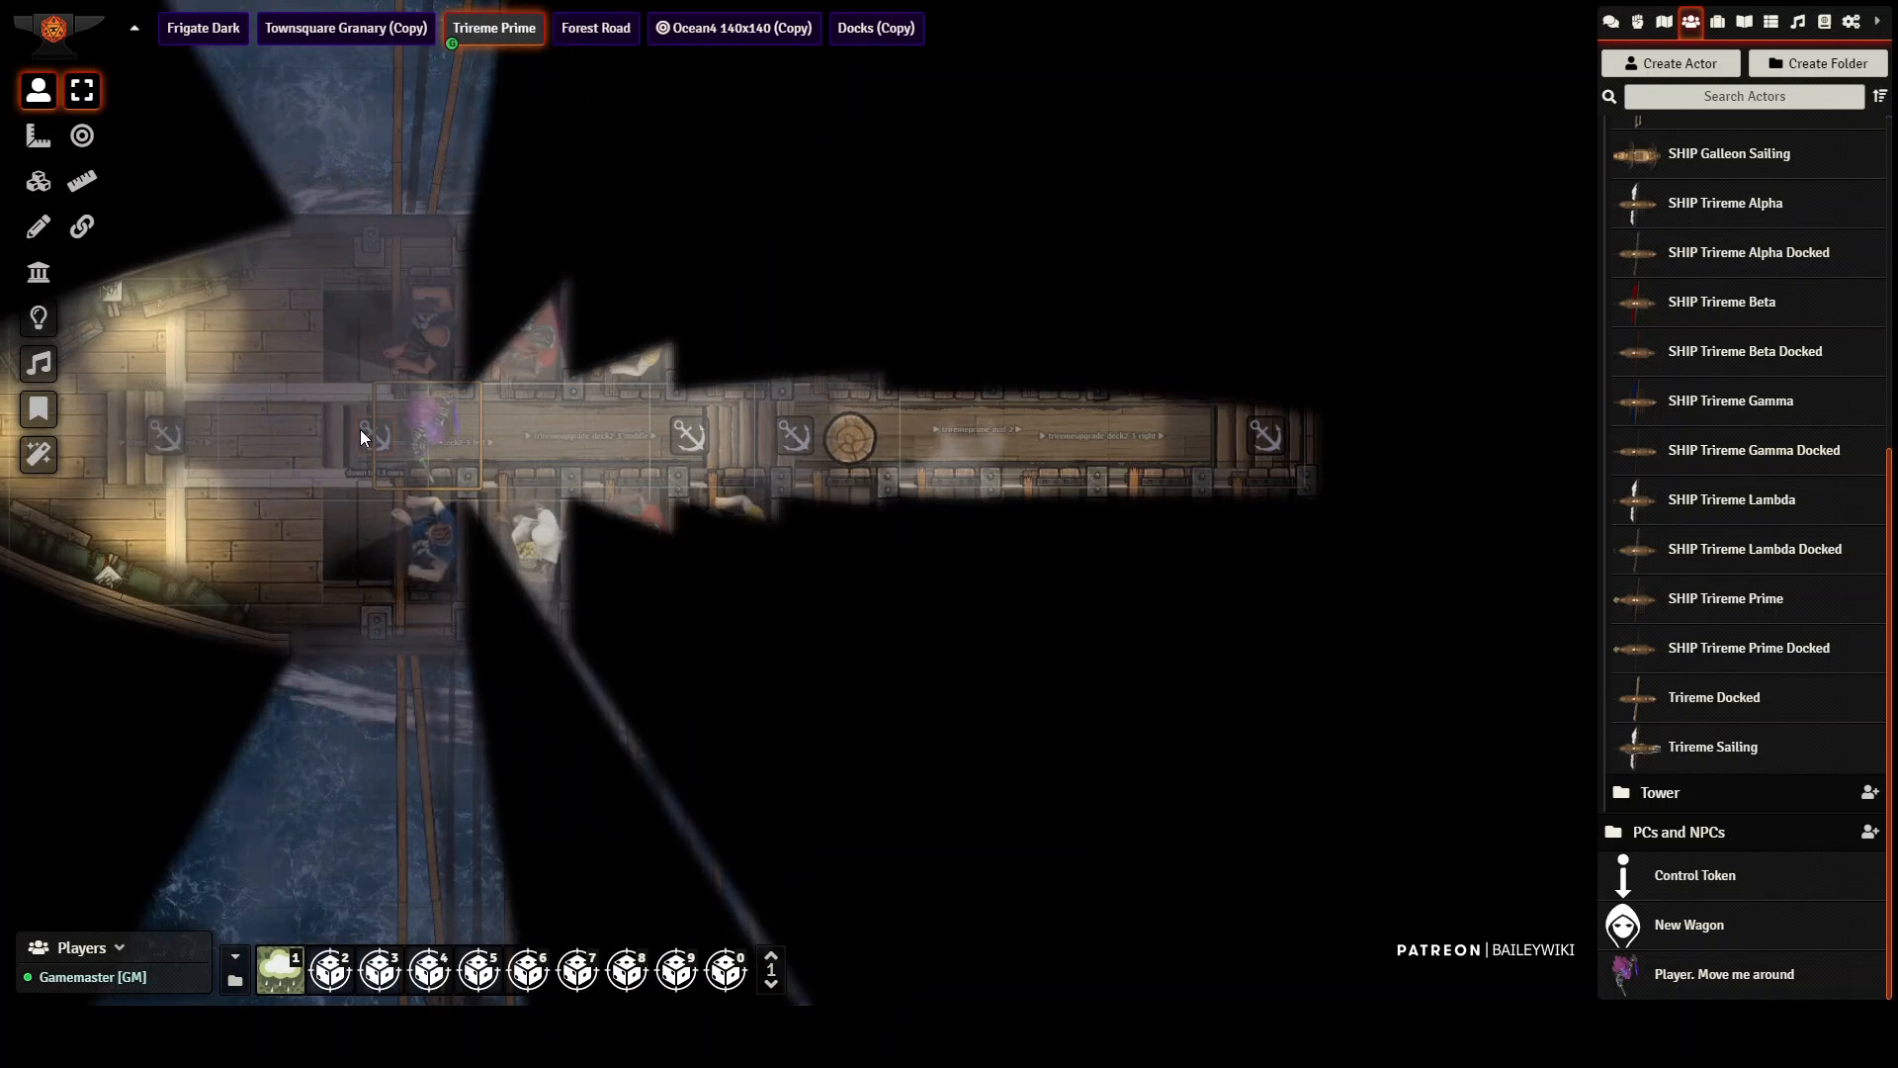
Step: Take the token down the stairs to the lower rowing deck and walk it into the cabin with the hammock
left_click(359, 429)
key("Left")
key("Left")
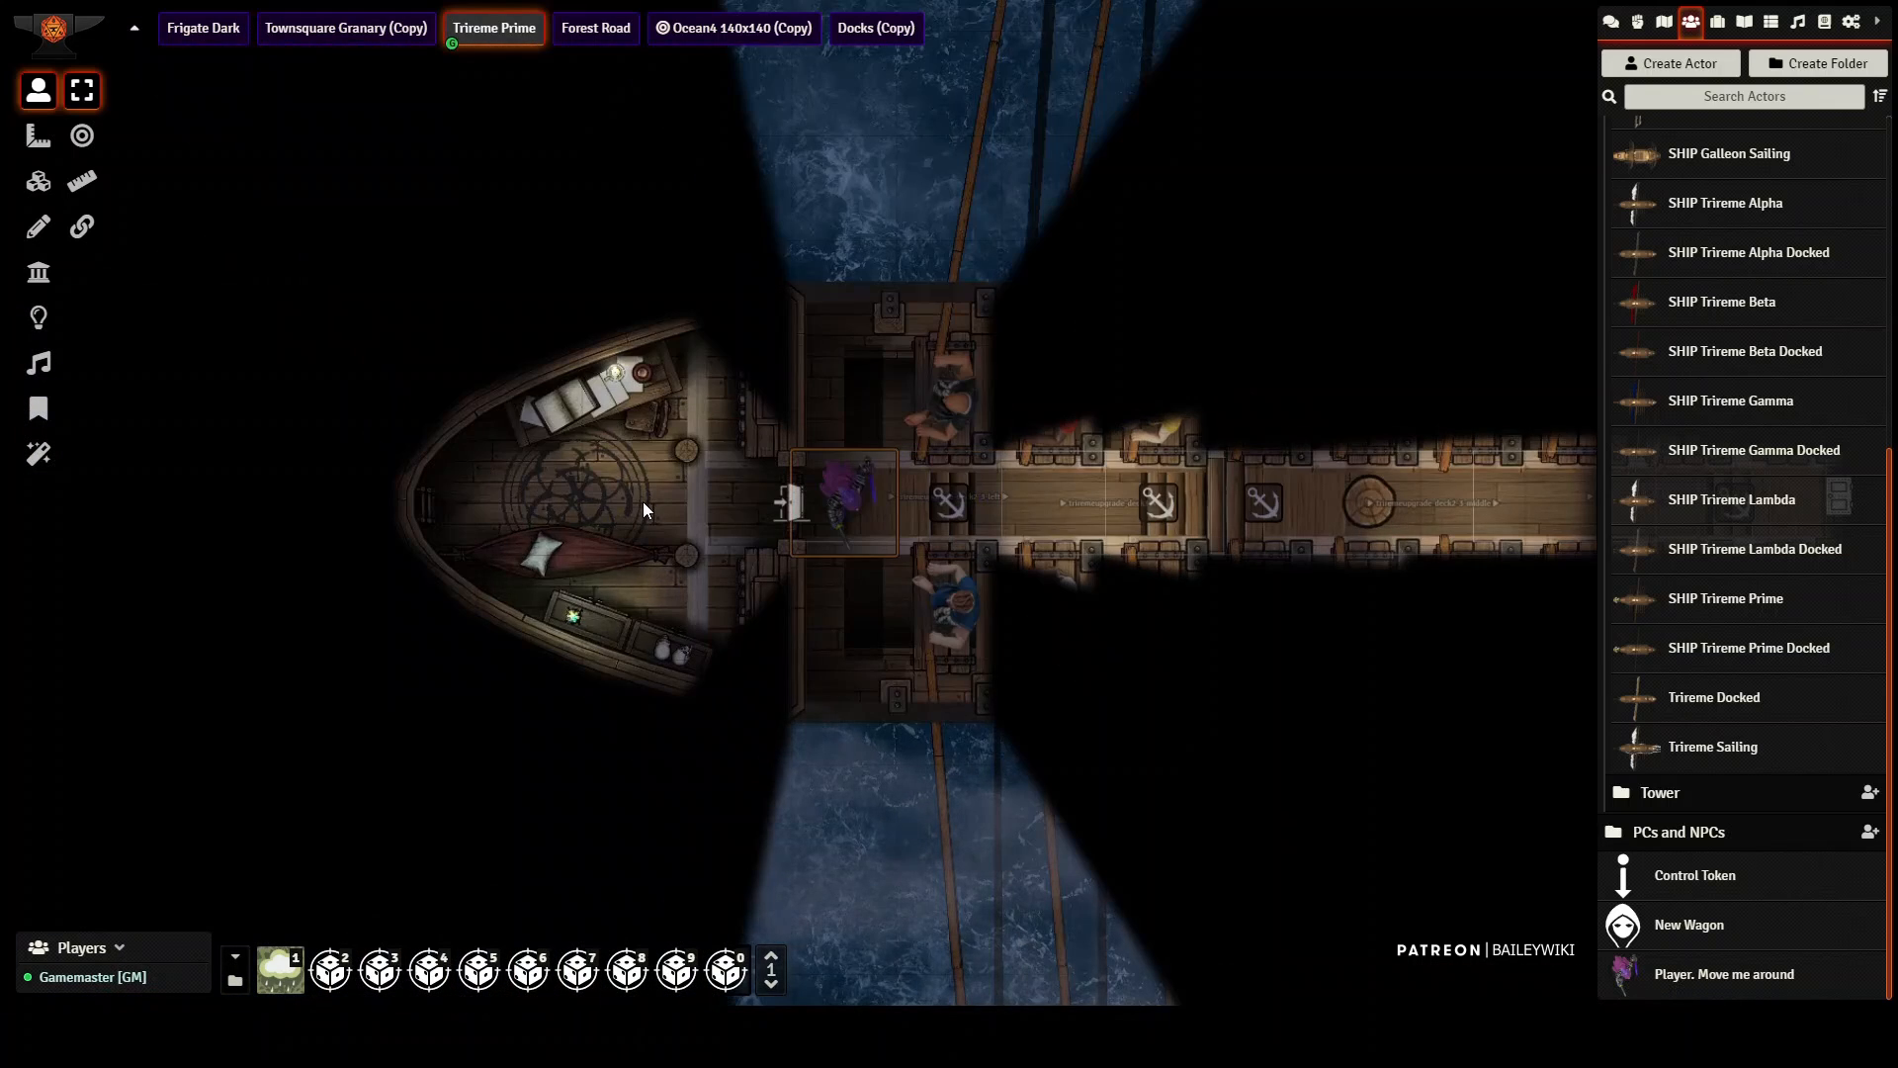
key("Left")
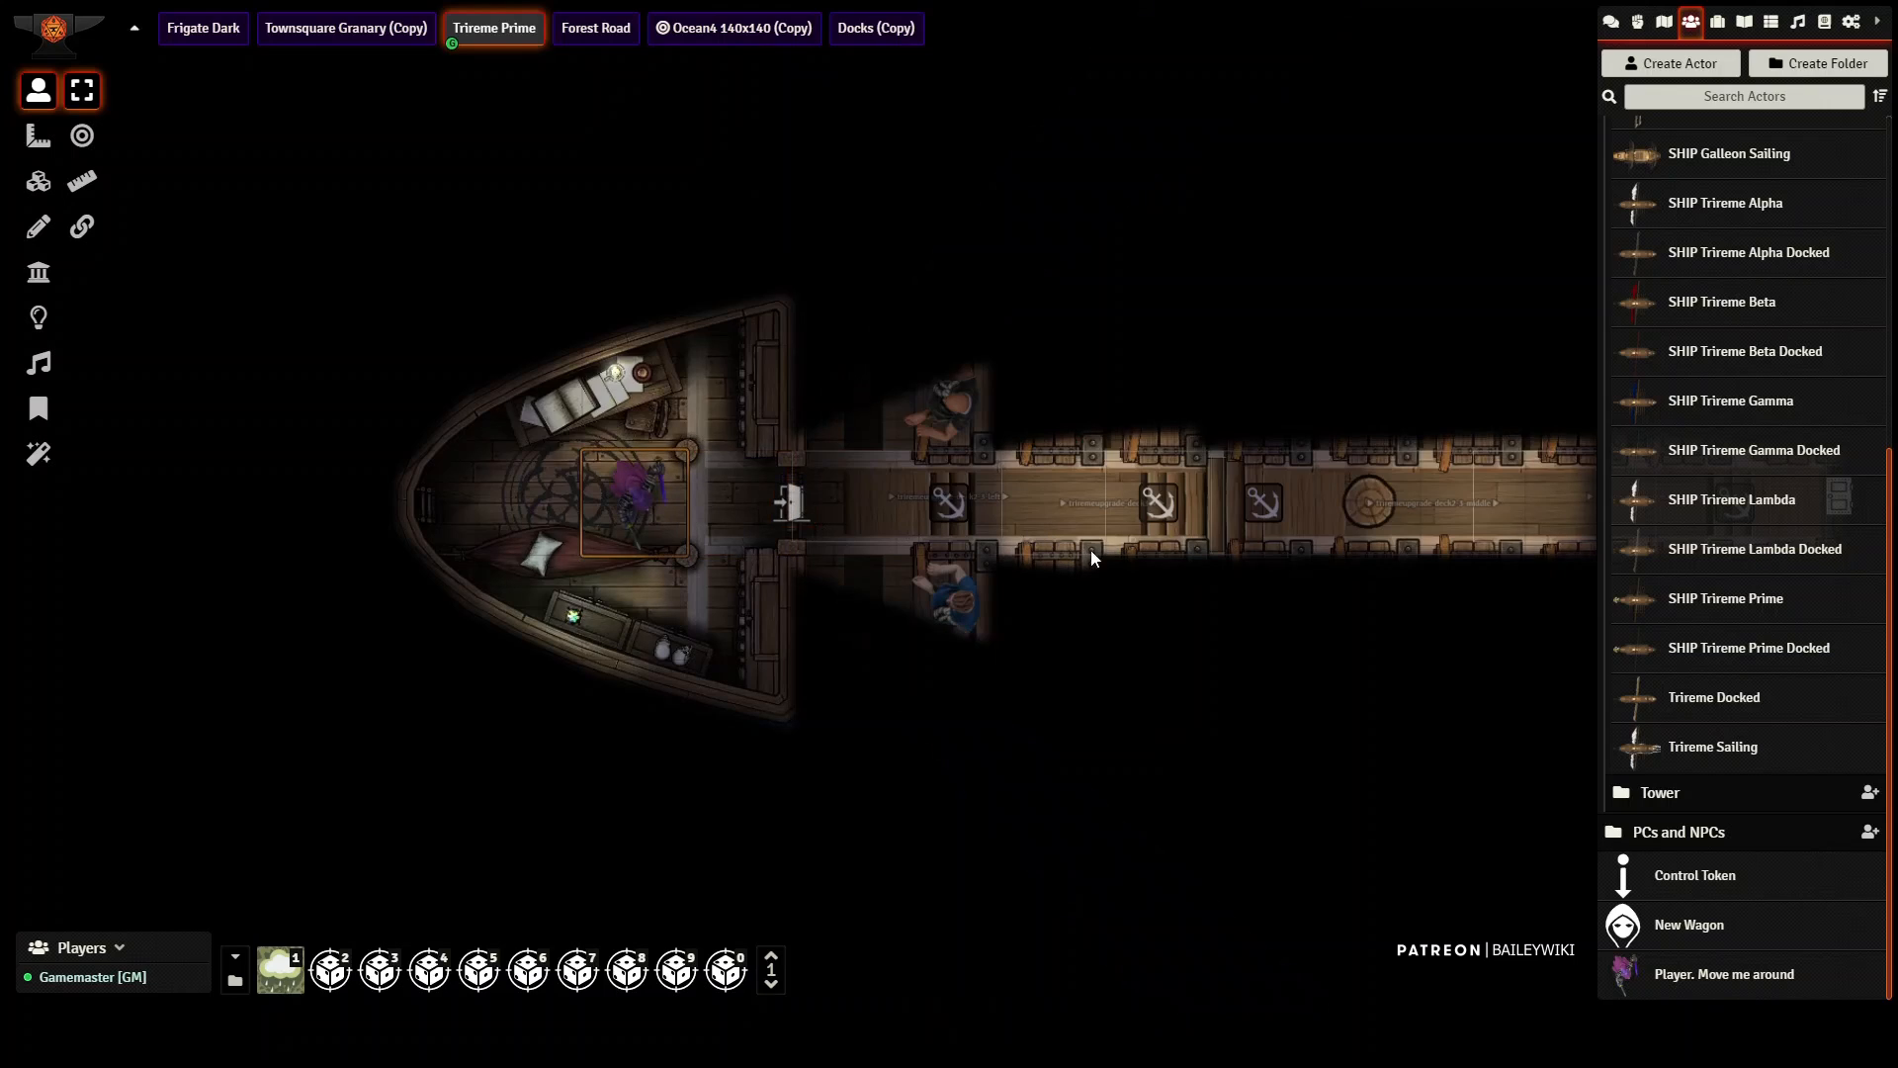
Step: Walk the token out of the cabin along the lower rowing deck and send it down the central hatch
key("Right")
key("Right")
key("Right")
key("Right")
key("Right")
key("Right")
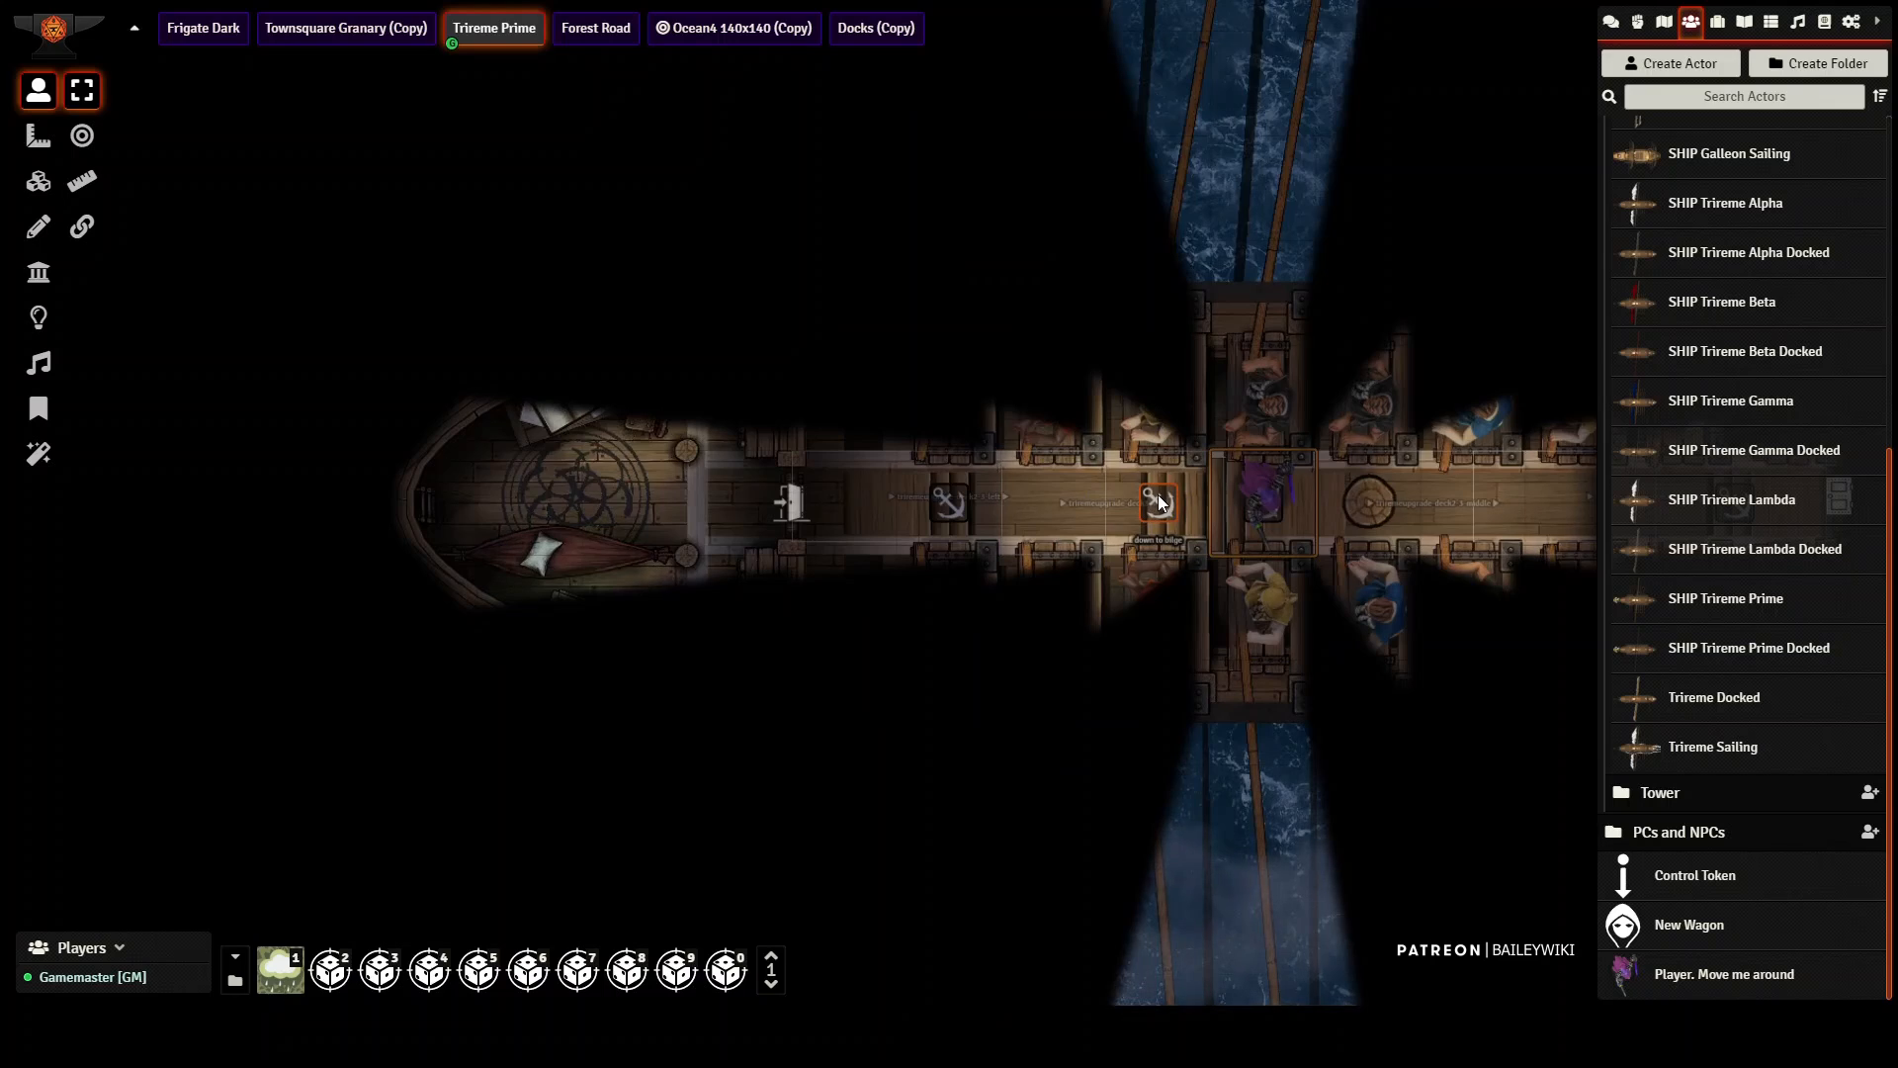
key("Left")
key("Left")
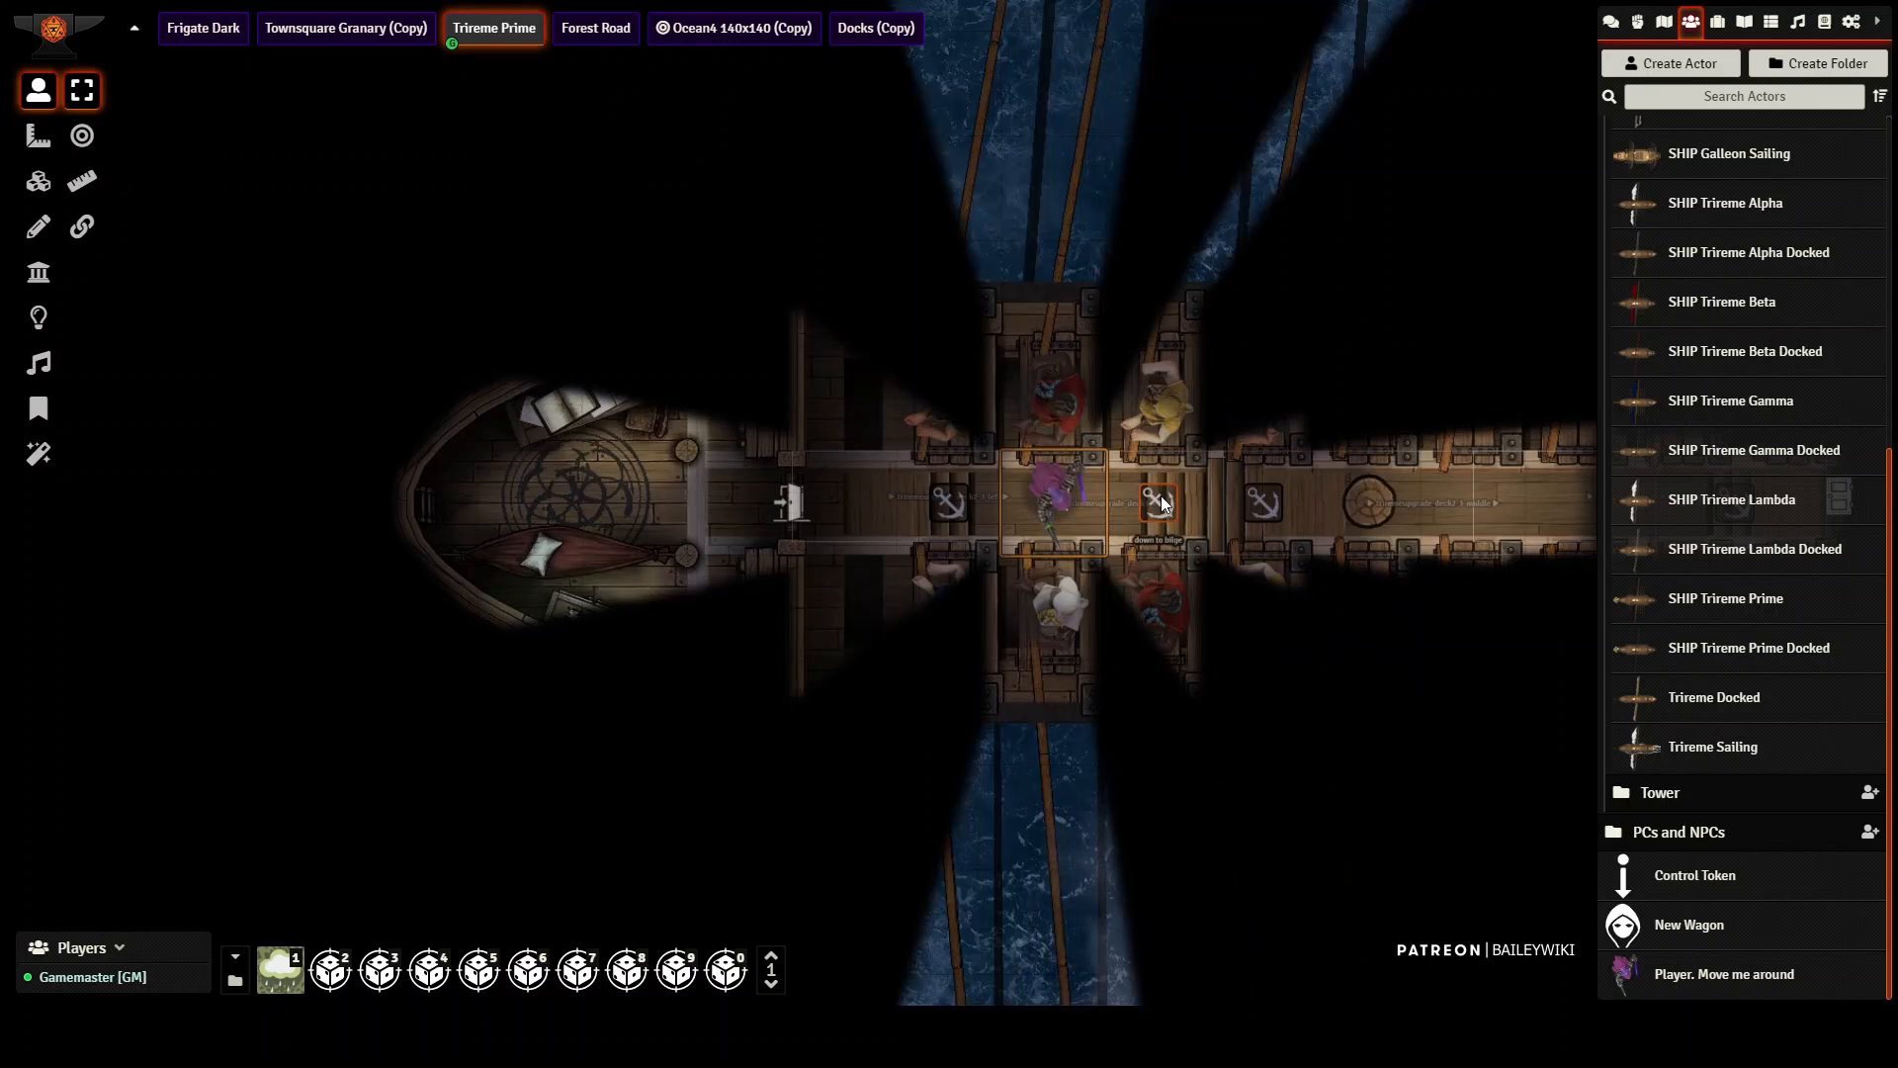
left_click(1165, 499)
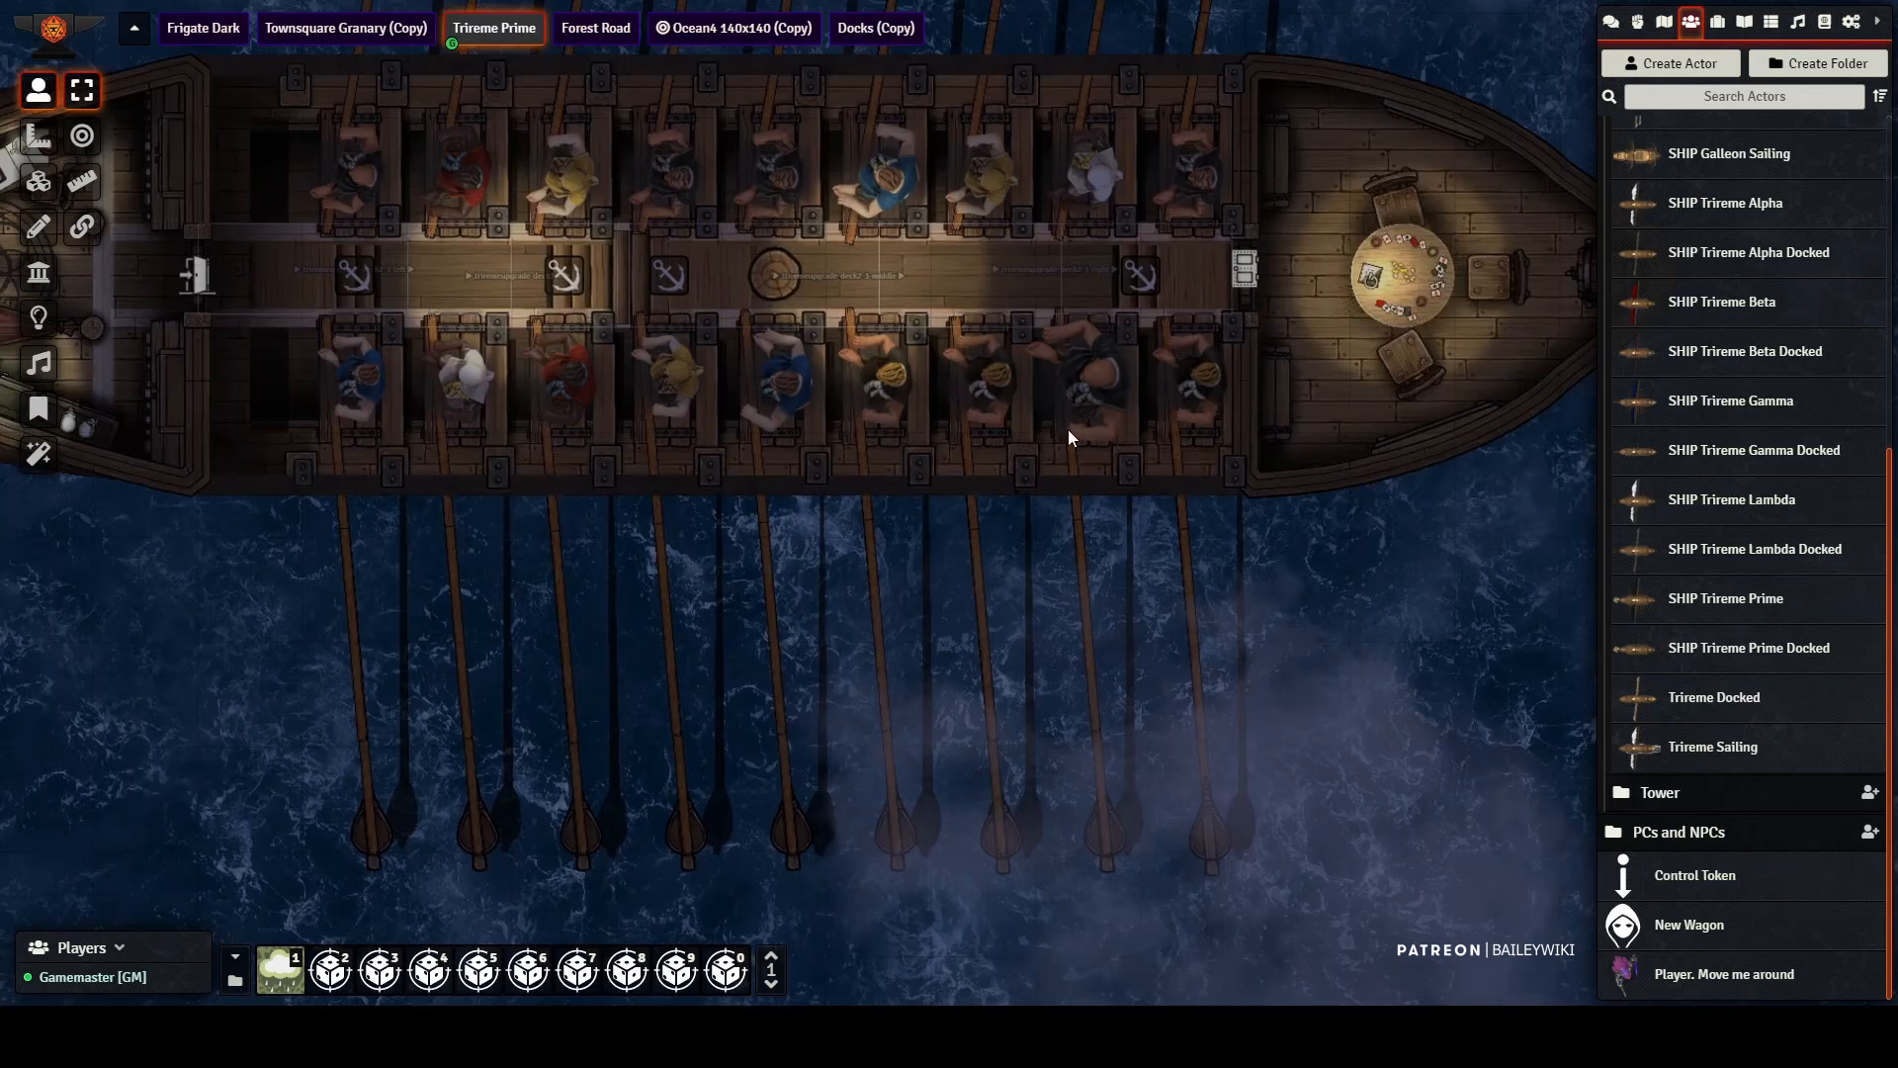
Step: Examine the Trireme Prime's lower and upper rowing decks, including the cabins at both ends
right_click(1068, 429)
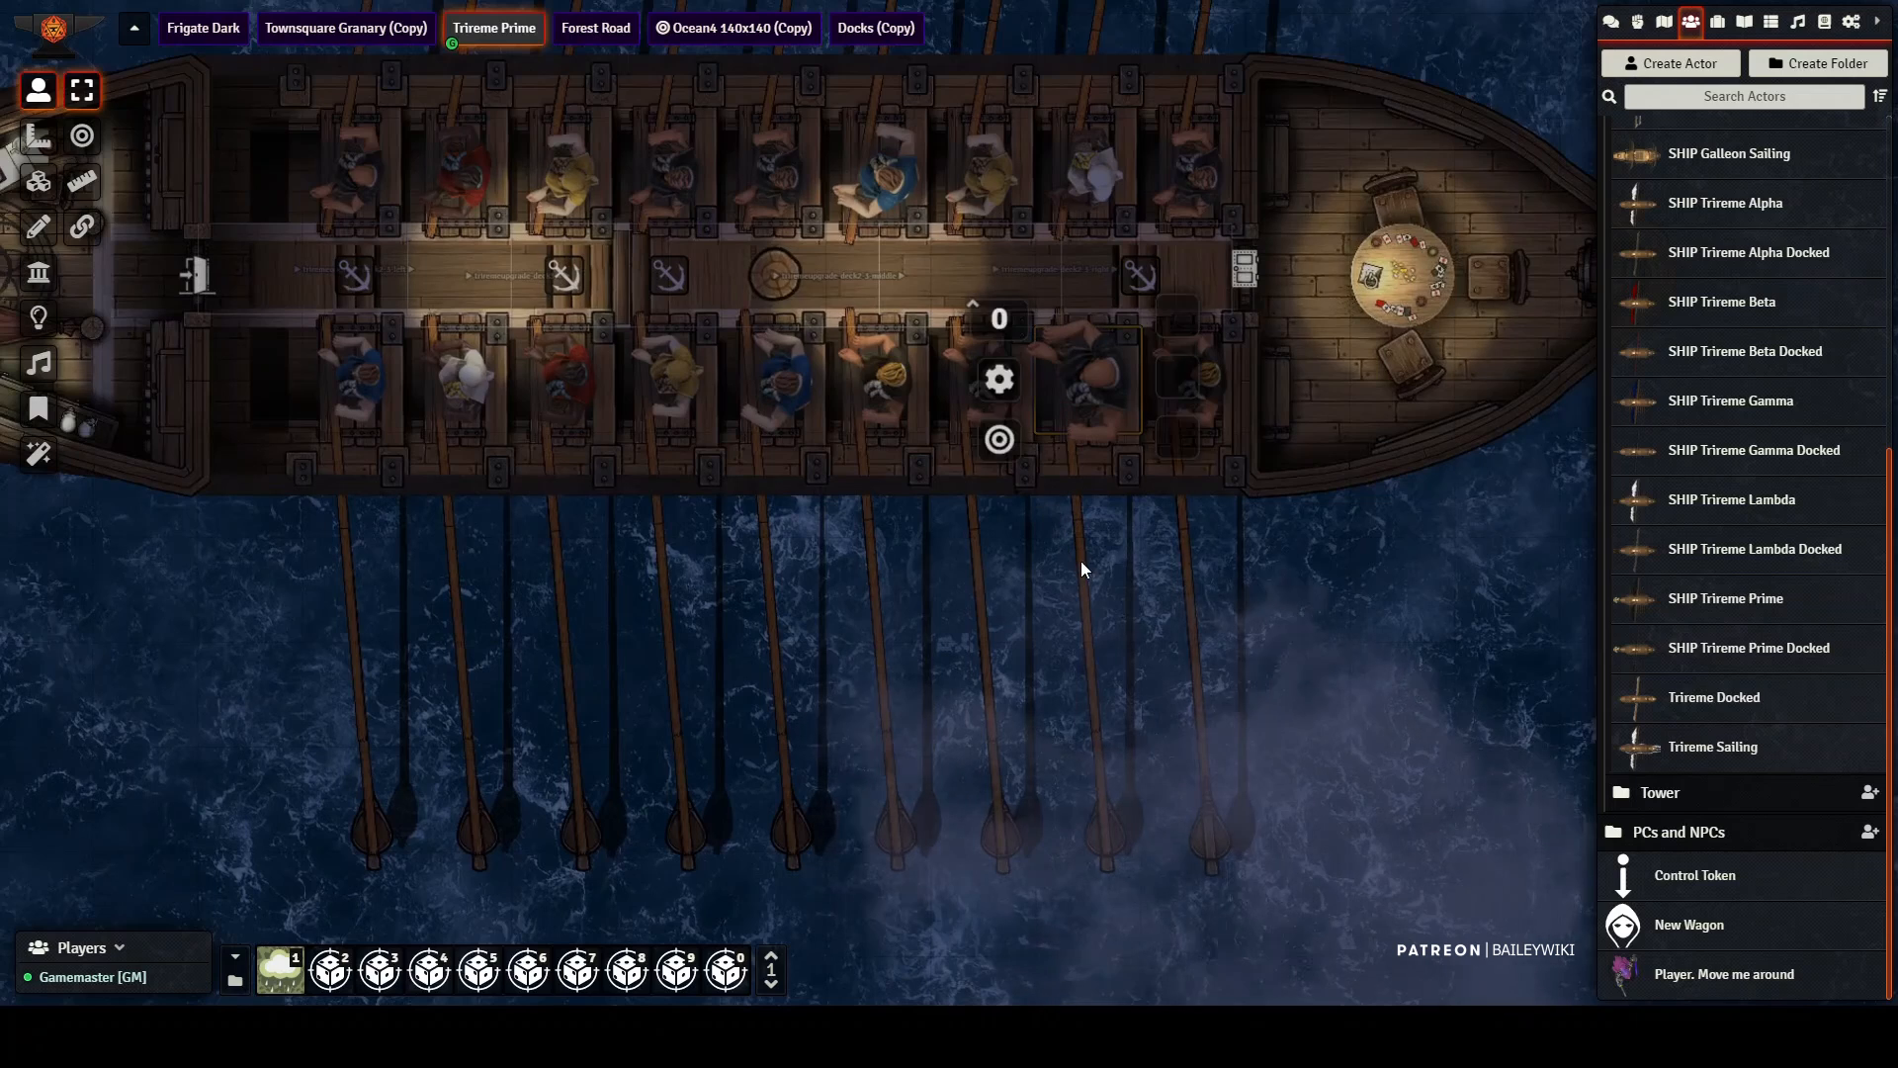
left_click(576, 532)
left_click_drag(577, 532, 708, 730)
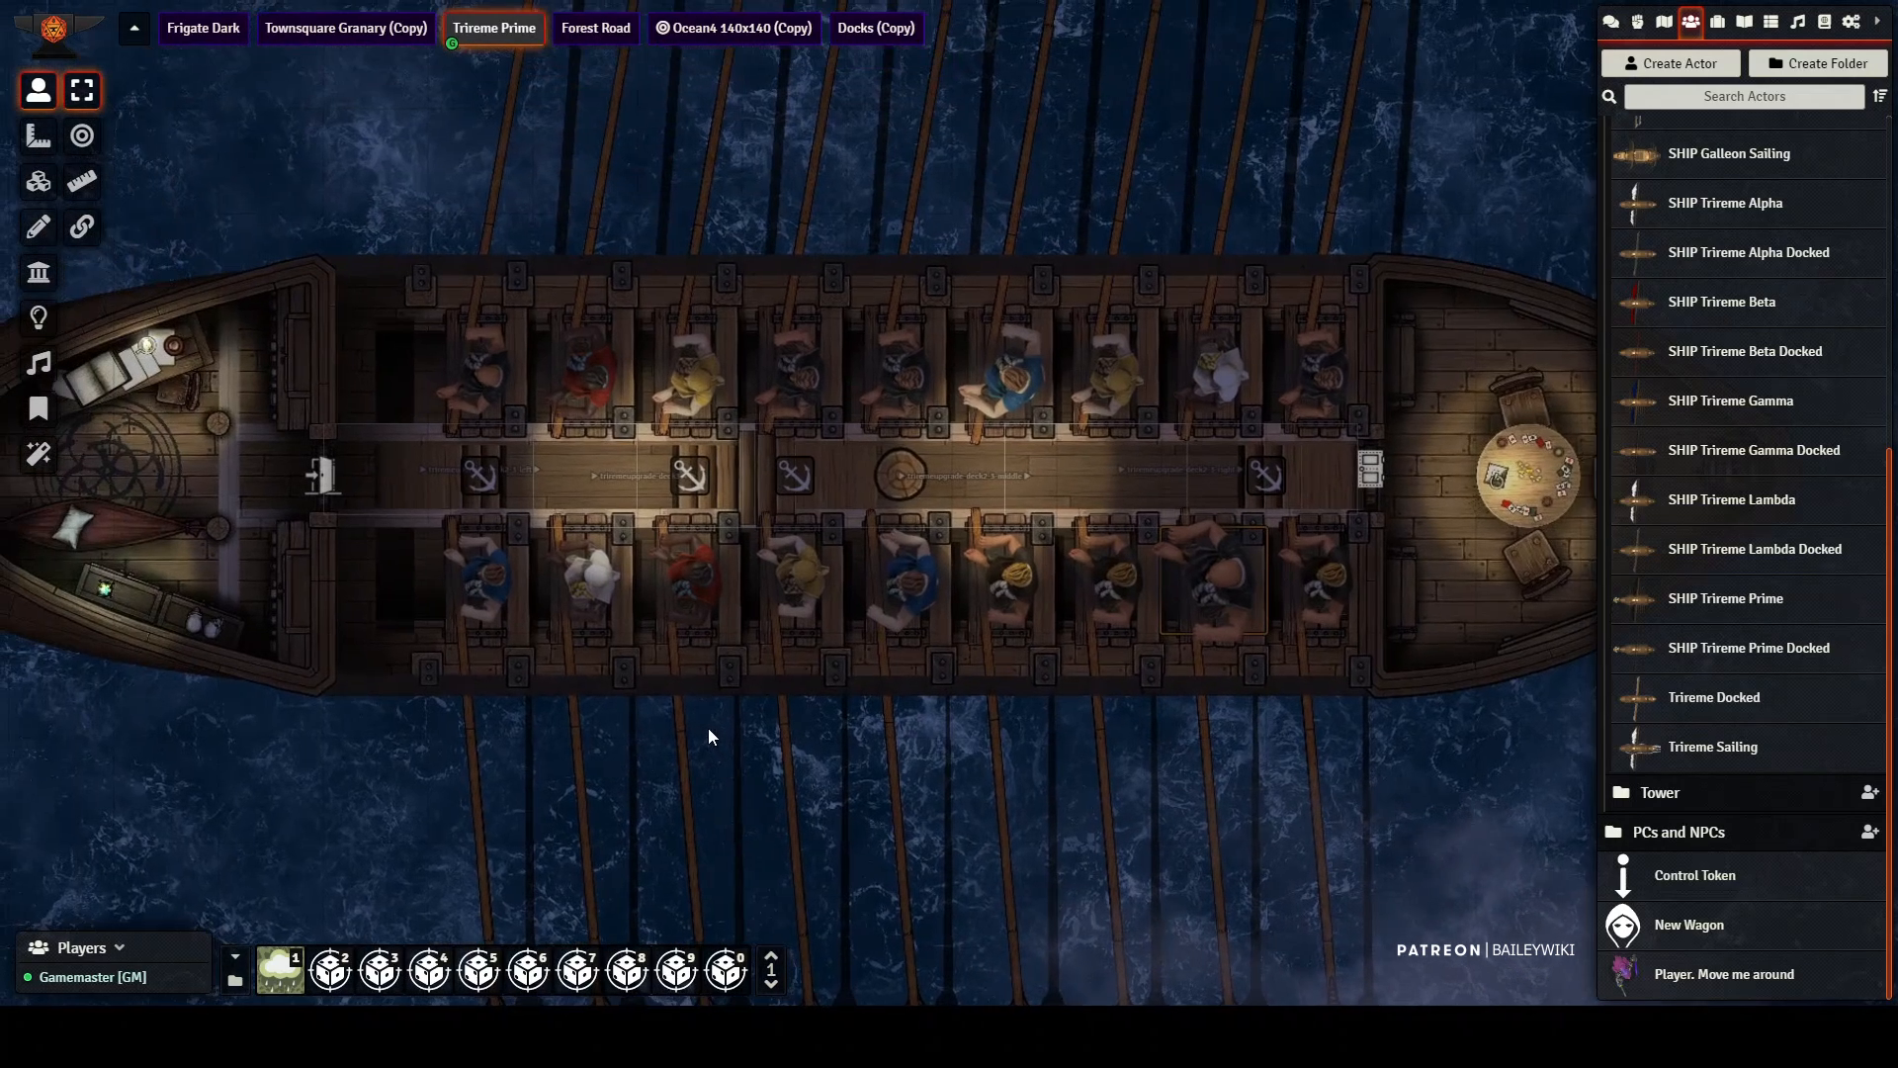
scroll(1046, 691, "down", 5)
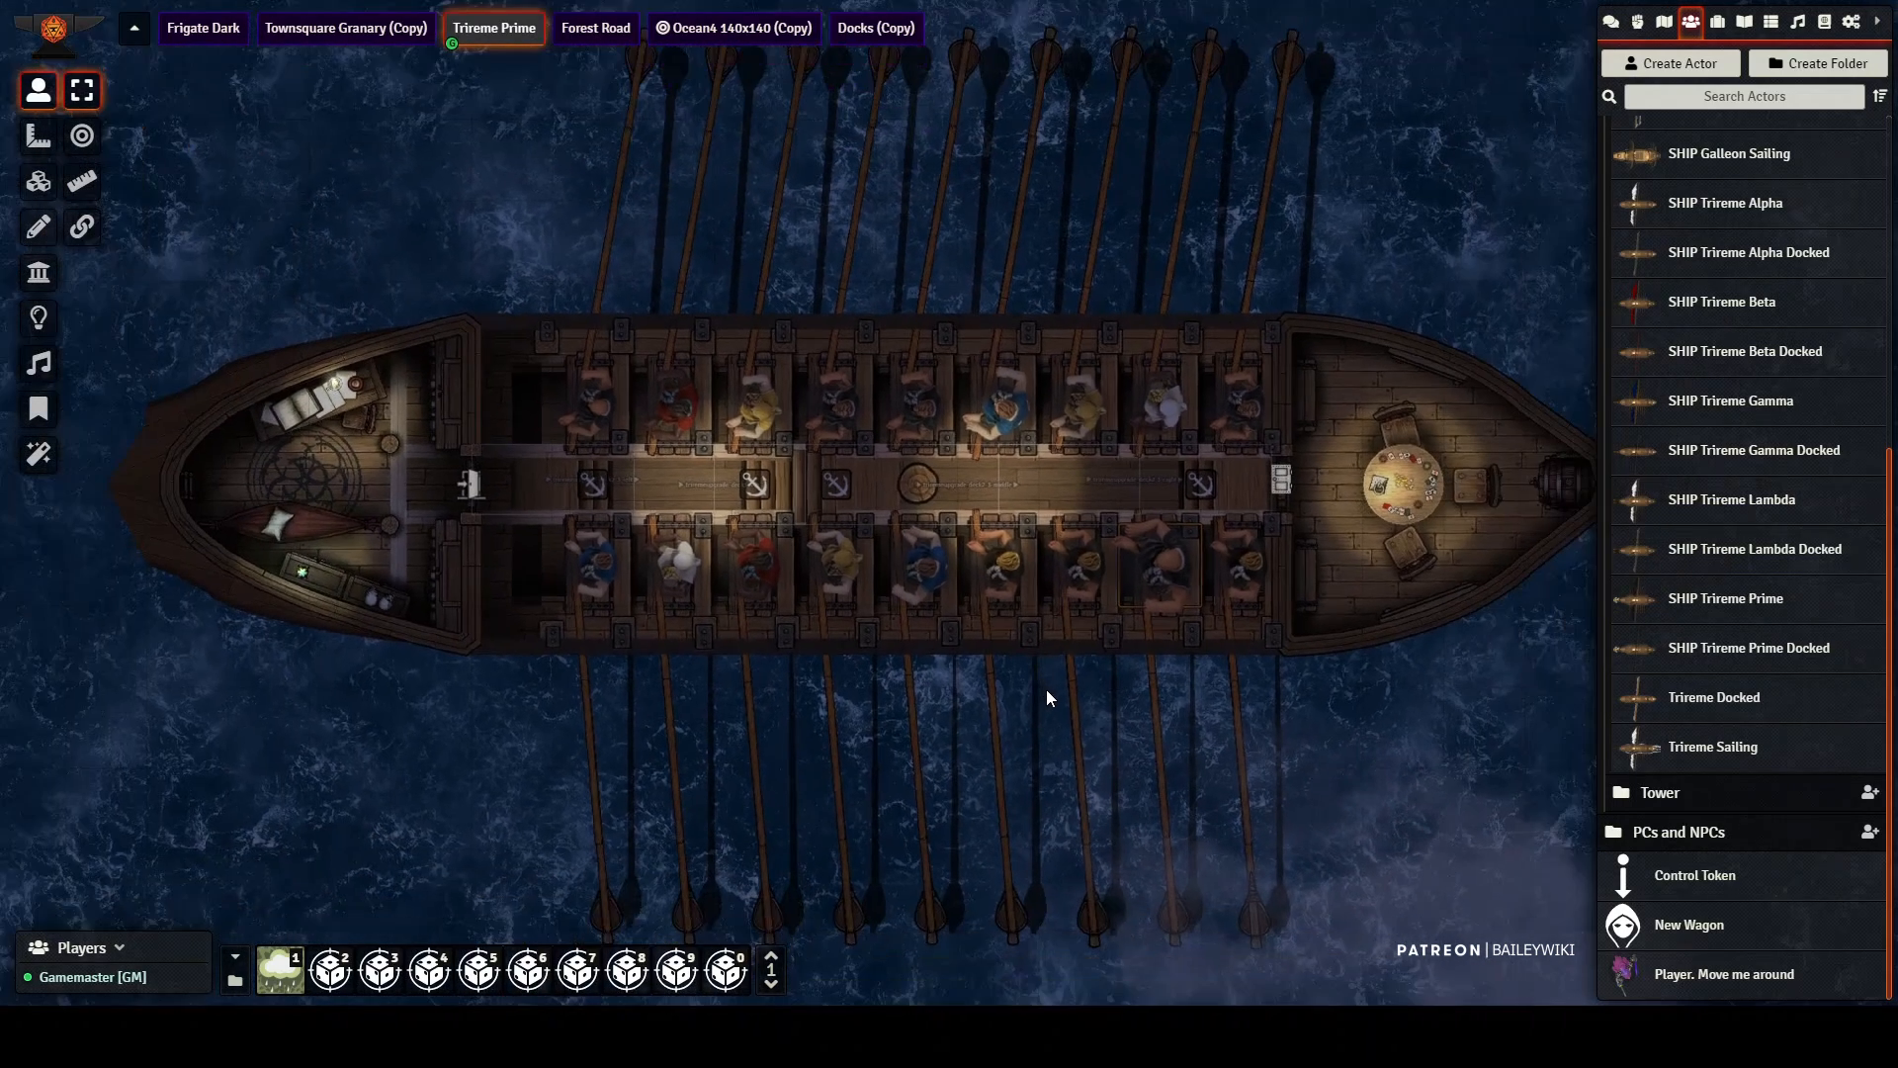
left_click_drag(1087, 208, 1008, 999)
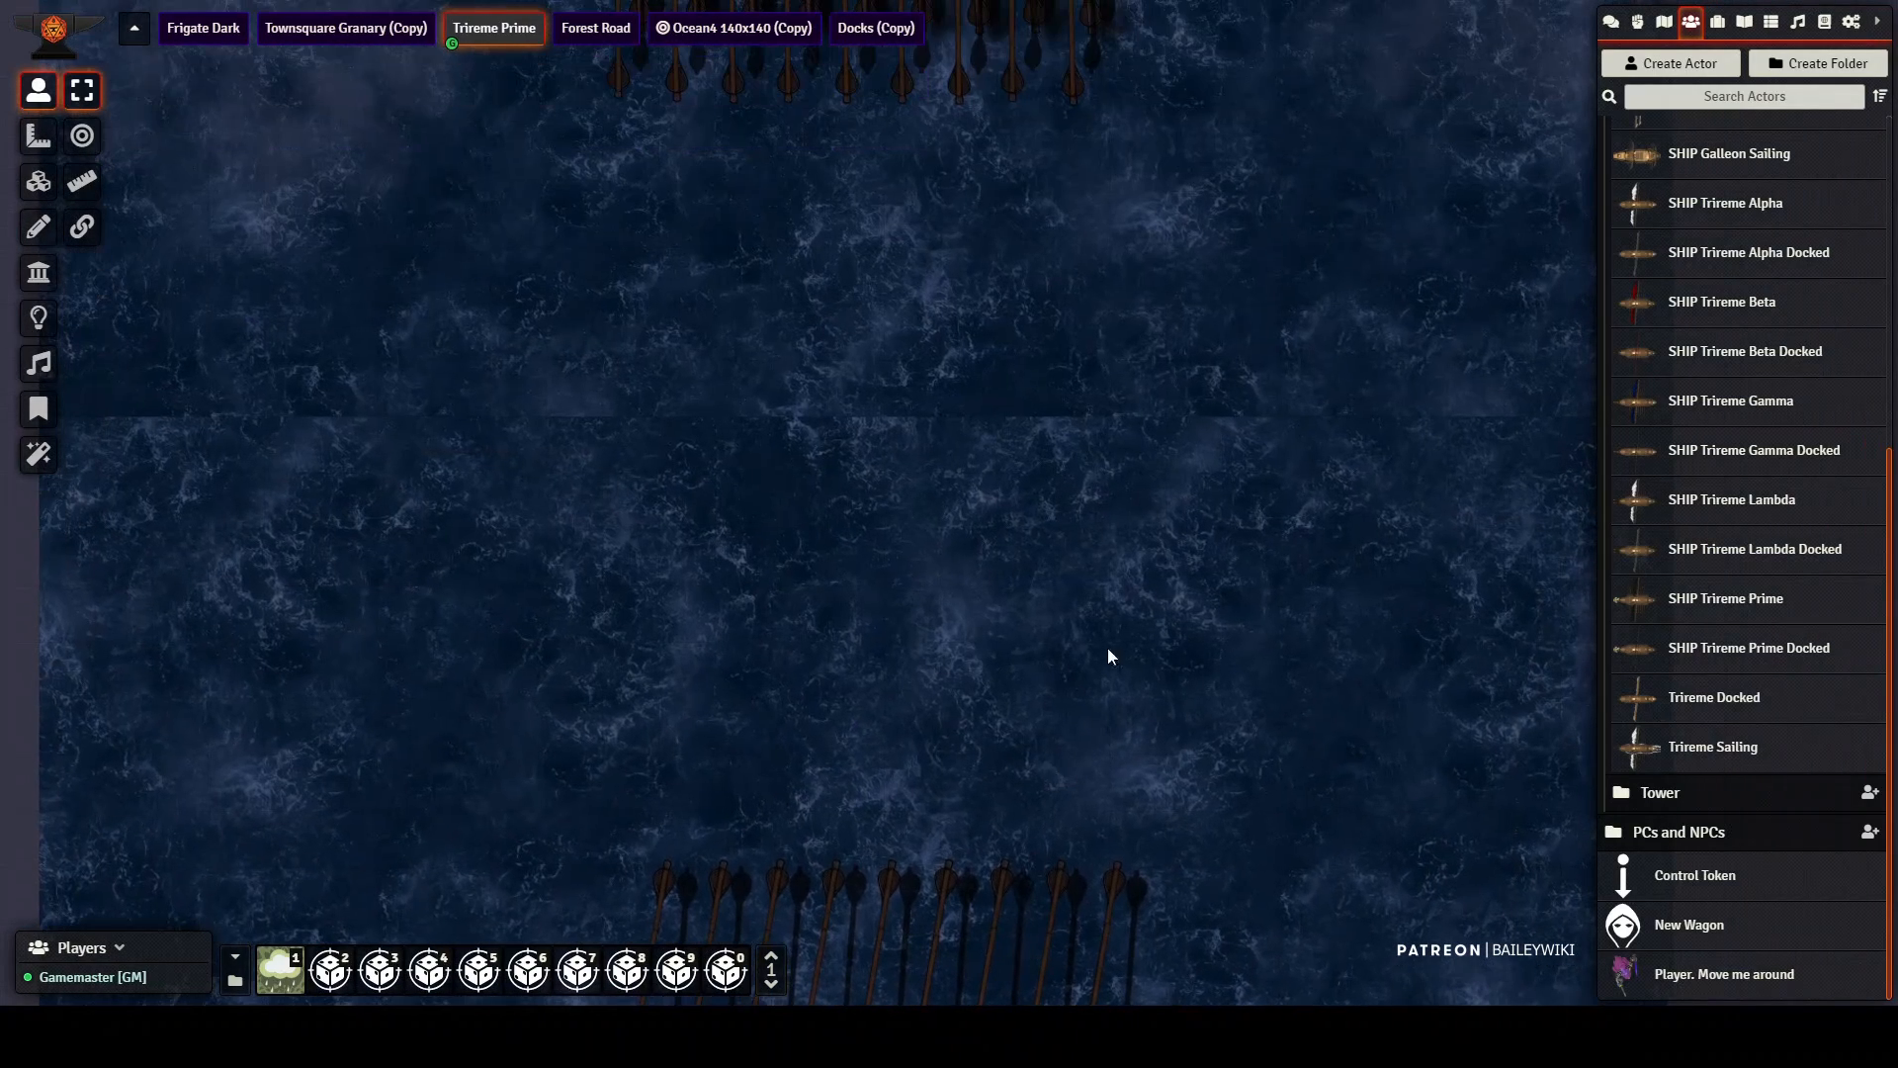
left_click_drag(1112, 469, 1109, 1033)
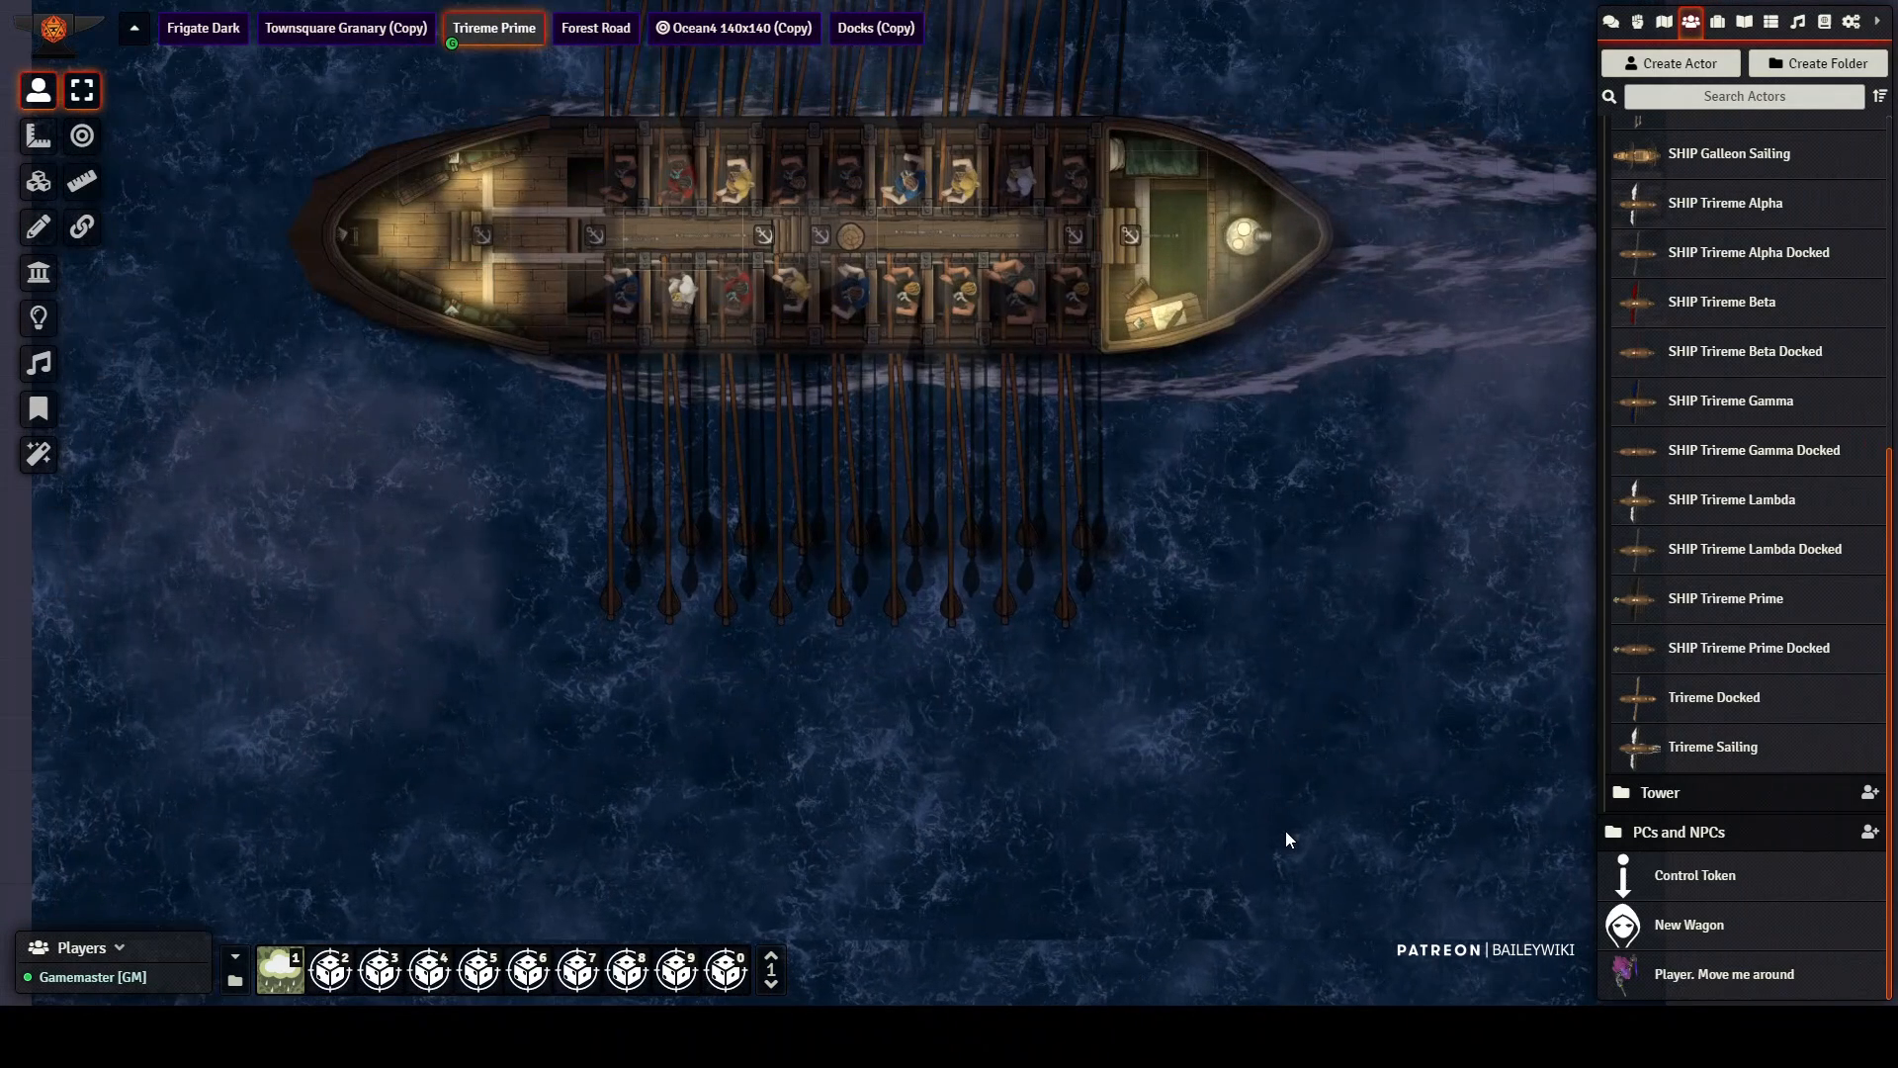
left_click_drag(1251, 524, 1152, 129)
left_click_drag(1228, 605, 1231, 710)
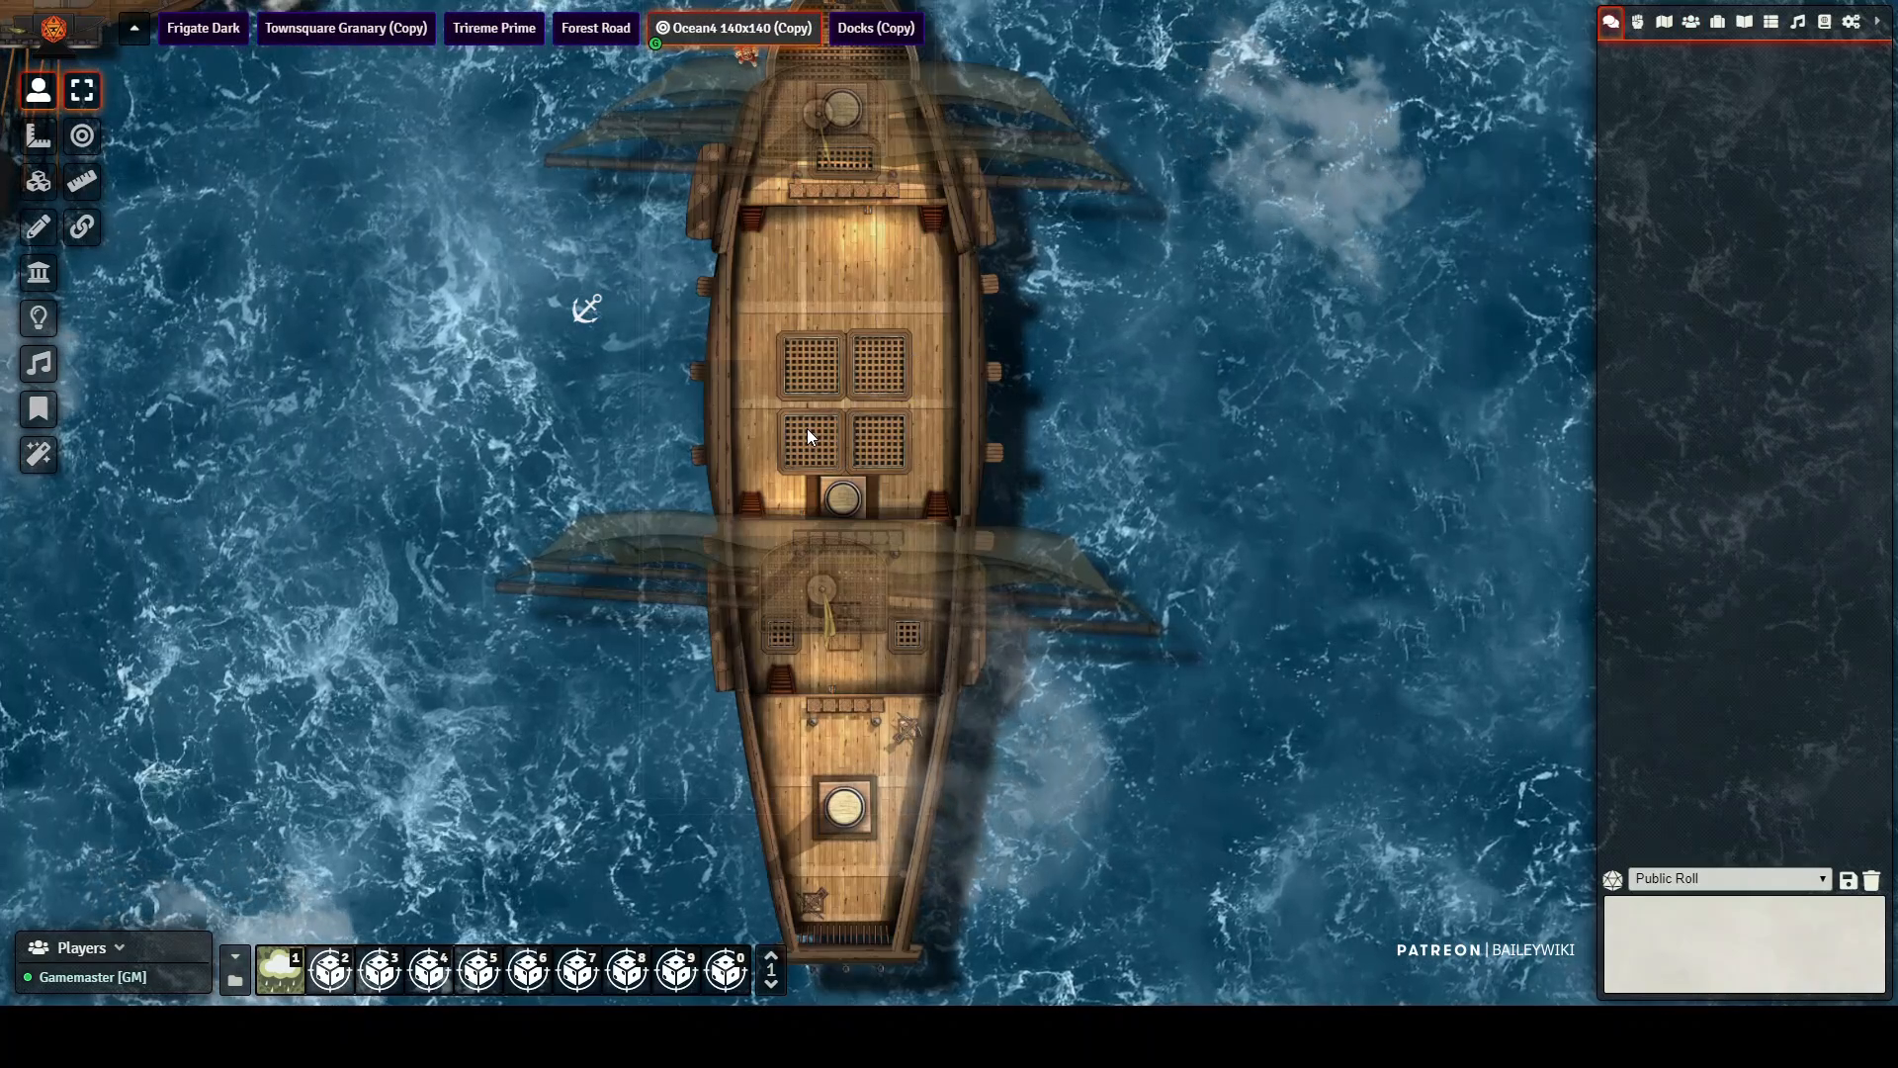
Step: Survey the Ocean4 140x140 (Copy) scene around the light frigate, the red-sailed trireme and the pale-decked ship near the southern edge
scroll(802, 423, "down", 2)
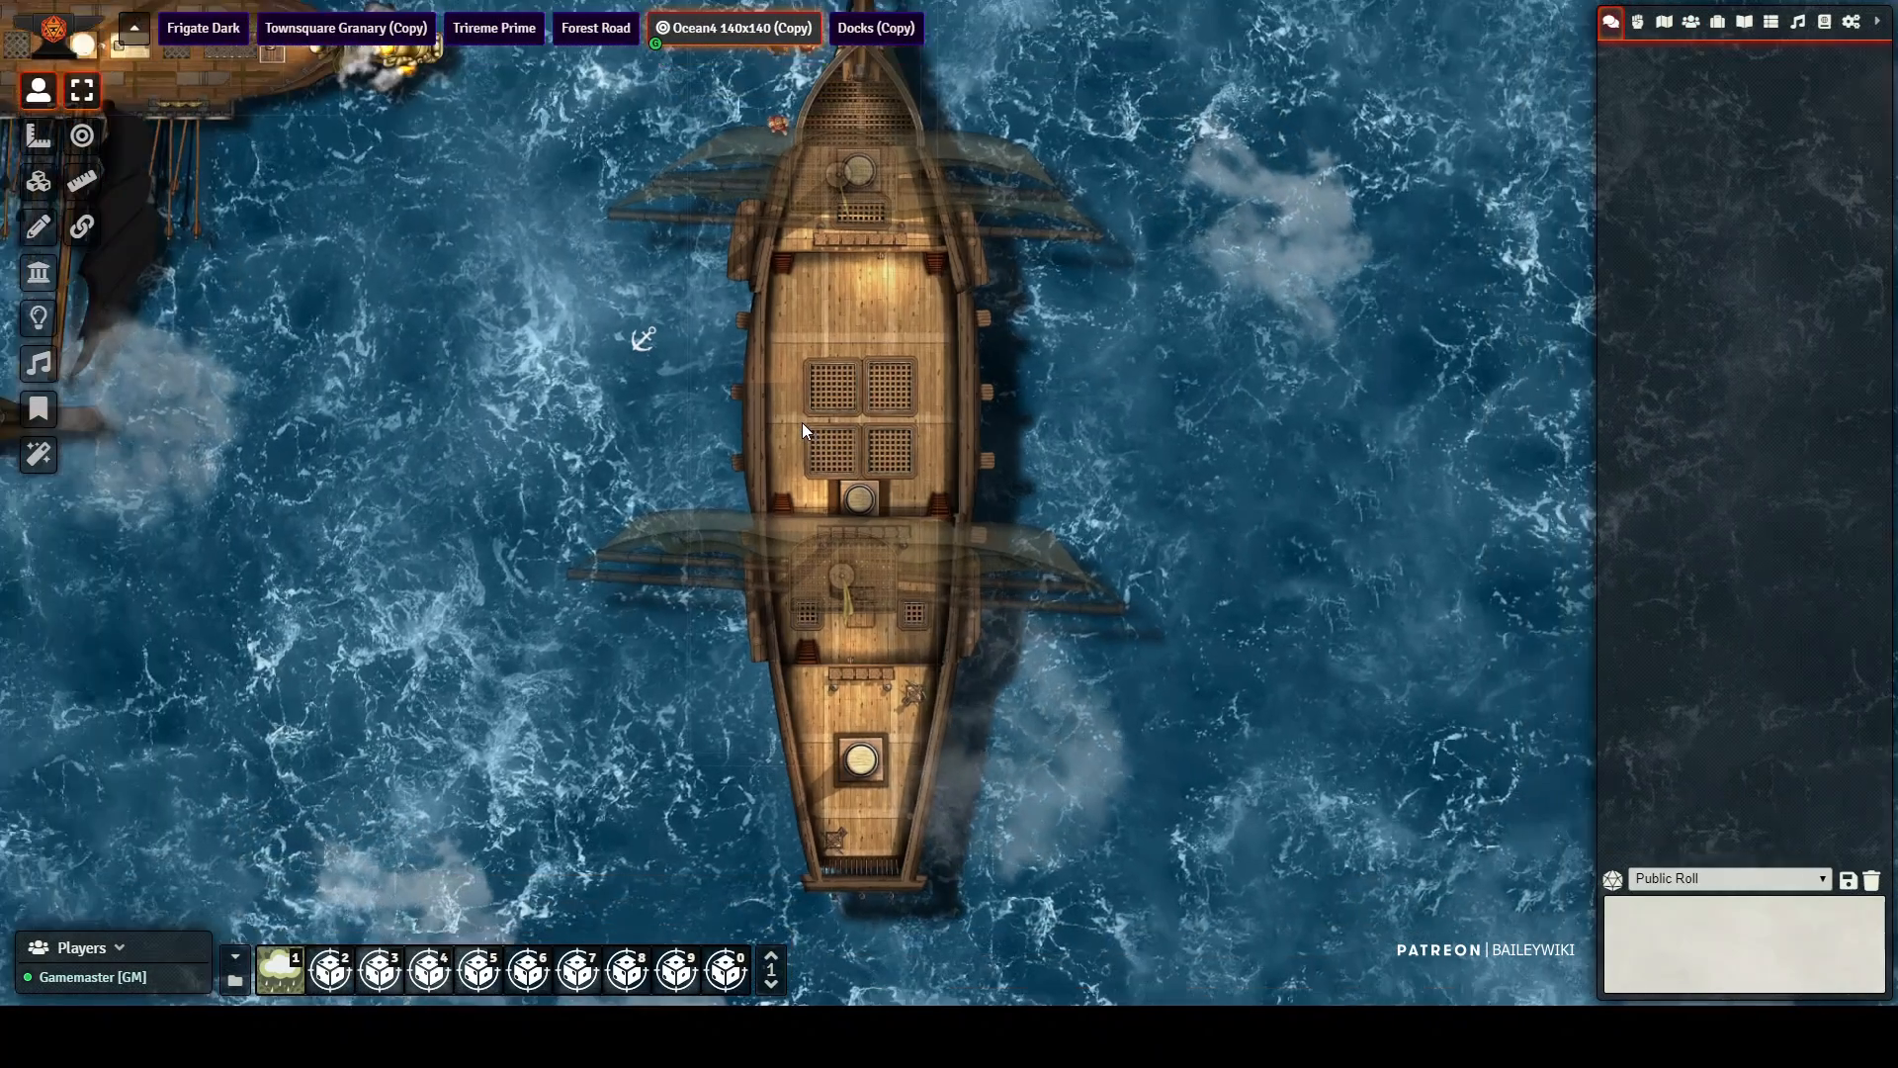
scroll(803, 423, "down", 3)
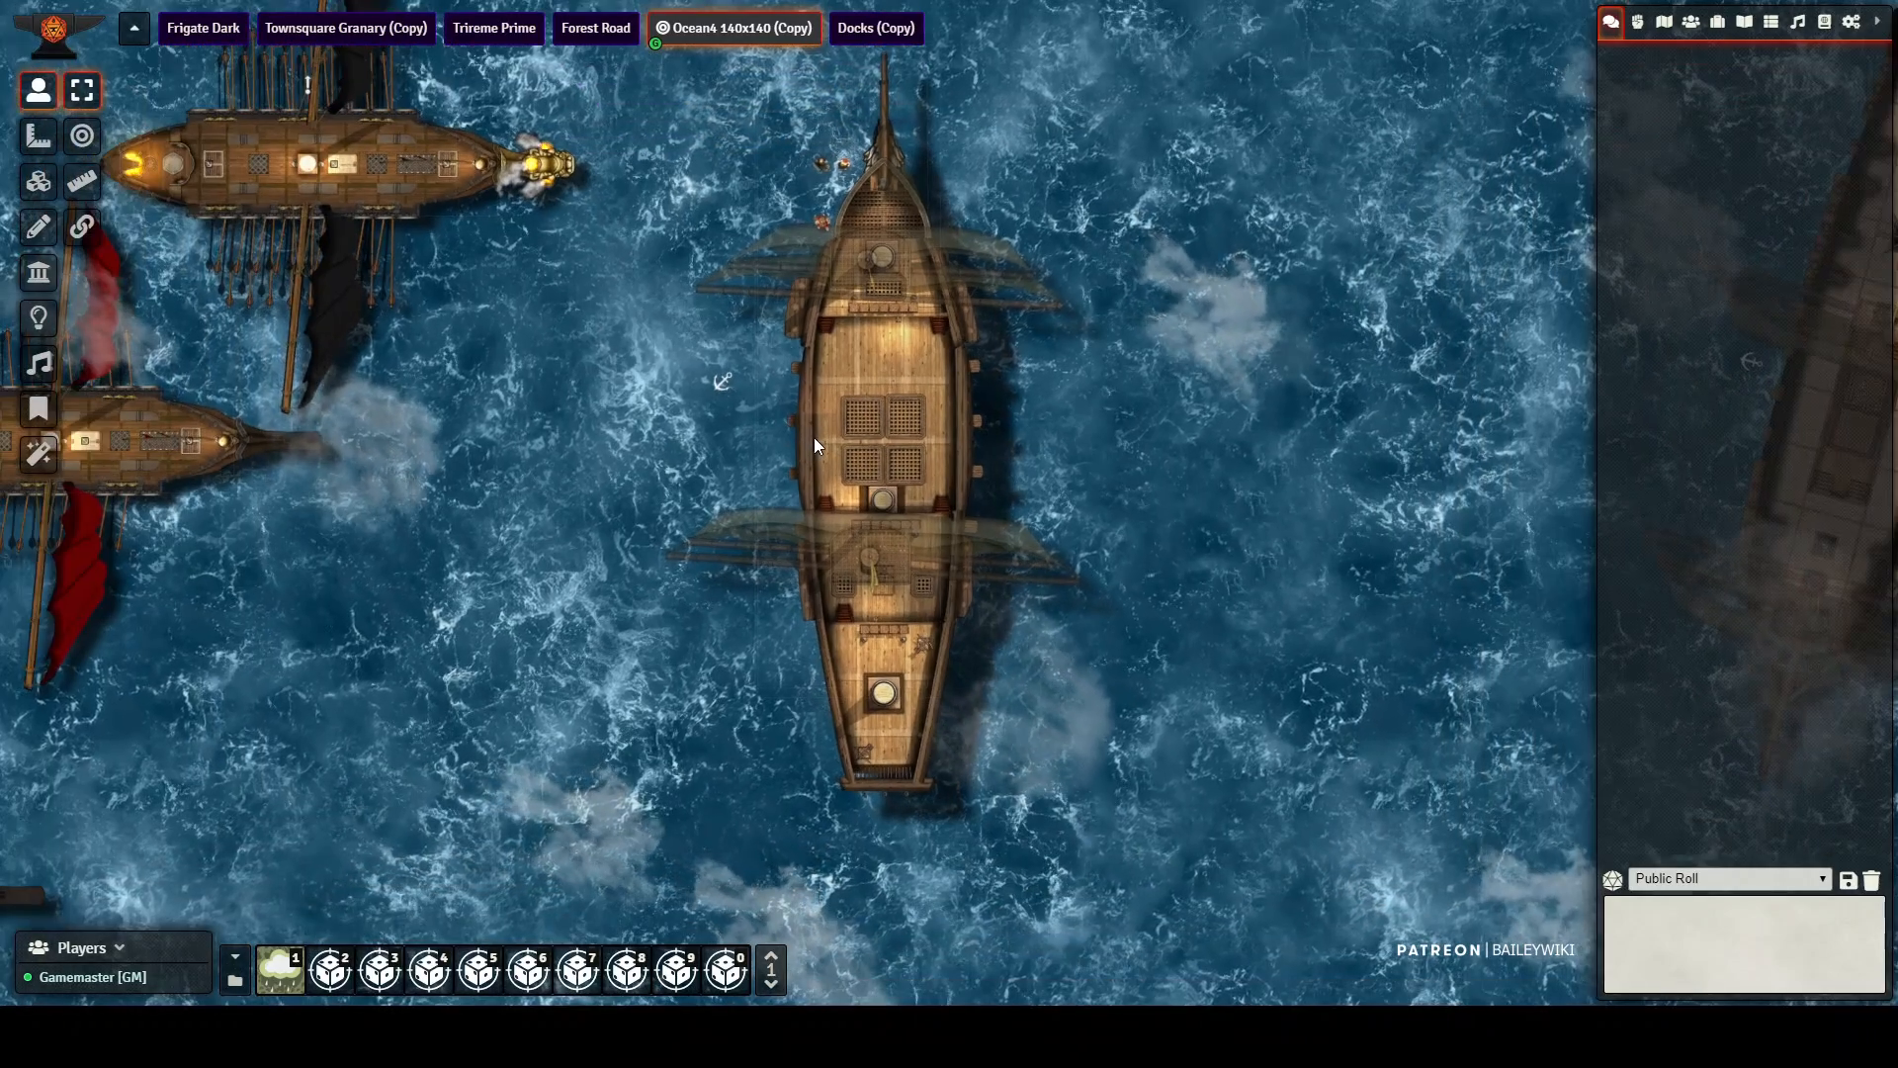
scroll(815, 443, "down", 3)
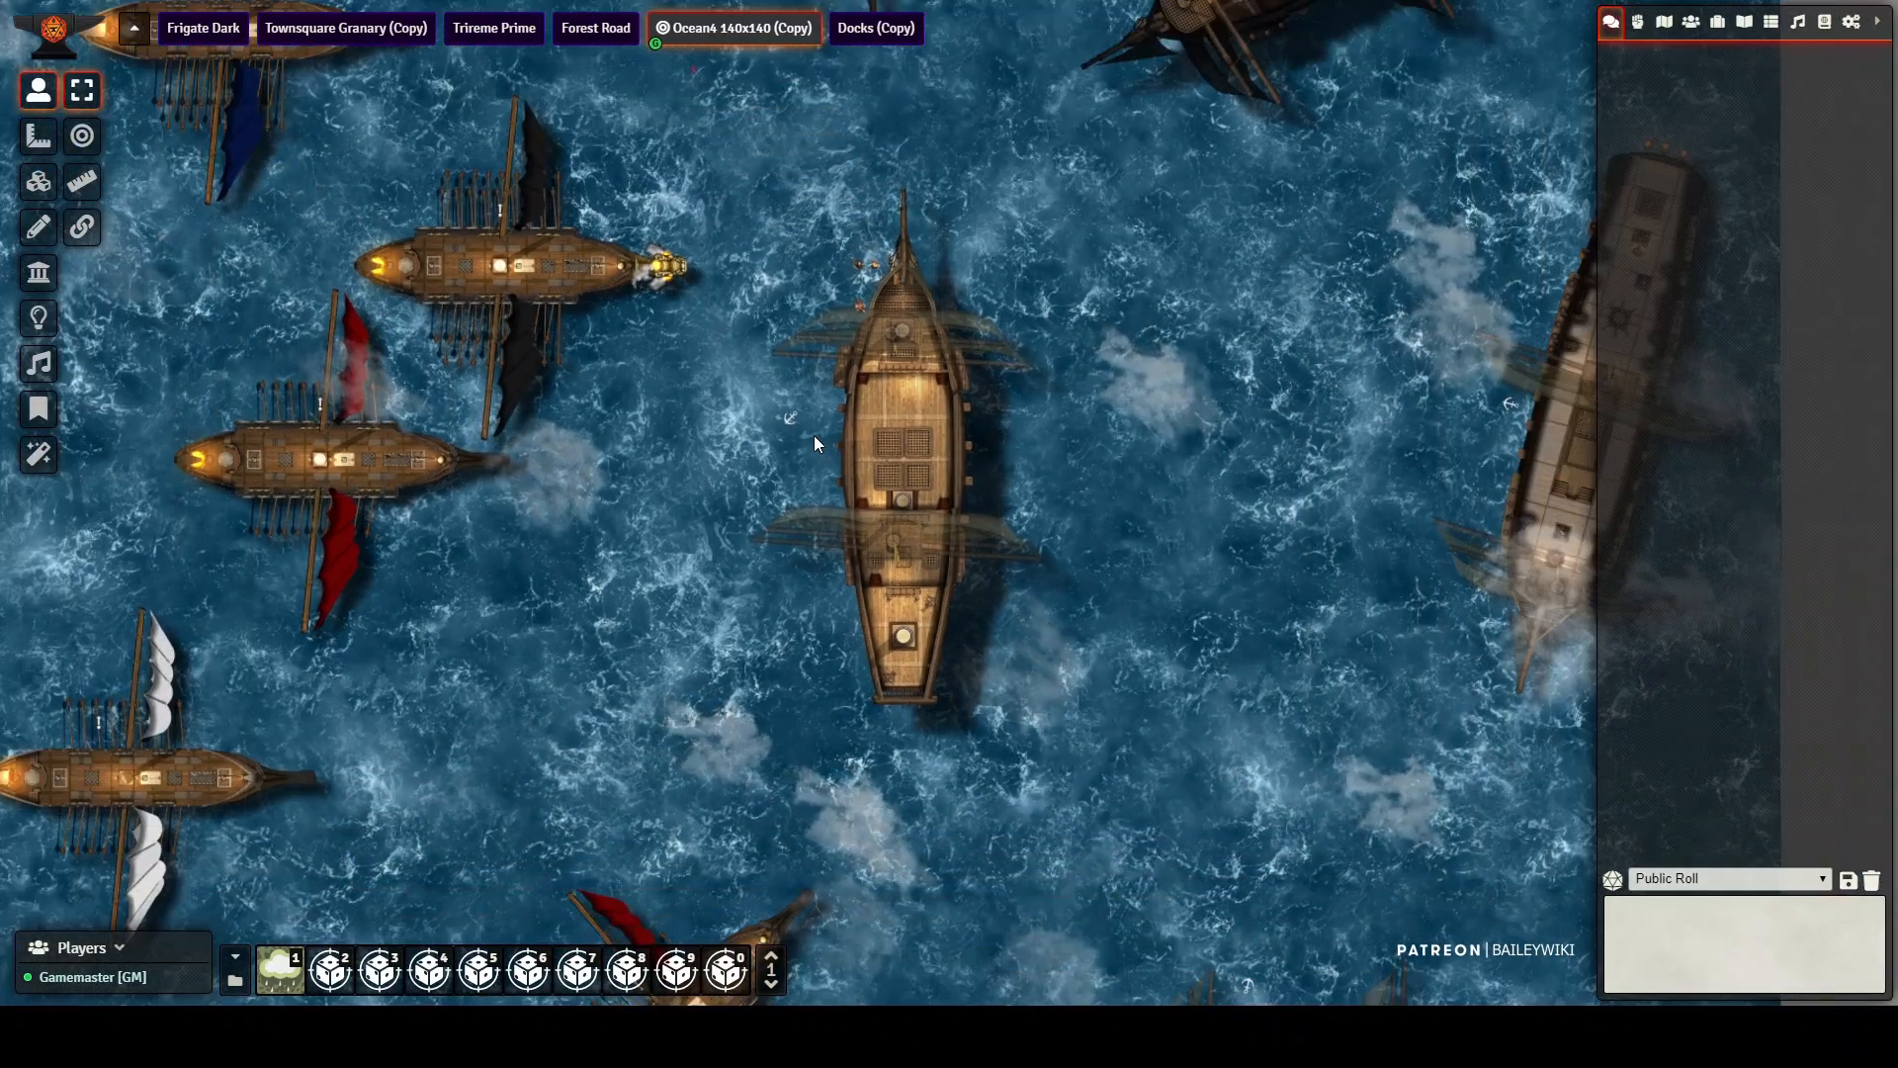
scroll(815, 443, "up", 2)
scroll(815, 435, "up", 2)
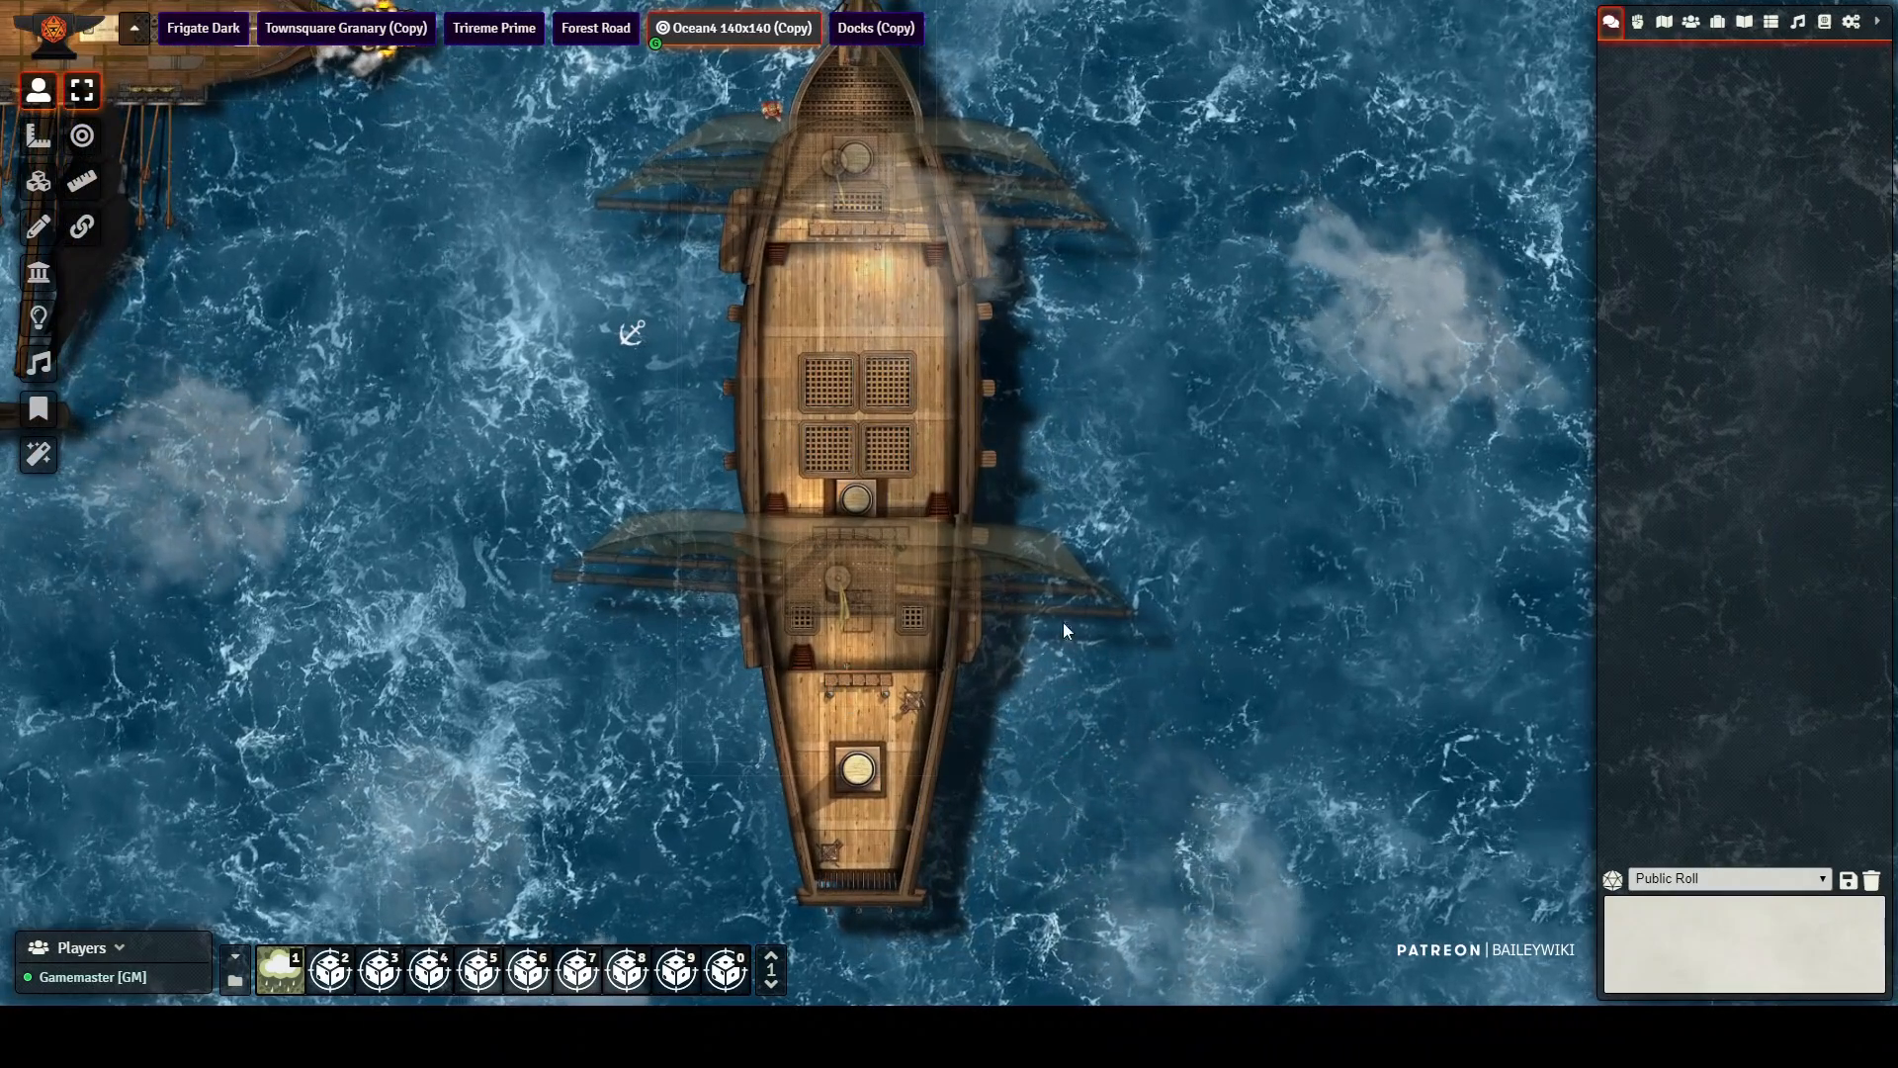
left_click_drag(1104, 625, 1135, 215)
scroll(906, 676, "down", 3)
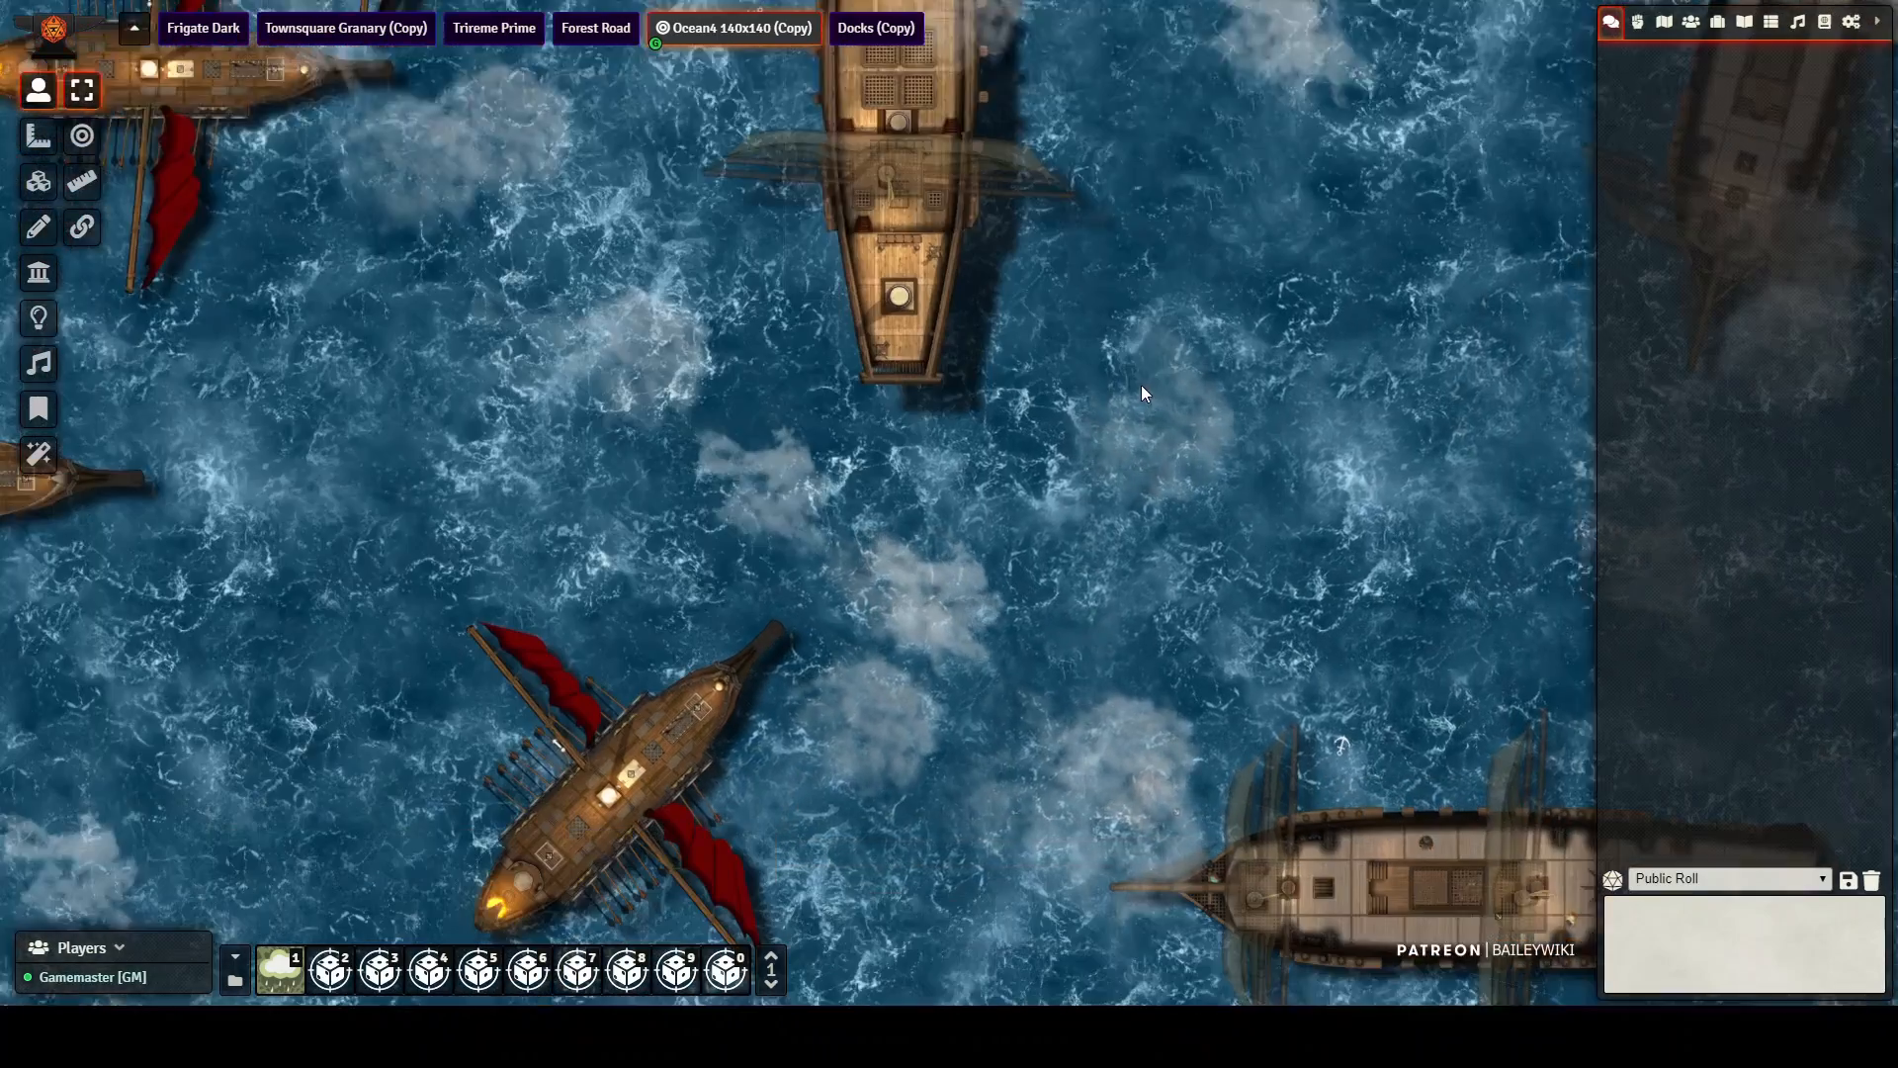
left_click_drag(1141, 384, 1189, 151)
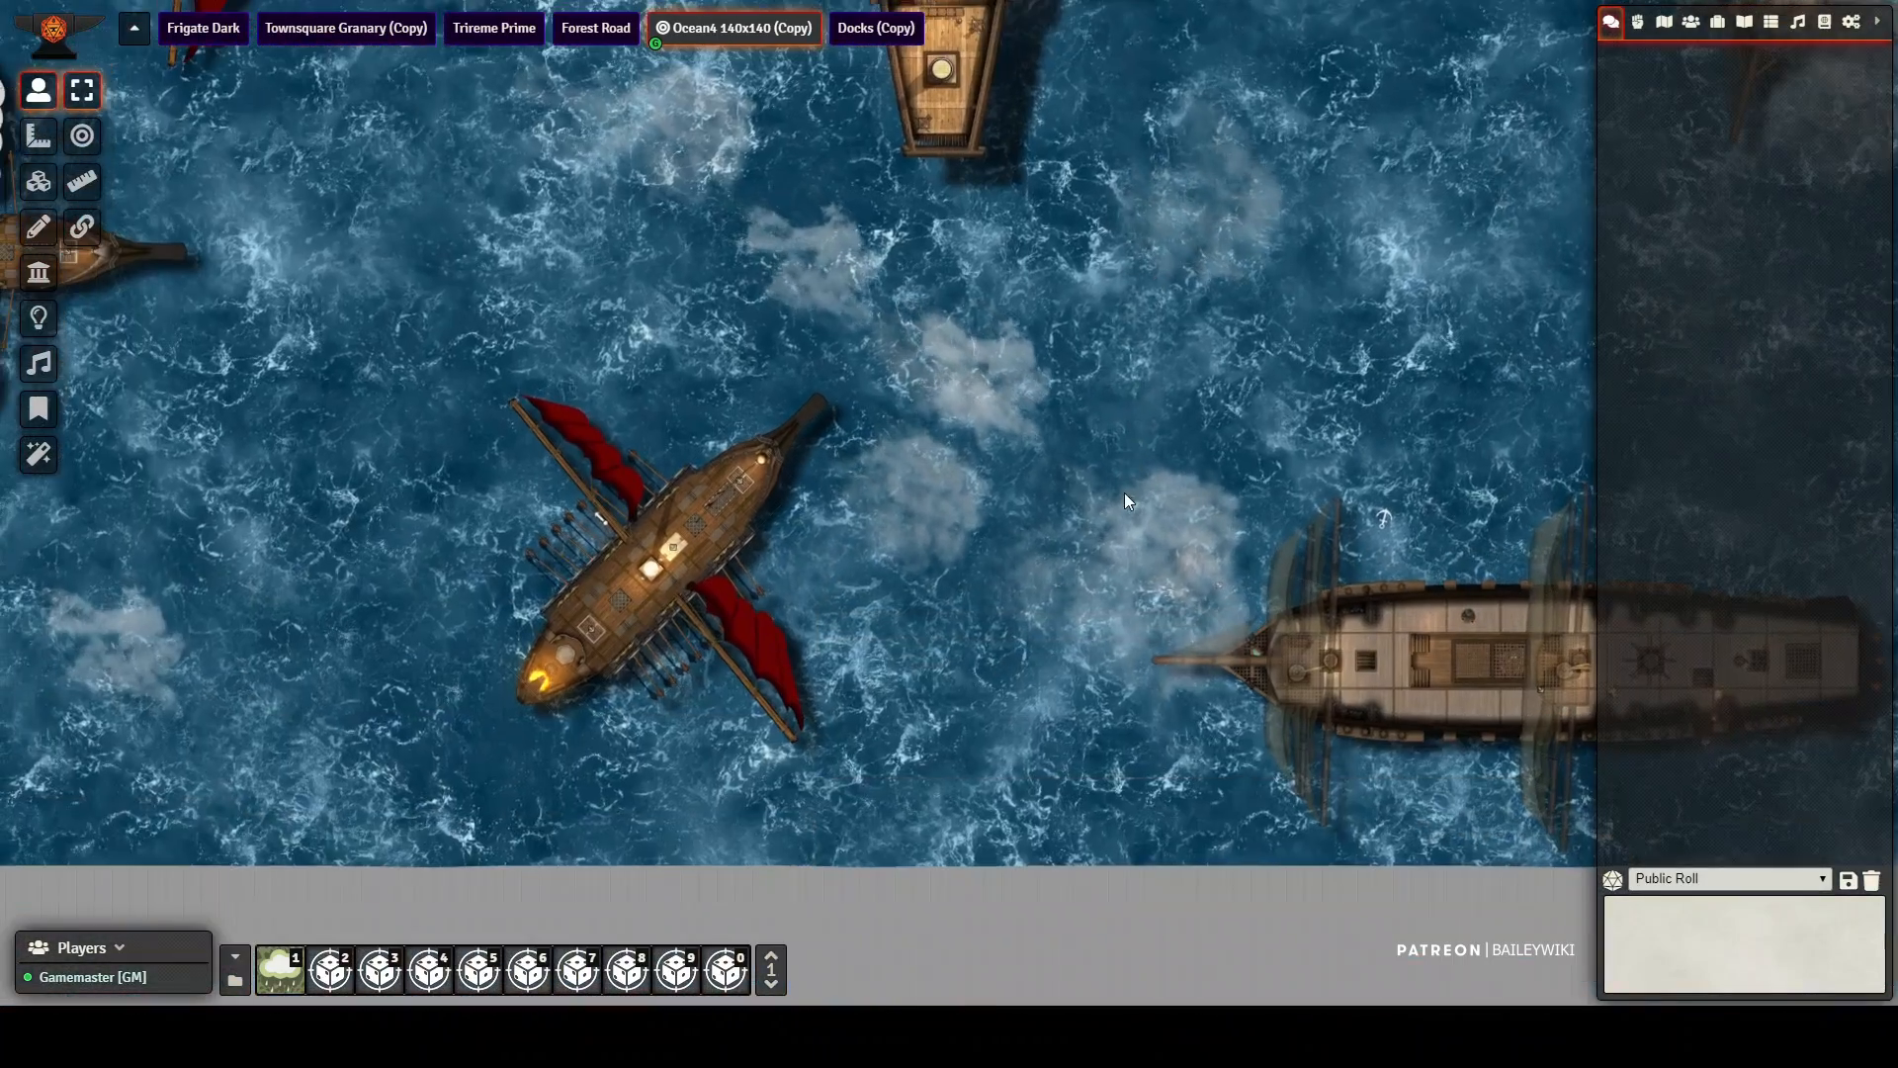
left_click_drag(1056, 271, 733, 407)
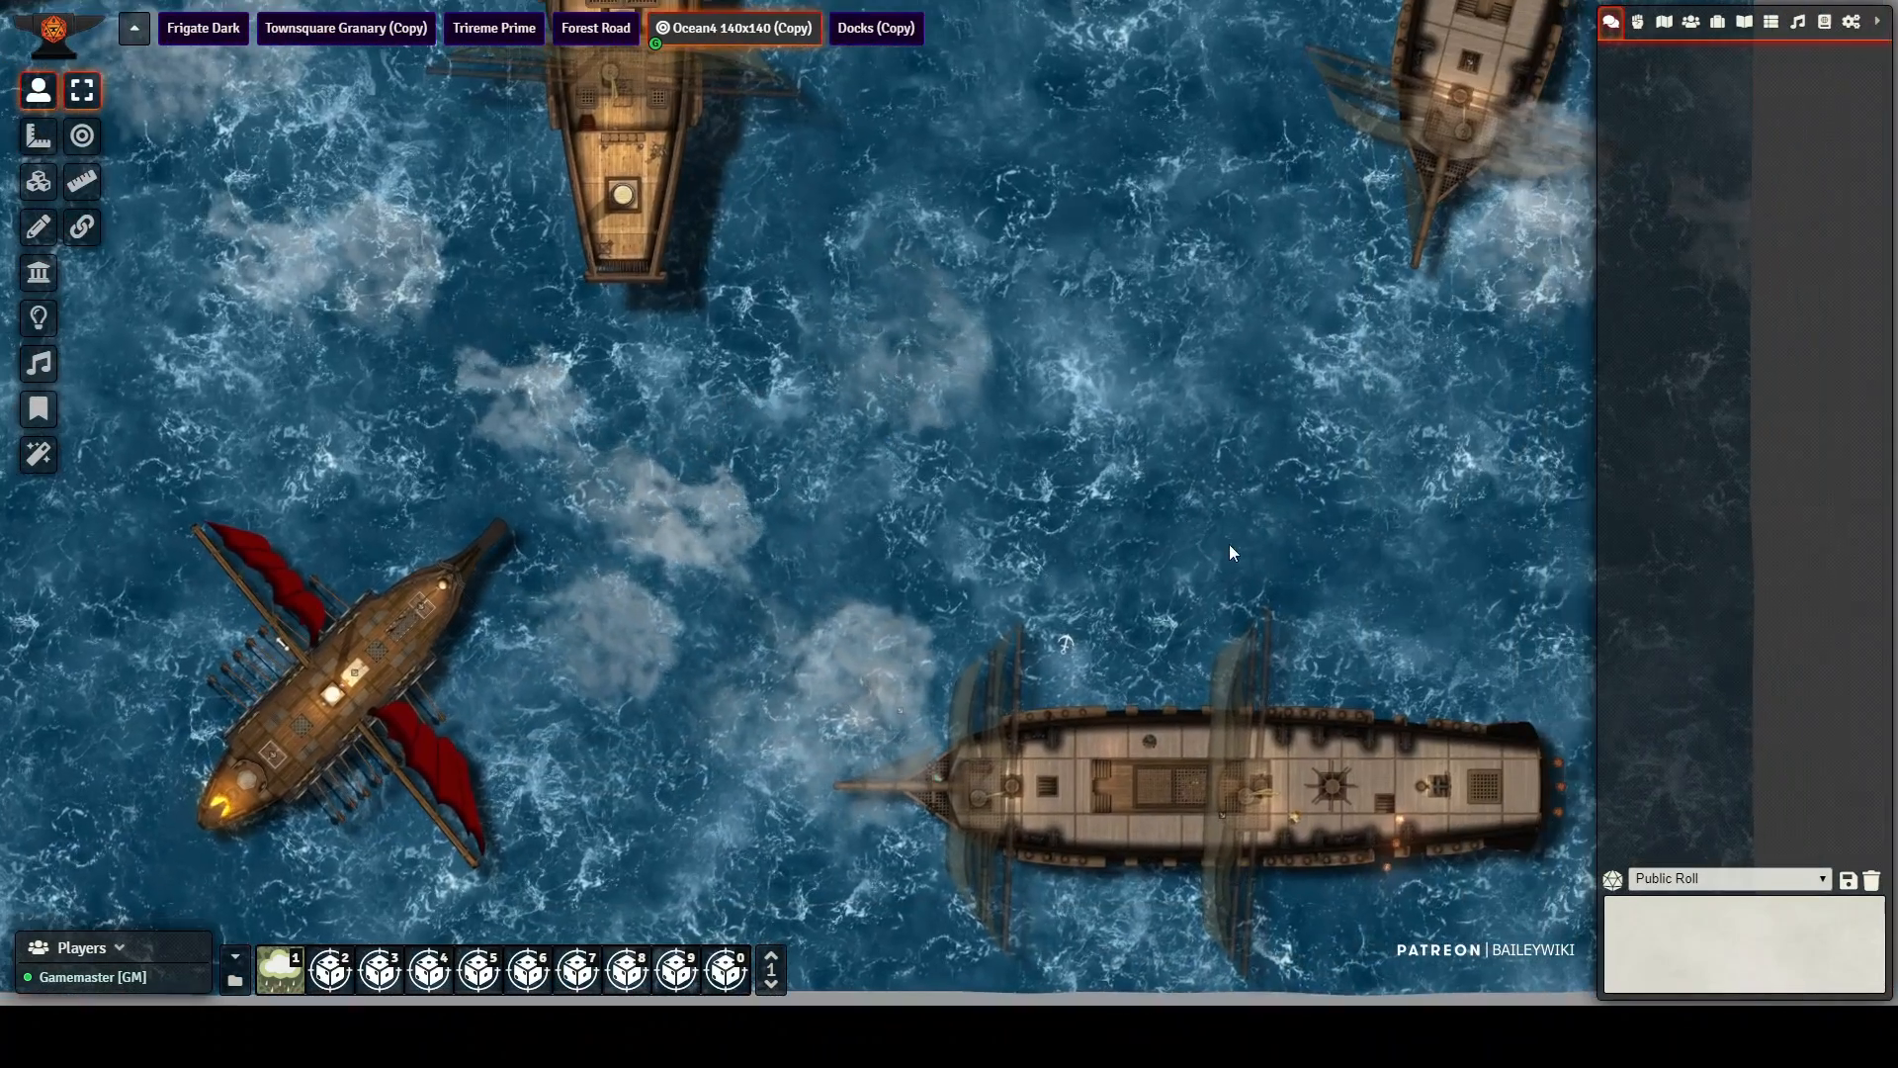
left_click_drag(1230, 544, 1135, 312)
scroll(1154, 573, "up", 3)
scroll(1158, 552, "up", 2)
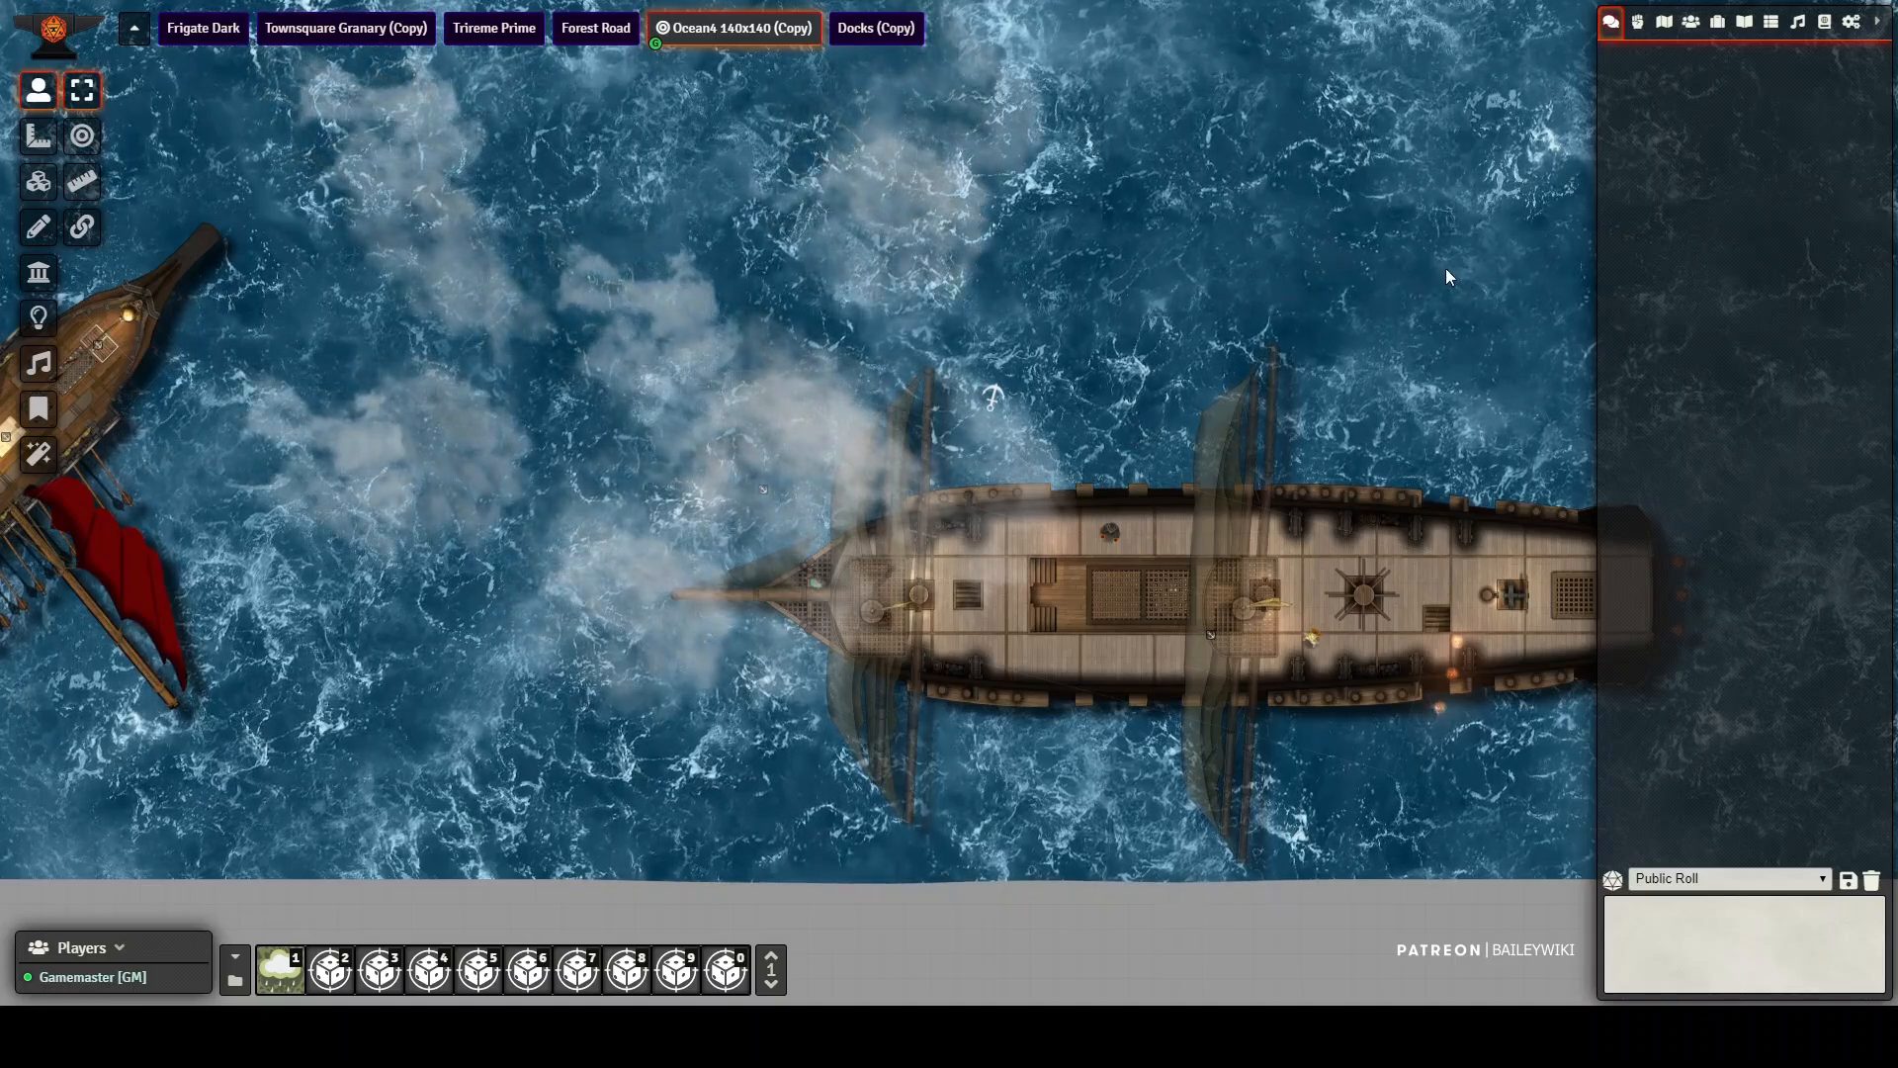
Step: Survey the northern waters of the ocean scene, examining the dark-sailed ships there
left_click_drag(1445, 269, 1224, 697)
left_click_drag(928, 381, 927, 850)
left_click_drag(944, 430, 895, 850)
left_click_drag(839, 300, 948, 779)
left_click_drag(667, 222, 645, 656)
left_click_drag(637, 363, 1195, 216)
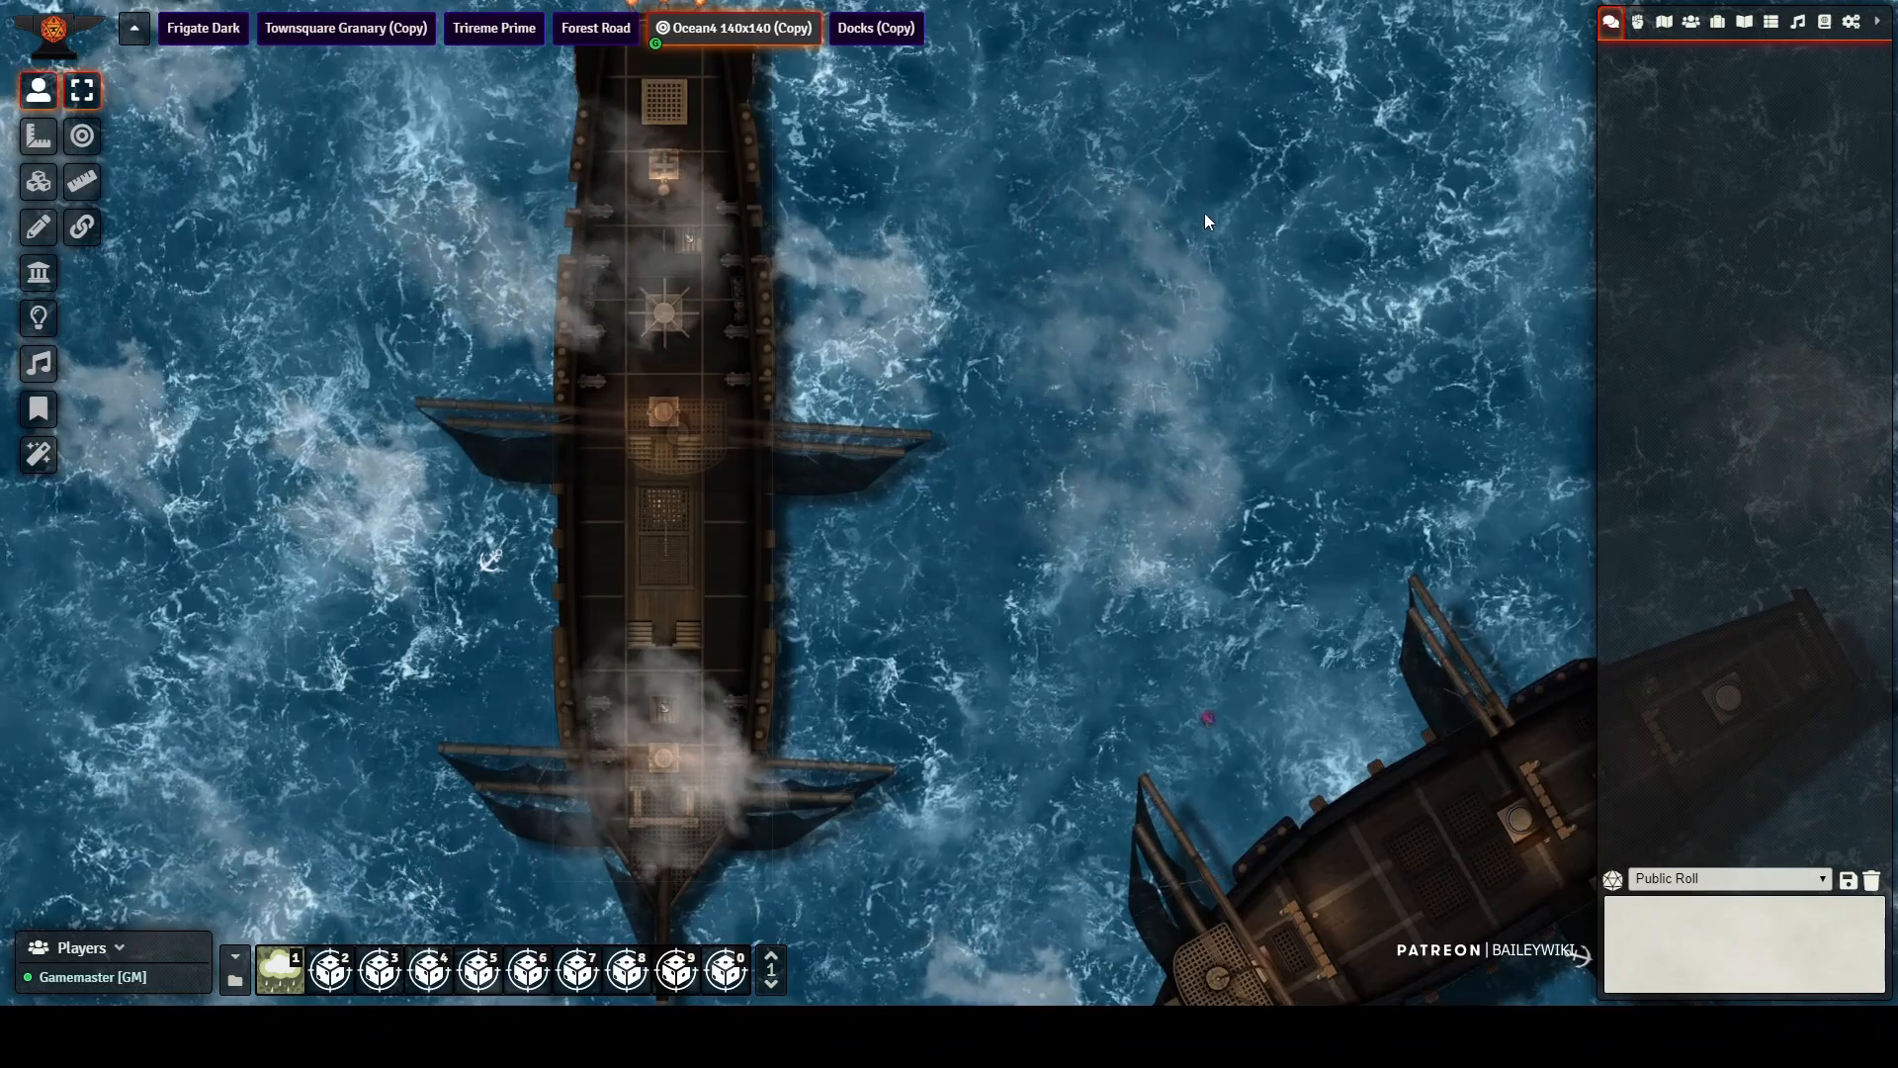